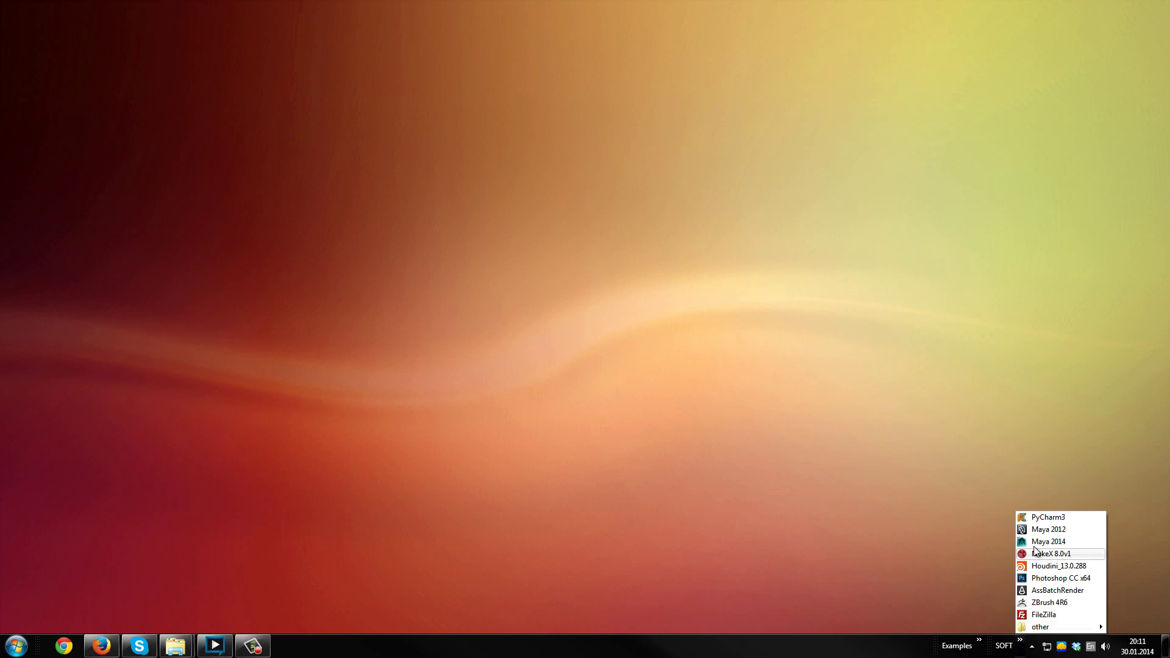
Step: Launch Maya 2014 and open the rbd.mb scene
click(1036, 541)
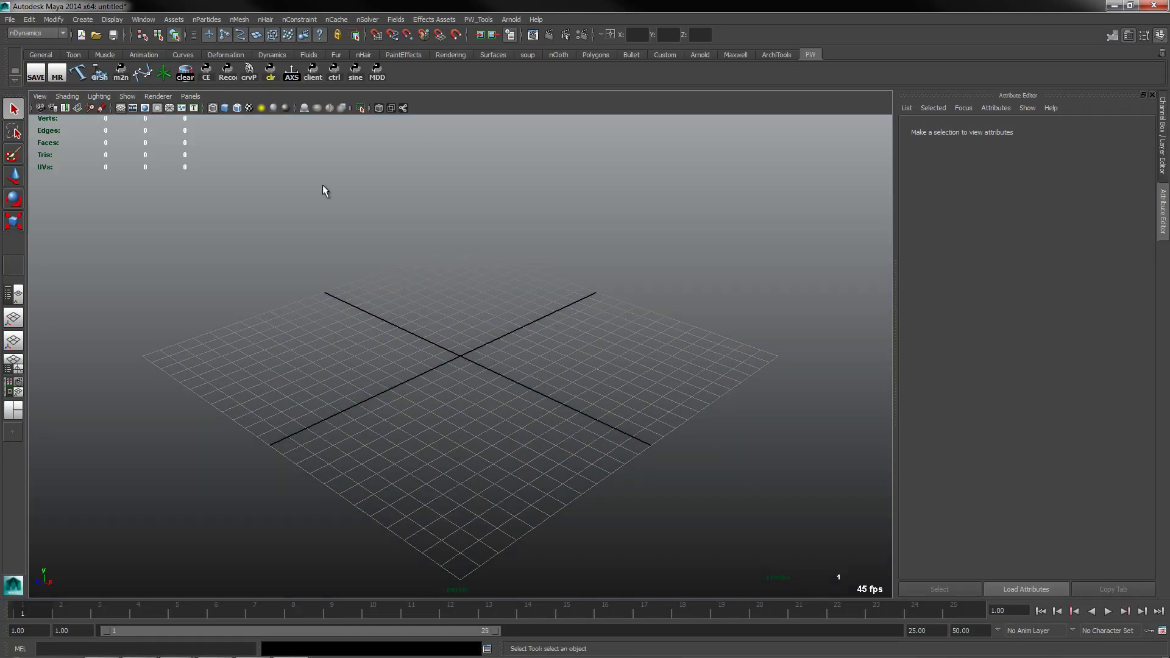
click(11, 19)
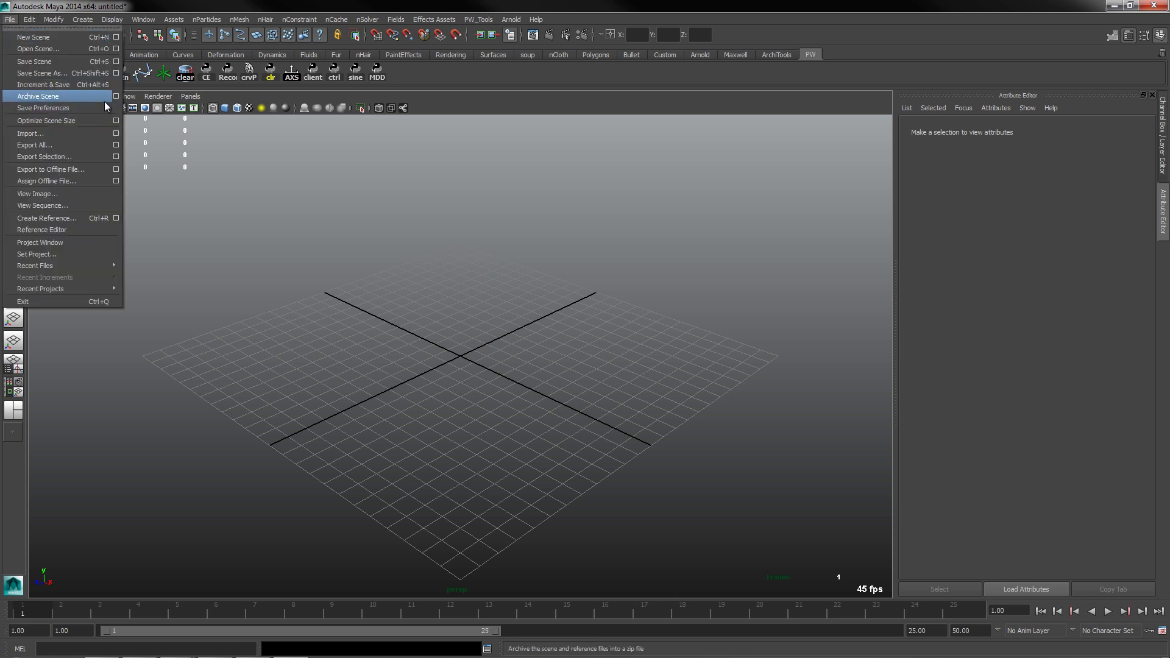
click(127, 289)
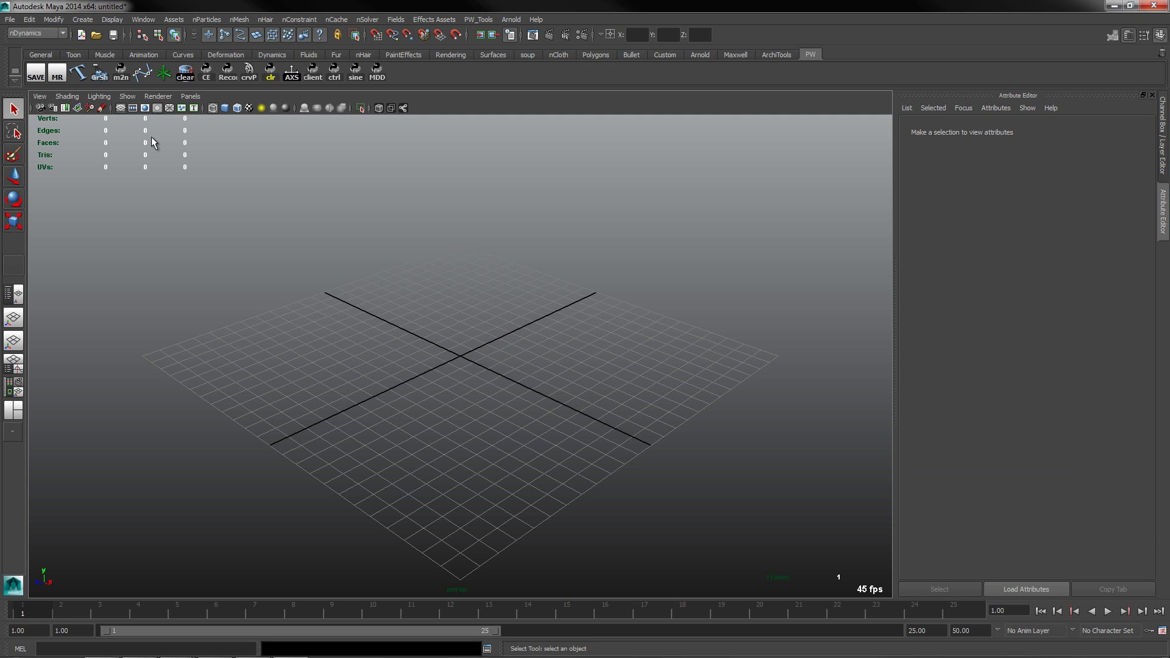
click(97, 35)
double_click(223, 202)
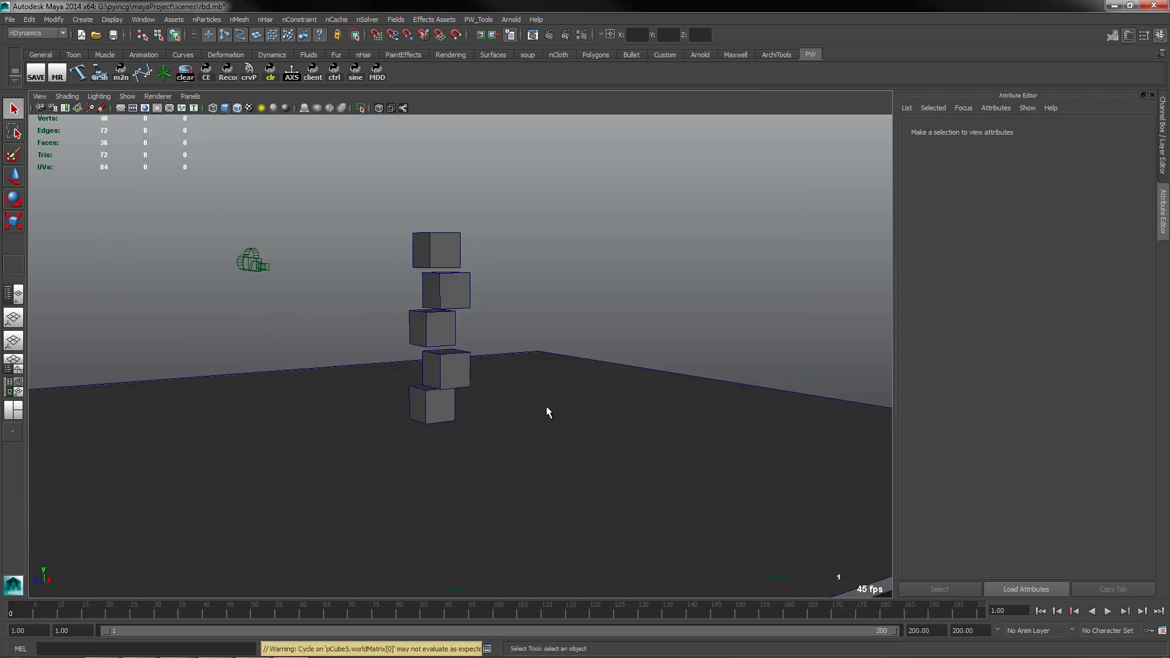
Step: Select the animated camera and play back the scene to review the falling cubes and the camera's motion
key(alt+v)
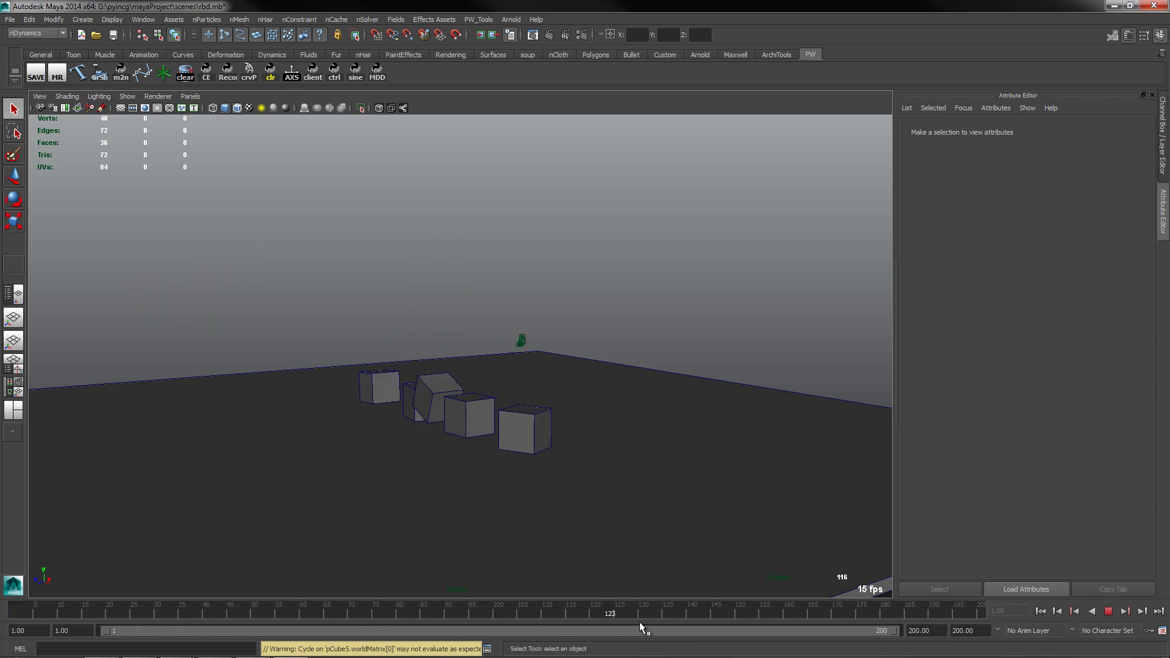
key(alt+v)
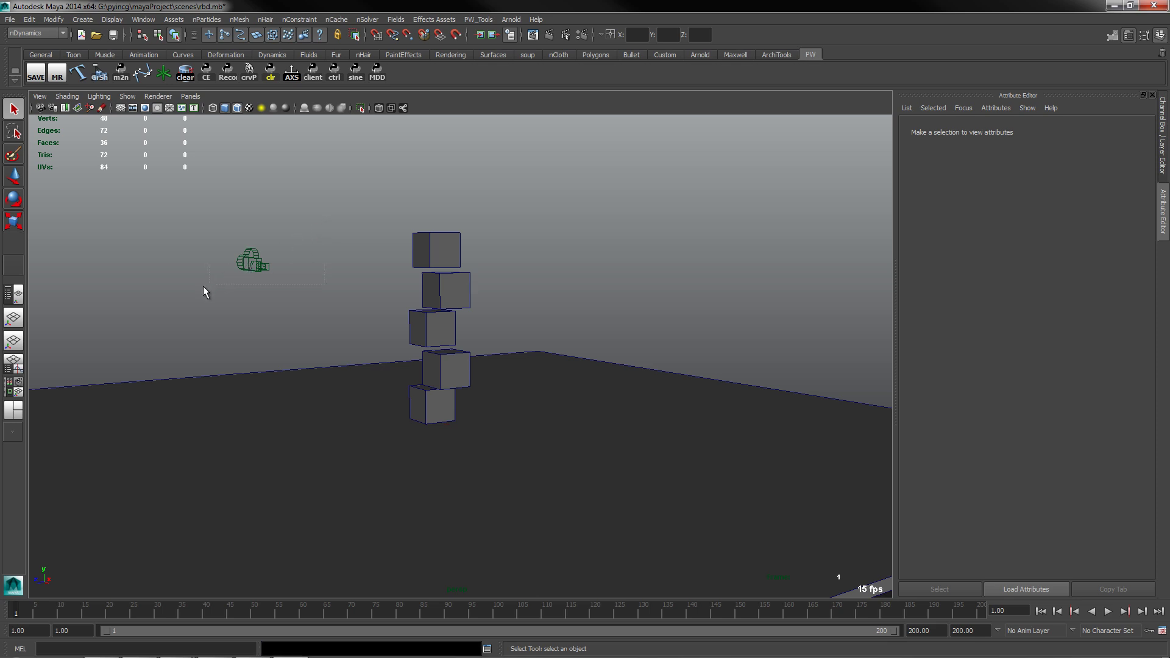
drag(324, 265, 203, 286)
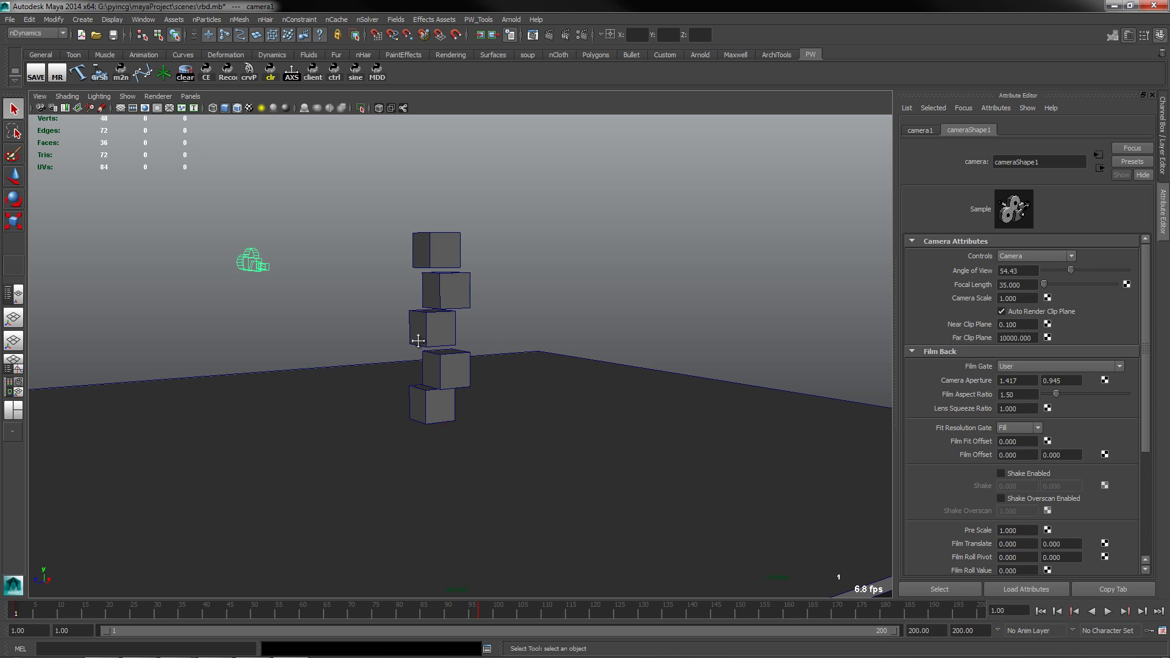
alt+drag(418, 340, 491, 340)
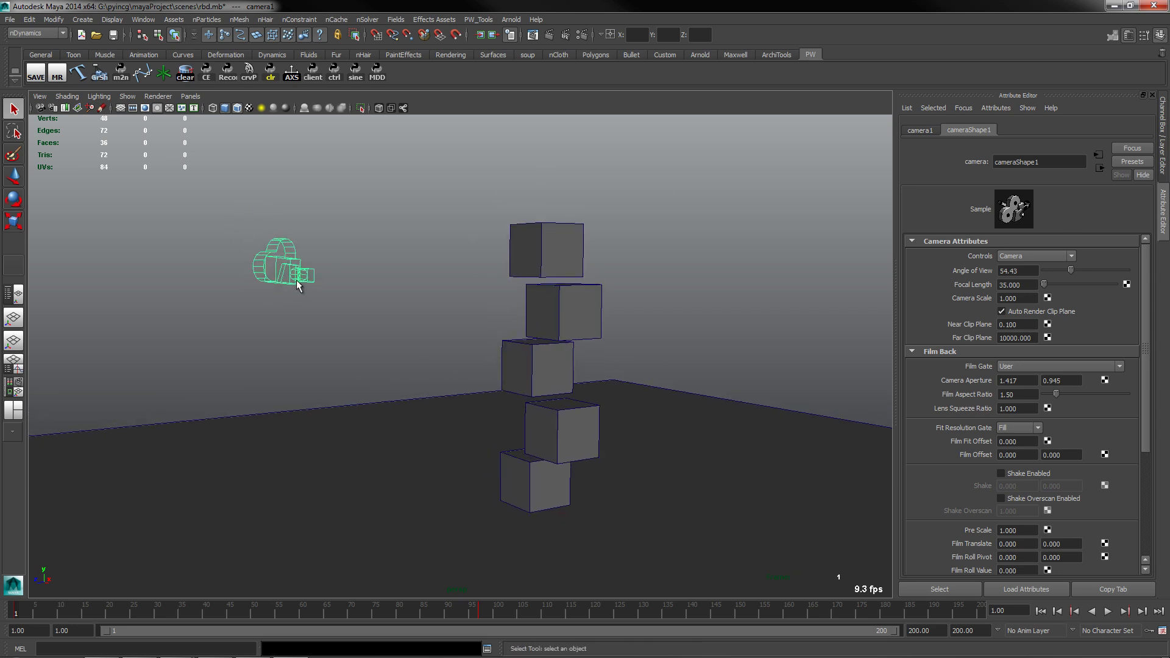
key(alt+v)
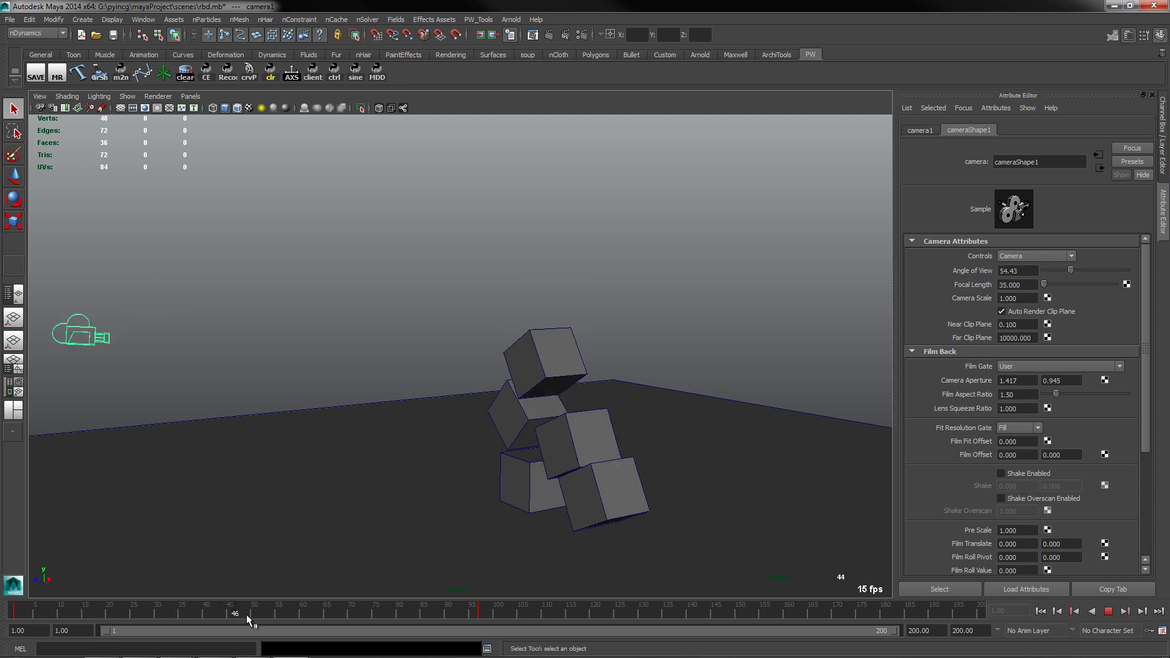
key(alt+shift+v)
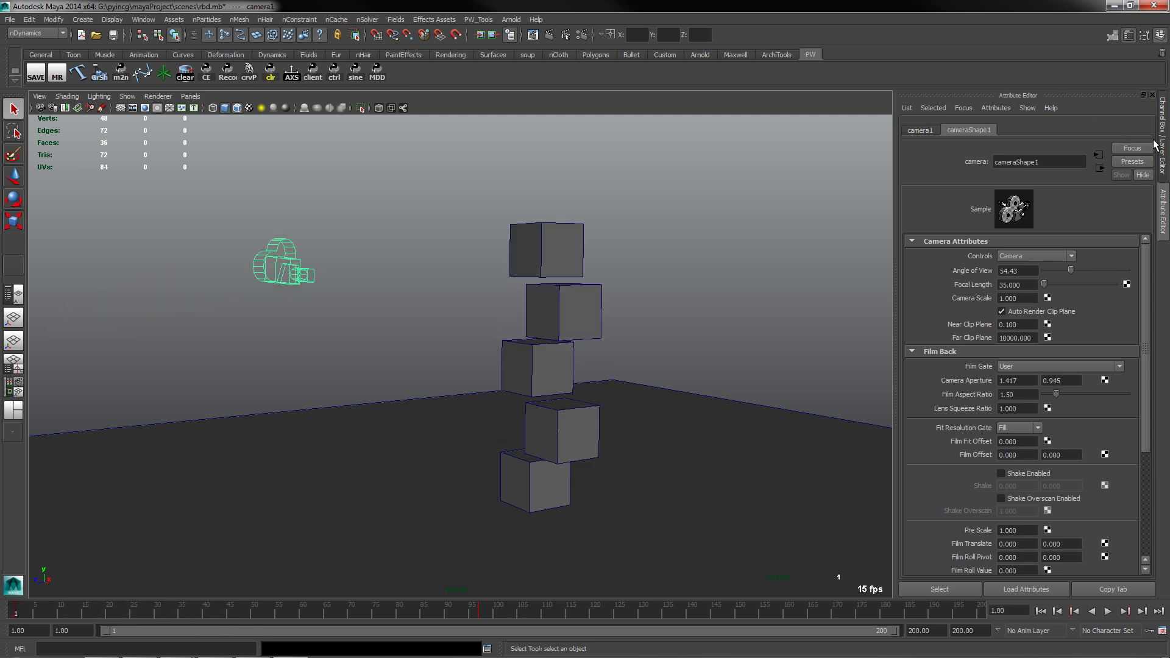
Step: Copy the animation curves of the camera's Translate and Rotate X, Y and Z channels for Nuke
click(1161, 147)
key(w)
click(1099, 148)
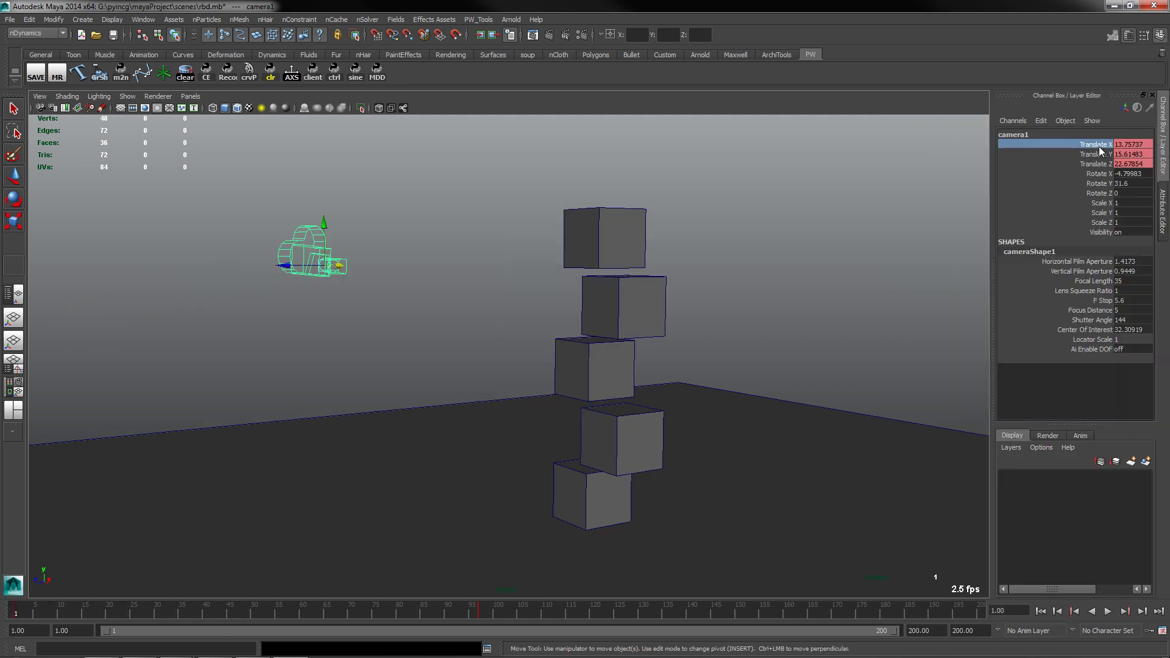
drag(1100, 148, 1104, 193)
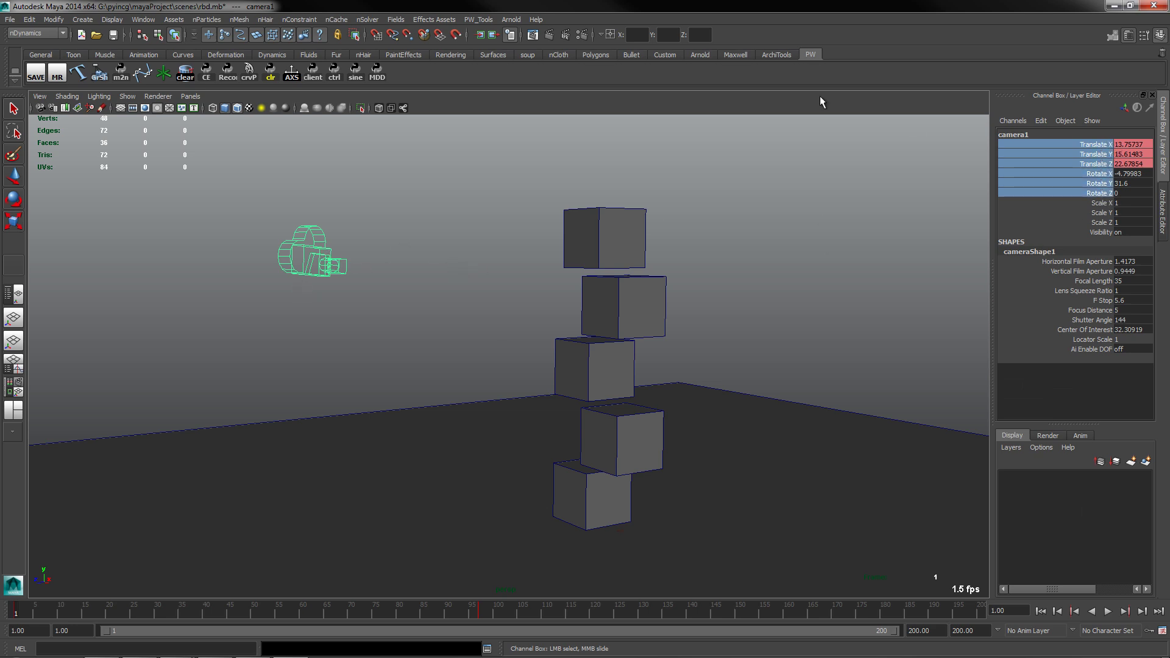
click(472, 21)
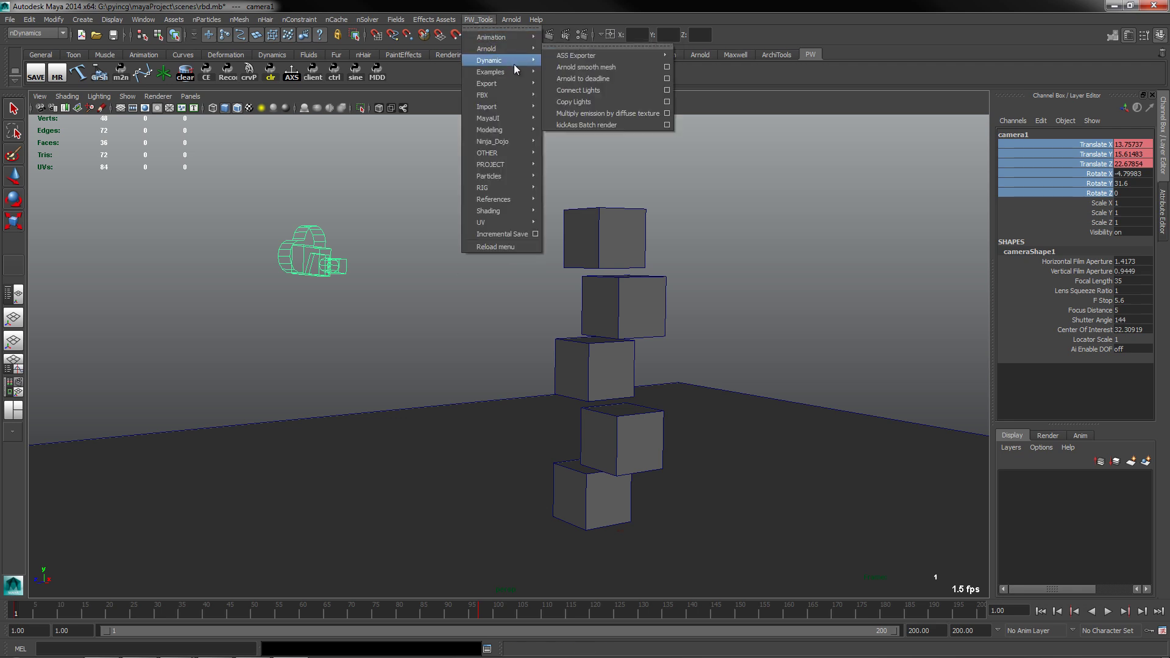
mouse_move(515, 96)
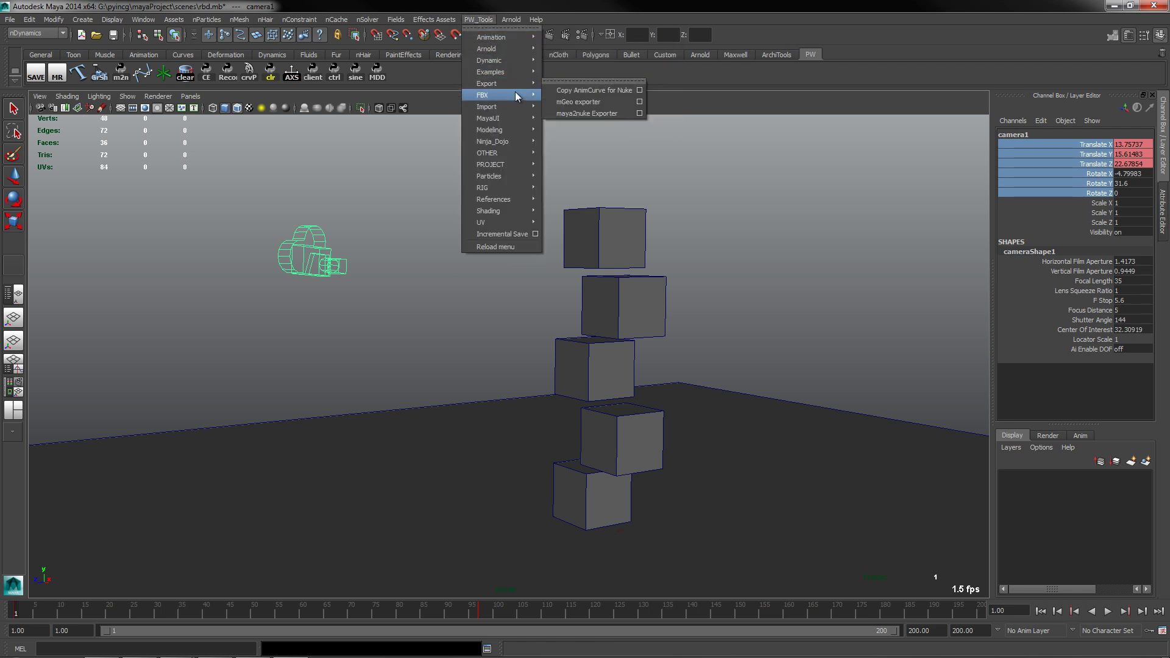
click(626, 91)
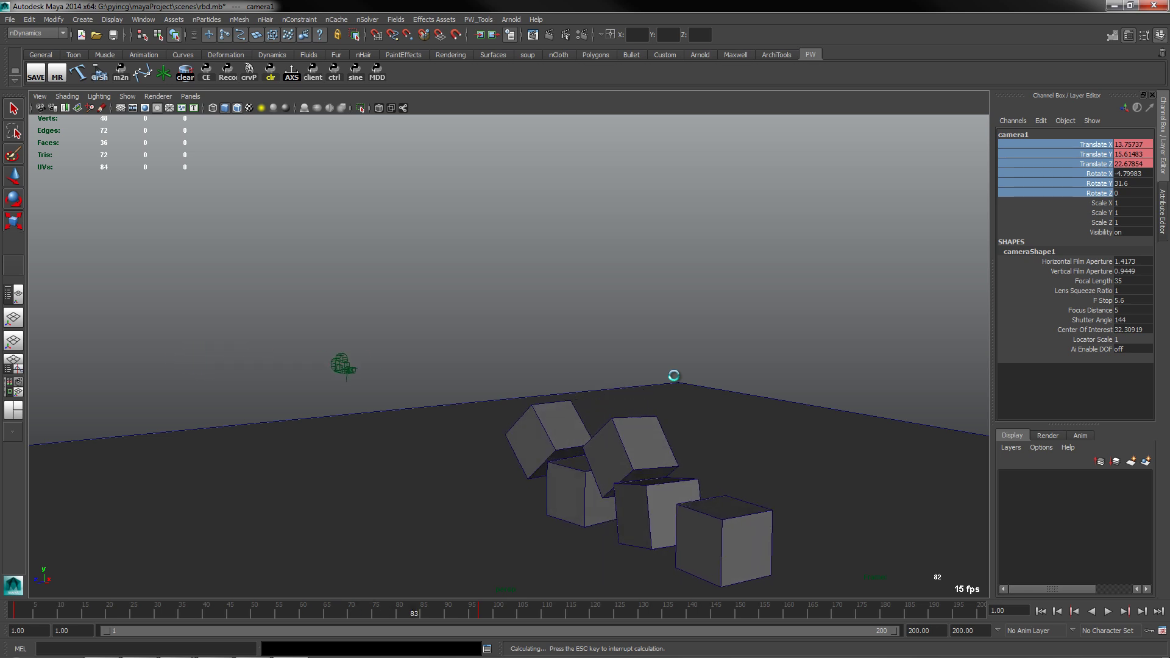
Step: Launch NukeX 8.0v1, acknowledge Maya's copy confirmation and decline restoring the autosave
click(1019, 641)
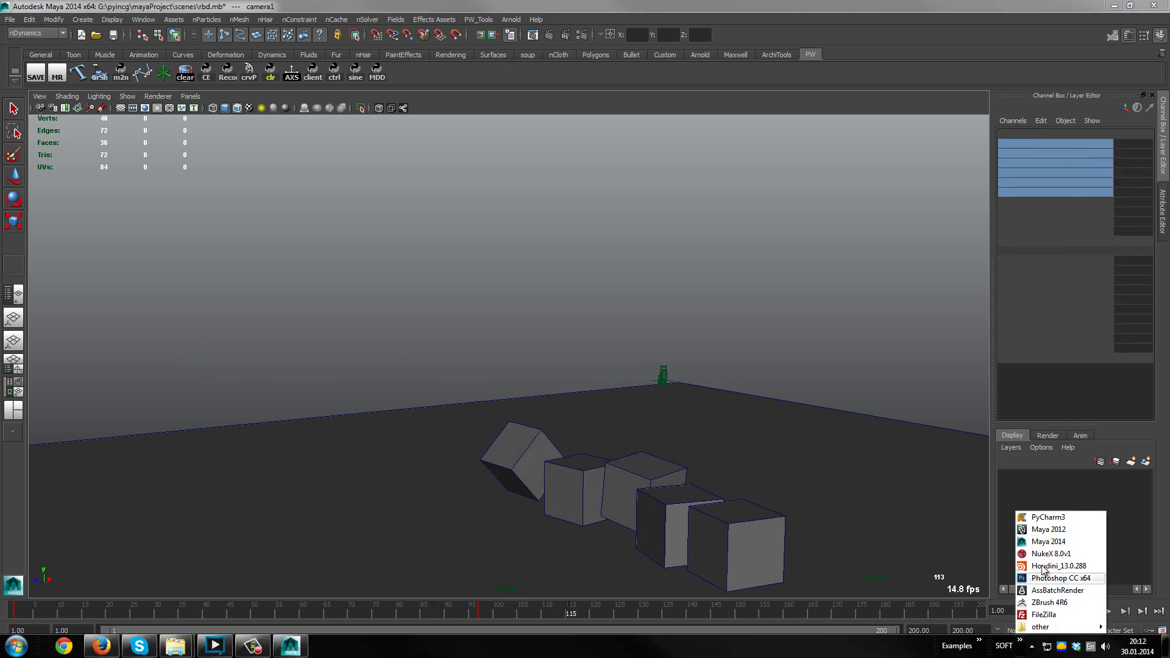
click(1051, 553)
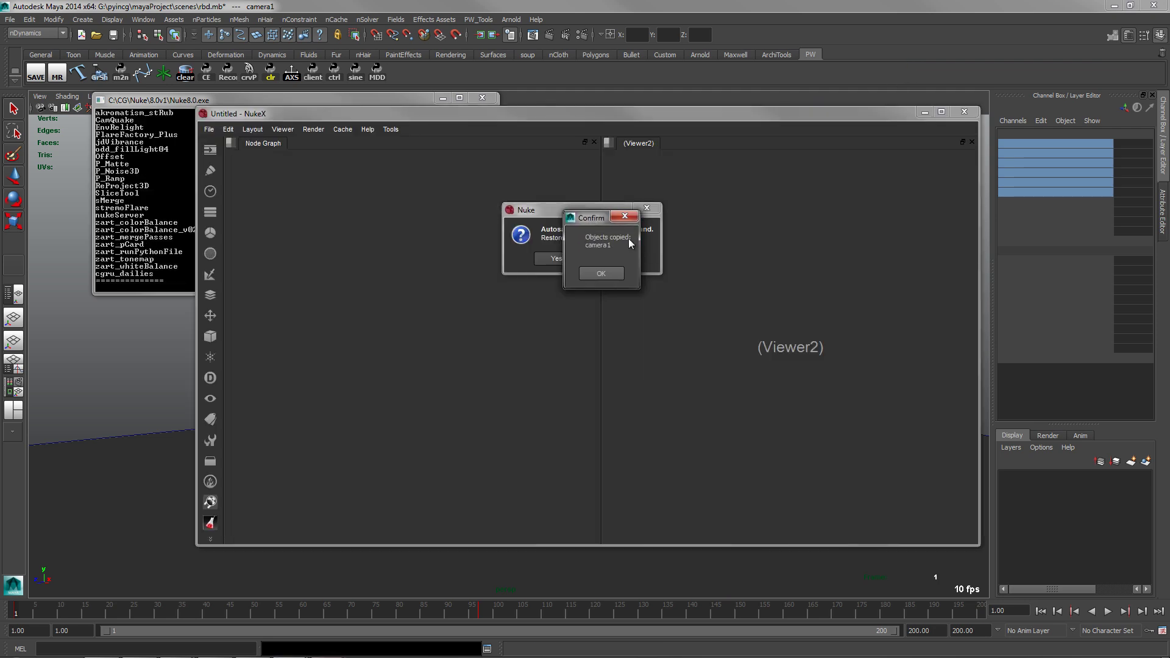
click(604, 275)
click(593, 261)
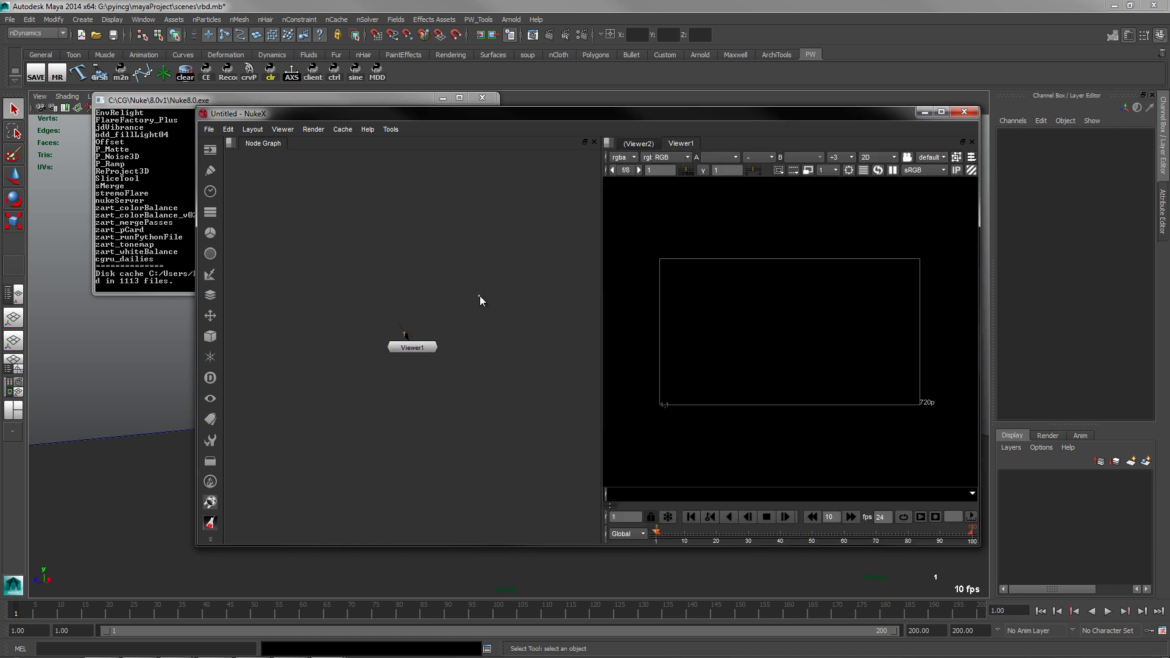
Step: Restore layout 1 and paste the copied curve data into the Script Editor to examine it from its beginning
click(254, 130)
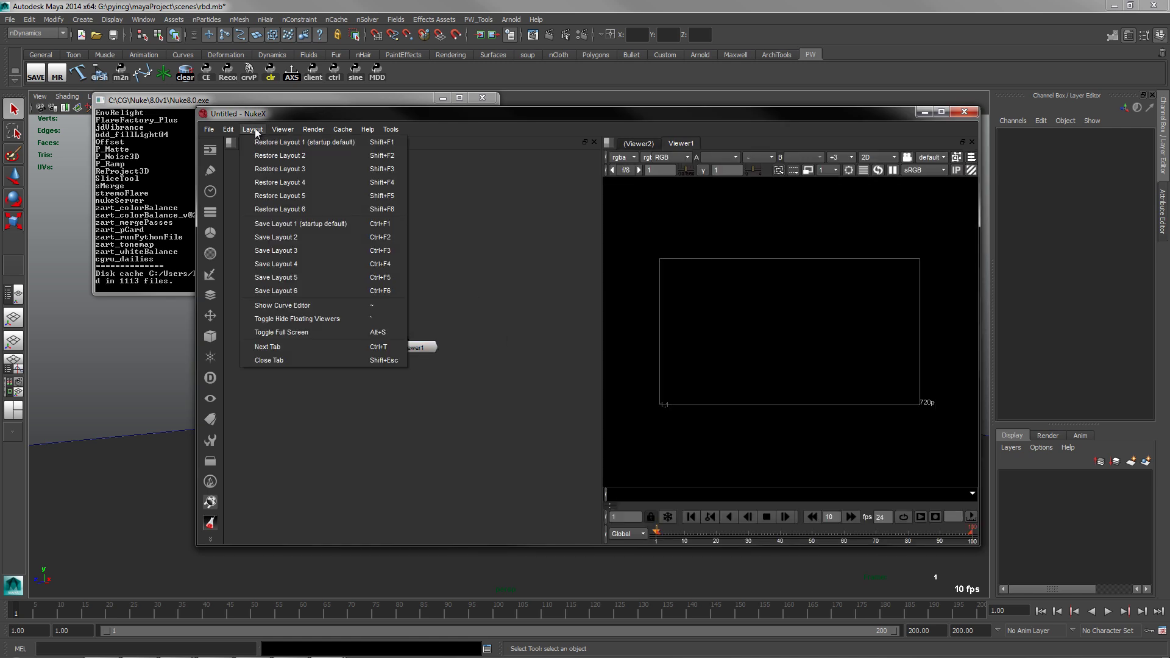
click(293, 141)
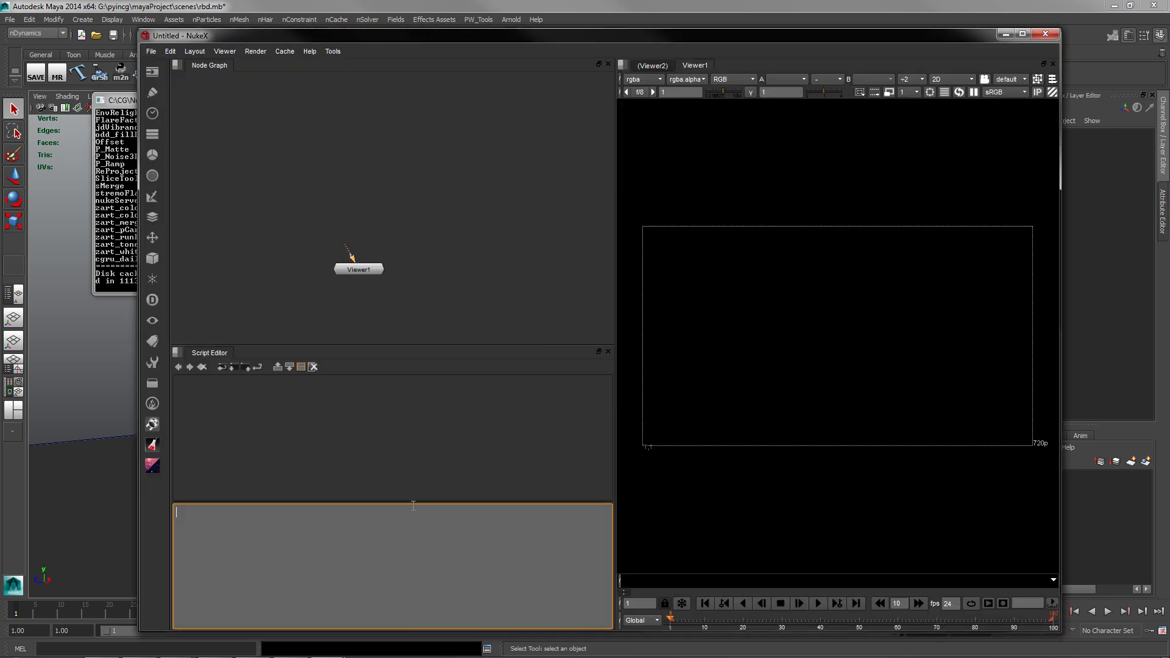
key(ctrl+v)
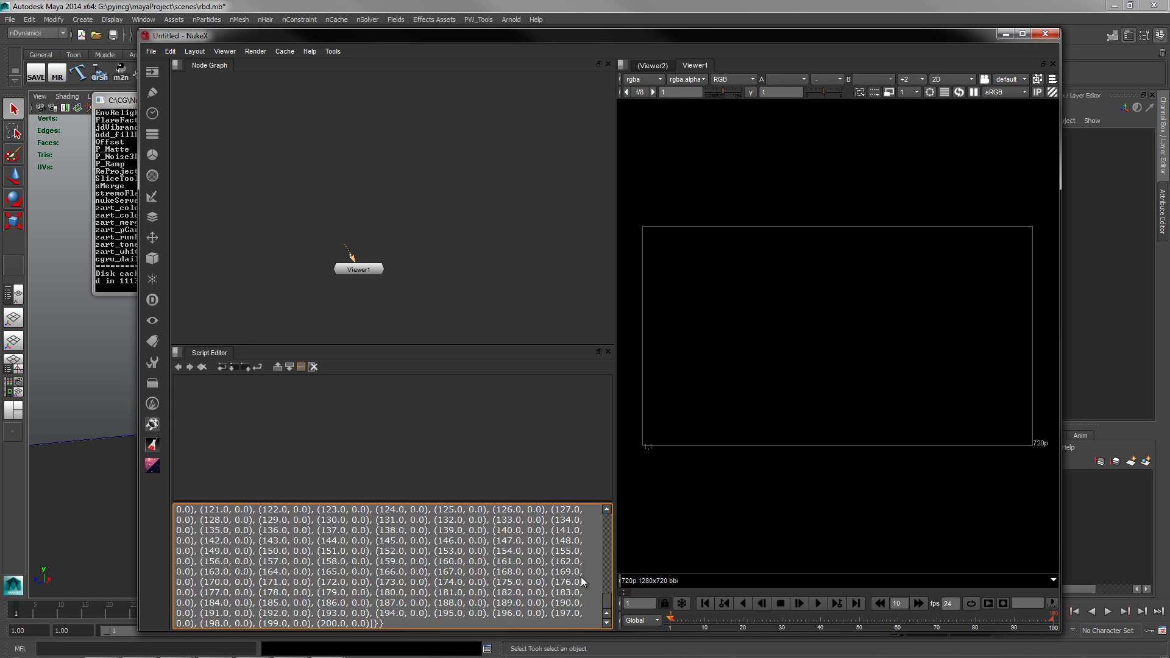
drag(607, 598, 605, 516)
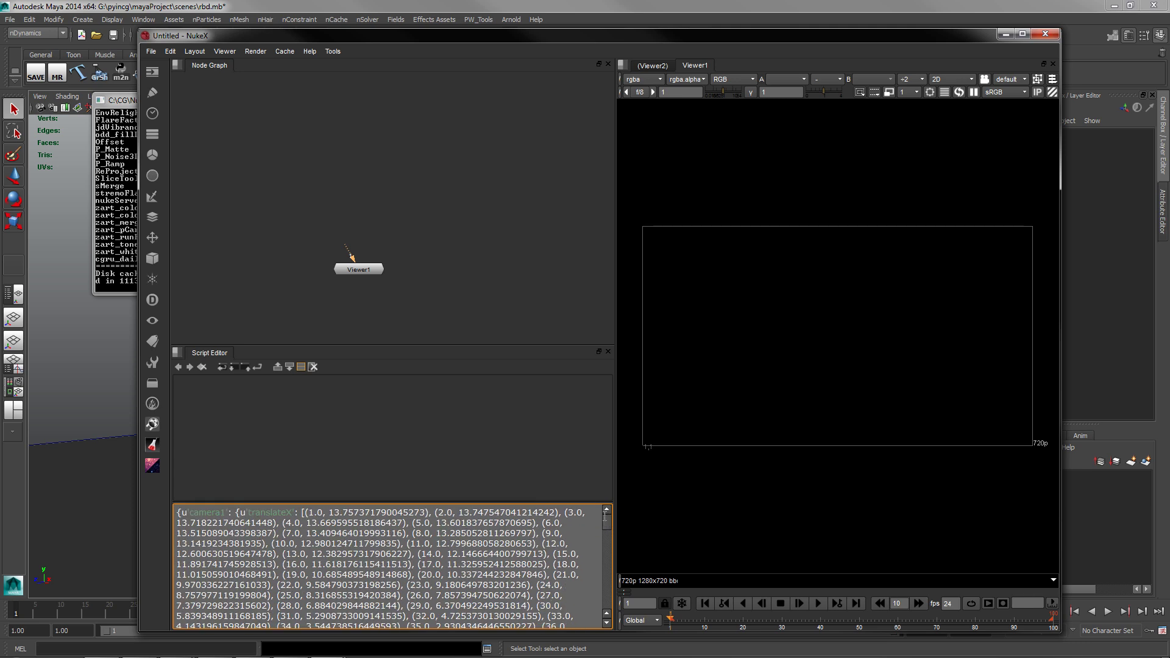
Step: Clear the pasted curve data from the Script Editor and restore layout 2
key(ctrl+a)
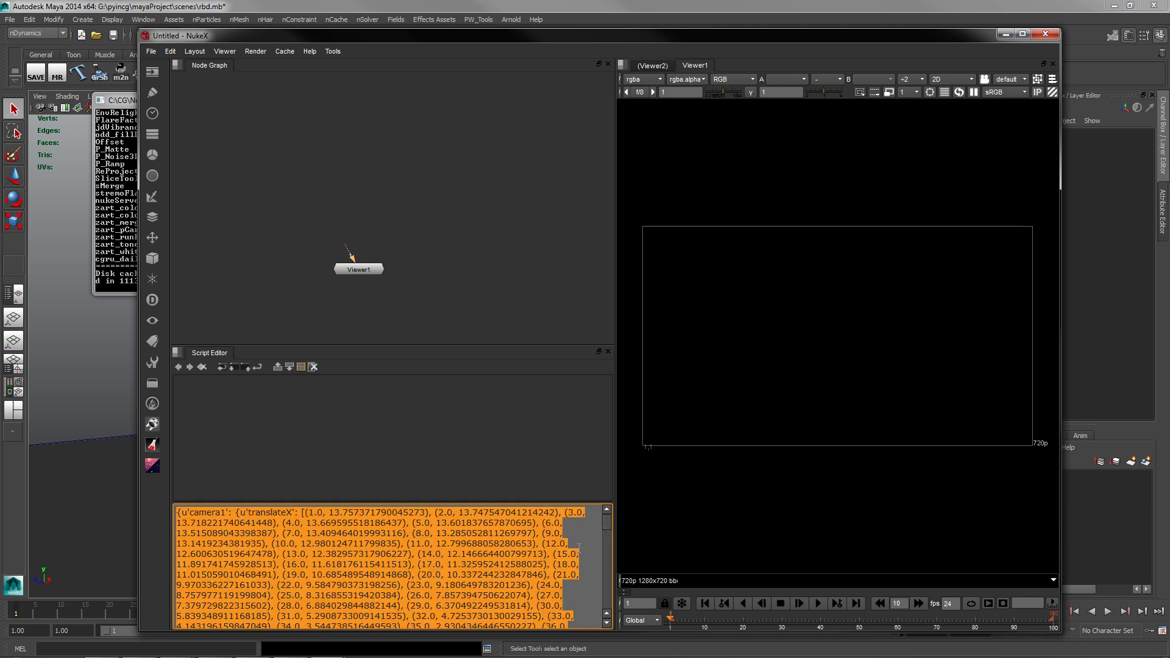
key(BackSpace)
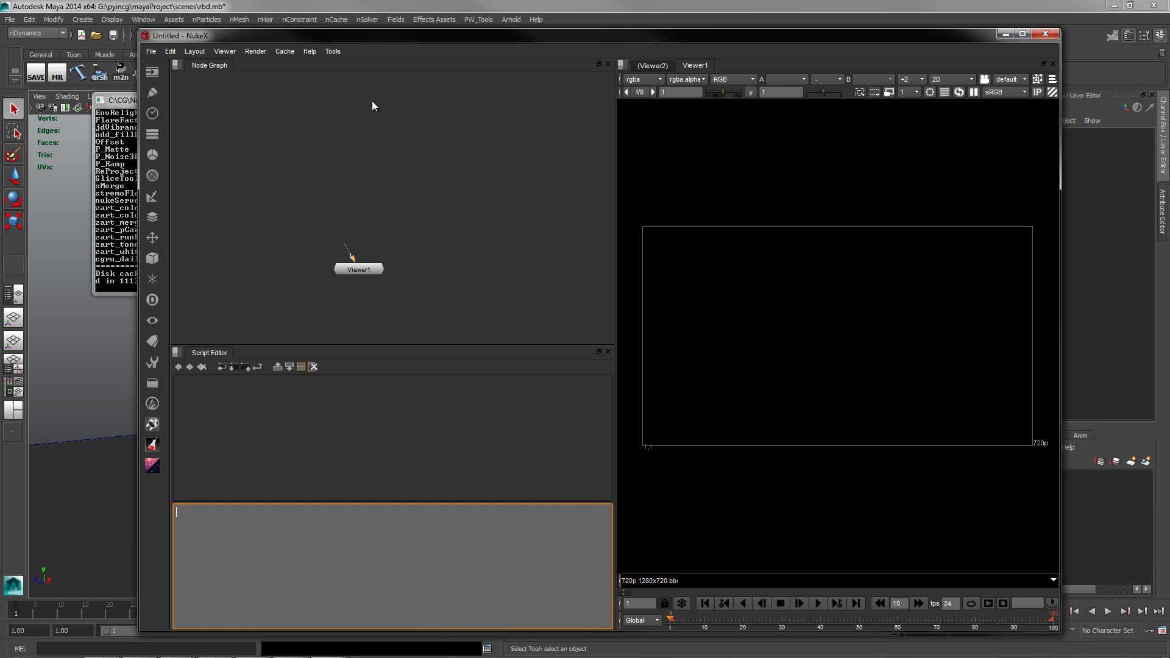
click(203, 54)
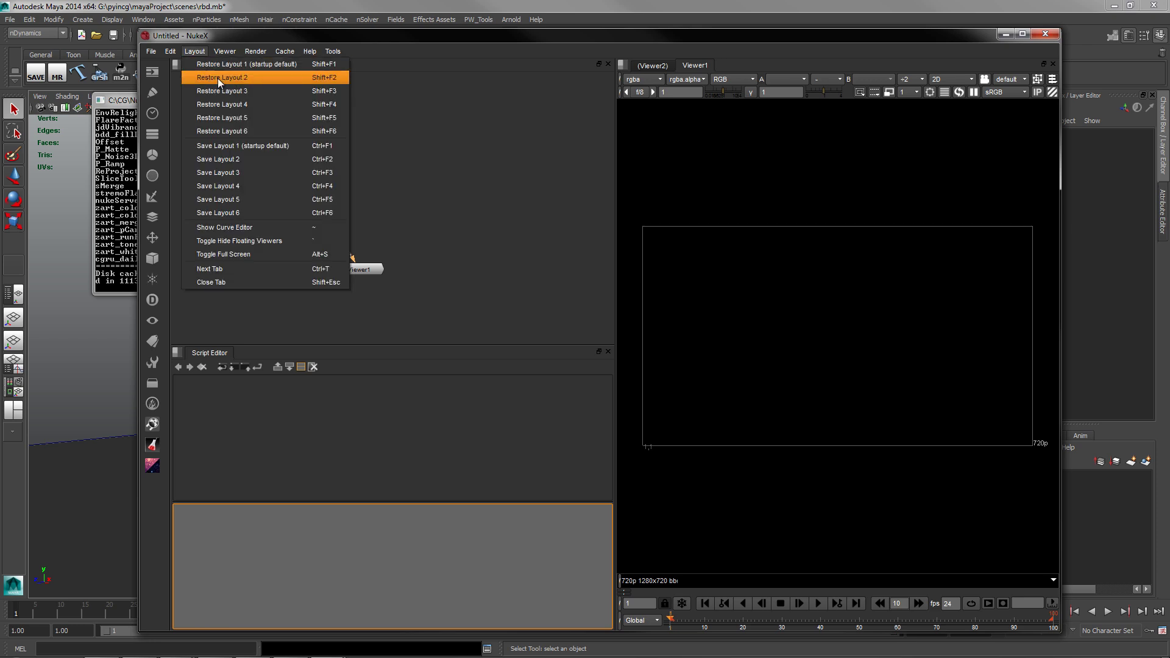
click(218, 78)
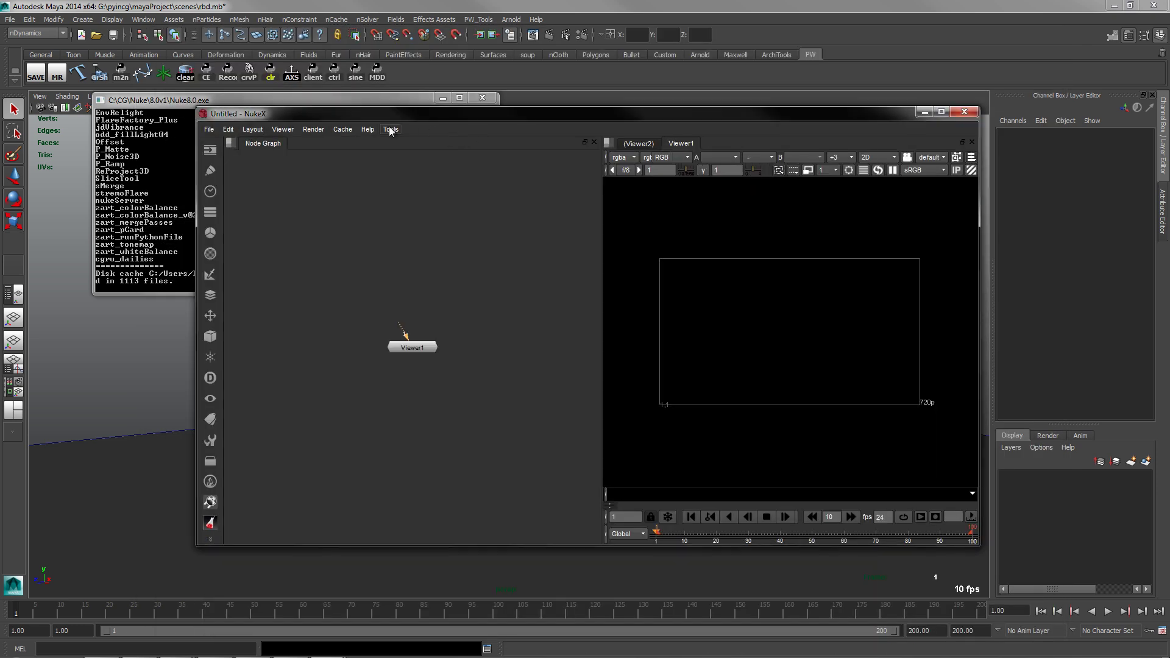
Step: Paste the copied Maya curves into a new NoOp node and close its properties
click(390, 128)
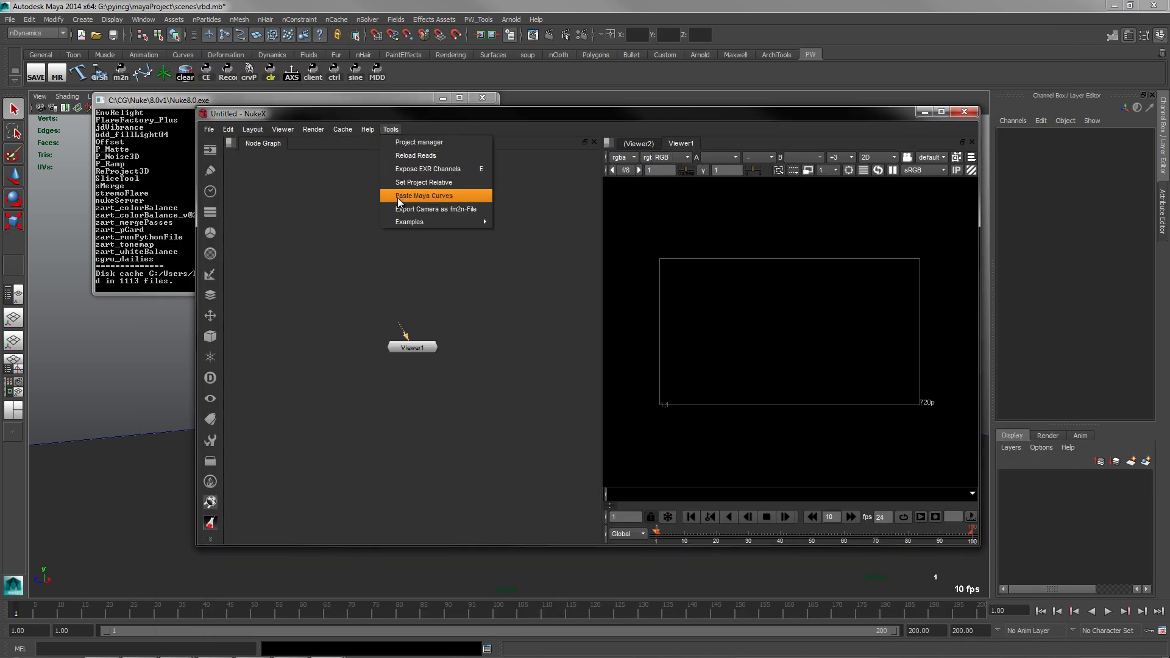
click(417, 198)
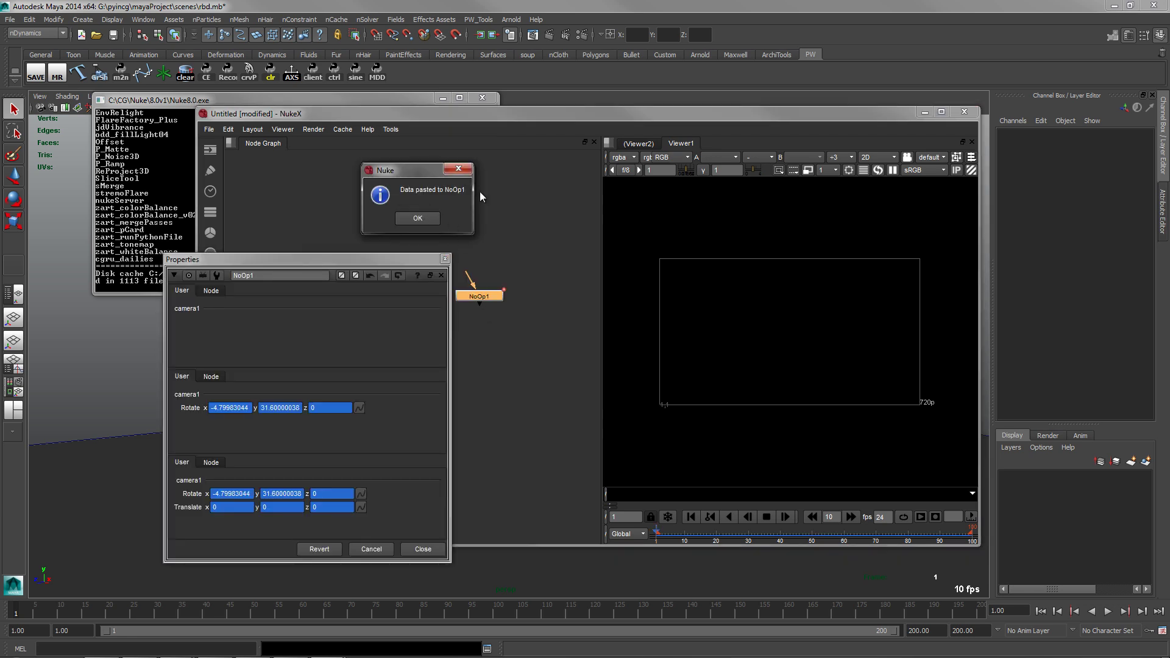
click(418, 218)
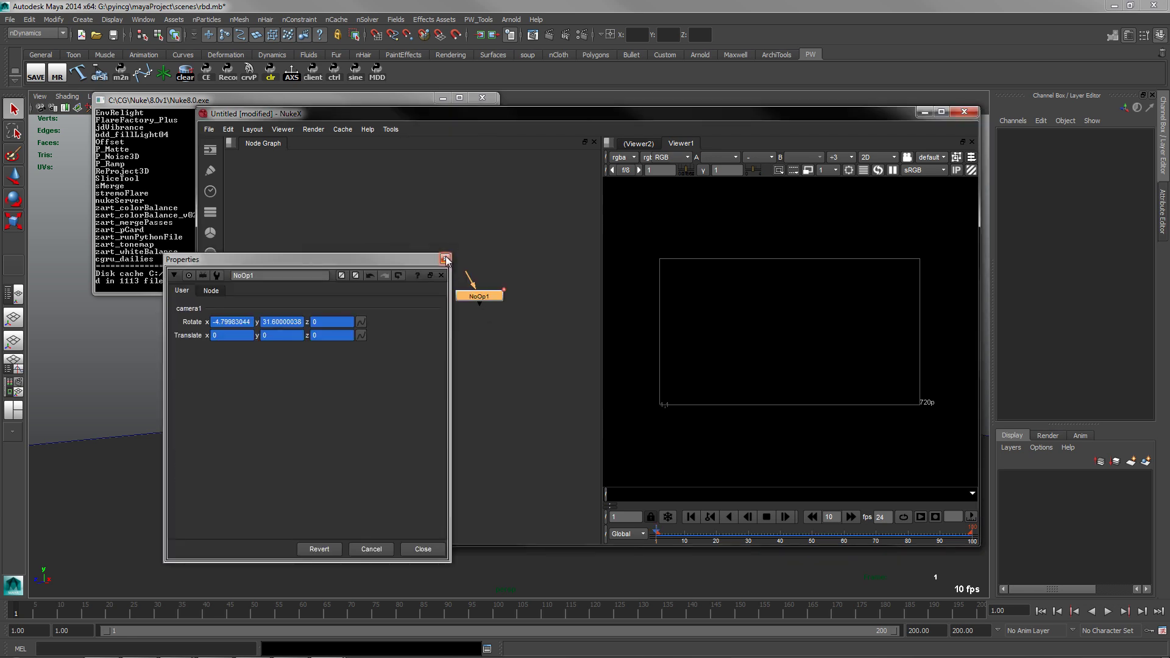
click(445, 259)
Step: Reopen the NoOp node's properties and go to frame 5 to check the animated Rotate and Translate values
double_click(471, 298)
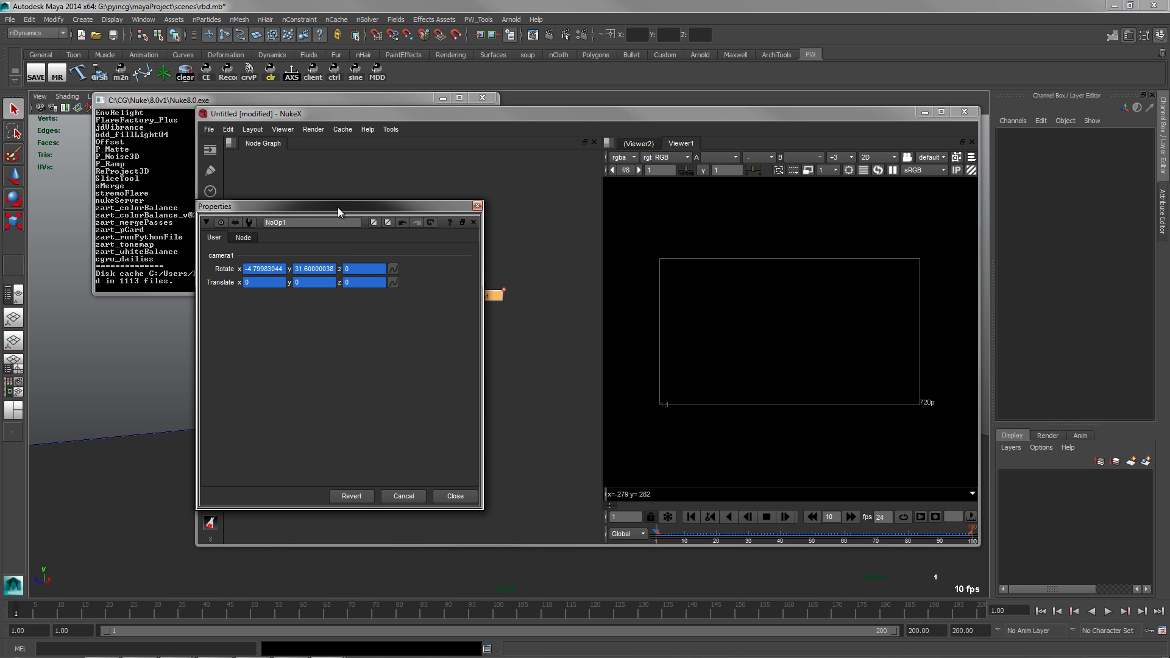
drag(339, 209, 392, 212)
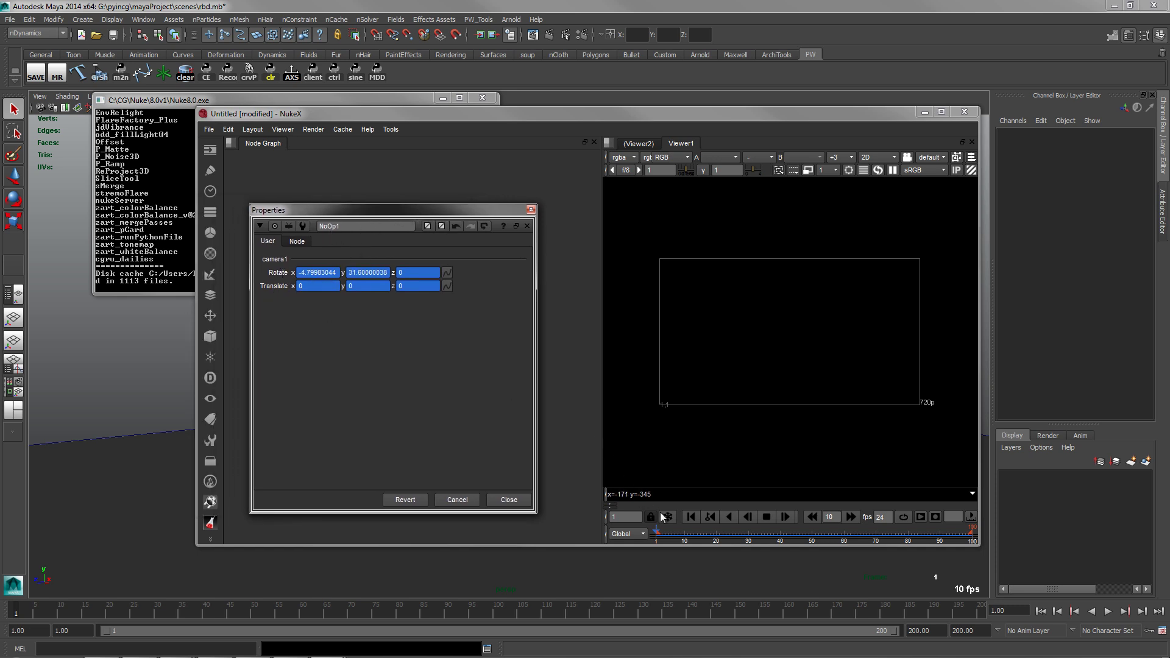
mouse_move(660, 535)
mouse_down()
mouse_move(738, 534)
mouse_move(668, 535)
mouse_up()
Step: Create a Camera node and arrange its properties beside those of the NoOp node
drag(460, 210, 310, 258)
key(Tab)
text(cam)
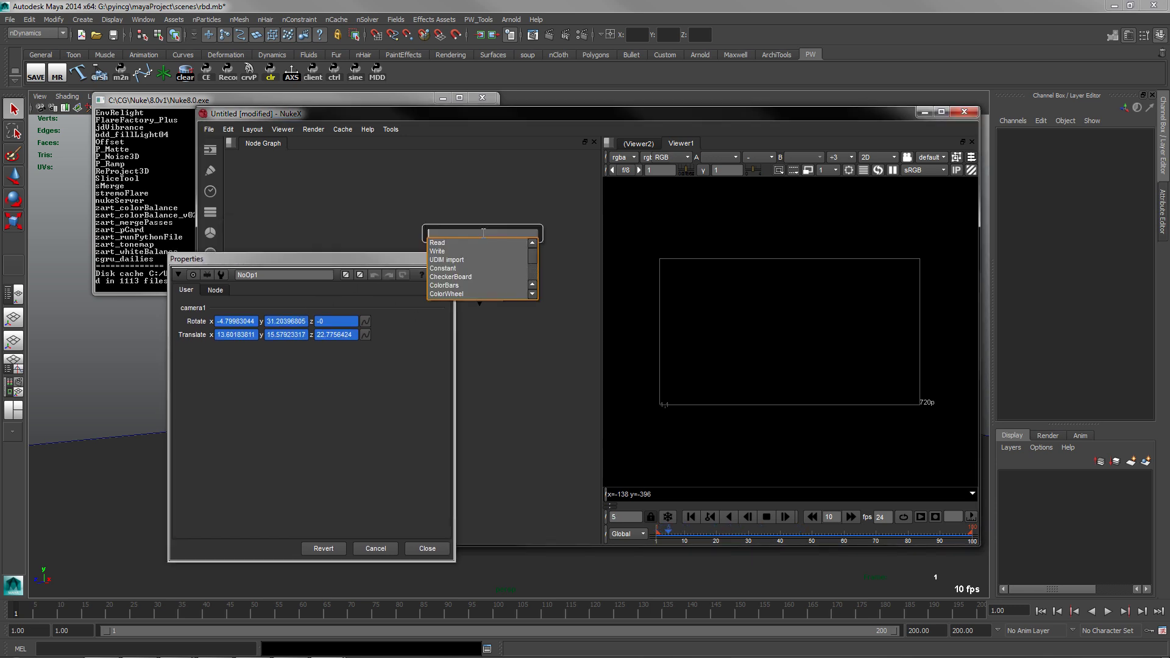
click(463, 251)
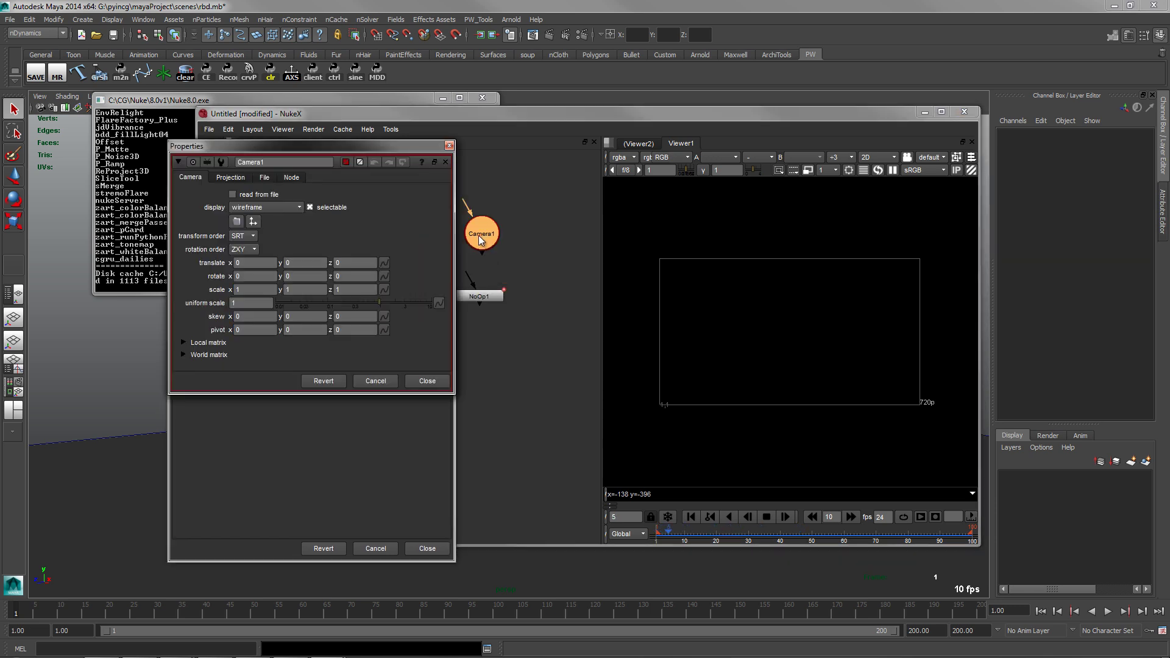
drag(381, 151, 636, 219)
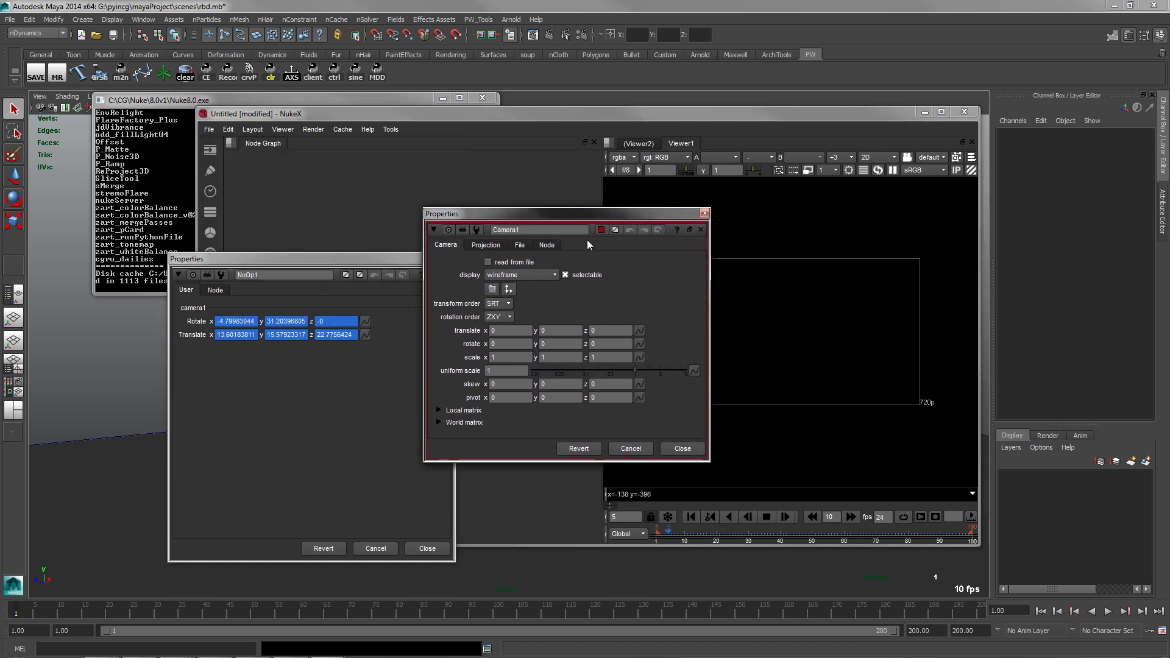
Step: Link Camera1's rotate and translate to the NoOp1 node's Rotate and Translate curves and set its rotation order to XYZ
drag(366, 320, 641, 342)
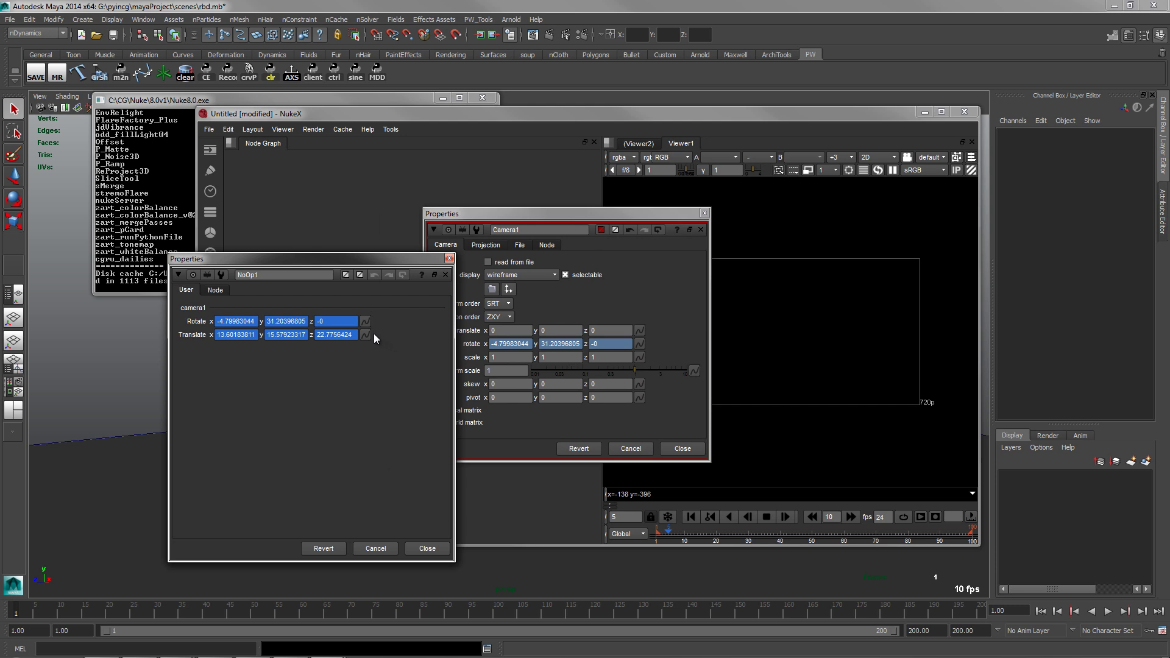
drag(365, 334, 639, 331)
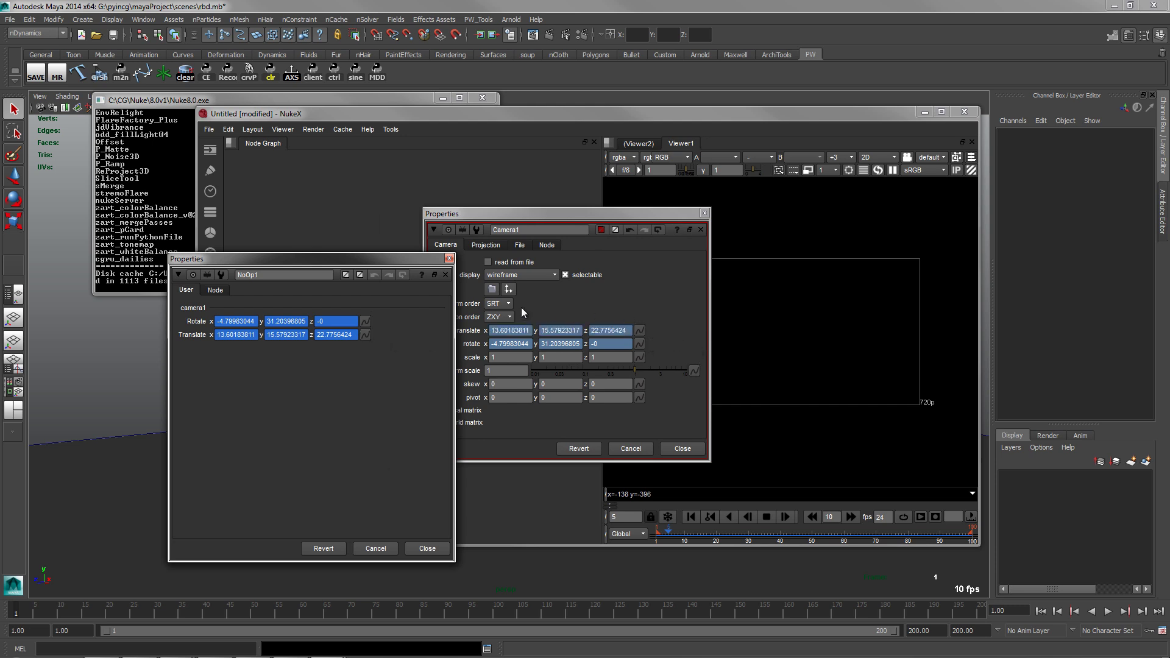
click(508, 318)
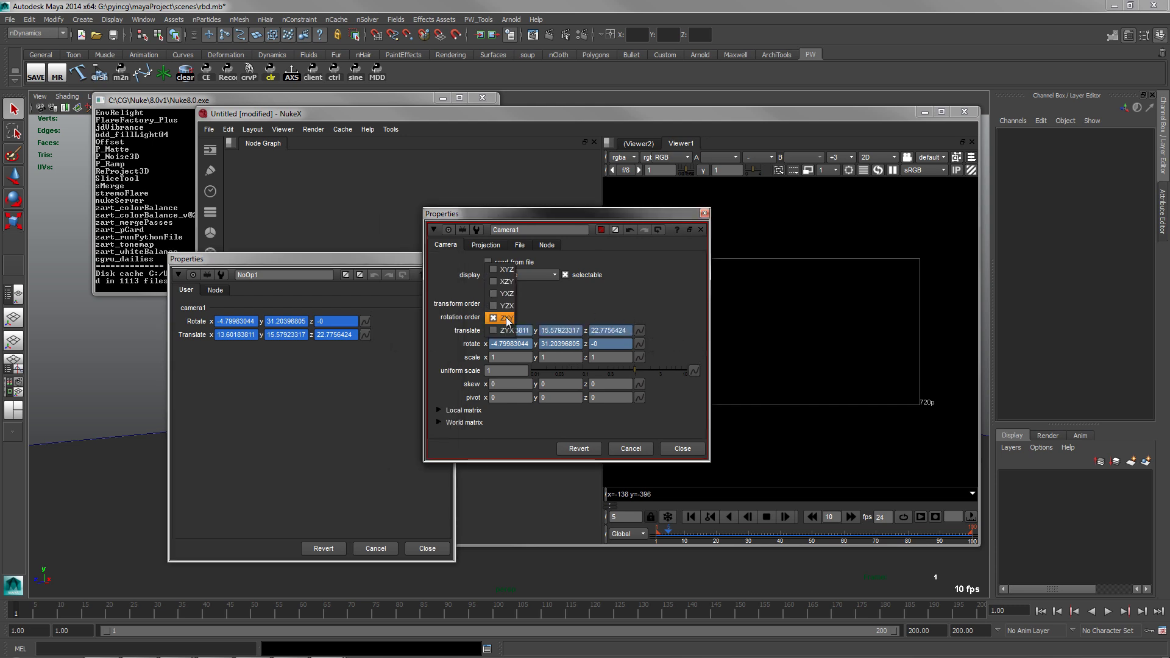
click(505, 272)
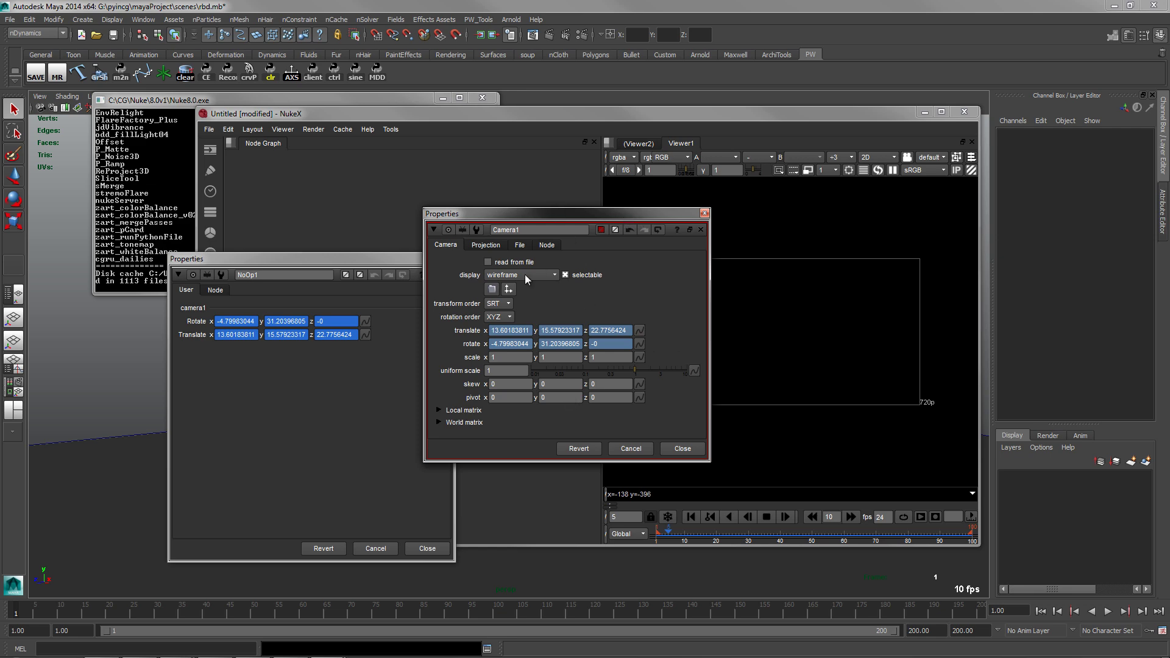
Step: Show the viewer in 3D and scrub the opening frames to check Camera1's animated path
drag(528, 213, 416, 271)
key(Tab)
ctrl+drag(678, 387, 706, 482)
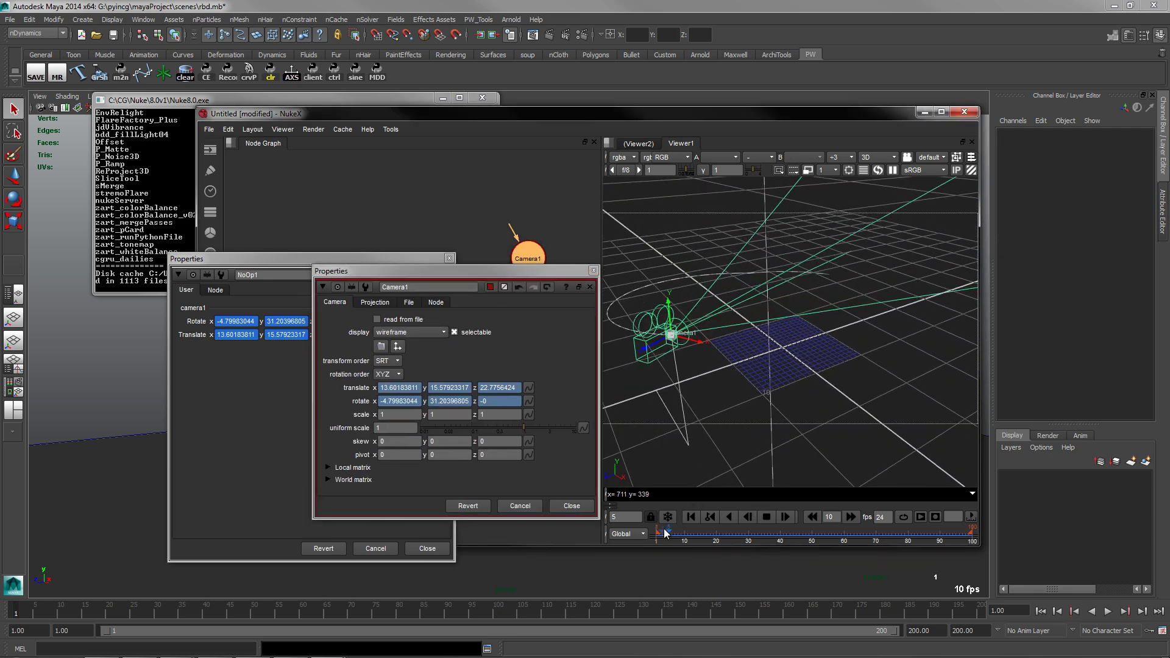
drag(695, 532, 658, 540)
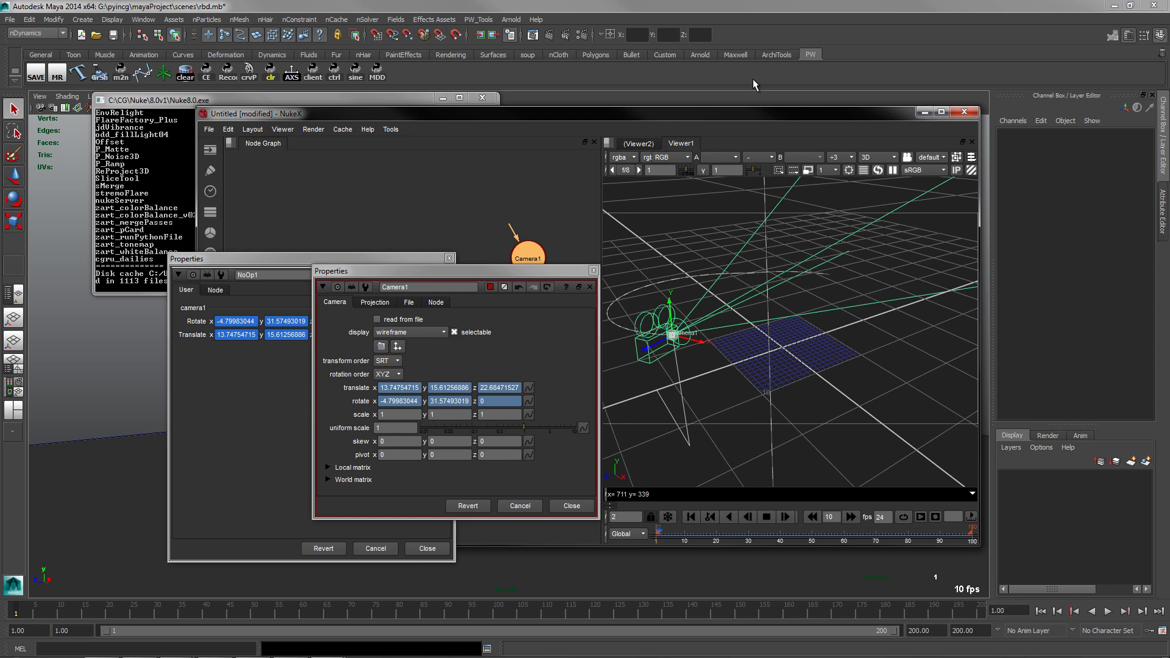
Step: Switch to Maya and select all five stacked cubes
click(752, 78)
scroll(684, 413, up, 3)
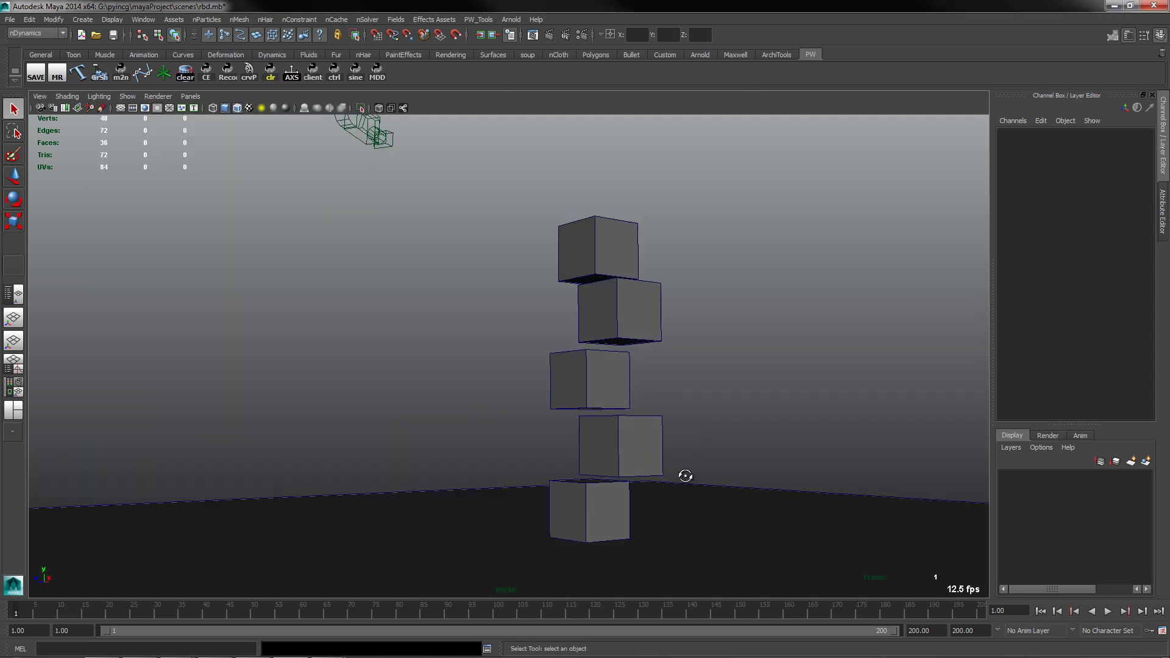
drag(687, 480, 491, 202)
alt+drag(731, 280, 701, 304)
Step: Copy the cubes' Translate X–Z and Rotate X–Z animation curves for Nuke, then clear the selection
click(478, 19)
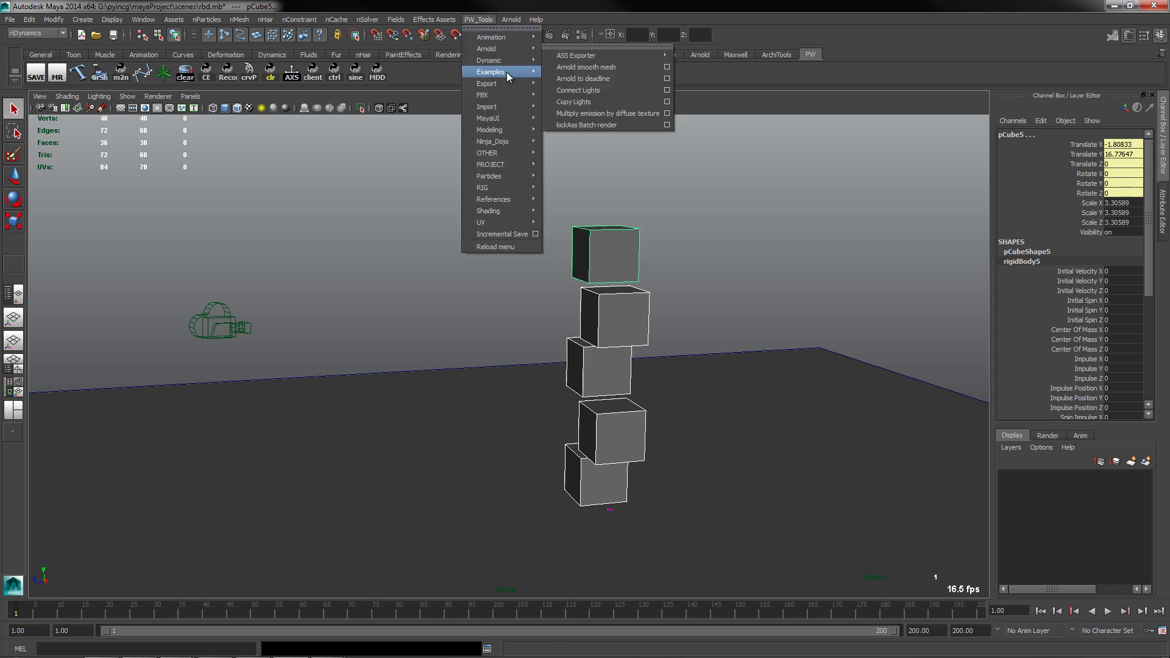
click(584, 93)
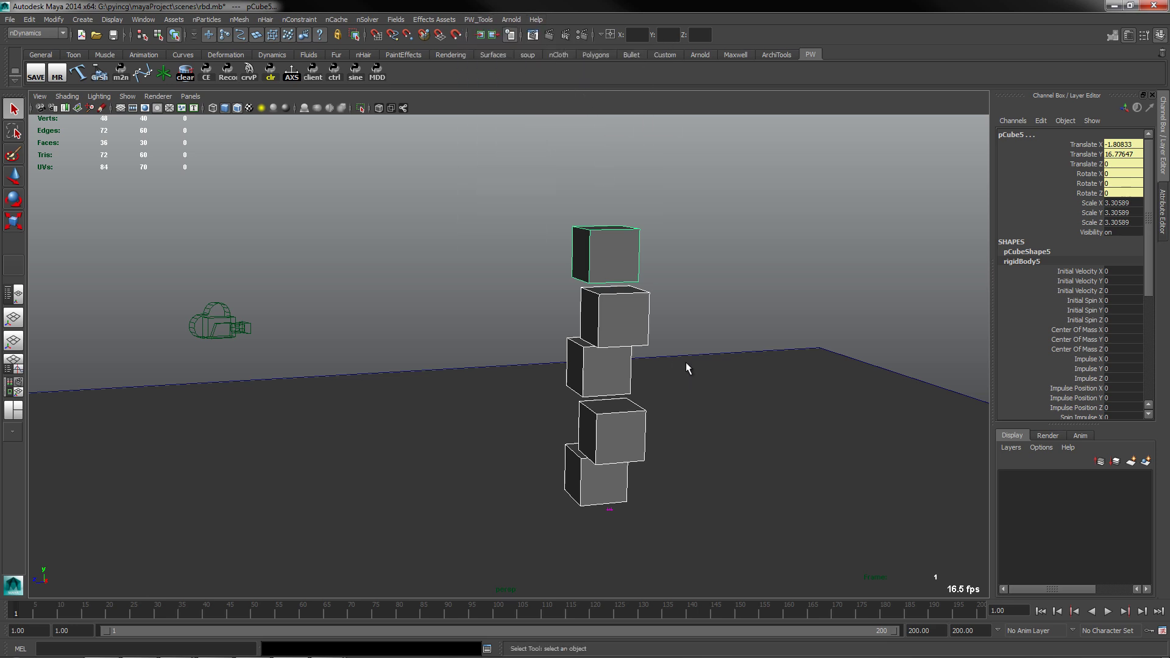
alt+drag(619, 430, 615, 381)
drag(1088, 144, 1091, 194)
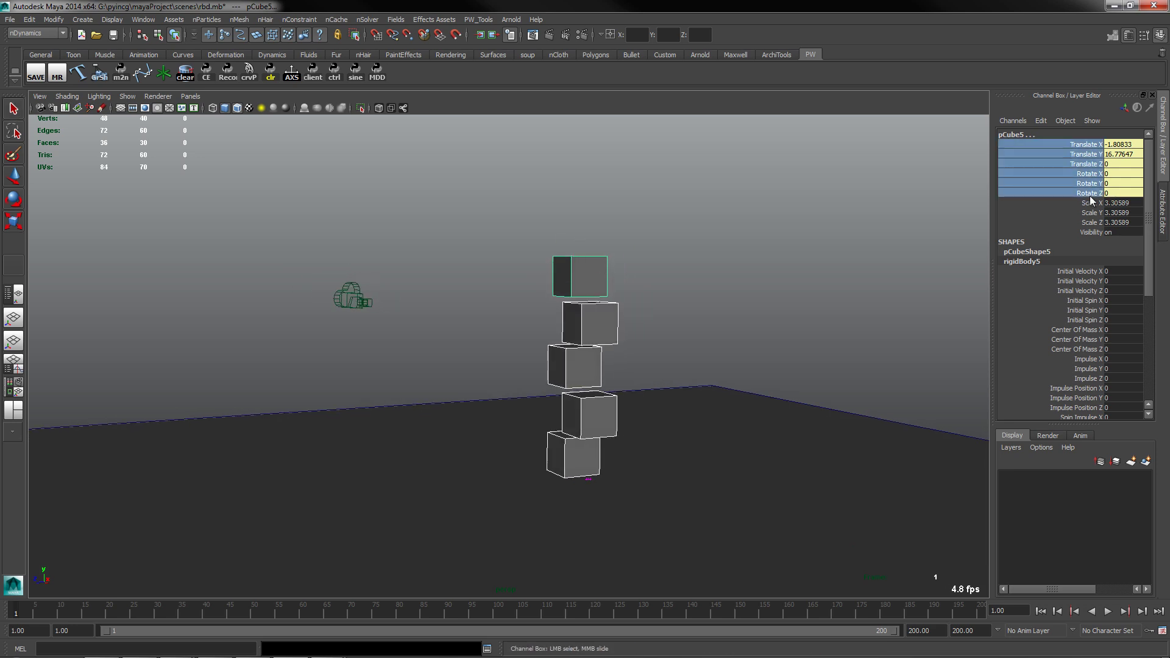
click(478, 20)
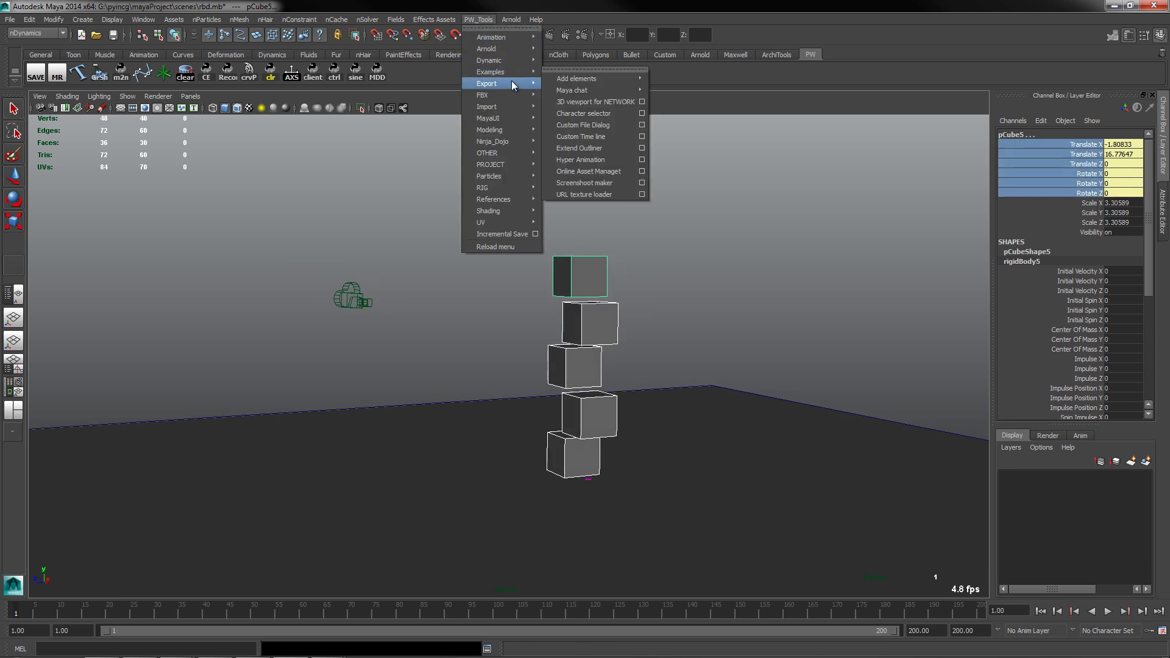
mouse_move(505, 88)
click(572, 90)
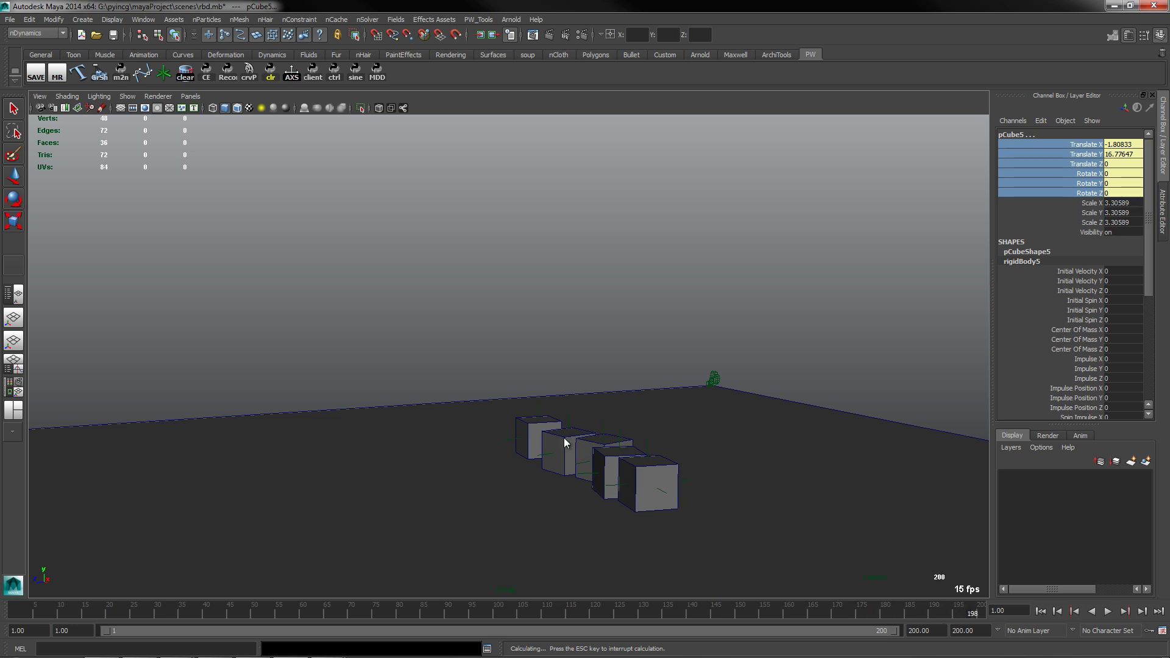
click(583, 360)
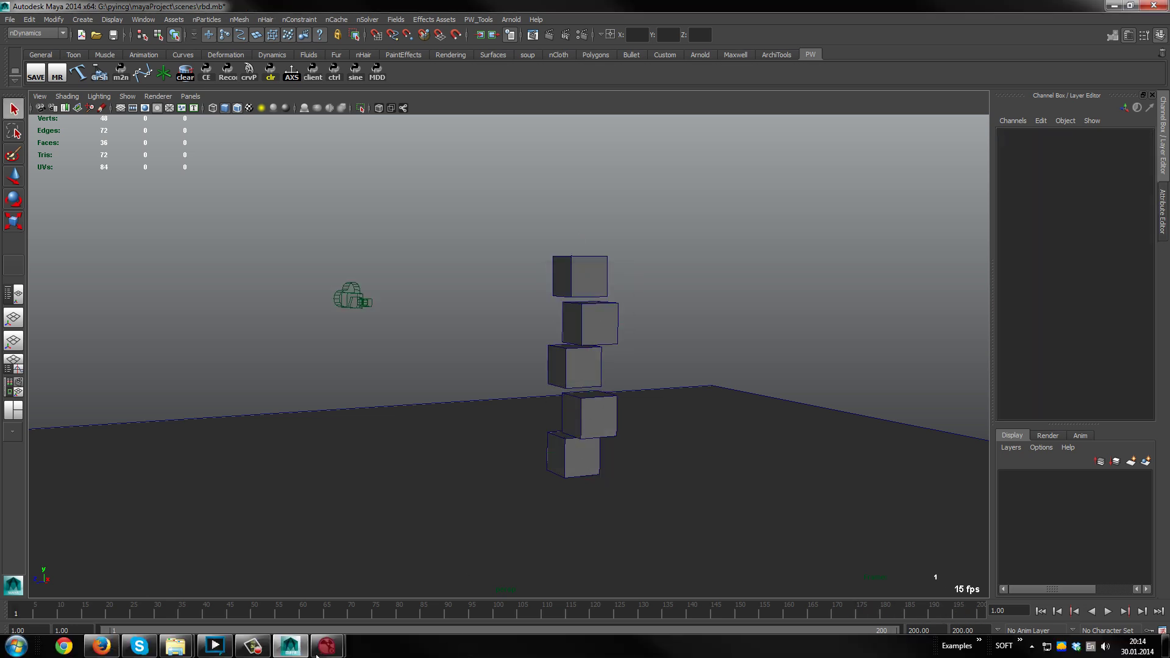
Step: Switch to Nuke, close the open node properties and paste the copied Maya curves into a new NoOp node
mouse_move(328, 645)
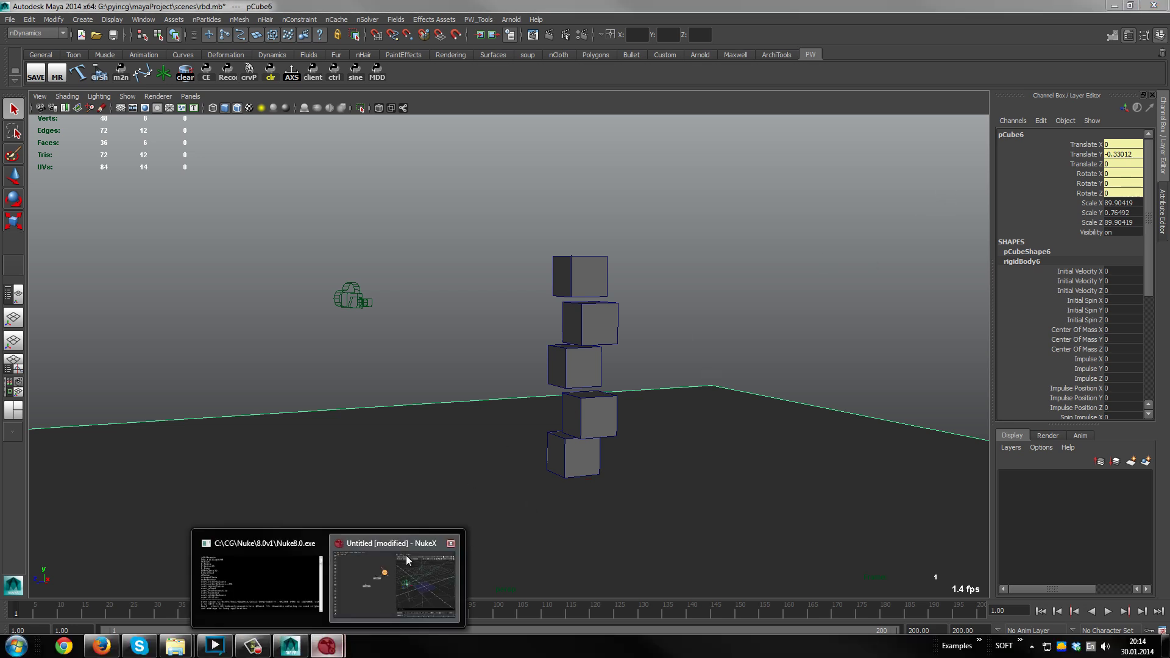
click(426, 542)
click(593, 271)
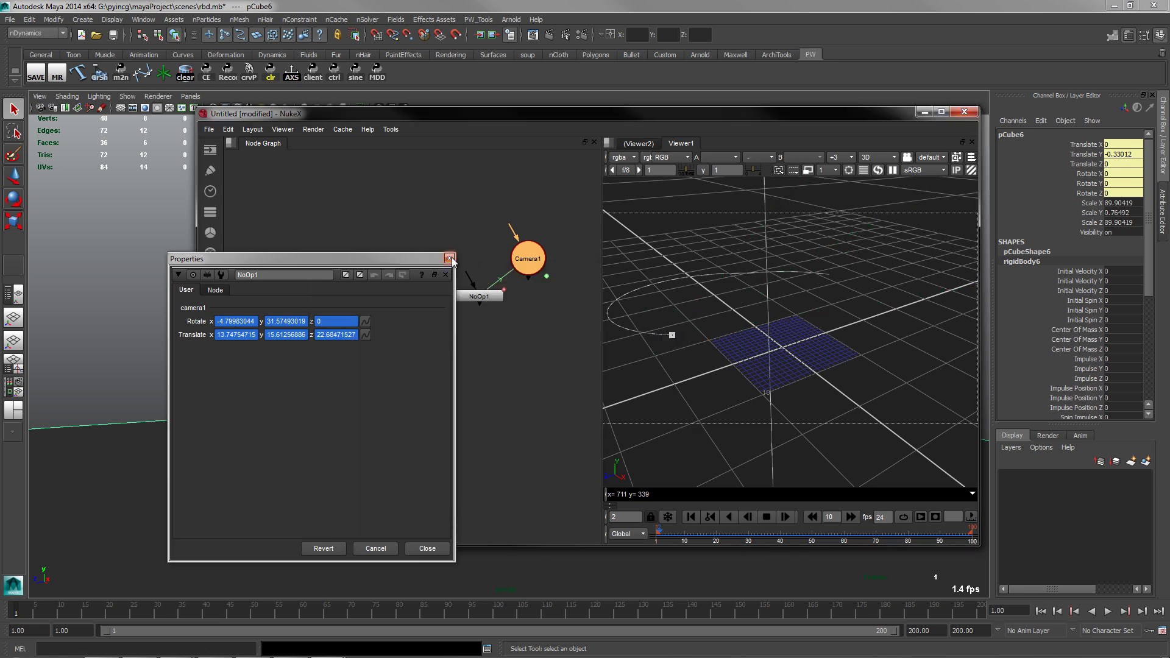
click(449, 259)
click(390, 129)
click(422, 196)
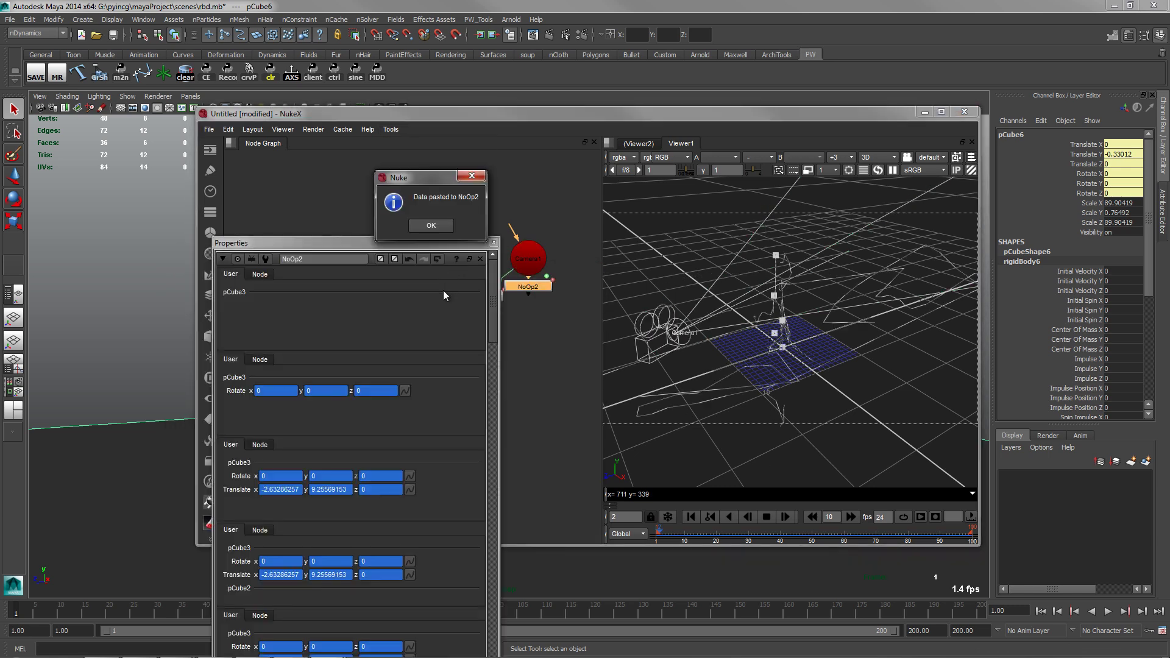
click(431, 227)
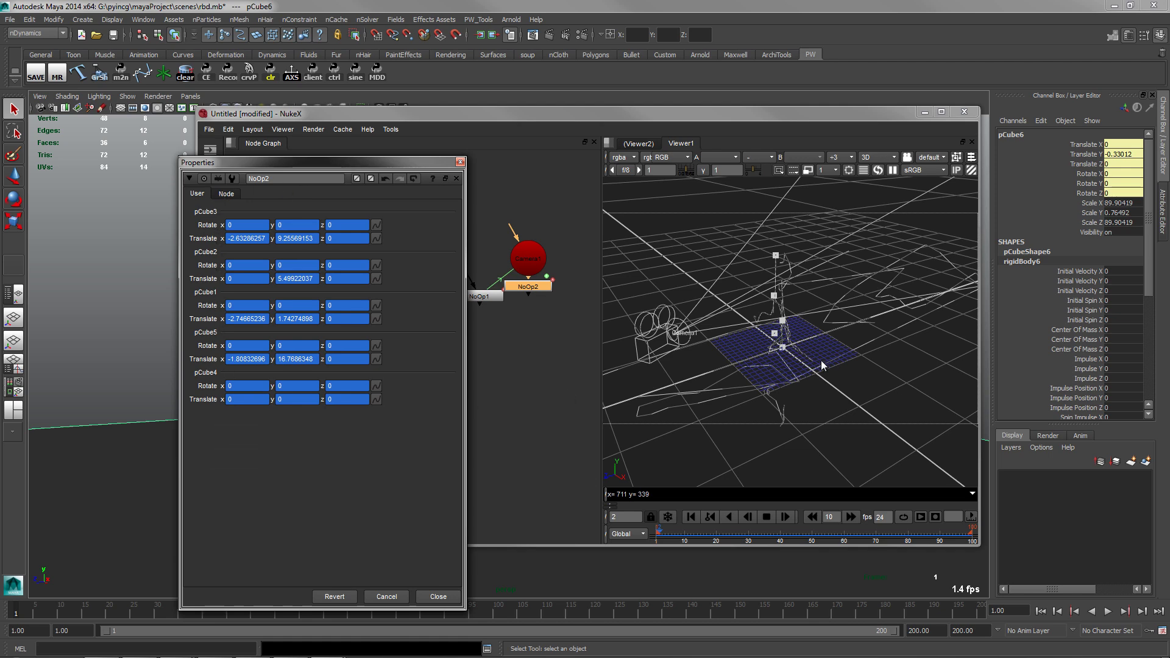
Step: Move the NoOp2 node below Camera1 and close its properties
ctrl+drag(866, 346, 630, 315)
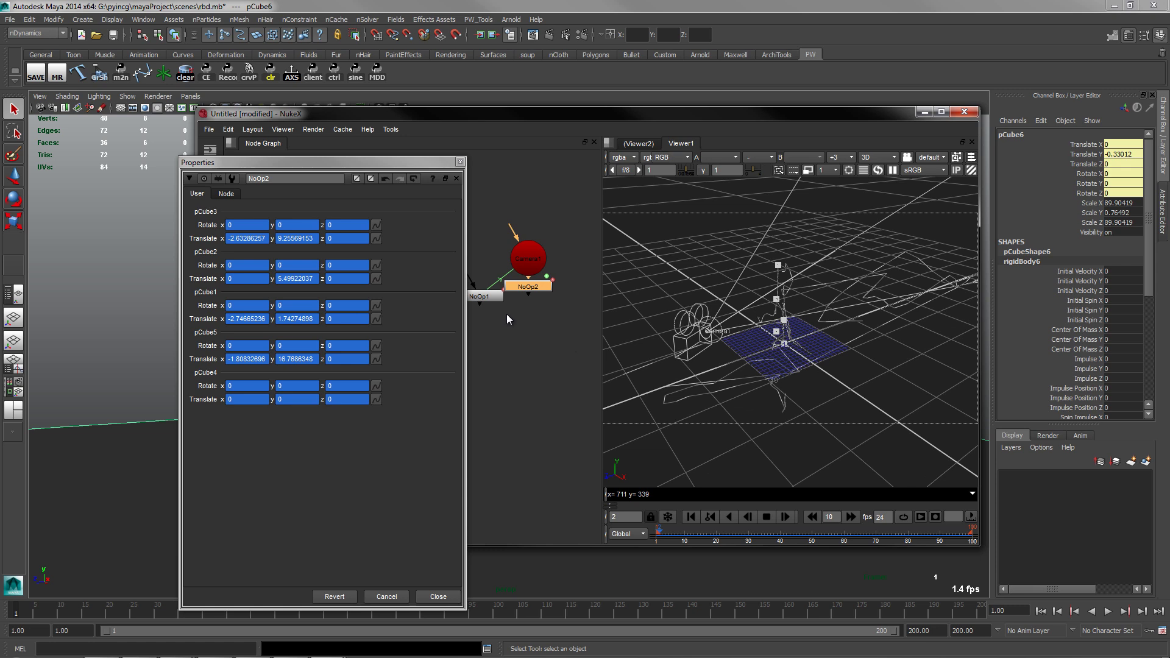
drag(536, 285, 546, 310)
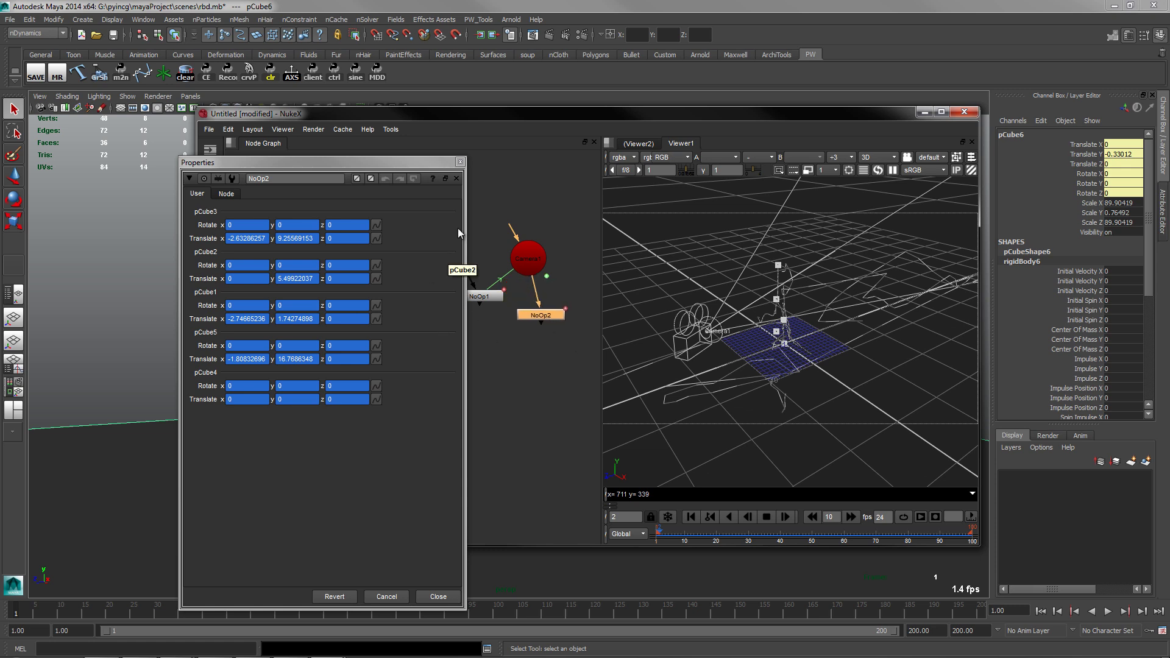
click(461, 163)
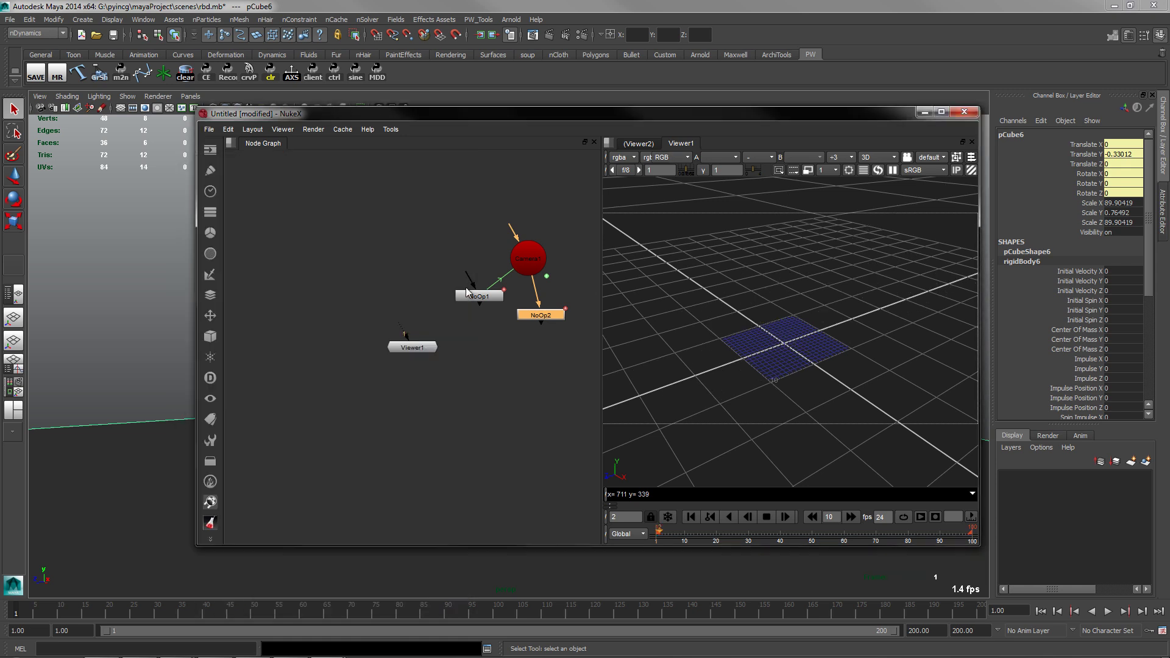
Step: Delete the Camera1, NoOp1 and NoOp2 nodes from the node graph
drag(594, 344, 433, 192)
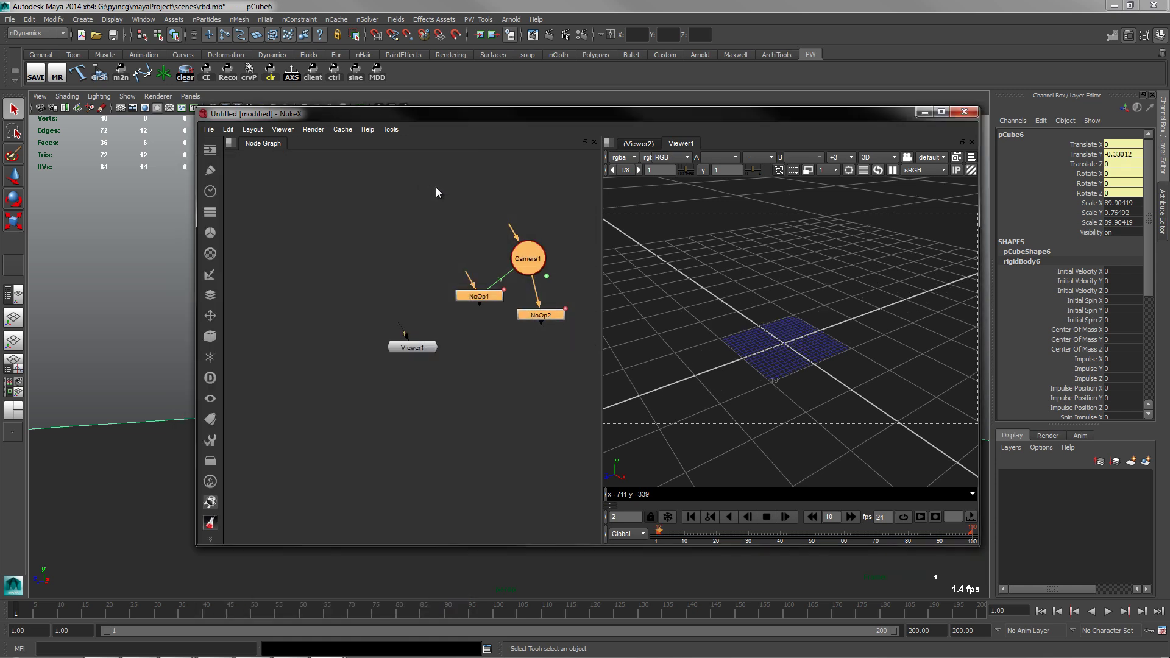
key(Delete)
click(423, 211)
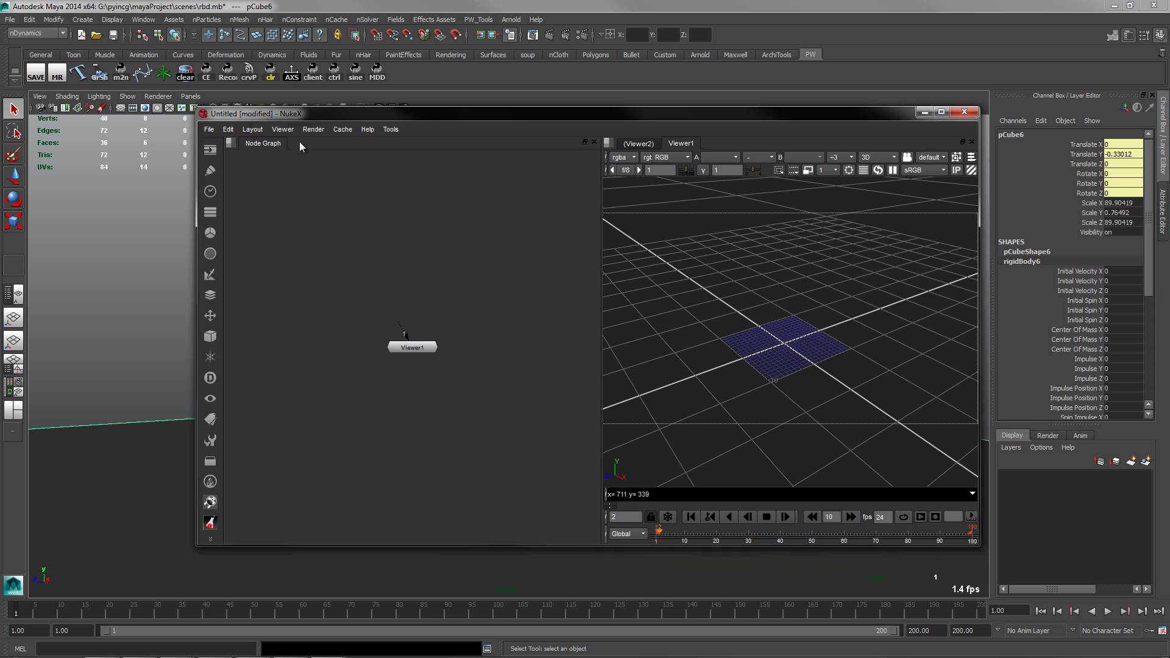
Step: Switch to the layout with the Script Editor and paste the copied Viewer1 node there as text
click(255, 129)
click(283, 156)
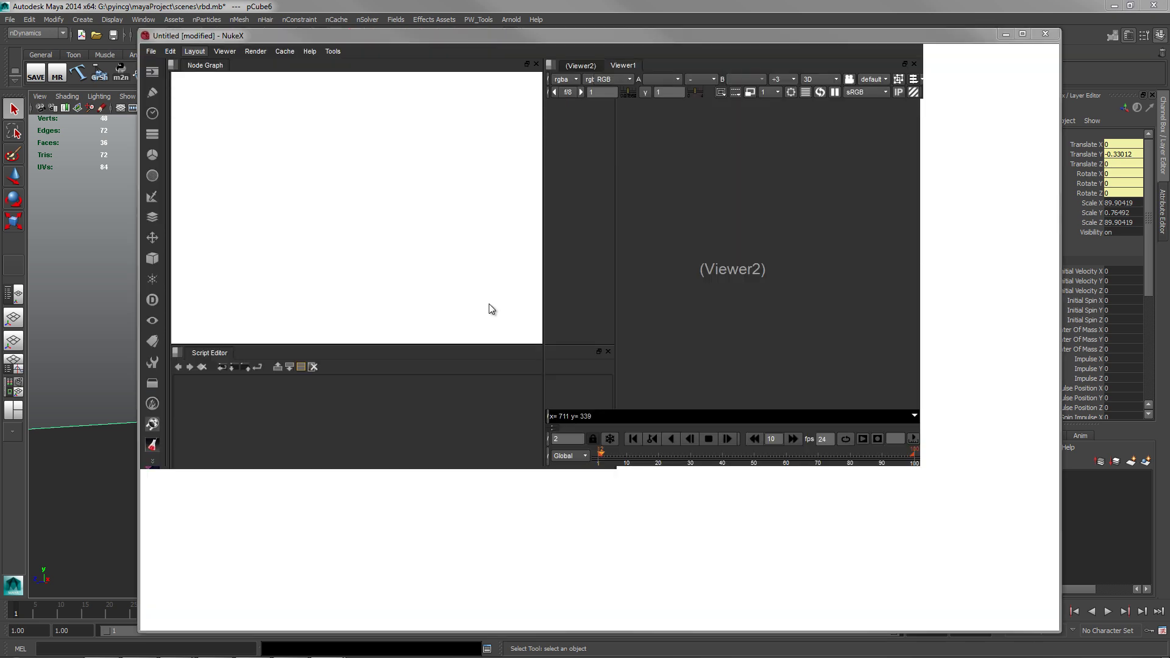
drag(434, 213, 301, 300)
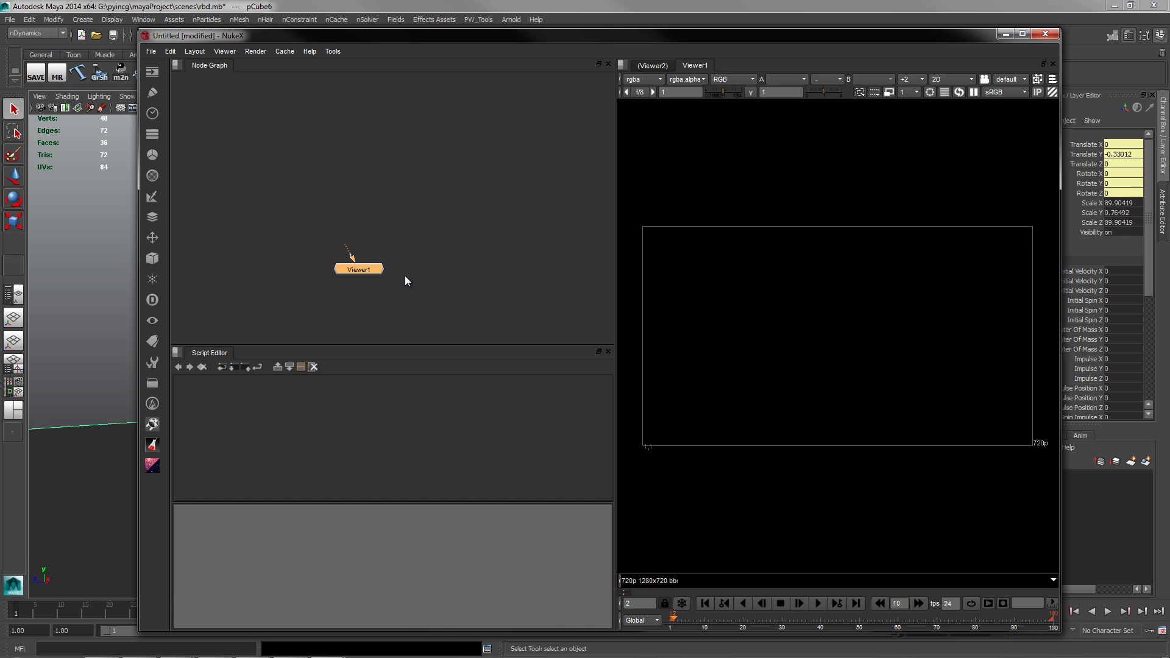
key(ctrl+c)
click(432, 515)
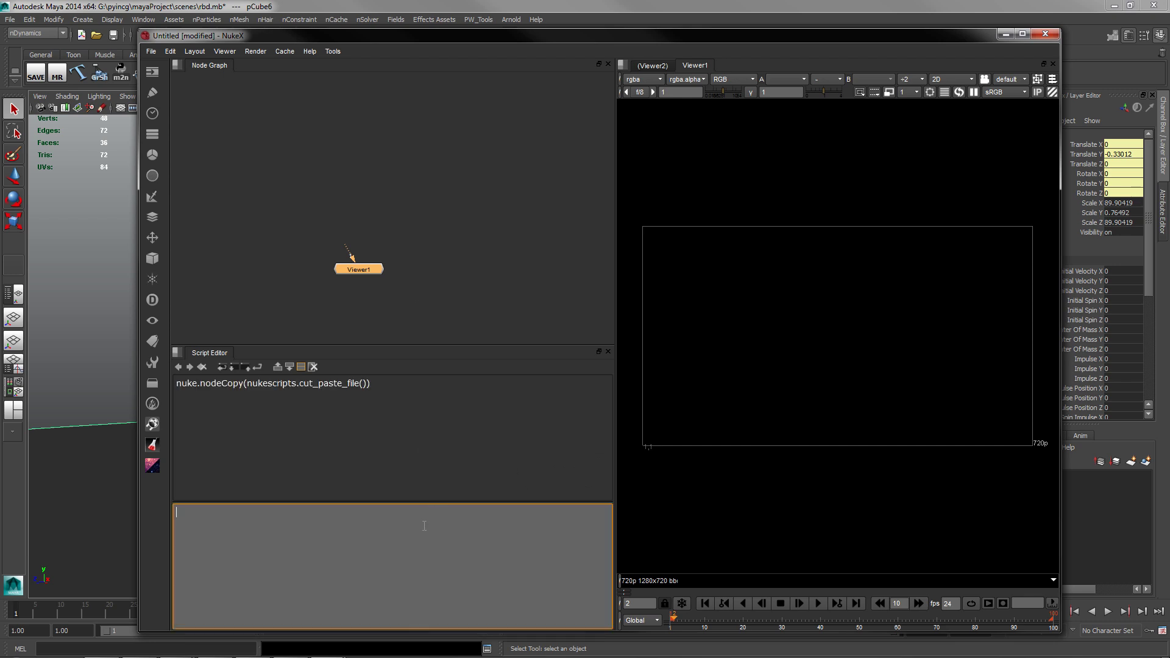
key(ctrl+v)
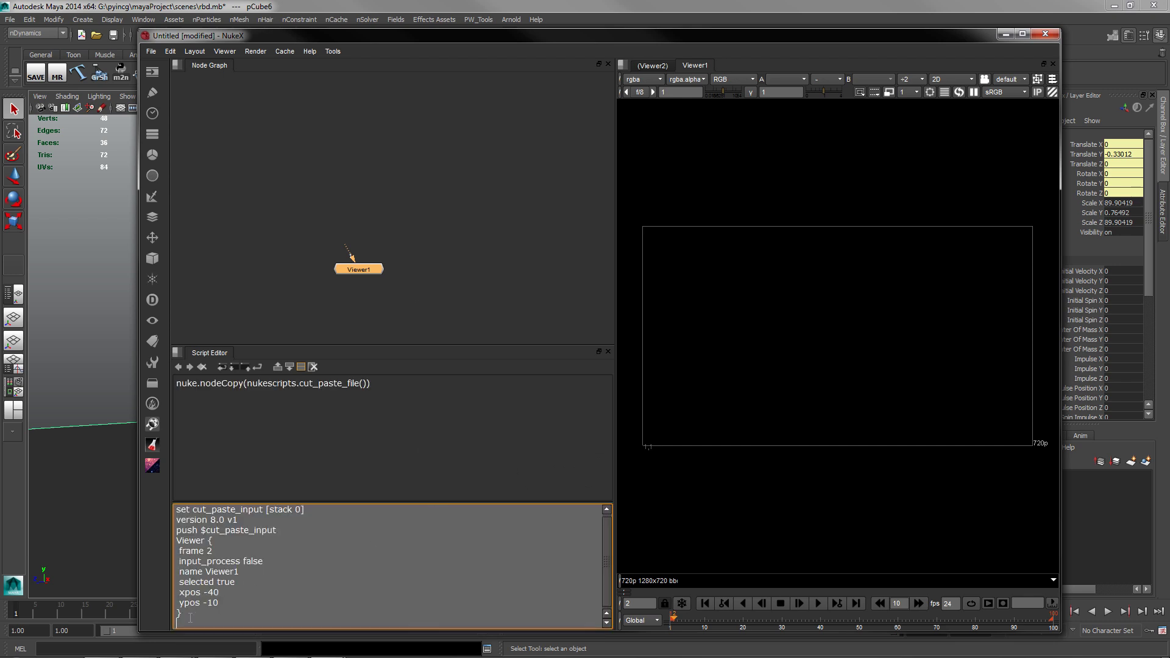
drag(190, 617, 178, 506)
click(262, 574)
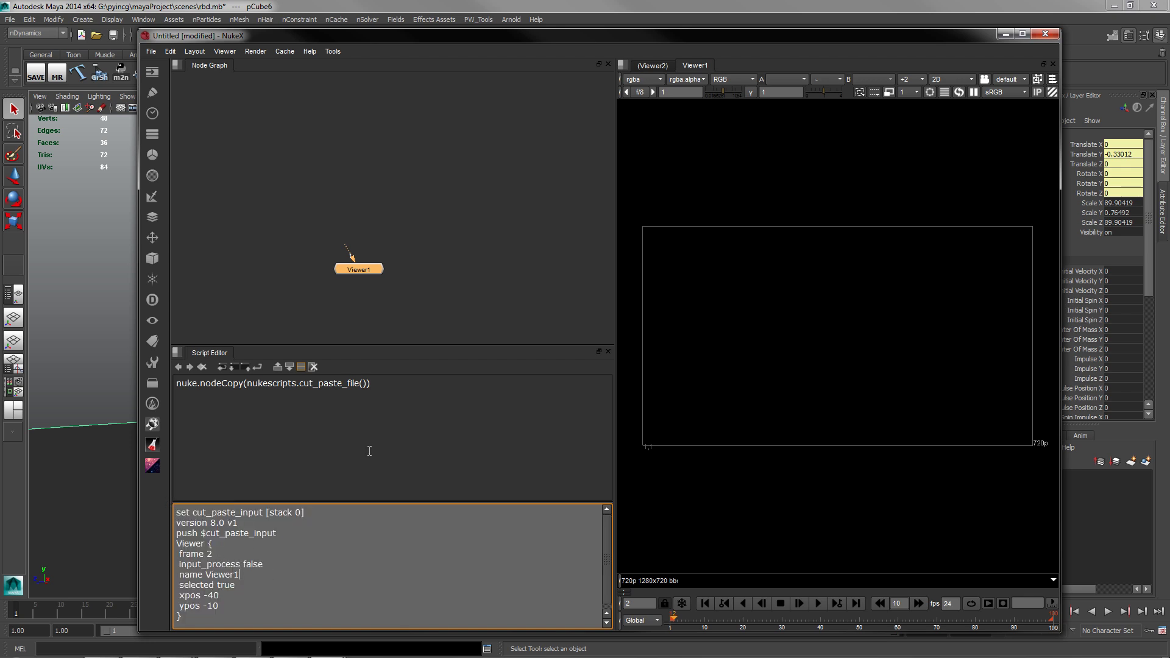
Step: Paste a copy of the Viewer1 node into the node graph, then delete the copy
click(504, 251)
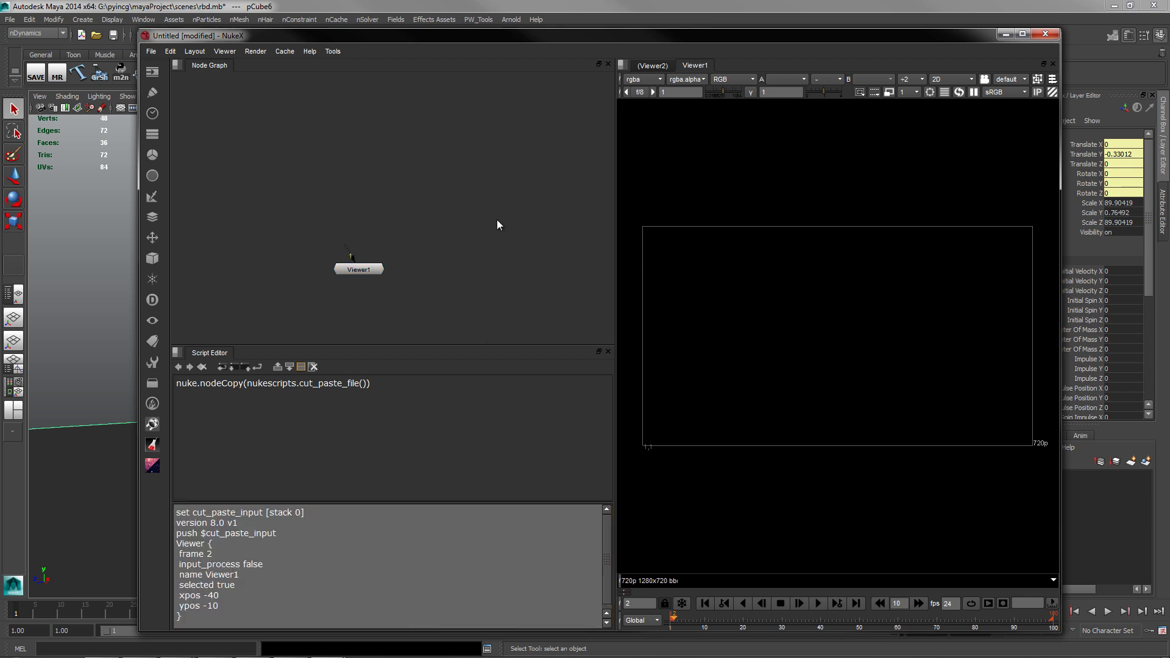
key(ctrl+v)
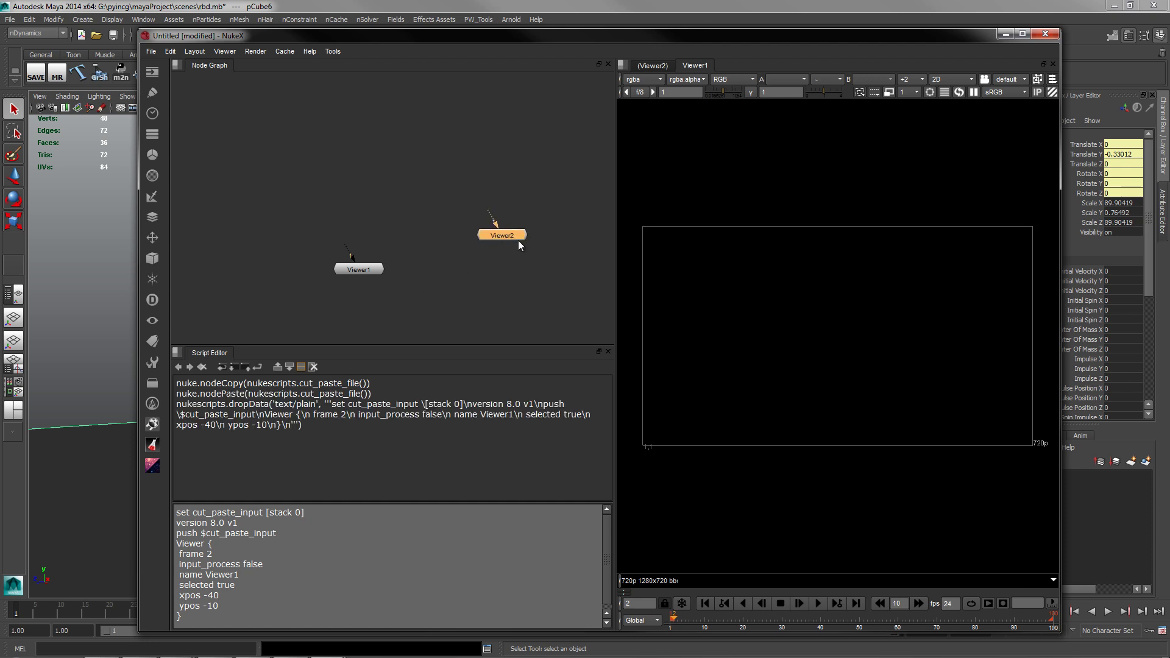
key(Delete)
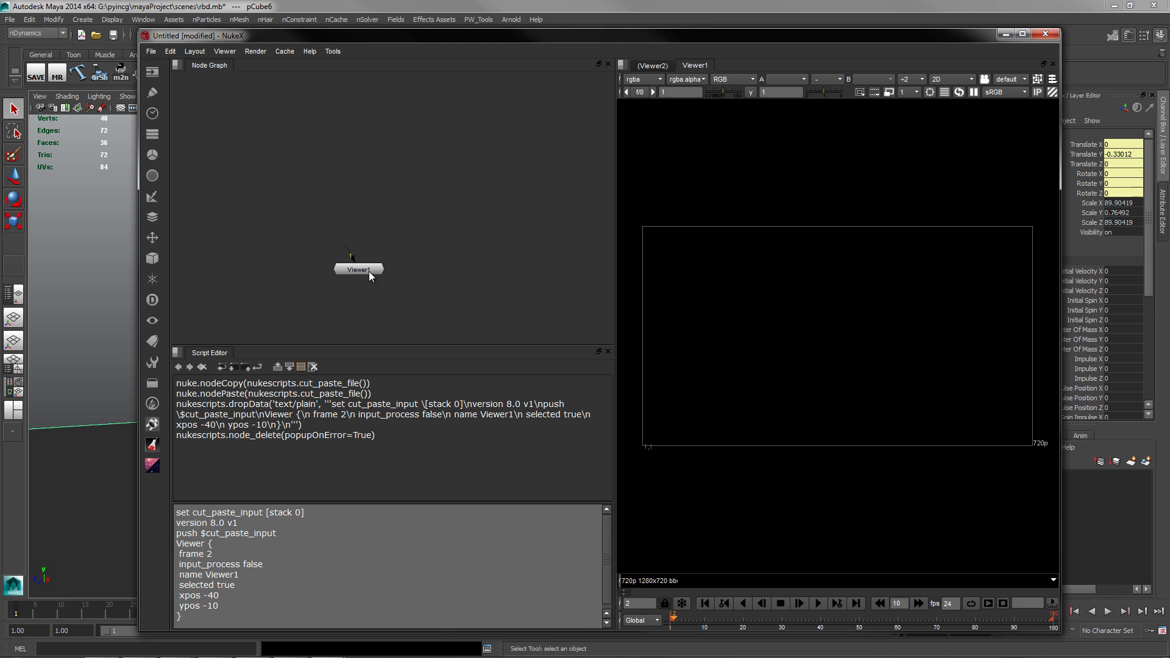
Step: Clear the Viewer node code from the Script Editor and restore the layout without the Script Editor
drag(369, 273, 371, 272)
drag(224, 616, 300, 560)
key(ctrl+a)
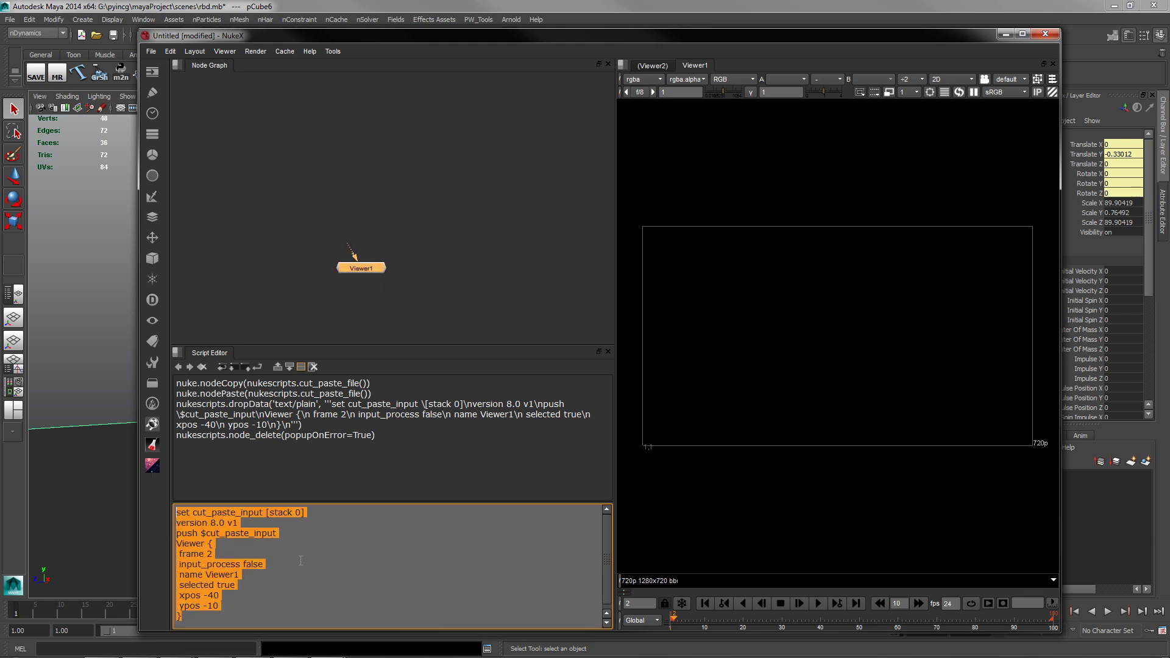
key(BackSpace)
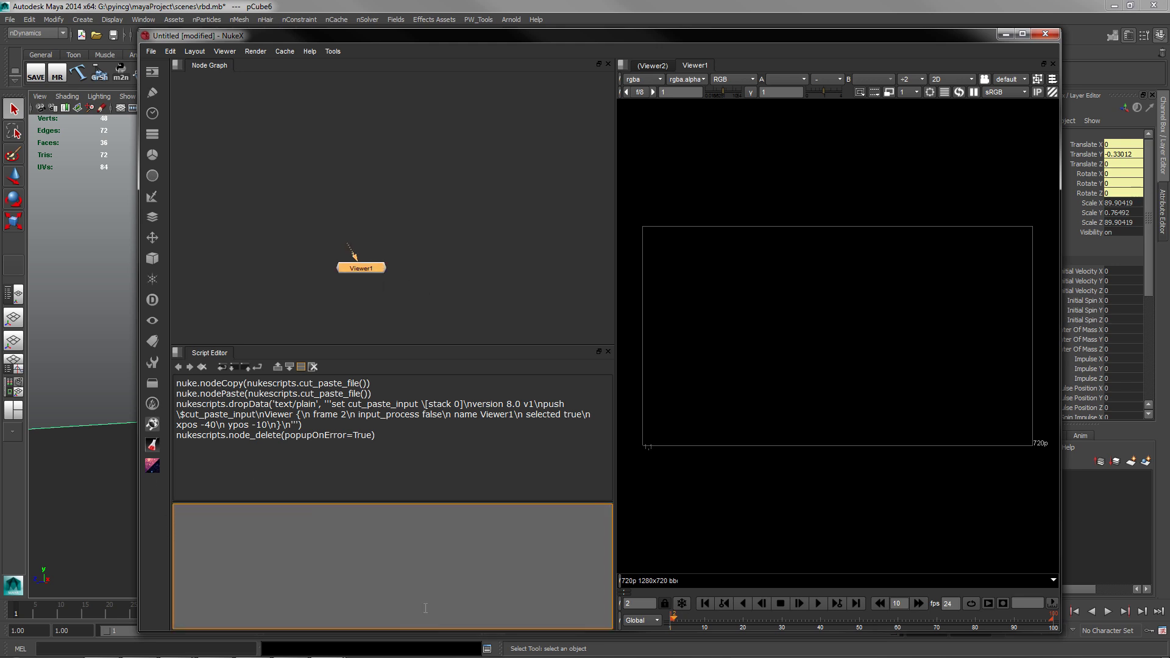
click(195, 51)
click(210, 69)
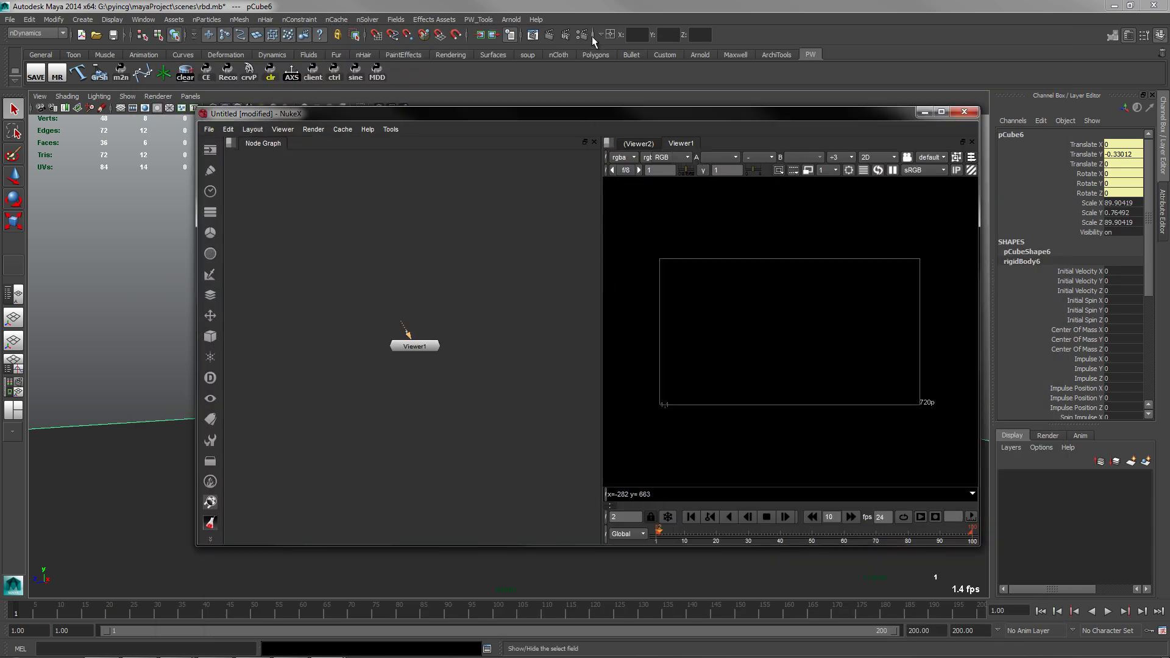
Step: Switch to Maya and launch the maya2nuke export tool
click(591, 31)
click(478, 20)
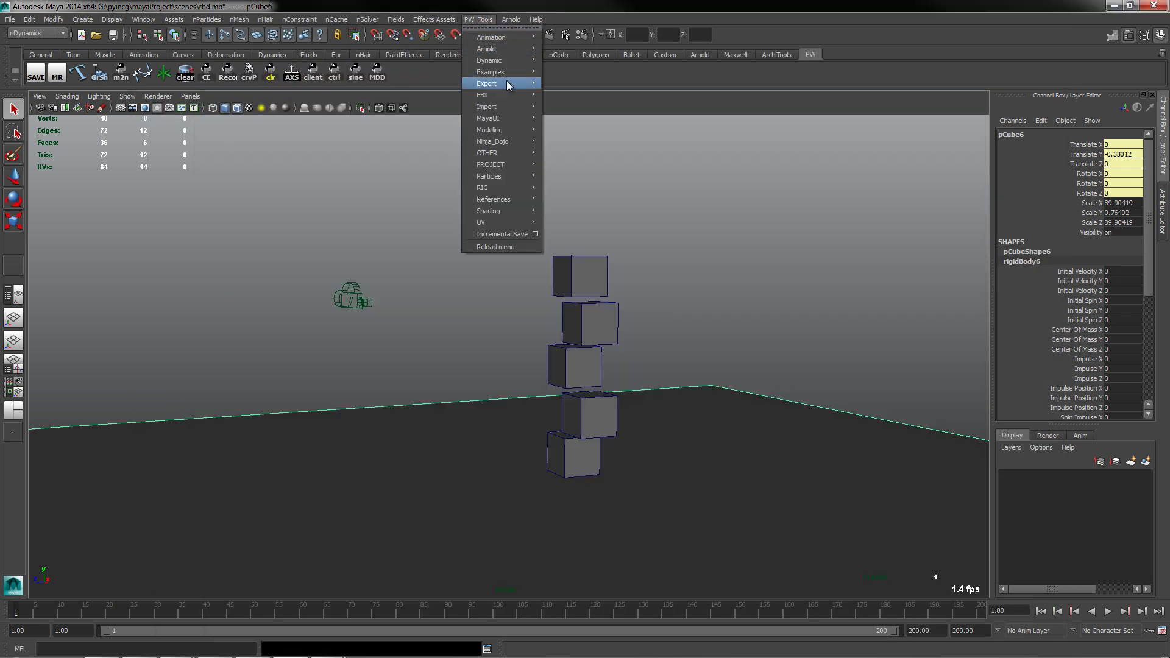
mouse_move(515, 83)
click(585, 111)
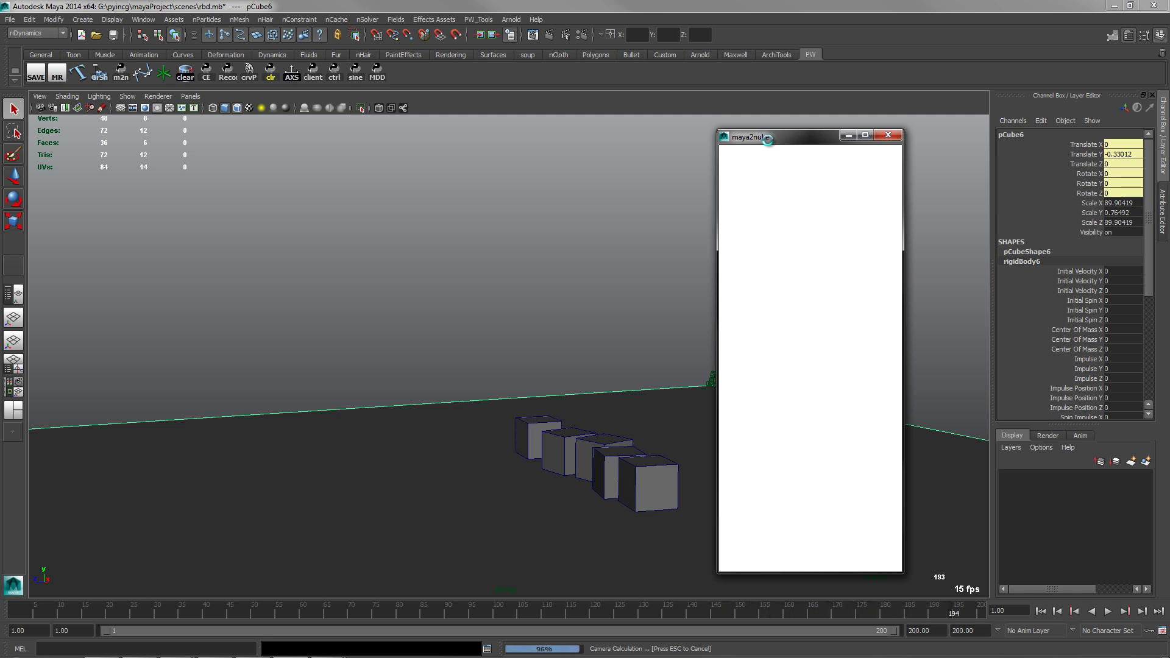
Step: Select pCube1 to pCube5 together with camera1 and generate the Nuke script from them with maya2nuke
drag(765, 139, 904, 143)
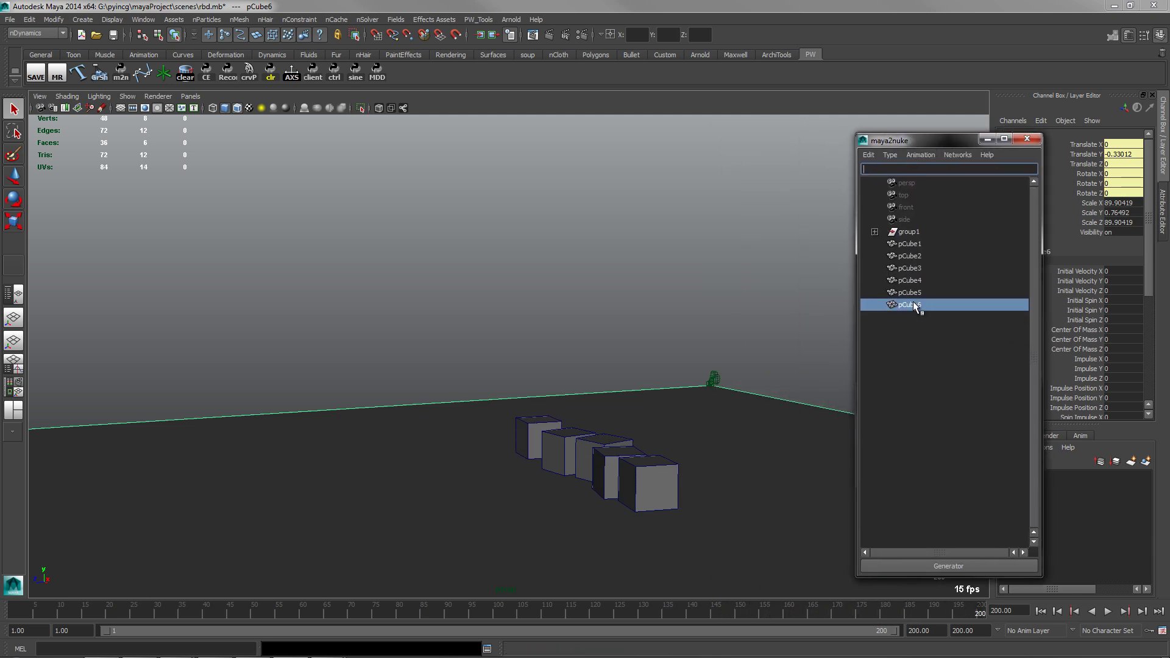
drag(912, 296, 916, 240)
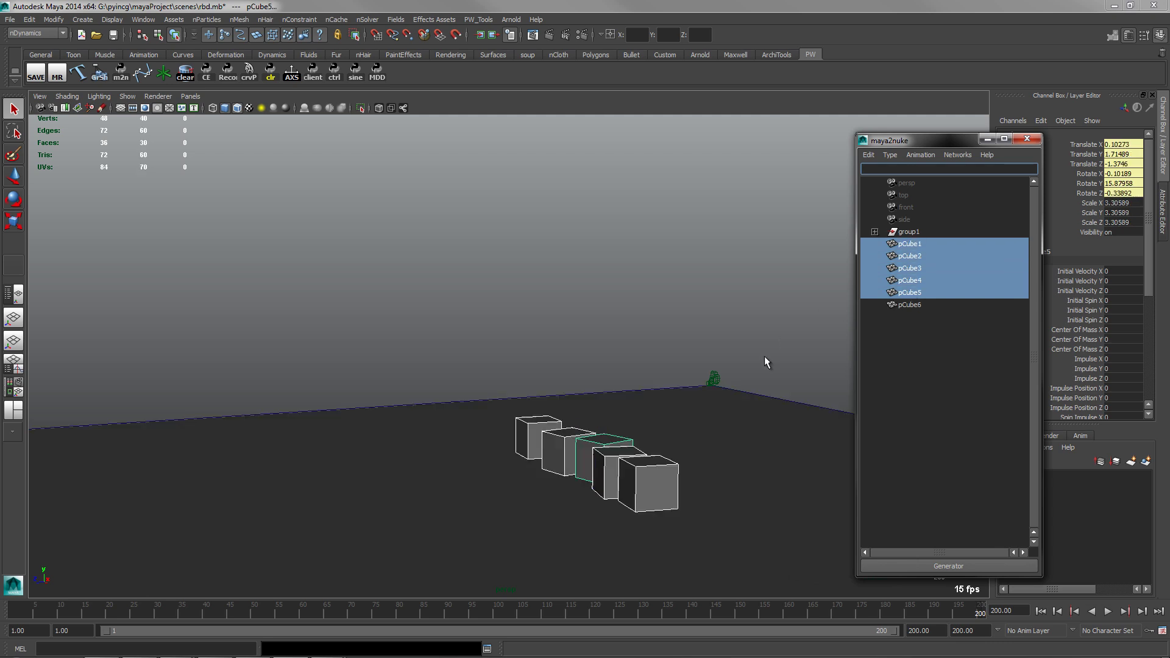
click(707, 376)
click(870, 156)
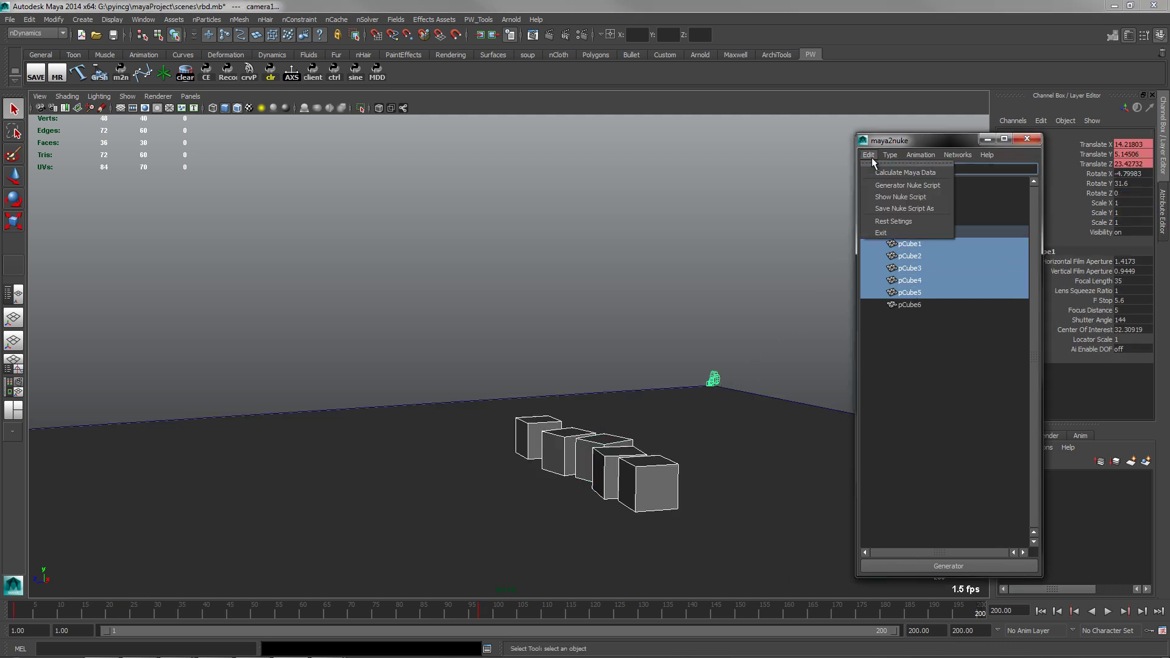
click(917, 191)
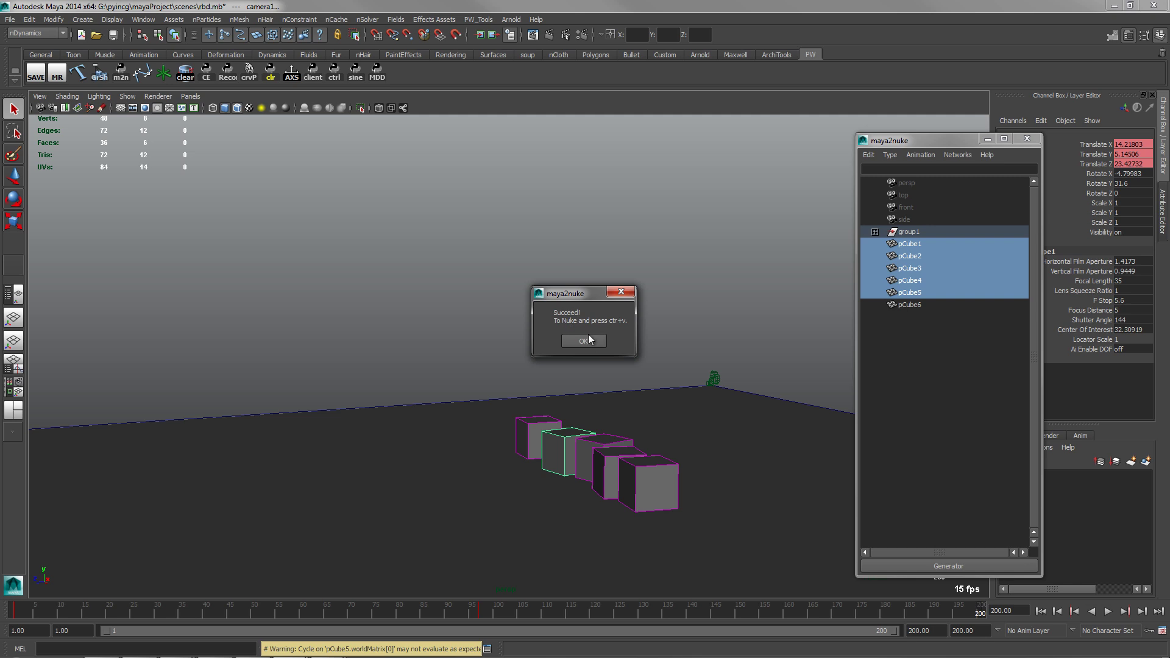
click(583, 340)
Step: Switch to Nuke and paste the exported nodes into the node graph, placing them clear of Viewer1
mouse_move(329, 644)
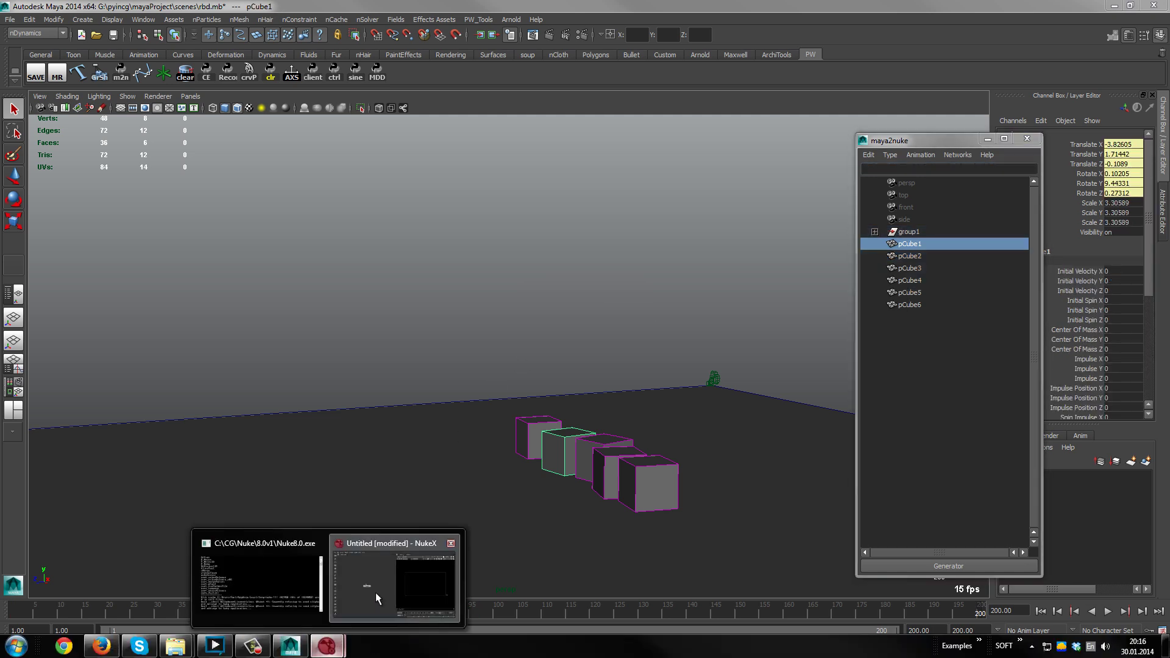
click(375, 592)
key(ctrl+v)
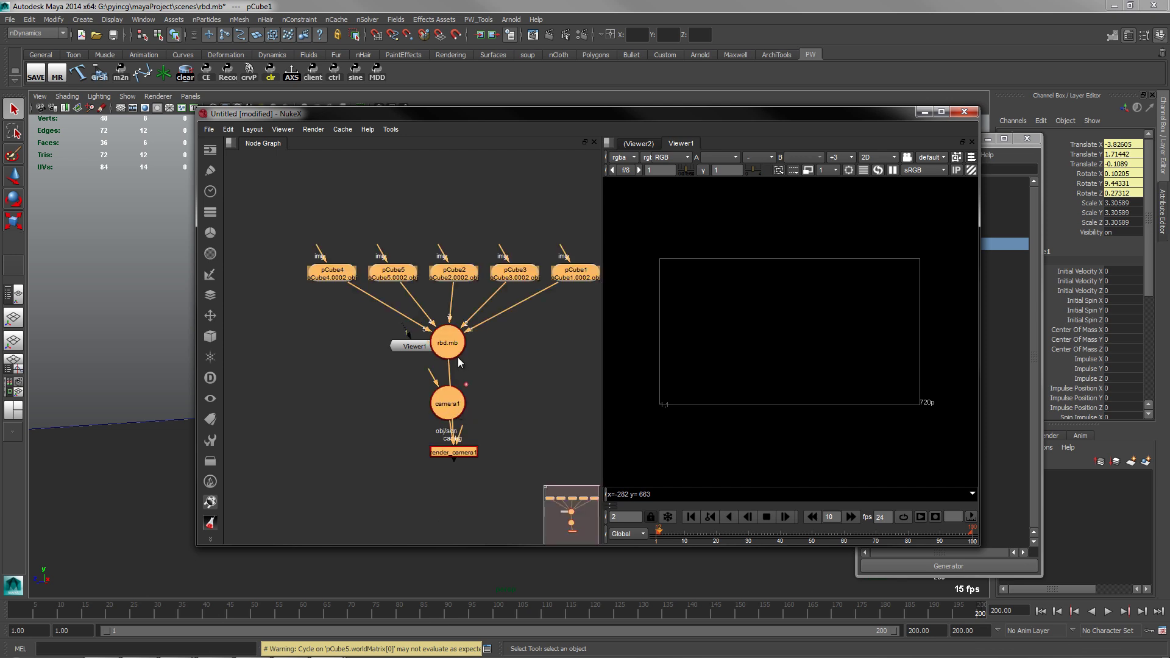
drag(459, 357, 489, 302)
click(523, 334)
Step: Connect the render_camera1 node to Viewer1 and show the cubes and camera in the 3D view
click(491, 397)
key(1)
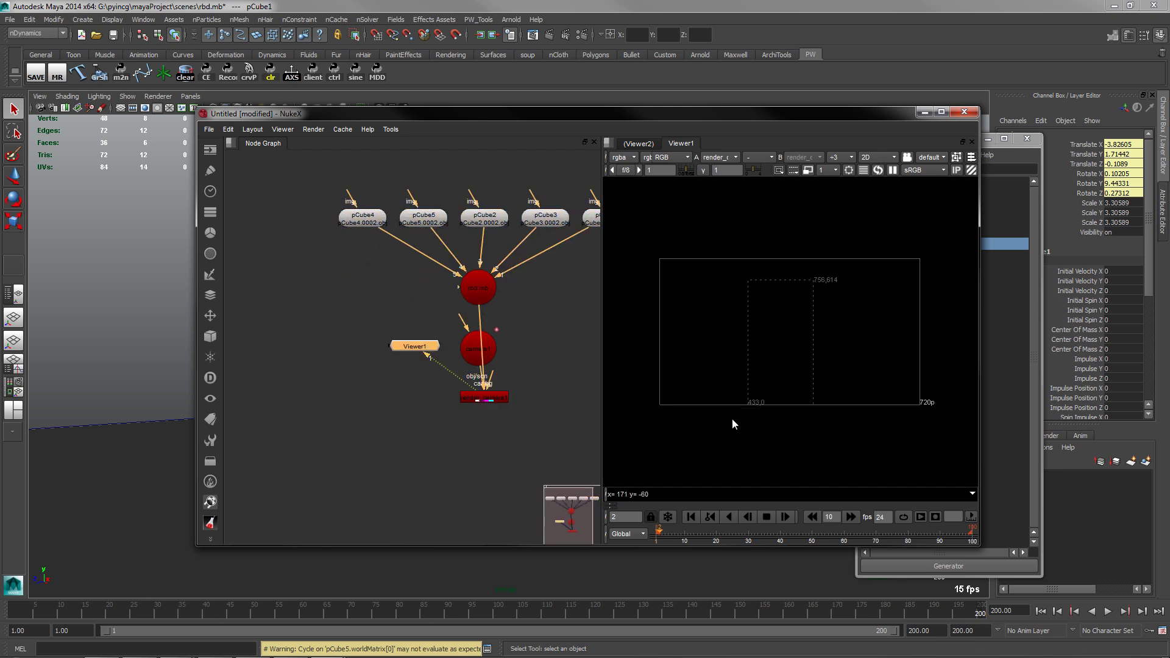
key(Tab)
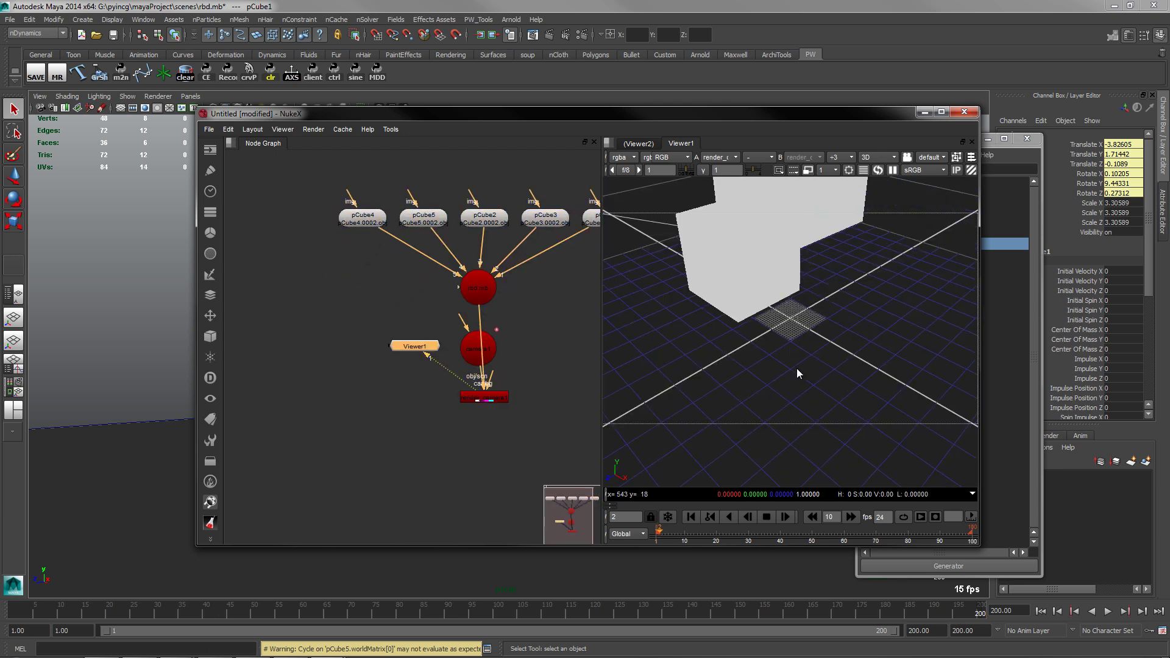
alt+right_drag(796, 368, 731, 463)
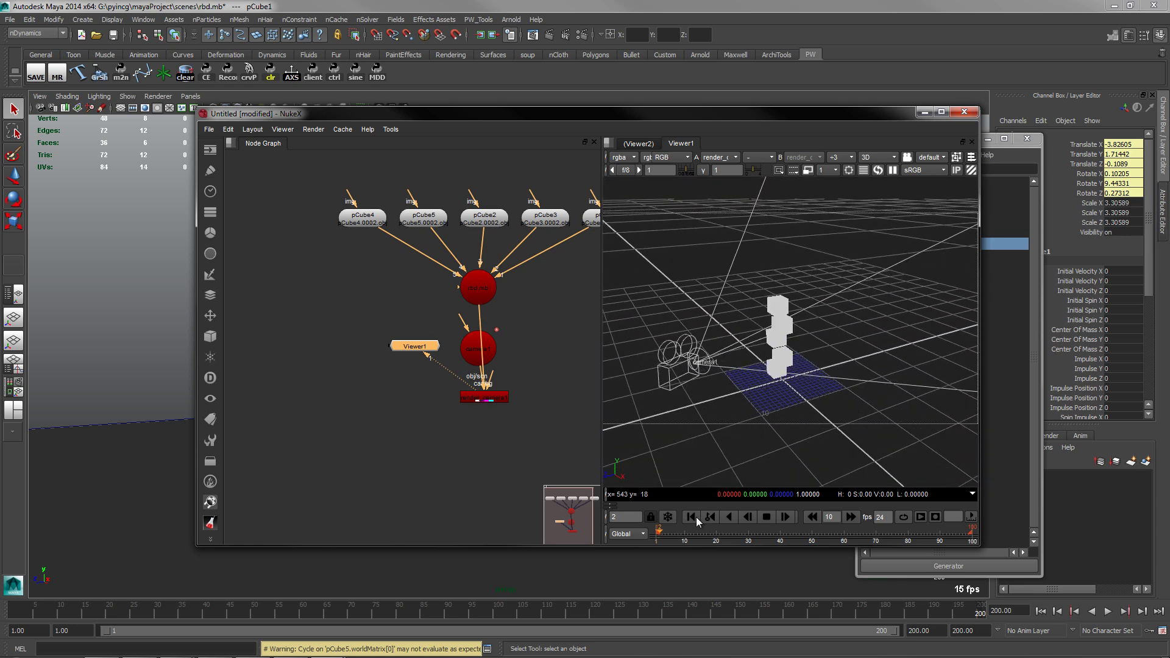
Step: Scrub the timeline to check the cube and camera animation, returning to frame 4
drag(663, 535, 876, 538)
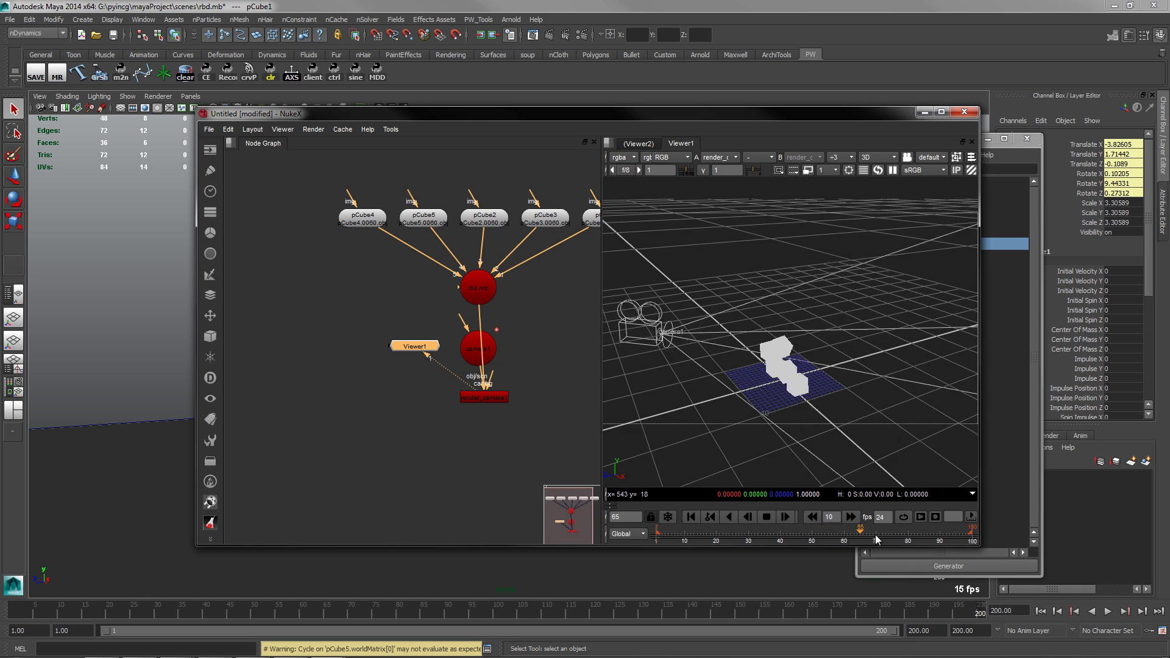
click(731, 517)
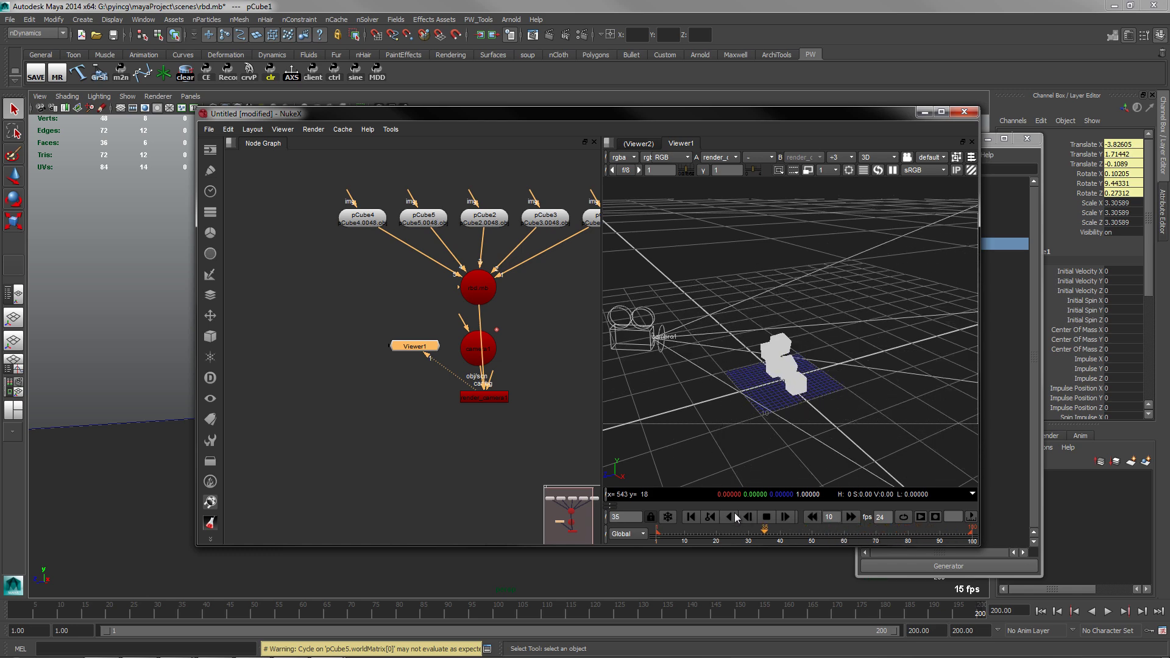
click(664, 533)
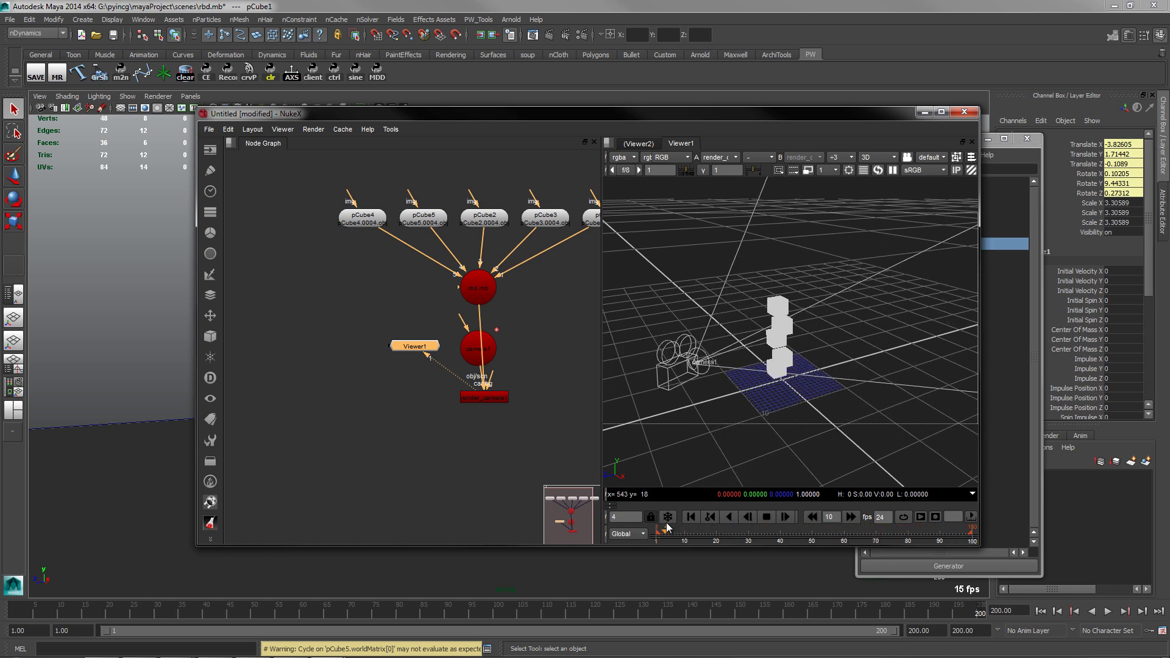
Step: Place Viewer1 below the render node and move camera1 out to the side of the main node line
click(545, 396)
scroll(530, 353, down, 3)
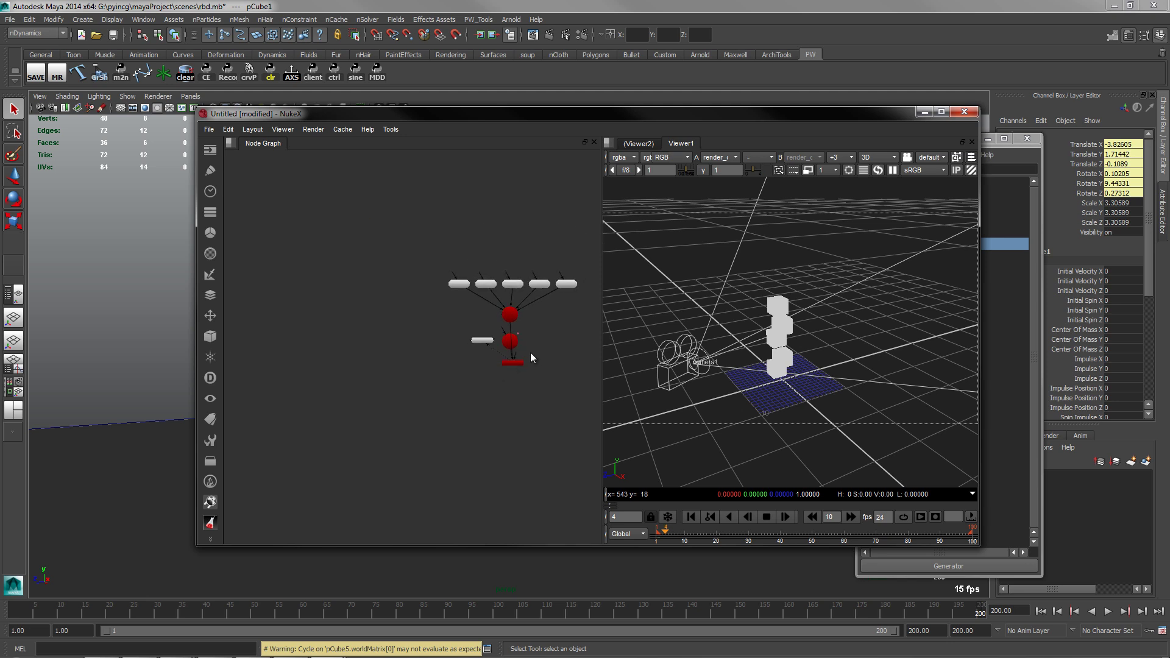
scroll(546, 344, up, 3)
middle_drag(546, 344, 454, 374)
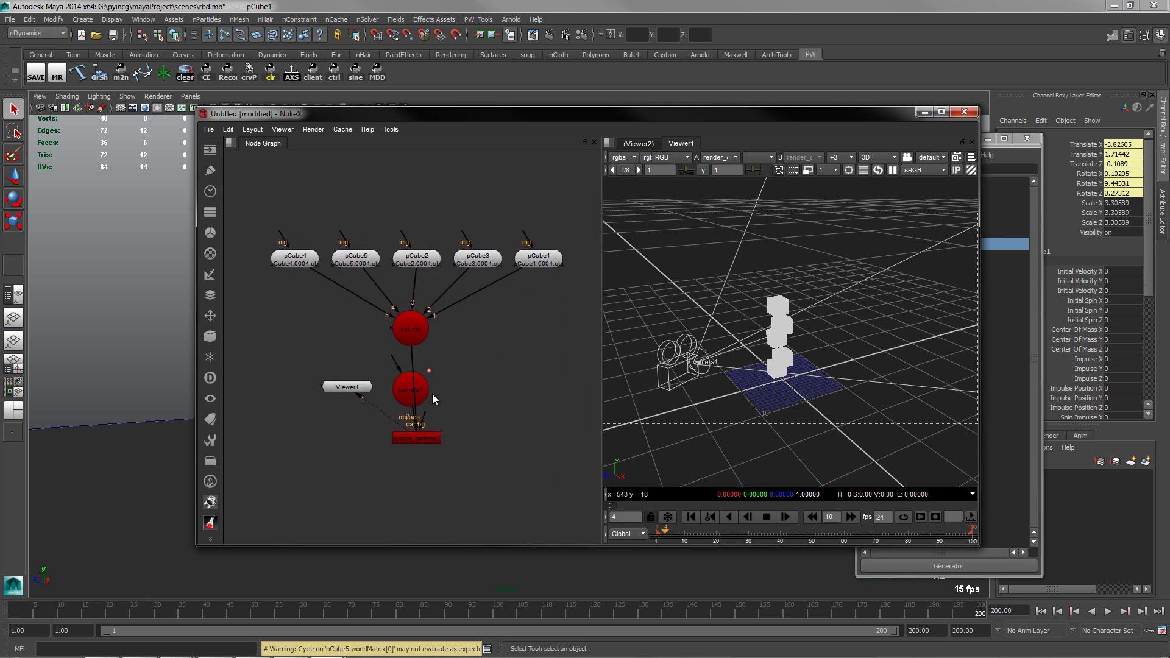
drag(346, 387, 402, 513)
click(469, 420)
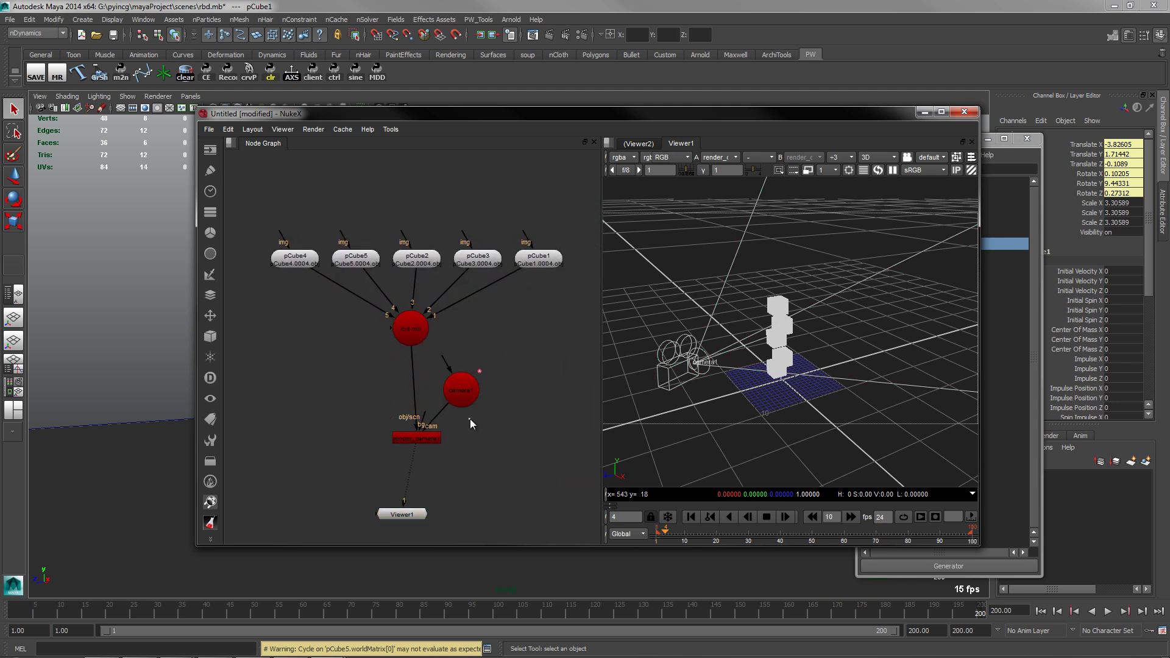
drag(477, 394, 483, 391)
click(538, 450)
Step: Align the render_camera1 node straight below the scene node and shift camera1 slightly farther from it
scroll(553, 265, up, 8)
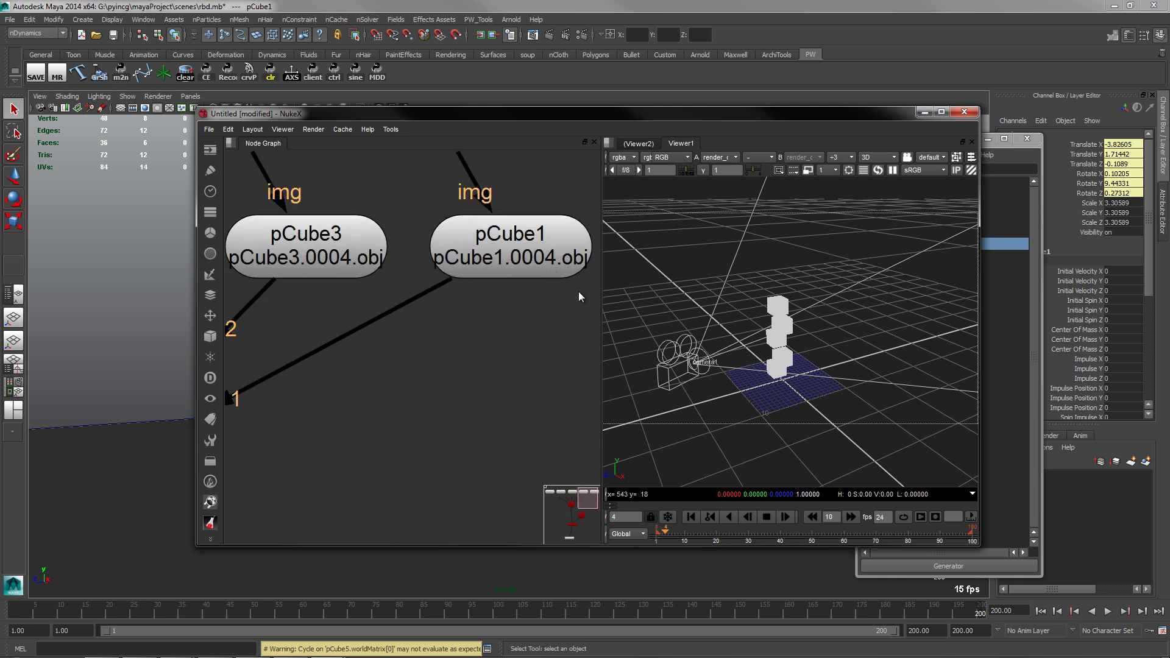
mouse_move(670, 531)
mouse_down()
mouse_move(706, 528)
mouse_move(665, 528)
mouse_up()
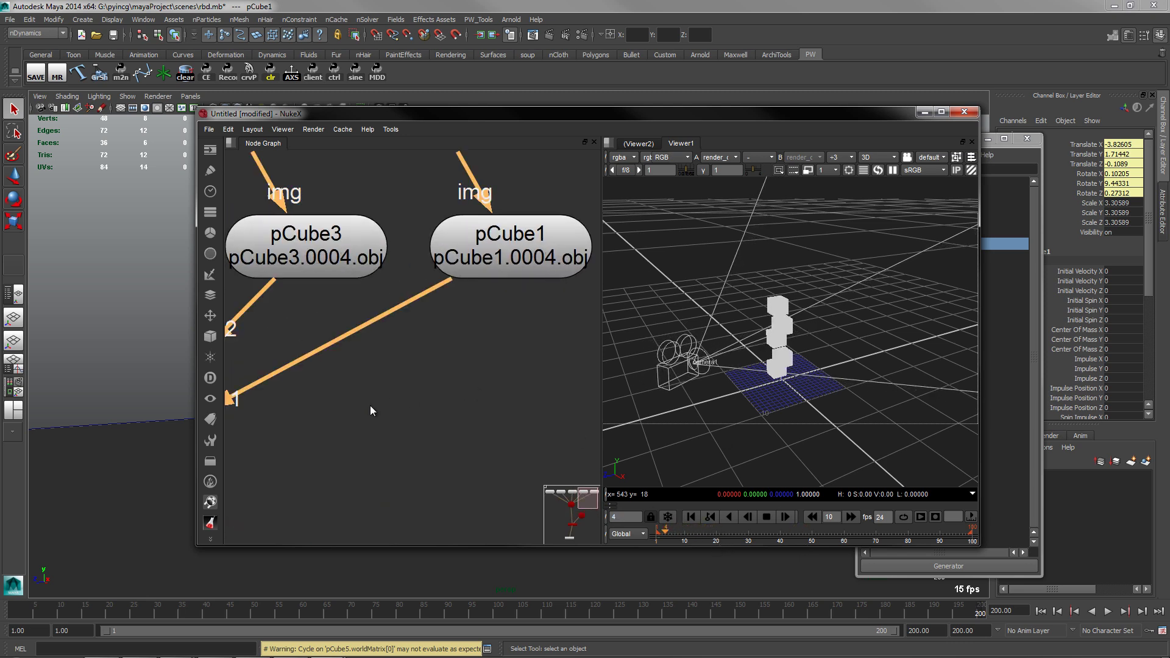
scroll(371, 404, down, 5)
key(f)
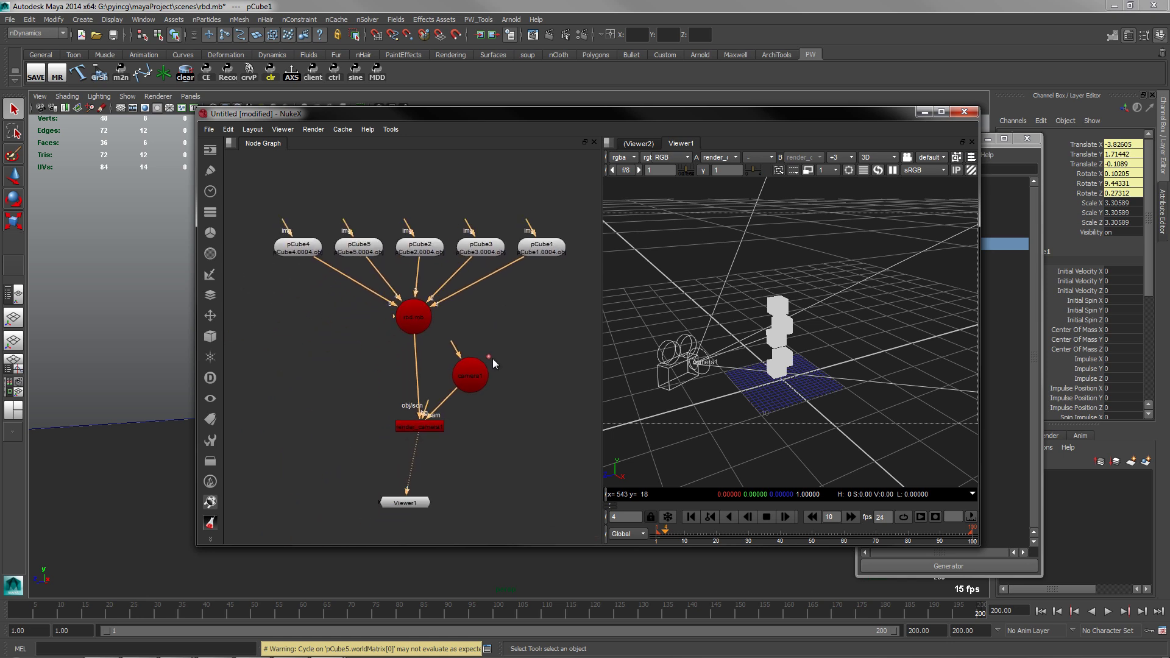
drag(444, 422, 439, 417)
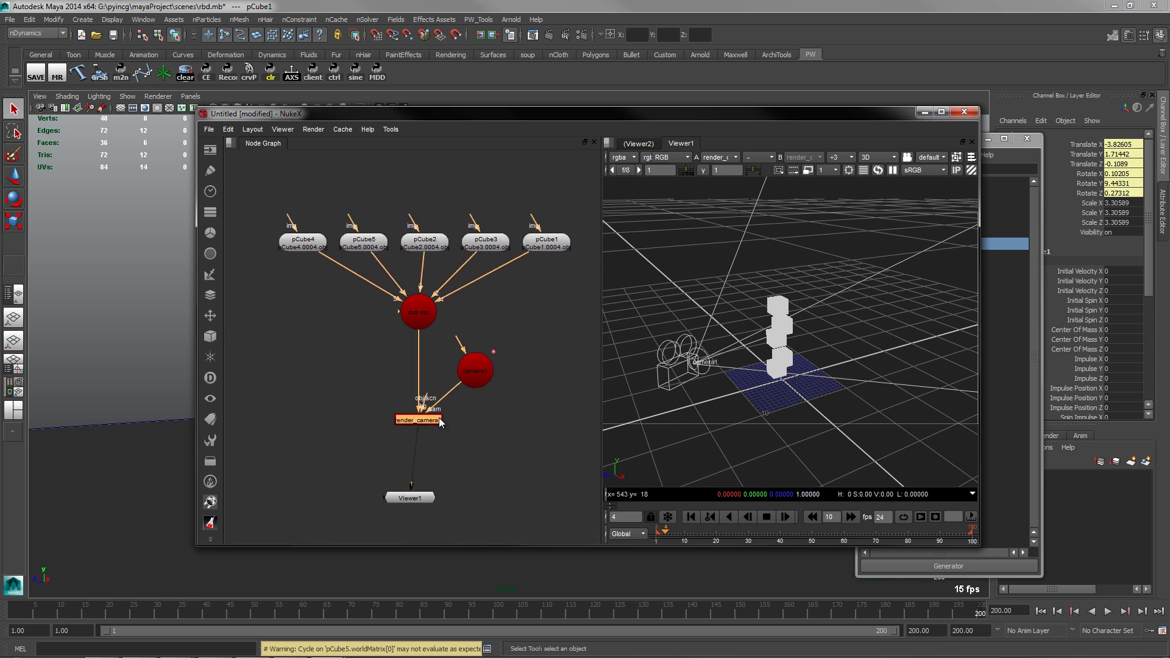
click(459, 452)
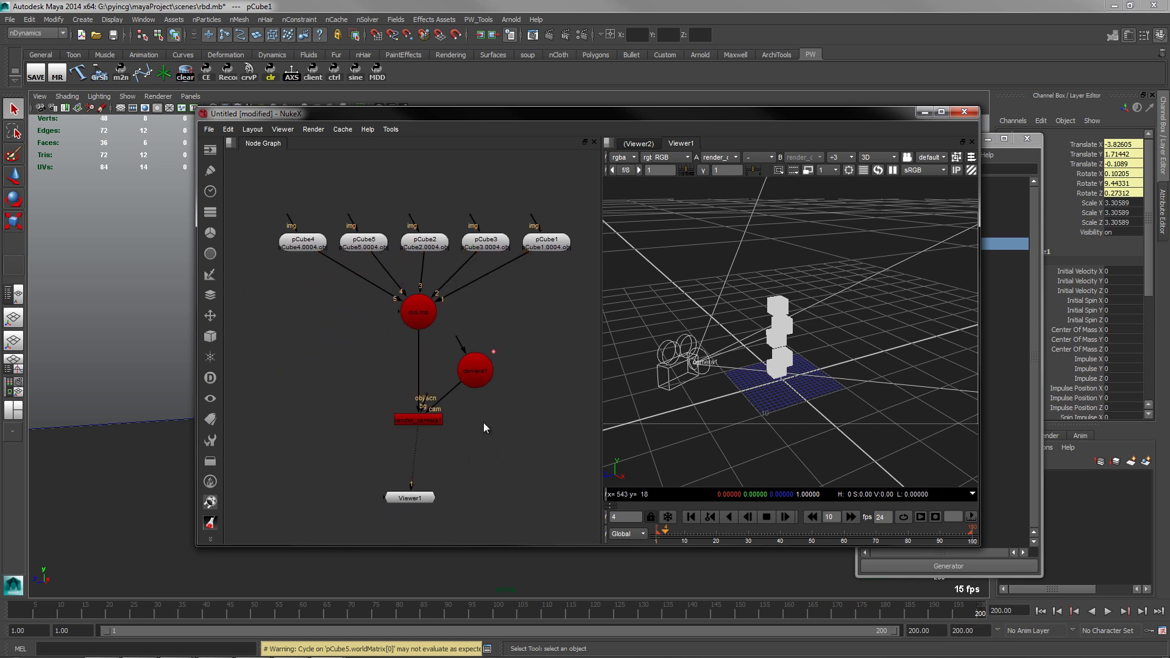
drag(478, 369, 488, 373)
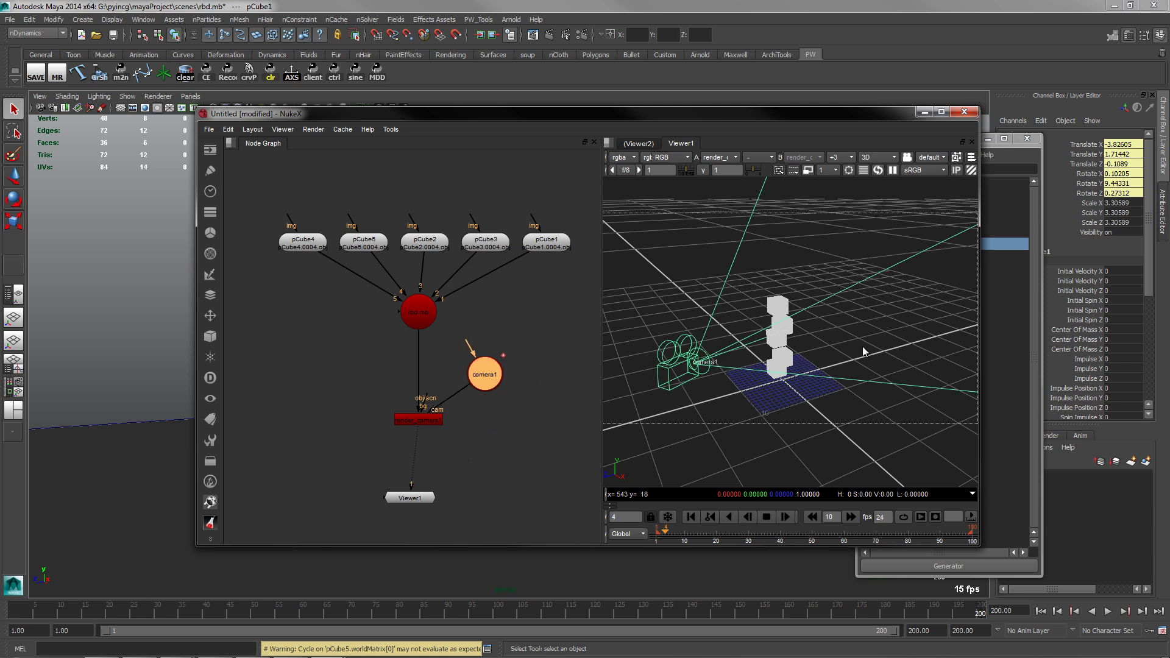
Step: Switch to Maya, close the maya2nuke window and return the timeline to frame 1
click(708, 88)
click(1027, 140)
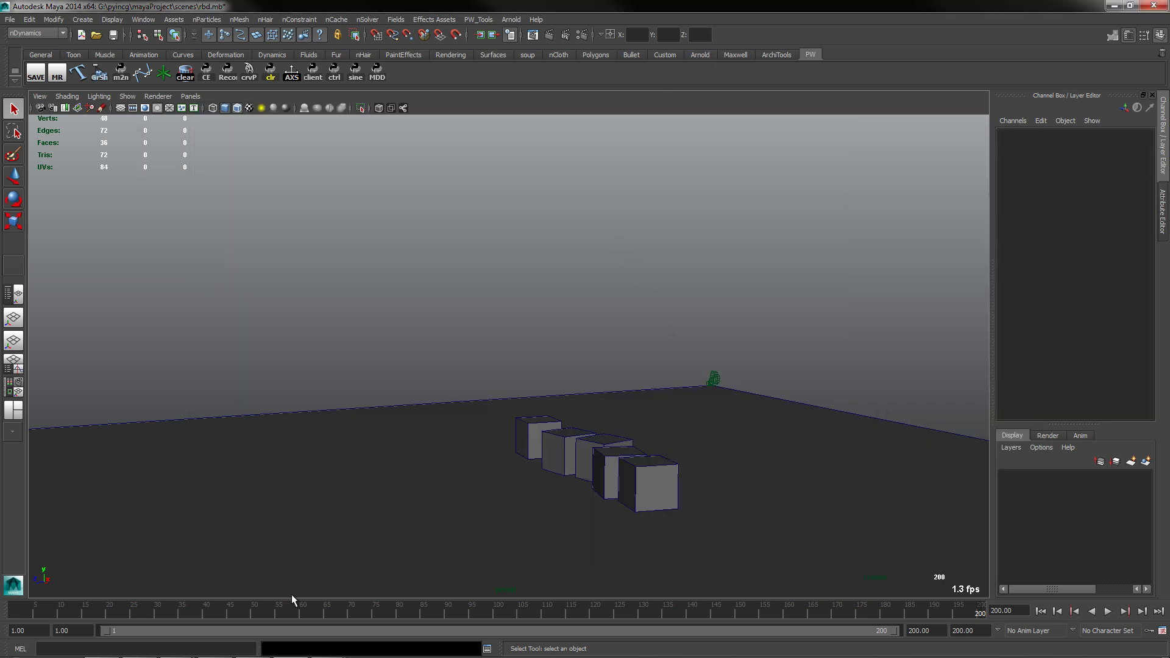
drag(129, 616, 31, 607)
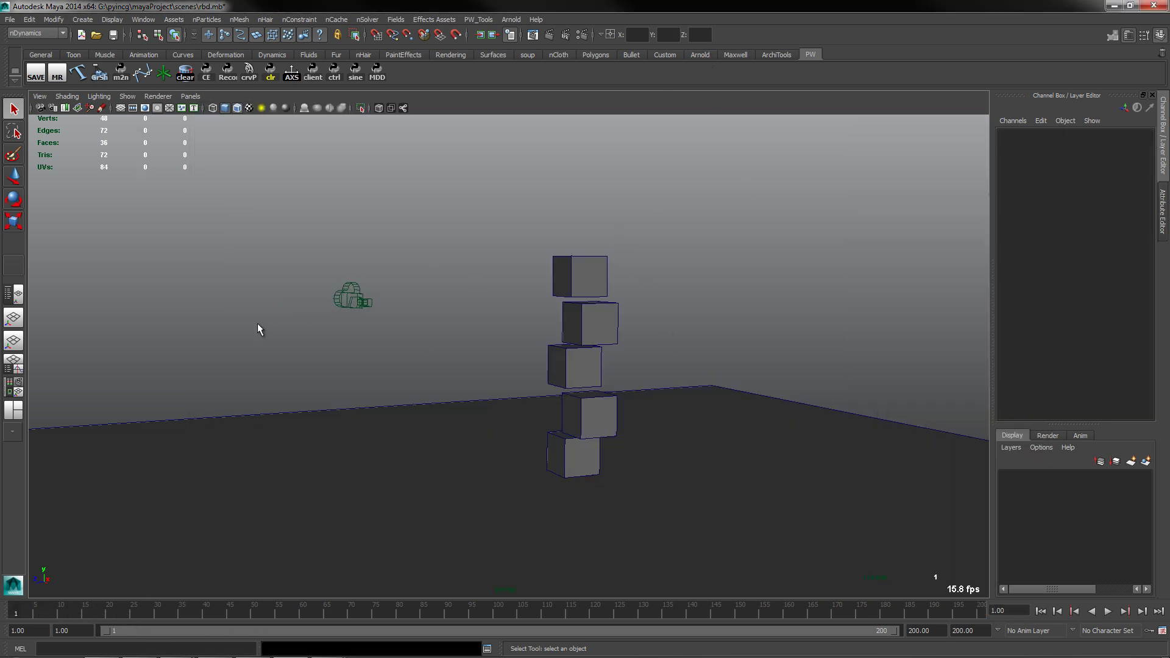
Step: Tile the Maya window on the left half of the screen and create a client node for camera1
click(351, 297)
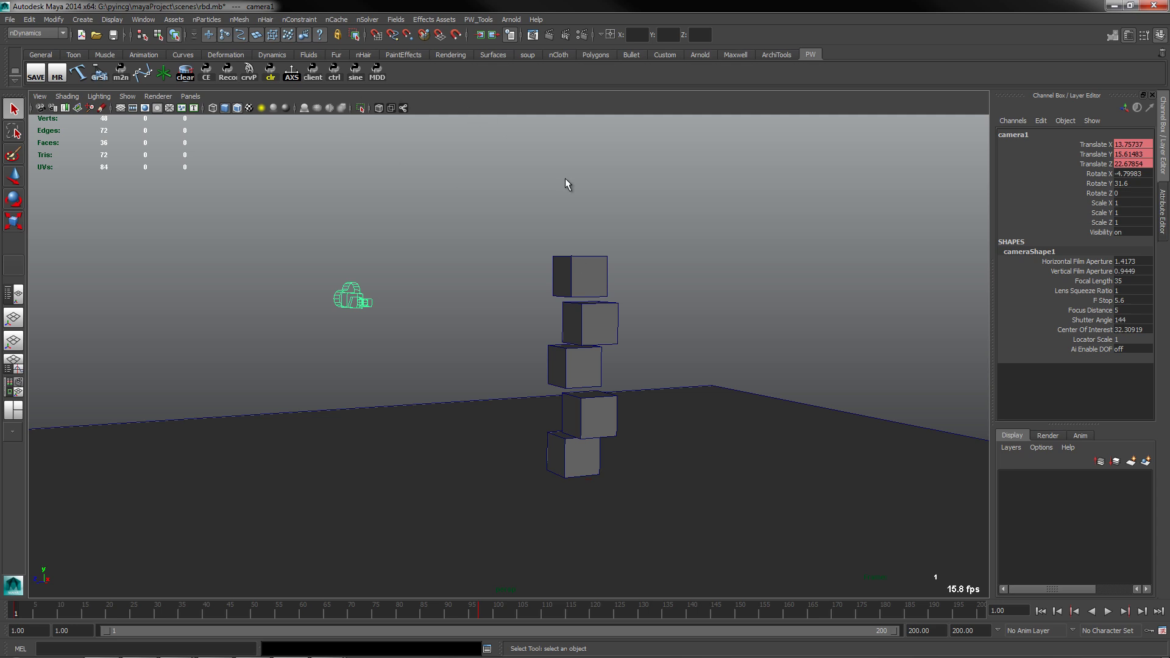
key(super+Left)
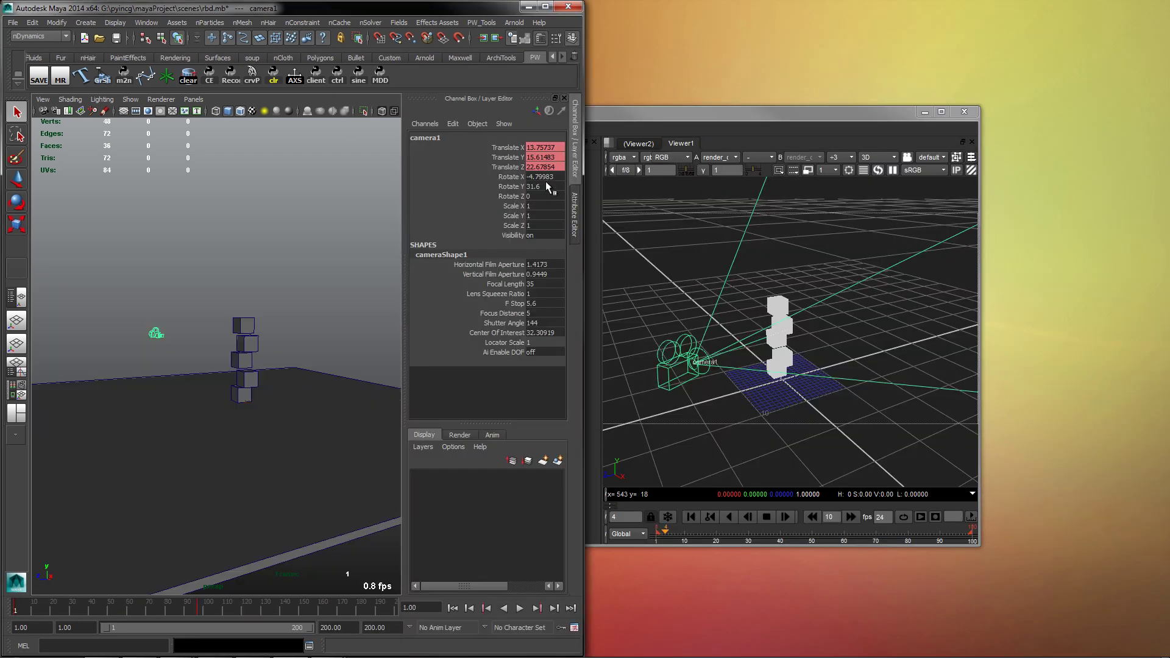
click(318, 77)
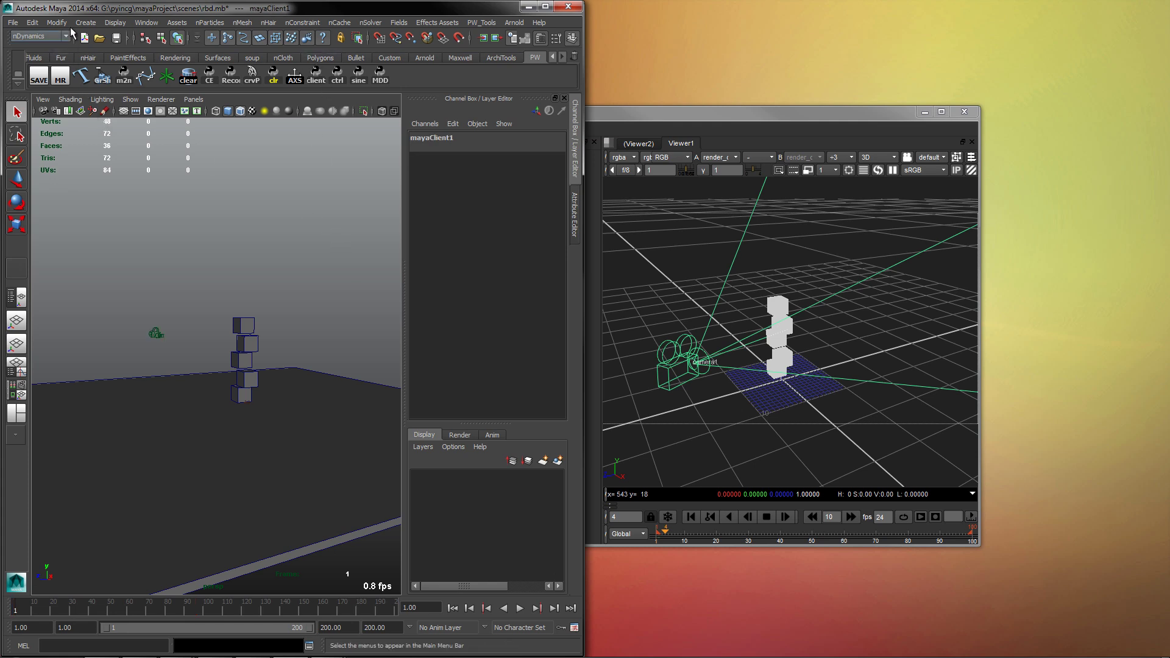
Step: Open the Outliner, select camera1 inside group1 and turn off Show DAG Objects Only
click(57, 22)
mouse_move(86, 23)
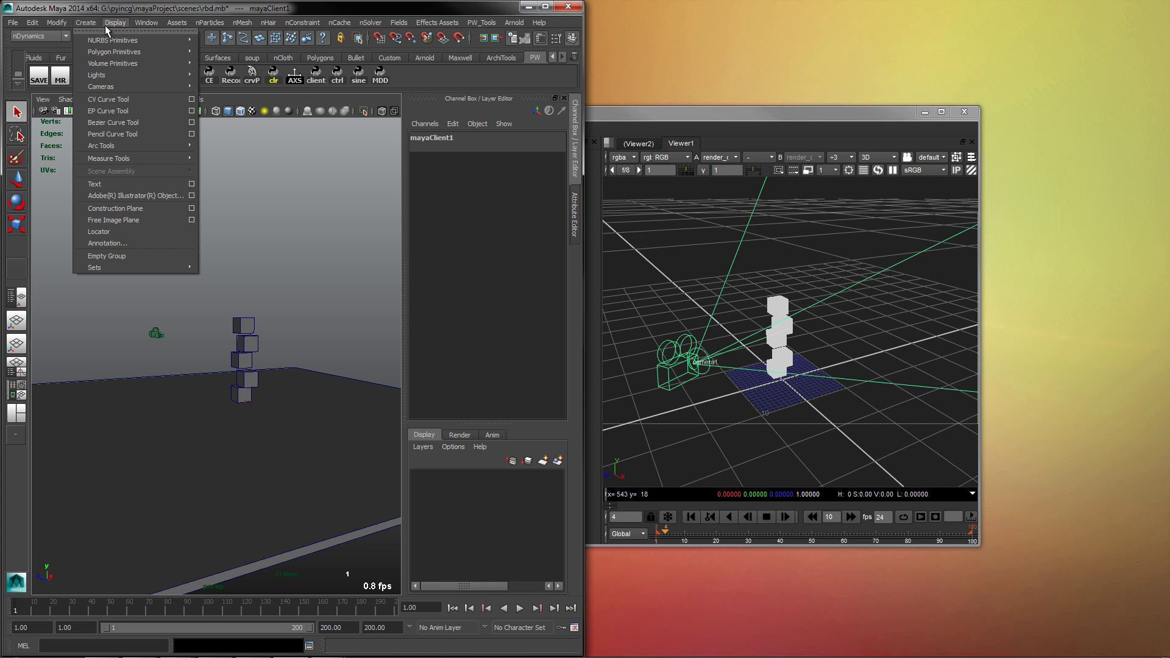
click(146, 22)
click(159, 111)
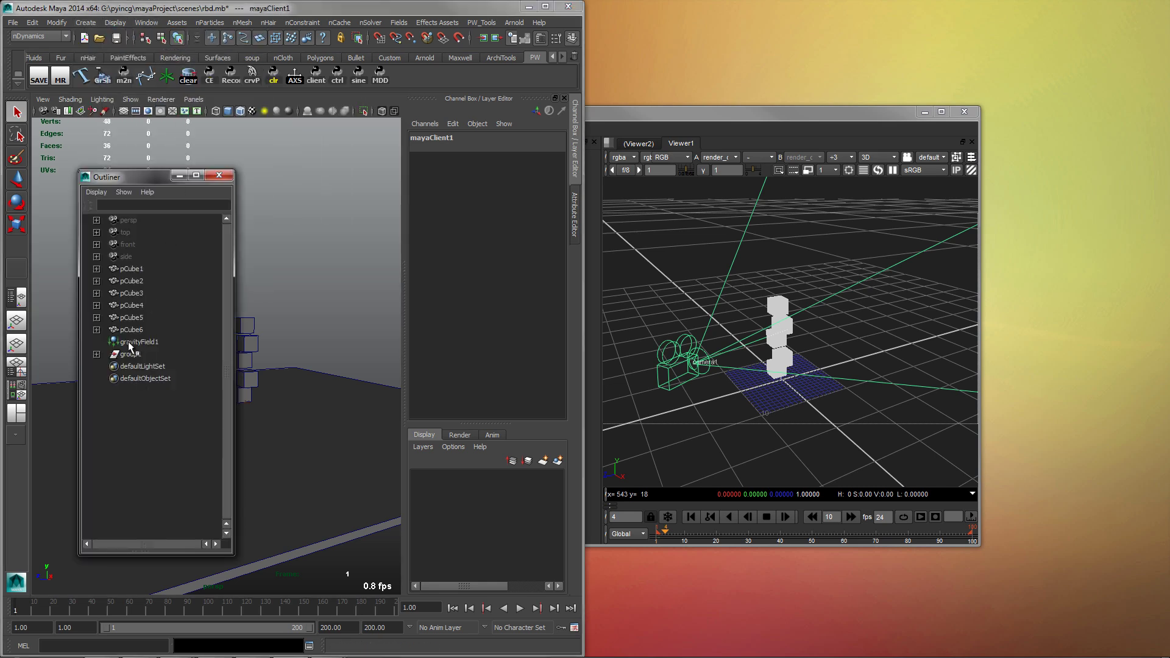
click(96, 354)
click(145, 366)
right_click(159, 368)
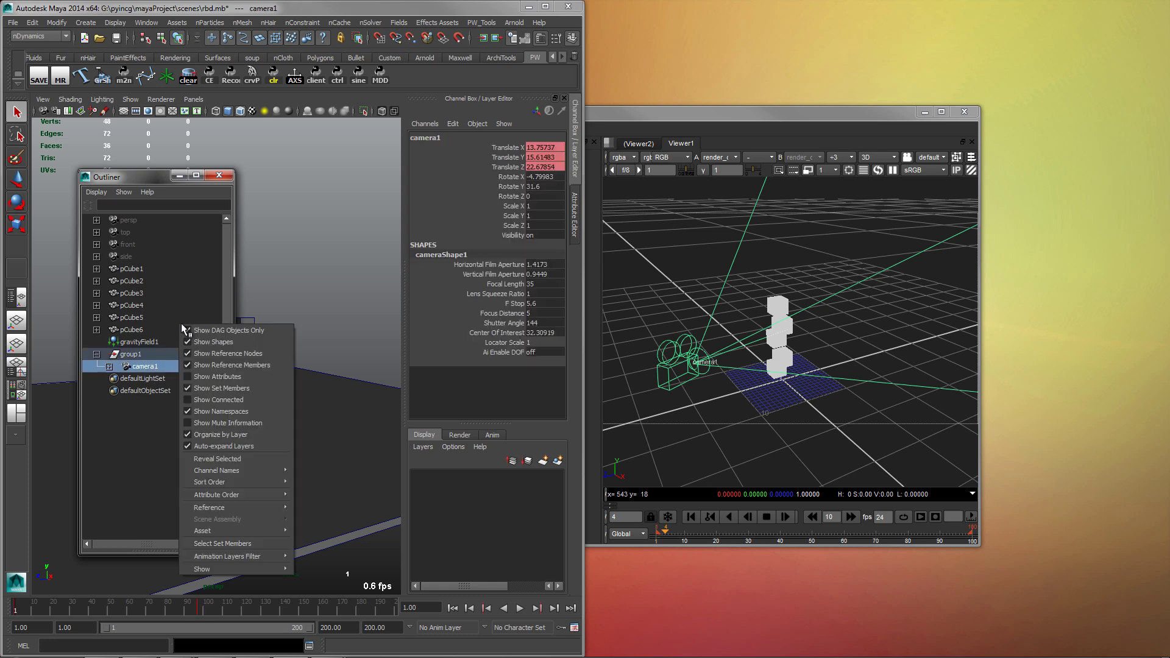
click(207, 332)
Step: Show the attributes of the mayaClient1 node and set its transform from camera1
scroll(163, 384, down, 5)
scroll(163, 383, down, 4)
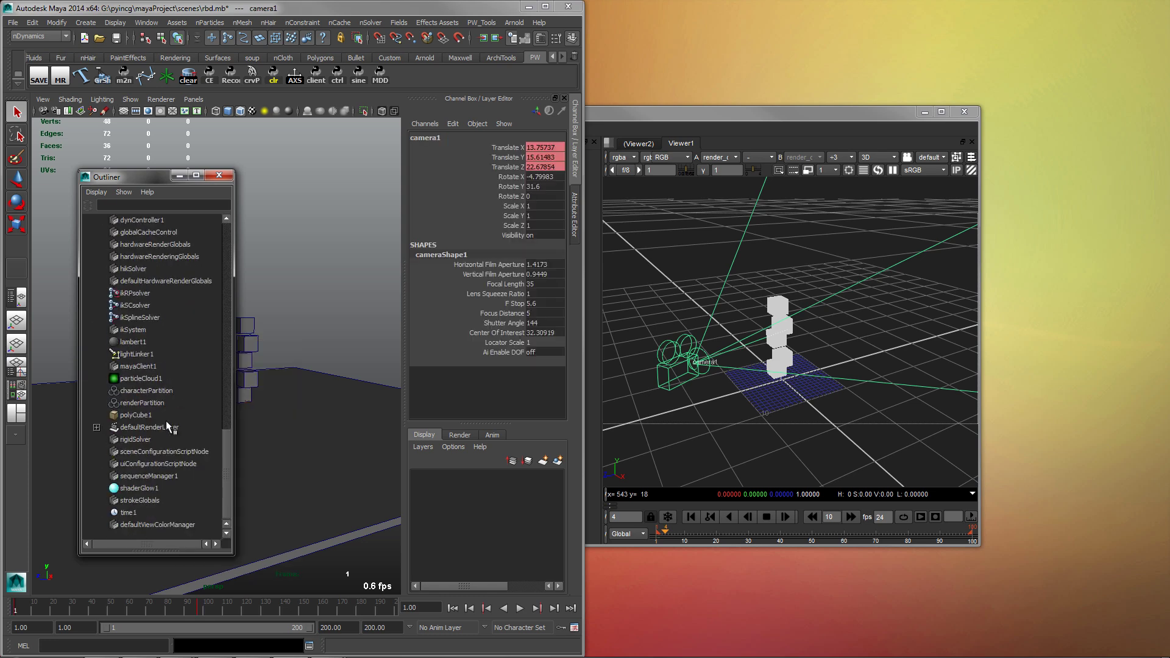
click(153, 367)
click(575, 205)
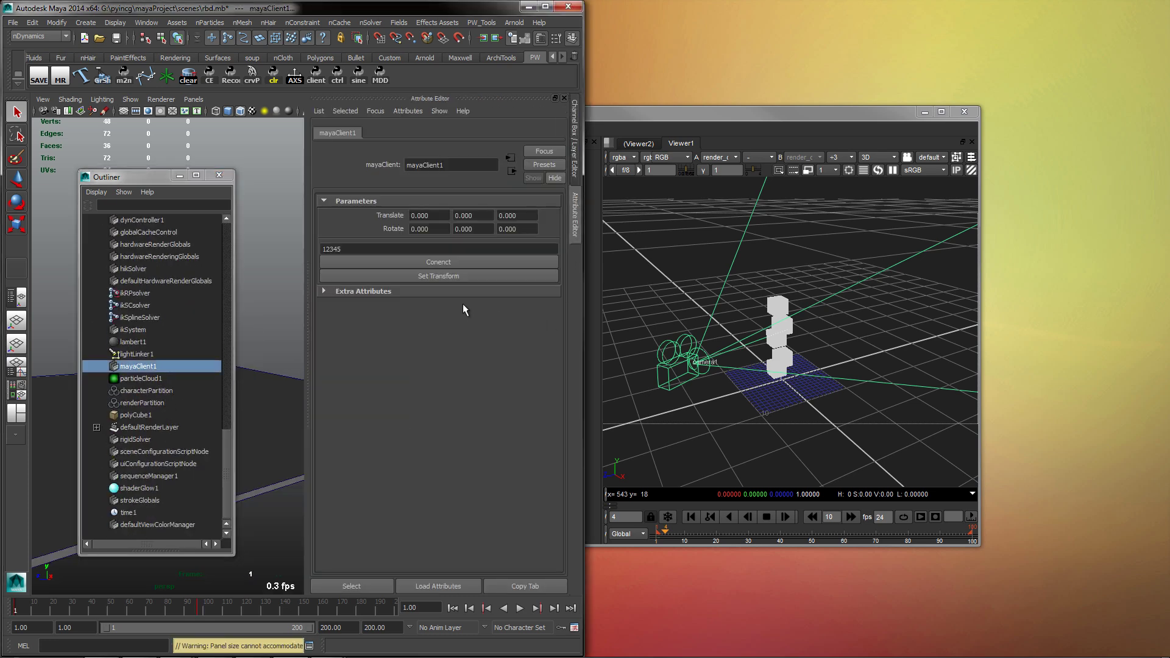
click(451, 277)
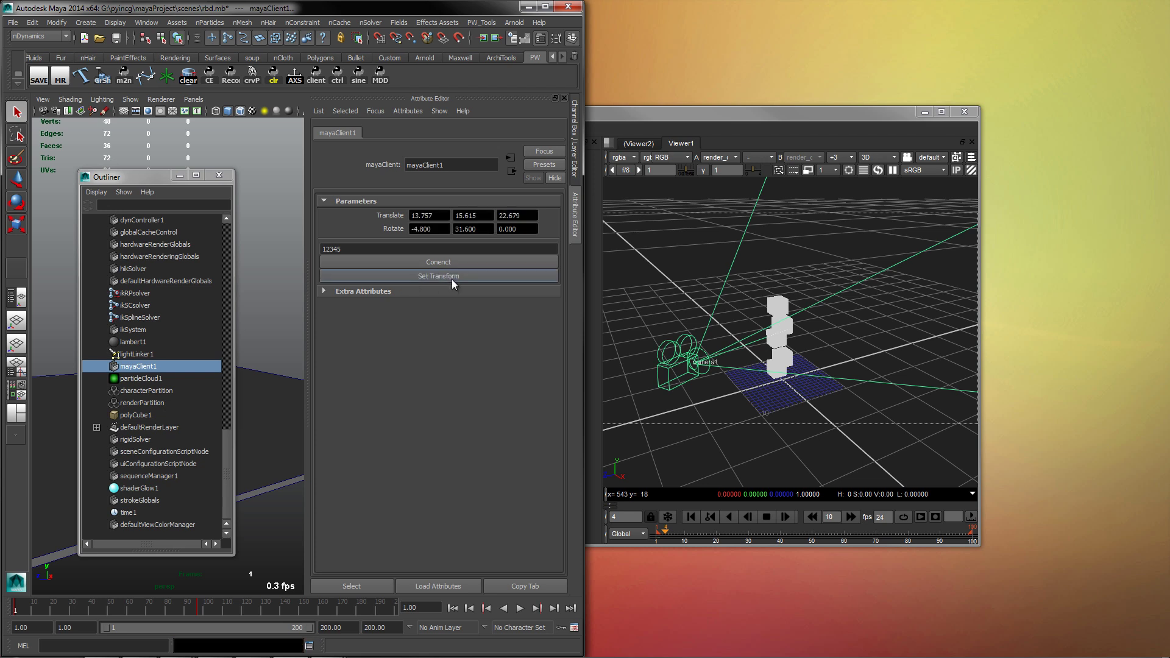
Step: Move the Outliner clear of the attributes, switch to Nuke and tile its window on the right half of the screen
drag(157, 180, 175, 214)
click(680, 111)
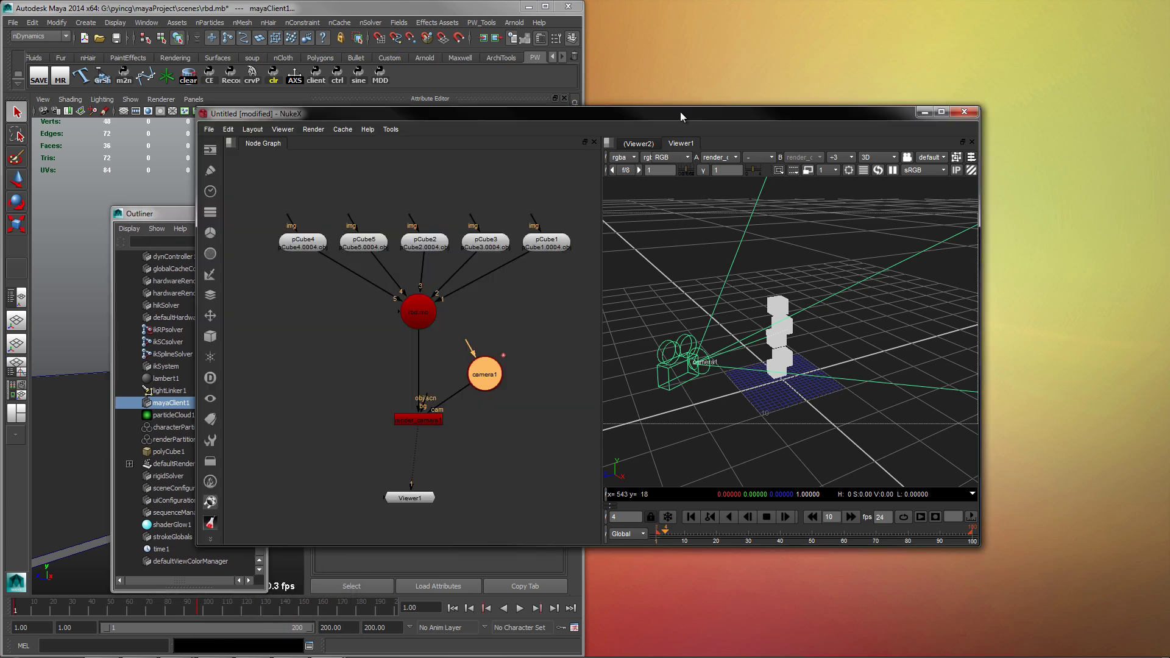
key(super+Right)
Step: Finish tiling Nuke on the right half, add a nukeServer node and move its properties off the Maya attributes
click(719, 388)
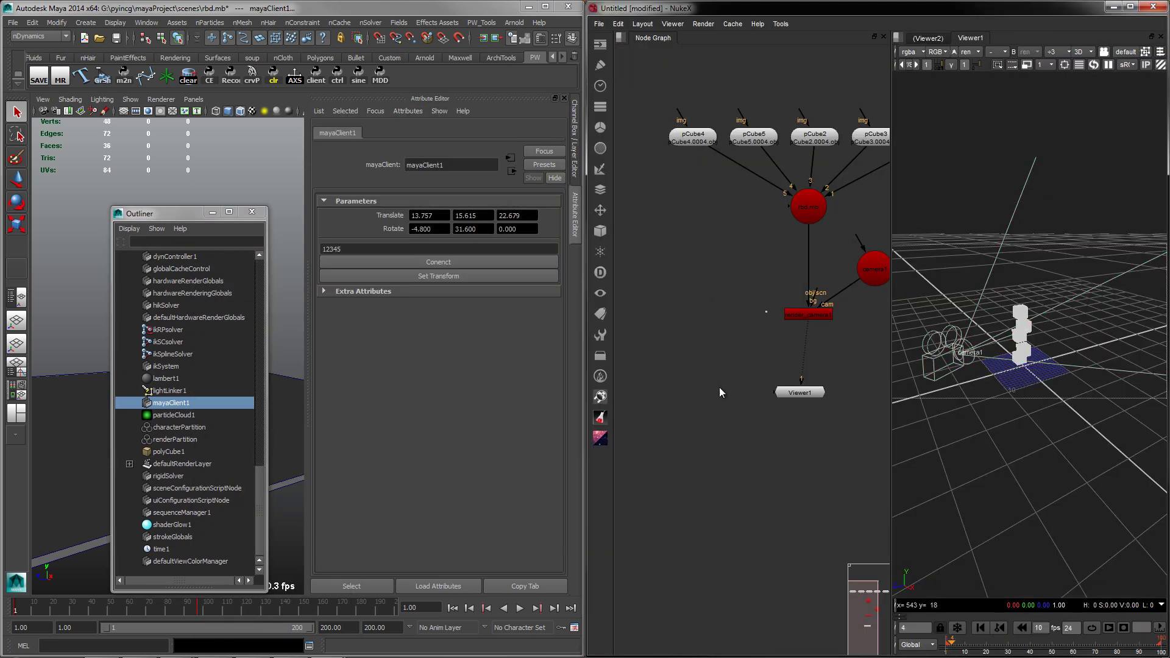
click(603, 438)
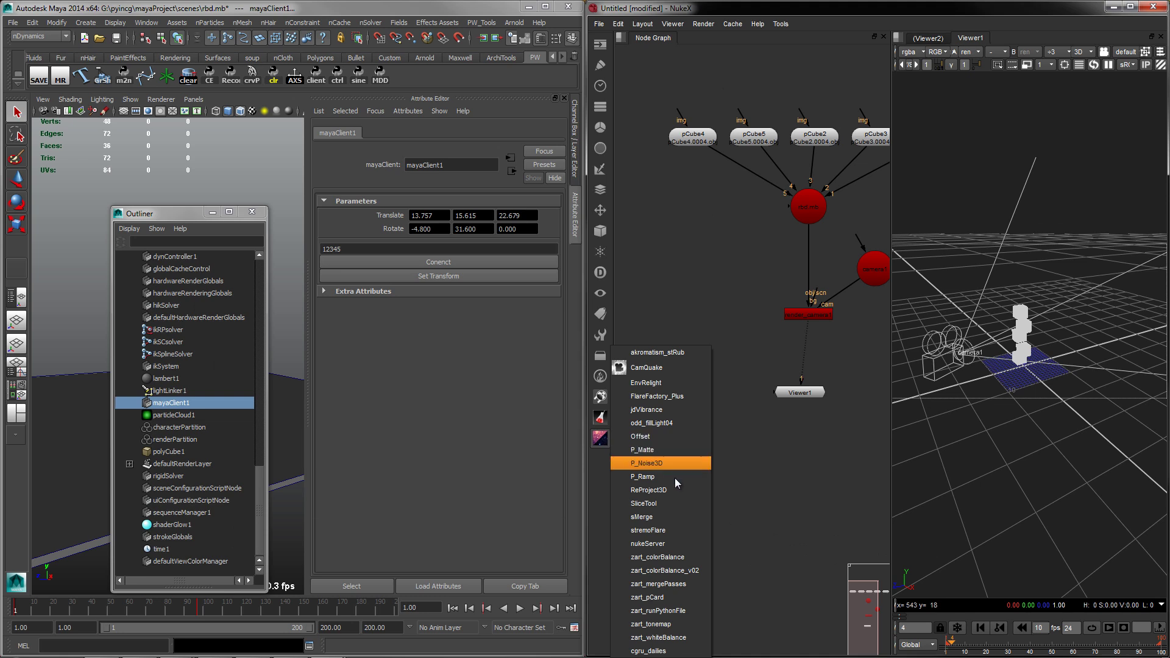
click(670, 542)
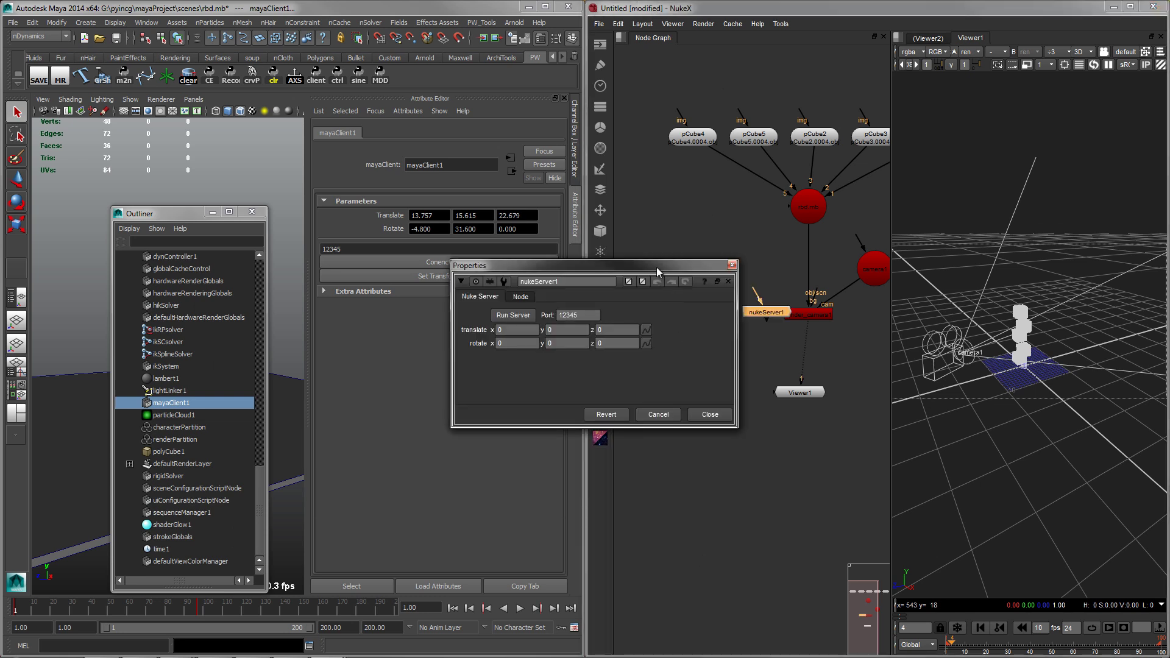
drag(656, 267, 825, 272)
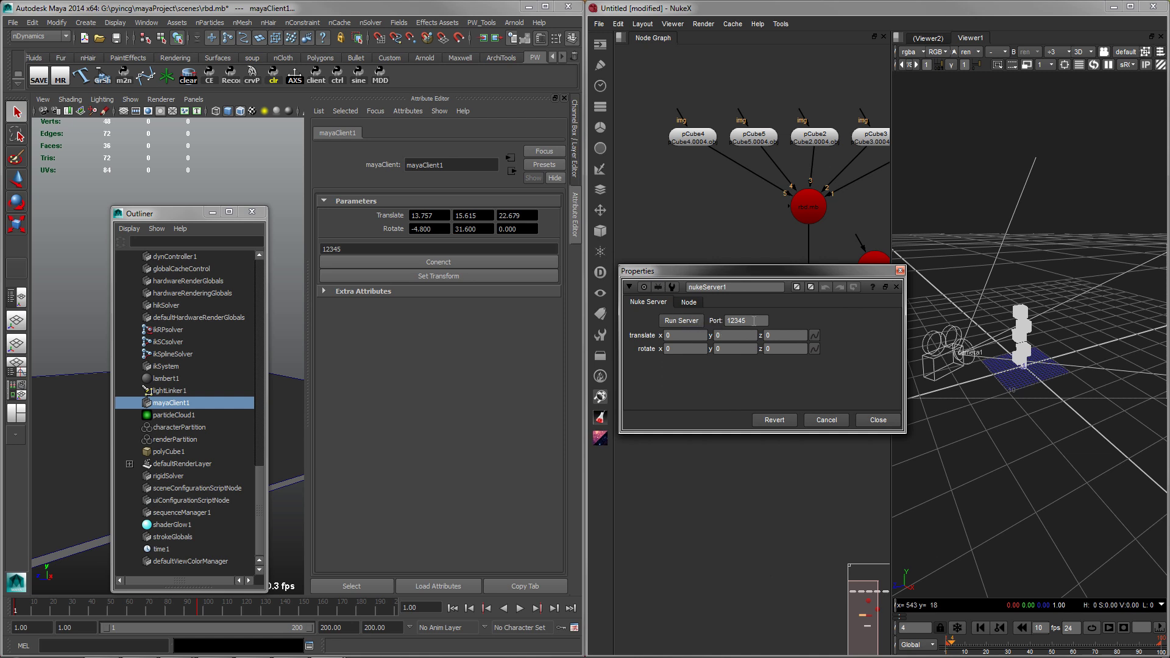
Step: Move the nukeServer1 properties below the node, run the Nuke server and connect the mayaClient1 node to it
drag(748, 273, 748, 374)
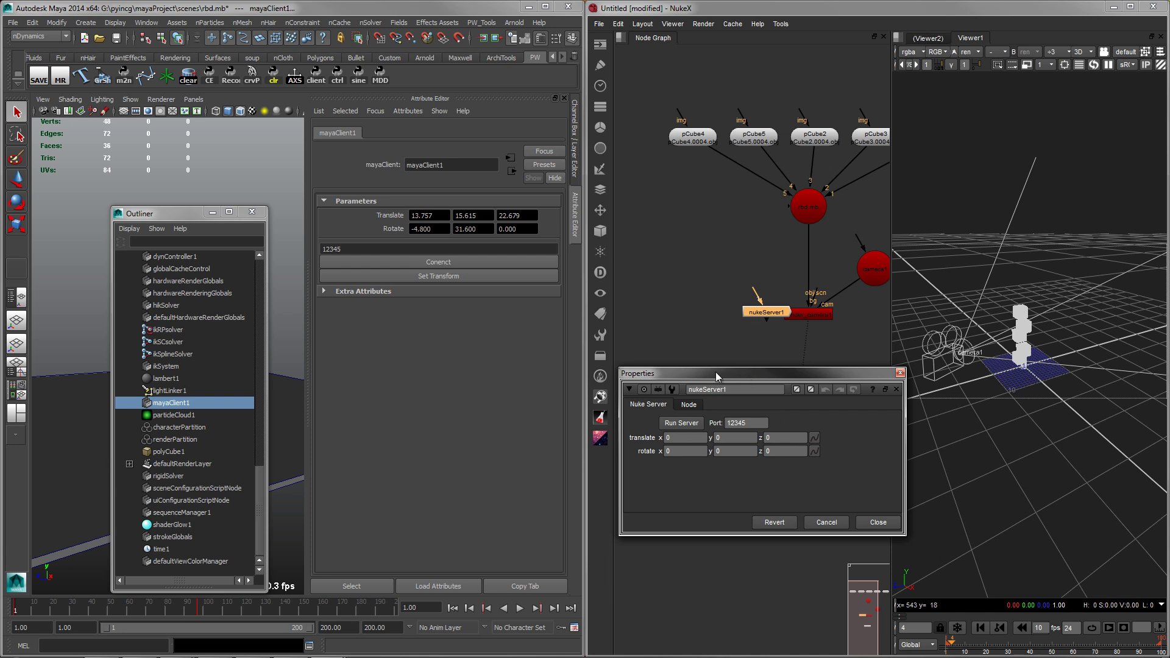
click(686, 422)
click(403, 260)
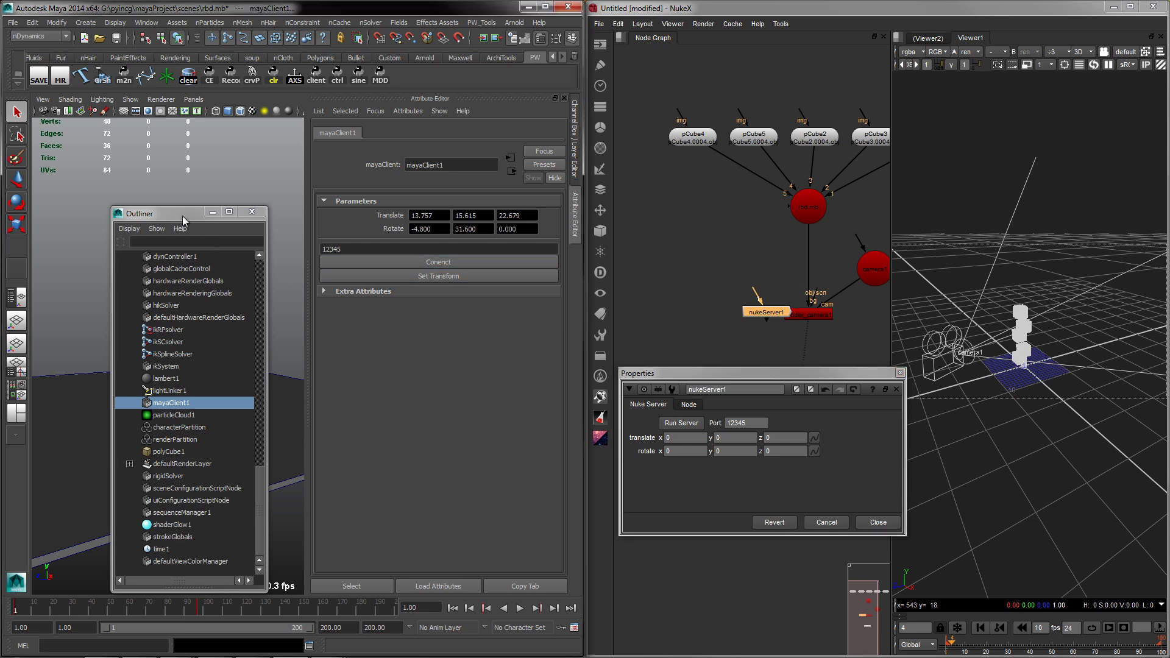
Step: Dismiss the Outliner in Maya, select the camera in the viewport and move it higher above the cubes
click(156, 343)
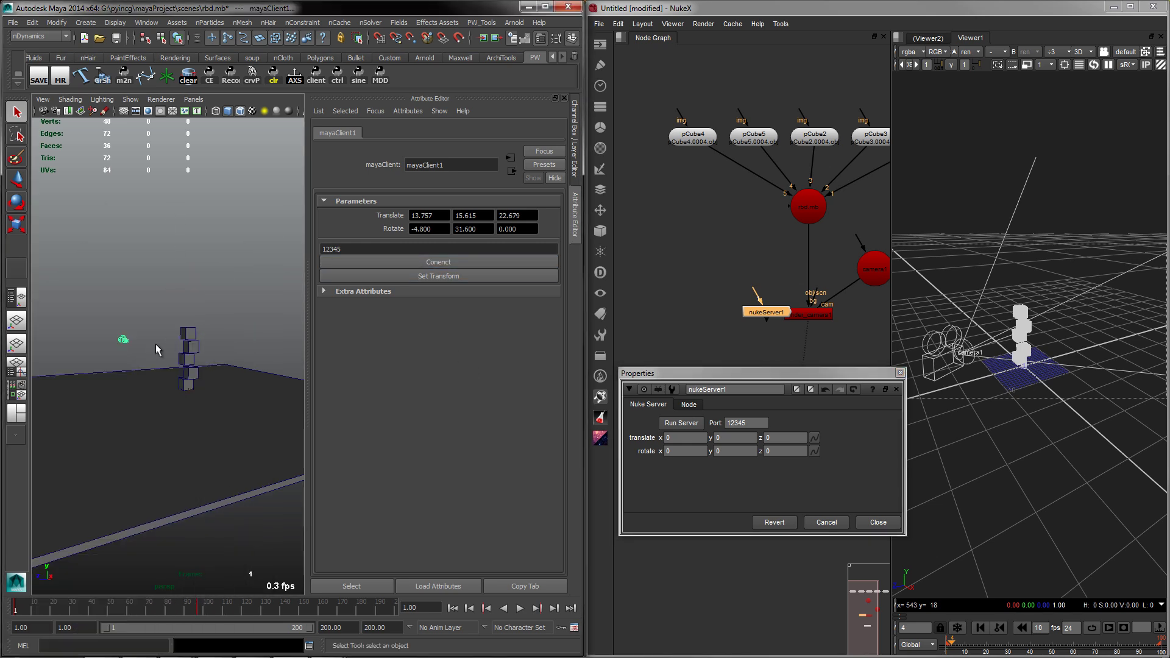
drag(111, 363, 110, 361)
middle_drag(135, 383, 179, 363)
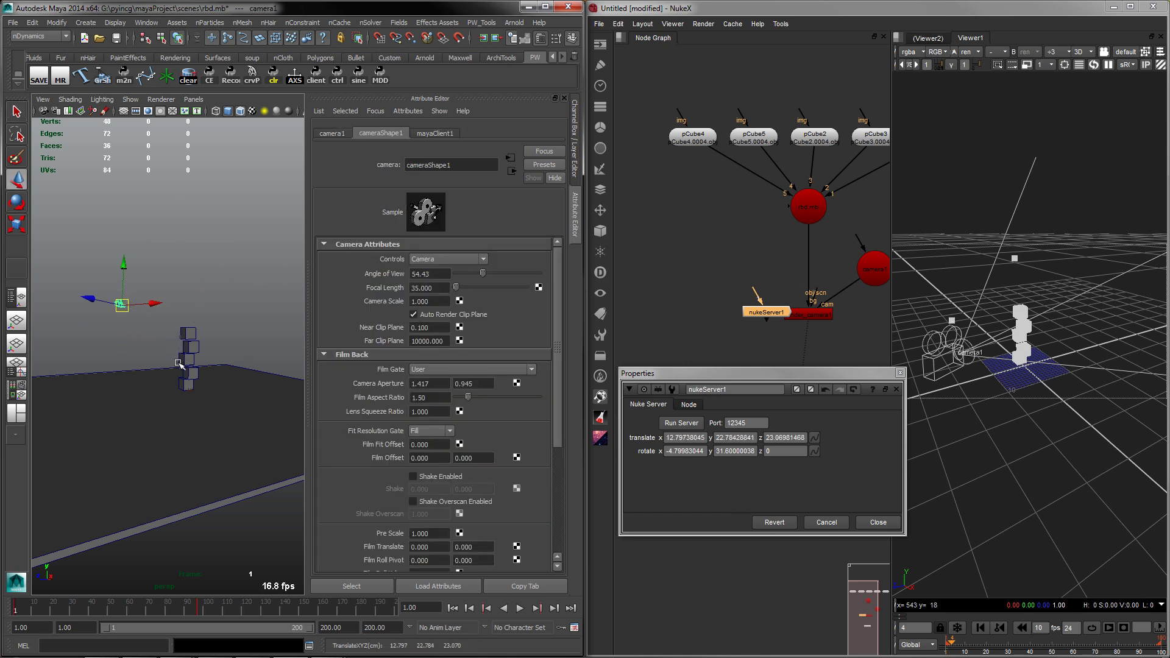
alt+drag(138, 346, 182, 345)
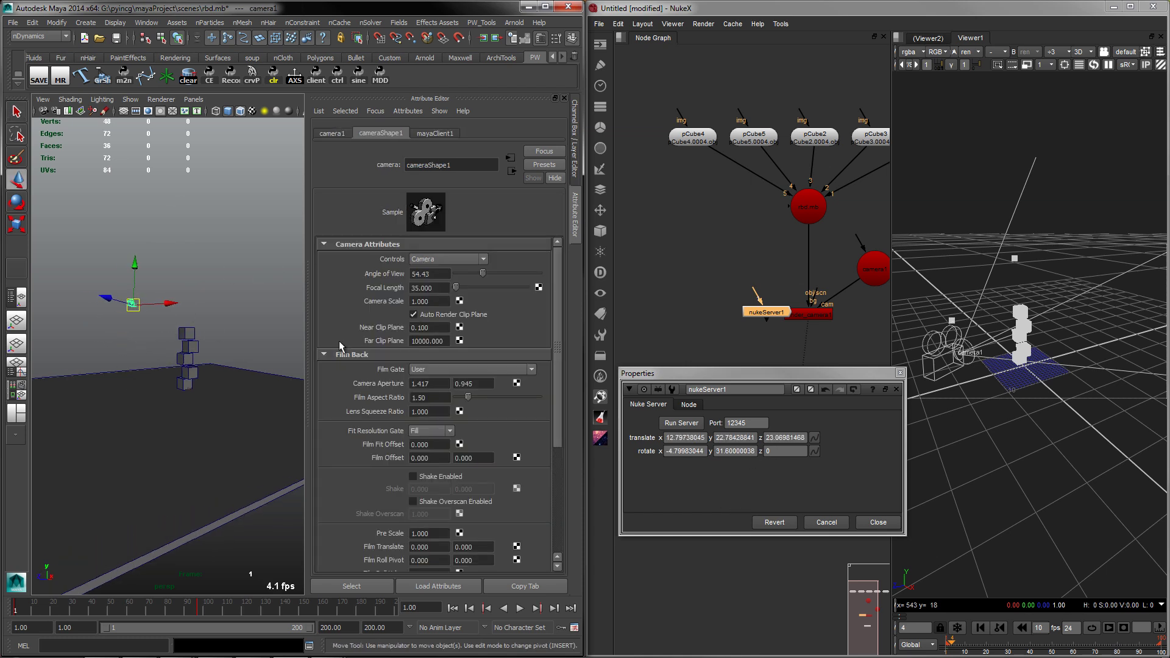
Step: Open camera1's properties in Nuke and link its translate and rotate to those of nukeServer1, replacing their animation
double_click(874, 268)
drag(777, 194, 800, 104)
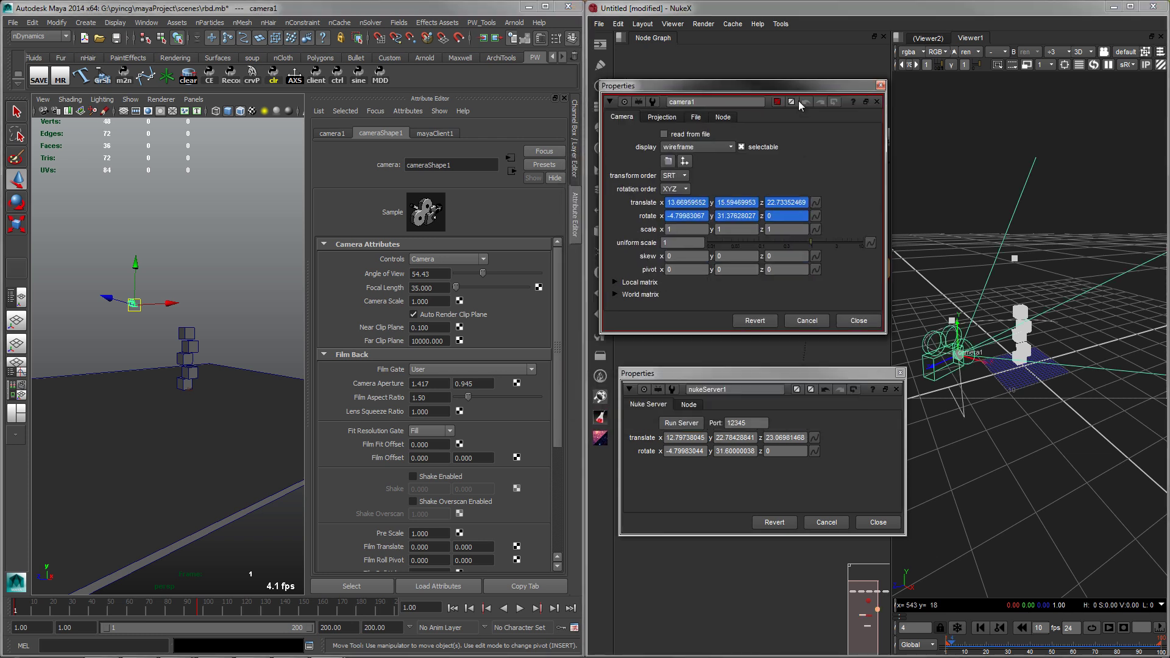
right_click(643, 214)
click(676, 268)
click(664, 284)
ctrl+drag(813, 356, 815, 202)
ctrl+drag(814, 451, 816, 216)
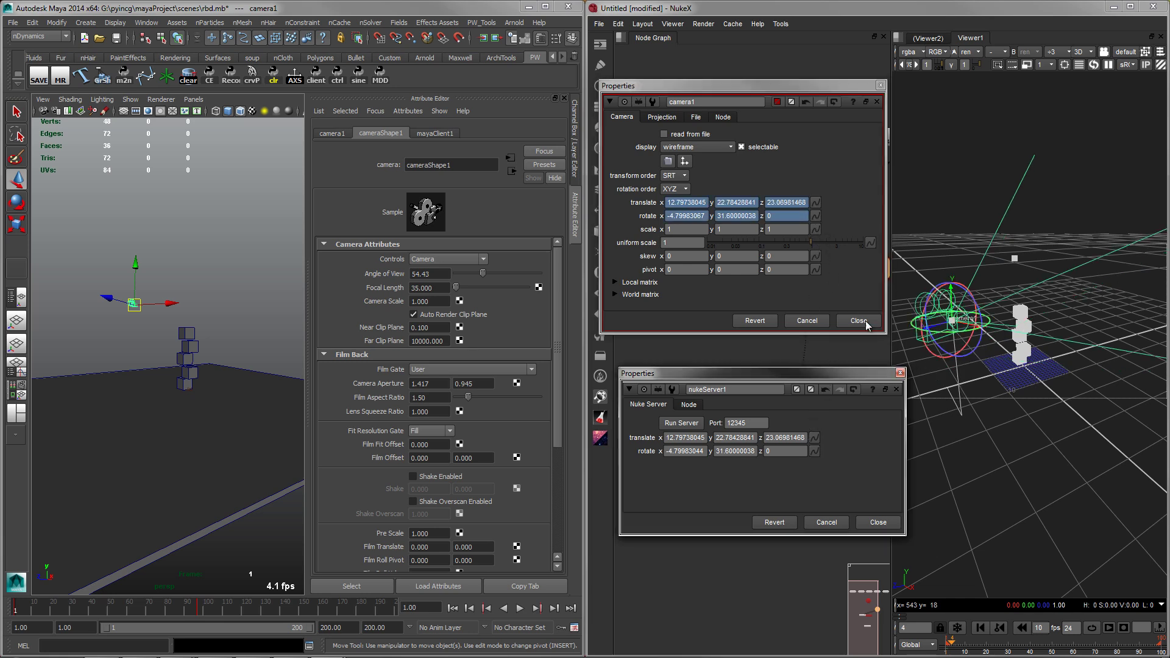
Step: Close the nukeServer1 properties, set the Nuke viewer to look through camera1 and look through the same camera in Maya
click(878, 522)
click(849, 363)
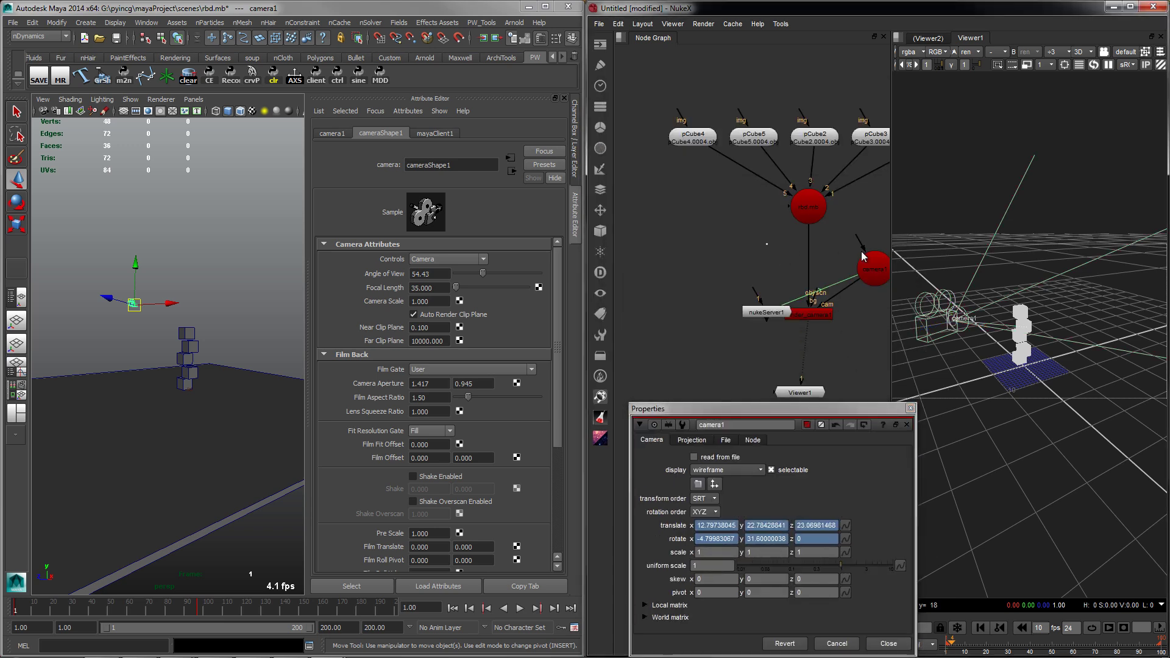
click(1130, 53)
click(1135, 78)
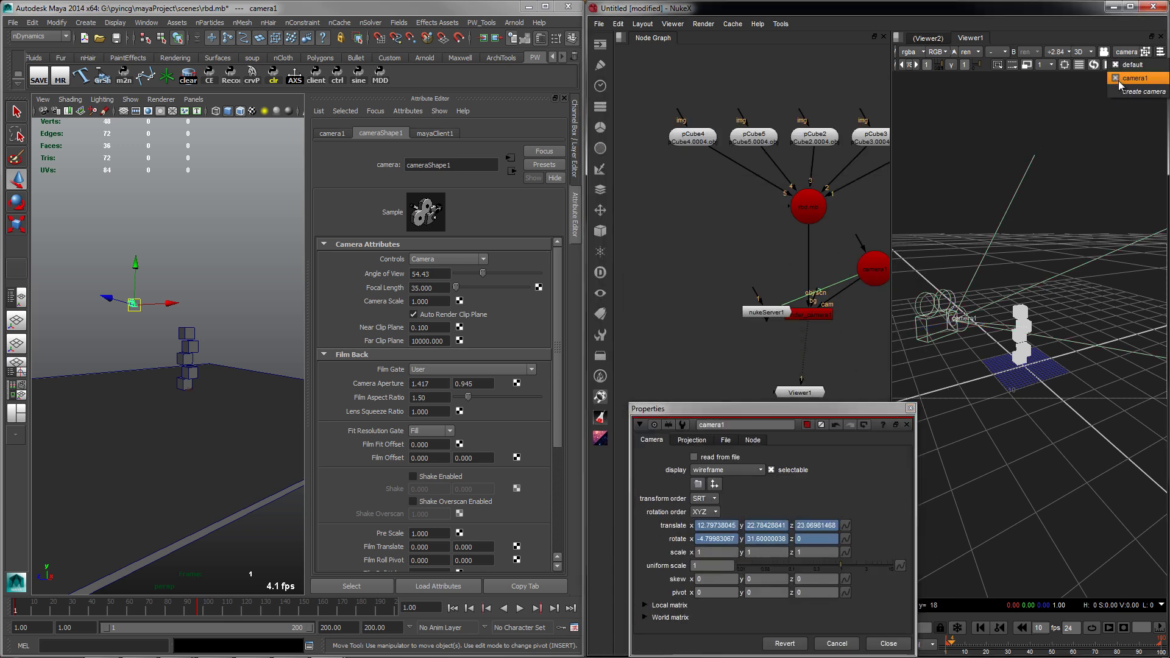
click(43, 111)
click(46, 120)
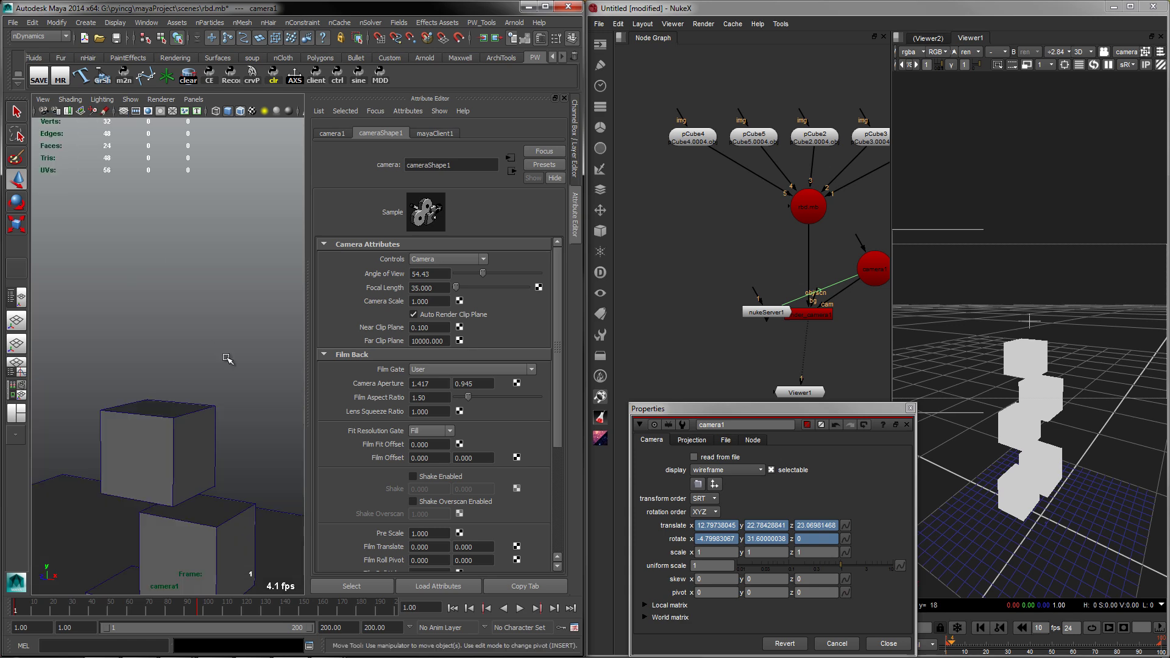
Step: Dolly, orbit and pan through camera1 in the Maya viewport to reframe the cube stack and drive the linked Nuke camera
alt+right_drag(234, 361, 229, 392)
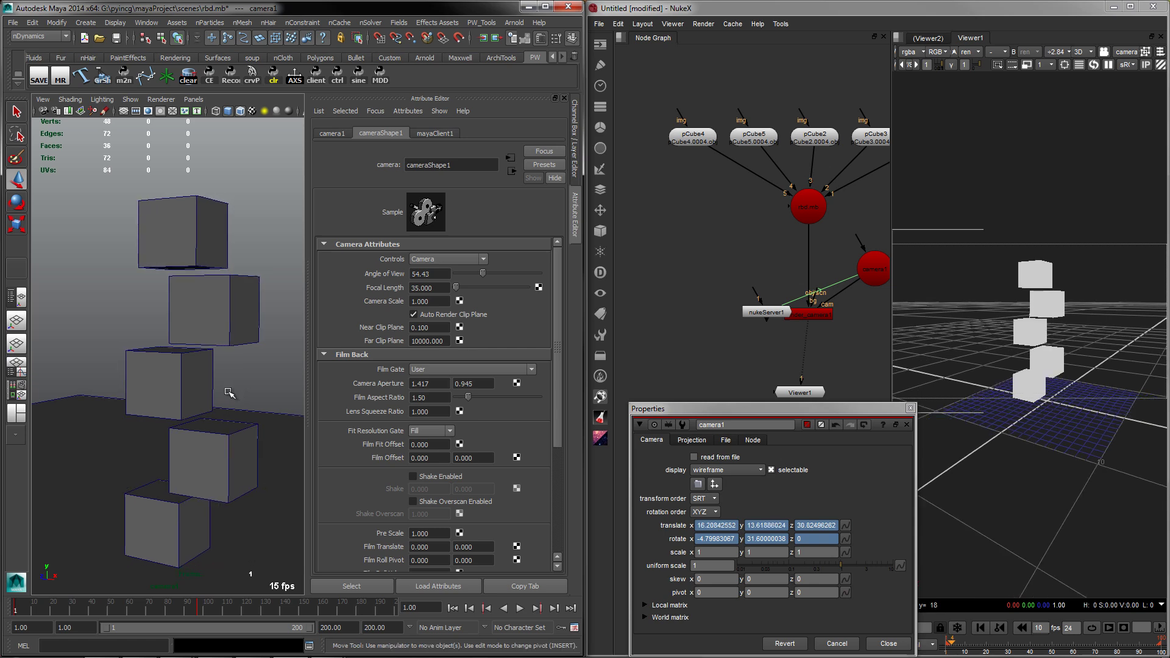
alt+drag(241, 358, 211, 410)
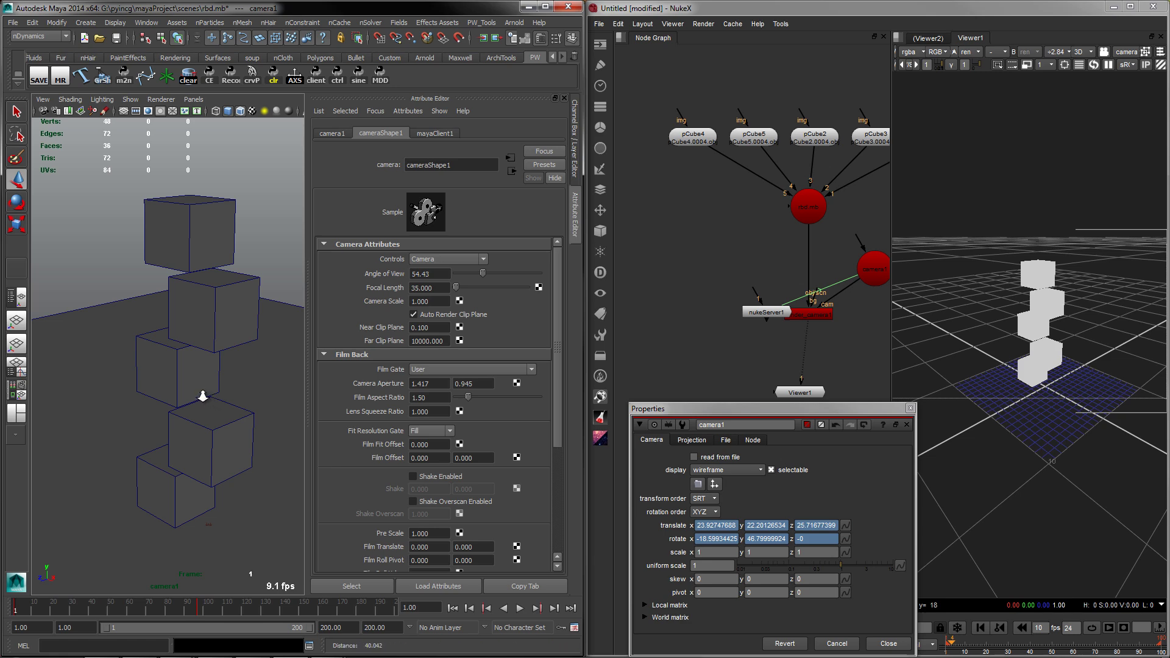
alt+right_drag(201, 404, 181, 401)
alt+drag(179, 401, 212, 388)
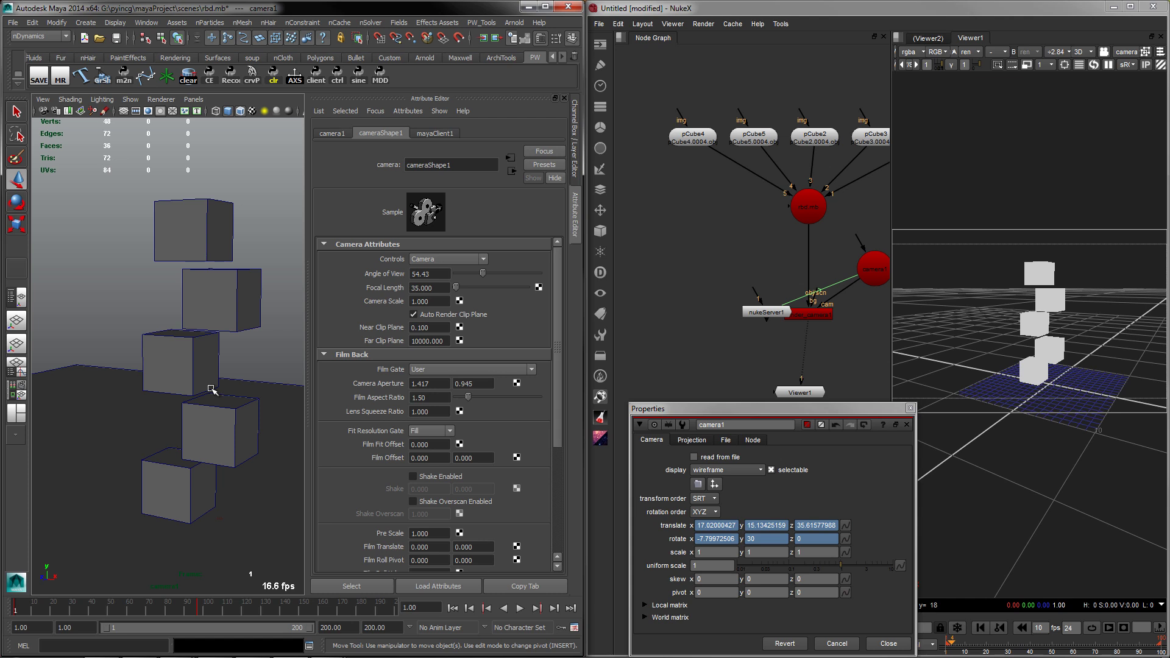
alt+right_drag(211, 389, 248, 411)
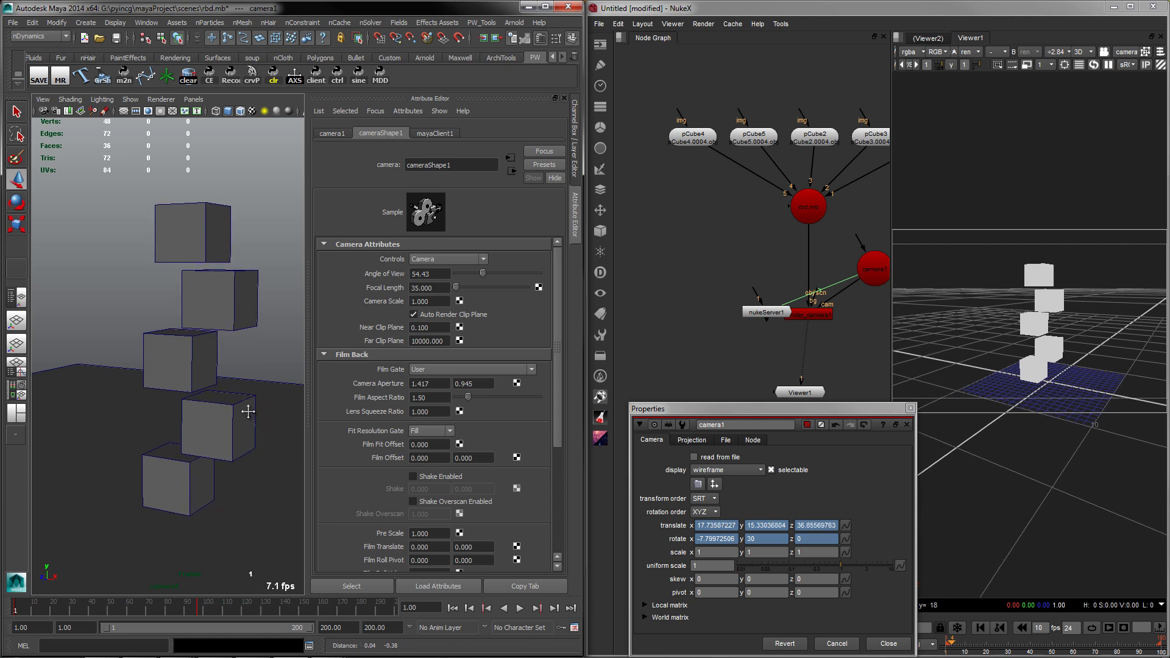
mouse_move(247, 412)
alt+mouse_down()
mouse_move(243, 397)
mouse_move(255, 407)
mouse_move(244, 413)
alt+mouse_up()
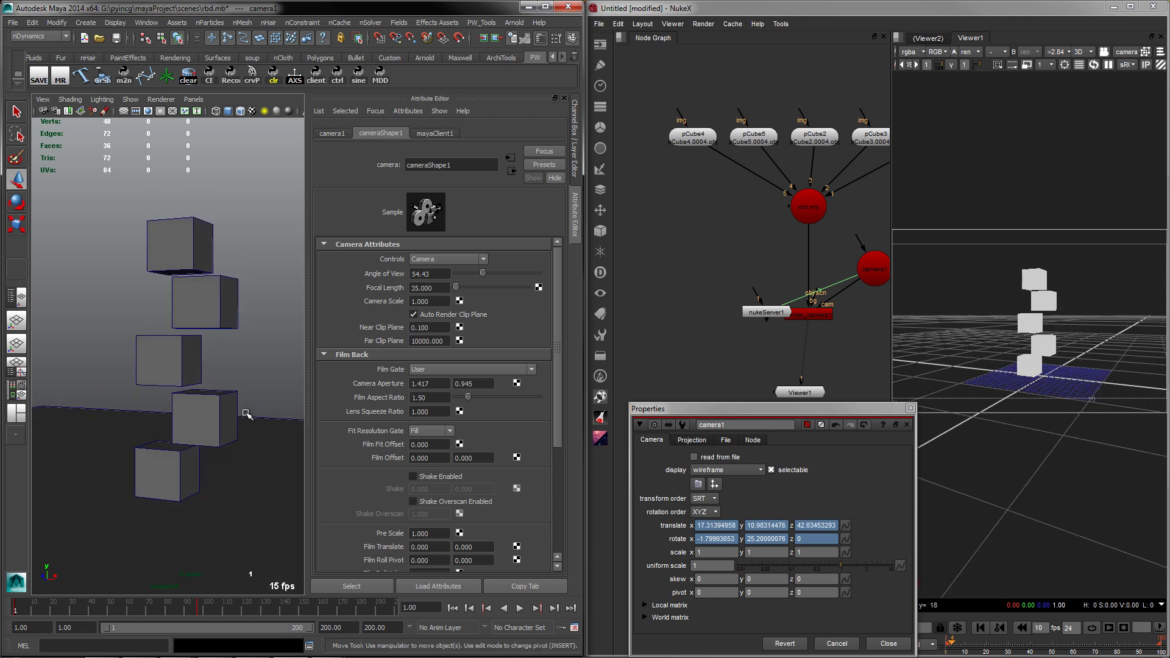
Step: Show the mayaClient1 attributes in Maya and move the nukeServer1 node clear of the render node in Nuke
drag(797, 412, 785, 413)
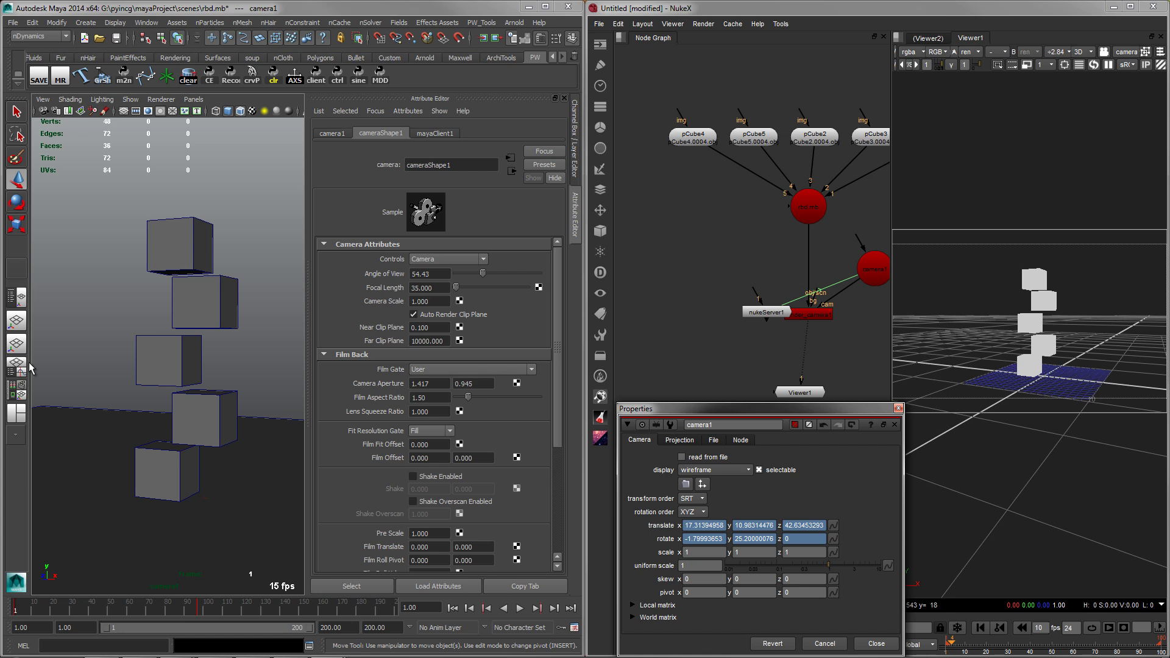
click(434, 133)
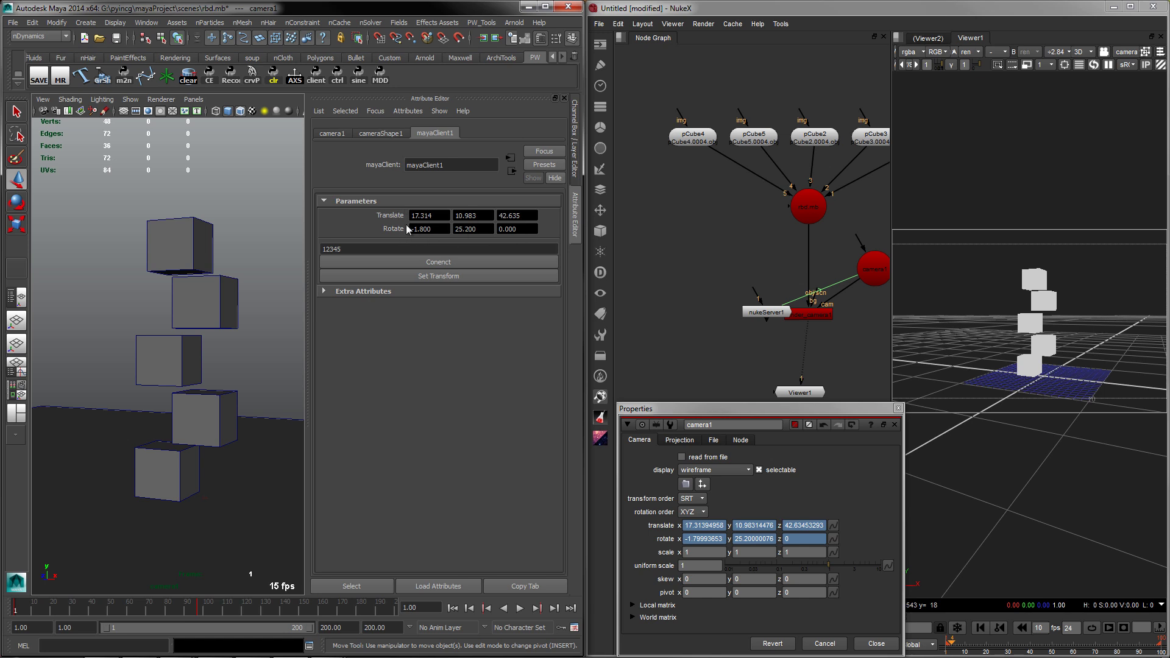
drag(762, 313, 696, 331)
scroll(696, 330, up, 4)
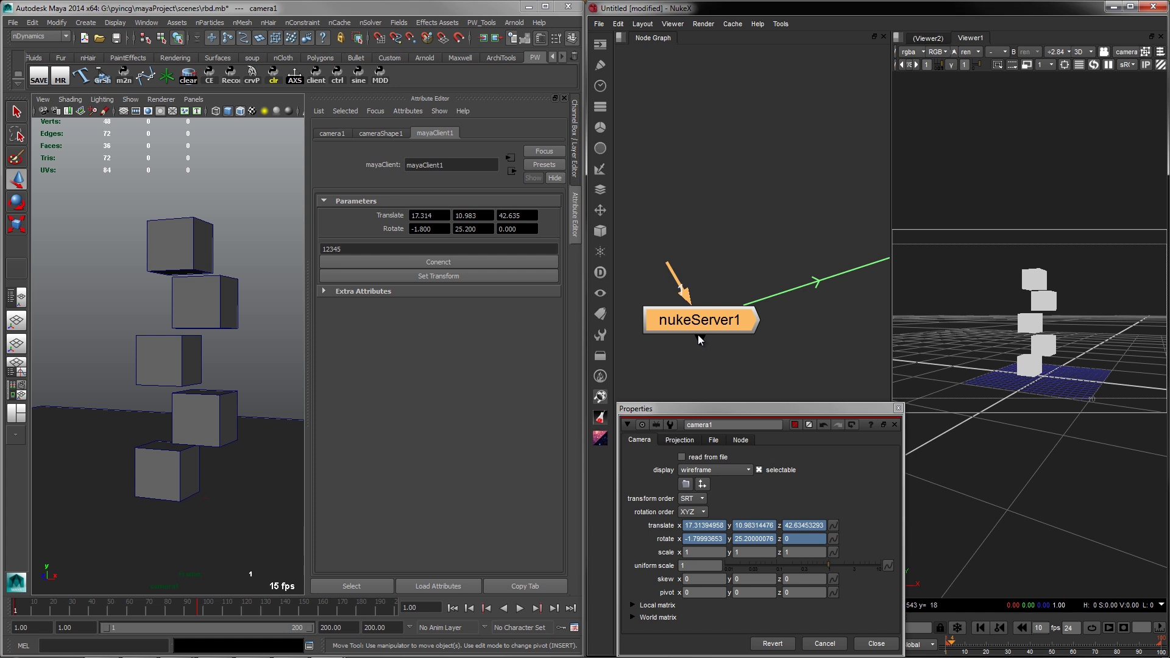
drag(729, 408, 737, 378)
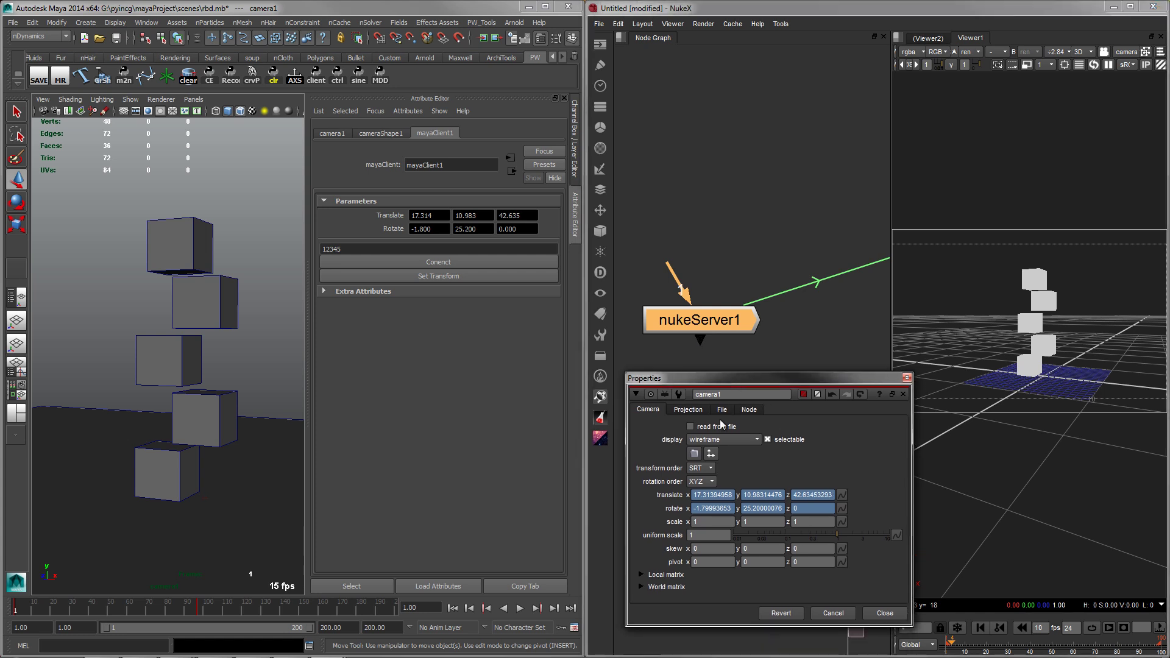
Step: Inspect the nukeServer1 properties against the Maya client, close both open properties windows and deselect the node
double_click(737, 320)
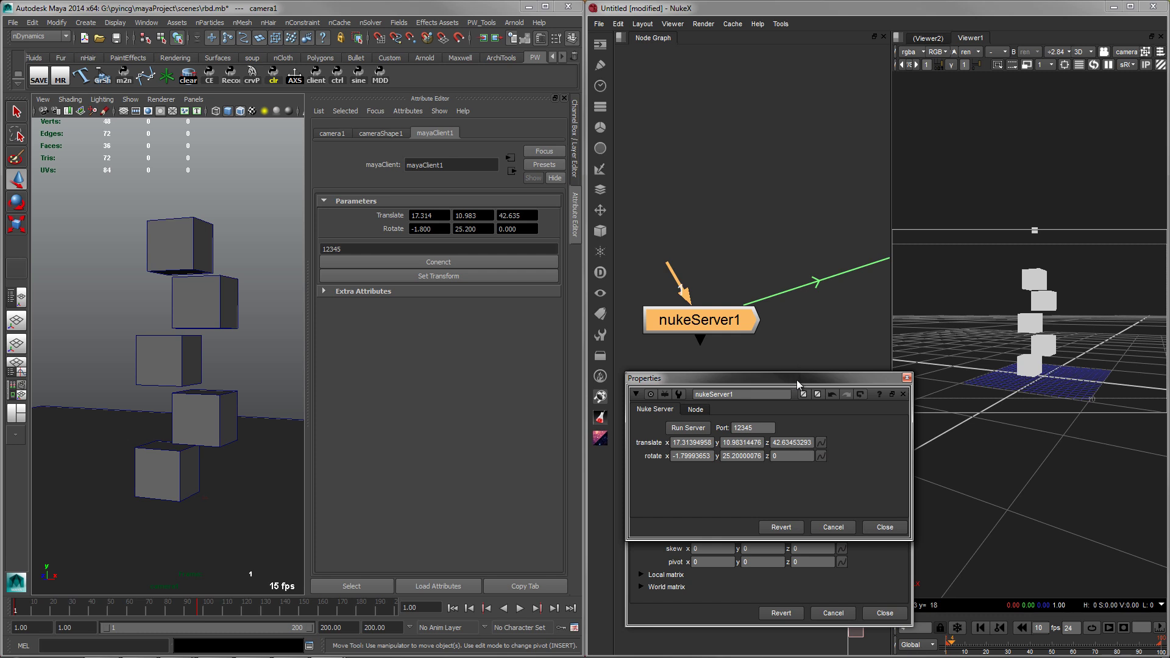
click(906, 377)
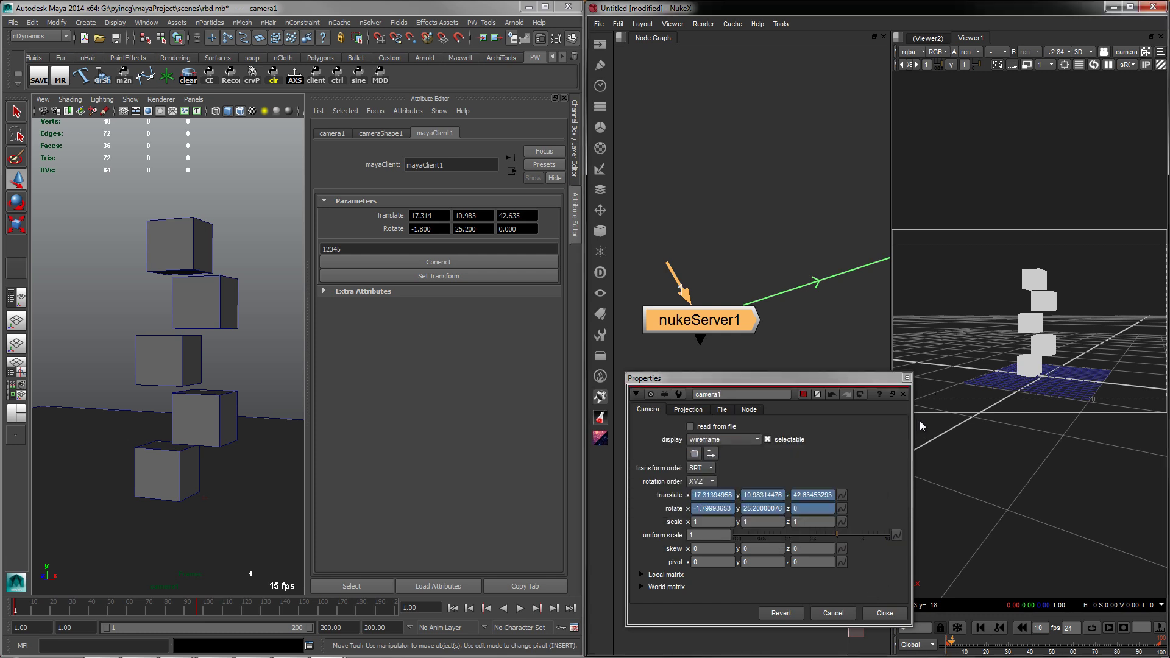
click(906, 377)
click(761, 394)
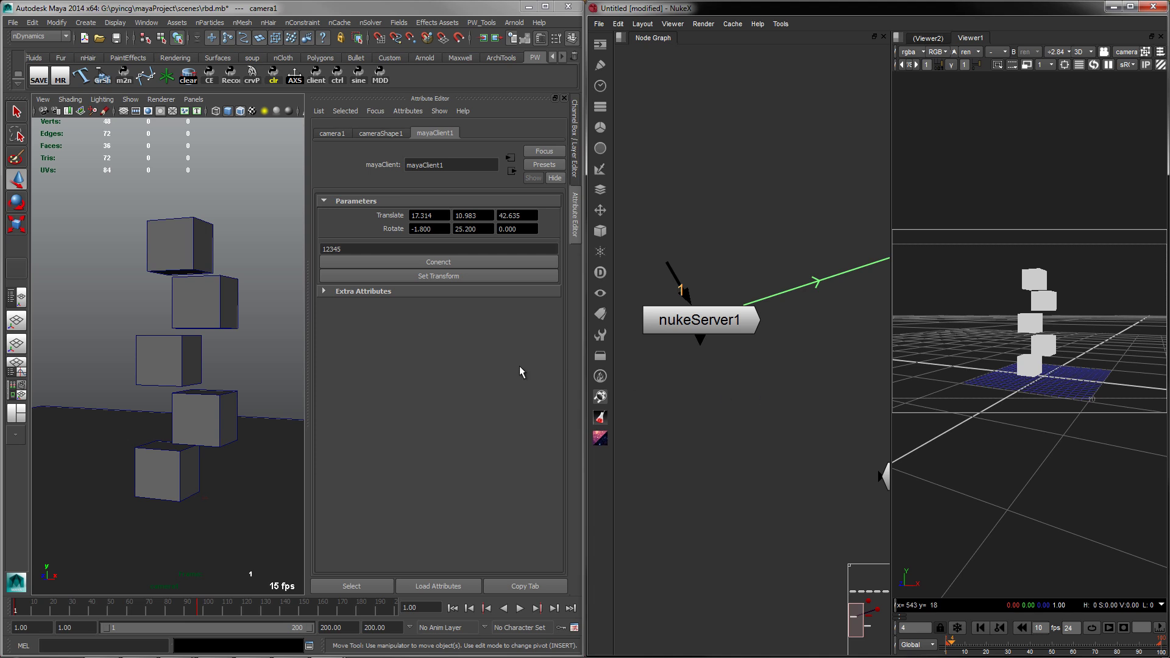
Step: Close the Attribute Editor in Maya, detach the Maya chat commands as a floating palette and run the chat server
click(564, 98)
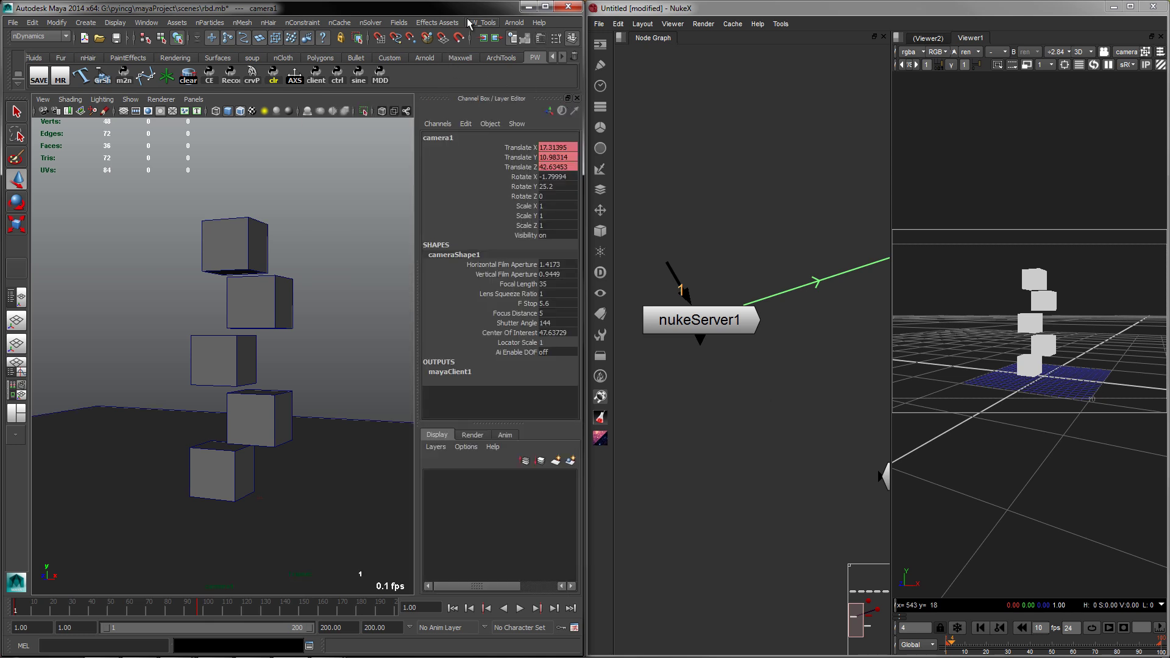
click(481, 23)
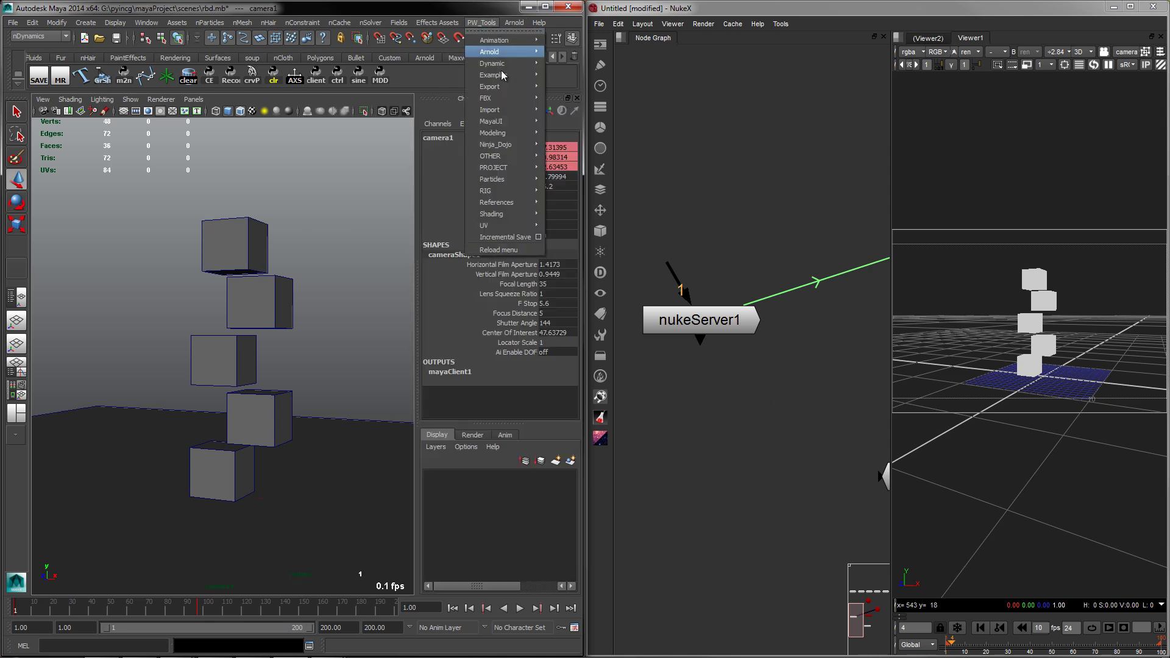
mouse_move(502, 75)
mouse_move(620, 93)
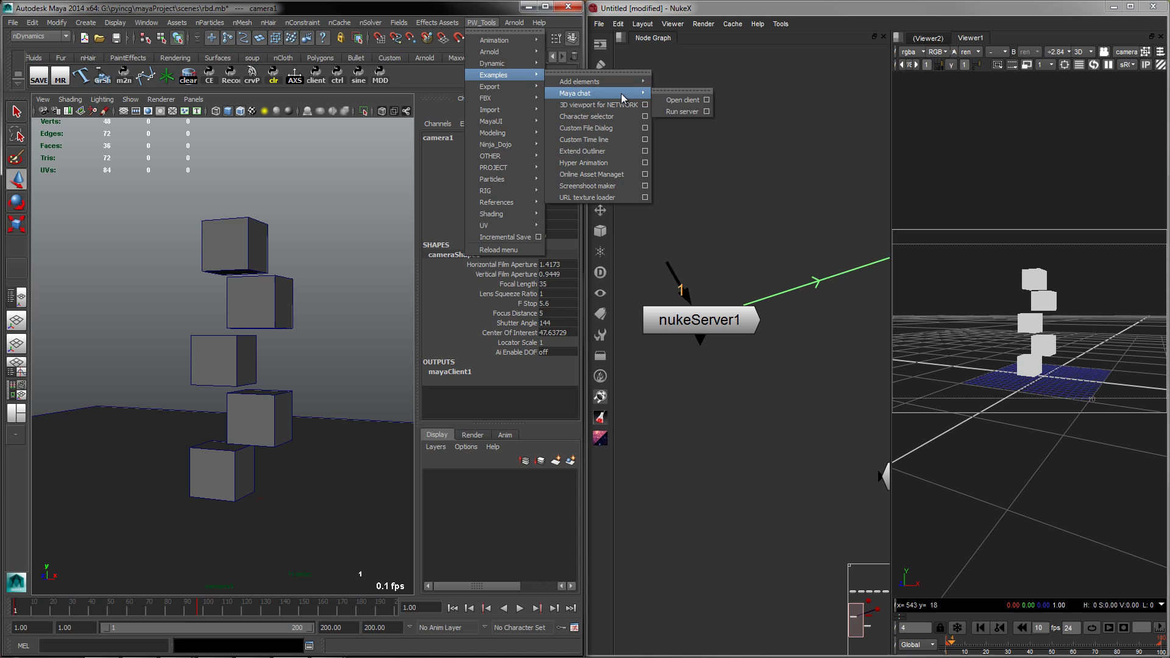
click(678, 91)
drag(670, 78, 389, 134)
click(374, 153)
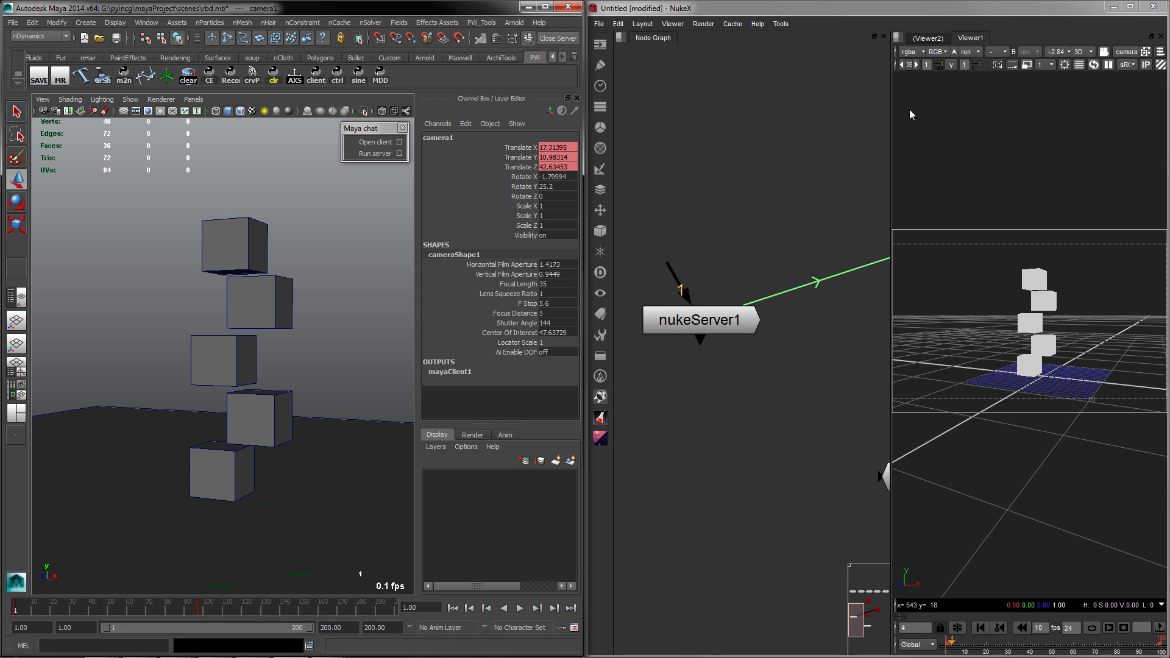
Step: Minimize Nuke, launch a second Maya session and tile its window on the right half of the screen
click(1112, 8)
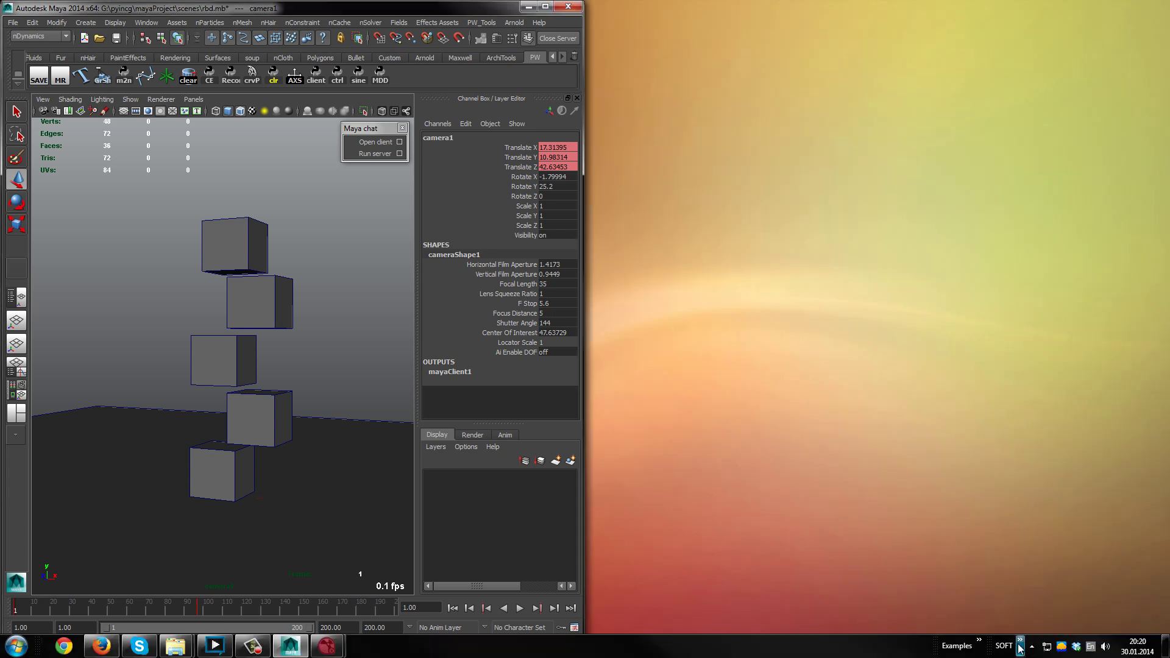
click(1019, 639)
click(1039, 543)
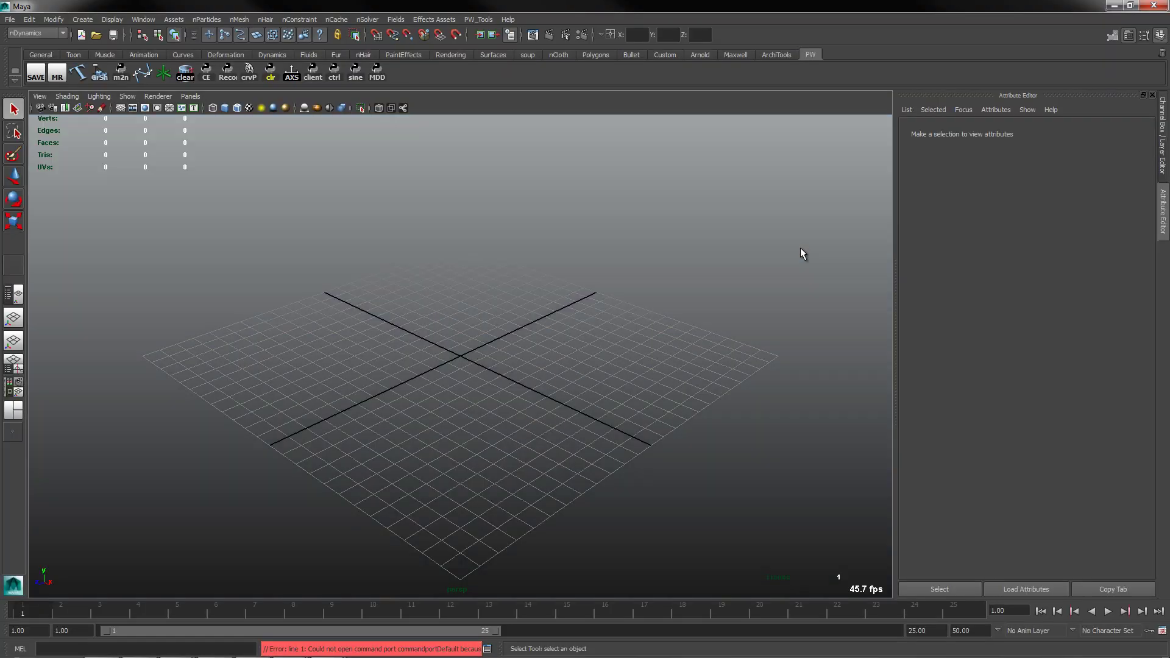
key(super+Right)
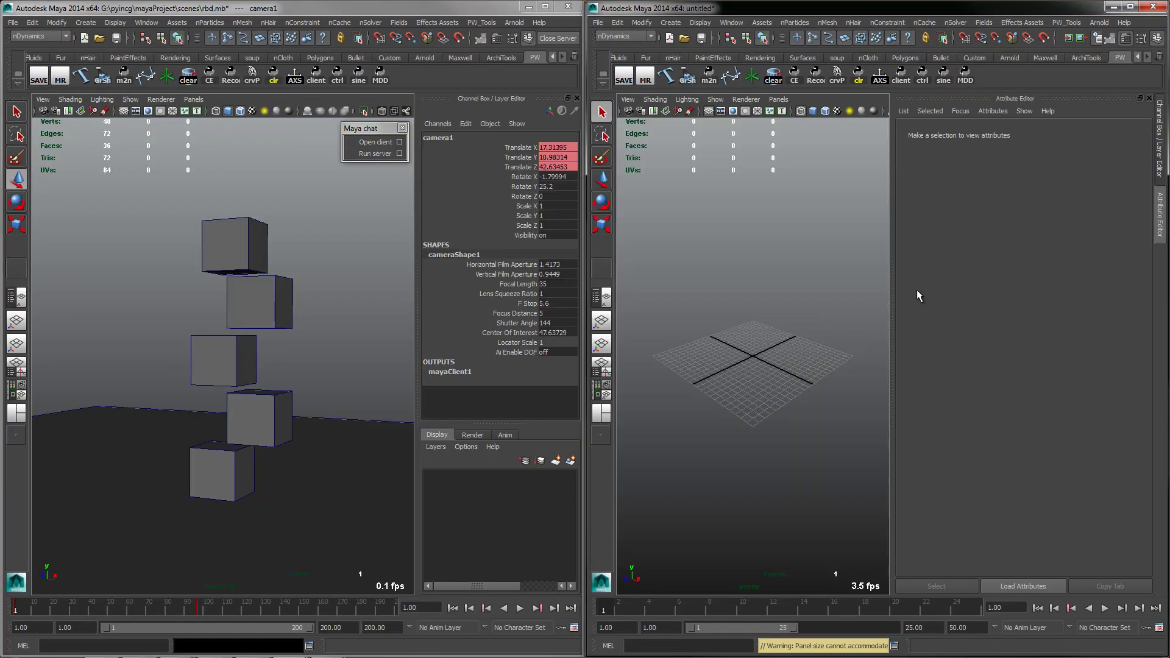
Step: Detach the Maya chat commands in the second Maya session and open the chat client
click(1066, 22)
mouse_move(1088, 93)
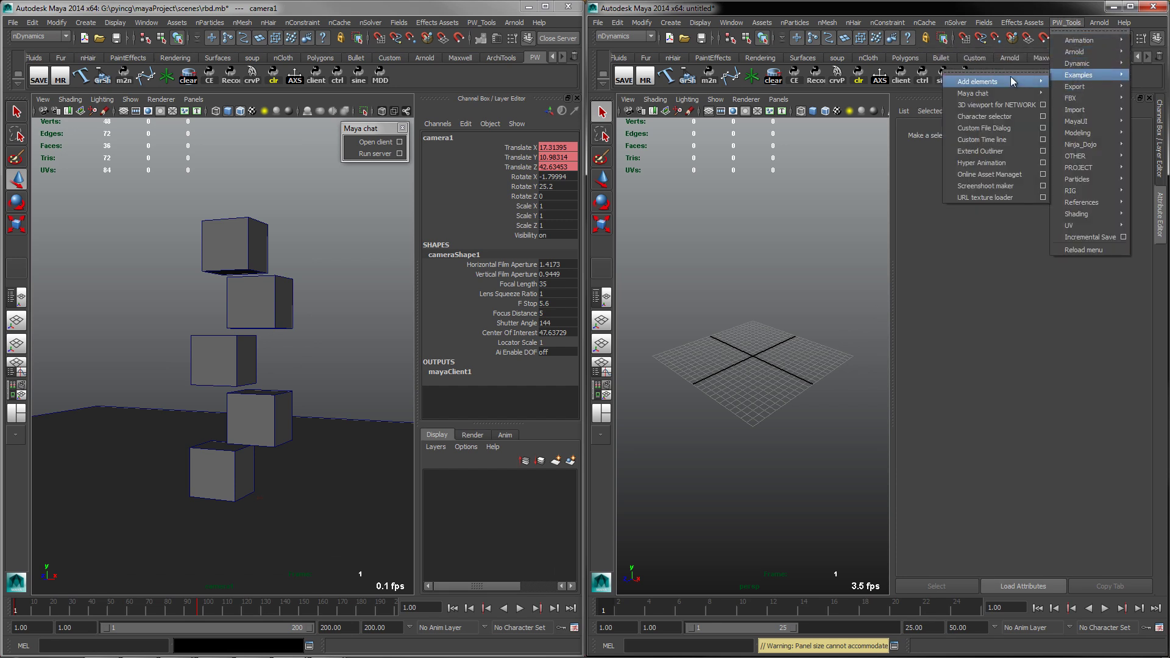
mouse_move(1012, 95)
click(1084, 91)
drag(1072, 79, 804, 127)
click(823, 141)
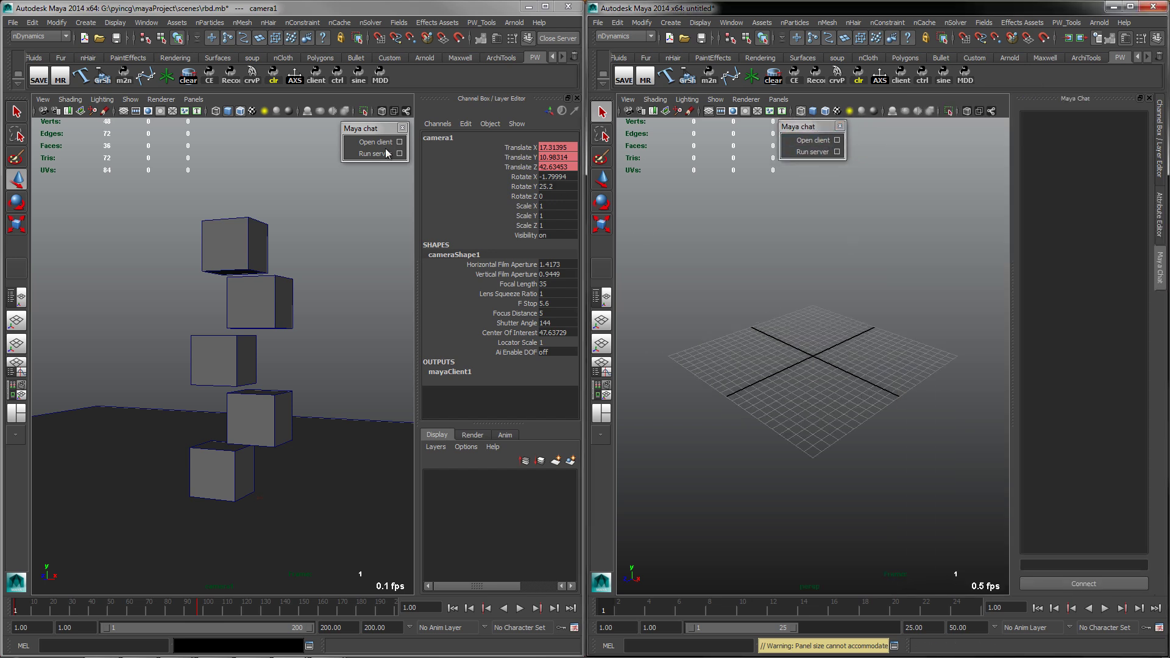
Step: Open the chat client in the first Maya session and connect with the username super
click(365, 145)
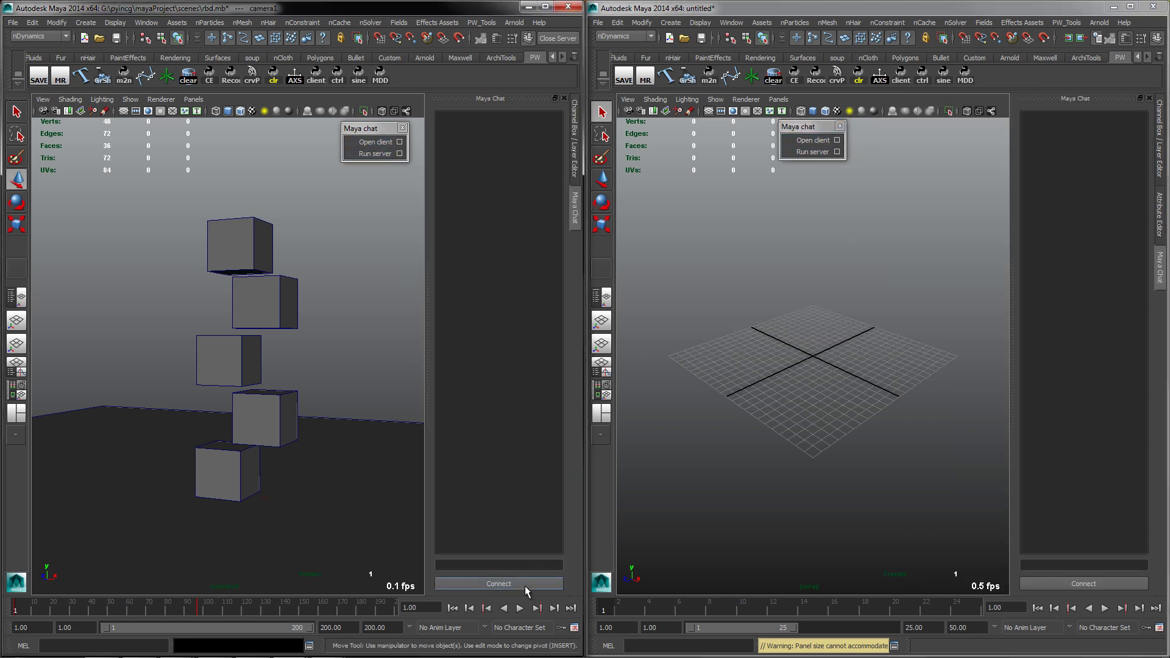
click(525, 565)
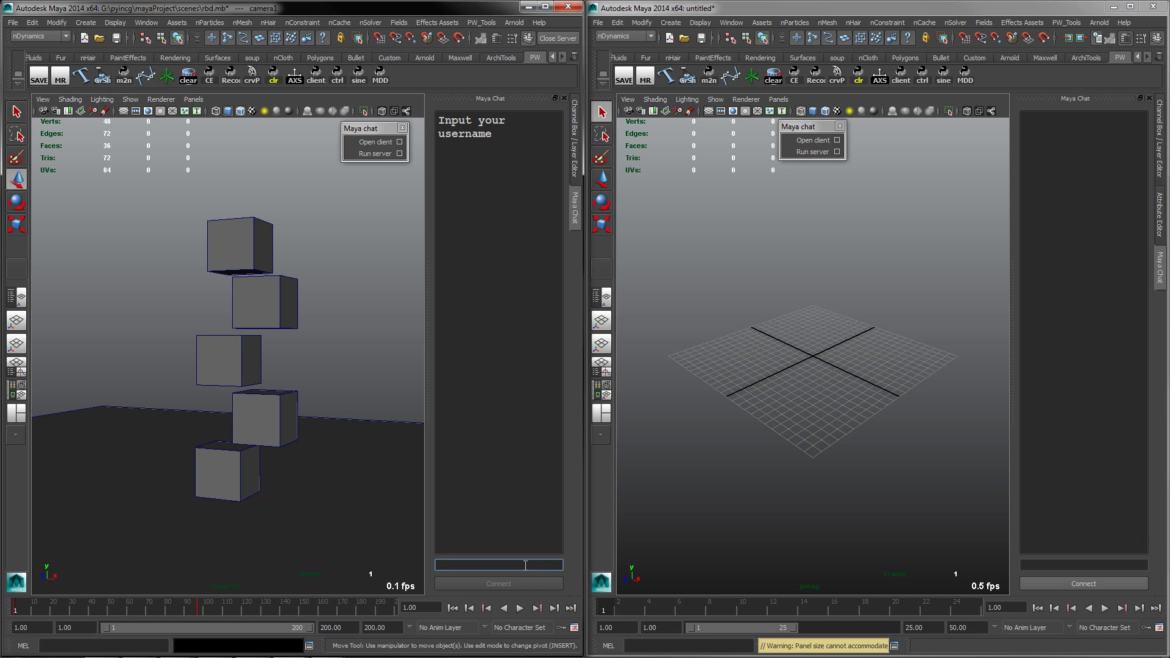
text(super)
key(Return)
Step: Connect the second Maya session's chat client with the username maya
click(1055, 580)
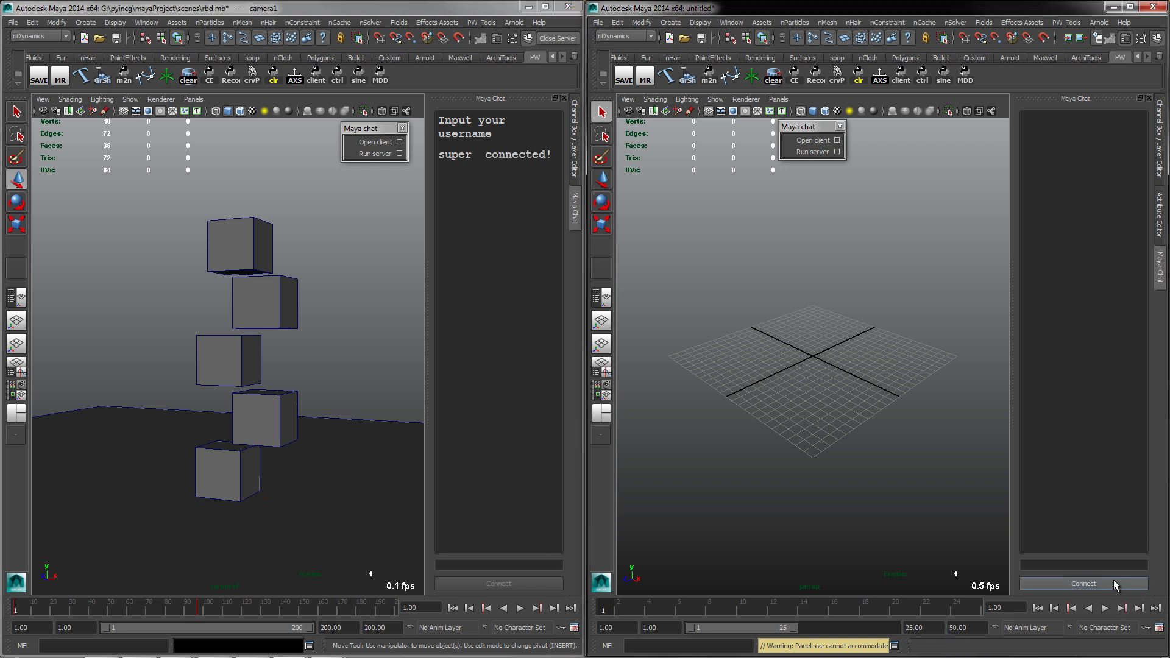
click(1075, 565)
text(maya)
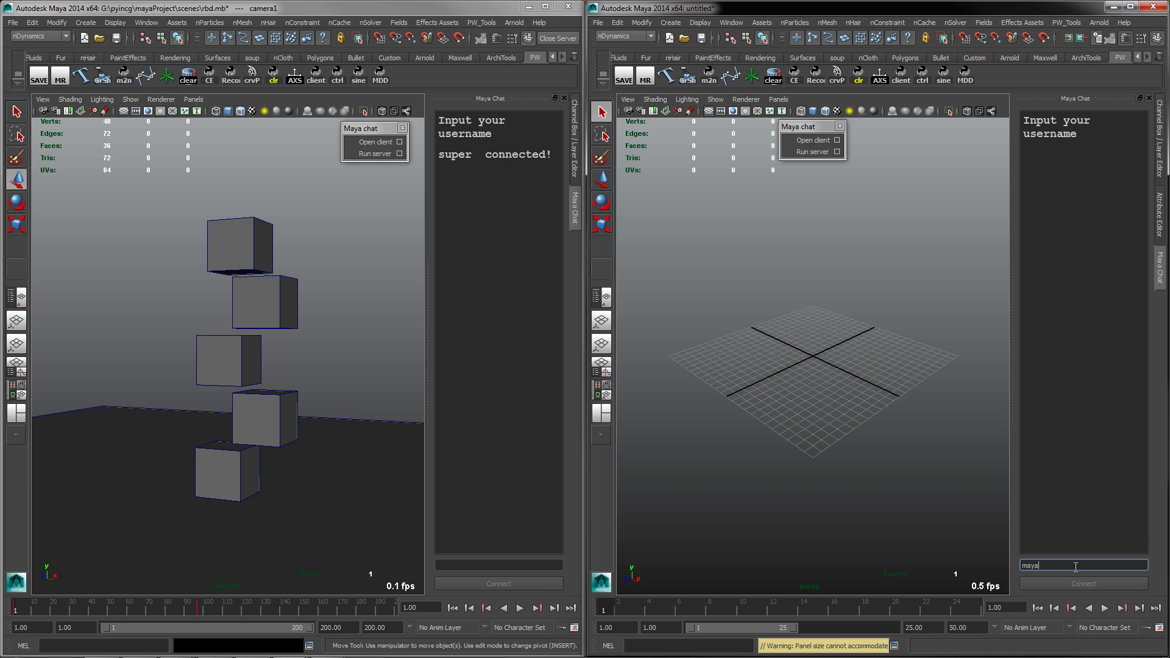
key(Return)
Step: Send "hi" from the second Maya session and reply "privet" from the first
text(hi)
key(Return)
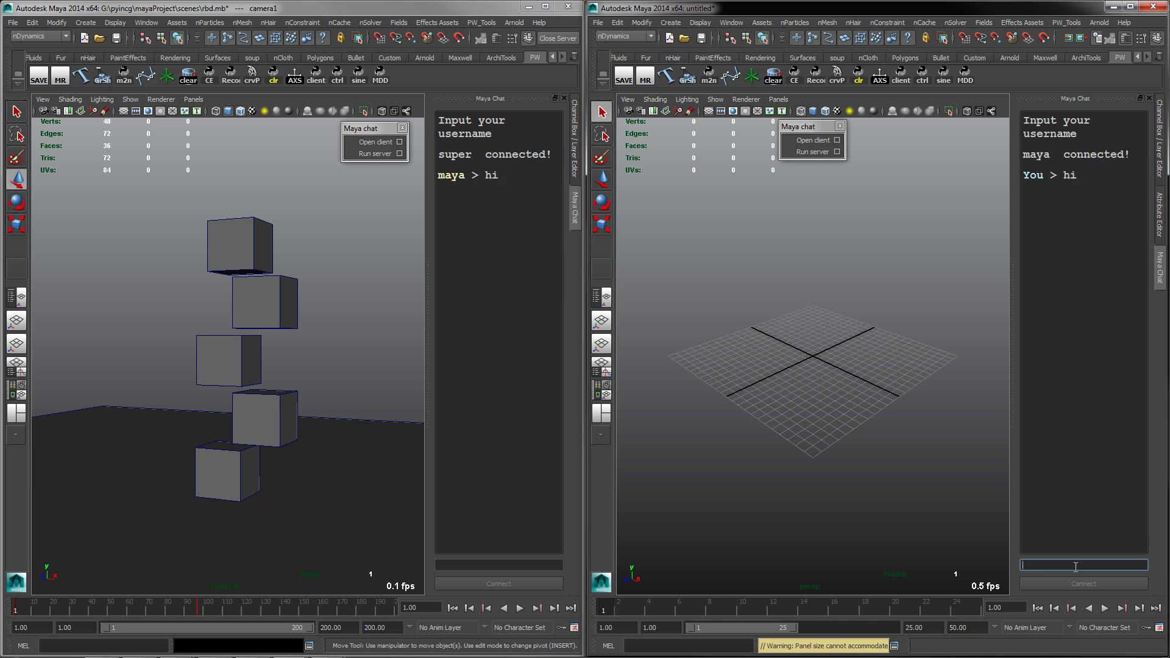
click(535, 563)
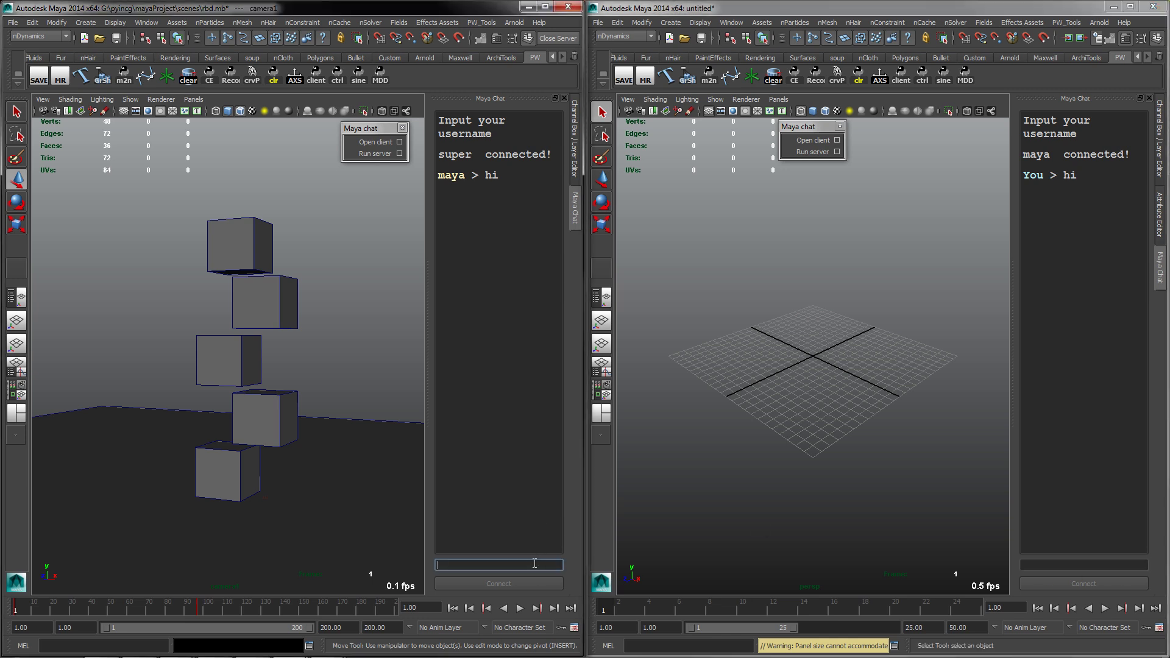
text(priver)
key(Return)
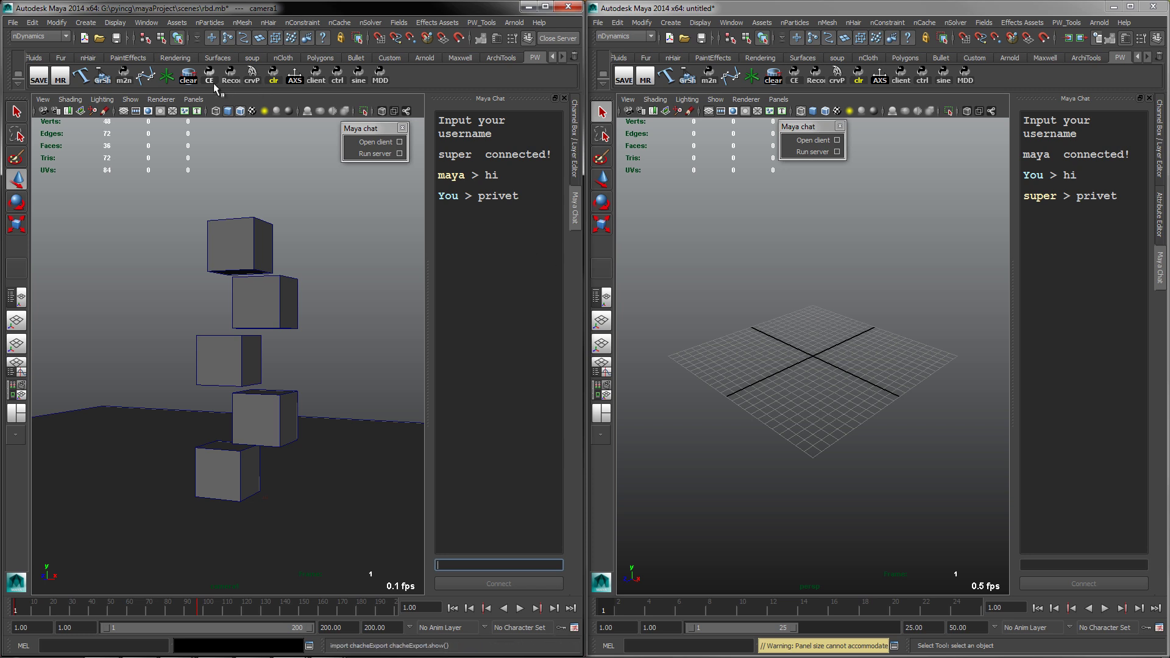
Step: Replace the viewport with the Hypershade in both Maya sessions
click(194, 100)
mouse_move(215, 124)
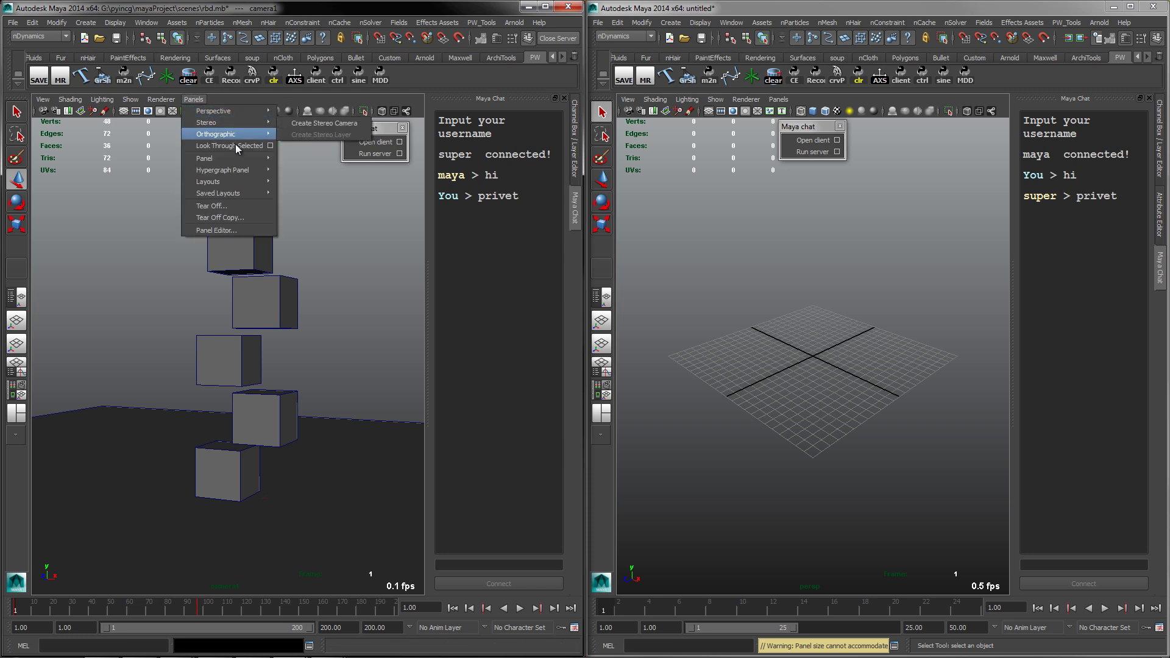
mouse_move(240, 160)
click(324, 217)
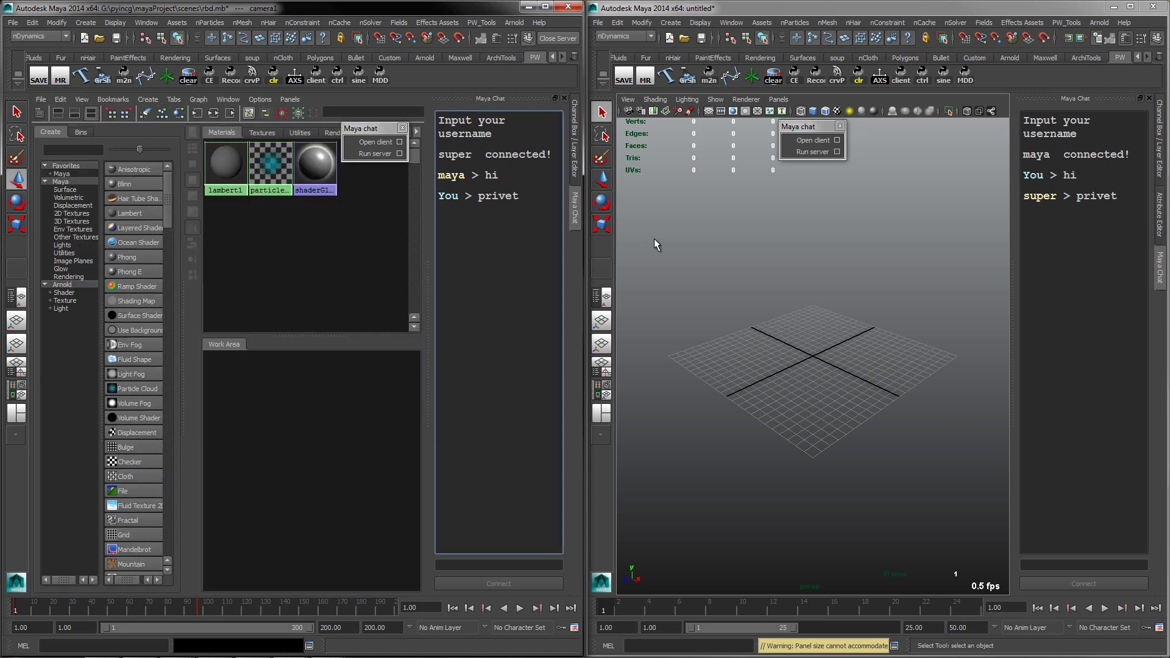
click(778, 100)
mouse_move(844, 159)
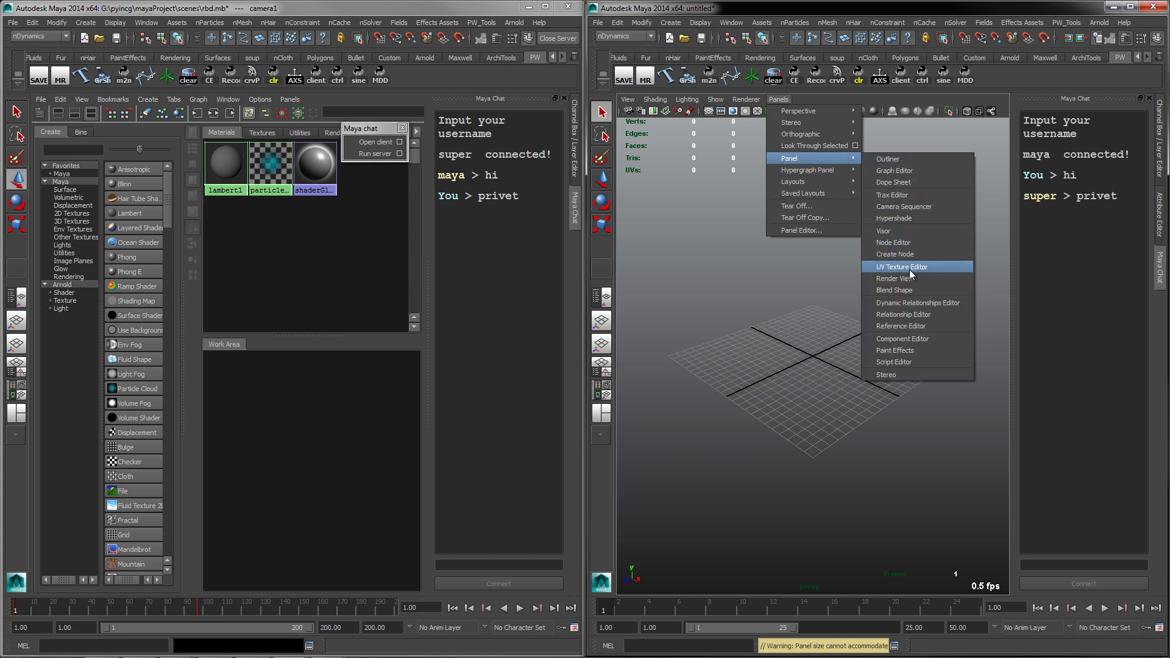
click(894, 218)
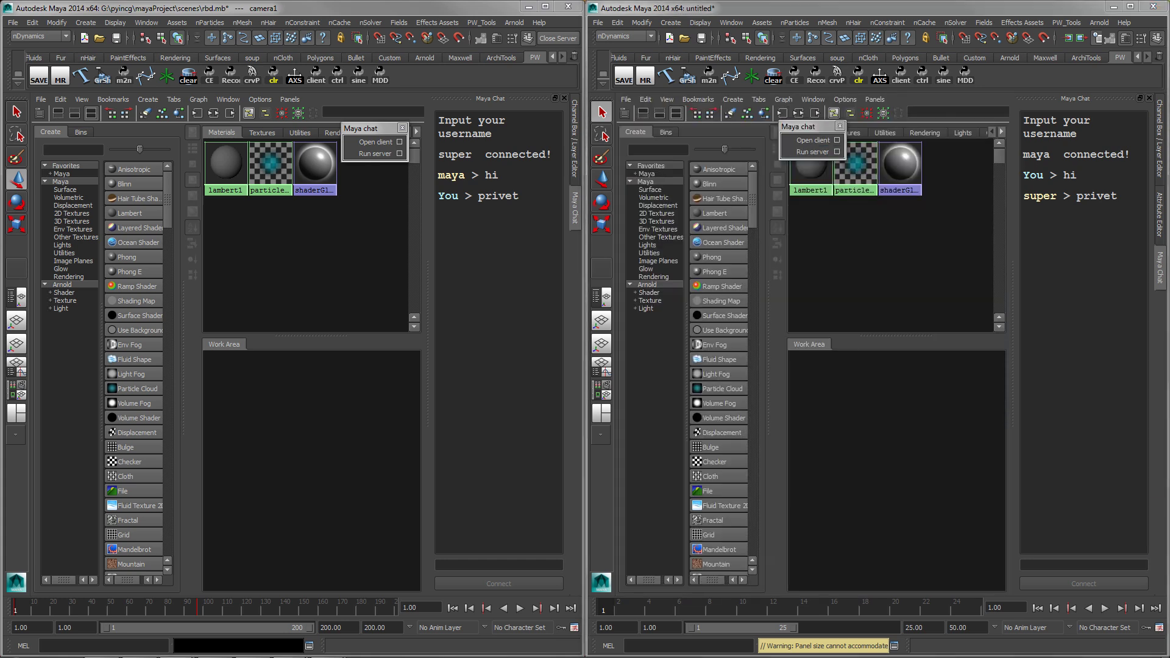
Step: Import 6161615.jpg from the pyincg images folder into the first Maya session's Hypershade work area
drag(1169, 286, 639, 231)
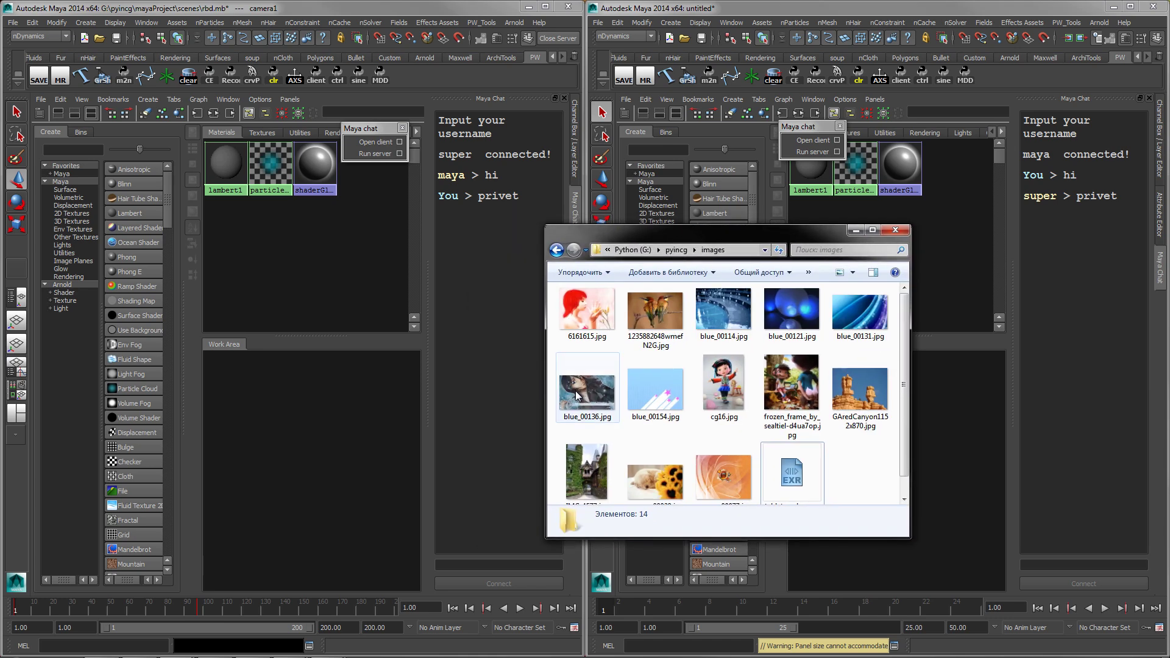
drag(590, 321, 298, 411)
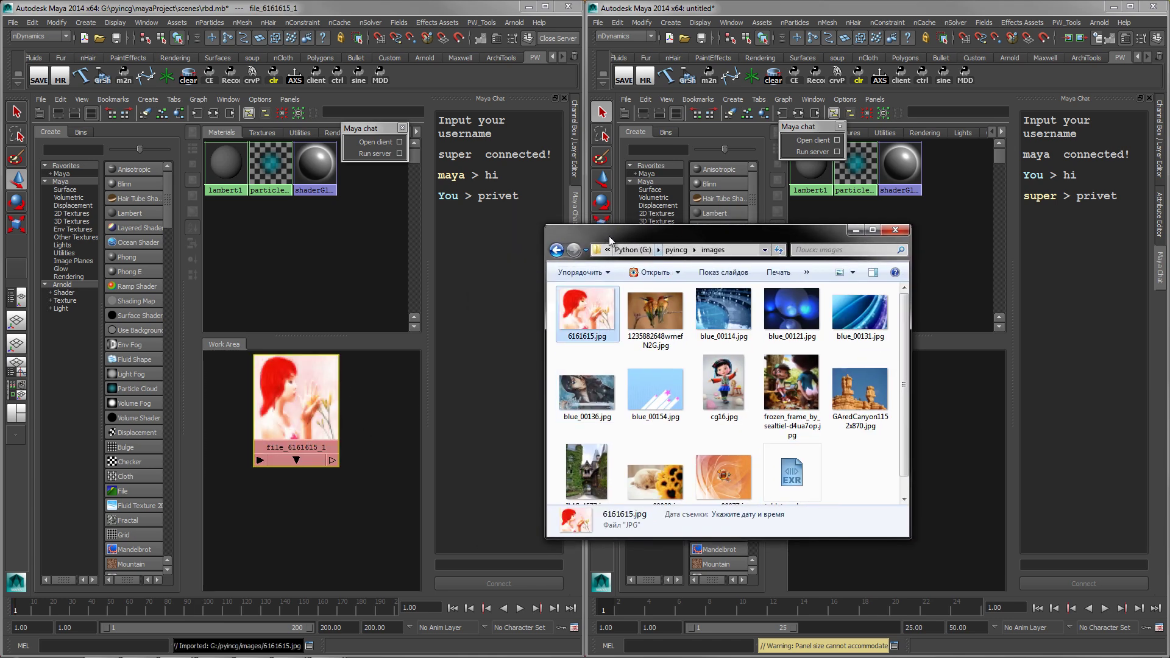
Step: Send the chat message "send me image" from the second Maya session and answer "ok" from the first
click(1046, 561)
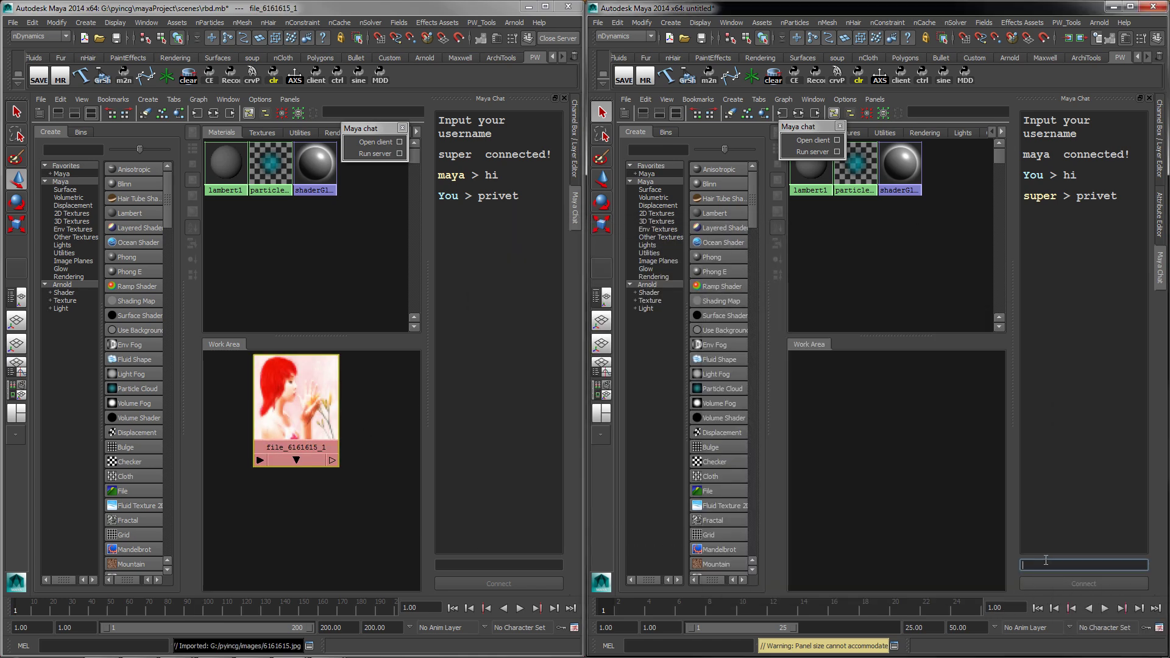
text(send me image)
key(Return)
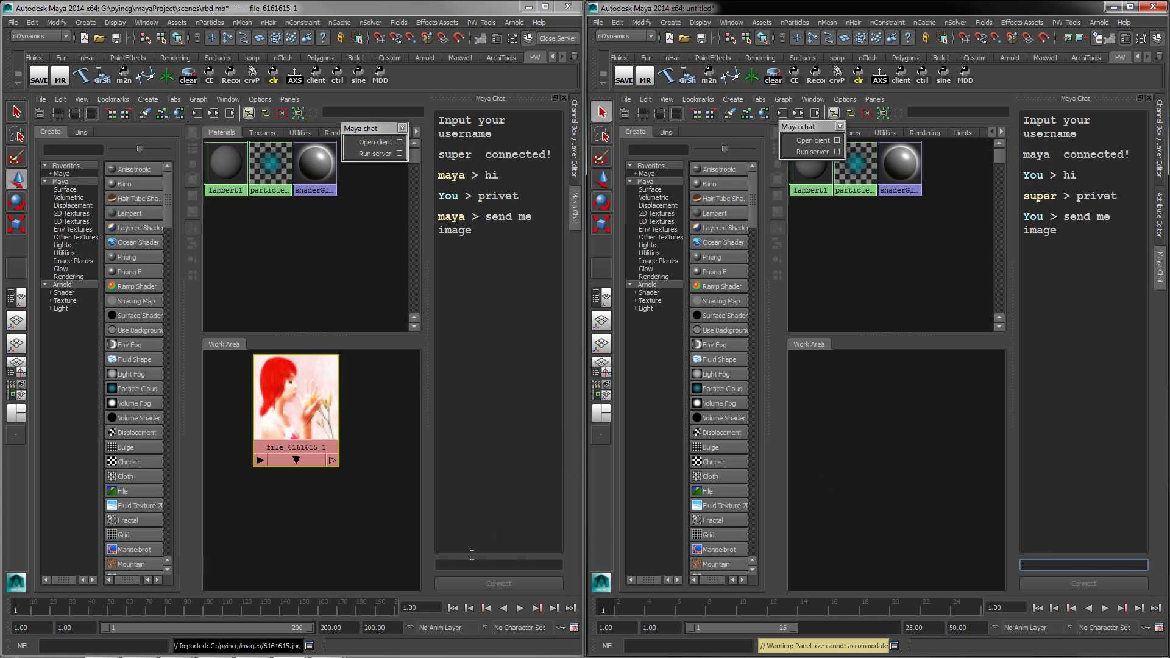
click(457, 565)
text(ok)
key(Return)
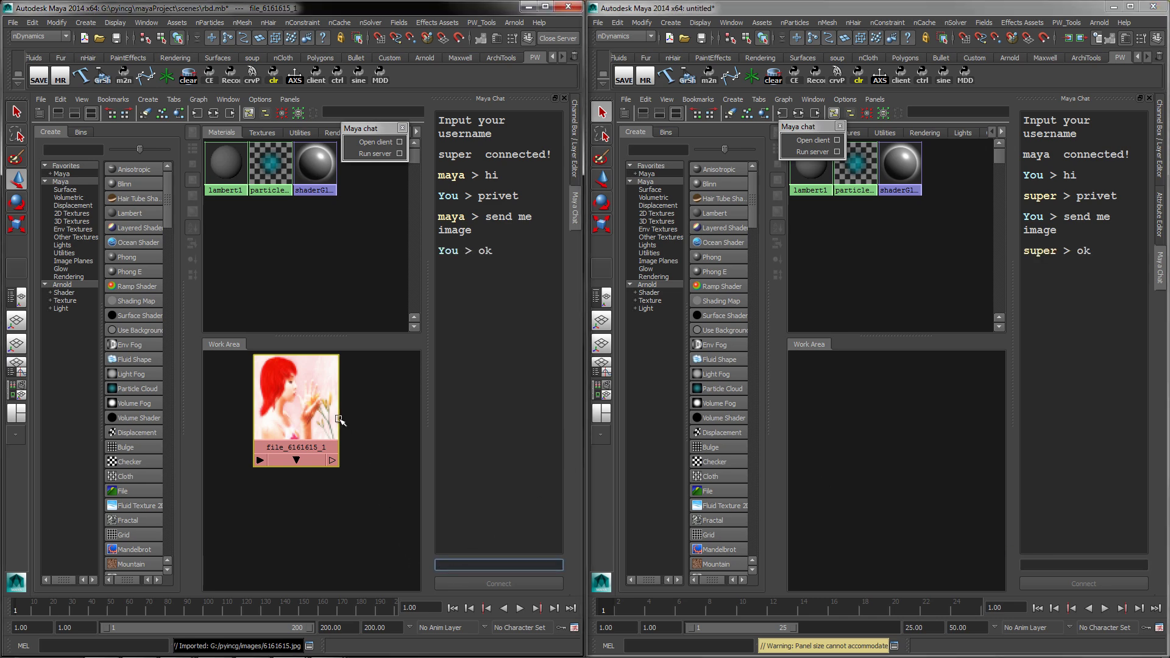
Step: Send the 6161615 file texture through the first session's chat and load the received image into the second session's Hypershade
drag(486, 362, 502, 345)
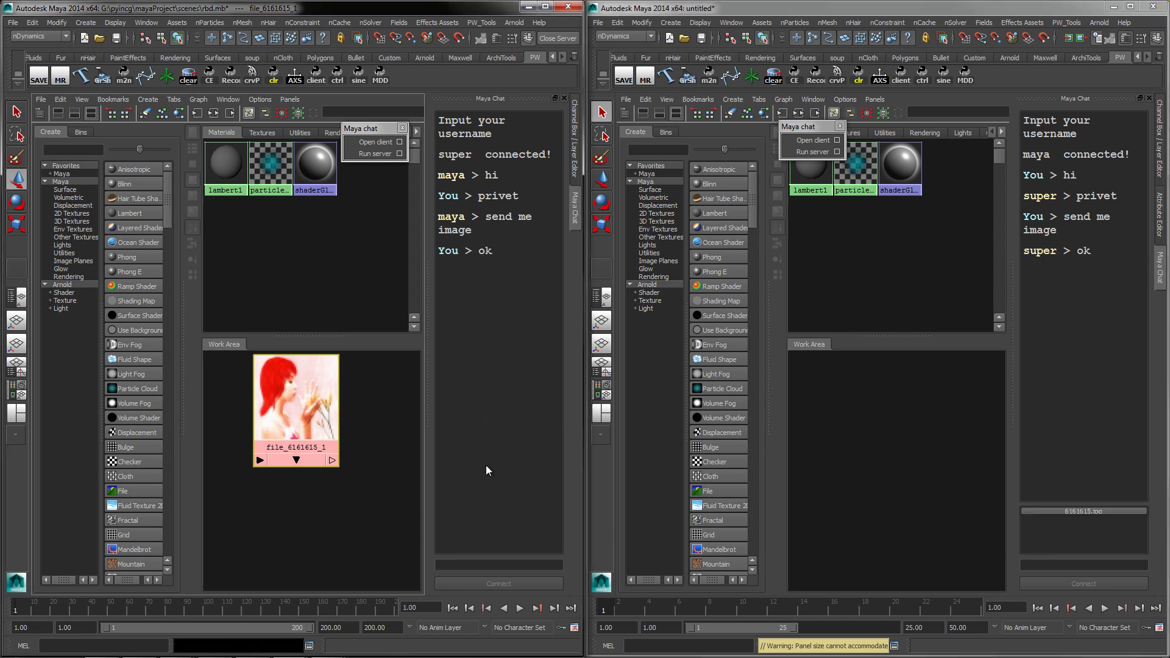
double_click(1078, 512)
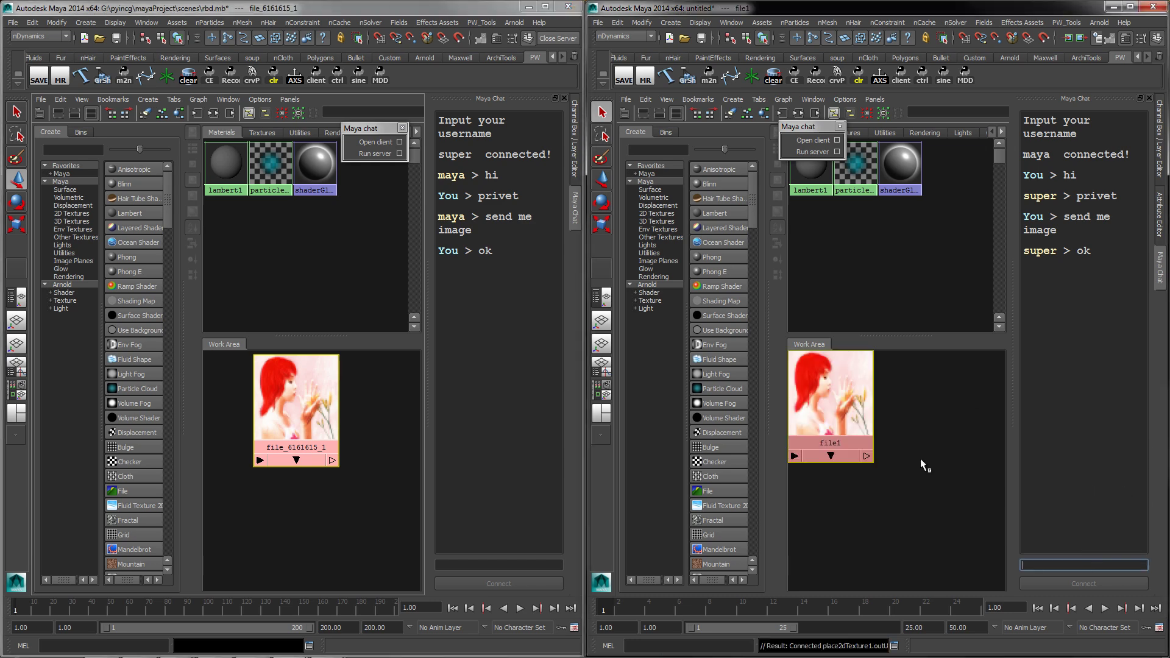
click(916, 528)
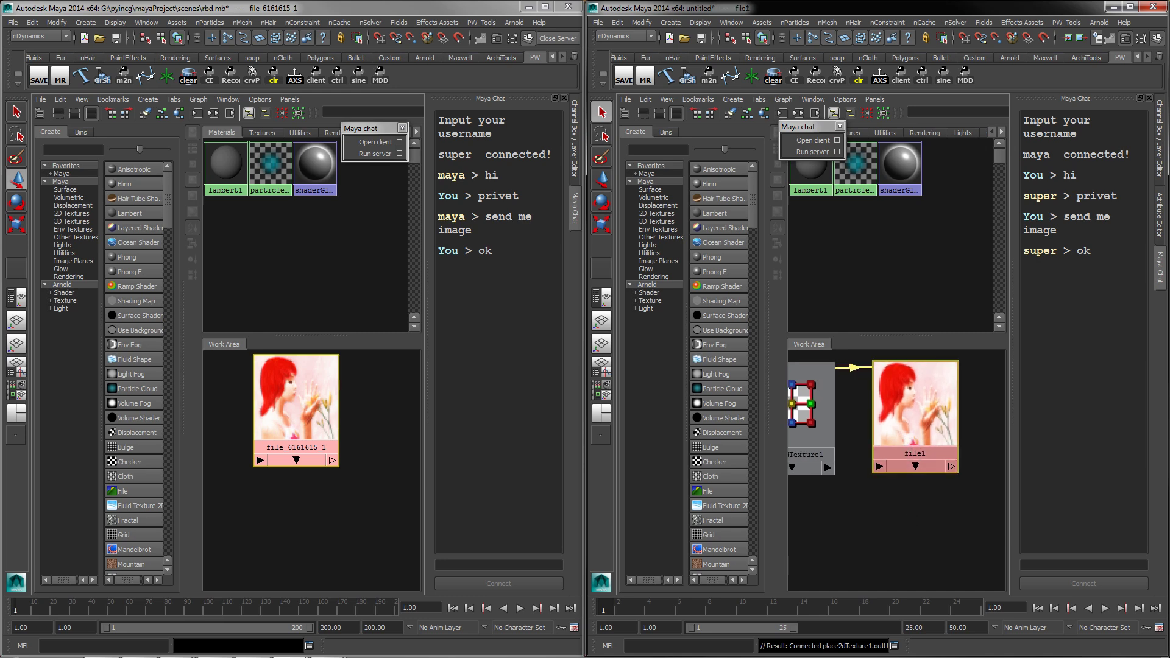
Step: Import blue_00154.jpg into the second Maya session, send it through the chat and load it in the first session
drag(1169, 530, 914, 530)
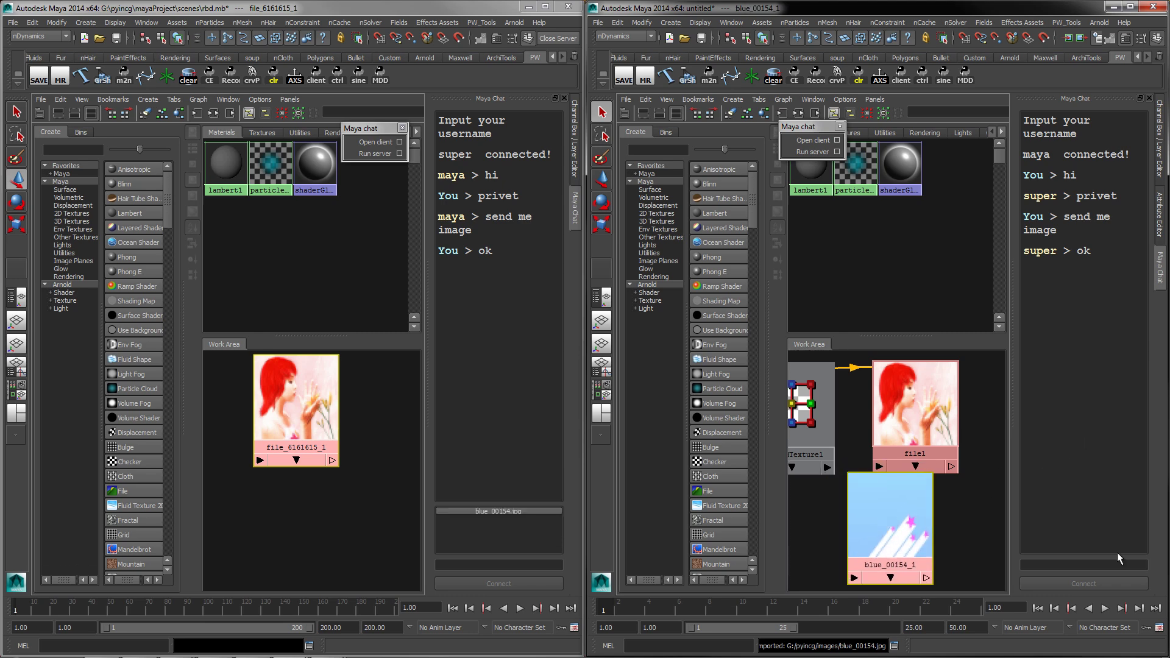
click(463, 512)
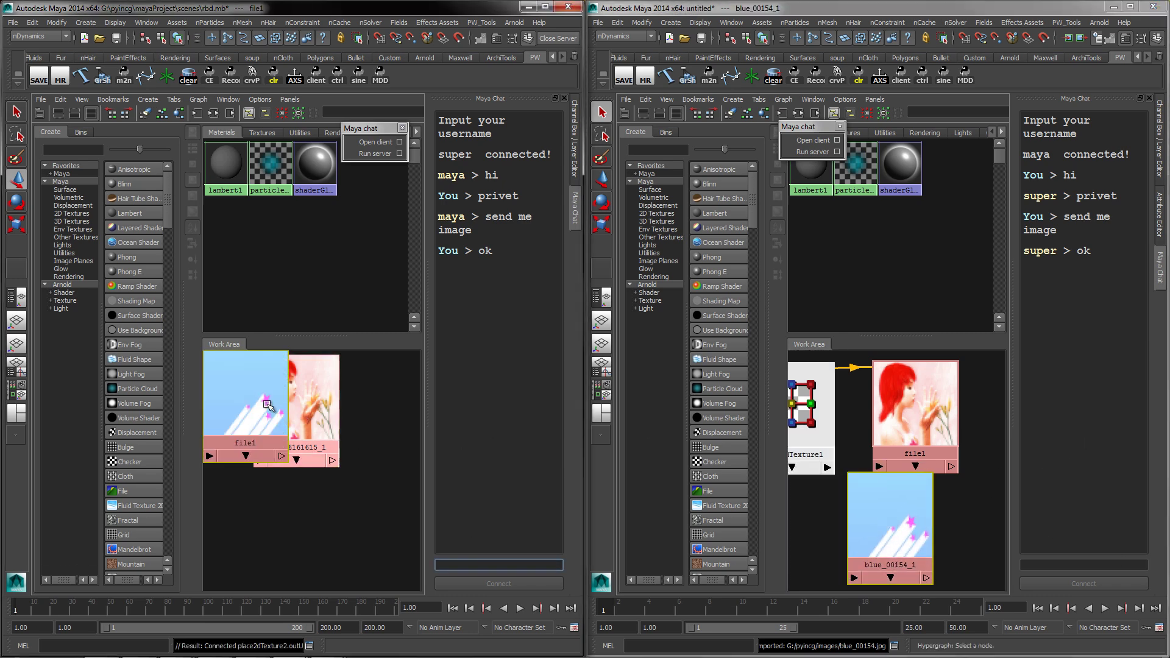
Step: Arrange the first session's Hypershade nodes so the received blue image sits below the 6161615 texture, and deselect everything
drag(272, 408, 351, 501)
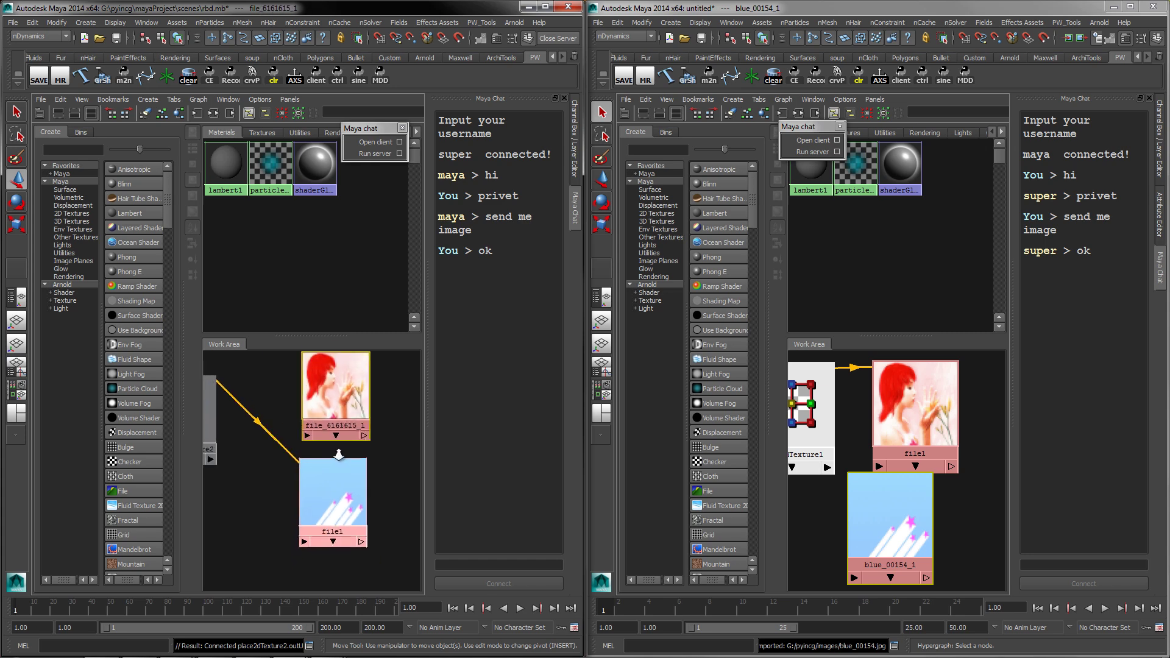
drag(237, 436, 250, 511)
alt+middle_drag(420, 478, 373, 474)
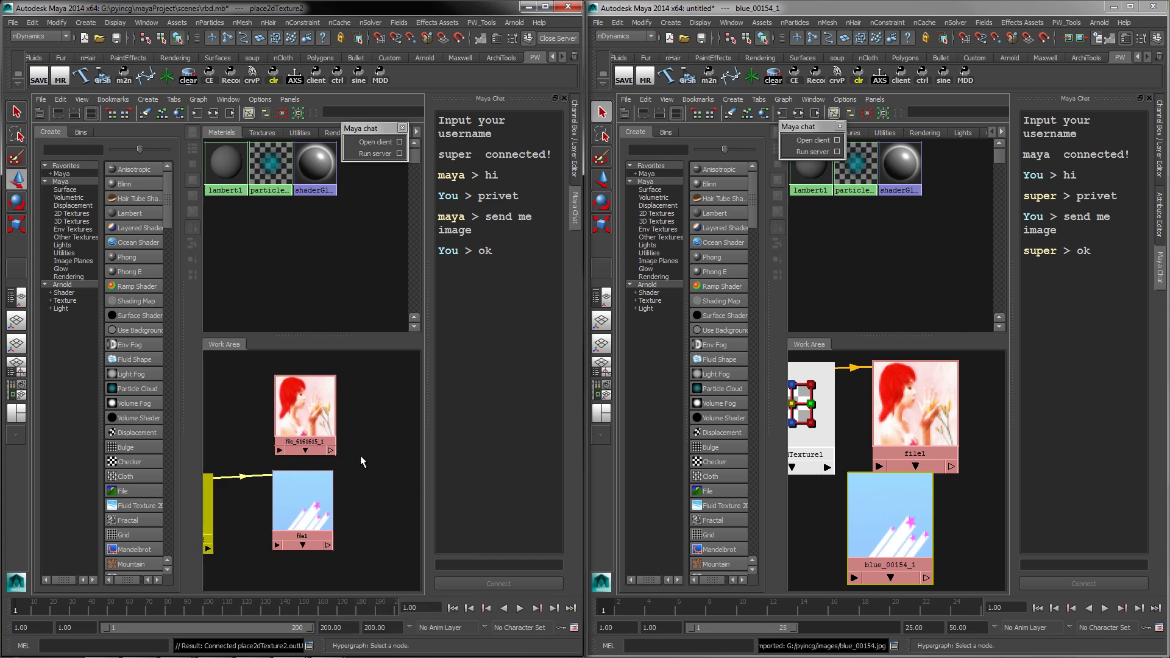
drag(316, 481, 313, 485)
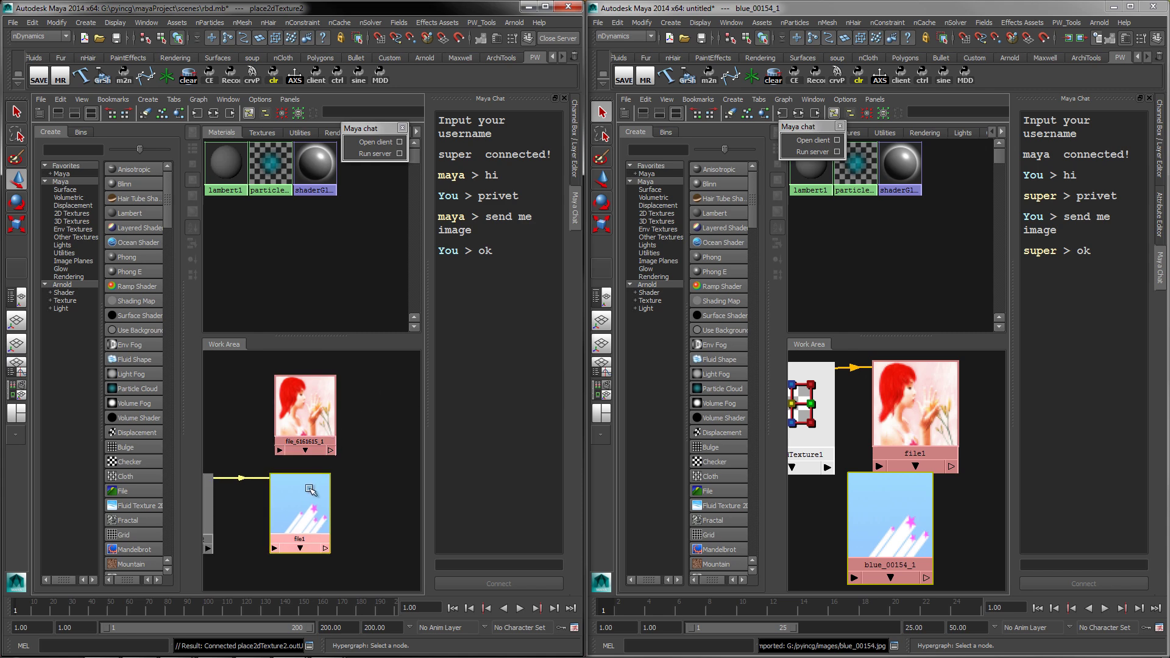
scroll(341, 484, up, 1)
click(342, 484)
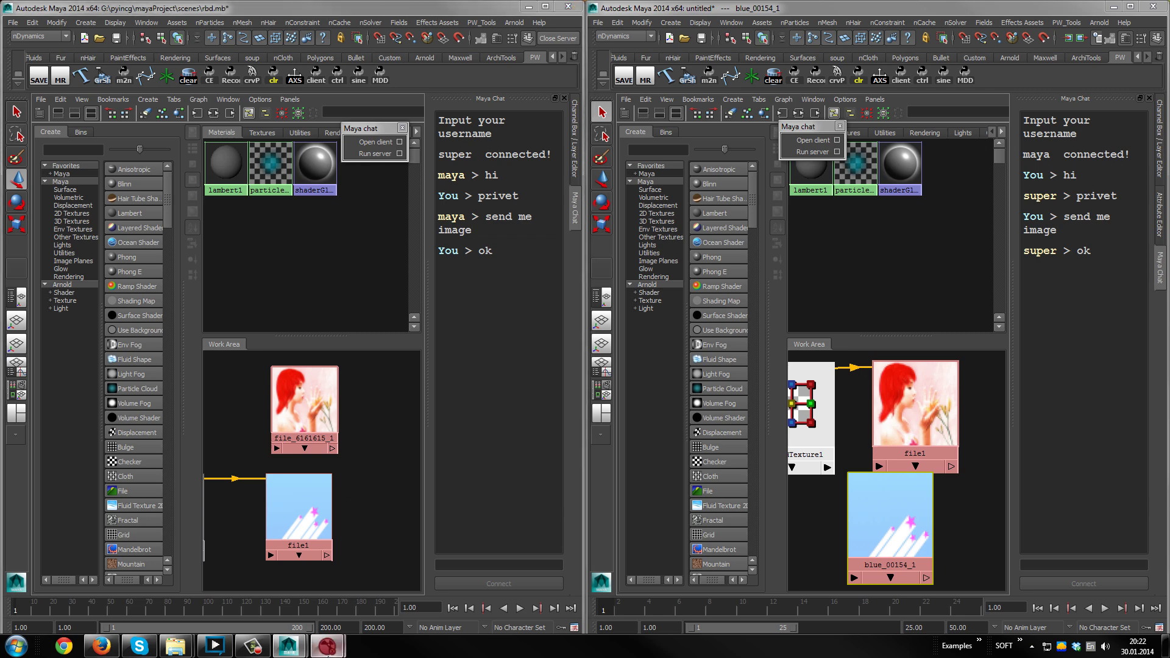
Step: Move the second Maya window down, restore the NukeX window and fit it into the area above that session
drag(883, 14, 893, 249)
mouse_move(335, 651)
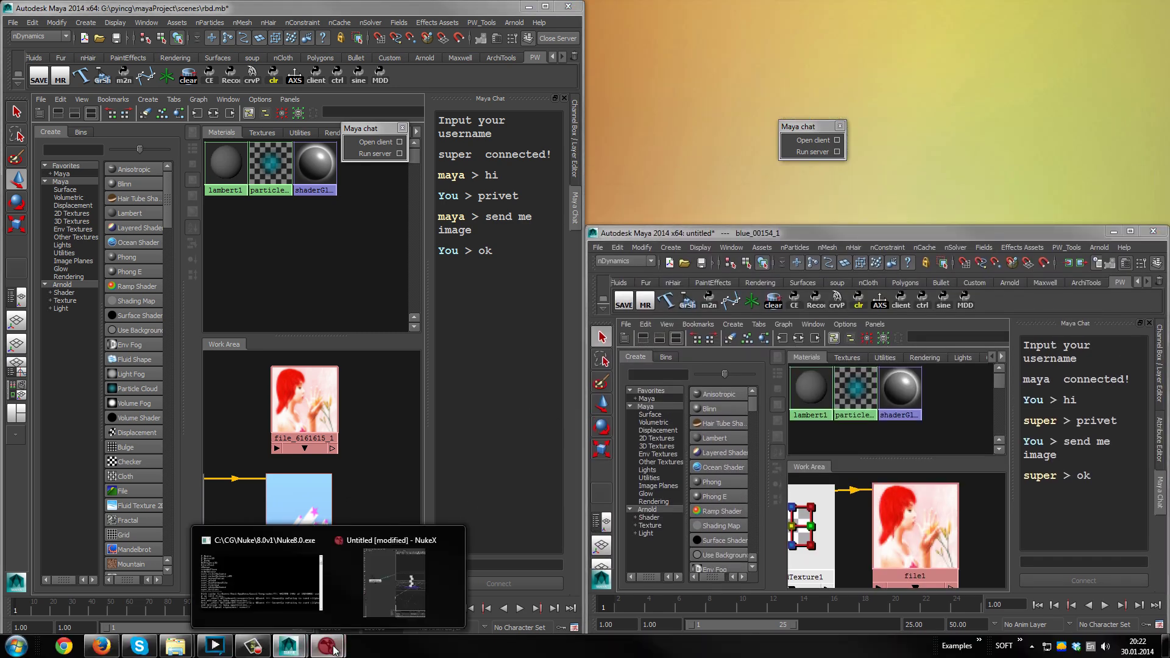
click(371, 594)
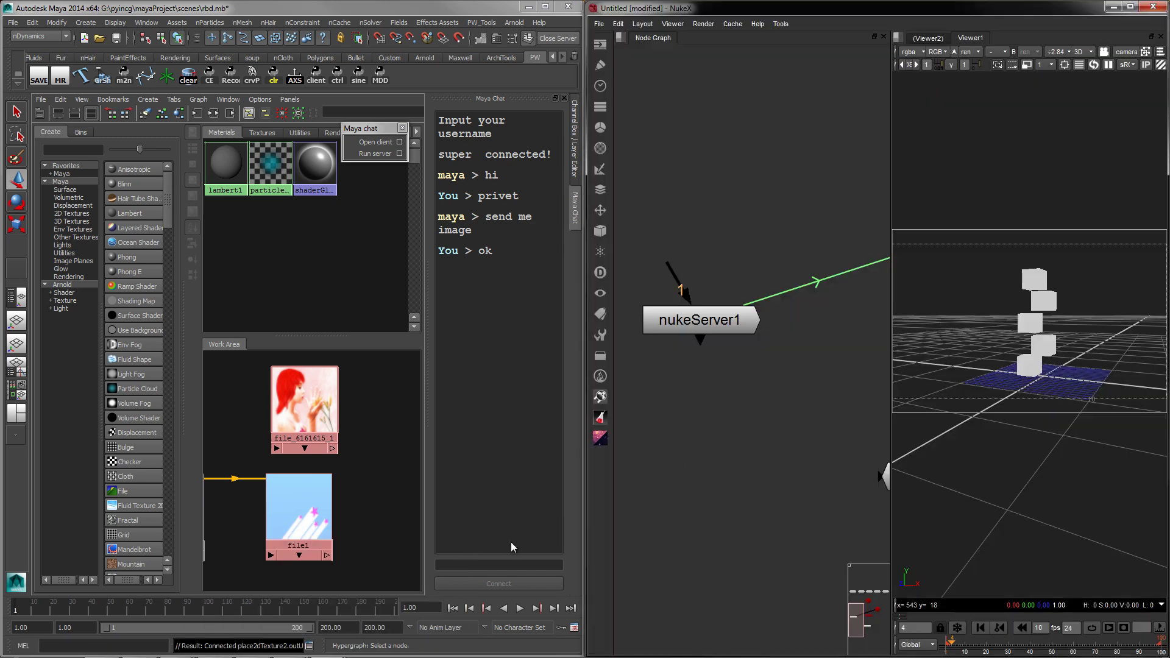
mouse_move(851, 5)
mouse_down()
mouse_move(848, 244)
mouse_move(855, 9)
mouse_up()
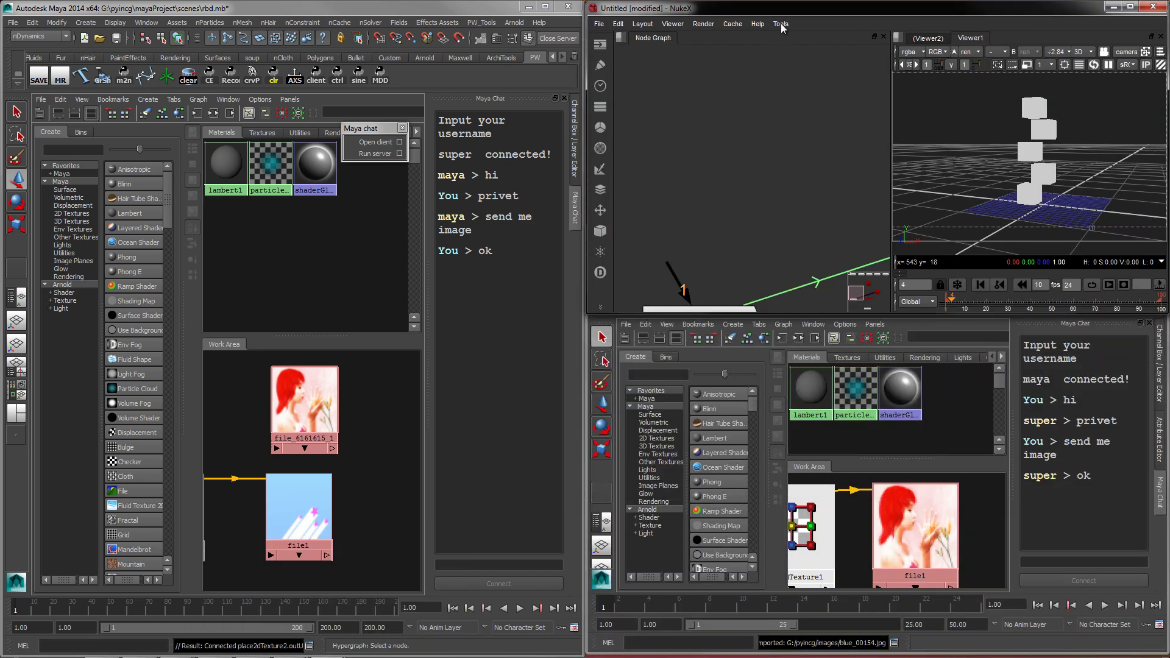
Step: Launch the Nuke Chat example in NukeX and add Nuke Chat as a pane beside the viewers
click(780, 24)
mouse_move(847, 116)
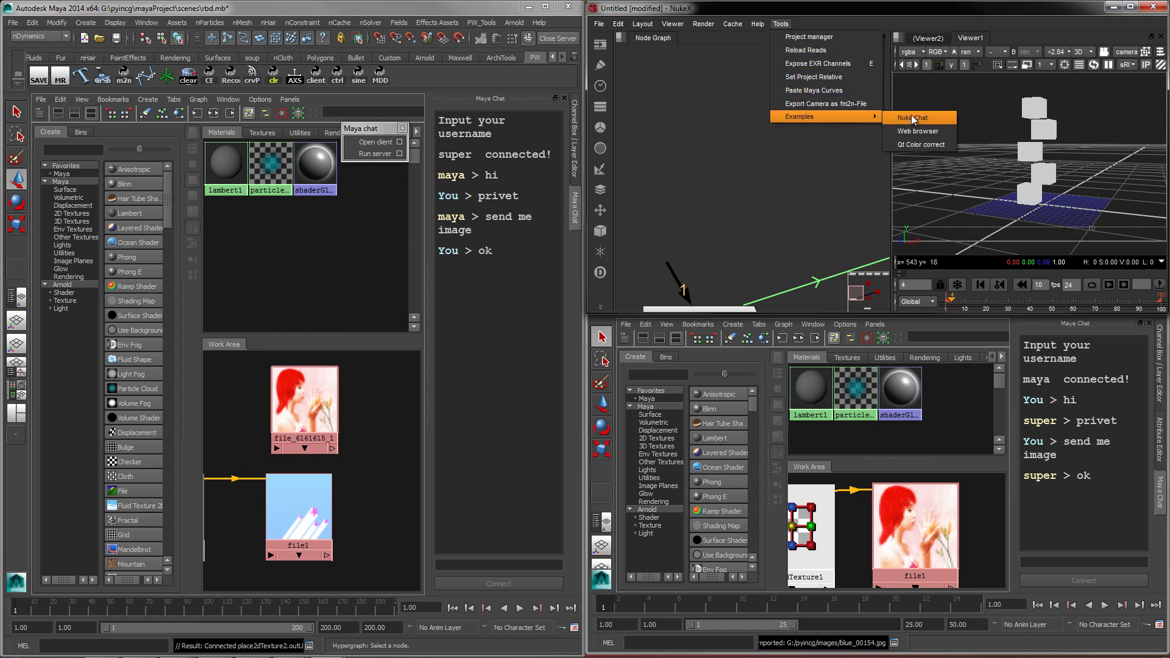
click(911, 116)
click(931, 39)
right_click(924, 37)
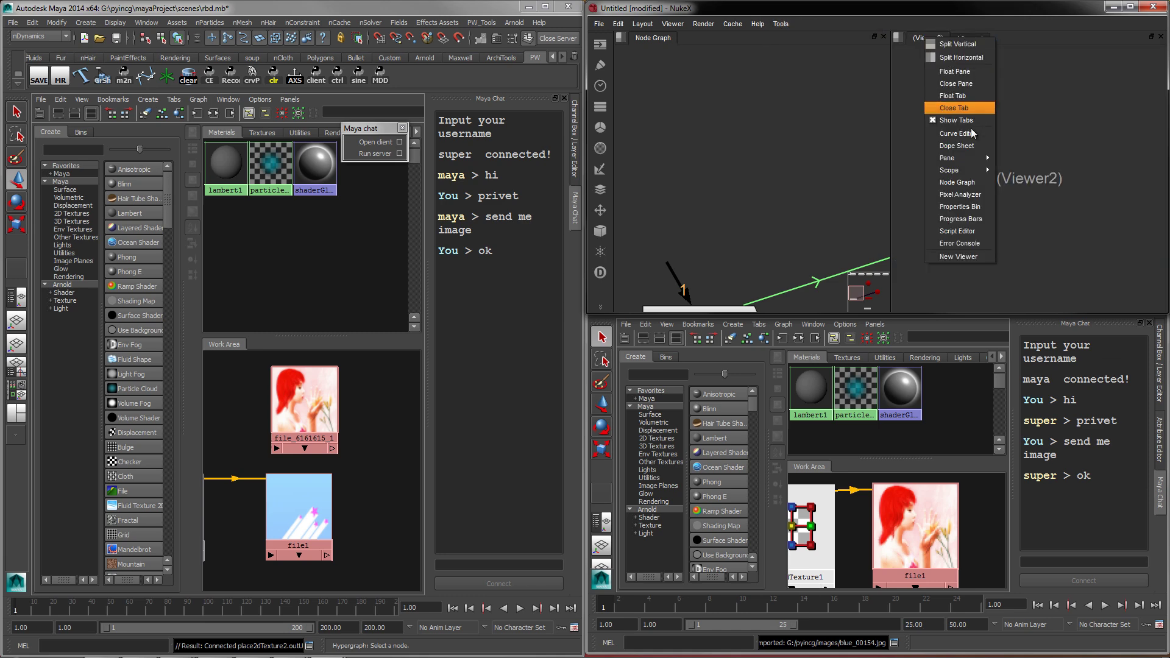
mouse_move(963, 158)
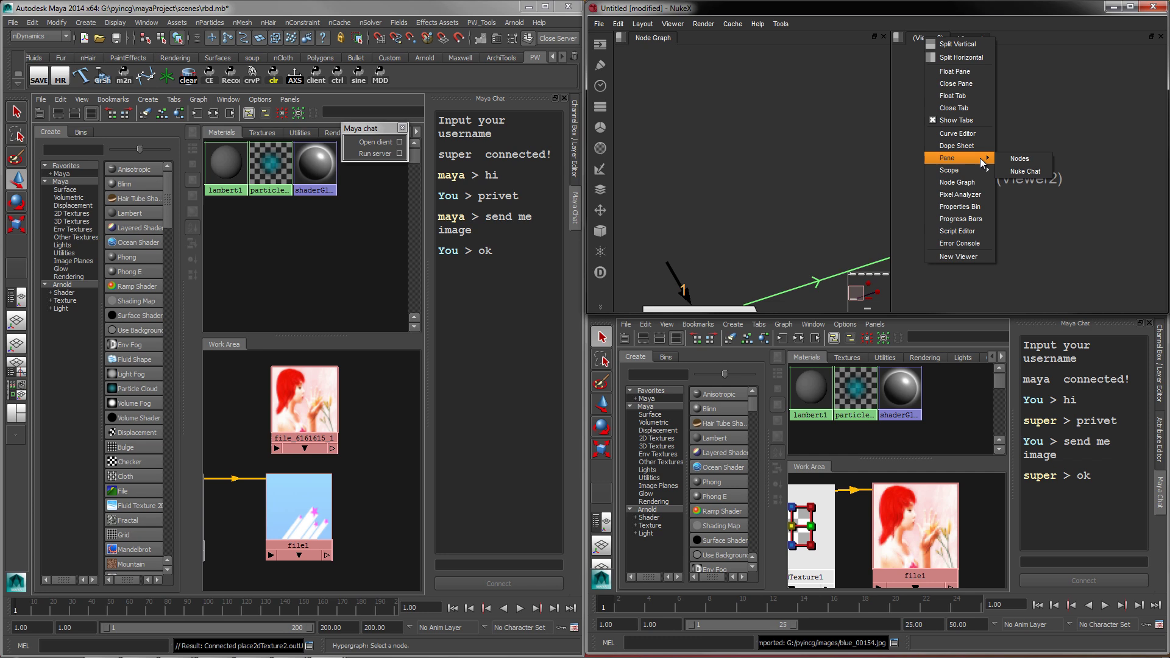
click(1024, 174)
Step: Connect the Nuke chat client with the username nuke
click(1025, 286)
click(1024, 268)
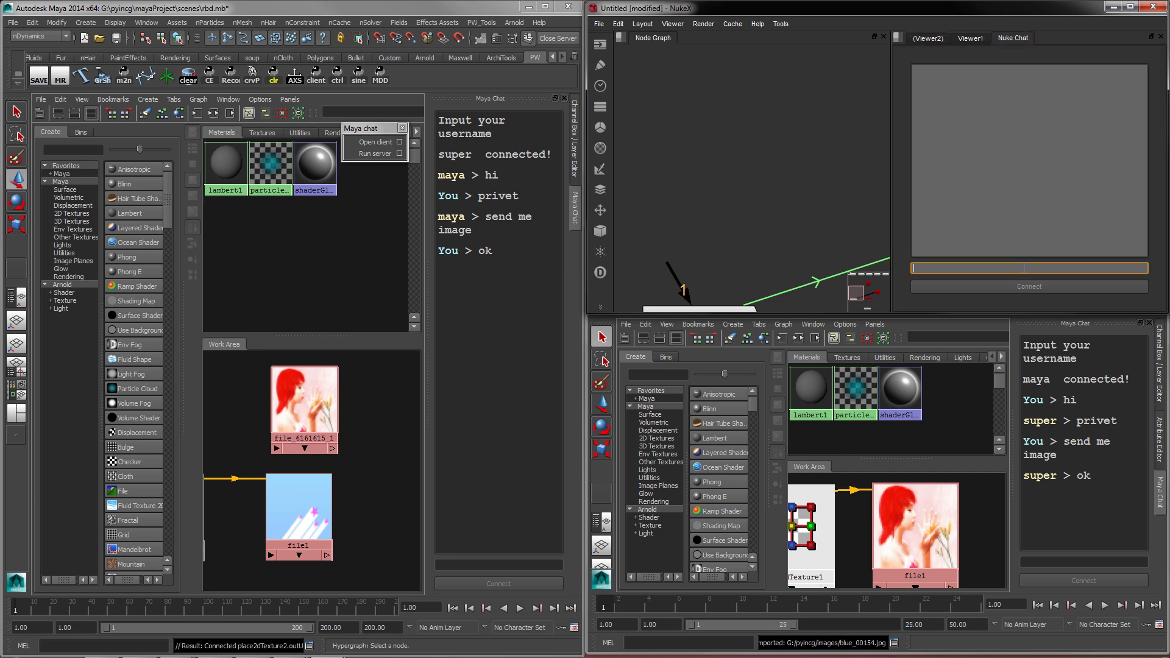
text(nuke)
key(Return)
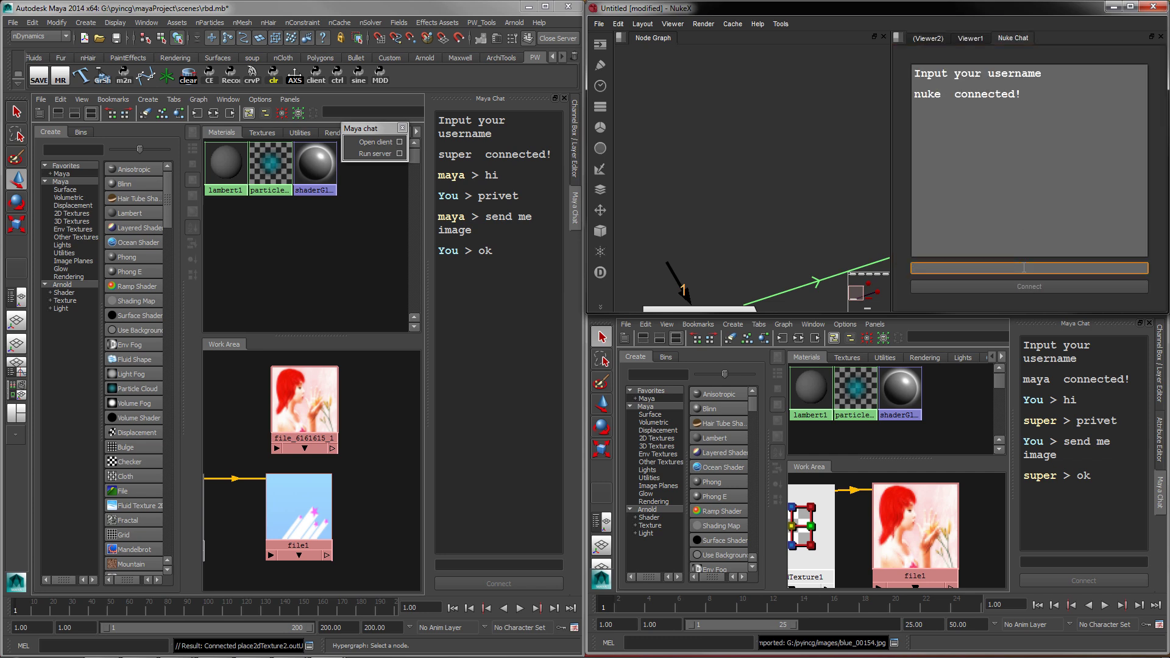
Step: Send "hi all" from the Nuke chat and share the 6161615 texture through the first Maya session's chat
text(hi all)
key(Return)
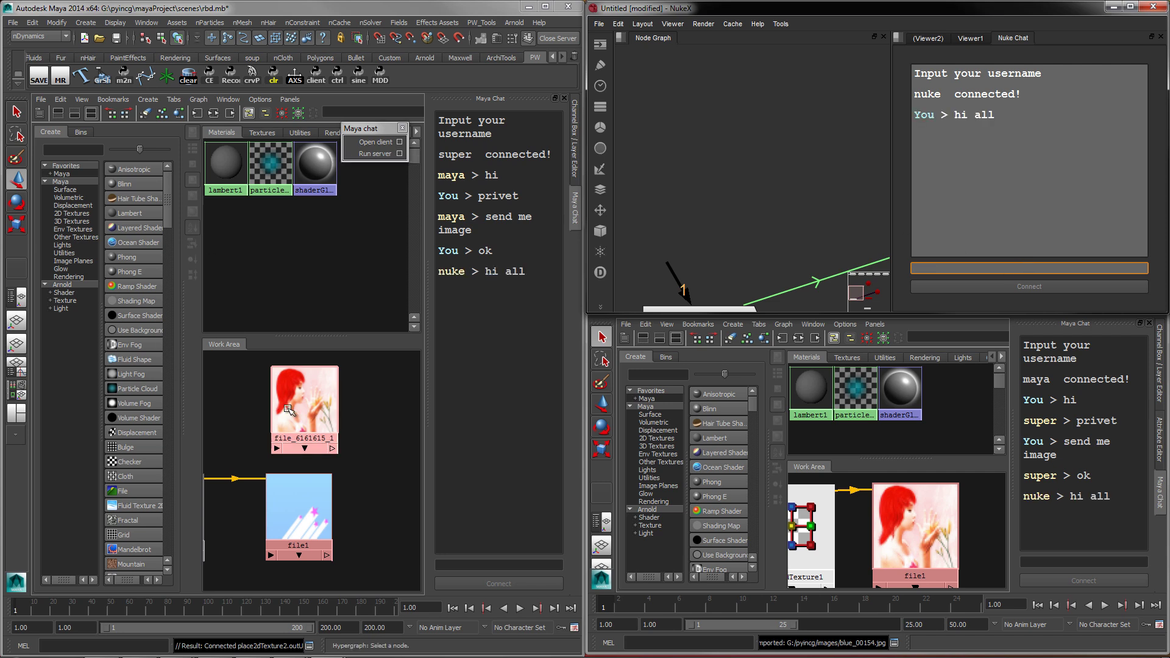
click(455, 401)
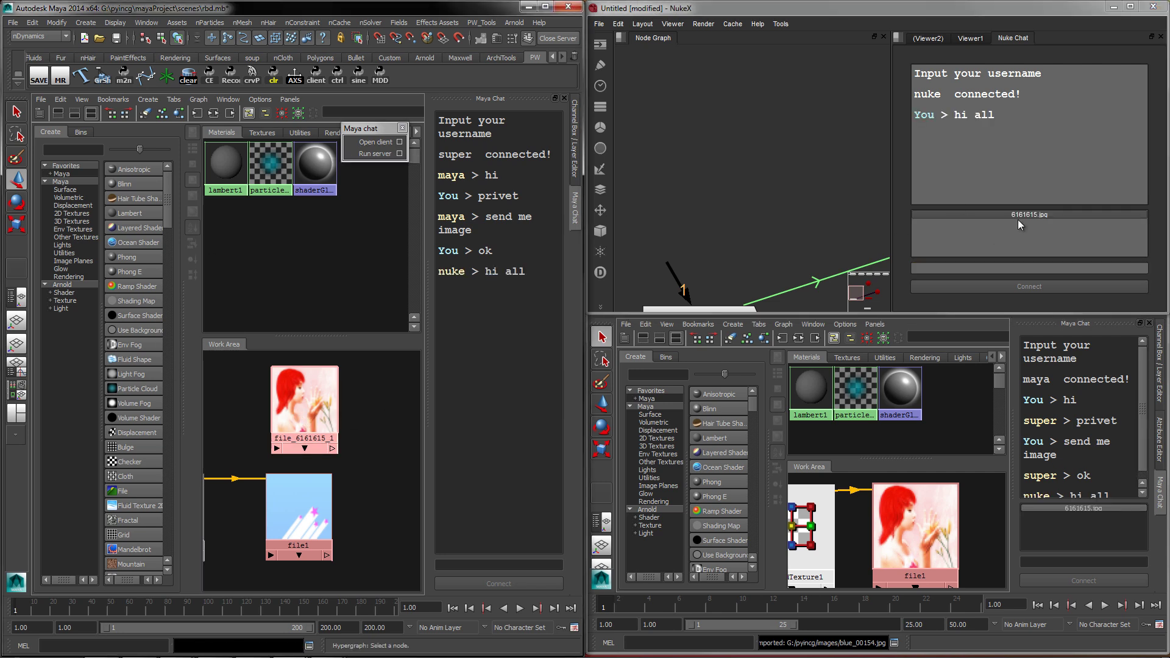
Step: Load the shared 6161615.jpg from the chat into the Nuke node graph and add cg16.jpg as another Read node
drag(1025, 214, 776, 91)
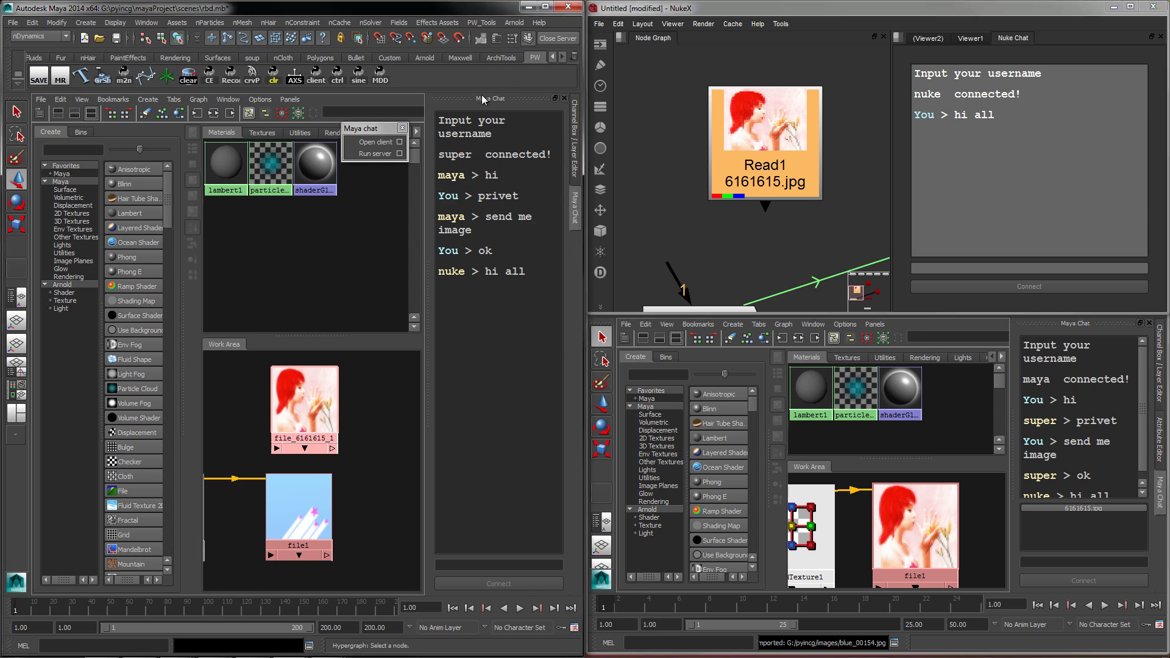
click(1015, 38)
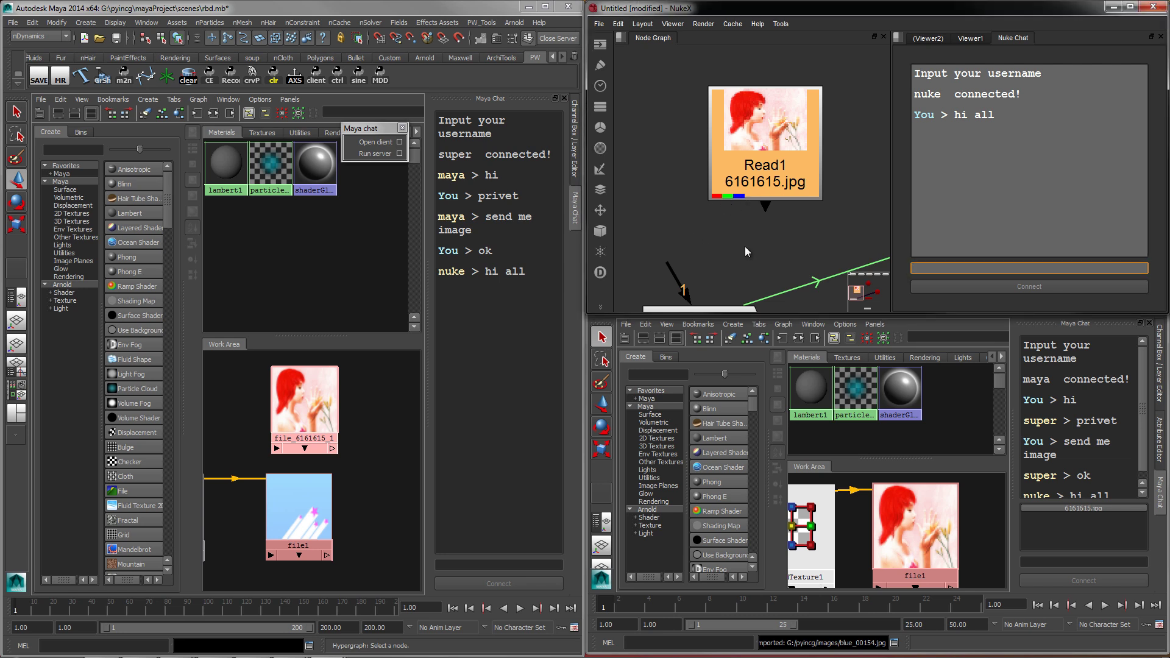
drag(753, 257, 693, 233)
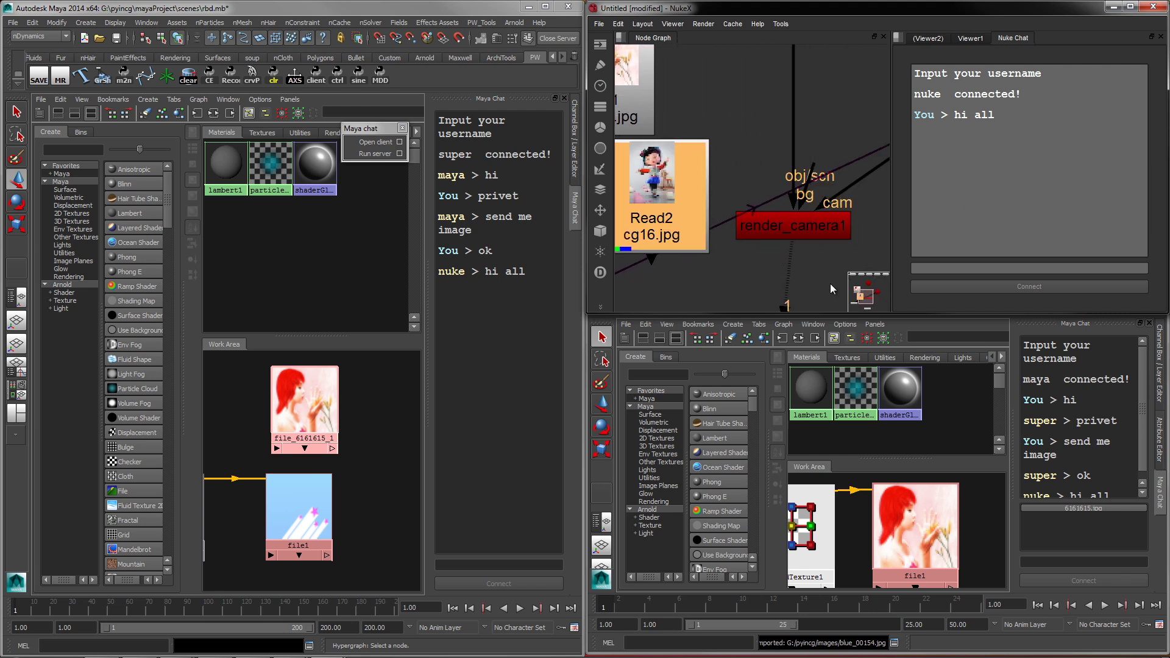
Step: Share the Read2 image cg16.jpg through the Nuke chat and import it from the chat in both Maya sessions
right_click(992, 185)
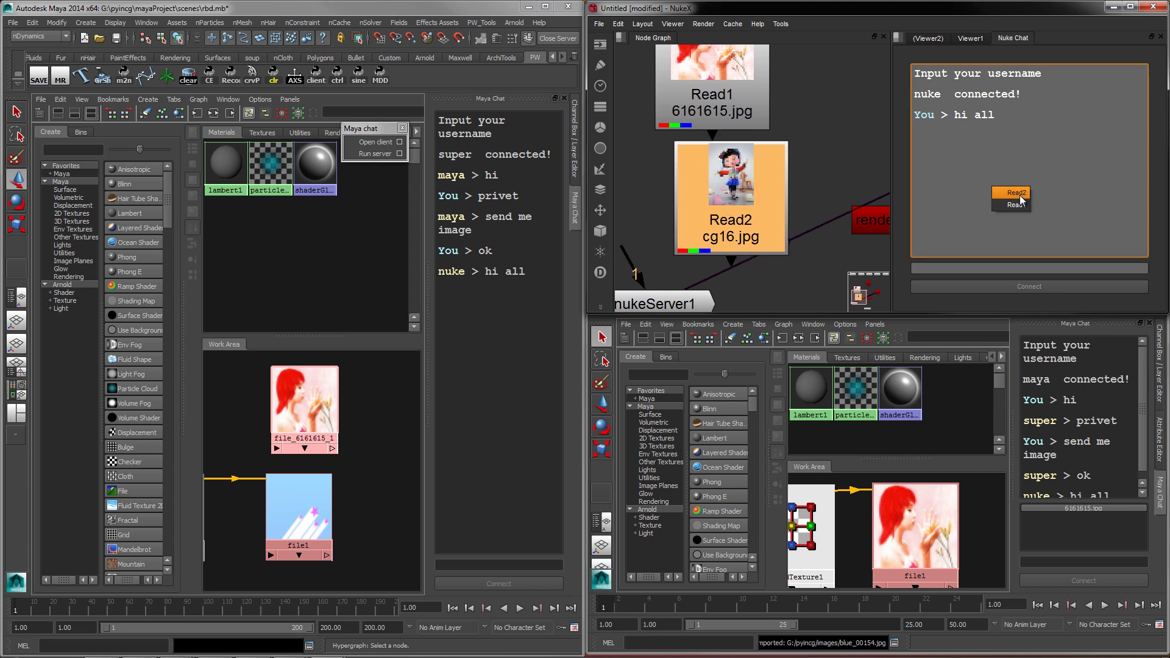
click(1020, 193)
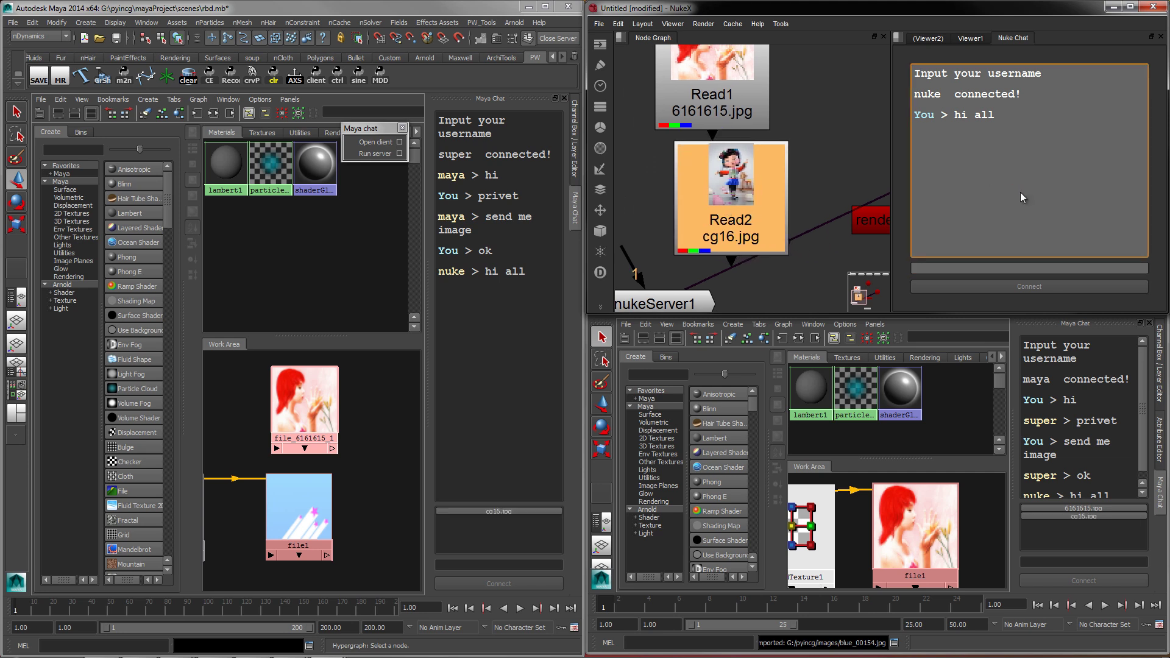
click(1074, 517)
click(536, 512)
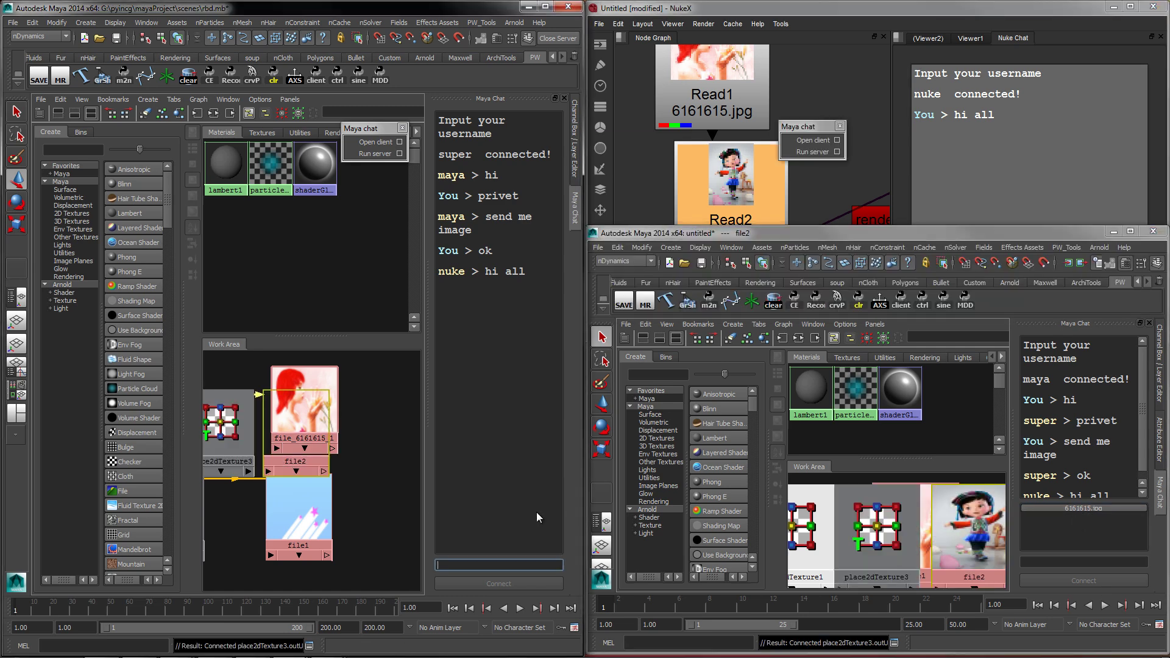
Step: Launch the standalone pipelineChat, connect with the username admin and place its window between the Maya sessions
click(979, 640)
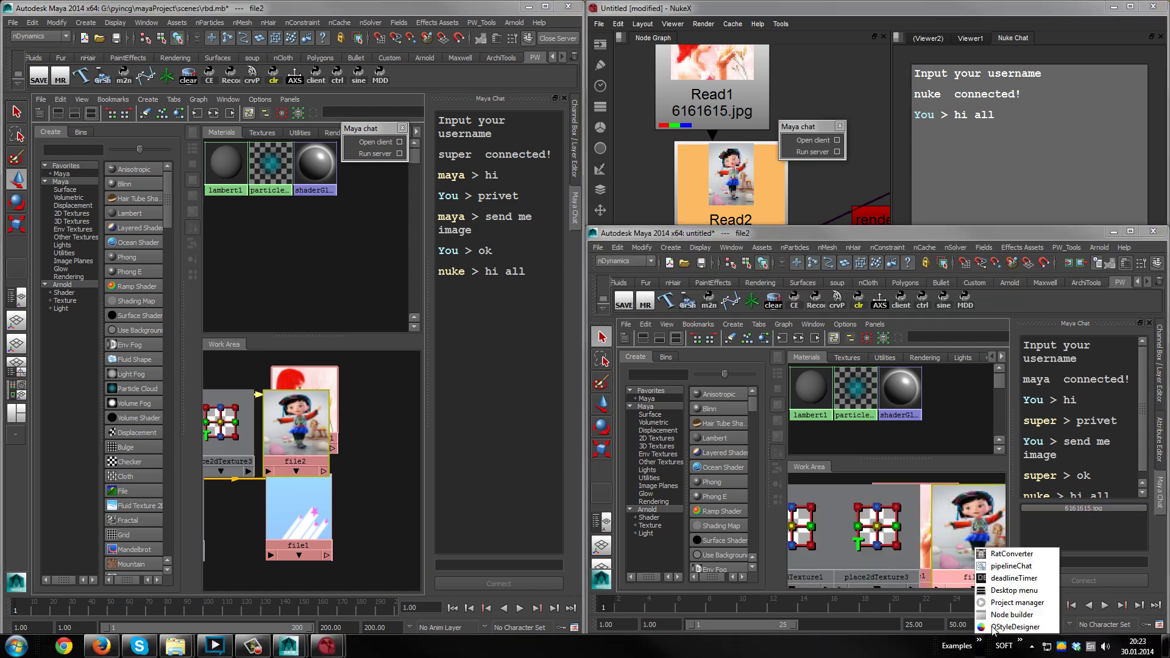
click(1011, 566)
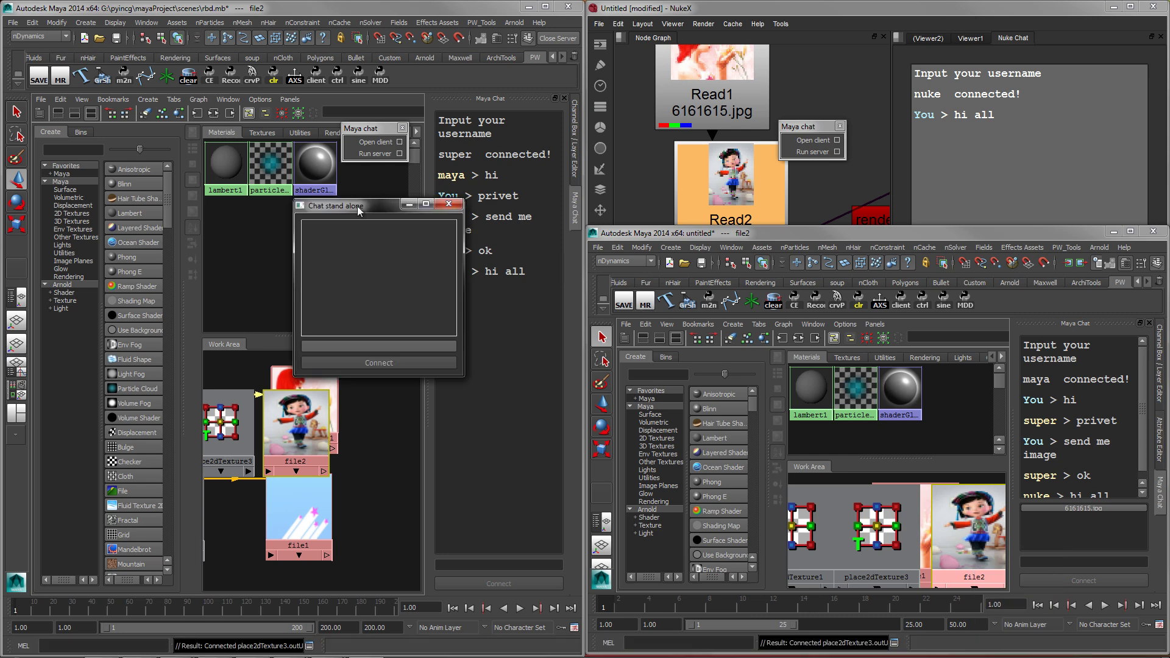
drag(358, 209, 581, 234)
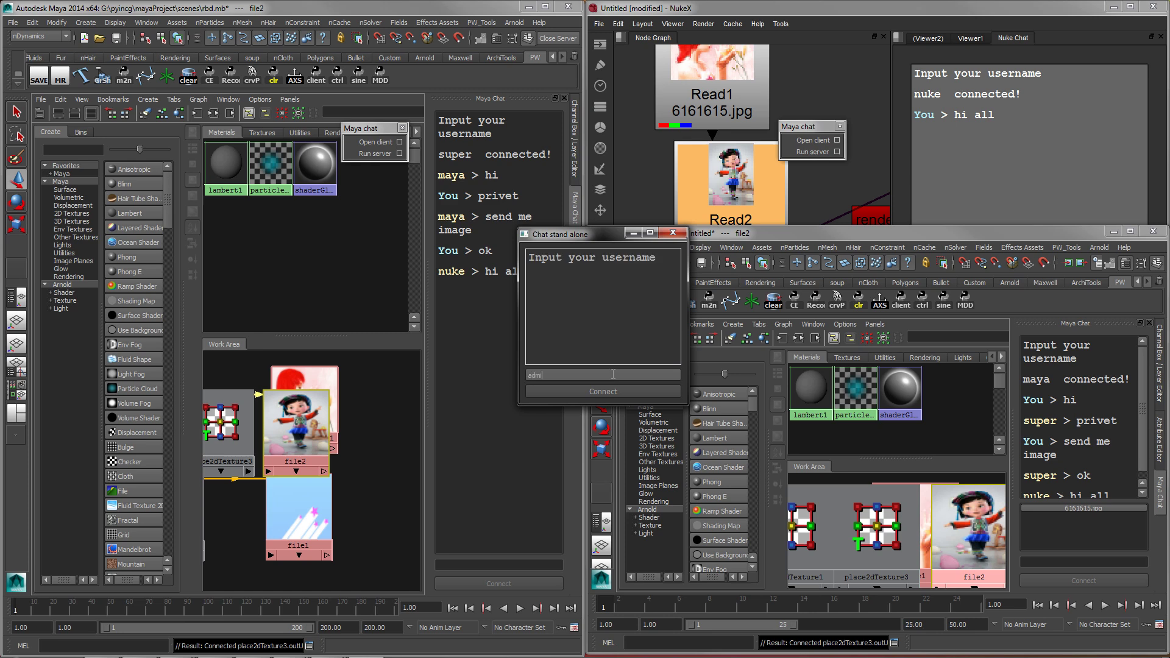
text(n)
key(Return)
drag(609, 237, 546, 246)
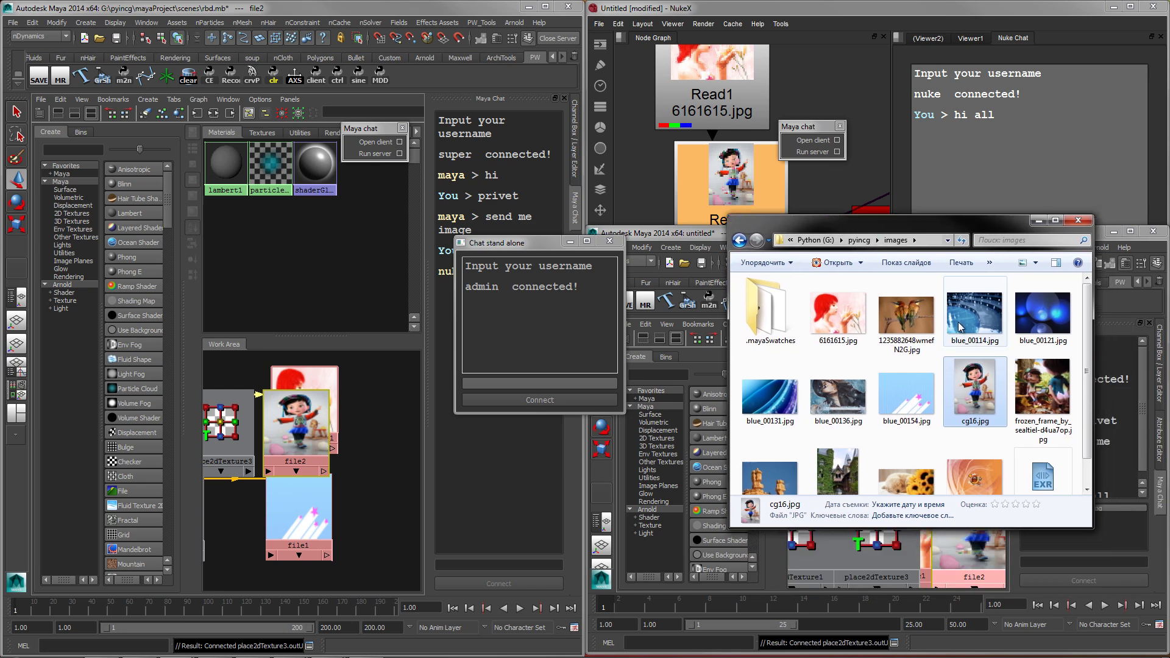
click(906, 317)
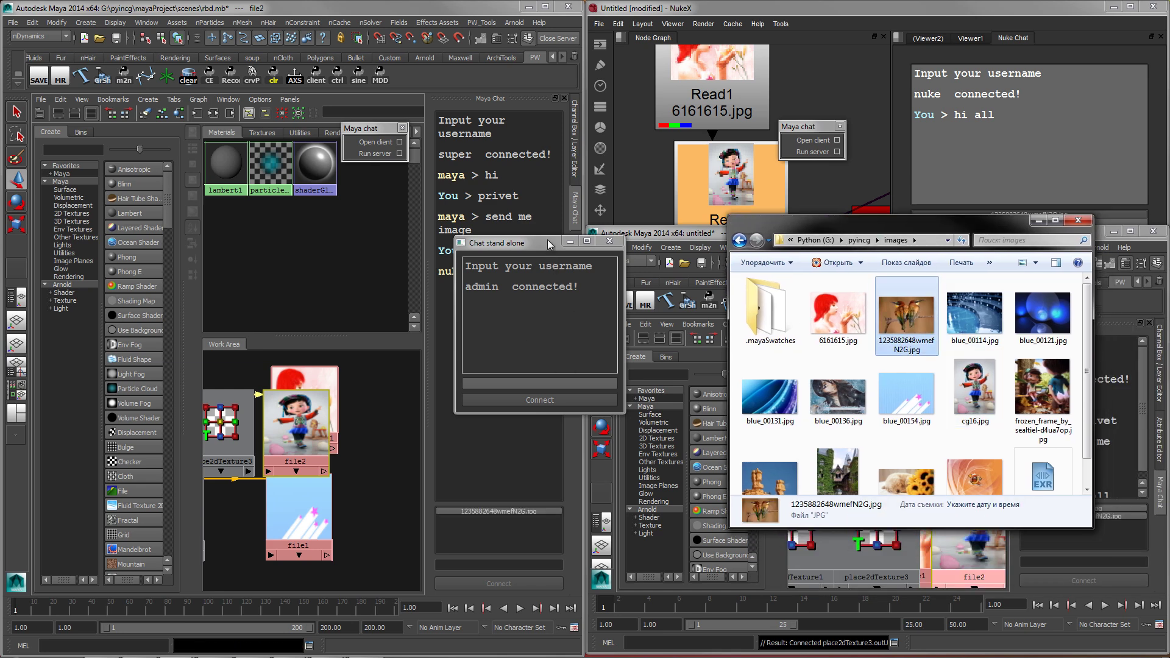
drag(547, 240, 549, 229)
click(488, 511)
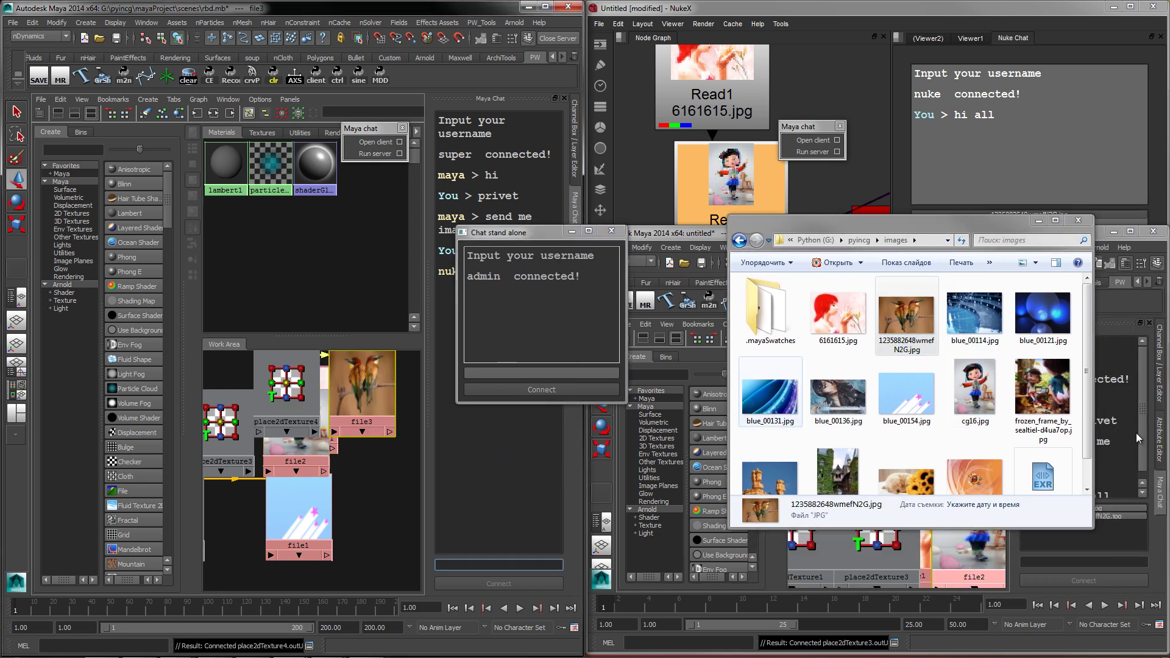
click(1108, 514)
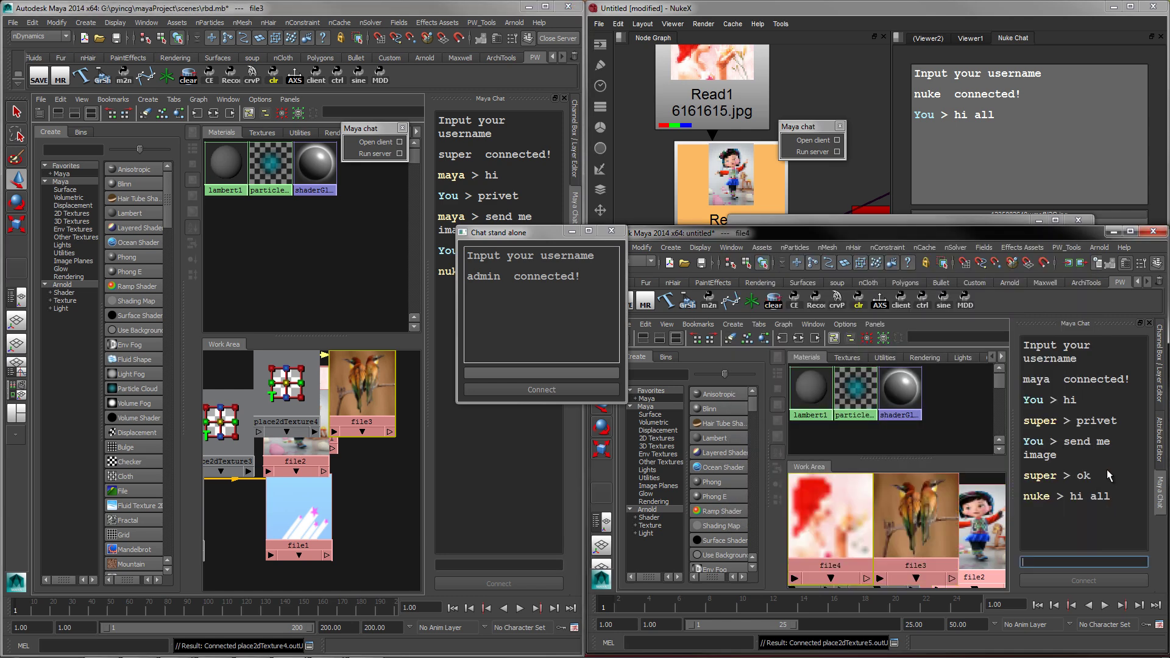
click(1008, 177)
click(1007, 212)
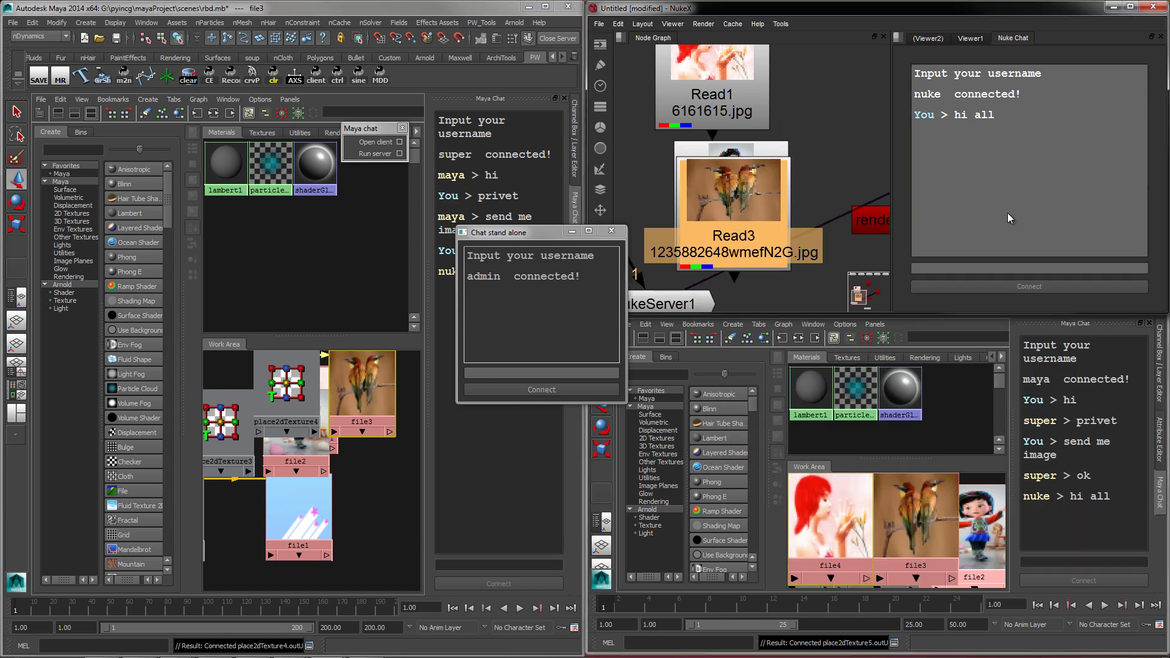
drag(739, 178, 824, 113)
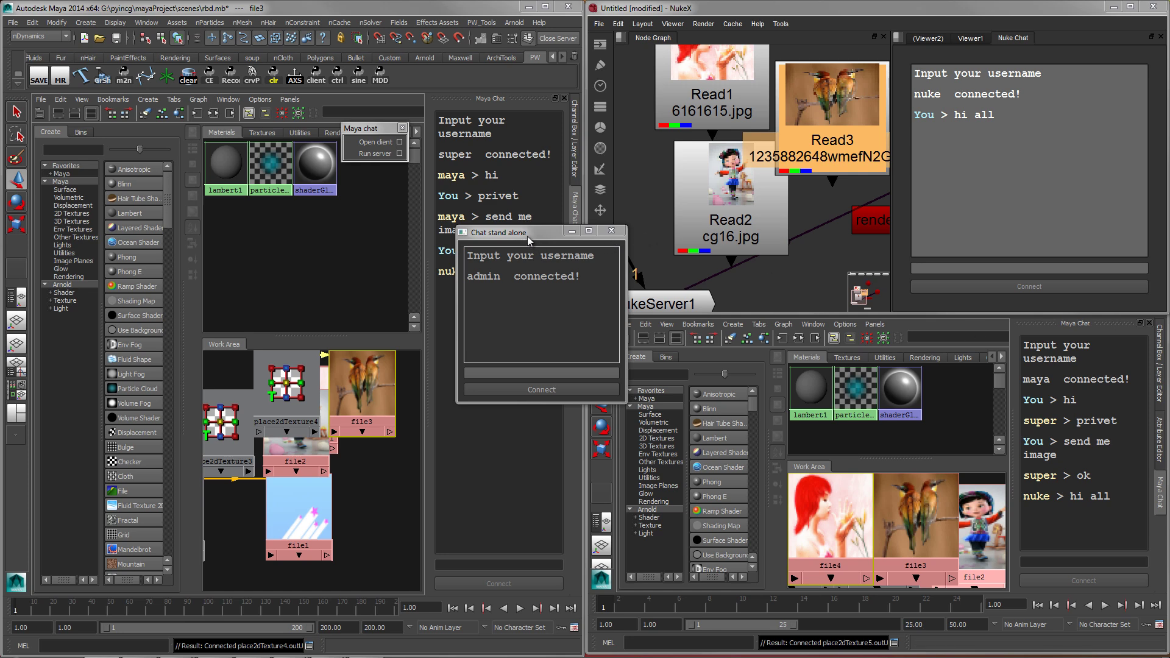
Step: Shut down the standalone chat, the chat server and the first Maya session's chat panel
drag(528, 236, 539, 240)
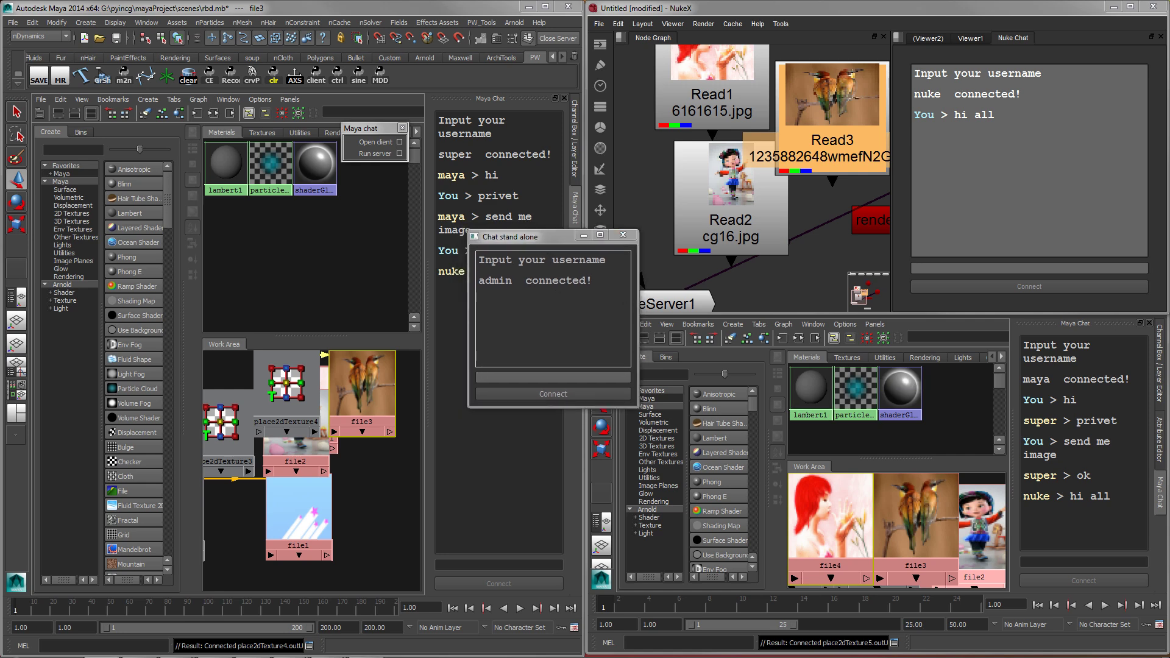
drag(540, 245, 563, 265)
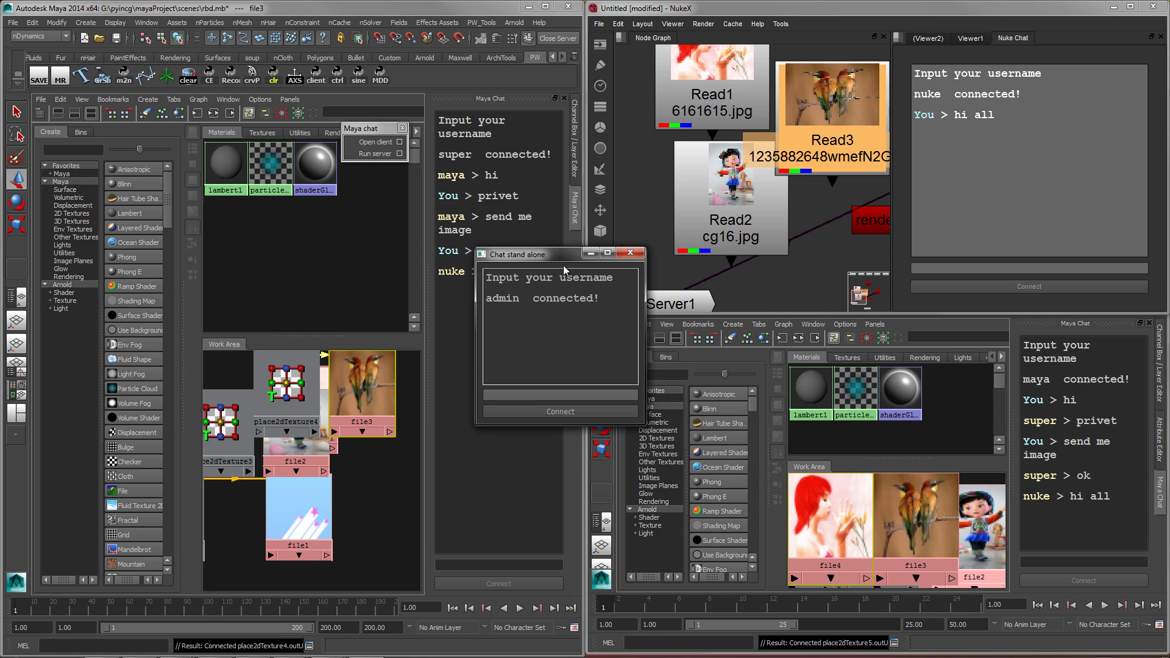
click(630, 253)
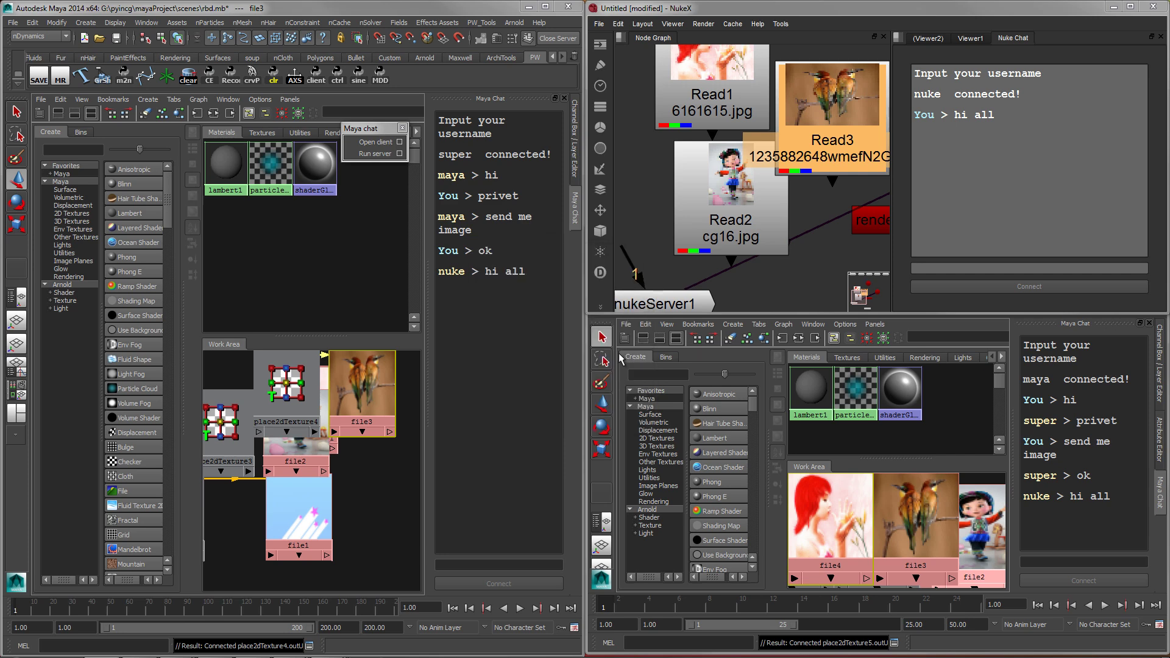
click(567, 39)
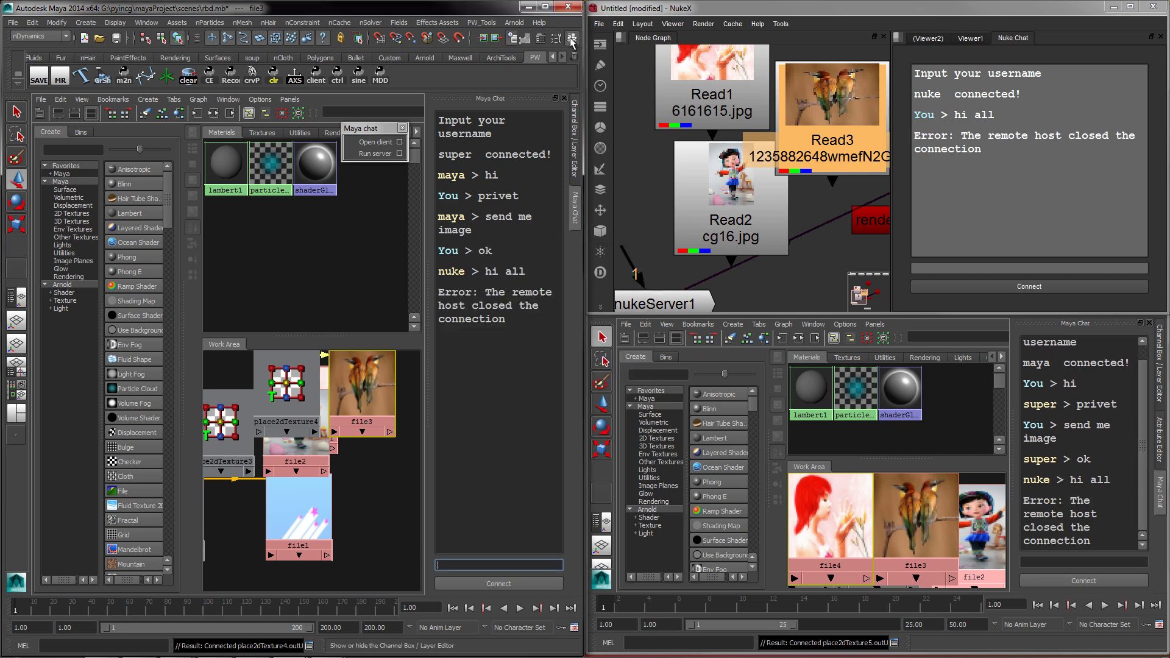
click(565, 98)
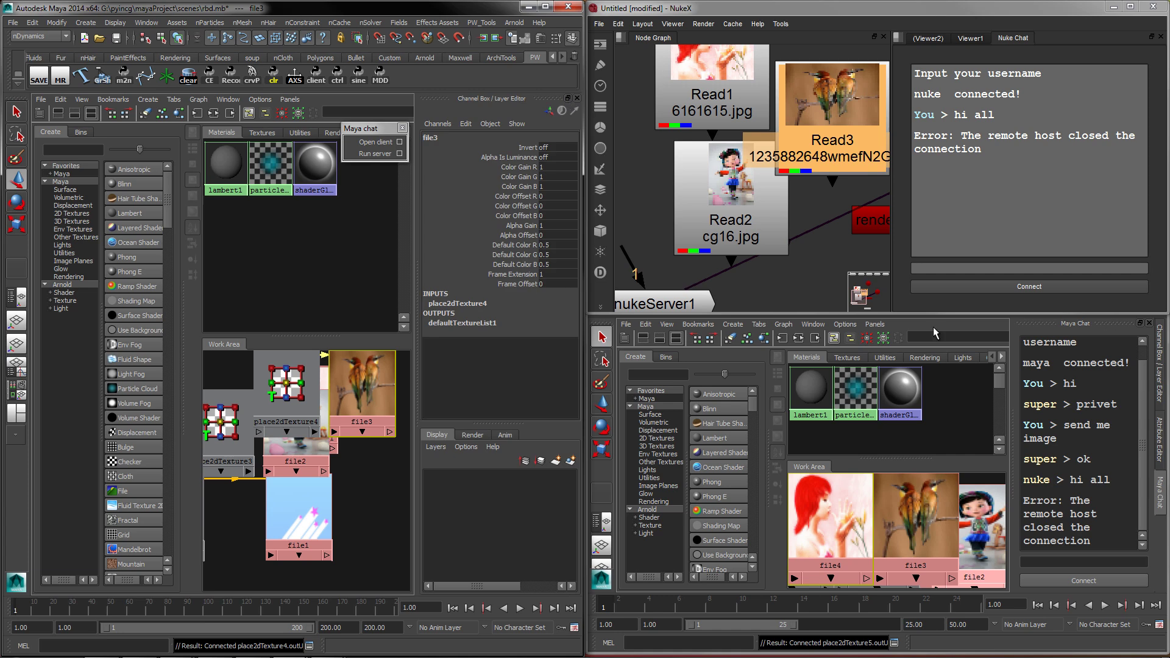
Step: Minimize NukeX and stretch the second Maya window up to the full screen height
click(1113, 6)
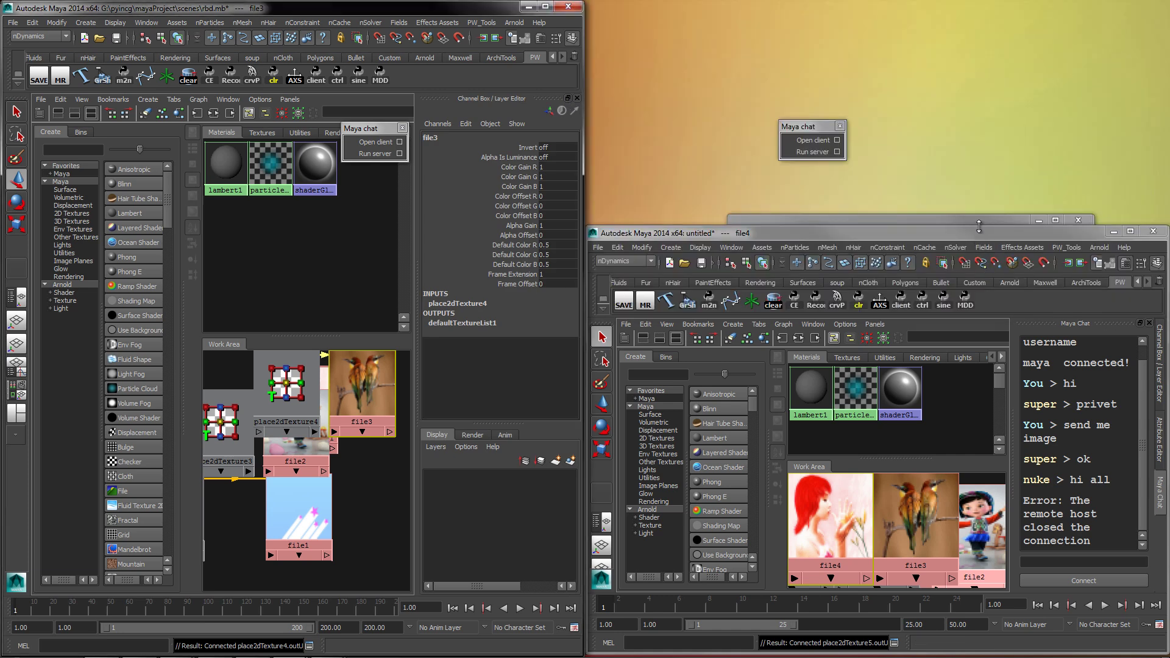
drag(978, 226, 1001, 4)
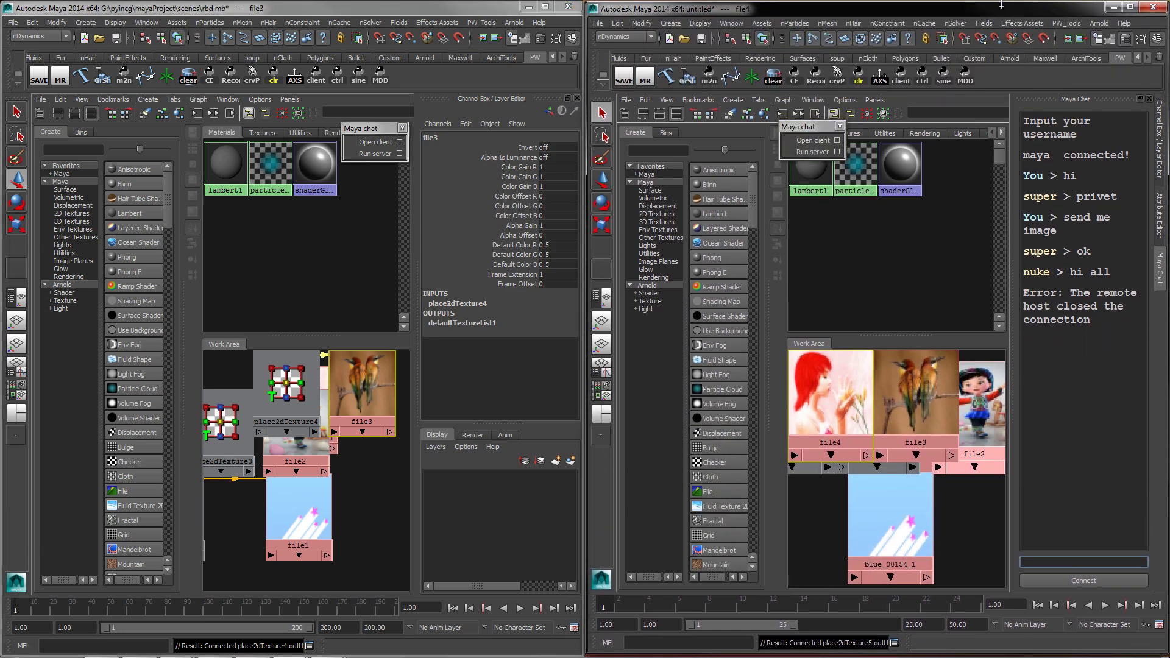
scroll(908, 478, down, 5)
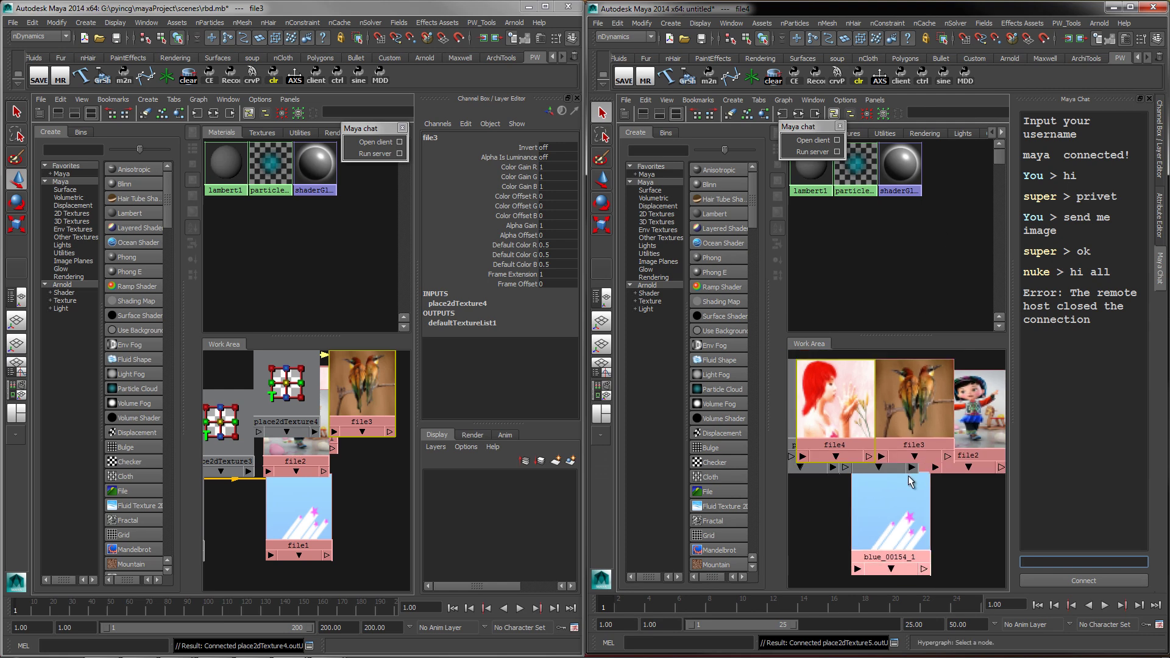
scroll(908, 478, up, 1)
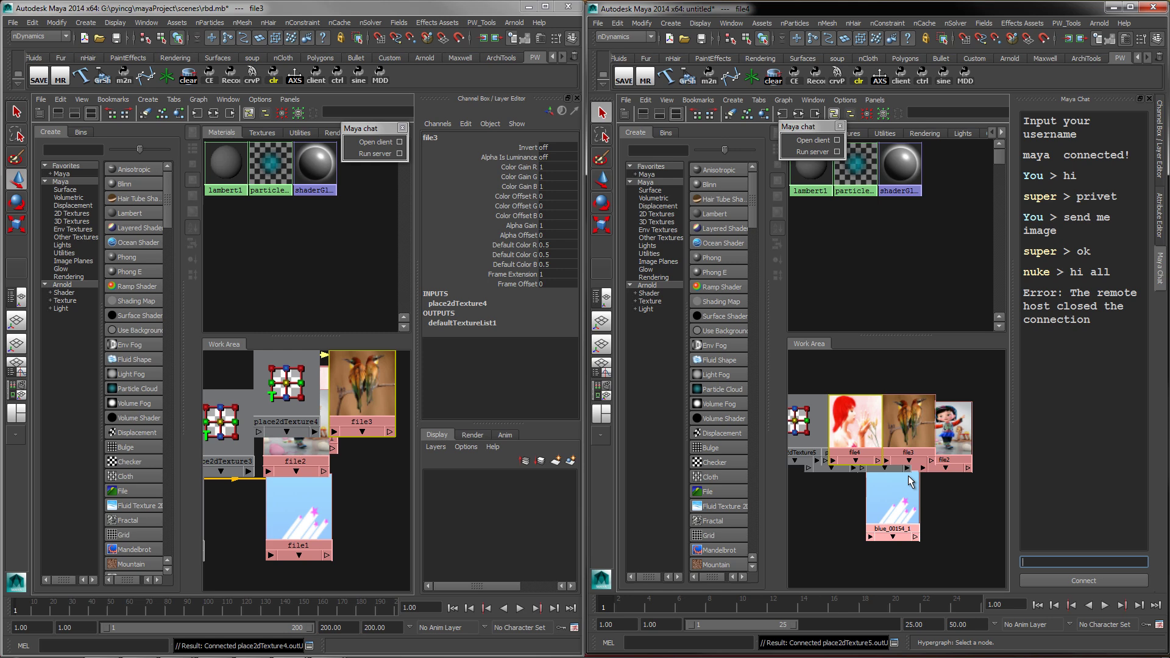
Step: Maximize the first Maya session with its perspective view shown and select the five stacked cubes
click(18, 319)
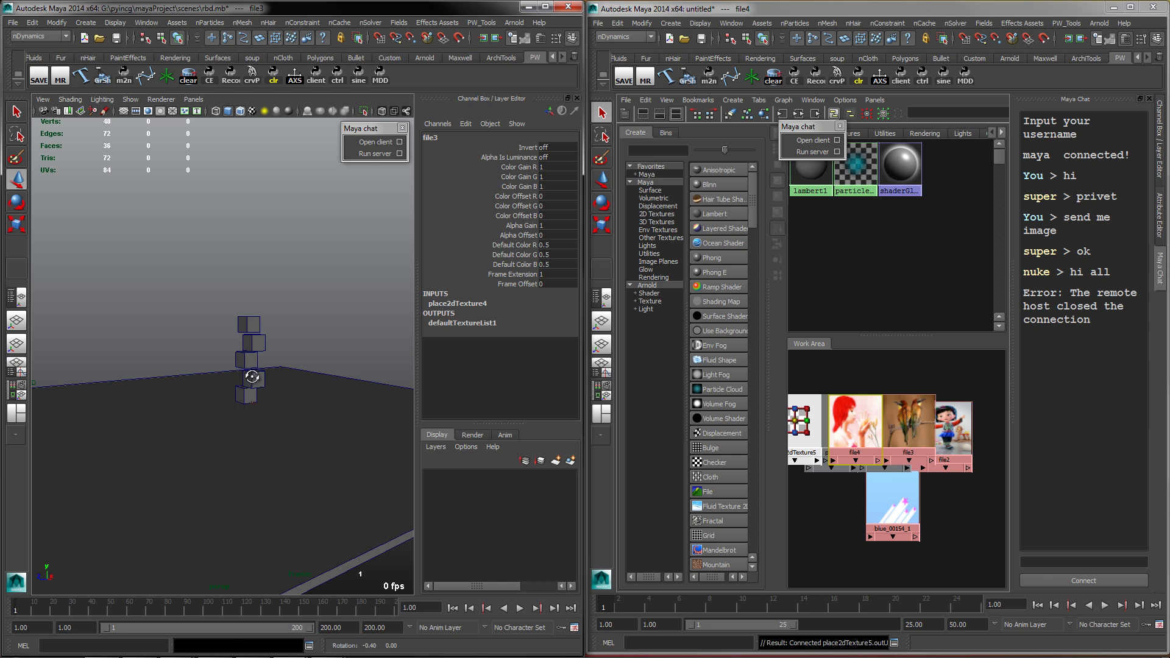
click(545, 6)
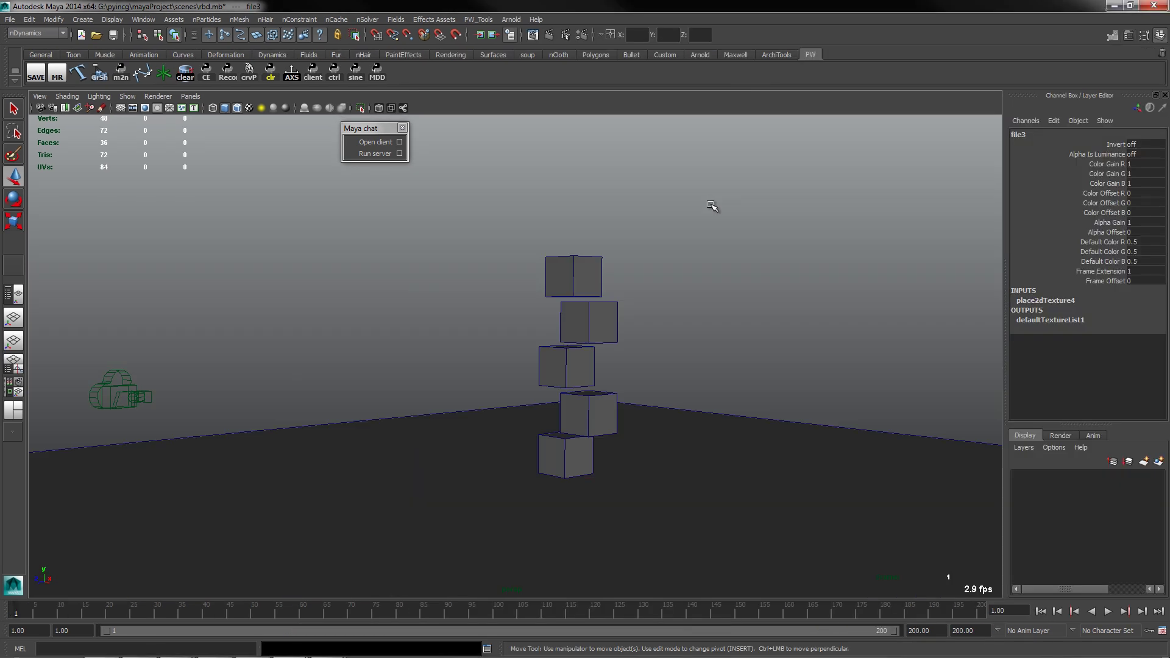
alt+drag(608, 370, 513, 235)
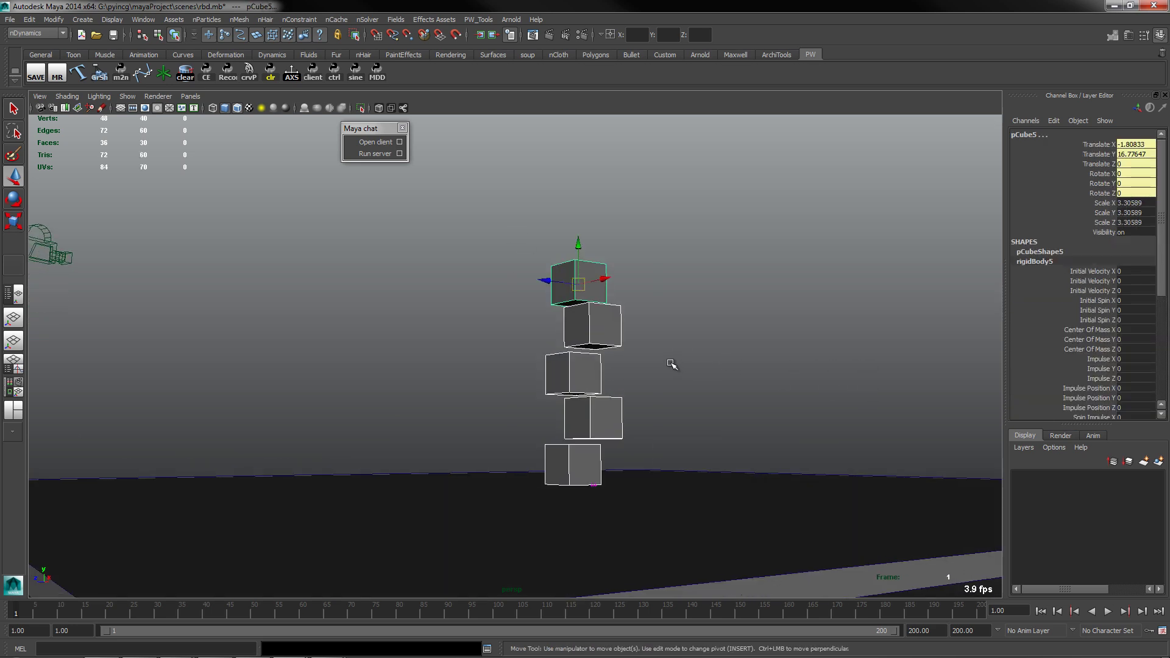
alt+drag(673, 363, 92, 626)
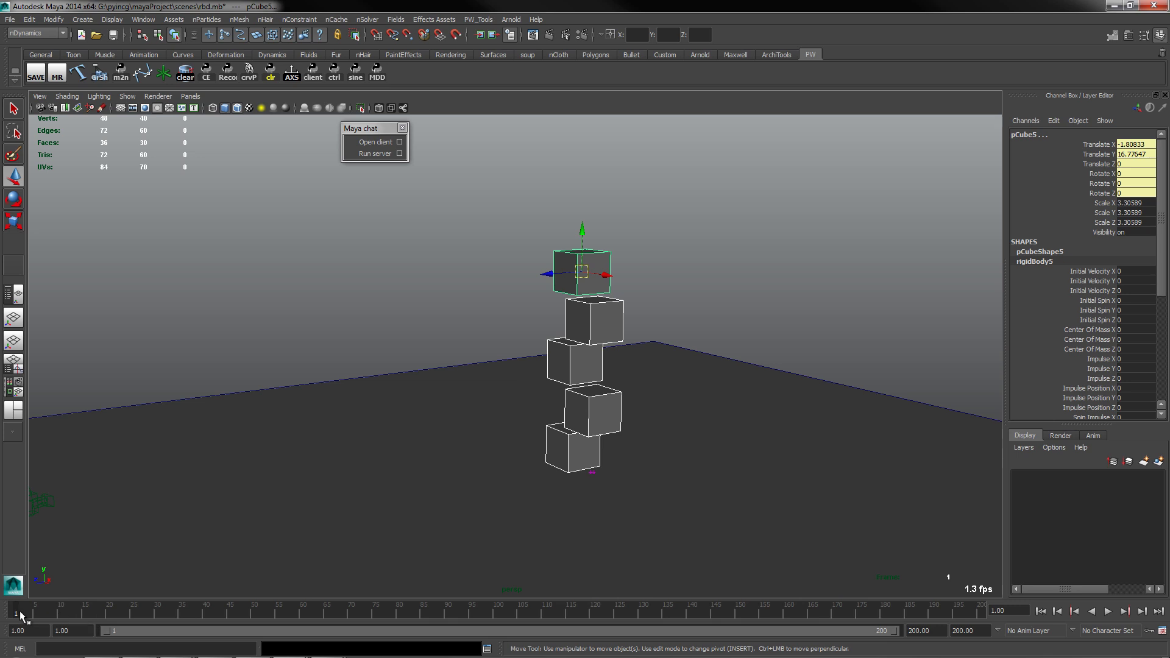
Step: Play the rigid-body simulation of the falling cubes and return to the first frame
key(alt+v)
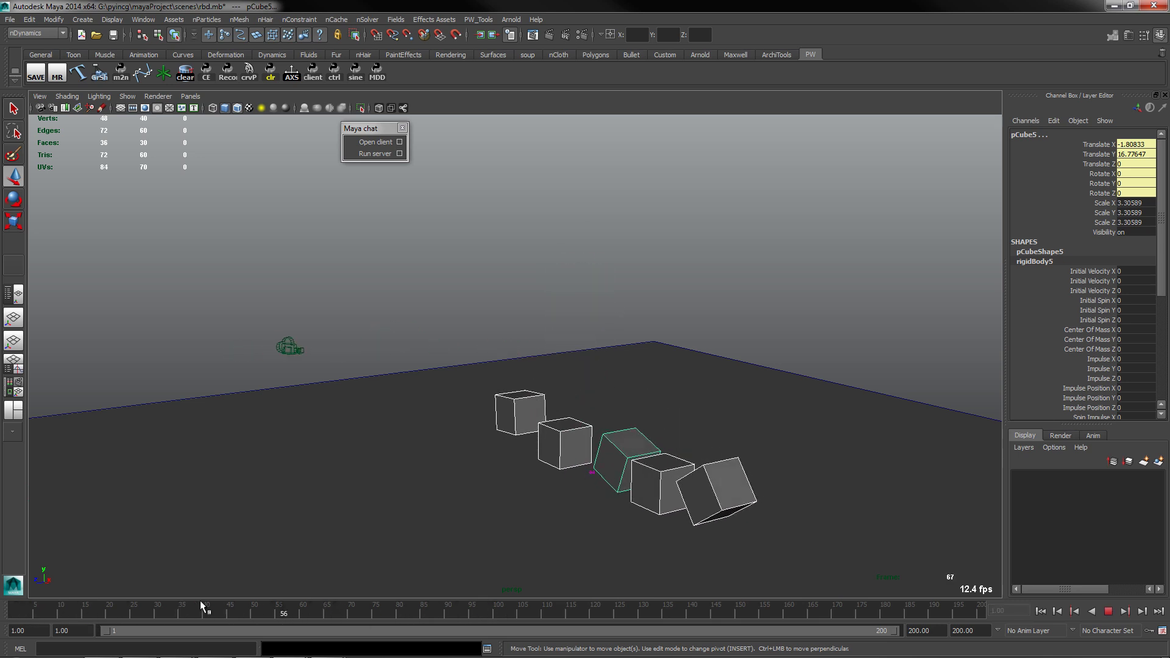
key(alt+v)
key(alt+shift+v)
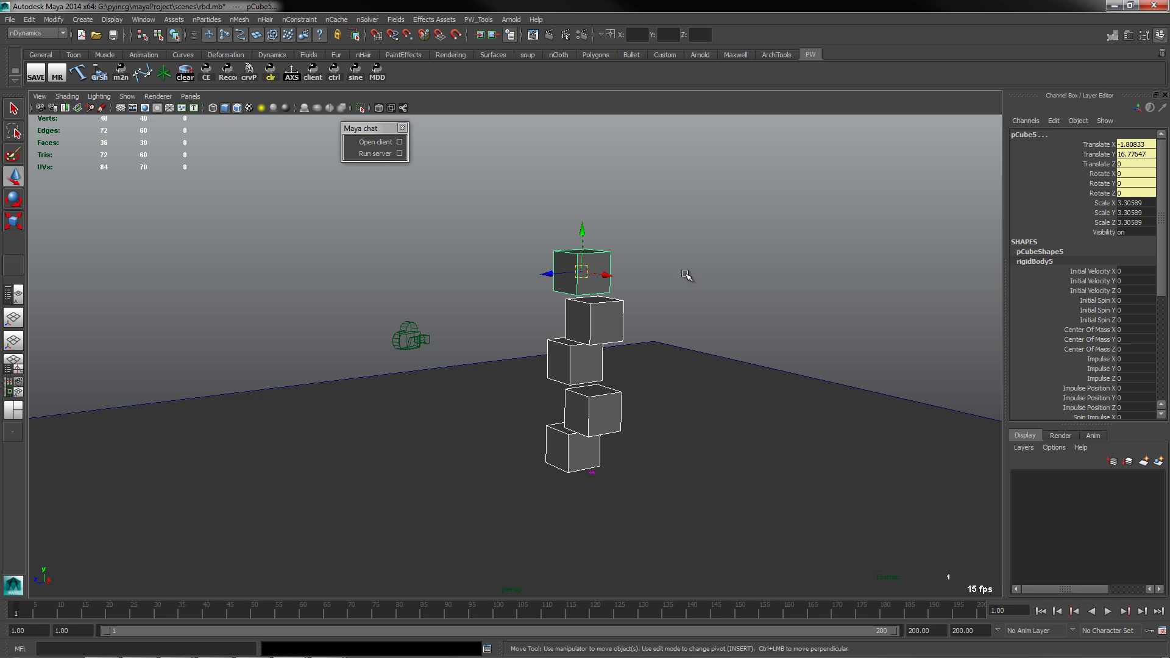
Step: Launch mGeo Exporter and create an export set named NewSet from the selected cubes
click(781, 56)
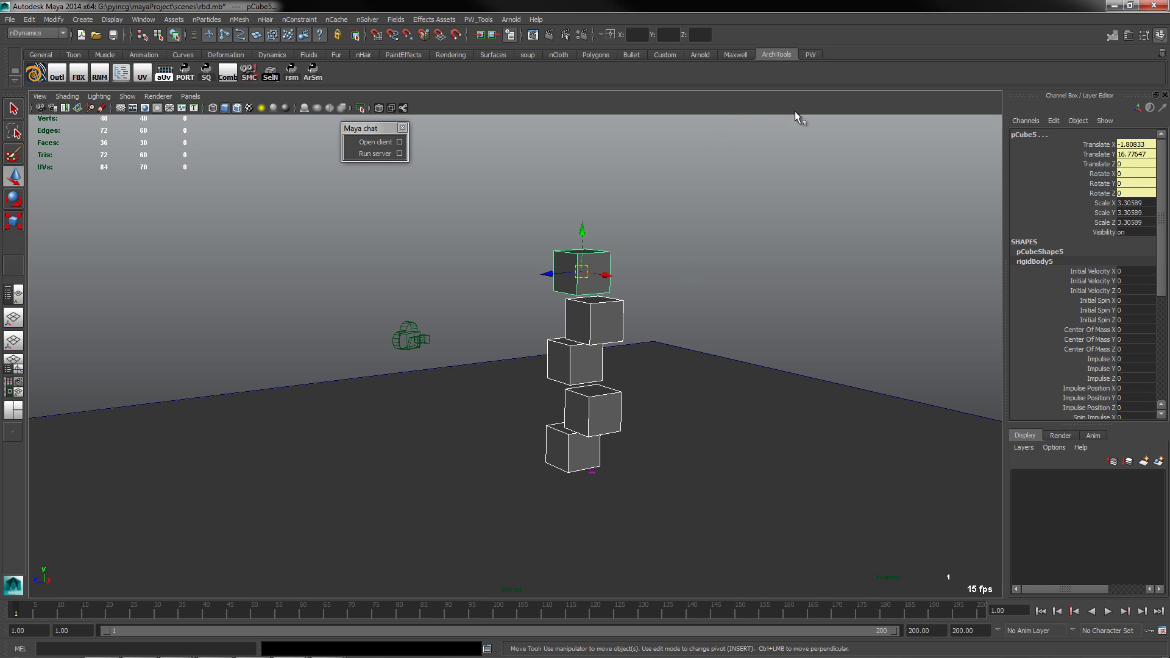
click(35, 73)
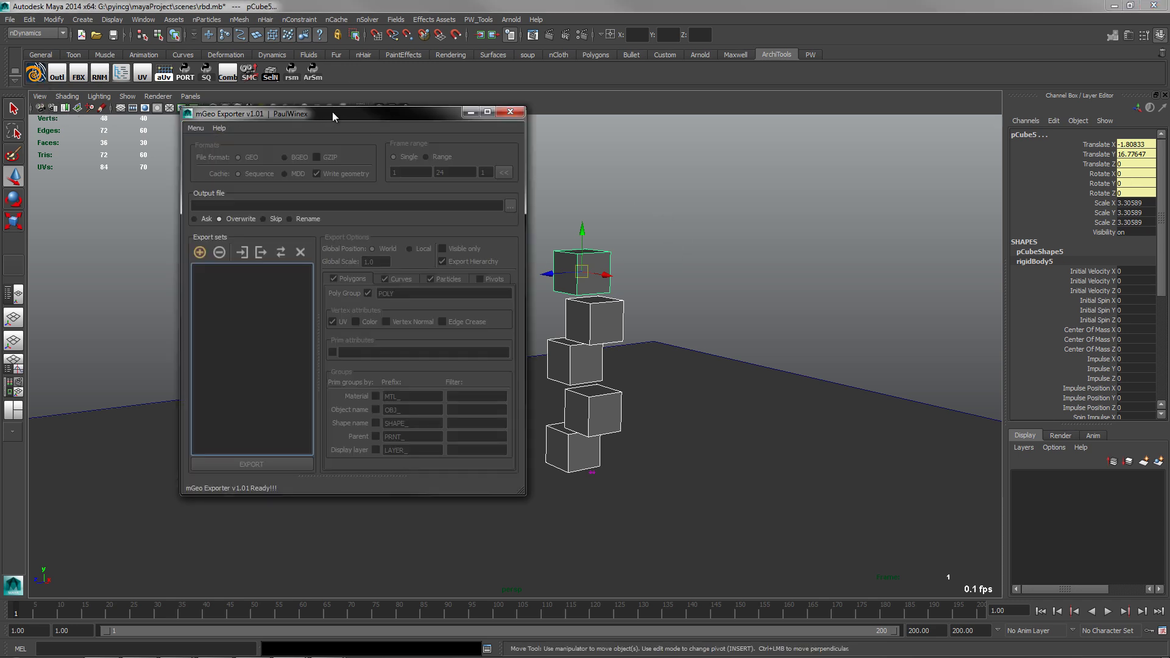
drag(333, 116, 319, 138)
click(187, 274)
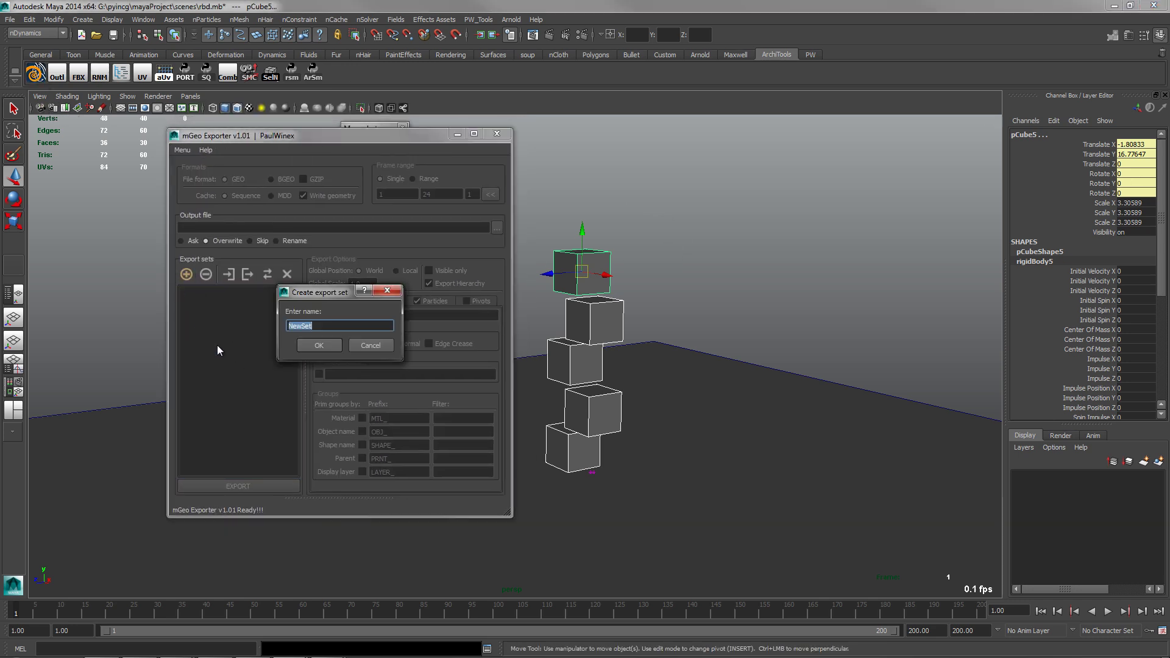
click(311, 350)
click(233, 294)
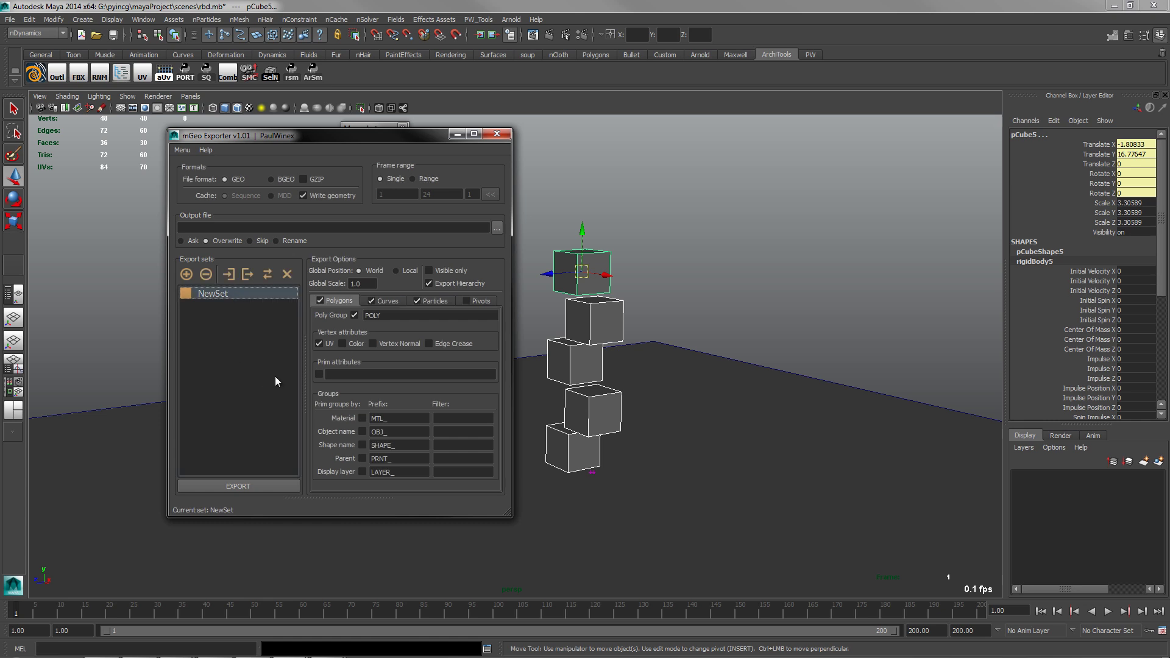
Step: Set the export's output file to the existing boxes.bgeo in the mayaProject cache folder and accept replacing it
click(496, 228)
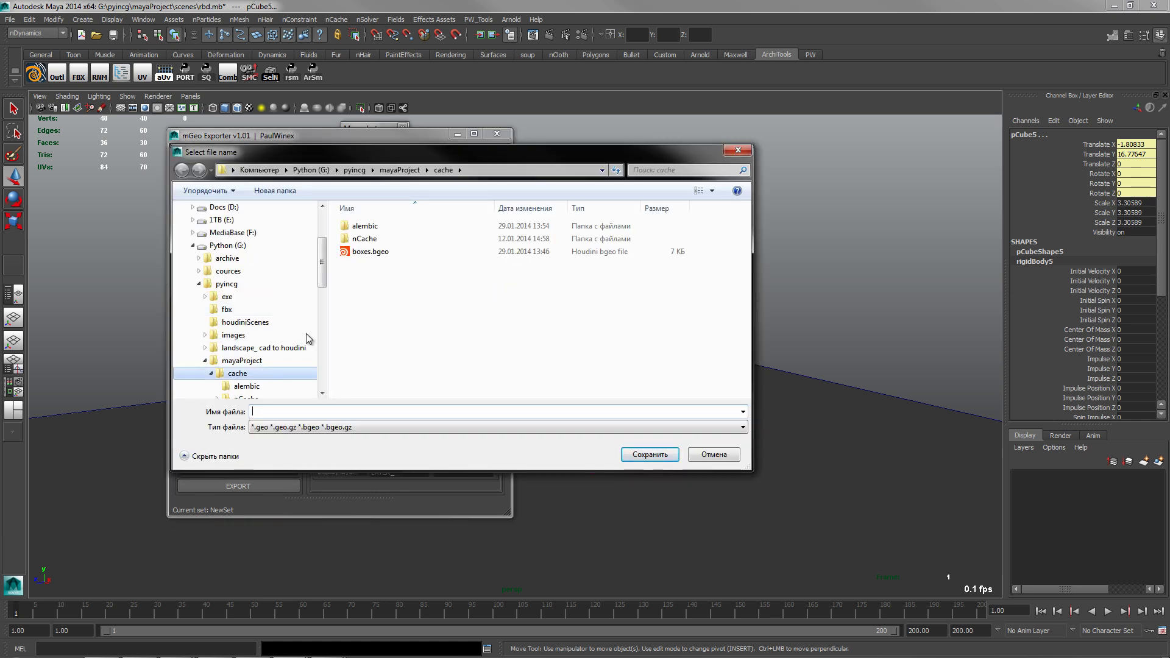
click(381, 252)
click(653, 461)
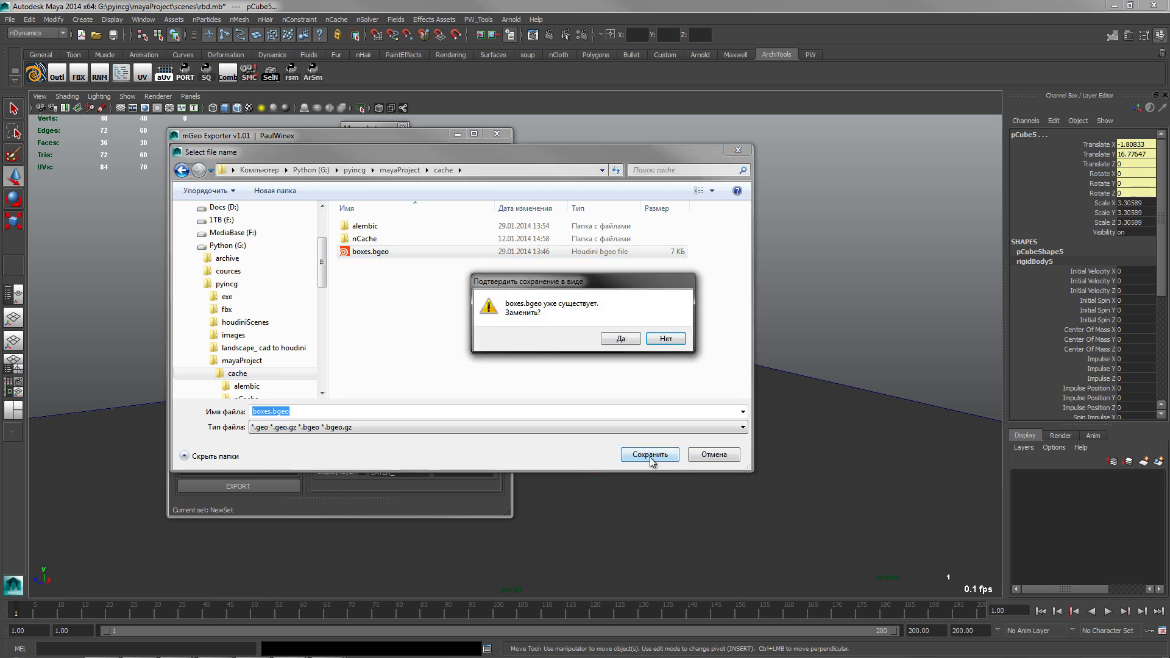
click(622, 341)
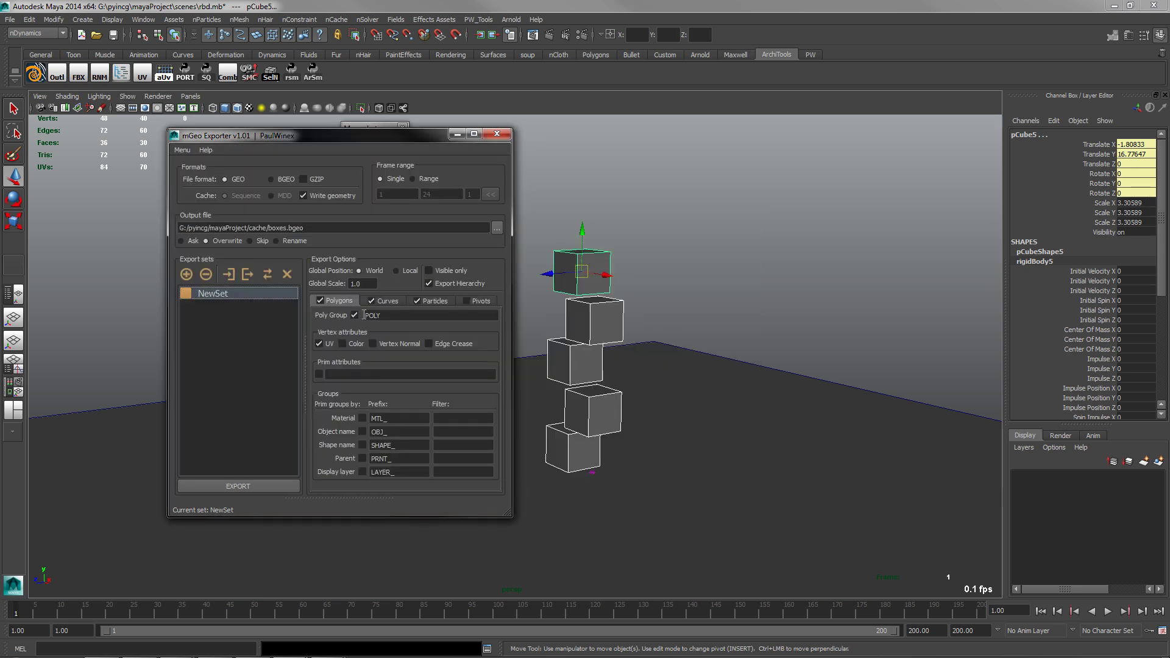
click(373, 383)
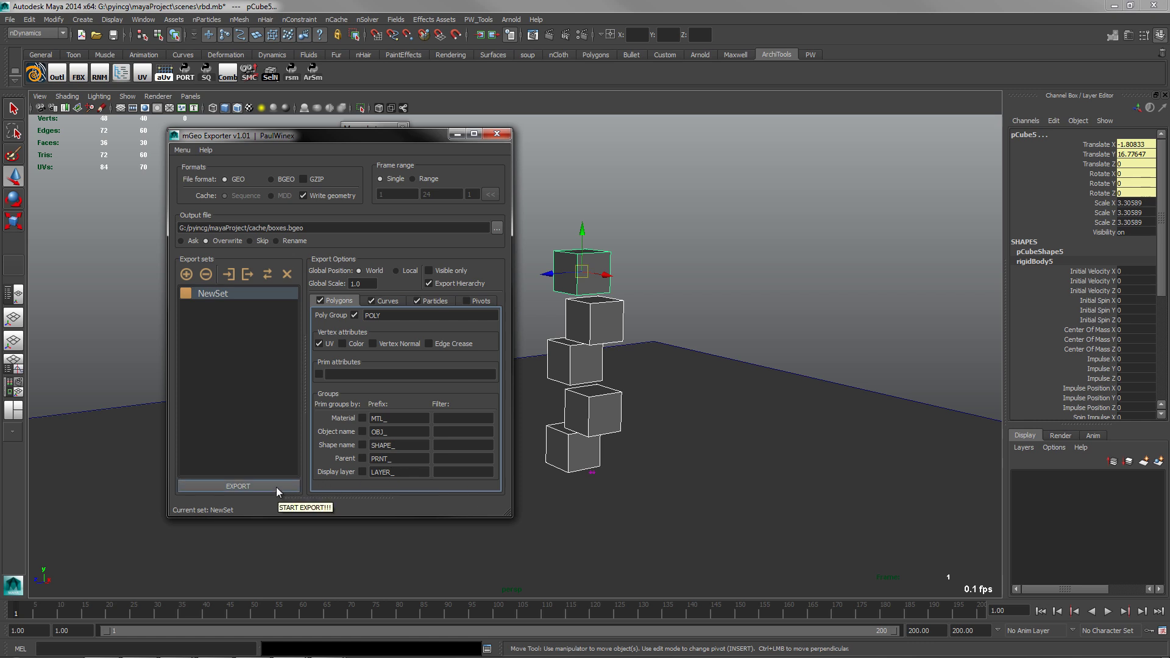
Step: Set up the export as an MDD cache over frame range 1 to 200 and copy the boxes.geo output path
click(430, 179)
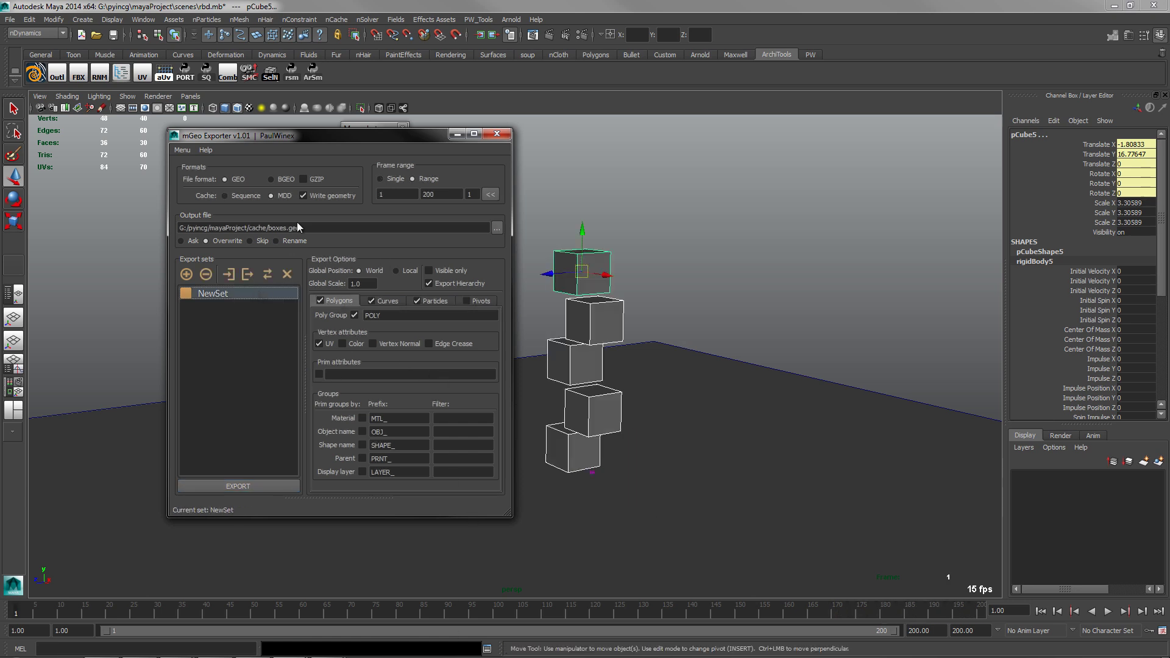
drag(310, 226, 157, 233)
key(ctrl+c)
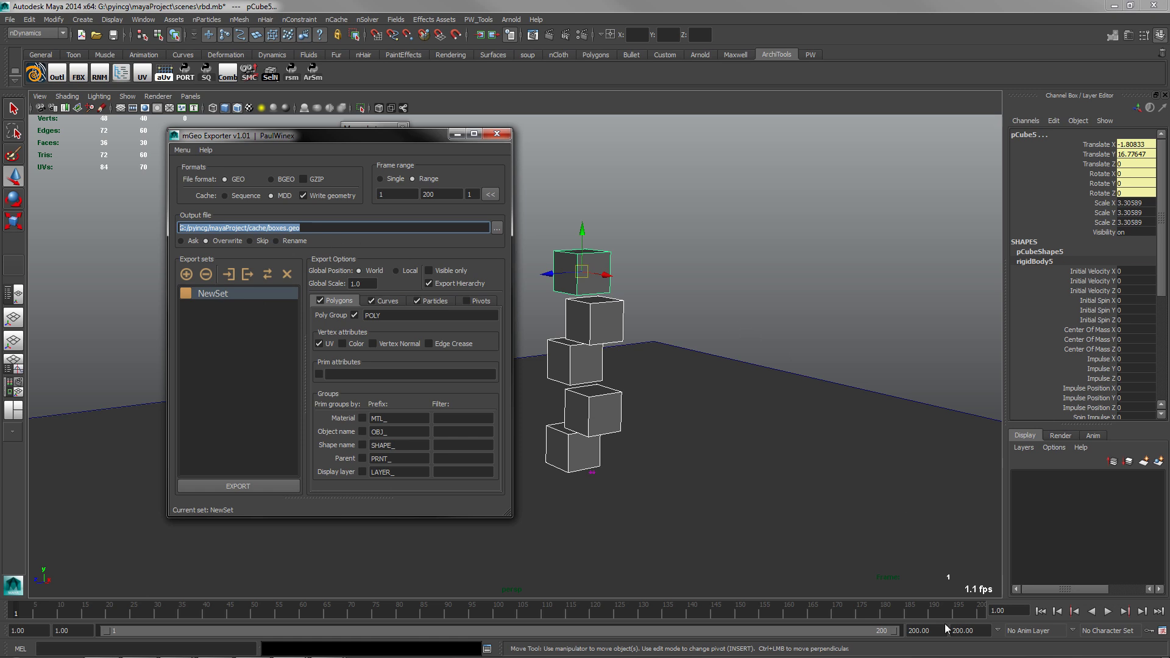
Step: Launch Houdini 13.0.288 and place a Geometry object in the obj network
click(1021, 643)
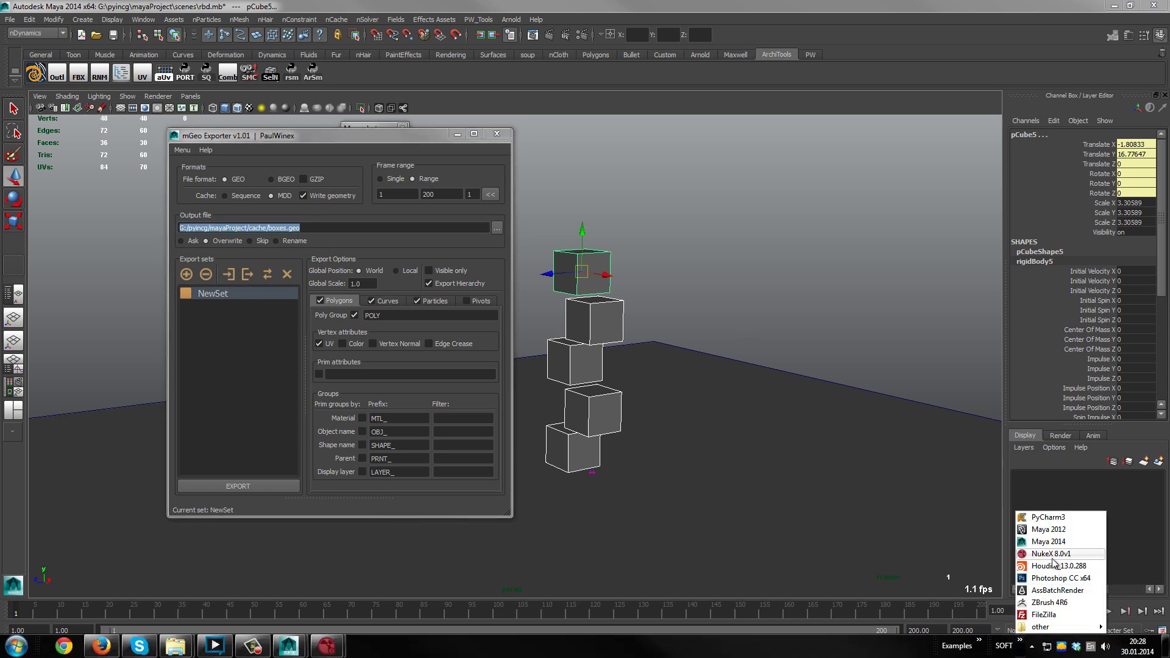
click(1044, 566)
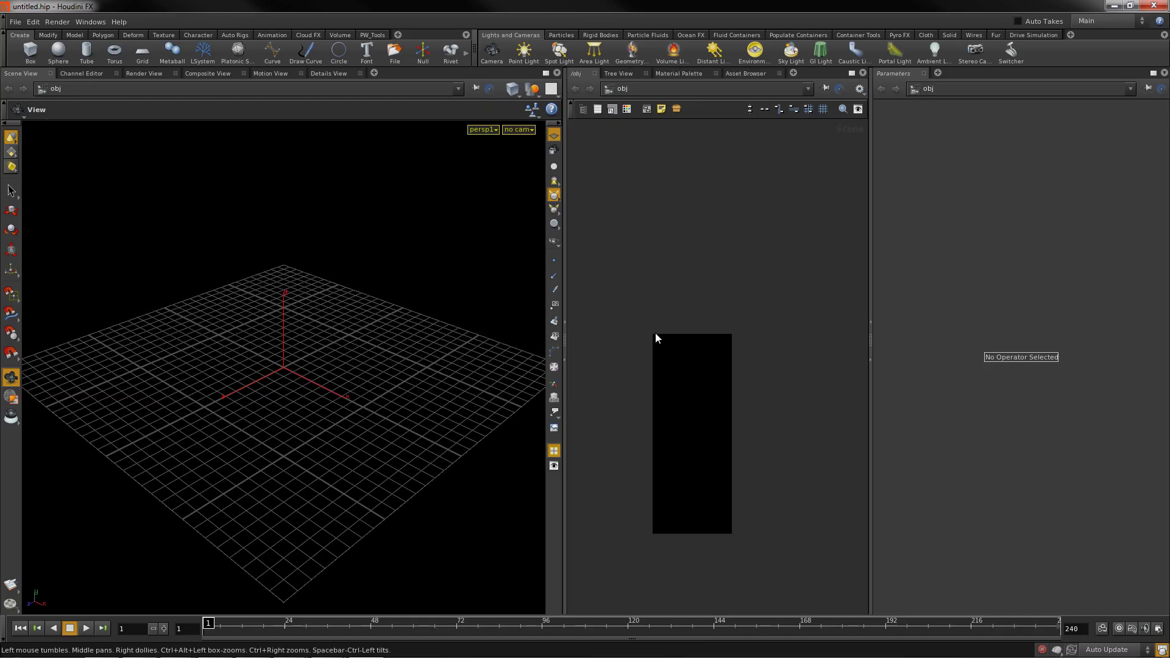
click(745, 352)
click(708, 328)
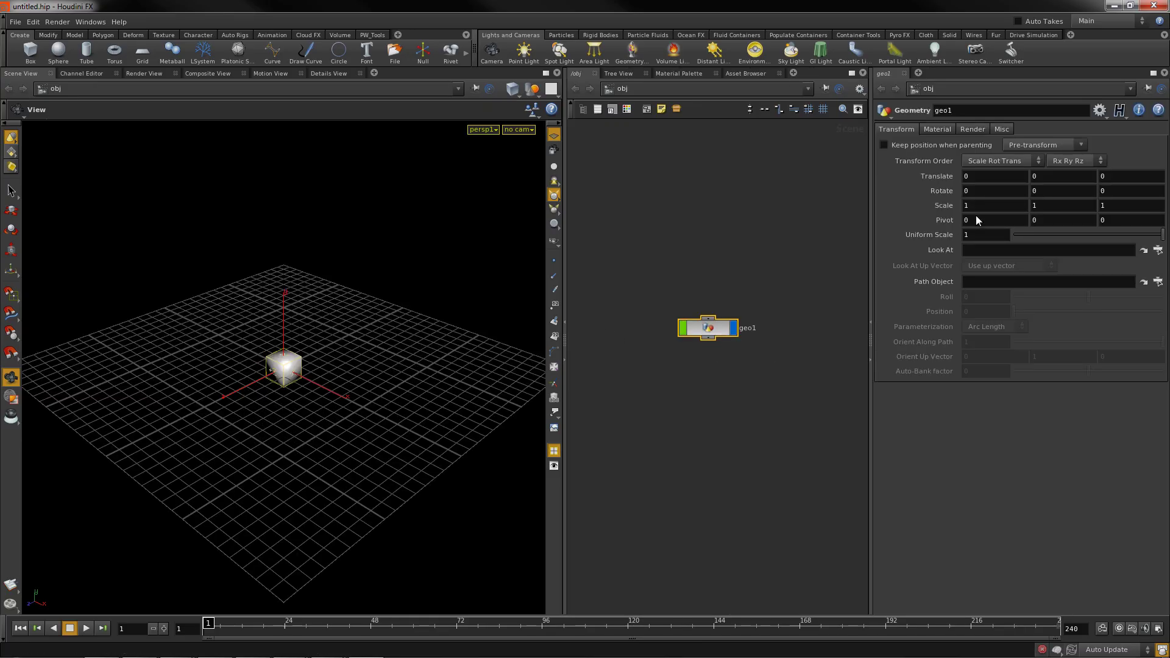
Step: Inside the geometry object, load G:/pyincg/mayaProject/cache/boxes.geo into the File node and frame the cubes
double_click(708, 328)
click(999, 145)
key(ctrl+v)
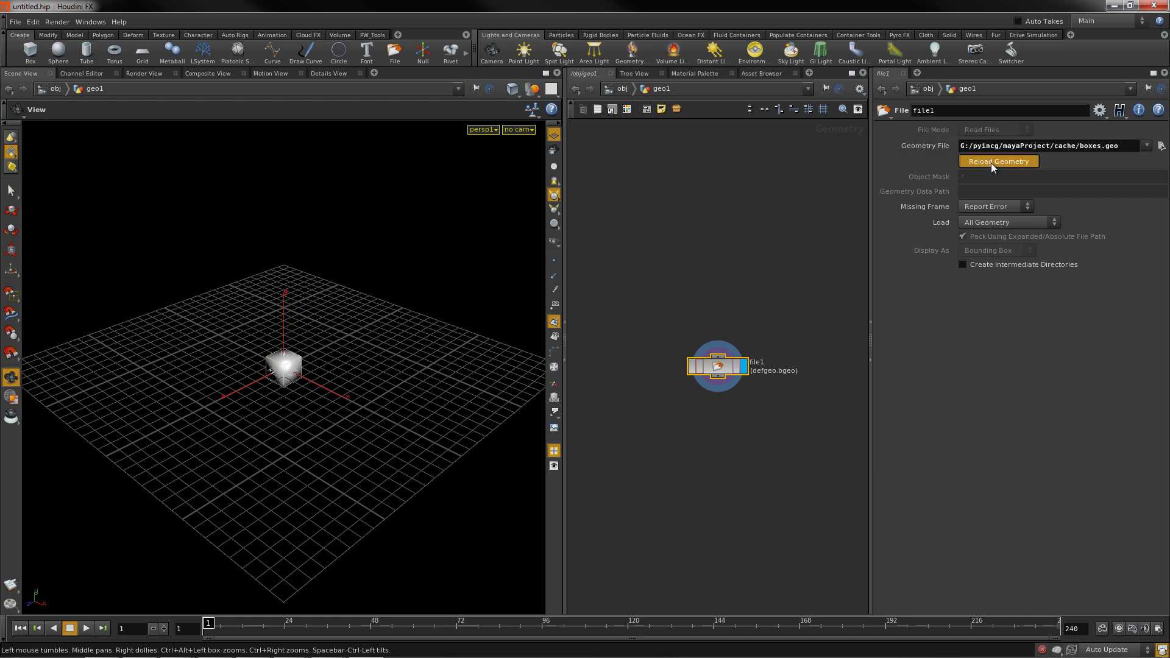
click(993, 163)
key(h)
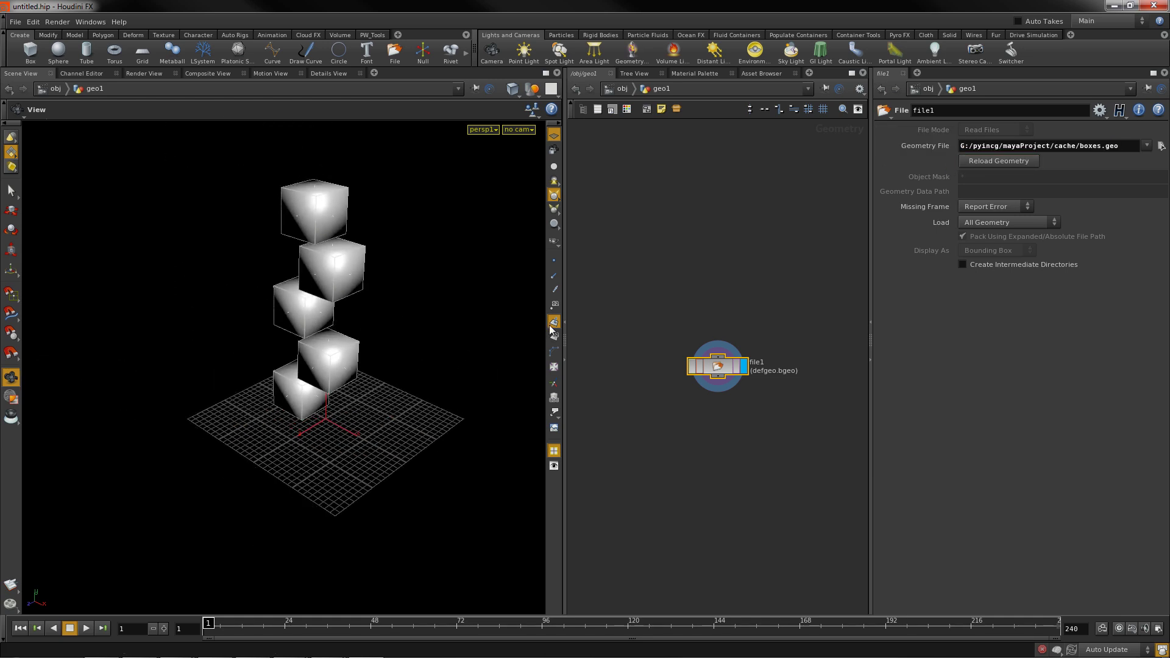
click(755, 416)
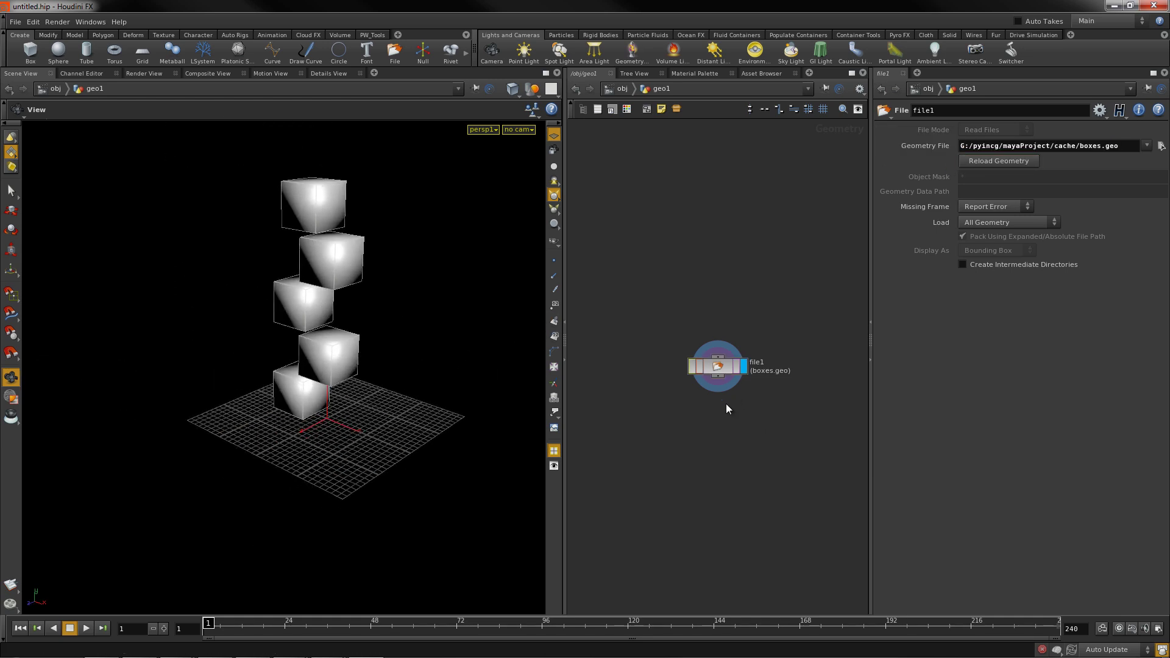
Step: Add an MDD node fed by the File node as the displayed node, and switch the viewport to flat shading
key(Tab)
text(MD)
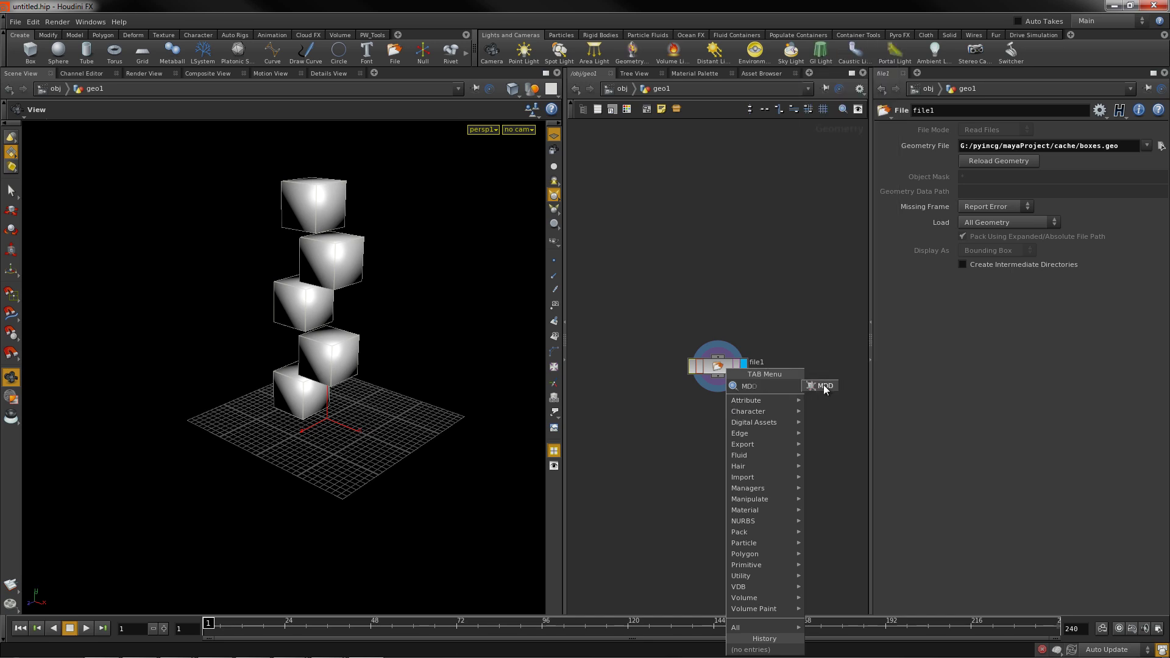
click(824, 385)
click(712, 420)
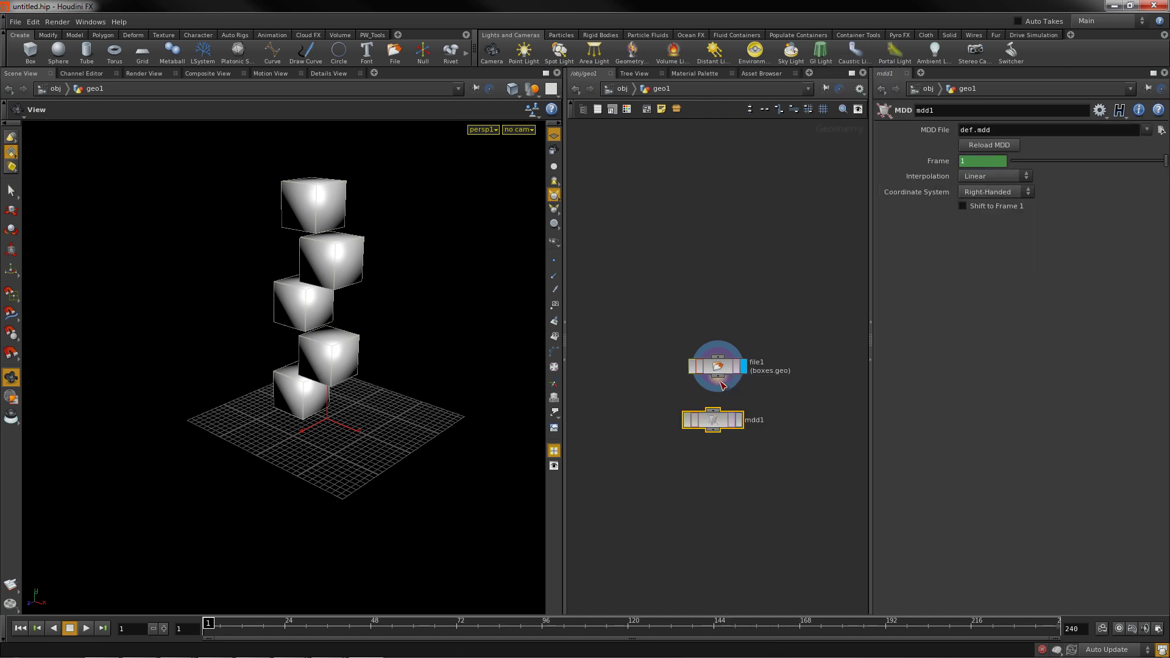
click(739, 422)
click(509, 92)
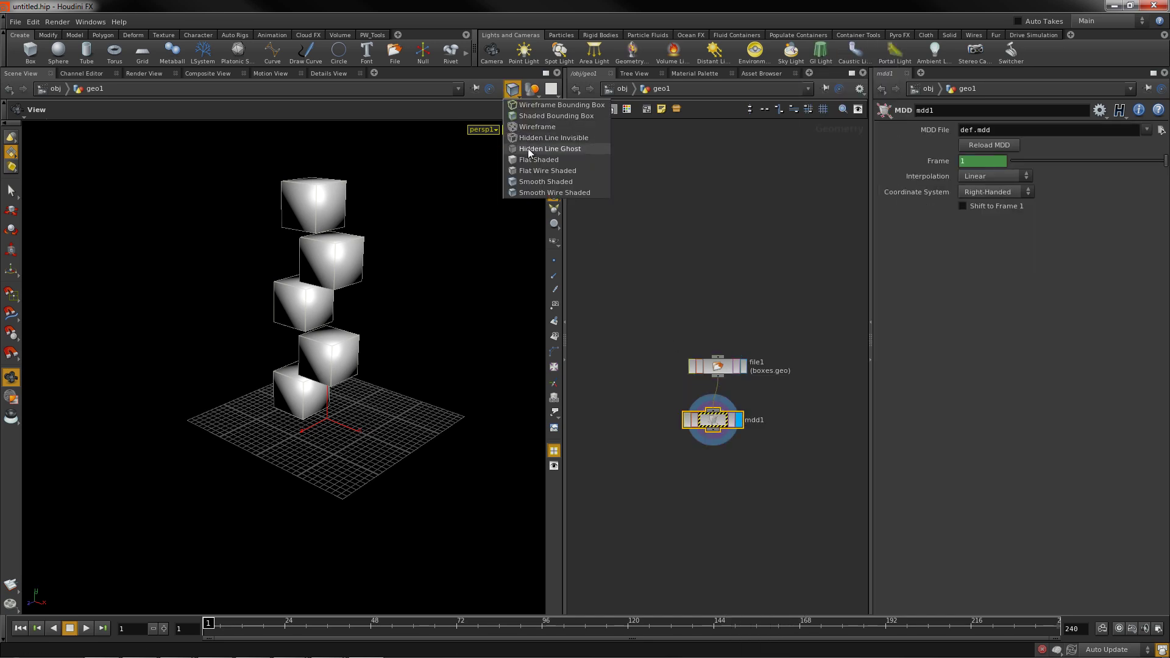
click(548, 153)
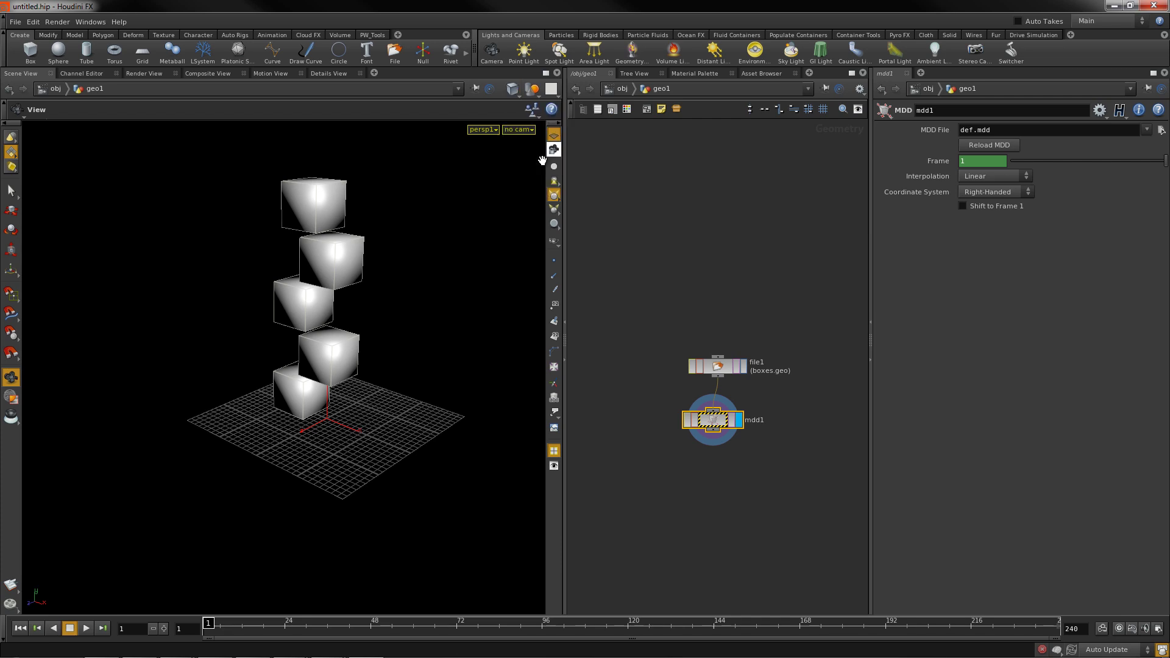
Step: Set the MDD file to G:/pyincg/mayaProject/cache/boxes.mdd, then scrub the animation and return to frame 1
double_click(1013, 130)
key(ctrl+v)
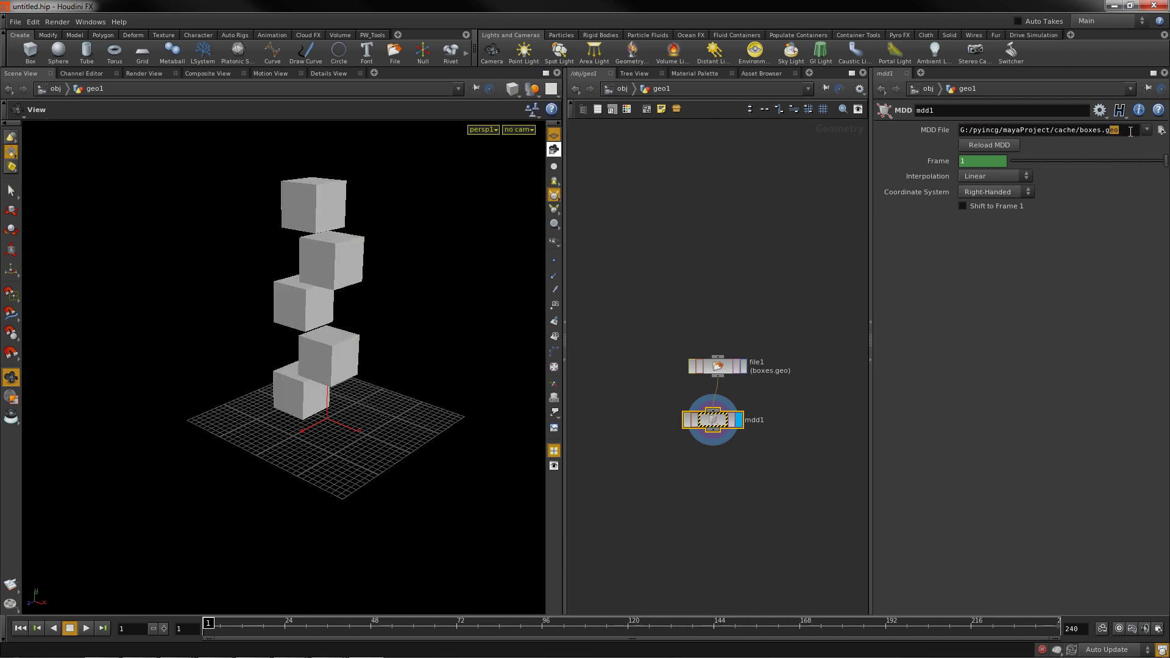
text(mdd)
key(Return)
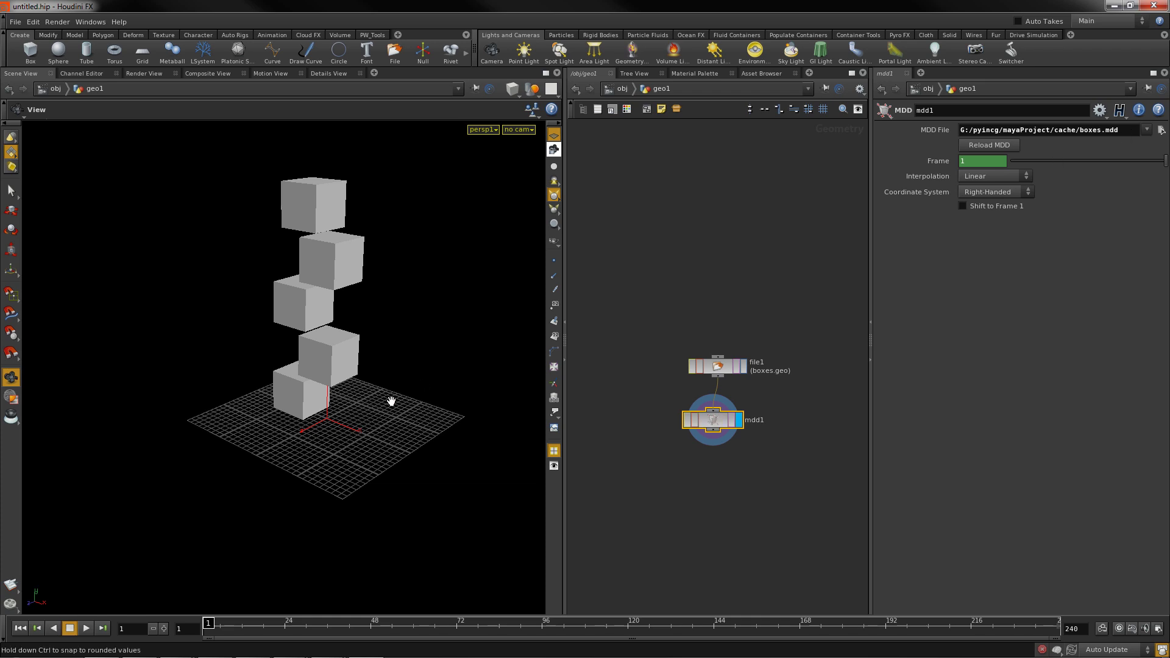
drag(266, 620, 536, 621)
key(ctrl+Up)
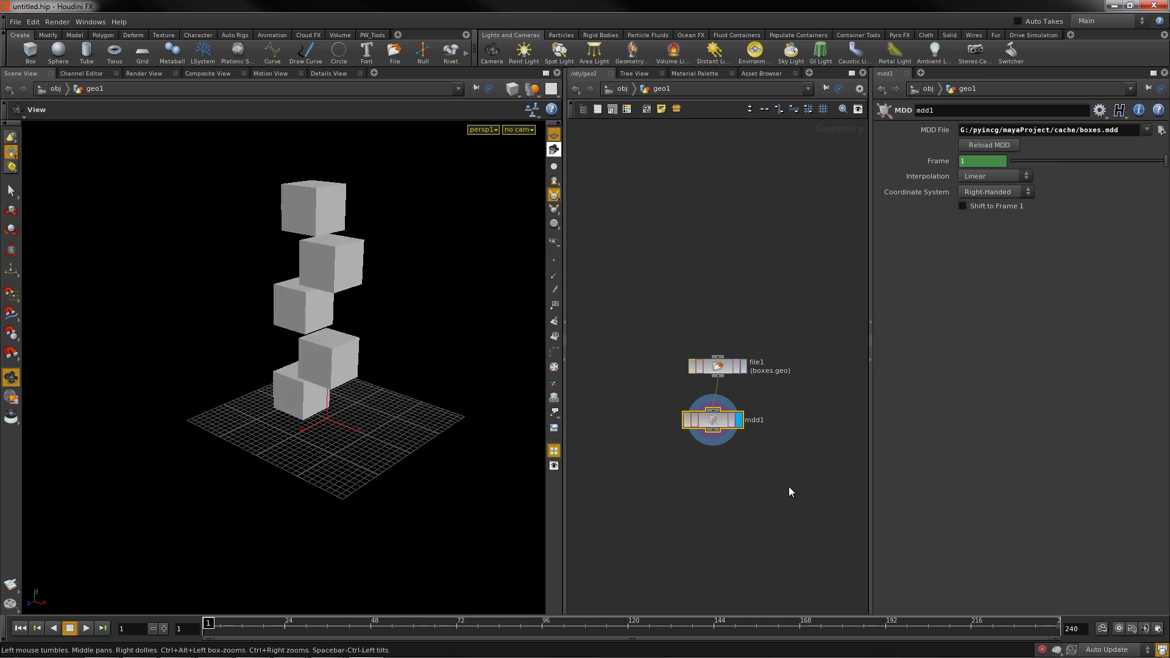
Step: Switch to the Maya rbd scene, enable the Vertex Normal attribute in mGeo Exporter and close the exporter
key(alt+Tab)
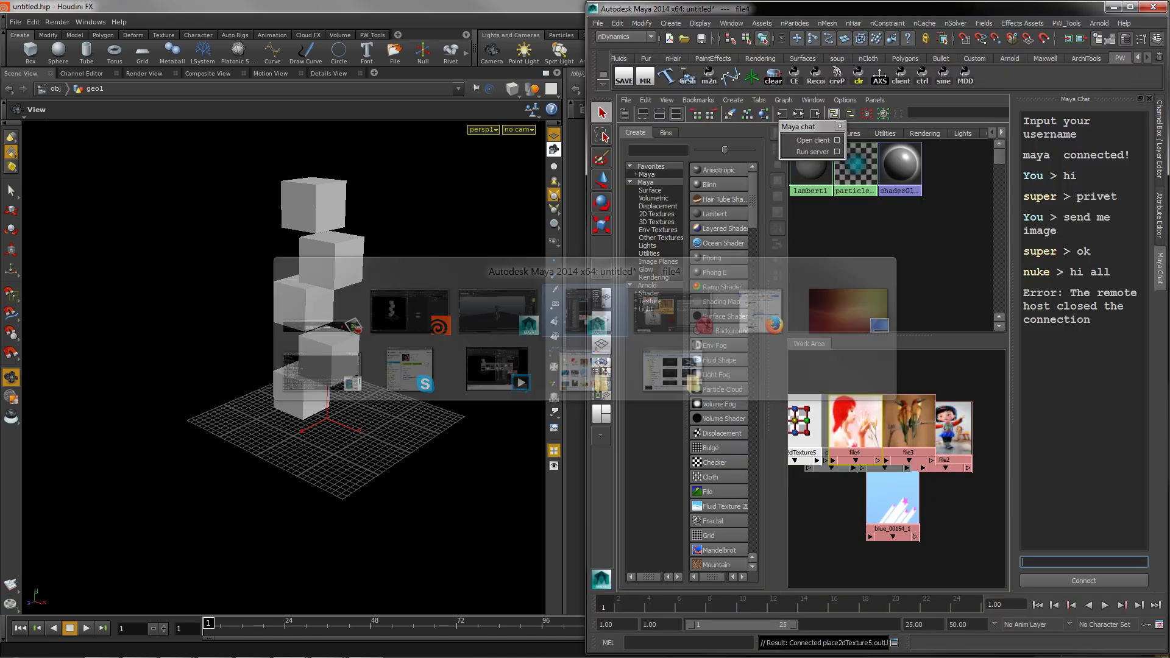
mouse_move(288, 644)
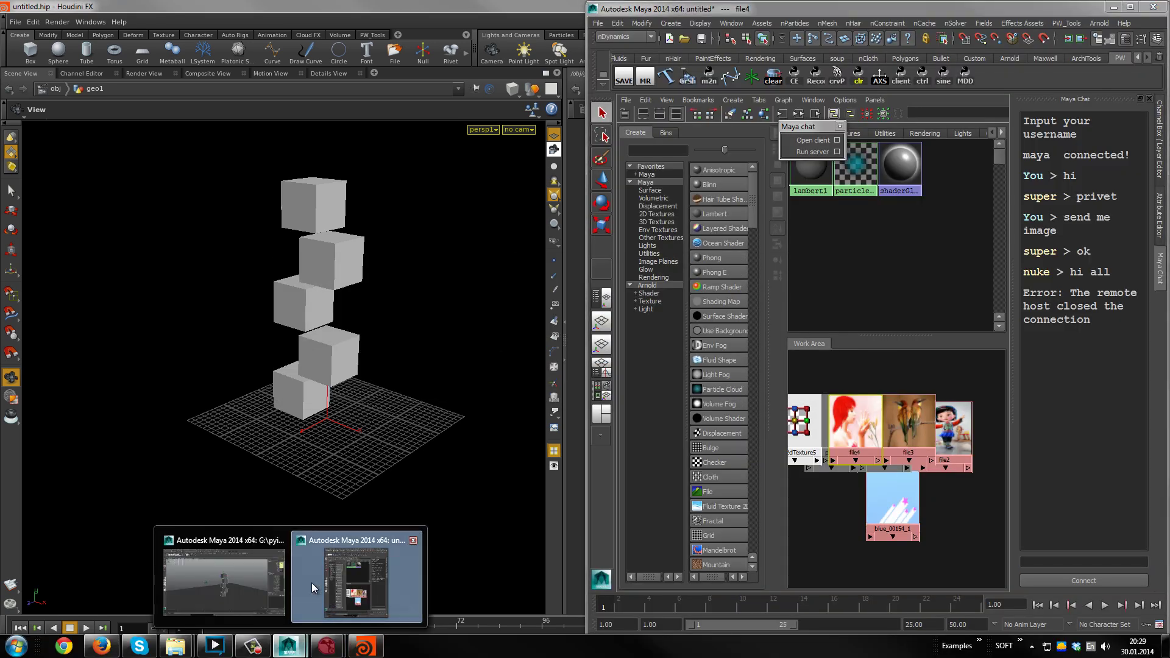
click(366, 579)
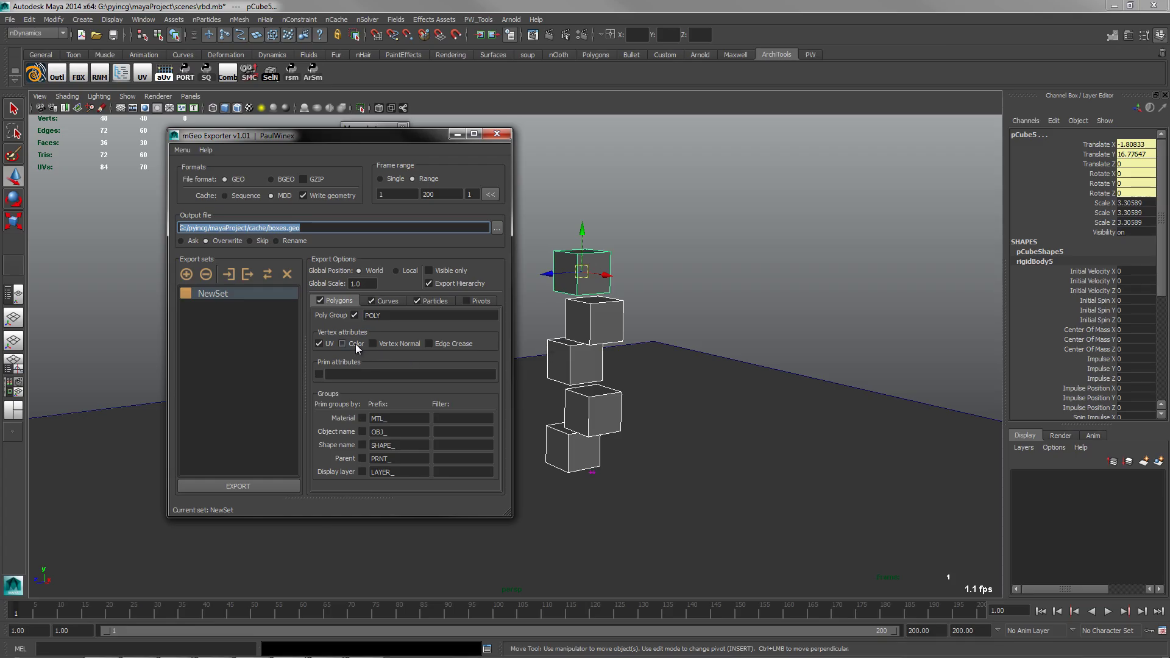
click(375, 343)
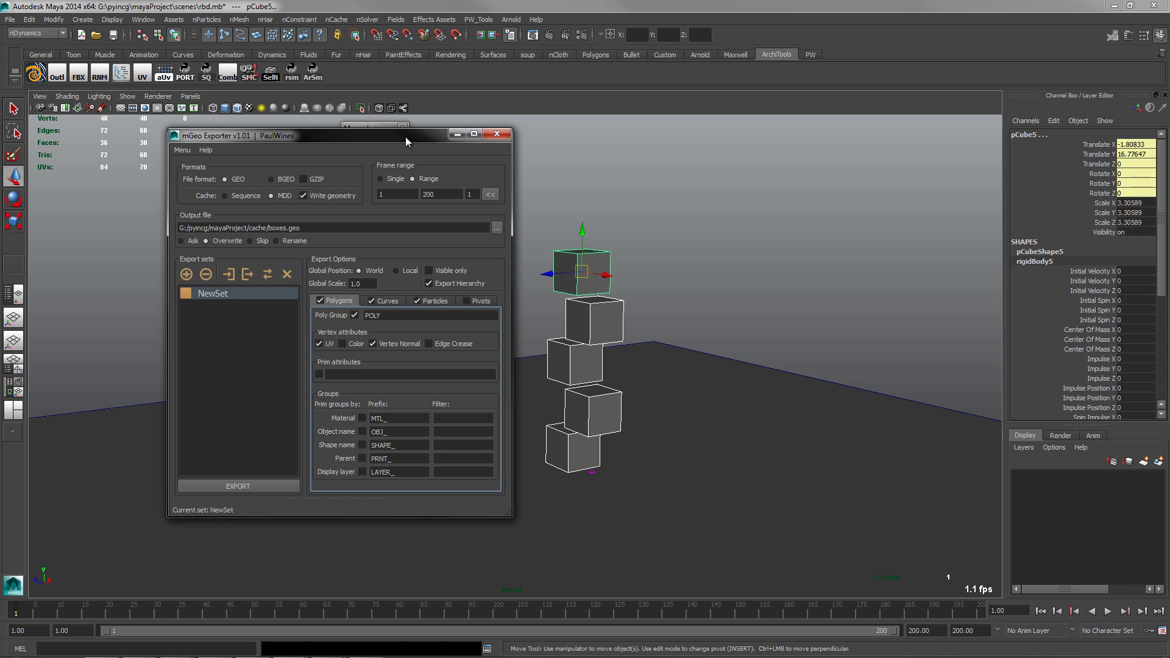
drag(405, 137, 383, 129)
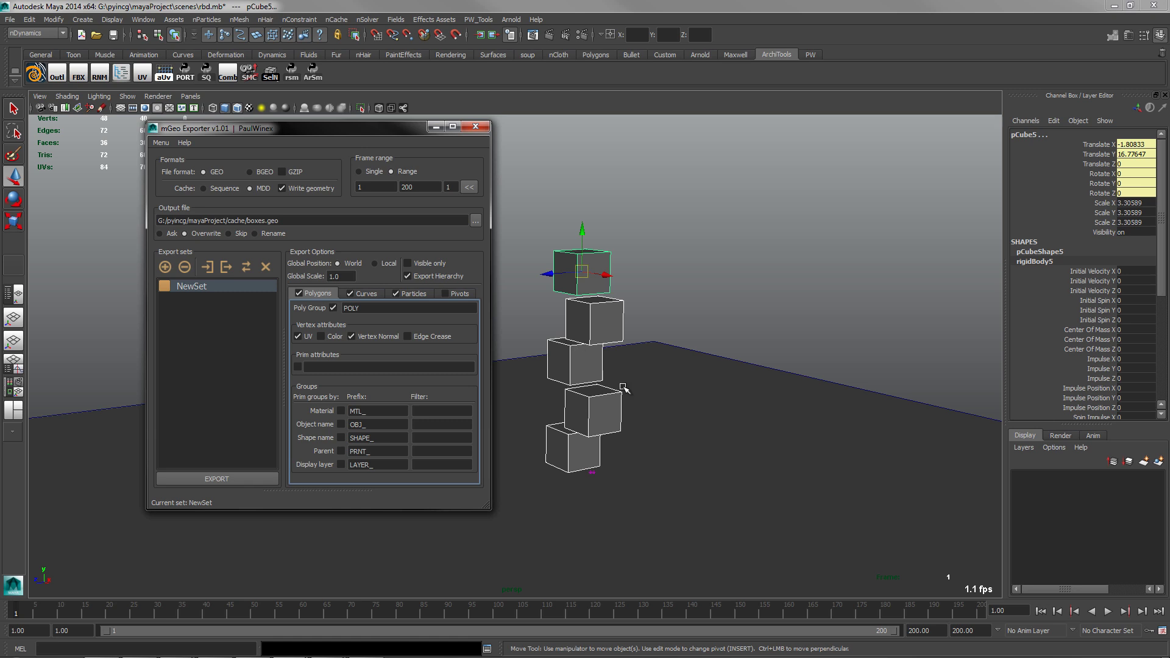
click(475, 126)
Step: Switch back to Houdini, lay out the network nodes and set the File node as the displayed one
mouse_move(317, 653)
click(365, 646)
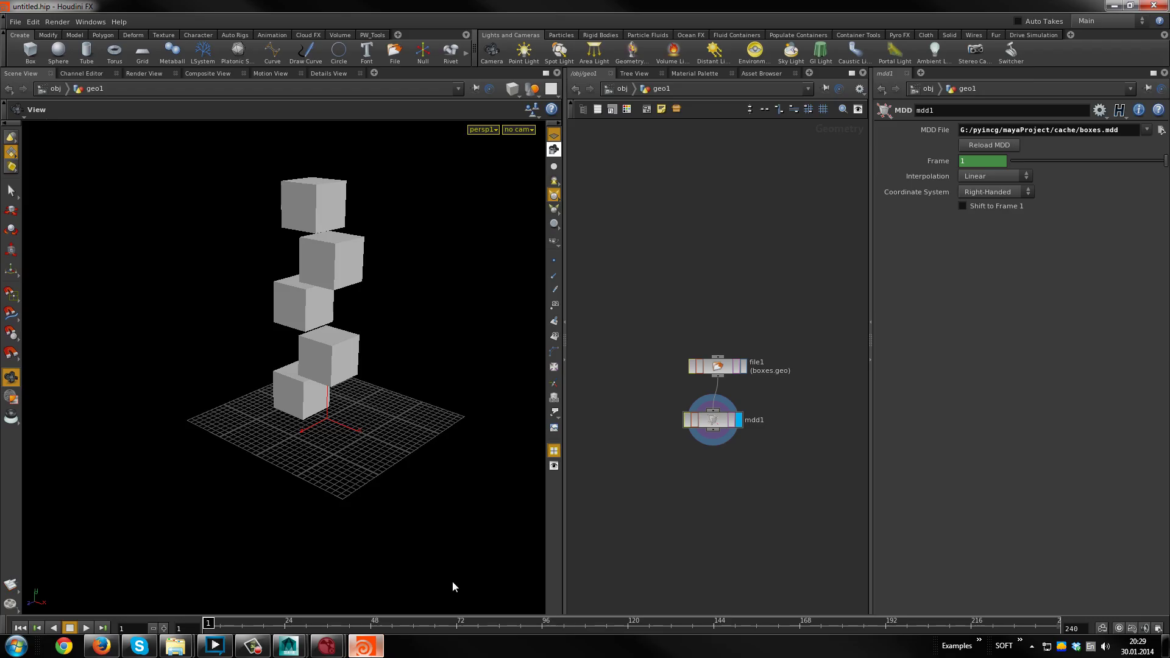
key(l)
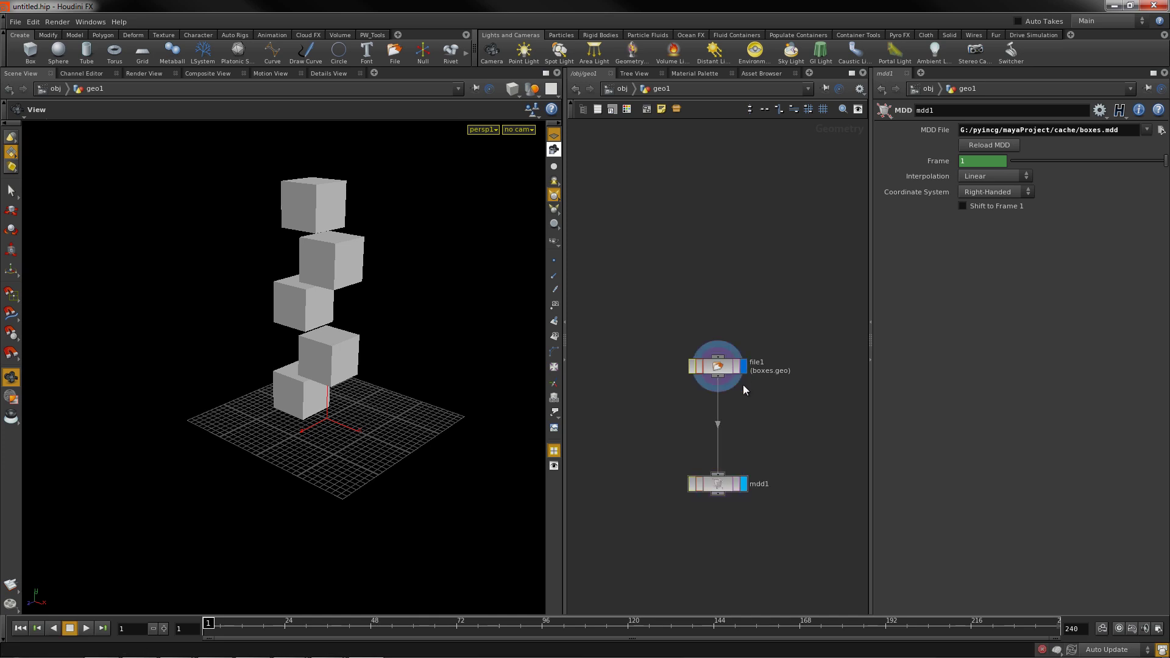
click(743, 365)
Step: Add a Copy node, connect the File node to its input and make it the displayed node
key(Tab)
text(copy)
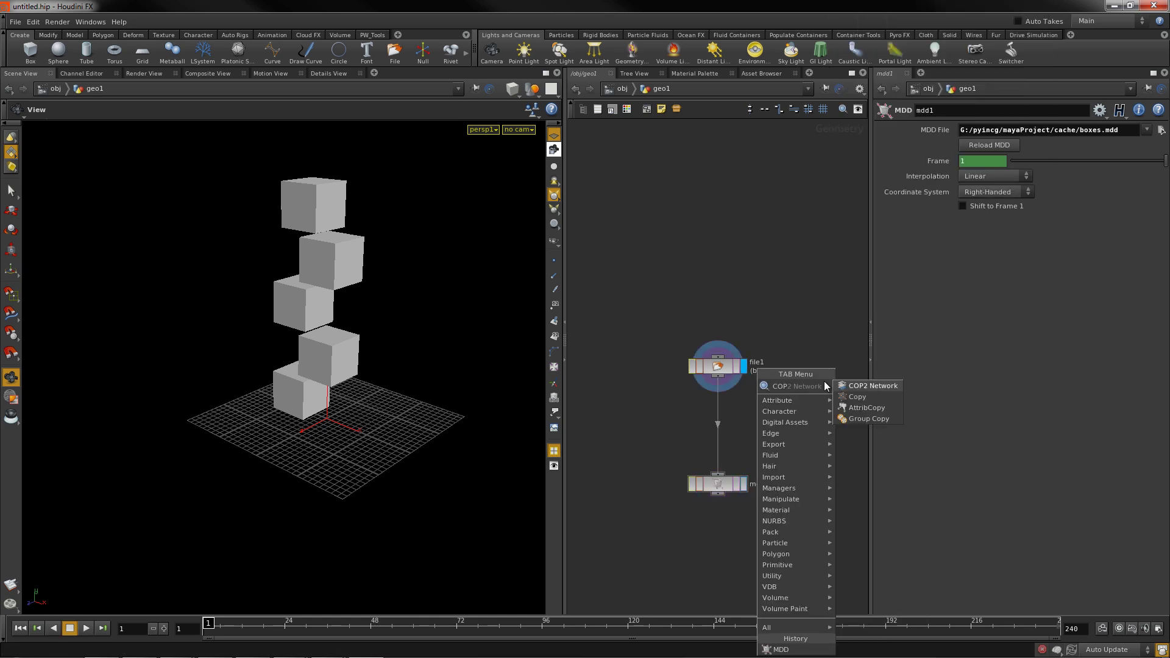
click(850, 397)
click(719, 385)
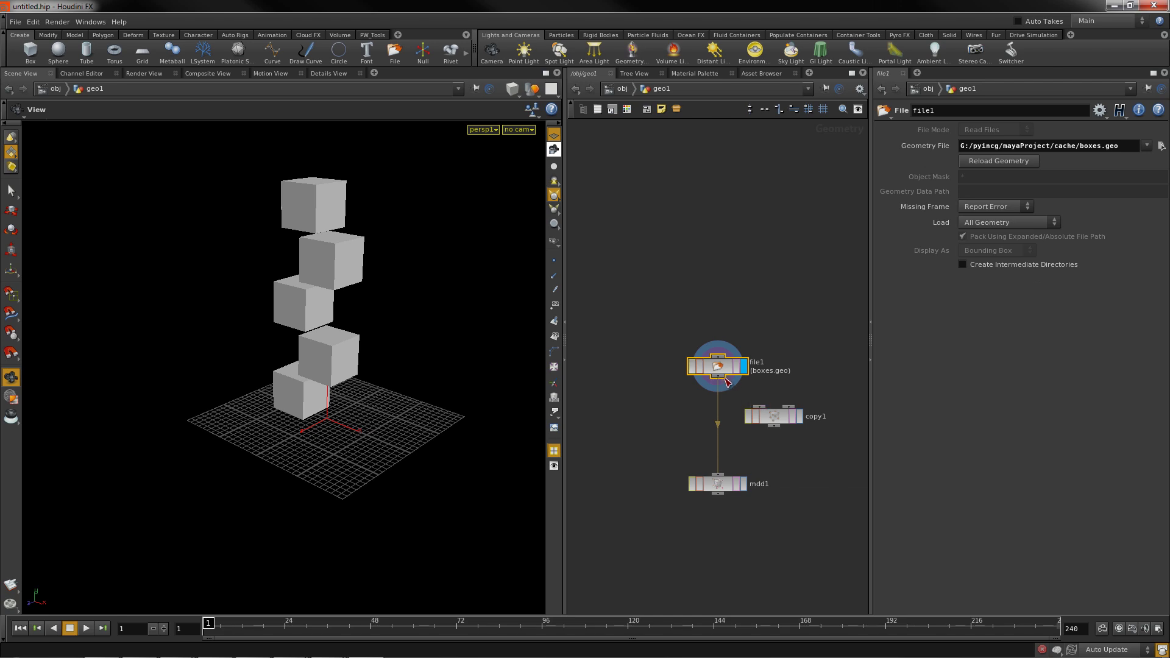
drag(718, 377, 774, 432)
click(798, 418)
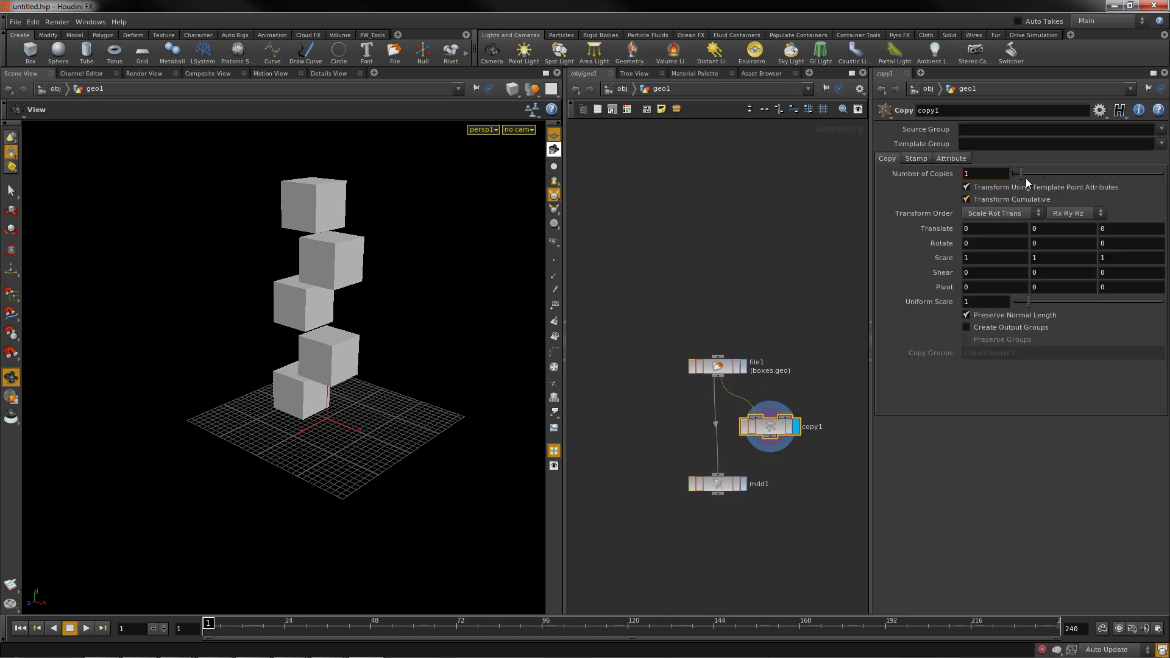
Step: Set the Copy node to 3 copies with an X translation of 8.4
click(1030, 174)
scroll(1006, 227, up, 4)
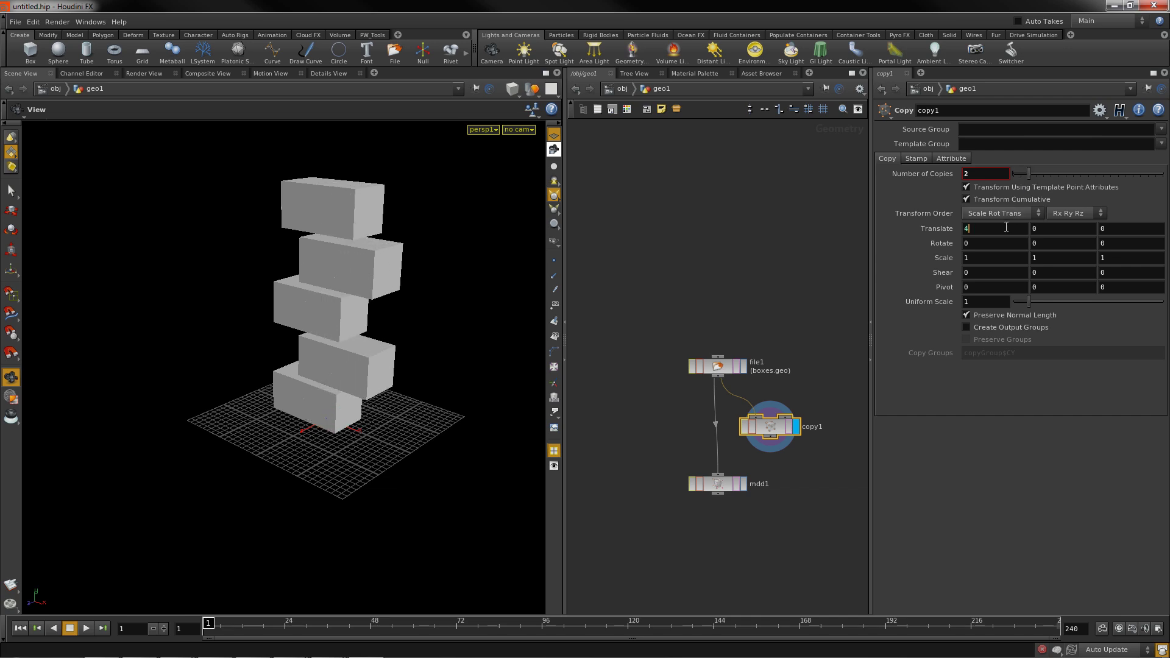
scroll(1006, 227, up, 2)
middle_drag(1005, 228, 1136, 223)
click(1035, 175)
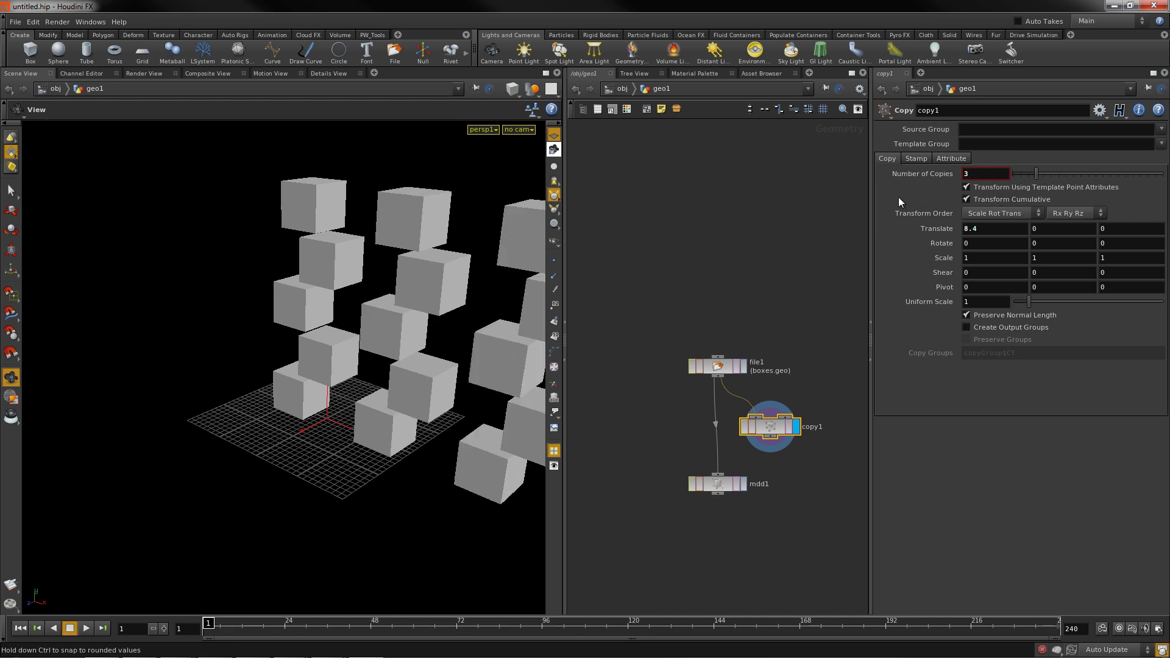
scroll(496, 295, down, 3)
drag(496, 295, 469, 288)
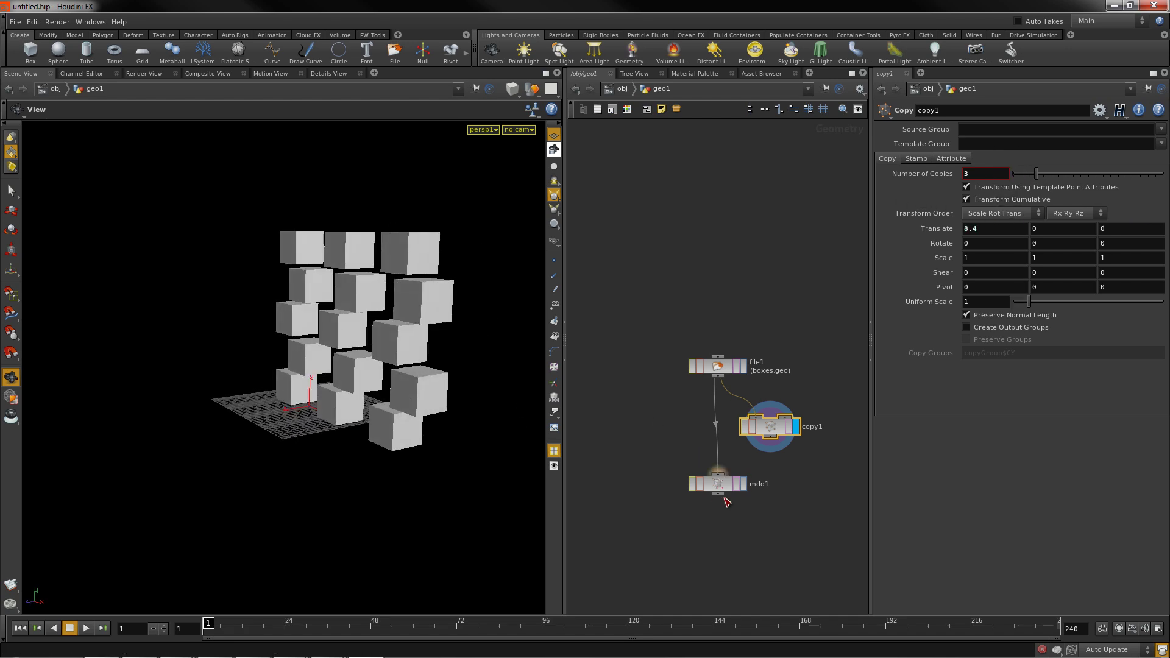
Step: Delete the MDD node from the geometry network
drag(725, 487, 671, 546)
click(774, 470)
key(Delete)
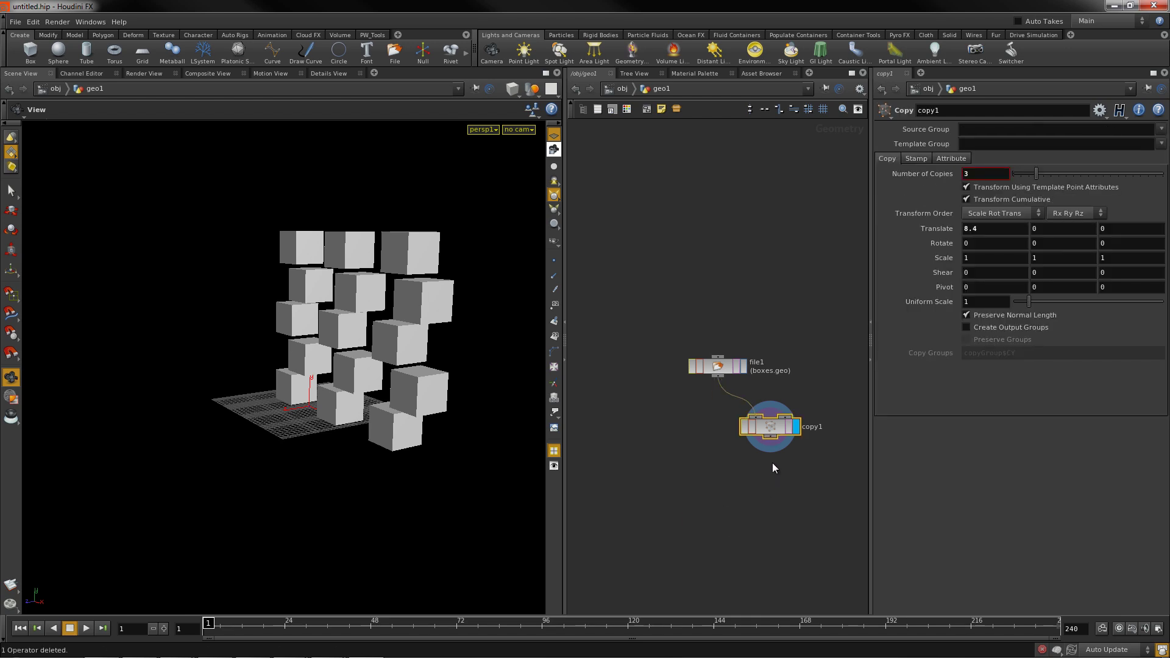
Step: Return to the object level and turn the geo1 cubes into an RBD Fractured Object
key(u)
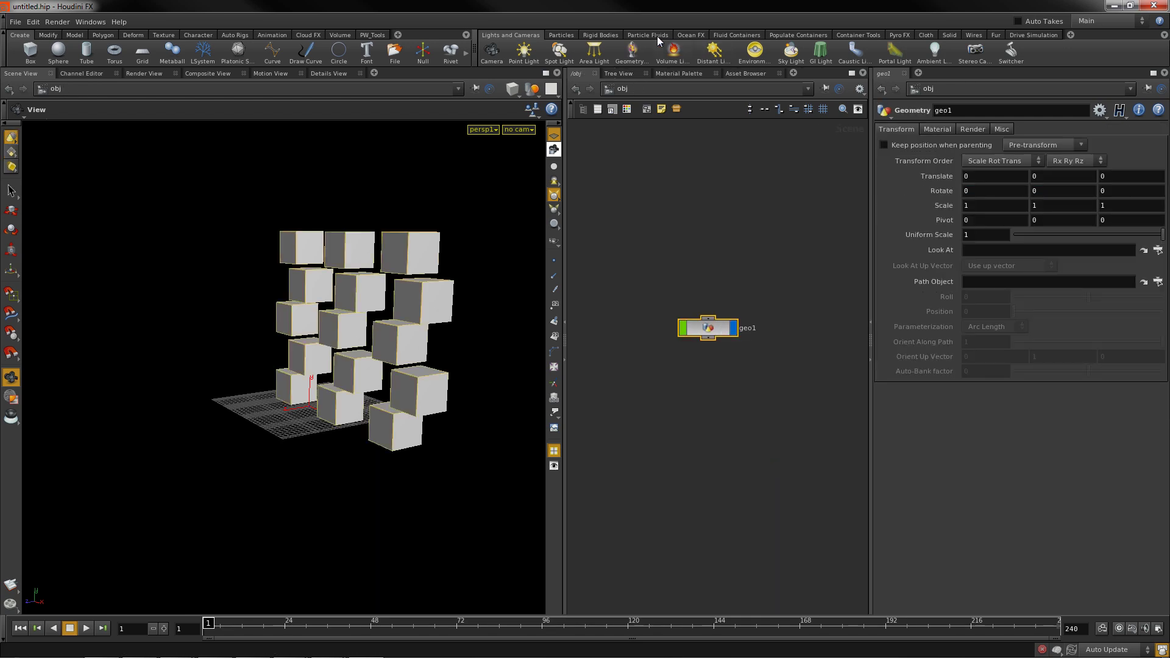
click(601, 35)
click(628, 52)
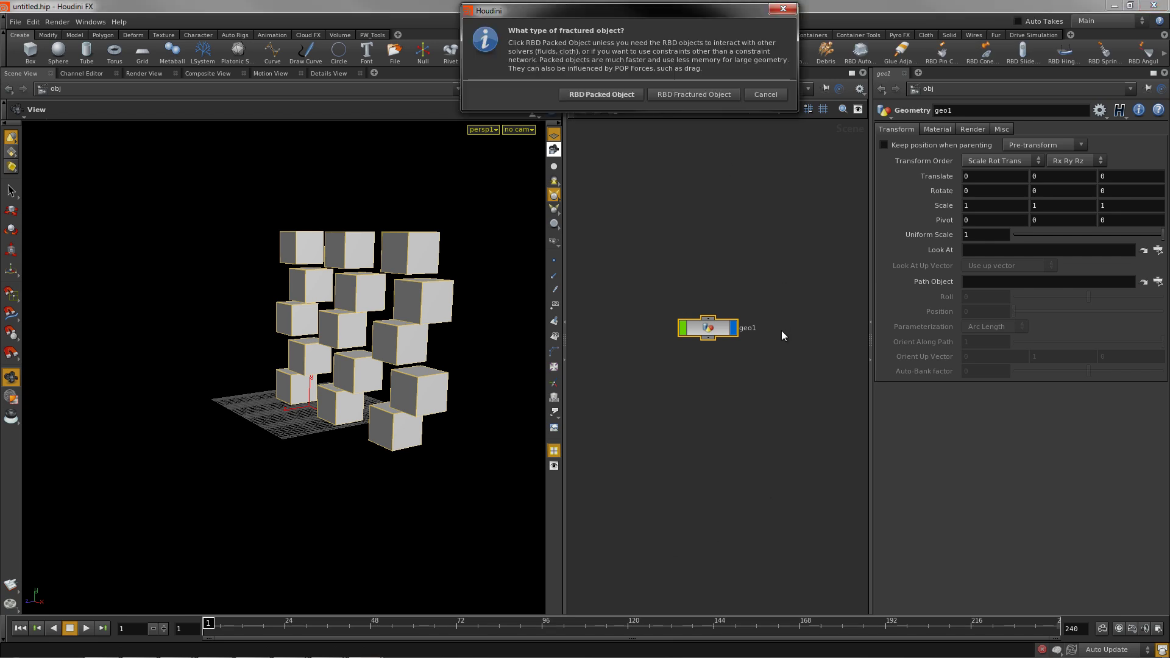
key(Return)
key(Return)
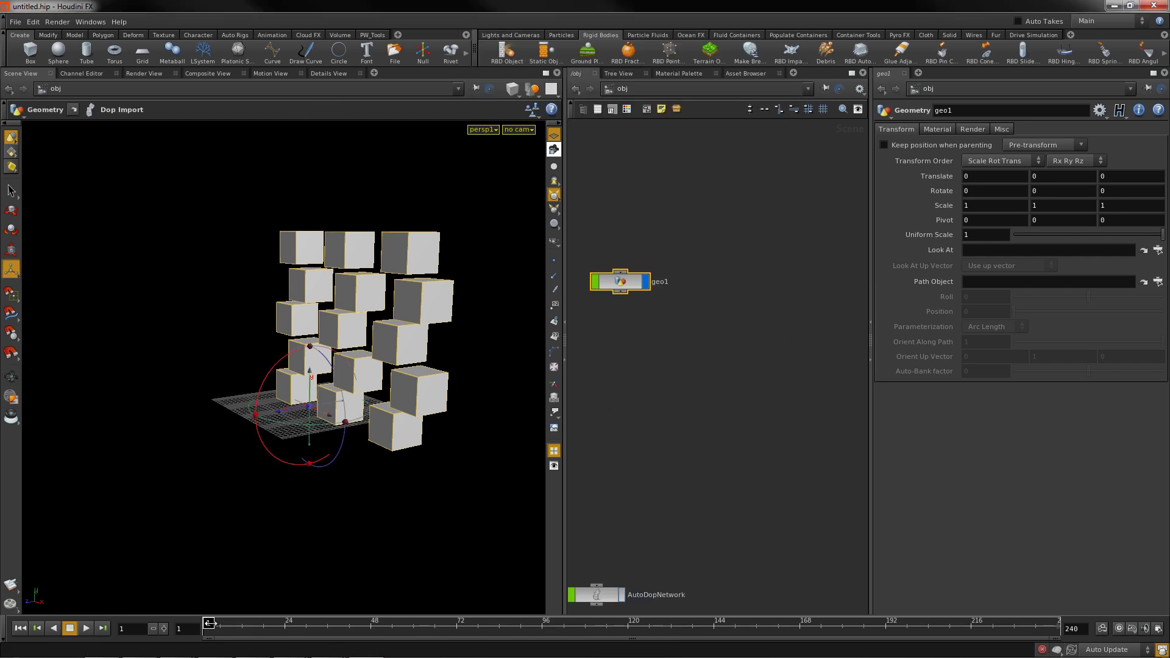
Step: Add a rigid-body ground plane, preview the falling cubes on the timeline and rewind to frame 1
click(586, 52)
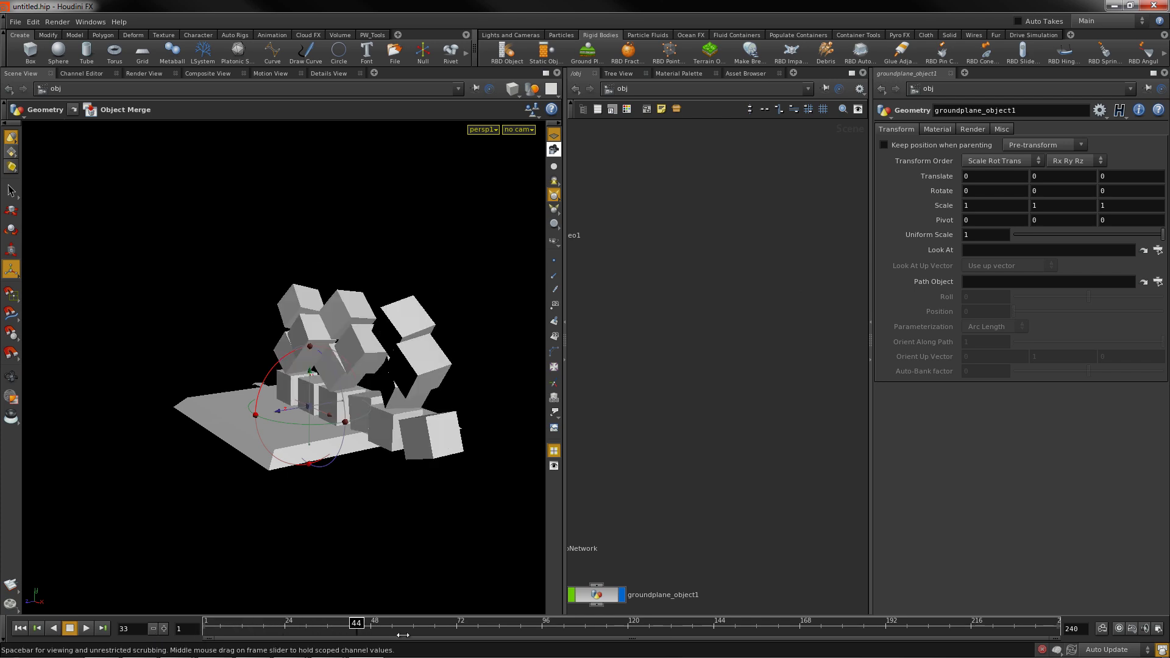
drag(397, 633, 199, 631)
key(h)
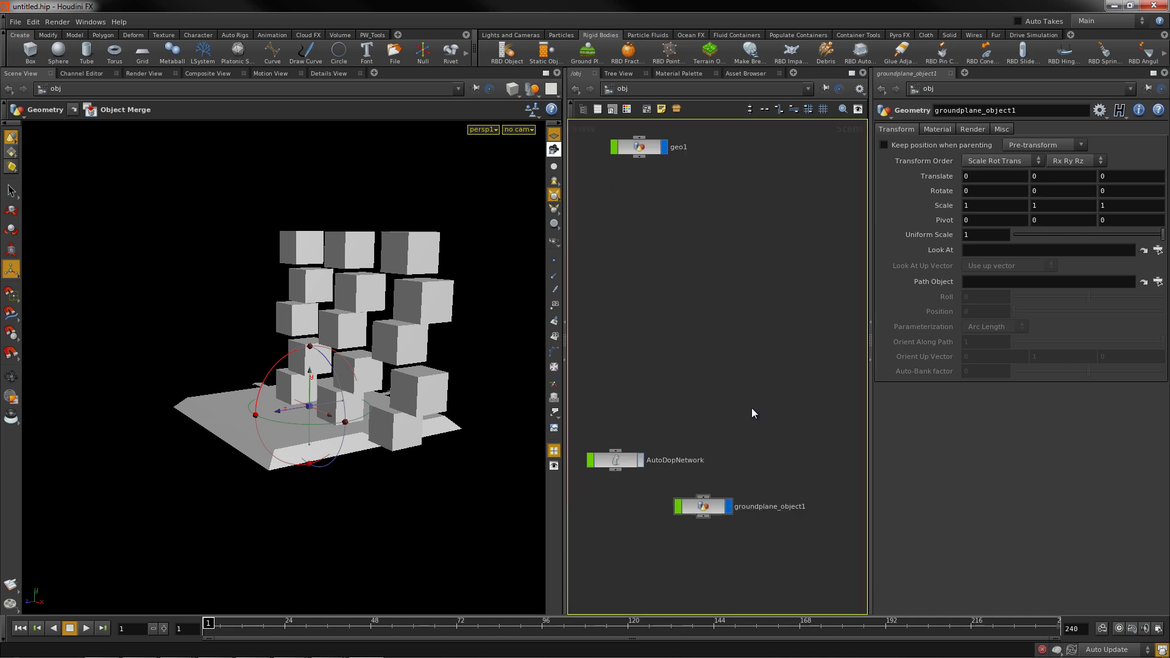
Step: Move the AutoDopNetwork and groundplane_object1 nodes close to the geo1 node in the network
drag(791, 373, 685, 275)
key(h)
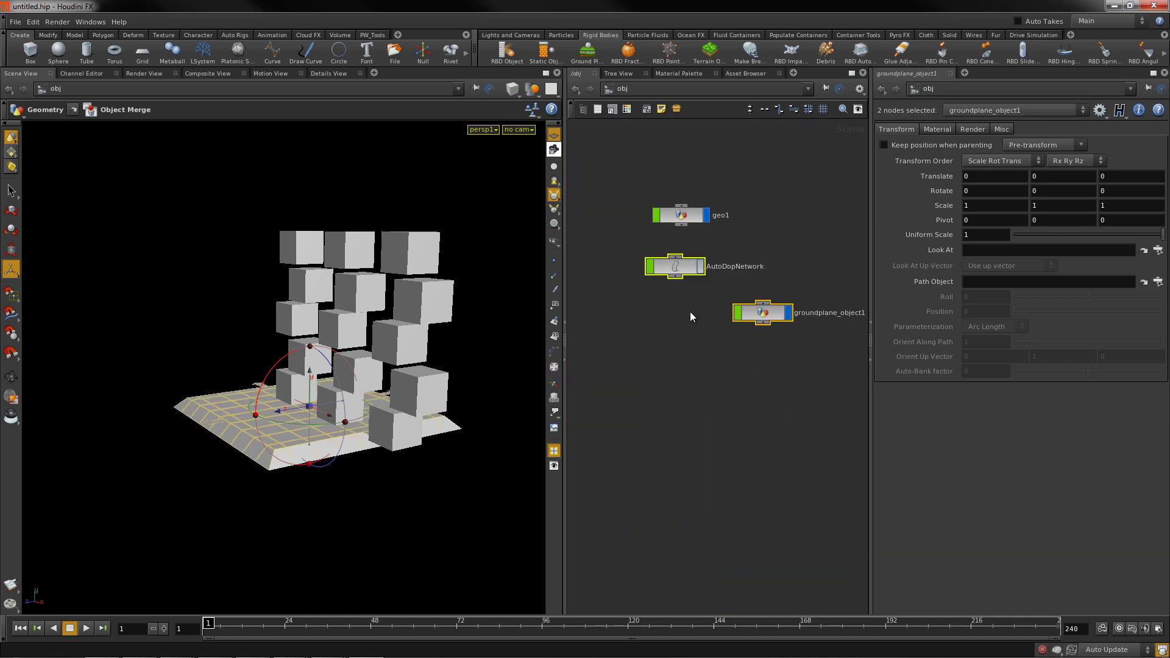
click(676, 219)
middle_drag(666, 211, 688, 287)
drag(687, 287, 688, 287)
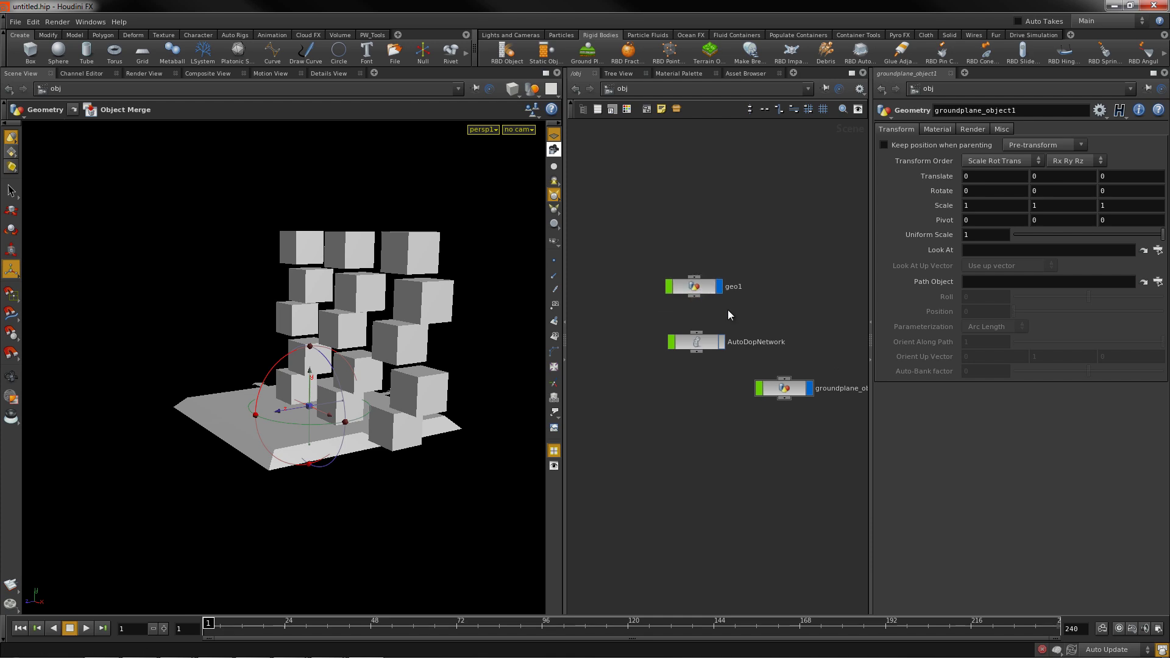
Step: Enter the geo1 network and place a ROP Network node below dopimport1
double_click(707, 287)
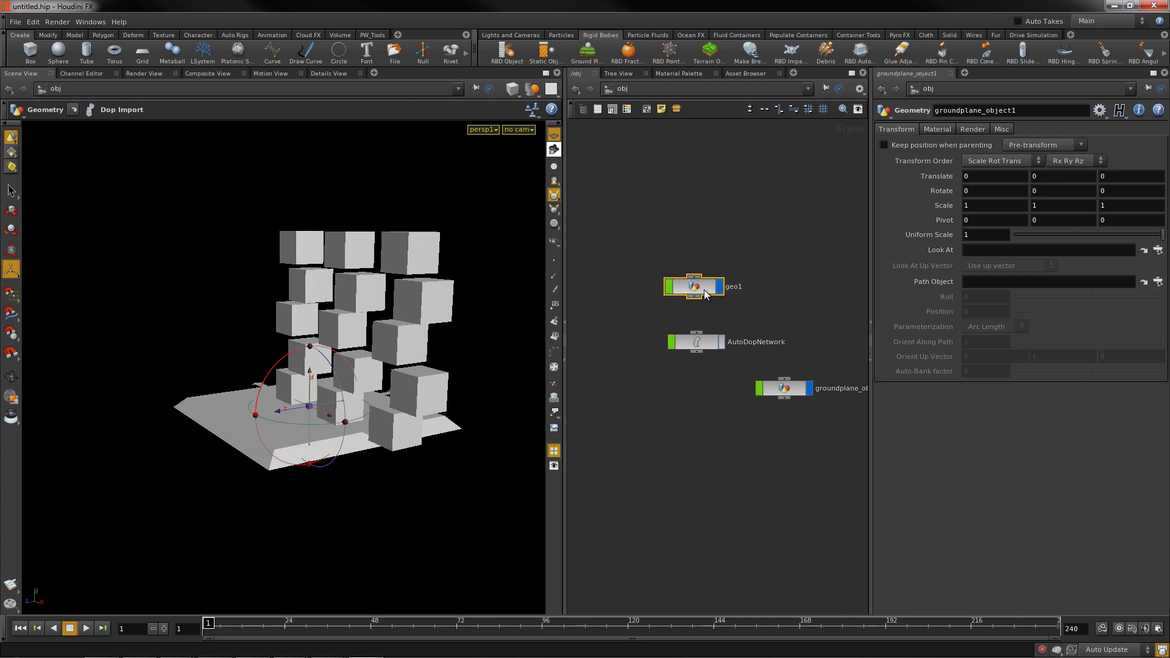
click(731, 454)
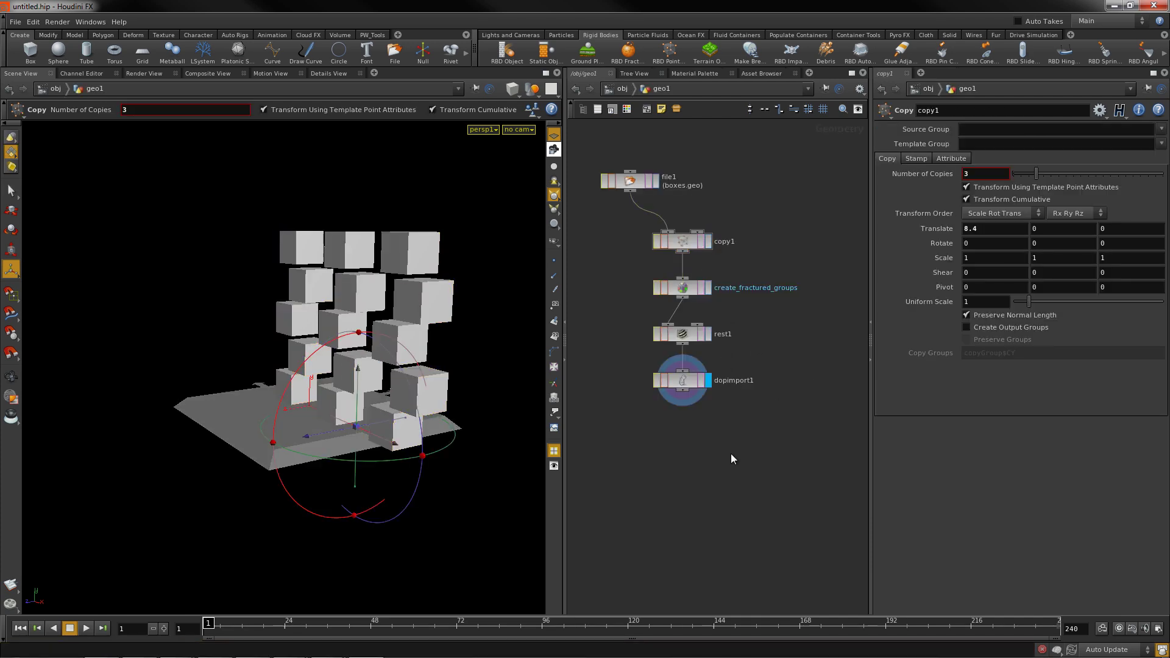
key(Tab)
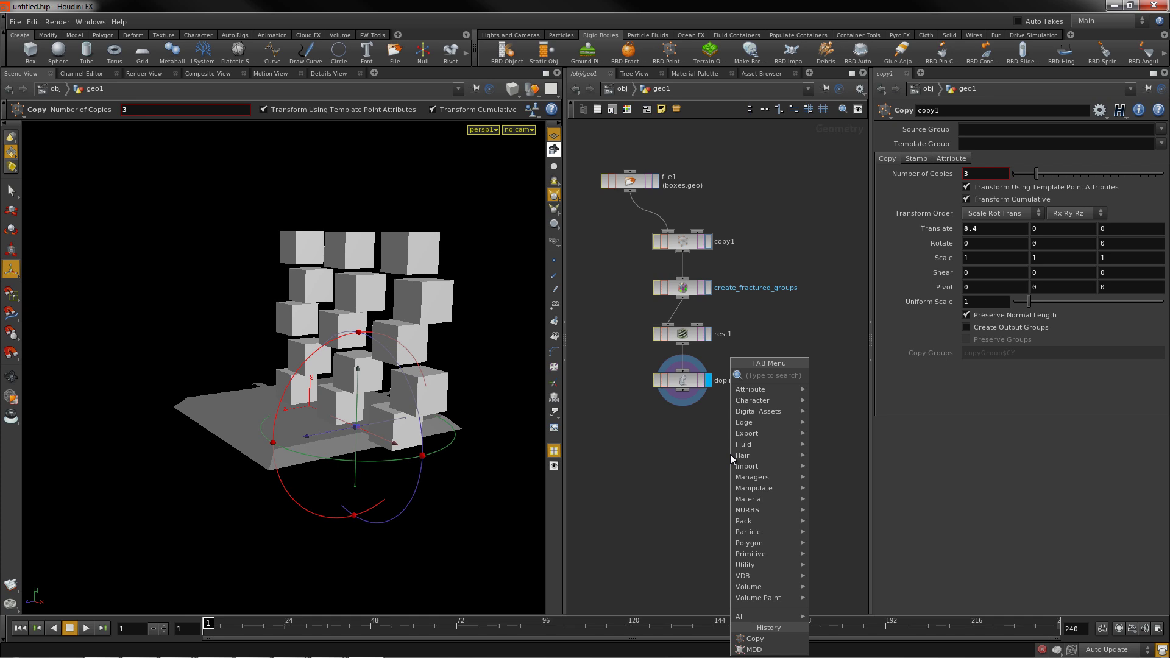
text(ROP)
click(843, 386)
click(735, 450)
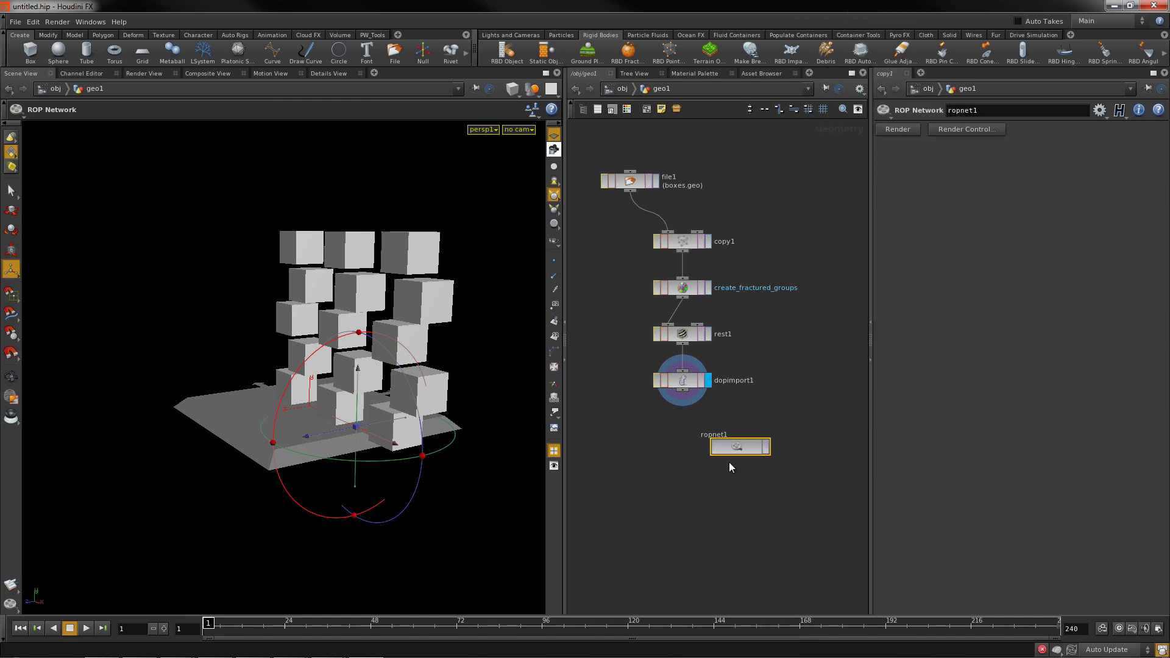
Step: Add an MDD Point Cache node inside the ROP network
double_click(736, 449)
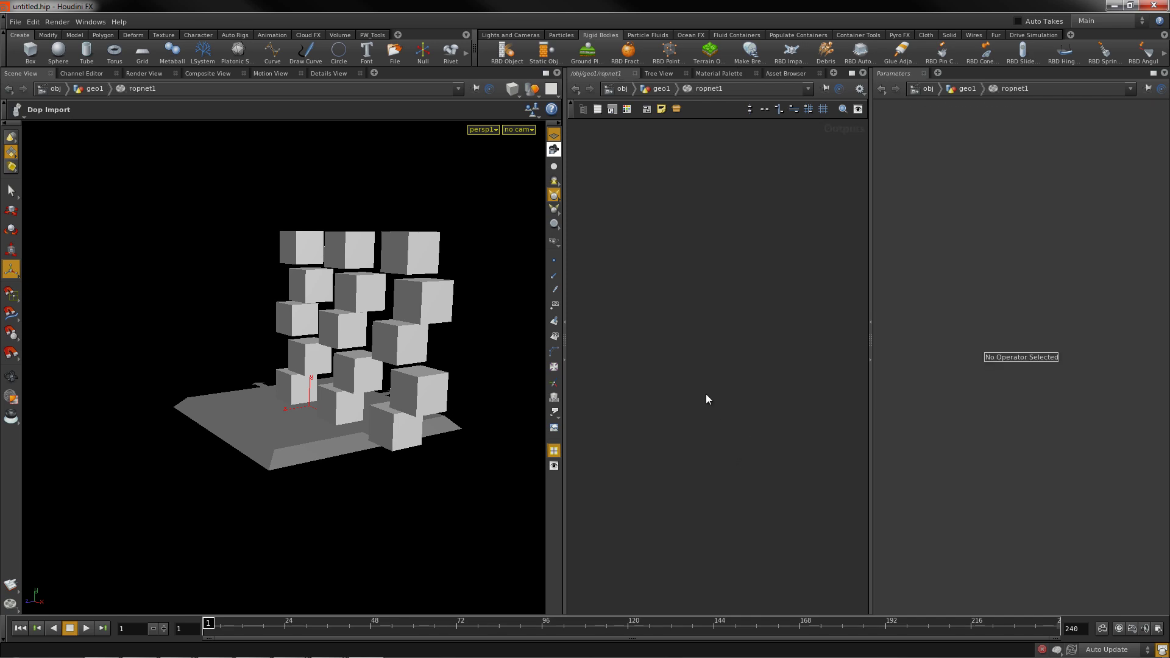
key(Tab)
text(MDD)
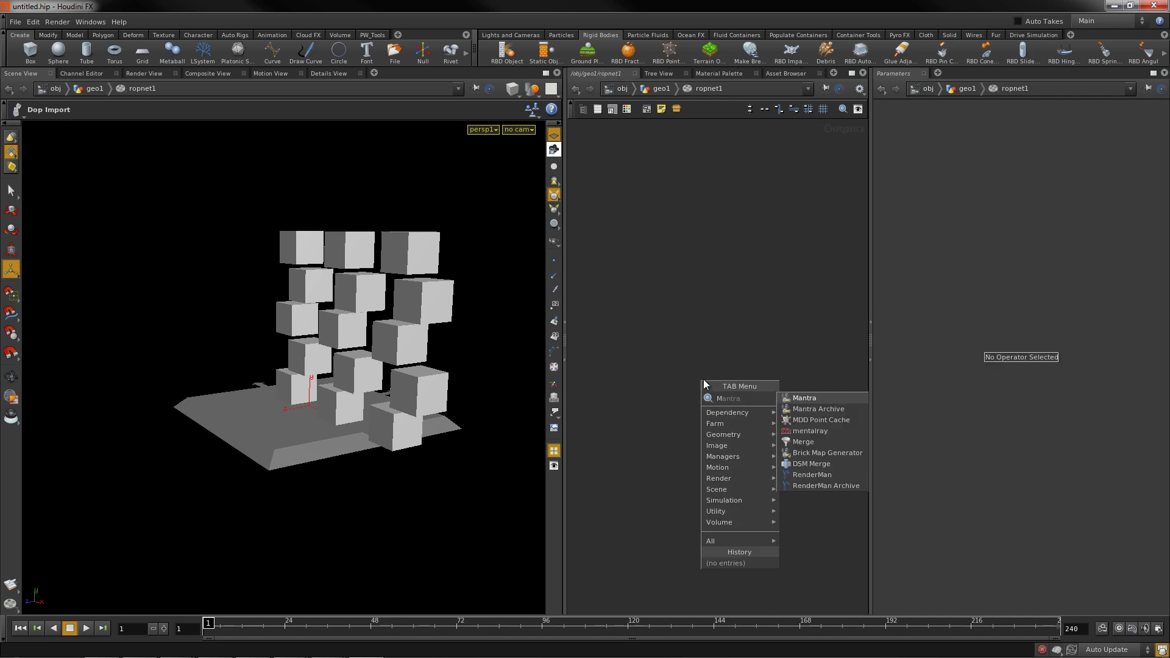
click(800, 398)
click(728, 368)
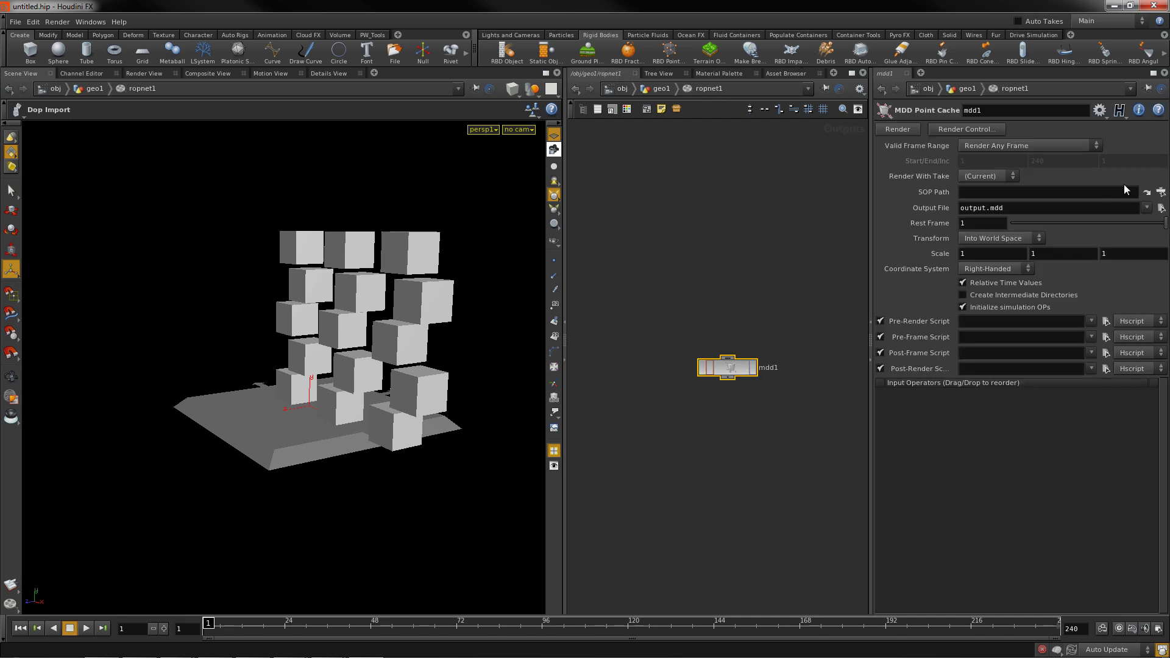
Step: Set the MDD Point Cache's SOP Path to /obj/geo1/dopimport1
click(1161, 192)
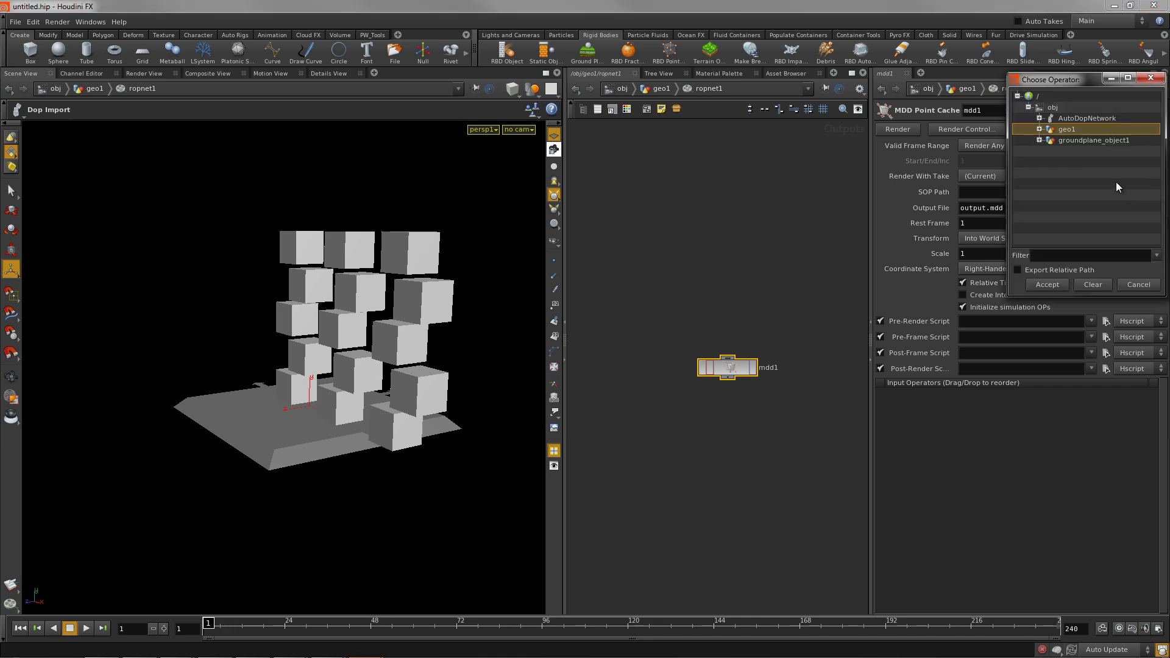
click(1039, 130)
click(1080, 163)
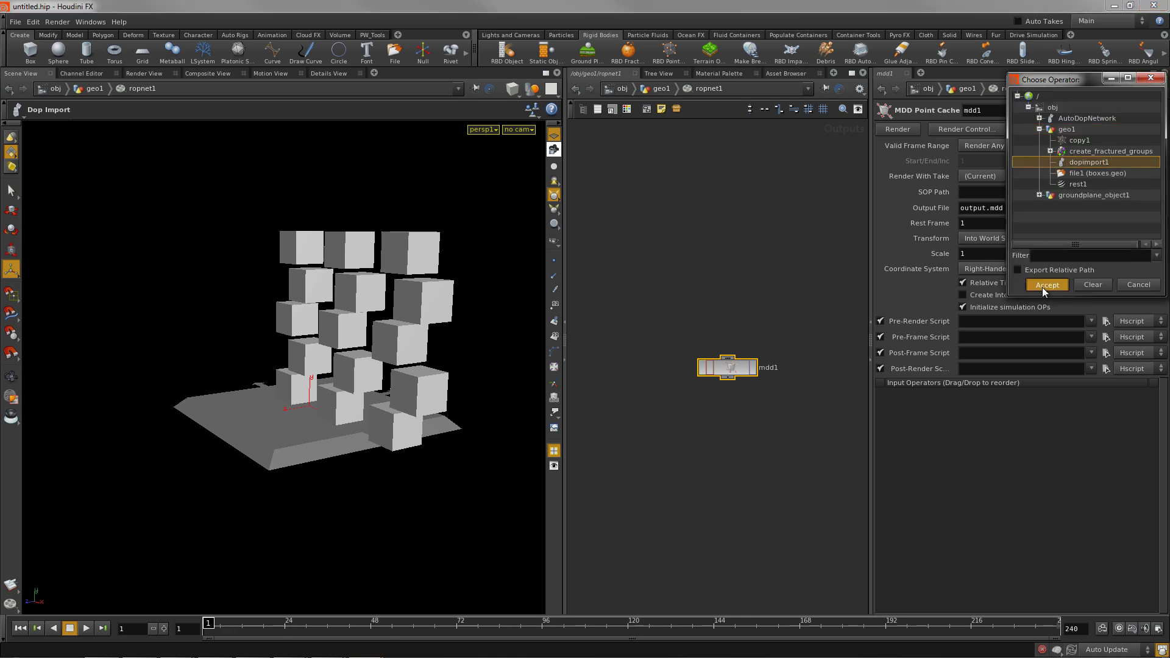
click(1043, 284)
Step: Set the MDD output file to G:/pyincg/mayaProject/cache/boxes2.mdd
click(1161, 208)
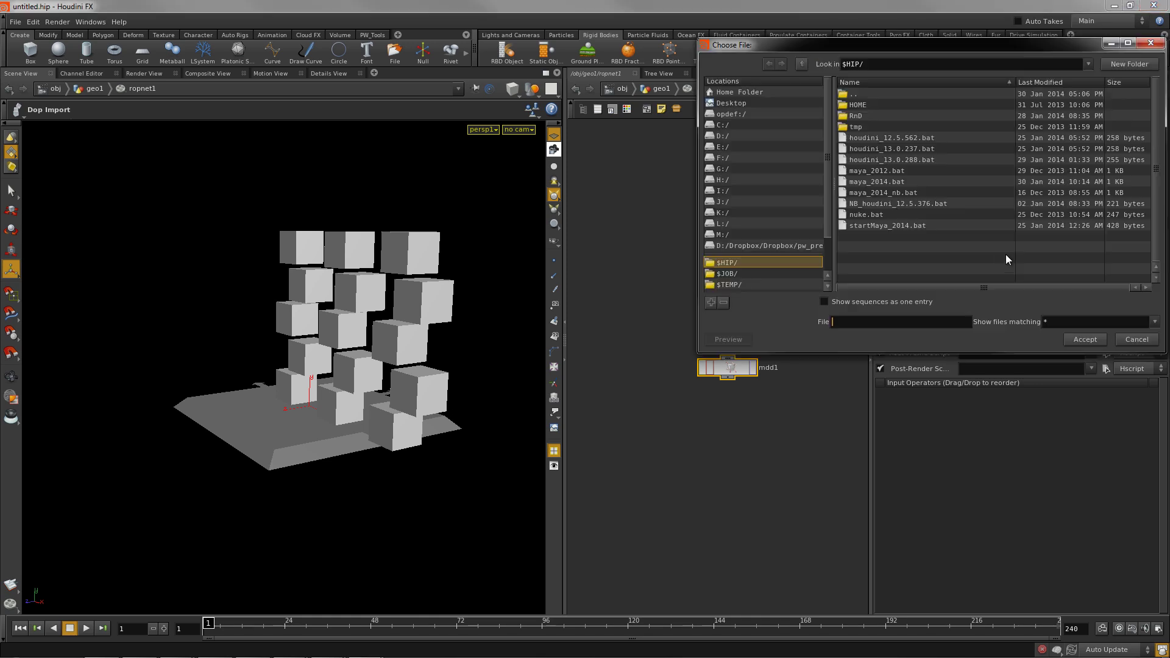
click(725, 169)
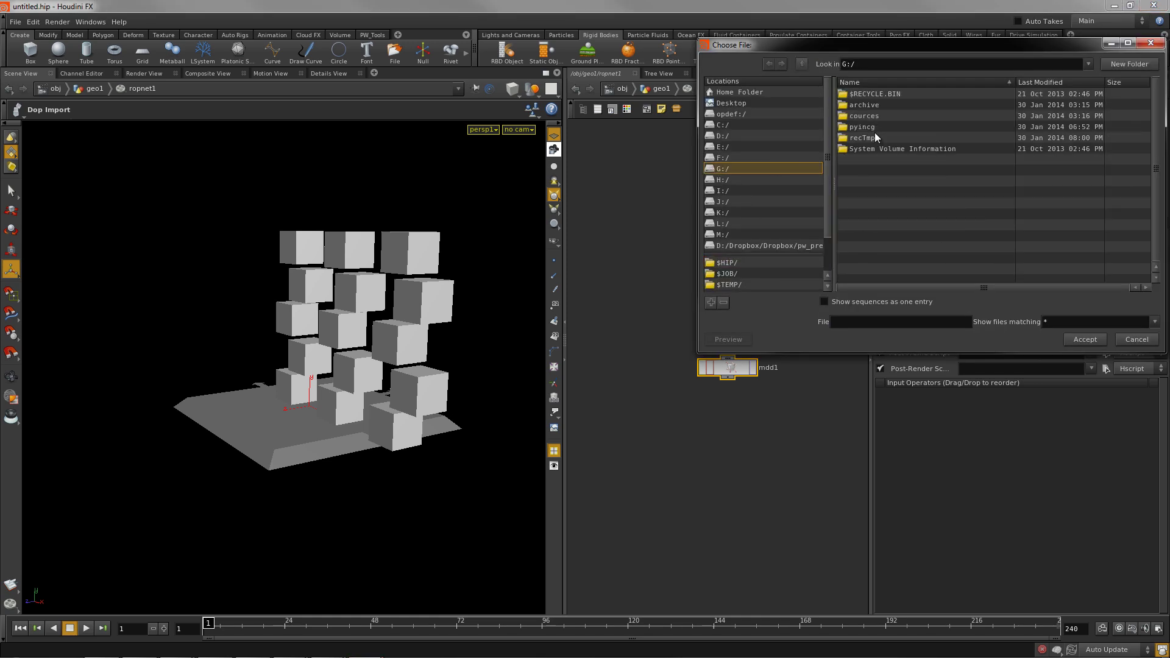
double_click(883, 127)
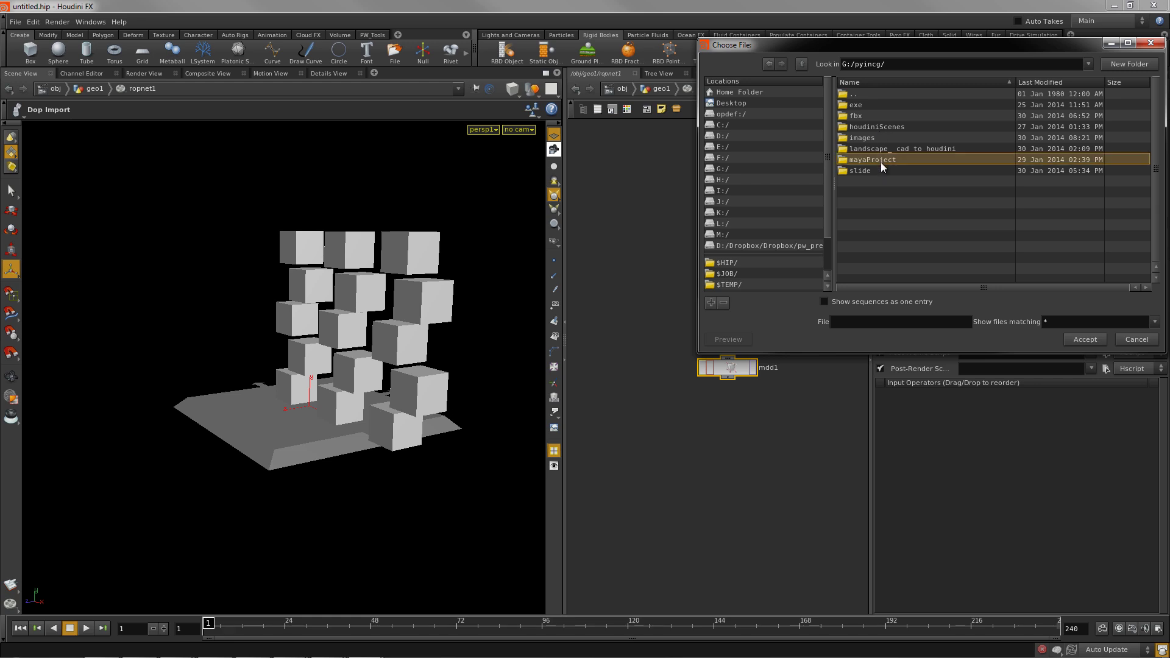
double_click(879, 160)
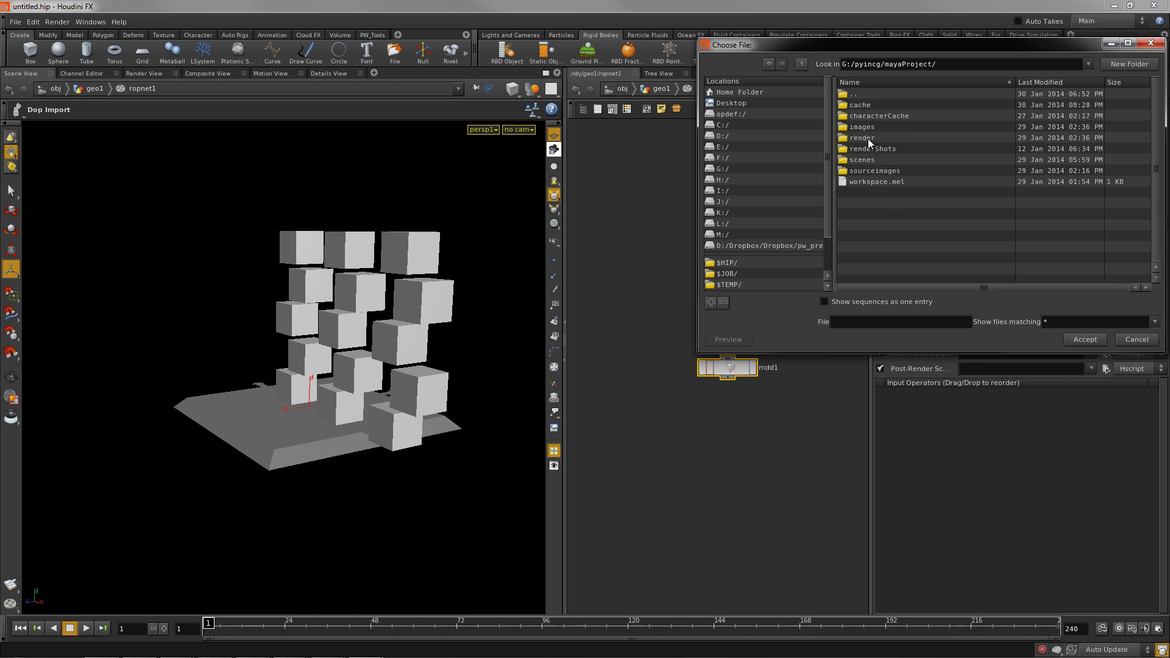
double_click(862, 104)
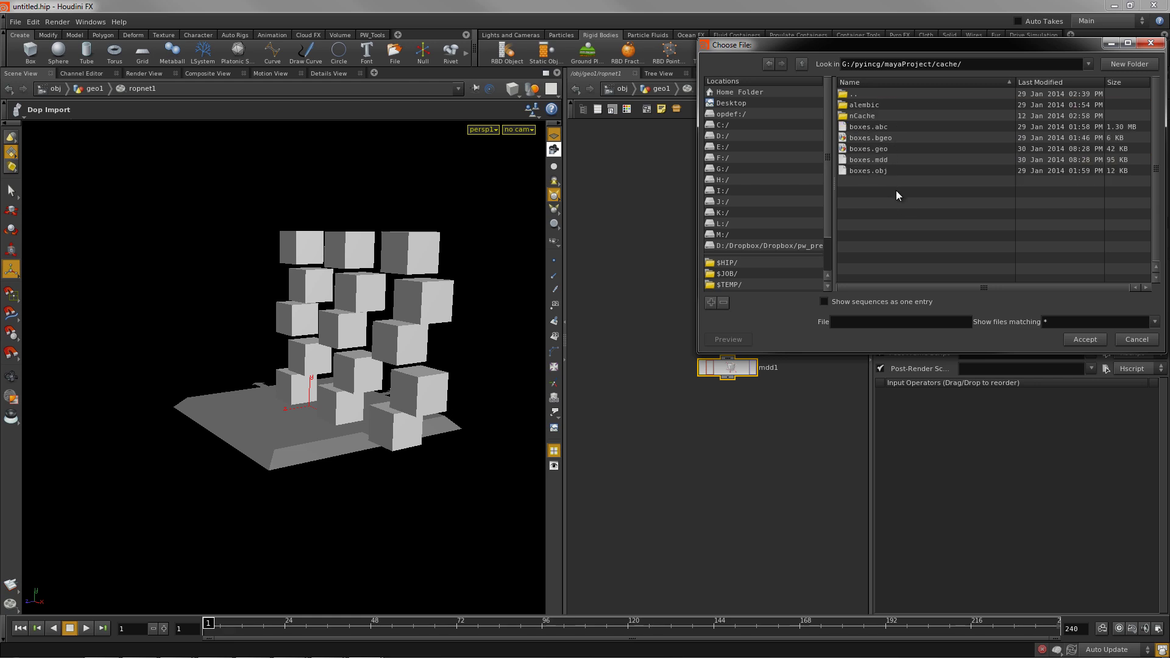
click(880, 161)
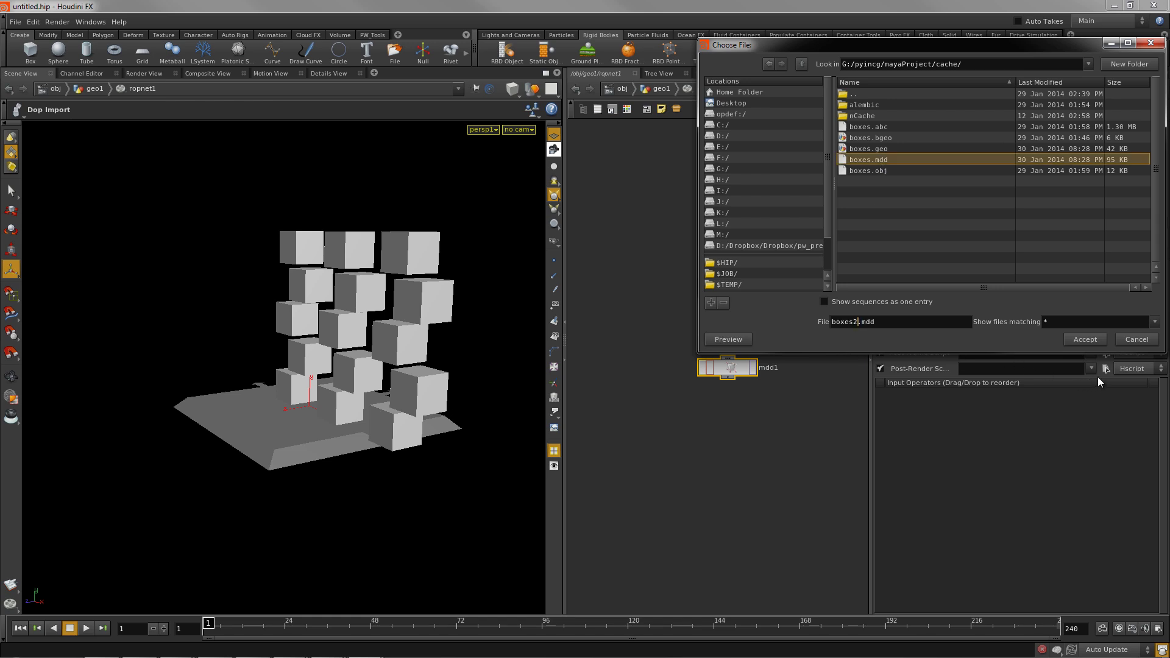
click(1084, 339)
Step: Set the MDD Point Cache to Render Frame Range with end frame 100 and render it
click(1014, 145)
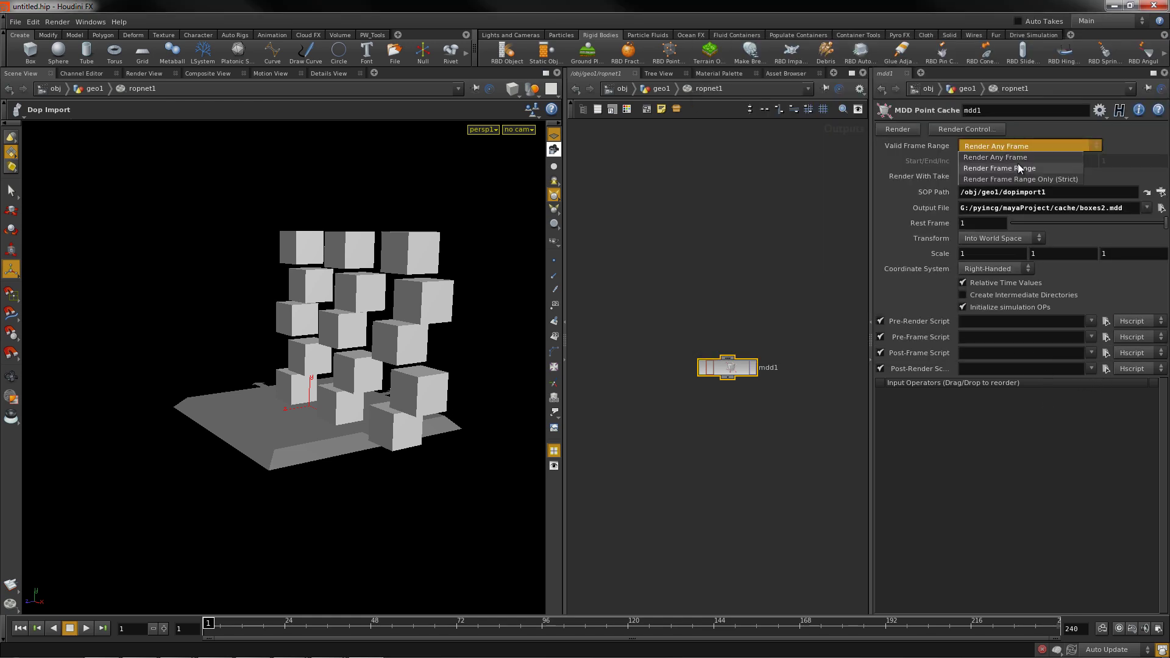
click(1017, 163)
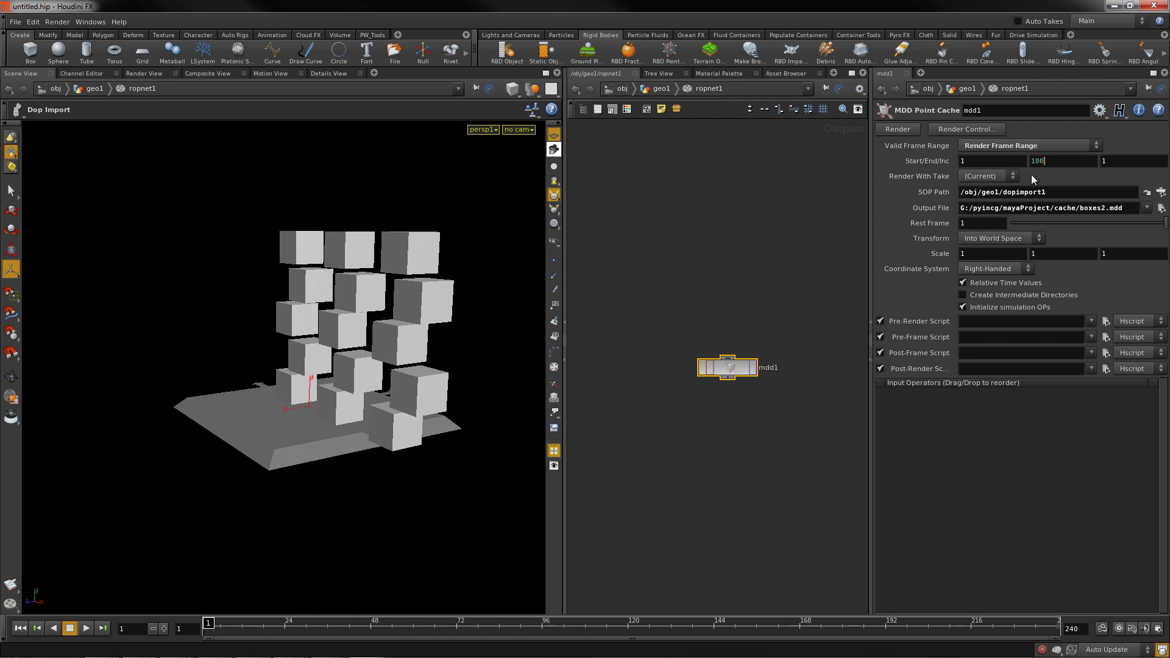
key(Return)
click(898, 129)
Step: Return to the geo1 network and open Save Geometry for the dopimport1 node
click(725, 301)
key(u)
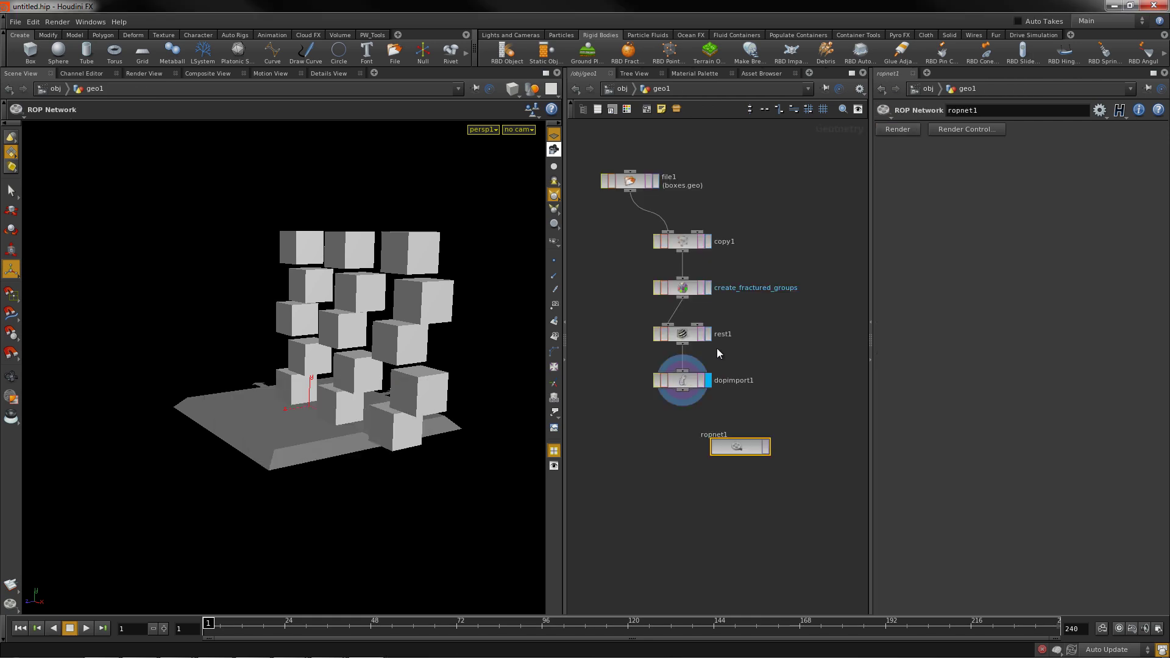
click(687, 391)
right_click(686, 390)
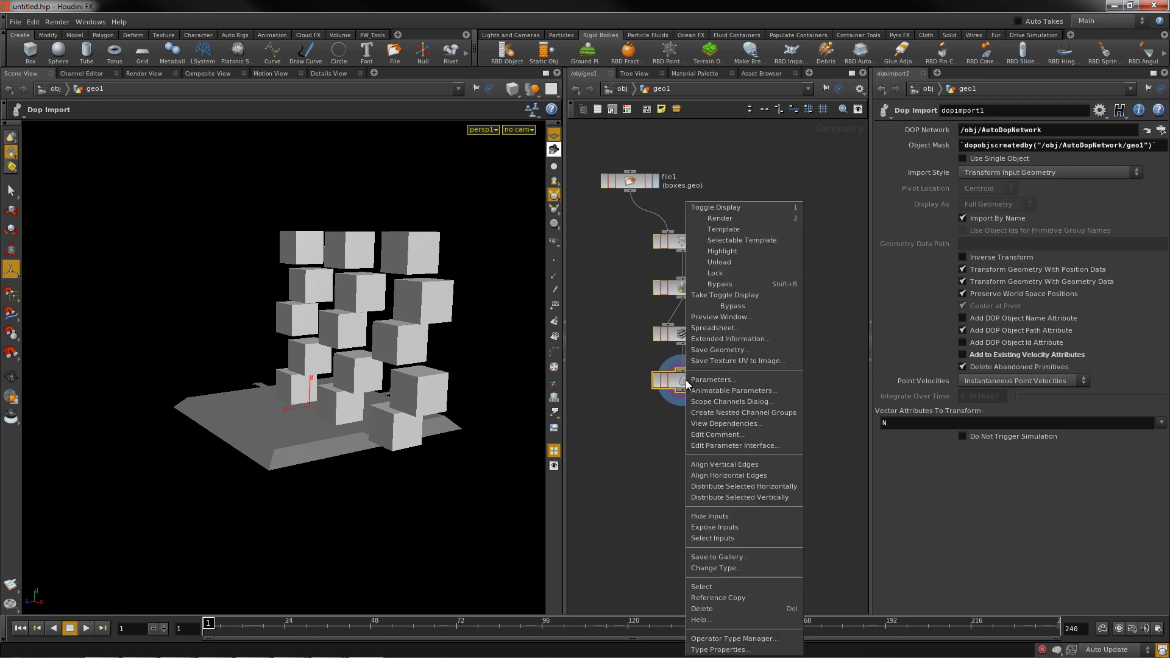
click(711, 354)
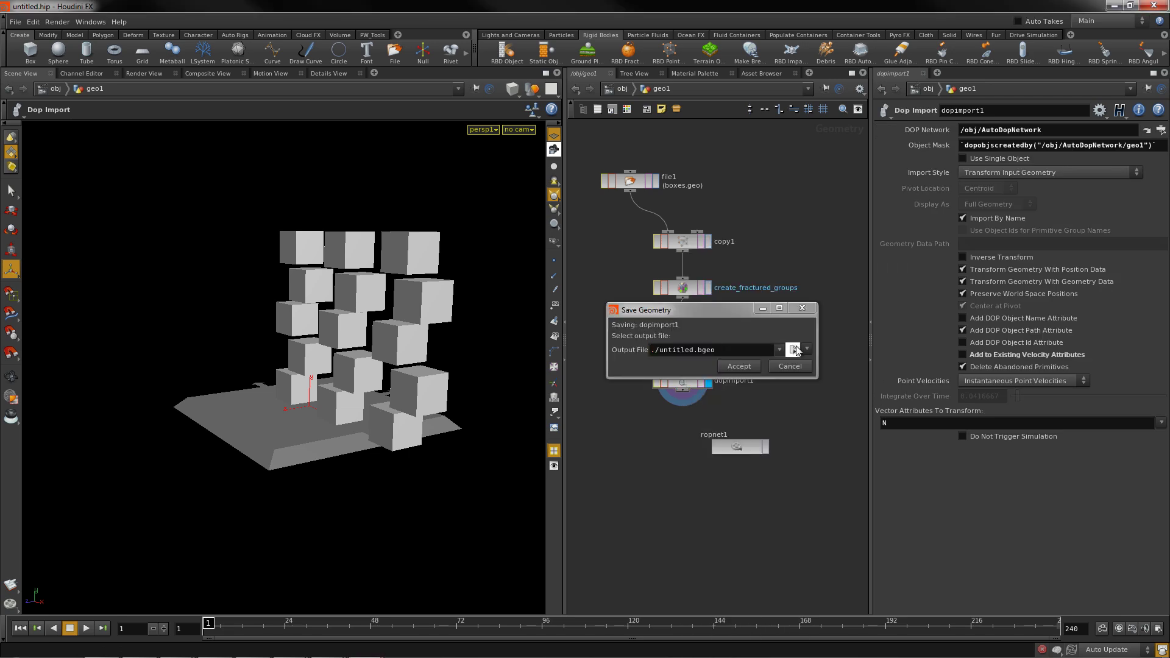
Step: Save the dopimport1 geometry as an OBJ file in the G:/pyincg/mayaProject/cache folder
click(793, 348)
click(765, 169)
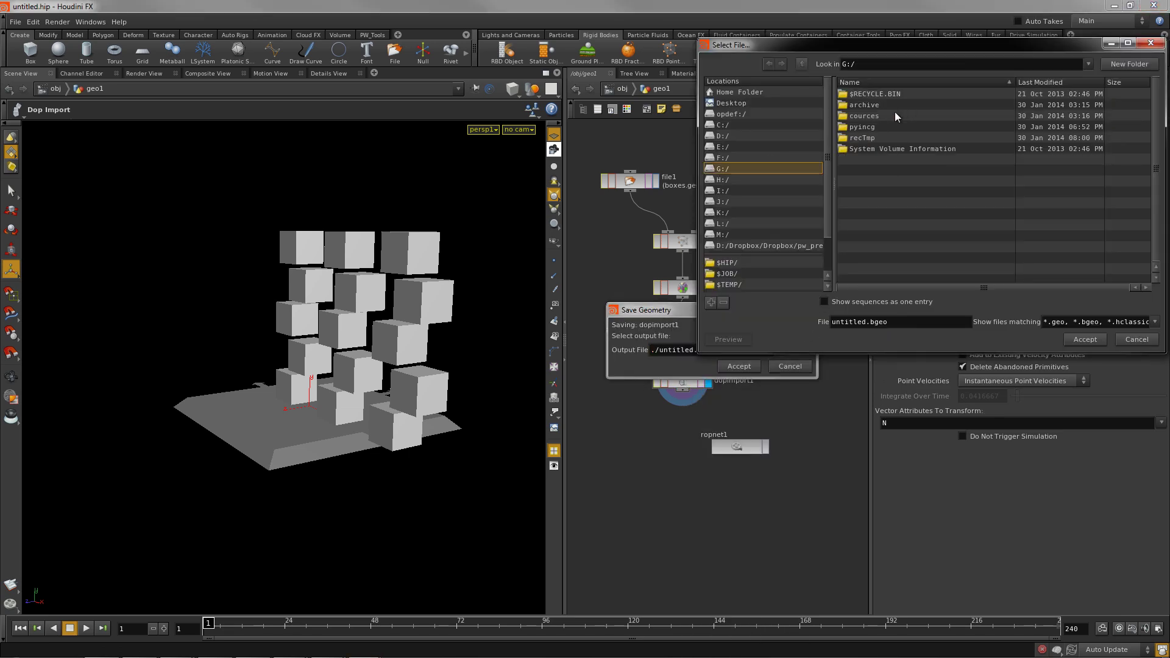
double_click(869, 126)
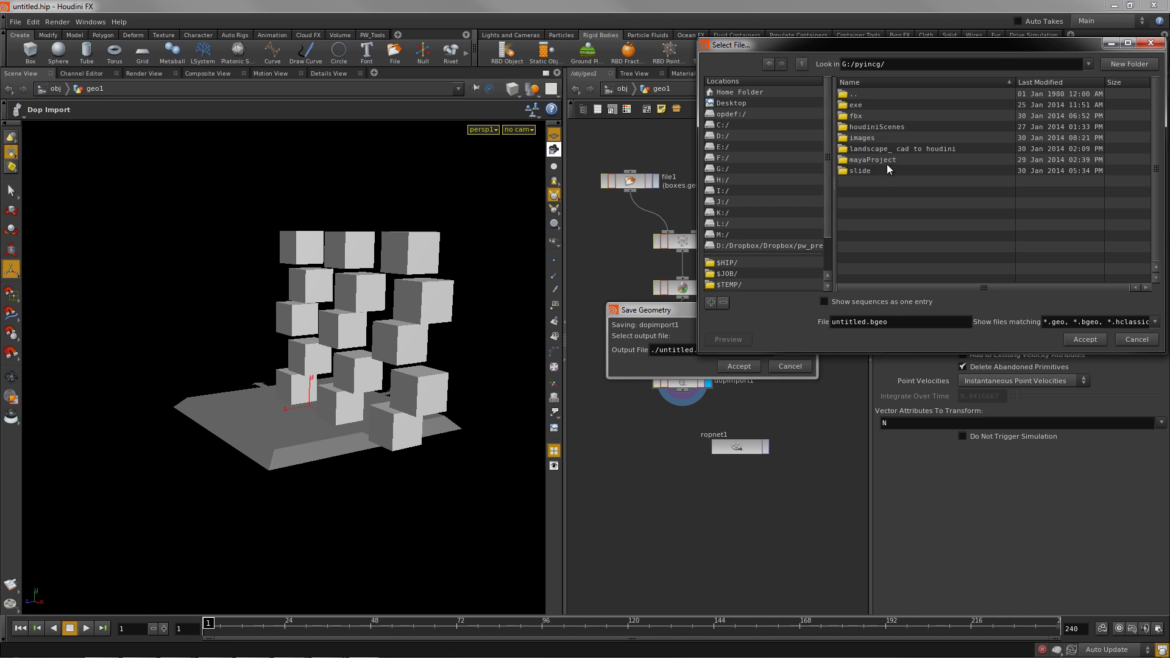
double_click(886, 160)
double_click(864, 116)
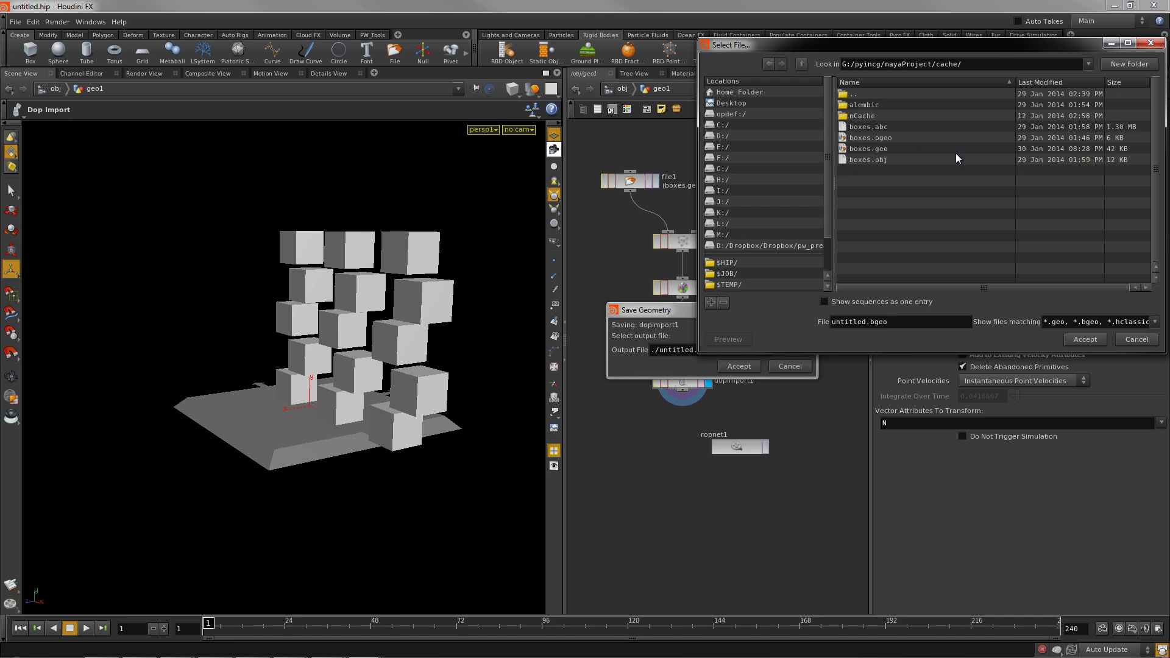
click(880, 159)
click(1084, 339)
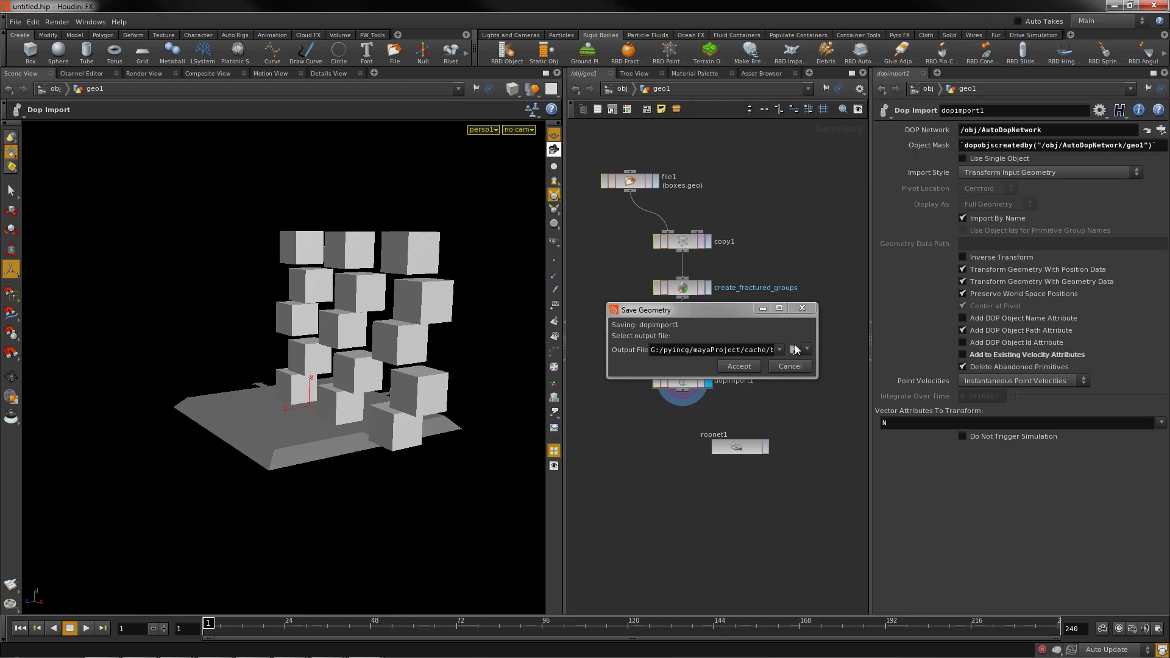
click(748, 369)
Step: Switch to Maya and start a new scene without saving the changes to rbd.mb
click(1114, 5)
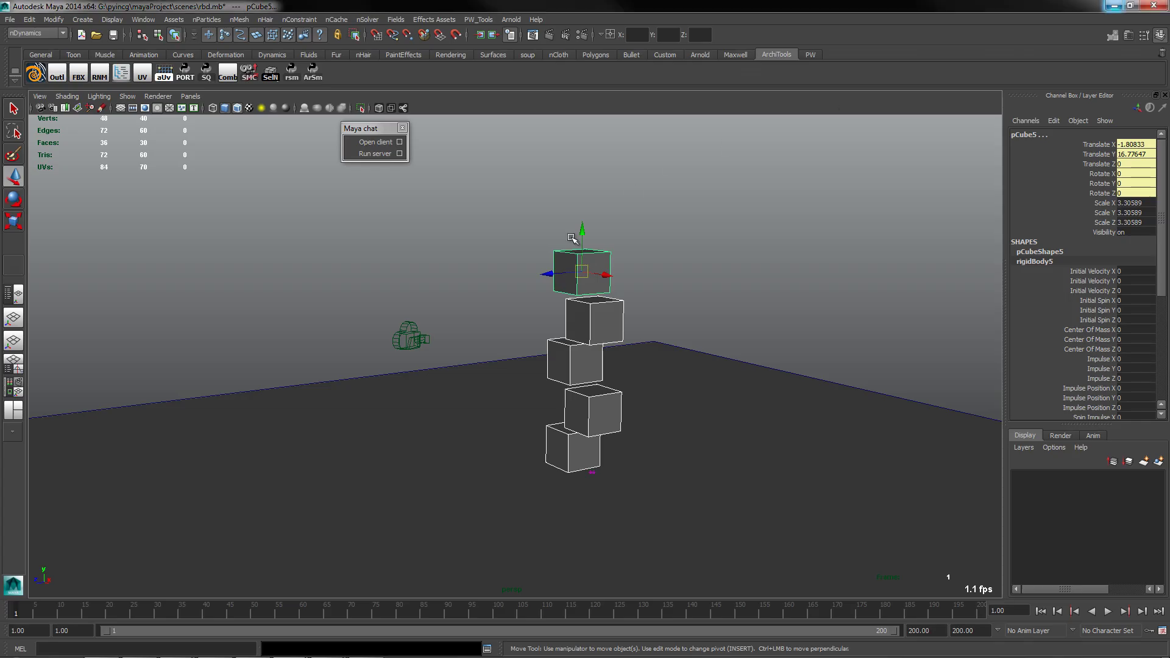
click(81, 35)
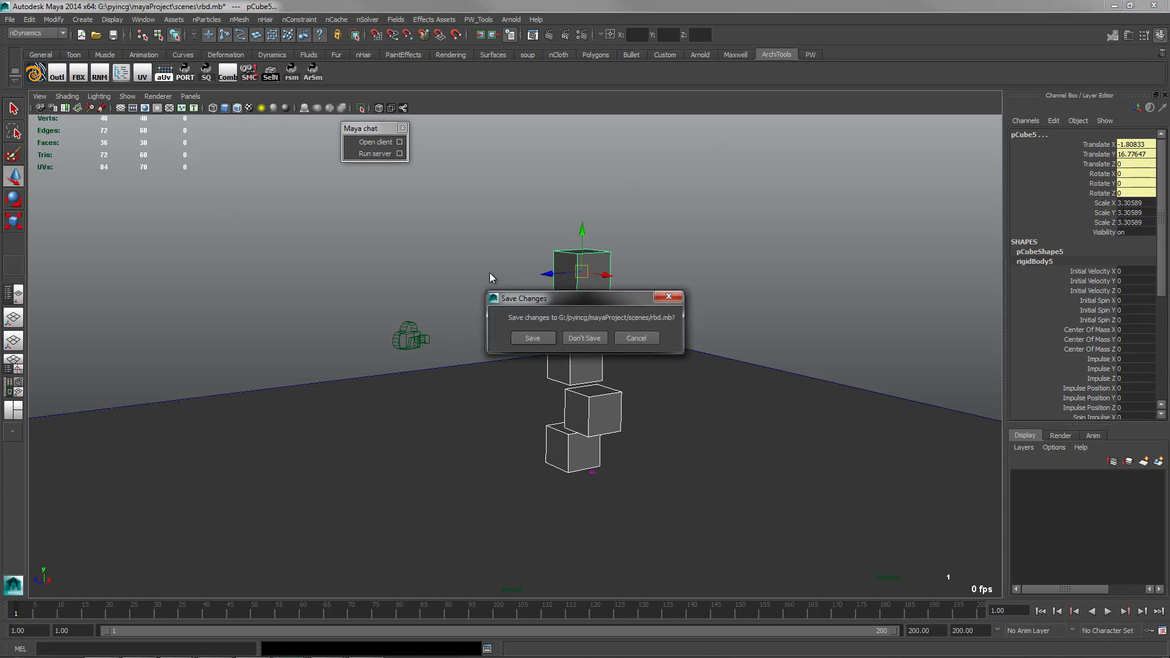
click(589, 339)
Step: Import boxes.obj from the mayaProject/cache folder into the new scene
click(9, 20)
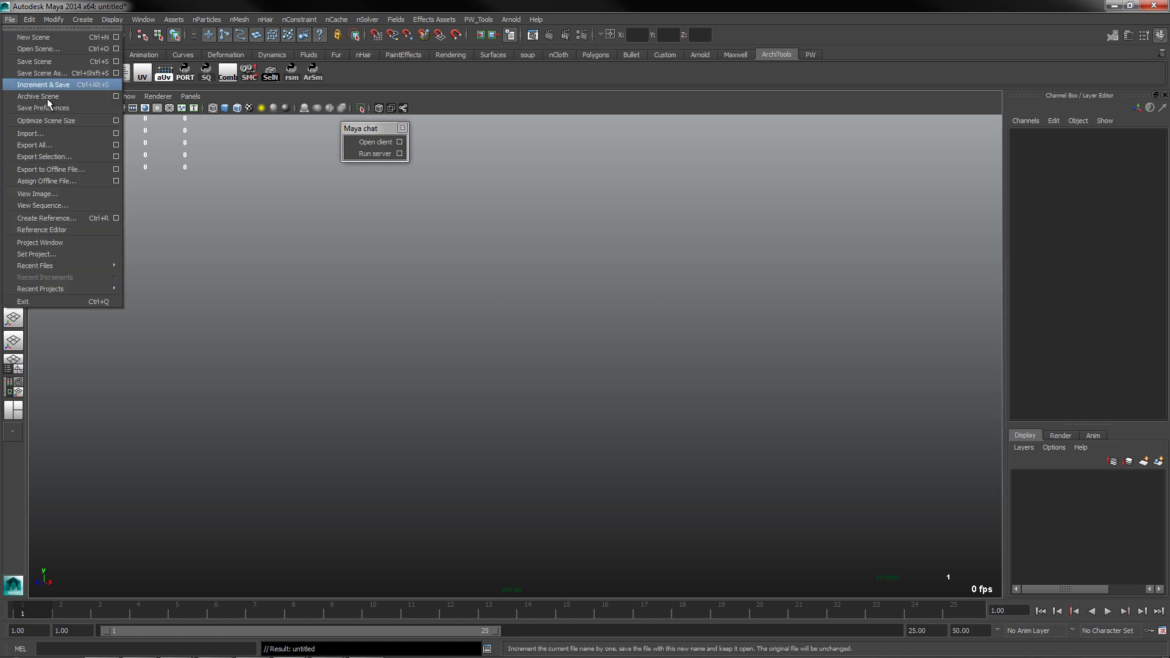
click(57, 134)
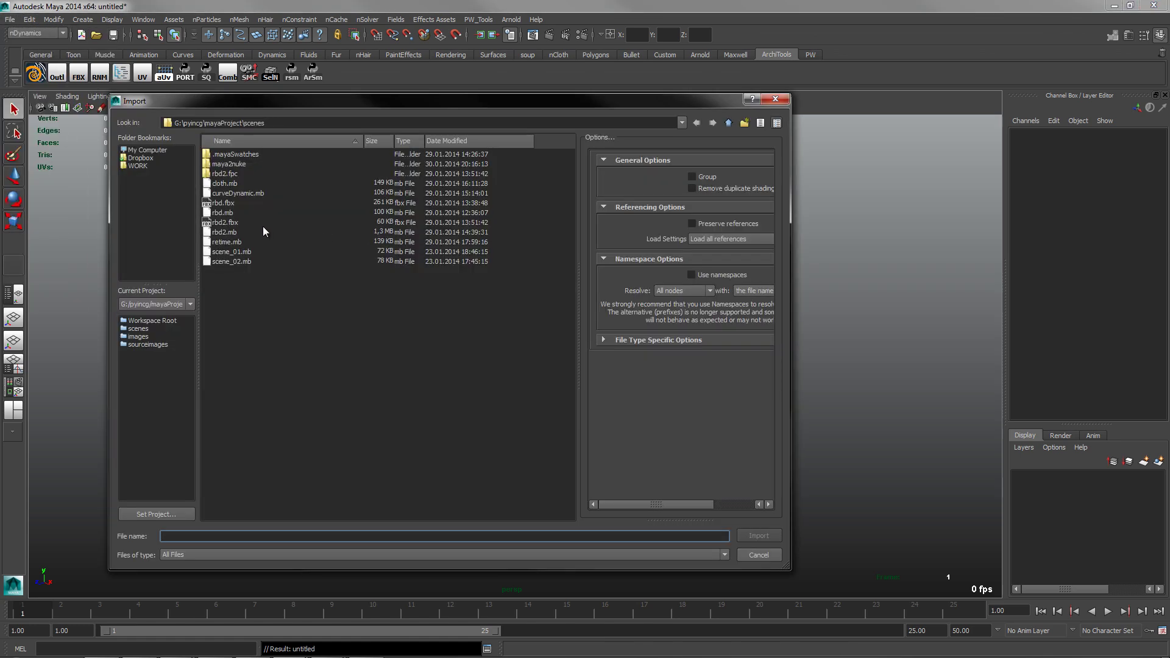
click(728, 123)
double_click(228, 162)
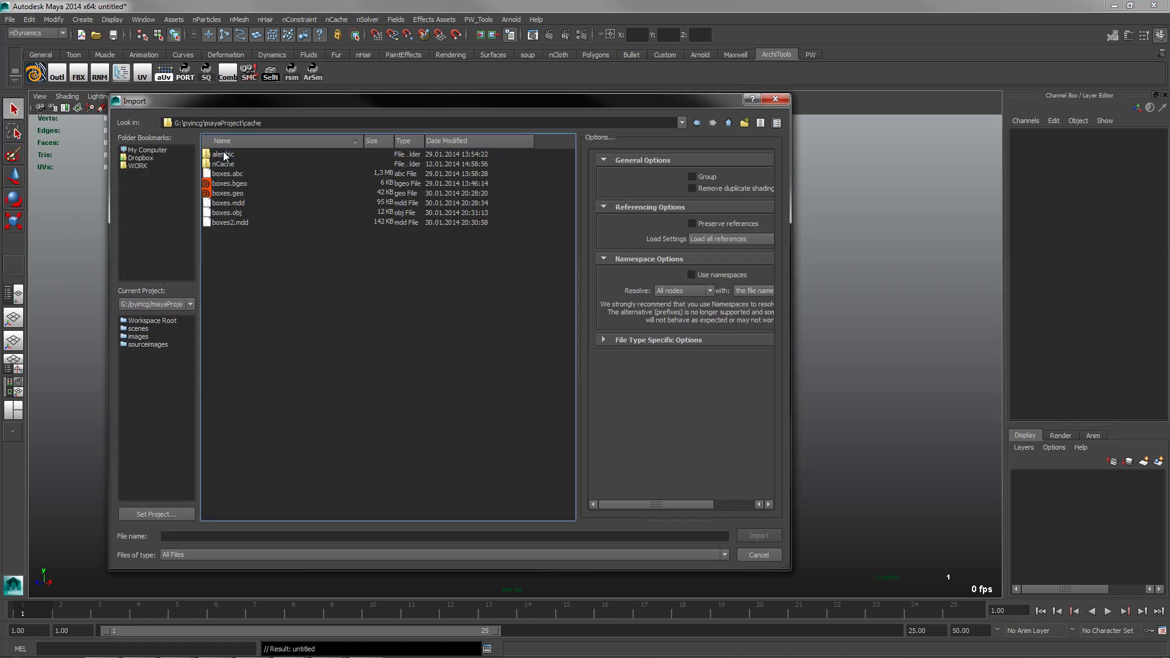
double_click(227, 212)
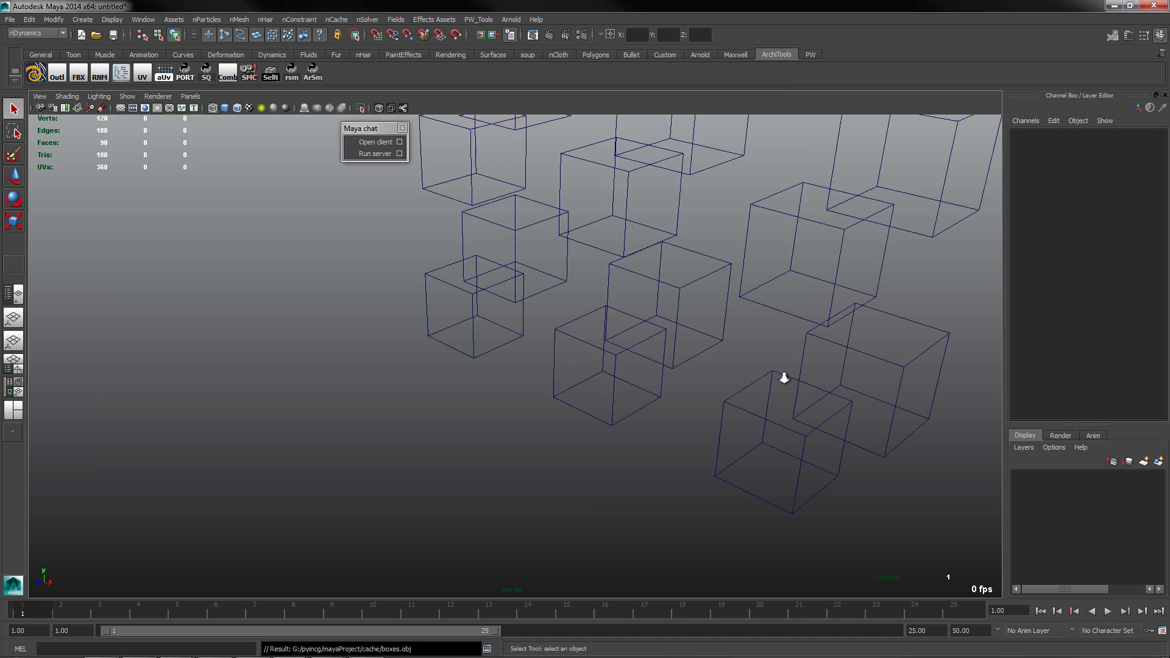
Step: Frame the imported boxes, display them shaded, and select the boxes_POLY mesh
scroll(762, 365, down, 5)
alt+drag(740, 356, 651, 355)
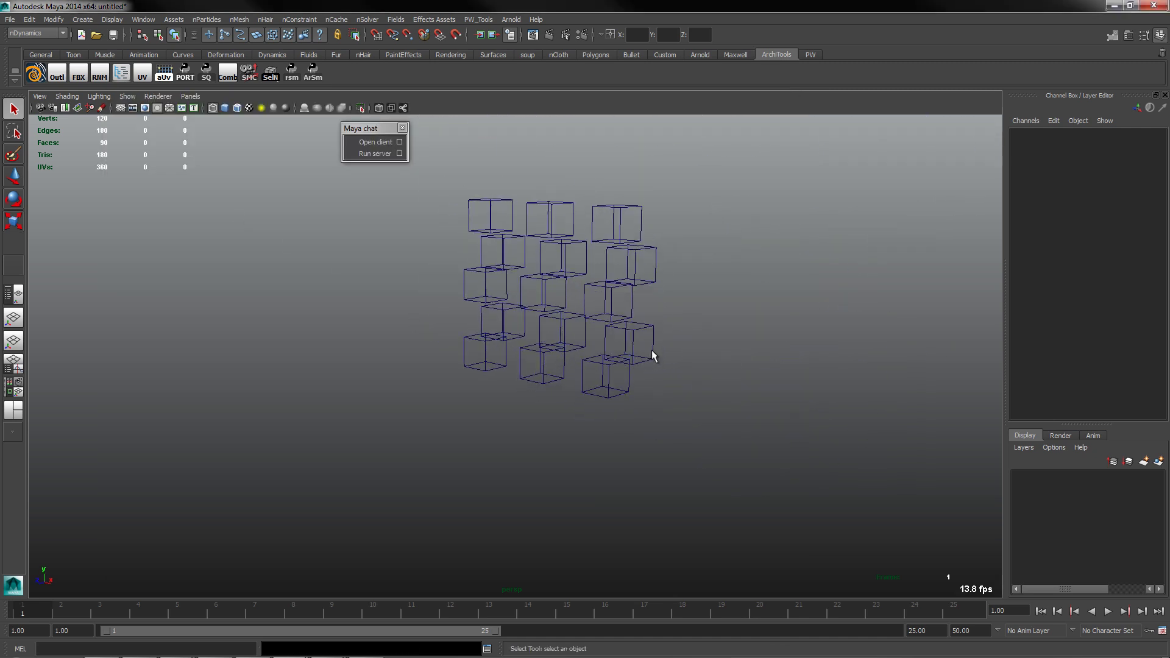
key(5)
click(568, 293)
alt+middle_drag(596, 285, 587, 306)
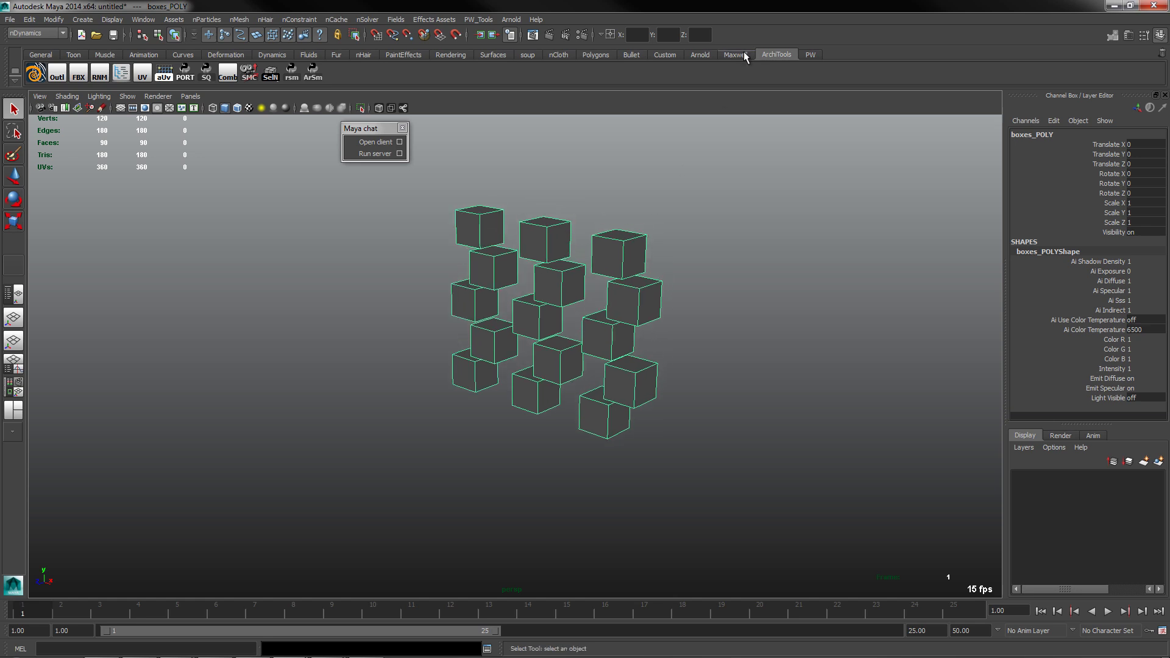
Step: Add an MDD reader to the selected boxes mesh with the custom MDD script and show the reader node's attributes
click(805, 53)
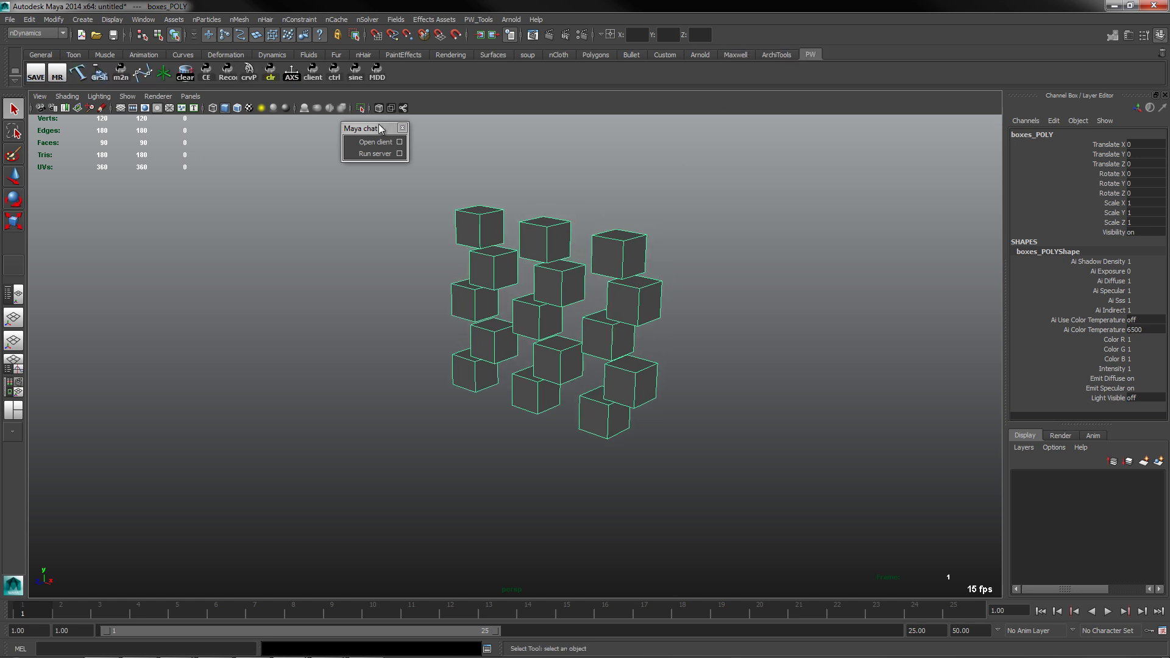
click(377, 73)
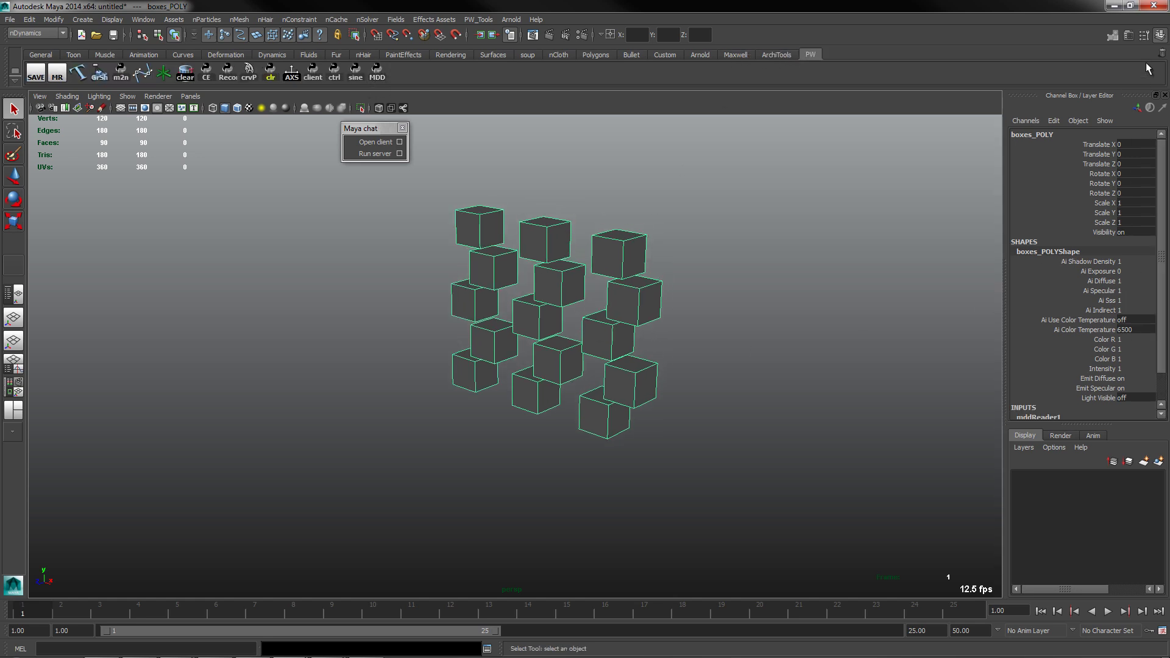
click(1127, 35)
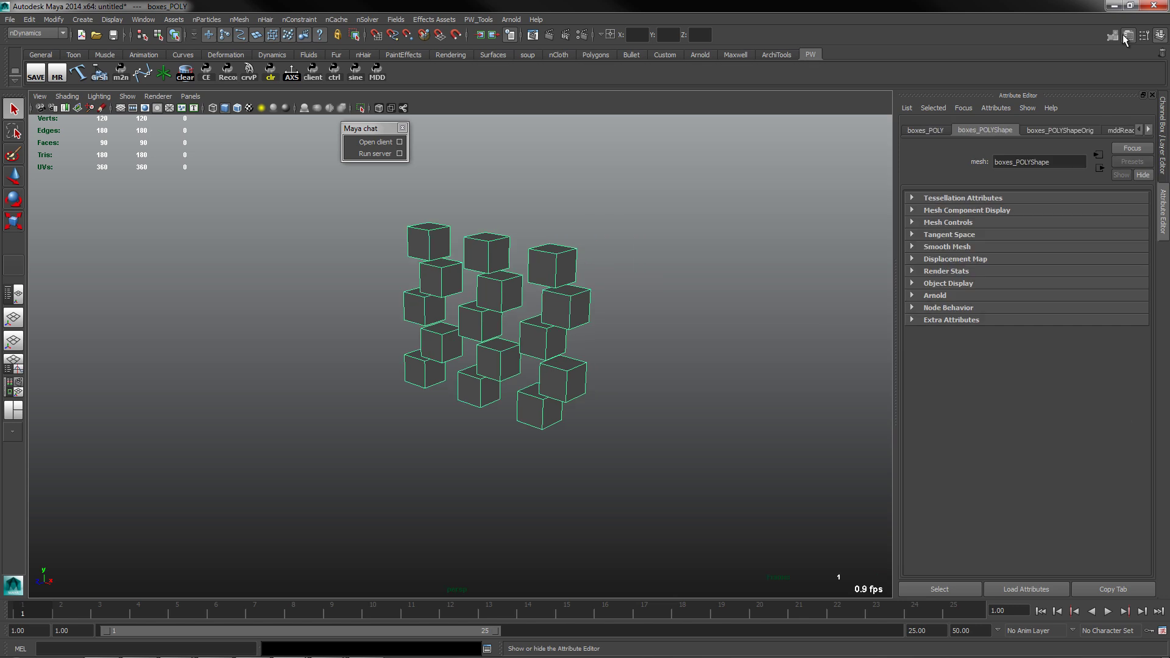
click(1110, 129)
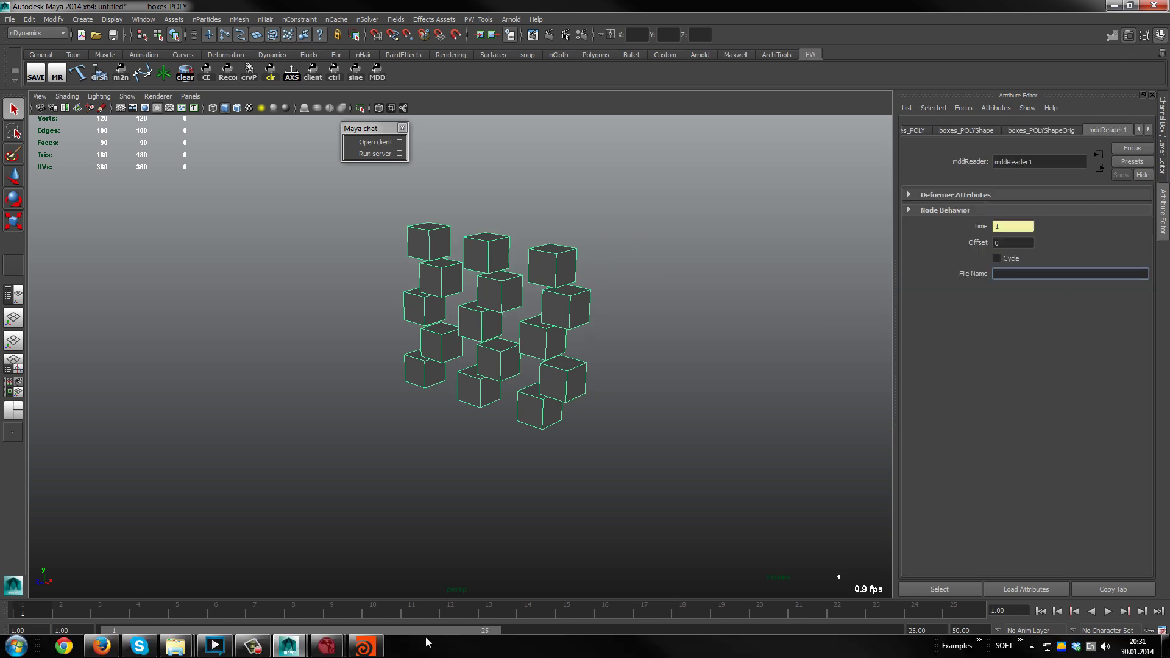
Step: Switch to Windows Explorer and open the G:/pyincg/mayaProject/cache folder
mouse_move(292, 655)
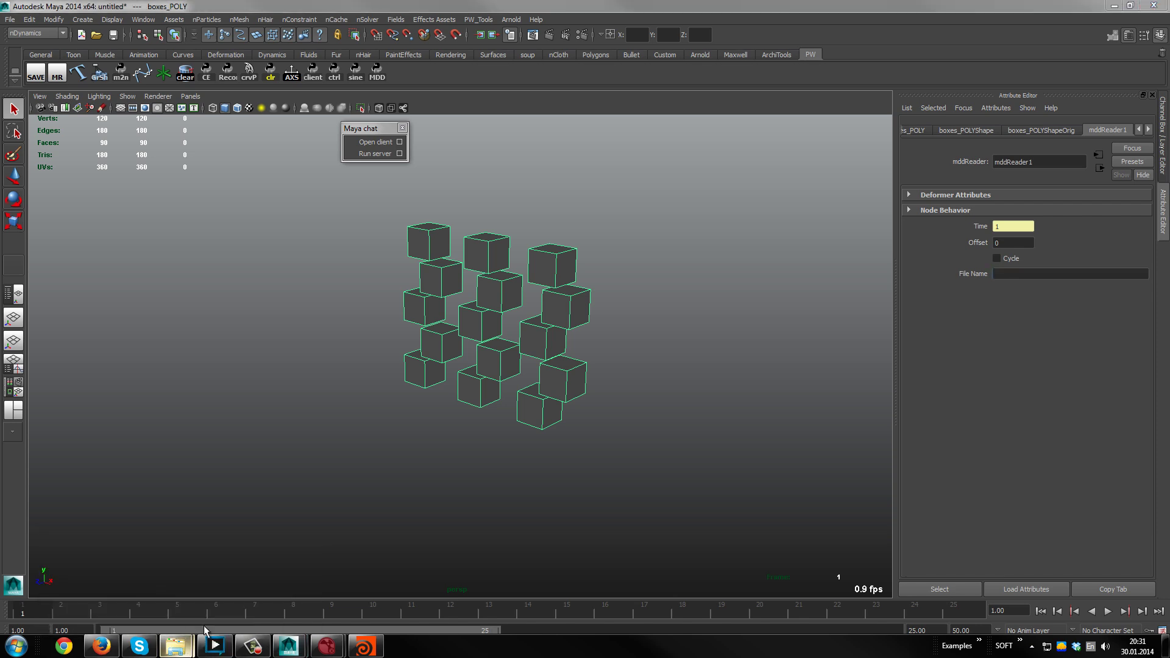
mouse_move(181, 647)
click(244, 569)
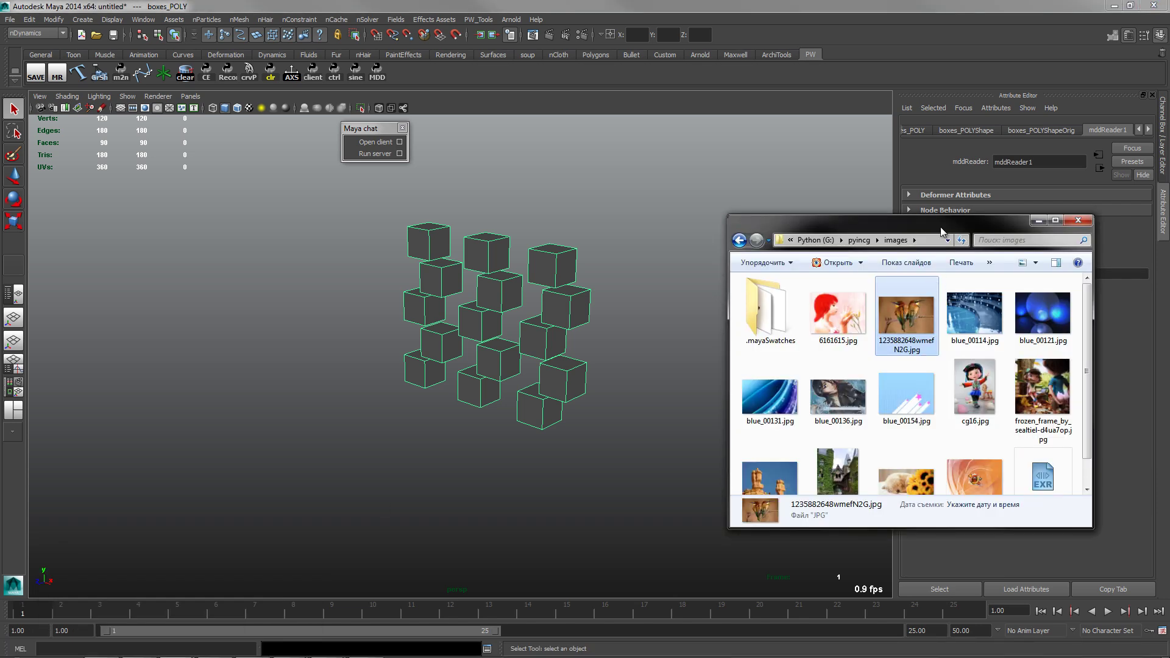
drag(941, 226, 922, 219)
click(841, 232)
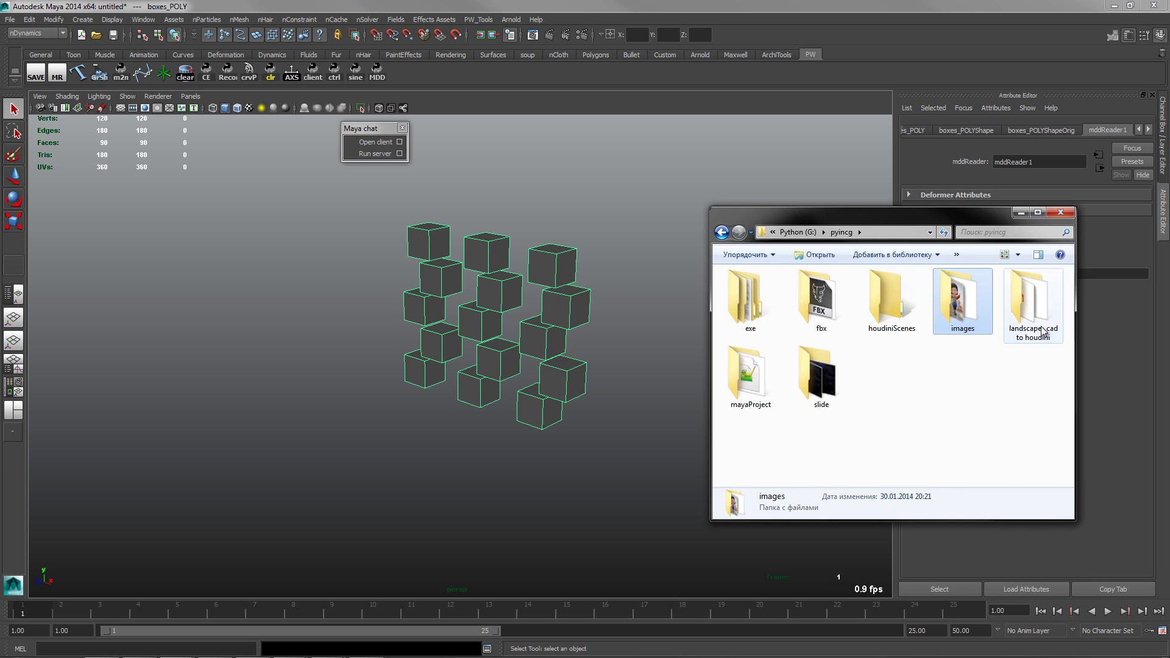
double_click(751, 375)
double_click(782, 291)
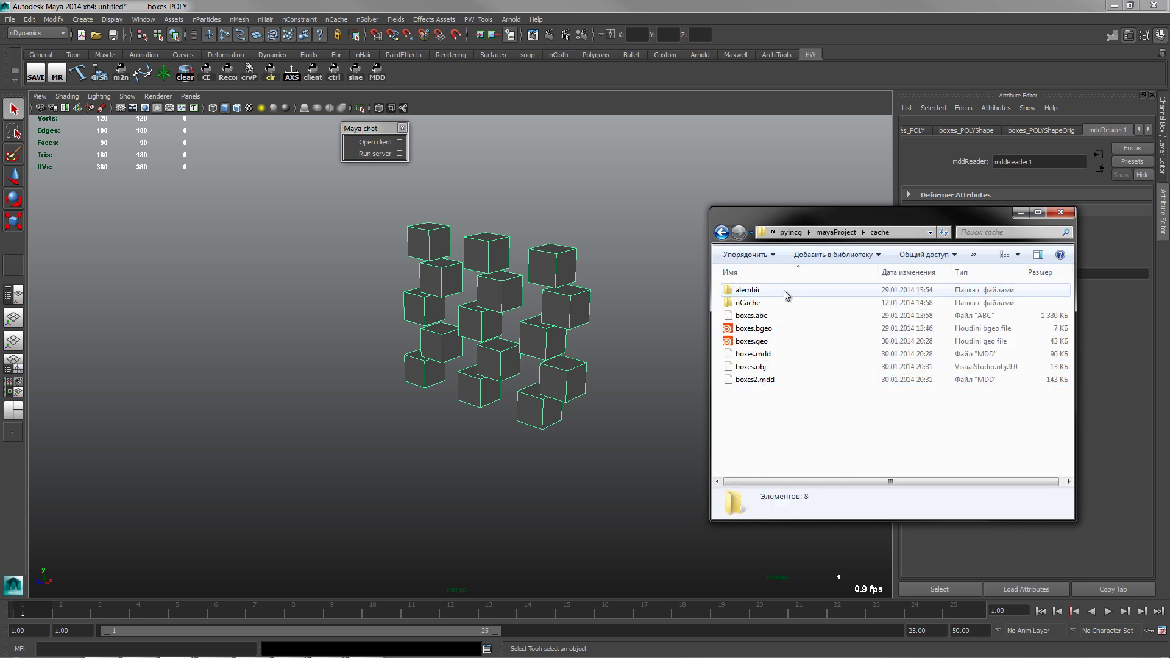
Step: Copy the path of boxes2.mdd and set the MDD reader's File Name to G:\pyincg\mayaProject\cache\boxes2.mdd
click(763, 382)
right_click(763, 381)
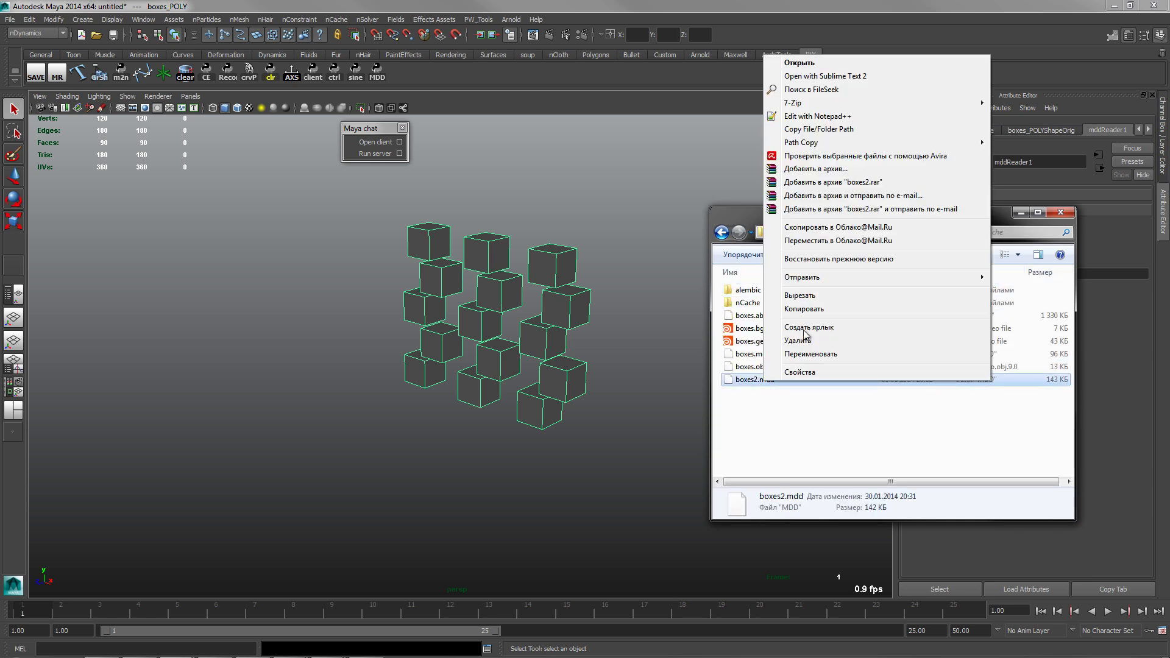
click(808, 140)
click(1101, 271)
text(G:\pyincg\mayaProject\cache\boxes2.mdd)
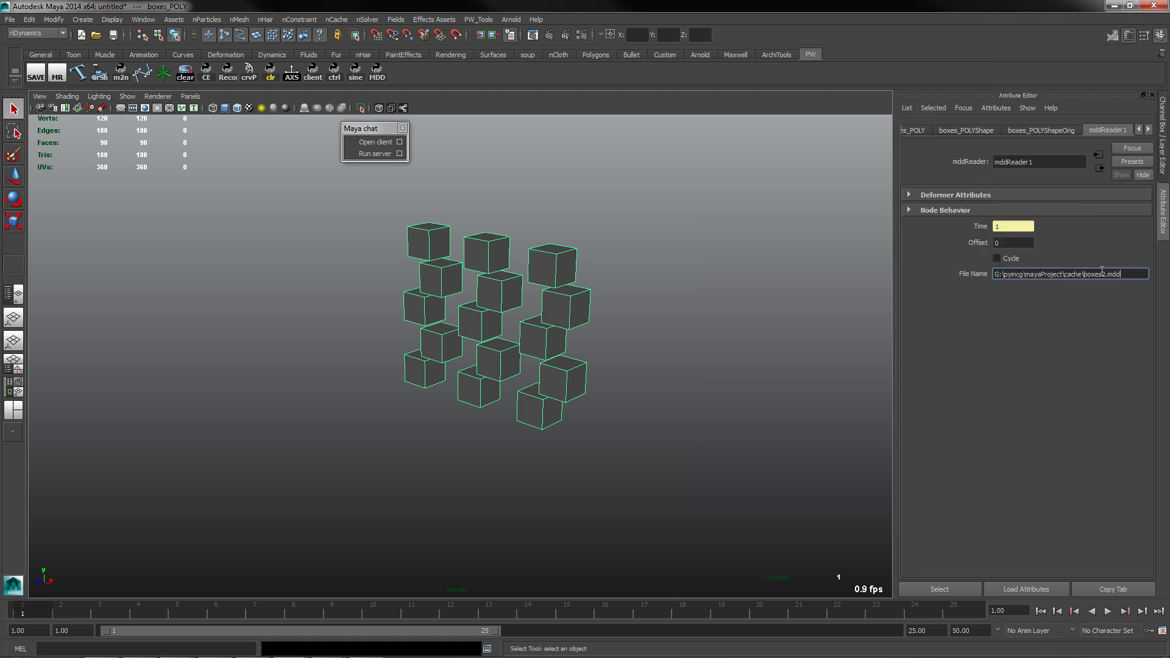
Step: Scrub through the cached cube motion and set the playback range end to frame 100
drag(68, 604, 853, 614)
click(900, 630)
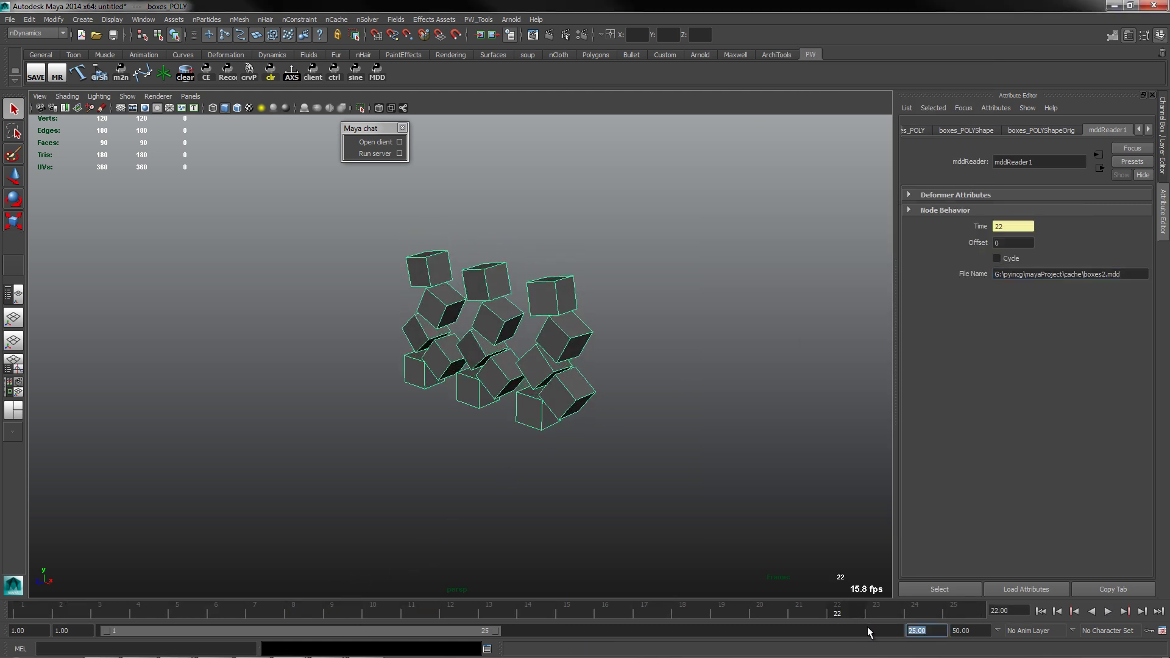
text(100)
key(Return)
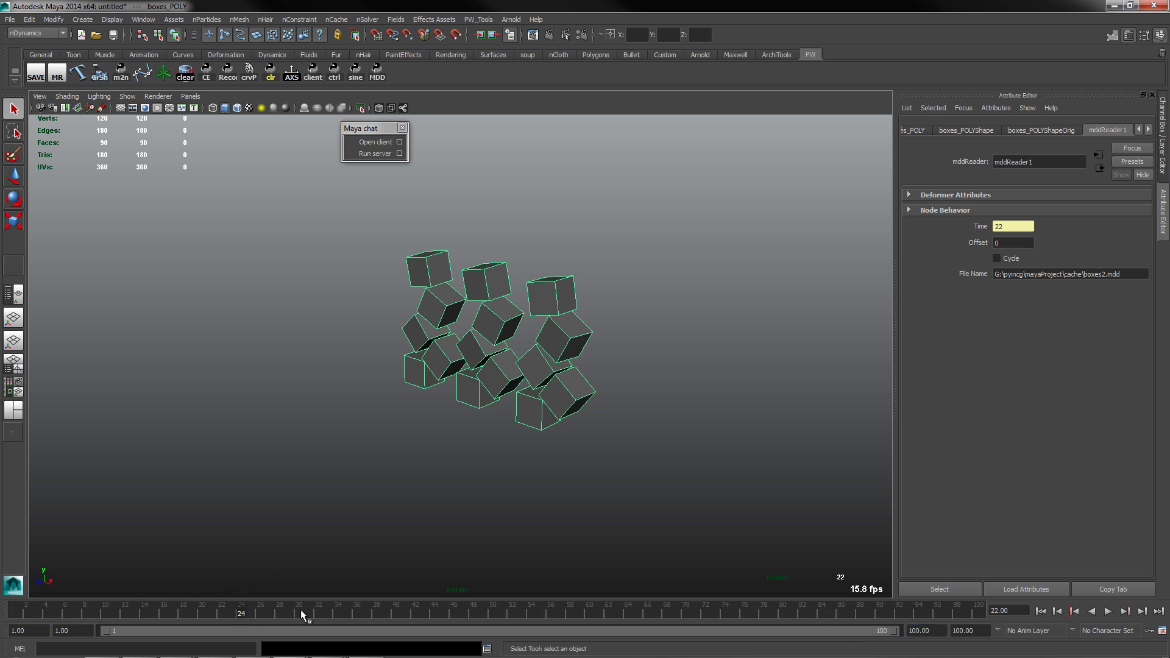
Step: Play the cached cube animation, restart it from the beginning, and stop the playback
key(alt+v)
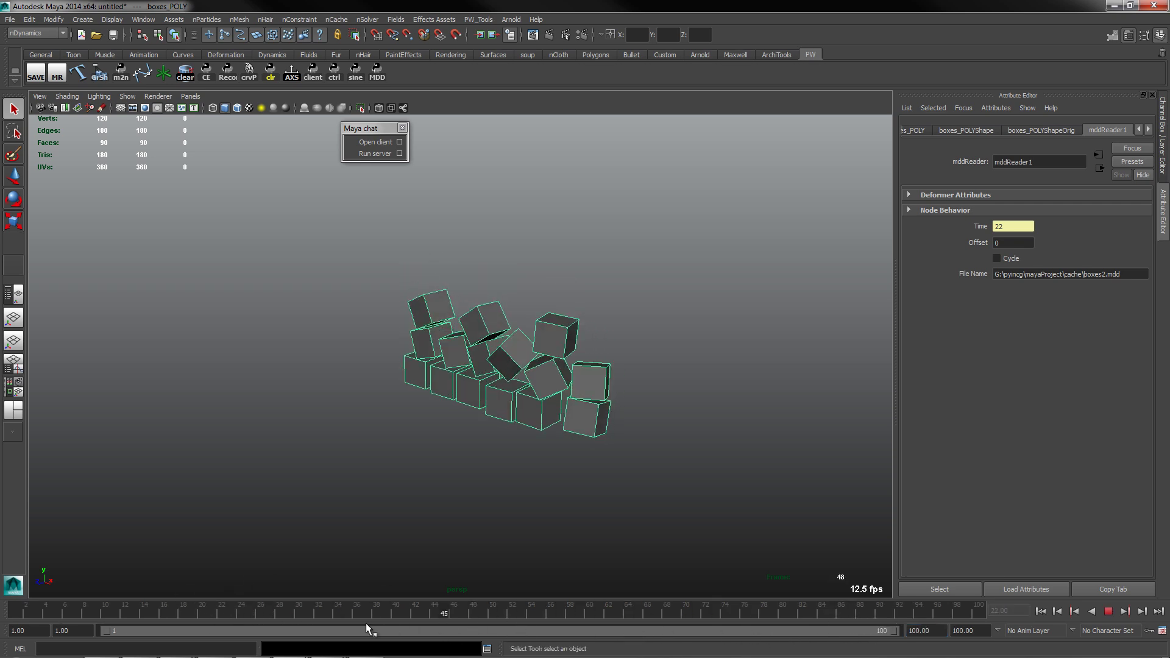
drag(366, 611, 15, 611)
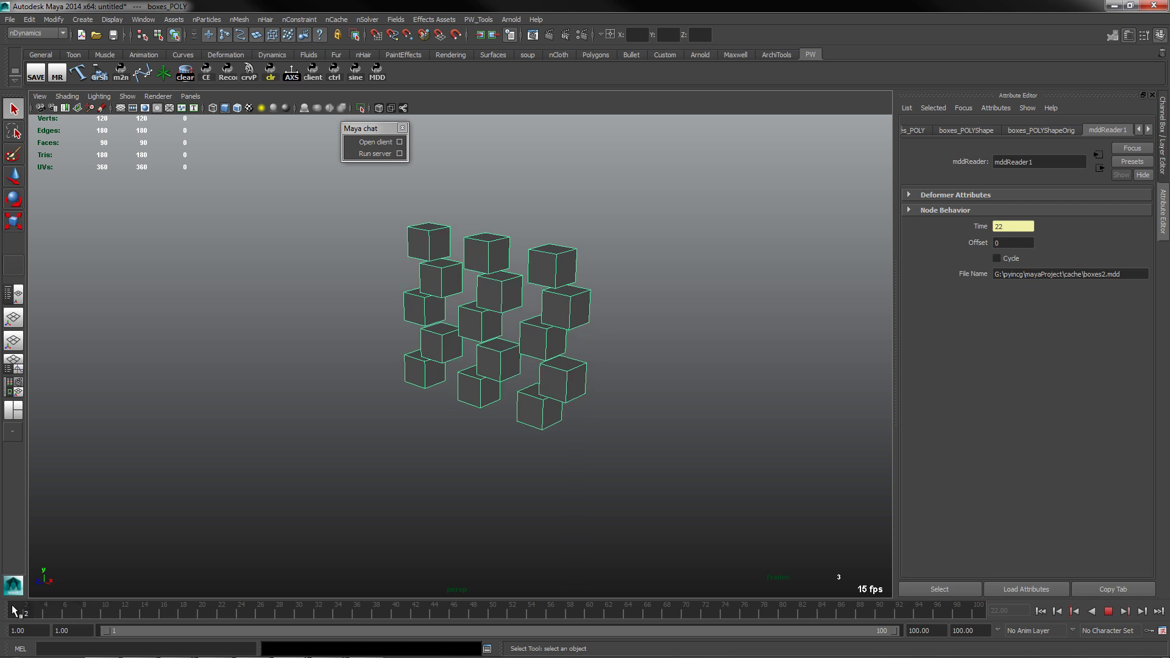
key(alt+v)
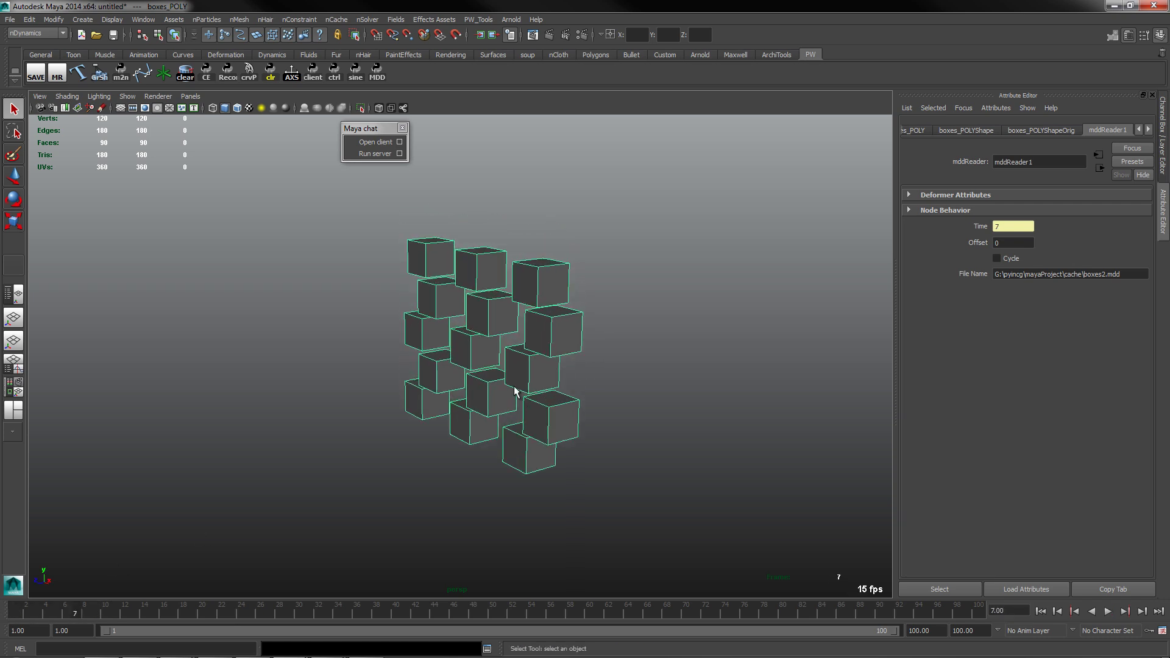
alt+drag(513, 390, 525, 388)
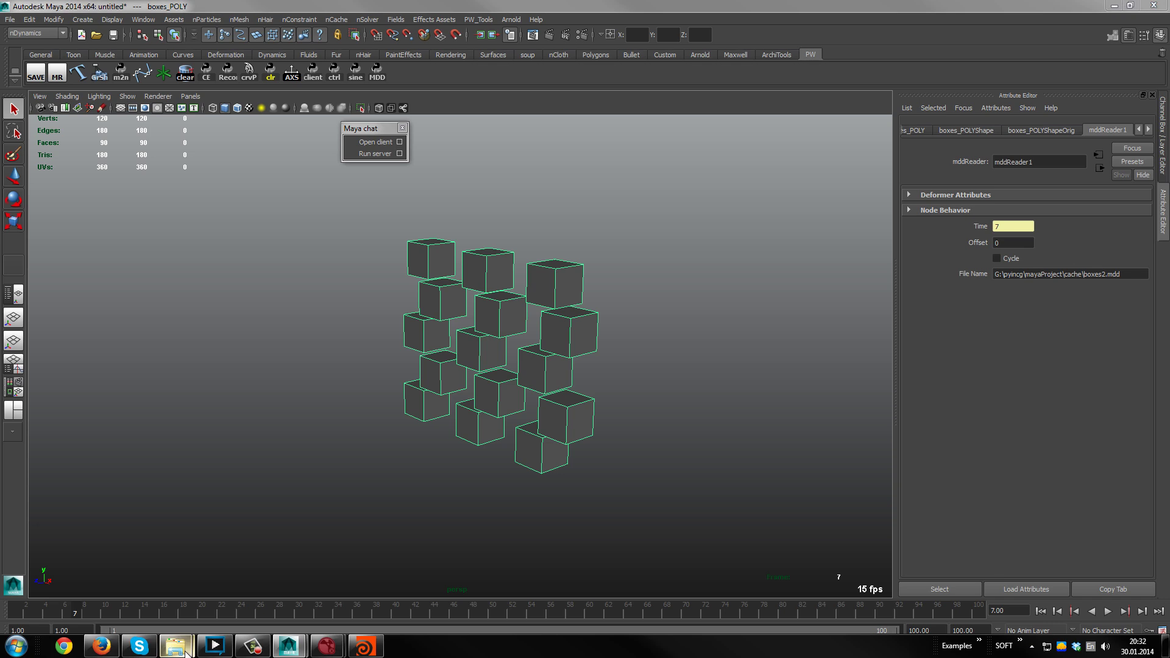
Step: Switch to Windows Explorer and open plan.dwg from the landscape_ cad to houdini/dwg folder in AutoCAD, showing proxy graphics
mouse_move(191, 646)
click(242, 582)
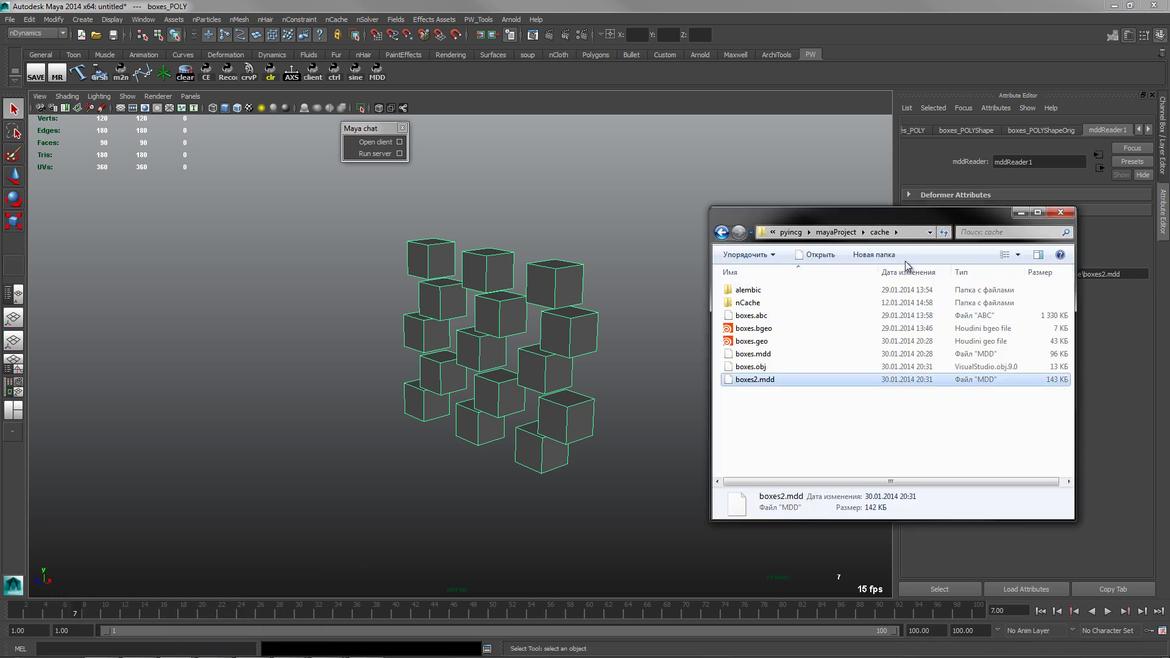
click(849, 233)
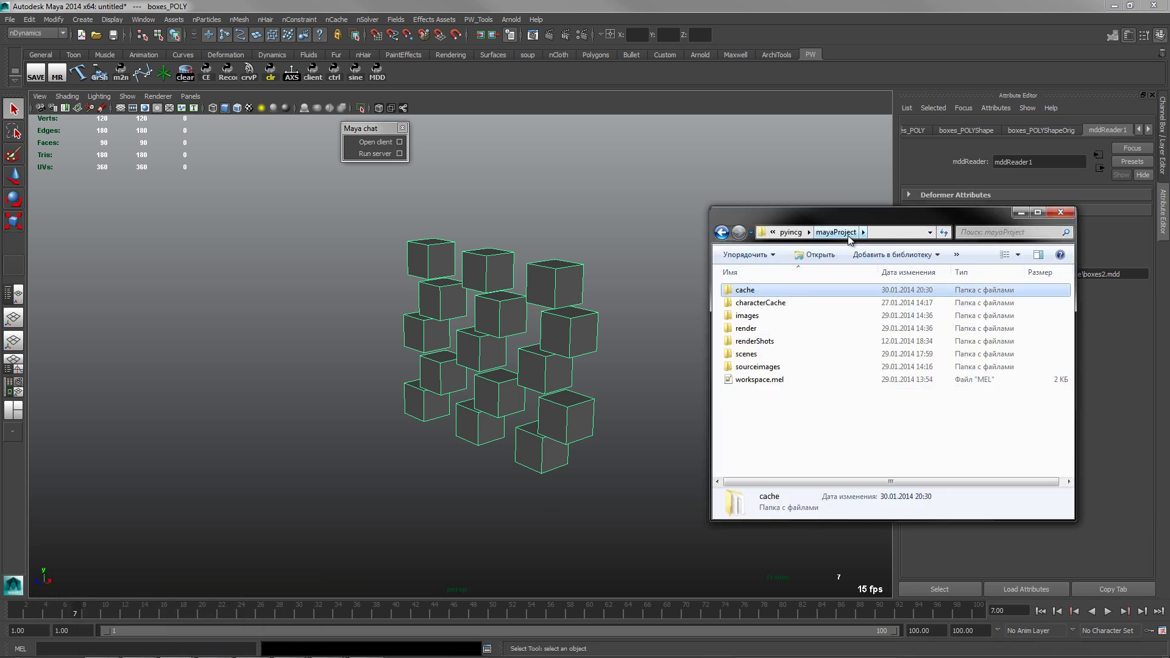
click(790, 232)
double_click(892, 299)
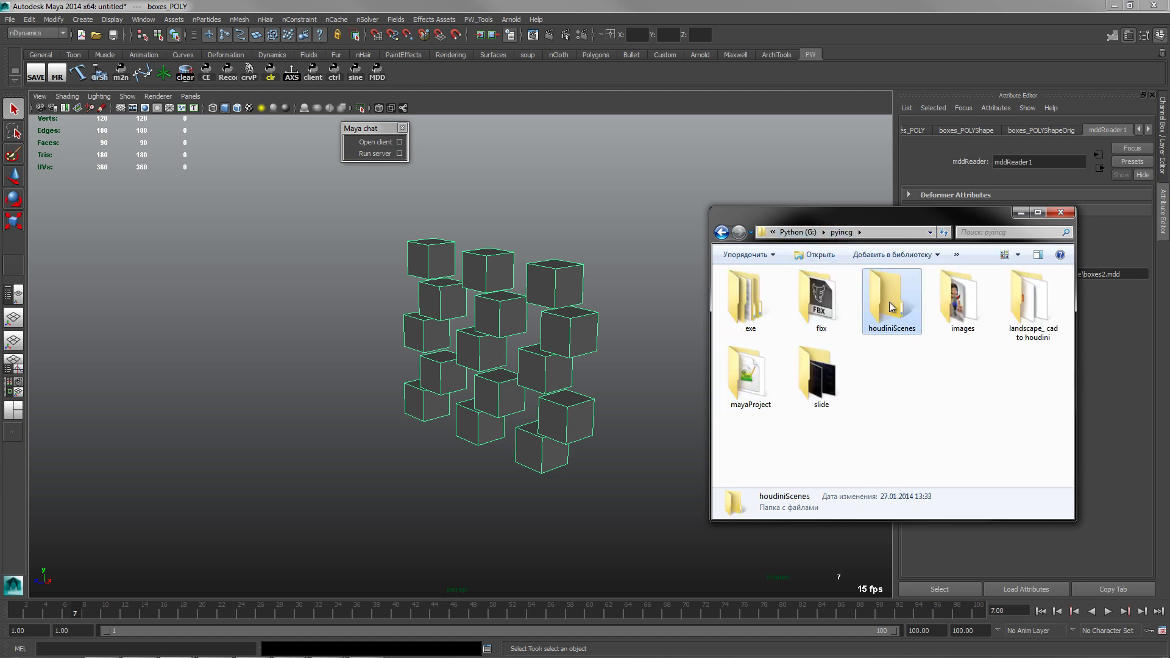
click(793, 233)
double_click(1016, 317)
double_click(760, 307)
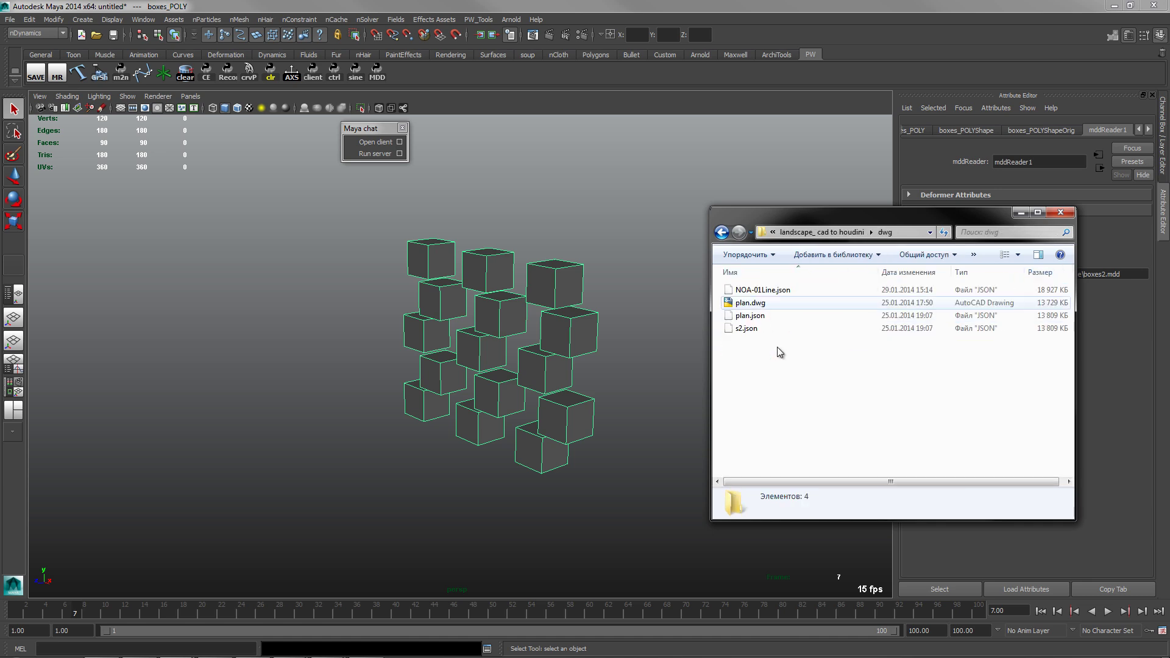
double_click(756, 303)
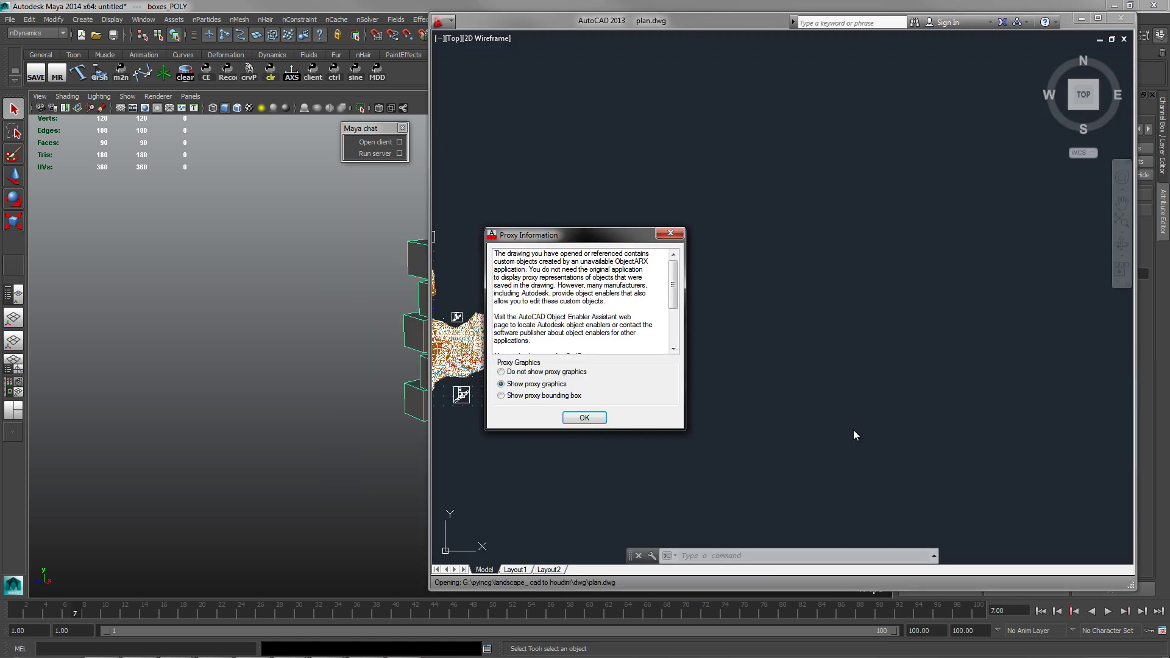
click(586, 418)
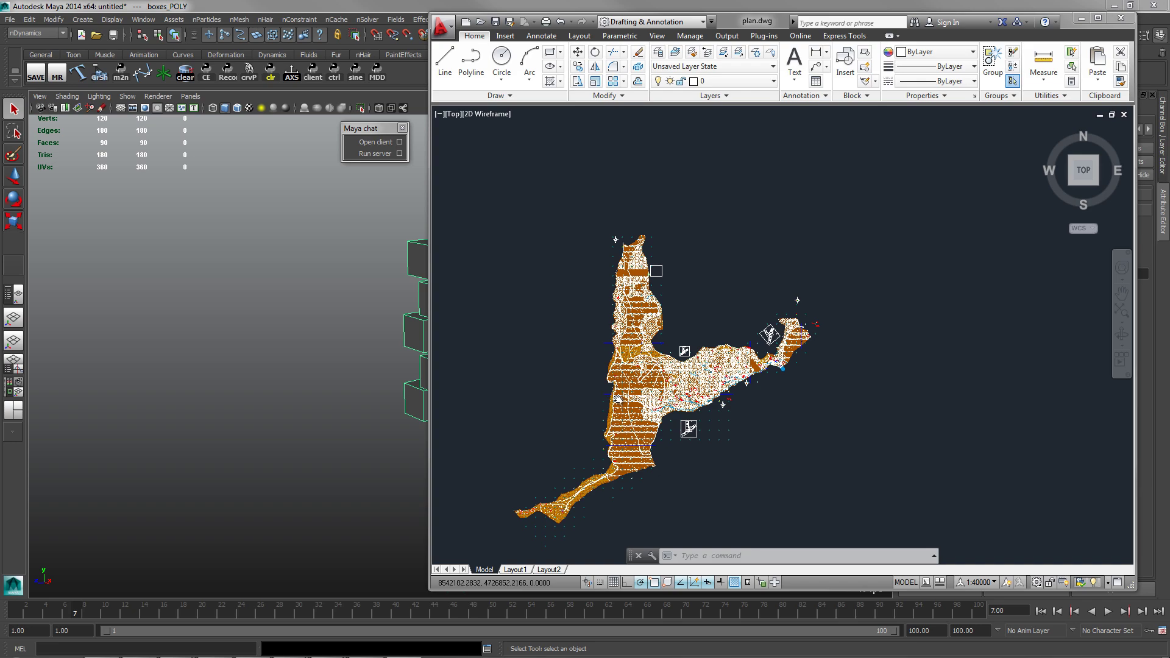
Step: Examine the contour lines, elevation points, and terrain polylines of the plan drawing up close and in overview
scroll(620, 394, up, 4)
scroll(704, 313, up, 5)
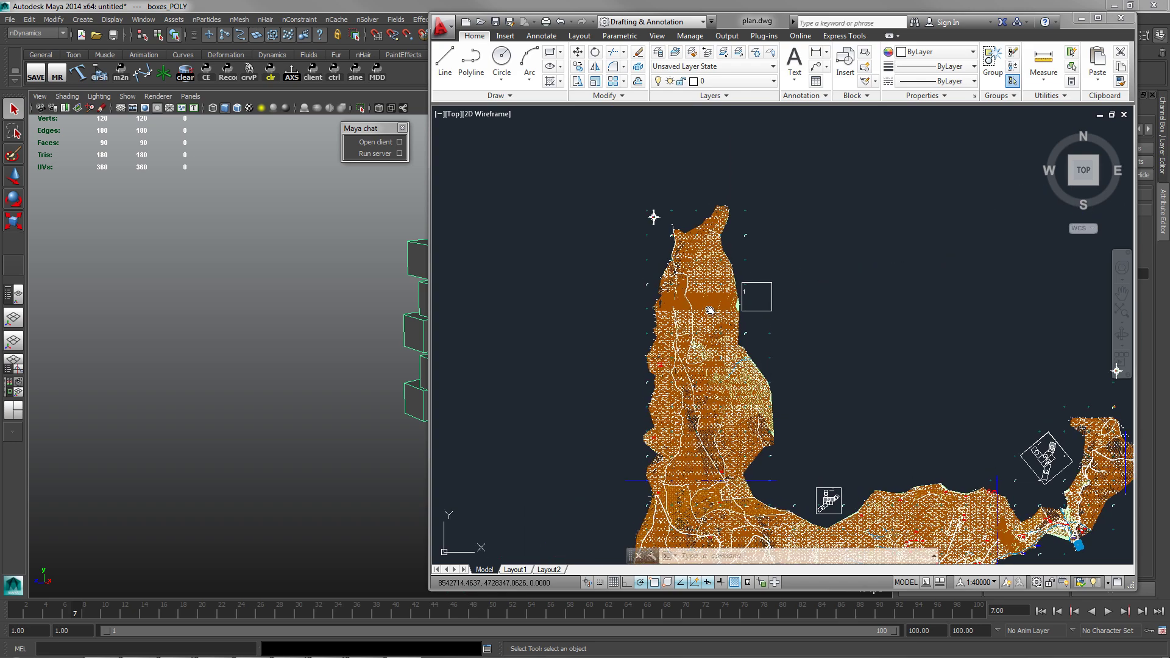
scroll(704, 314, up, 3)
scroll(700, 341, up, 3)
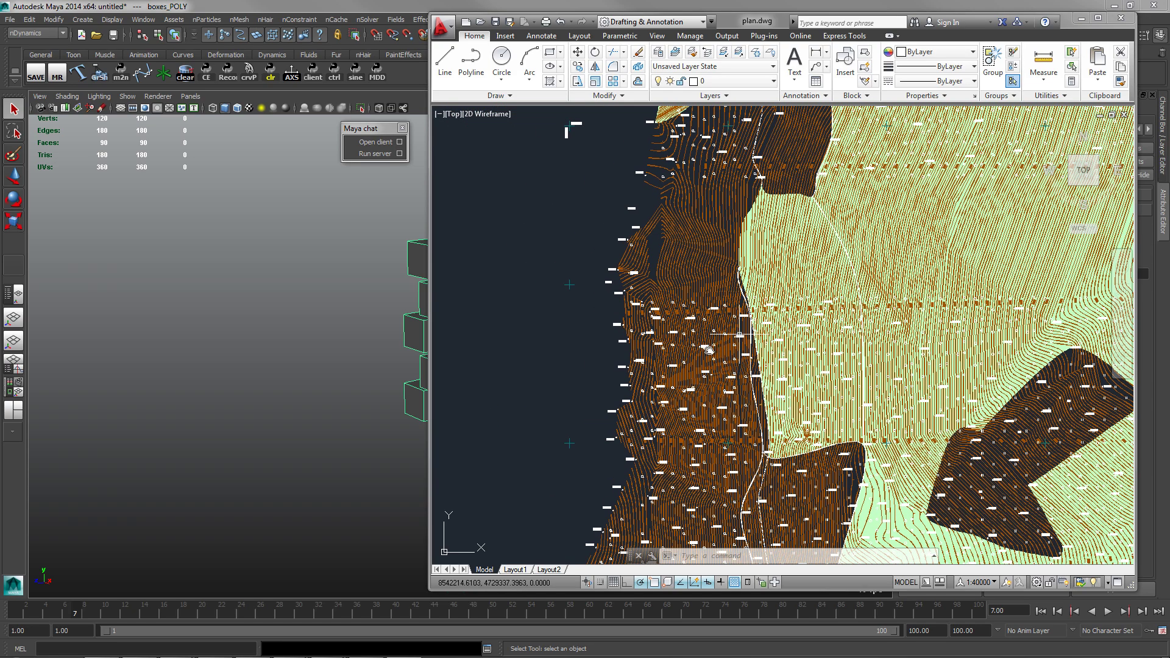
scroll(701, 352, up, 3)
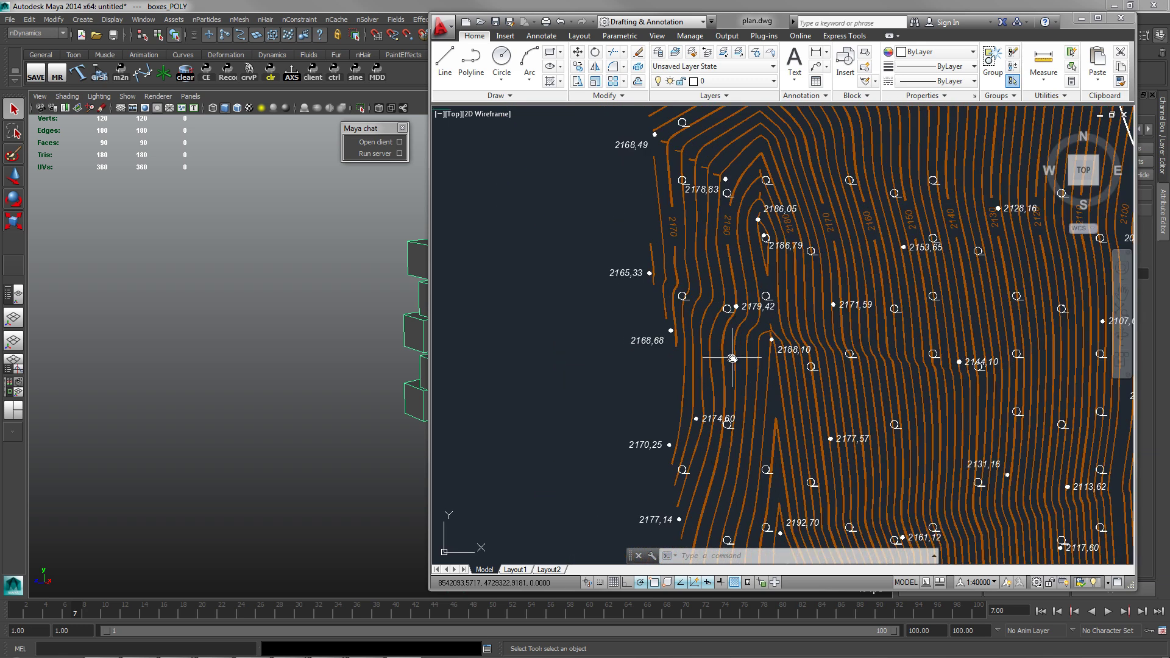
scroll(733, 358, up, 4)
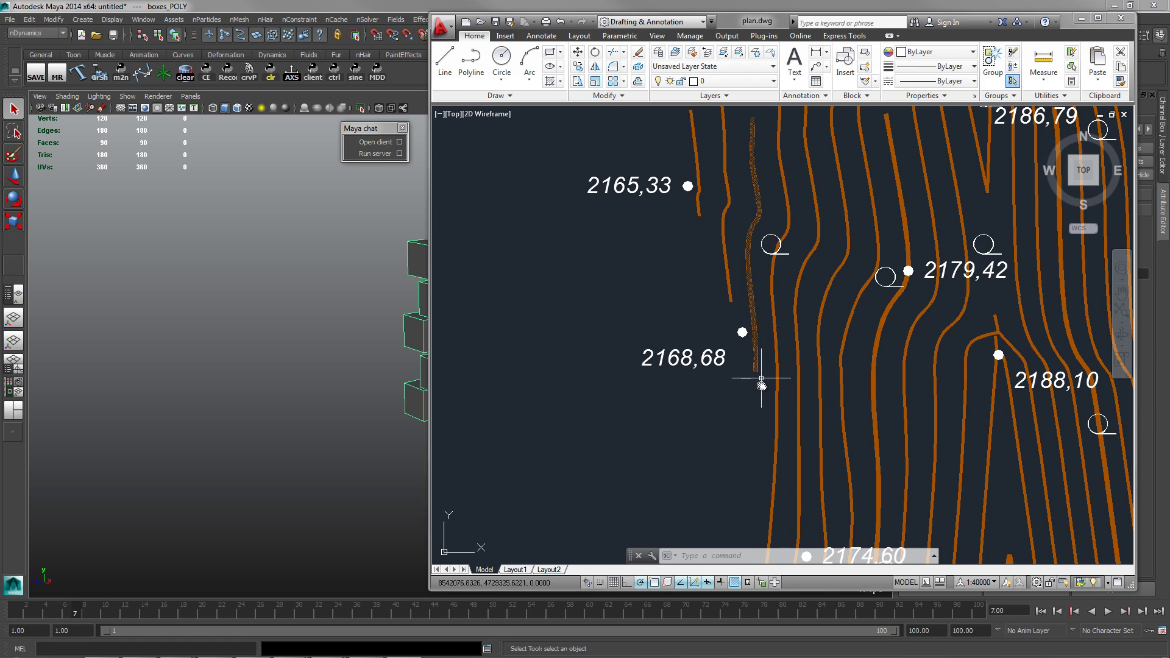
scroll(760, 386, down, 5)
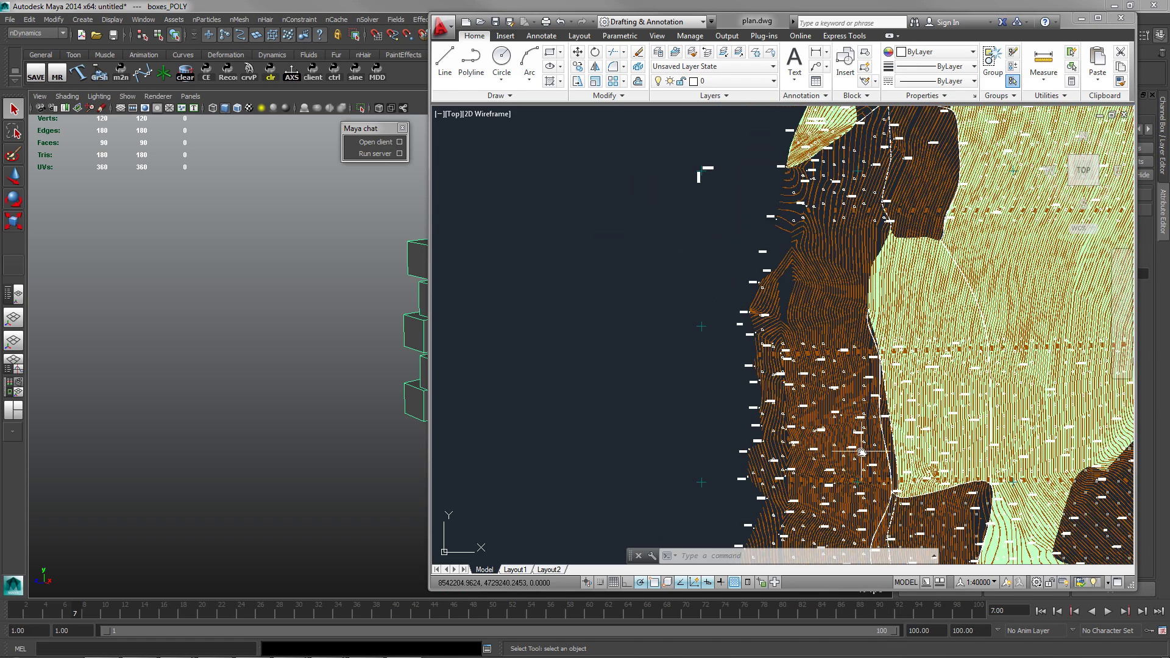
scroll(675, 490, up, 3)
scroll(675, 491, up, 4)
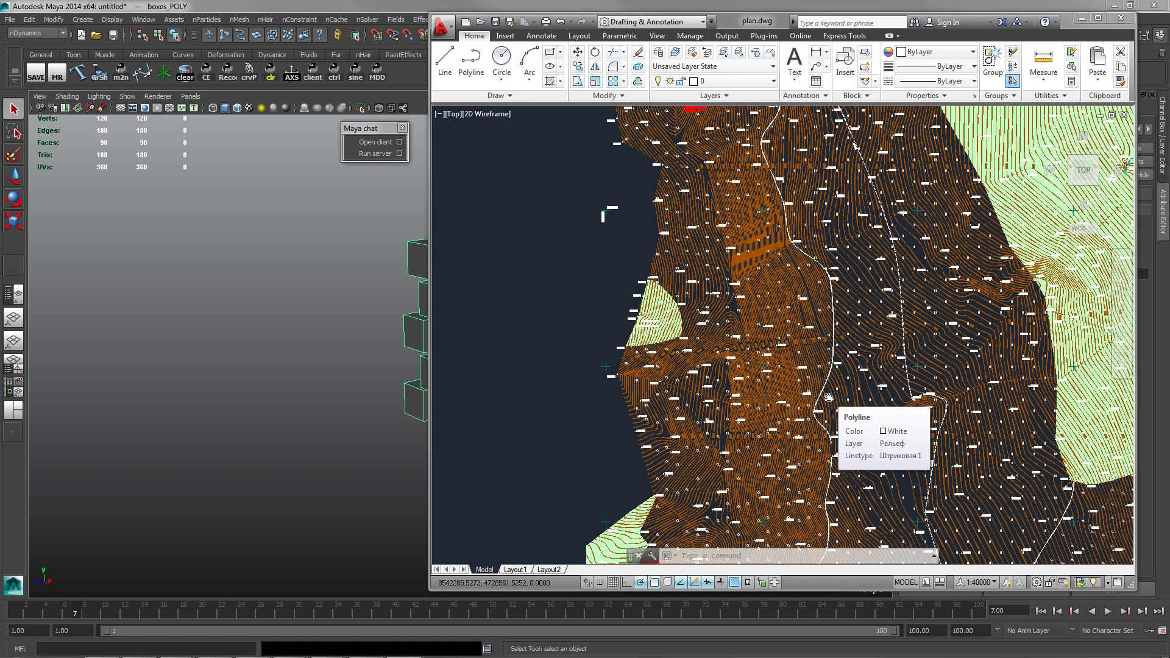
scroll(820, 413, down, 3)
middle_drag(820, 413, 744, 339)
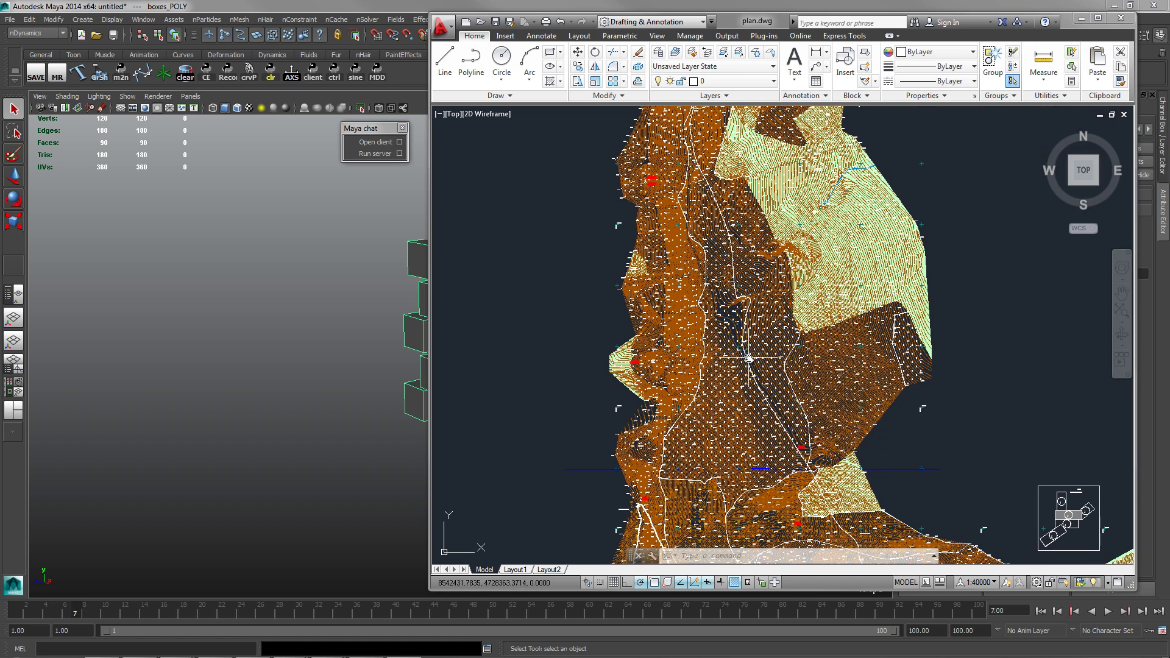
Step: Close AutoCAD without saving the changes to plan.dwg
mouse_move(749, 360)
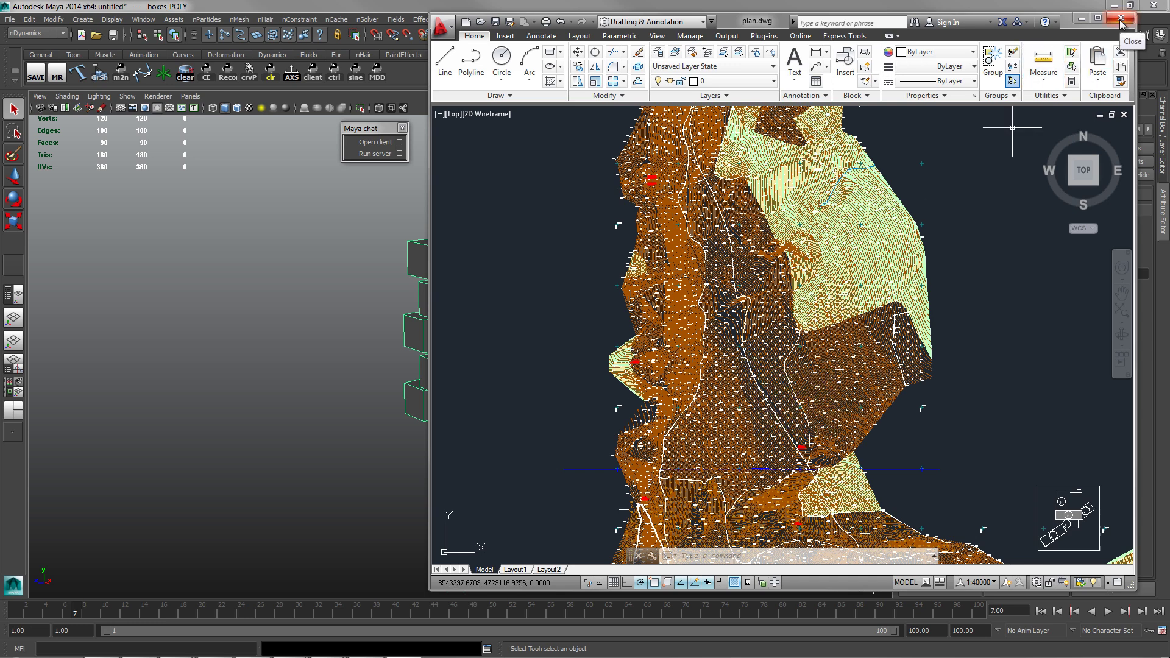
click(1120, 20)
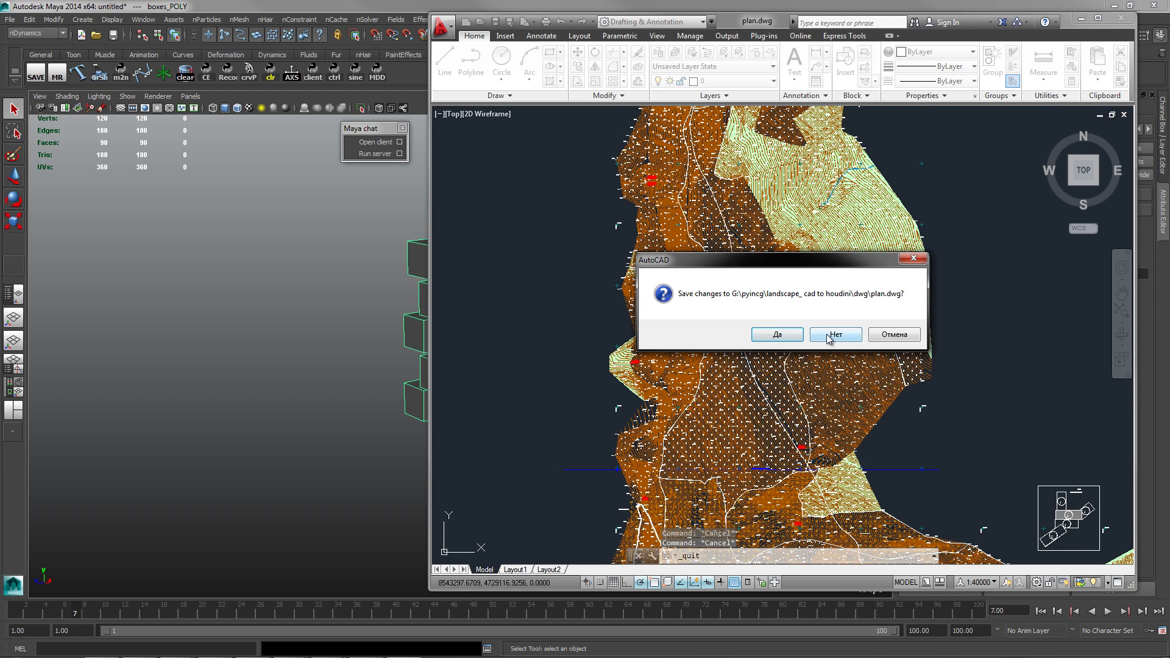
click(834, 334)
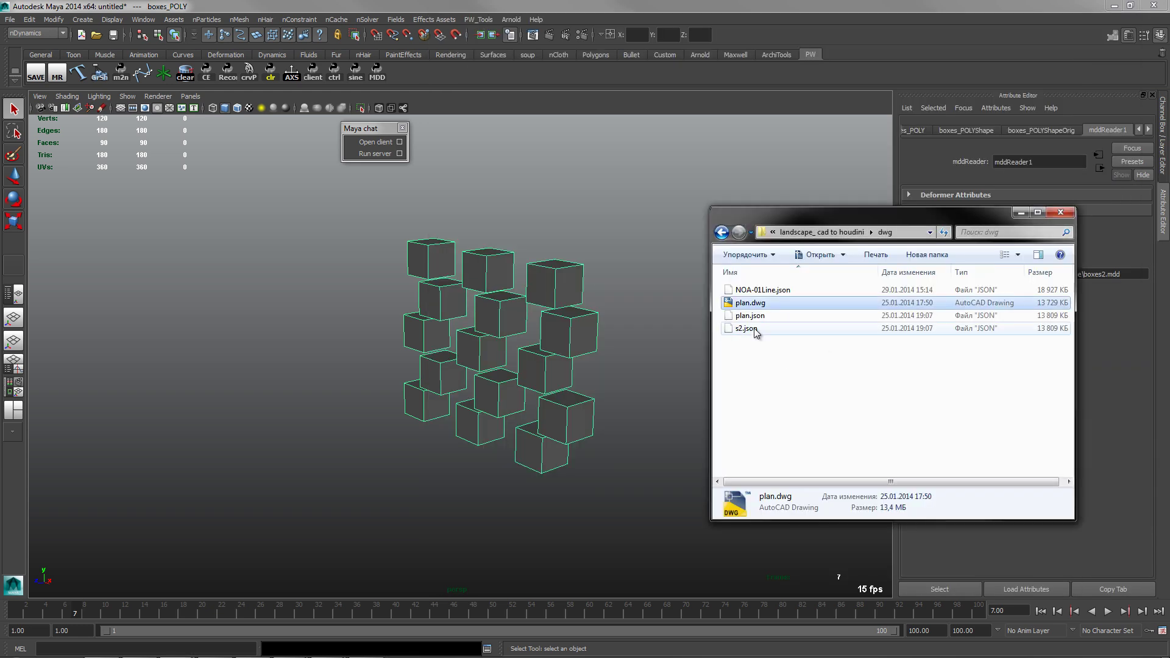
Step: Open s2.json from the dwg folder in Notepad++ and apply Objective-C syntax highlighting
click(754, 329)
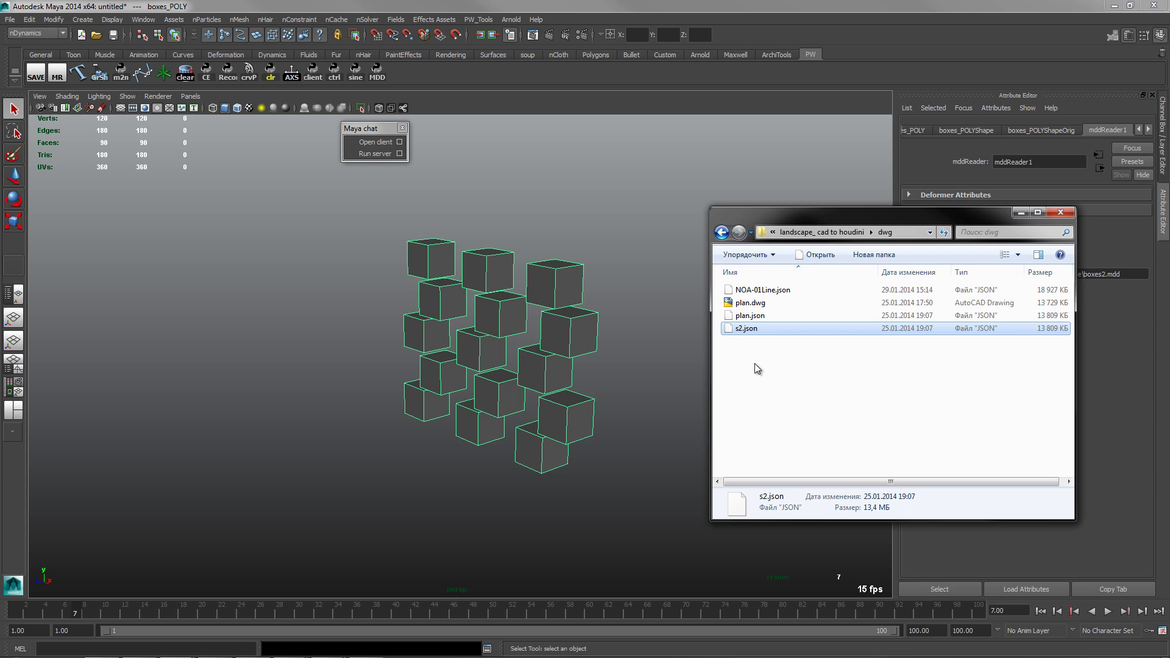
right_click(738, 330)
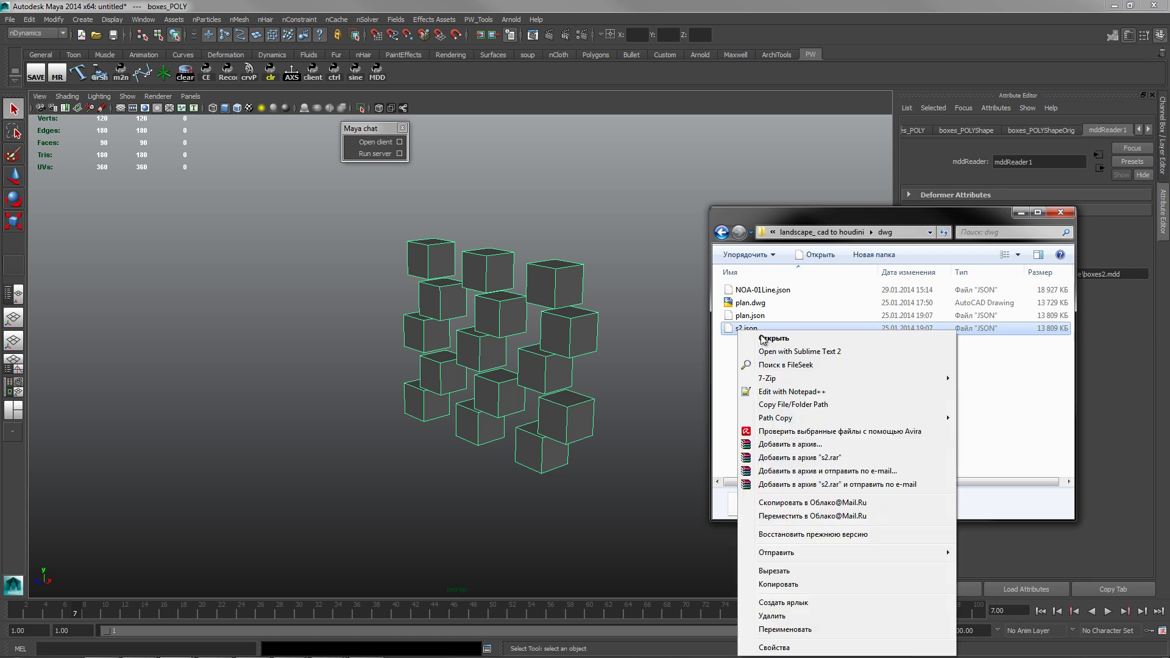
click(792, 392)
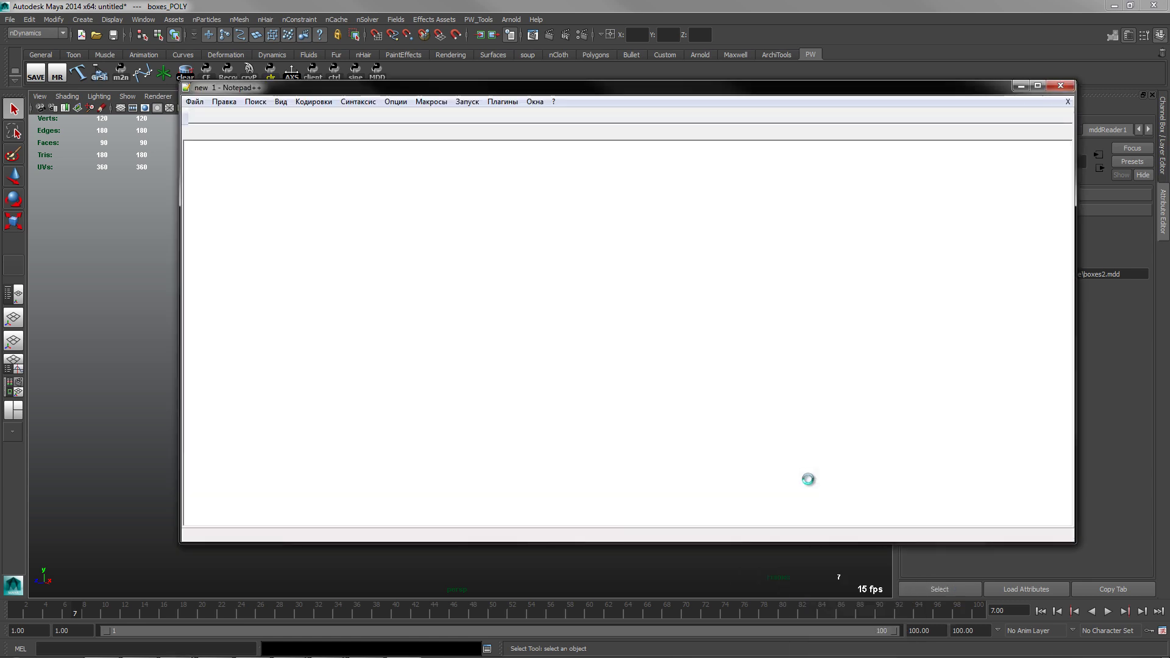
click(358, 101)
click(429, 289)
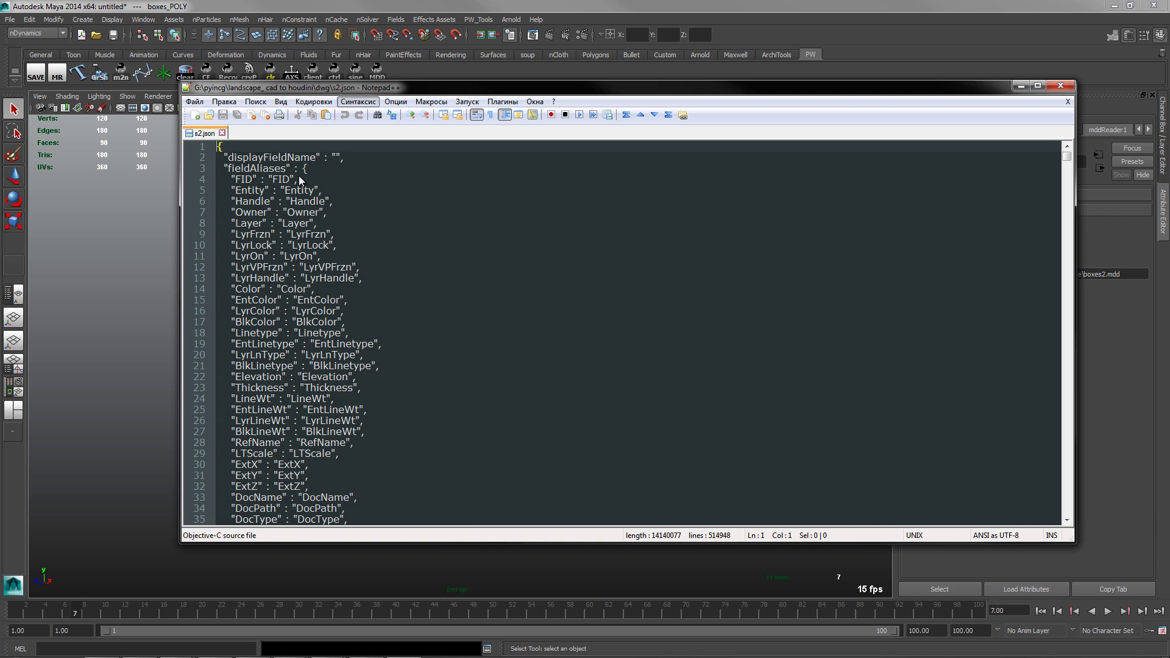
Step: Examine the field aliases and field definitions at the start of s2.json, folding the fieldAliases and spatialReference blocks
click(612, 366)
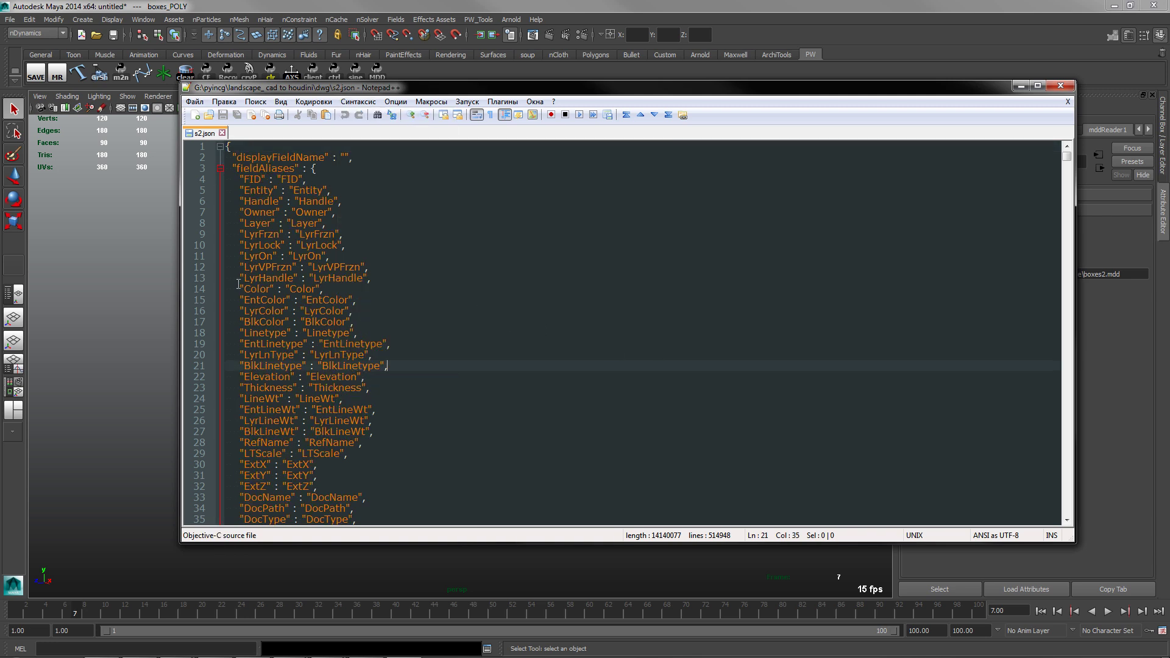
drag(243, 278, 290, 278)
click(369, 388)
scroll(366, 329, down, 3)
scroll(365, 304, up, 3)
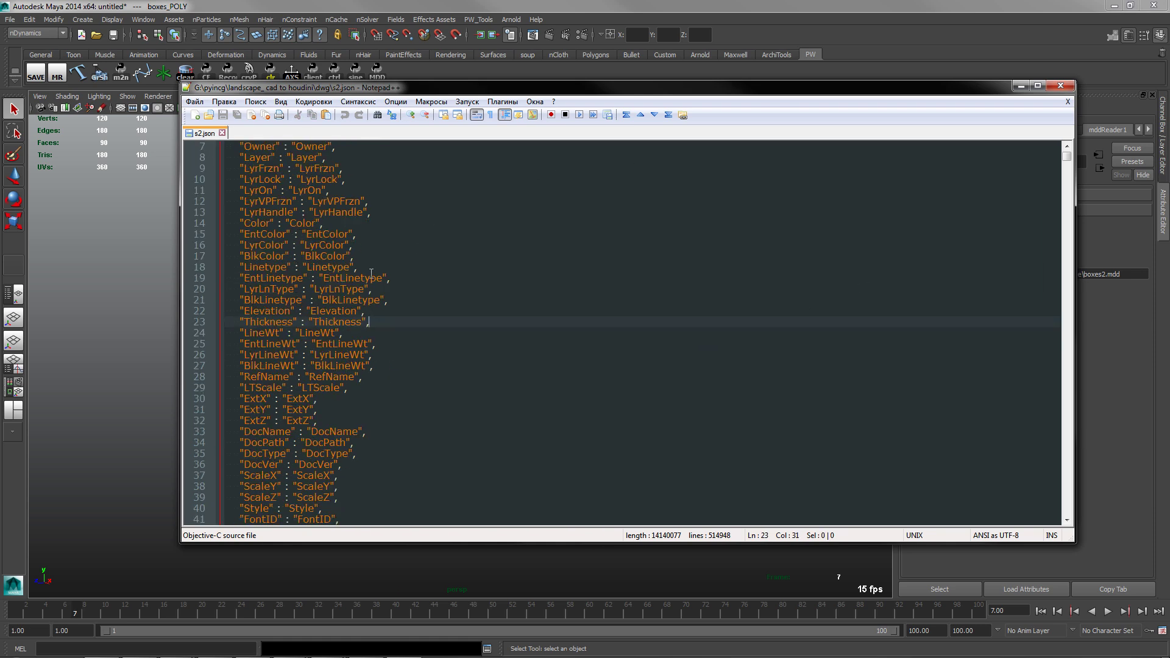
click(220, 168)
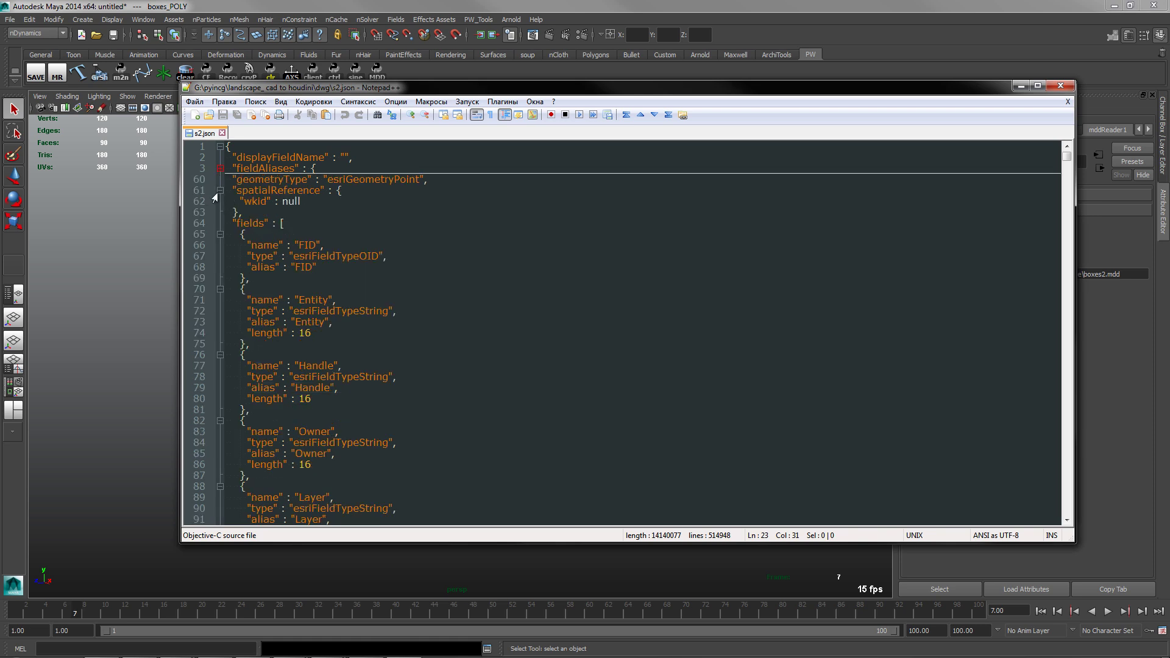
click(220, 190)
scroll(385, 323, down, 2)
scroll(385, 323, down, 7)
scroll(386, 323, up, 9)
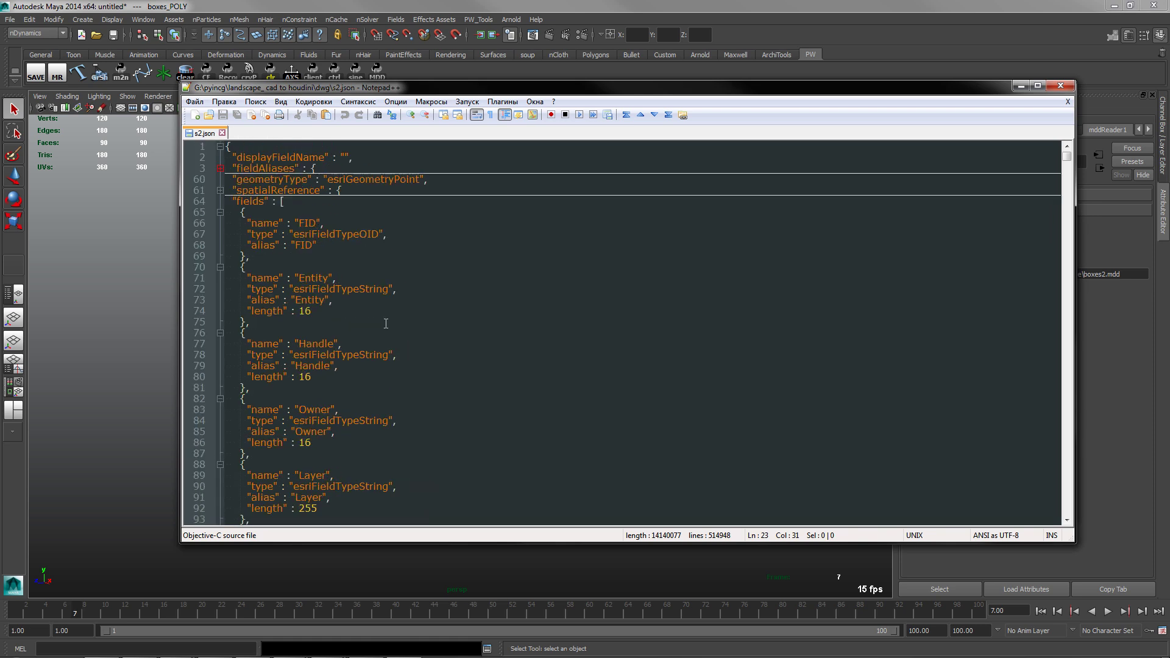
Step: Go deep into the file to the record near line 84400 and highlight its geometry x and y coordinates
drag(1066, 156, 1058, 214)
scroll(443, 412, up, 6)
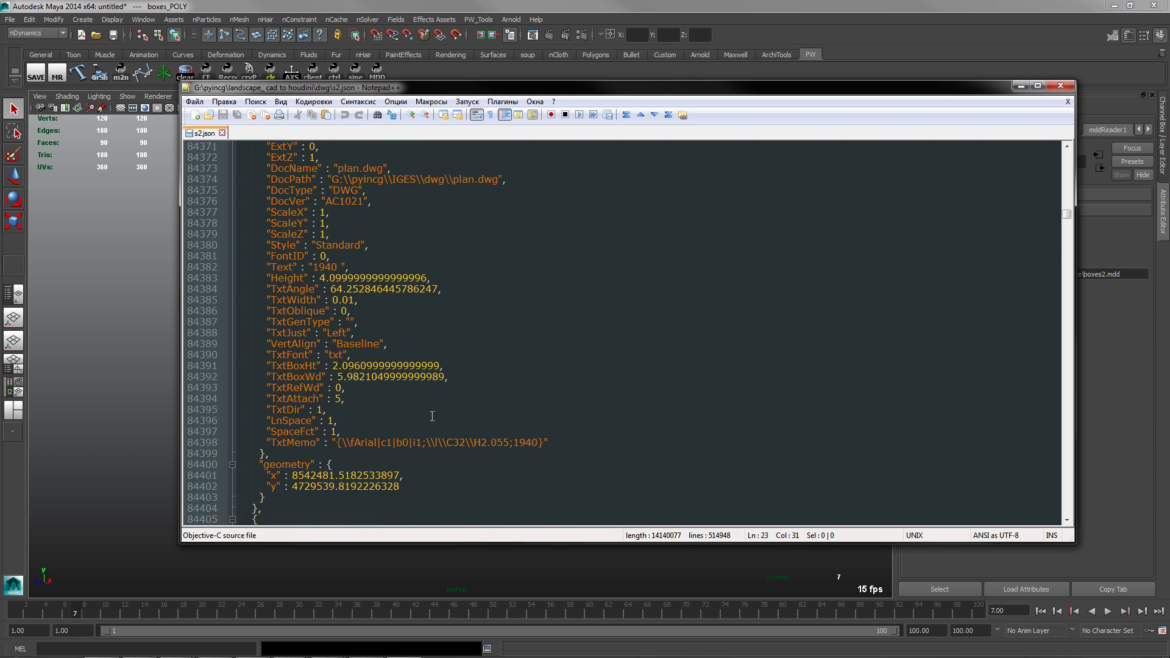
scroll(432, 416, down, 1)
drag(267, 442, 423, 451)
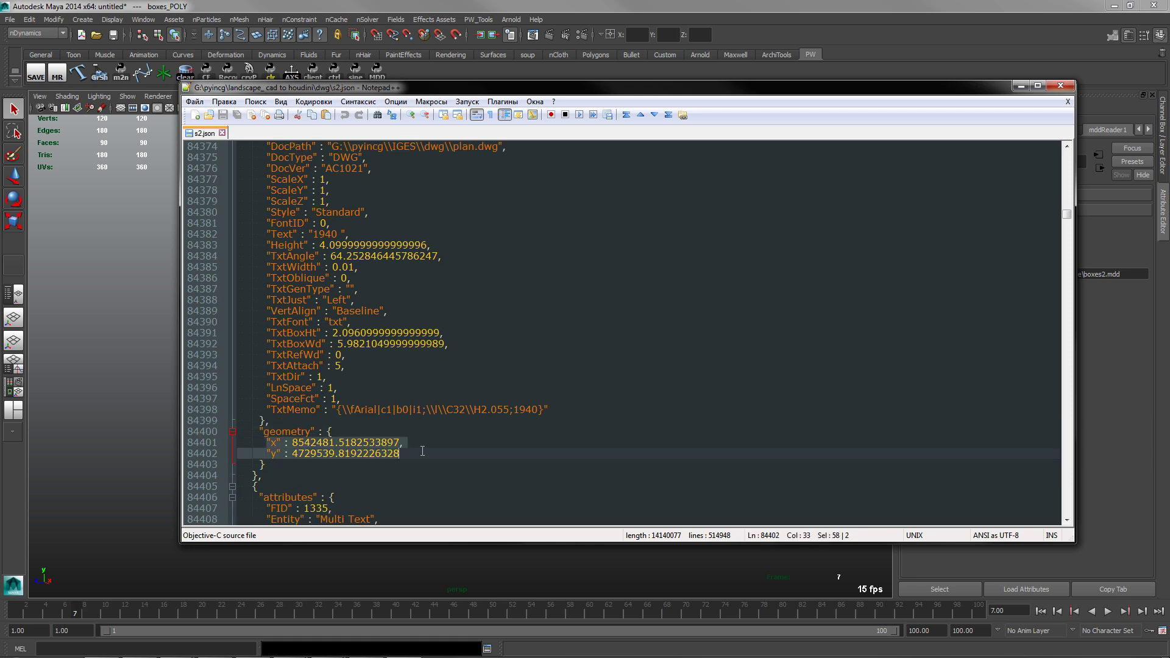
Step: Review the same record's attributes, enlarge the editor text, and highlight the 1940 value of its Text attribute
scroll(338, 422, up, 4)
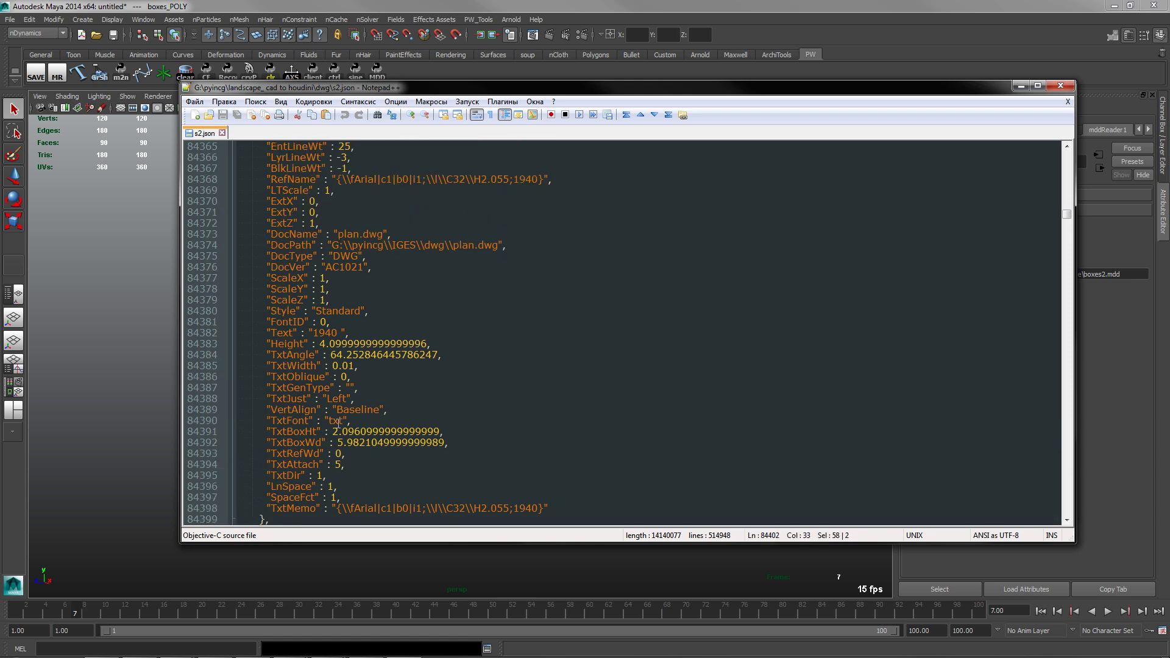
scroll(336, 255, up, 4)
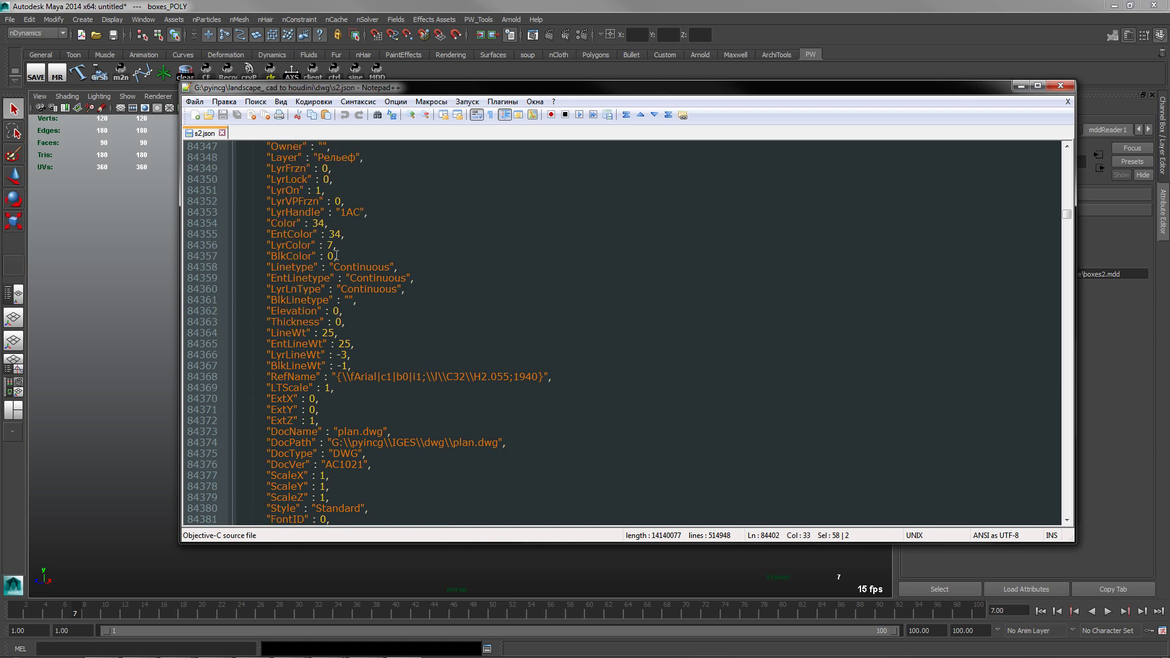
scroll(336, 255, down, 5)
scroll(336, 255, up, 1)
scroll(337, 255, down, 1)
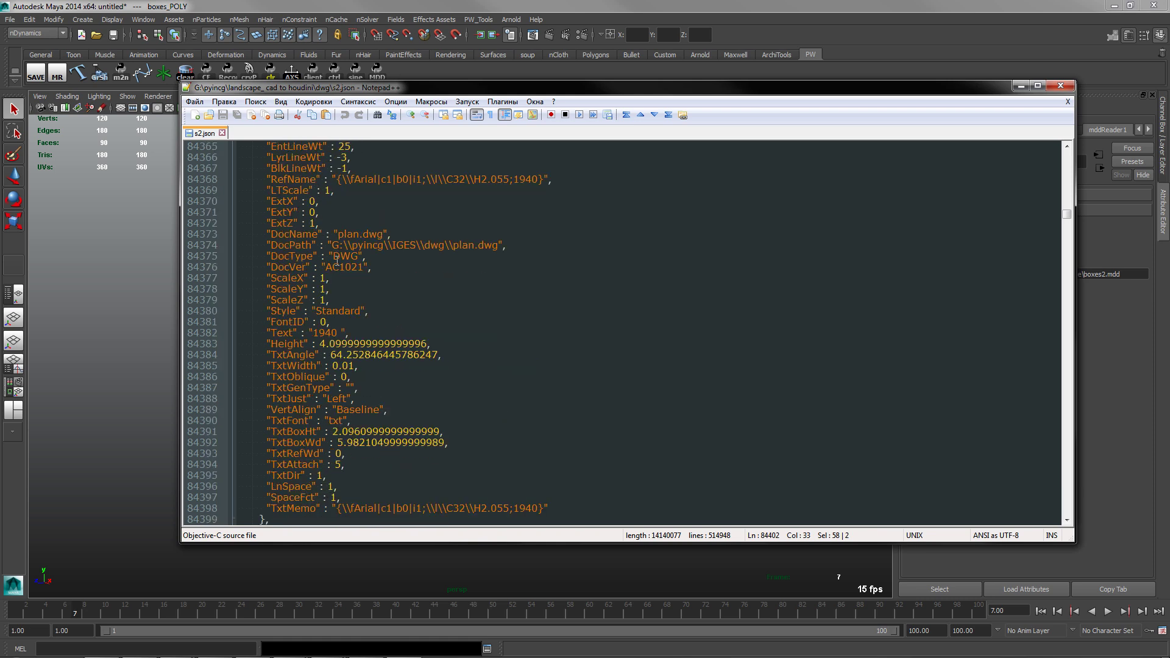
drag(346, 333, 290, 331)
ctrl+scroll(323, 337, up, 4)
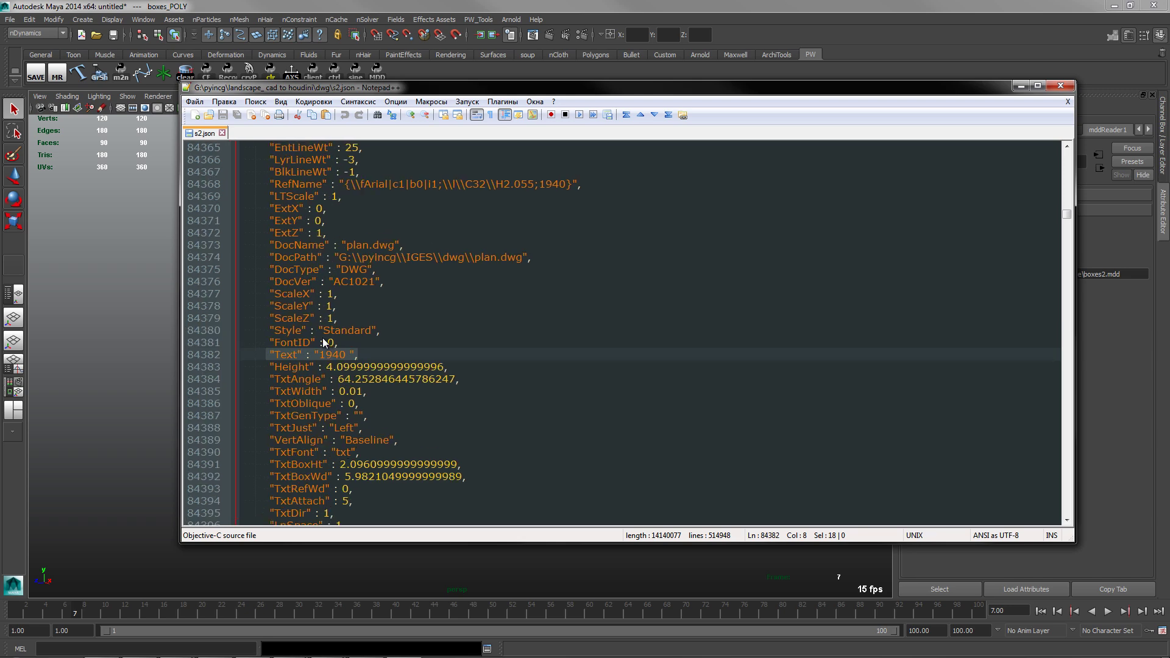
scroll(377, 305, down, 3)
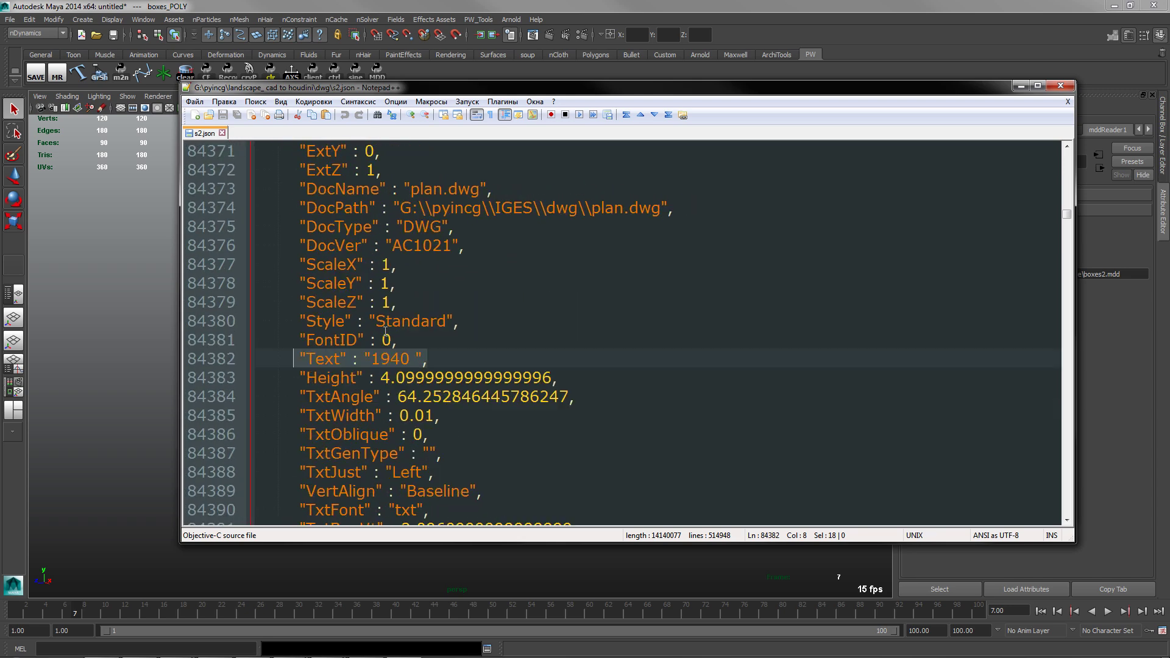
click(378, 305)
drag(373, 302, 410, 303)
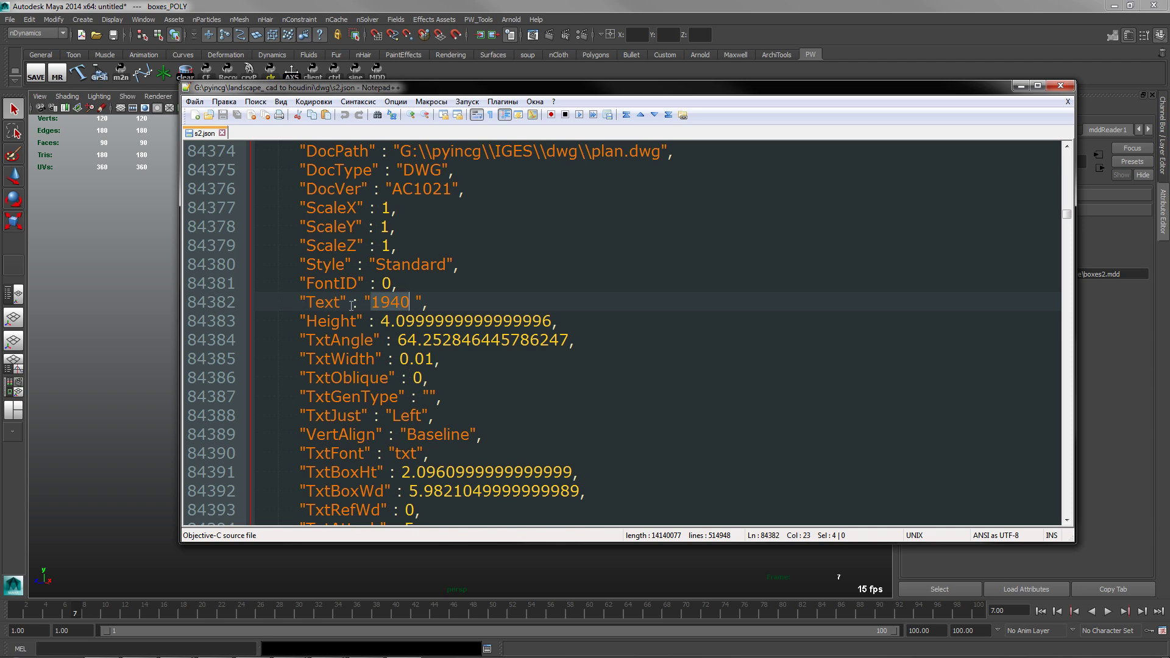
Step: Review the record's remaining text attributes and geometry coordinates, and close Notepad++
scroll(351, 305, down, 6)
scroll(352, 307, up, 2)
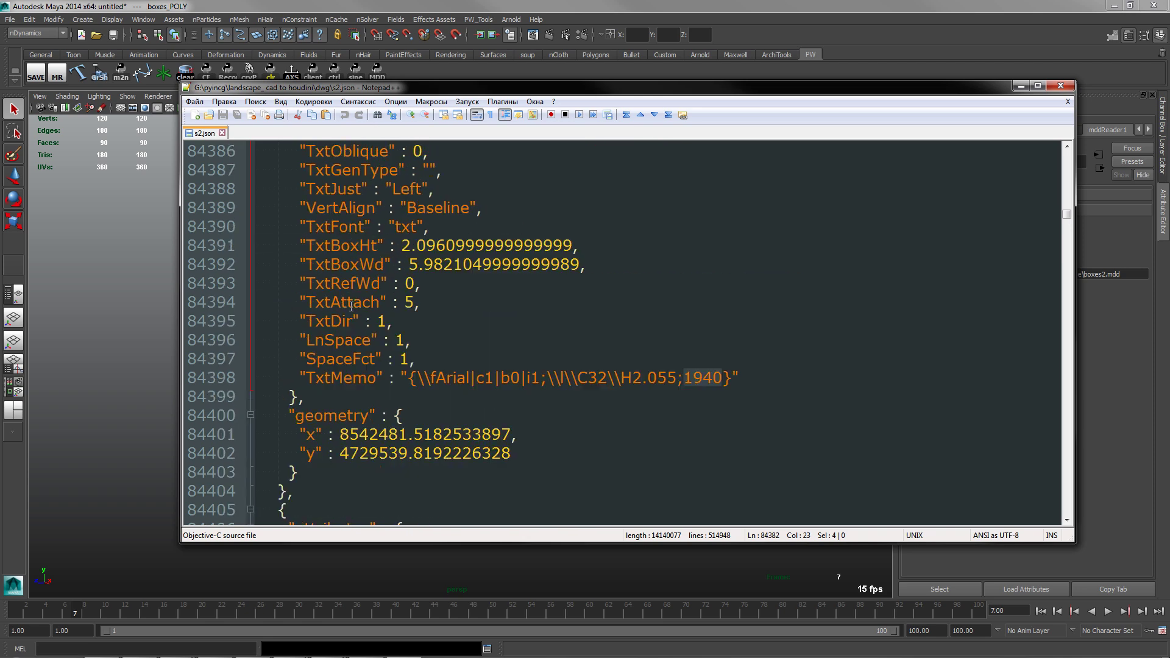
click(446, 322)
scroll(420, 371, up, 1)
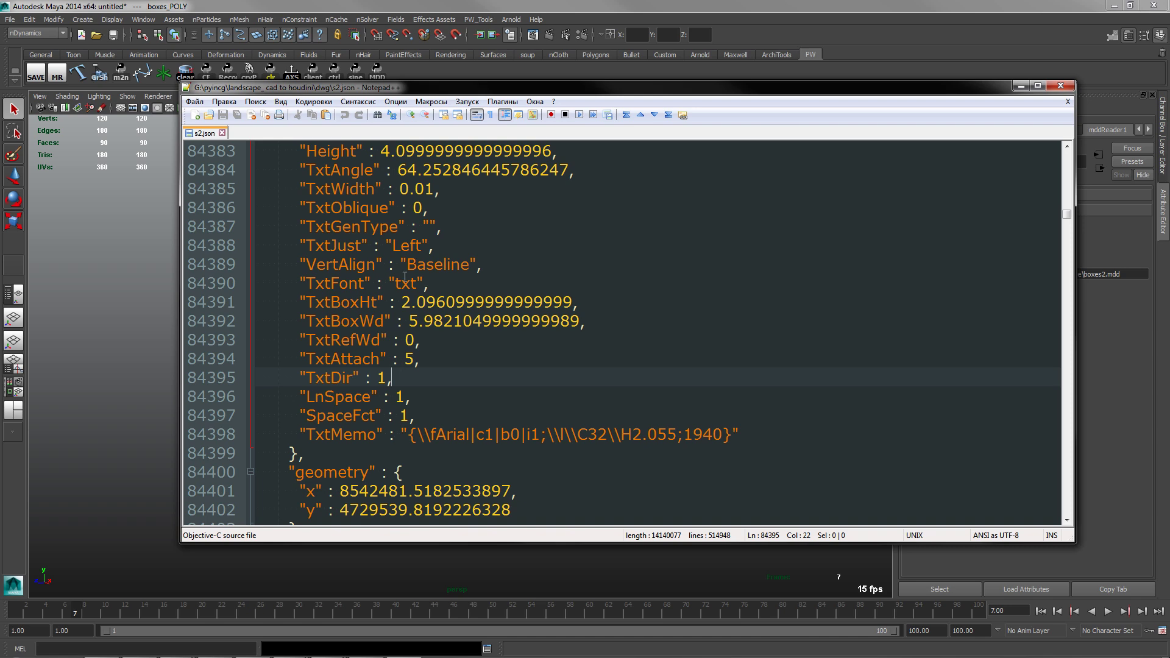
scroll(405, 277, up, 1)
click(1061, 85)
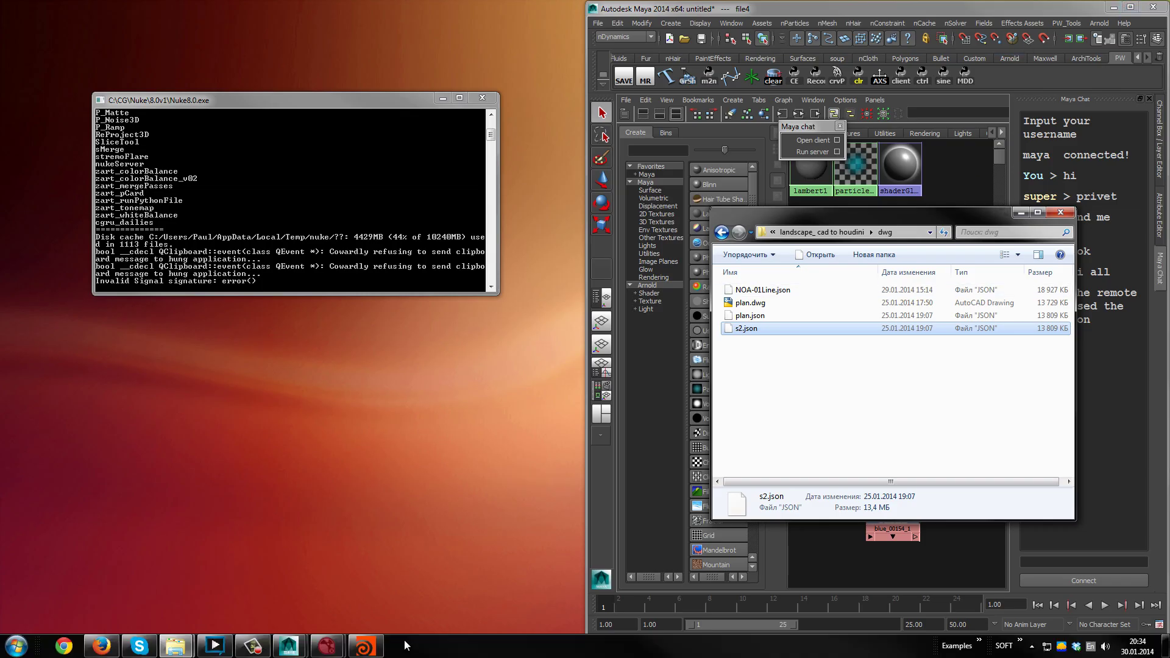
Step: Switch to Houdini FX and start a new empty scene in place of the fractured boxes setup
click(365, 647)
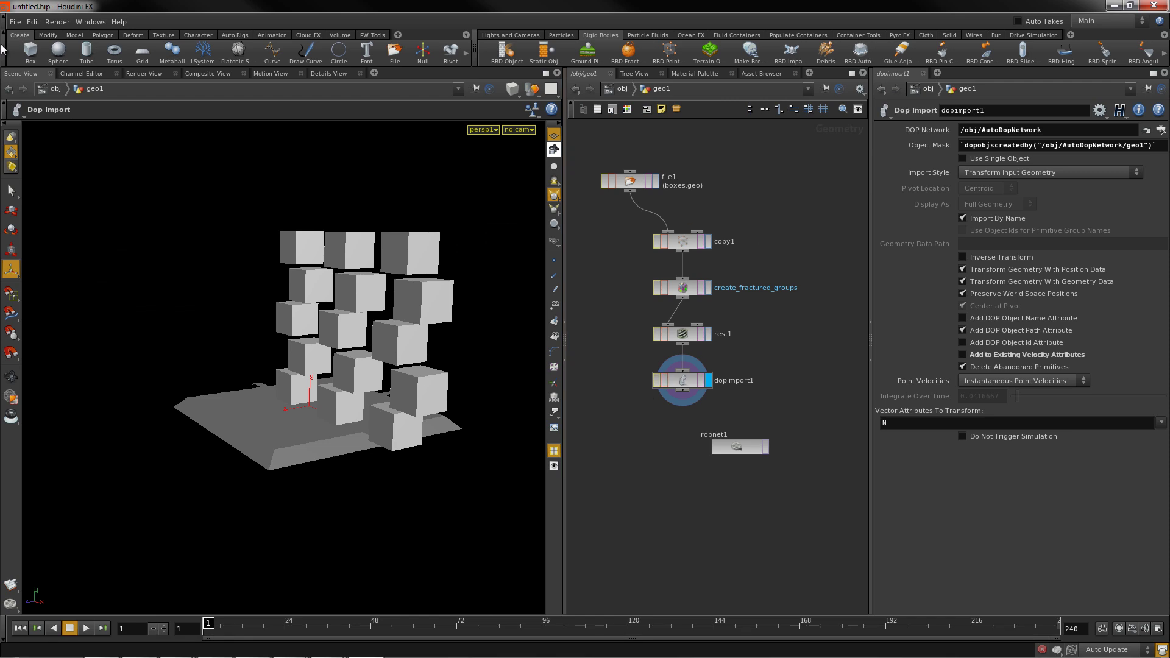
click(17, 24)
click(26, 47)
click(218, 79)
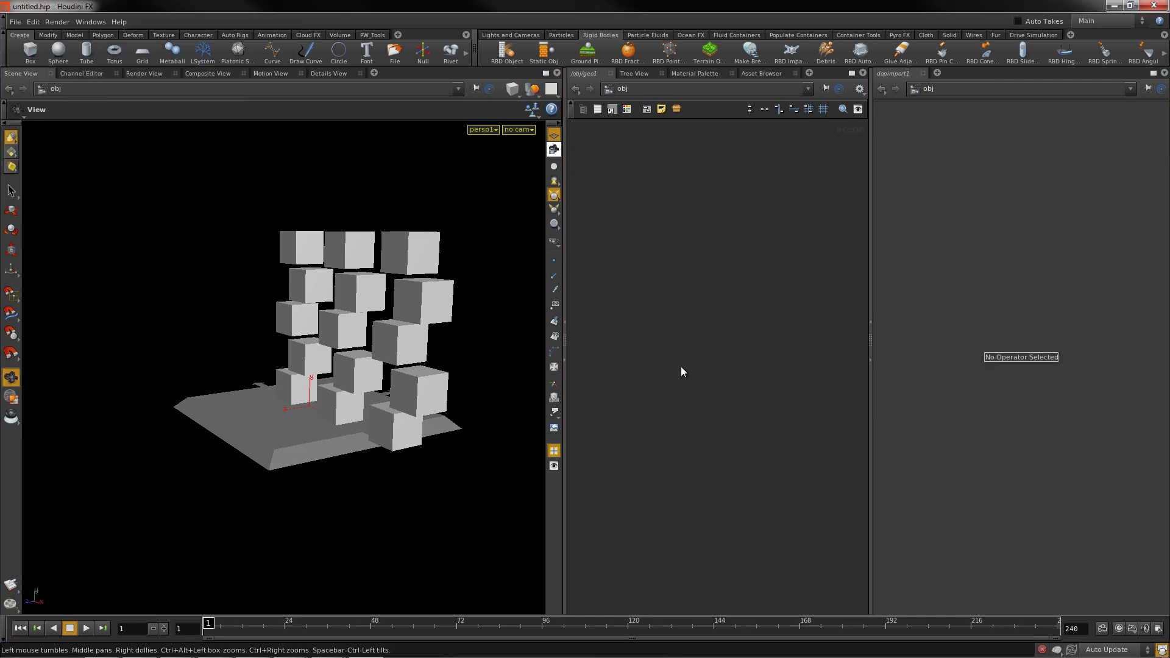
Step: Open the scene file landscape_01.hip from the folder G:/pyincg/landscape_ cad to houdini
click(15, 22)
click(27, 47)
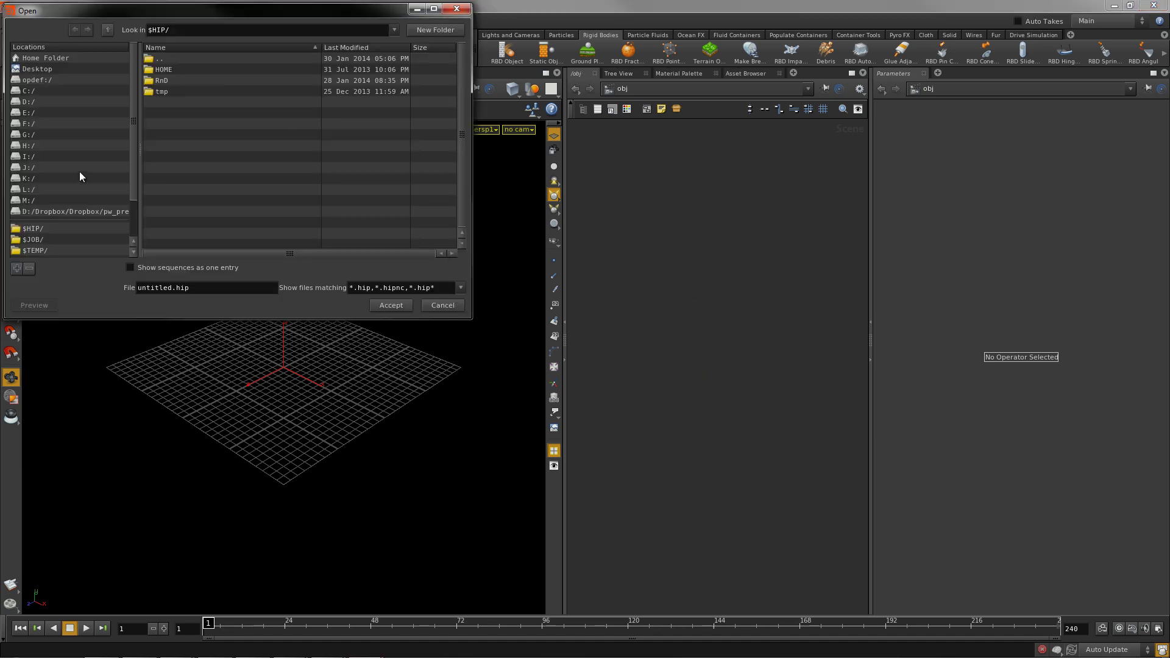
click(33, 134)
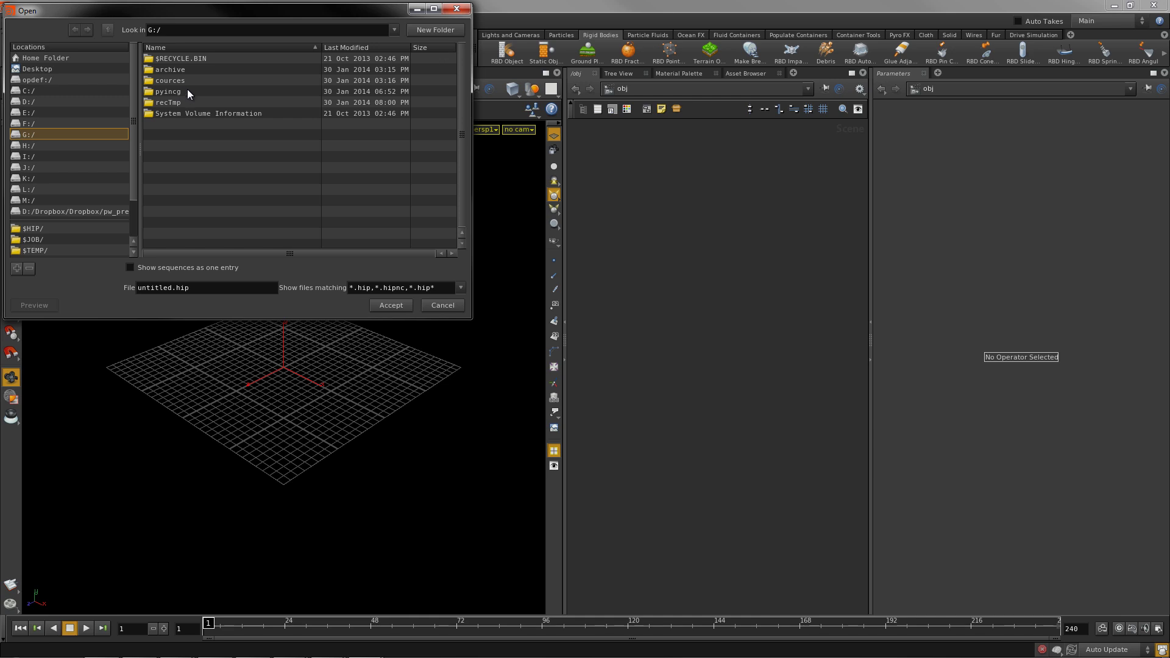
double_click(187, 92)
double_click(201, 113)
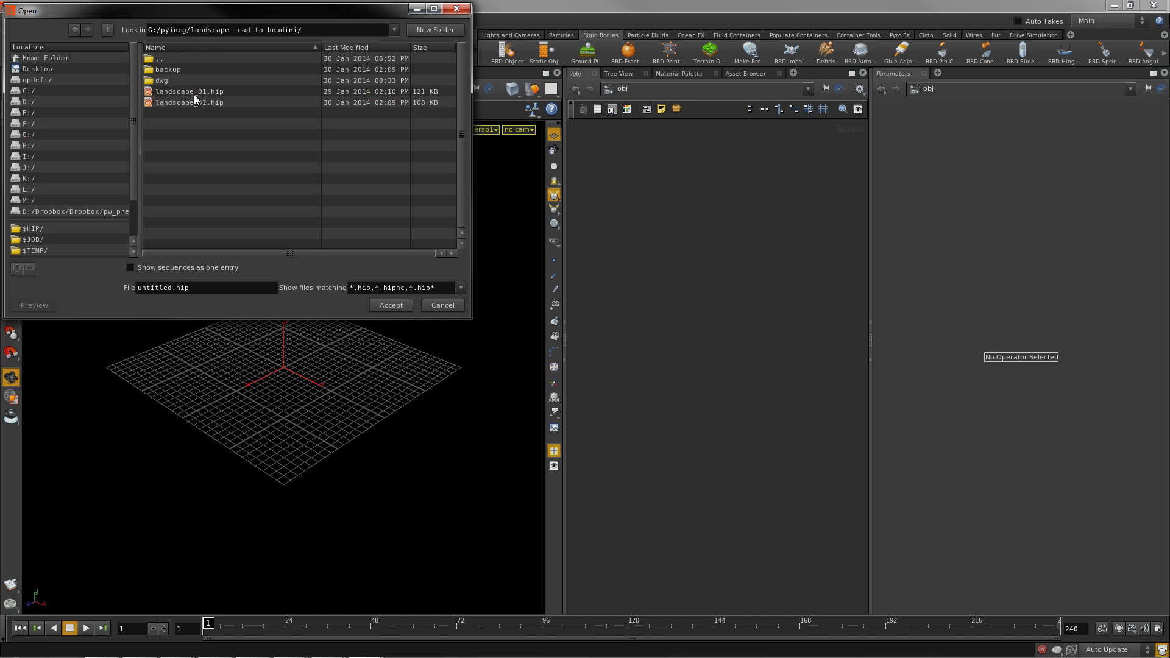
double_click(194, 93)
click(201, 110)
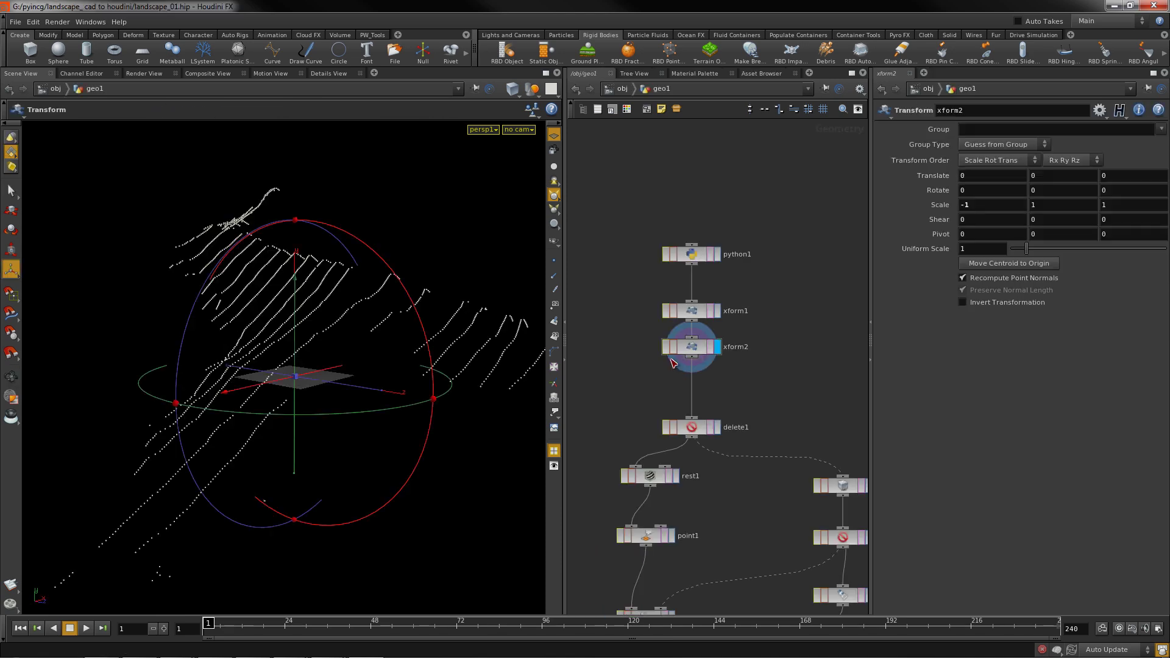
Step: Examine the xform2 point cloud and the code block of the python1 node that reads the JSON file and creates points
key(Escape)
drag(452, 345, 402, 352)
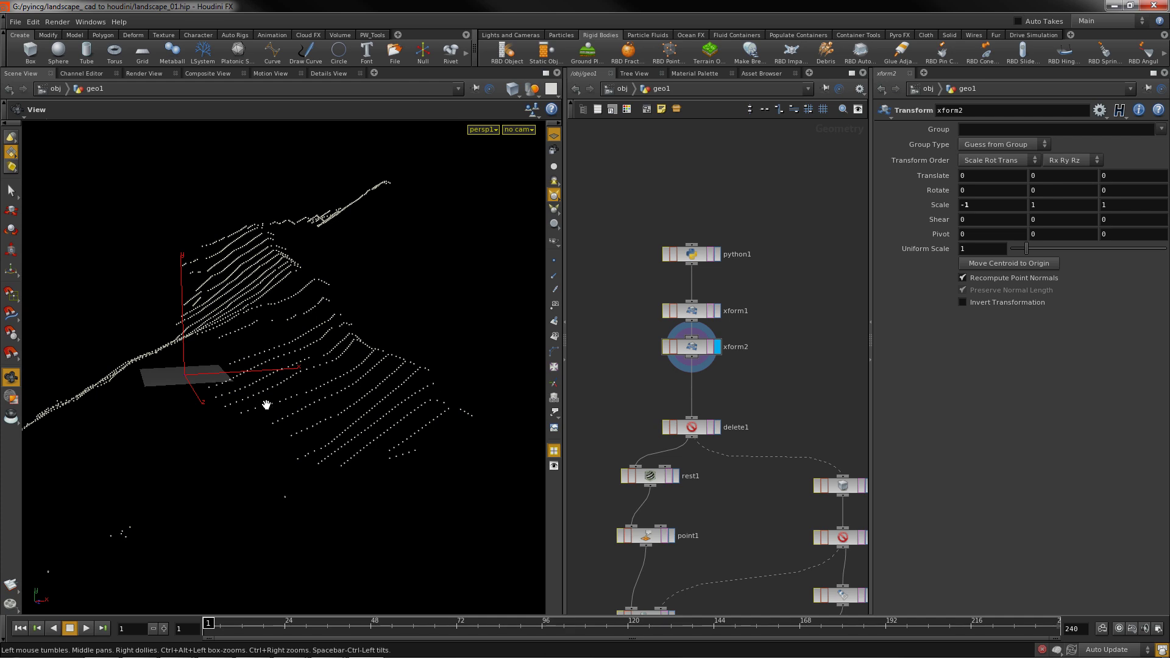
drag(313, 389, 387, 383)
click(704, 256)
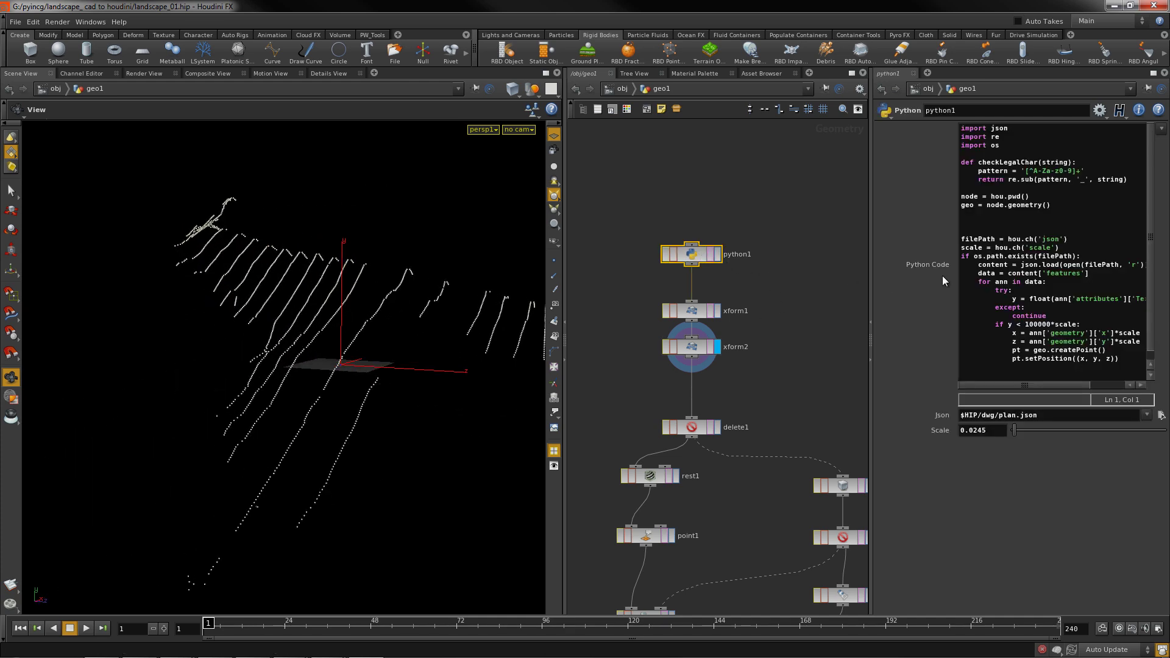
scroll(1151, 304, down, 1)
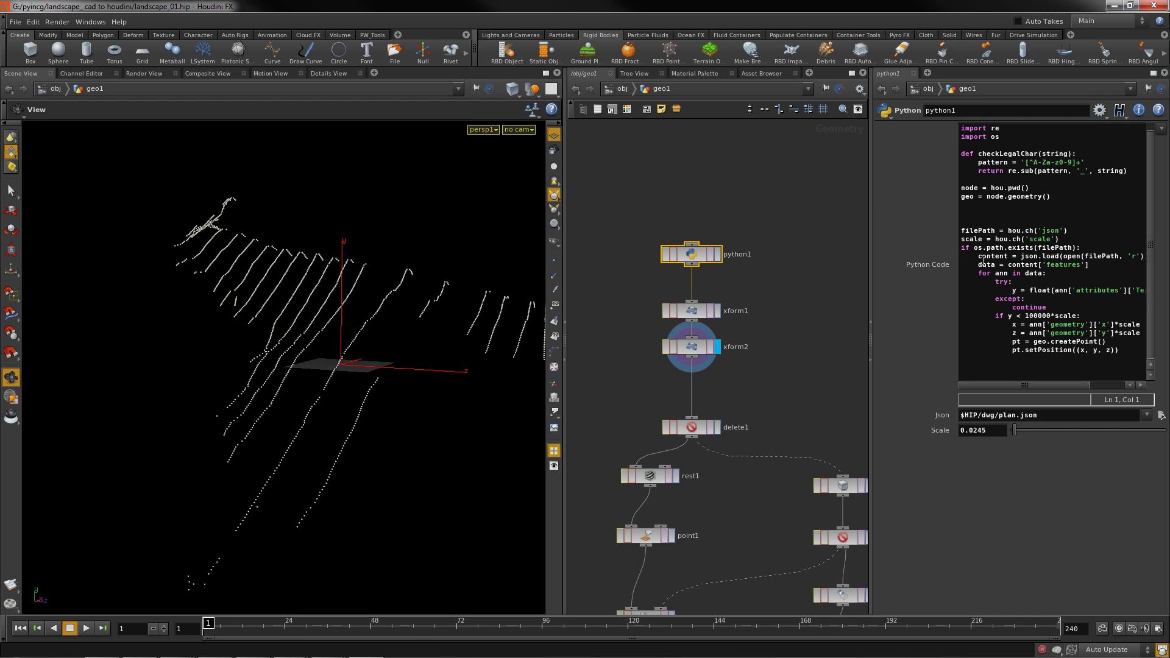
drag(962, 247, 1113, 352)
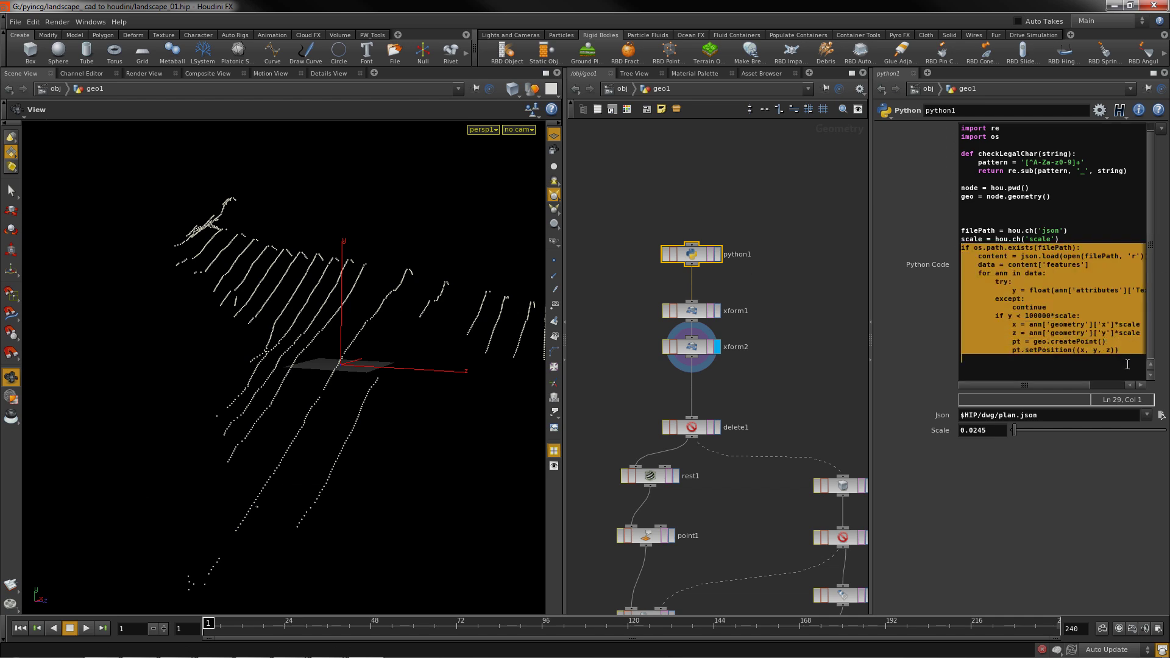
click(1127, 365)
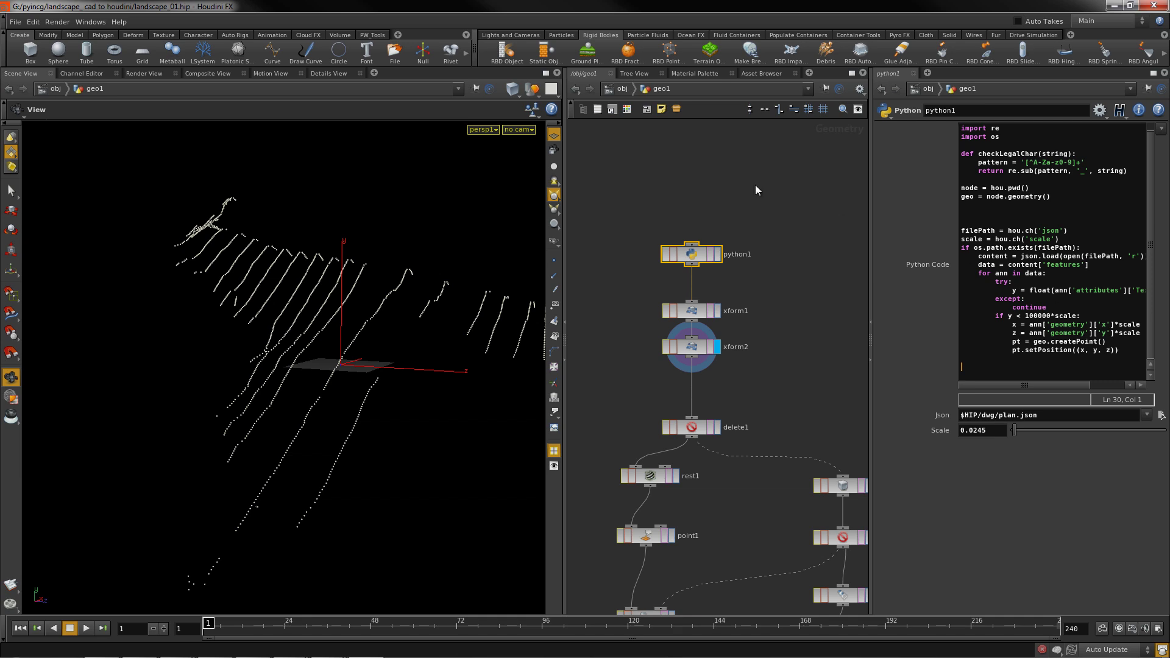
Step: Display the output of the remesh1 node at the end of the network and inspect the terrain mesh from several angles
middle_drag(759, 367, 775, 270)
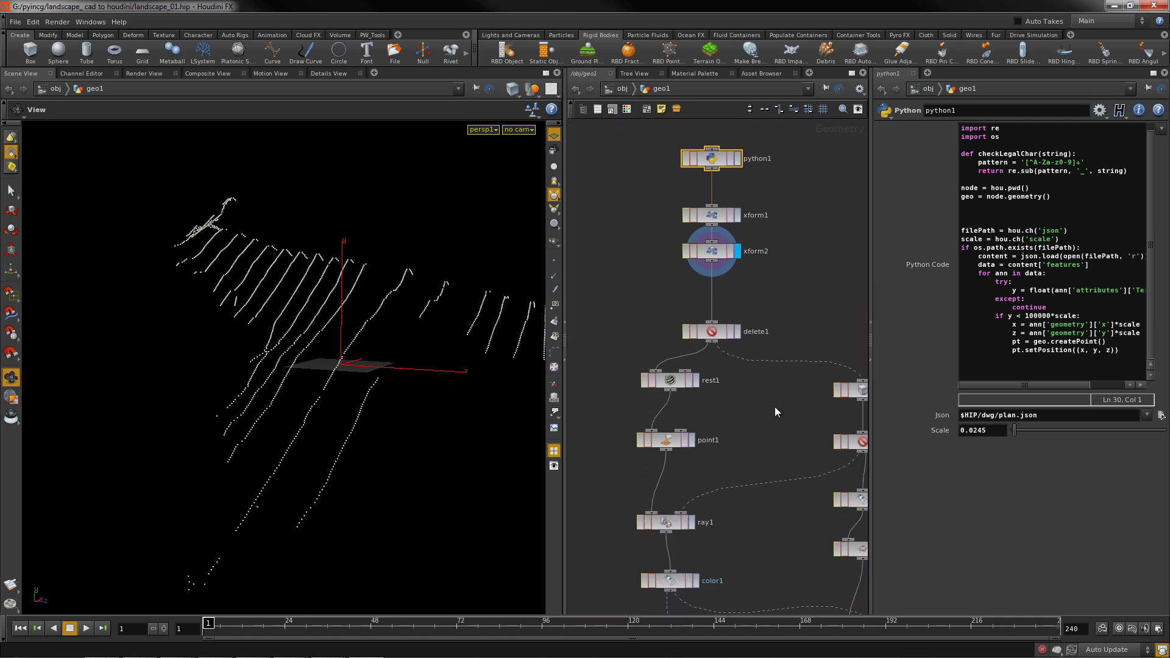
middle_drag(775, 379, 664, 415)
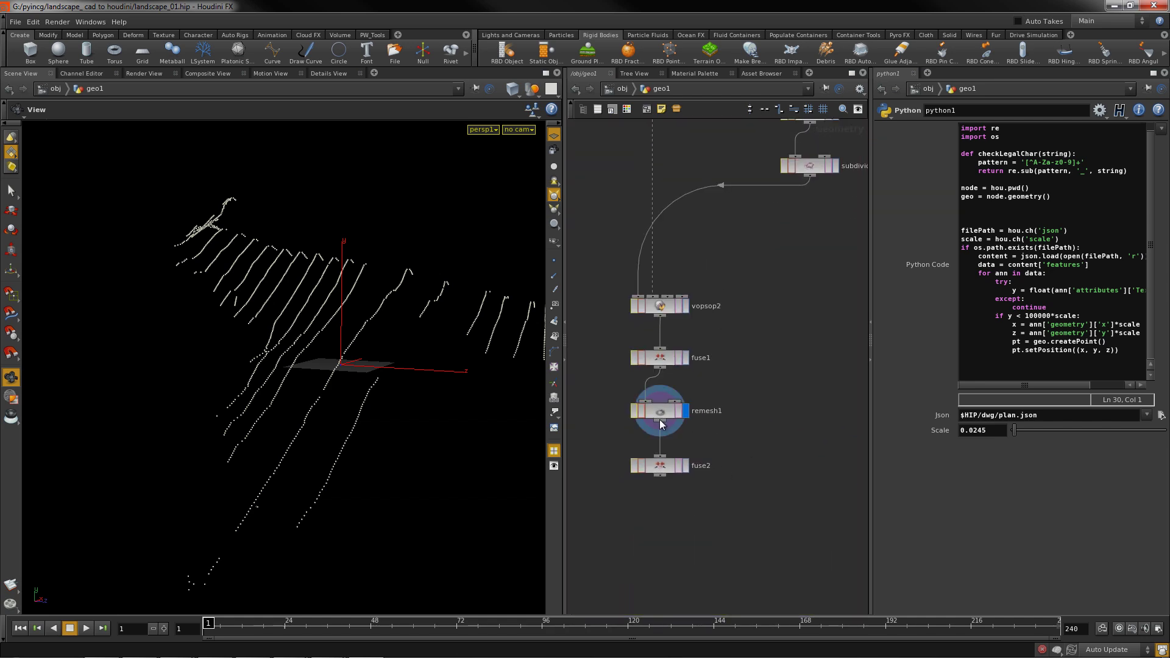
drag(387, 366, 354, 415)
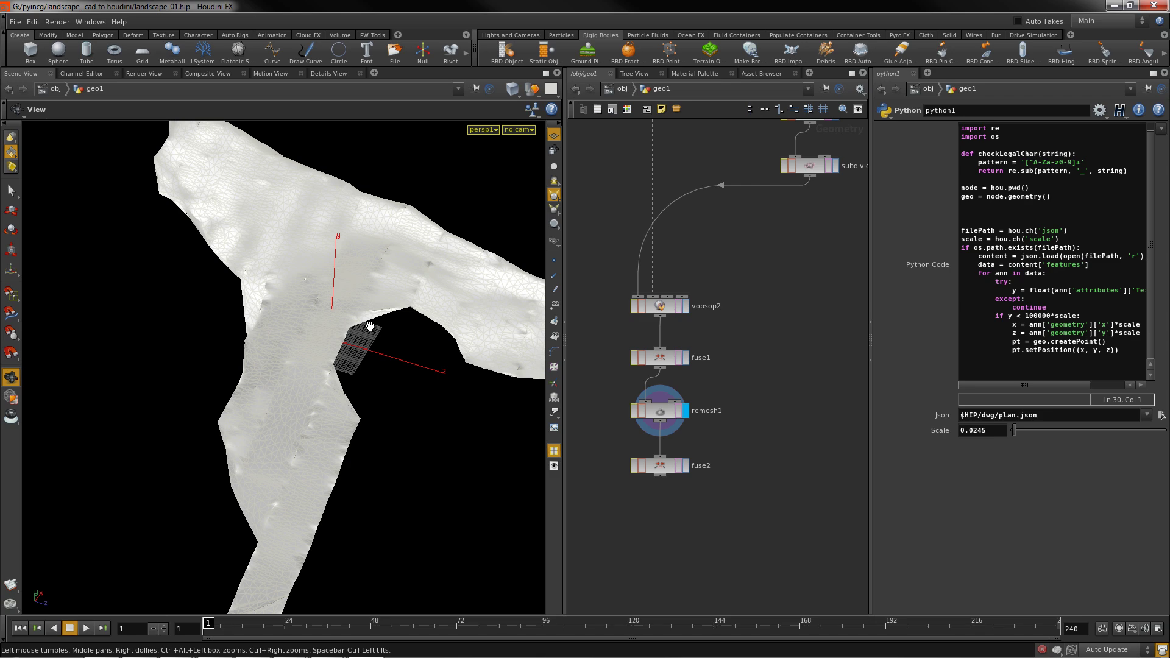
drag(357, 295, 342, 349)
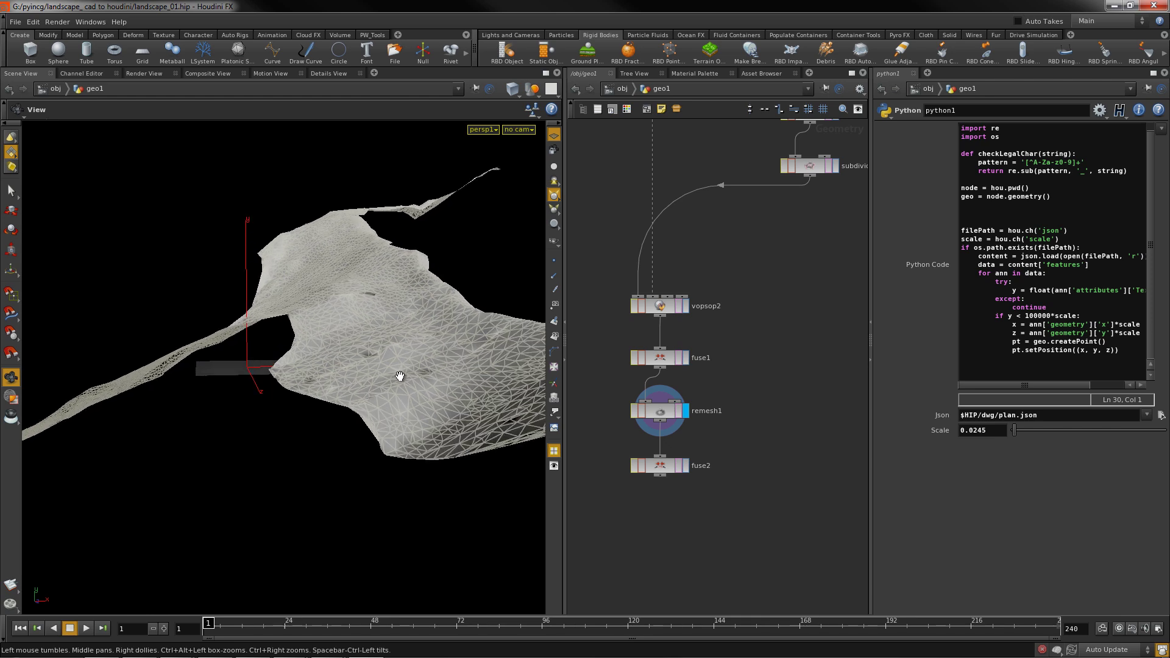
drag(400, 376, 291, 392)
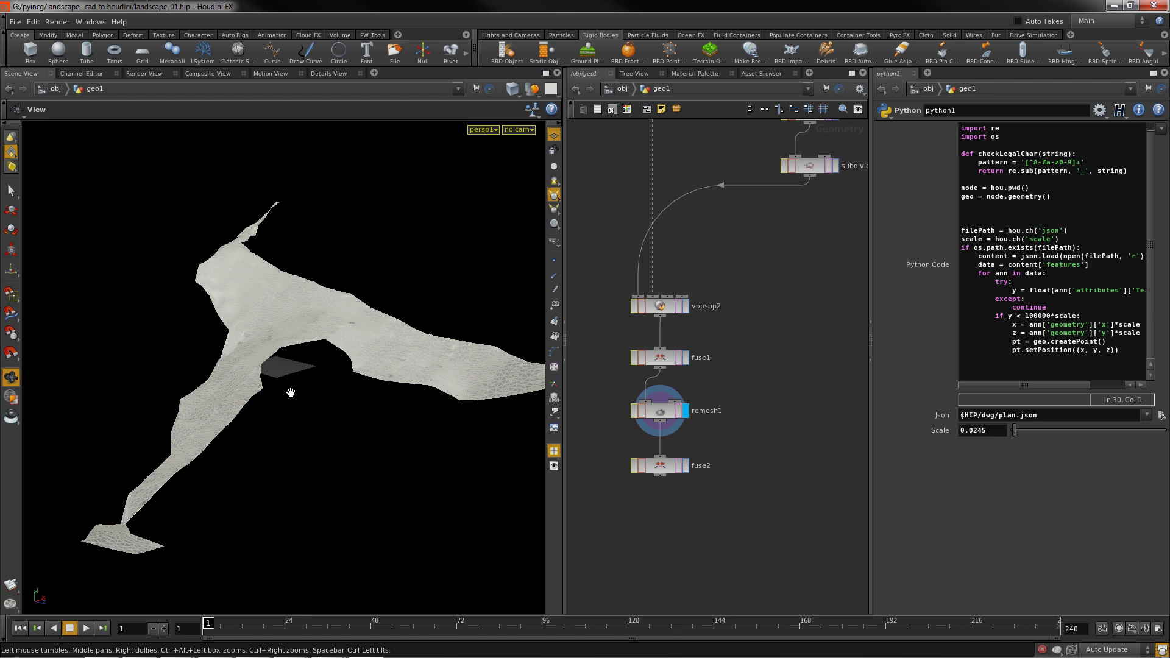
drag(303, 354, 295, 357)
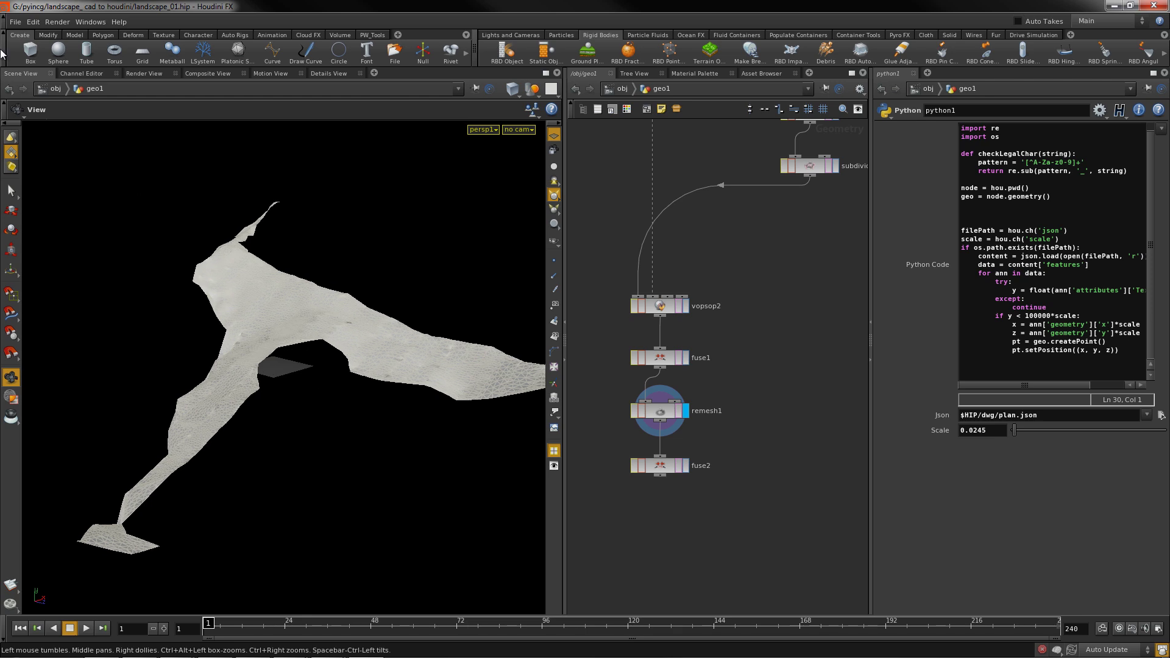
Step: Open the scene file landscape_02.hip from the same project folder
click(15, 22)
click(25, 47)
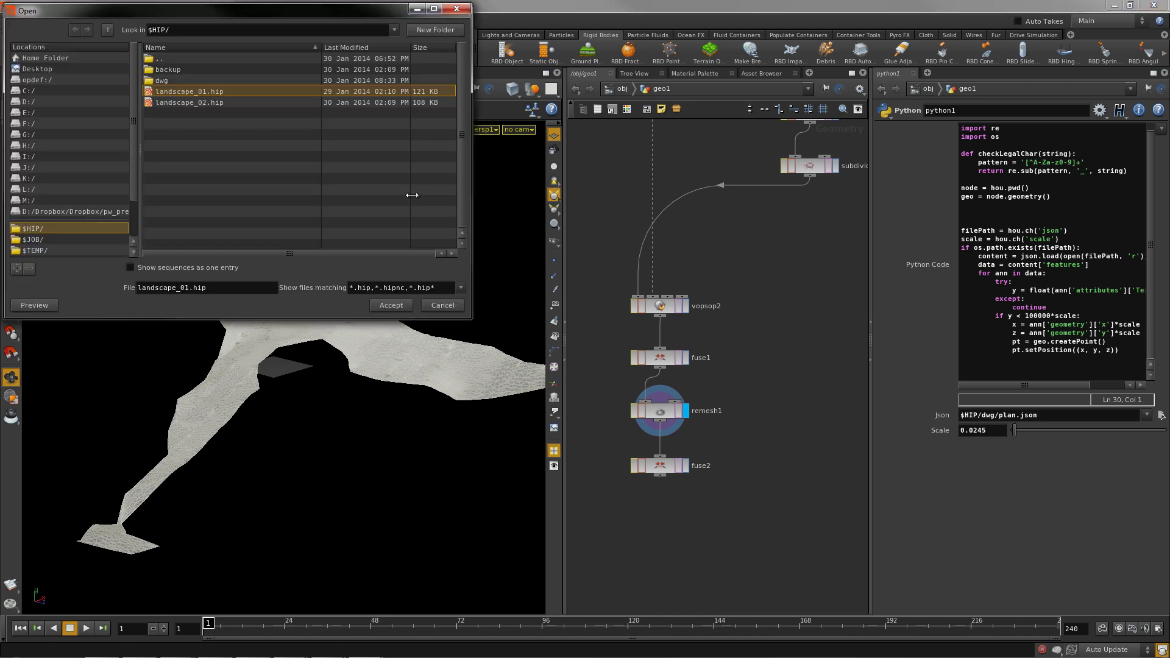
click(200, 102)
click(390, 305)
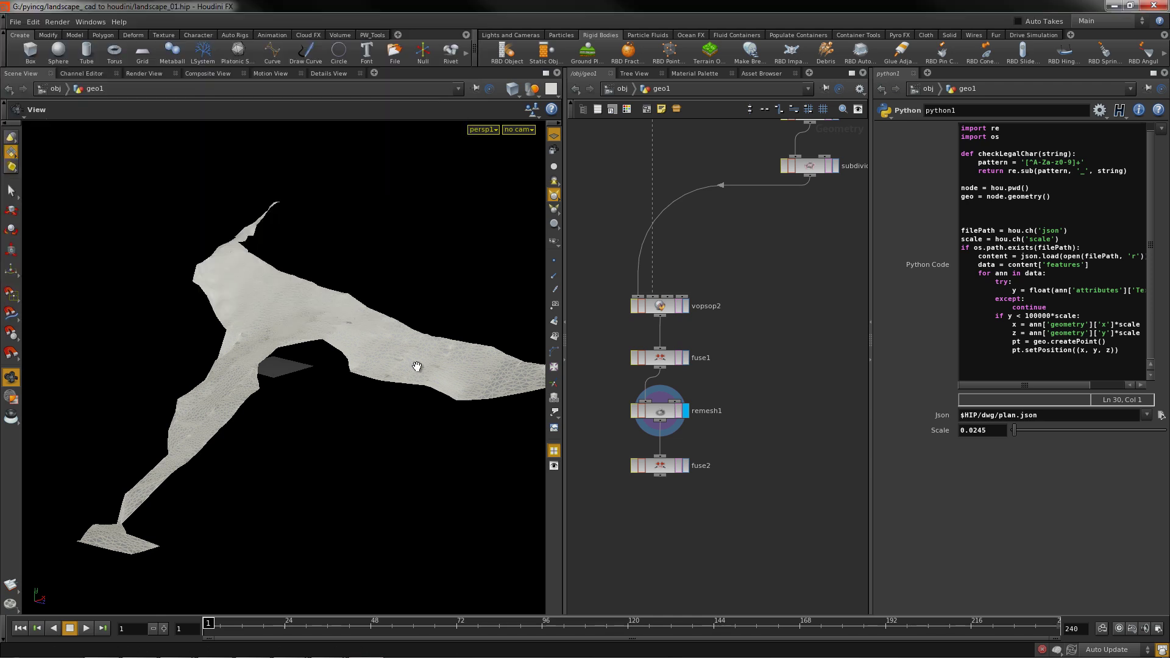
click(433, 337)
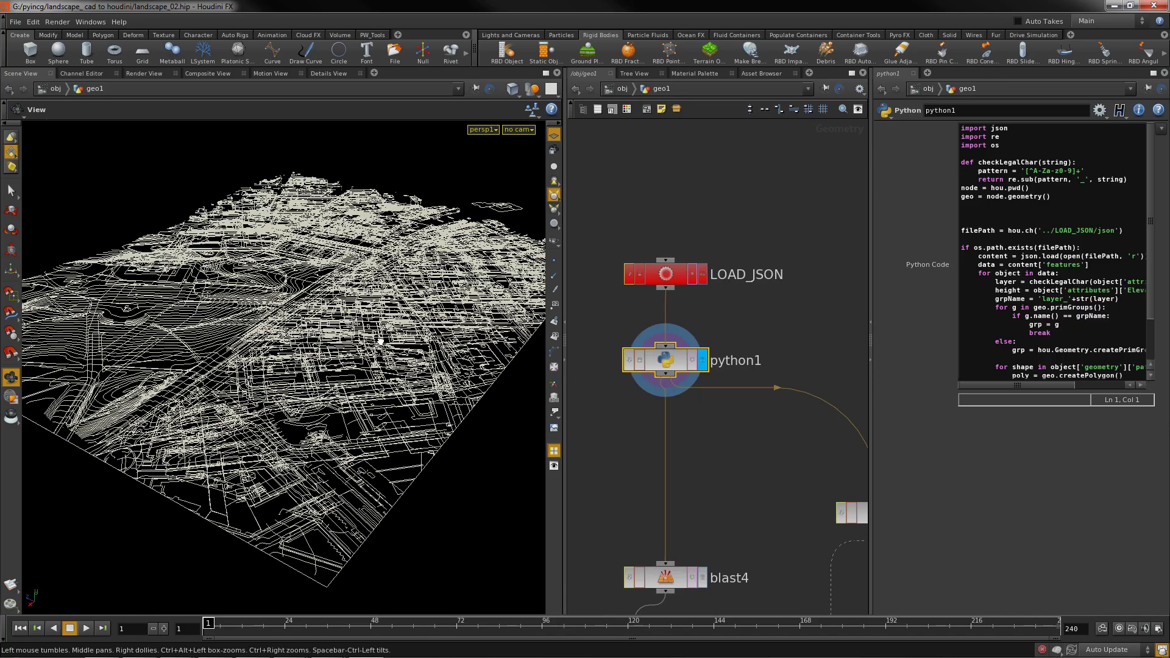
Step: Inspect the CAD lines generated by python1 and display the output of the blast node on its side branch
scroll(380, 341, up, 8)
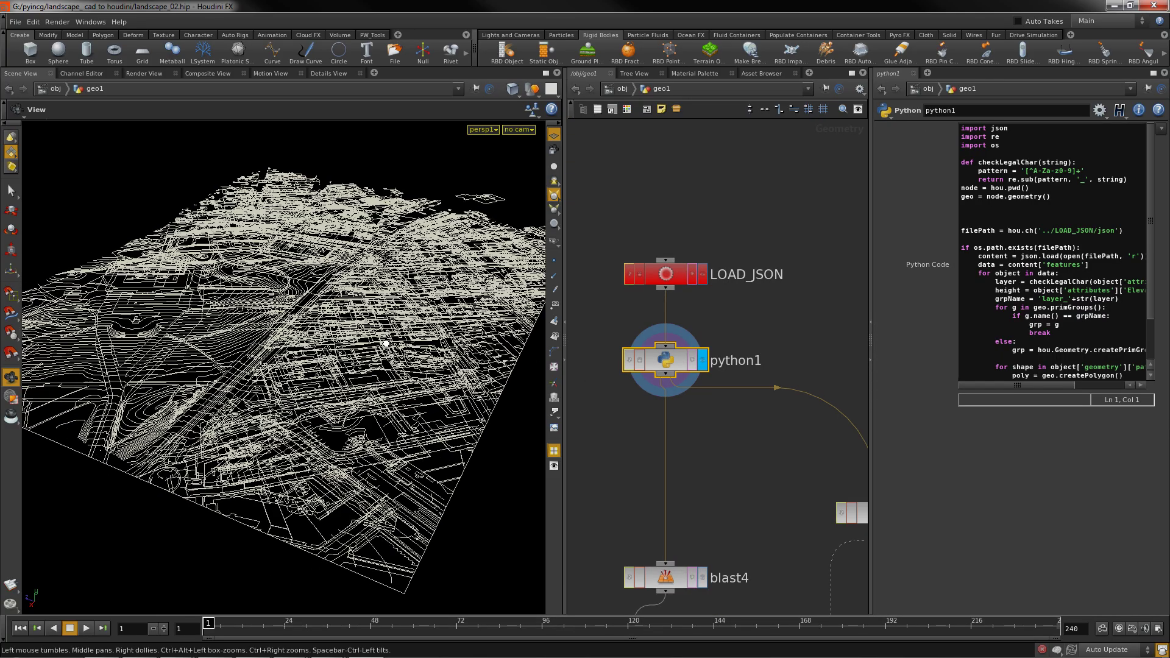
scroll(380, 361, down, 3)
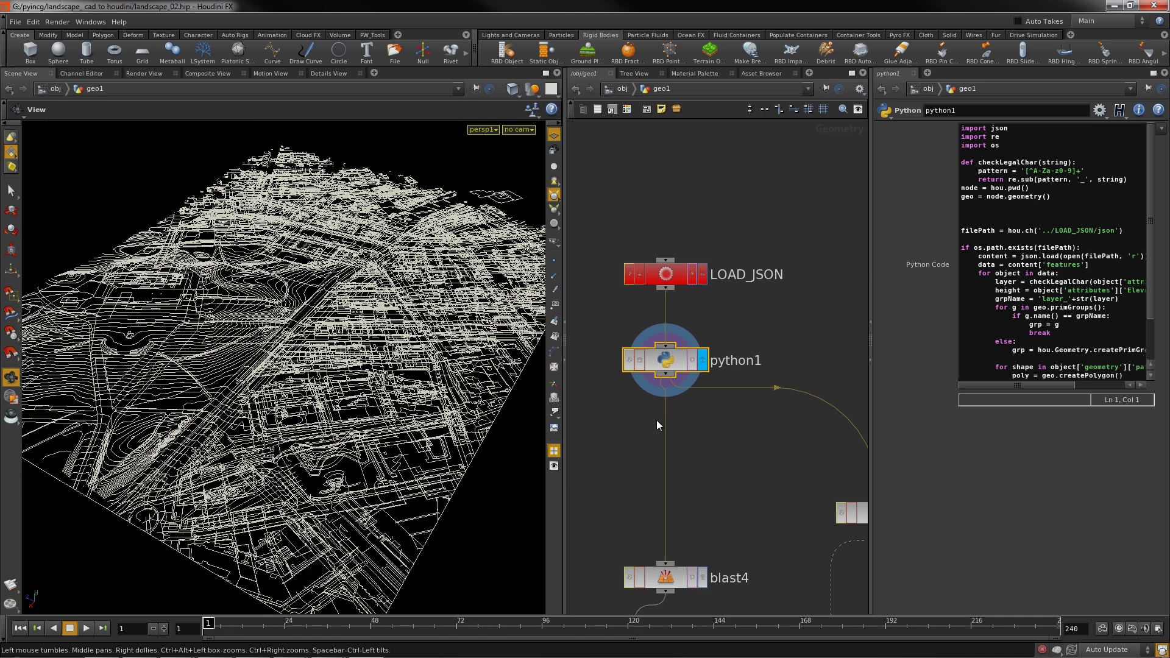
middle_drag(739, 456, 681, 404)
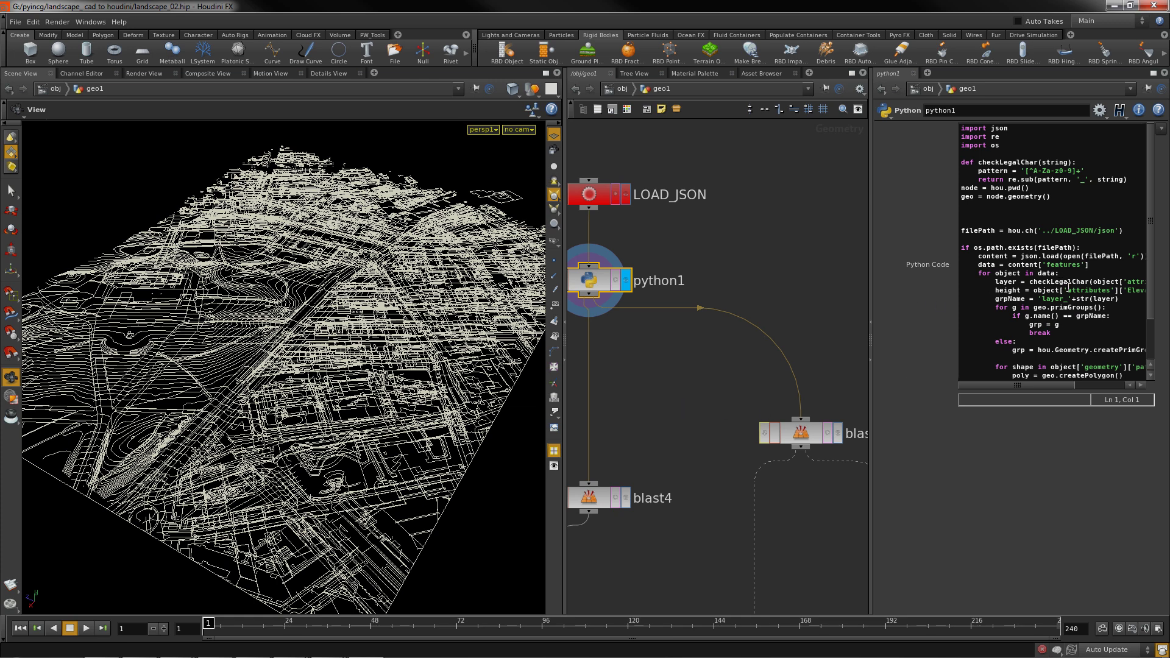
click(837, 433)
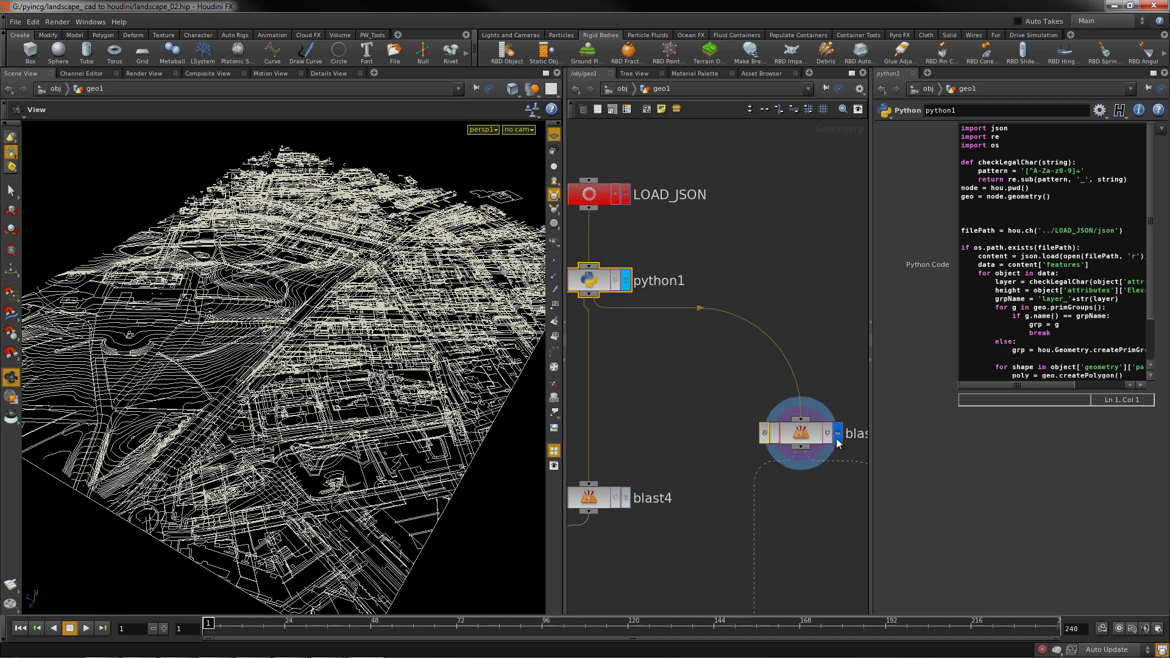
mouse_move(402, 360)
mouse_down()
mouse_move(347, 398)
mouse_move(390, 344)
mouse_up()
scroll(780, 327, down, 3)
Step: Display the output of the remesh1 node below vopsop1 and inspect the terrain surface
middle_drag(779, 328, 756, 218)
click(755, 365)
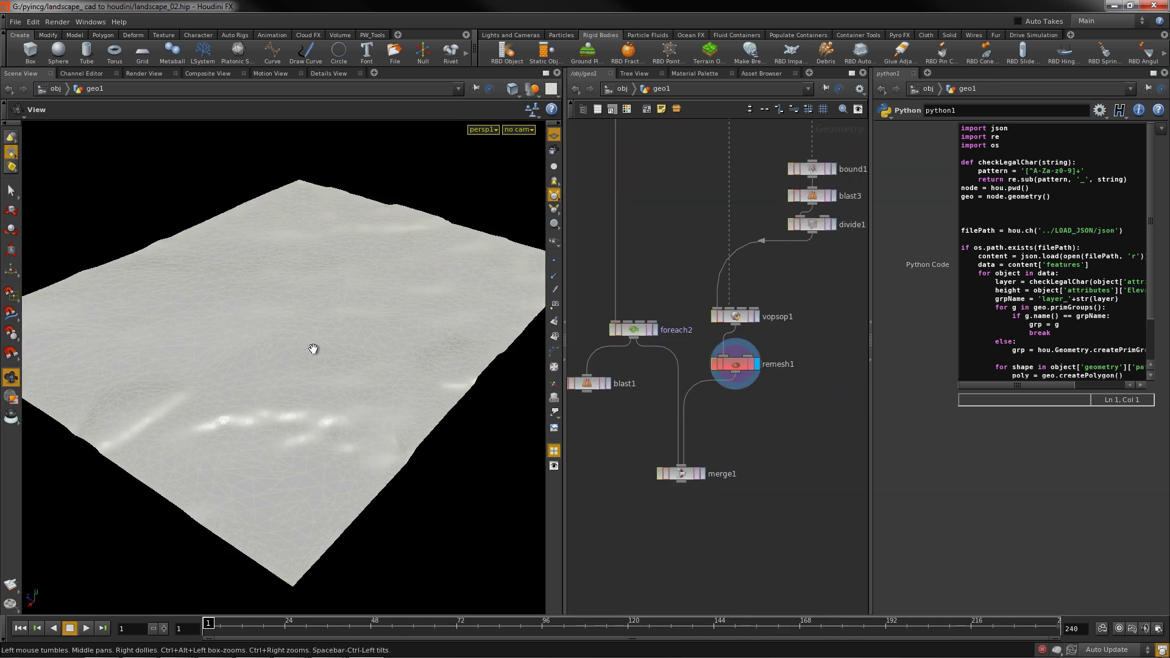
drag(313, 349, 341, 360)
Step: Display the blast4 and foreach2 outputs in turn and inspect the plan lines of each in the viewport
middle_drag(650, 212, 724, 287)
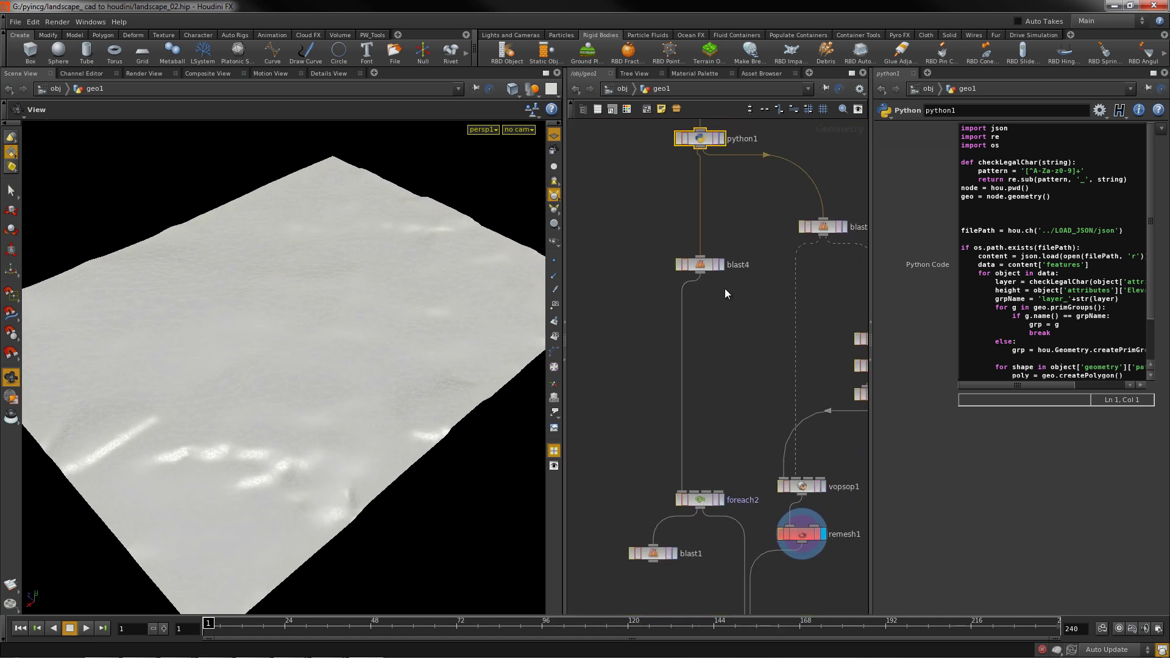
click(721, 265)
drag(186, 410, 244, 360)
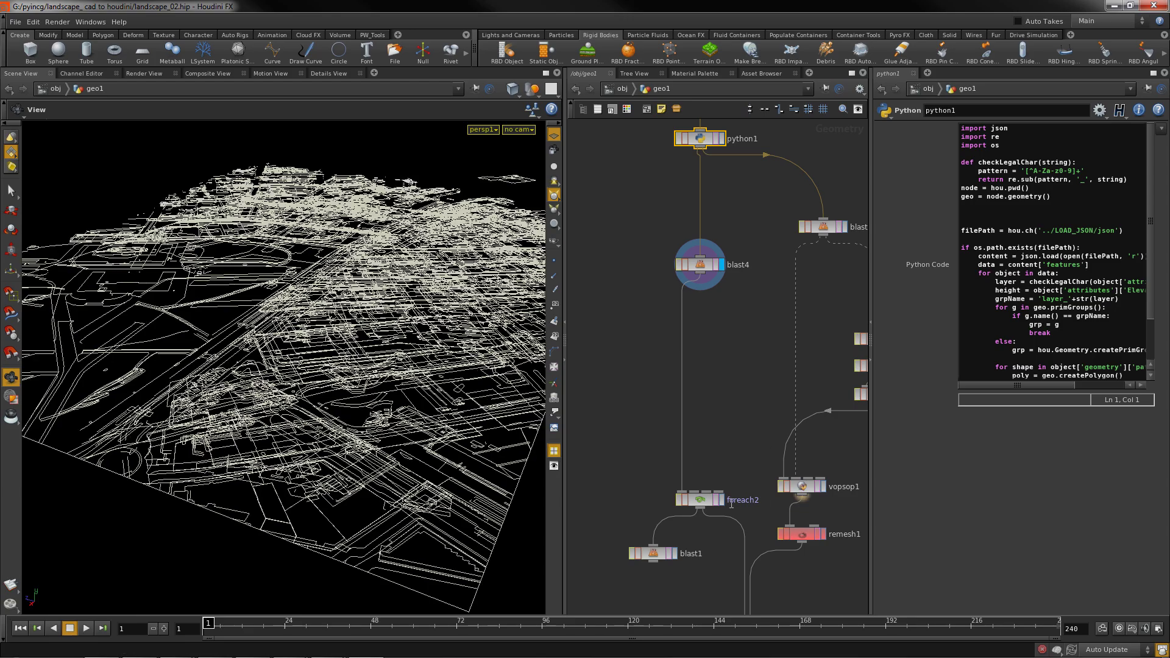
middle_drag(761, 427, 769, 342)
click(729, 416)
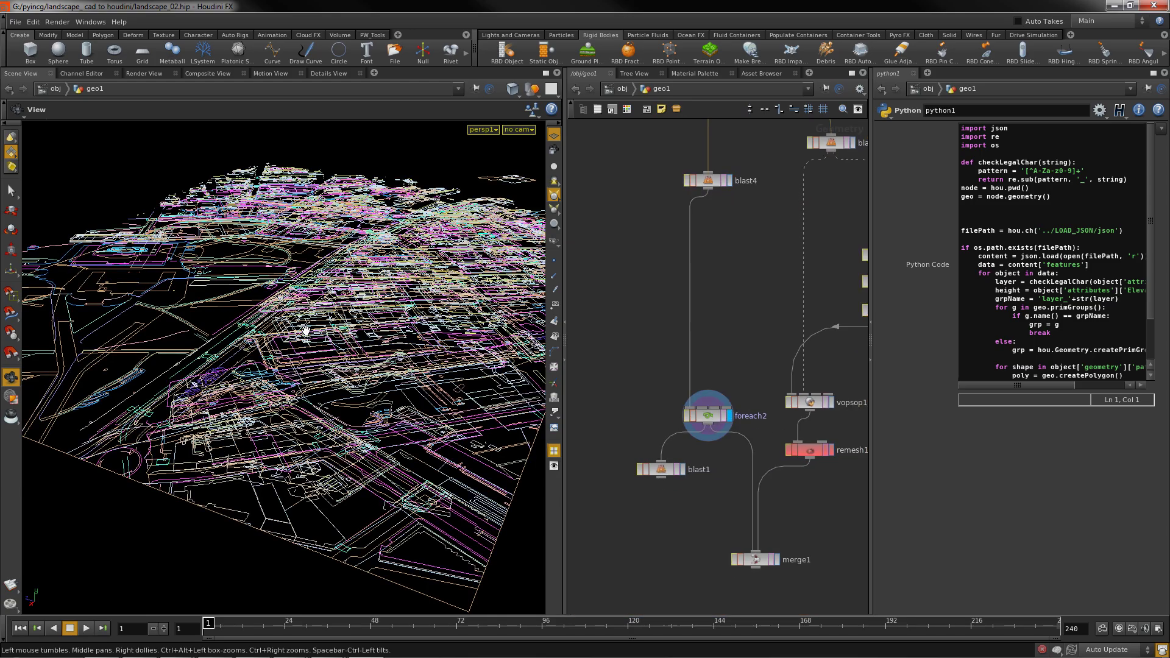
drag(307, 332, 307, 372)
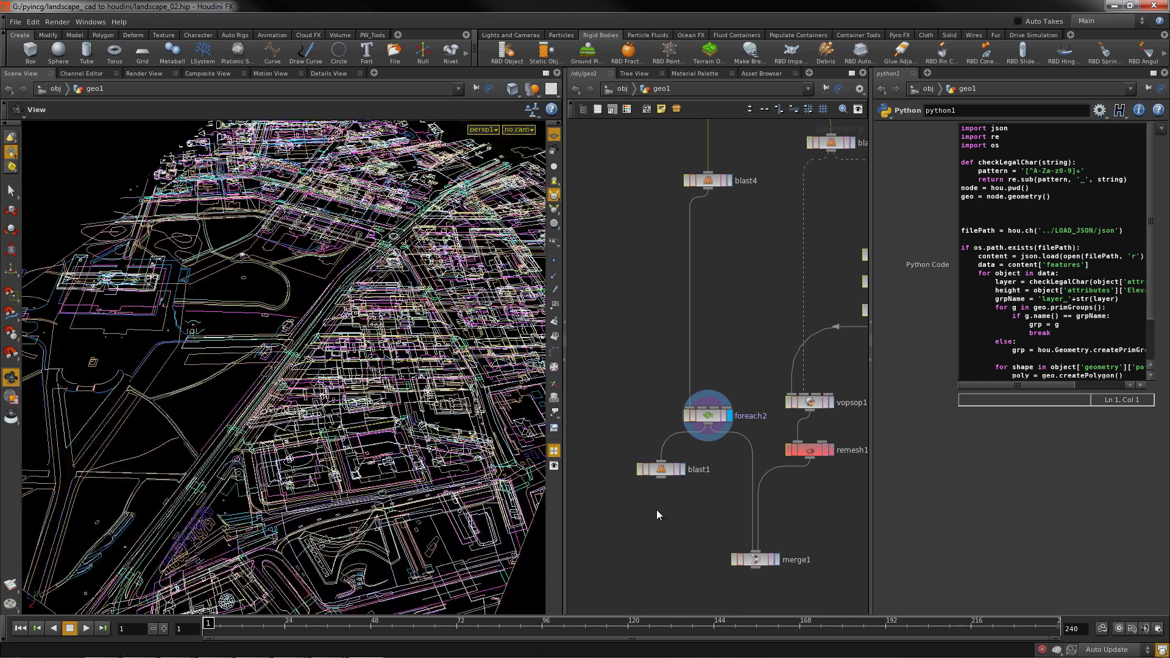
Step: Display the output of the blast1 node below foreach2 and inspect the isolated outlines from above and at an angle
click(682, 470)
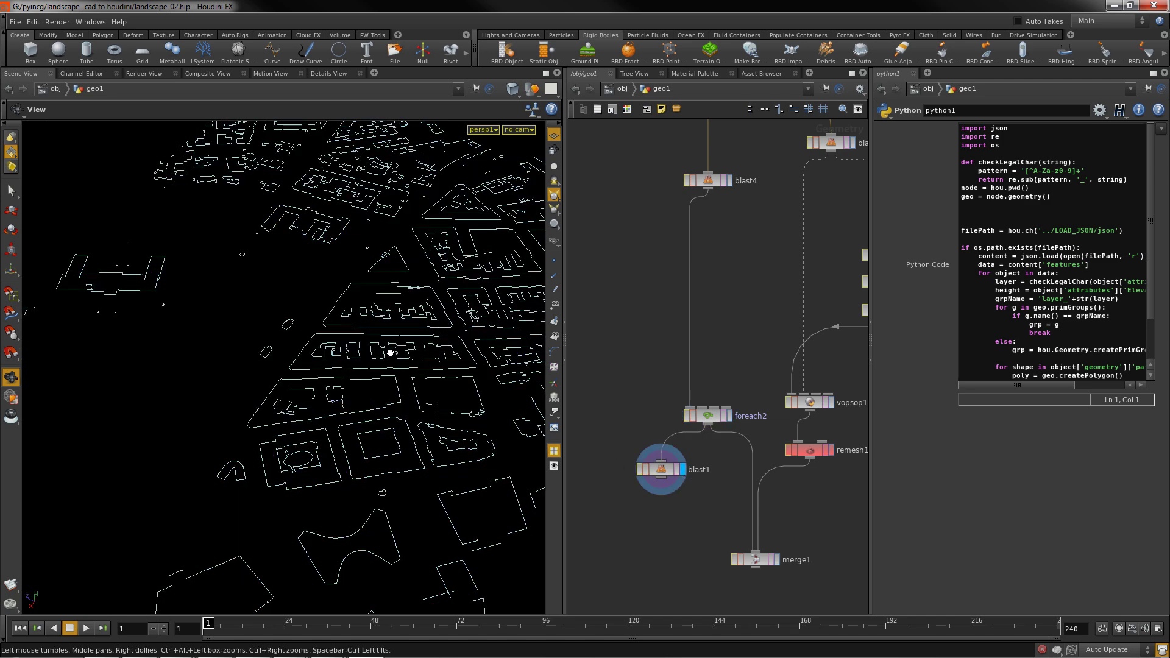
drag(386, 342, 419, 420)
middle_drag(418, 420, 383, 416)
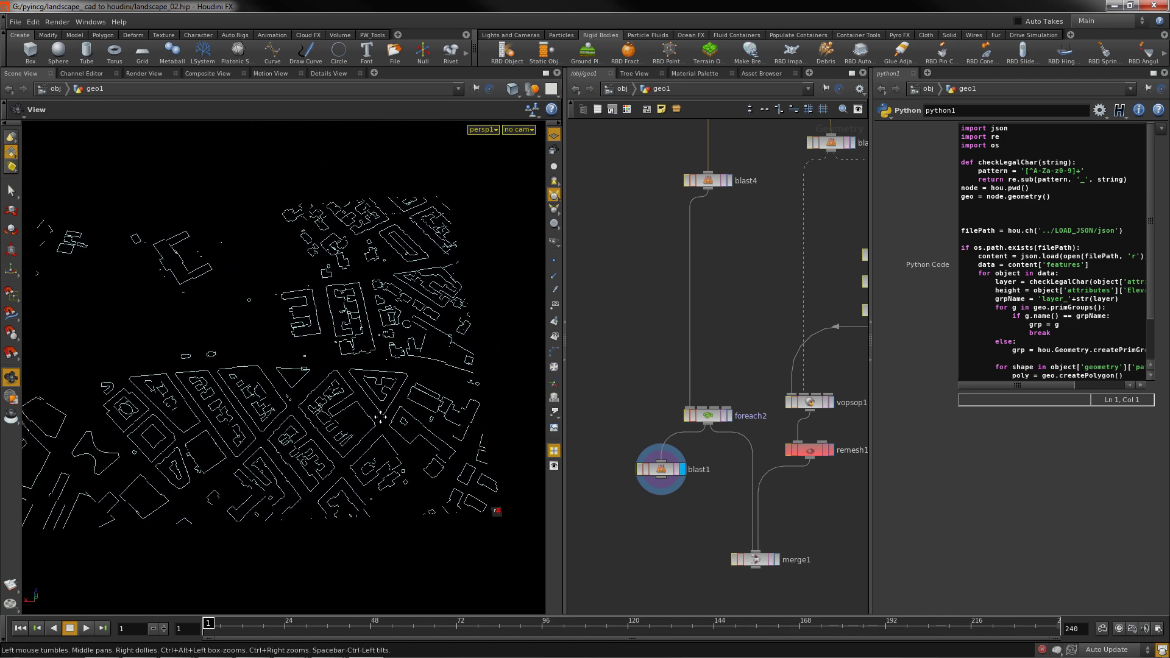
drag(220, 467, 286, 426)
right_drag(292, 414, 363, 410)
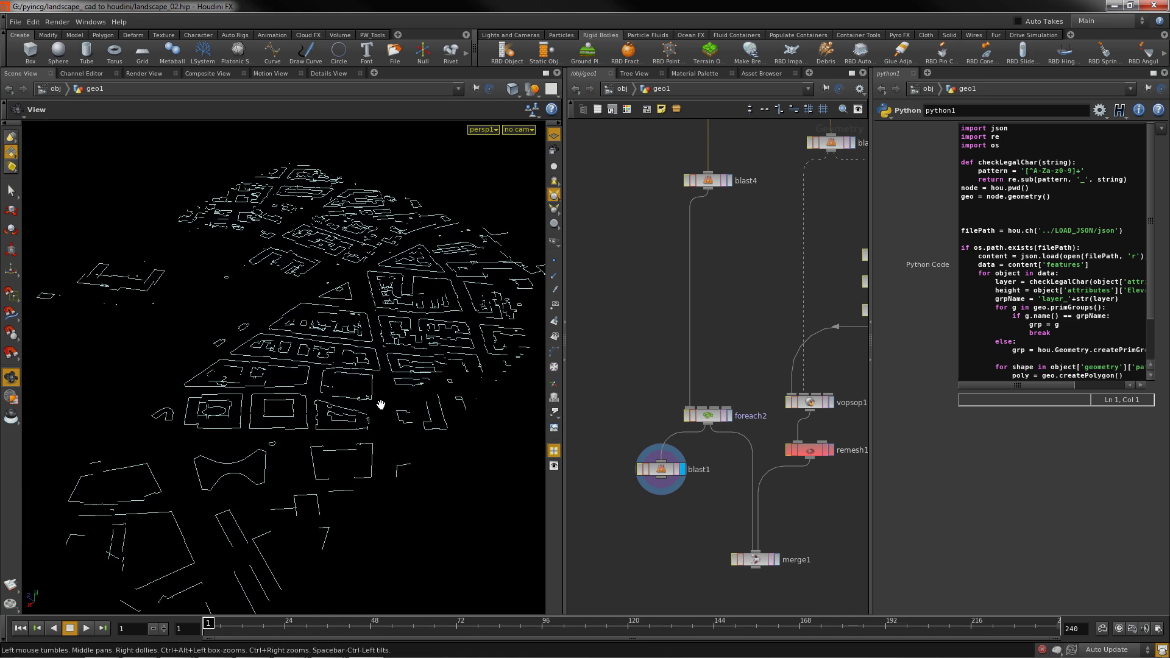
Step: Select and display the merge1 node to view the foreach2 plan lines combined with the remesh1 terrain
click(776, 560)
click(755, 559)
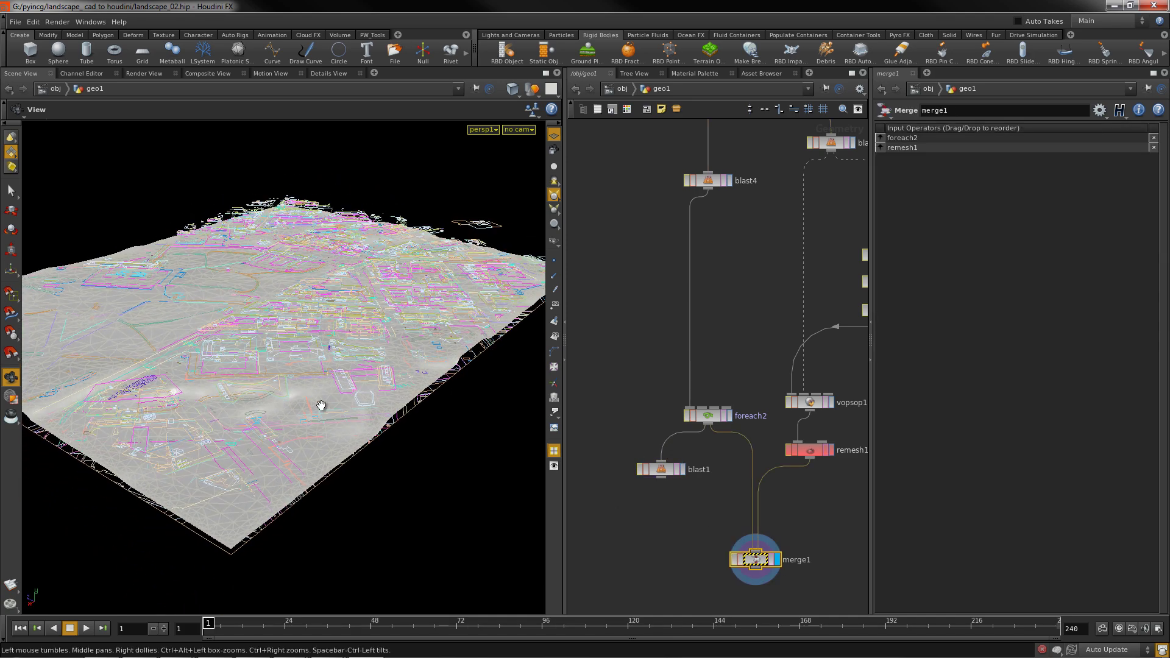
drag(321, 406, 347, 392)
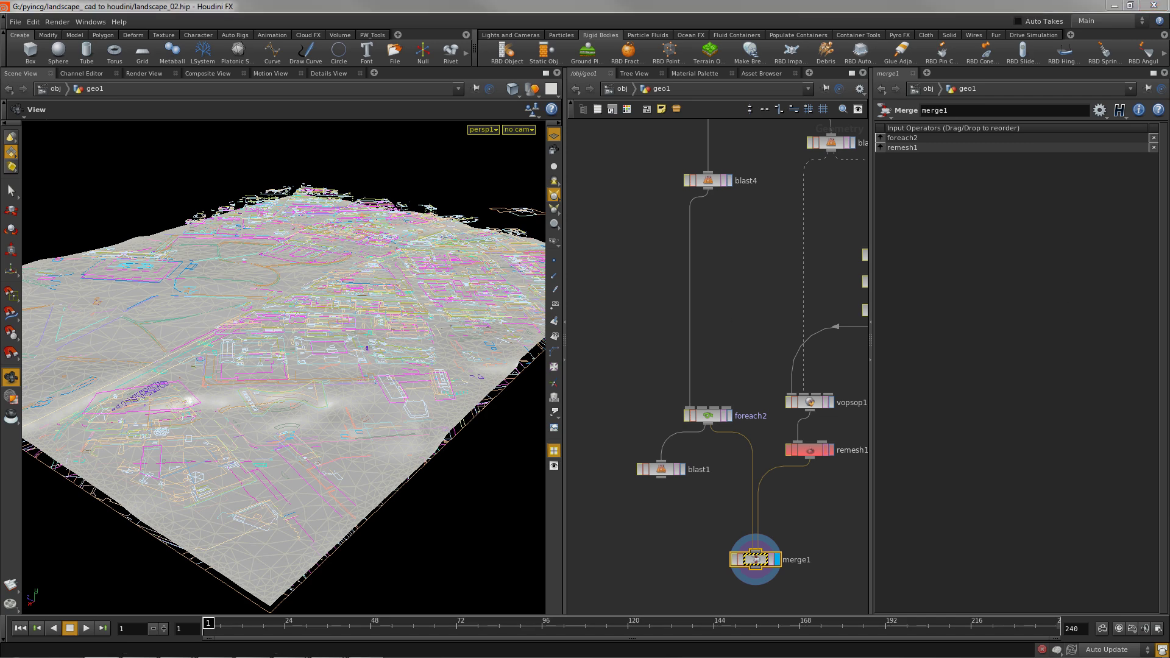
drag(455, 360, 411, 357)
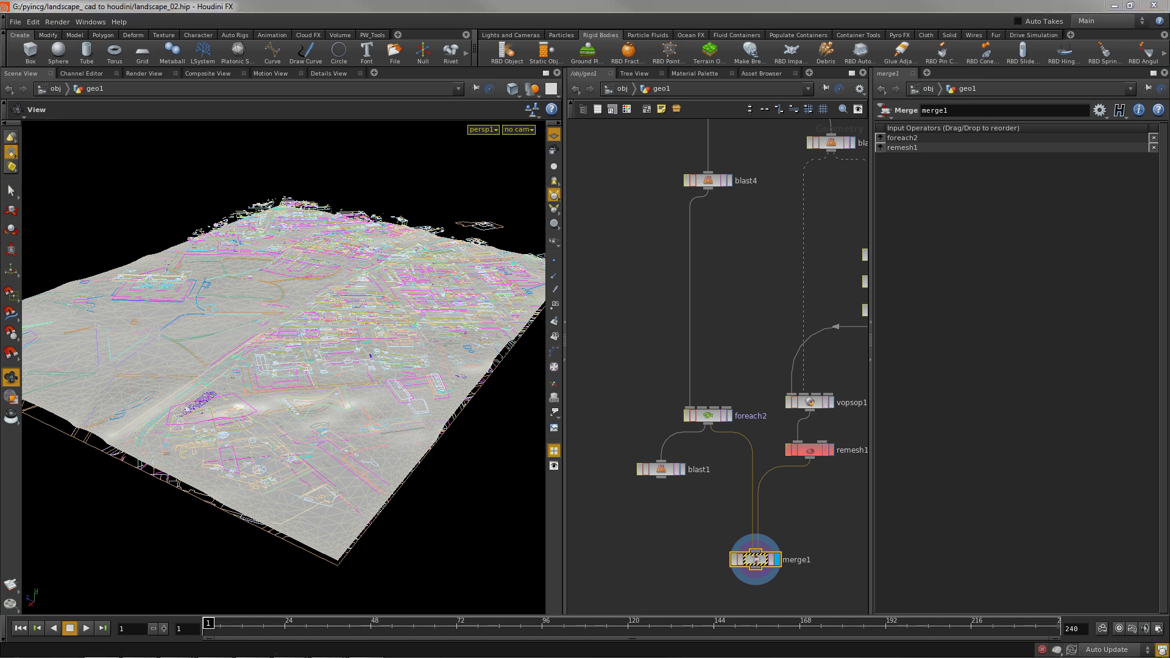
Step: Inspect the merged terrain and read the Python code of the python1 node below LOAD_JSON in a widened parameter pane
drag(405, 333, 408, 368)
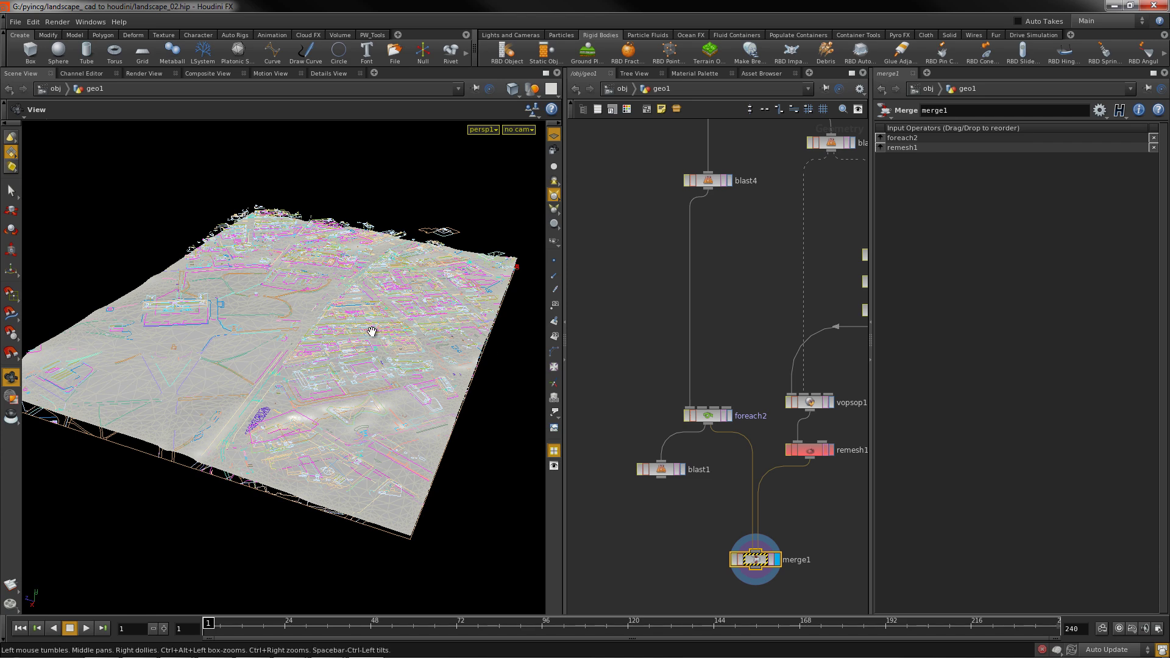
drag(379, 334, 396, 335)
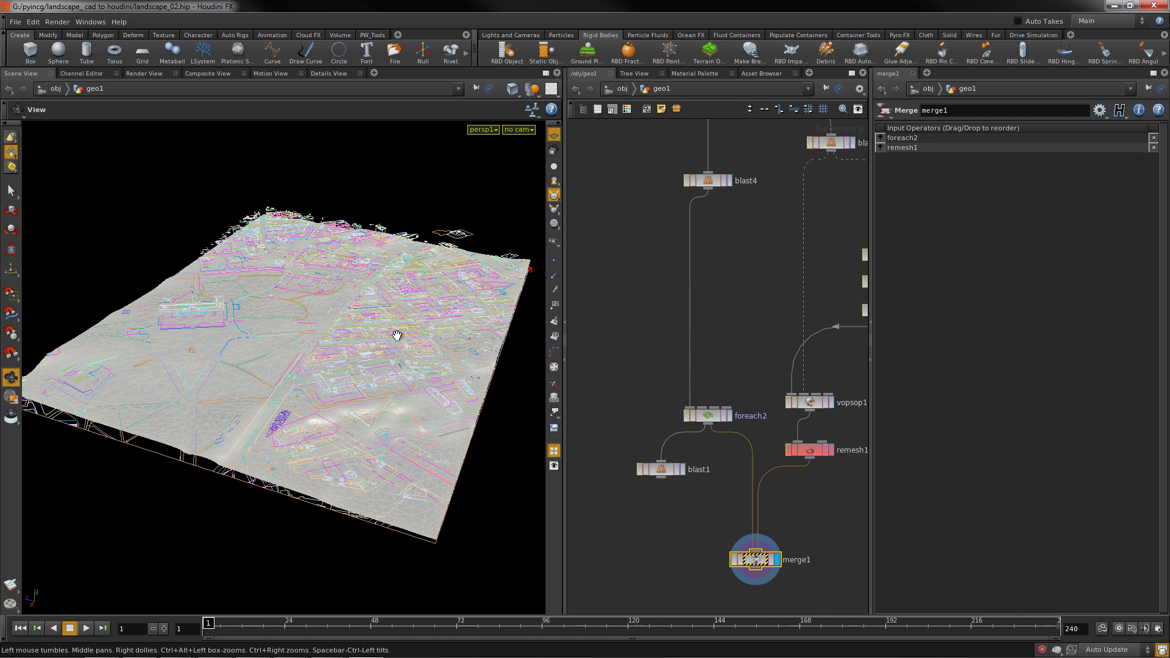
middle_drag(744, 329, 763, 565)
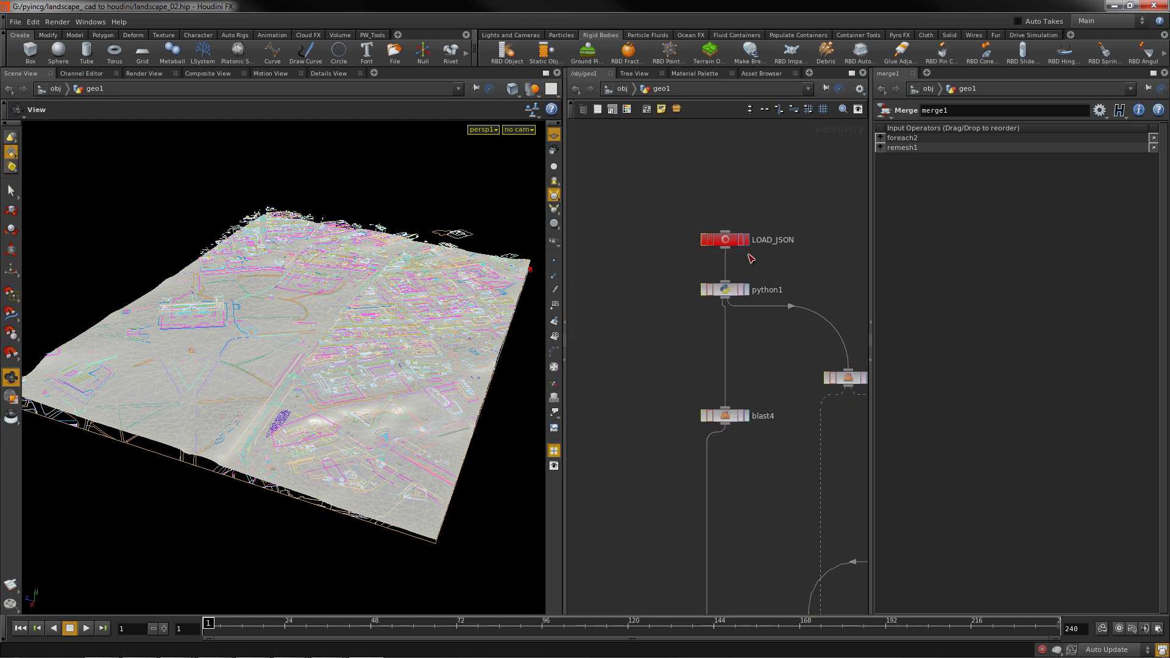
click(725, 290)
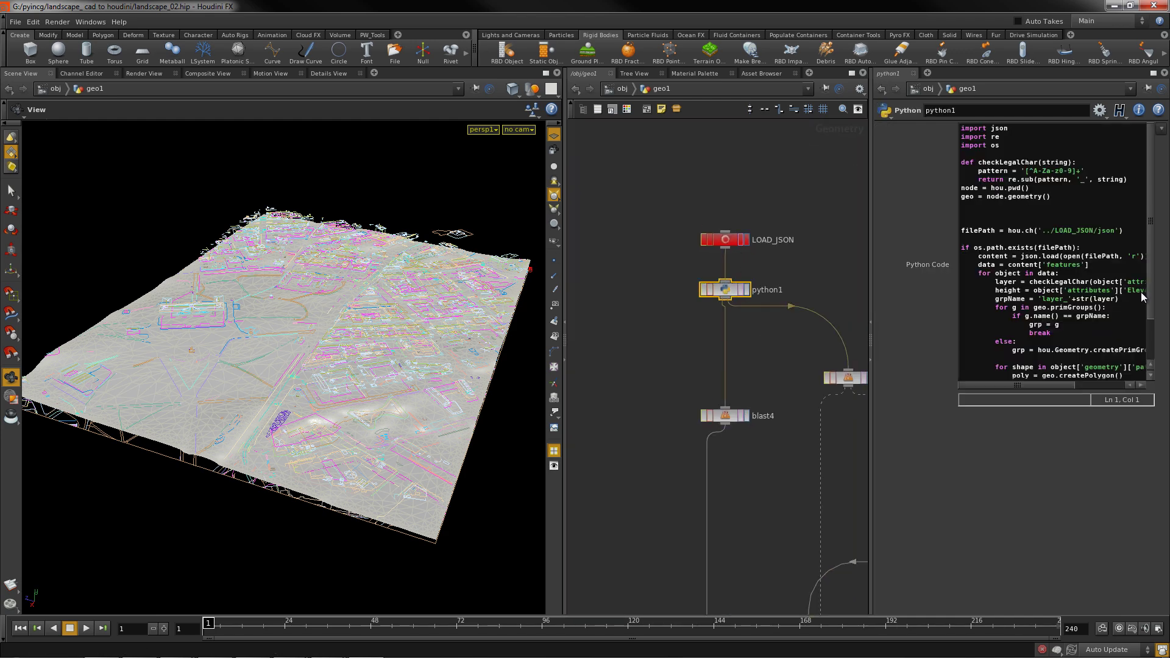
scroll(1149, 298, down, 2)
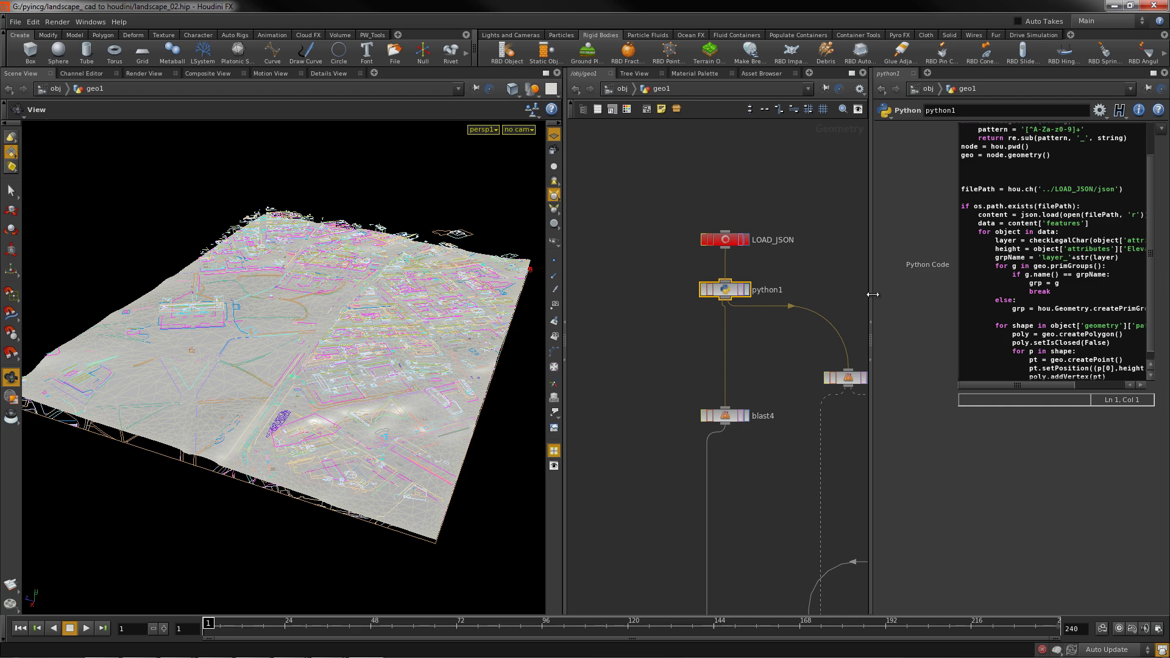
drag(871, 303, 798, 303)
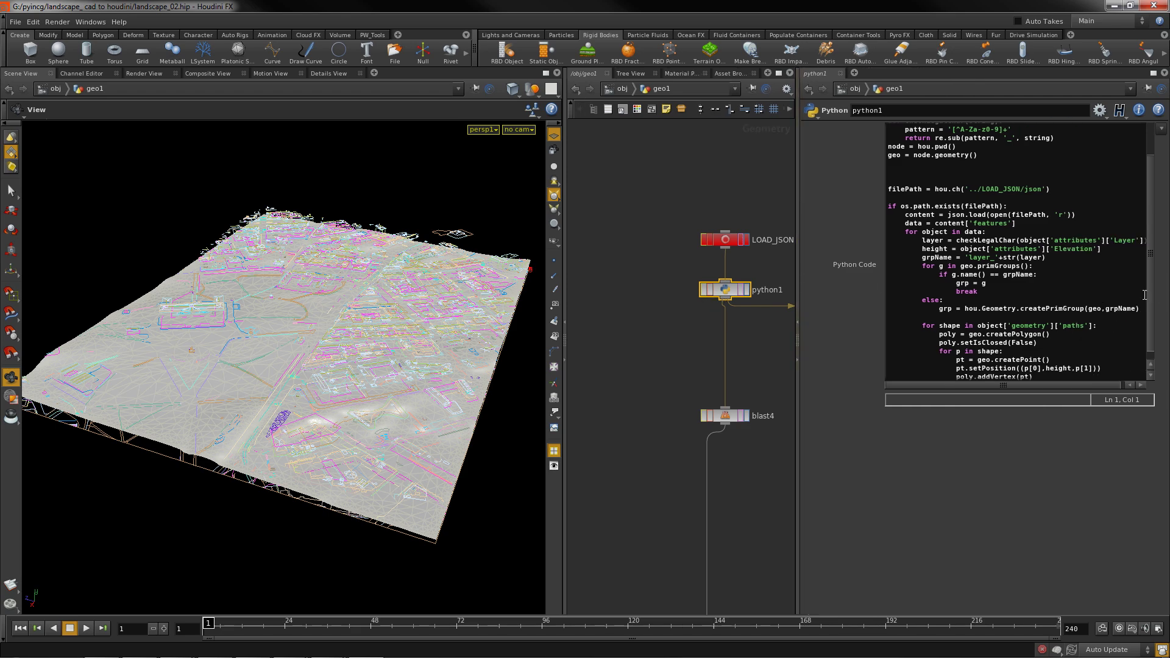
scroll(1151, 335, down, 1)
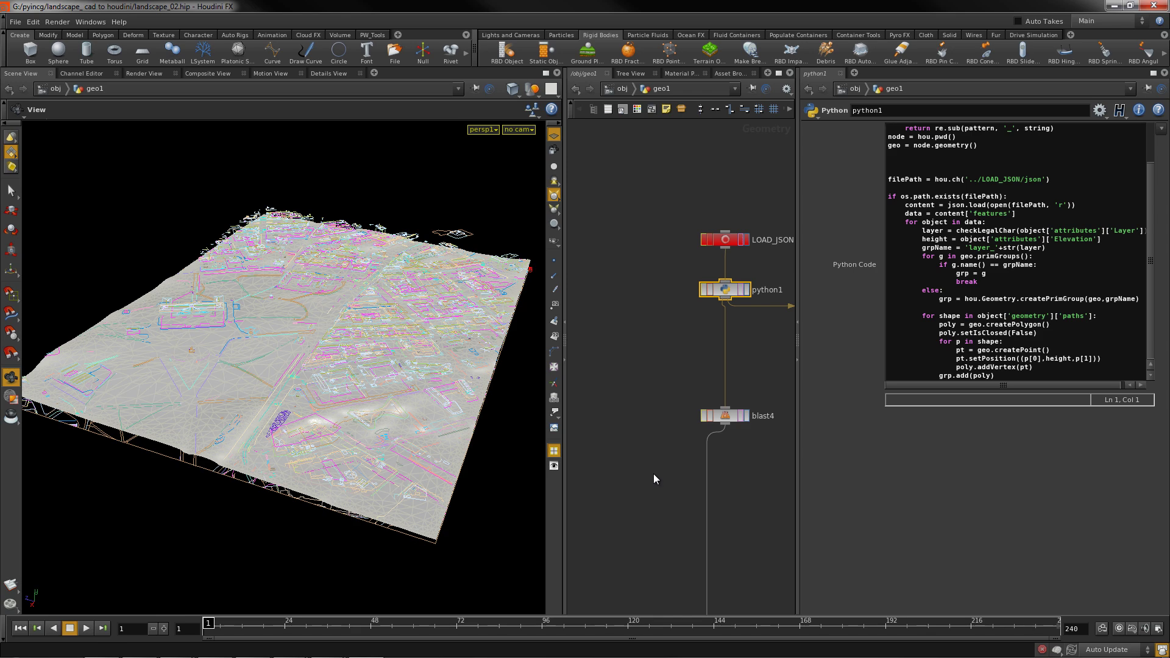
Step: Close the Houdini scene and the Maya session with the connected chat, discarding the unsaved changes
click(1153, 6)
click(1078, 77)
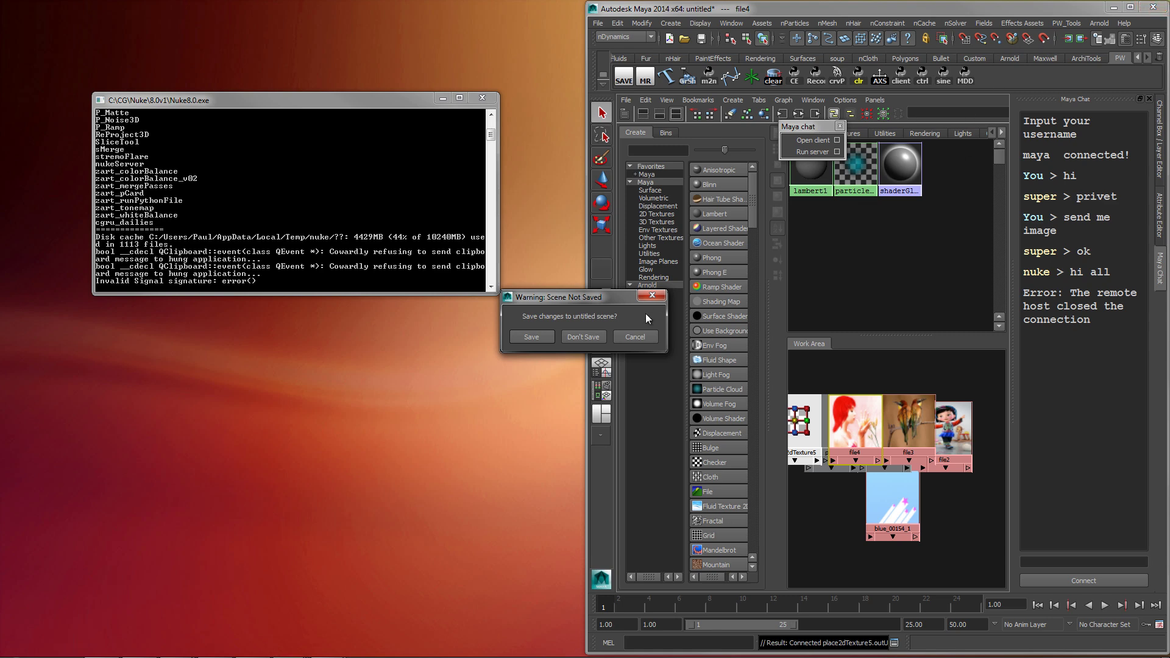
click(595, 339)
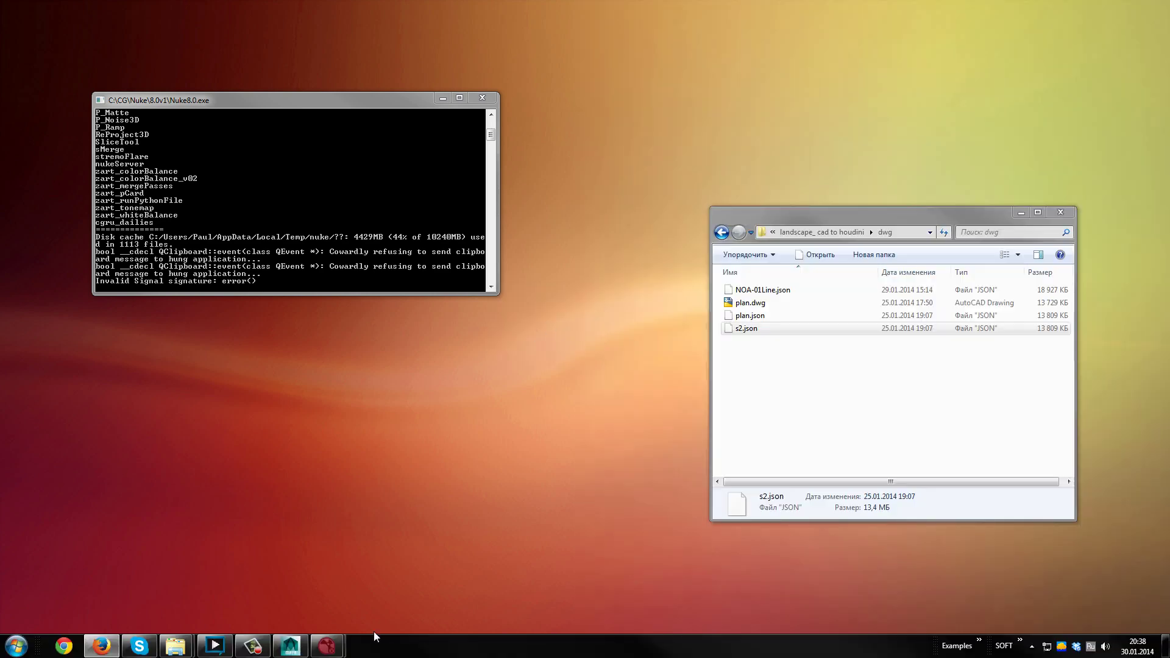
Step: Switch to the remaining Maya session, replace the boxes scene with a new one without saving, and show the viewport grid
click(291, 645)
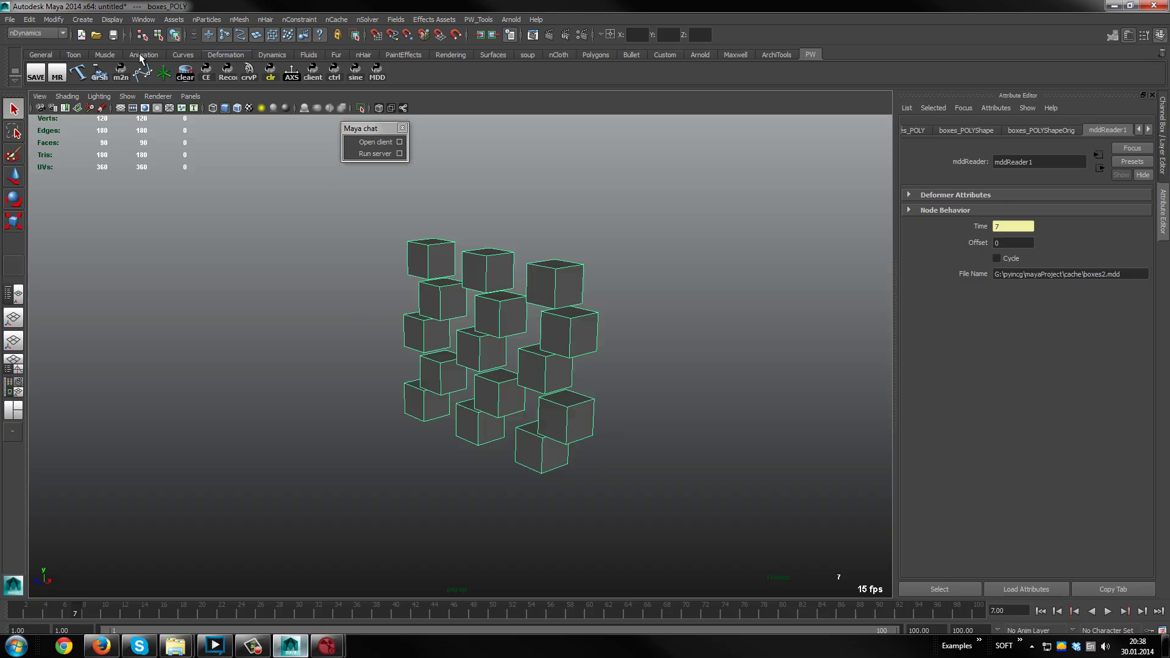
click(585, 339)
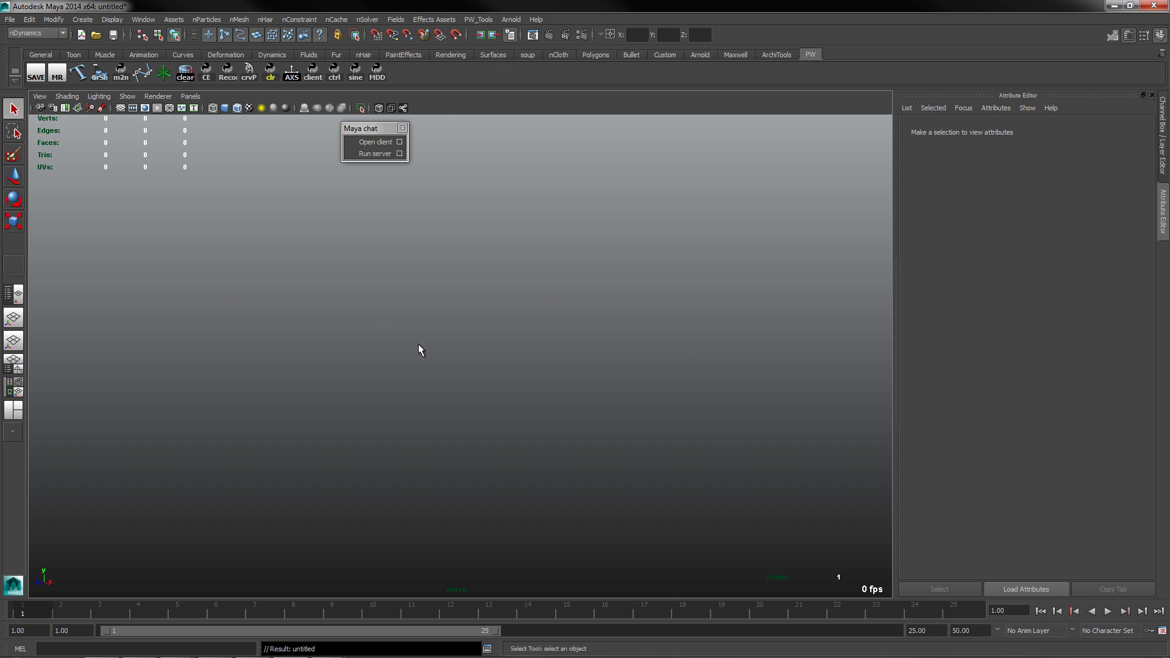
click(121, 108)
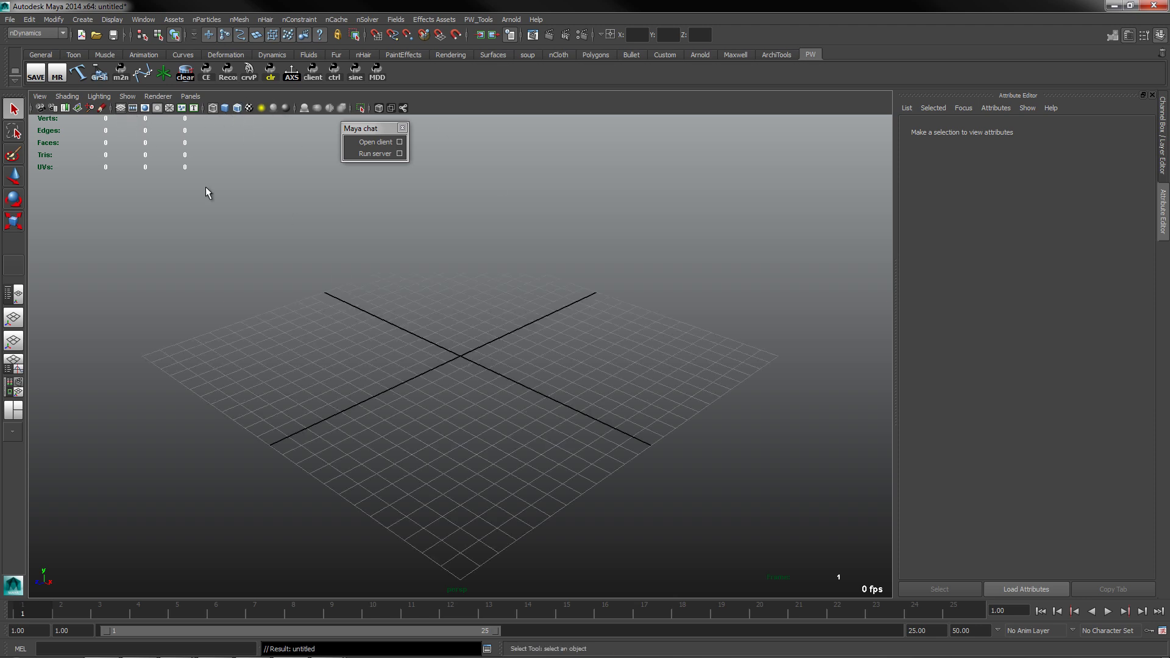
Step: Close the floating Maya chat menu and open the Hypershade over the viewport
click(403, 128)
alt+right_drag(626, 315, 568, 312)
alt+middle_drag(568, 312, 560, 317)
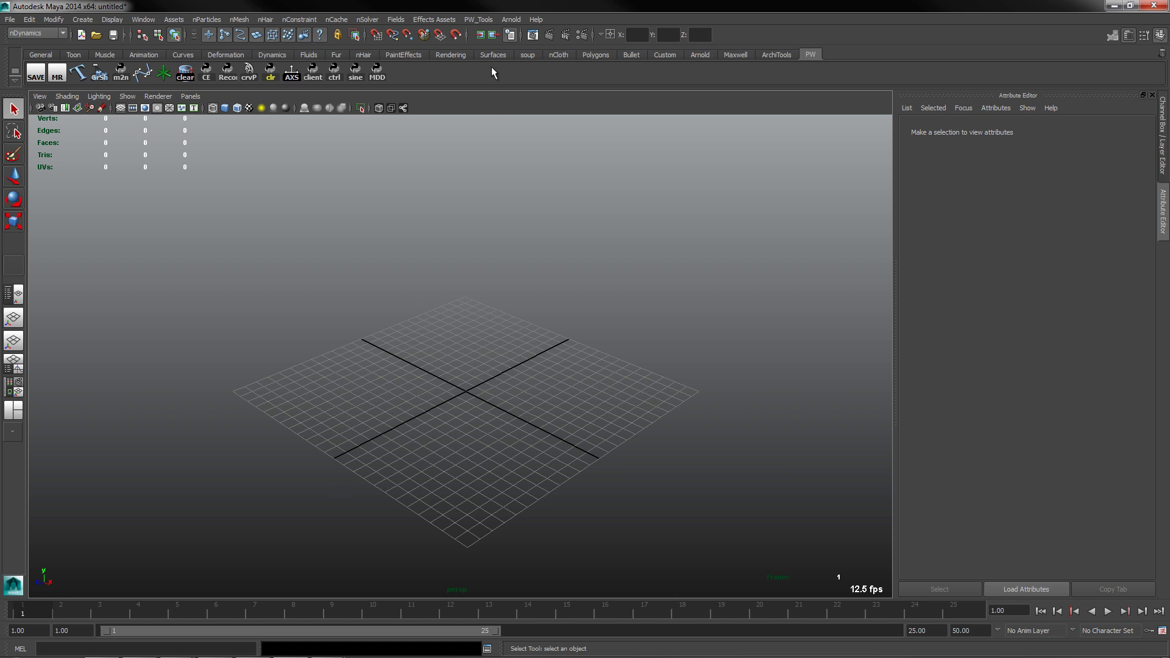
drag(367, 384, 405, 365)
drag(582, 110, 282, 129)
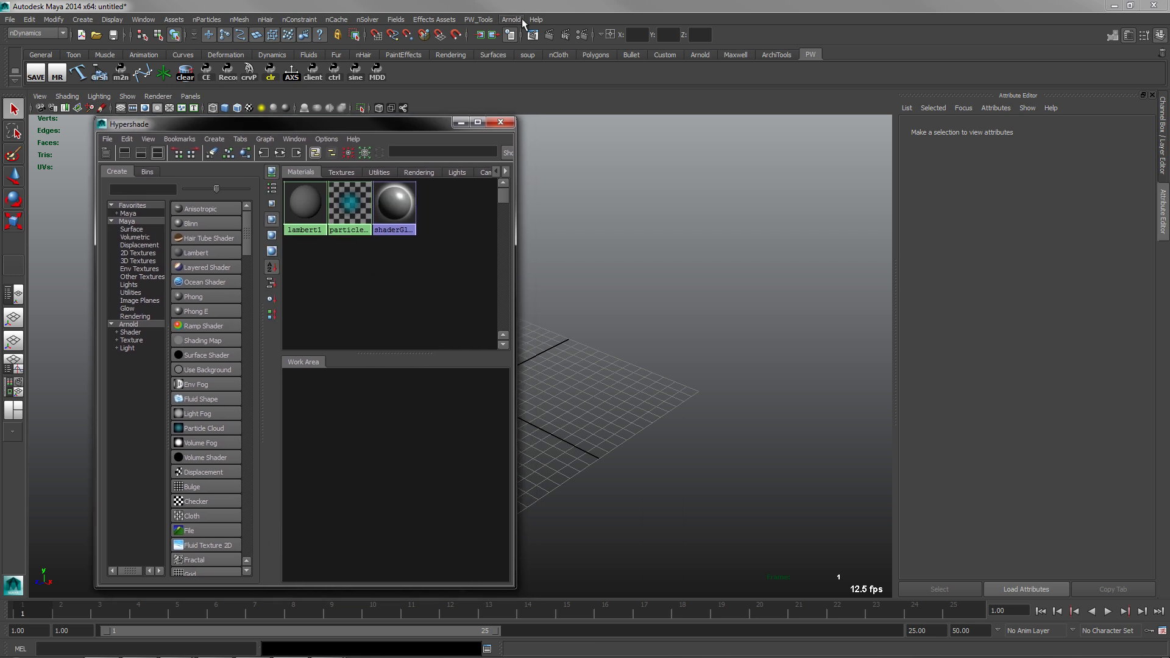
Step: Open the URL texture loader from the PW_Tools examples and place its window beside the Hypershade
click(483, 20)
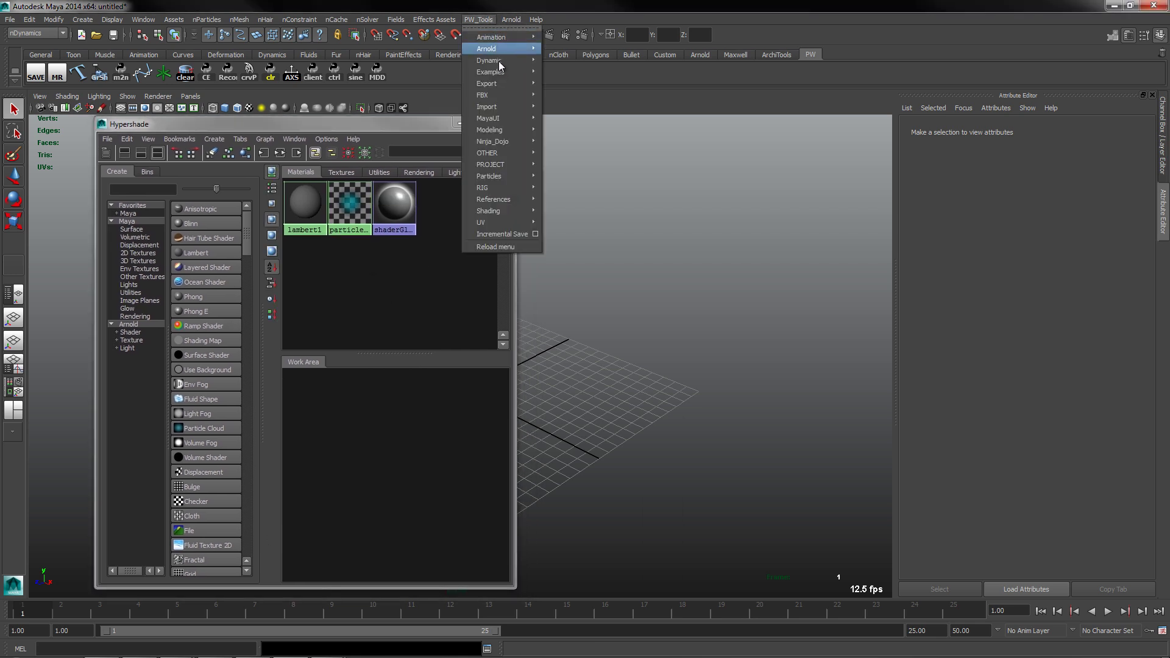
mouse_move(521, 72)
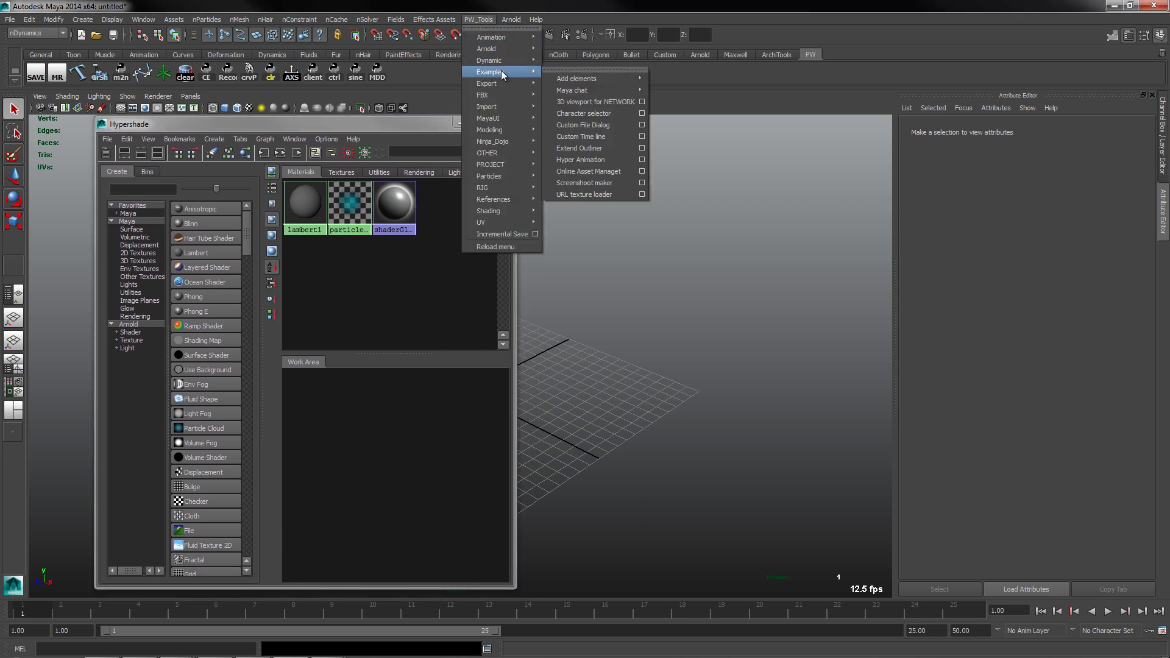
click(623, 192)
drag(630, 295, 723, 210)
Step: Switch to the Chrome browser, search Google for "textures" and show the image results
click(67, 647)
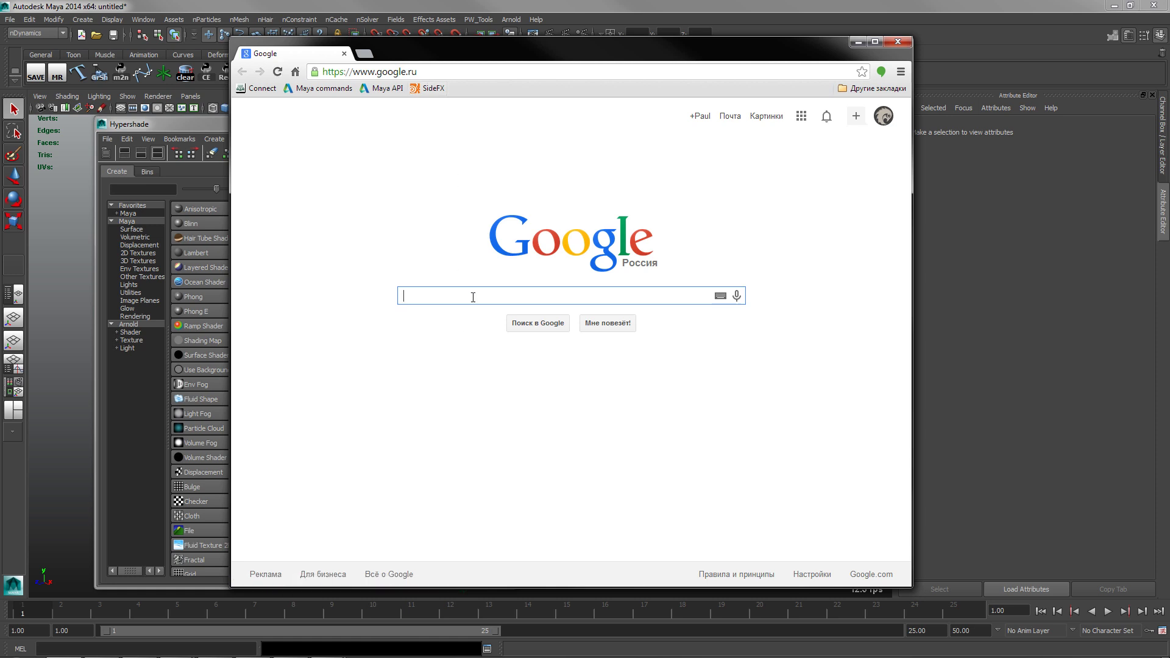
text(textures)
key(Return)
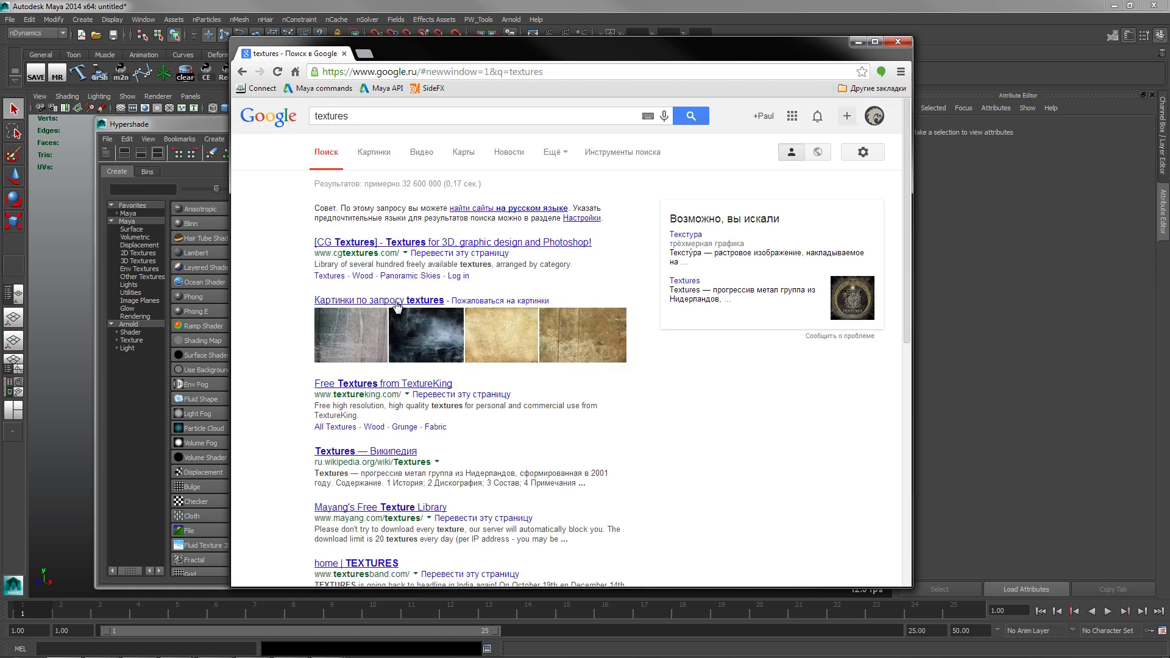
click(400, 304)
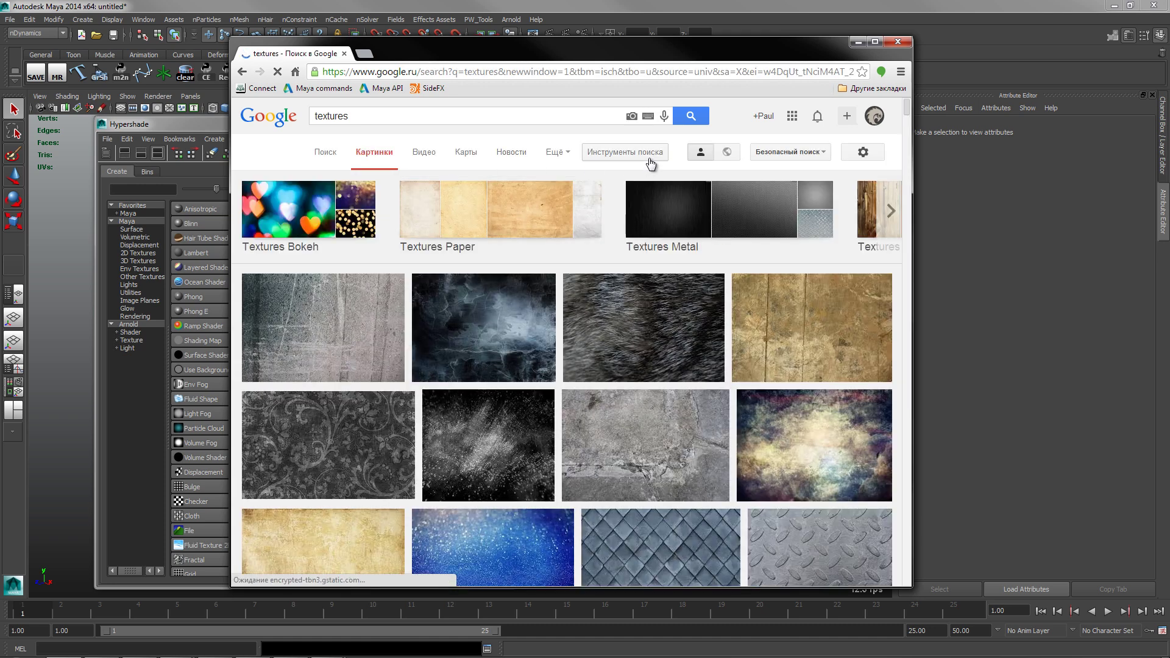
Step: Limit the texture image results to medium size and browse them
click(627, 152)
click(341, 183)
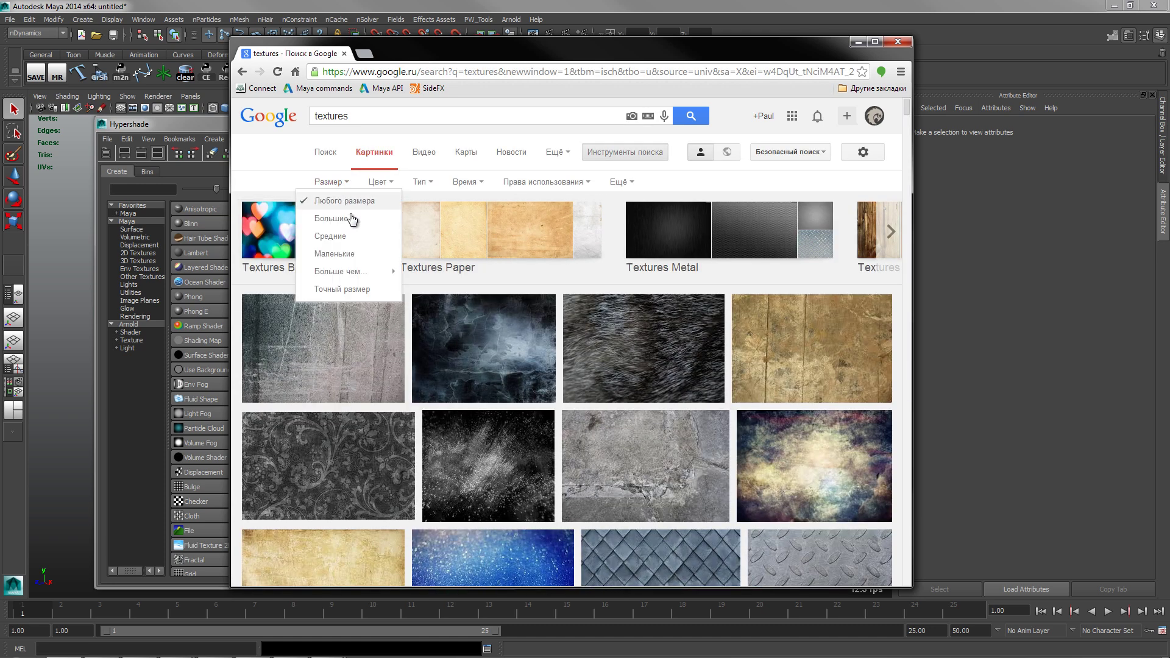
click(352, 239)
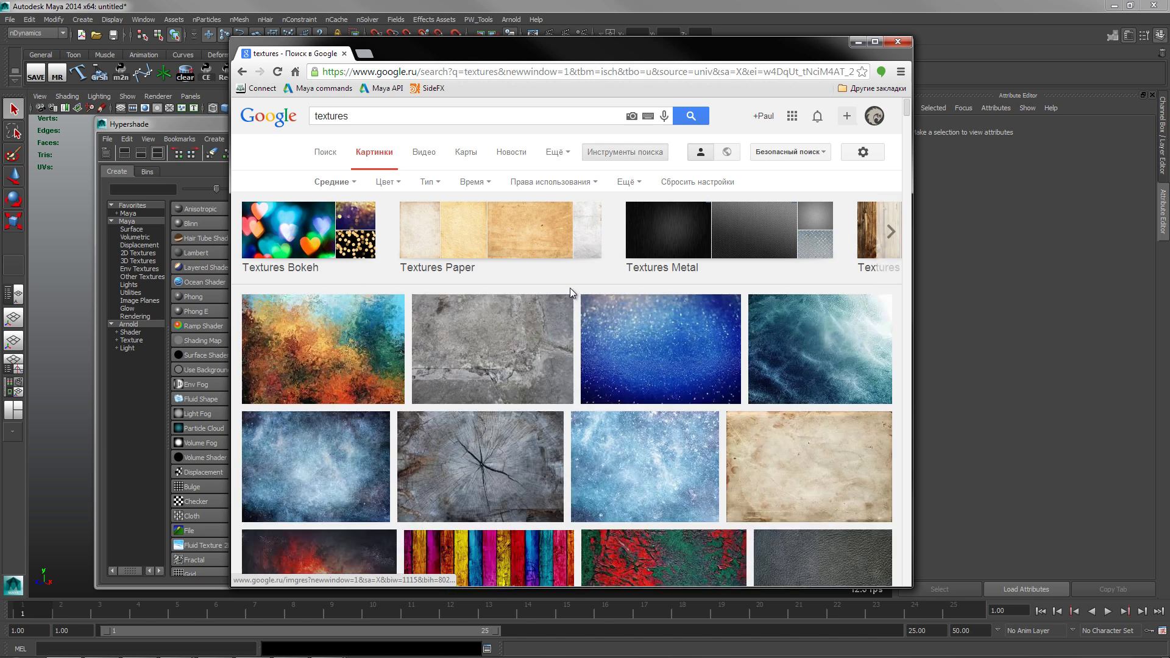
scroll(569, 287, down, 1)
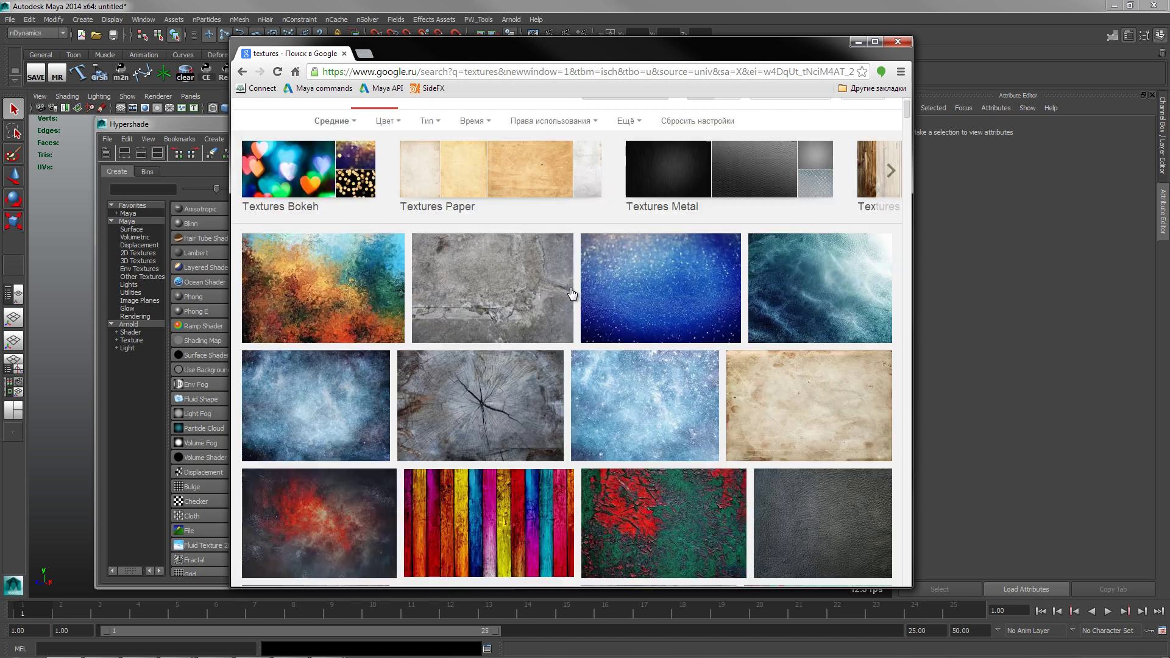
Step: Open the cracked wood cross-section image textures08.jpg in its own tab and copy its web address
click(495, 396)
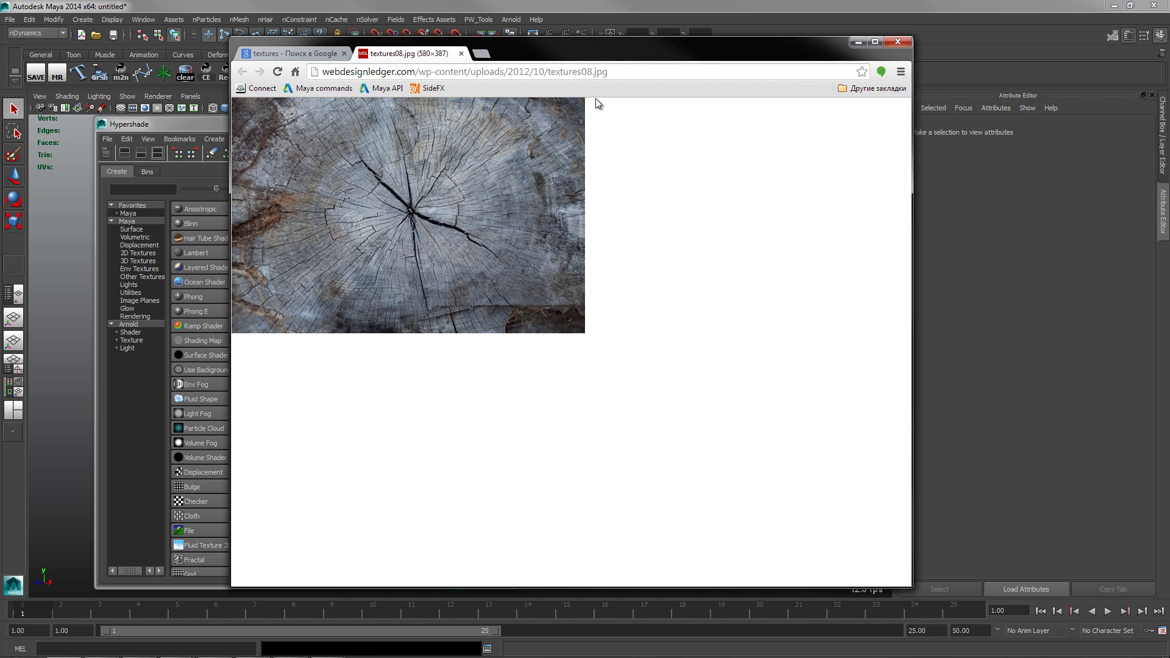
click(597, 72)
key(ctrl+c)
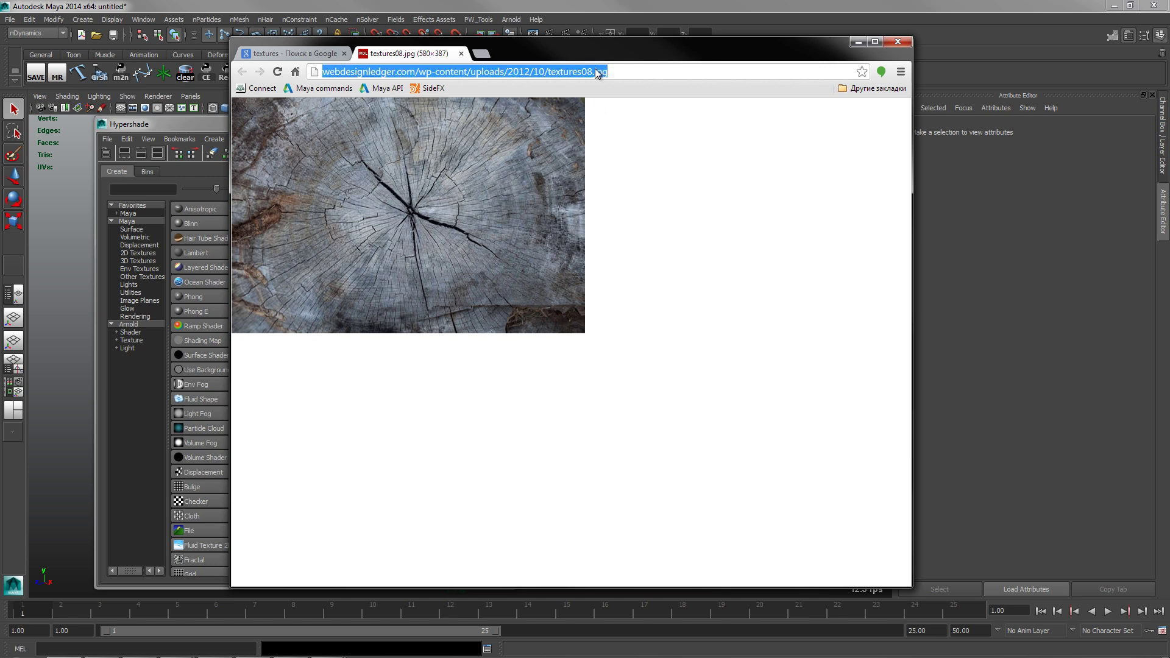
Step: Return to Maya, paste the copied textures08.jpg address into the URL LOADER and load it as a file texture
click(752, 16)
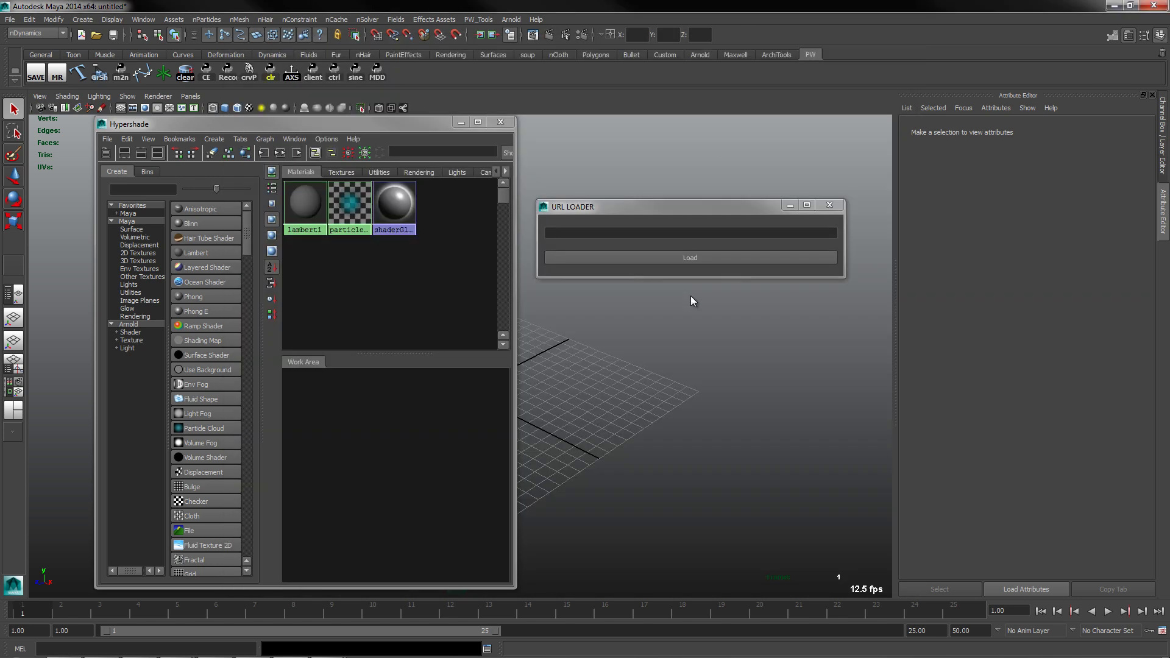
key(ctrl+v)
click(662, 233)
key(ctrl+v)
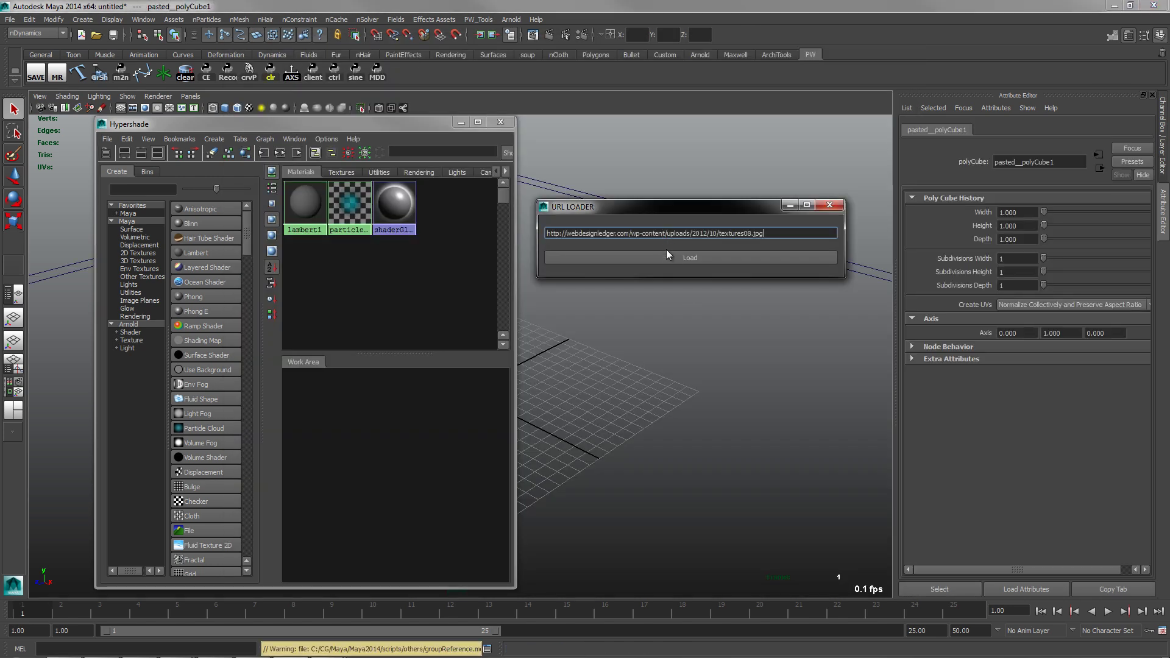
click(678, 246)
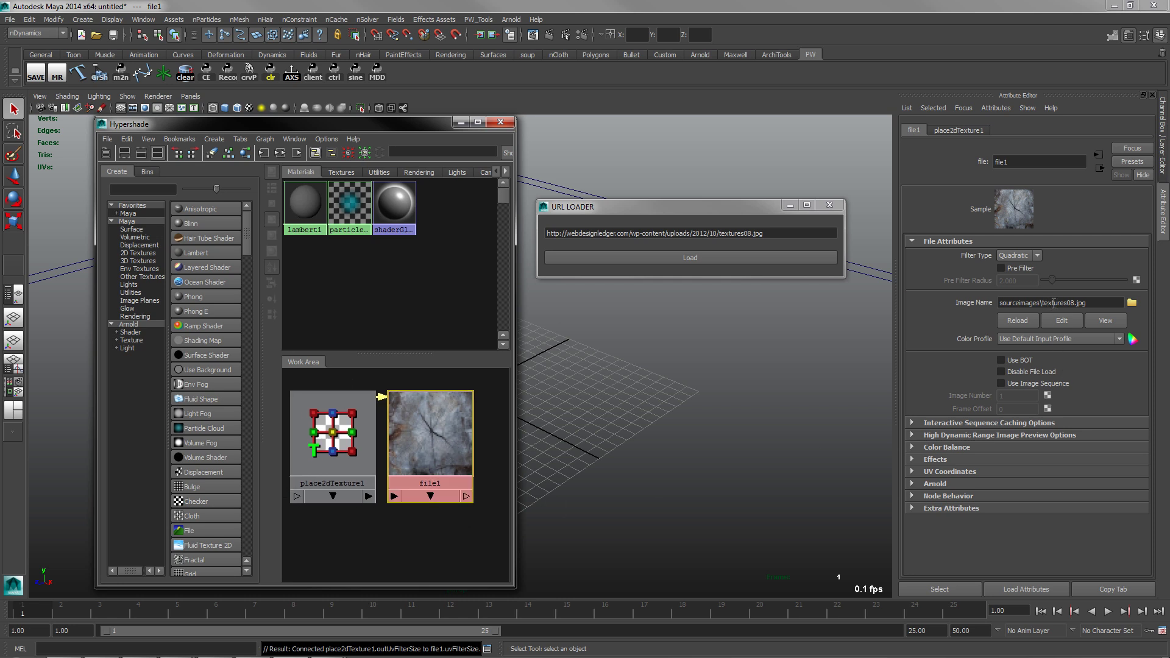
Step: Examine the sourceimages folder in the file1 node's image path and compare the file name with the loader's URL
drag(1040, 303, 997, 304)
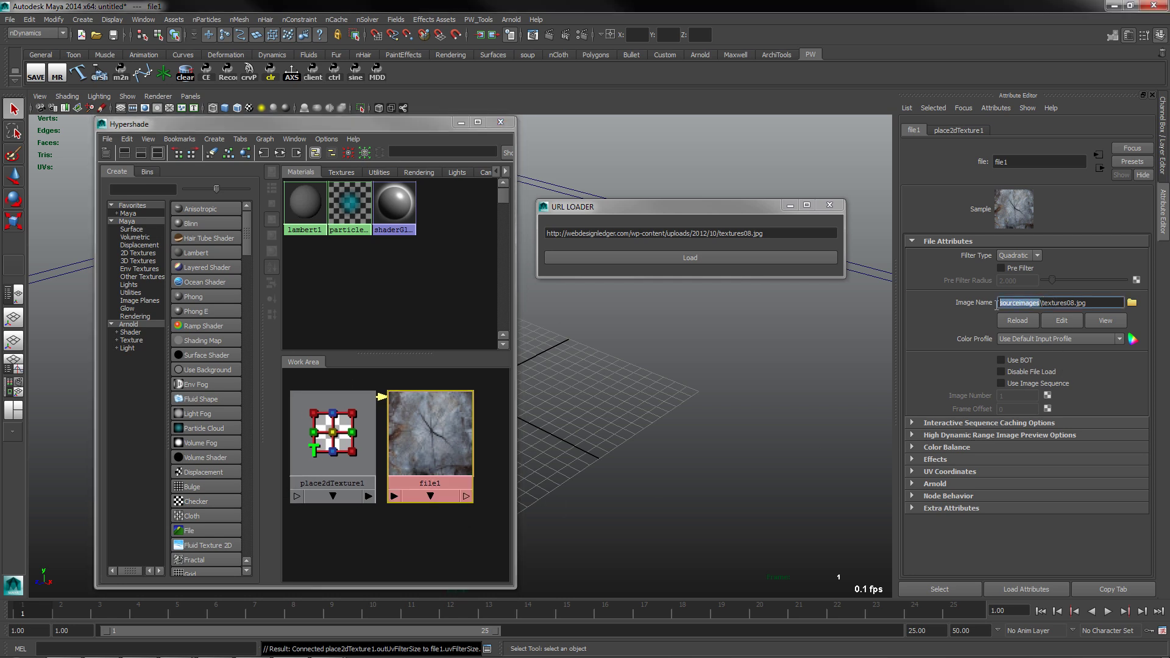
drag(659, 208, 689, 167)
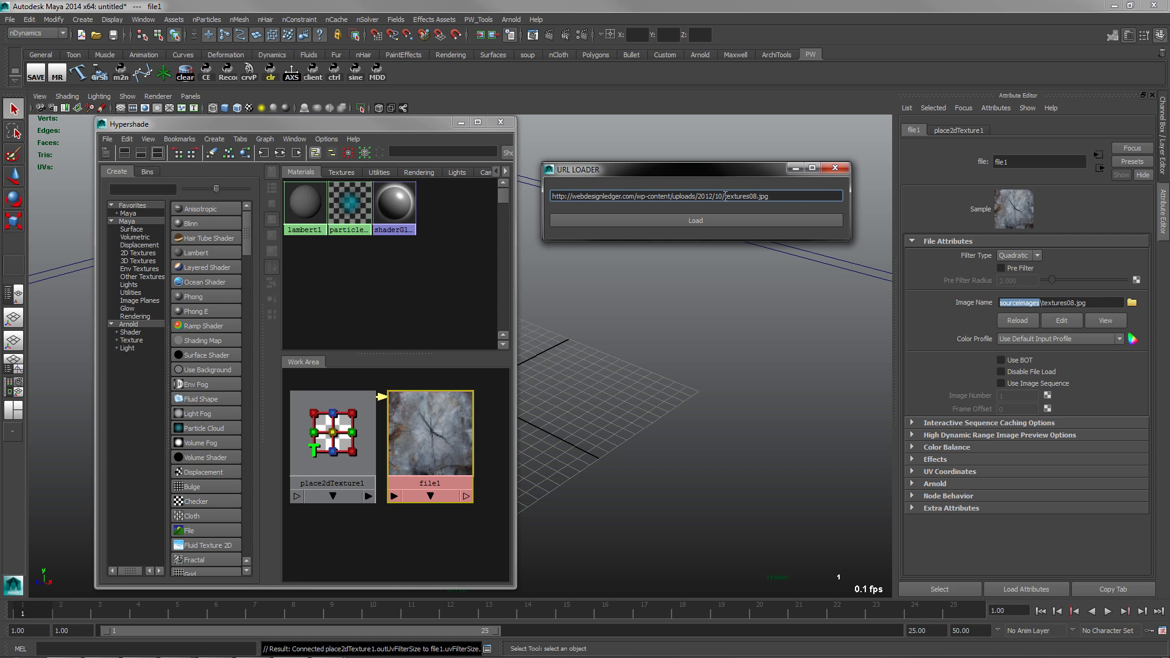
drag(724, 195, 751, 166)
click(755, 194)
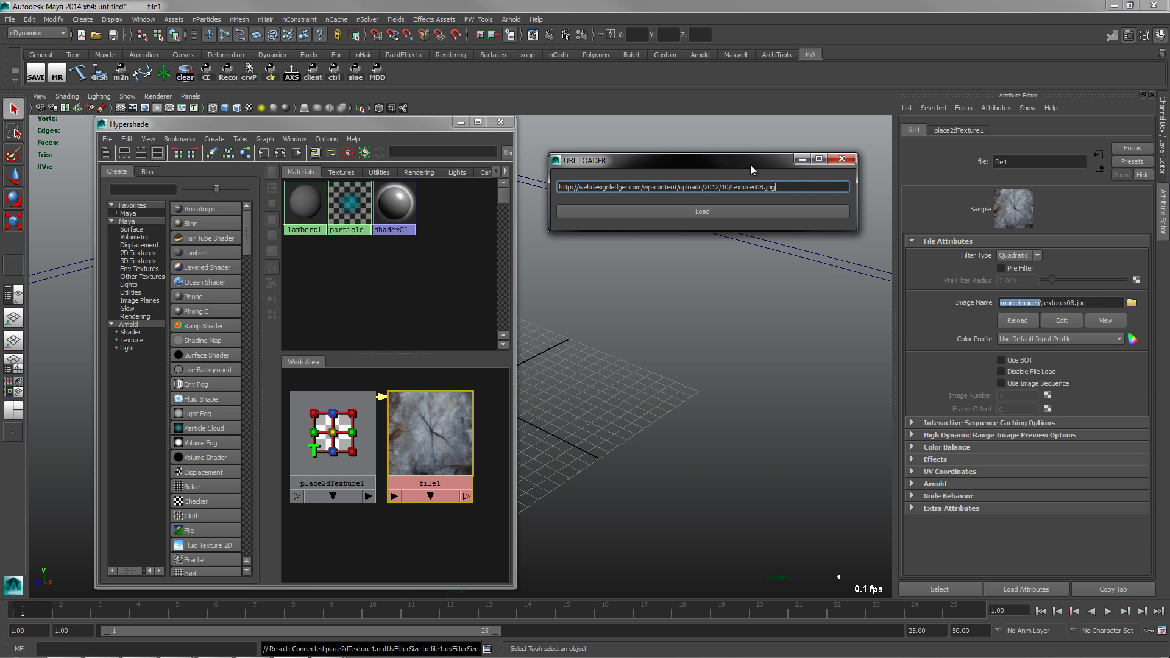
Step: Close the URL LOADER and open the Online Asset Manager from the PW_Tools examples beside the Hypershade
click(840, 160)
drag(403, 126, 364, 124)
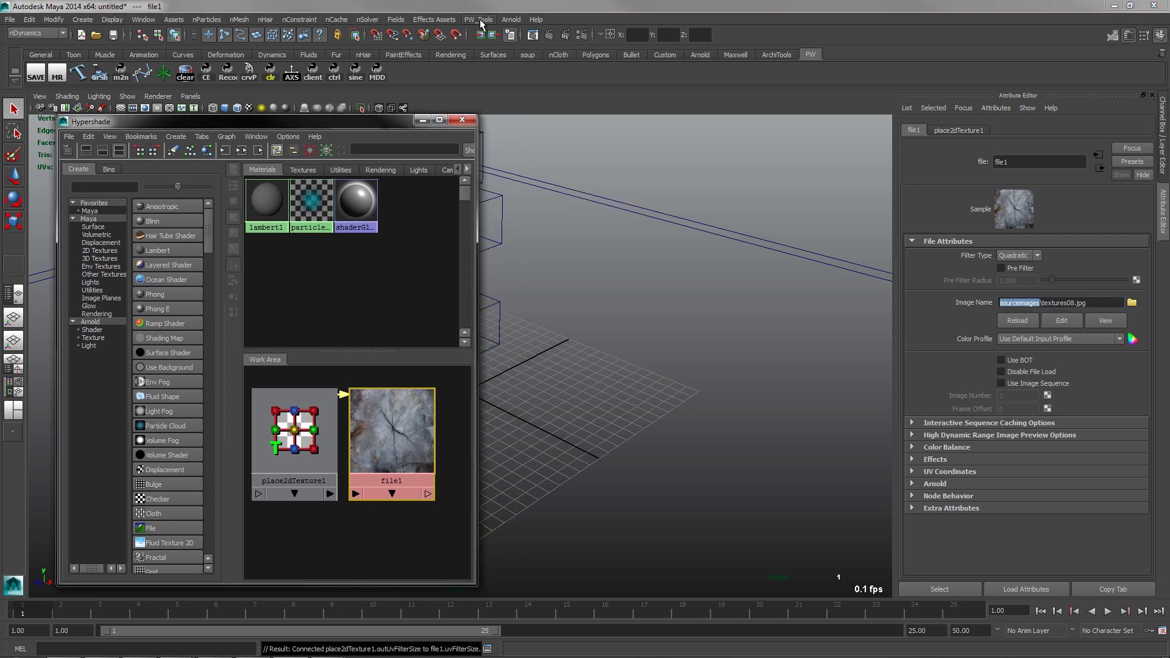
click(481, 20)
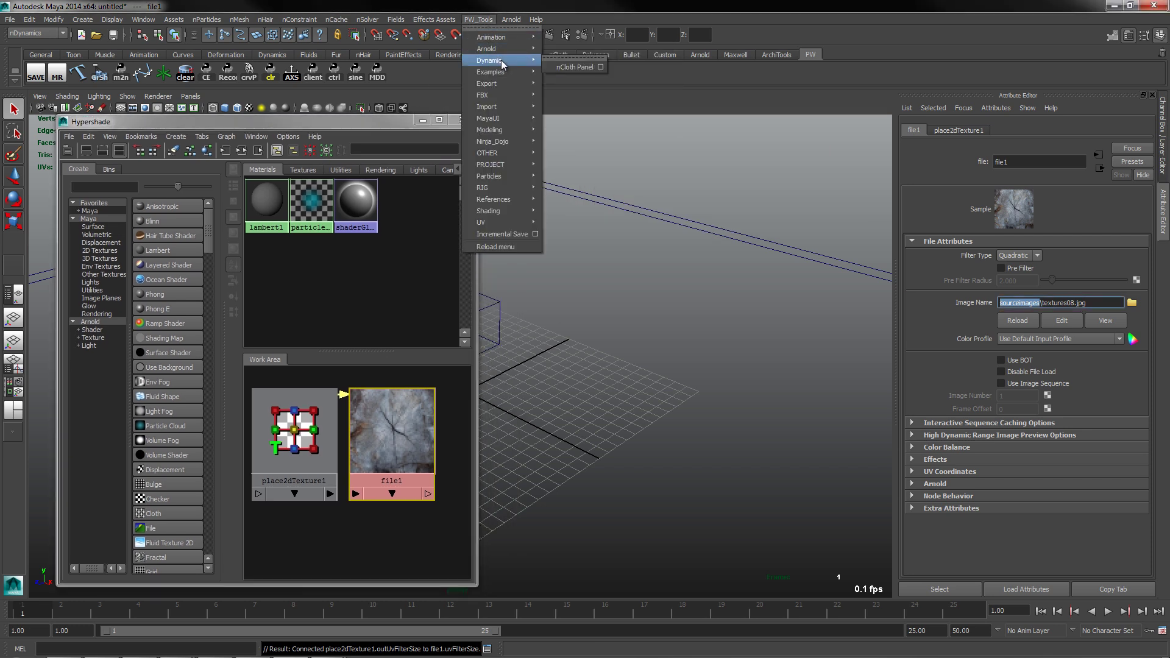
mouse_move(513, 74)
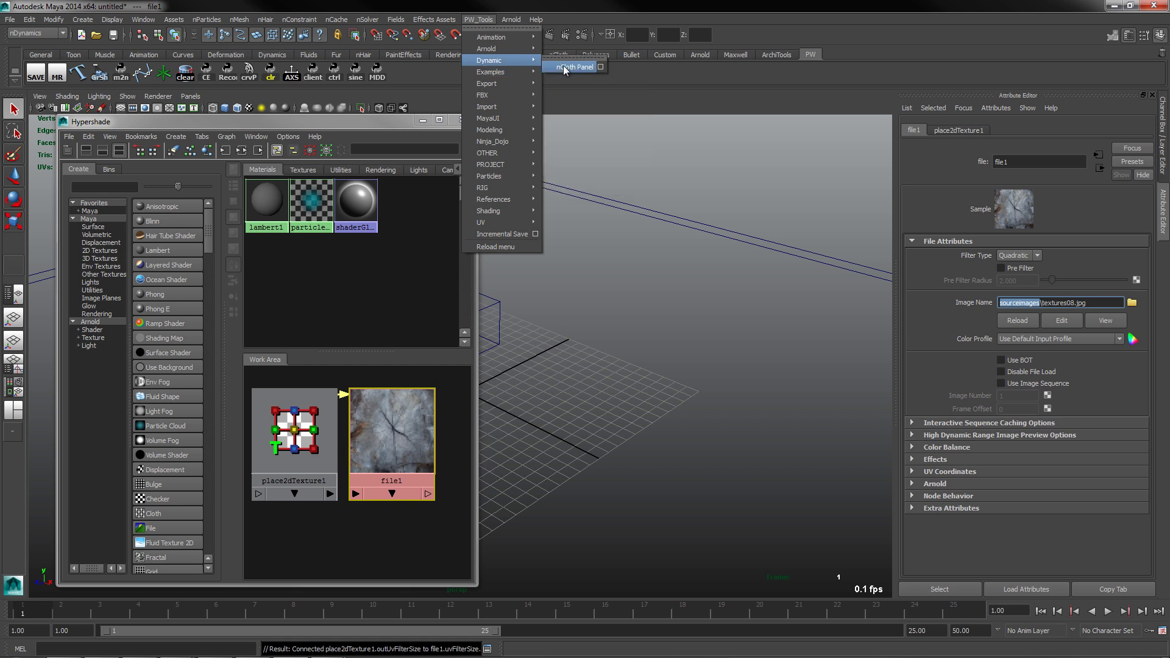
mouse_move(639, 91)
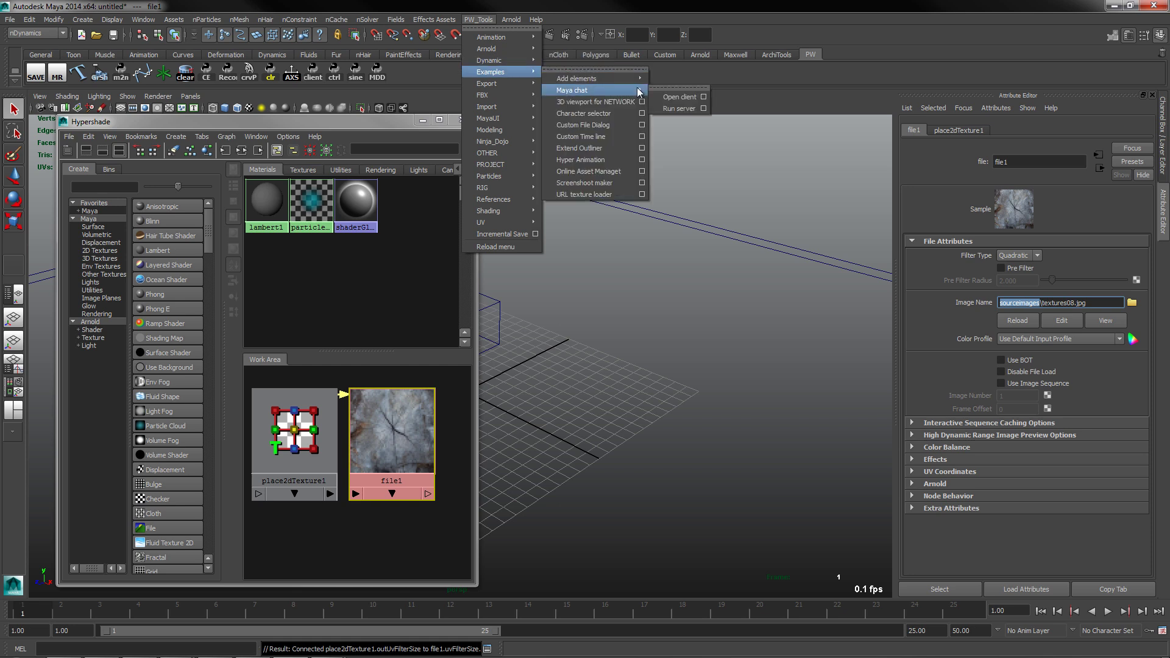
click(615, 171)
drag(598, 117, 661, 113)
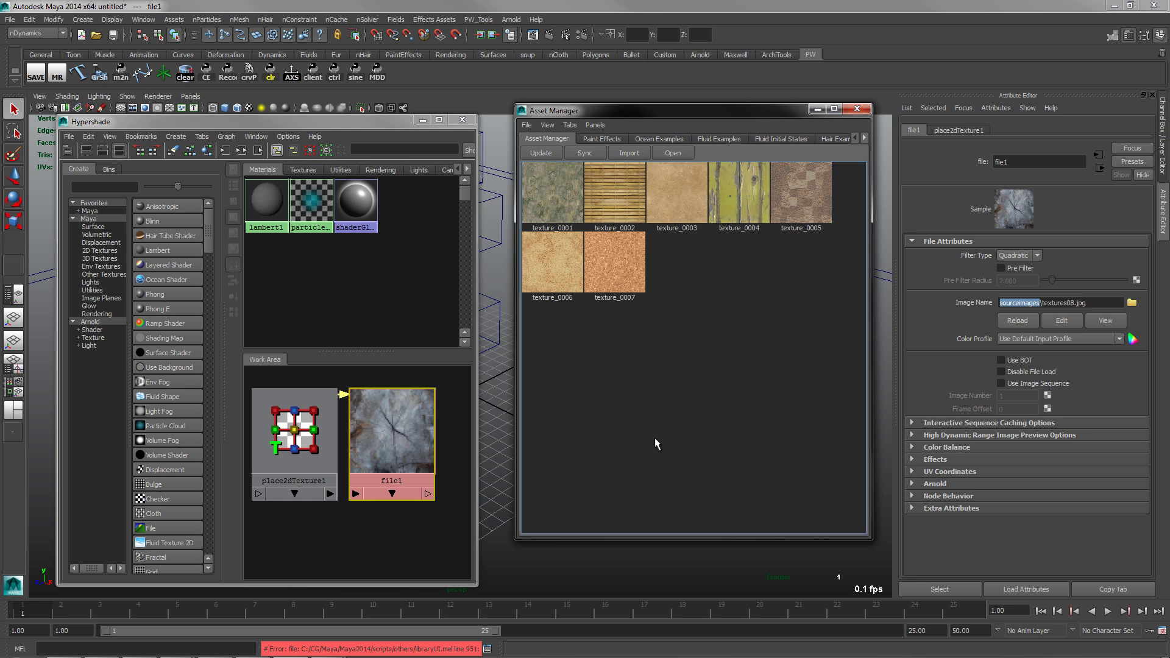
Step: Import texture_0007 from the Asset Manager as a file texture and move its file2 node apart from the others in the Hypershade
scroll(376, 418, down, 3)
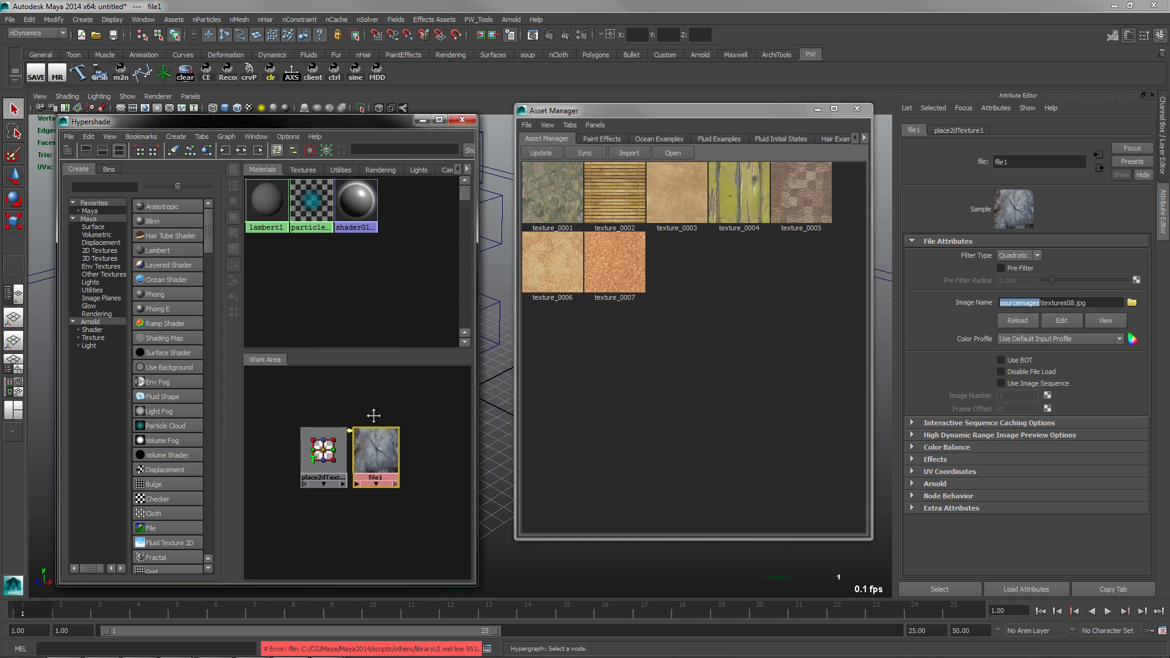
click(616, 277)
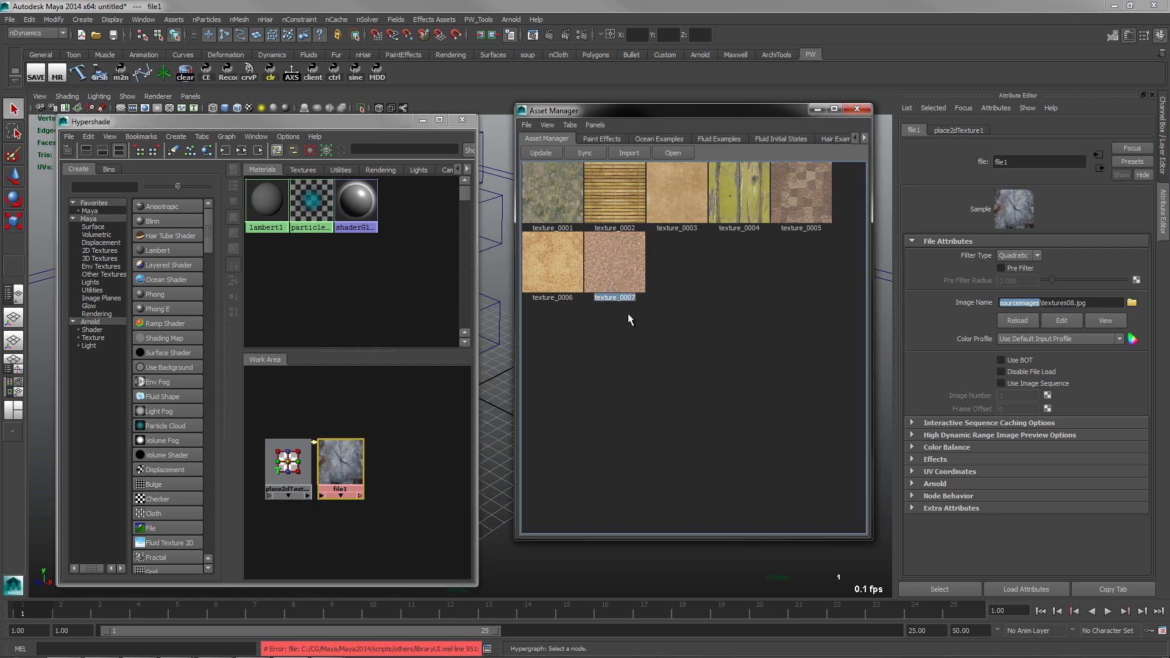
click(634, 153)
drag(396, 467, 411, 415)
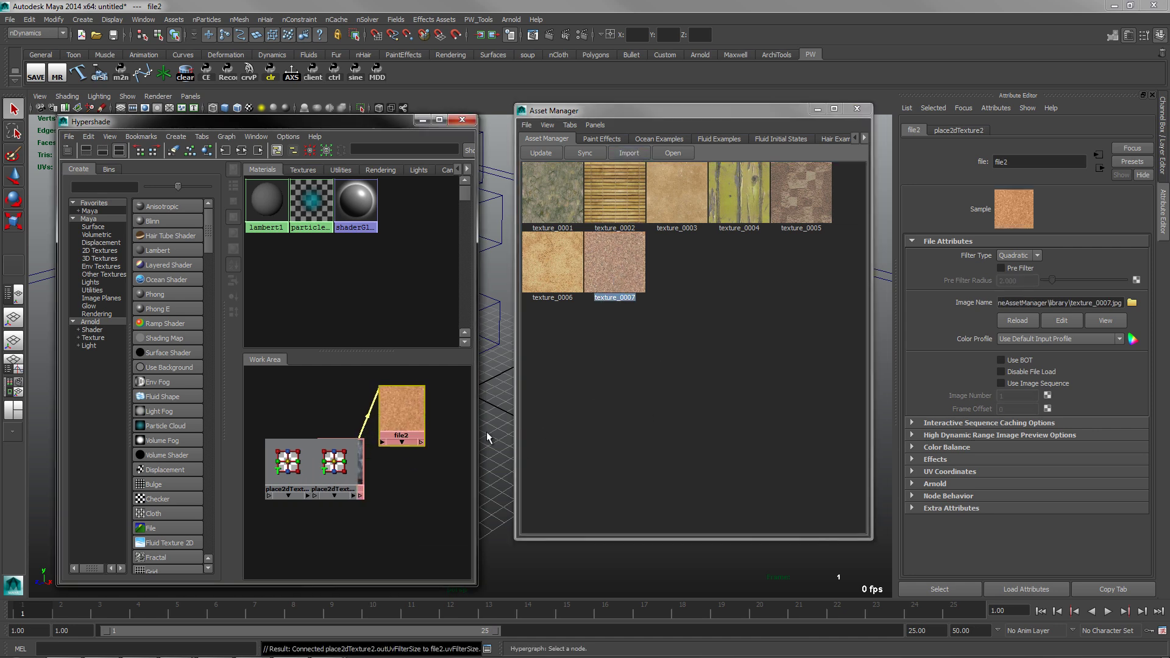
click(693, 312)
Step: Switch to FileZilla and connect to the first saved site
mouse_move(727, 654)
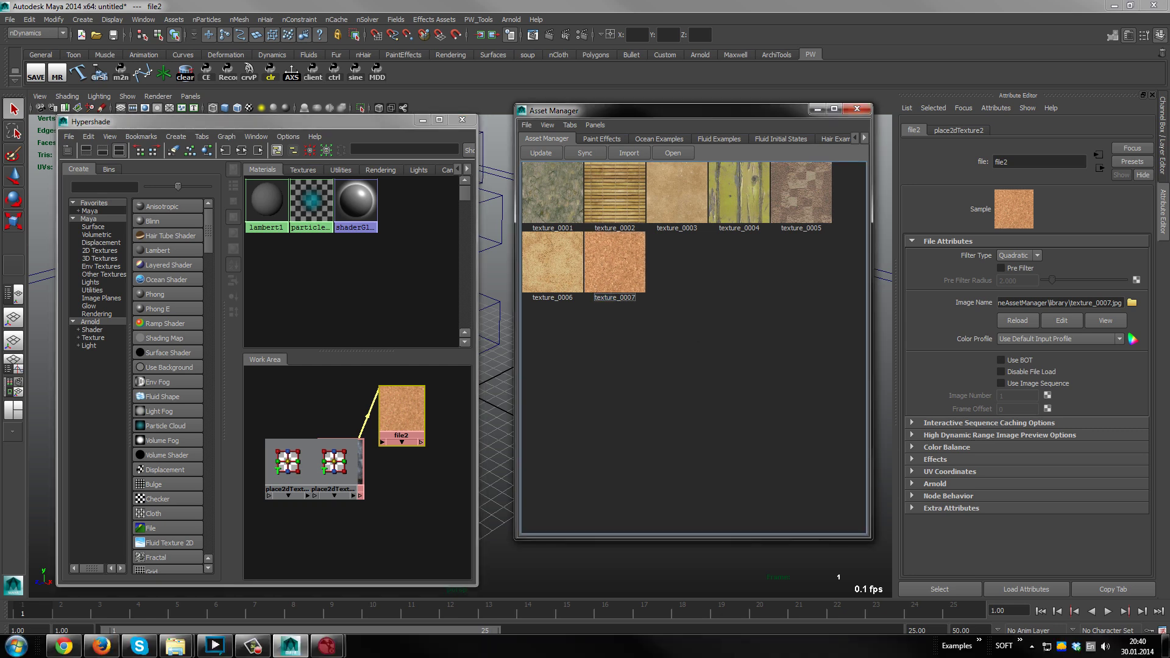
click(1022, 644)
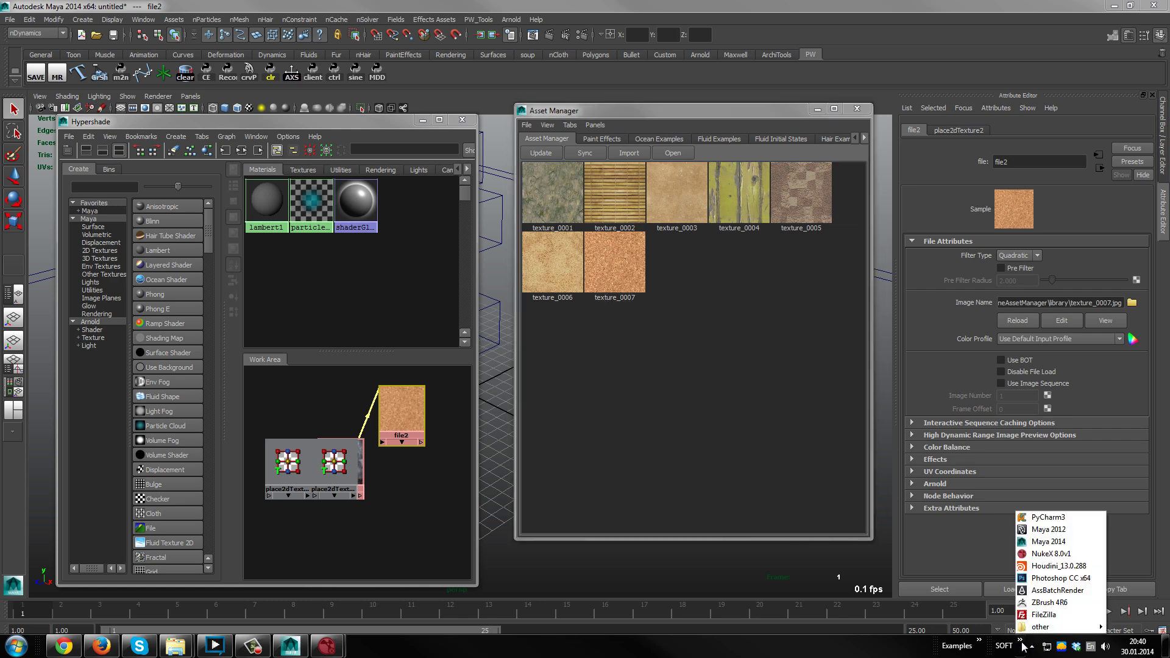
click(1030, 616)
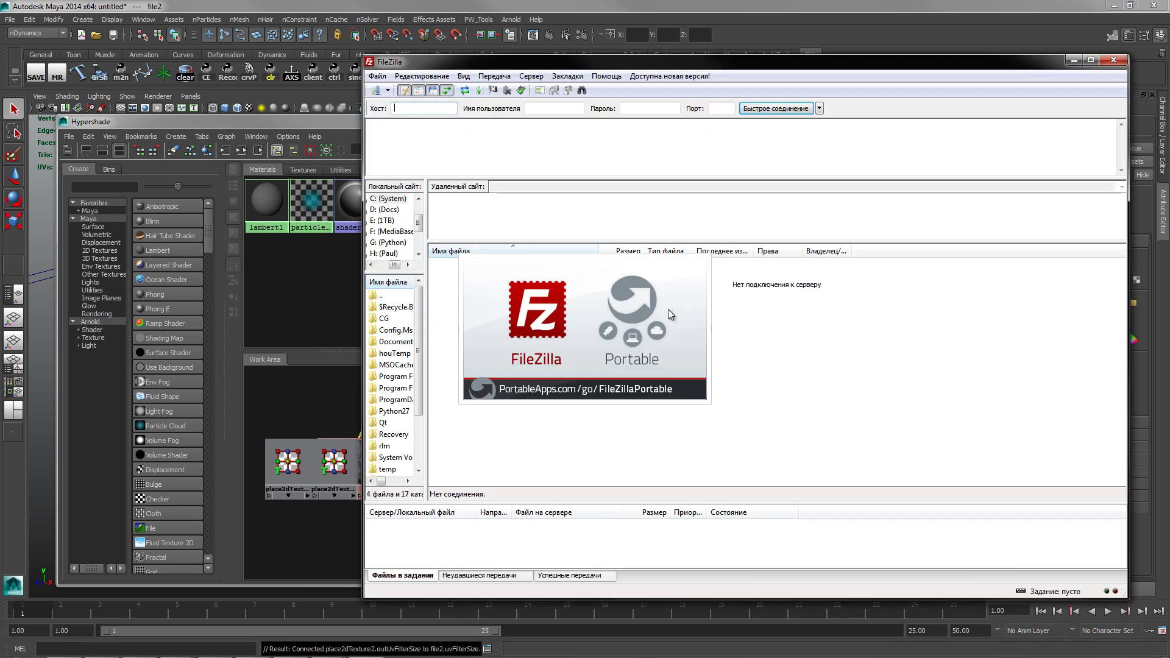
click(389, 90)
click(406, 105)
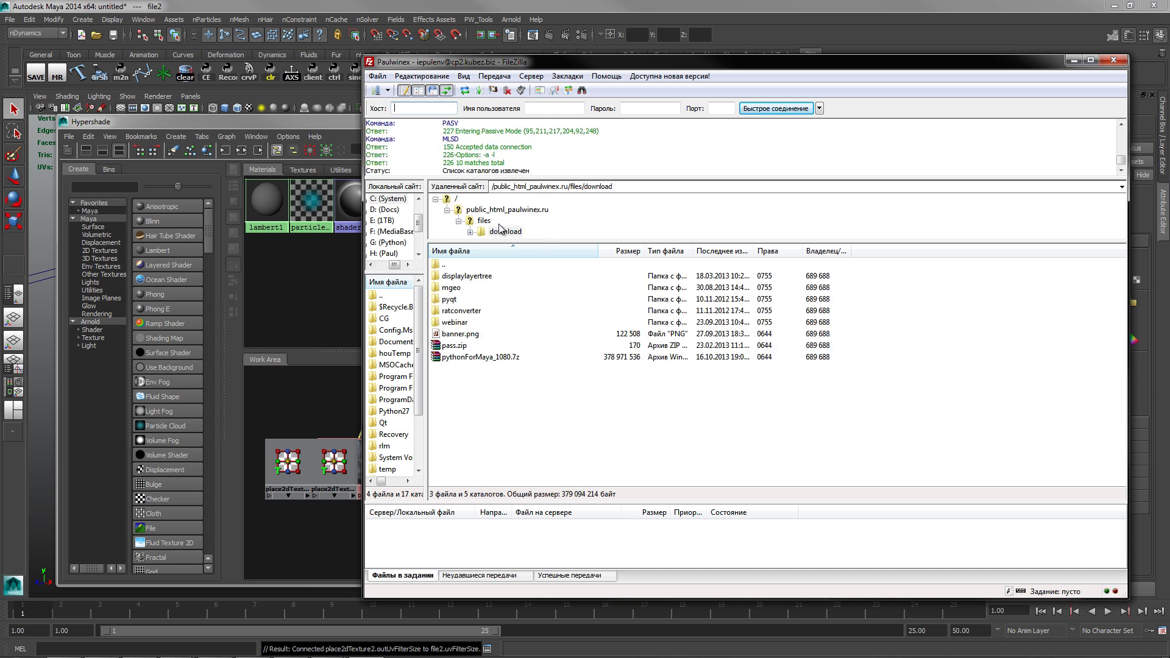
Step: Open the server's files/images folder and narrow the FileZilla window so the Asset Manager behind it is uncovered
click(484, 220)
click(458, 289)
double_click(458, 289)
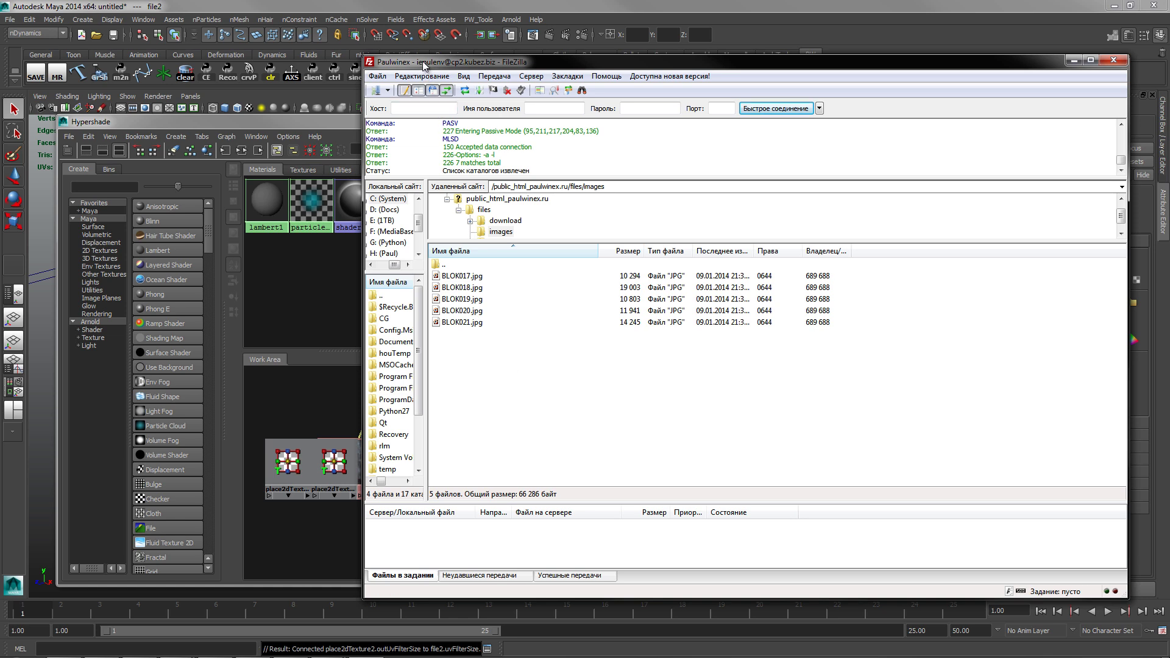
drag(364, 111, 688, 136)
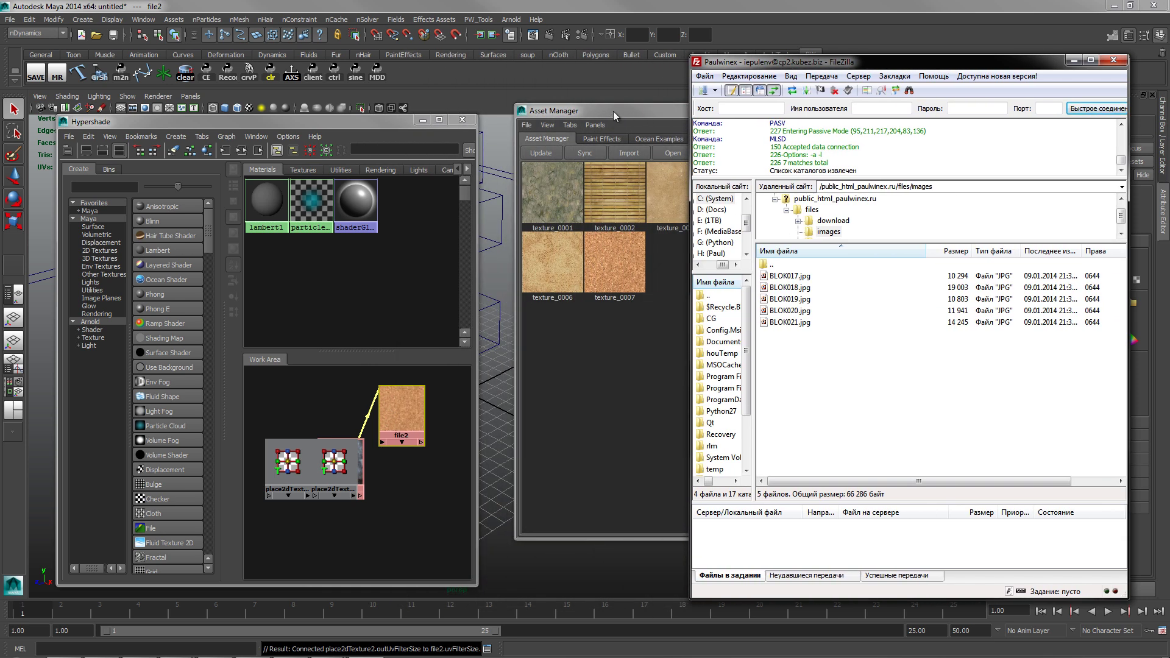
Step: Return to Maya, open the Script Editor beside the Asset Manager and sync the texture library with the server
drag(613, 111, 349, 95)
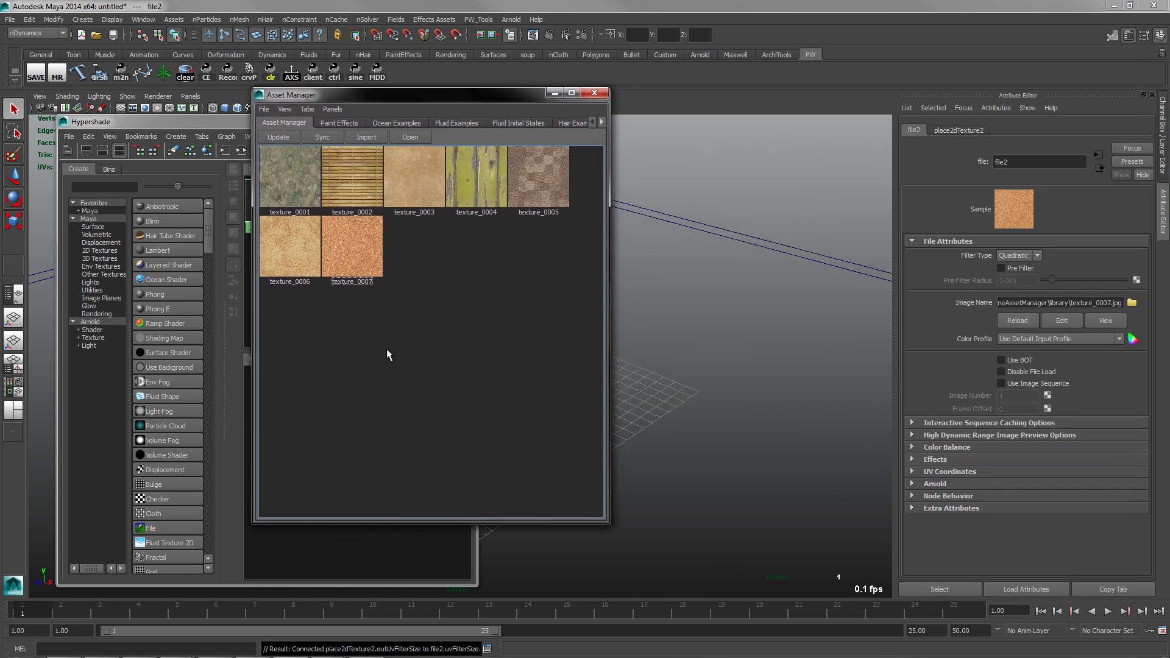
click(488, 649)
click(594, 231)
drag(591, 204, 754, 96)
click(760, 154)
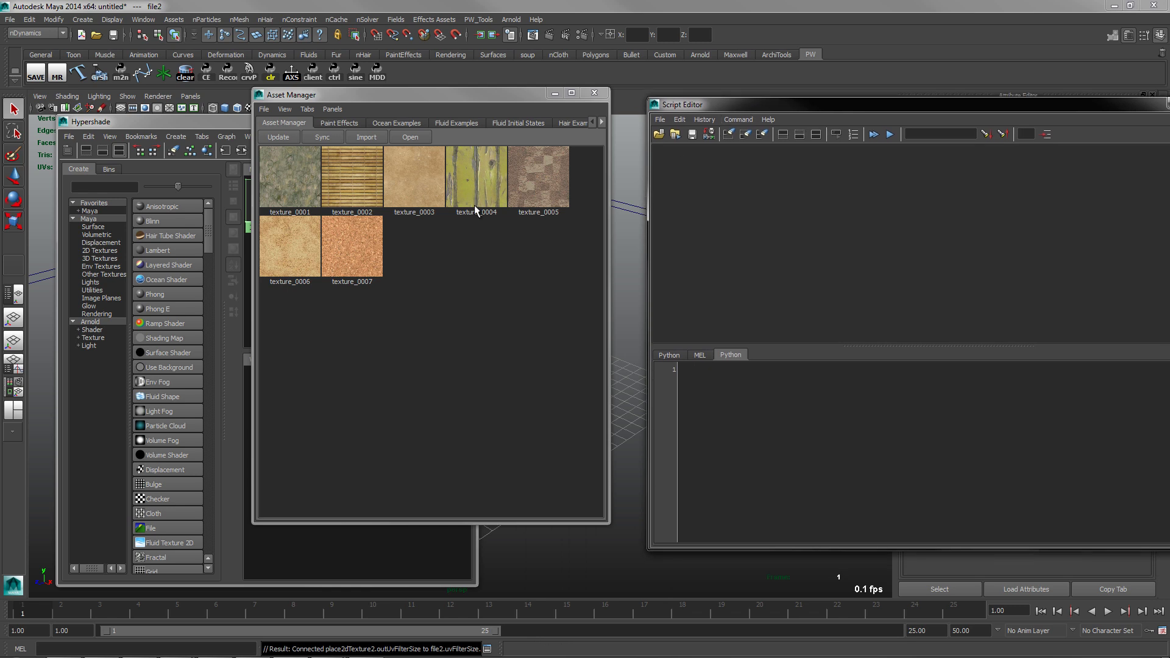
click(818, 232)
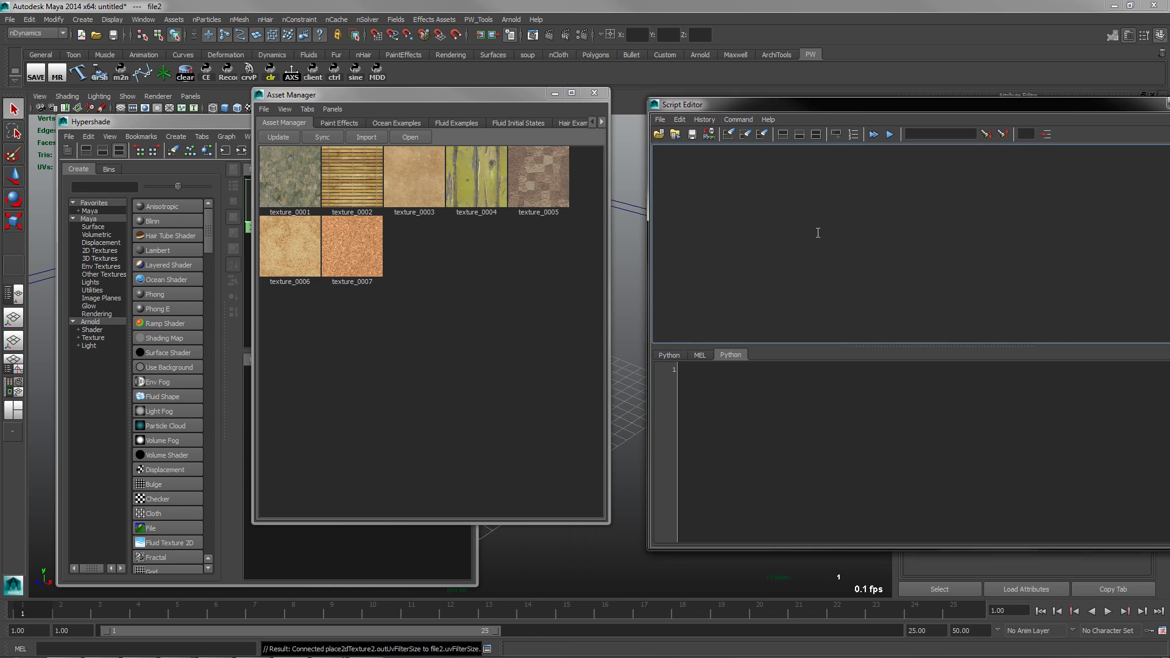
click(302, 137)
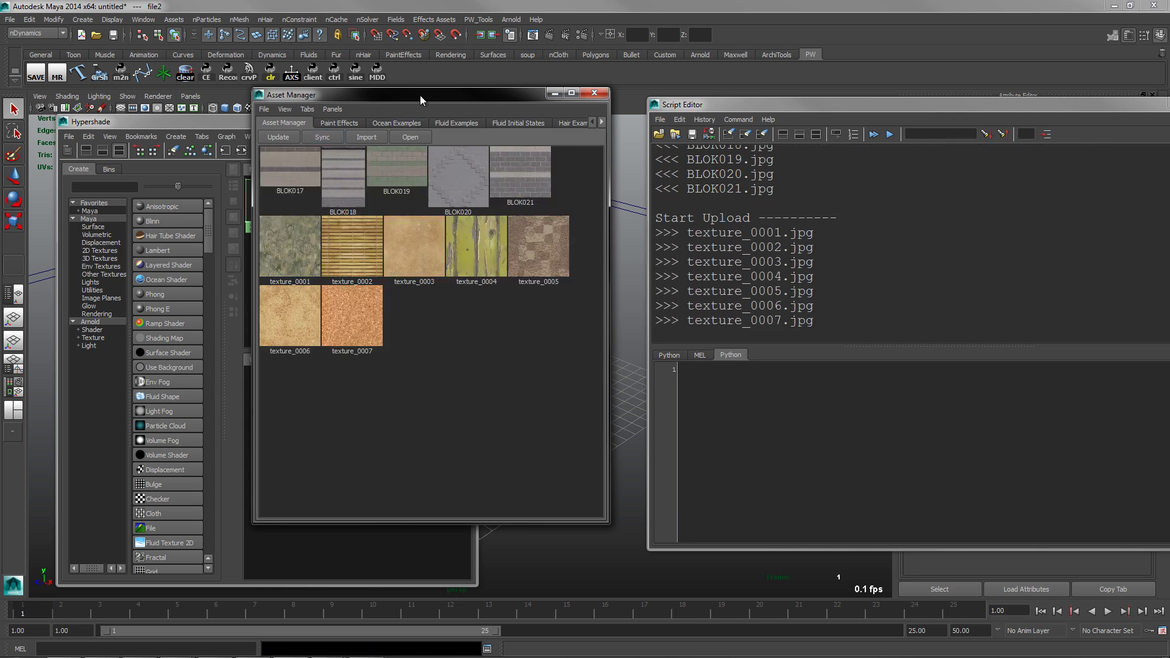
Step: Uncover the Hypershade and import the BLOK020 texture from the Asset Manager as a file node
drag(419, 95, 631, 100)
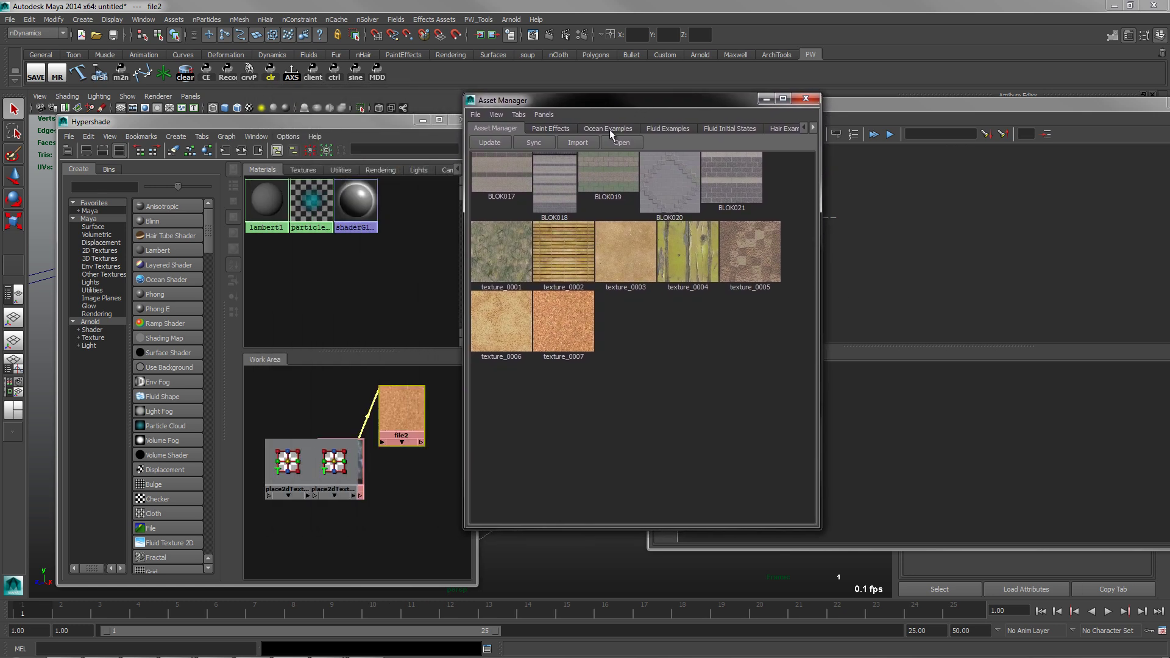
click(692, 209)
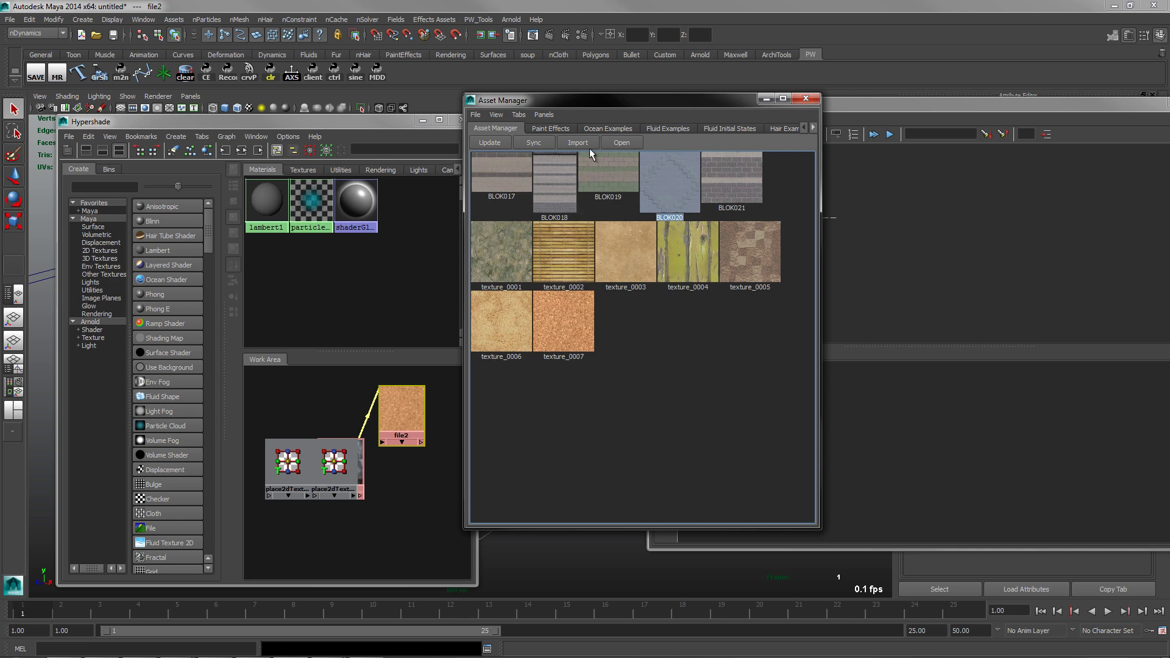
drag(590, 148, 435, 396)
alt+middle_drag(438, 398, 397, 404)
Step: Refresh the server's images folder in FileZilla and check it for texture_0001.jpg to texture_0007.jpg
click(366, 646)
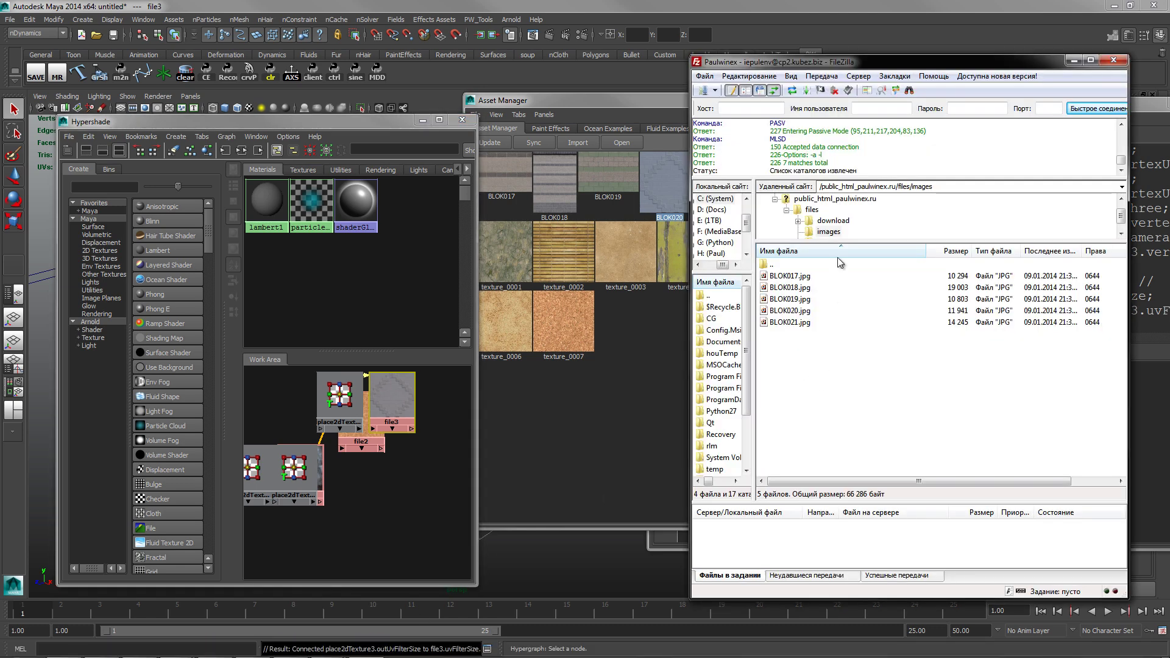
key(F5)
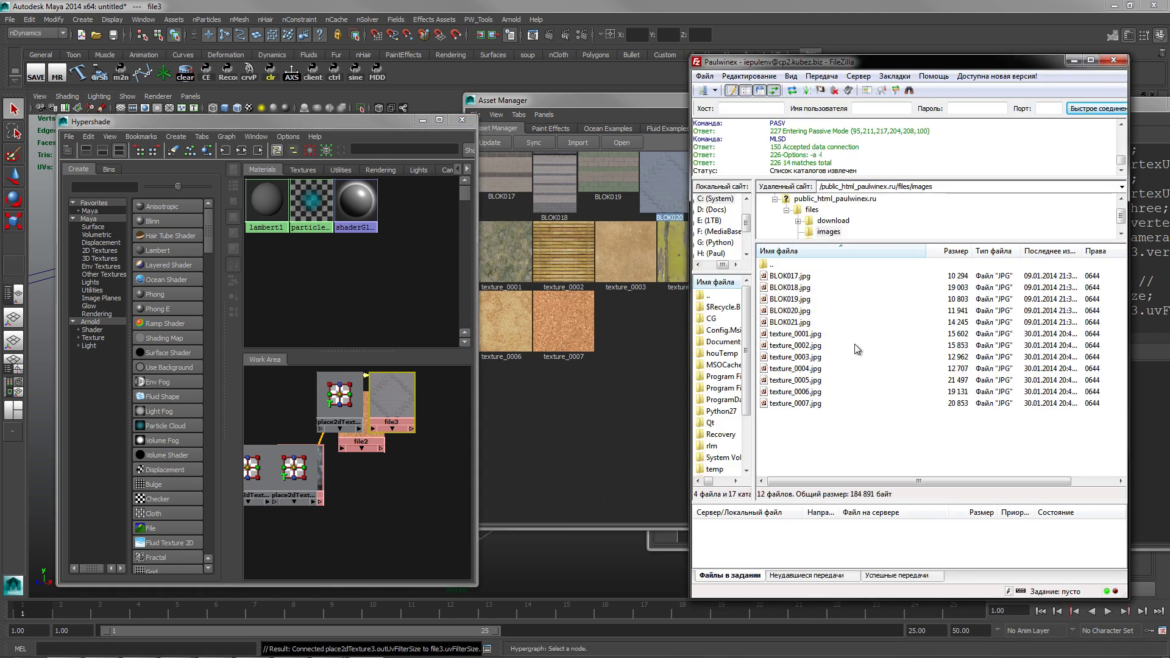
drag(854, 434, 813, 332)
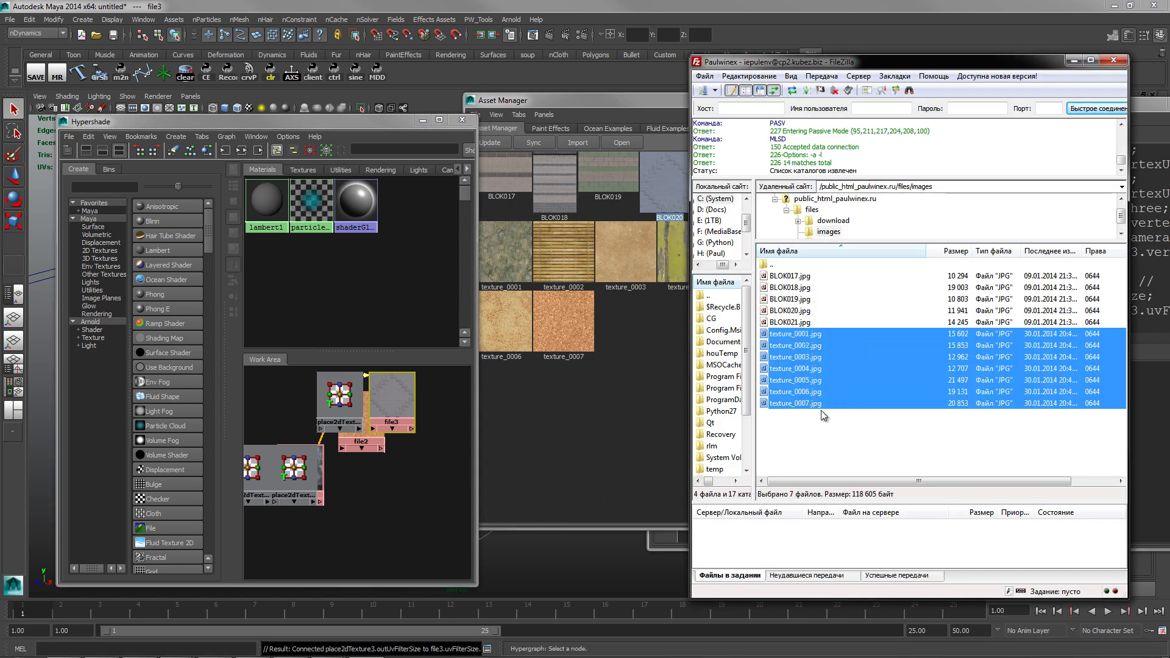
click(827, 435)
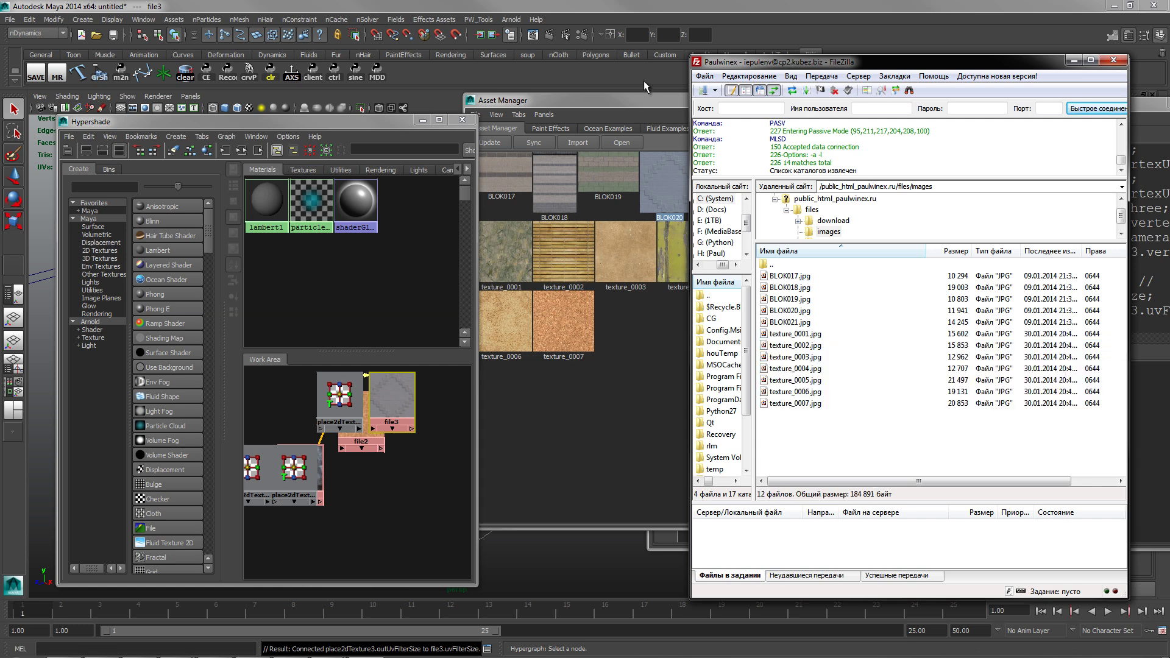
Step: Return to Maya and look through the Paint Effects, Ocean and Fluid example libraries, ending on the Asset Manager's textures
drag(641, 105, 591, 103)
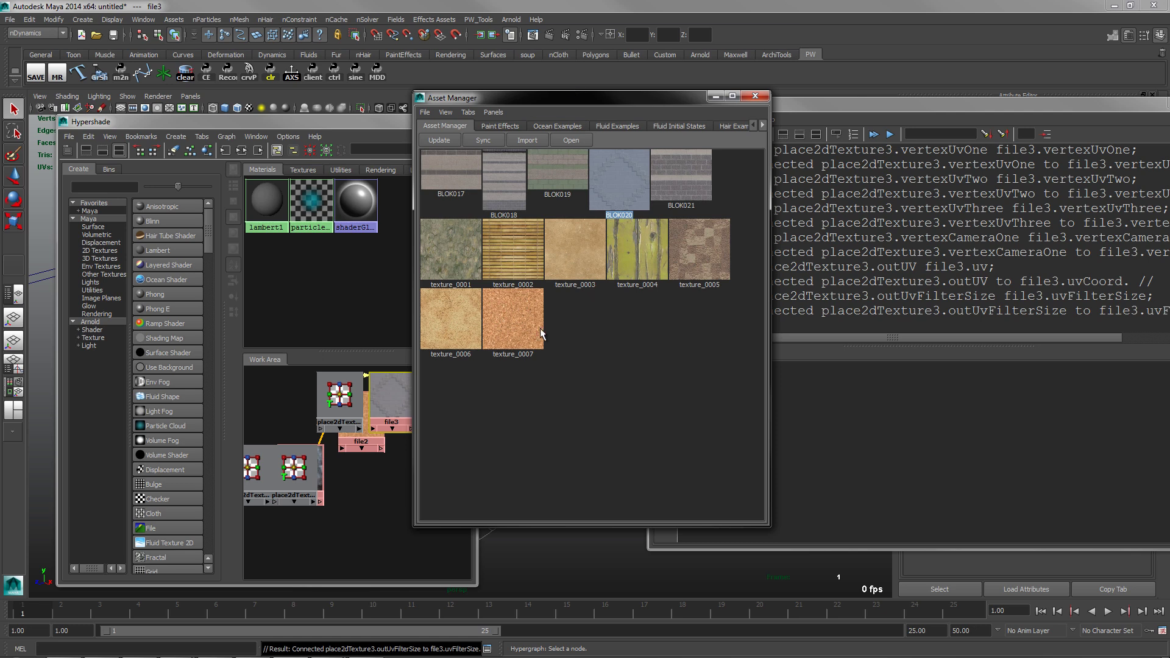
click(627, 346)
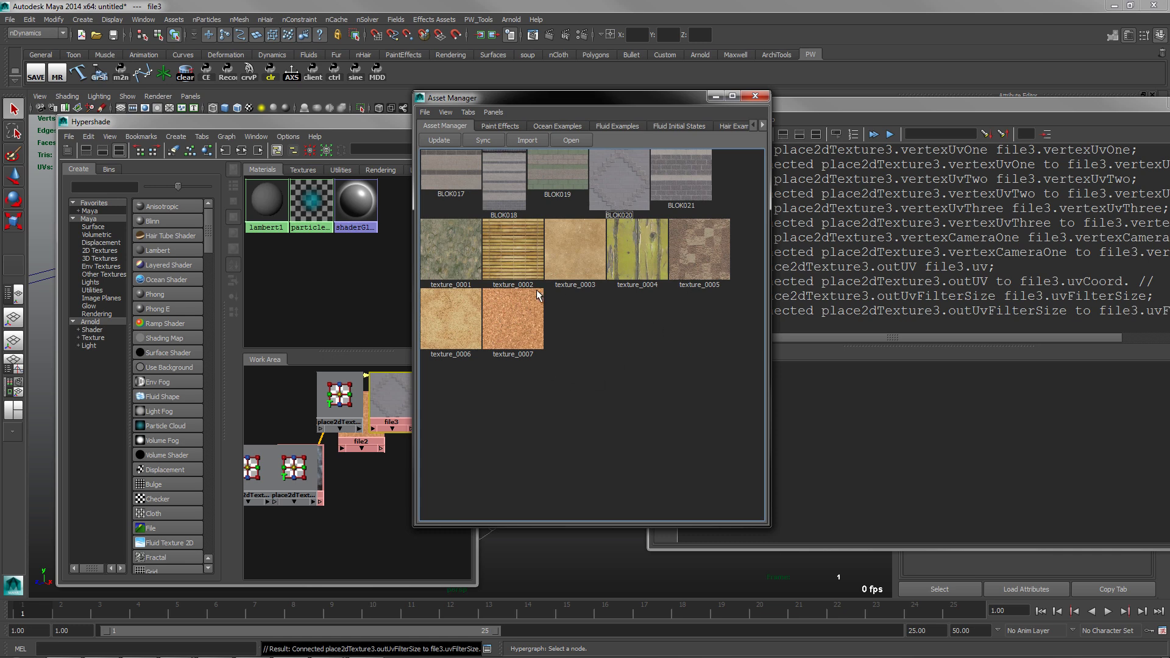
click(499, 126)
click(556, 125)
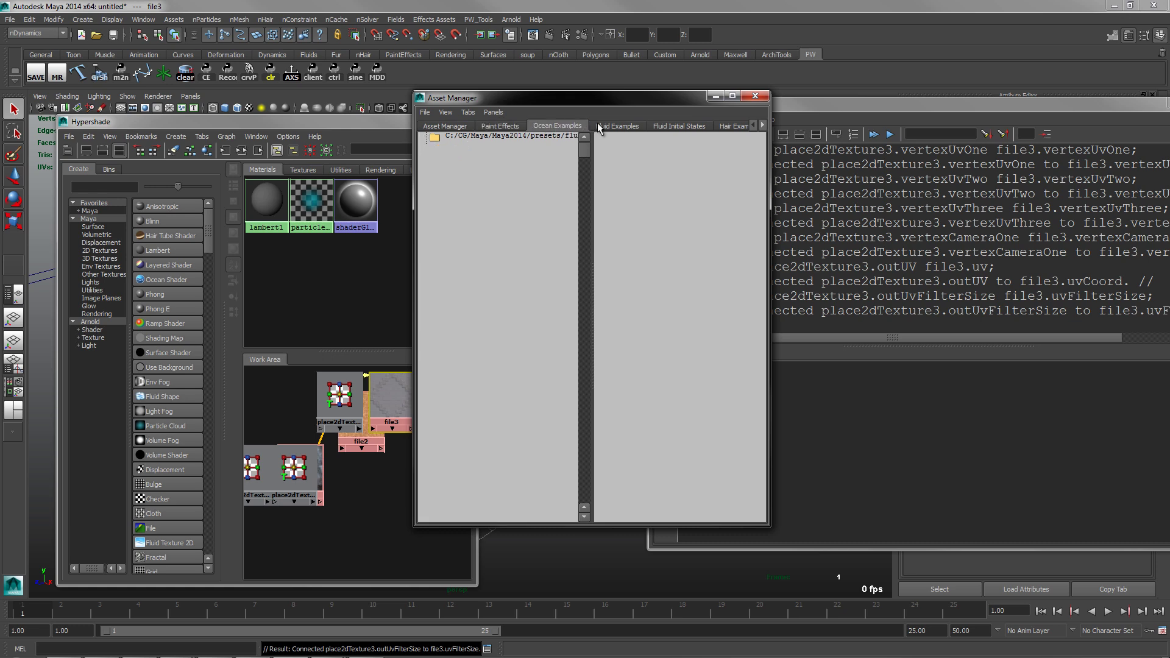
click(637, 126)
click(664, 127)
click(444, 126)
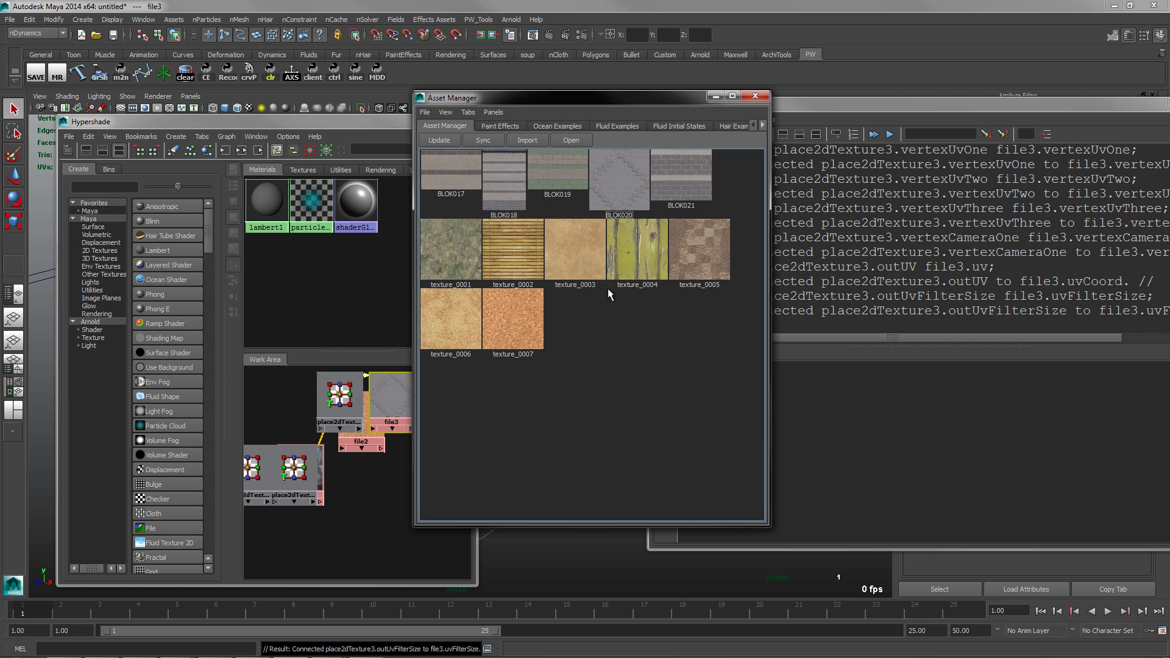
drag(574, 99, 614, 113)
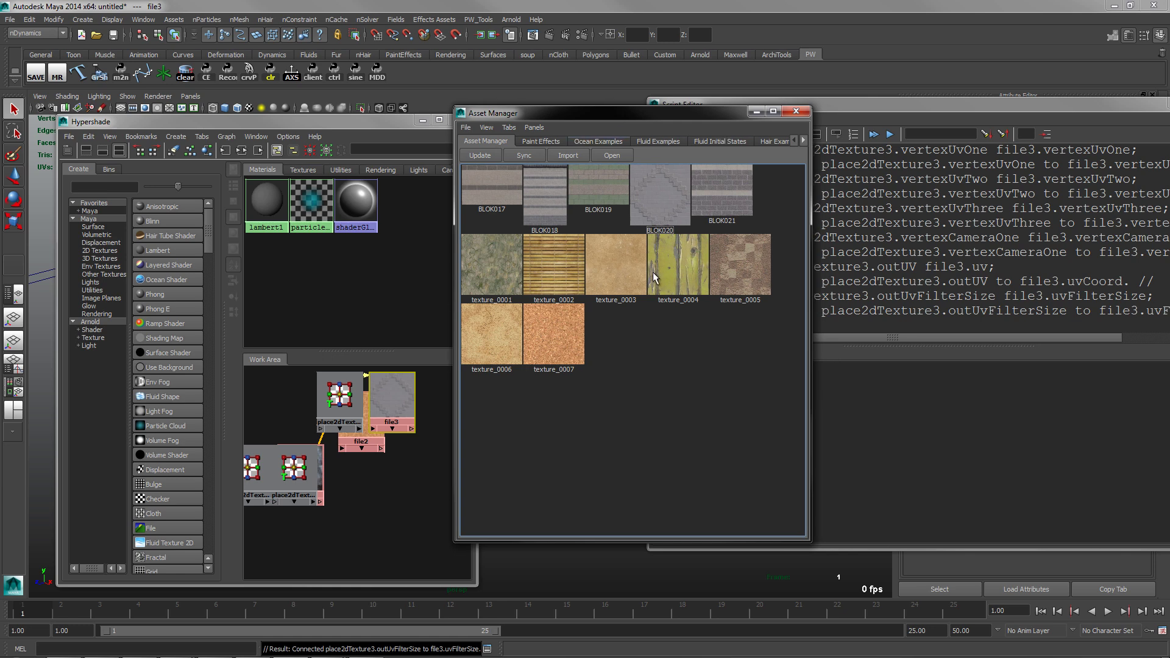
Step: Close the Asset Manager and open the scene rbd2.mb from the project's scenes folder
click(795, 111)
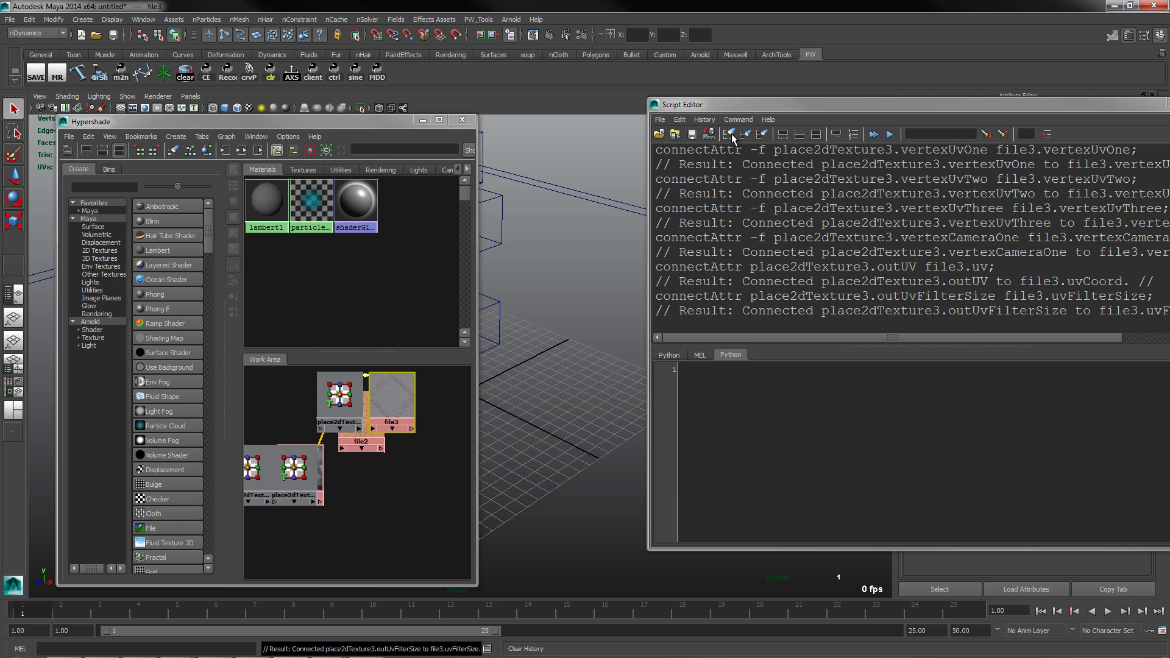
click(11, 21)
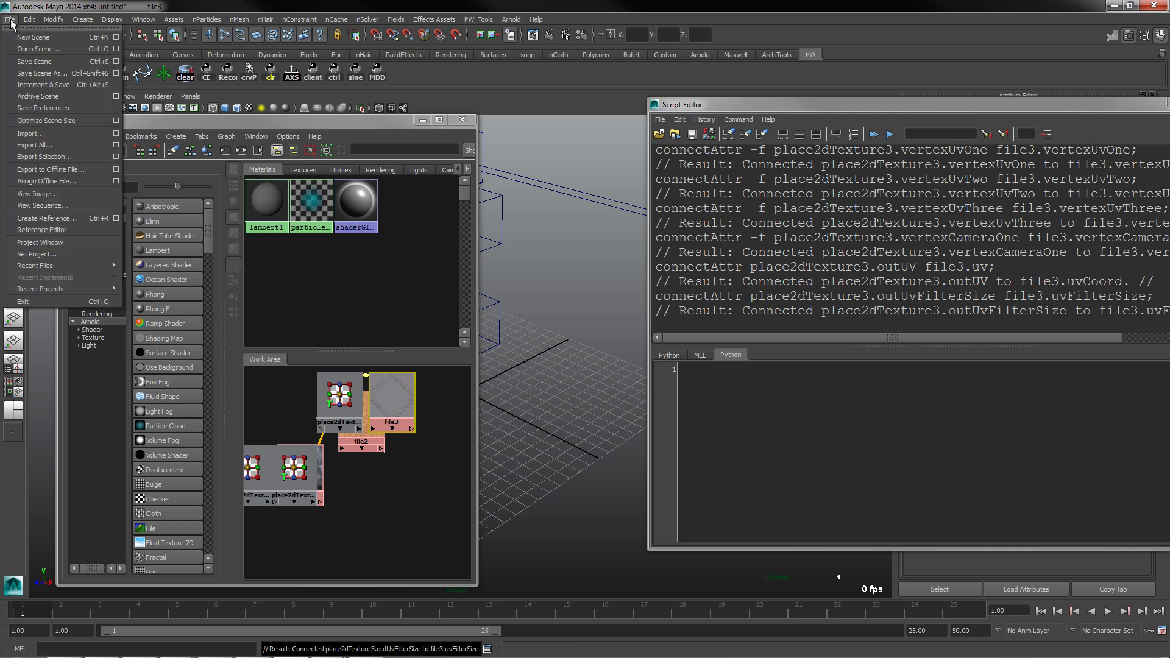
click(24, 49)
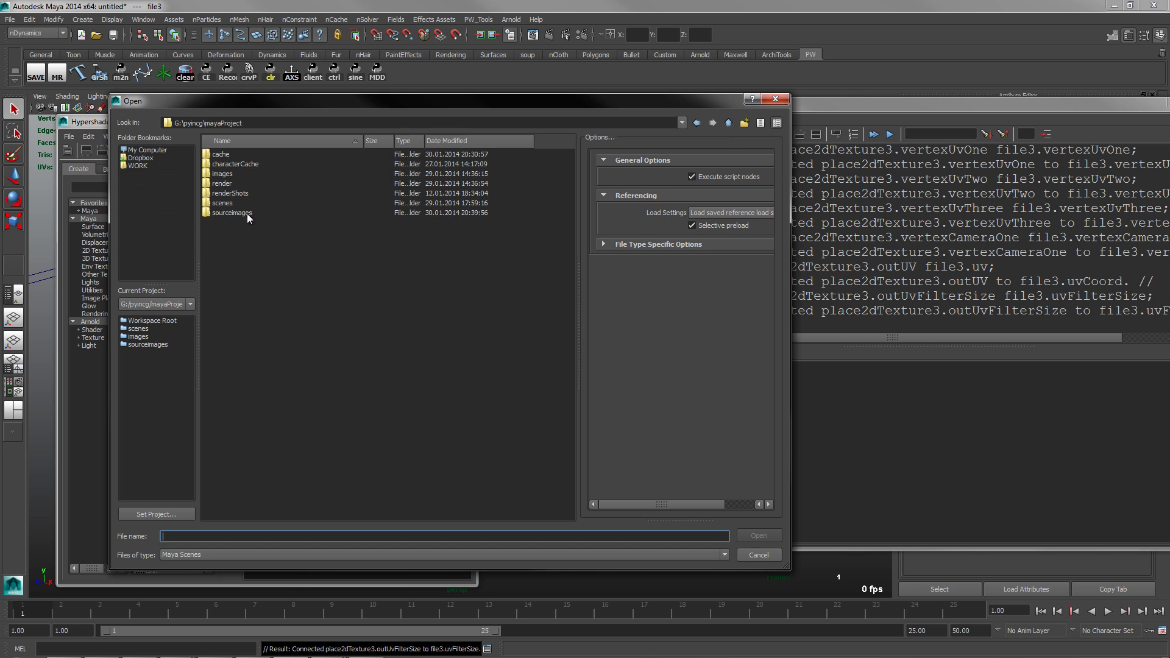
double_click(225, 204)
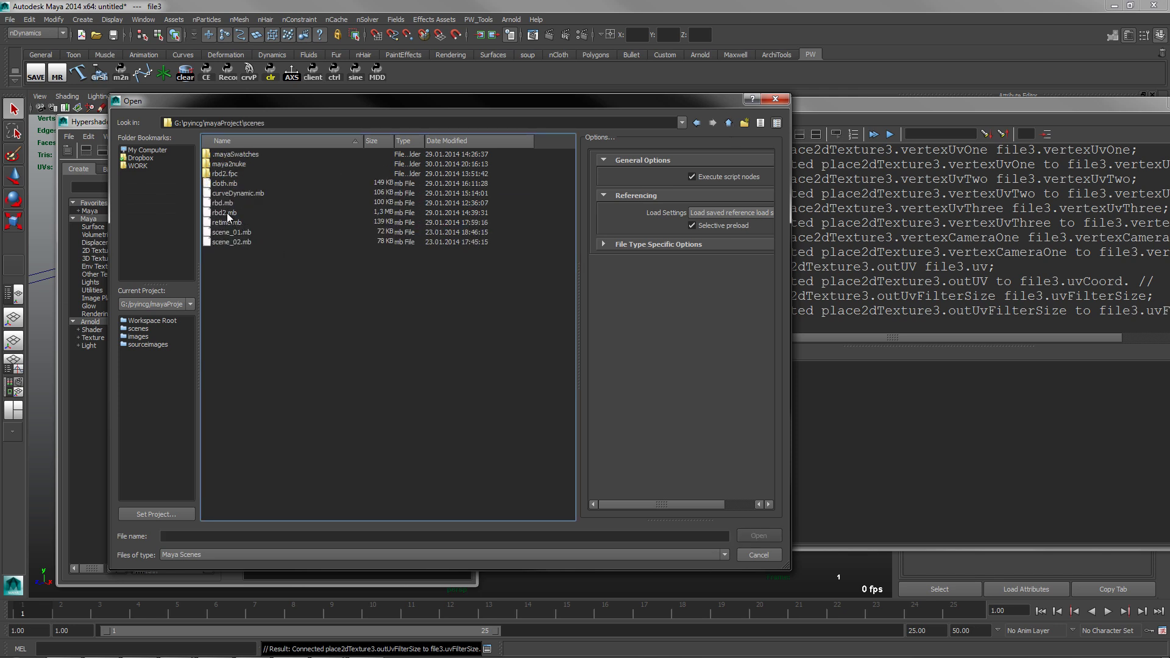
double_click(227, 213)
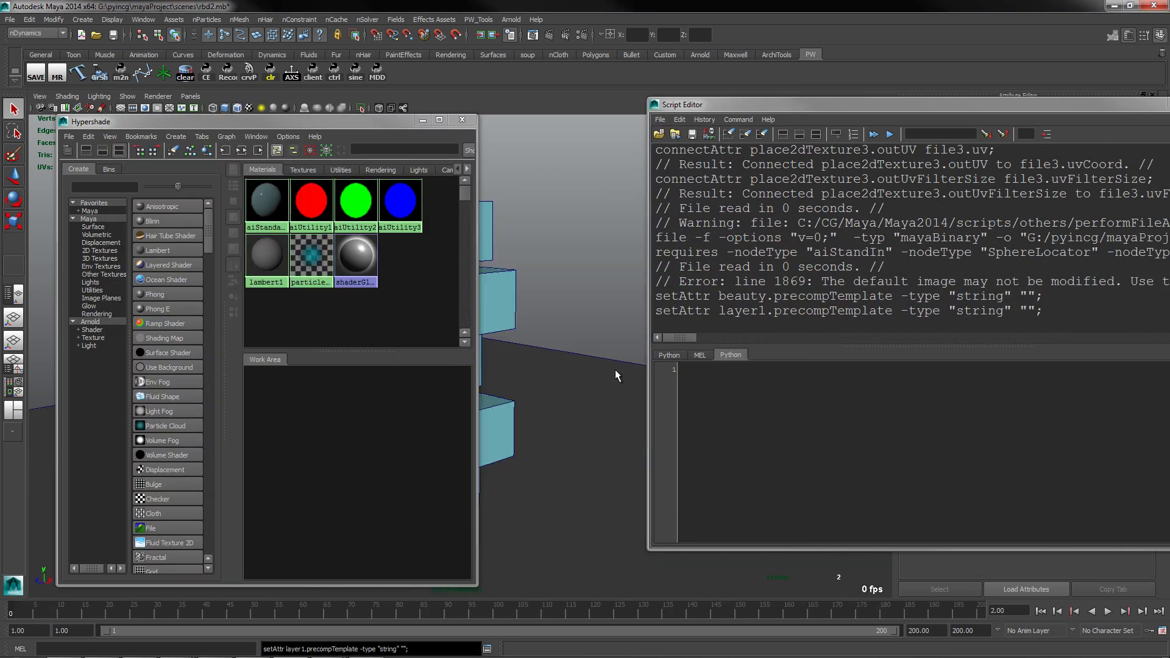
Step: Close the Script Editor and Hypershade, and show the scene's render layers below the Channel Box
double_click(729, 105)
click(895, 117)
click(468, 122)
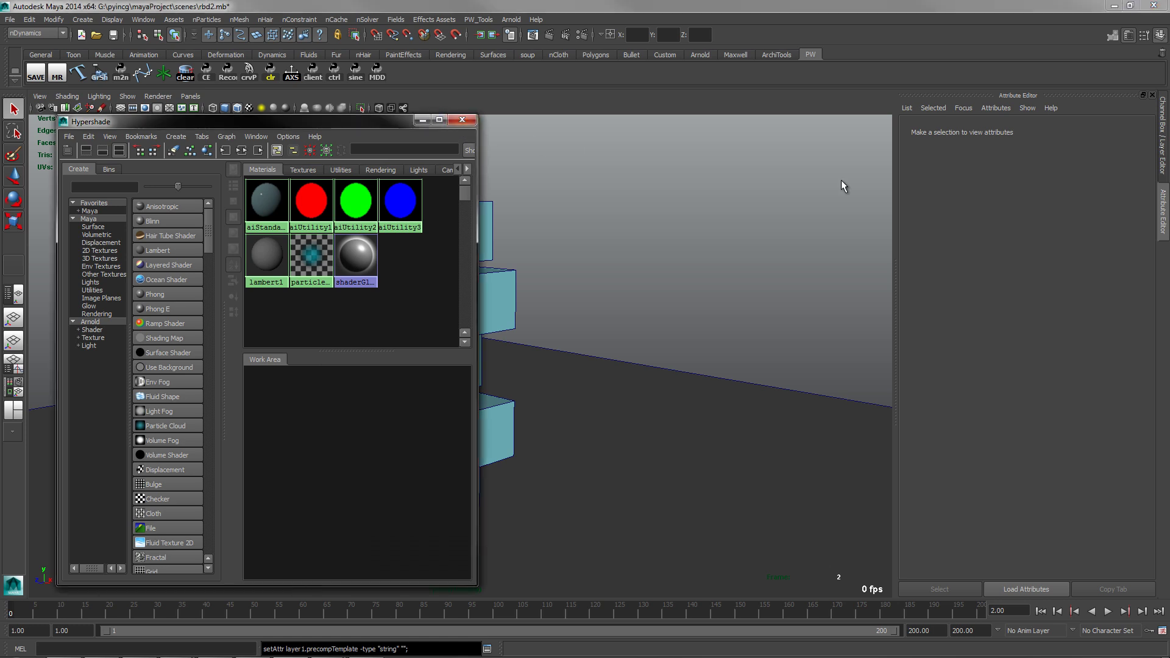
click(1159, 169)
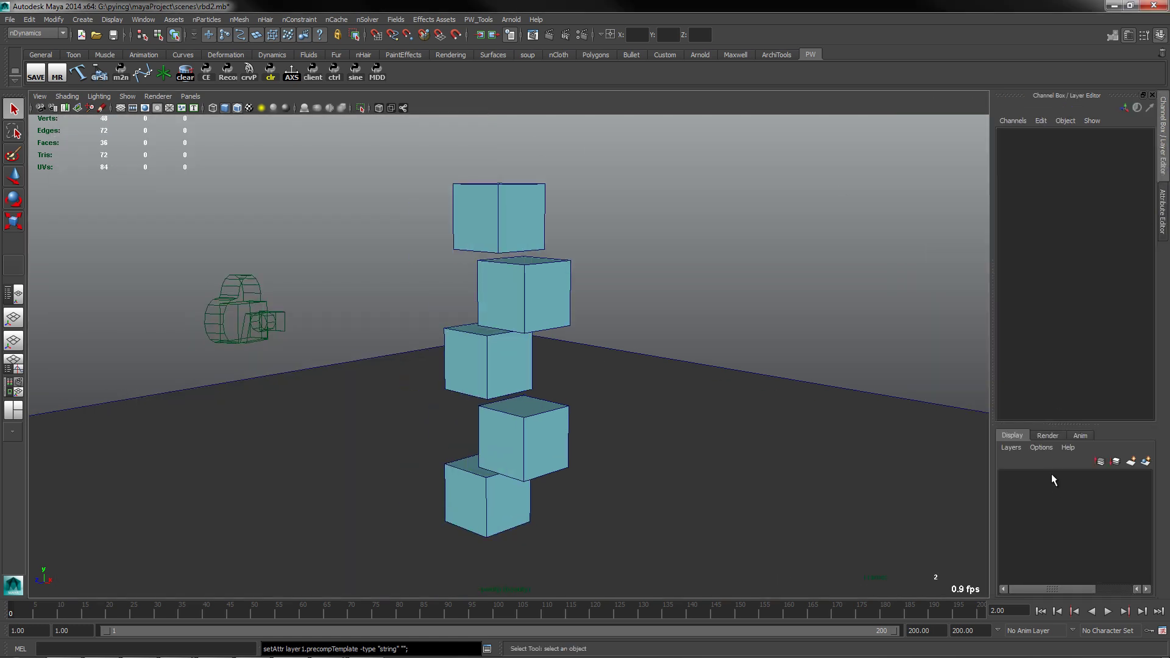
click(1048, 436)
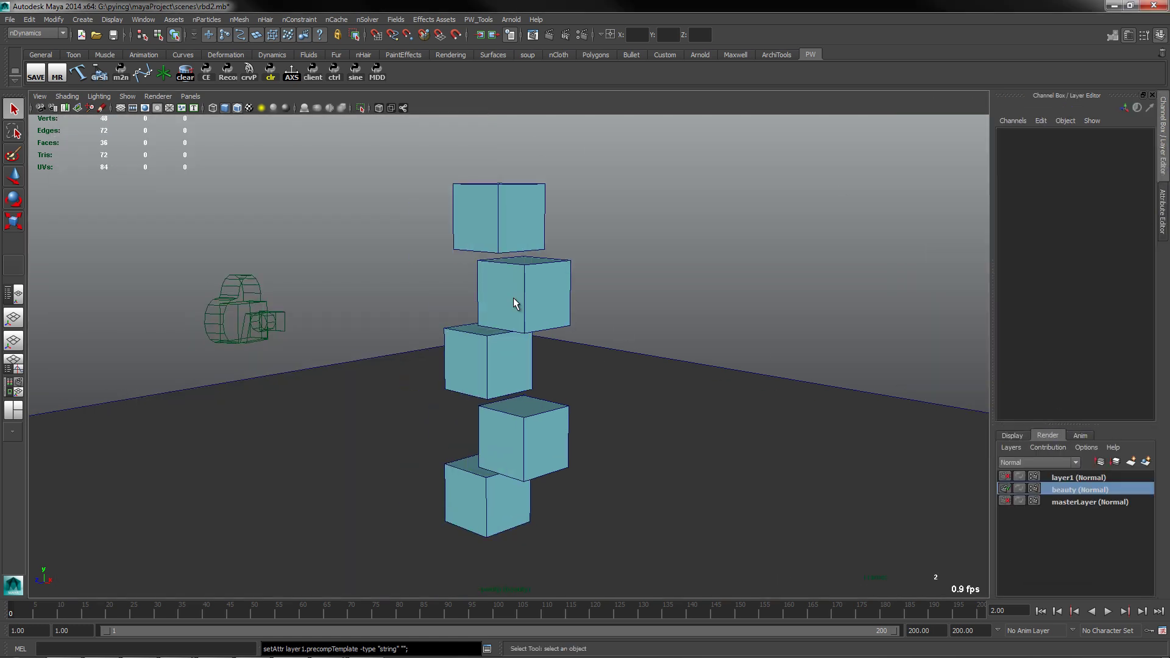
Step: Play the falling cubes animation, rewind it to frame 1 and view the cube stack from another angle
key(alt+v)
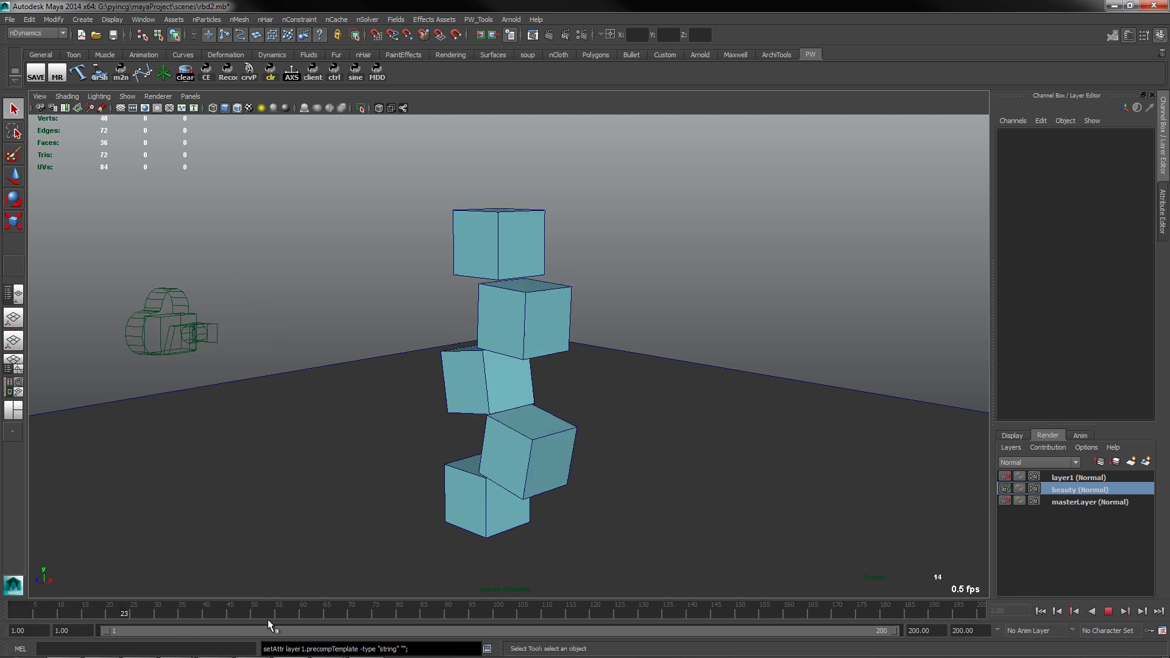
drag(301, 616, 3, 608)
key(alt+v)
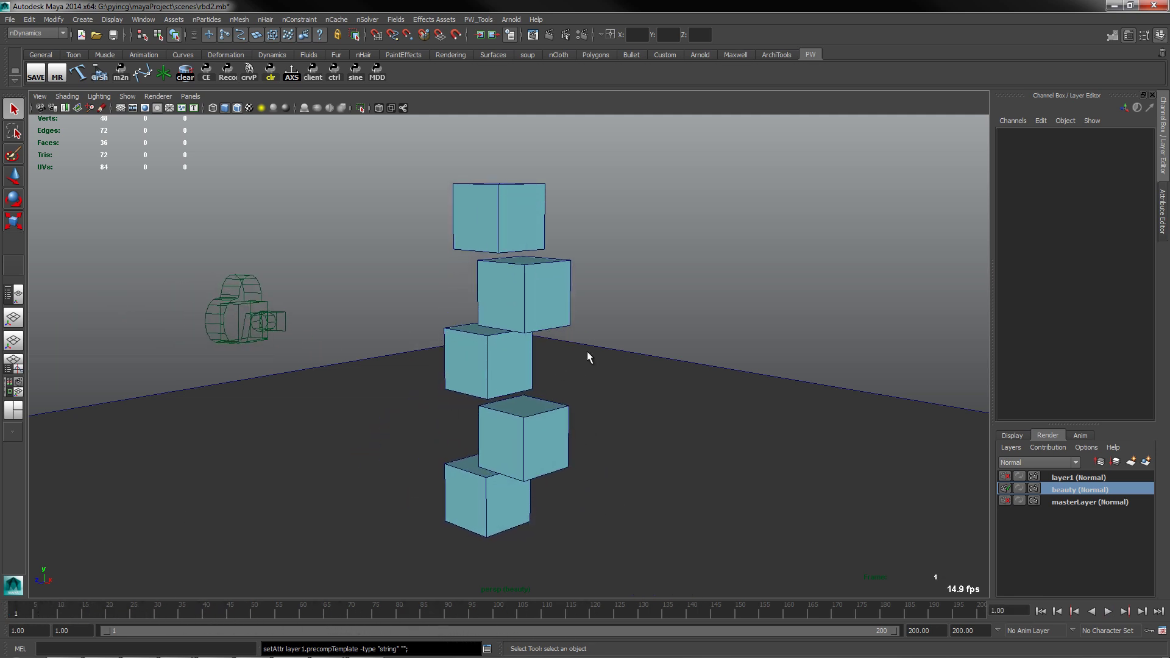
alt+middle_drag(627, 378, 700, 368)
alt+drag(700, 368, 673, 374)
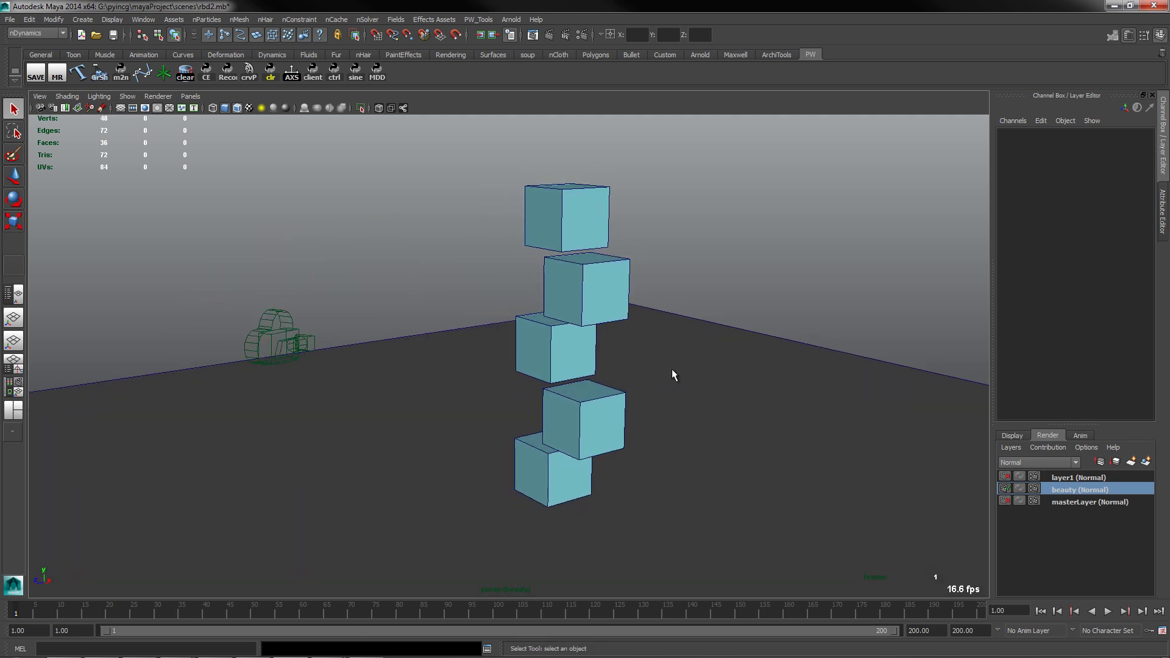
Step: Review the beauty layer's render settings from file output to image size, then close them
click(582, 35)
click(798, 197)
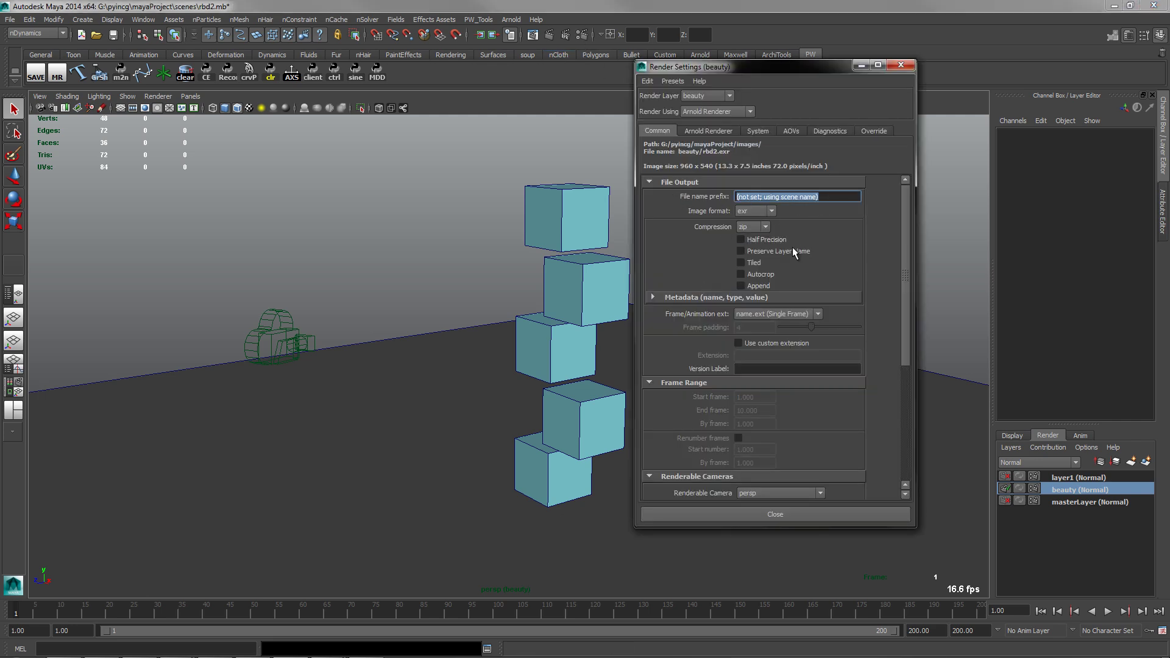
scroll(795, 371, down, 10)
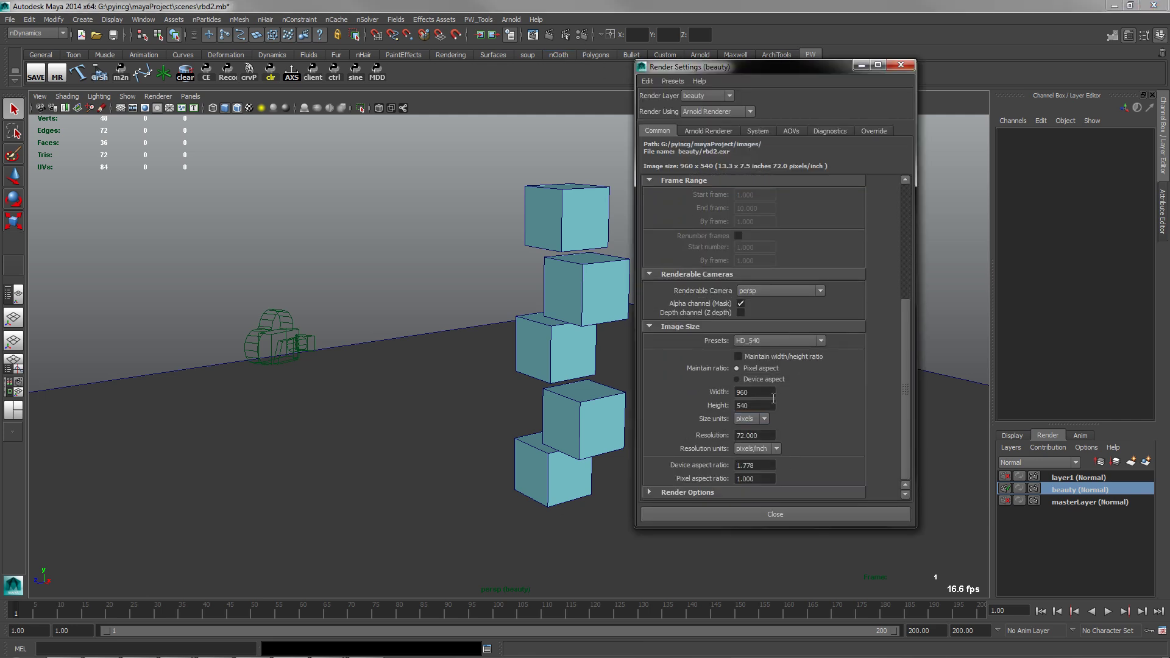
scroll(778, 213, up, 5)
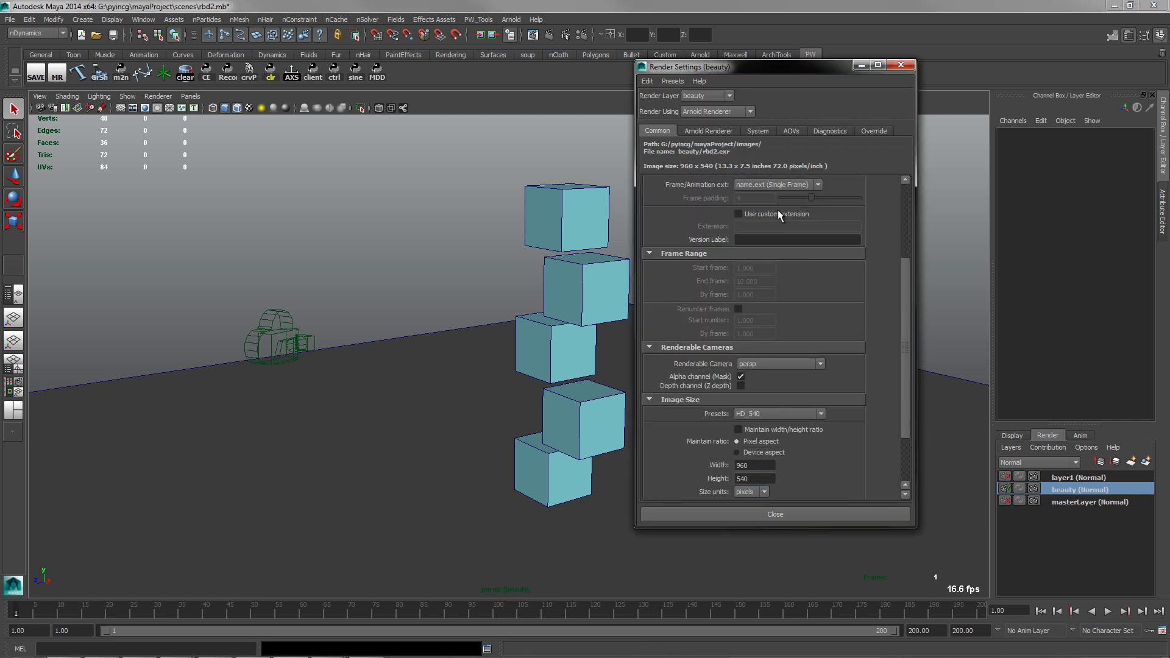
click(899, 67)
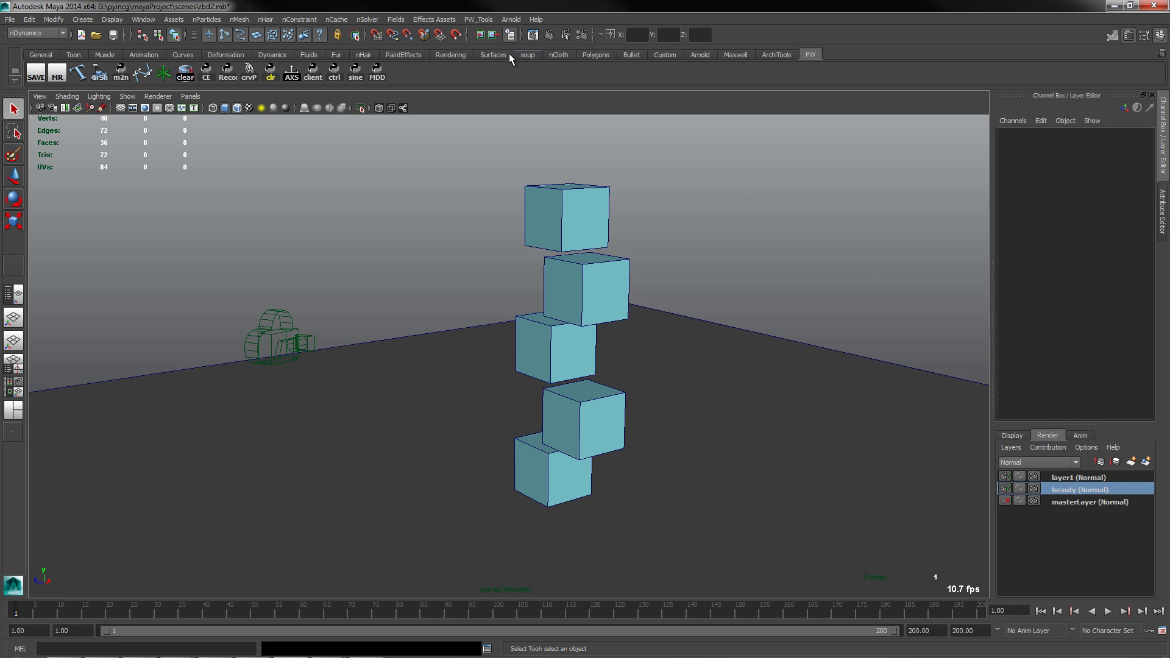
Step: Launch the Ass exporter tool from the custom Arnold tools and place its window over the viewport
click(510, 20)
mouse_move(478, 20)
mouse_move(492, 50)
mouse_move(645, 56)
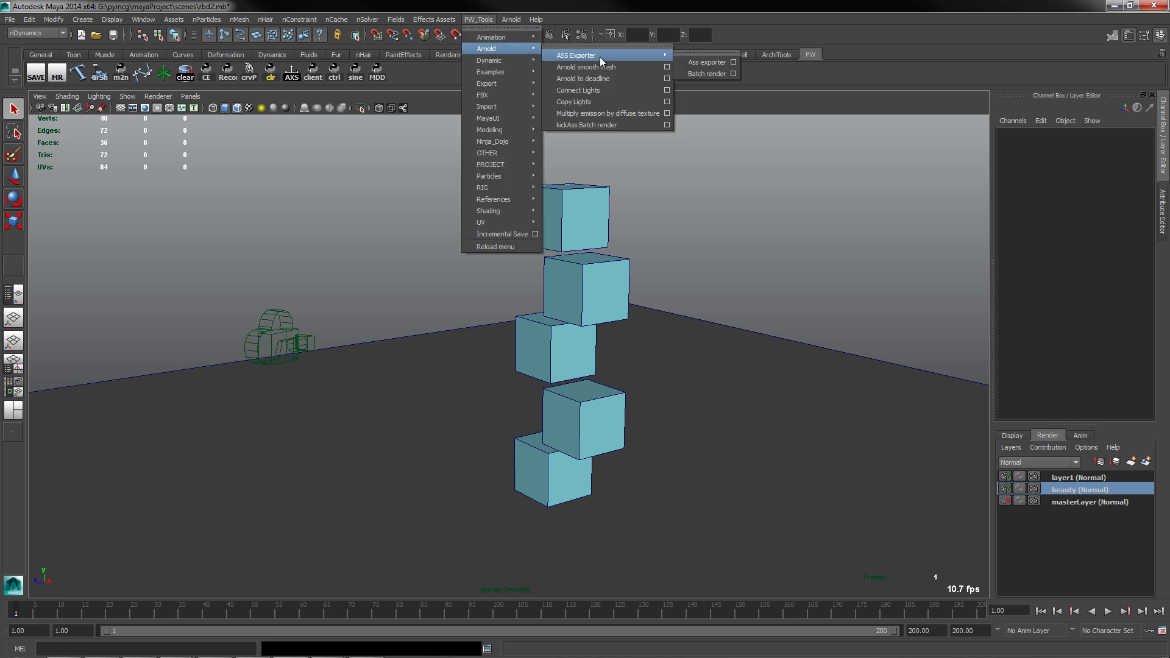
click(710, 62)
drag(616, 213, 654, 144)
Step: Bring up the Outliner and Camera Sequencer layout and scrub the shots' start, keeping the ASS Export table in view
click(21, 413)
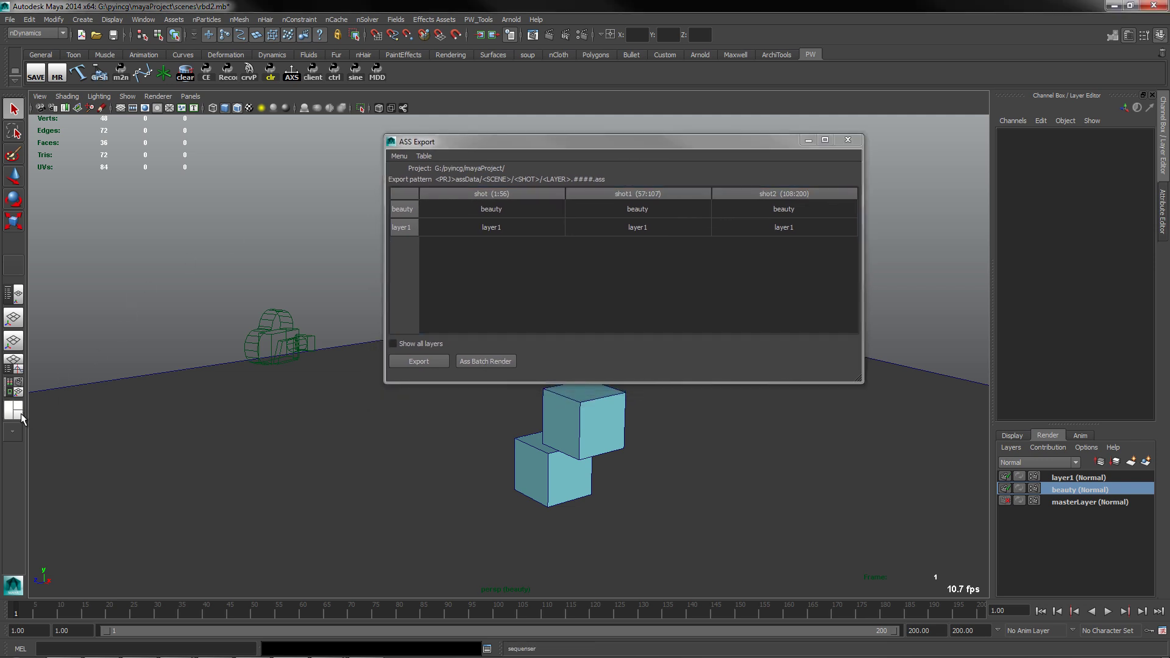
scroll(509, 523, down, 5)
alt+middle_drag(510, 522, 390, 522)
drag(572, 142, 884, 49)
mouse_move(451, 575)
mouse_down()
mouse_move(817, 556)
mouse_move(433, 571)
mouse_up()
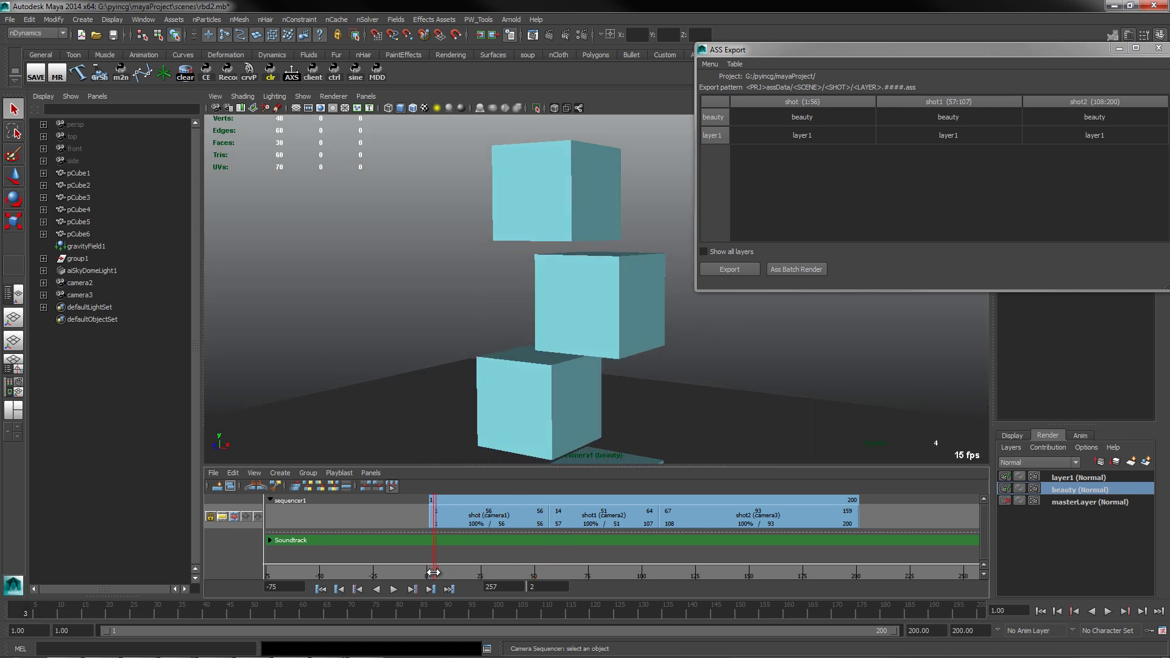
drag(869, 60, 644, 52)
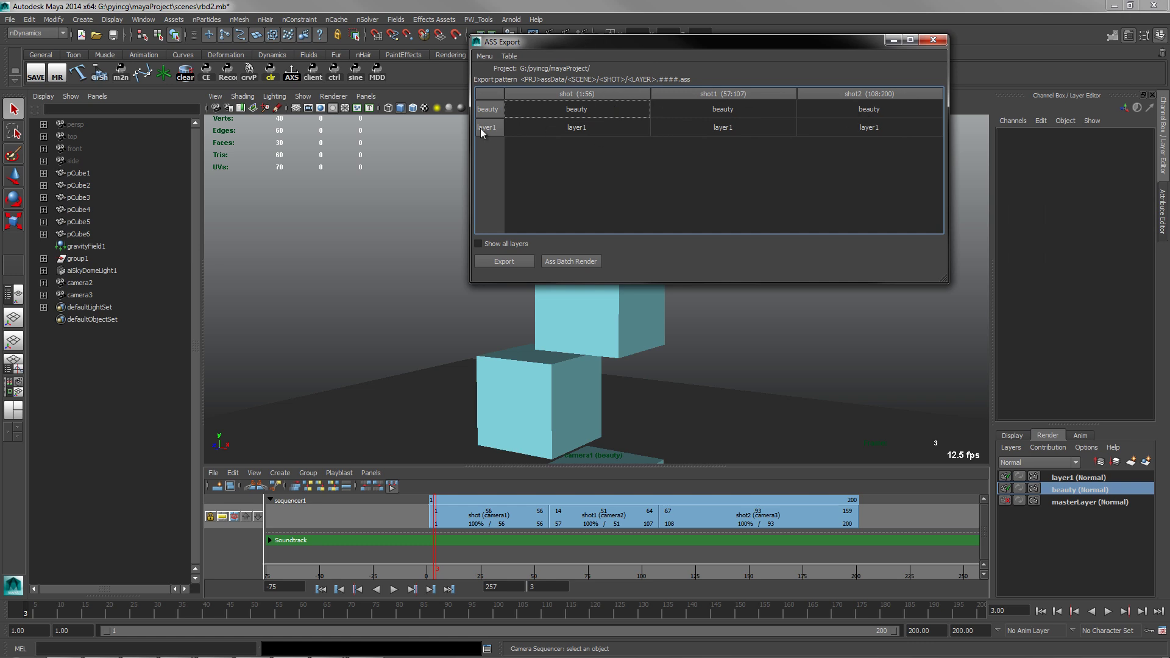
Step: Export the beauty layer for all three shots and layer1 for shot and shot1 as ASS files
drag(627, 111, 830, 109)
ctrl+click(730, 135)
ctrl+click(592, 129)
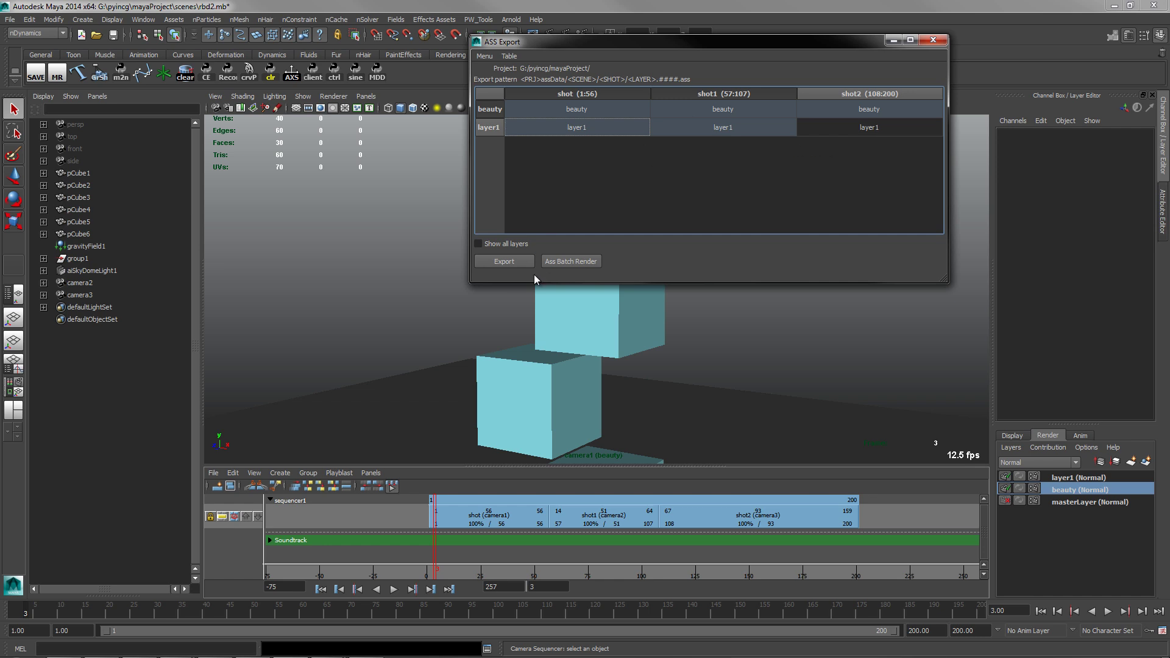
click(521, 261)
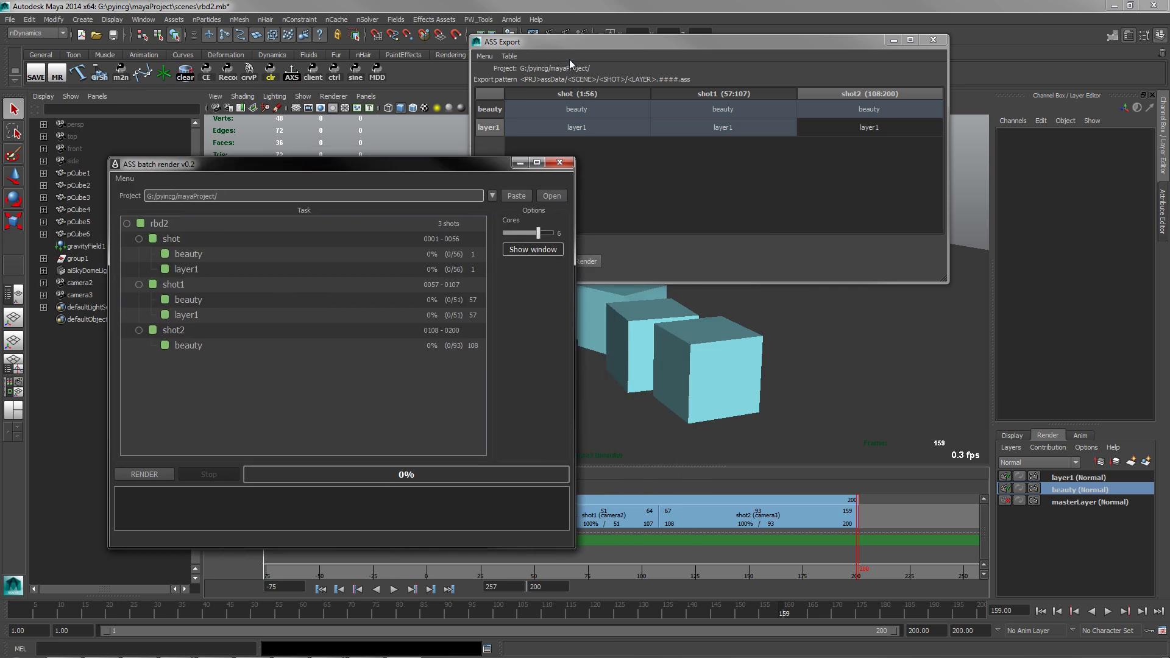
Step: Bring the ASS batch render window forward, select the rbd2 task and start its render
drag(571, 41, 682, 50)
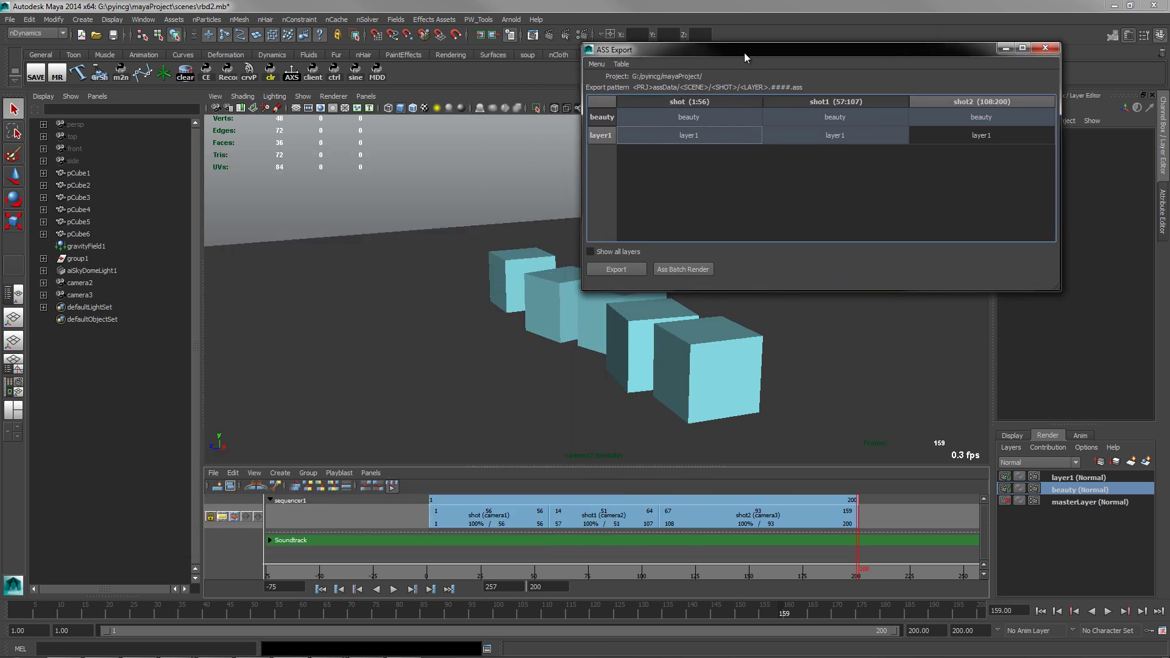
click(404, 646)
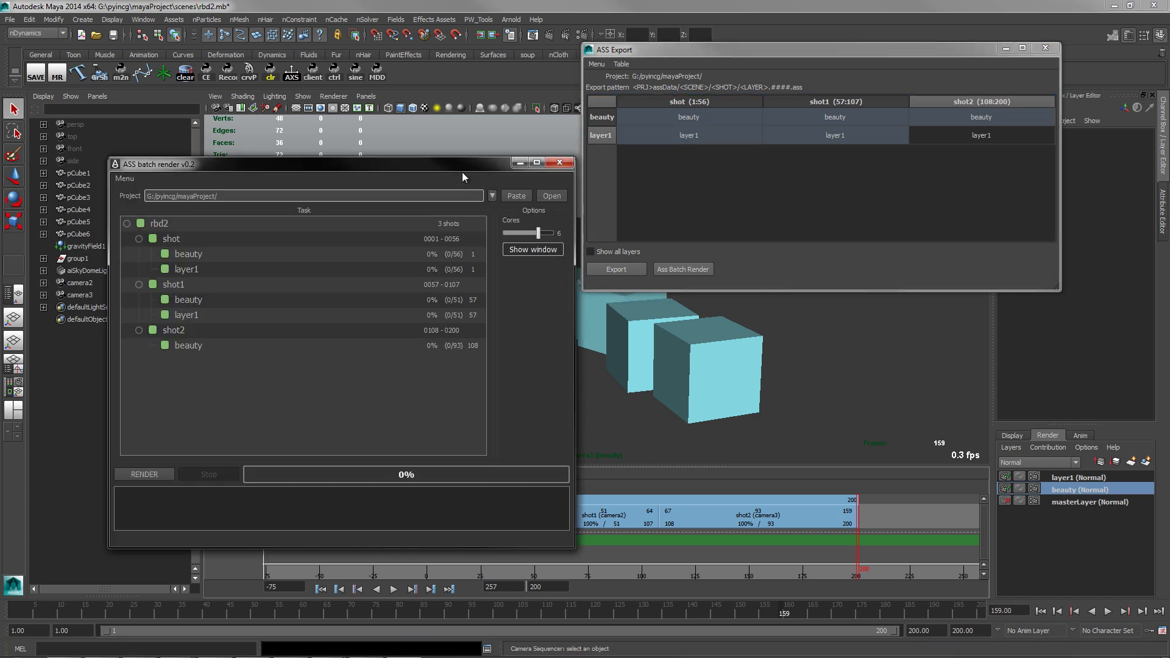
drag(462, 177, 583, 171)
triple_click(306, 189)
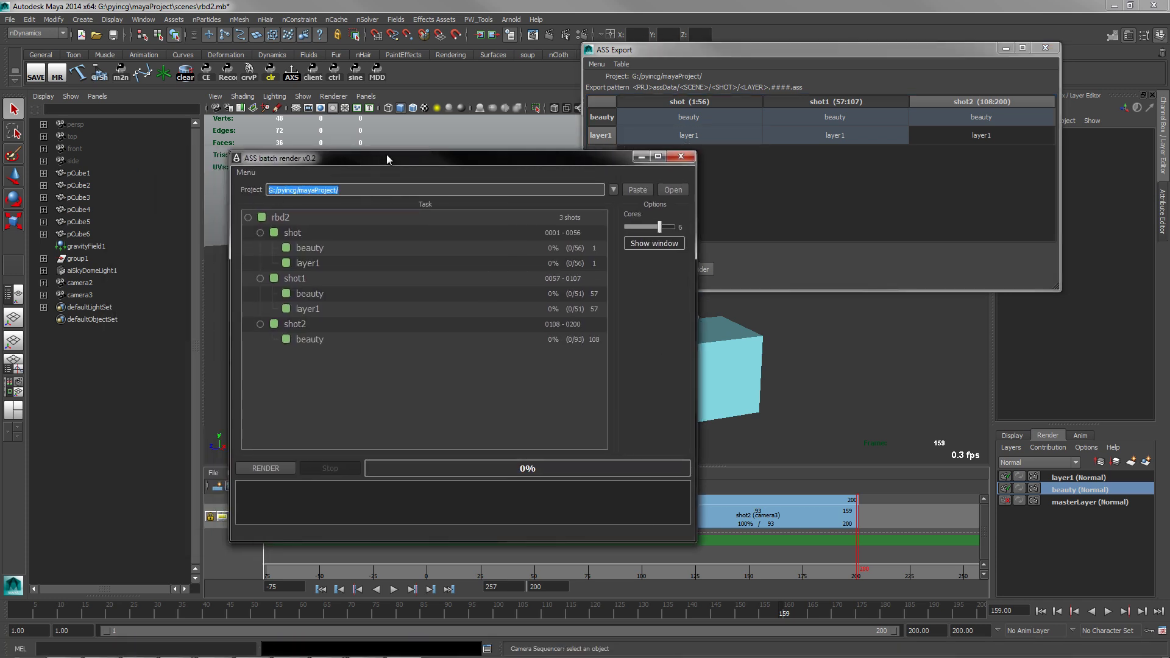
drag(386, 155, 433, 148)
click(395, 209)
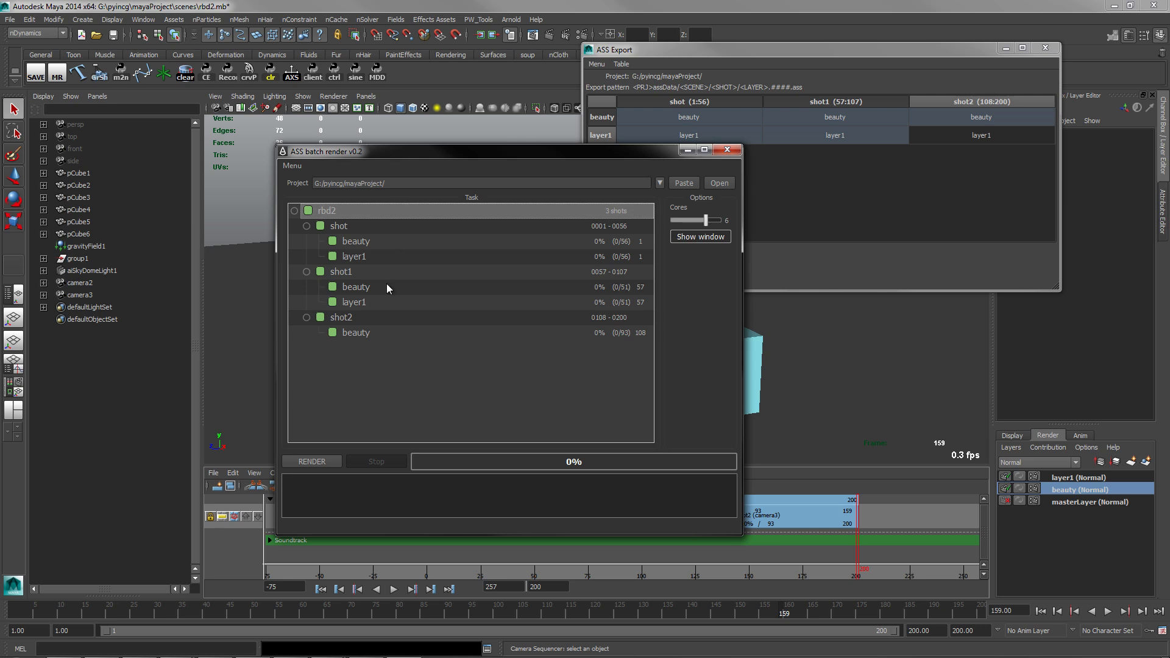
click(334, 462)
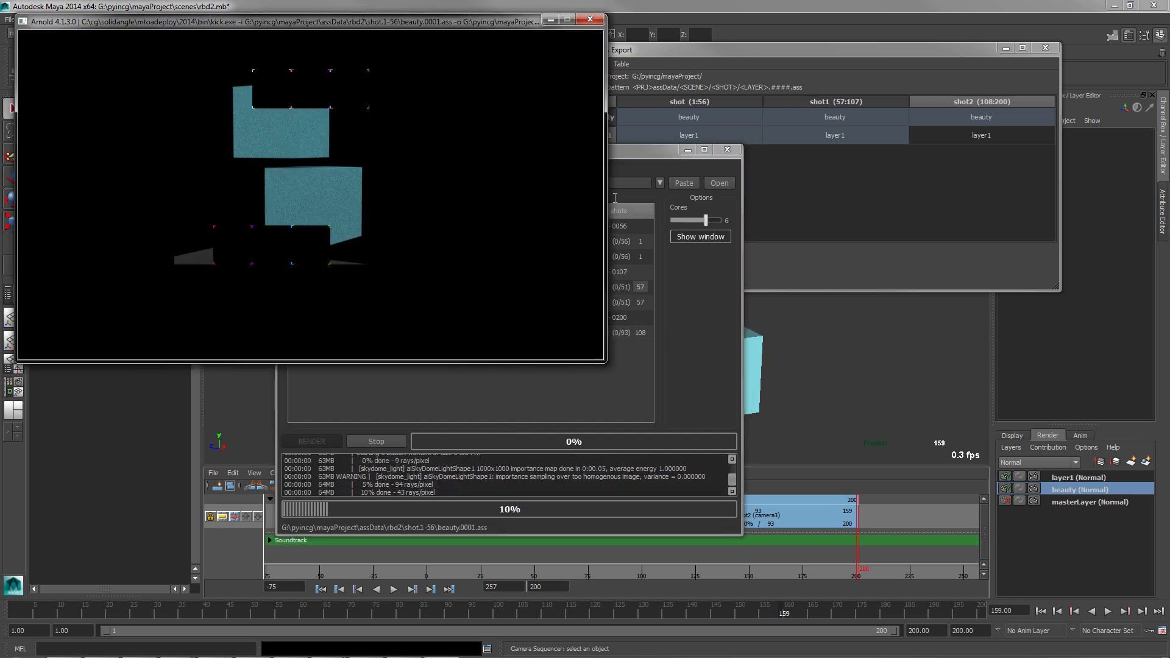
Step: Toggle the batch renderer's Show window option while it renders, then stop the render
drag(623, 156, 721, 168)
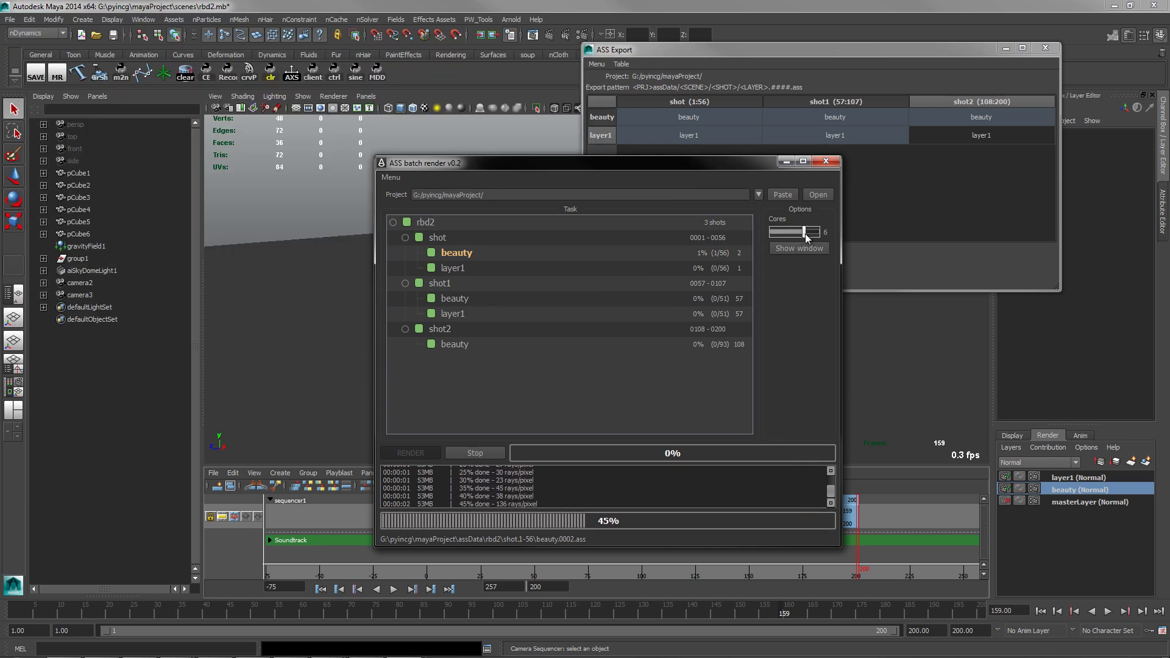
click(806, 248)
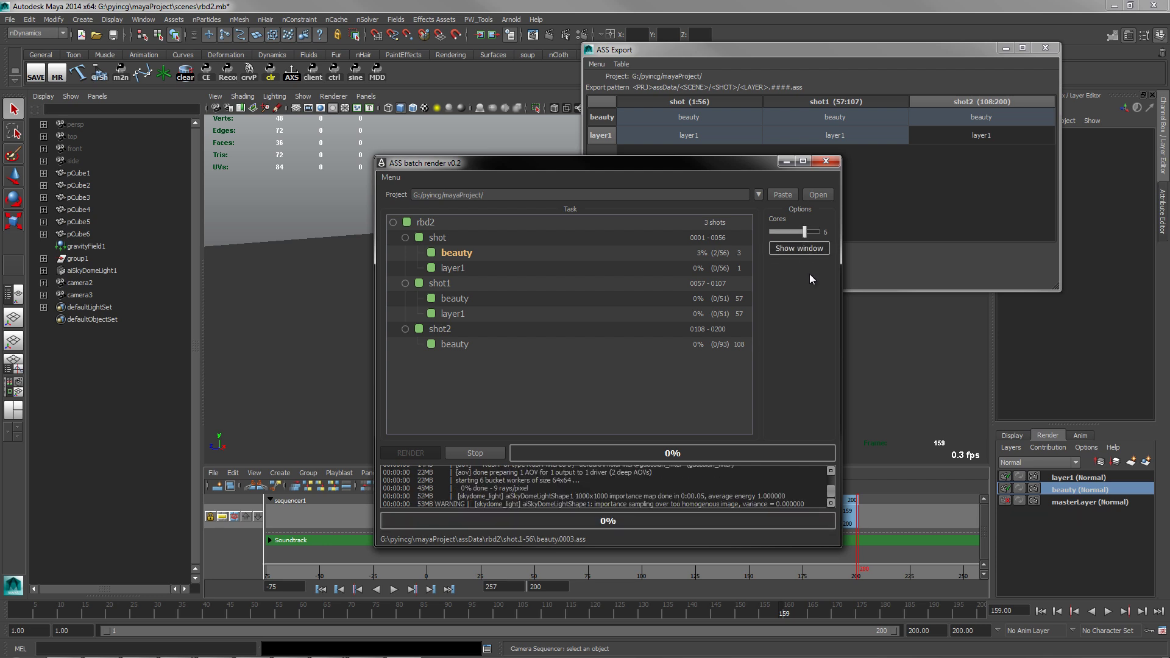
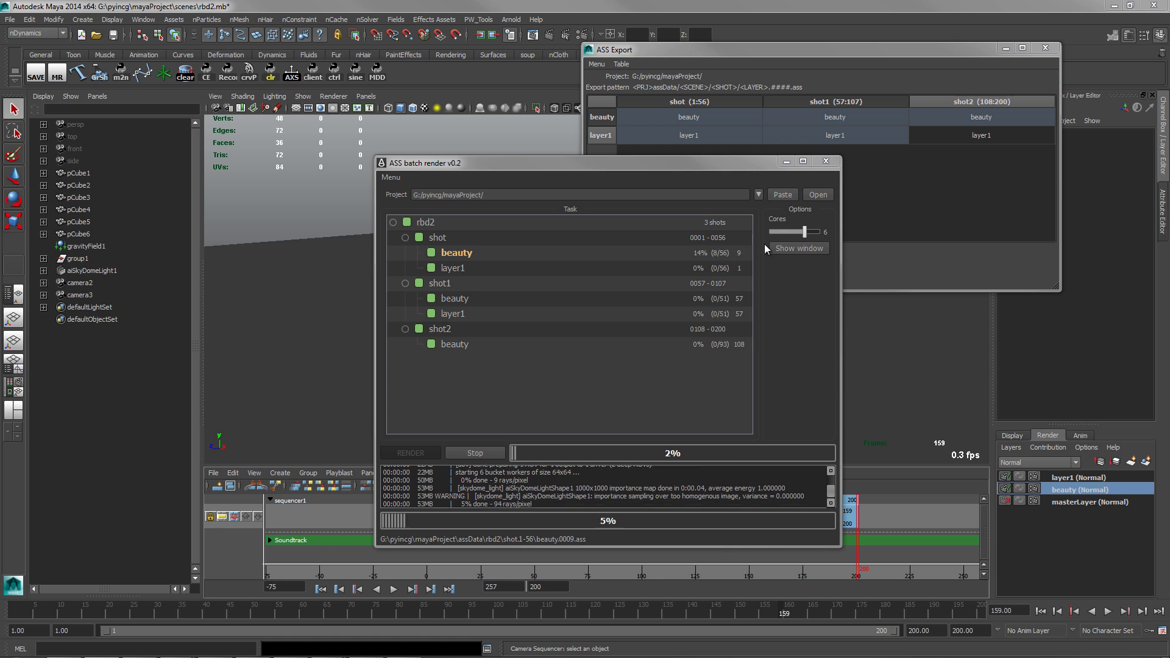
click(485, 455)
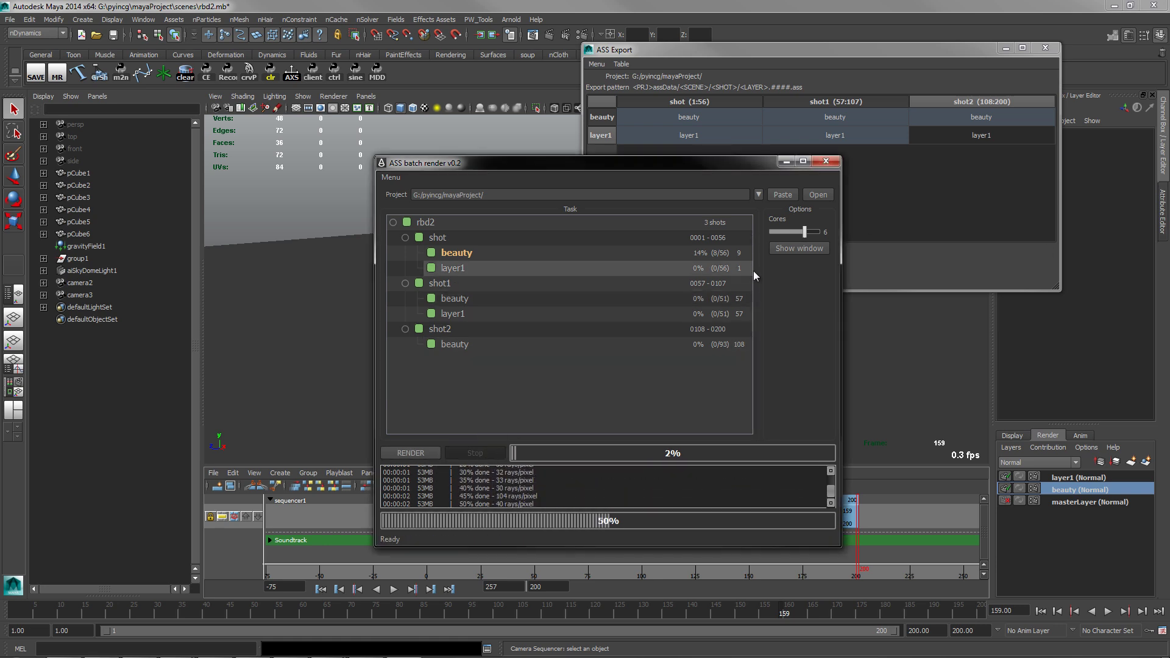
Step: Close the ASS batch render and ASS Export windows and start a new scene without saving changes
click(827, 162)
click(1046, 48)
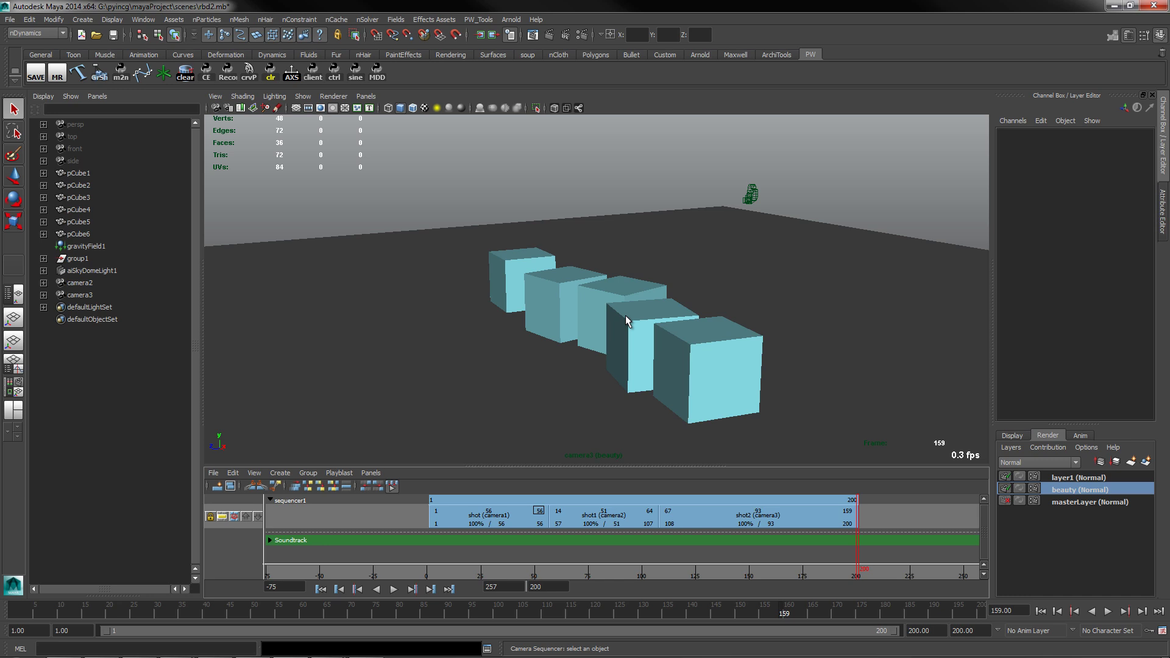
key(ctrl+n)
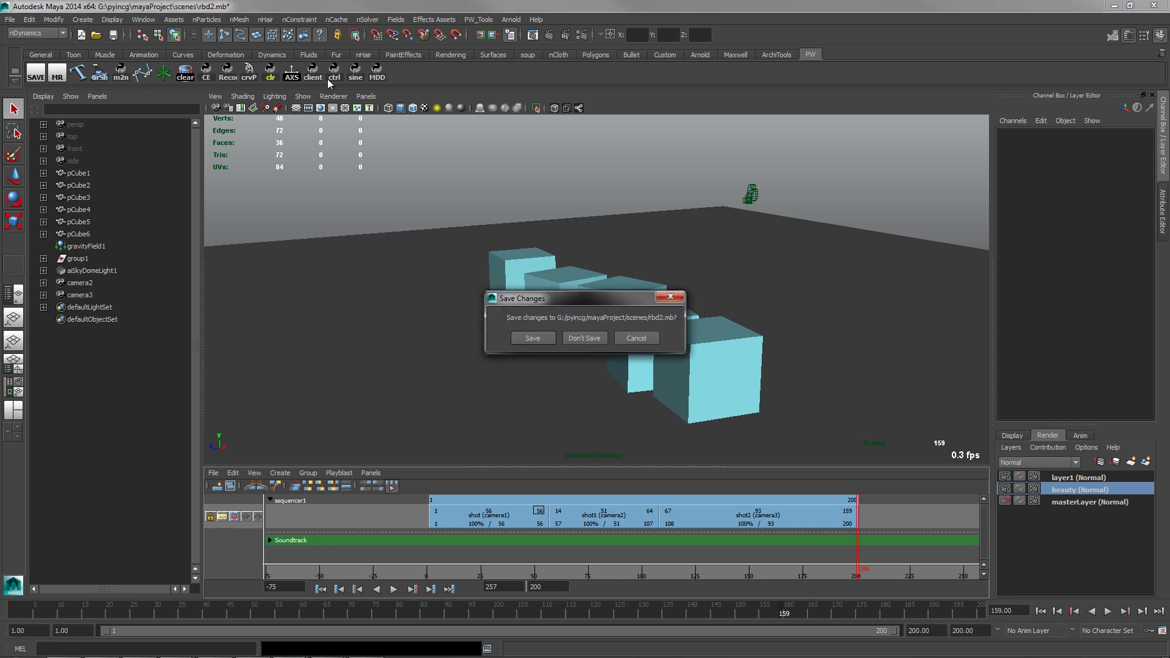
click(584, 338)
Step: Import house.FBX from the G:/pyincg/fbx folder into the empty scene
click(10, 19)
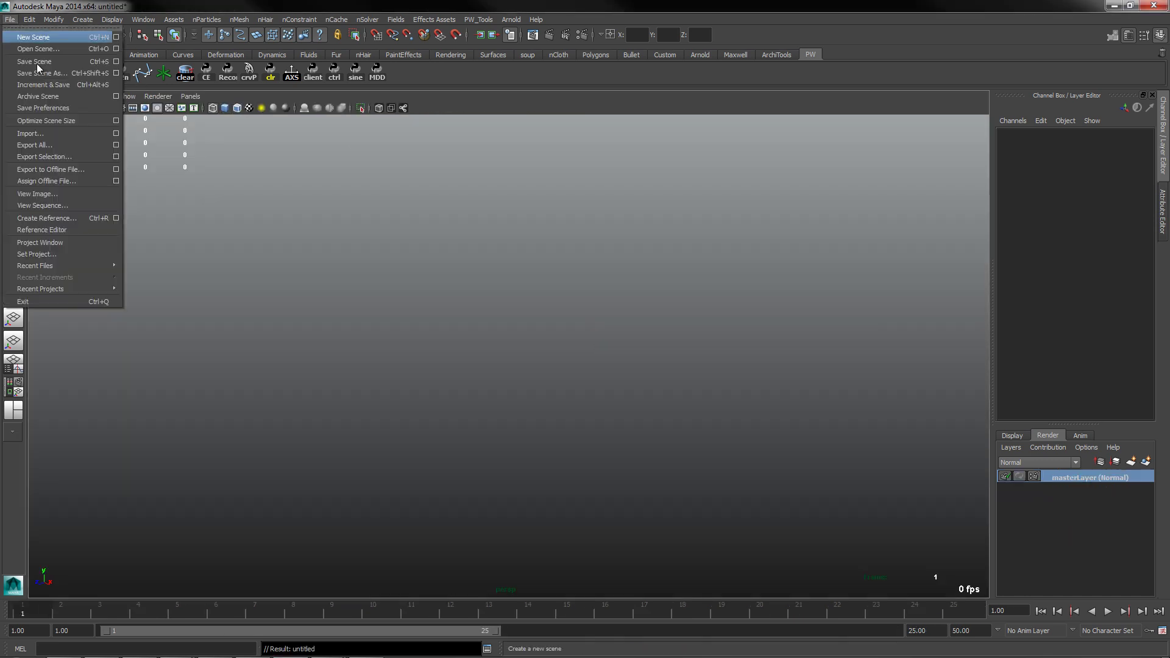
click(67, 133)
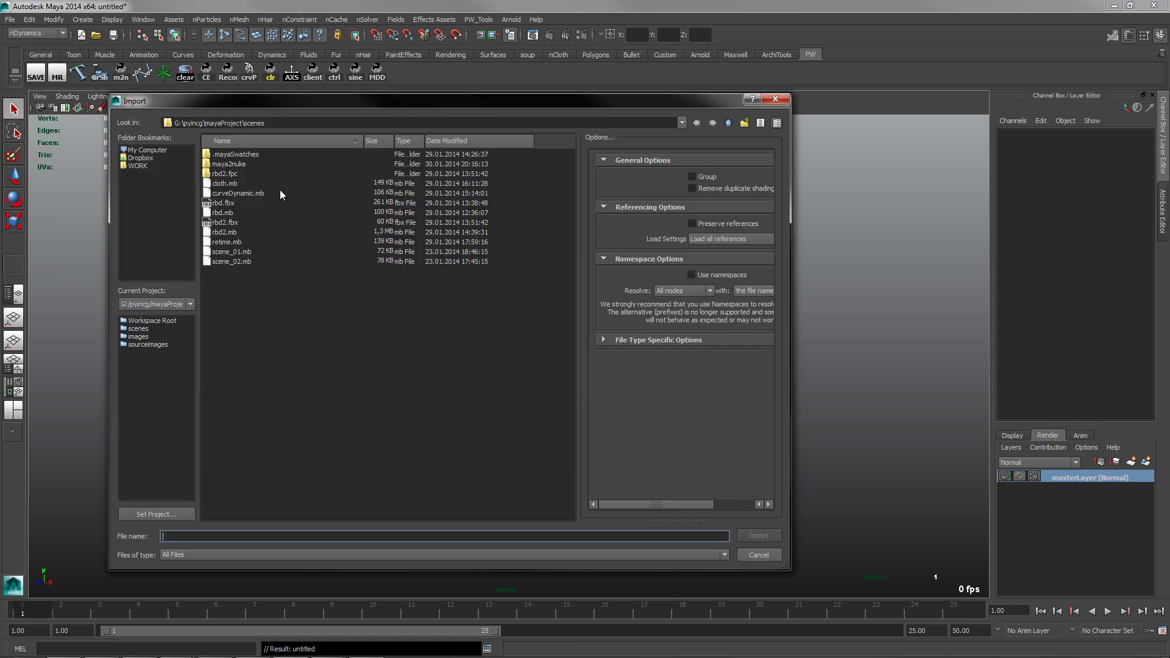
click(153, 321)
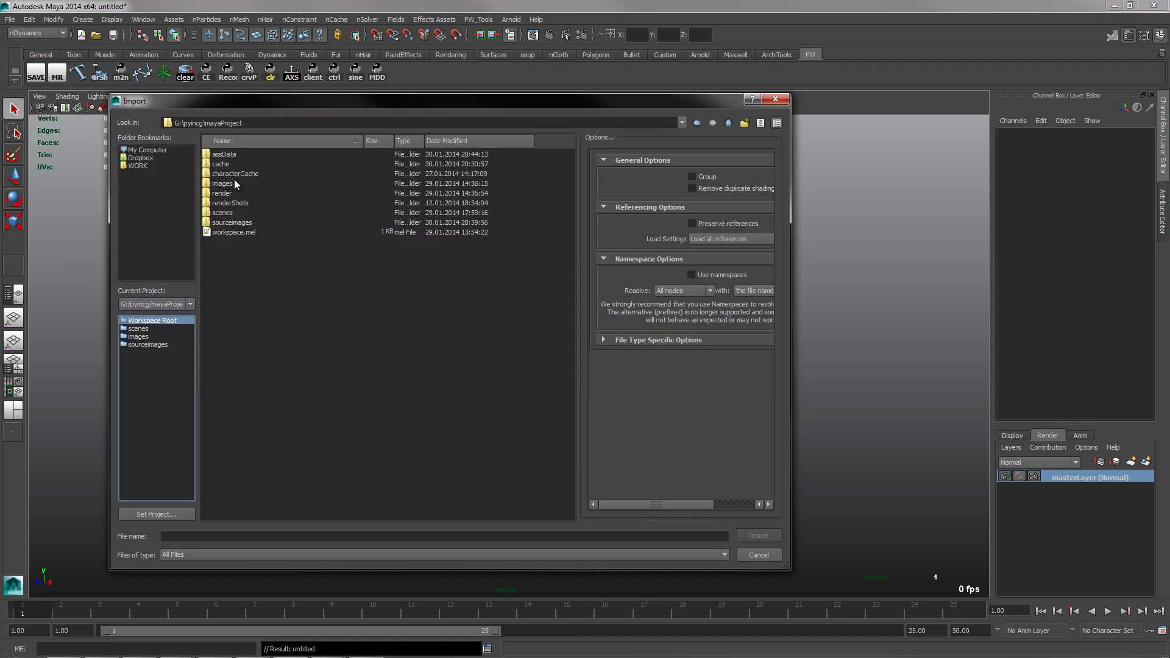
double_click(224, 165)
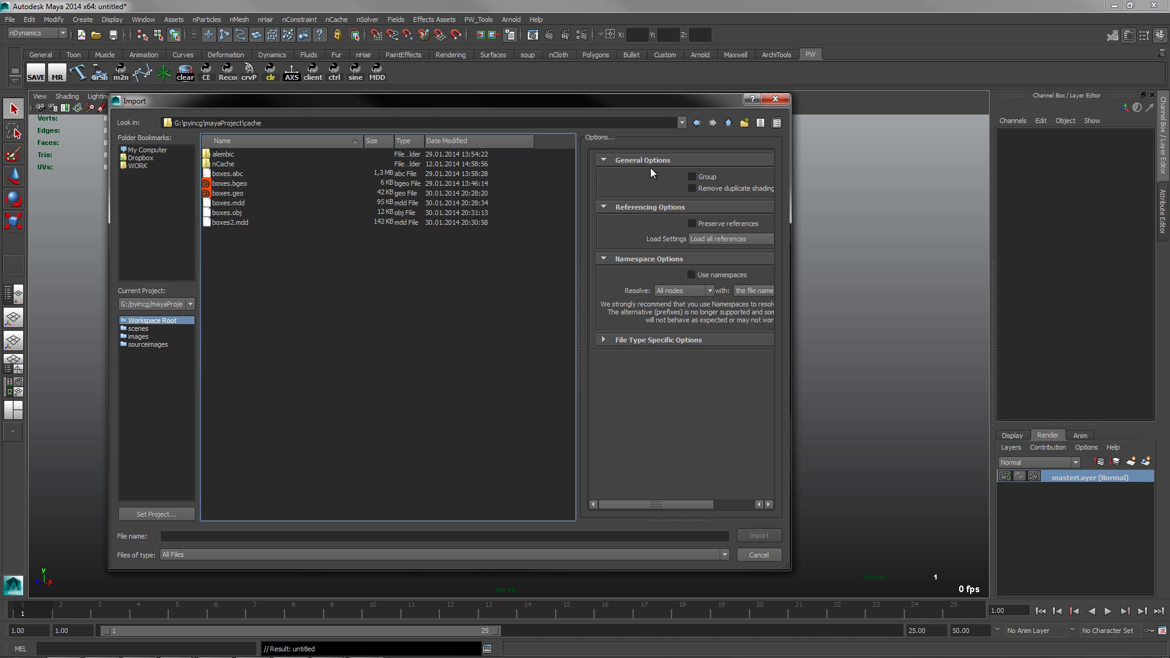
double_click(728, 123)
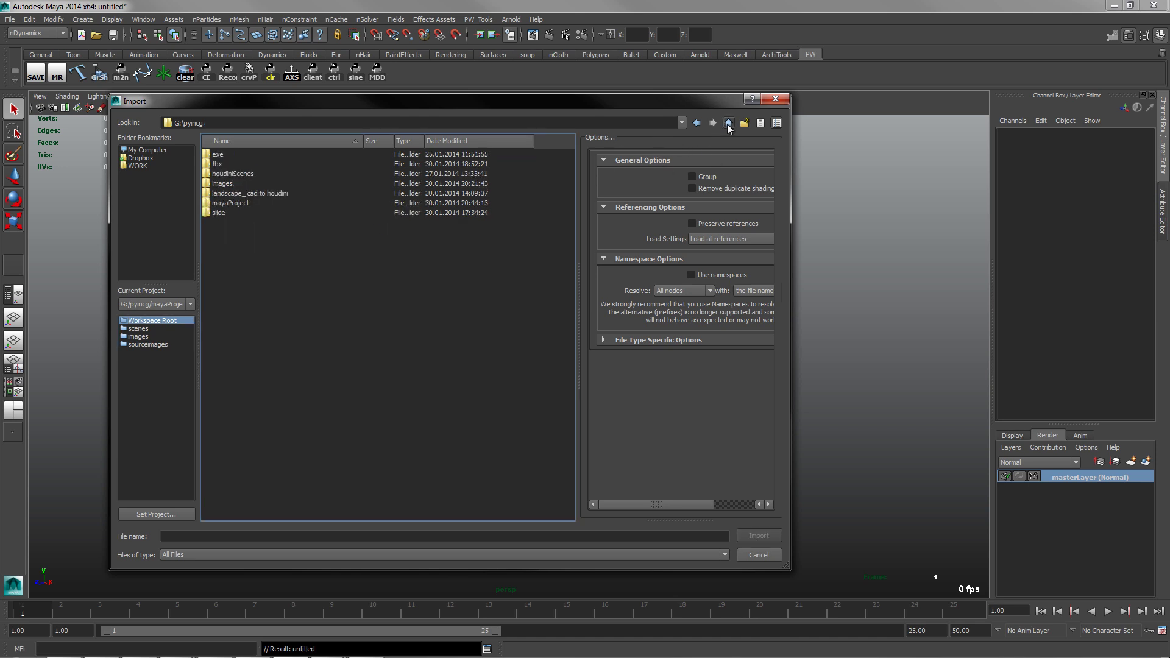
double_click(216, 164)
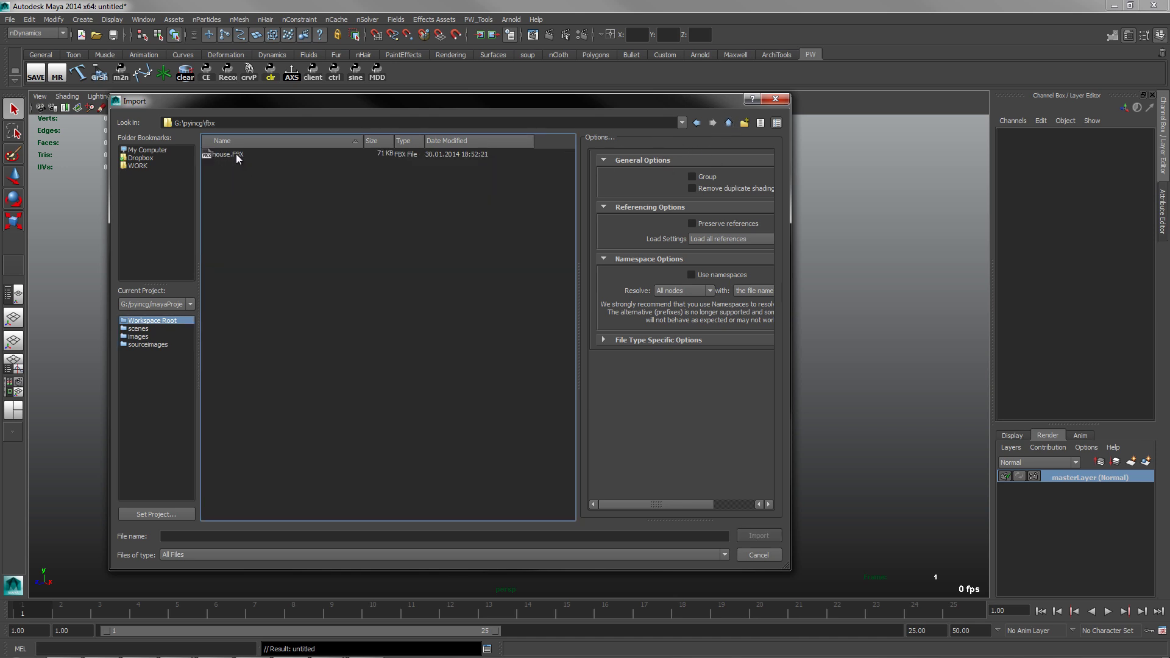
double_click(237, 156)
Step: Show the Outliner beside the viewport, wide enough for the long object names, with the whole house in view
click(13, 294)
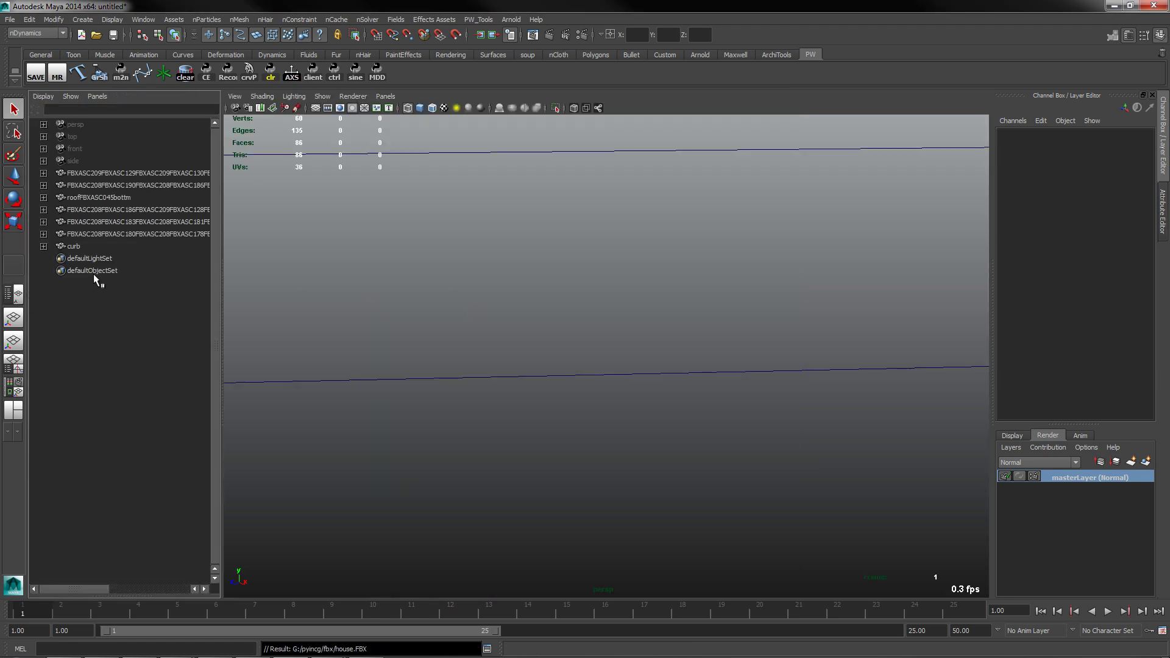
alt+right_drag(782, 443, 504, 366)
drag(220, 256, 416, 273)
Step: Repair the imported house's garbled FBXASC object names with the custom FBX tool
click(479, 19)
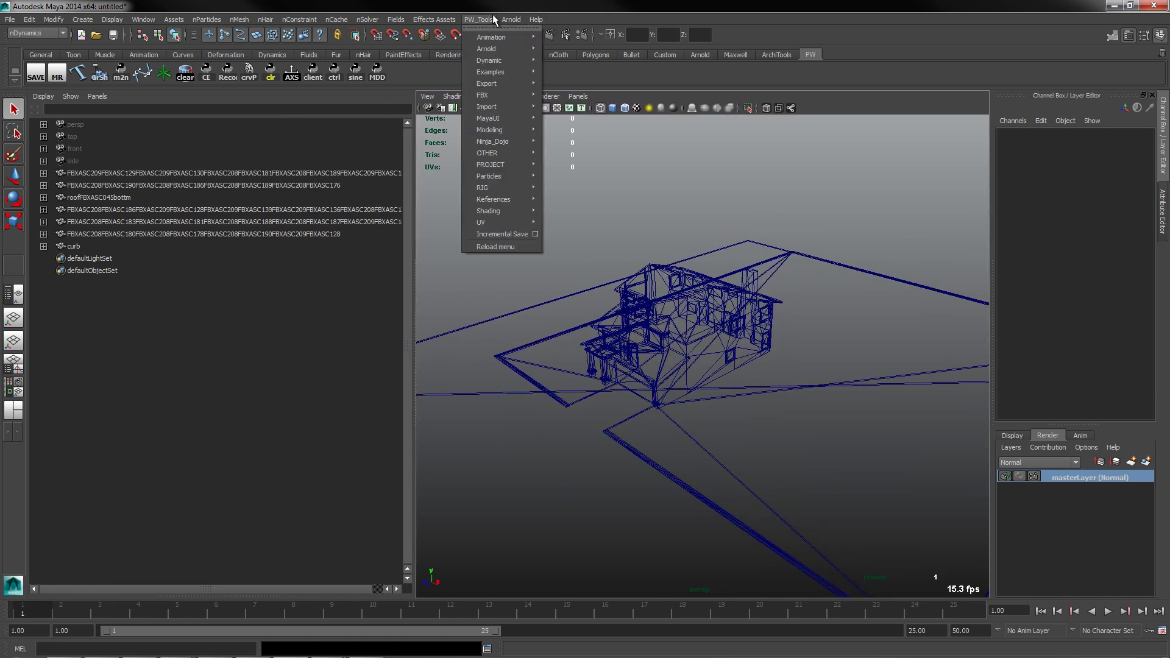
mouse_move(534, 101)
click(570, 101)
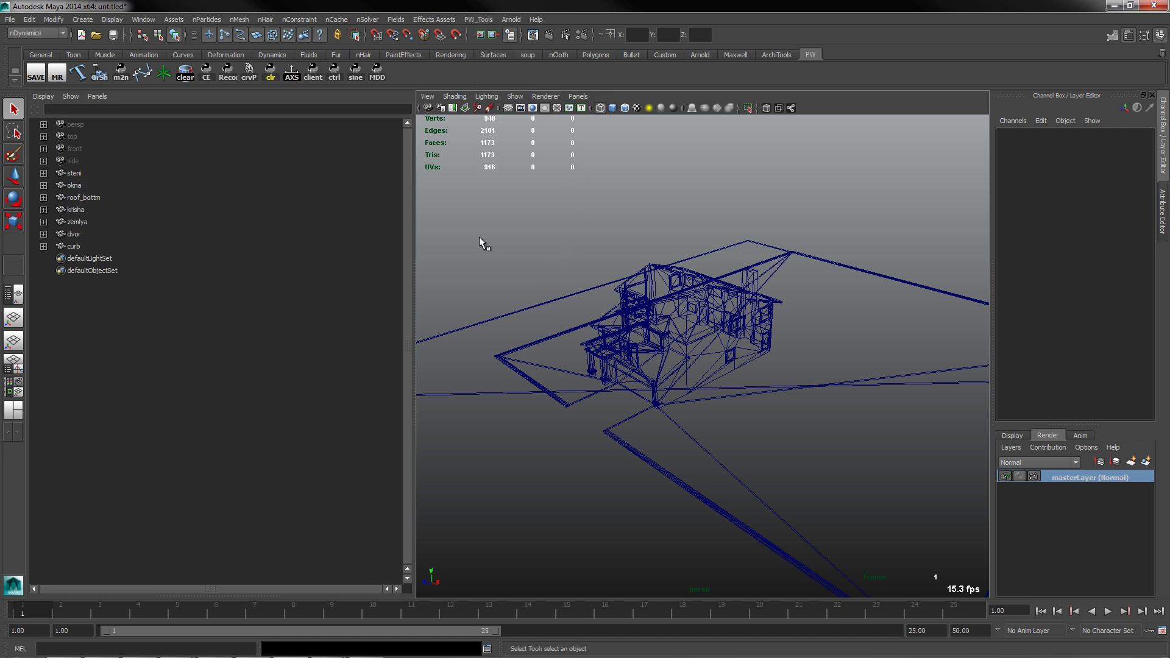
Step: Check the renamed objects from steni to curb by selecting them all, clear the selection and inspect the house up close
drag(86, 173, 153, 361)
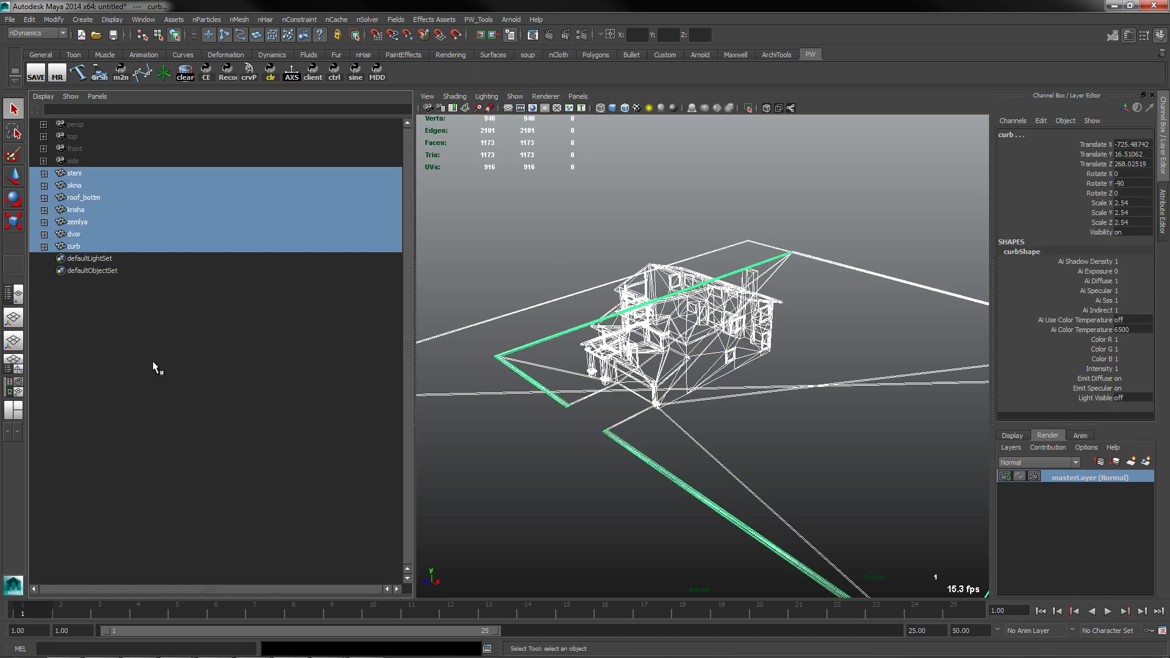
click(711, 442)
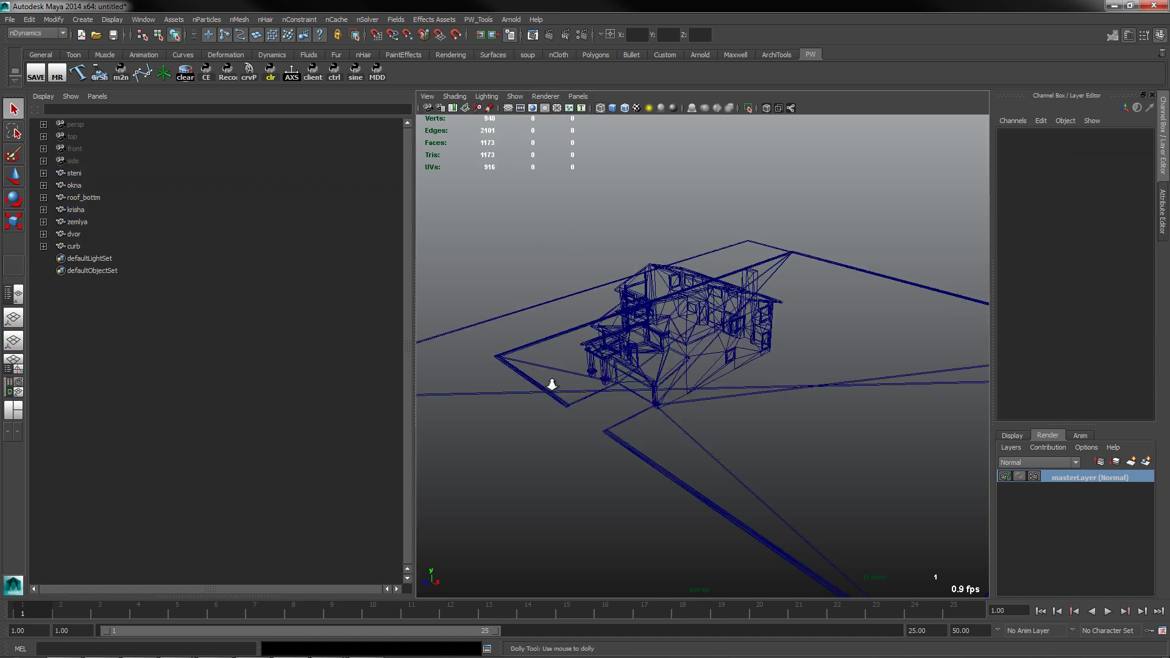
alt+drag(549, 384, 749, 372)
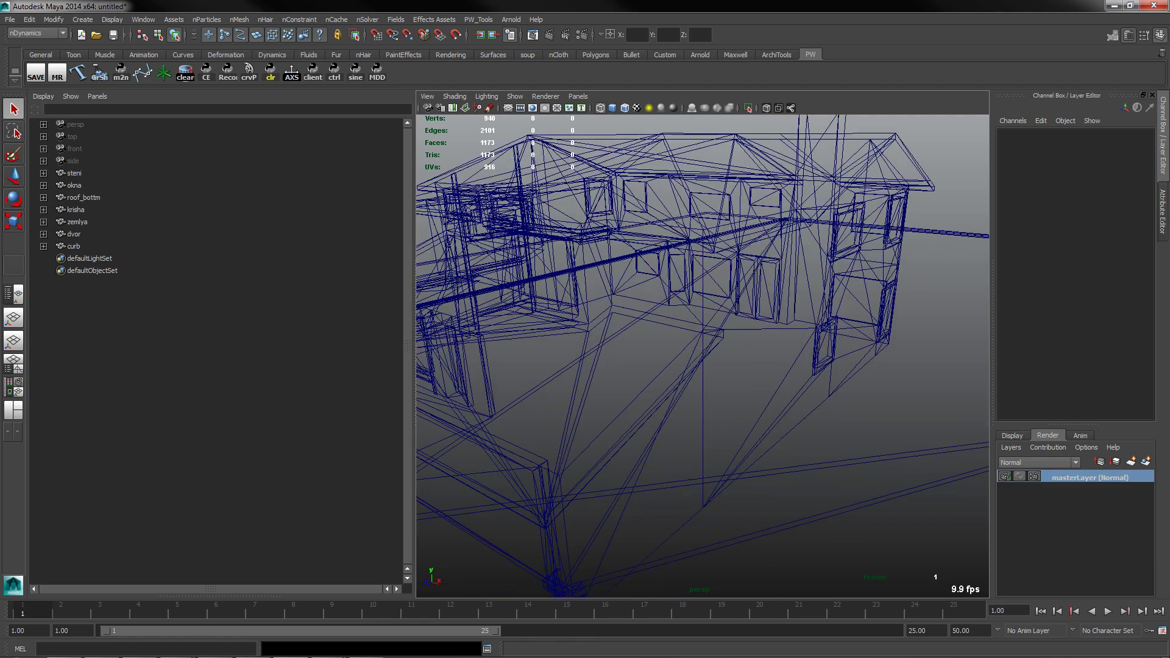
Step: Switch to the open NukeX window
mouse_move(417, 645)
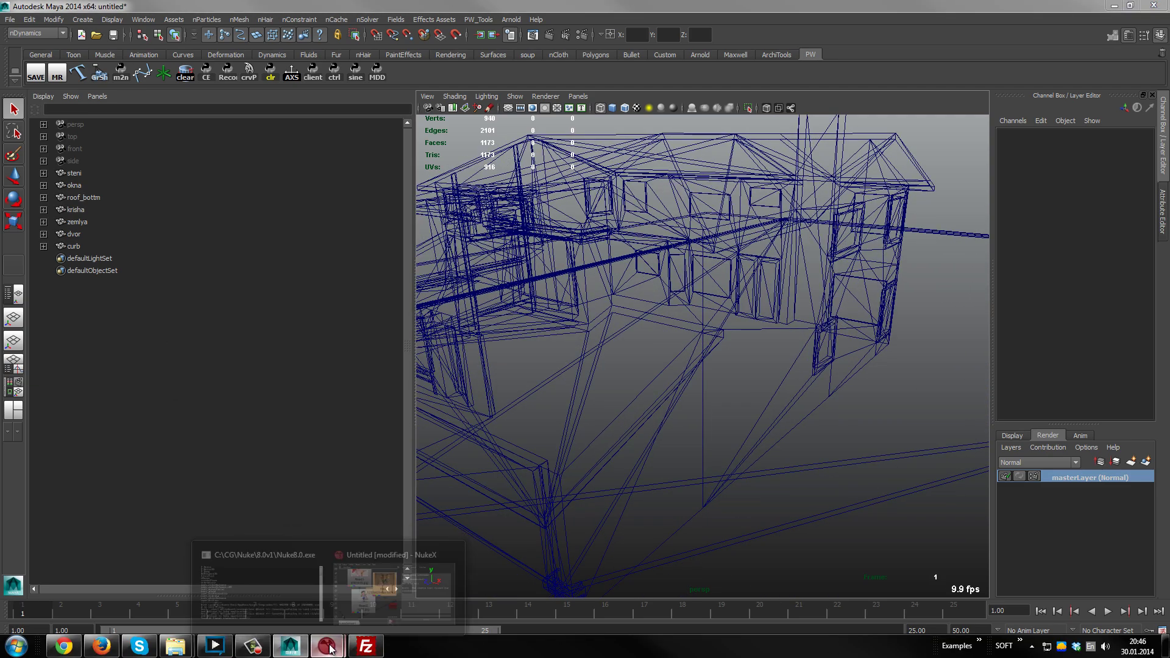
mouse_move(329, 649)
click(399, 585)
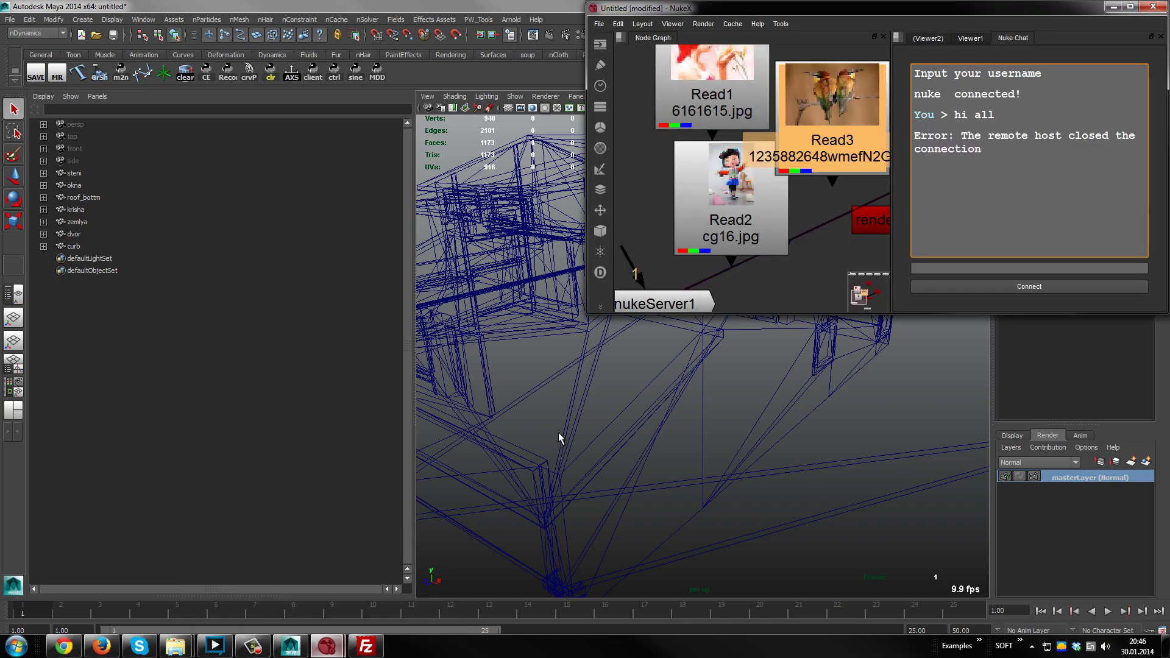
Step: Maximize the NukeX window, make free space in the node graph and open the pyincg images folder in the file browser
double_click(895, 10)
scroll(334, 378, down, 10)
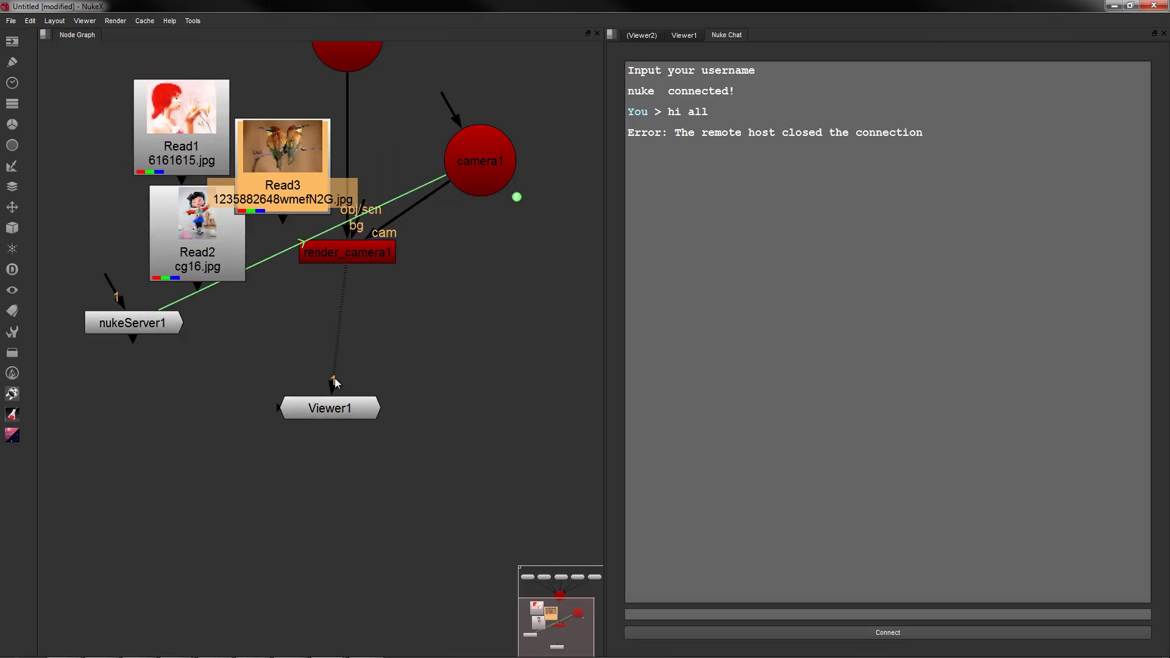
scroll(362, 327, right, 3)
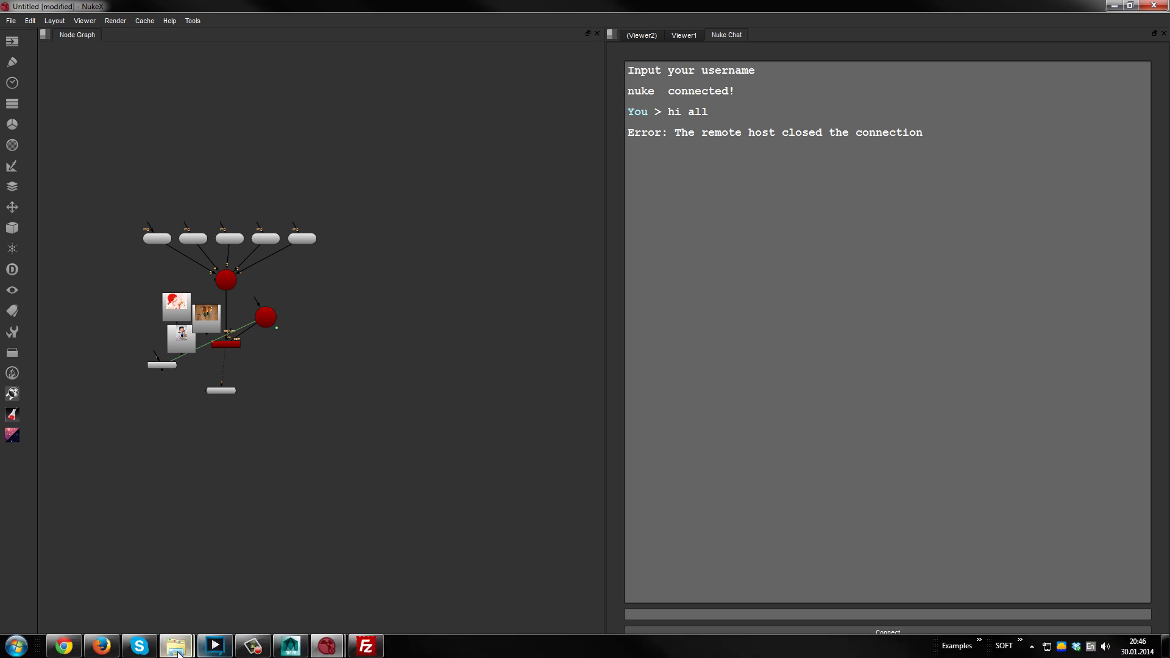
mouse_move(176, 646)
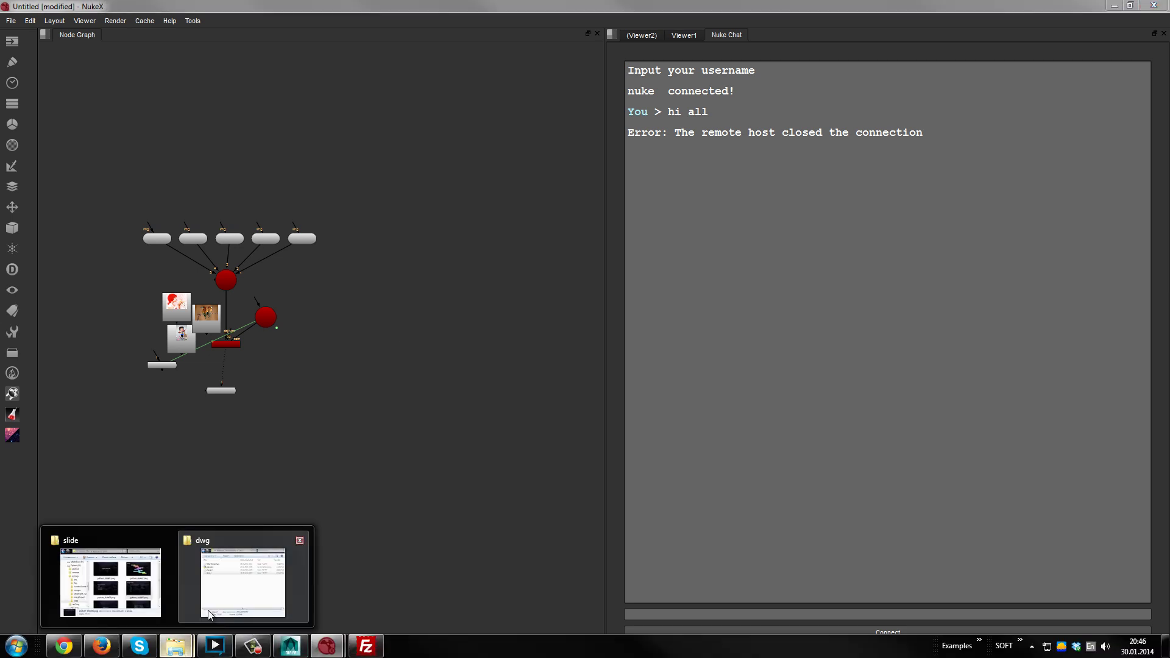
click(208, 614)
click(796, 233)
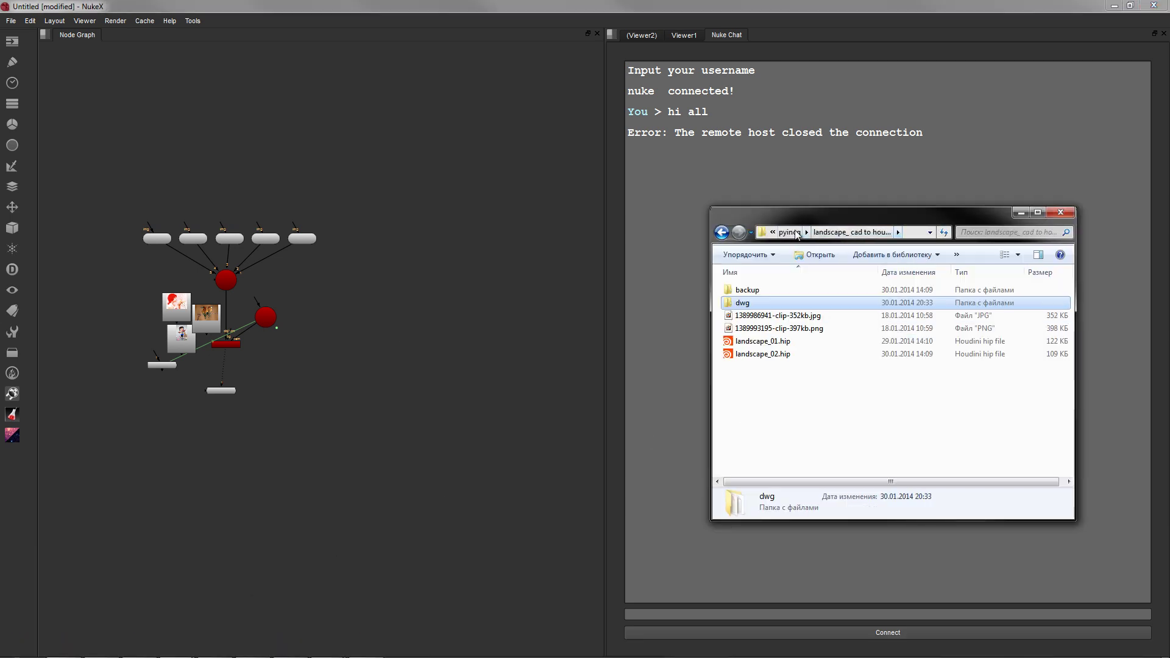
click(791, 232)
double_click(963, 302)
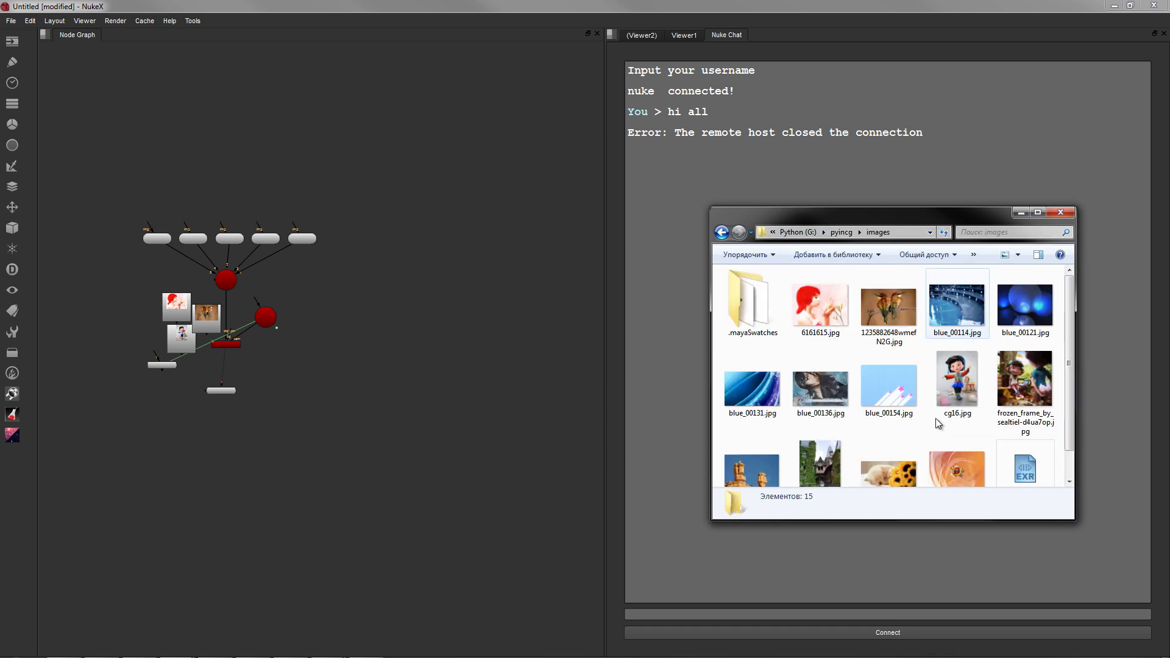
Step: Bring tabletoy_day_passes.exr into empty node graph space and show it in the viewer, checking its list of channel layers
click(1025, 468)
drag(486, 312, 478, 299)
key(1)
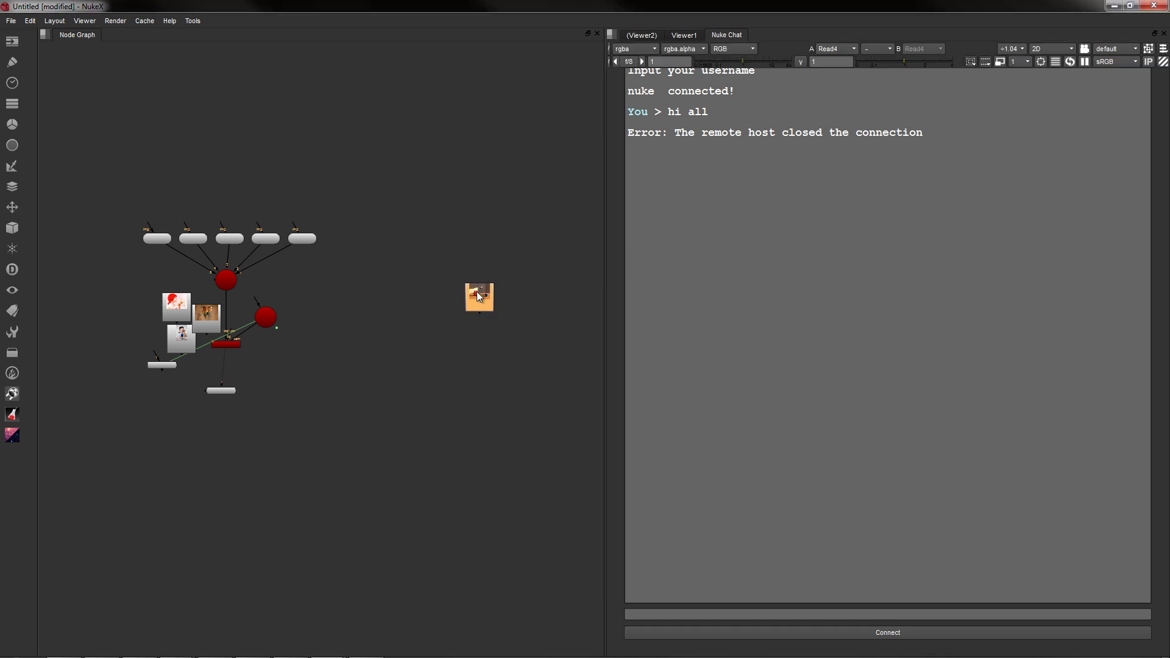
click(643, 47)
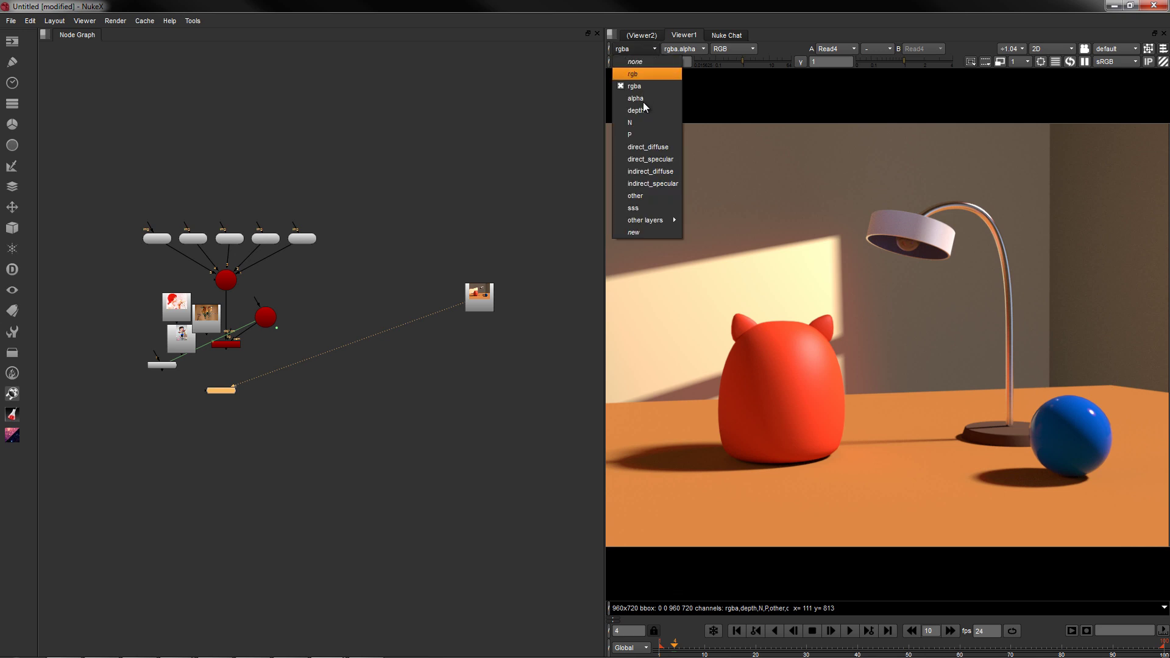
click(490, 275)
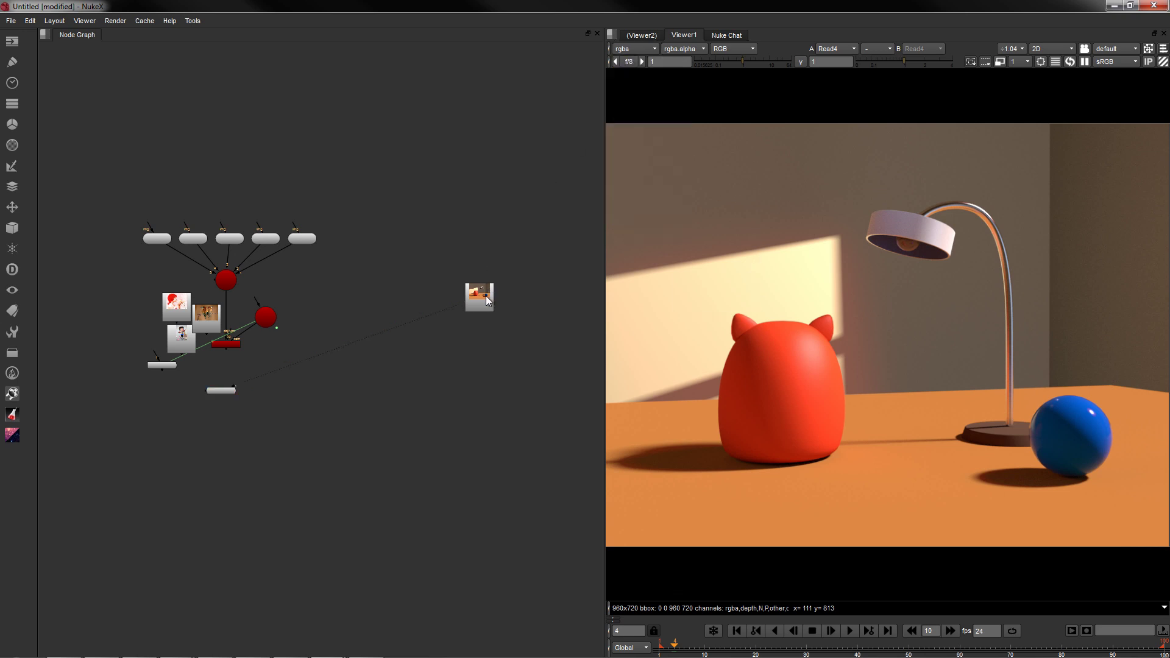
Step: Run Expose EXR Channels on the tabletoy_day_passes.exr read node and move that node up, clear of the generated pass nodes
scroll(485, 295, up, 8)
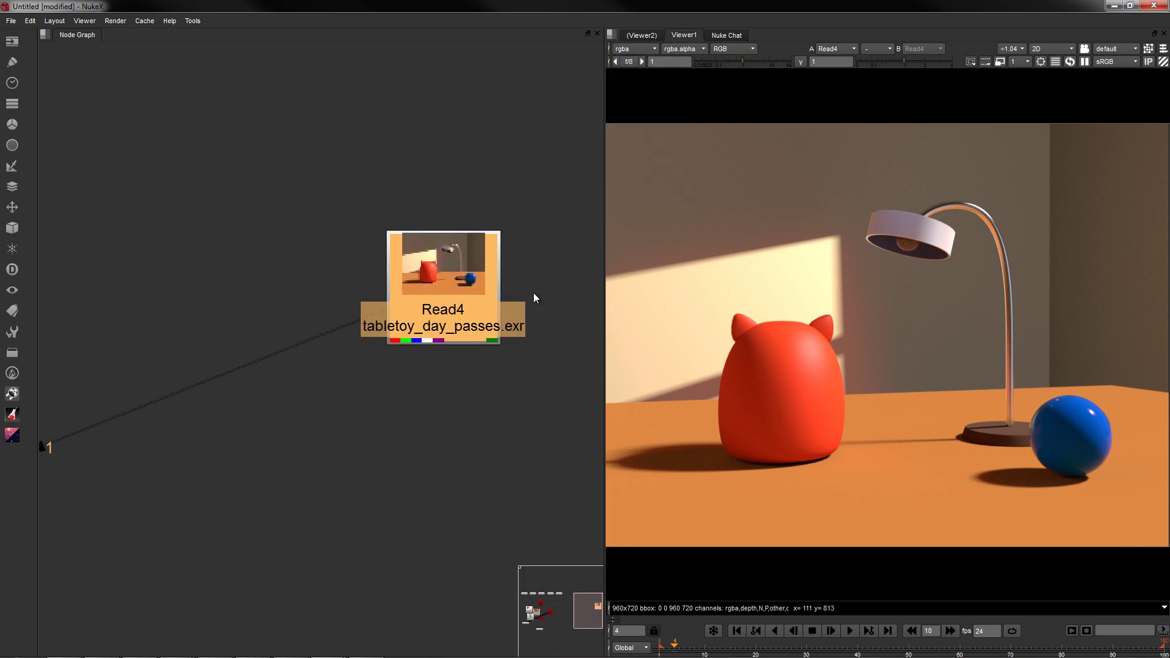
middle_drag(534, 297, 427, 274)
scroll(412, 291, down, 3)
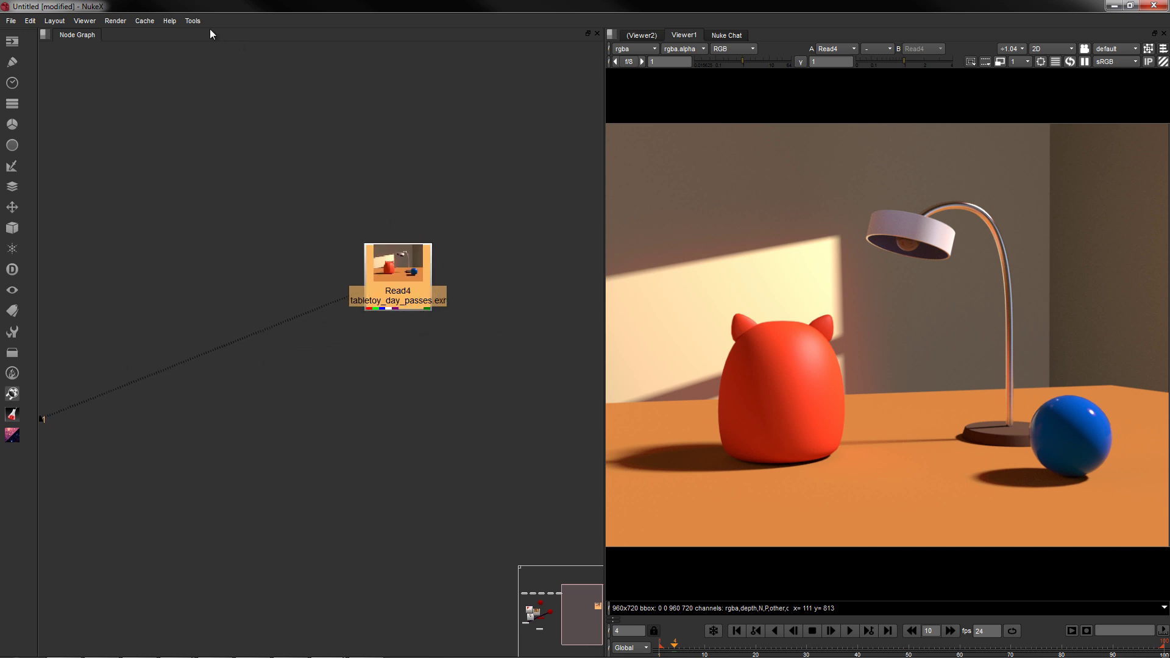
click(191, 21)
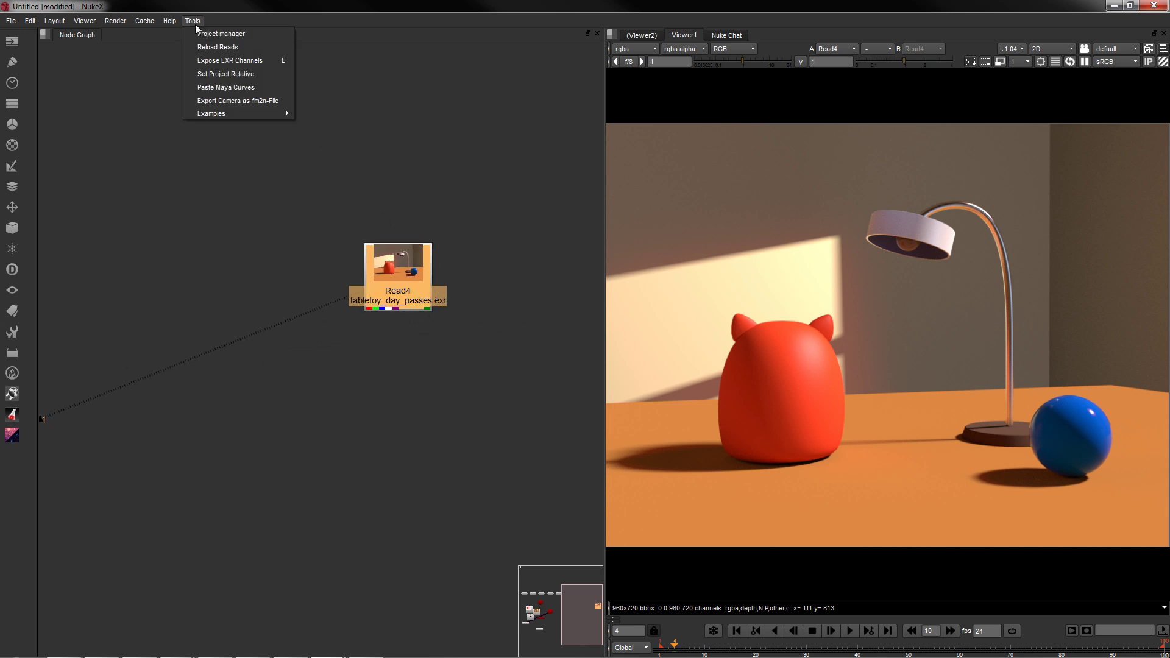
click(248, 61)
drag(395, 290, 395, 247)
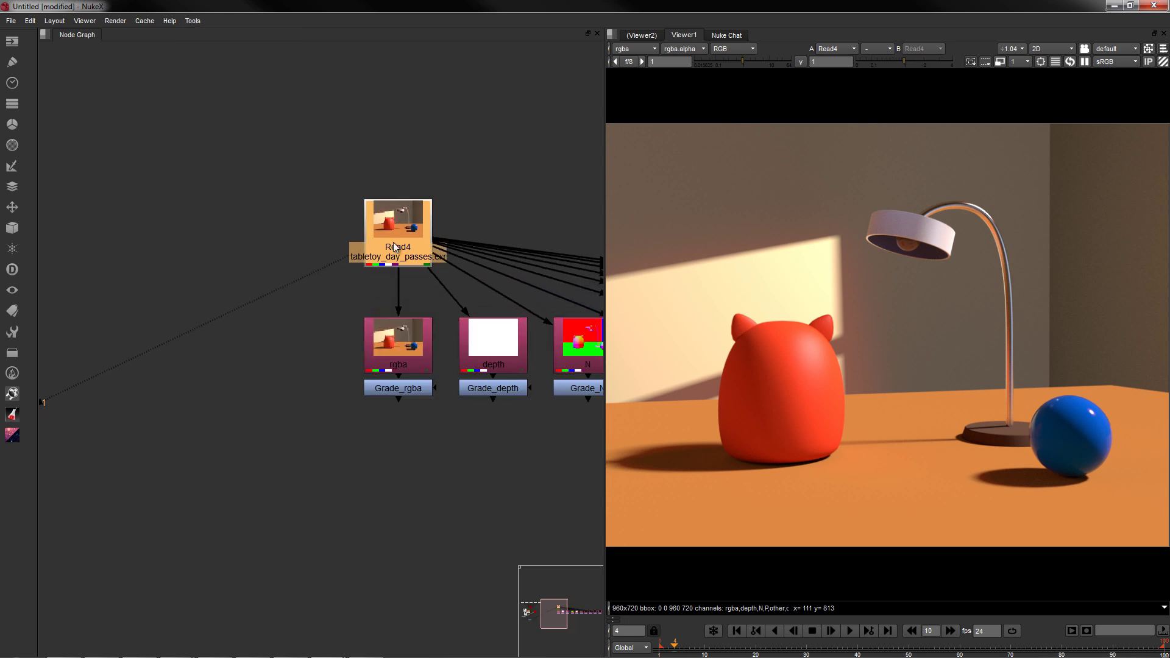
Step: Look along the row of generated pass nodes and show the Grade_sss result in the viewer
scroll(479, 435, right, 5)
scroll(463, 426, right, 5)
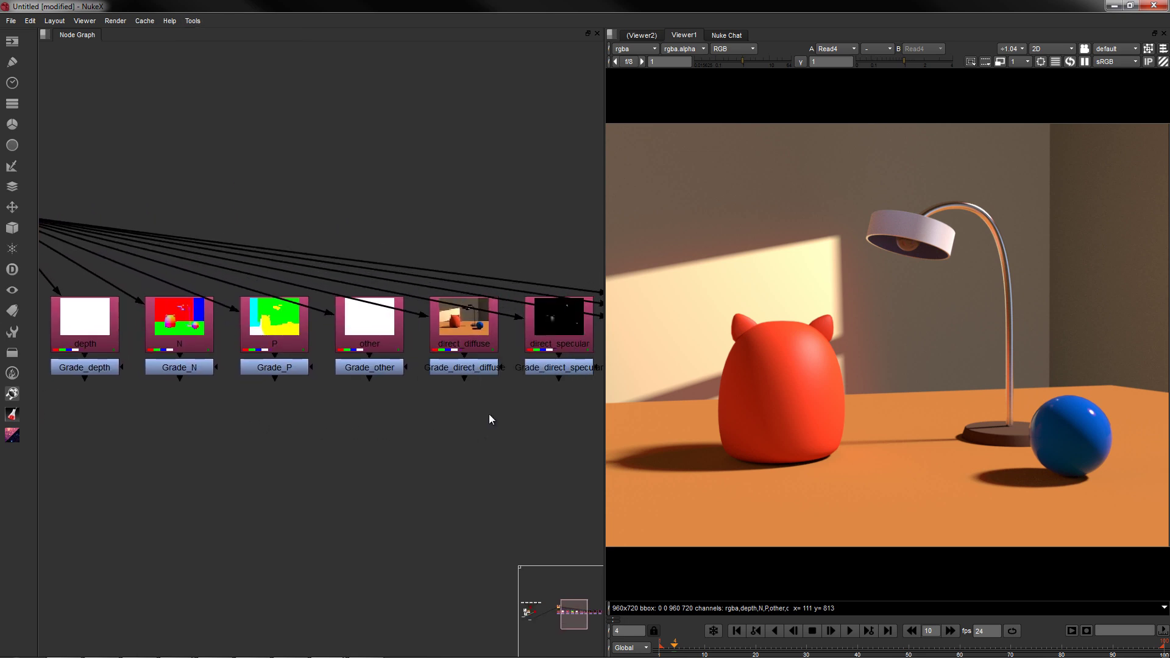
scroll(458, 423, right, 10)
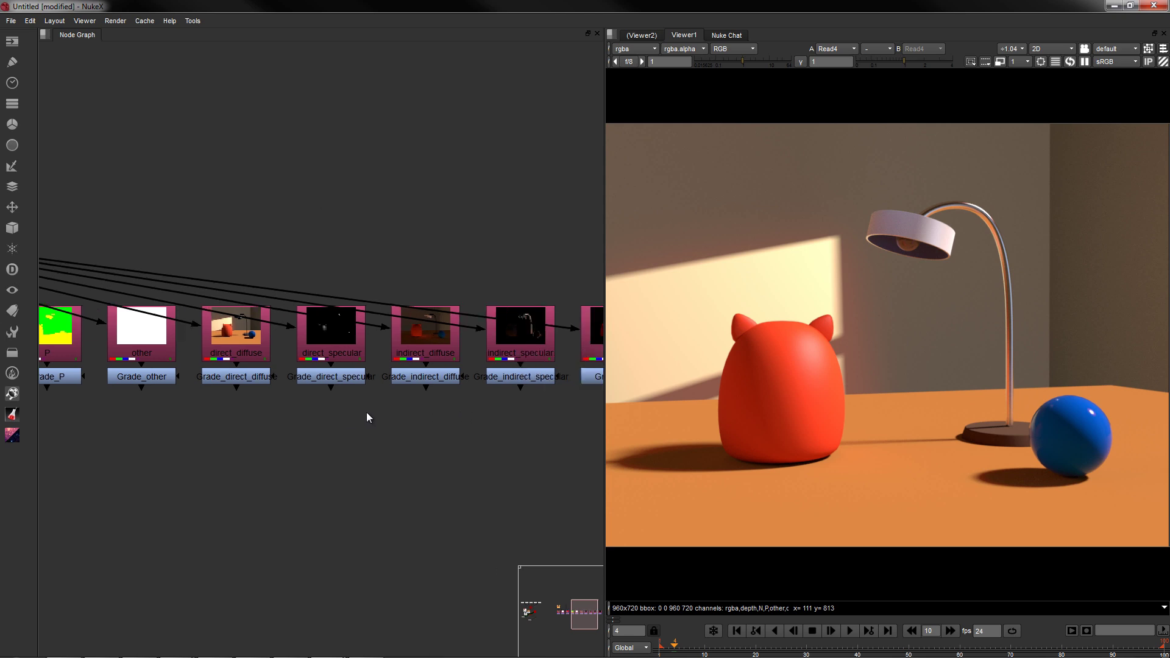
middle_drag(518, 414, 453, 415)
click(459, 387)
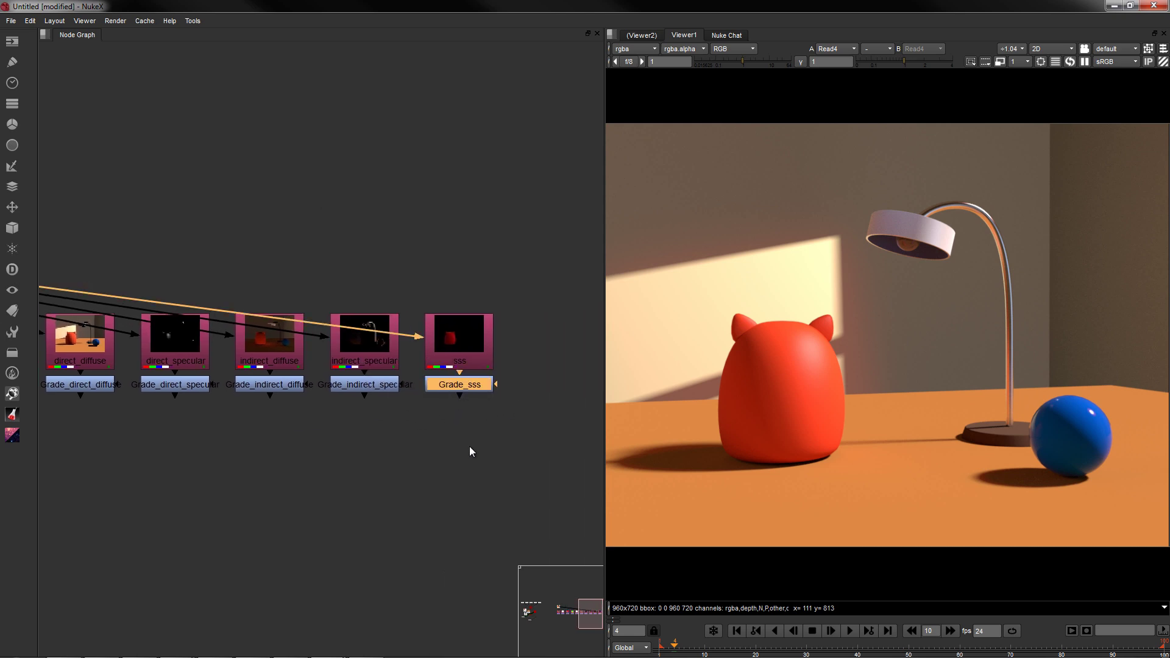
key(1)
Step: Show the Grade_indirect_specular result in the viewer, check the whole pass tree and clear the selection
click(413, 392)
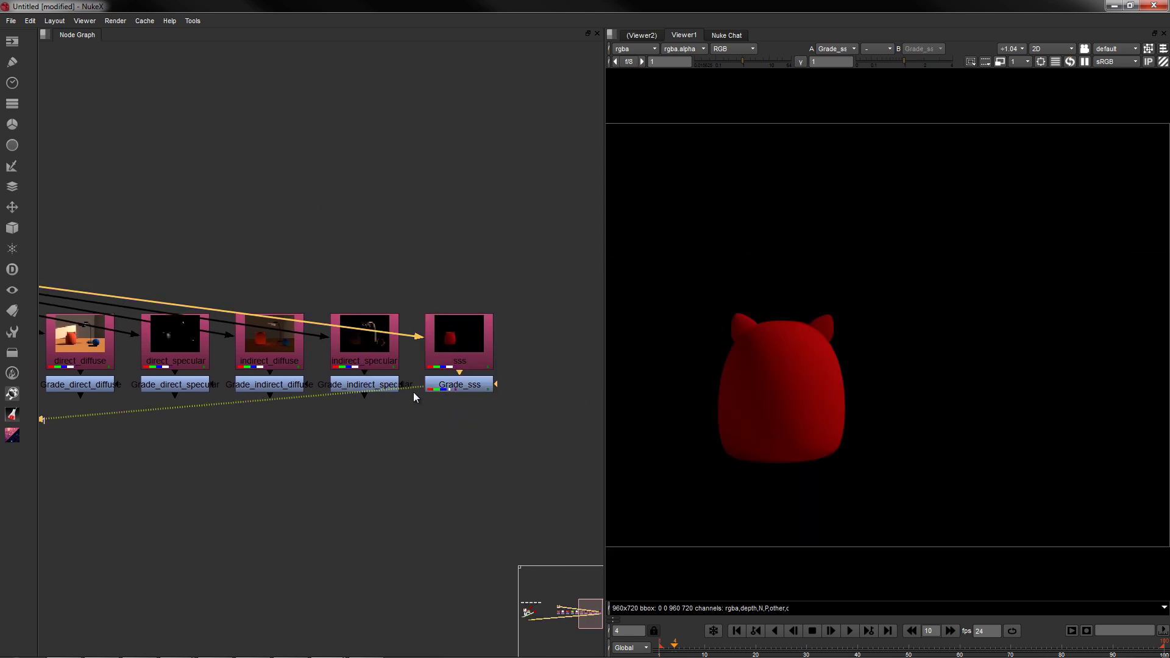
click(379, 385)
key(1)
scroll(391, 449, down, 5)
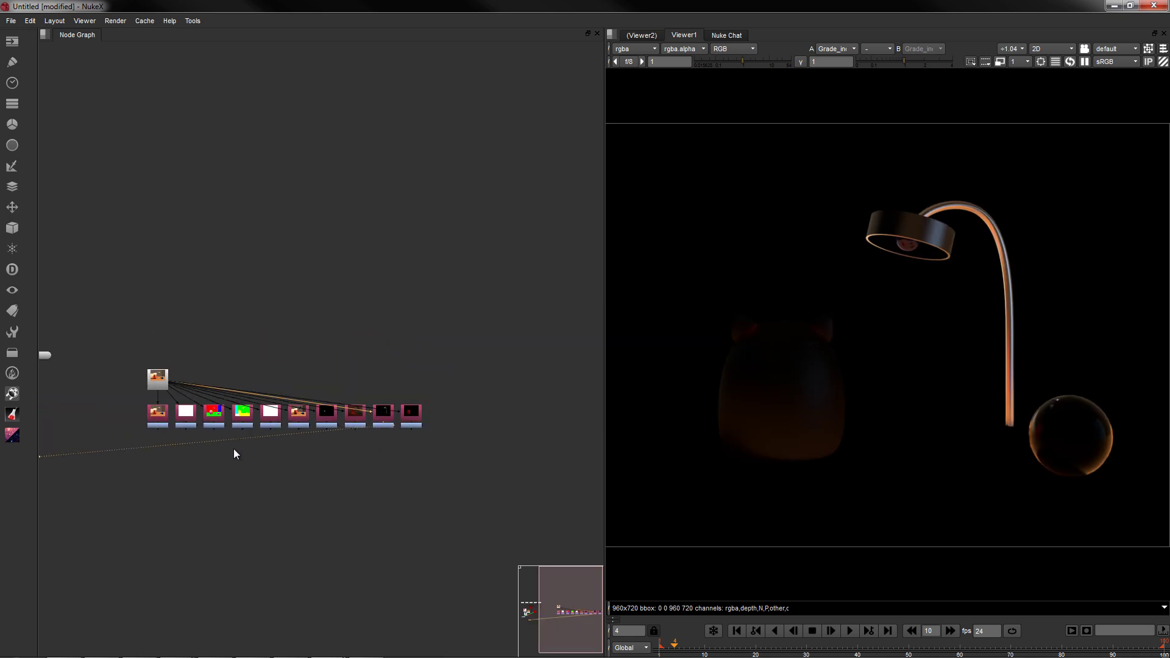
middle_drag(363, 452, 497, 430)
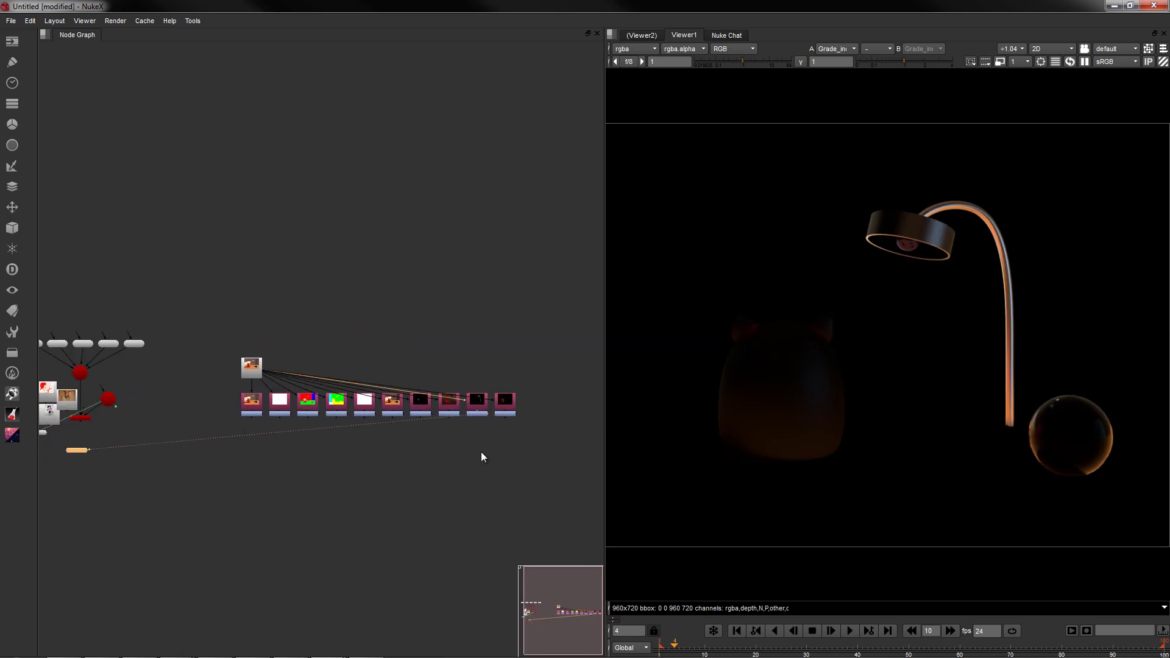
click(425, 457)
Step: Return to Maya with the file browser out of the way and start a new scene without saving the house
click(1114, 6)
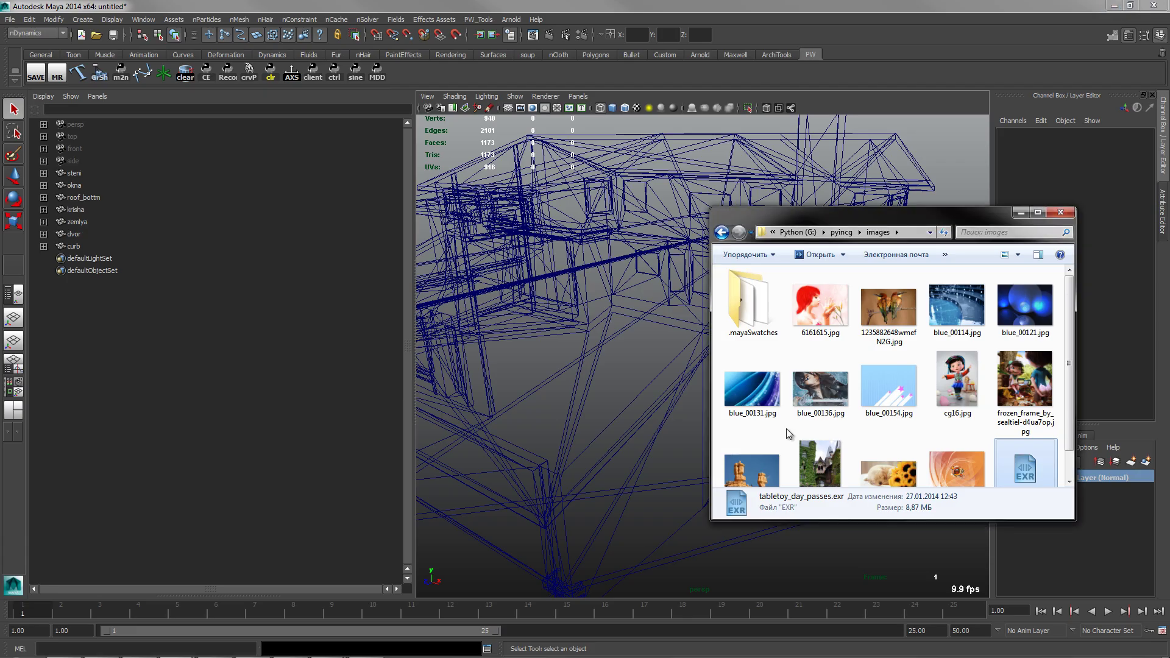
click(1088, 217)
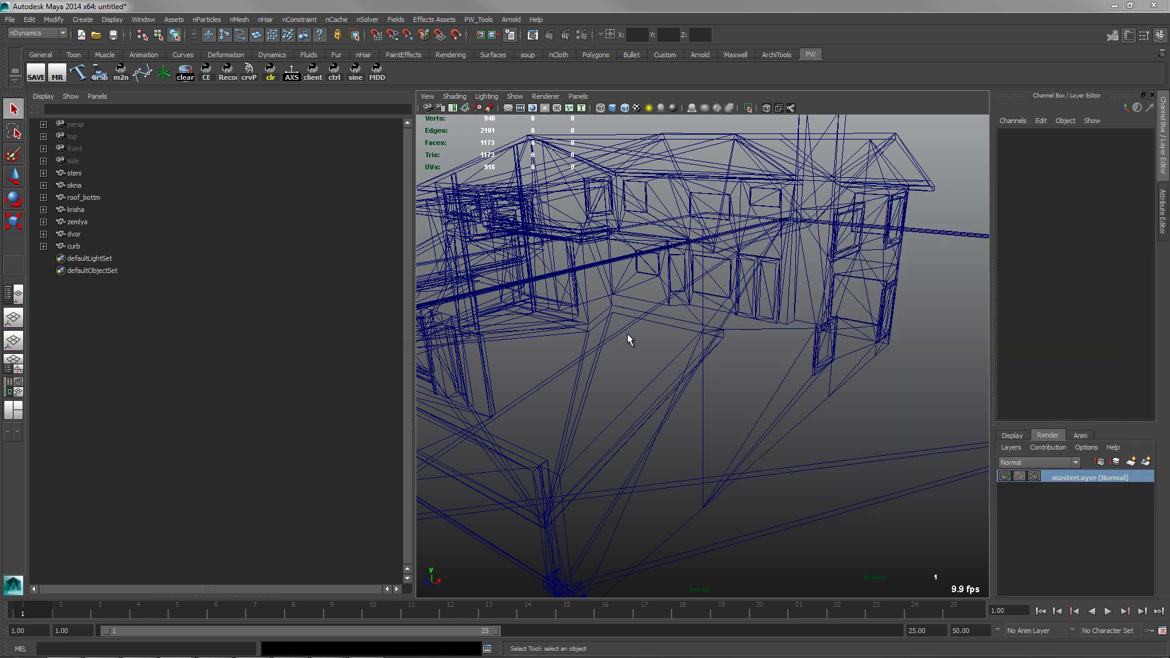
drag(415, 148, 139, 153)
click(81, 35)
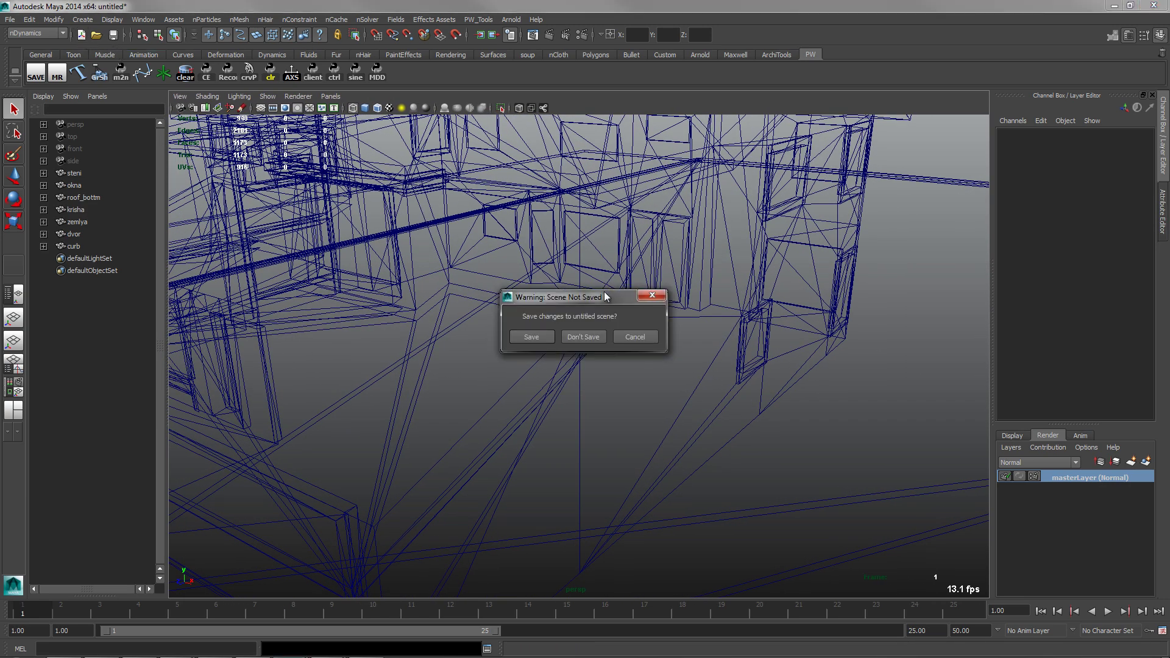
click(594, 337)
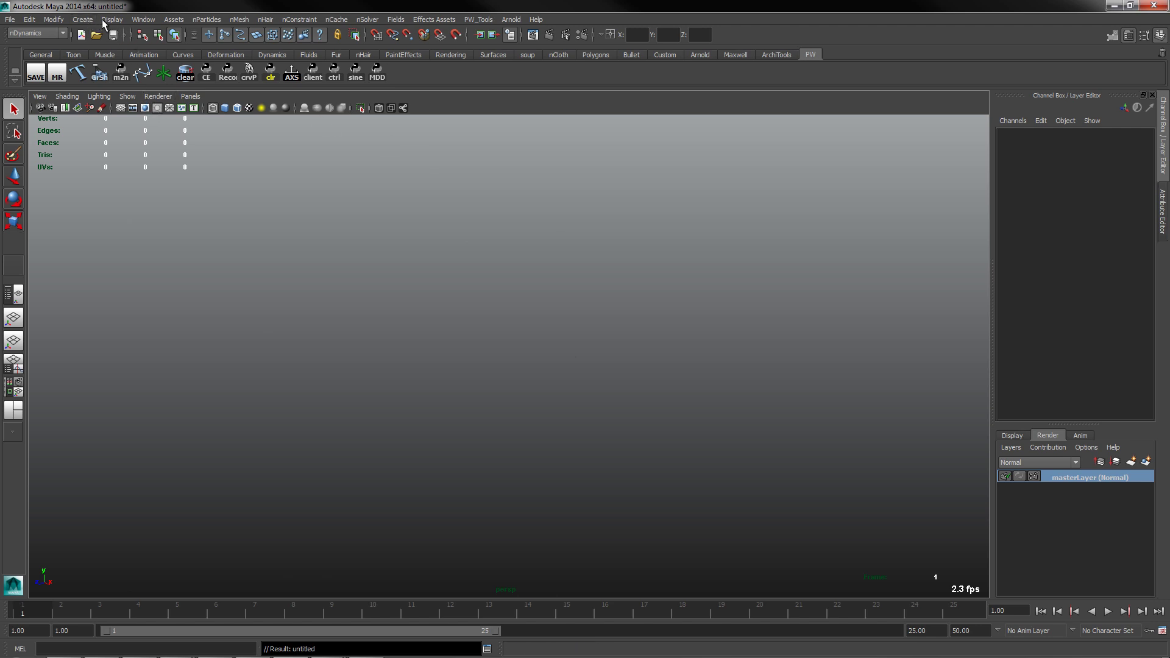
Step: Create two locators at the origin and raise the second one to about 8.97 in Y
click(82, 20)
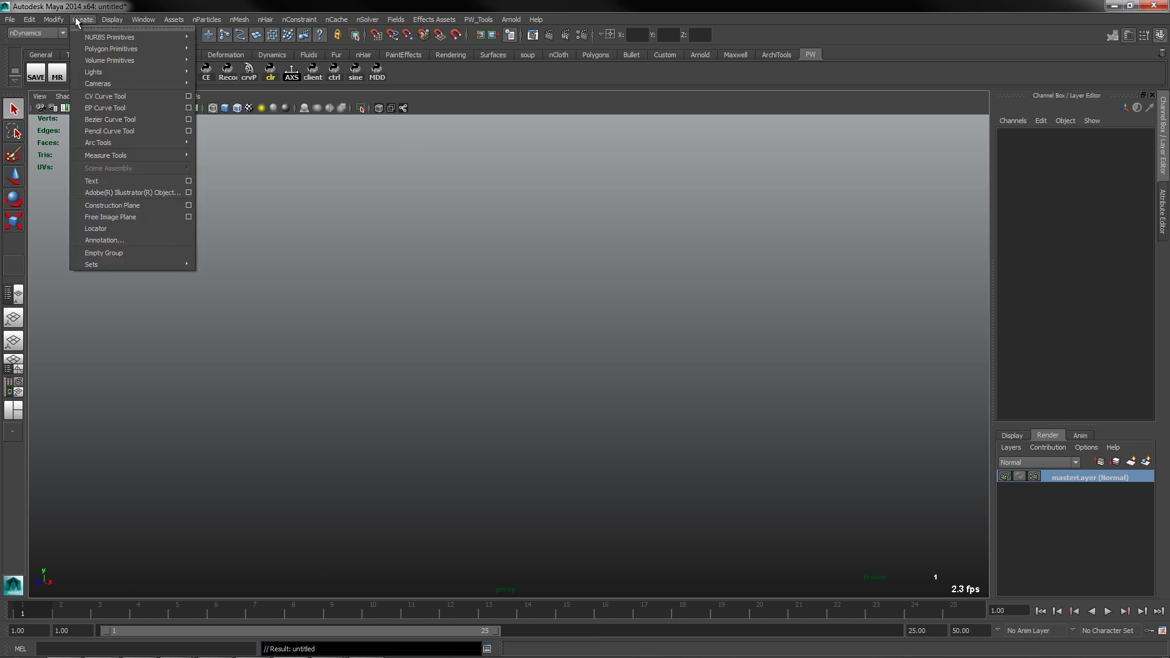
click(113, 229)
click(83, 20)
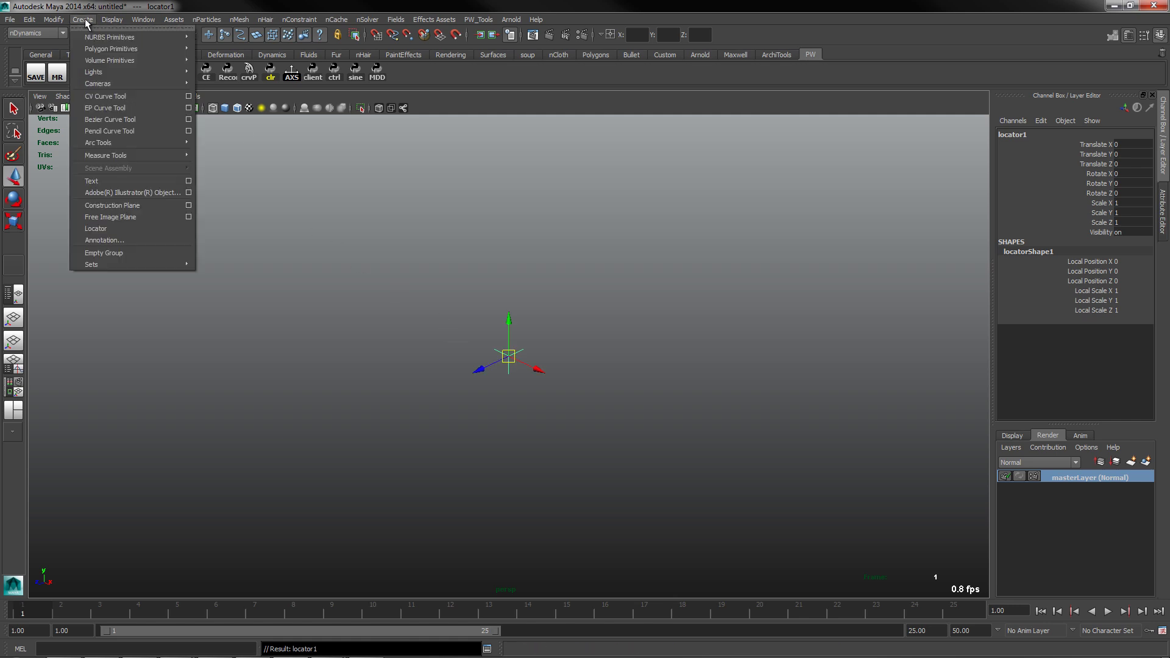
click(122, 229)
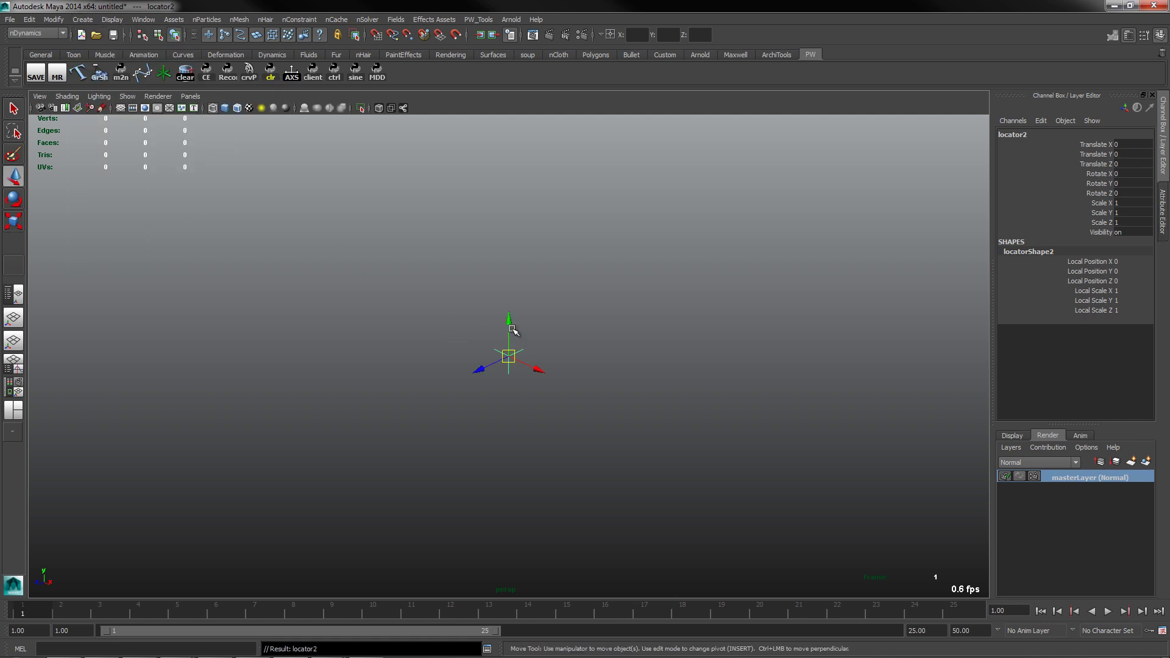
drag(512, 329, 512, 145)
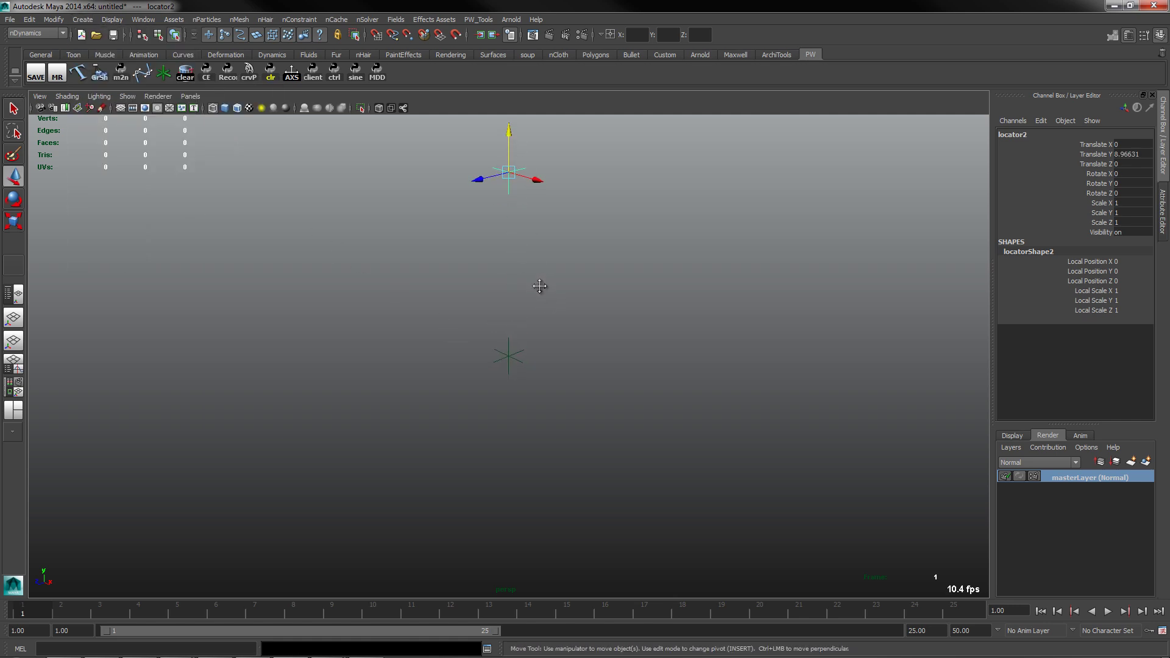
Step: Build a spine rig between the two selected locators with the custom Spine rig tool
alt+middle_drag(539, 286, 559, 340)
key(Left)
key(Right)
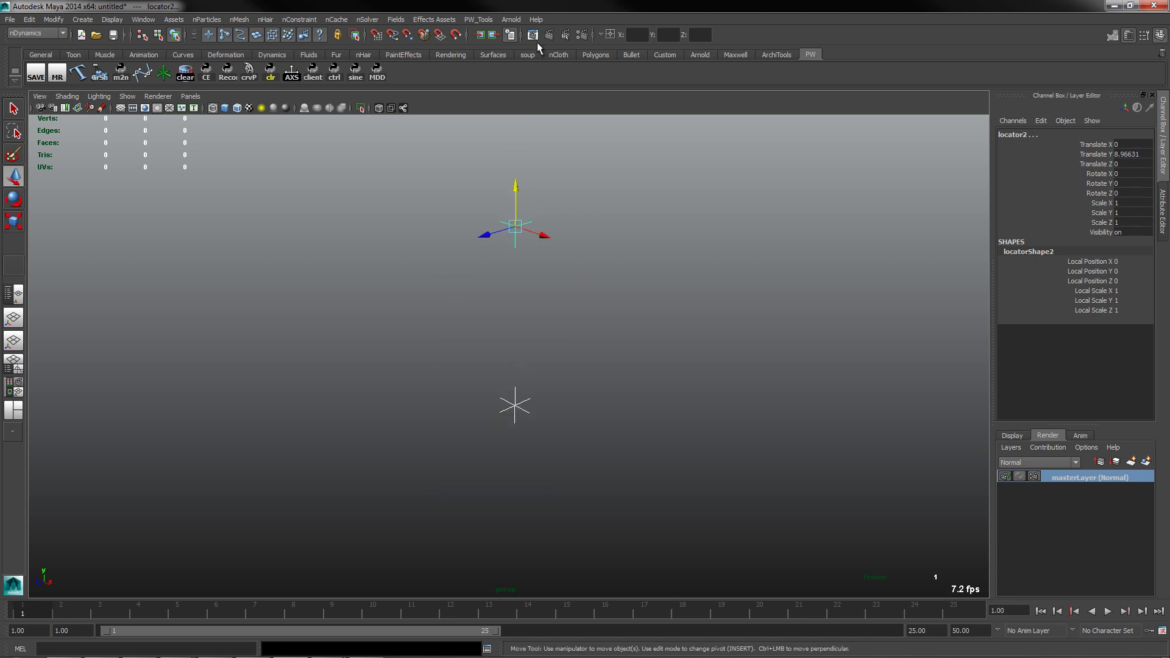
click(478, 20)
mouse_move(524, 155)
mouse_move(526, 190)
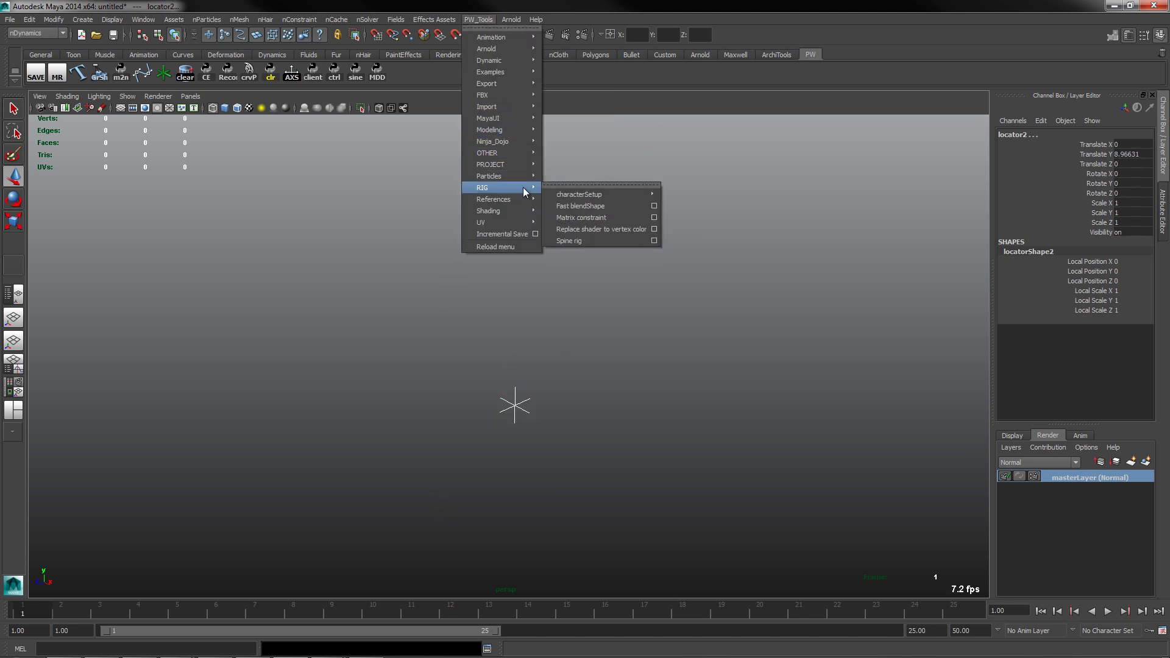
click(621, 240)
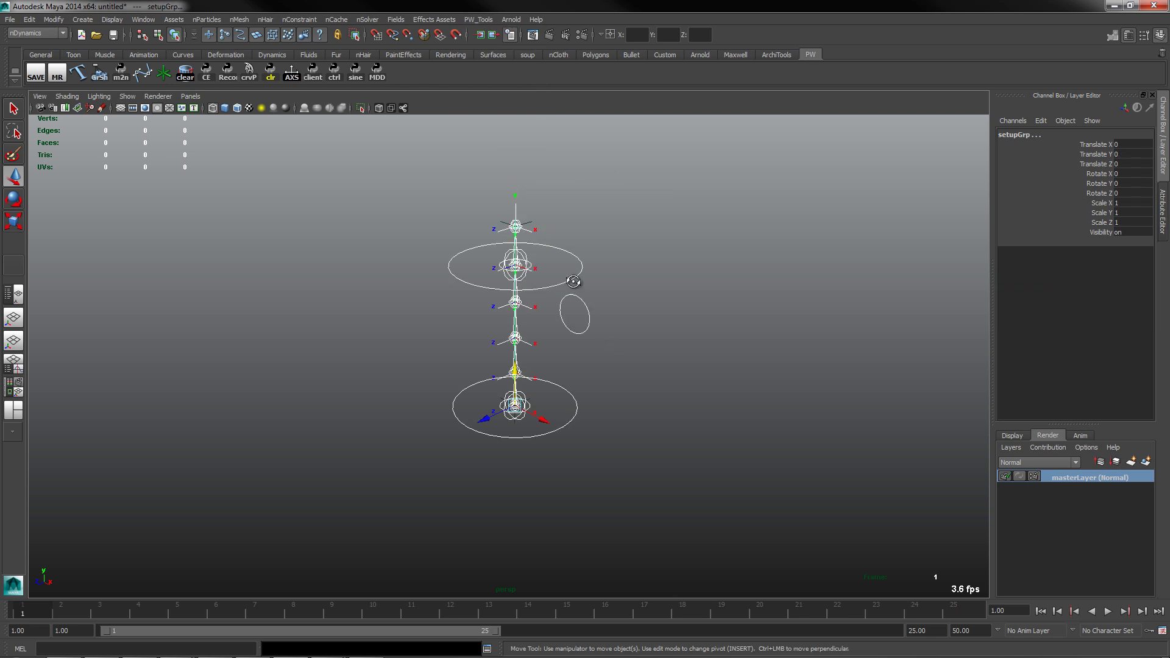
Step: Rotate the upper spine control SpineControl_Up to about 47.9, -2.4 and 10.5 degrees in X, Y and Z
key(e)
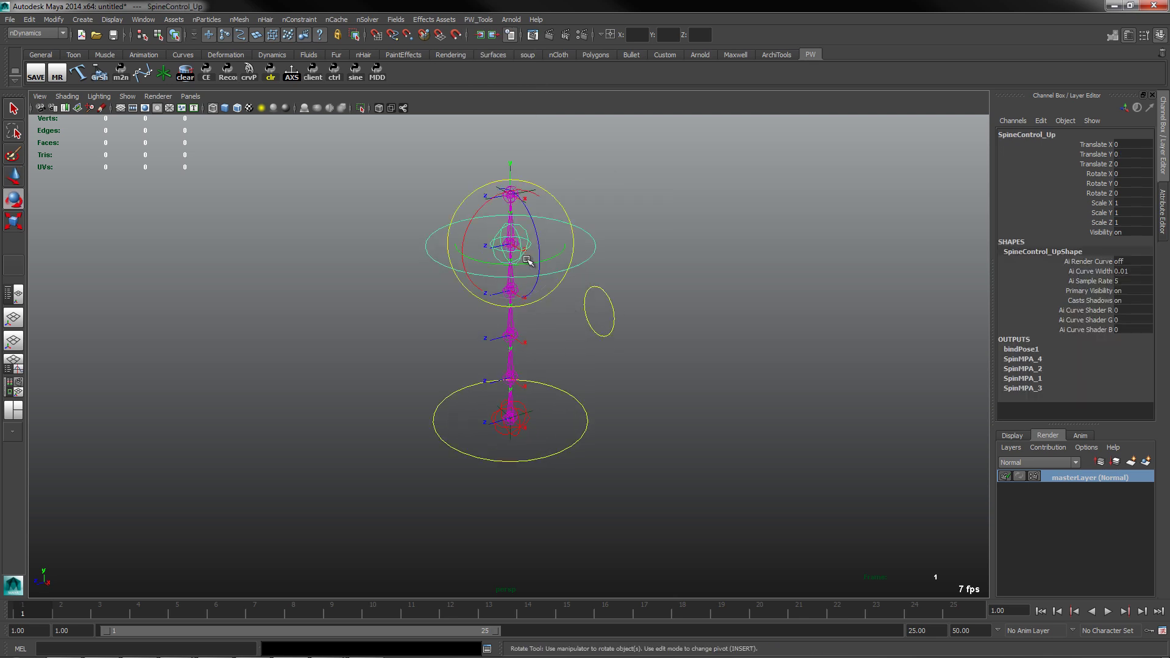
drag(530, 240, 608, 330)
alt+middle_drag(621, 286, 600, 345)
key(q)
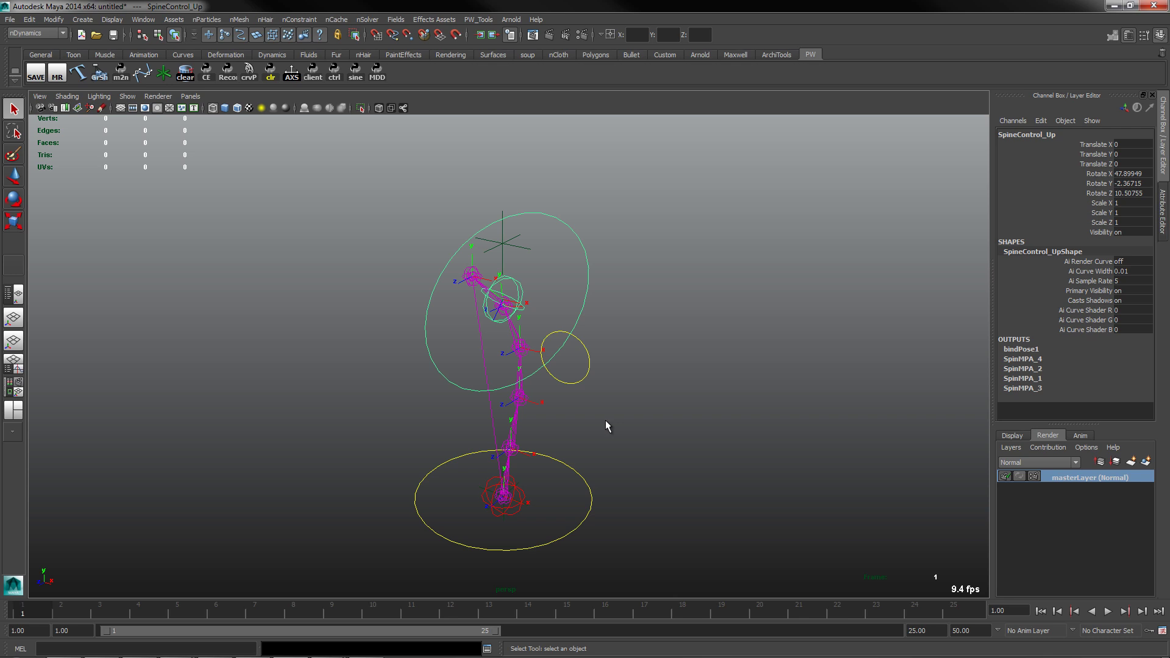
Step: Move SpineControl_Up sideways to about -1.95, 0.30, 1.10 to bend the spine
key(w)
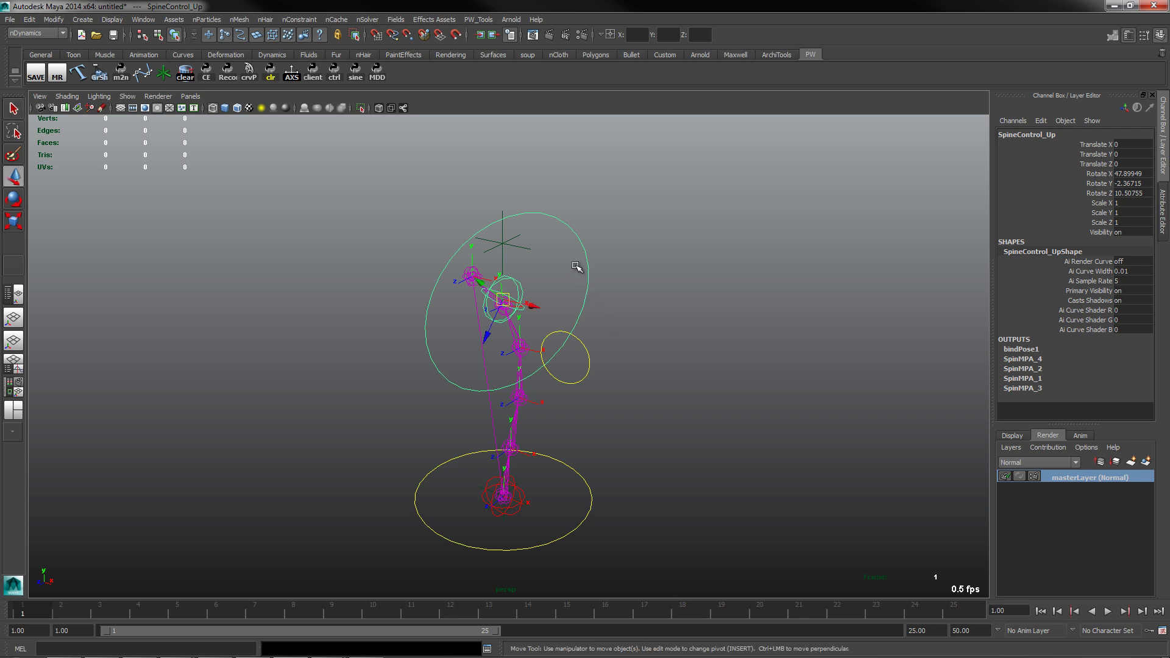
middle_drag(548, 327, 482, 322)
alt+drag(549, 344, 522, 244)
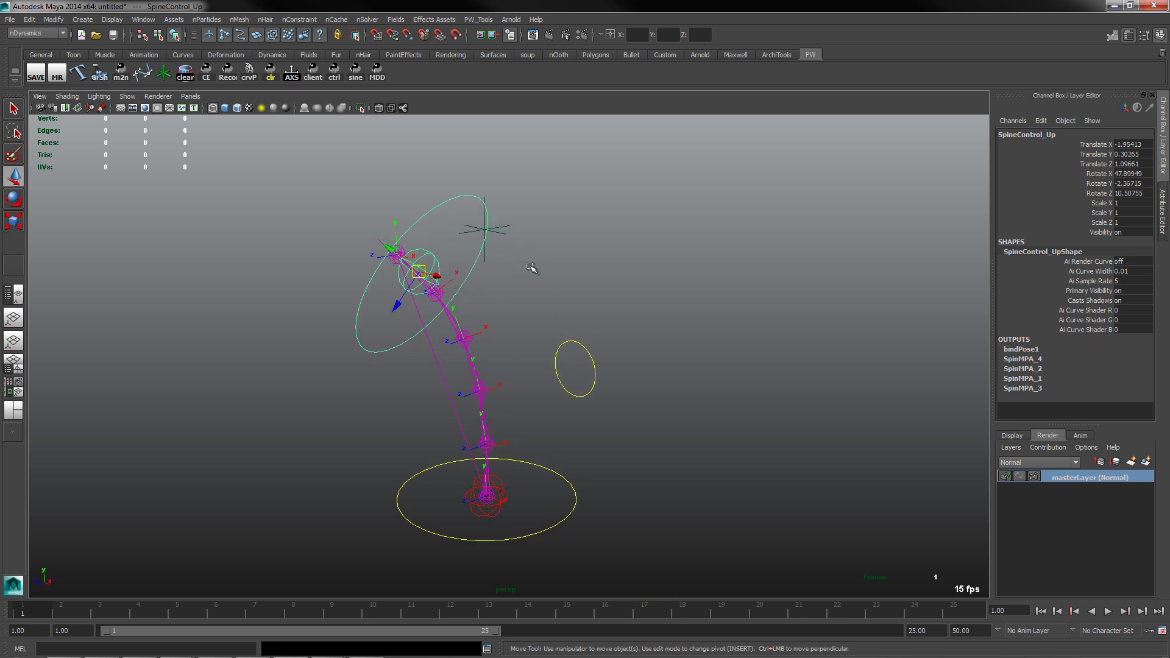
Step: Move the upper locator away from the spine rig to about 3.57, 10.48, -2.38
key(Up)
alt+drag(590, 334, 600, 329)
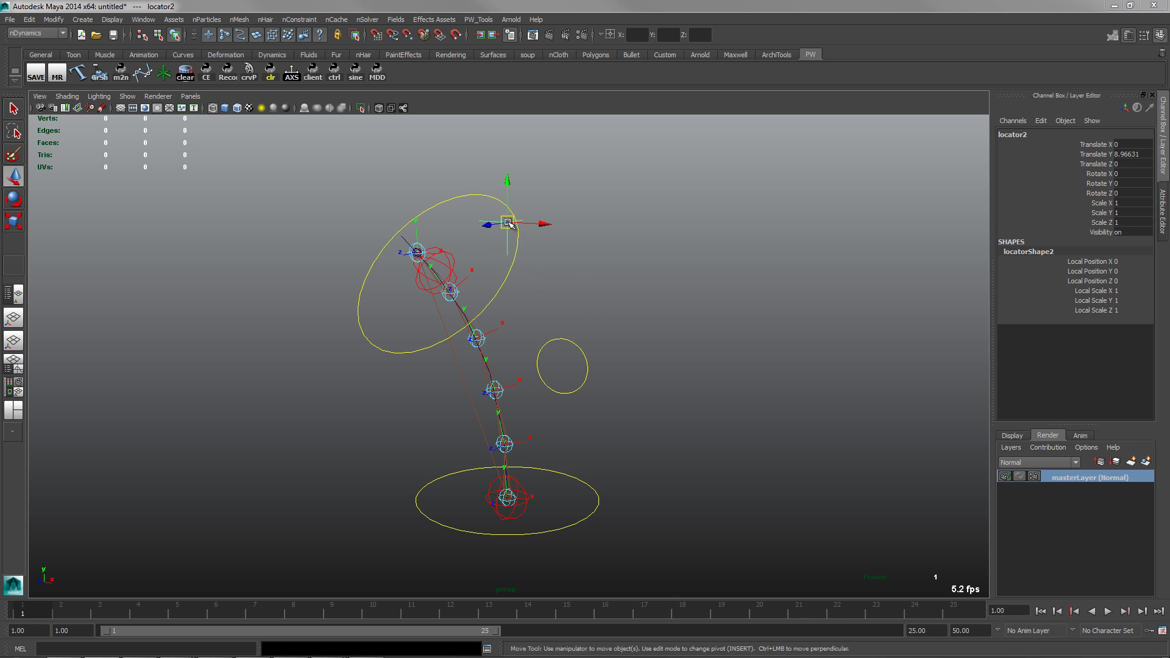
drag(509, 224, 647, 173)
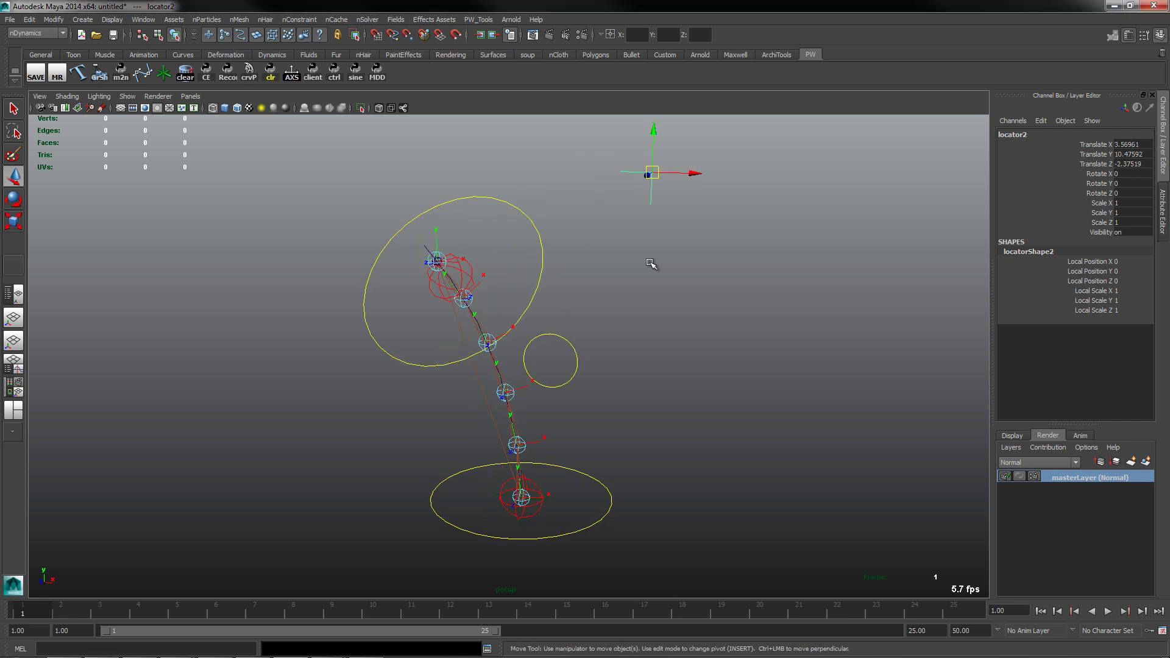
Step: Move the upper locator above the spine rig to about 0.13, 13.56, -2.32, and select the upper spine control
middle_drag(652, 265, 543, 333)
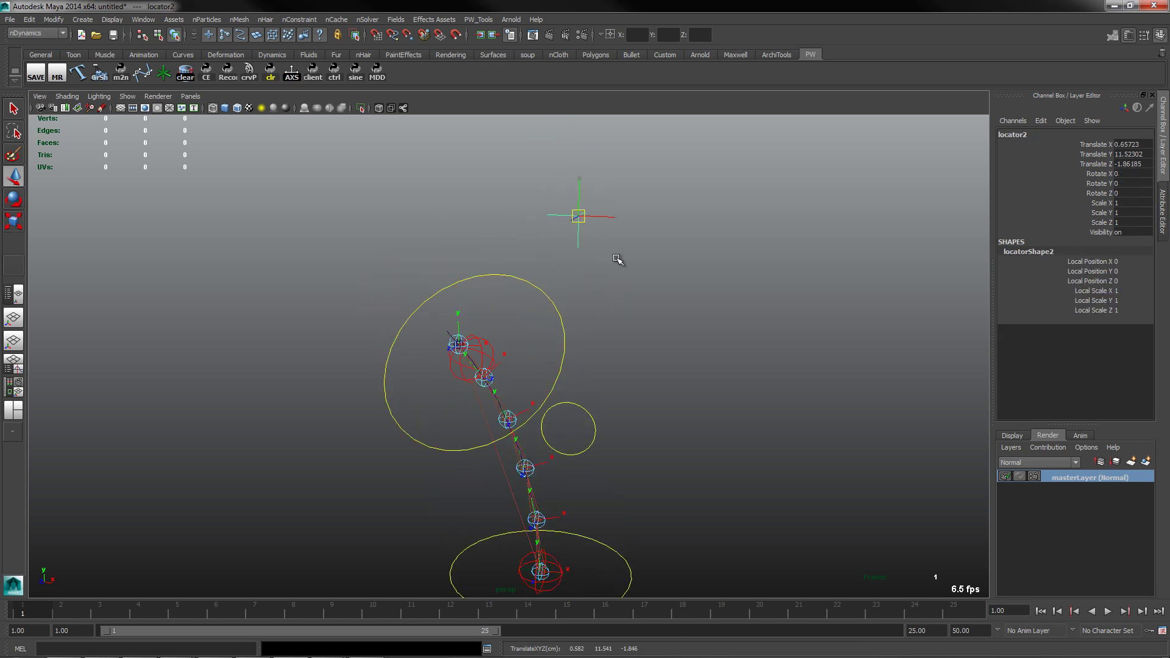
middle_drag(617, 260, 605, 192)
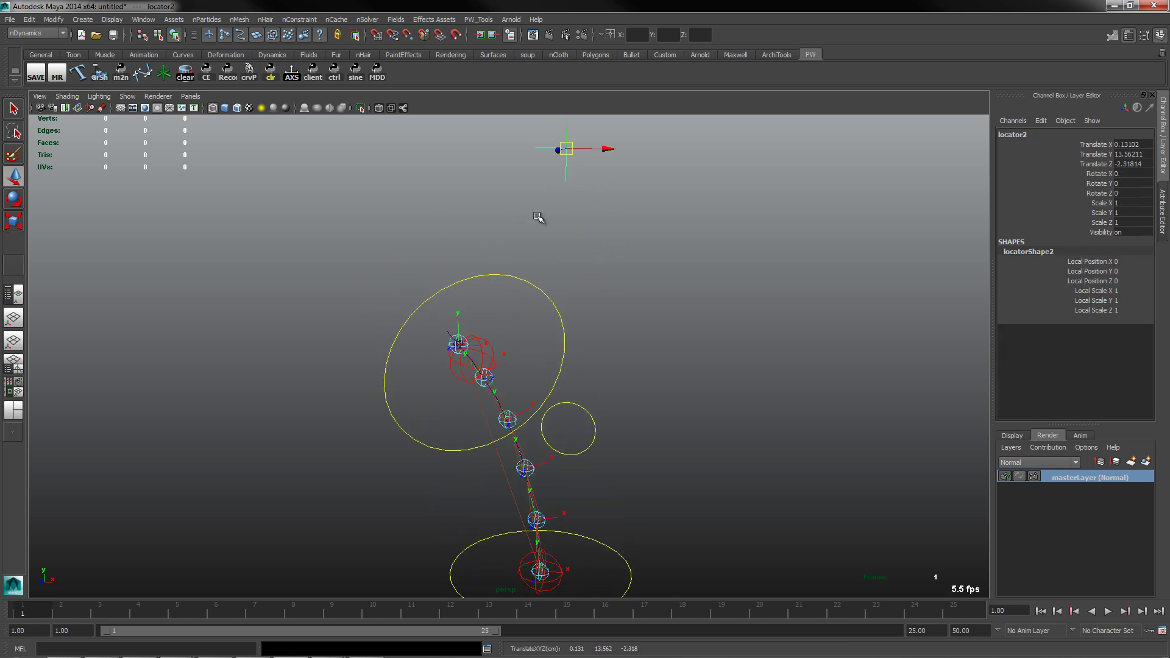
alt+drag(597, 208, 537, 303)
click(536, 303)
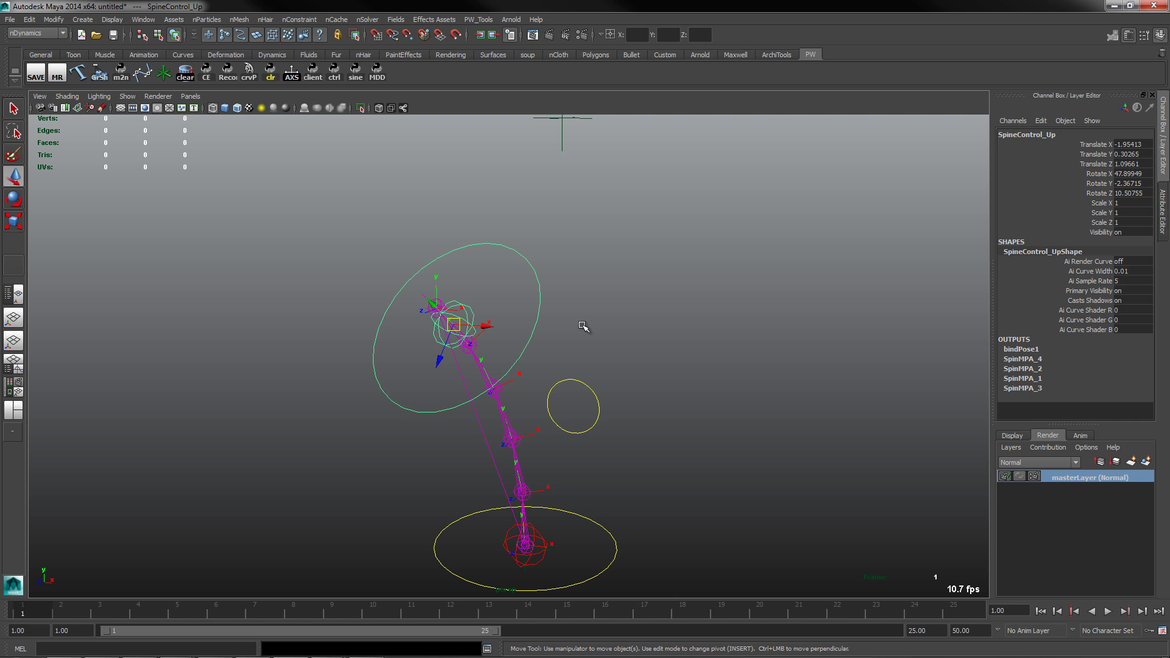
Step: Open the scene retime.mb from the scenes folder of mayaProject
click(96, 36)
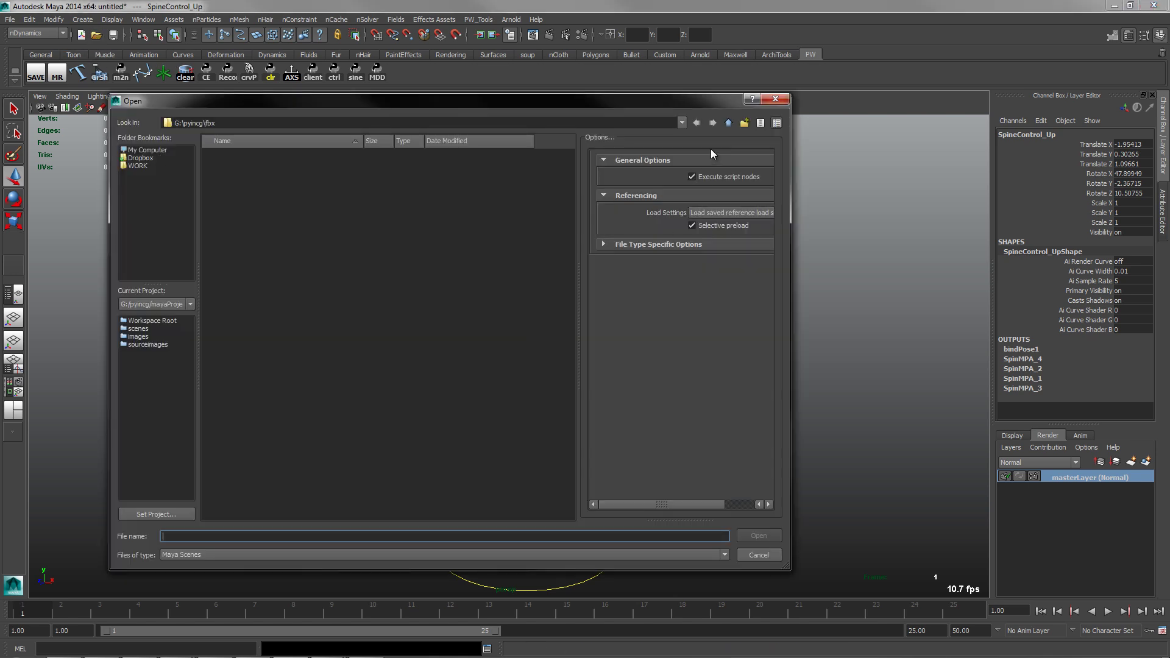
click(729, 123)
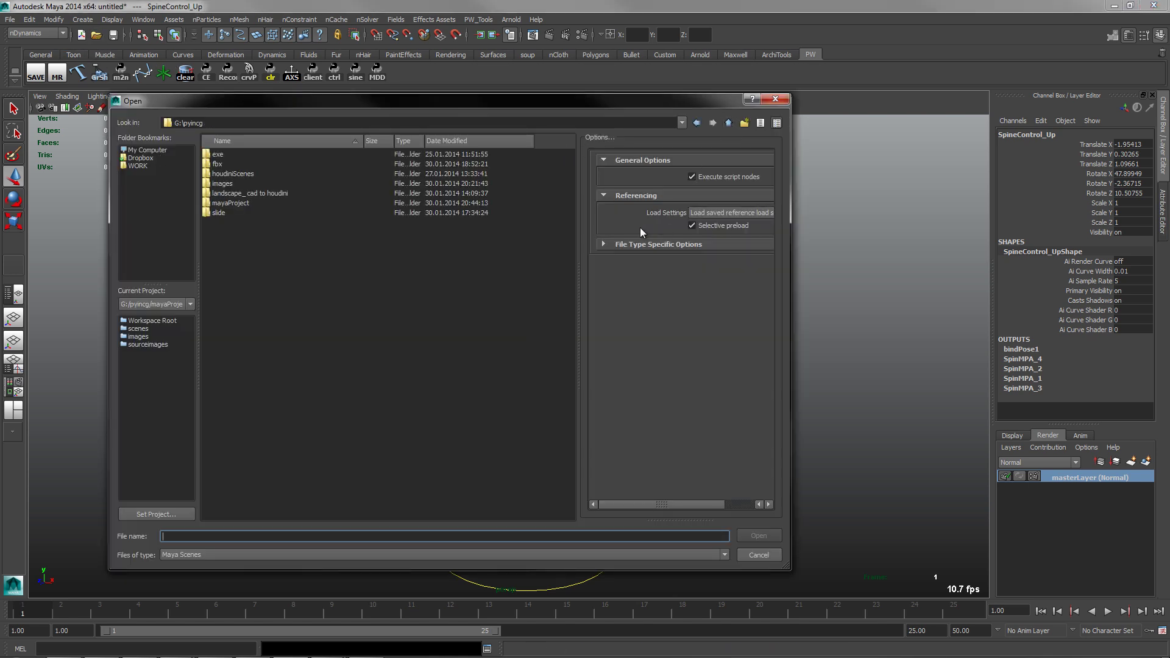
double_click(238, 202)
double_click(231, 213)
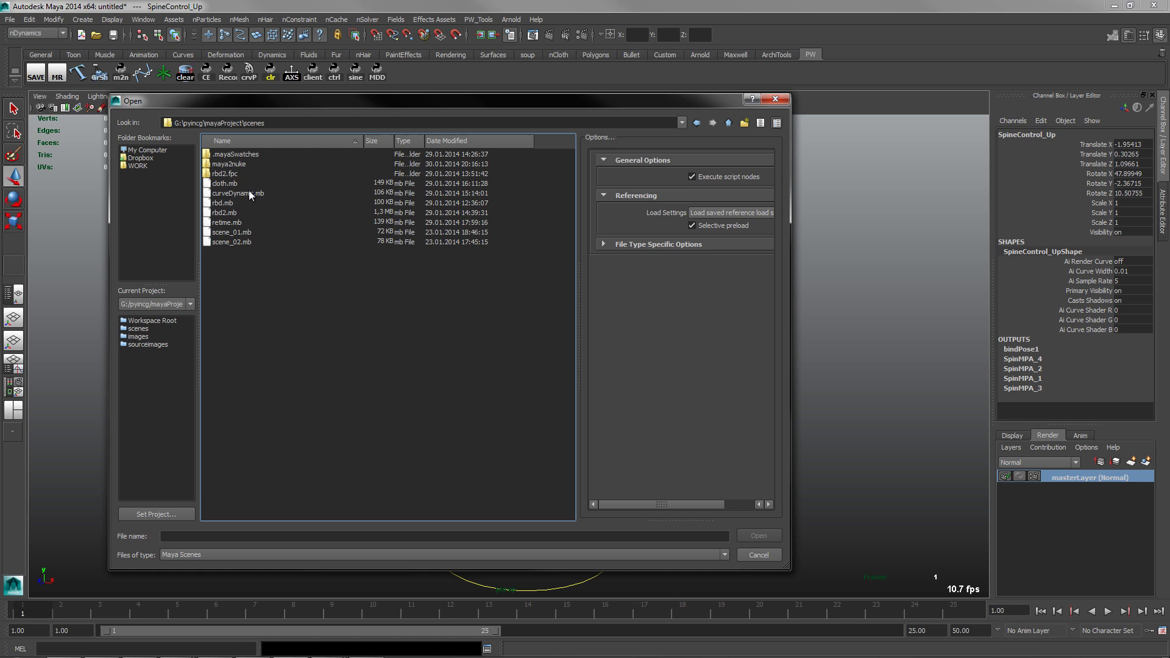
double_click(242, 222)
click(585, 337)
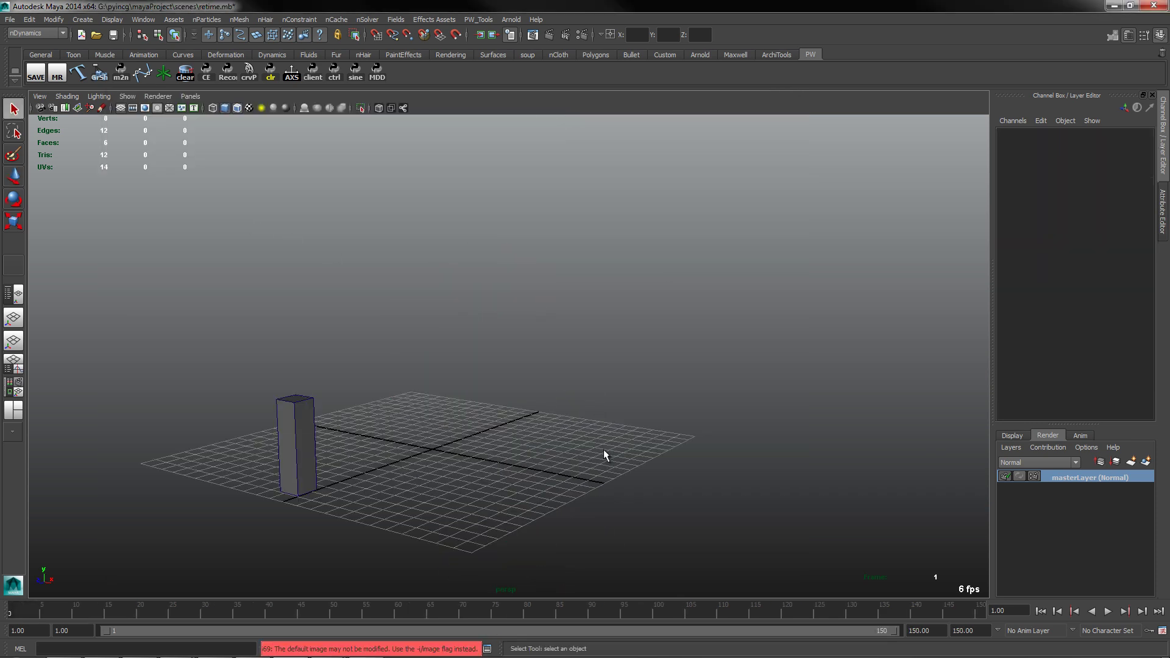
Step: Play and scrub the single box's animation, and return to frame 1
alt+drag(312, 472, 147, 556)
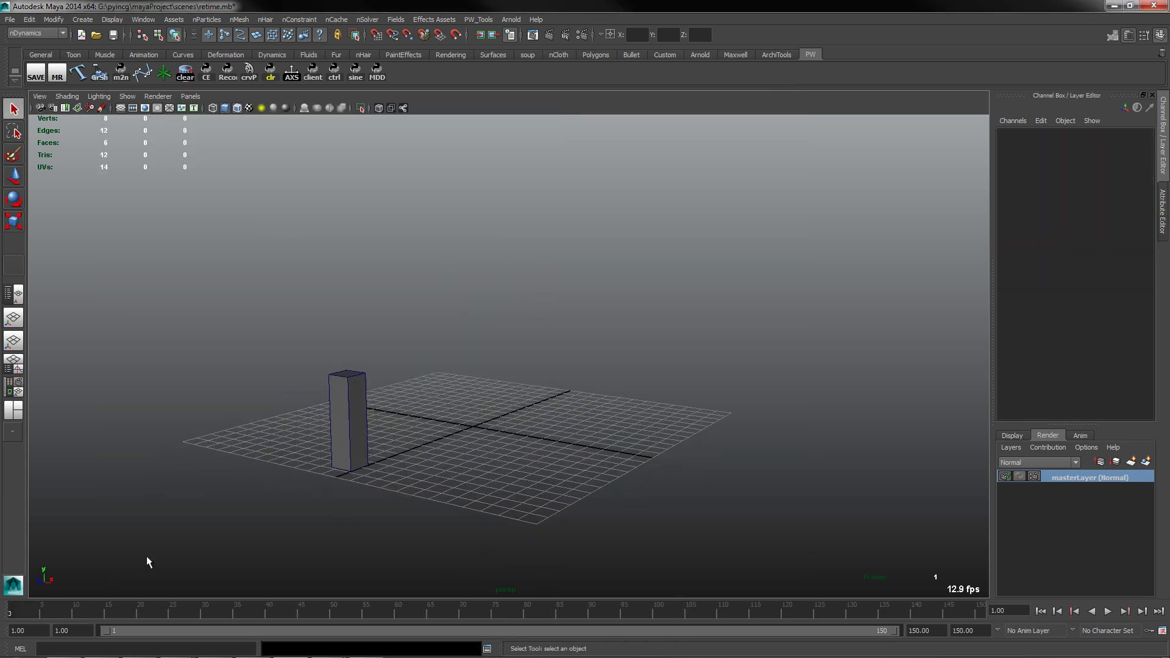
key(alt+v)
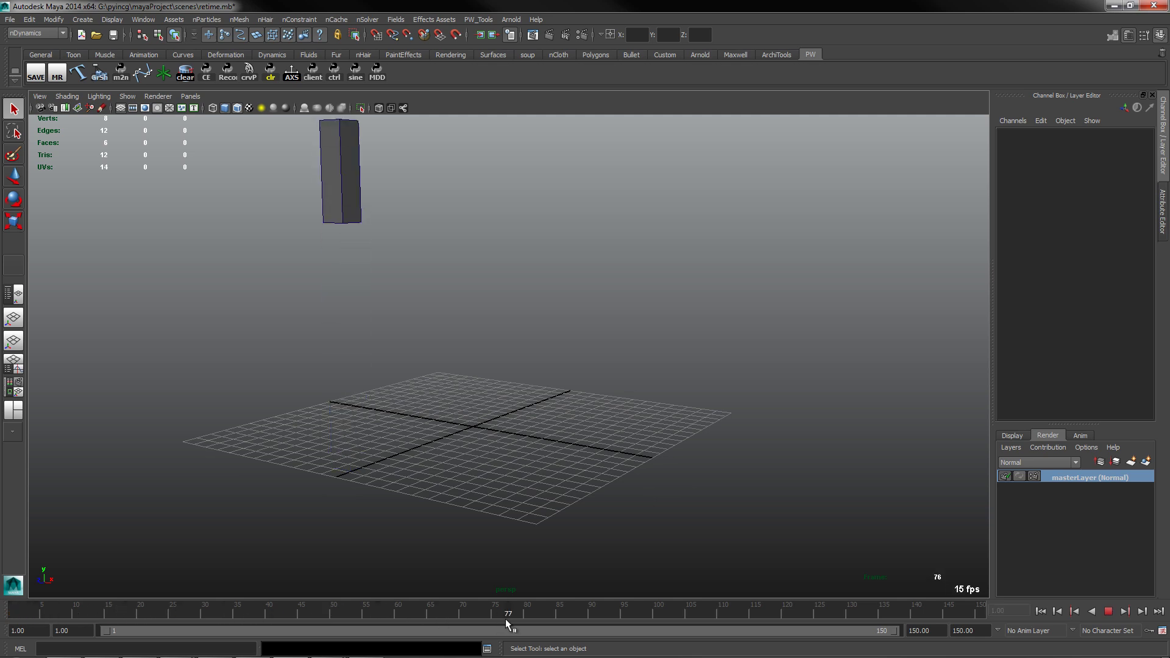
drag(267, 608, 25, 611)
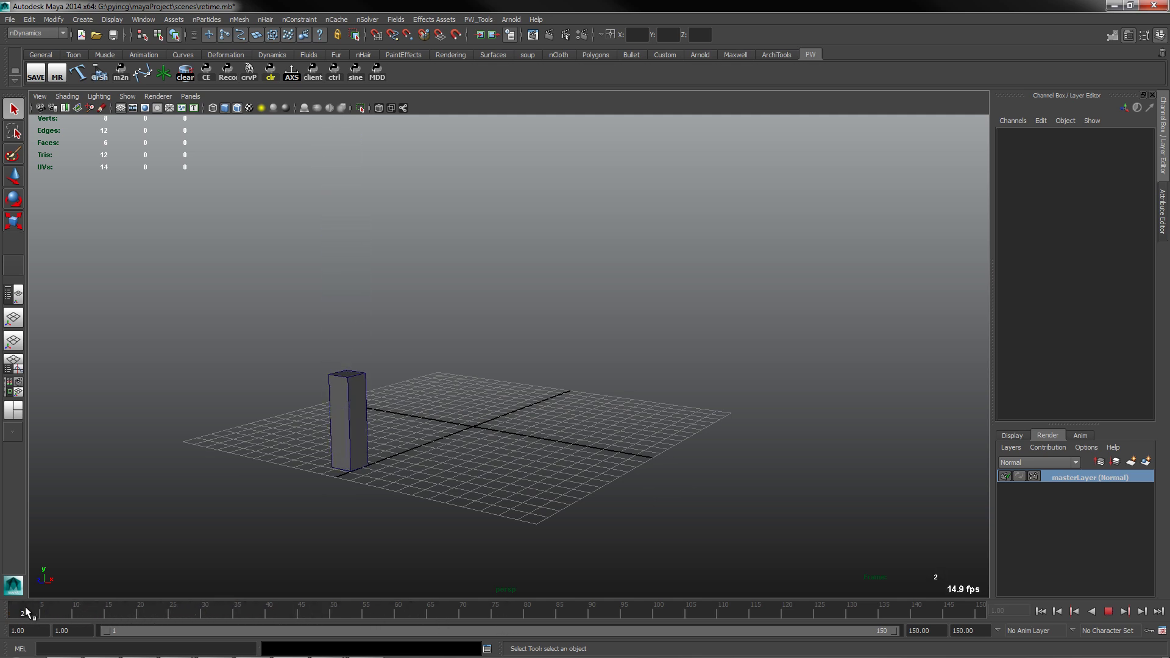
drag(24, 605, 17, 606)
key(alt+v)
alt+drag(446, 442, 504, 400)
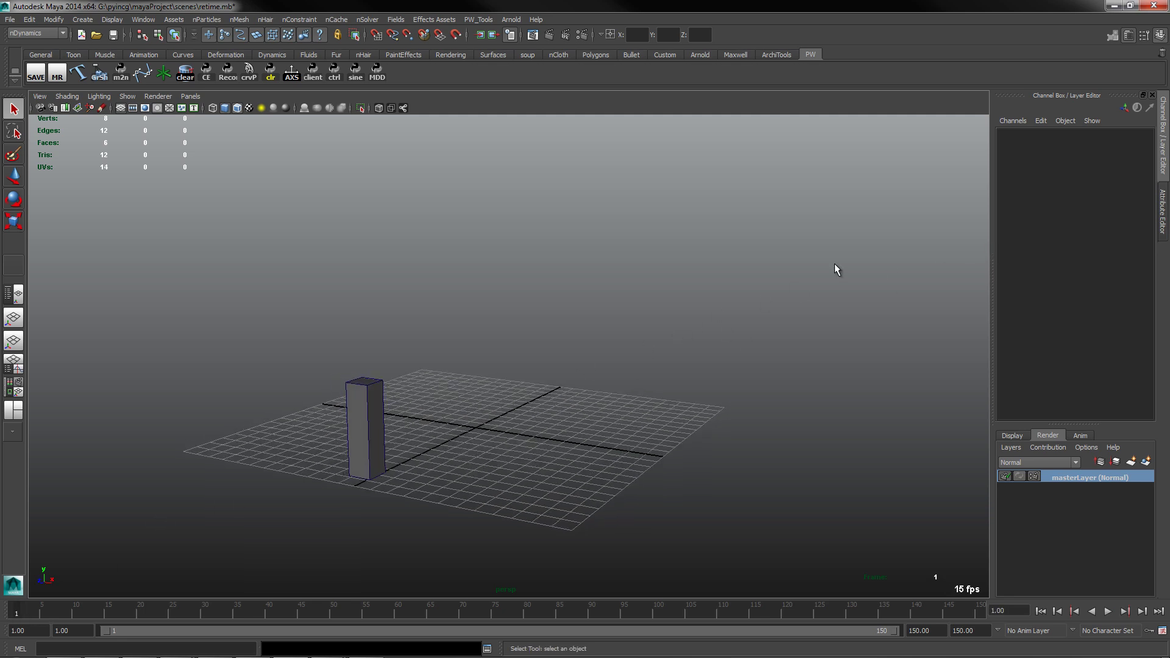
Step: Show the Outliner beside the perspective view and make display layer layer1 visible
click(14, 294)
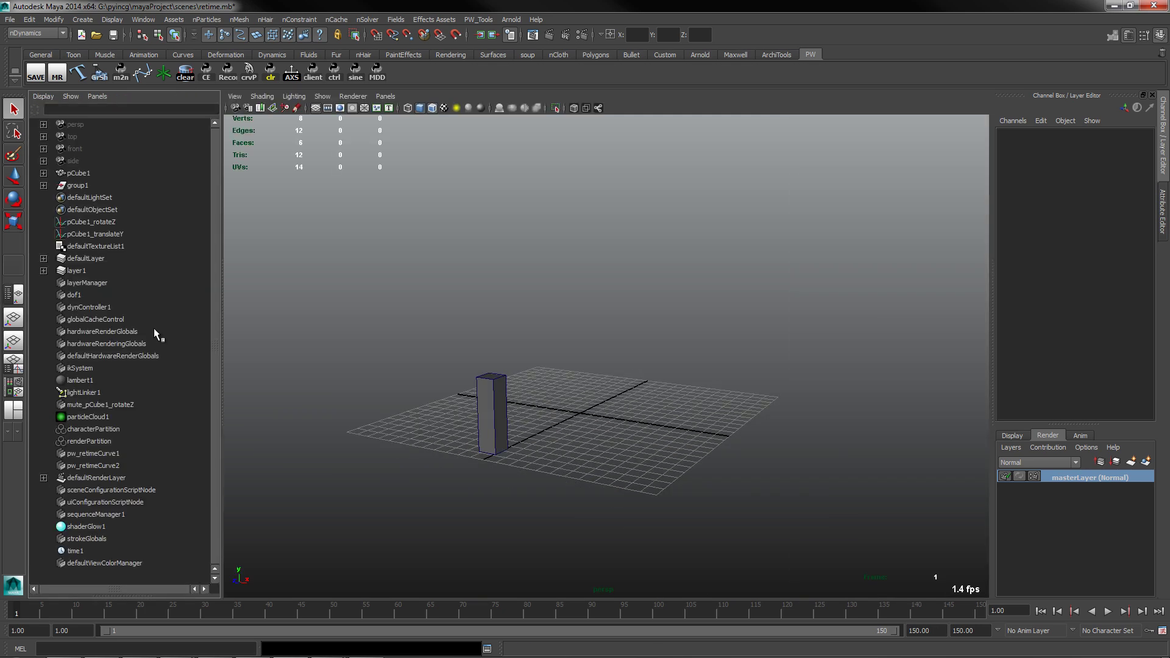
click(44, 185)
click(43, 185)
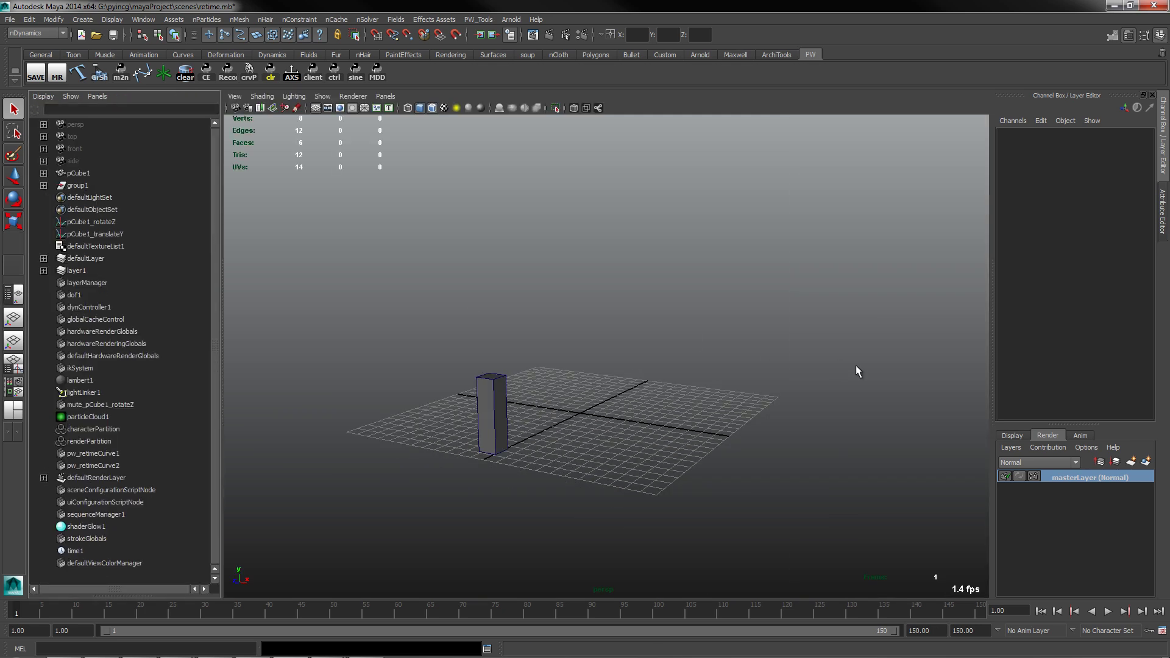
click(1007, 435)
click(1006, 477)
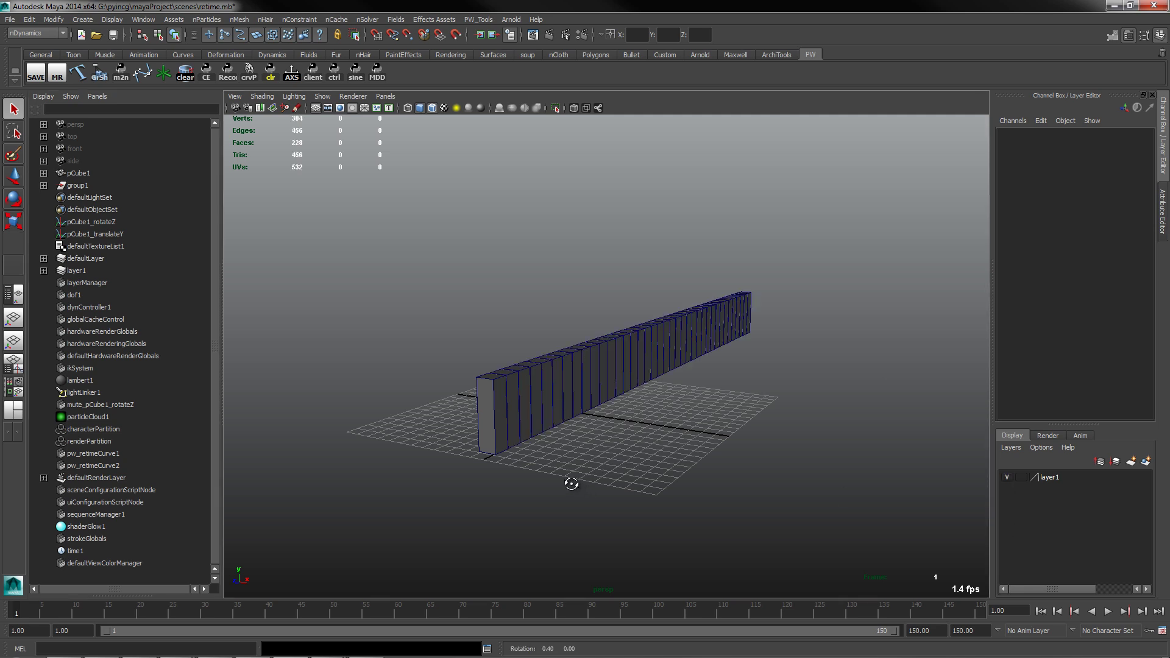
Step: Play back the row of boxes to examine its delayed motion, stopping at frame 46
alt+drag(571, 483, 476, 493)
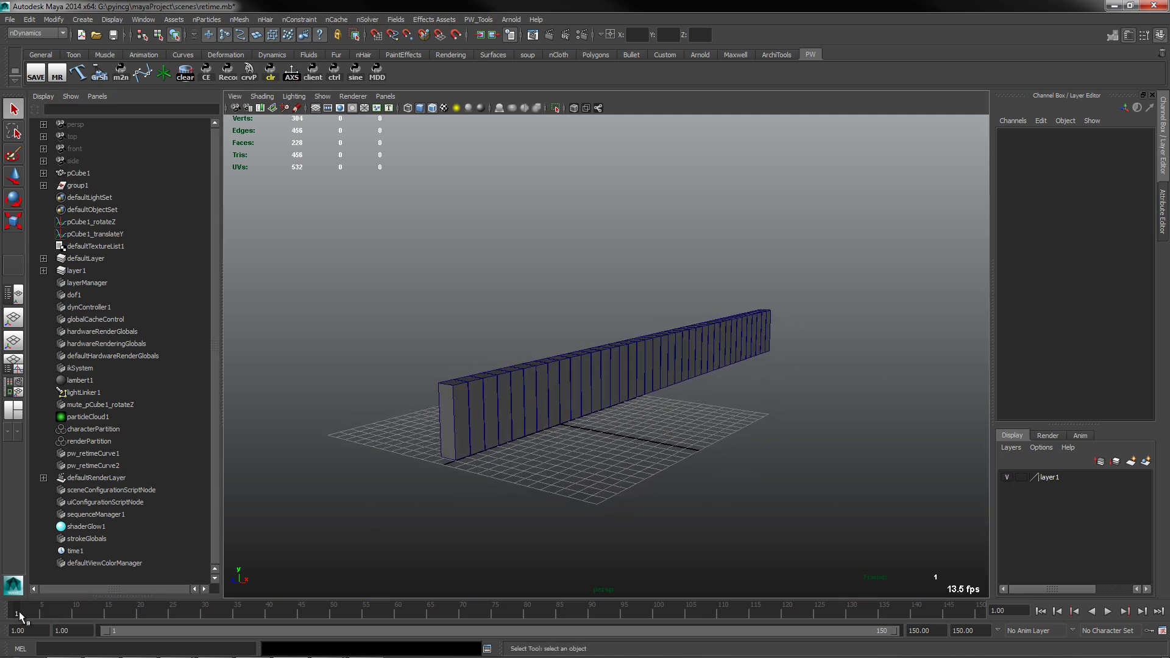
key(alt+v)
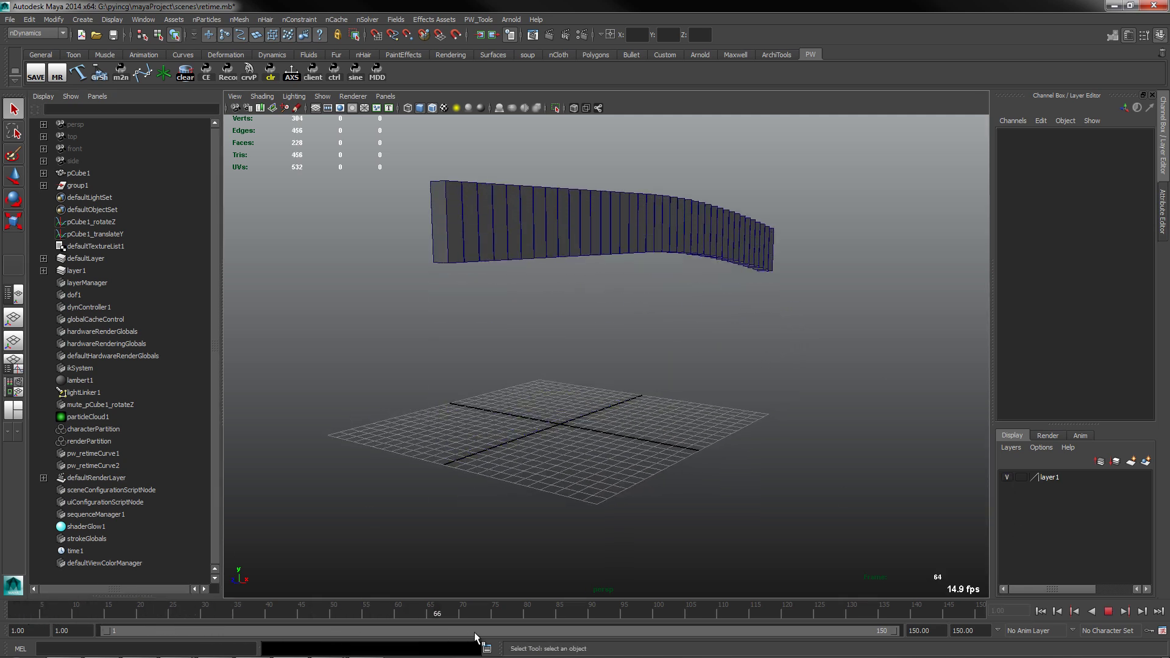
click(273, 609)
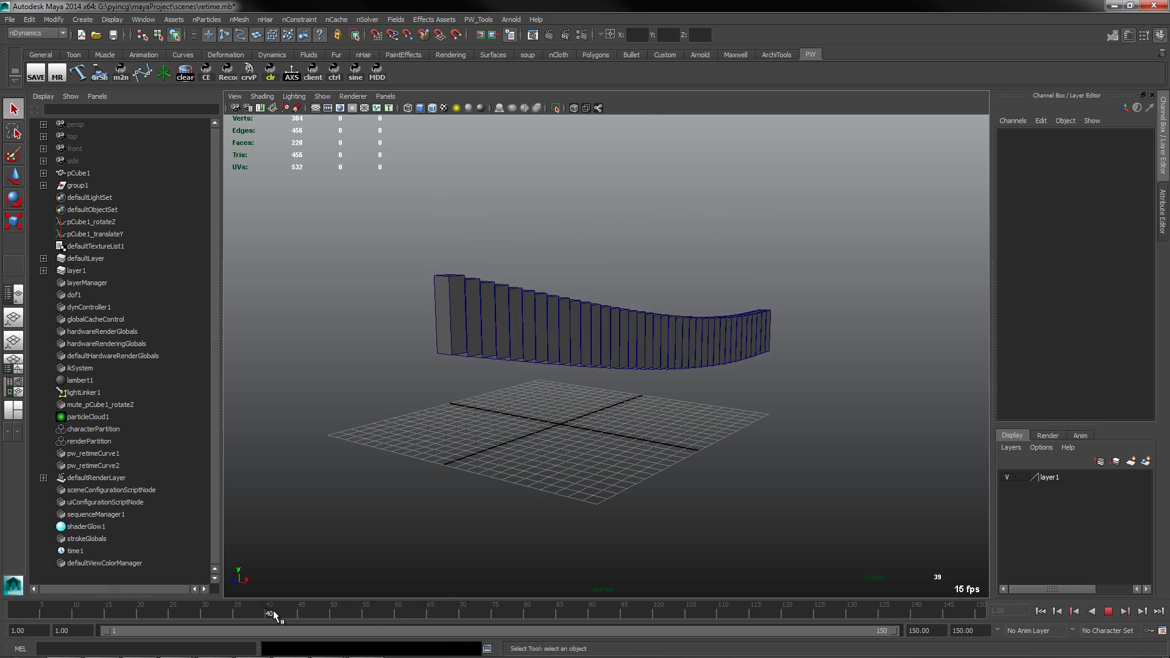
key(alt+v)
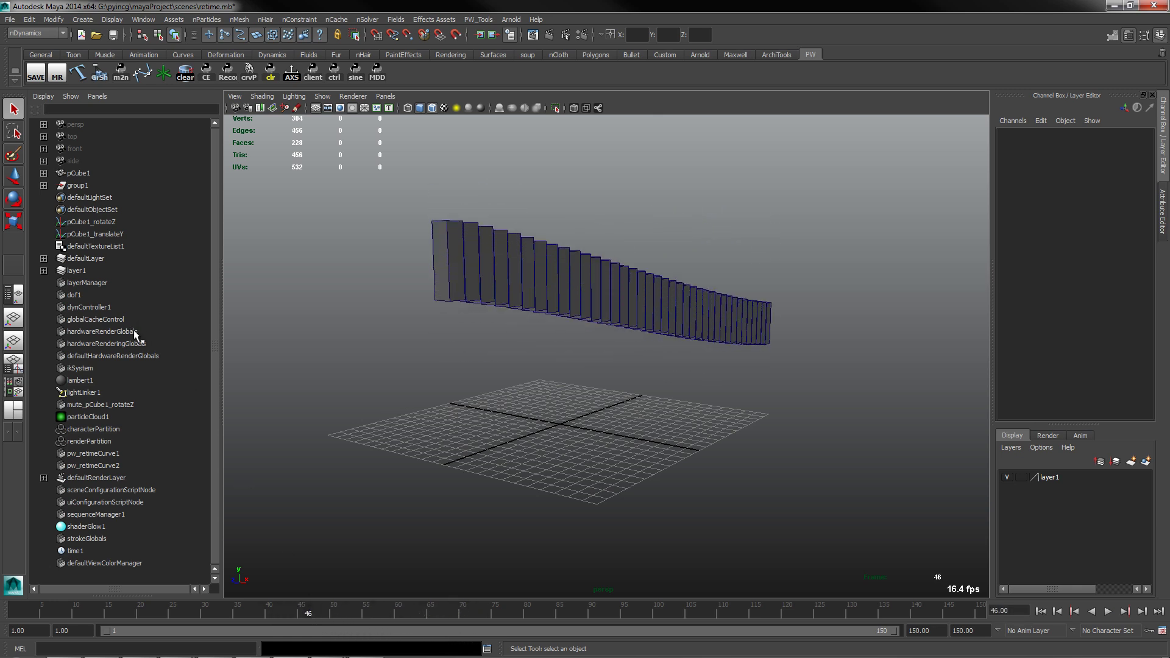
Step: Add two points to pw_retimeCurve1's curve ramp, one at about position 0.591 with value 0.820, and set Time Range to 17.18
click(115, 452)
click(1160, 214)
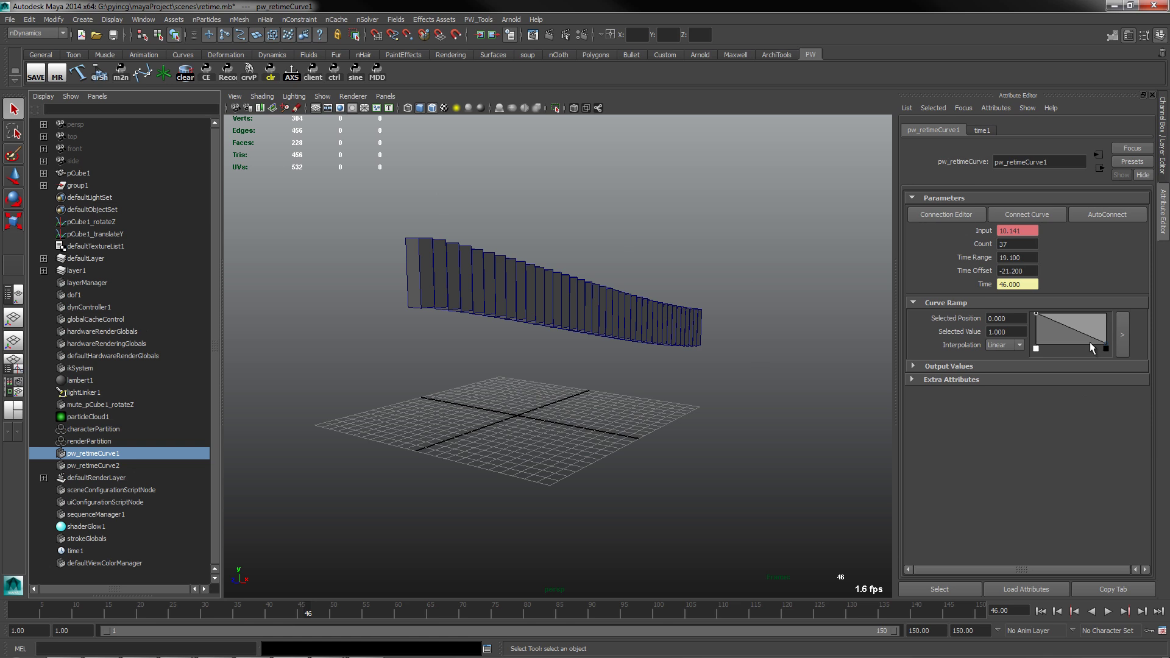
alt+drag(835, 384, 762, 384)
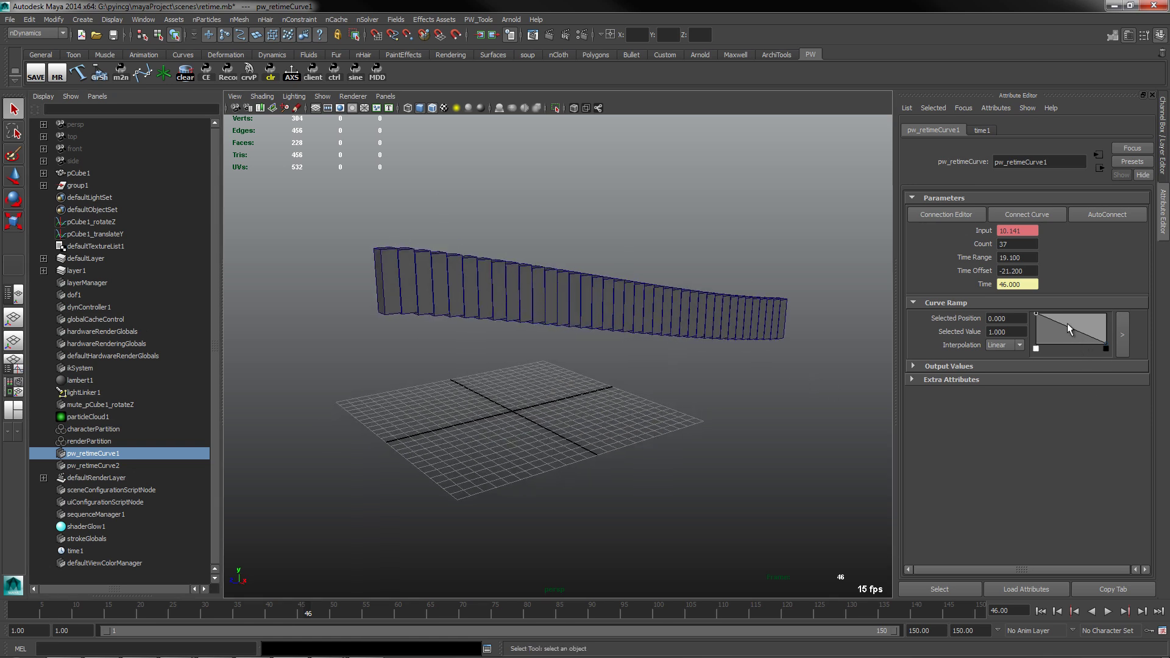
click(1047, 329)
drag(1048, 335, 1077, 323)
mouse_move(1027, 257)
ctrl+mouse_down()
mouse_move(1073, 259)
mouse_move(1005, 262)
ctrl+mouse_up()
alt+drag(534, 421, 560, 423)
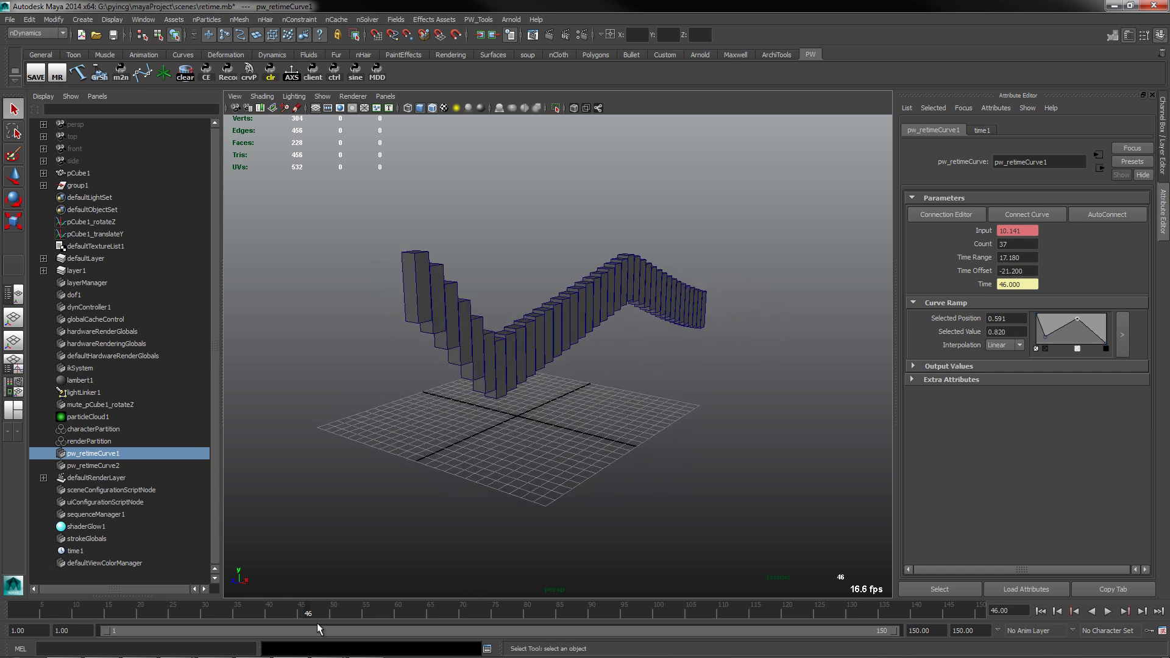
Step: Scrub and play the animation with the edited retime ramp, stopping at frame 48
drag(309, 614, 3, 600)
key(alt+v)
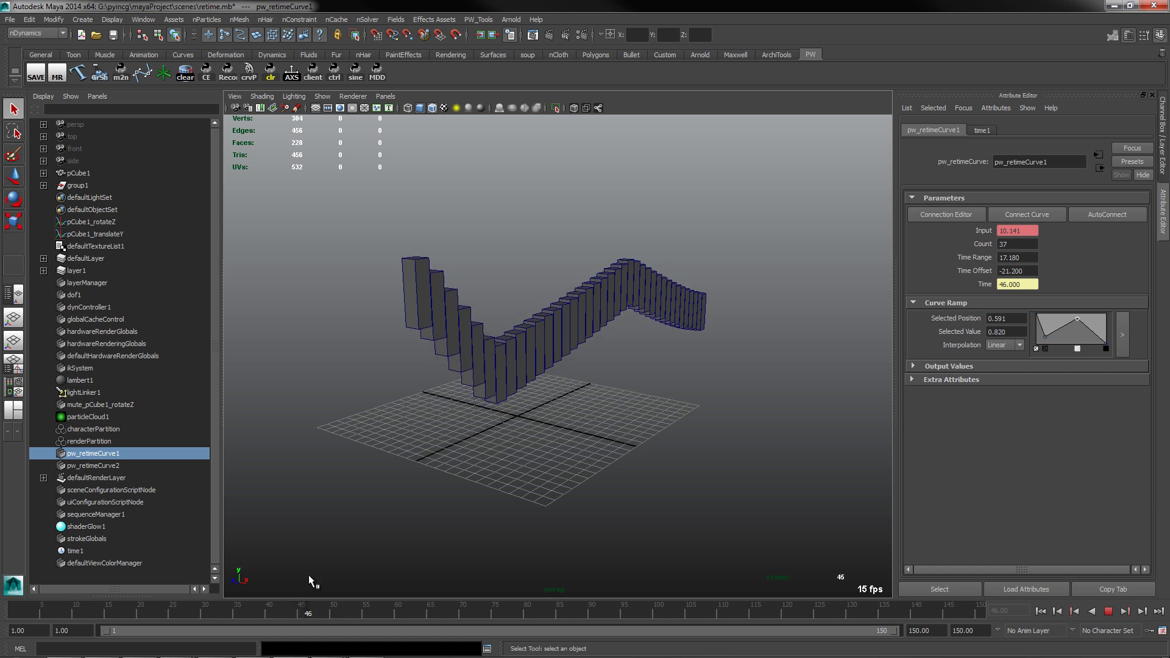
key(alt+v)
alt+drag(534, 420, 548, 418)
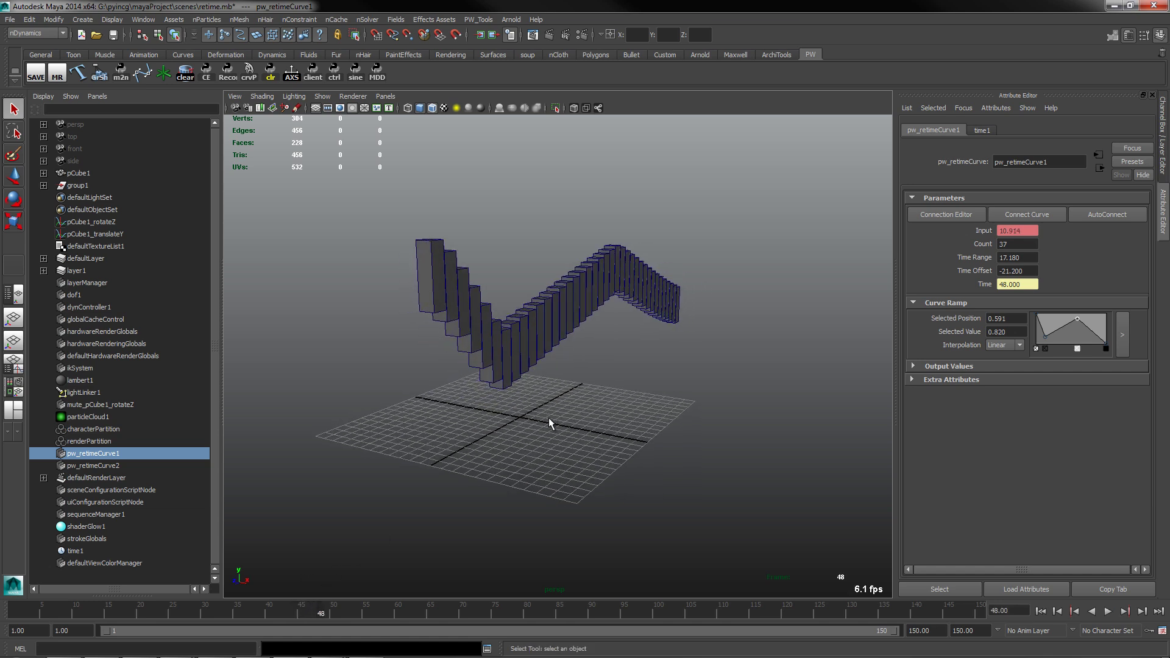
Step: Unmute the Rotate Z channel of pCube1 and play the animation
click(435, 274)
click(1161, 162)
key(e)
click(1088, 193)
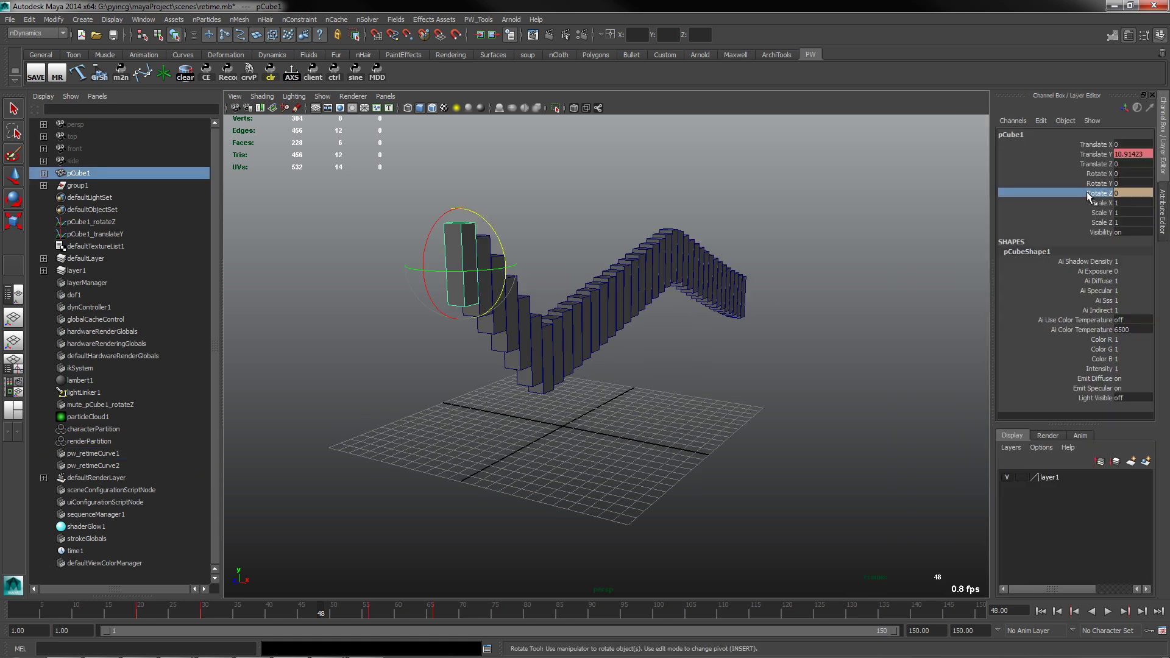
right_click(1089, 193)
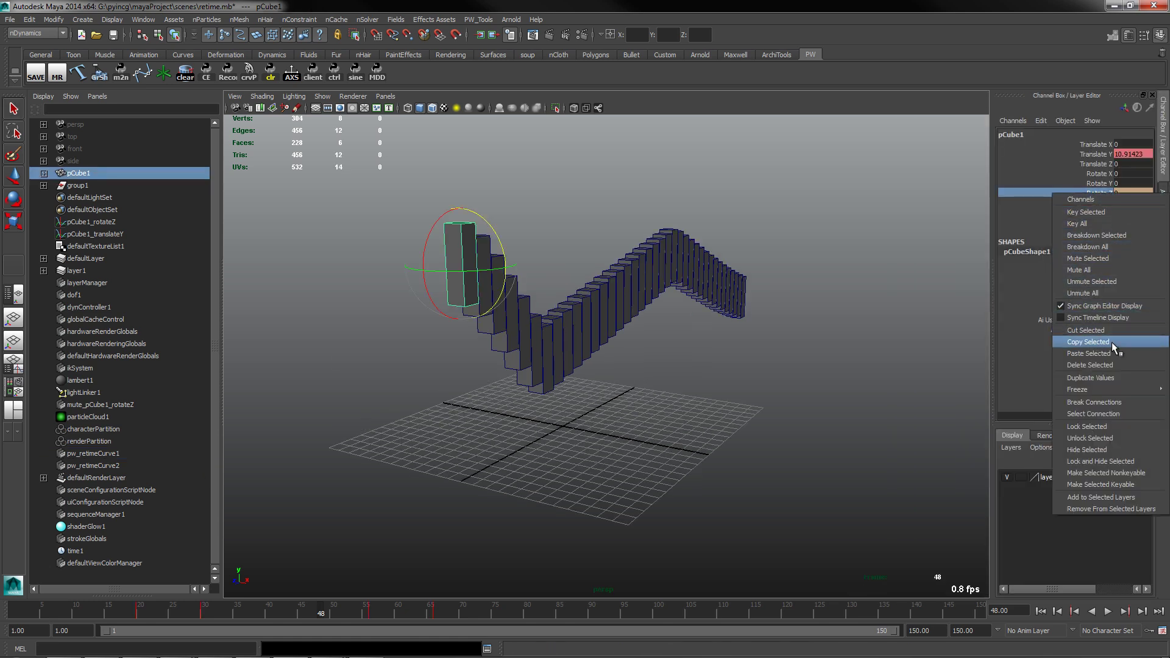
click(1108, 281)
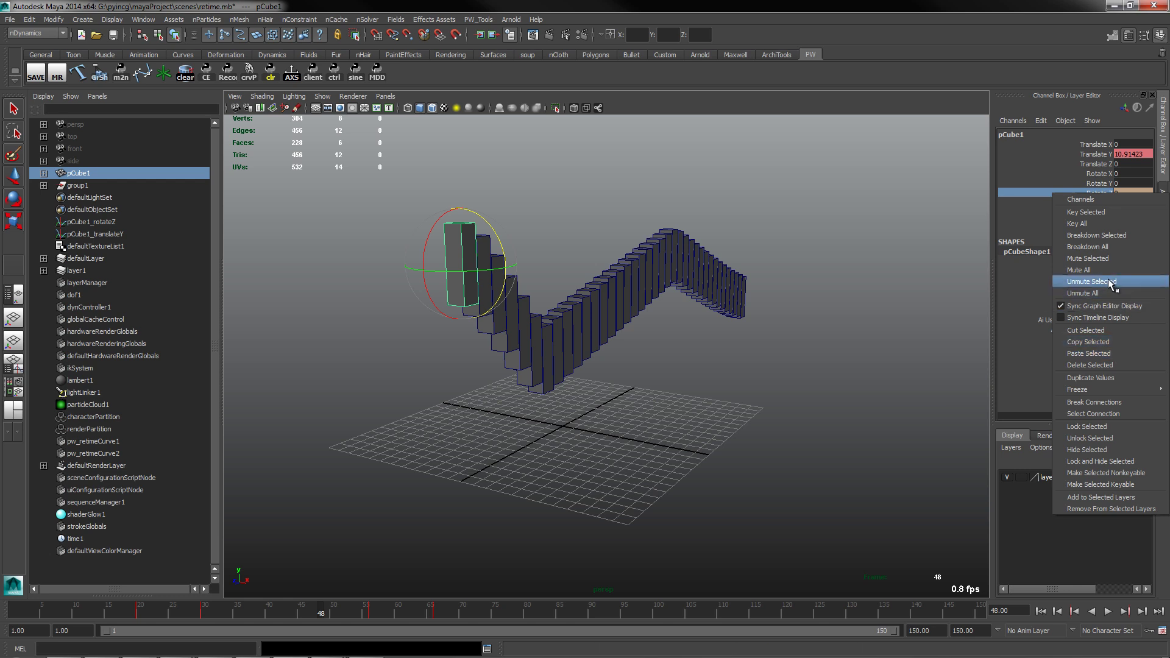
key(alt+v)
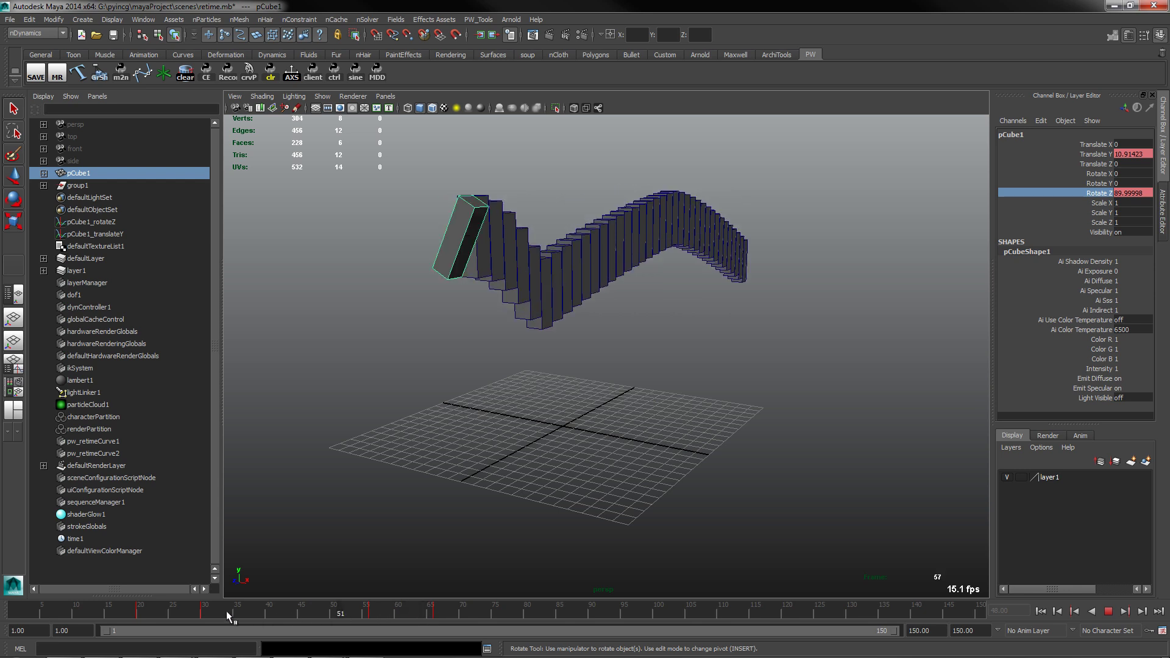
Step: Set the Node State of pw_retimeCurve2 to Normal
click(130, 453)
click(1161, 207)
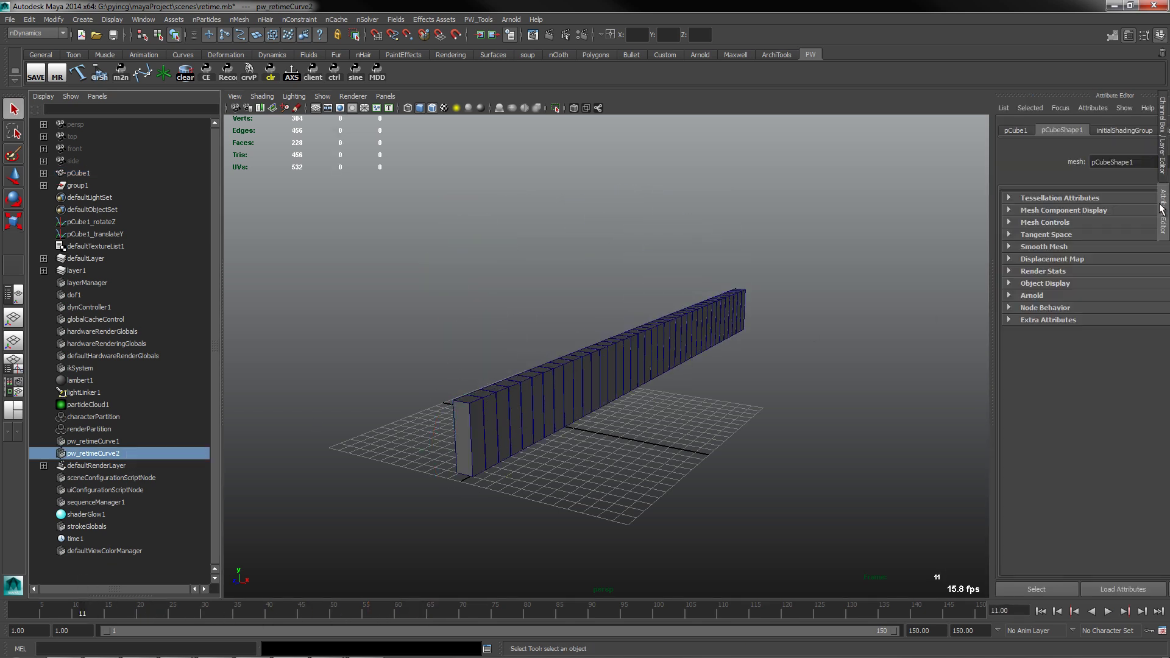
click(1023, 408)
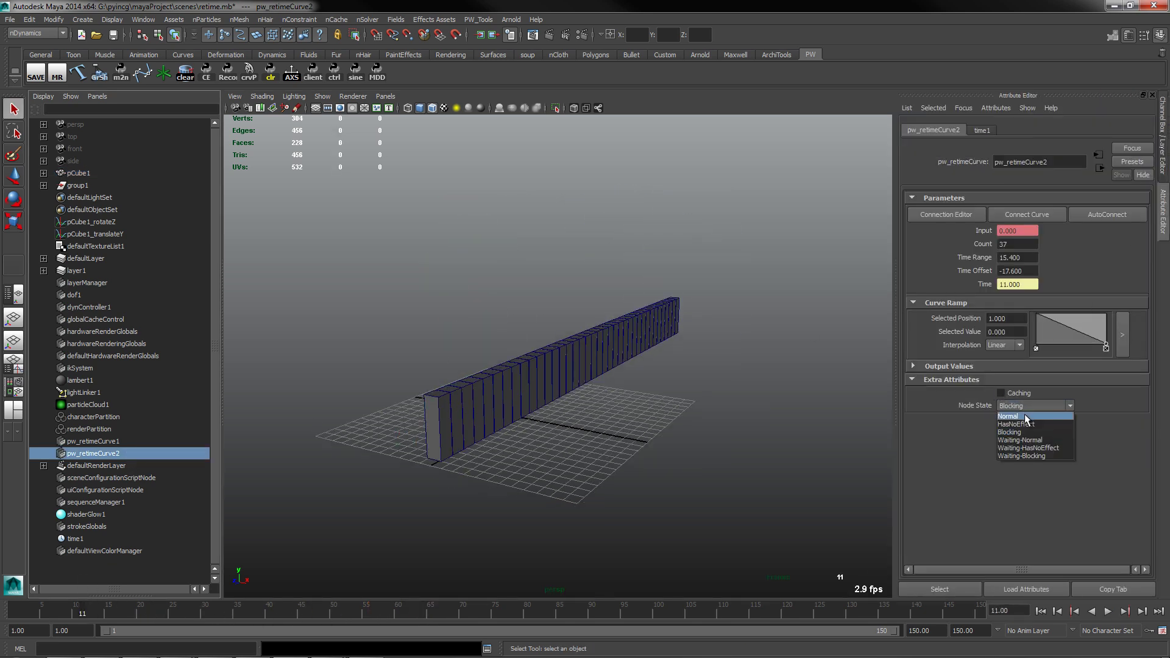
click(1007, 416)
Step: Play back the row of boxes with retimed rotation, stopping at frame 53 to view it
key(alt+v)
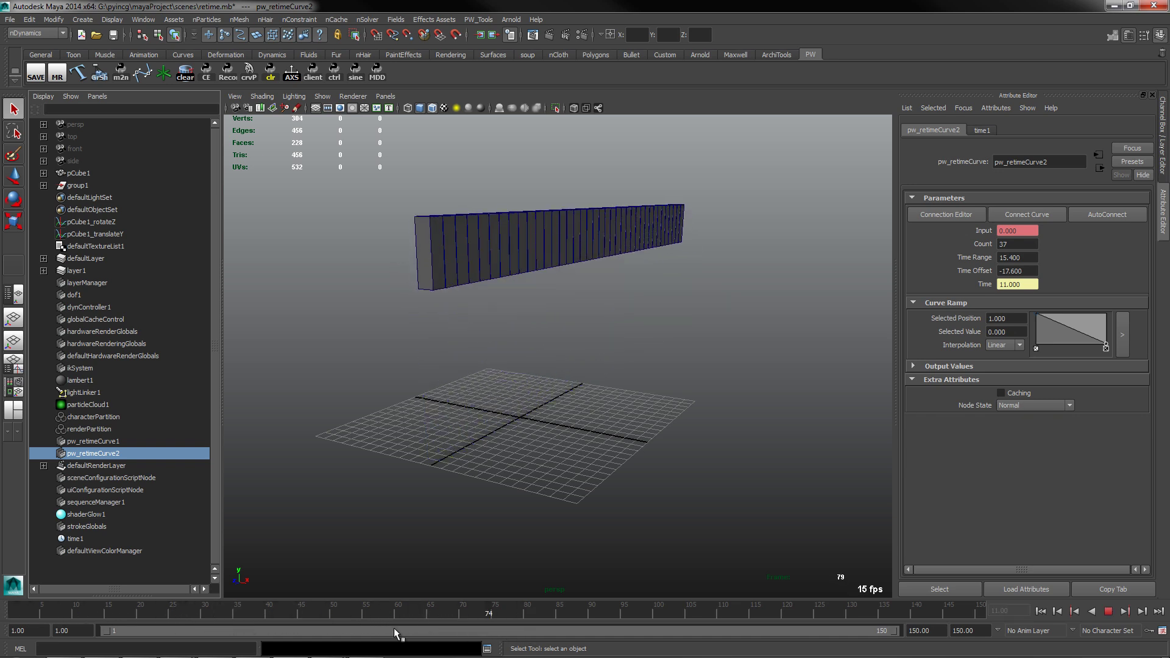
key(alt+v)
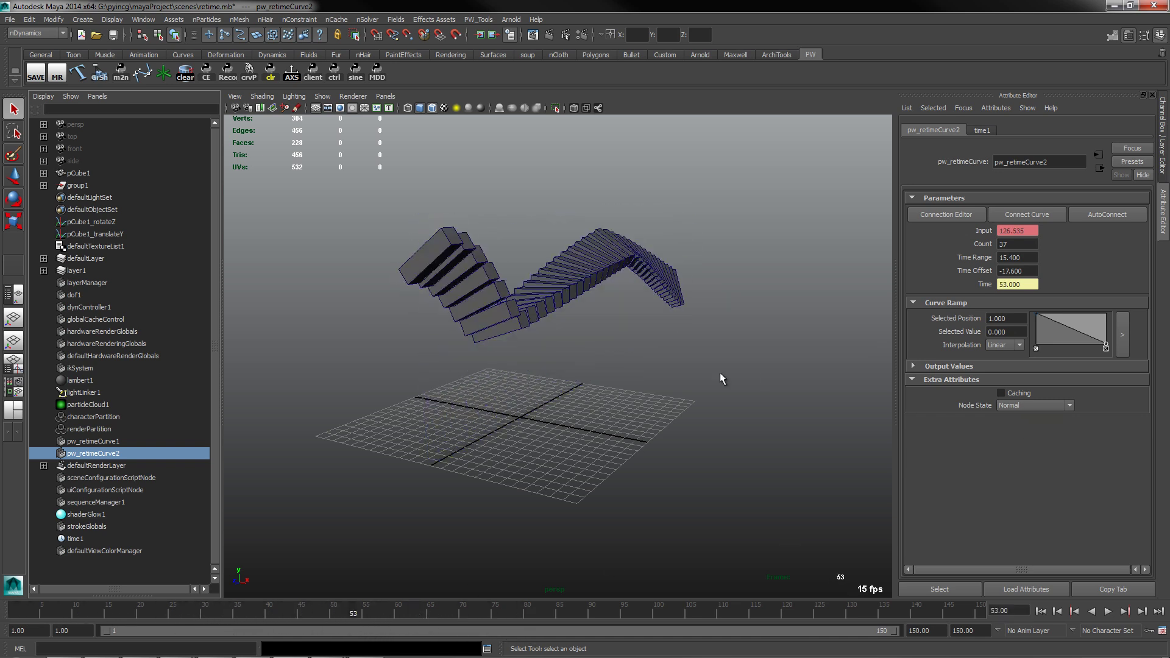
alt+drag(720, 373, 584, 384)
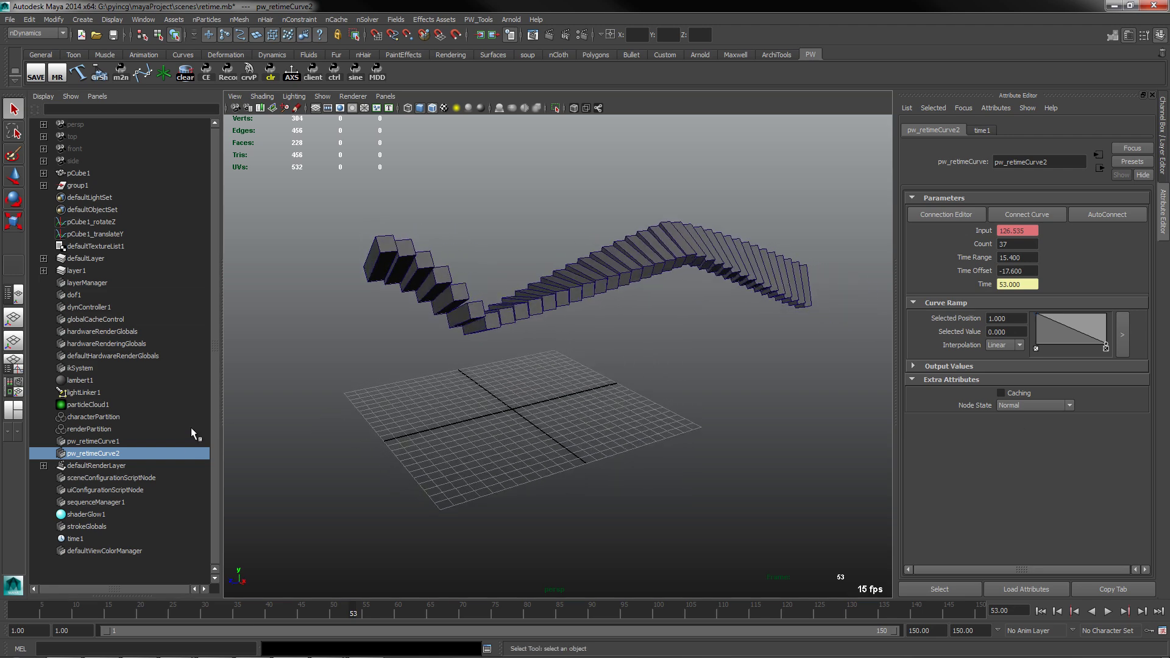
Step: Delete the two intermediate points from pw_retimeCurve1's curve ramp and scrub the animation to frame 51
click(149, 438)
click(1049, 351)
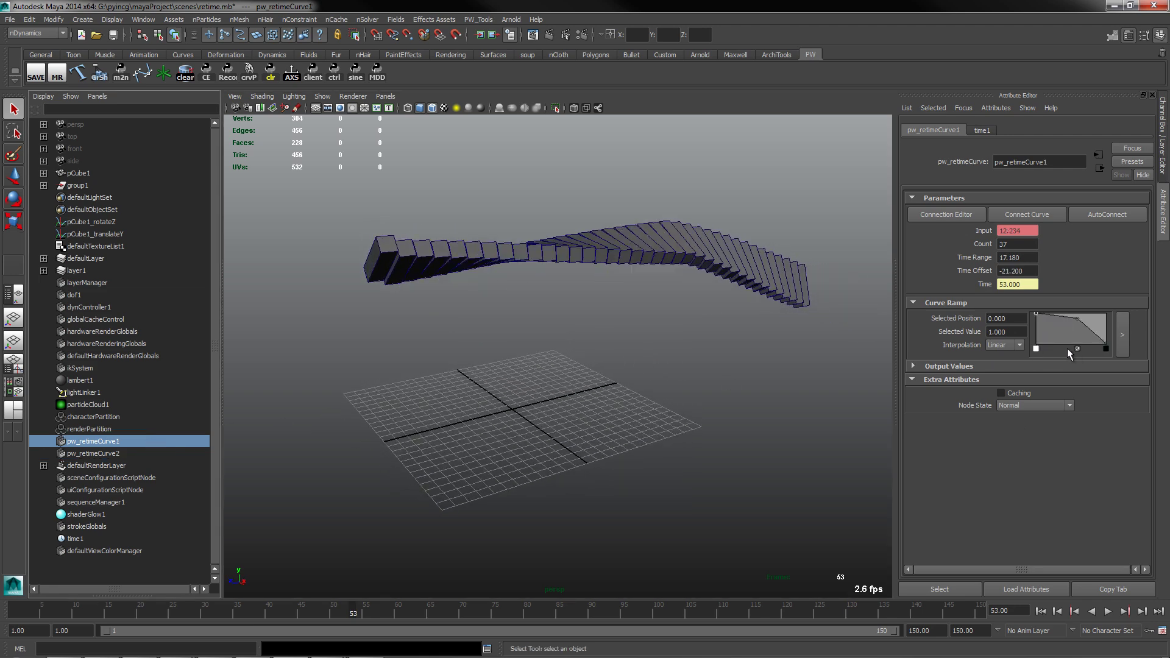
alt+drag(823, 377, 694, 384)
click(1076, 349)
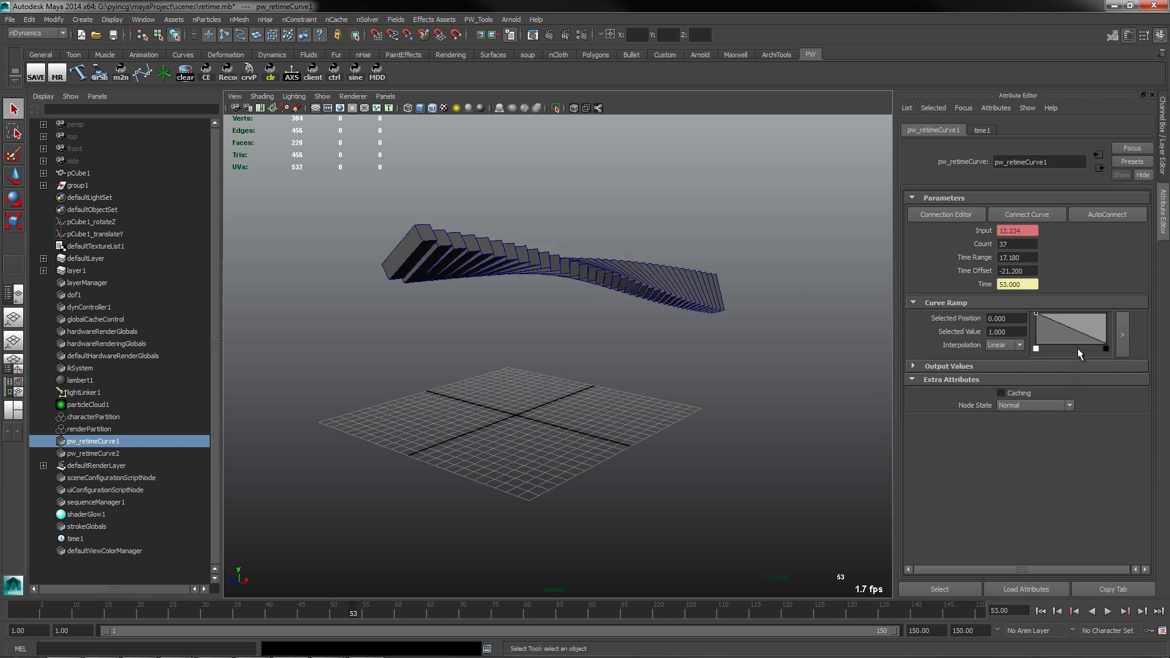
drag(10, 611, 340, 607)
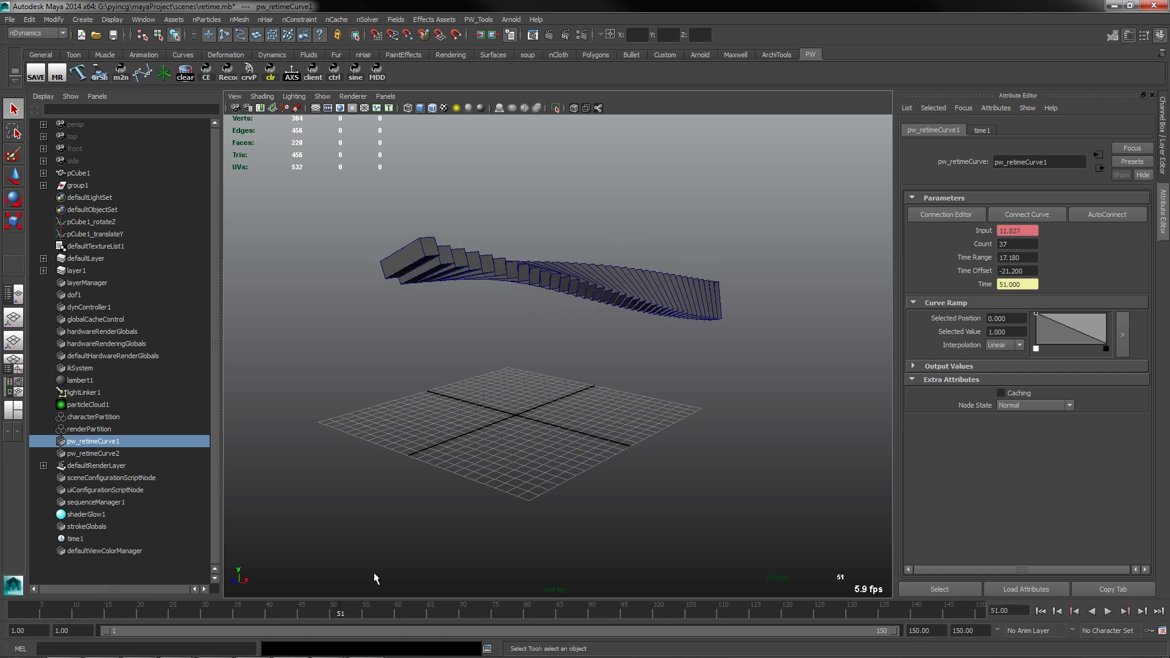
Step: Raise the incoming tangent of the last key on the pCube1_rotateZ curve in the Graph Editor, then close the editor
click(91, 222)
drag(522, 449, 511, 419)
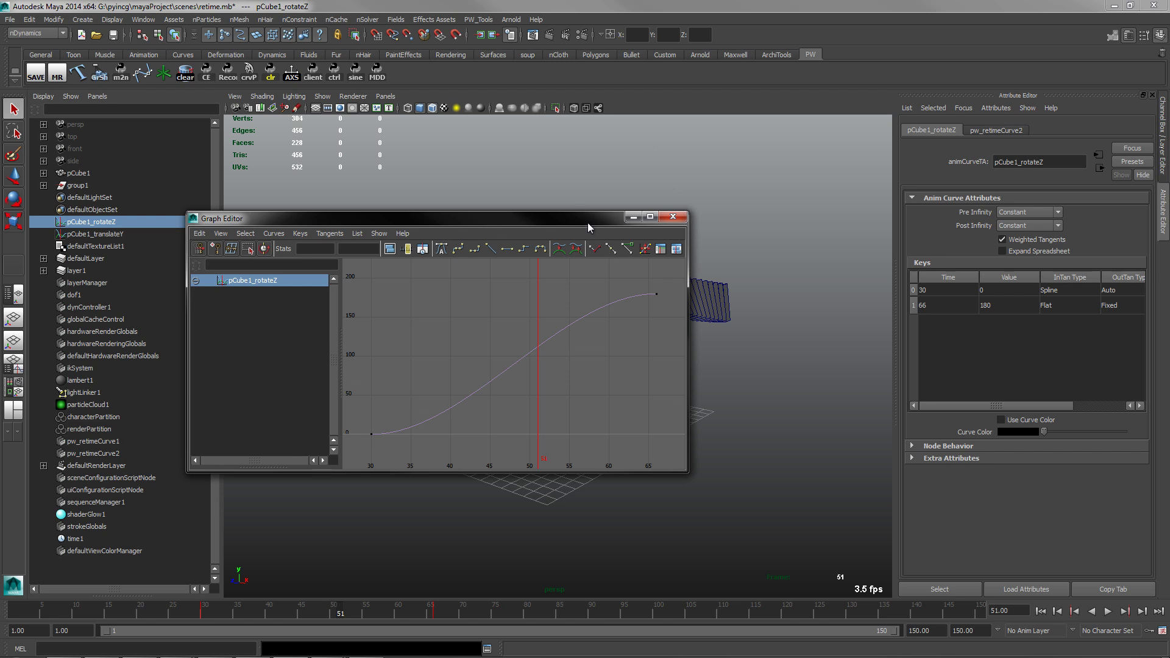
drag(392, 136, 487, 158)
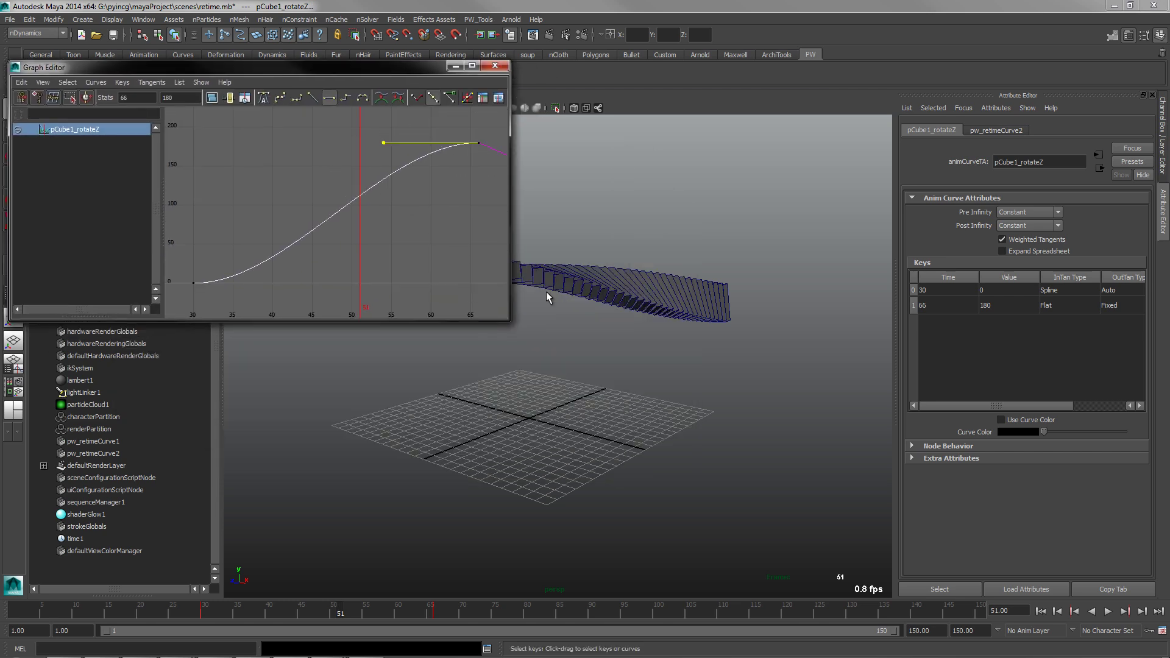
alt+drag(549, 295, 628, 294)
middle_drag(384, 216, 360, 123)
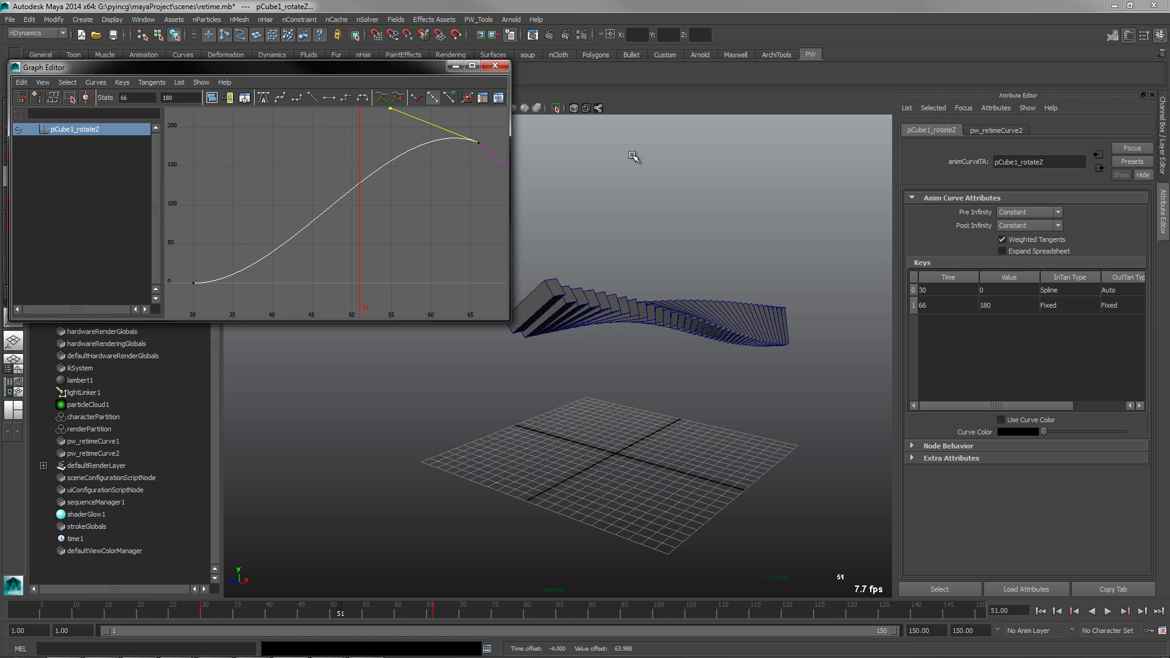
click(494, 65)
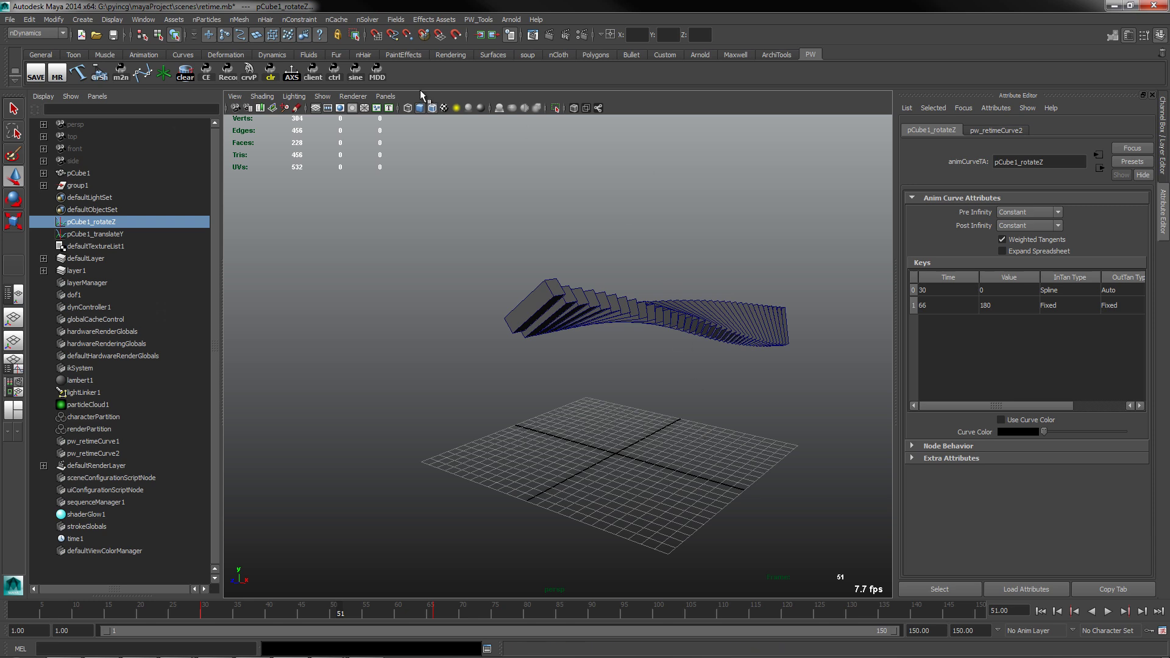
Step: Create a pacman rig control and move it above the grid, to one side of the row of boxes
click(333, 79)
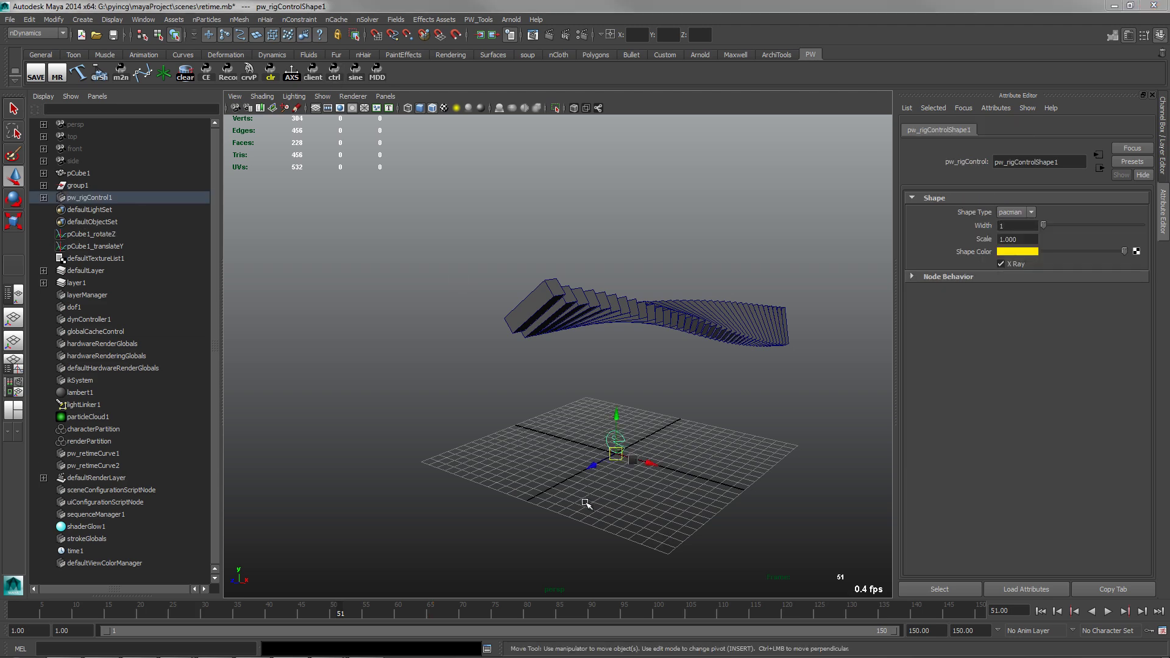
alt+drag(662, 542, 678, 512)
alt+right_drag(678, 512, 696, 536)
middle_drag(696, 536, 566, 421)
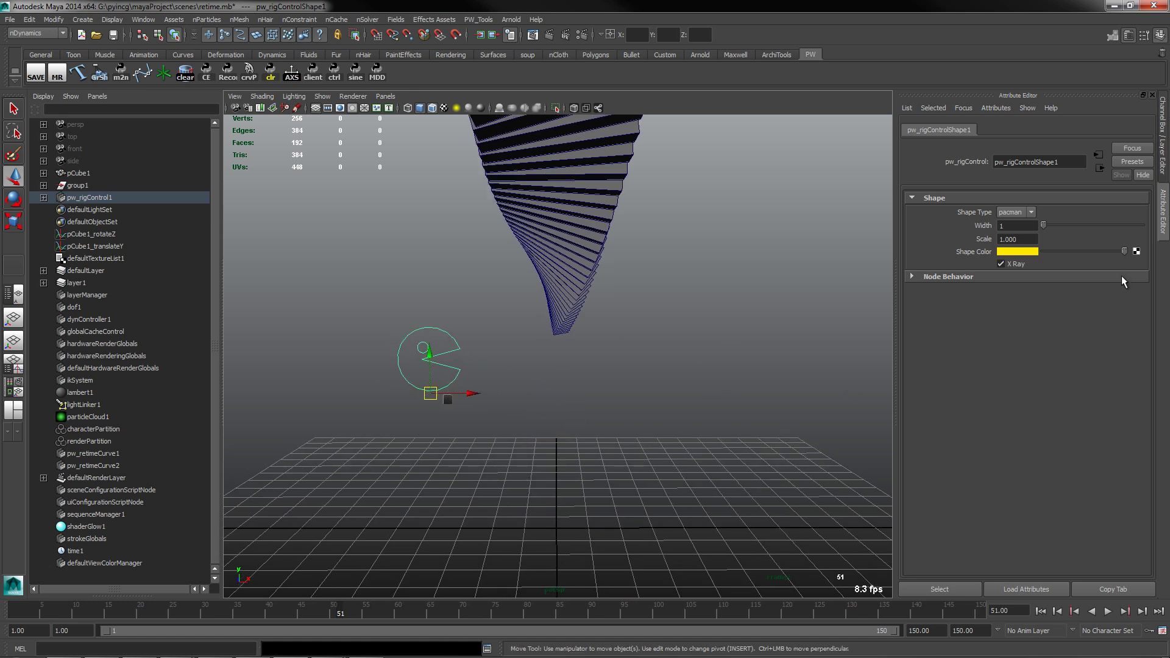
Step: Set the rig control's Width to 5 and its Shape Type to xBox1
drag(1054, 225, 1124, 232)
drag(1131, 233, 1087, 239)
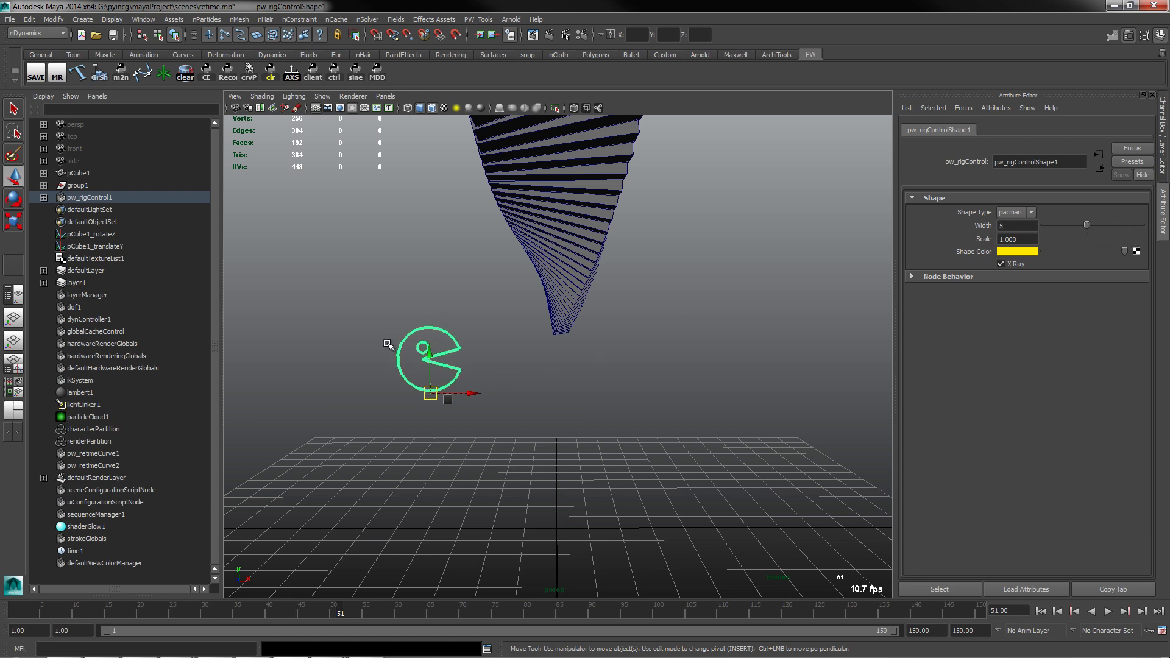
click(1023, 211)
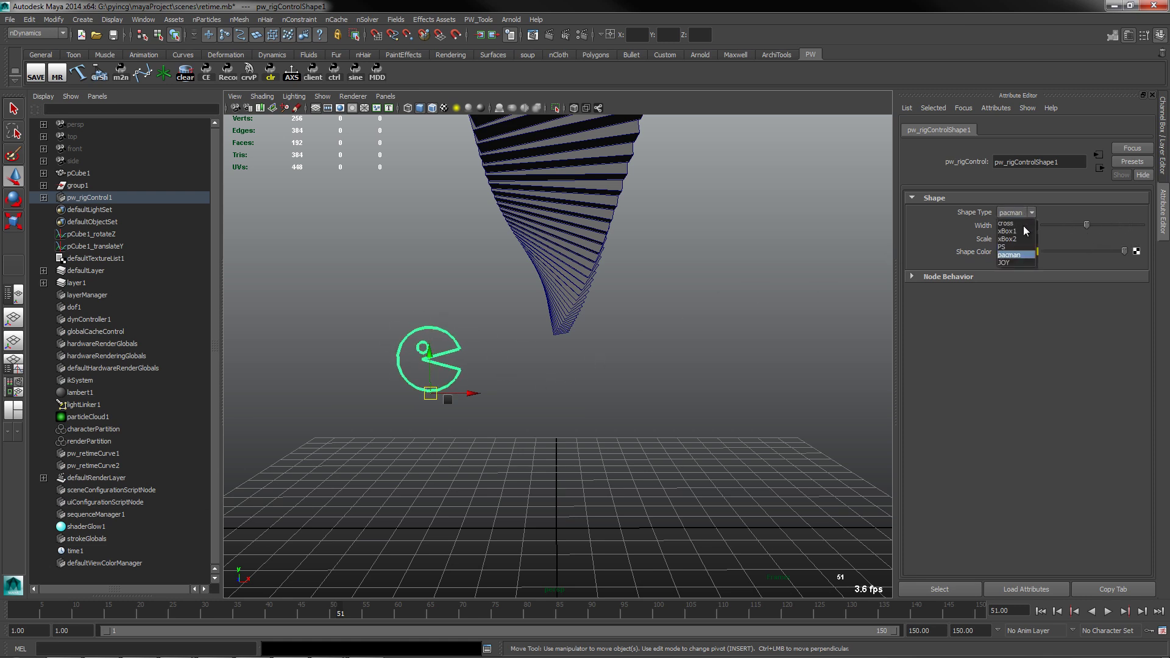
click(1021, 232)
alt+drag(555, 436, 579, 424)
key(q)
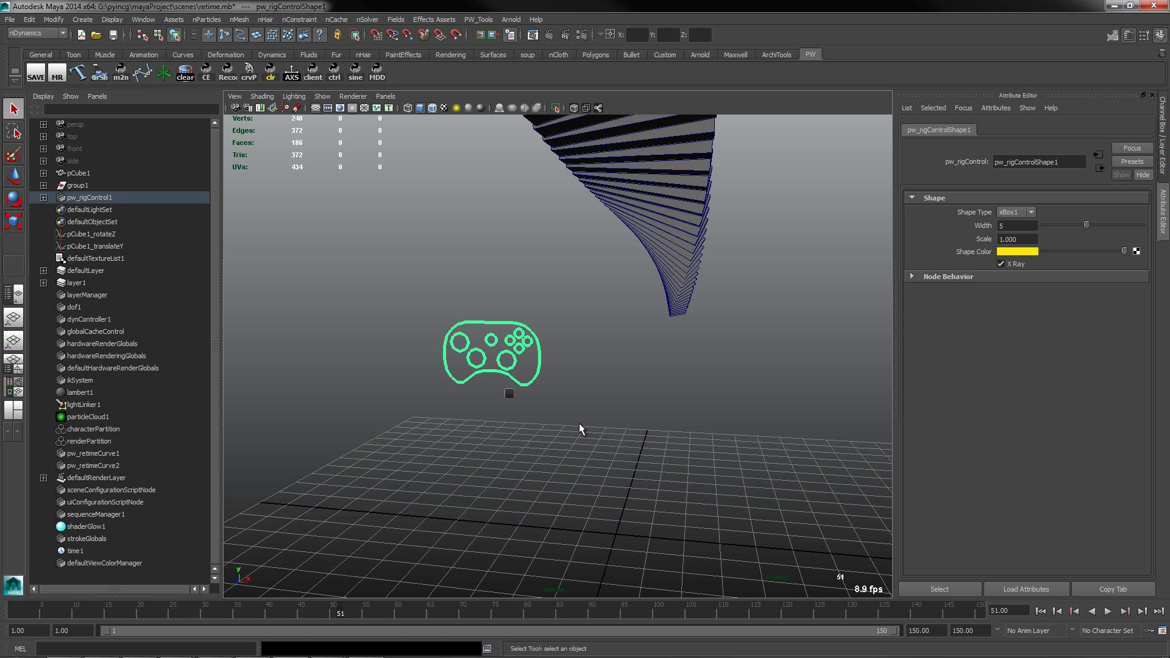
Step: Enlarge the rig control to a scale of 2.8 with its in-view controls and move a duplicate away from the original
click(510, 394)
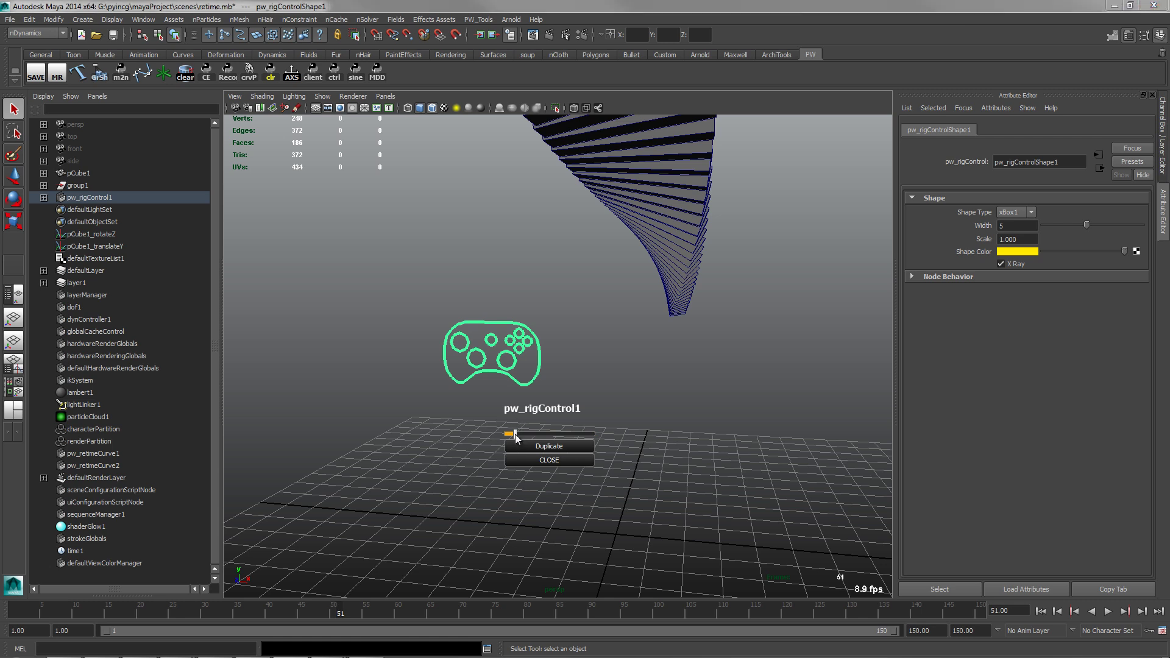
mouse_move(515, 434)
mouse_down()
mouse_move(557, 437)
mouse_move(528, 432)
mouse_up()
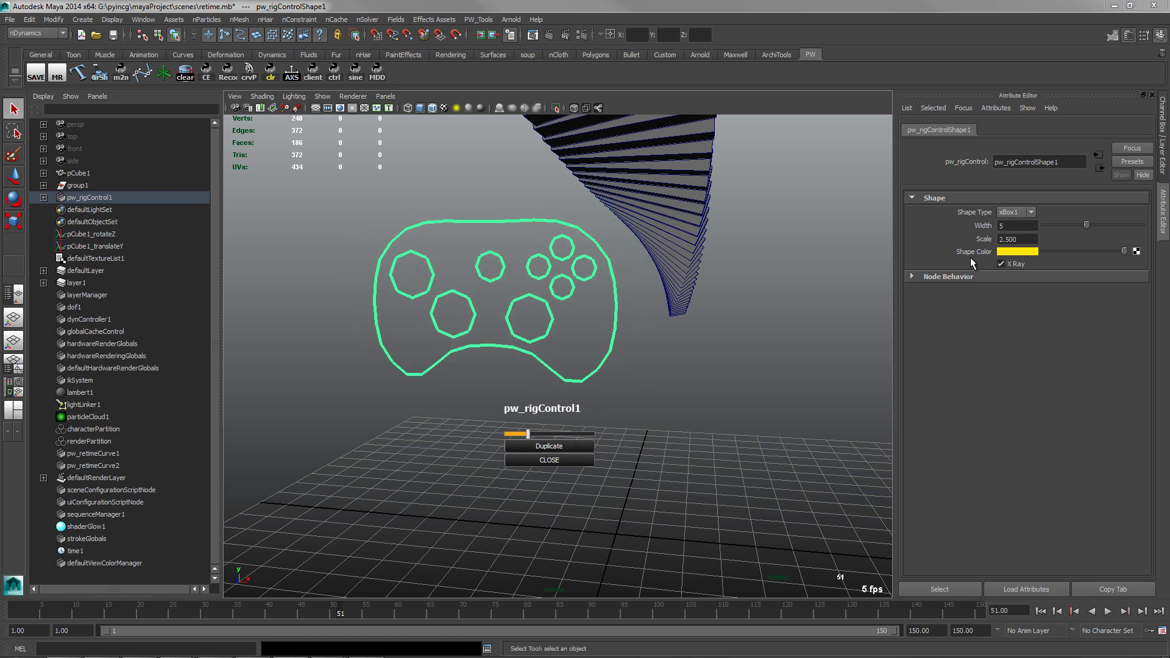
click(543, 444)
key(w)
drag(509, 393, 861, 511)
scroll(597, 385, down, 3)
alt+drag(597, 386, 621, 354)
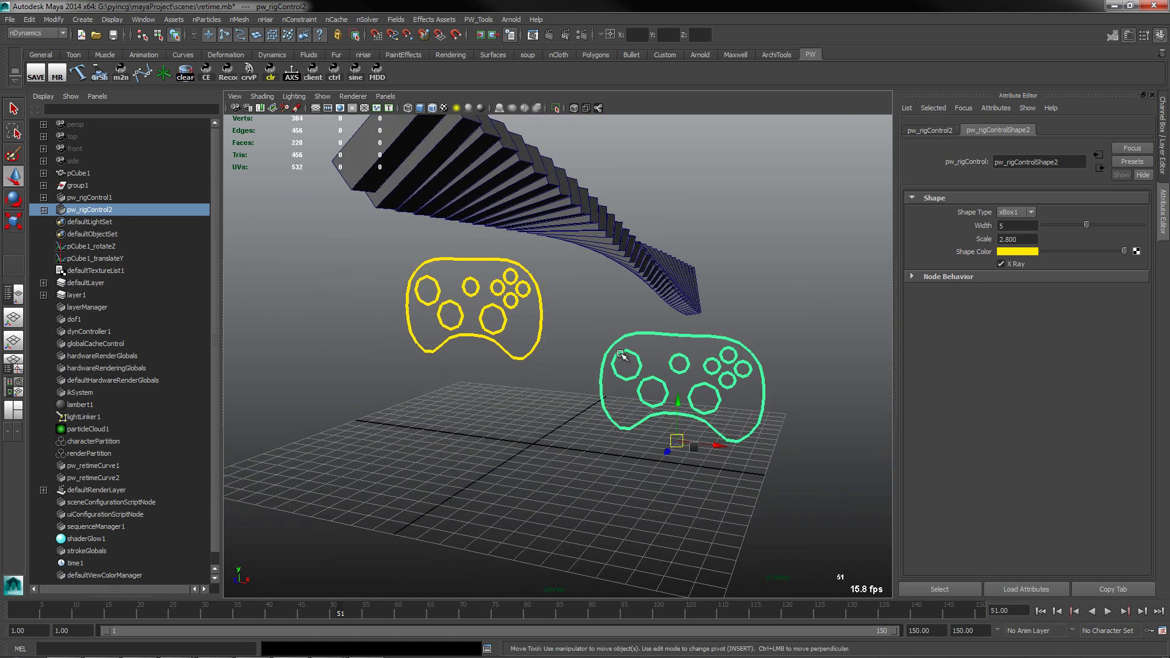
Step: Start a new scene without saving and draw an open linear EP curve with nine points looping around the grid
click(81, 35)
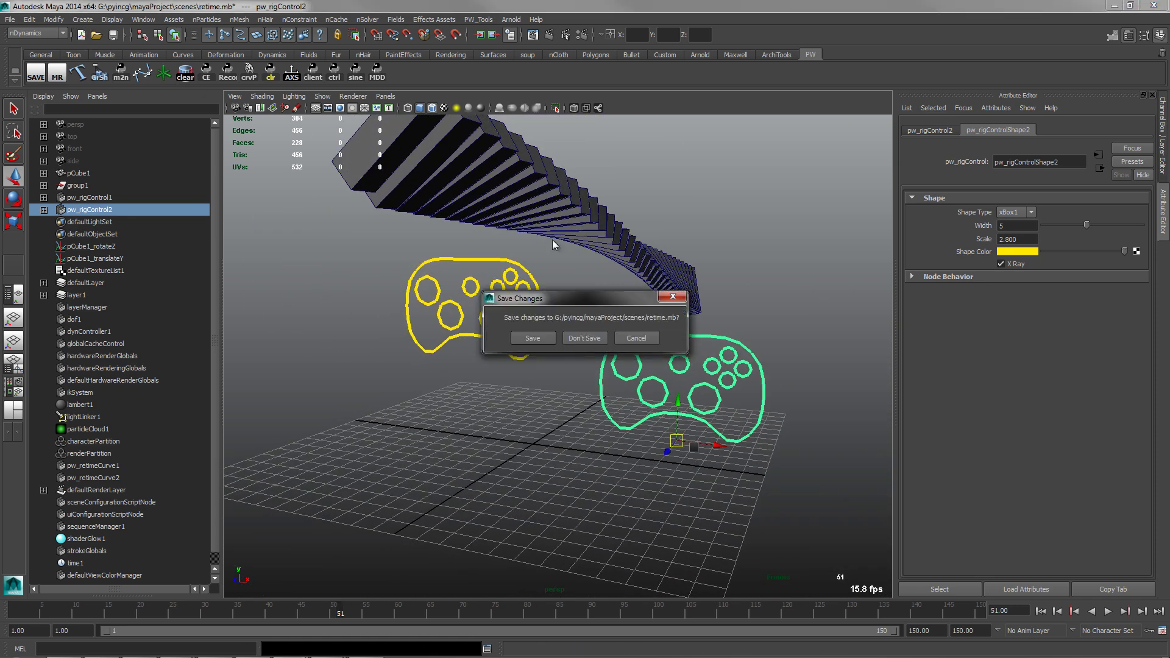
click(583, 338)
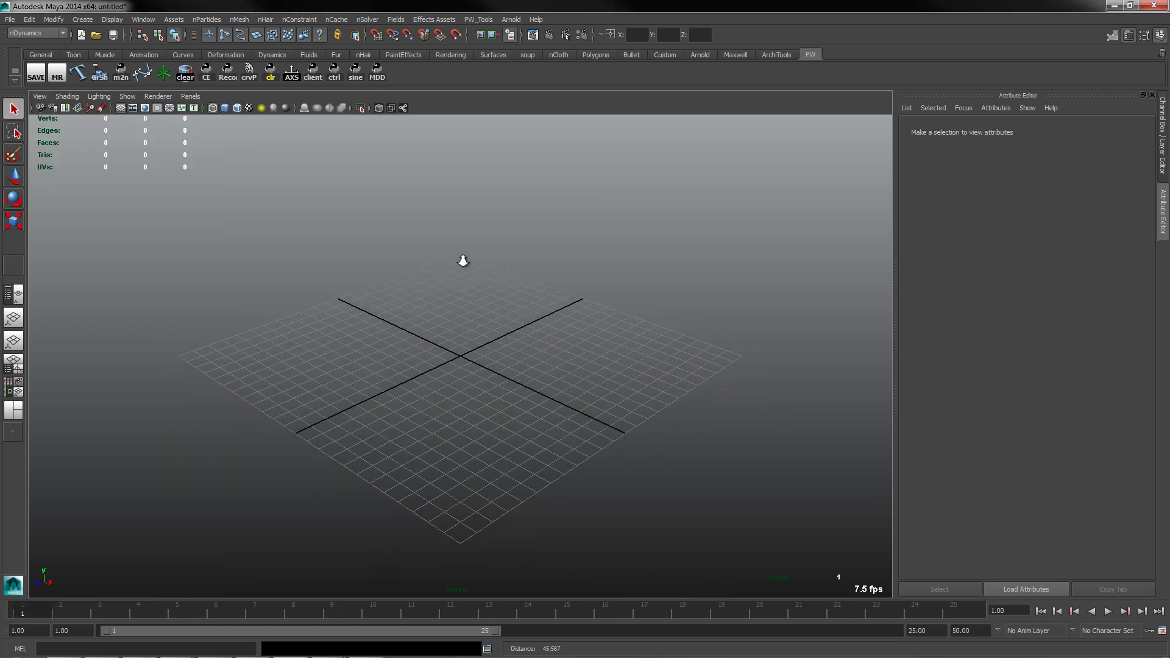
click(183, 54)
click(98, 72)
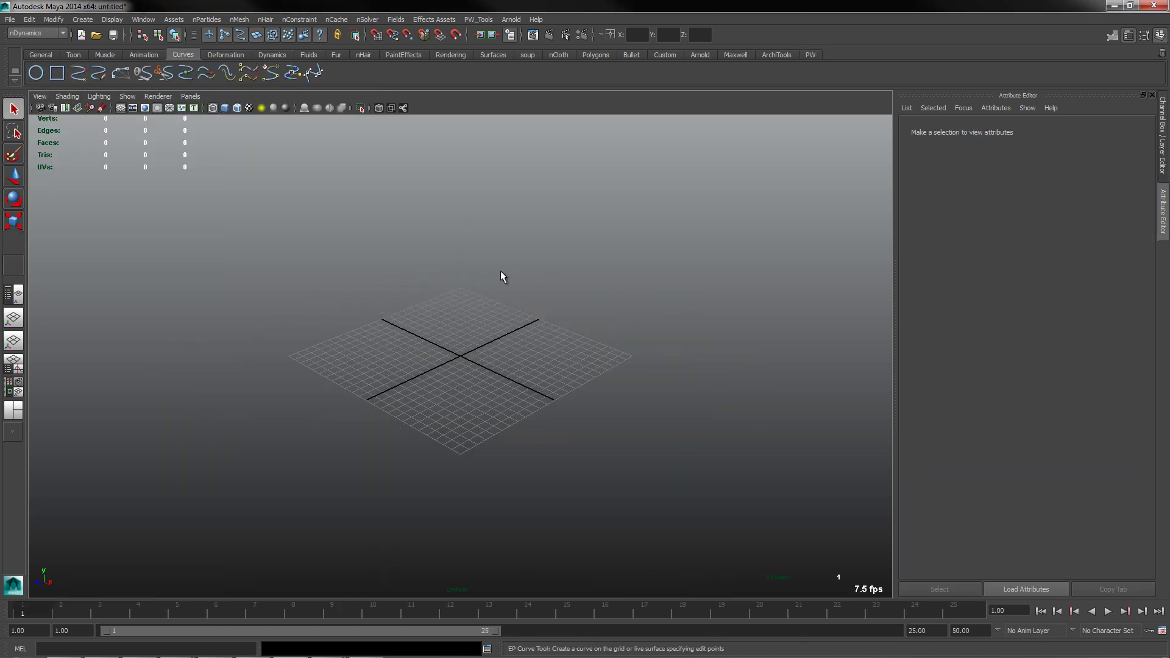
click(530, 306)
click(385, 295)
click(300, 384)
click(326, 467)
click(676, 532)
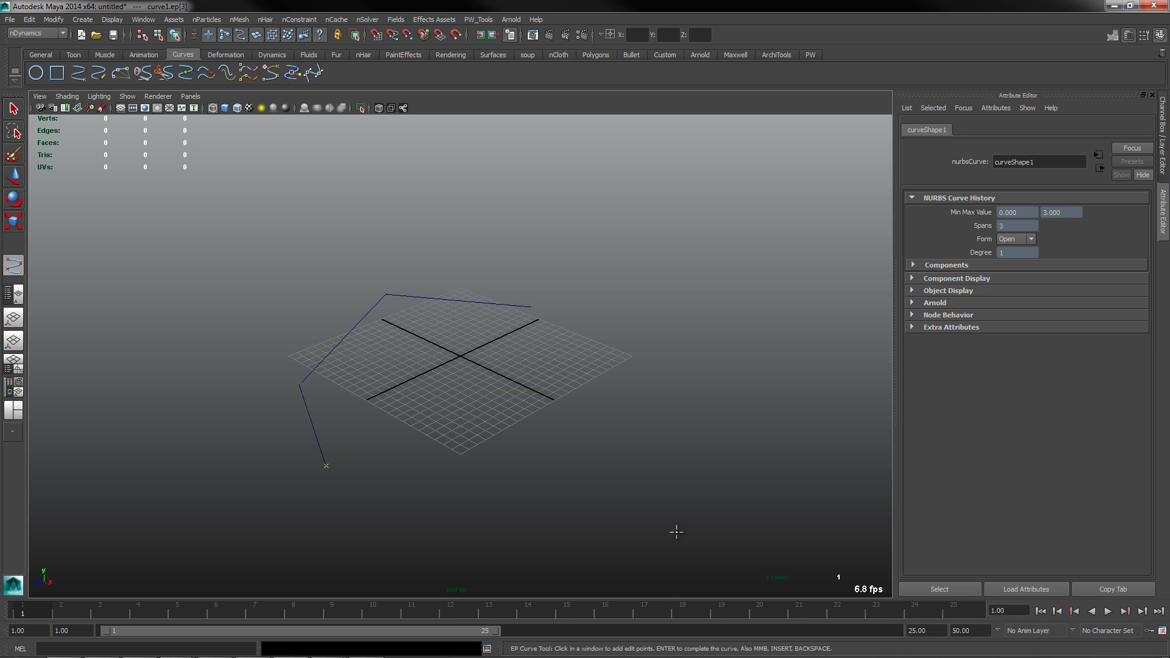
click(734, 459)
click(708, 338)
click(571, 338)
click(539, 399)
key(Return)
Step: Create the coloured axis model at the origin and display the scene shaded
click(809, 54)
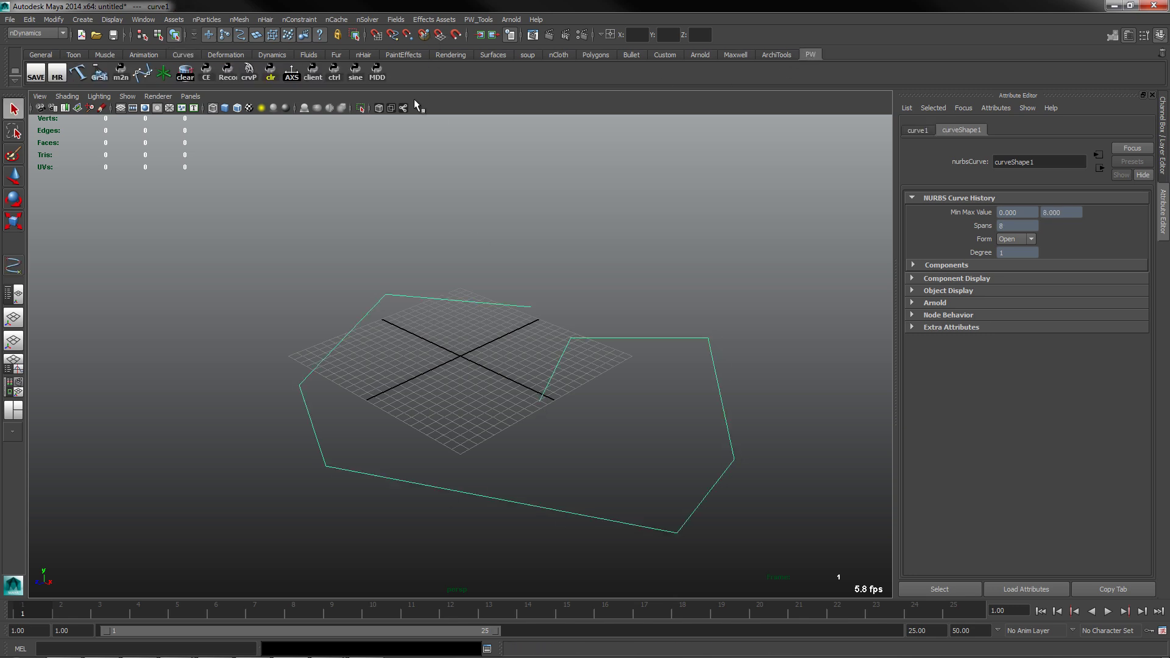
click(292, 72)
alt+drag(432, 392, 485, 391)
key(5)
mouse_move(491, 386)
alt+right_down()
mouse_move(510, 369)
mouse_move(618, 372)
alt+right_up()
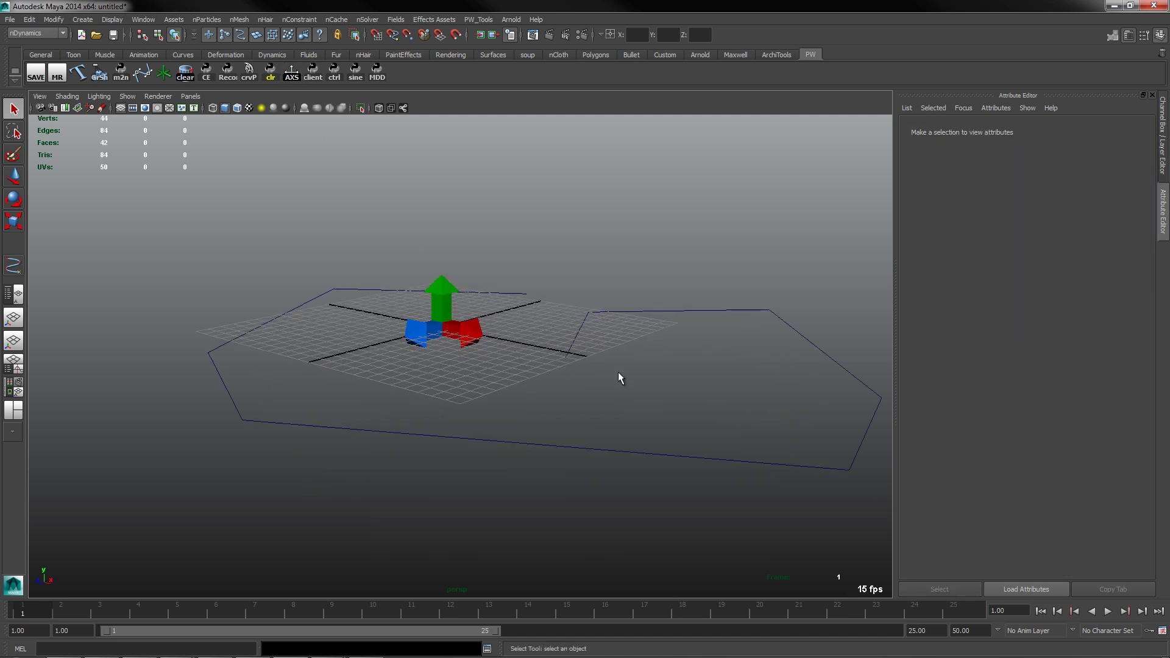
Step: Reshape the curve by moving its control vertices, lifting the far end of the loop above the grid
click(678, 457)
key(F8)
drag(783, 432, 839, 501)
key(w)
alt+middle_drag(825, 506, 786, 312)
drag(786, 311, 674, 477)
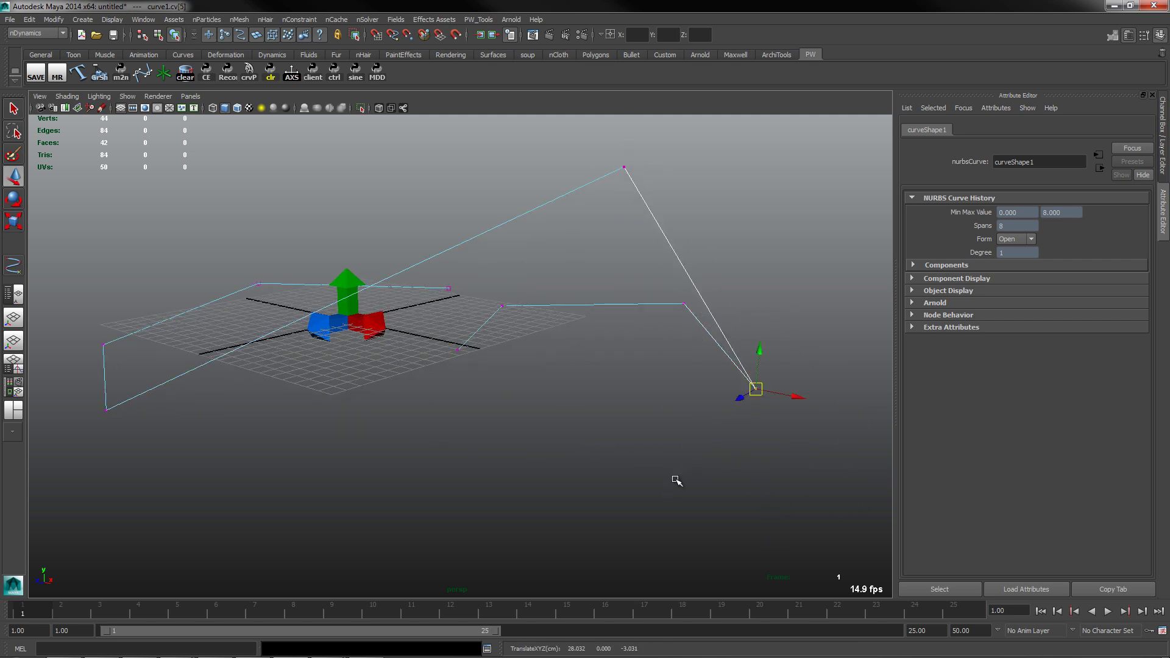
middle_drag(674, 478, 756, 304)
alt+right_drag(756, 304, 414, 373)
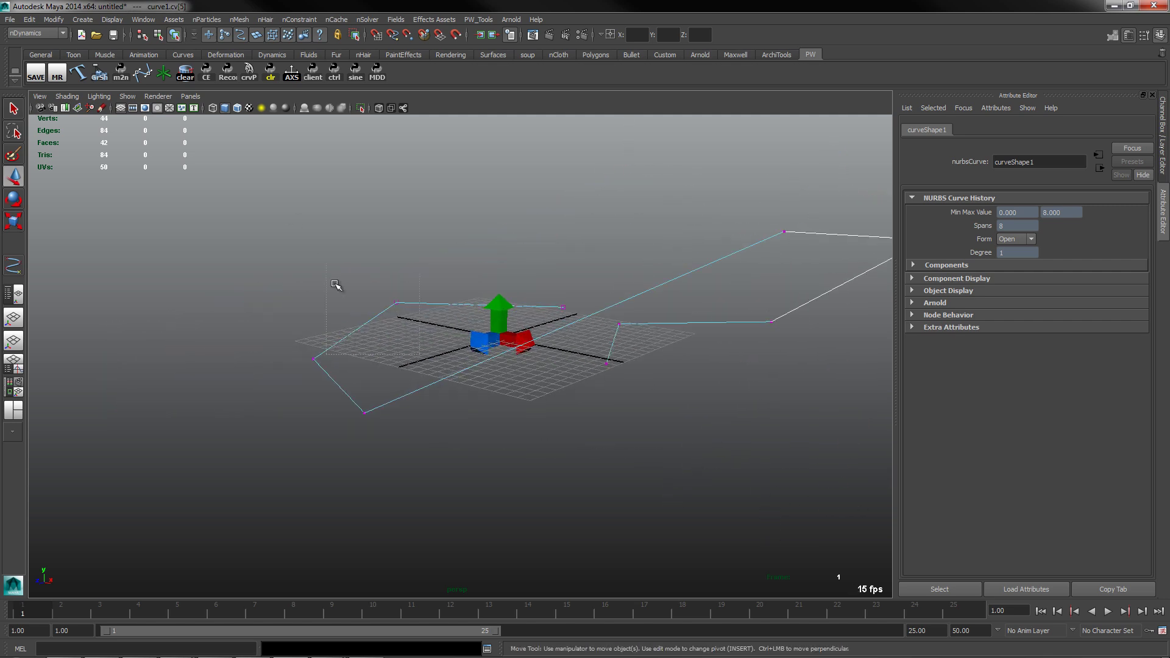
drag(339, 287, 427, 335)
middle_drag(392, 392, 444, 412)
alt+drag(444, 412, 550, 278)
Step: Clone the axis model along the curve with the Objects along curve tool, using the Count method and an Object Count of 22
click(500, 356)
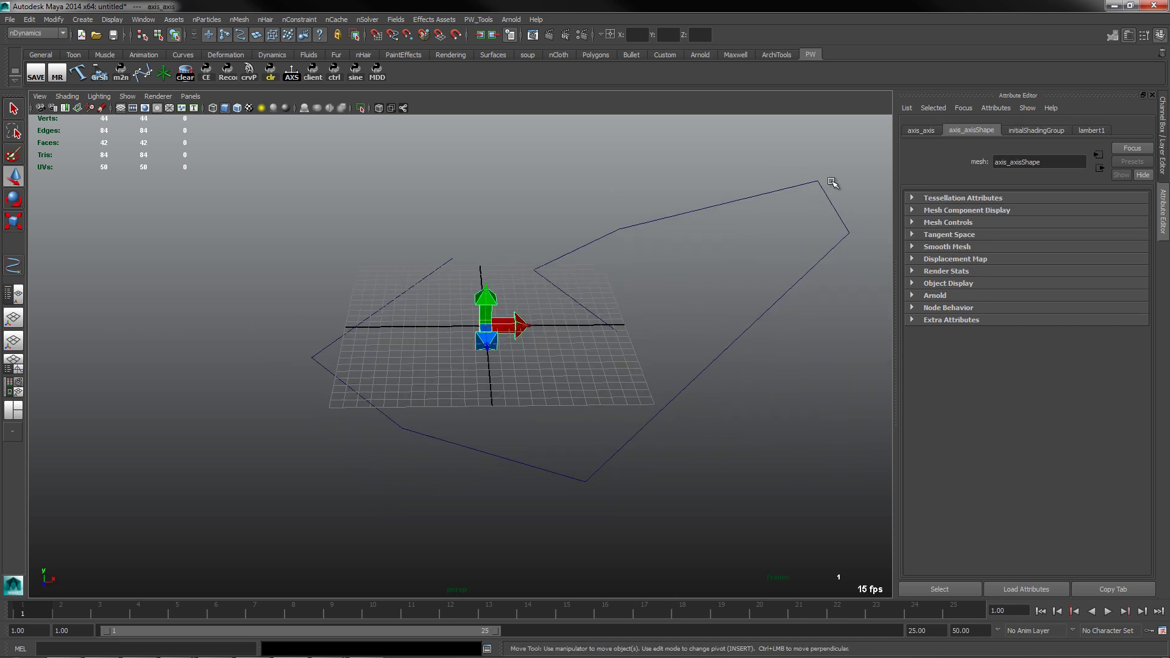
alt+drag(515, 360, 526, 370)
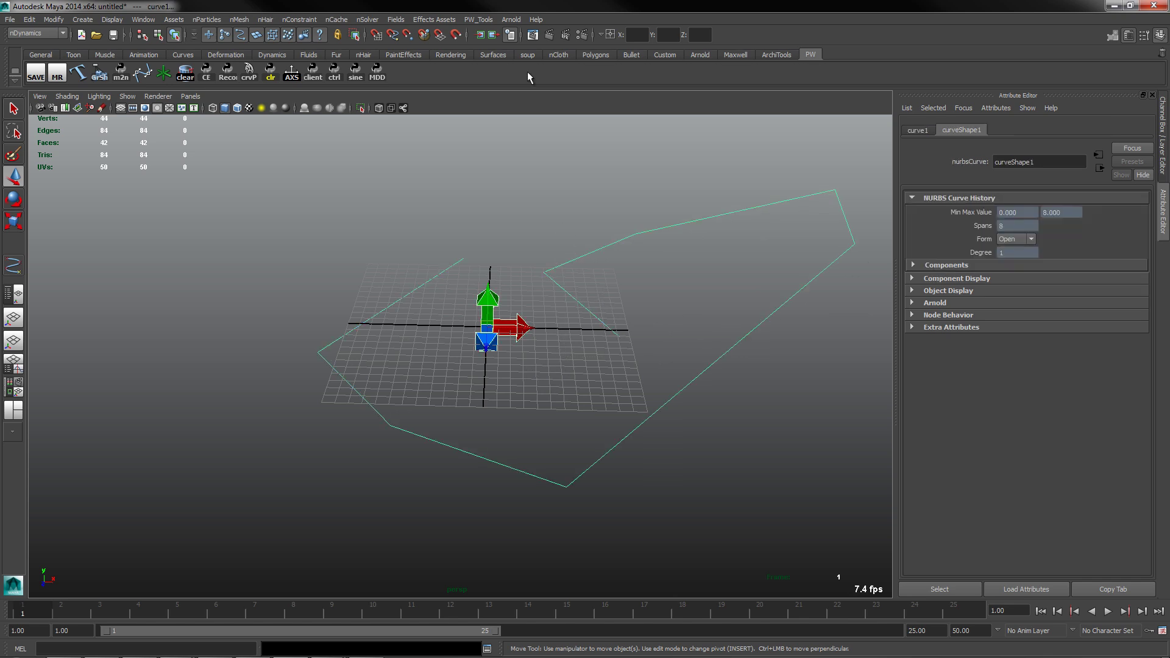
click(478, 19)
mouse_move(505, 129)
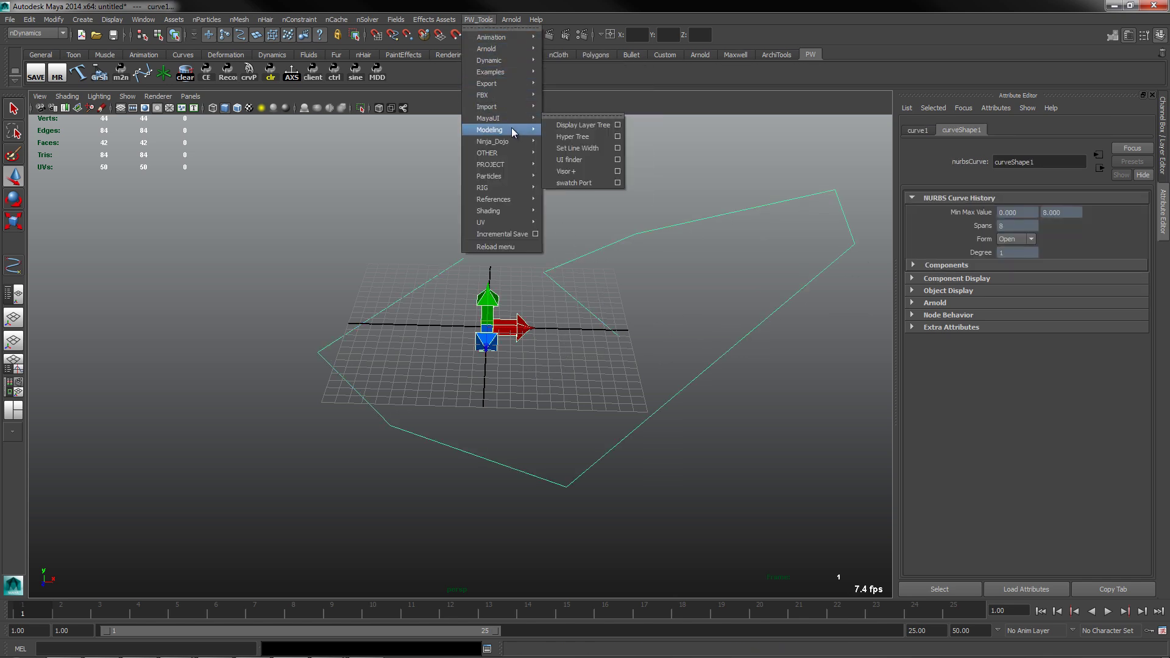
click(573, 126)
drag(548, 113, 518, 65)
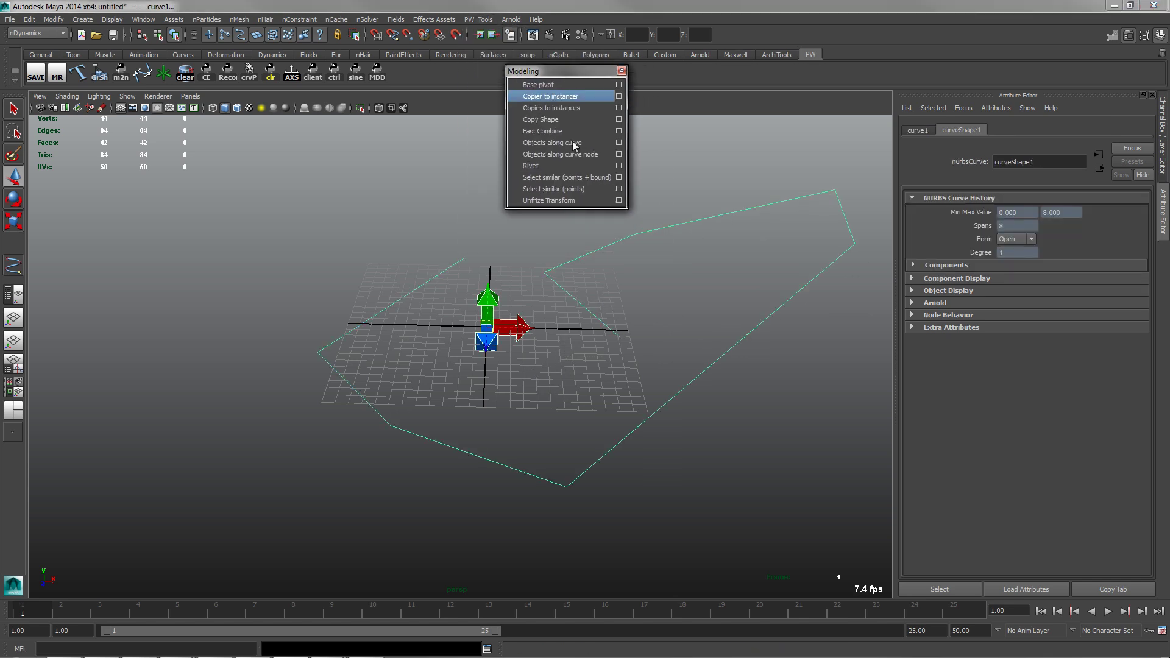
click(579, 145)
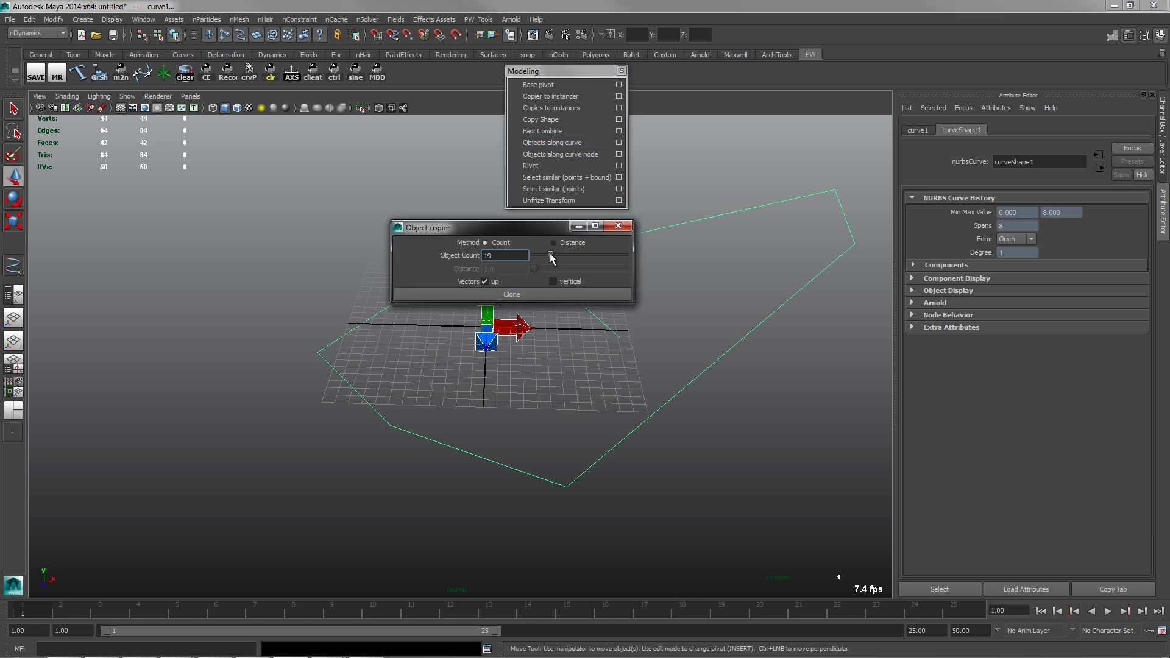
drag(554, 258, 555, 258)
click(576, 294)
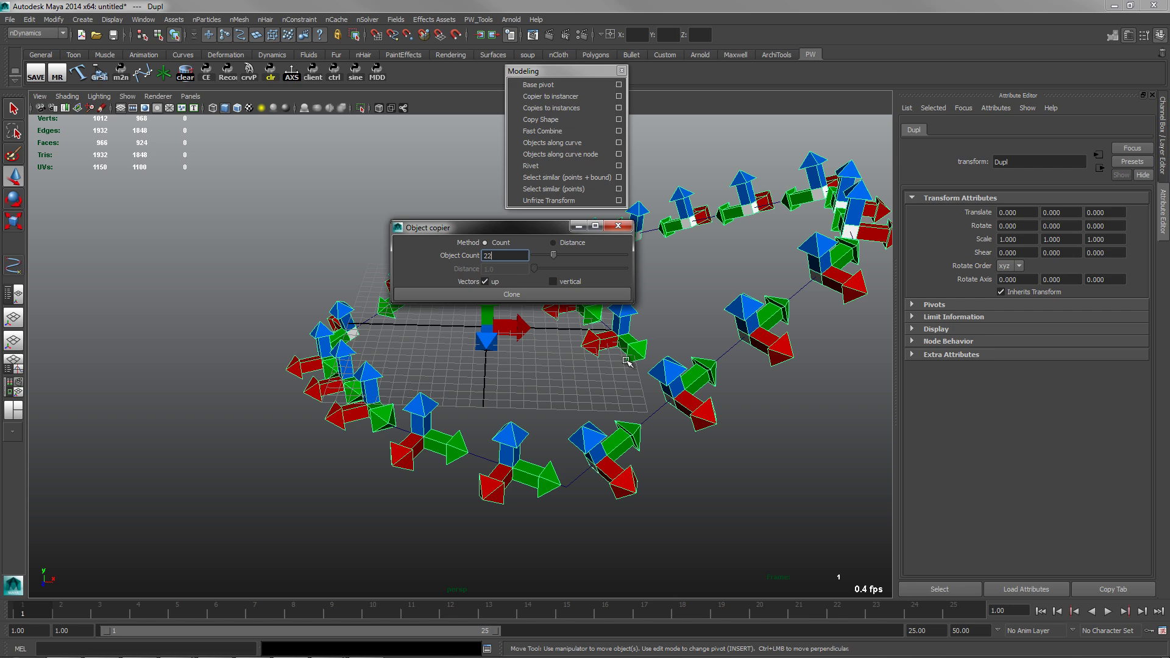
click(618, 226)
alt+drag(646, 366, 470, 322)
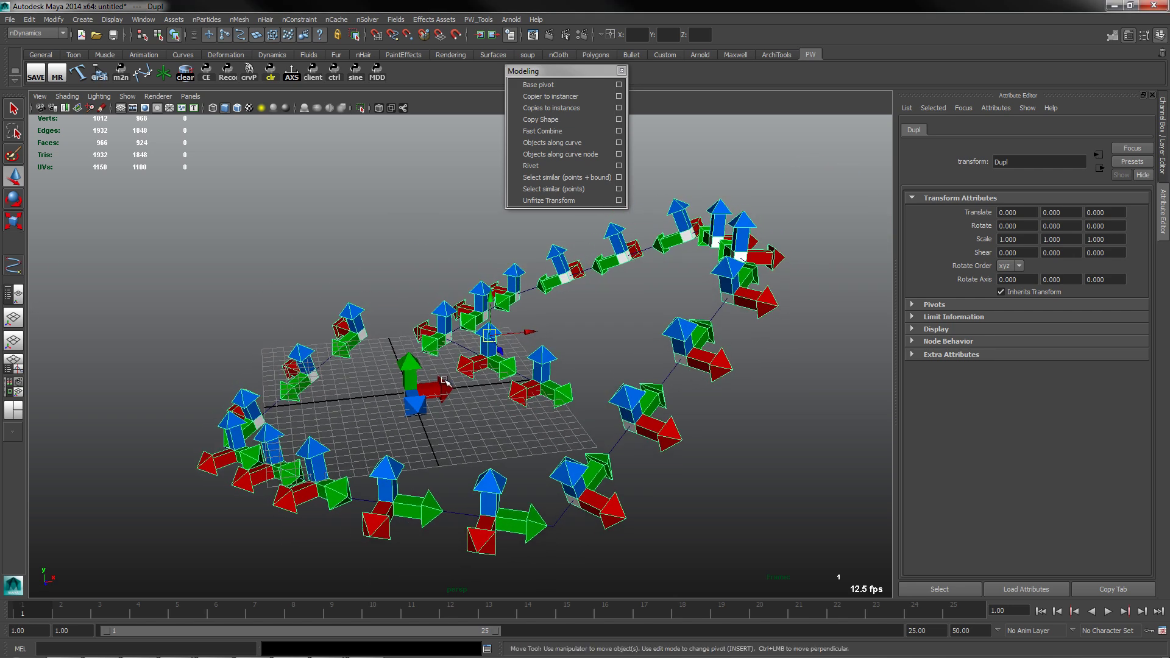
Step: Try moving some vertices of the original axis model, undo the move and return to object mode
key(F8)
mouse_move(420, 375)
mouse_down()
mouse_move(412, 394)
mouse_move(415, 359)
mouse_up()
key(ctrl+z)
right_drag(416, 401, 447, 379)
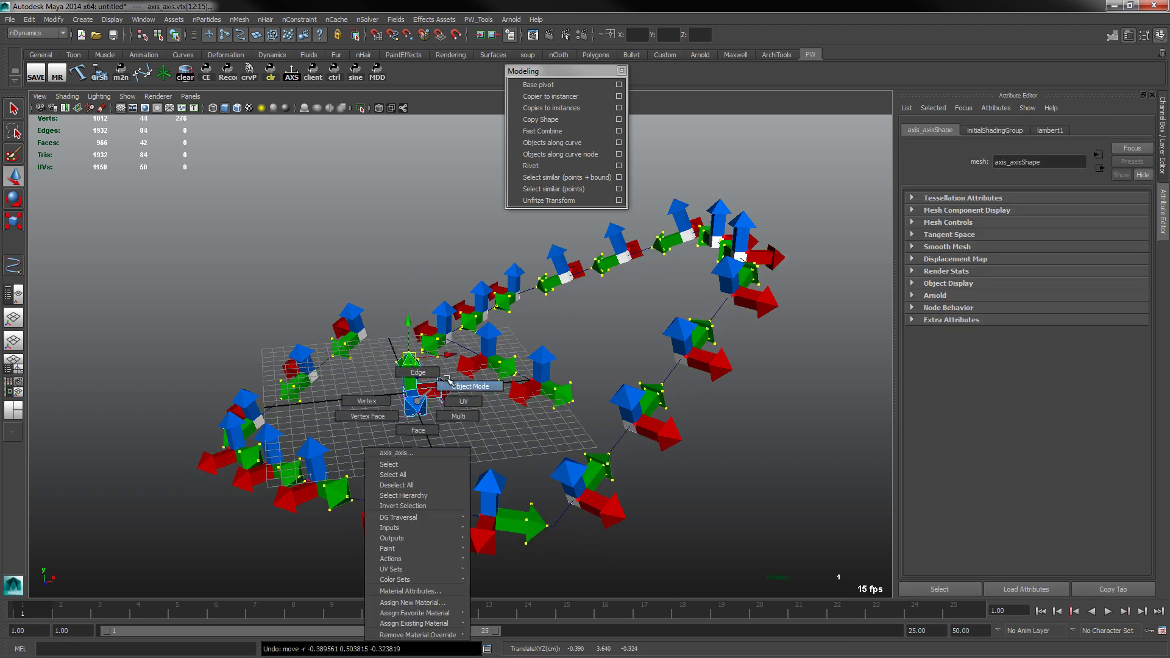
alt+drag(541, 392, 590, 392)
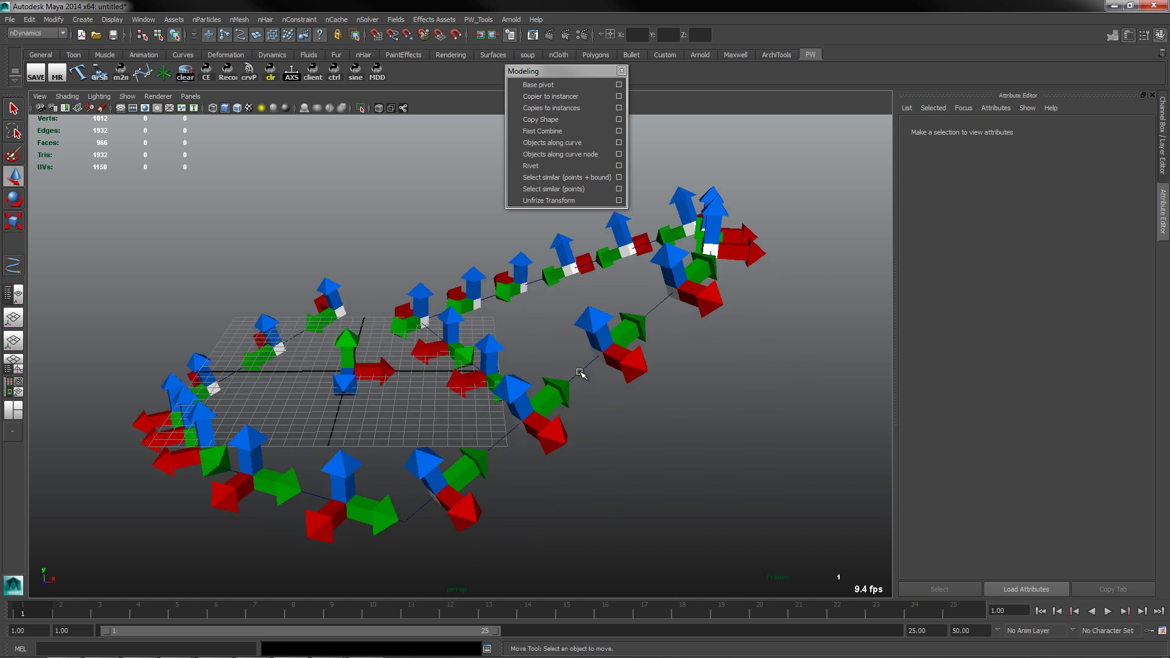
Step: Try moving the whole curve away from the cloned axes, then undo the move
click(579, 371)
mouse_move(536, 338)
middle_down()
mouse_move(549, 377)
mouse_move(542, 320)
middle_up()
key(ctrl+z)
key(ctrl+z)
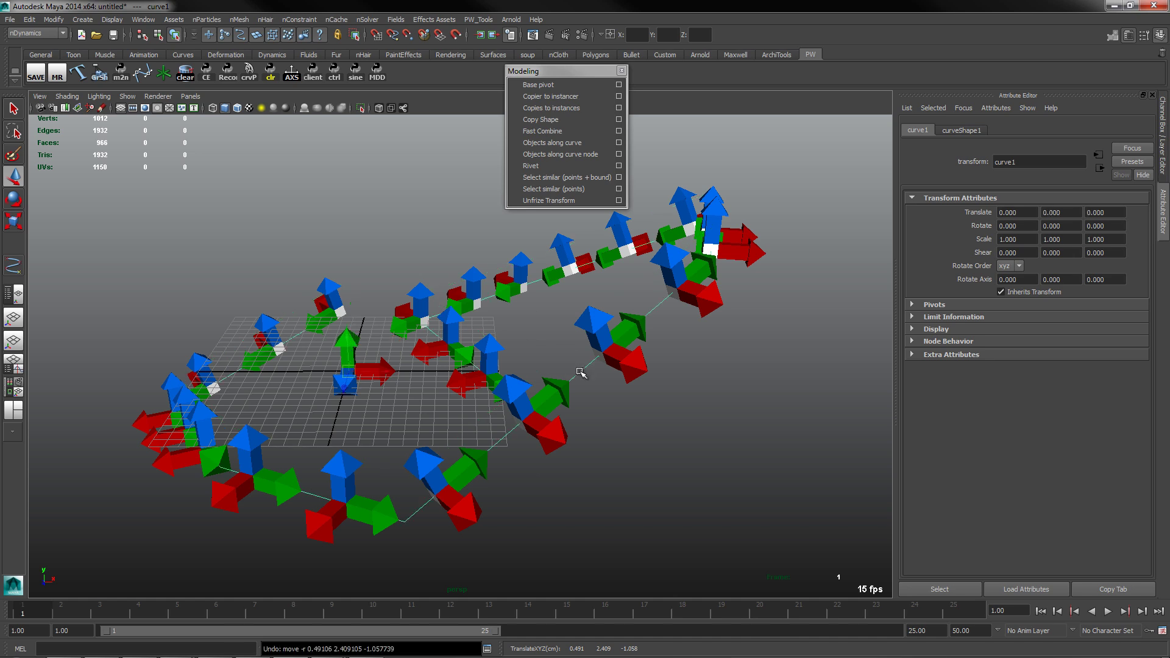
Step: Try moving the control vertices at the raised end of the curve, undo it and leave component mode
right_drag(581, 373, 578, 347)
drag(737, 232, 695, 293)
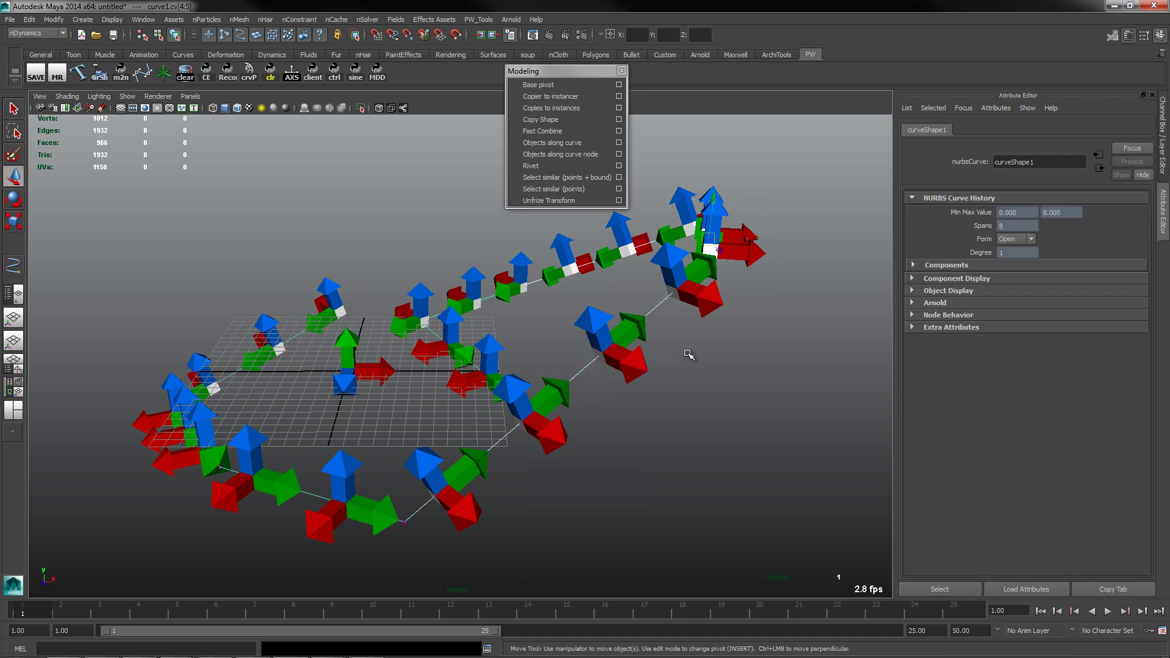
middle_drag(695, 442, 794, 450)
key(ctrl+z)
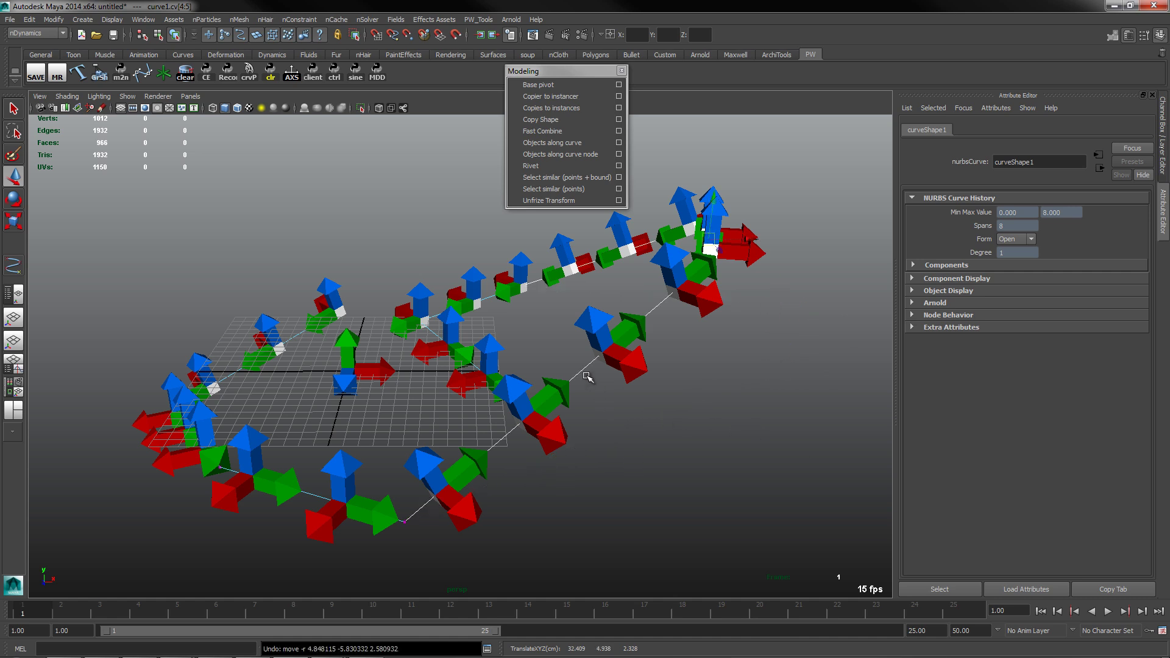
right_drag(582, 372, 595, 431)
Step: Show the Outliner beside the viewport and delete the Dupl group holding the cloned axes
alt+drag(595, 430, 543, 426)
click(532, 498)
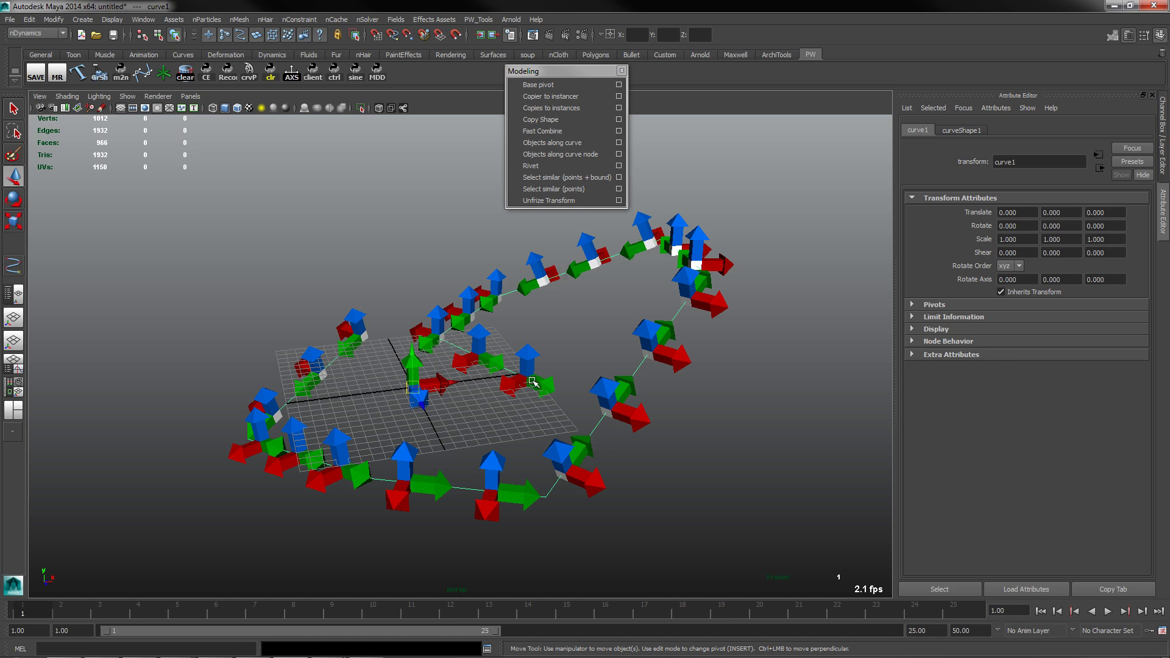
alt+drag(554, 399, 542, 426)
click(13, 294)
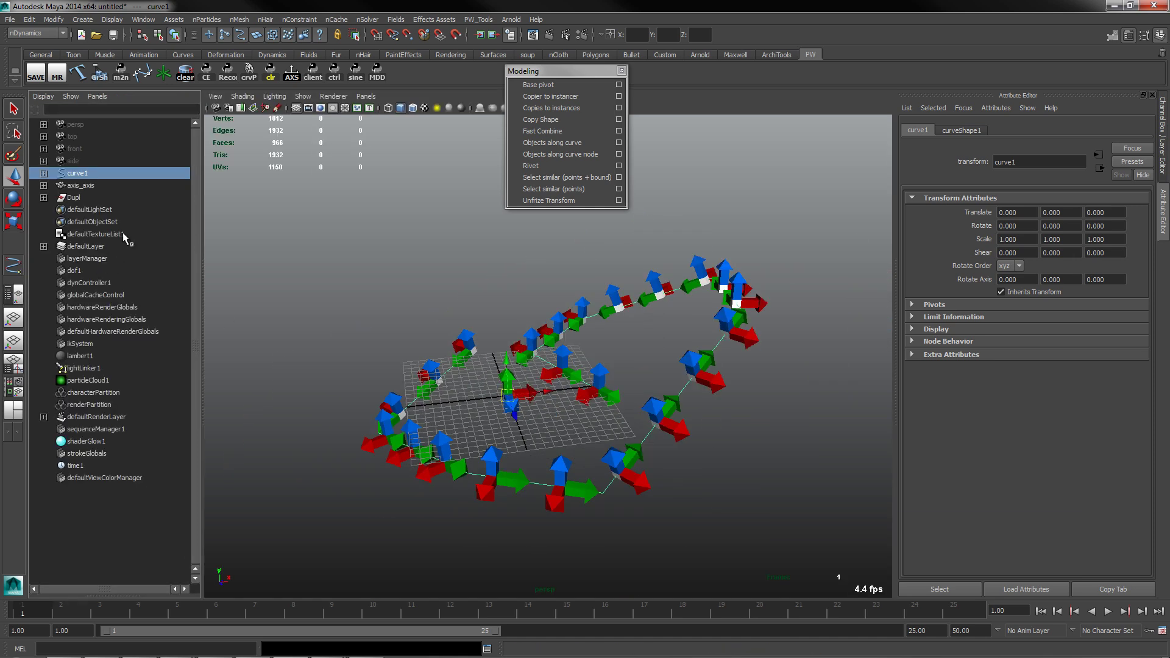
click(73, 197)
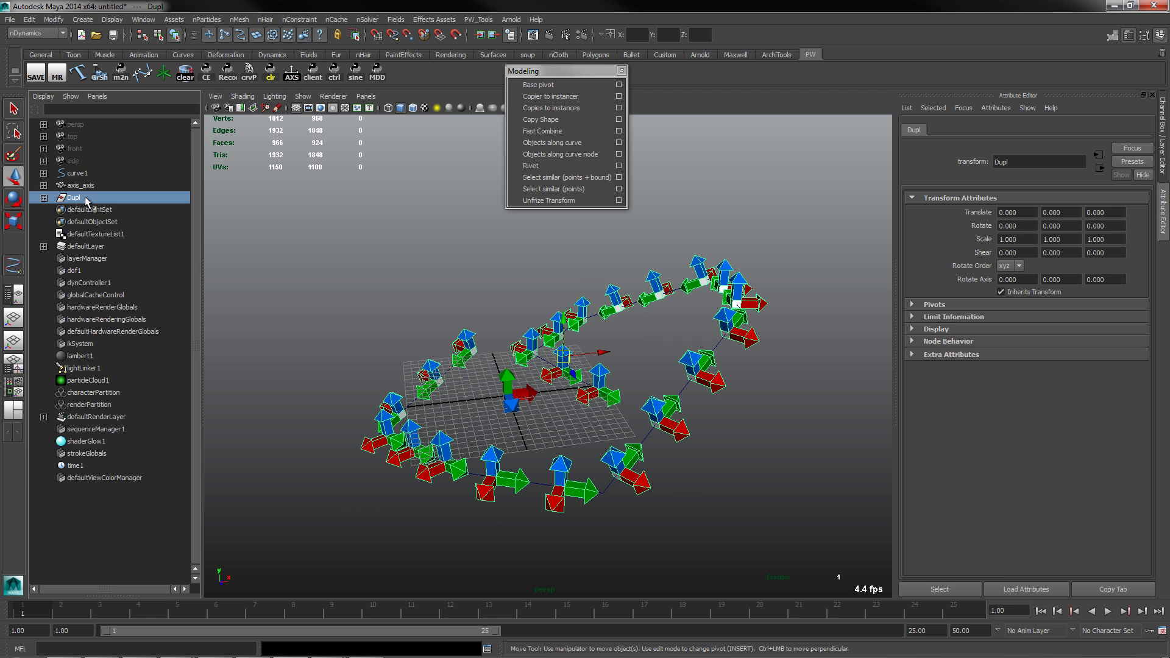
key(Delete)
Step: Select the axis model and the curve and build procedural copies with the Objects along curve node tool
click(509, 405)
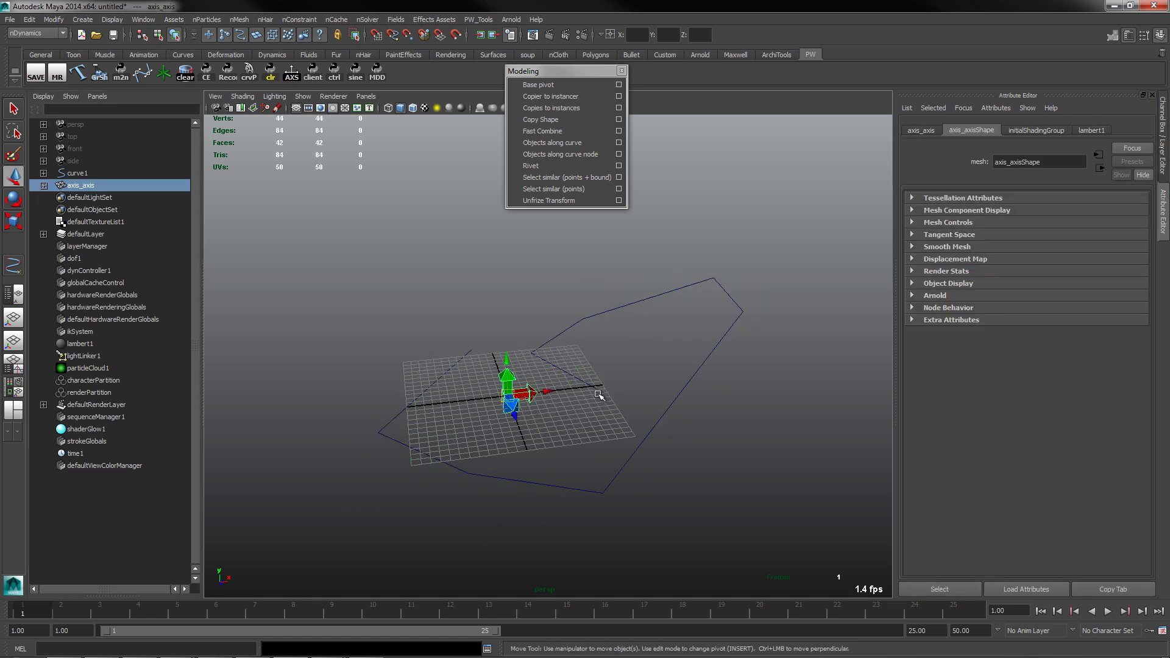
shift+click(579, 425)
key(q)
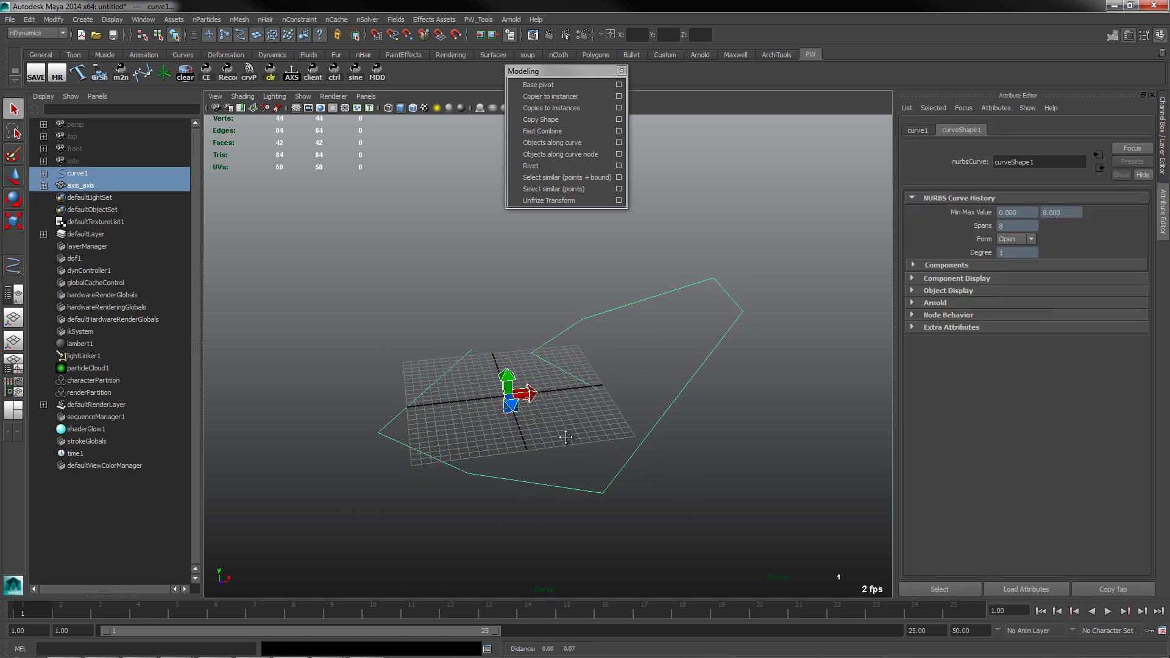
alt+drag(561, 436, 583, 451)
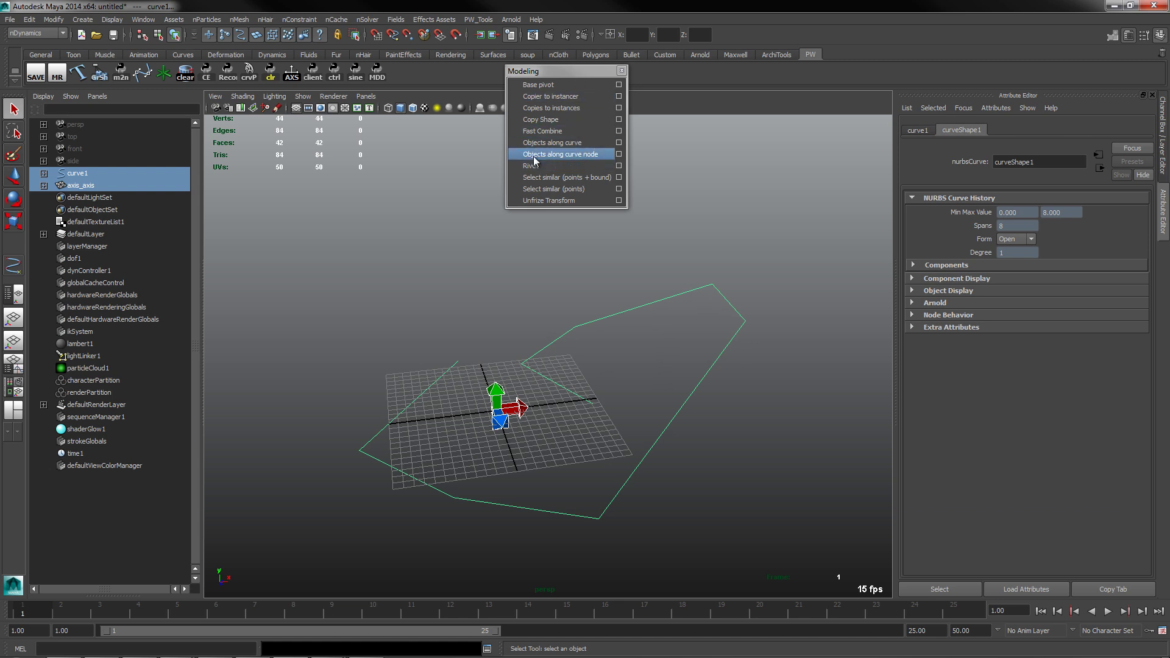
click(583, 155)
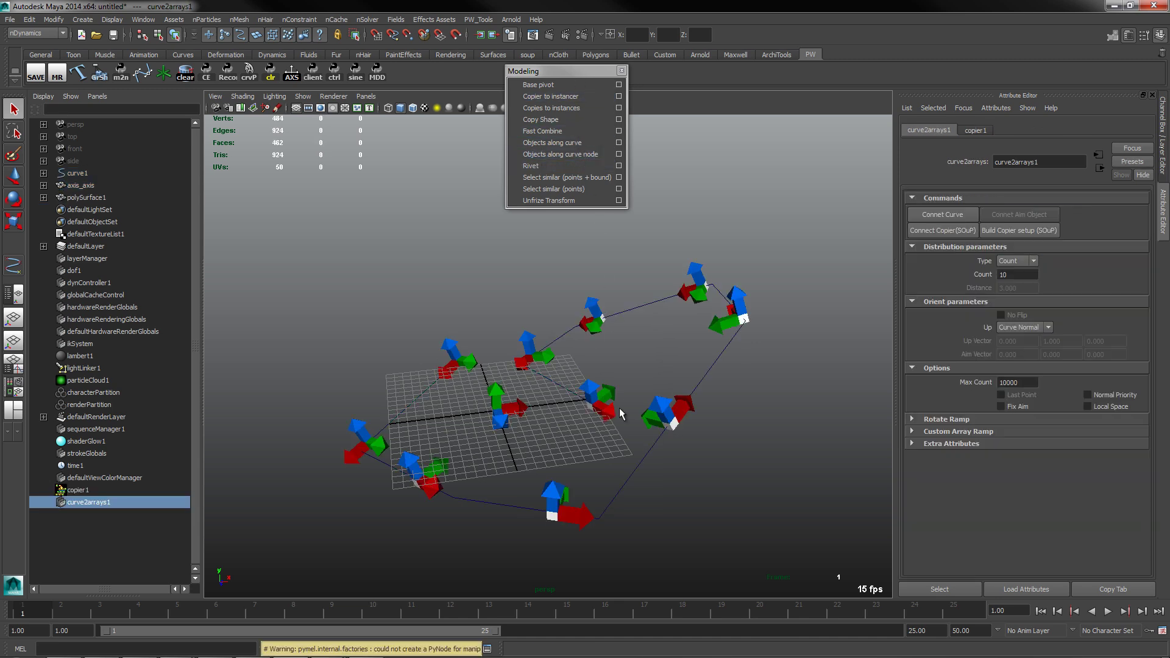
Step: Set the curve2arrays1 node's Count to 31 and its Up orientation to Up Vector
alt+drag(575, 423, 633, 422)
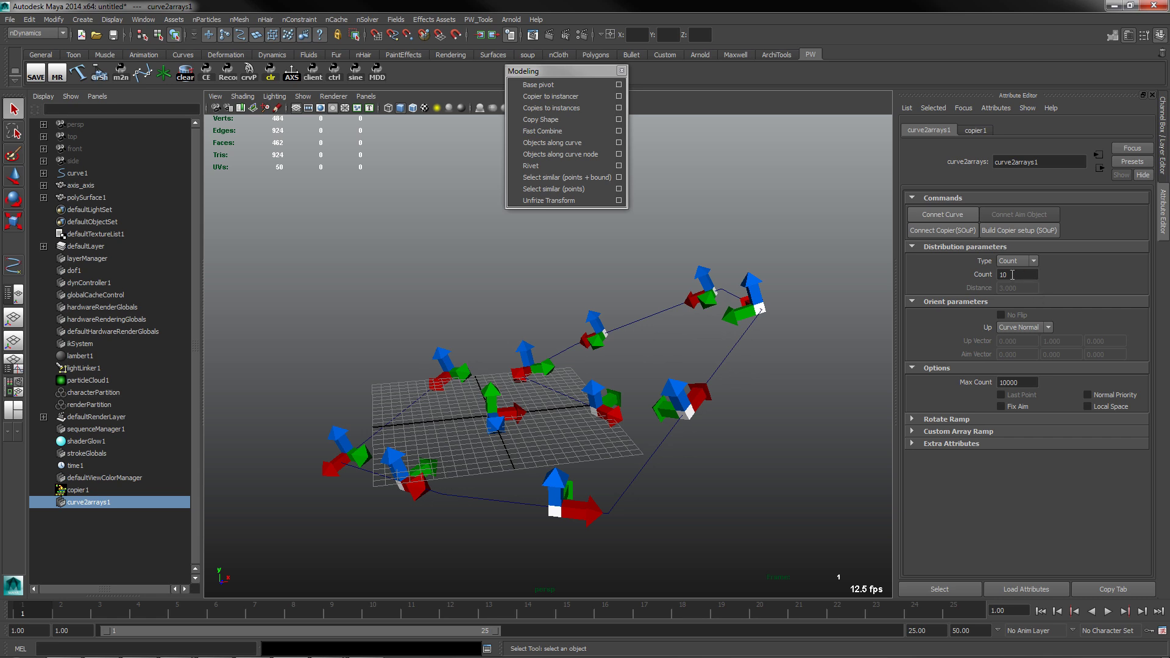
mouse_move(1012, 275)
ctrl+mouse_down()
mouse_move(1049, 278)
mouse_move(1000, 276)
ctrl+mouse_up()
click(1024, 329)
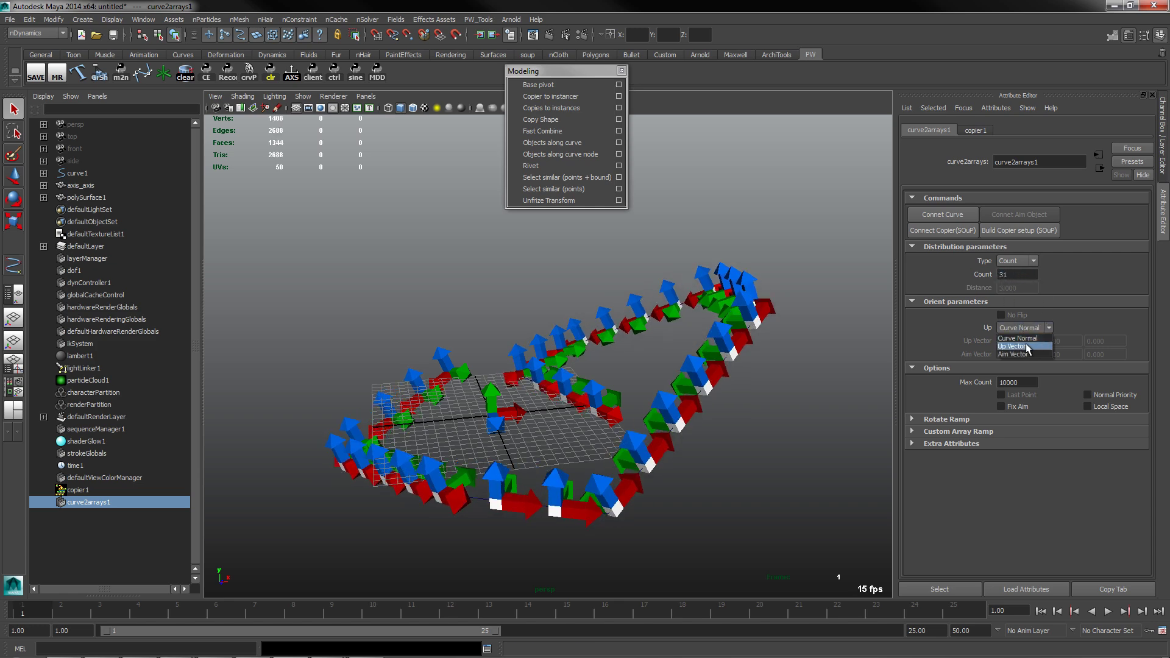
click(1024, 341)
Step: Move a corner control vertex of the curve far outward from the grid, then return the curve to object mode
alt+drag(610, 427, 600, 530)
click(596, 535)
right_drag(596, 535, 585, 487)
key(w)
drag(695, 501, 770, 569)
middle_drag(770, 568, 1023, 378)
scroll(532, 435, down, 5)
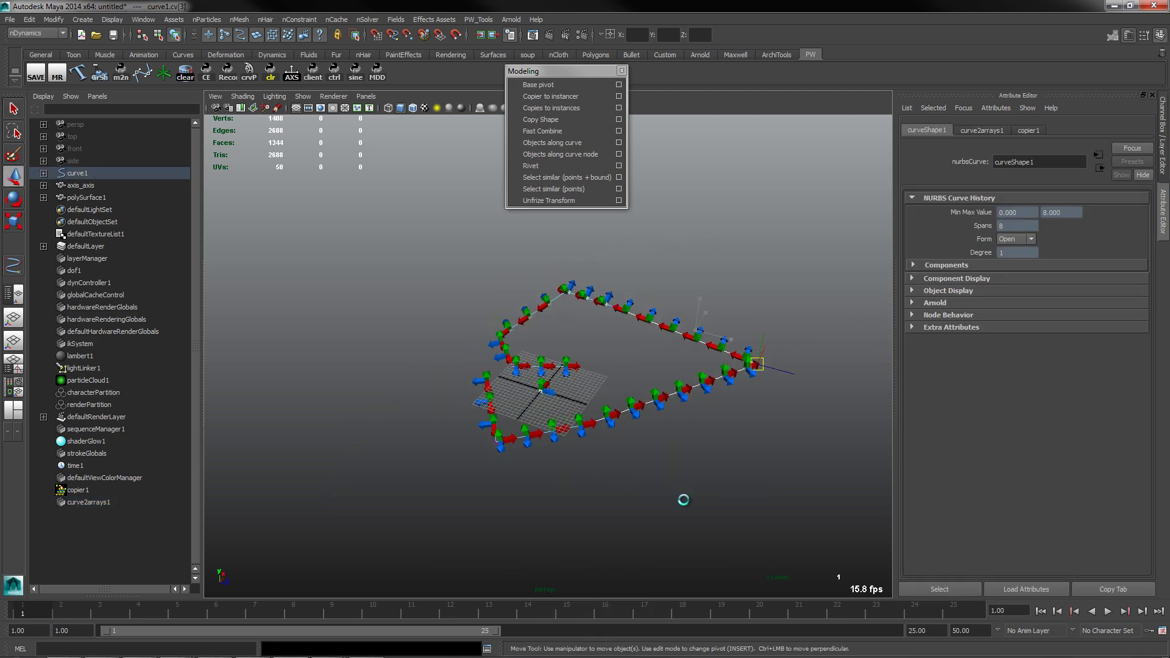
alt+drag(721, 495, 527, 443)
key(q)
mouse_move(519, 484)
right_down()
mouse_move(542, 435)
mouse_move(521, 483)
right_up()
click(518, 486)
click(518, 485)
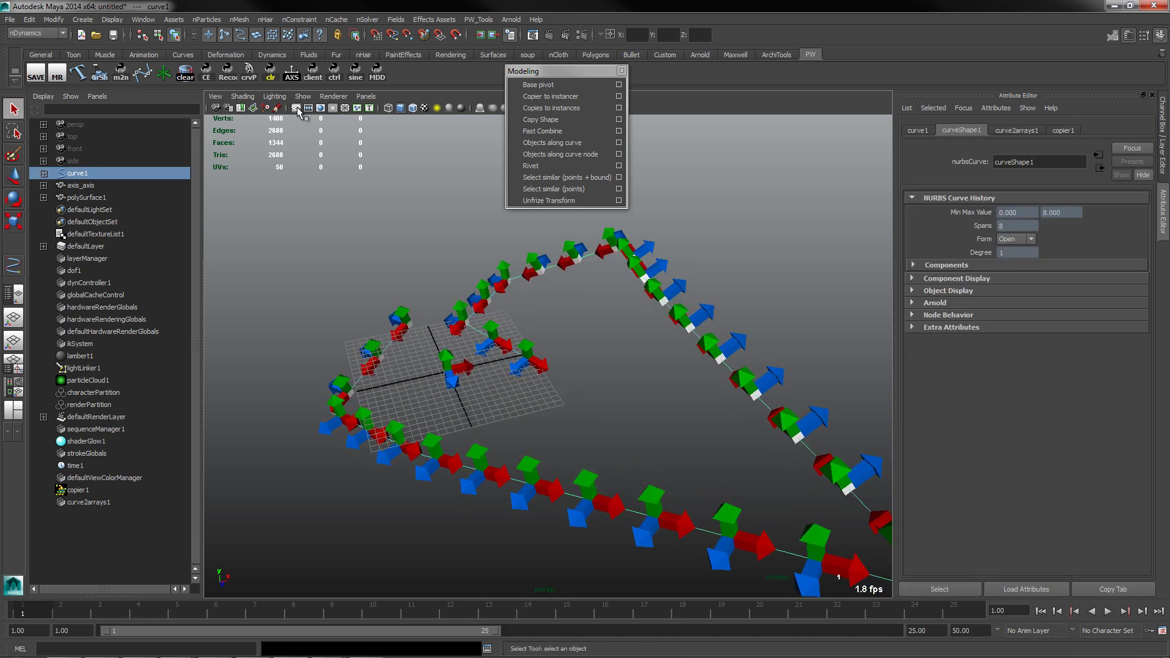
Step: Open the Node Editor for the copier1 node and graph its input and output connections
click(89, 490)
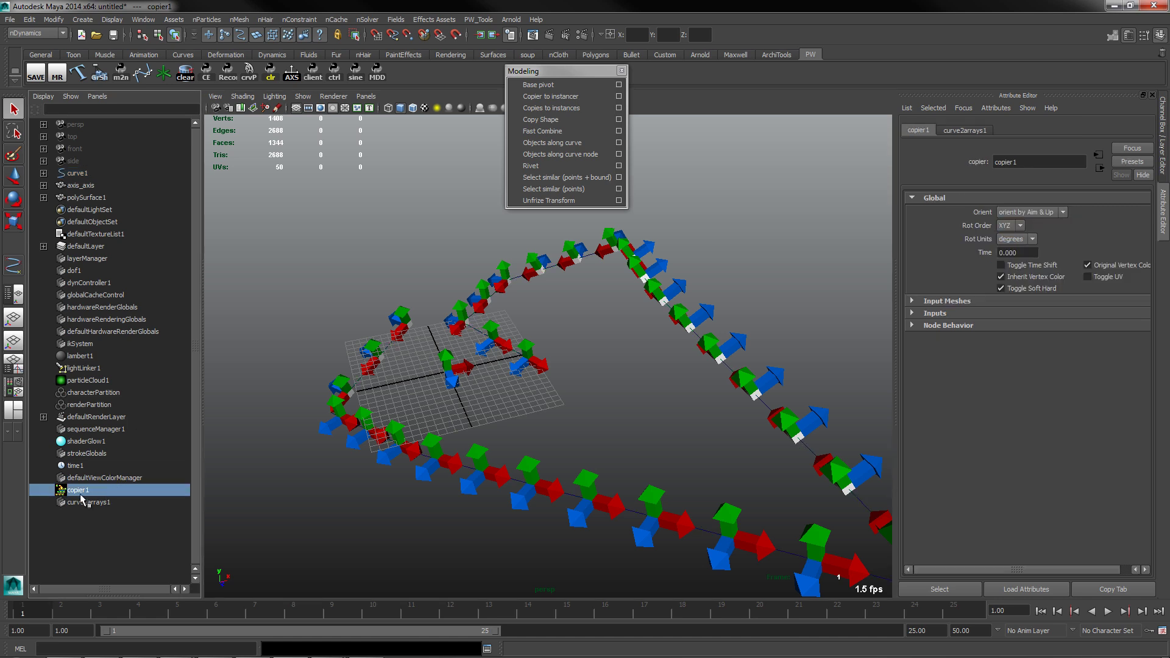
click(143, 20)
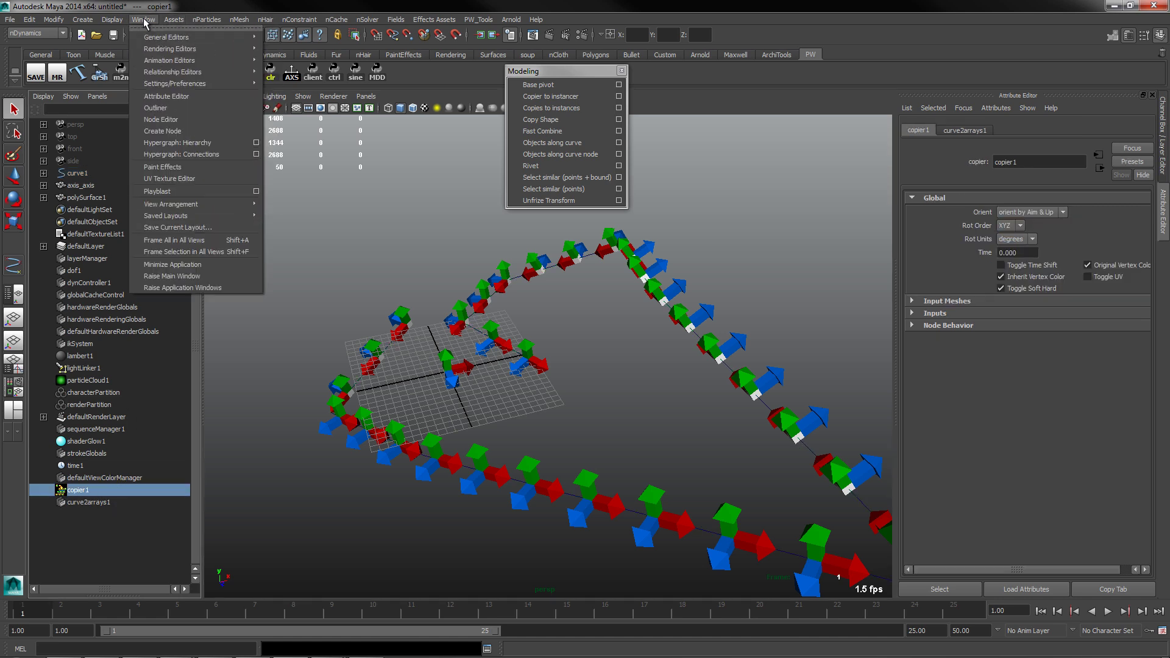
click(161, 120)
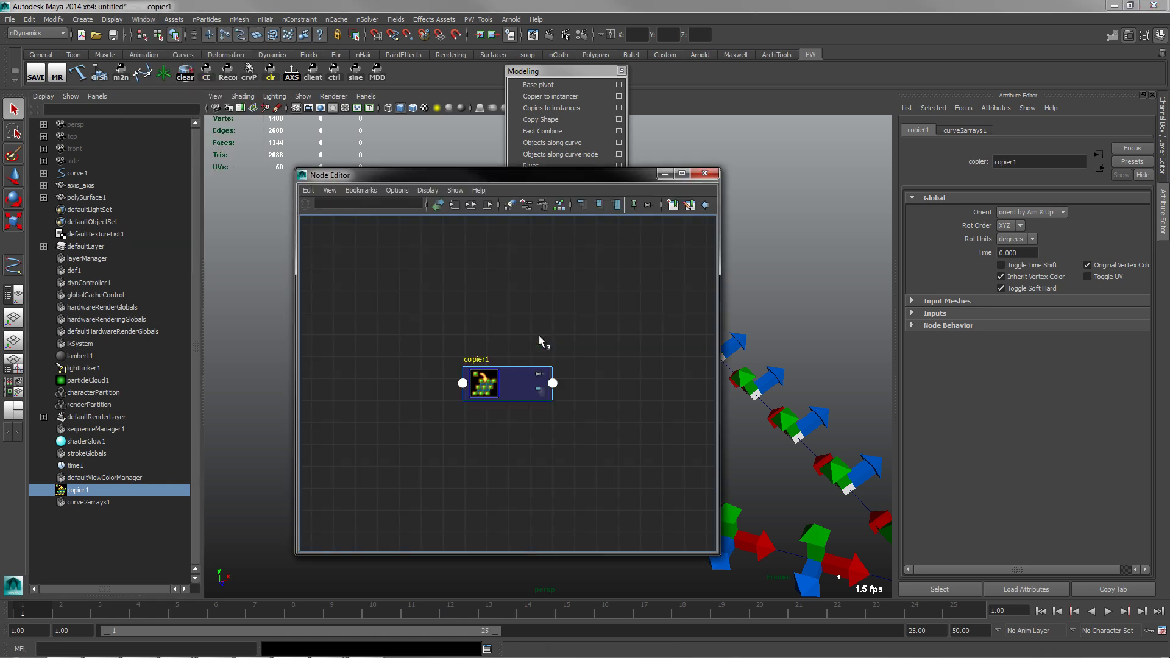
click(470, 204)
scroll(552, 371, up, 5)
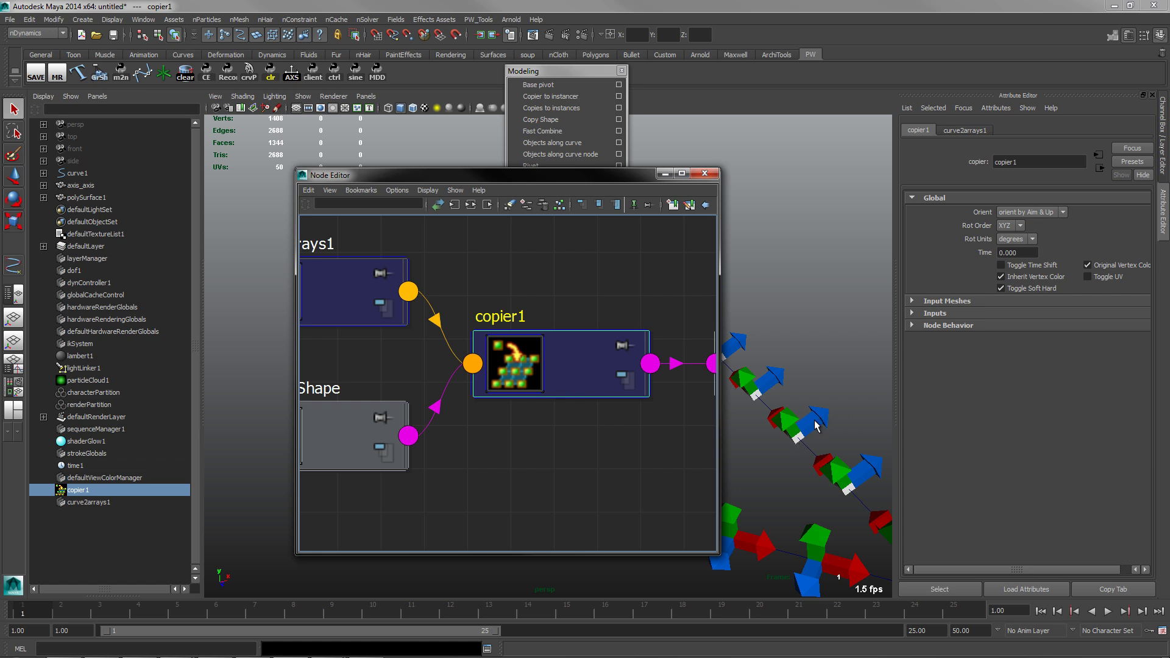
Step: Examine the node chain from curveShape1 and axis_axisShape through curve2arrays1 and copier1 to polySurfaceShape1
middle_drag(449, 431, 642, 453)
click(531, 315)
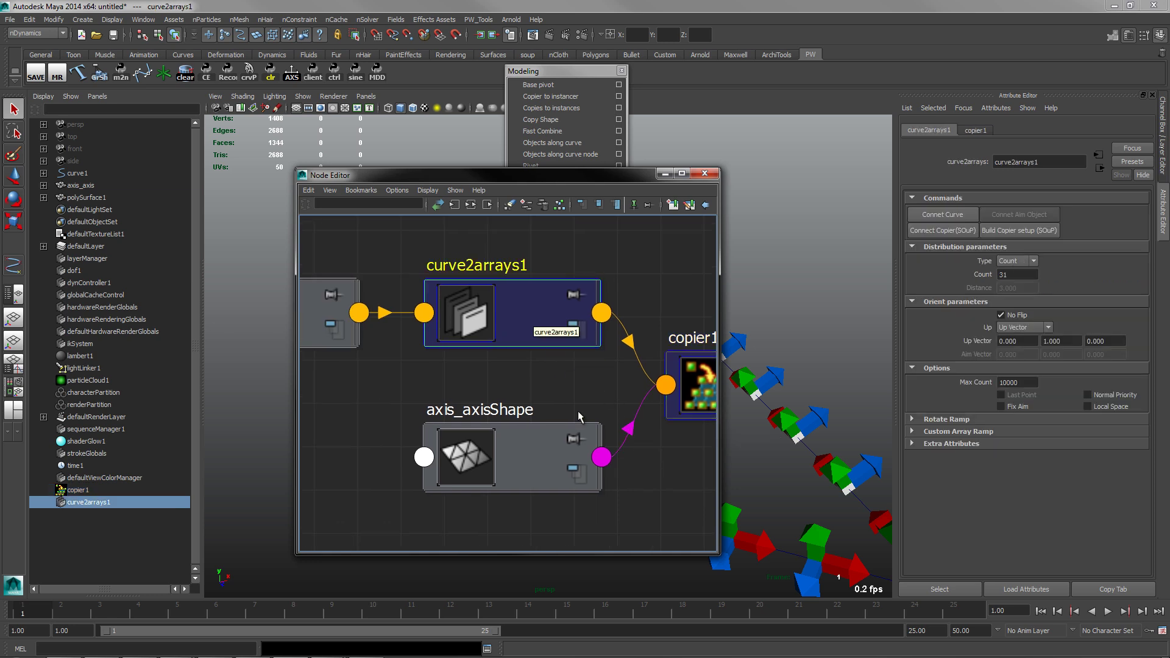
middle_drag(559, 416, 533, 400)
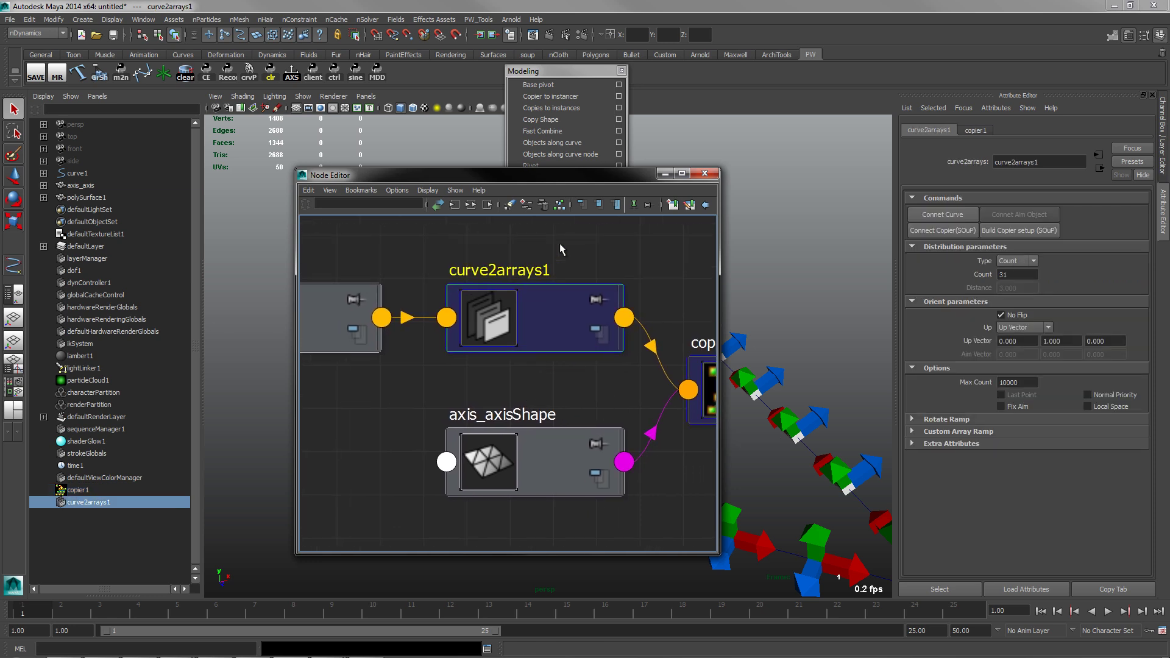
drag(569, 173, 400, 157)
middle_drag(489, 317, 380, 291)
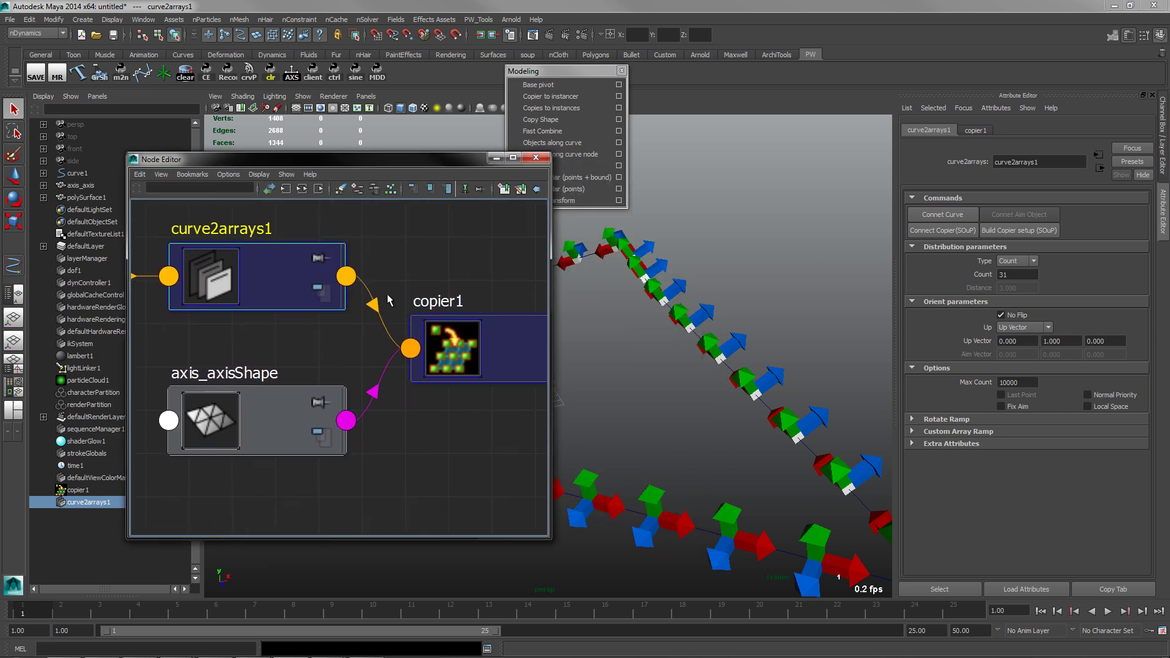
click(492, 364)
middle_drag(492, 364, 358, 371)
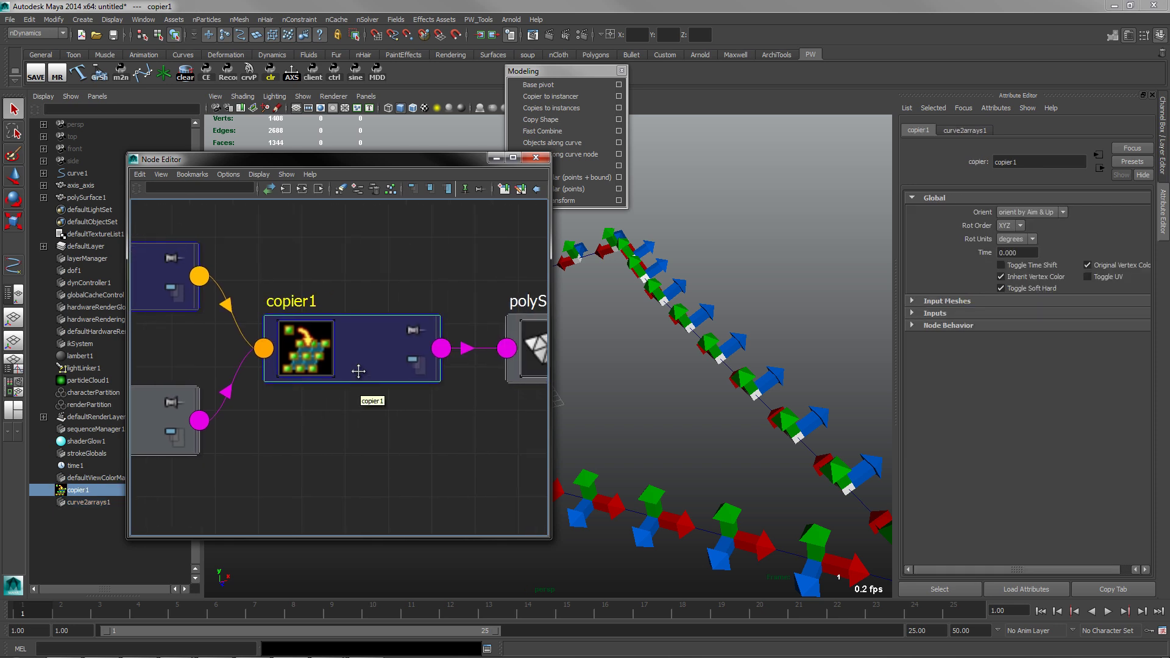
middle_drag(269, 296, 659, 343)
click(354, 329)
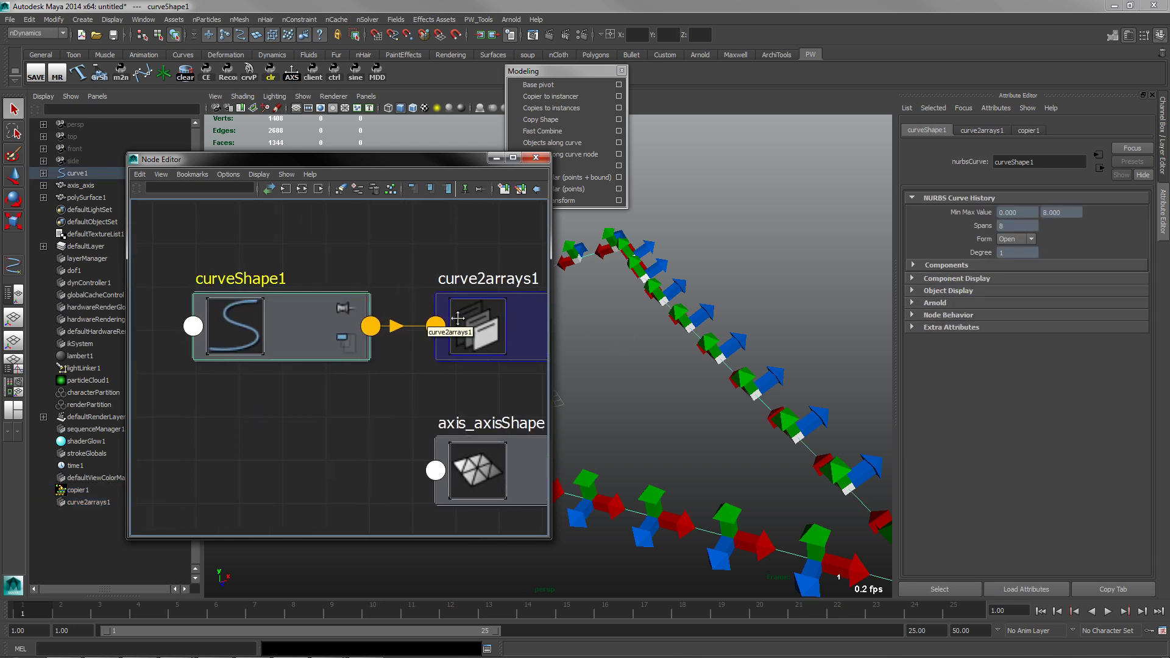
middle_drag(487, 360, 396, 262)
click(402, 326)
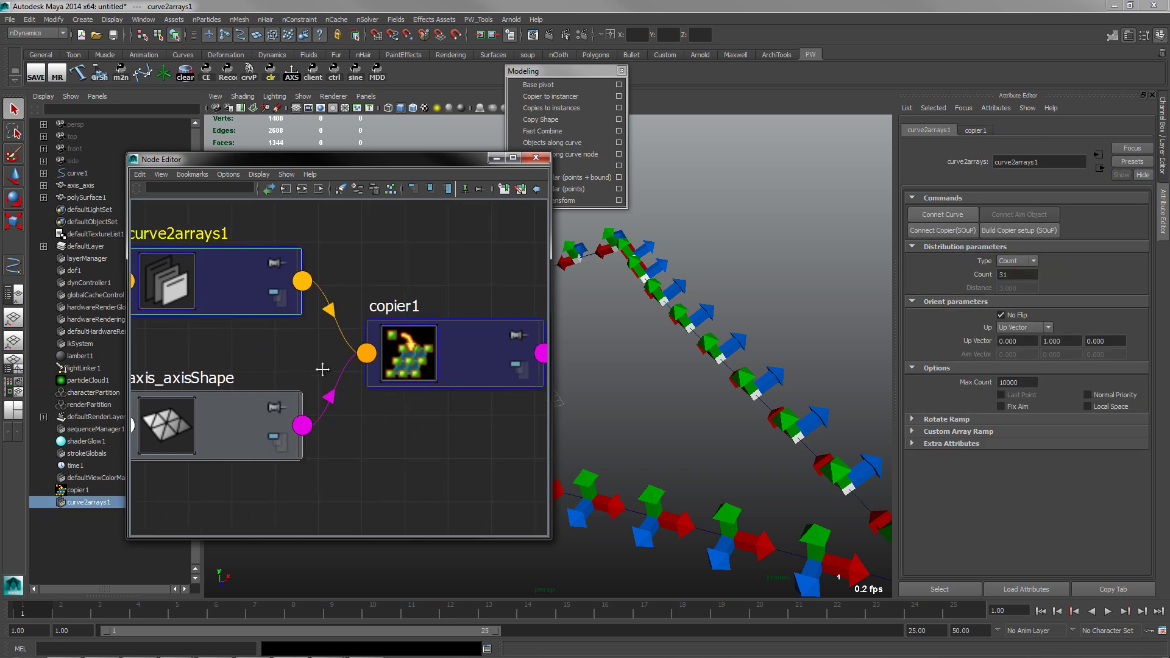
click(449, 365)
click(479, 316)
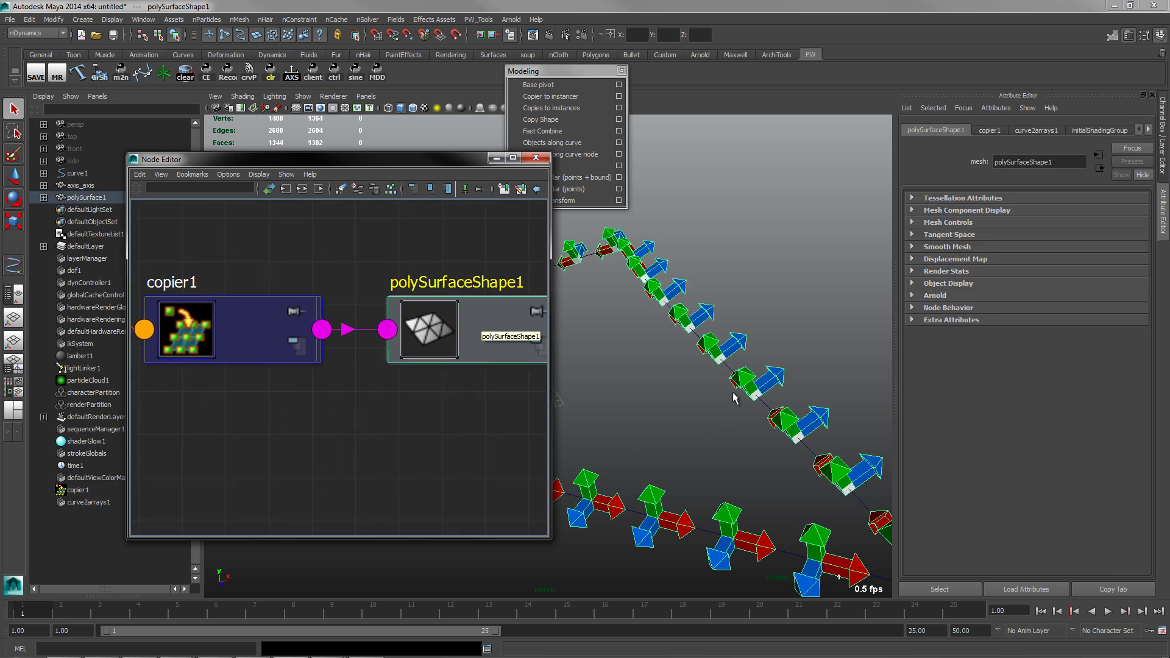
Step: Shift the Node Editor aside and inspect the axis copies along the curve in the viewport
drag(455, 162, 289, 159)
alt+drag(581, 332, 650, 352)
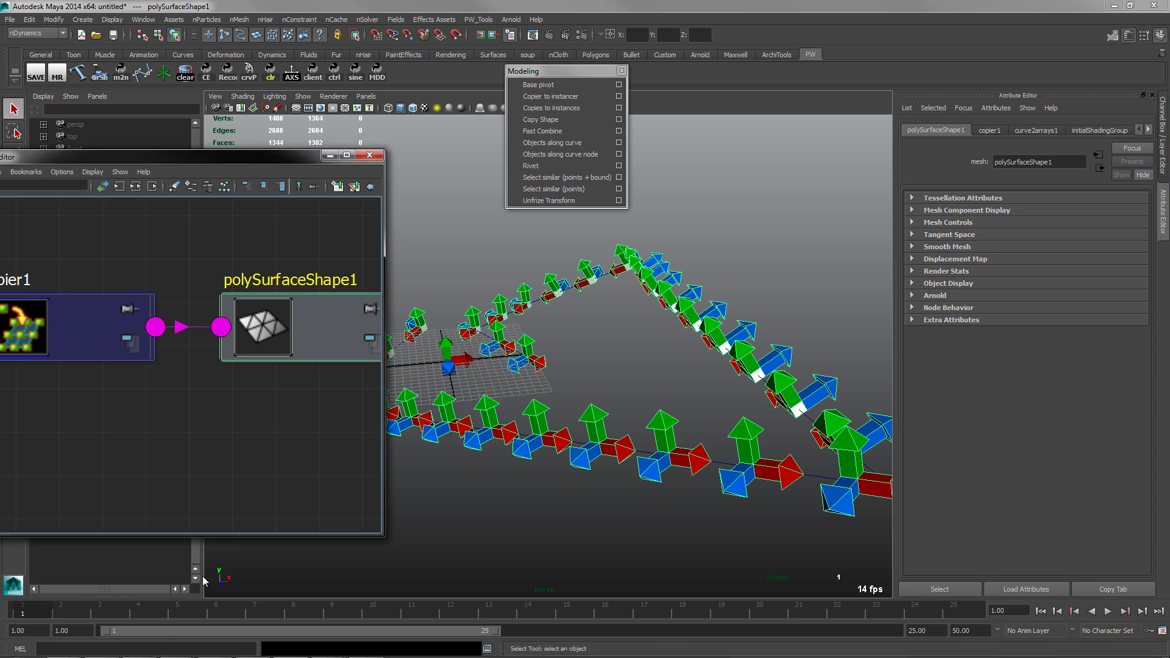
key(alt+shift)
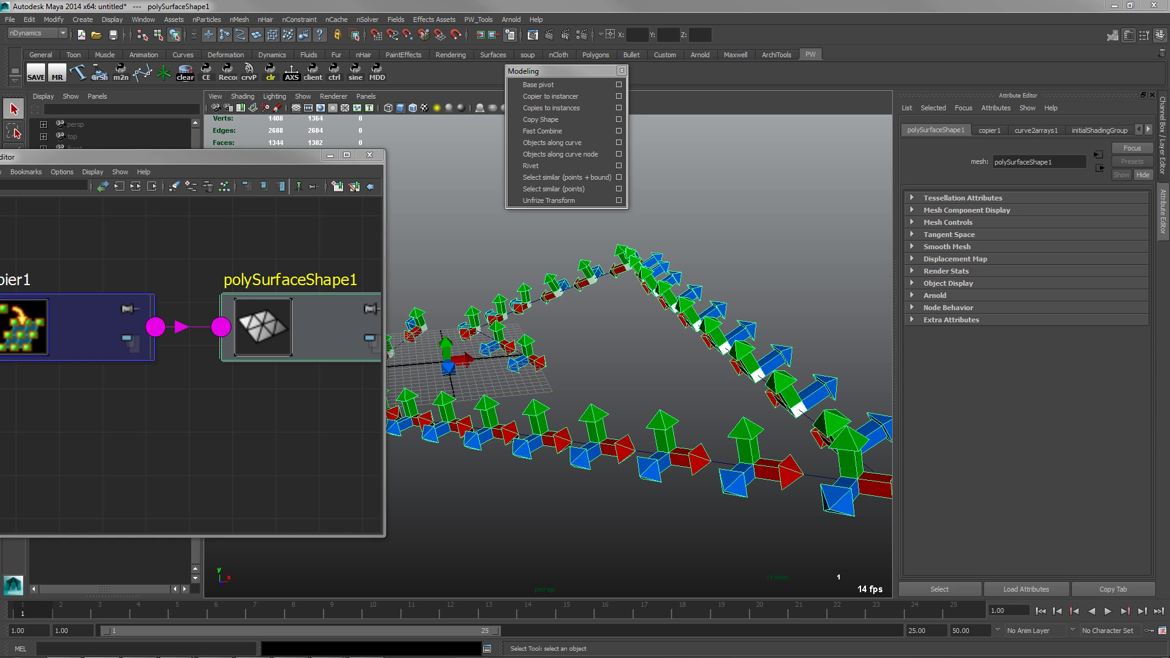
scroll(761, 305, down, 3)
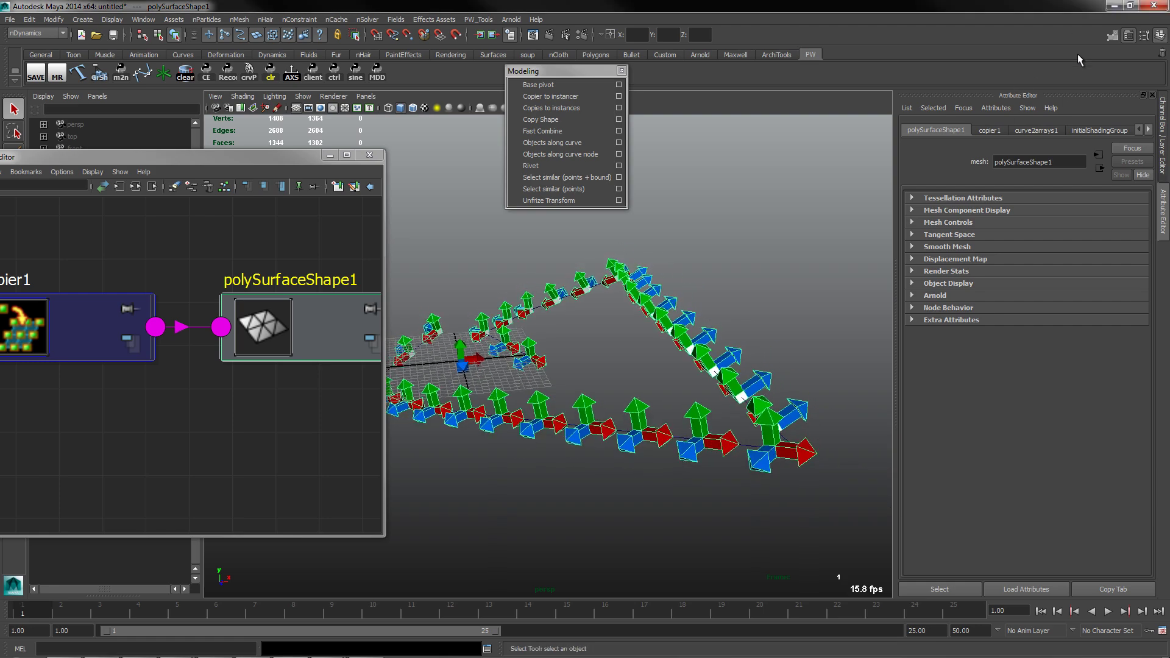
Step: Clear the desktop: minimize Maya, the browser and the Nuke console, closing the textures08.jpg tab and FileZilla
click(1114, 5)
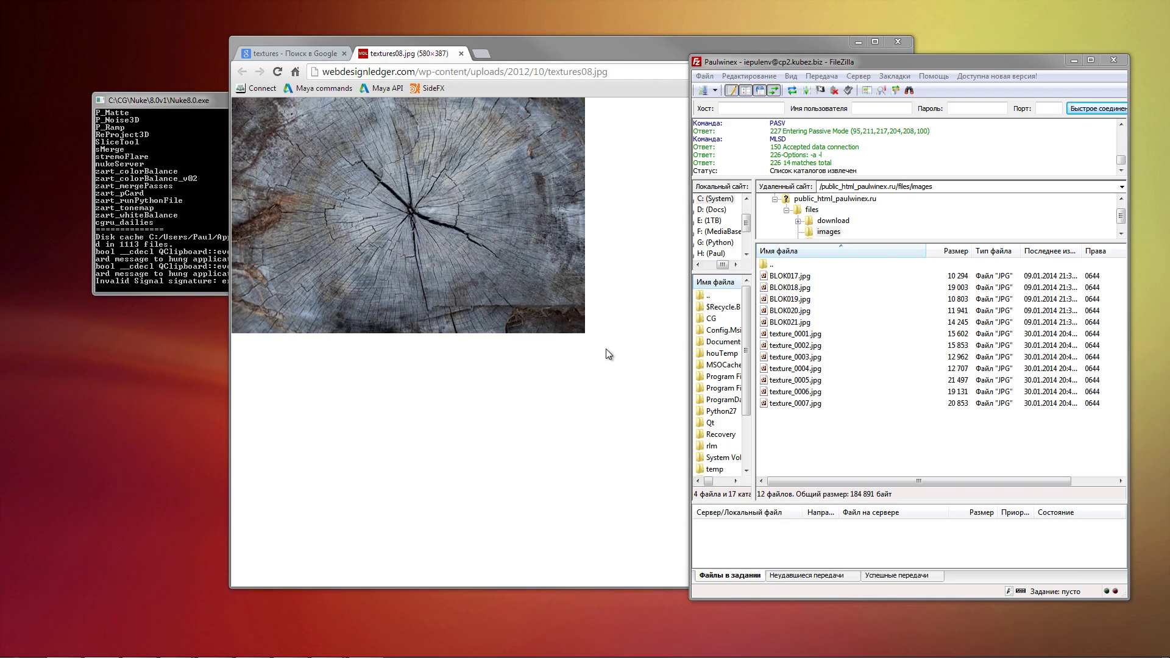
click(460, 53)
click(858, 42)
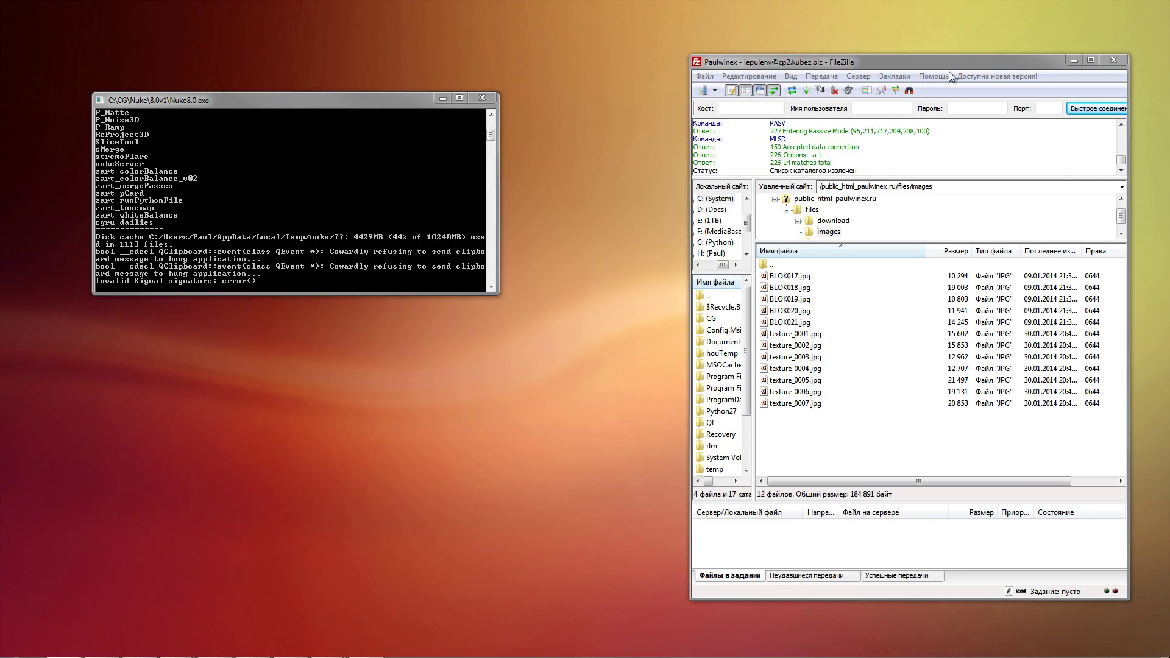
click(1123, 60)
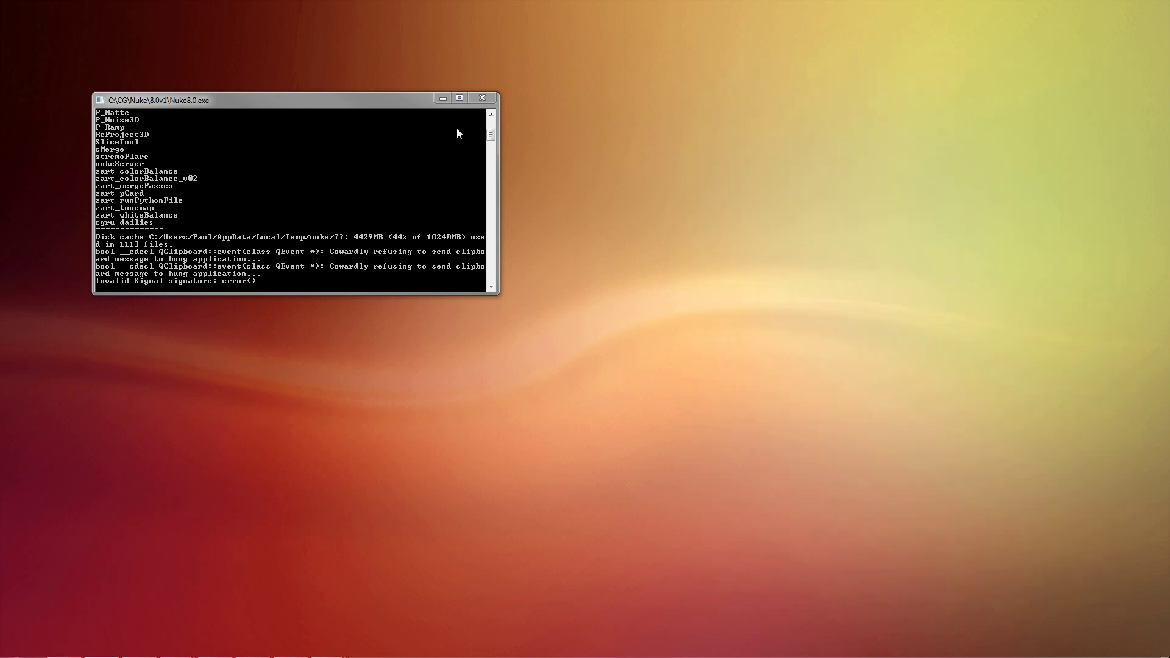
click(445, 99)
Step: Launch Houdini 13.0.288 and narrow the scene view pane to widen the network pane
click(1021, 645)
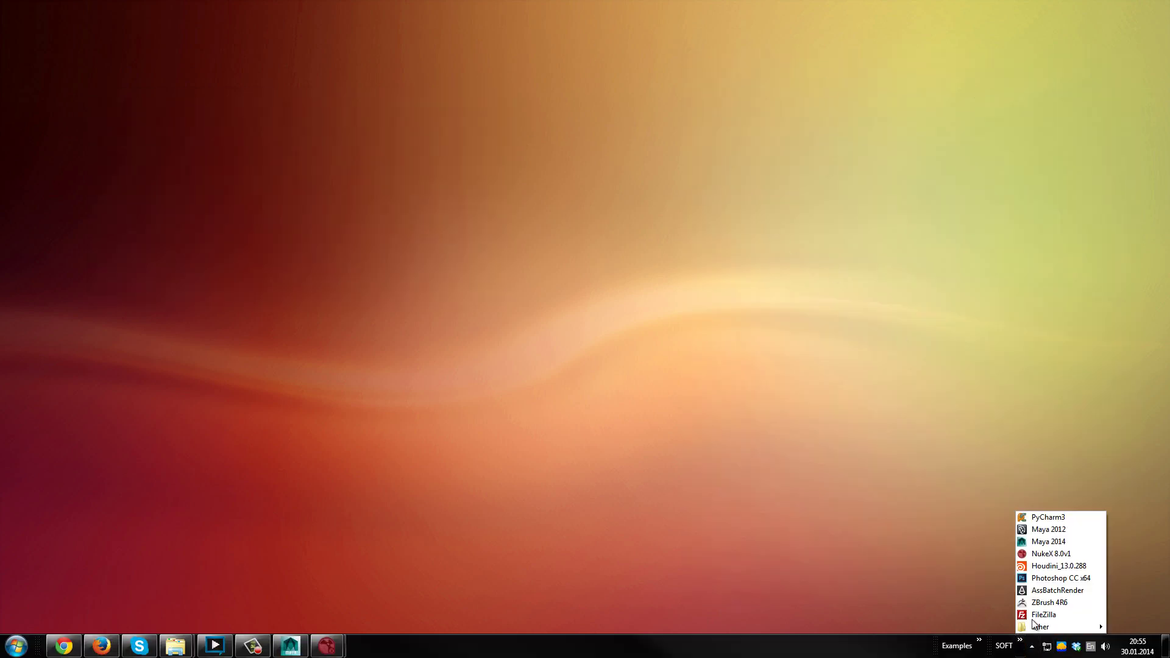
click(1051, 569)
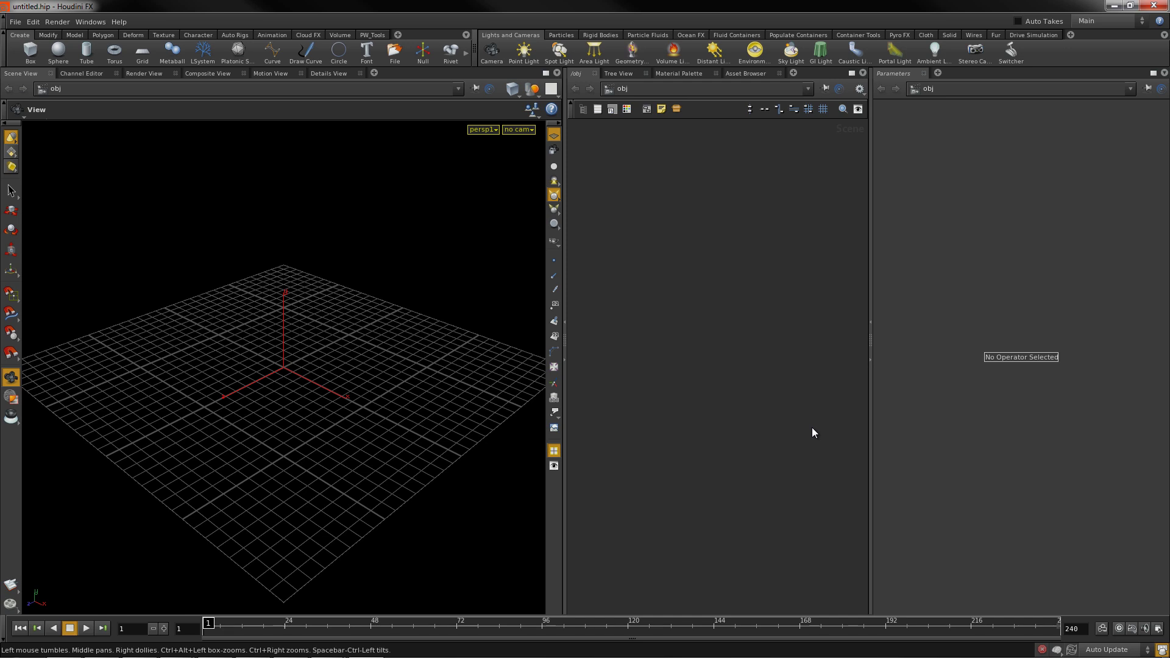
drag(563, 273, 518, 276)
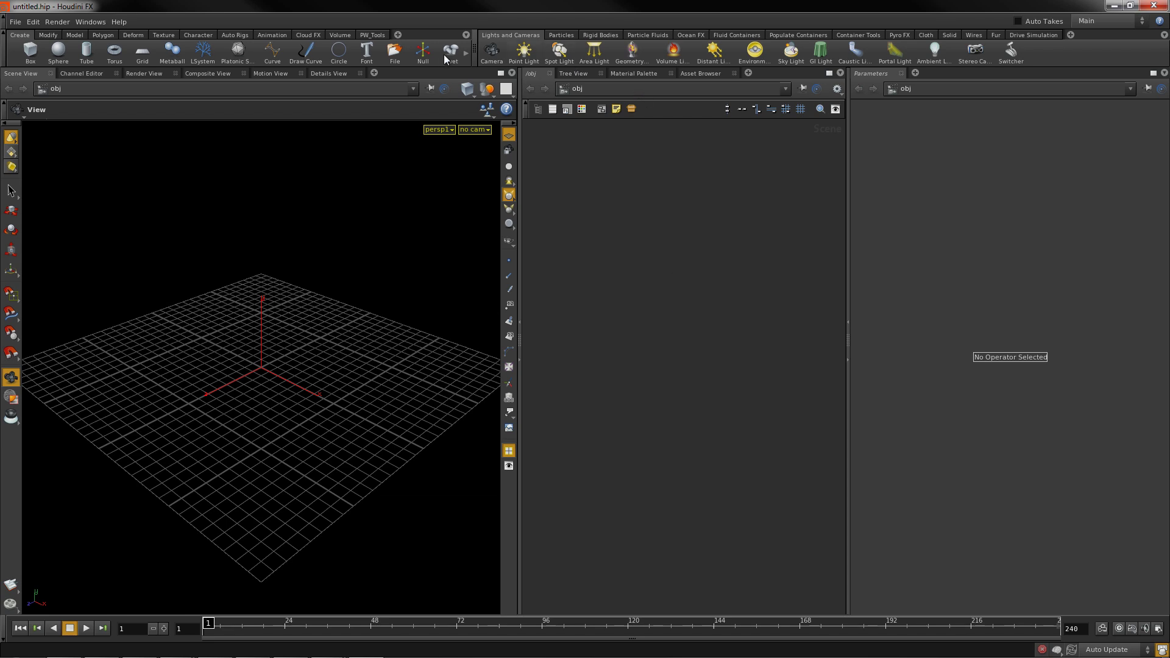
Step: Open the Null shelf tool for editing and examine the Python code in its script
right_click(426, 55)
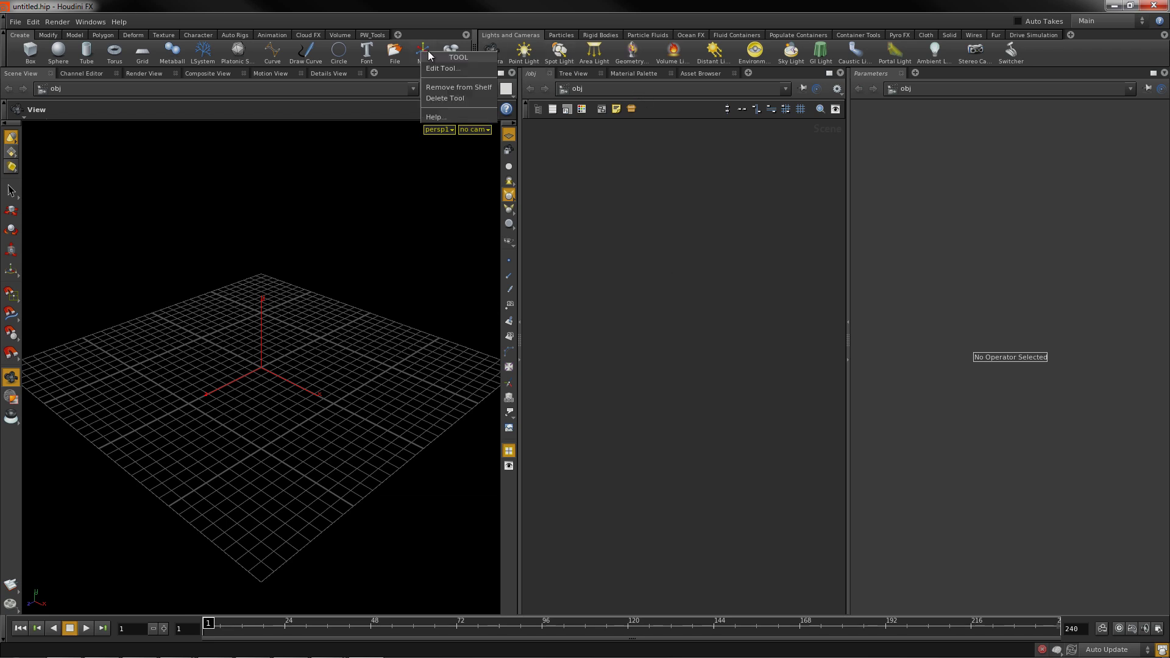
click(445, 67)
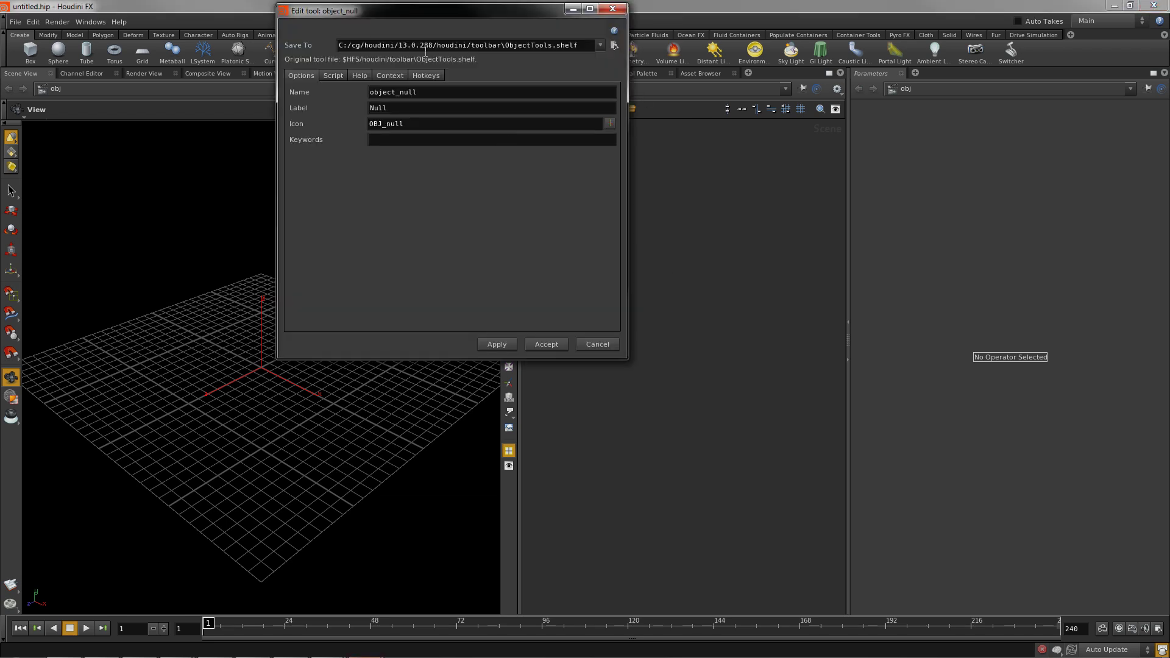
click(341, 76)
double_click(497, 144)
key(ctrl+a)
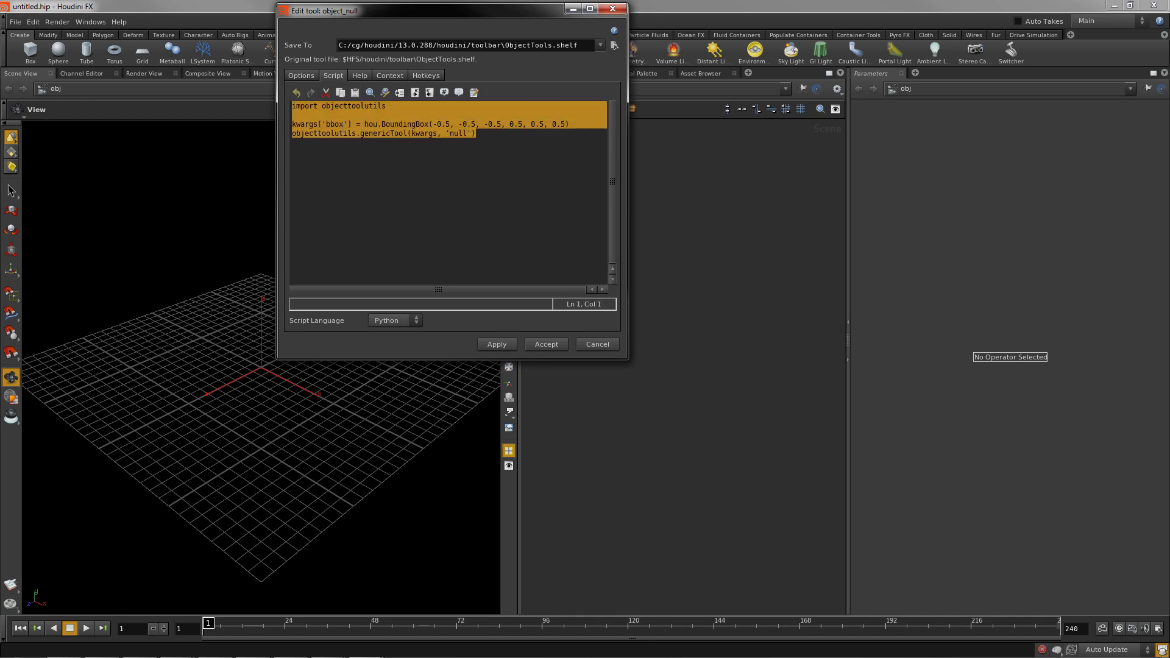
click(511, 150)
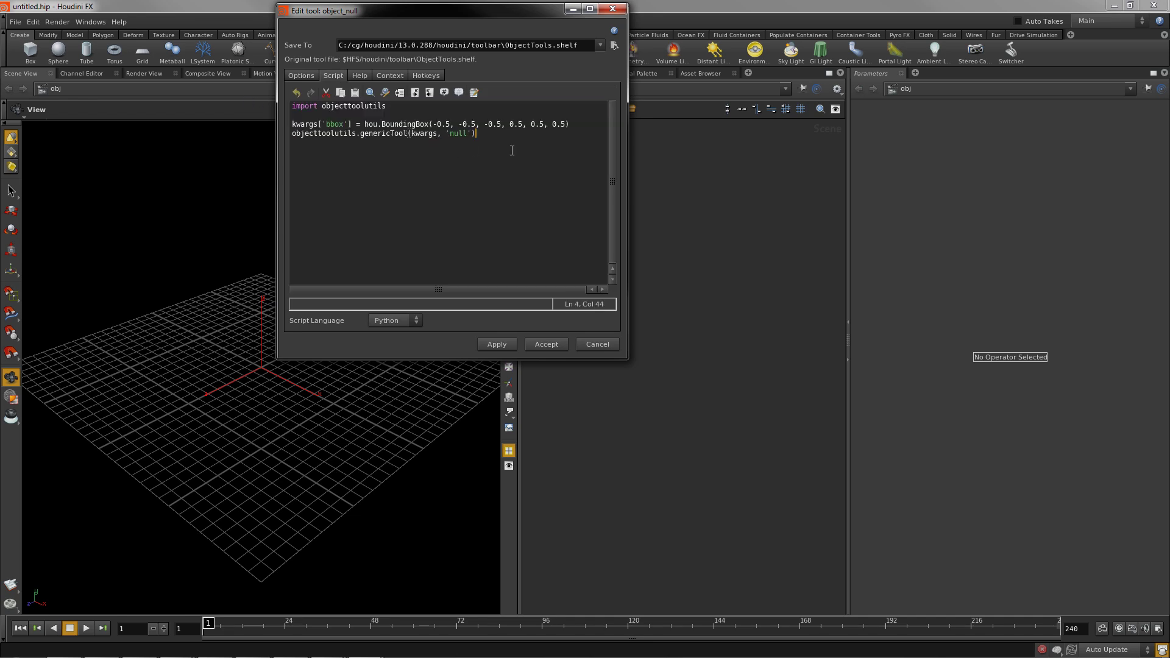
Step: Search the disk with Everything for objecttoolutils, open the 13.0.288 python2.7libs objecttoolutils.py in Notepad++, and skim its code
double_click(324, 104)
key(ctrl+c)
key(ctrl+alt+e)
key(ctrl+v)
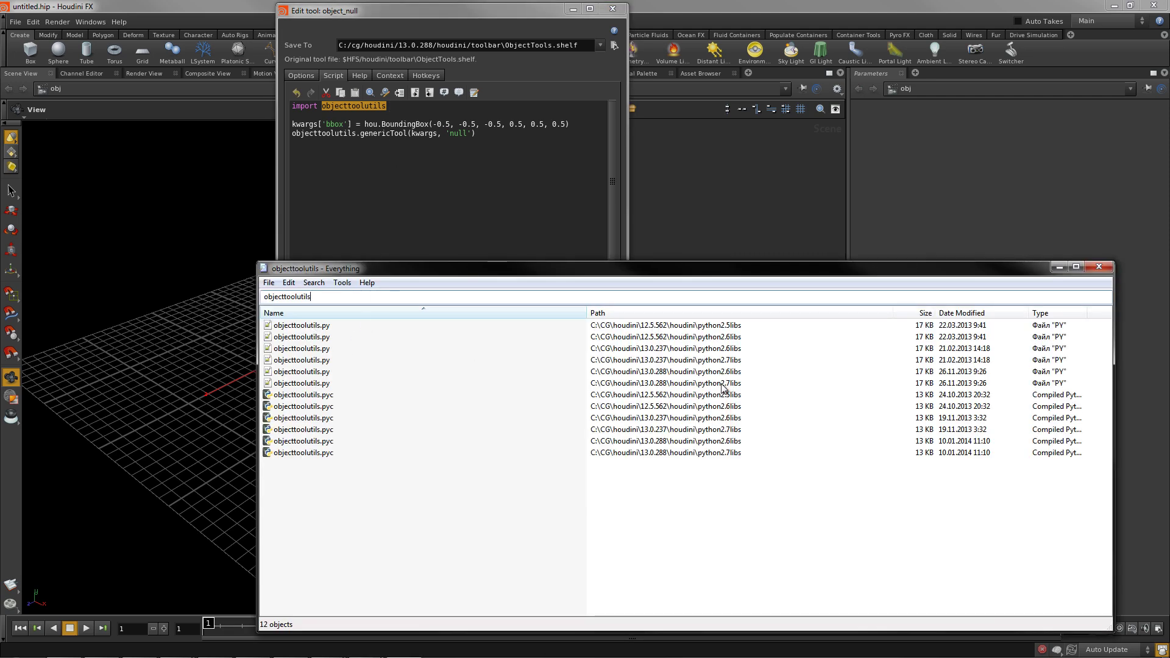
double_click(320, 383)
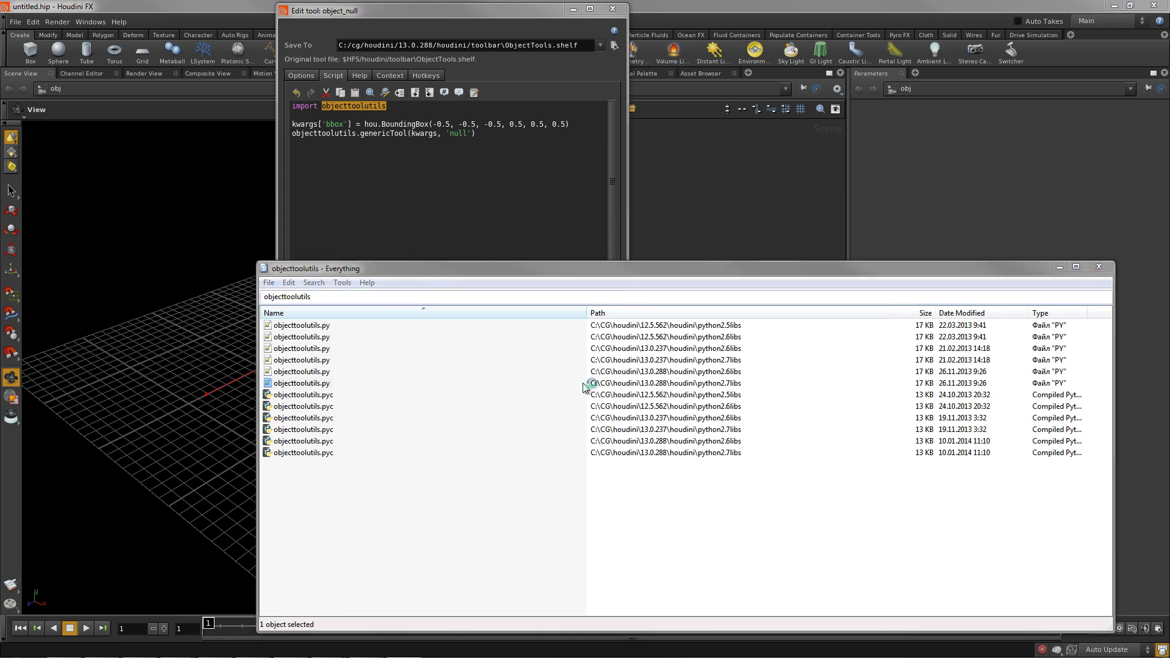
mouse_move(384, 653)
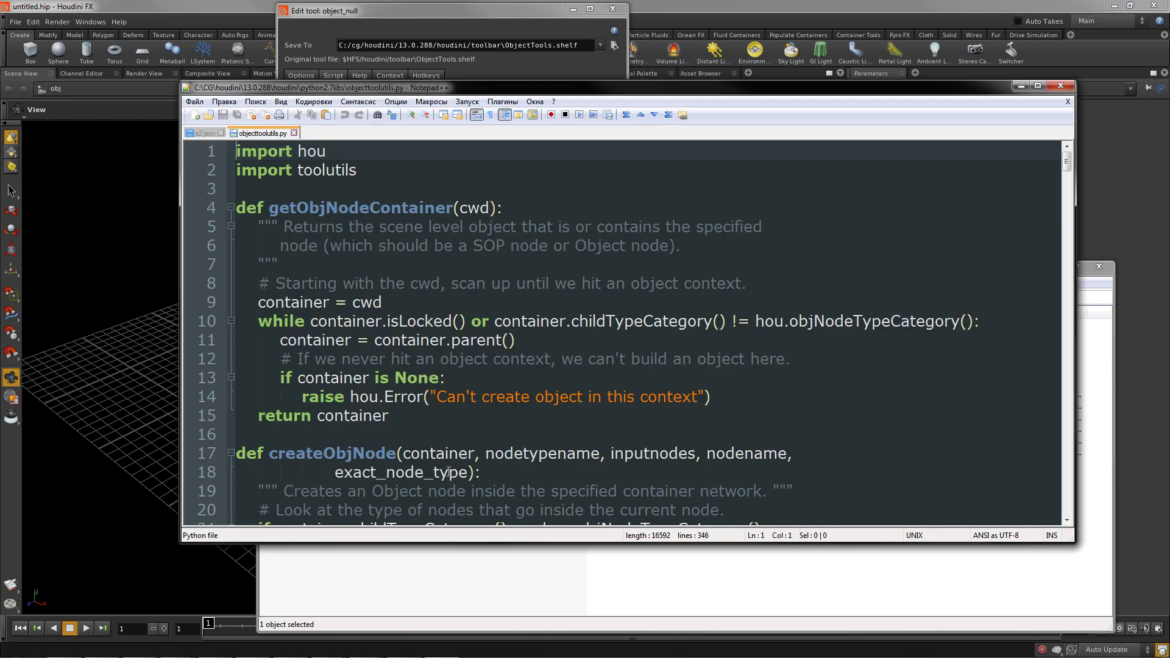
click(489, 349)
ctrl+scroll(1023, 154, down, 3)
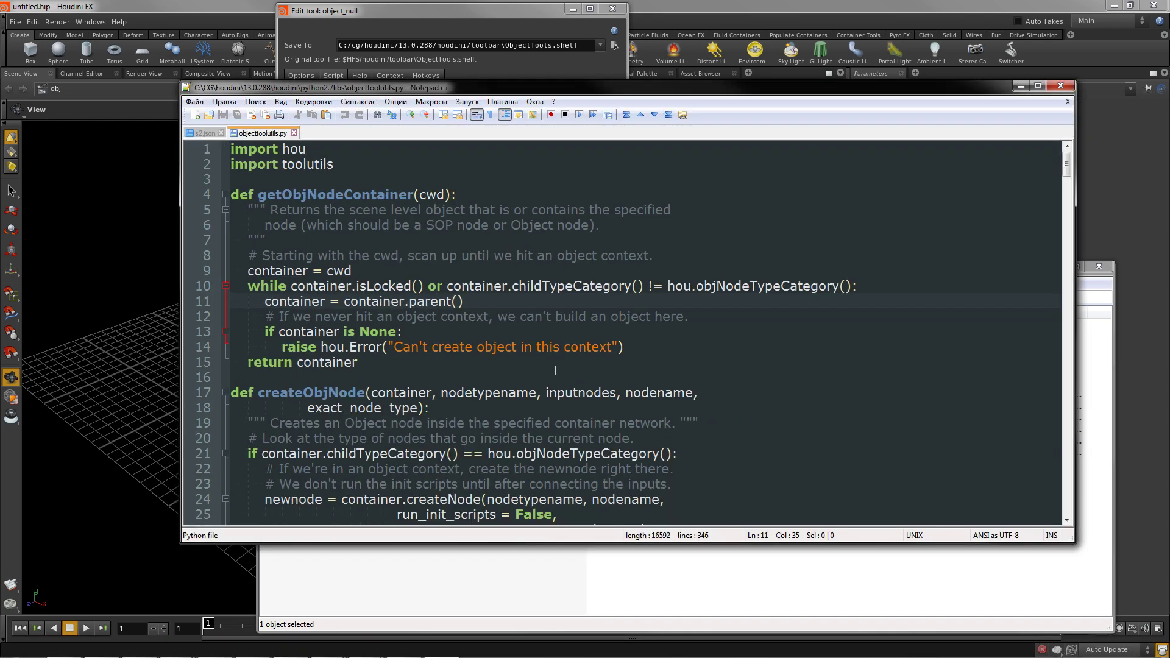
drag(1065, 173, 1072, 312)
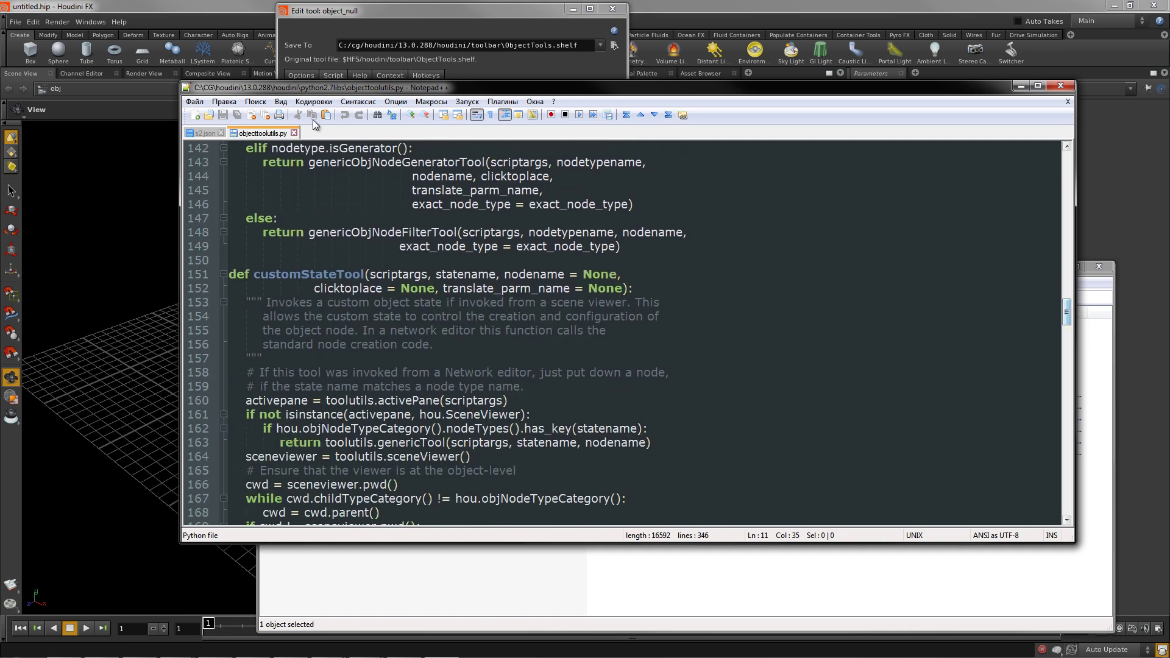
Step: Close the open text files, Notepad++, the file search window and the Null tool editor
middle_click(254, 135)
middle_click(205, 134)
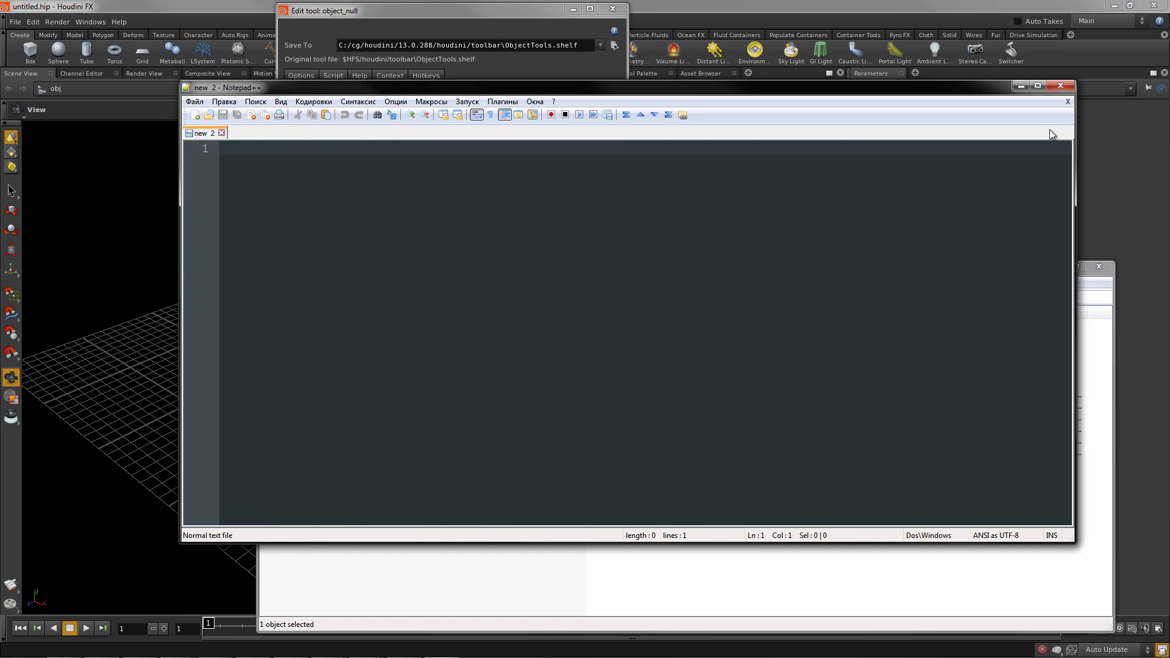
click(1060, 85)
click(1098, 267)
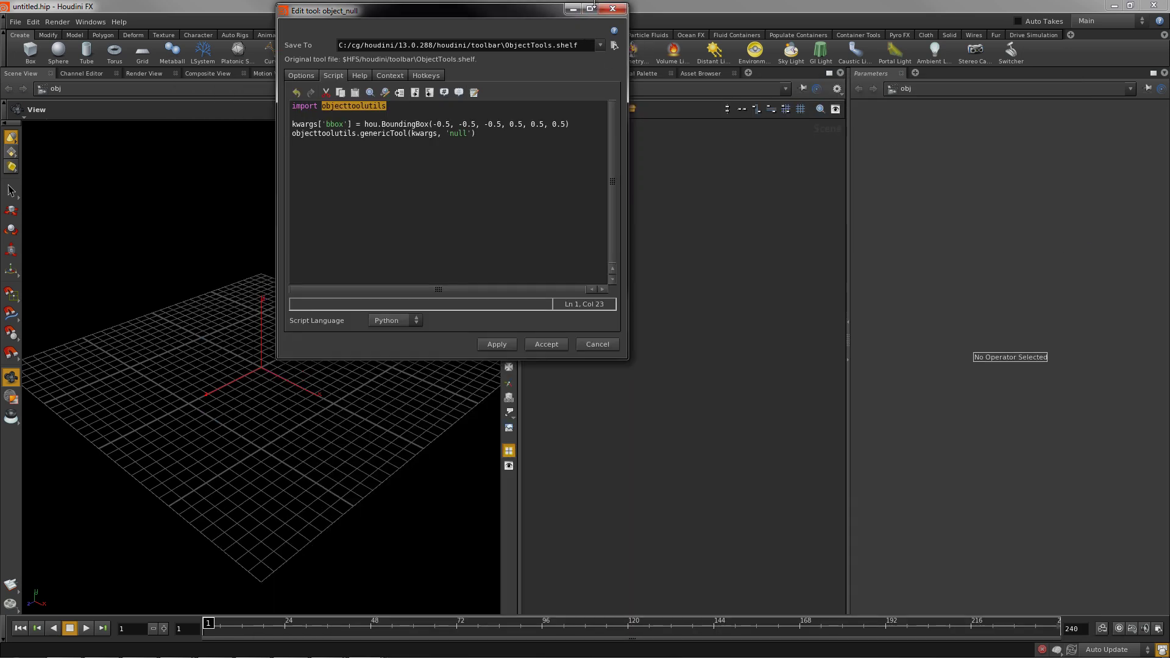
click(612, 9)
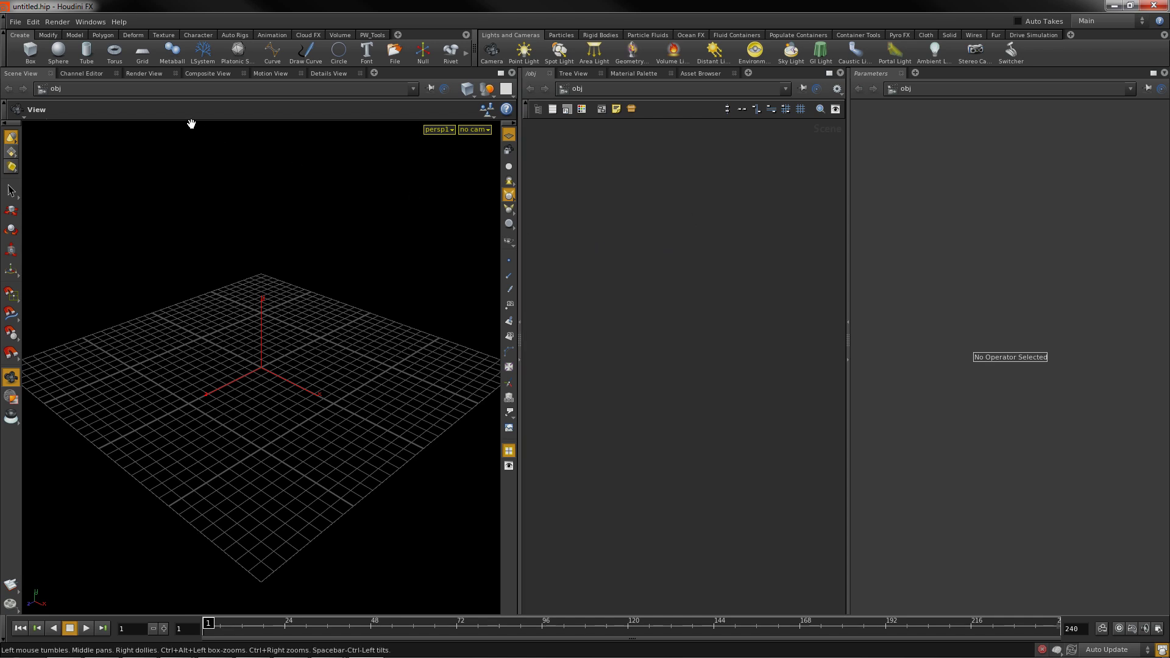
click(700, 73)
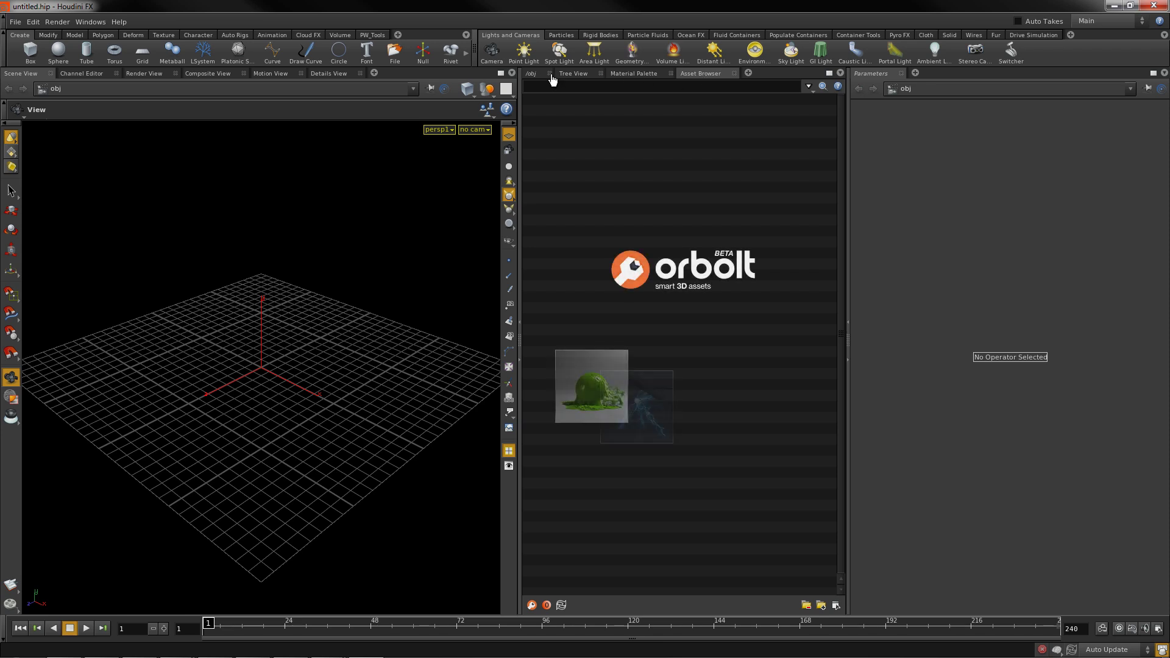
click(531, 73)
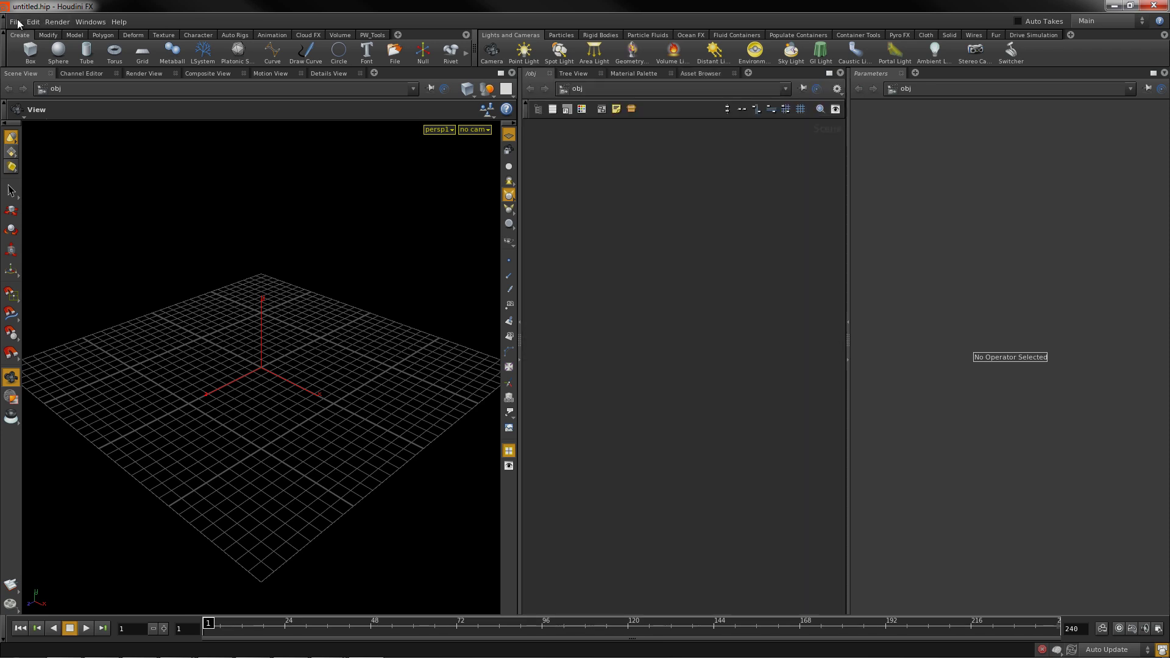
Step: Examine the network types offered for a Python Type operator in the New Operator Type dialog, and dismiss the dialog without creating one
click(16, 22)
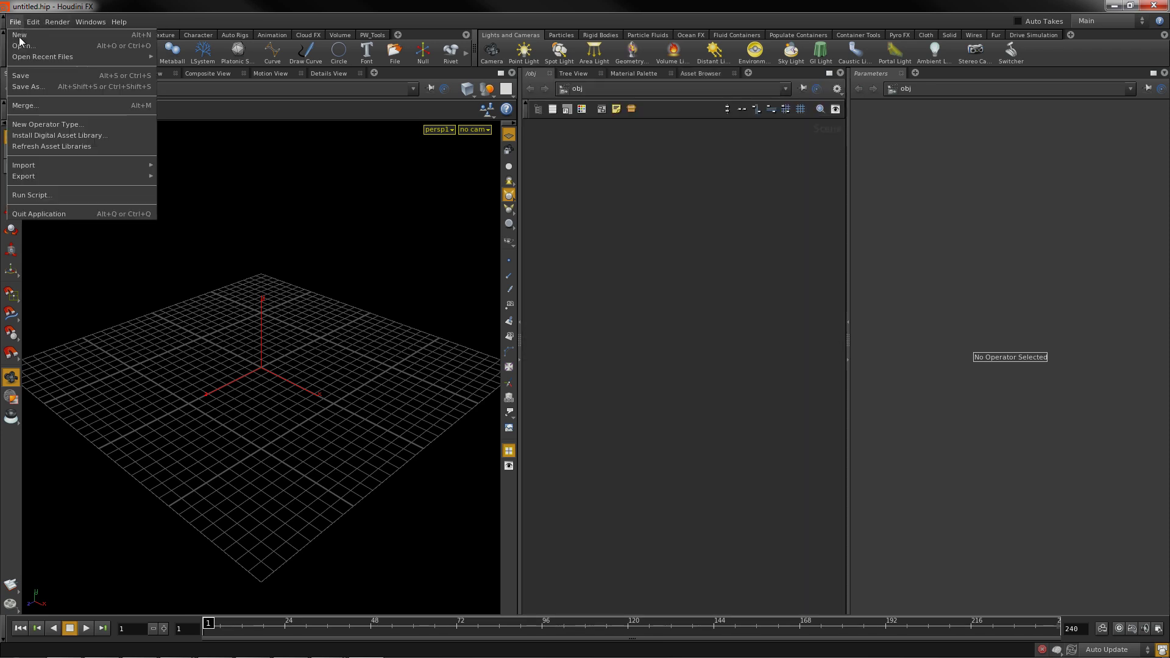
click(78, 125)
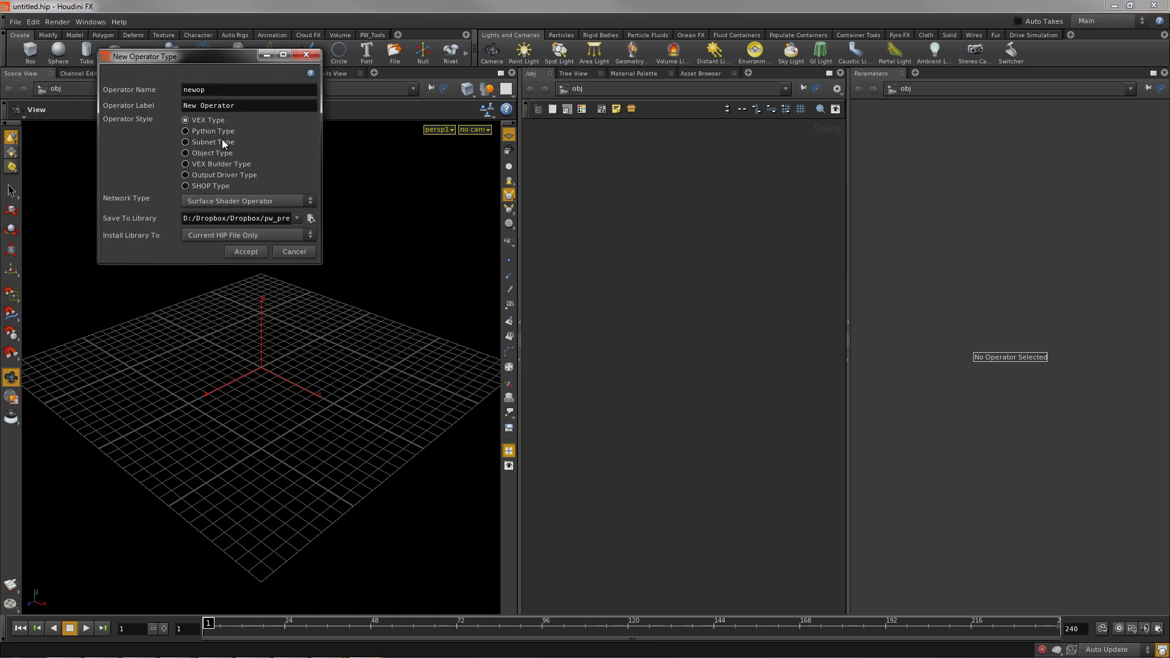
click(211, 130)
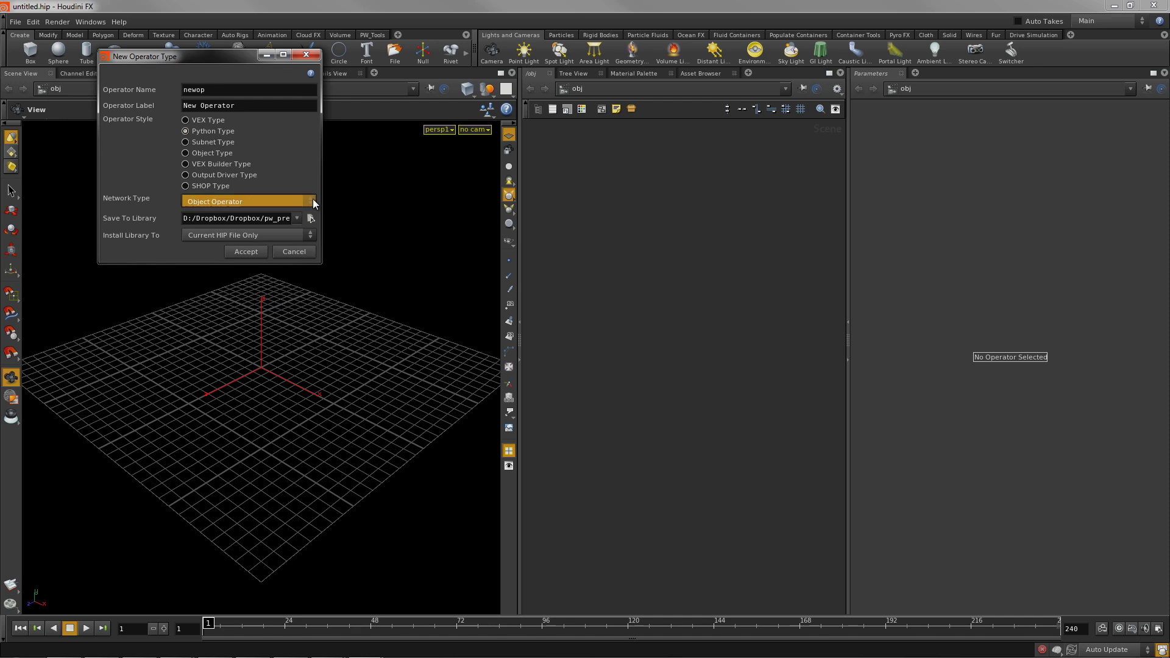
click(312, 200)
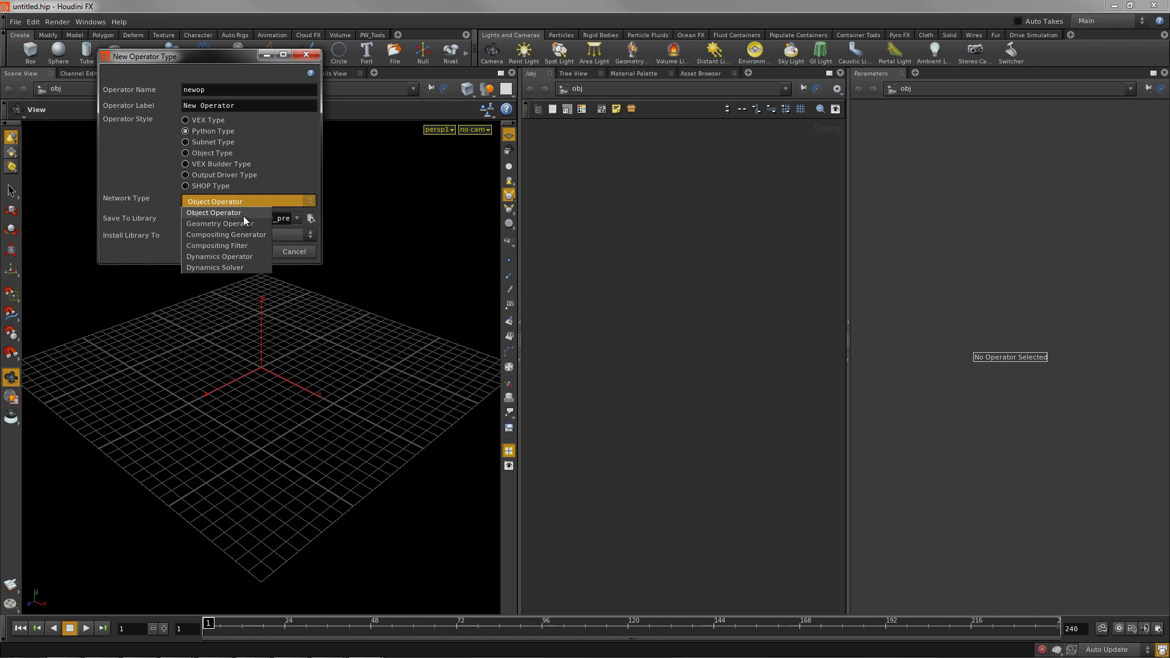
click(279, 263)
click(307, 54)
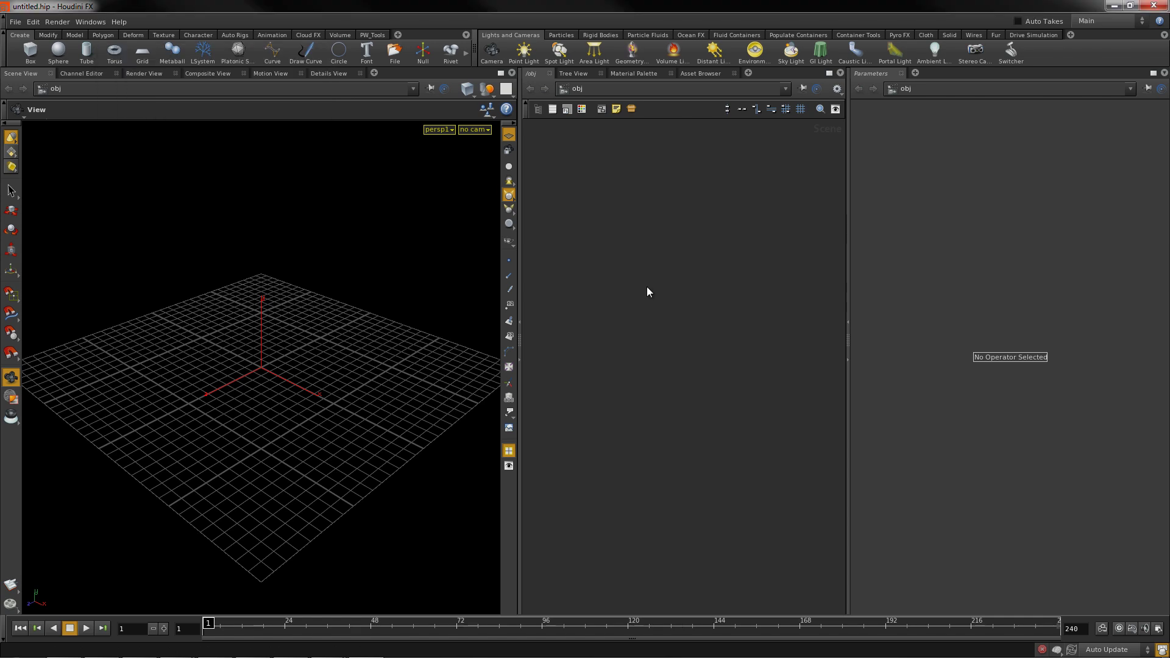
Step: Add the pw_jiggler digital asset to the empty object network and view its locator up close in the scene
key(Tab)
text(g)
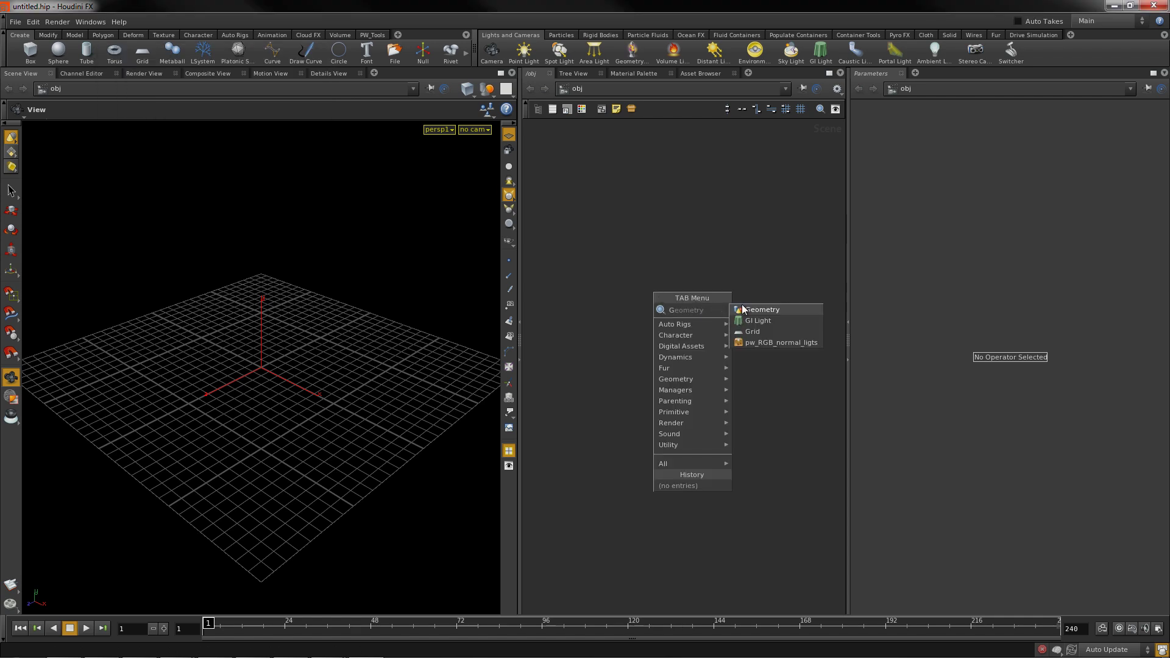
key(BackSpace)
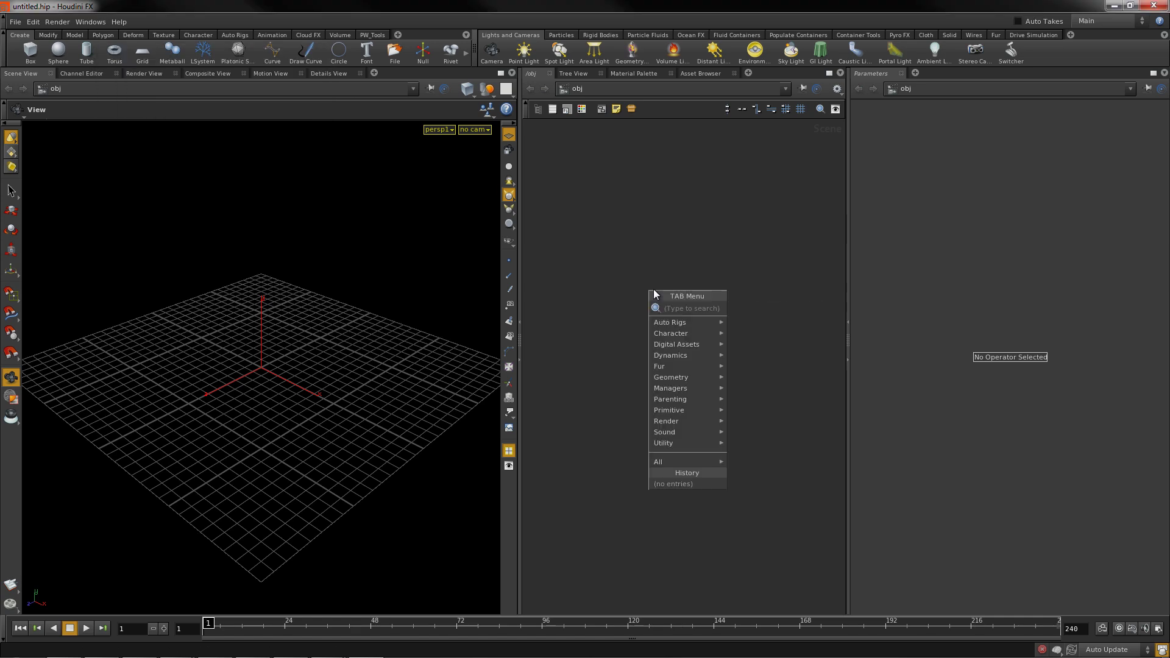
mouse_move(701, 344)
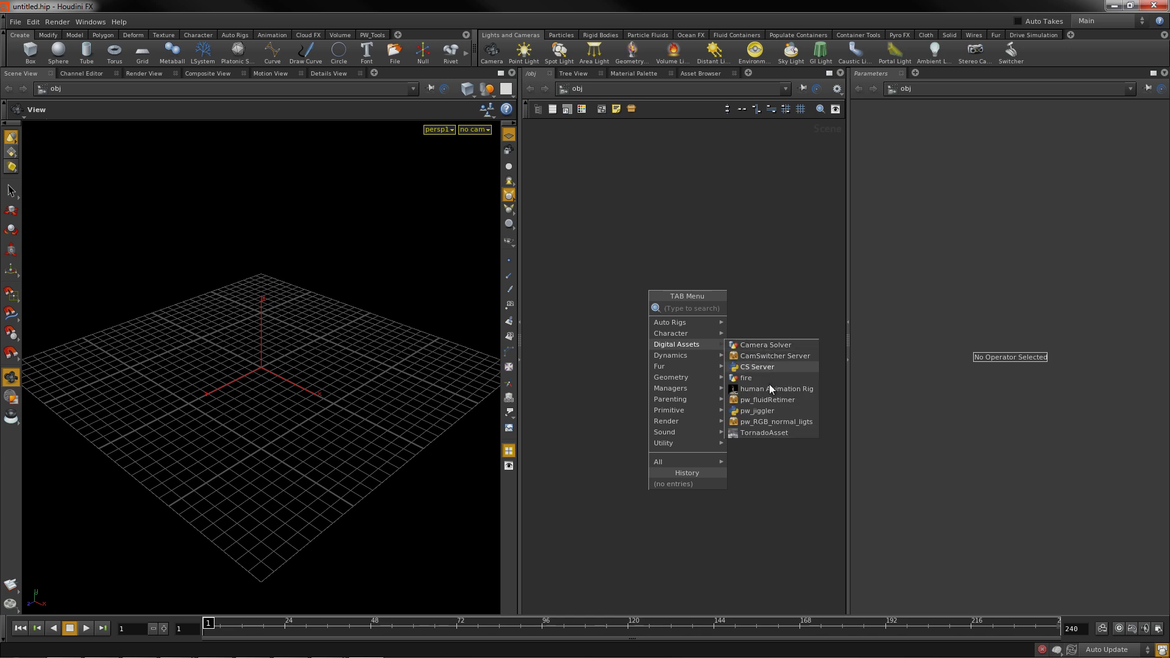
click(755, 410)
click(675, 336)
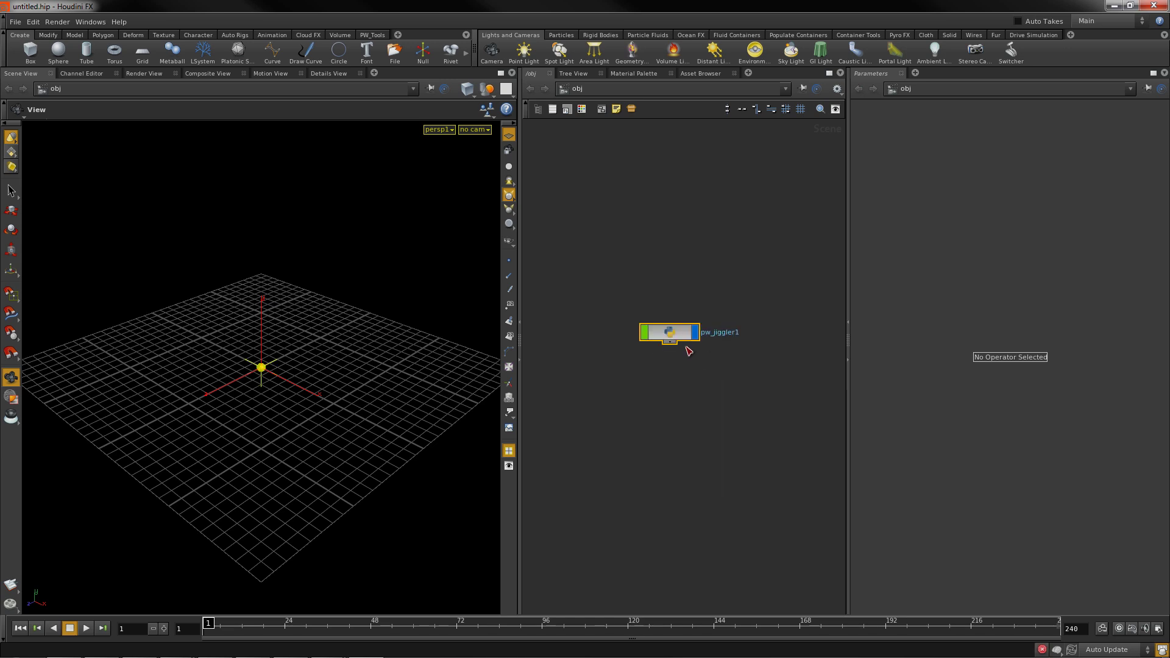
scroll(681, 337, up, 1)
scroll(232, 373, up, 5)
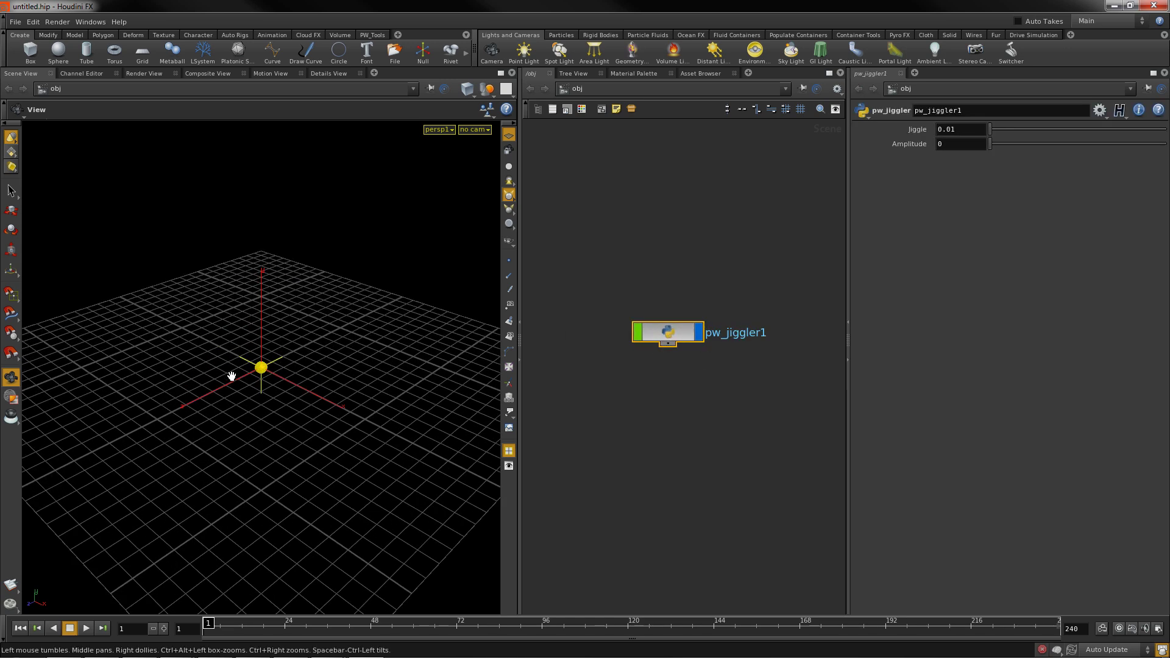
drag(282, 373, 365, 372)
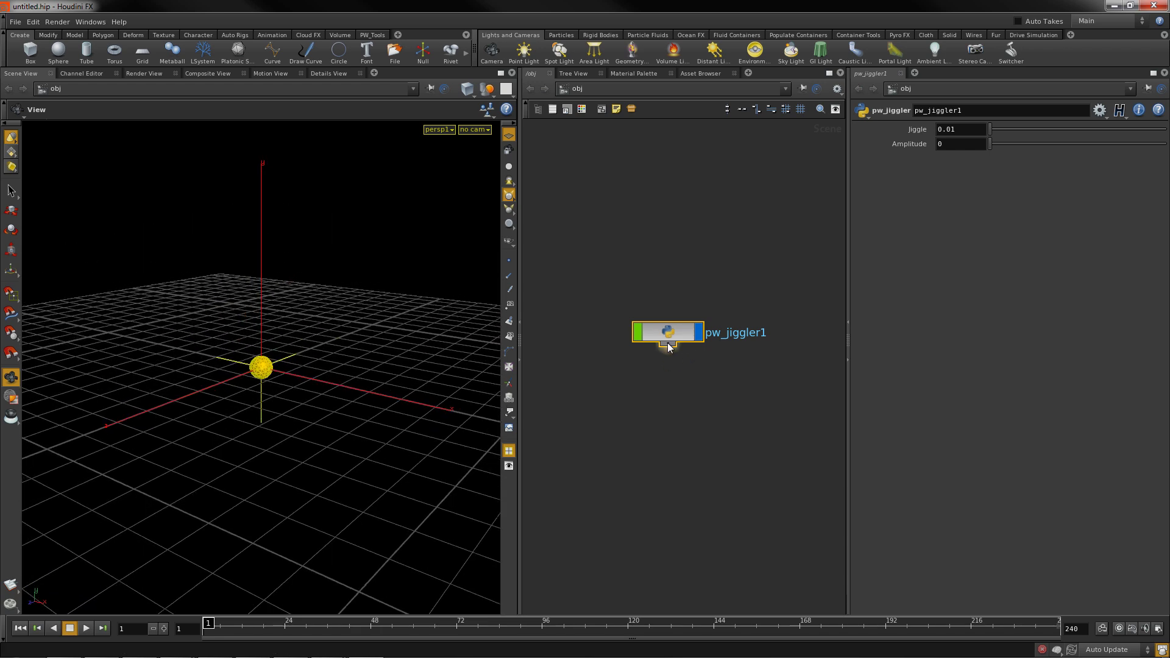
drag(675, 329, 675, 328)
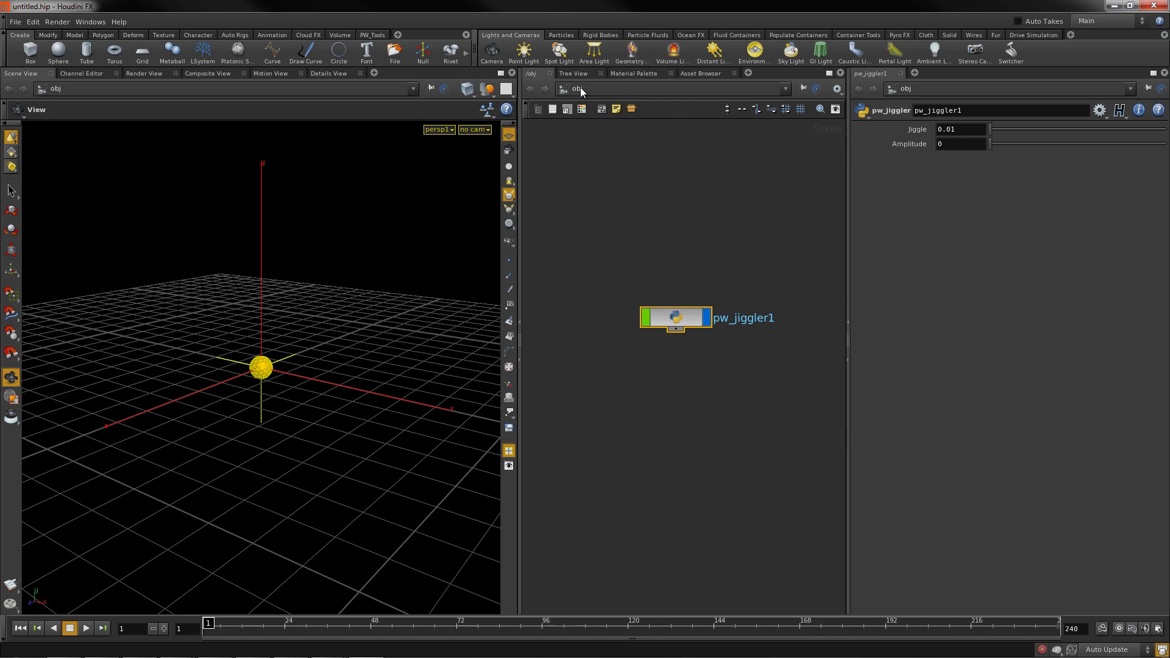
Step: Set the jiggler's Jiggle to 0.647 and Amplitude to 3.29, and scrub to frame 84 to preview the motion
click(1047, 143)
click(1103, 130)
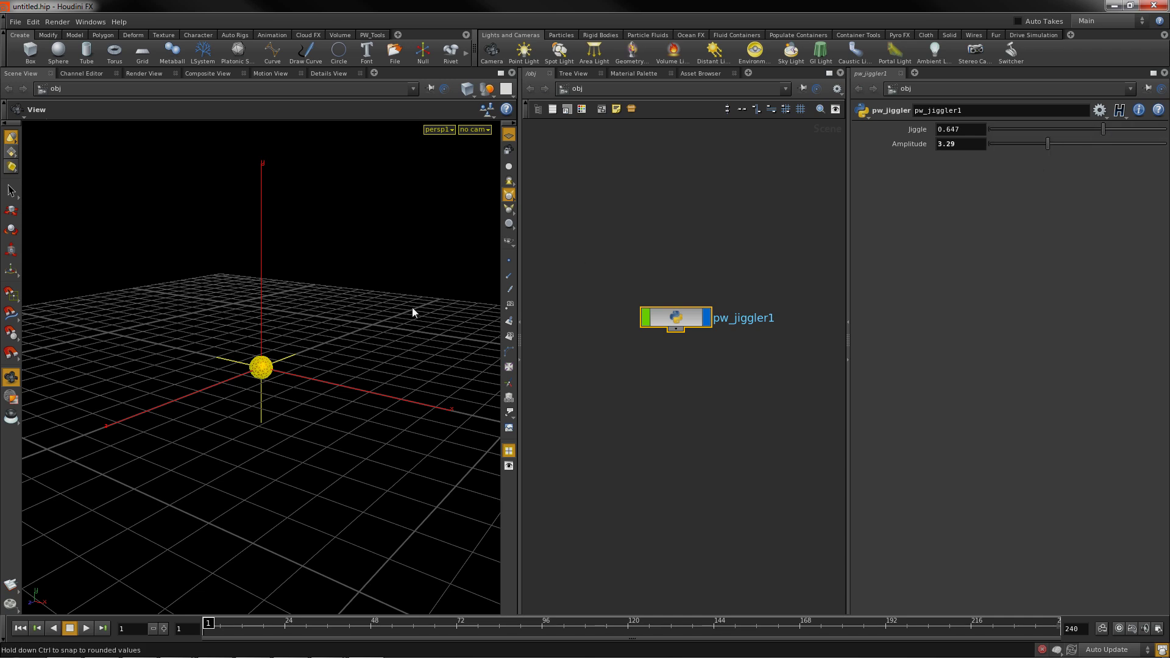
drag(212, 630, 513, 612)
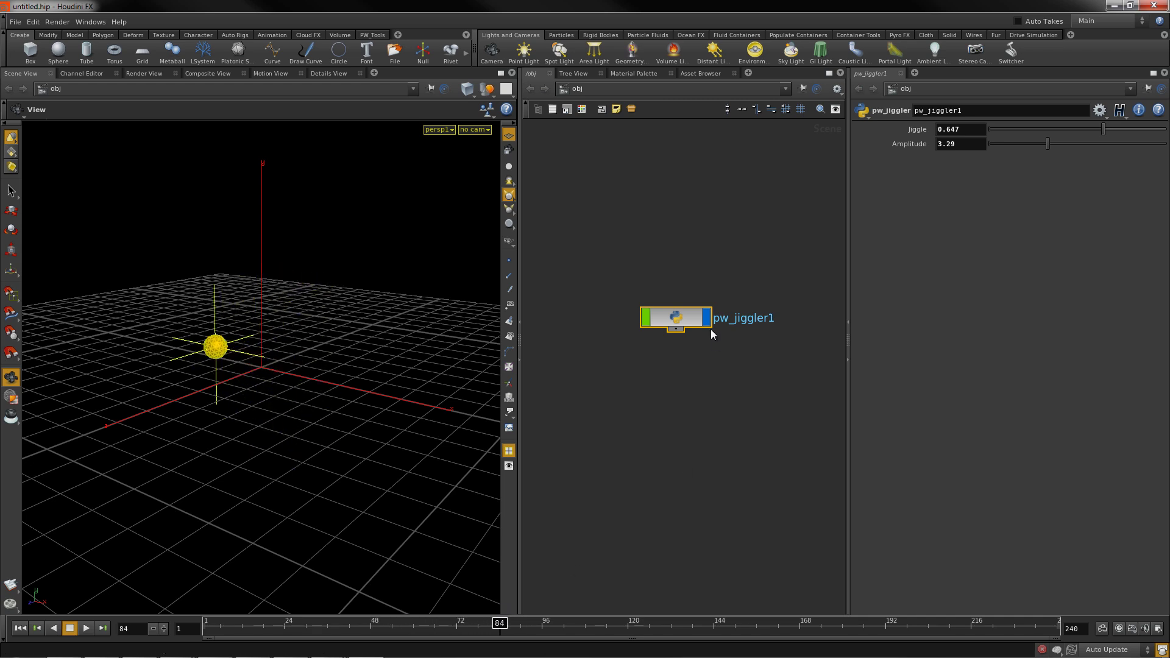
Step: Add a Camera node below the jiggler and parent it to pw_jiggler1
key(Tab)
mouse_move(742, 429)
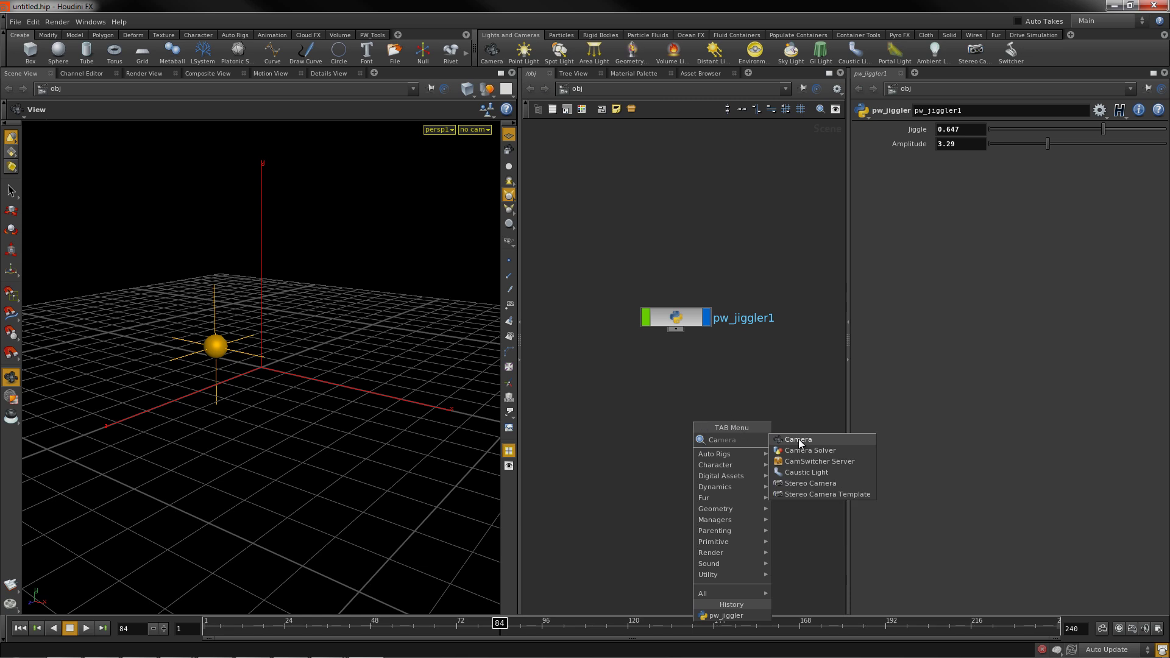
click(798, 443)
click(661, 428)
drag(675, 330, 658, 414)
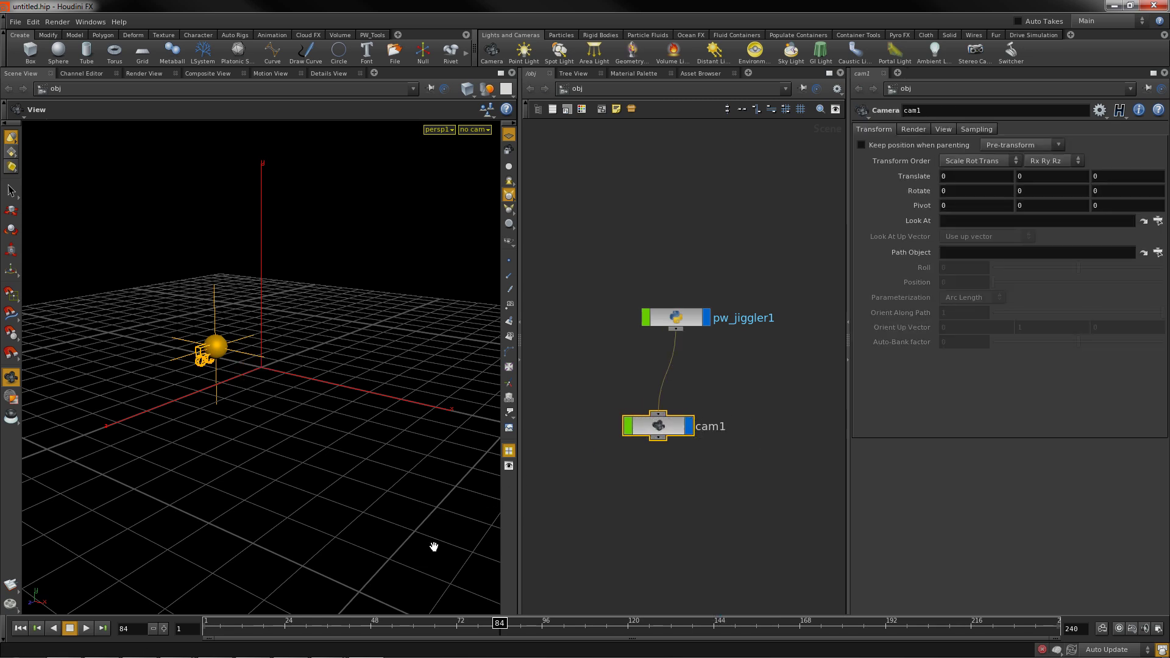
Step: Set the camera's Icon Scale to 5.48 and move its node further below the jiggler
click(944, 128)
drag(1010, 144, 1086, 145)
drag(669, 439, 686, 477)
Step: Insert a Blend node into the connection between pw_jiggler1 and cam1
click(718, 407)
key(Tab)
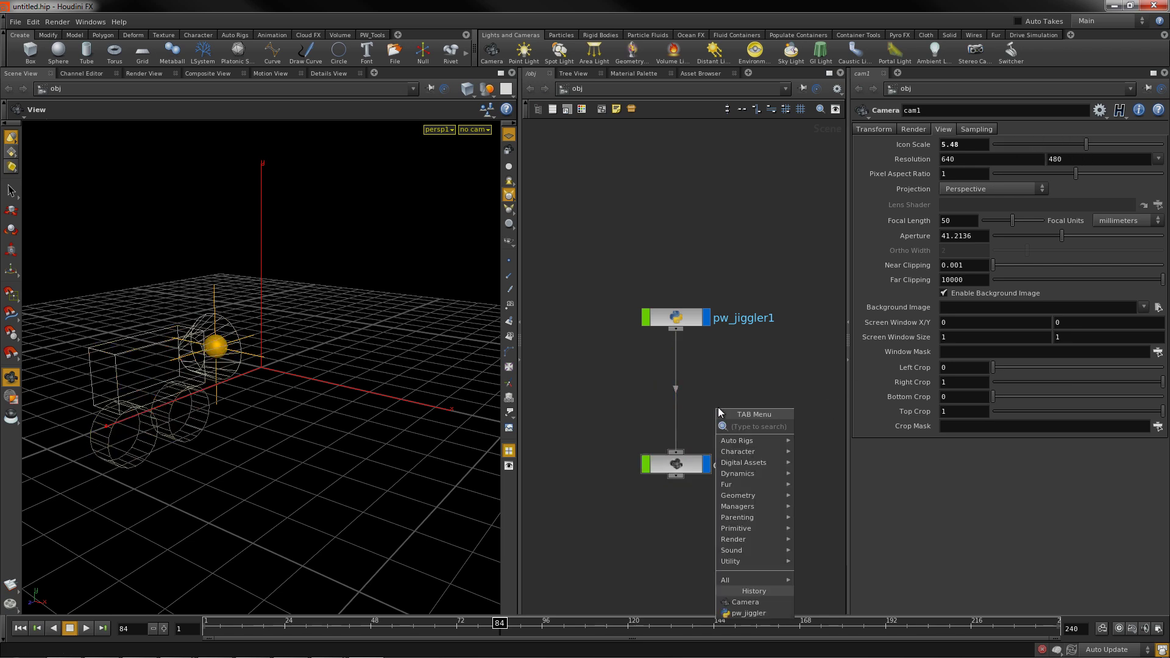
text(blend)
key(Return)
click(698, 406)
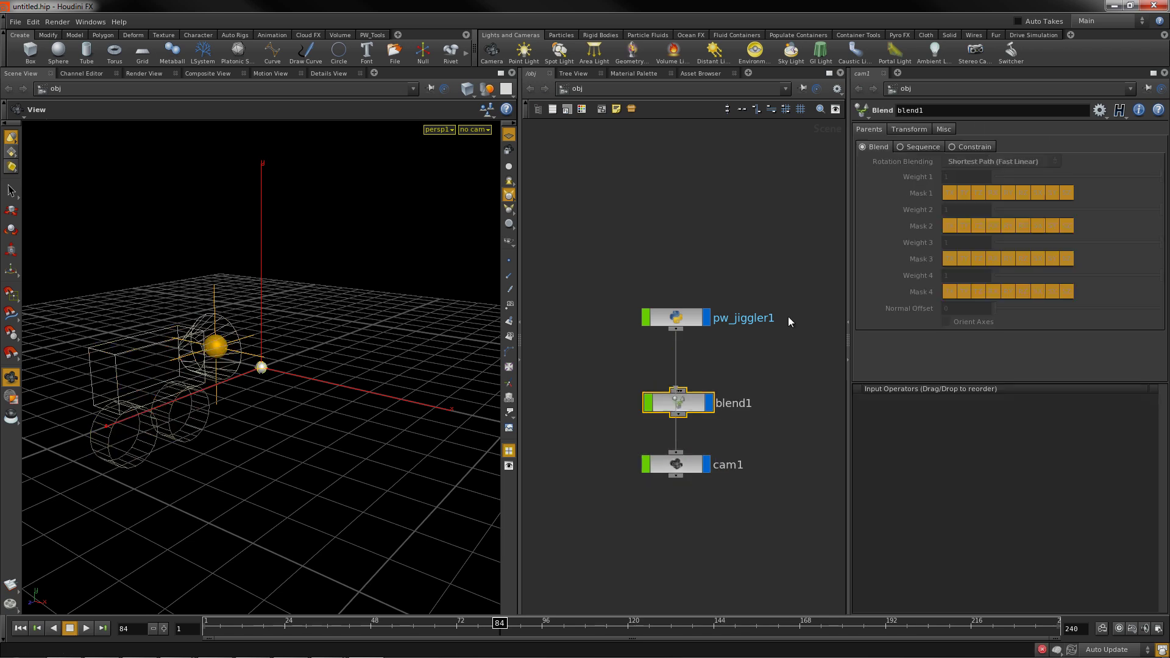
Step: Exclude RX, RY and RZ from the Blend node's Mask 1, scrub to frame 116, and align the jiggler node above it
click(992, 192)
click(1008, 192)
click(1023, 193)
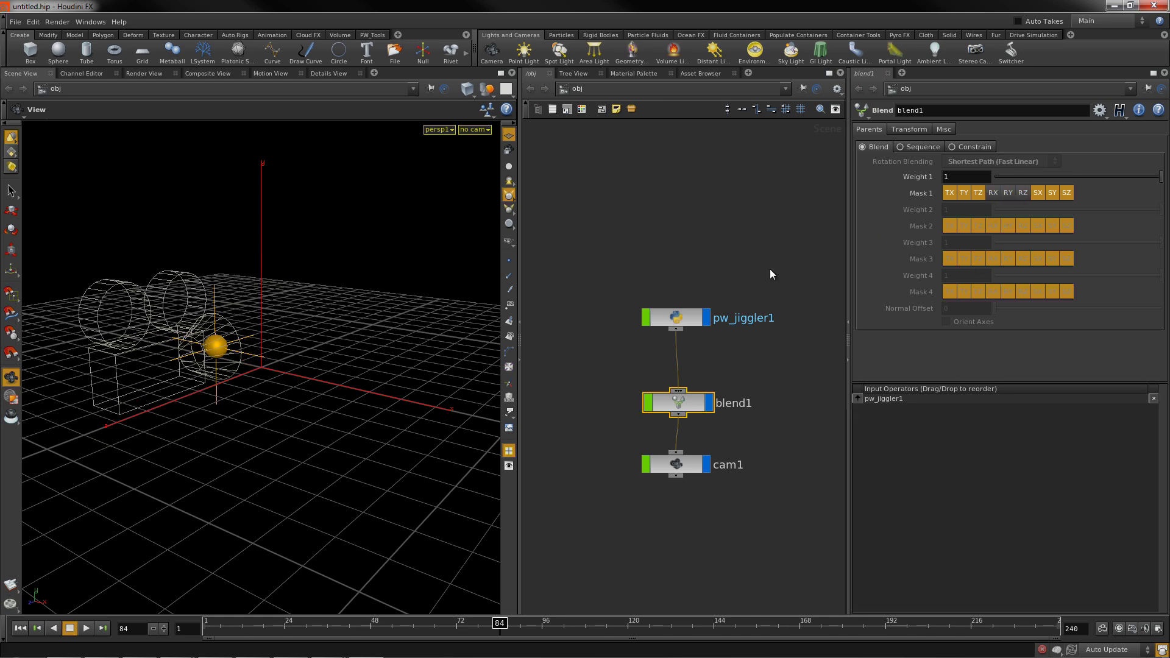
drag(512, 623, 613, 621)
drag(657, 316, 659, 320)
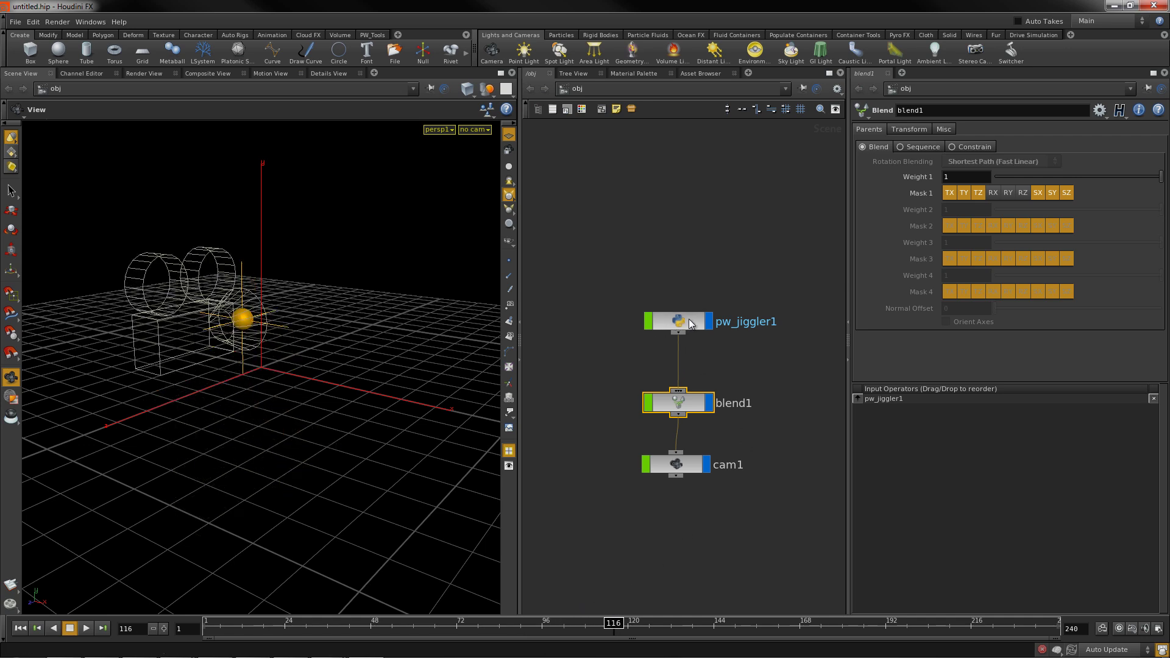
Step: Inspect the locator geometry network inside pw_jiggler1 and return to the object level
double_click(690, 323)
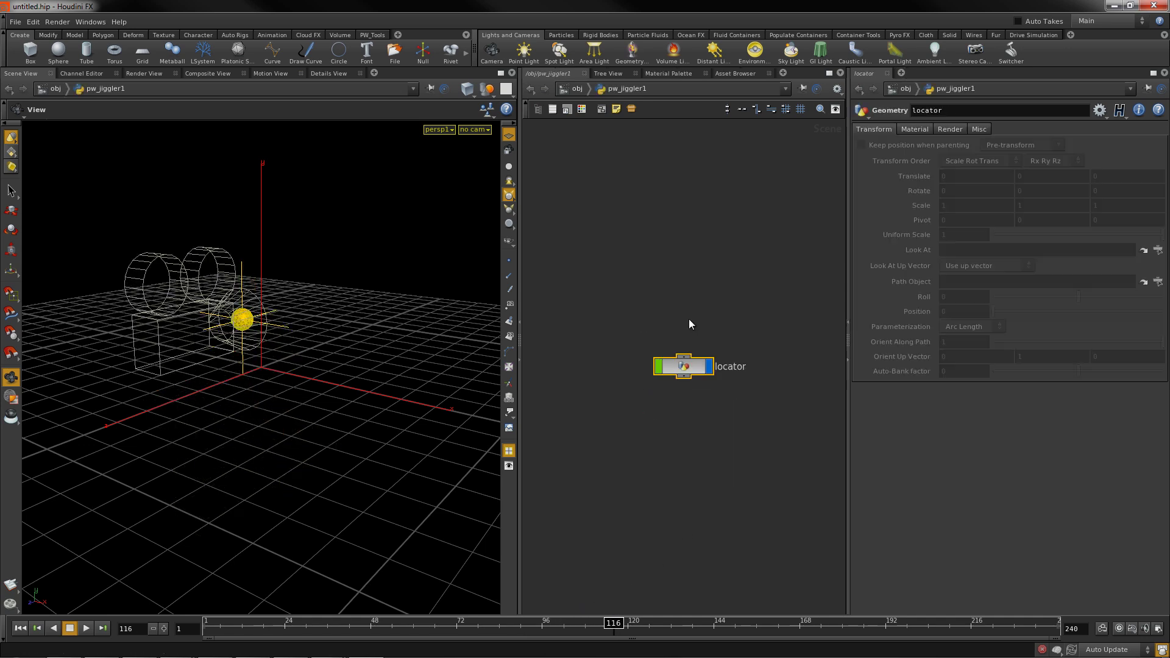
double_click(688, 371)
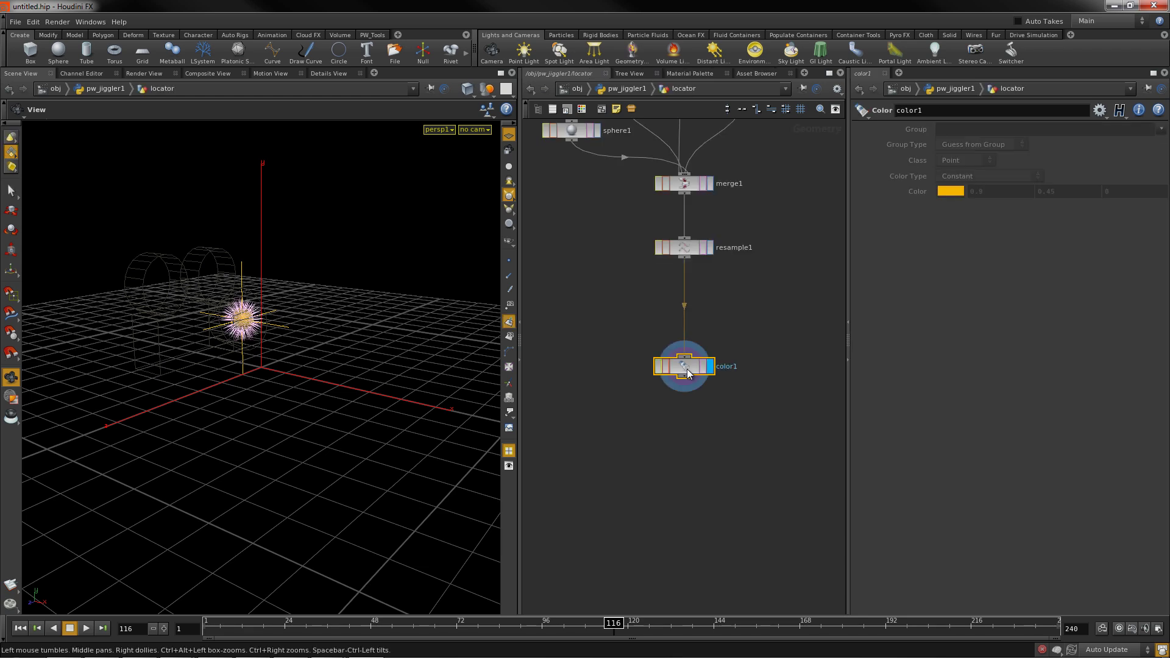
key(h)
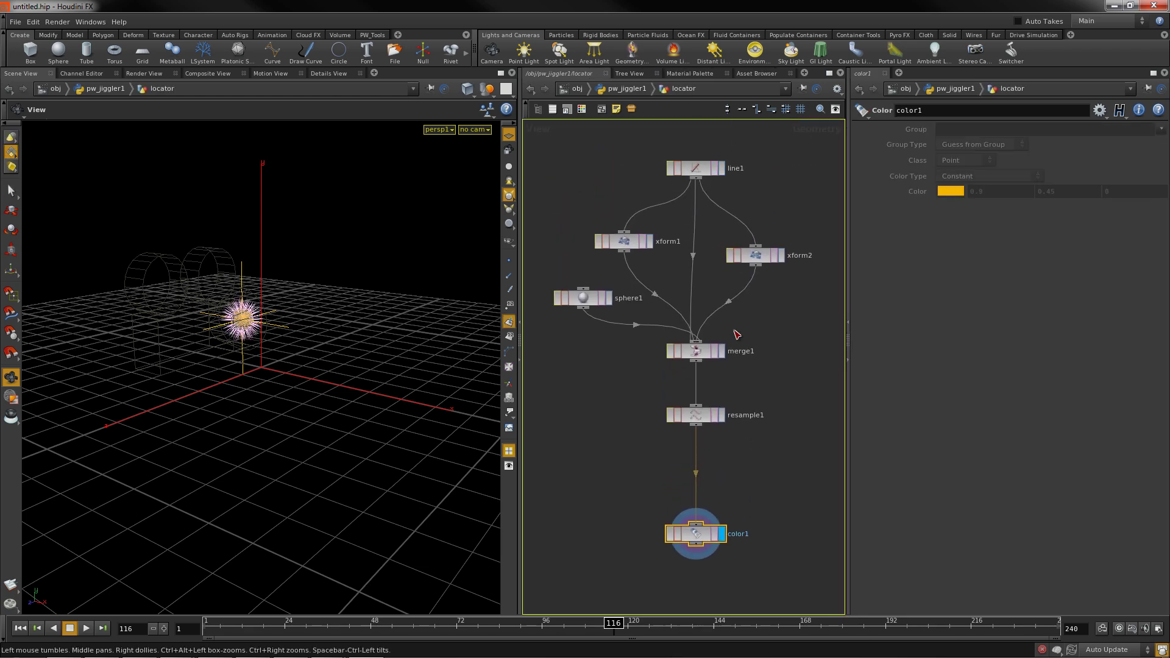
key(u)
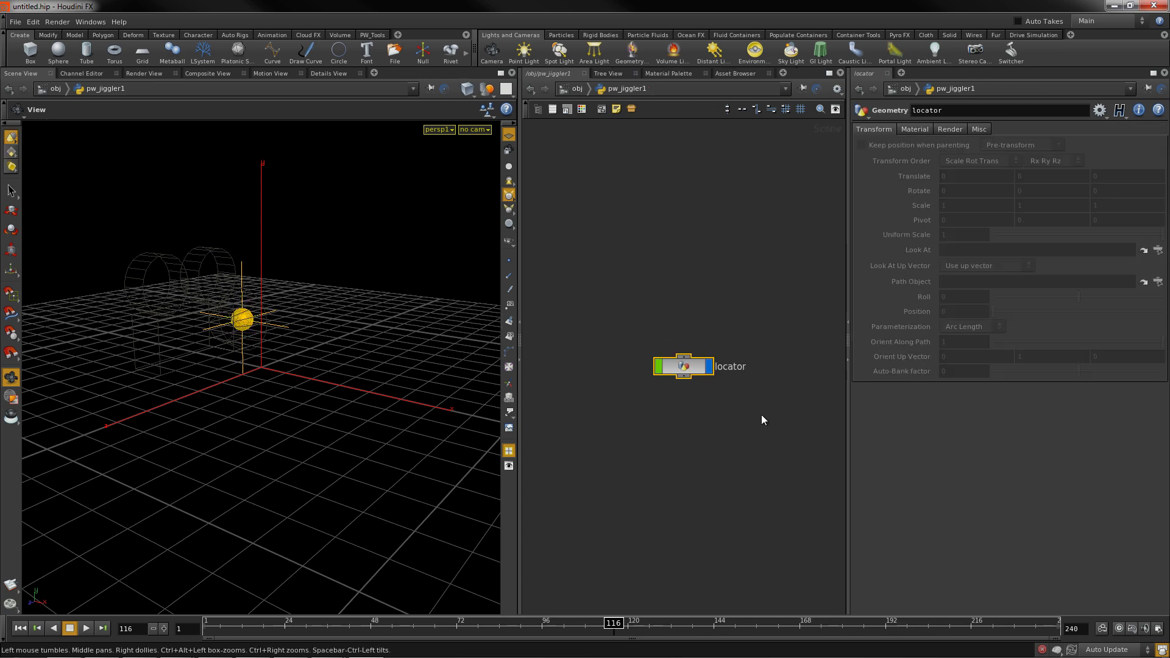
key(u)
Step: Examine the Python code in pw_jiggler1's operator type properties, including the refit function, amp channel and noise matrix lines, and close the properties
right_click(675, 323)
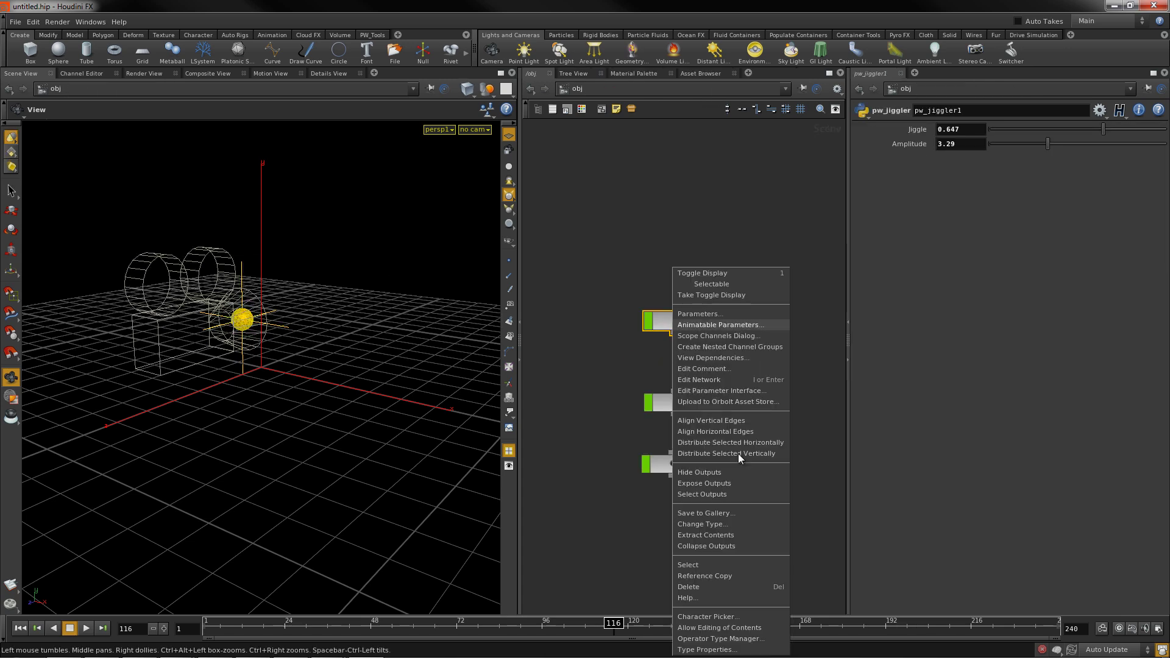
click(731, 649)
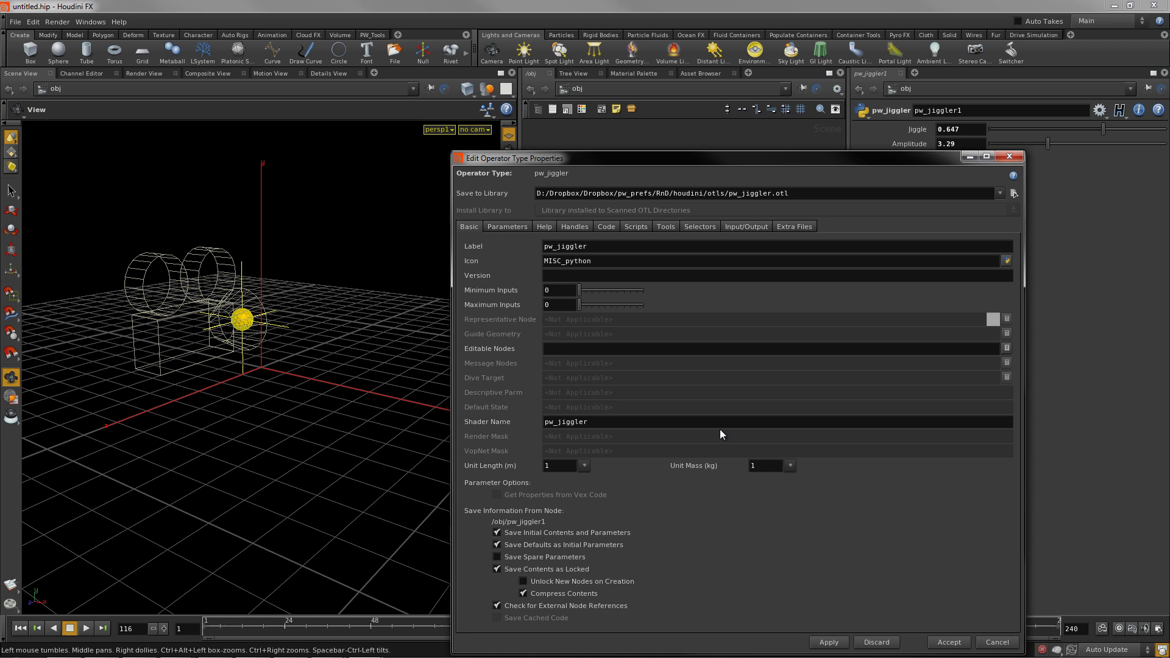
click(606, 227)
drag(660, 159, 660, 139)
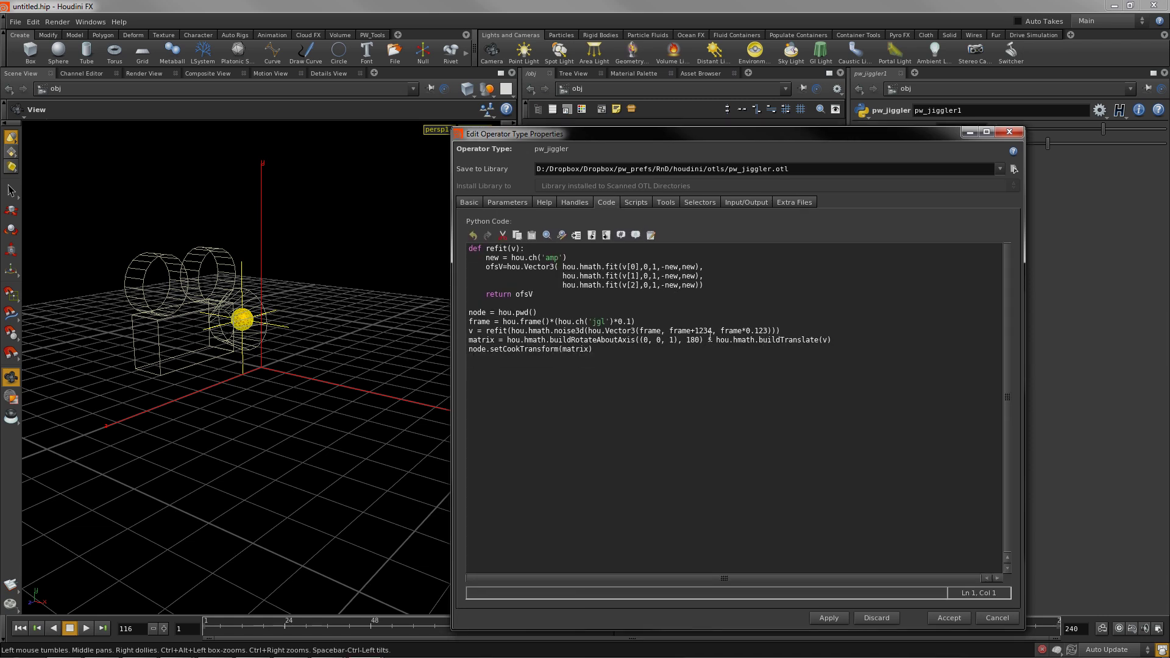
drag(831, 340, 461, 323)
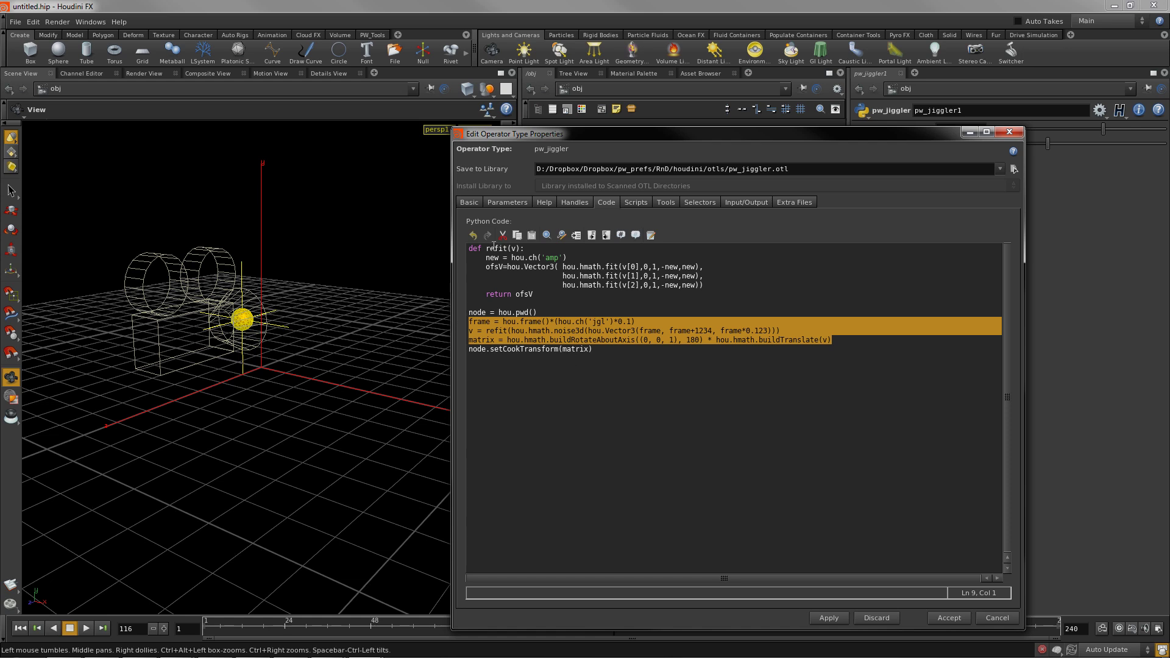
drag(541, 257, 567, 258)
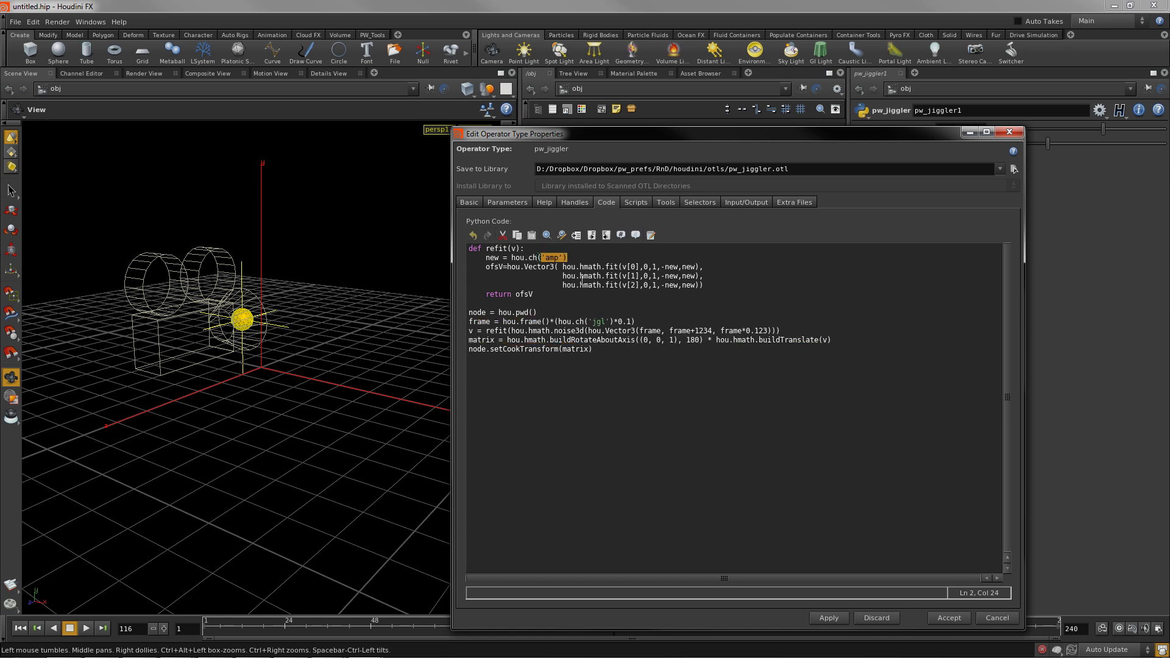
drag(573, 302, 469, 246)
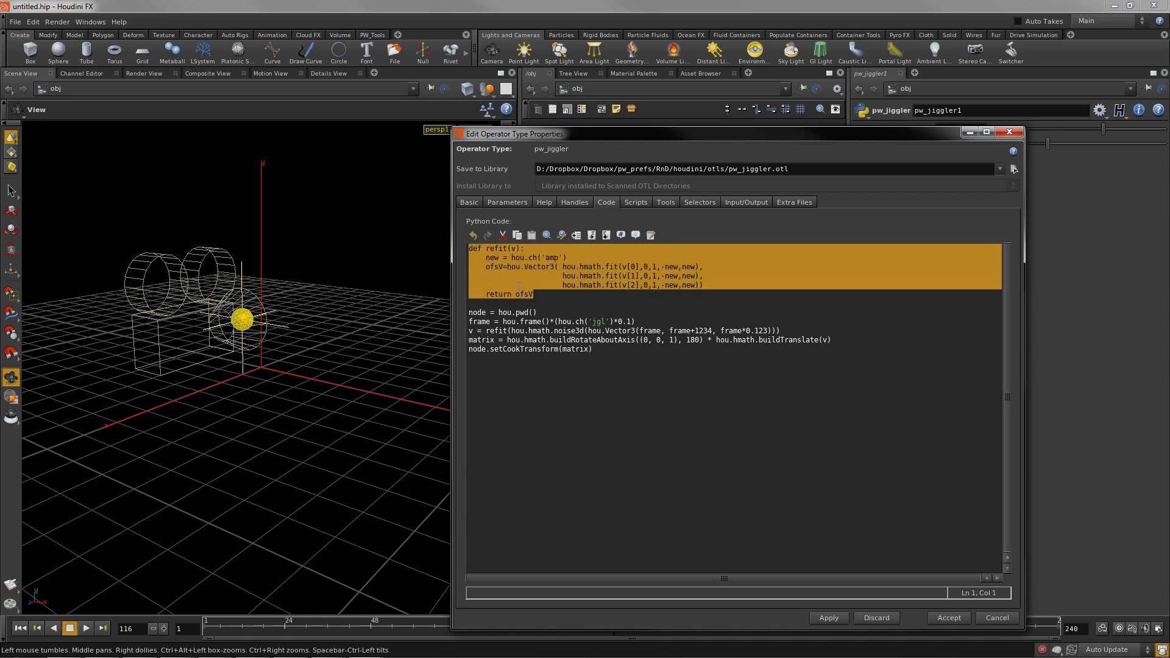
click(544, 303)
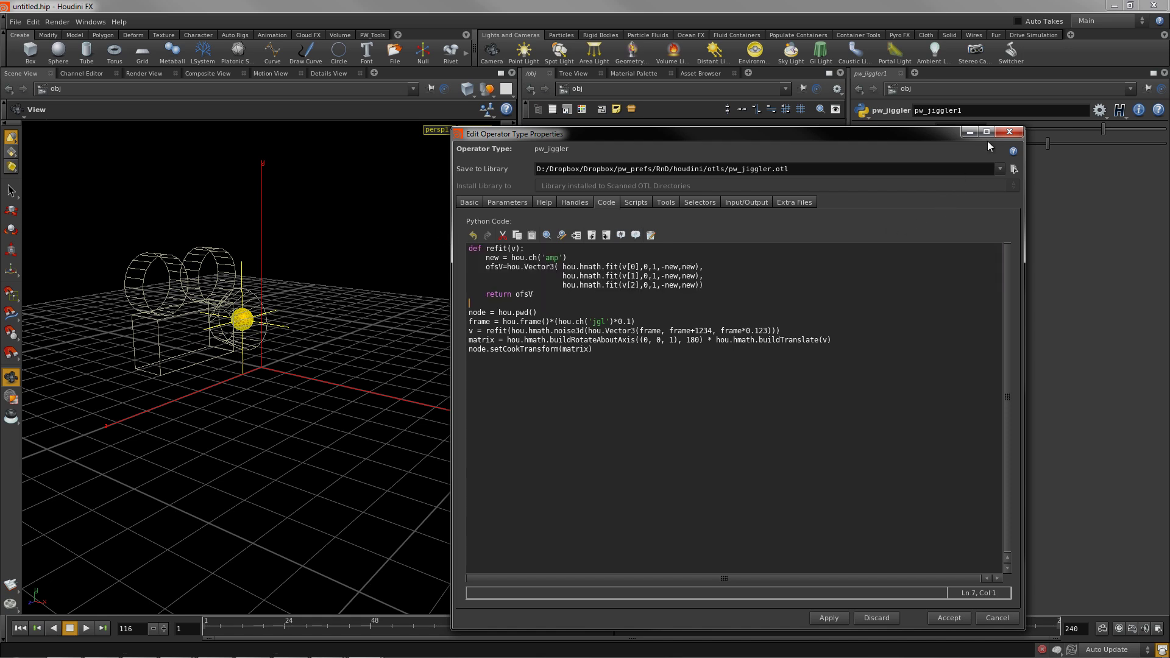
click(1005, 133)
Step: Set pw_jiggler1's Jiggle to 0.401 and Amplitude to 1.25, and scrub the animation to frame 55
drag(1074, 129, 1012, 143)
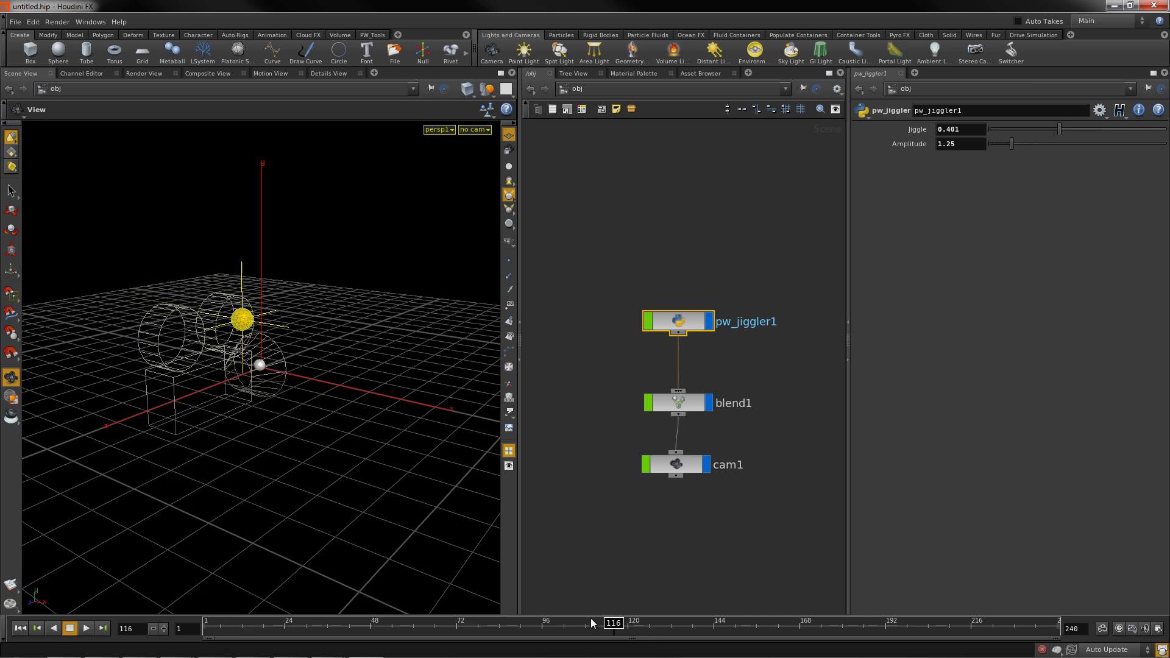
drag(570, 622, 380, 624)
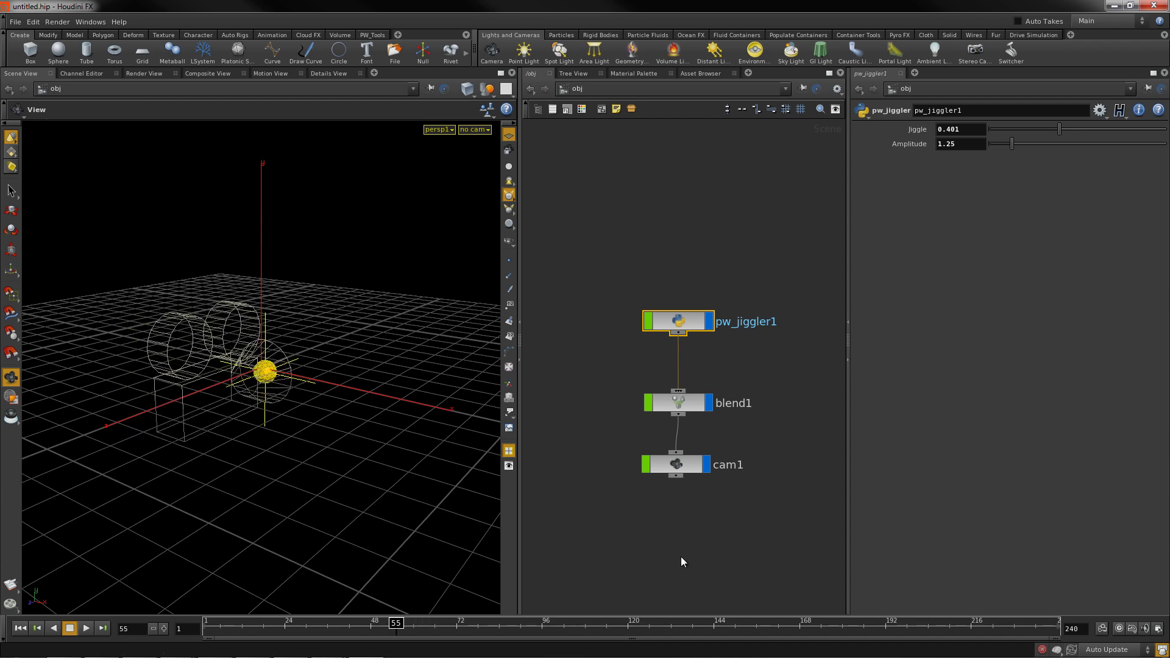
drag(353, 400, 238, 407)
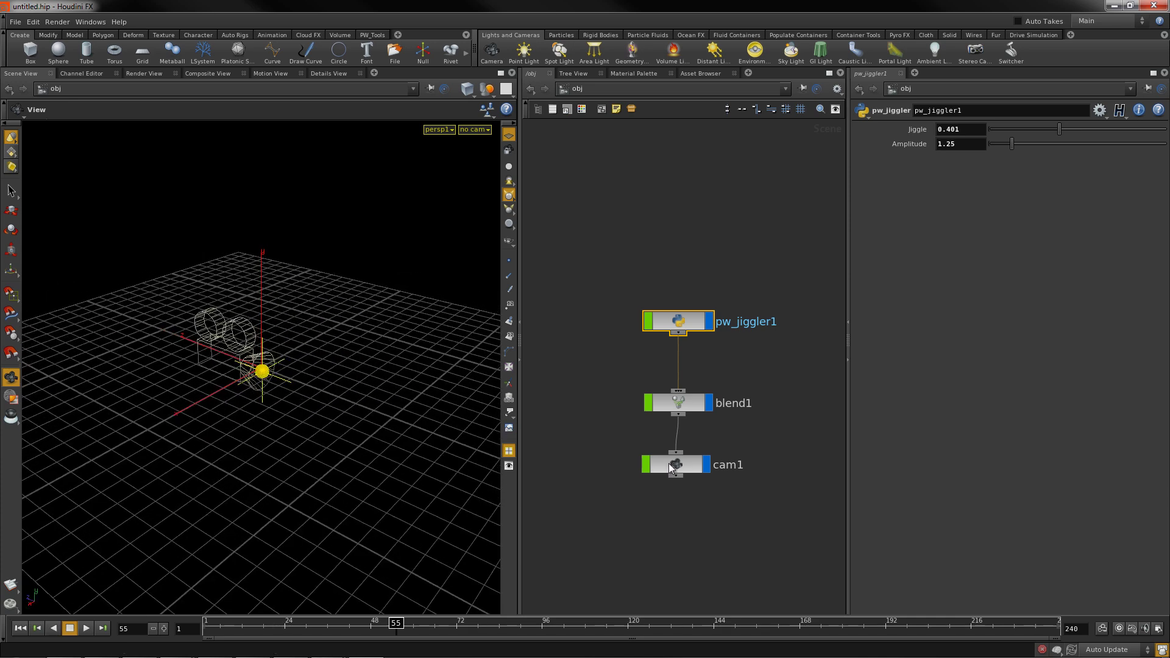
Step: Align the cam1 and blend1 nodes in a straight column under pw_jiggler1 and scrub the animation to frame 28
drag(679, 467, 681, 471)
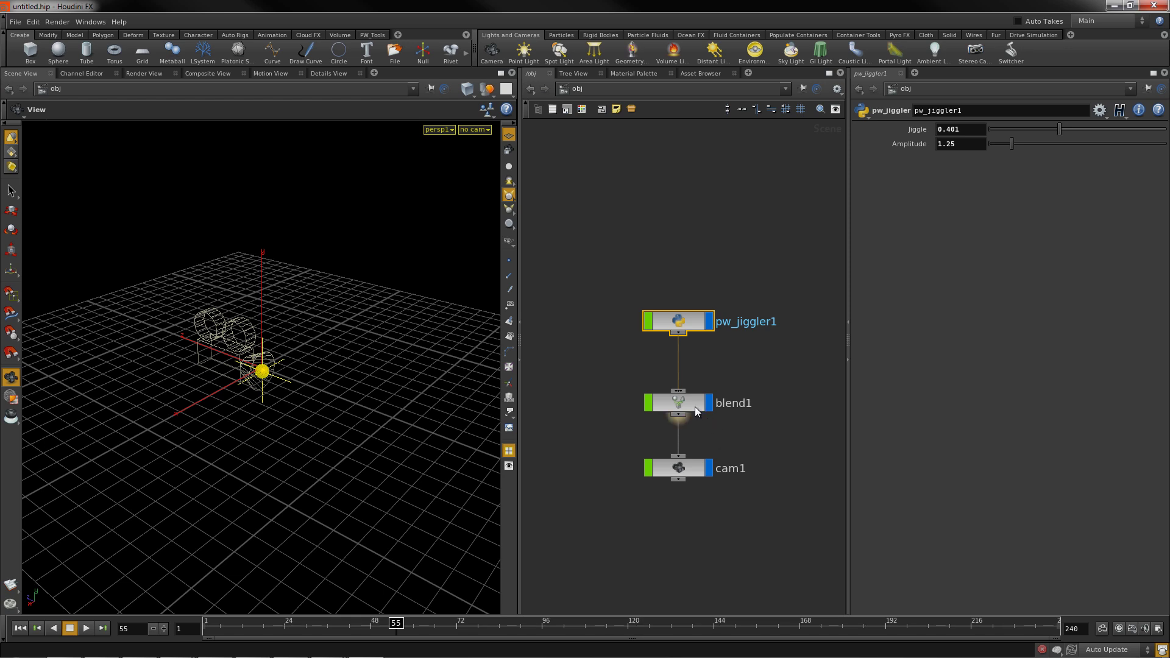
drag(678, 405, 678, 400)
click(731, 432)
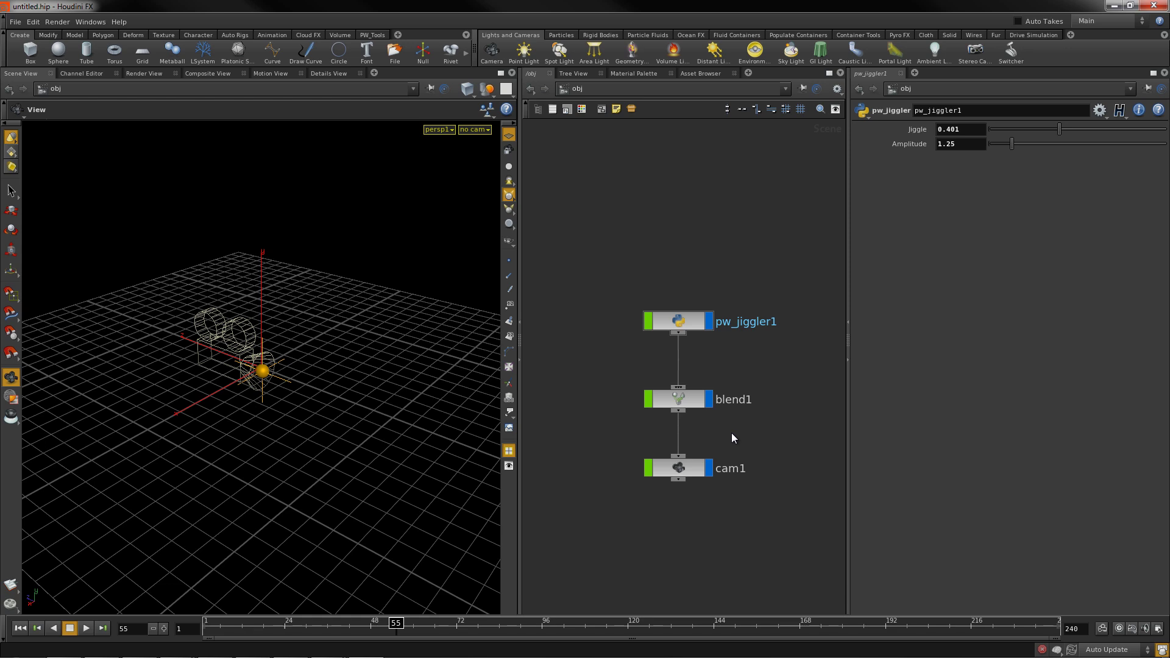
click(678, 326)
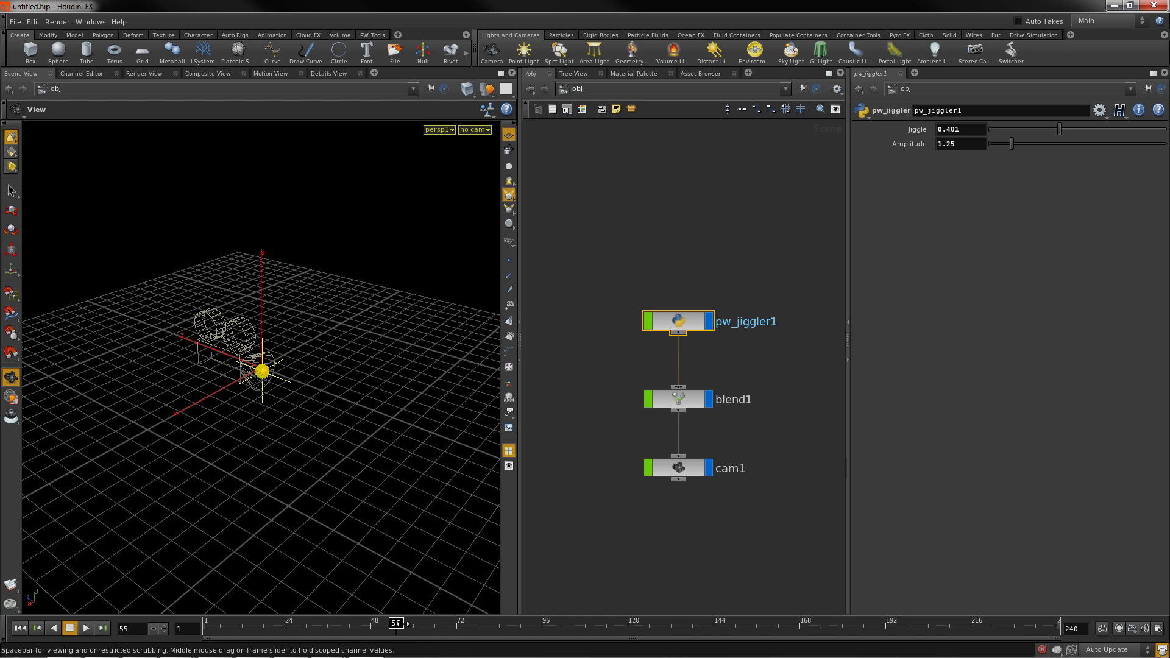
mouse_move(399, 623)
mouse_down()
mouse_move(604, 622)
mouse_move(533, 633)
mouse_move(369, 628)
mouse_up()
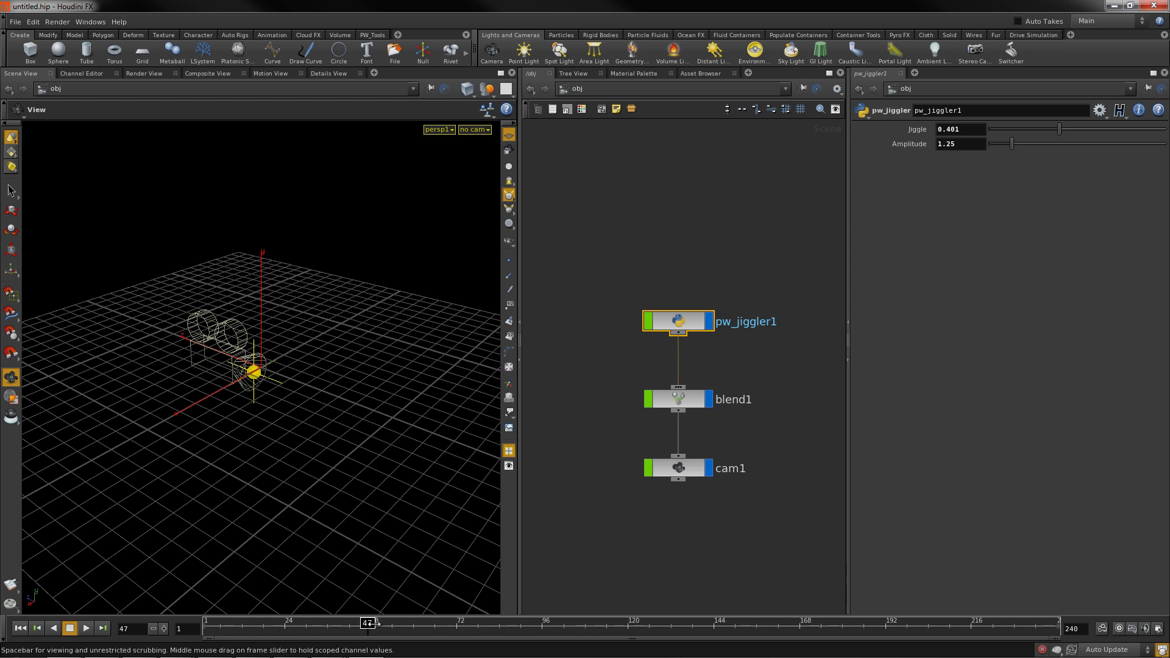
drag(368, 628, 301, 628)
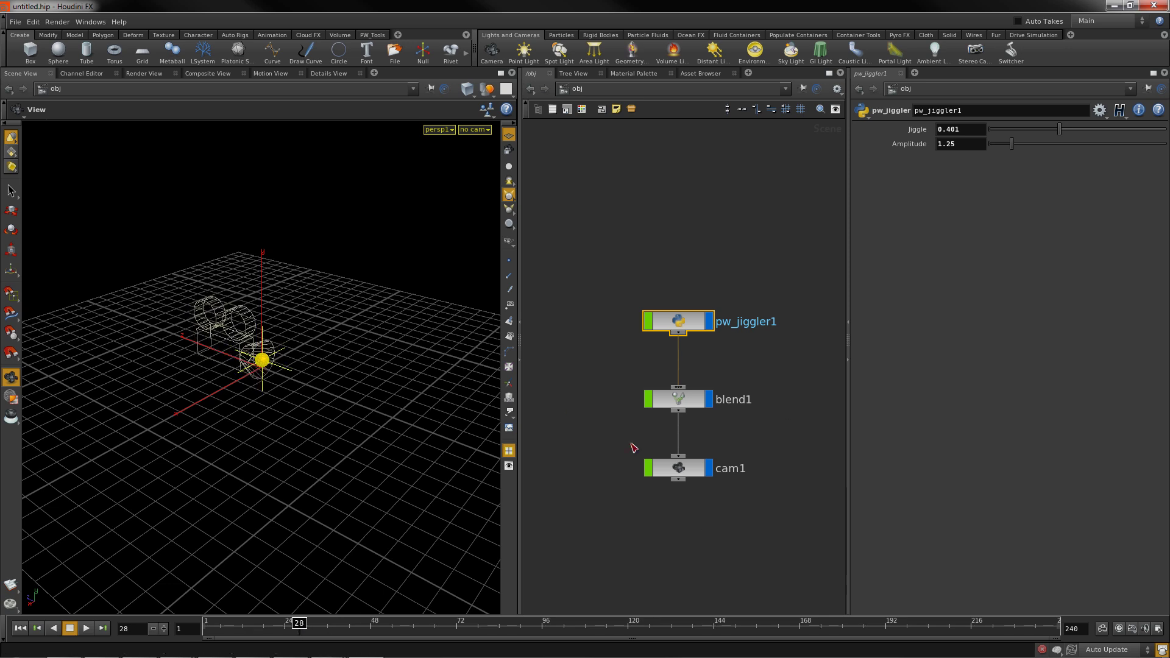
Step: Delete the jiggler, blend and camera nodes and add a Geometry object to the empty scene
click(687, 514)
middle_drag(804, 433, 711, 454)
drag(773, 296, 551, 550)
key(Delete)
key(Tab)
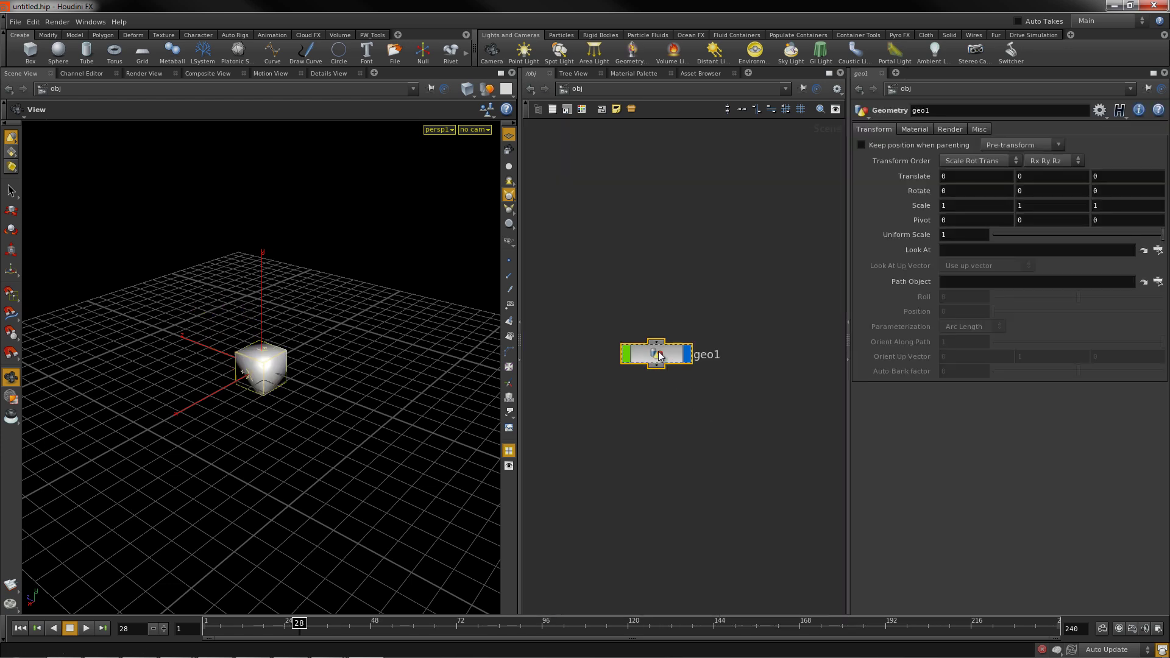
Step: Delete the default File node inside the geo1 object and bring up the list of geometry operators
key(i)
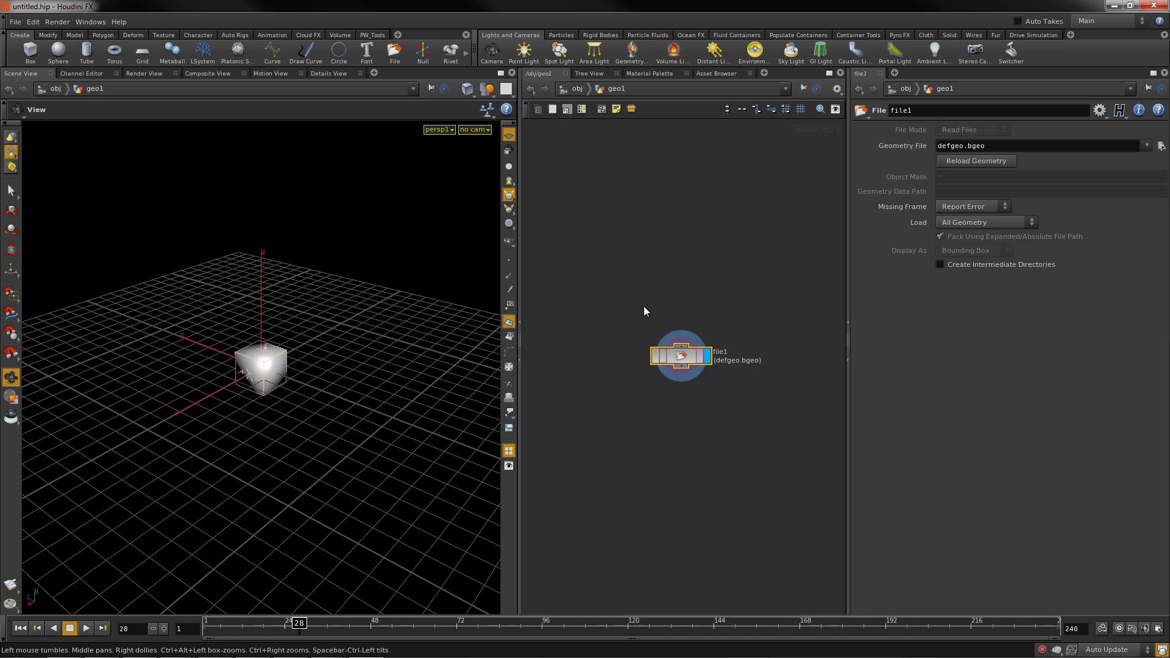
key(Delete)
key(Tab)
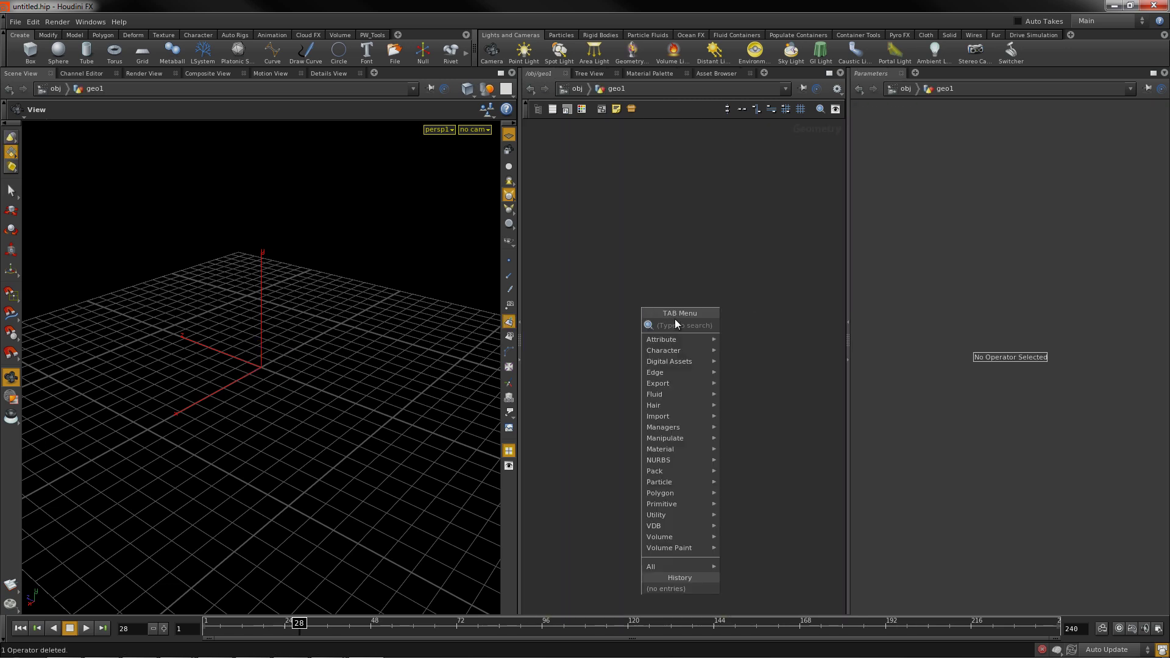
Step: Add the pw_hsvRamp digital asset node to the geo1 network
mouse_move(708, 361)
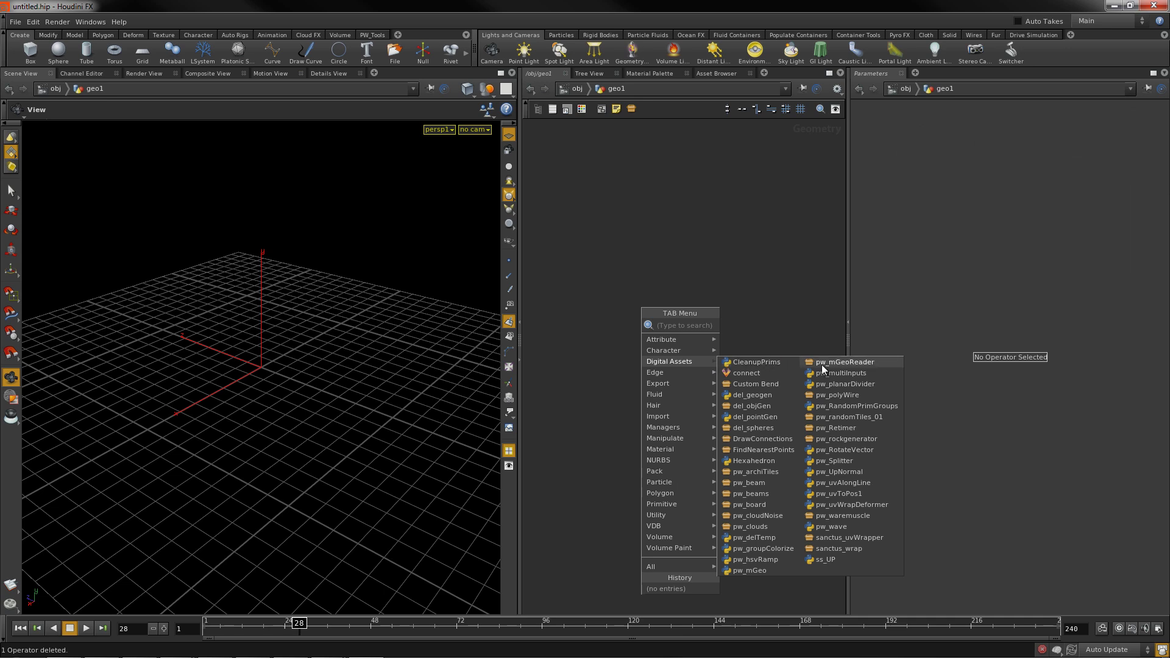
click(770, 559)
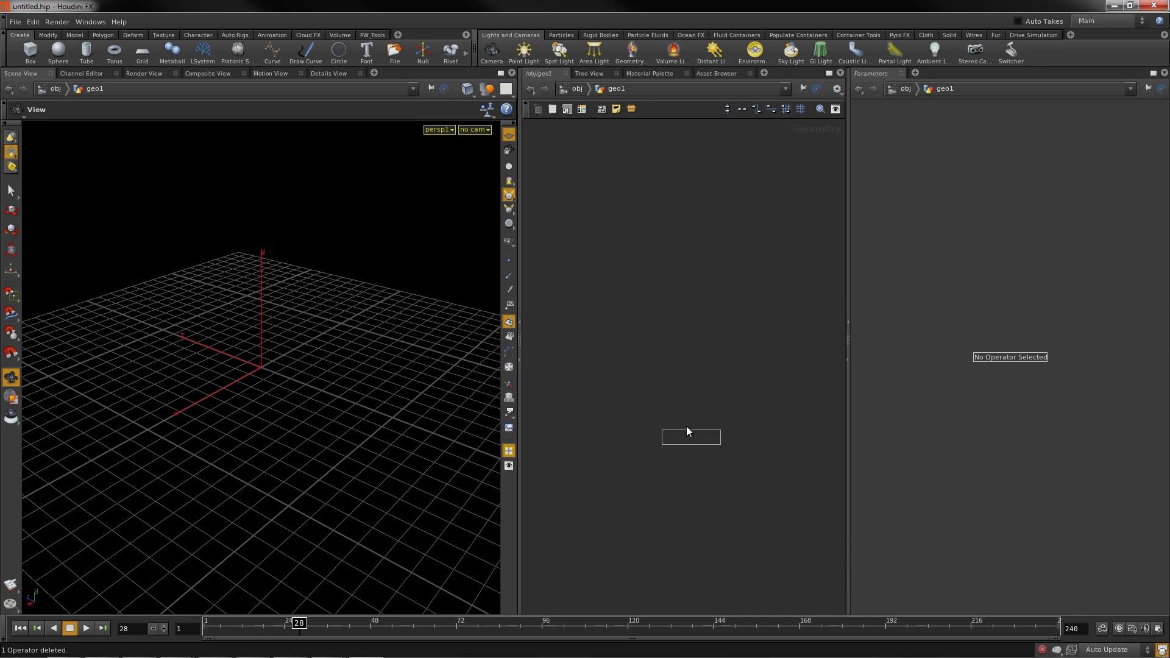
click(686, 428)
Step: Add a Sphere node above the pw_hsvRamp node in the network
key(Tab)
text(s)
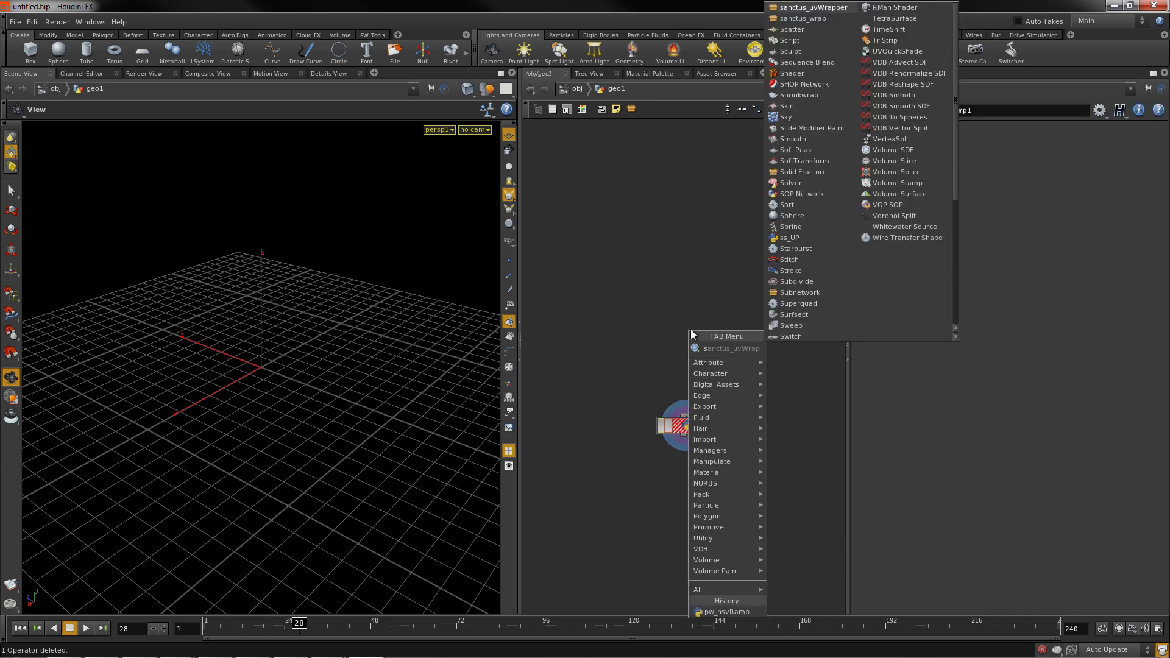
text(p)
click(798, 350)
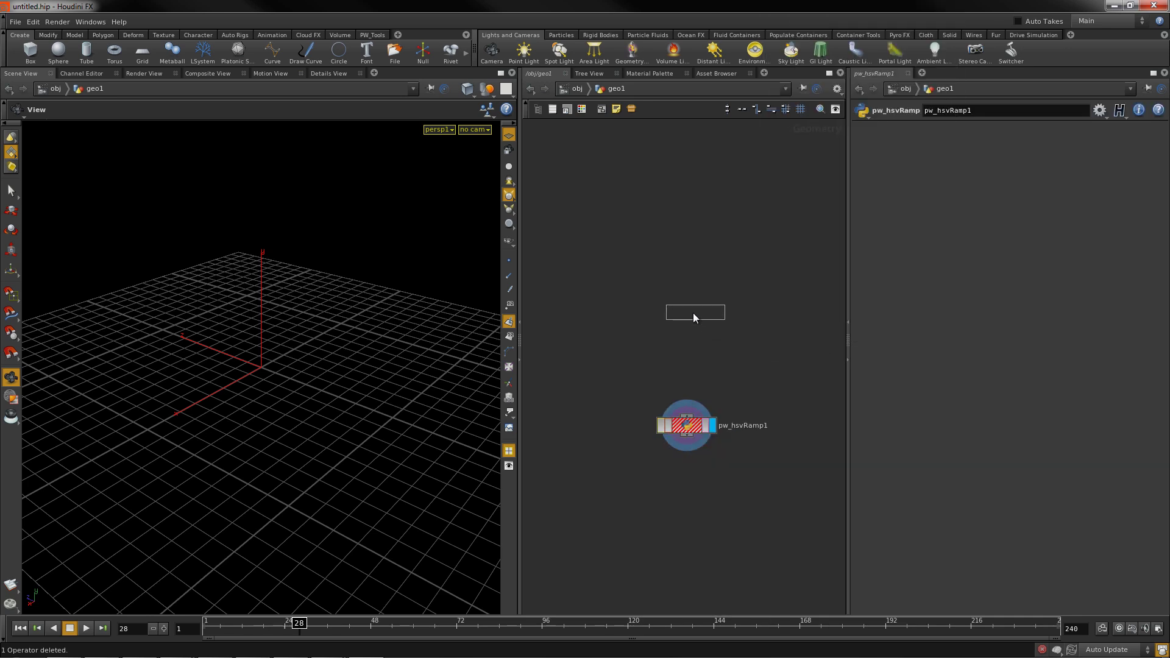
click(693, 313)
Step: Add an IsoOffset node below the sphere, fed by the sphere's output, and display its result
key(Tab)
text(i)
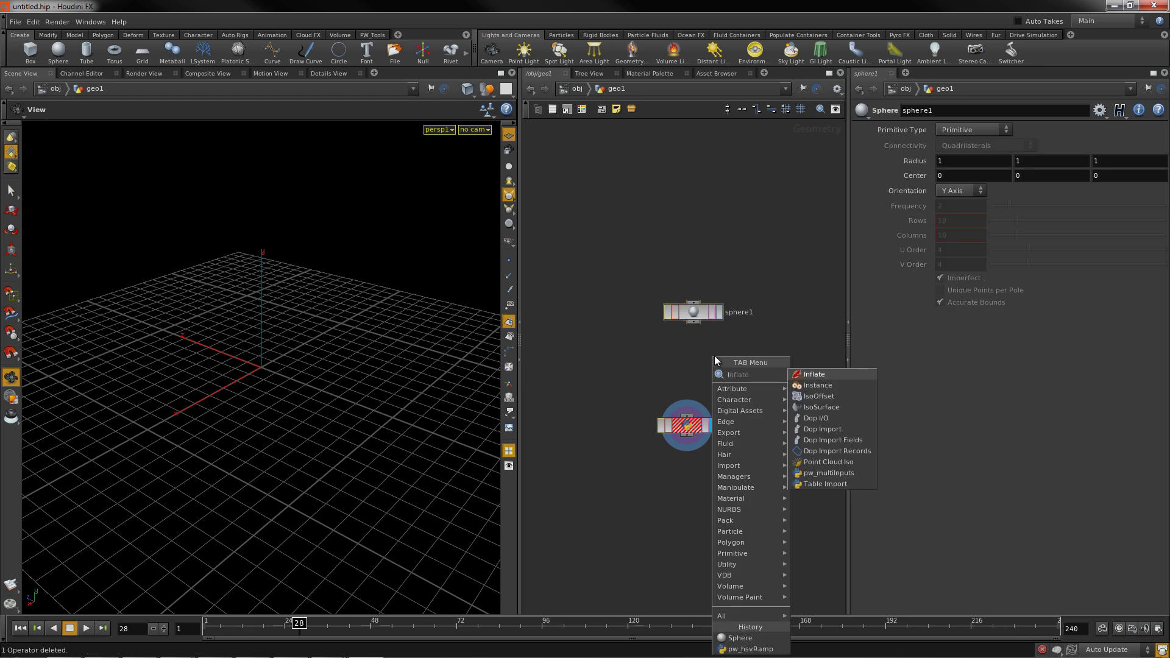
text(n)
key(Escape)
click(696, 350)
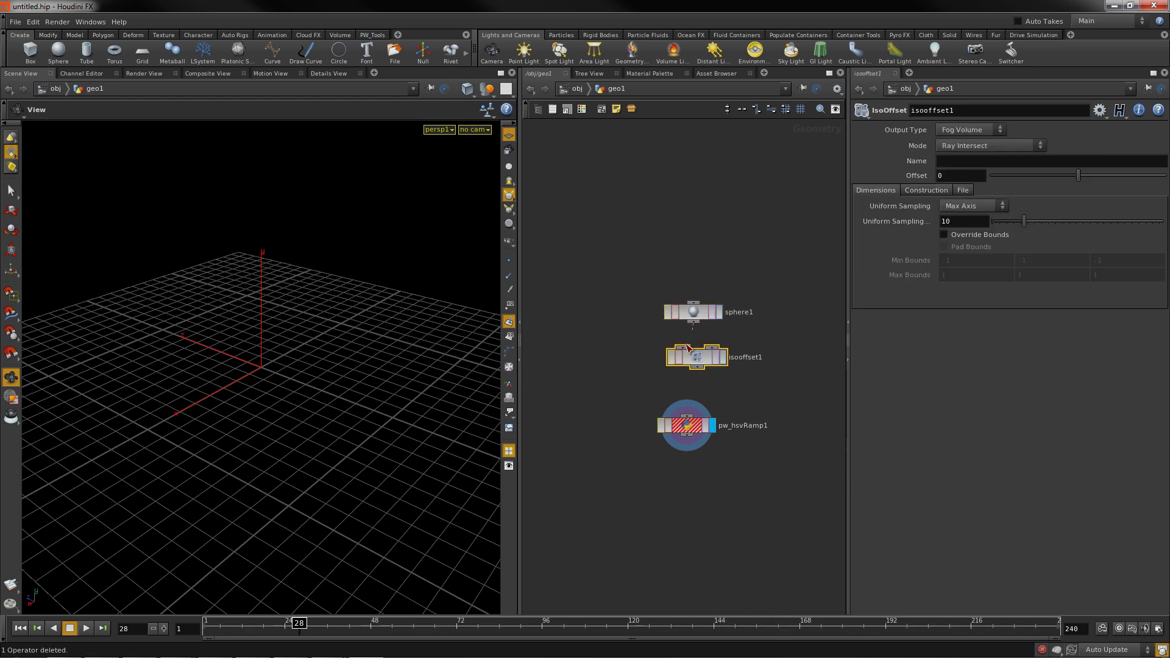
click(723, 357)
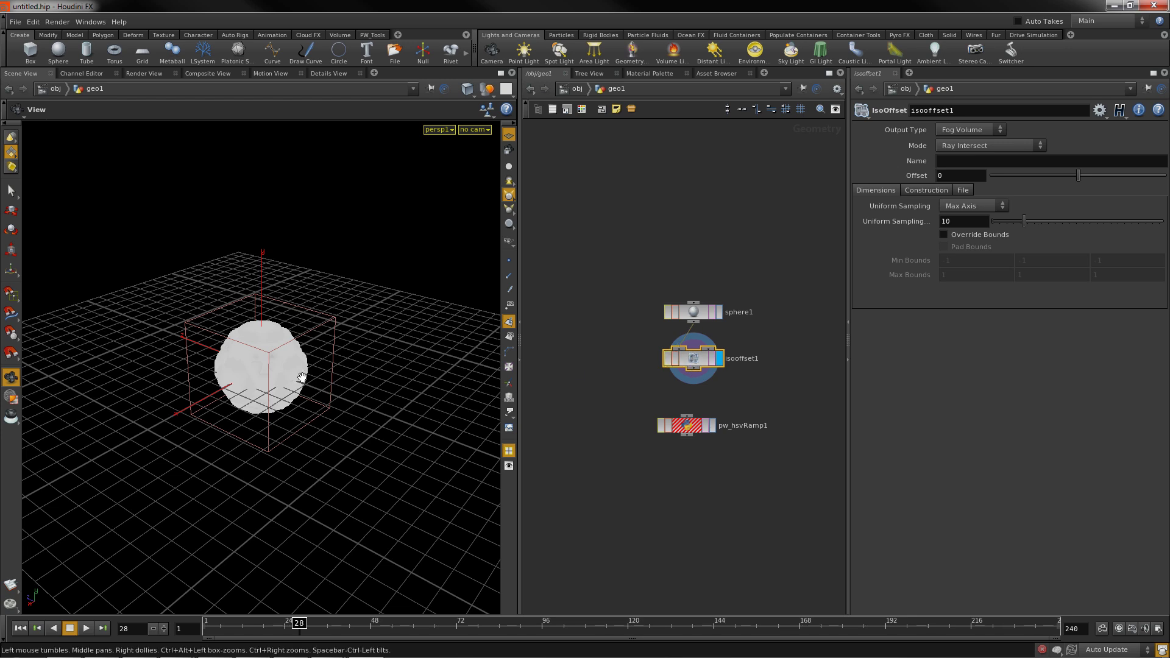
Step: Set the sphere's radius to 4 on all three axes
click(697, 311)
middle_drag(991, 170, 1072, 171)
Step: Enable material transparency in the viewport display options and move the pw_hsvRamp node lower to free space below the IsoOffset
key(d)
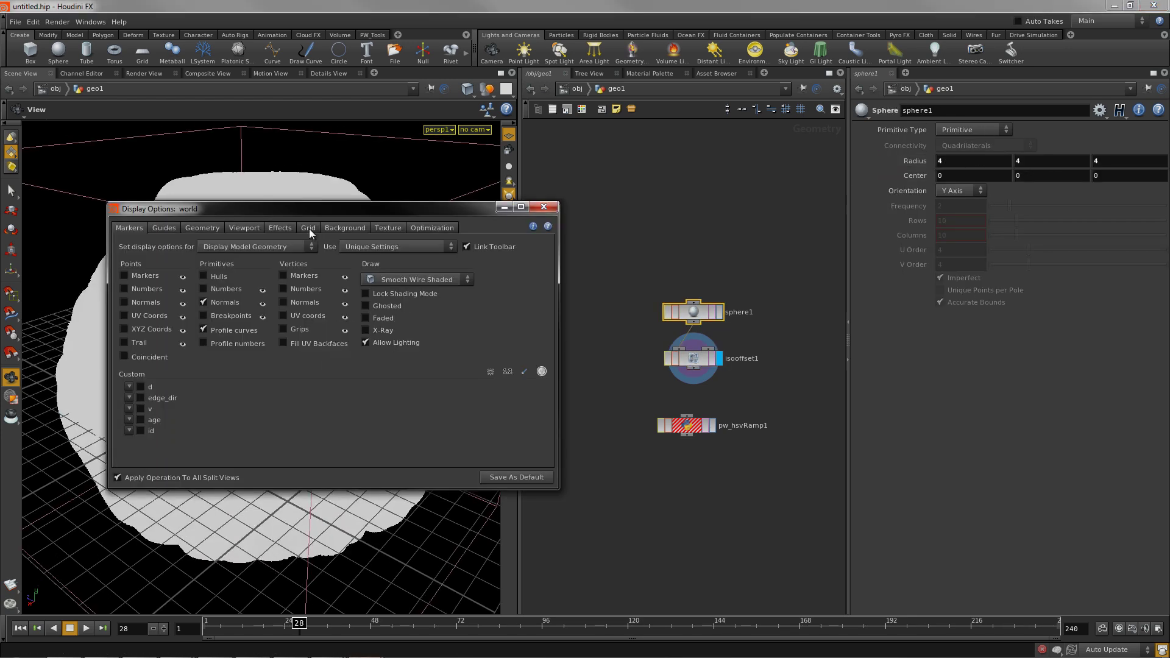
click(278, 228)
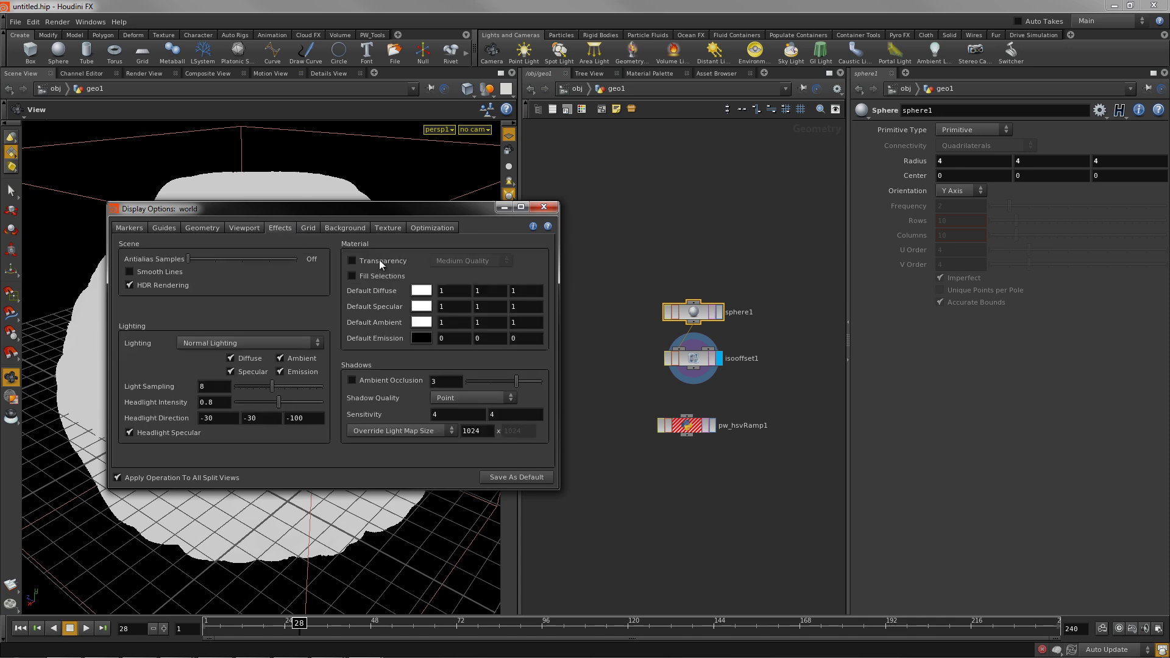
click(379, 260)
click(544, 207)
drag(692, 432, 691, 479)
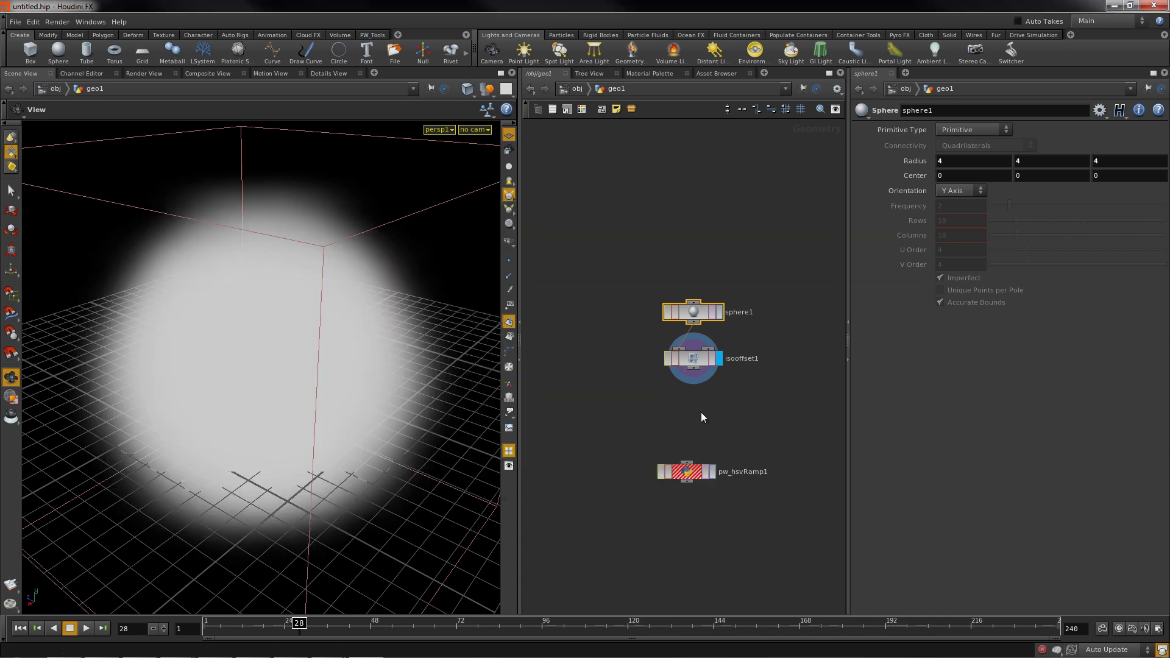
key(Tab)
text(sc)
click(801, 385)
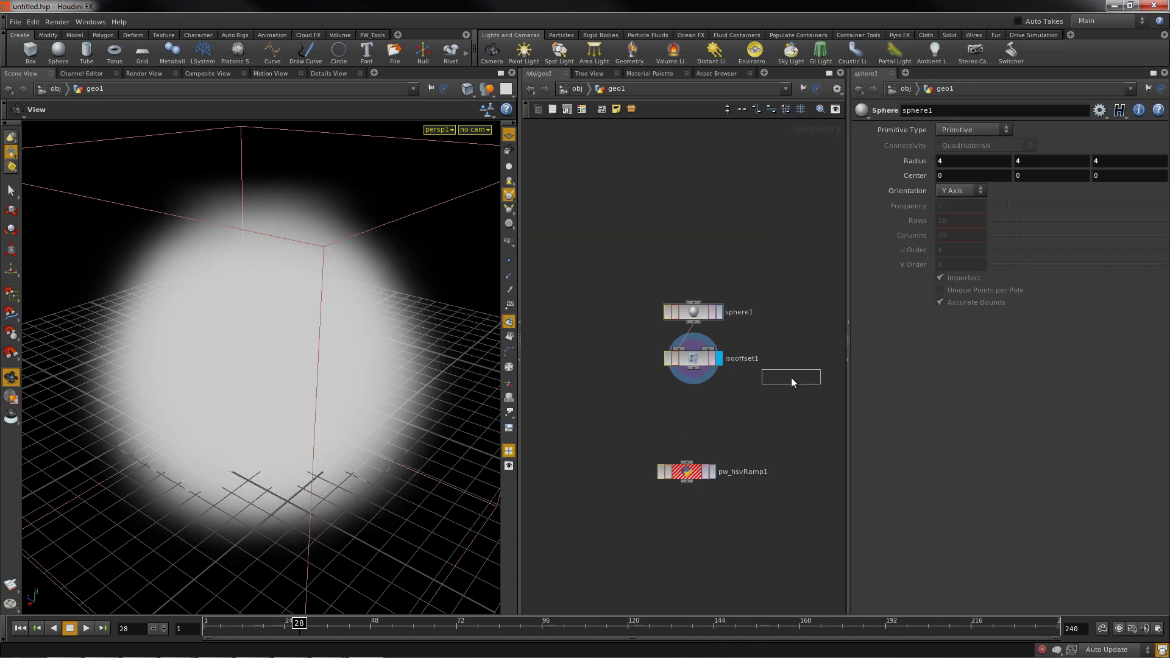
key(Escape)
Step: Add a Scatter node below the IsoOffset, connect it to the IsoOffset's output, and display the scattered points
key(Tab)
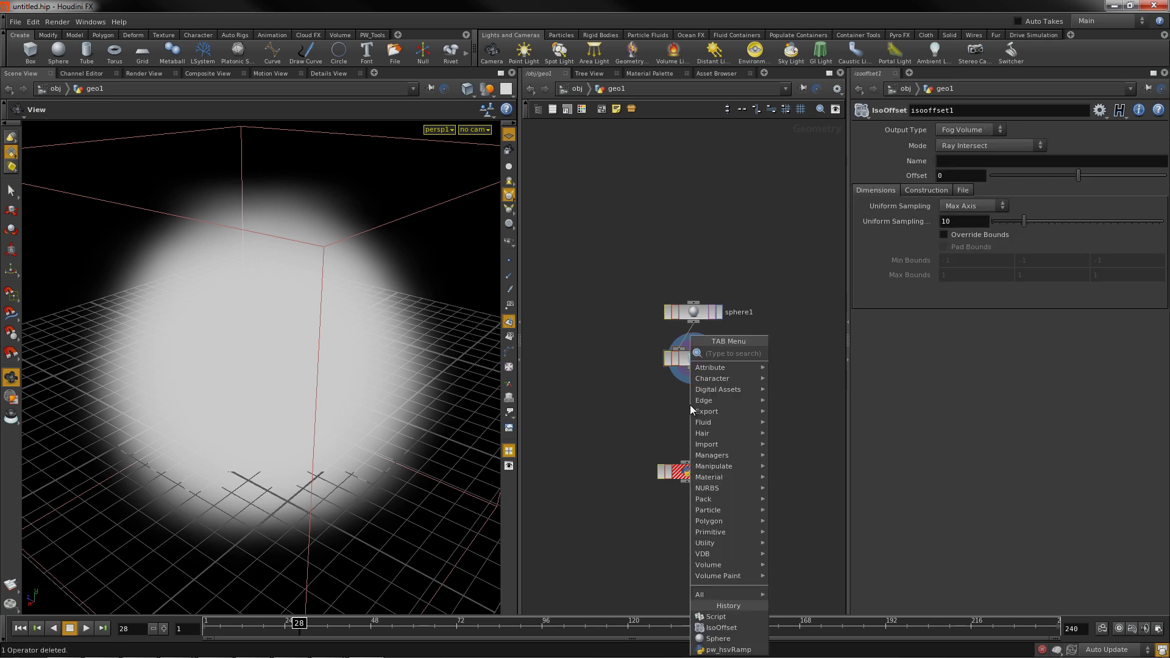
text(scatter)
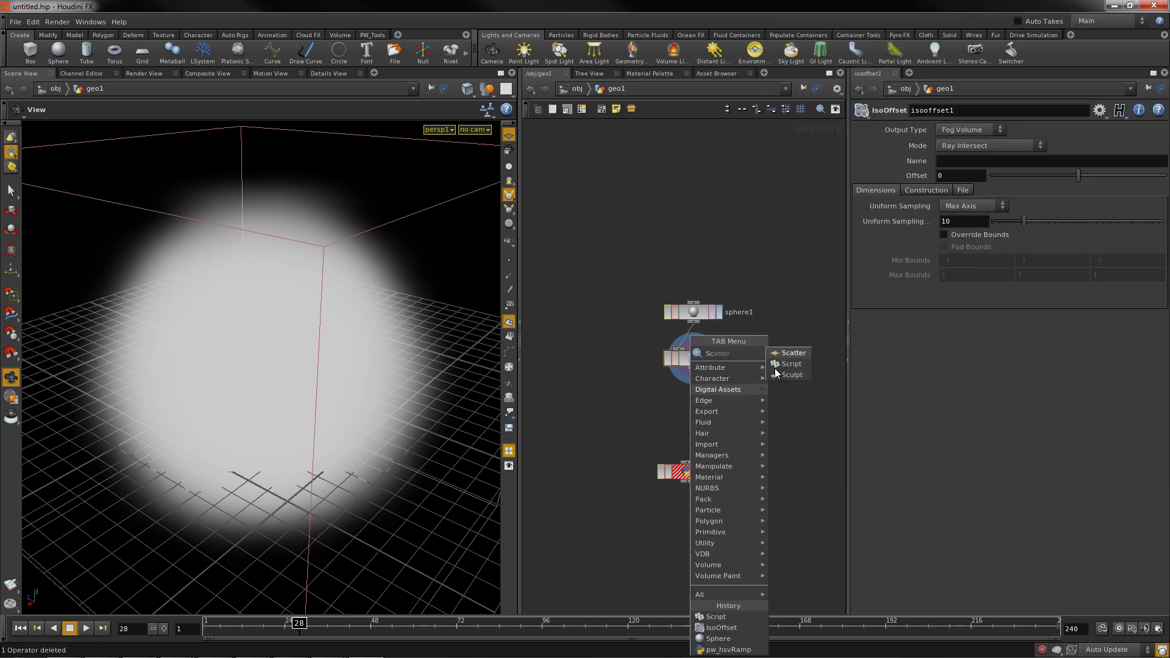
key(Return)
click(697, 405)
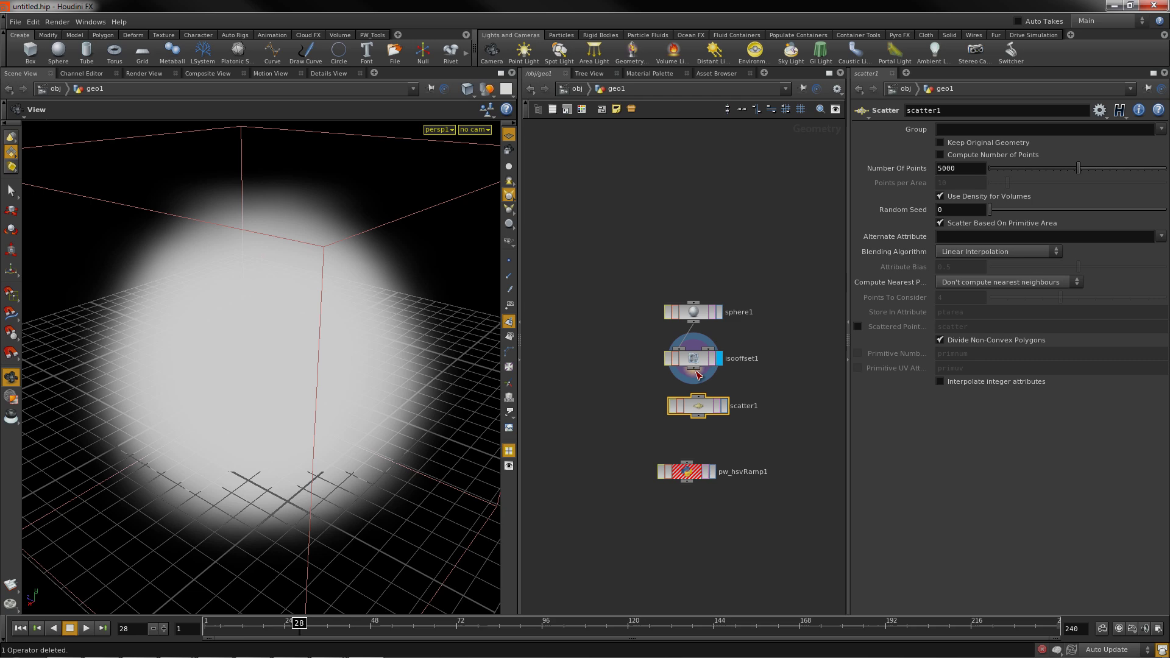
click(720, 406)
Step: Increase the displayed point size in the viewport's geometry display options
drag(328, 346, 323, 348)
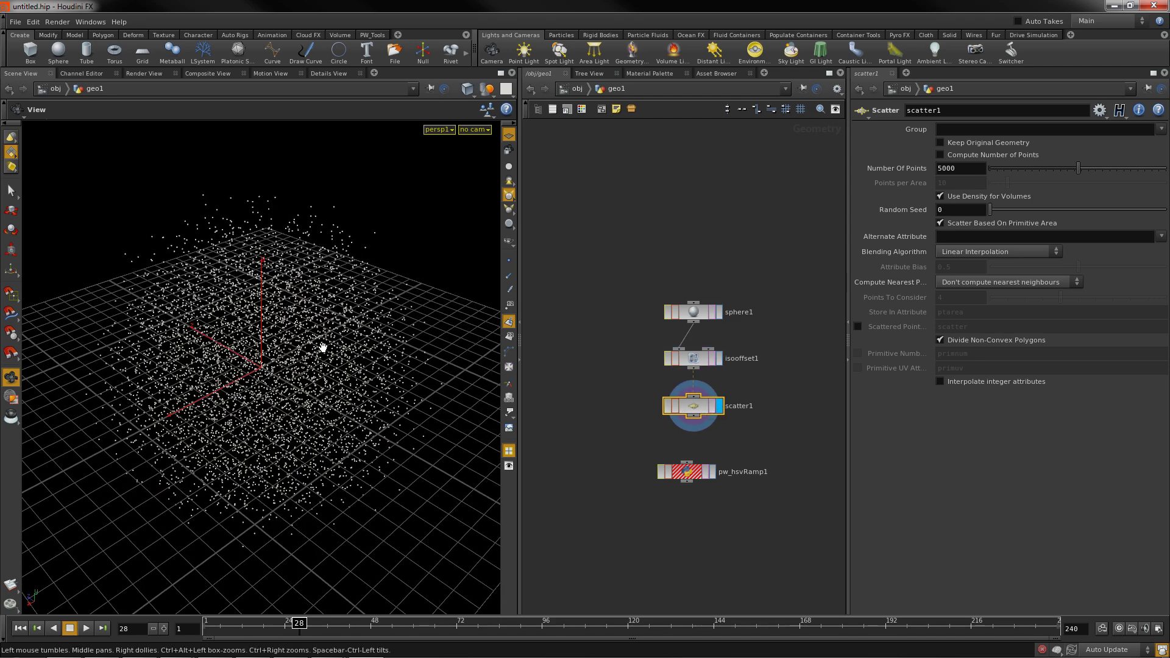
key(d)
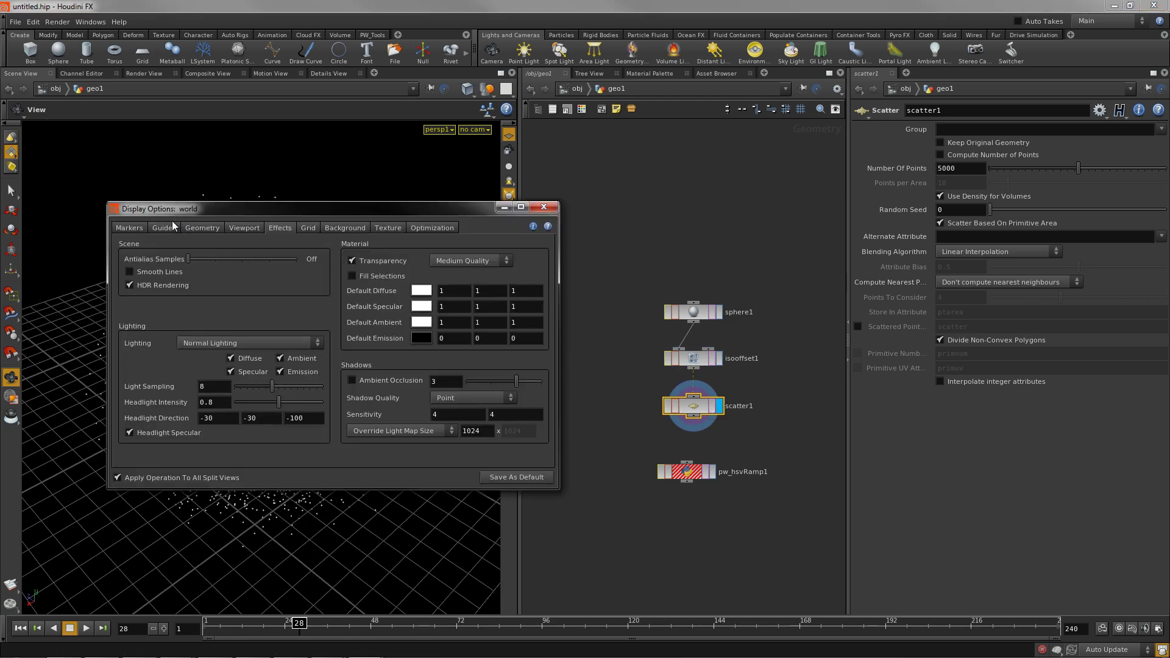
click(207, 230)
drag(220, 208, 354, 203)
drag(364, 378, 401, 379)
click(684, 204)
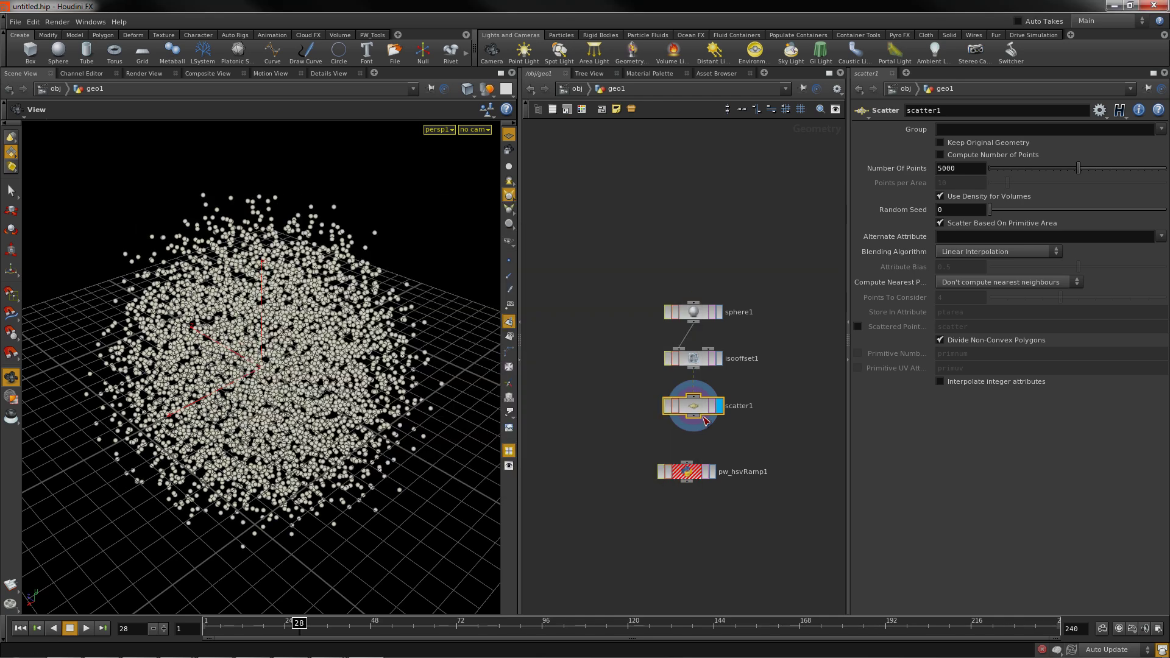
Step: Connect the Scatter output into the pw_hsvRamp node and display the coloured points, viewing them from several angles
mouse_move(695, 457)
mouse_down()
mouse_move(709, 477)
mouse_move(698, 464)
mouse_up()
click(709, 477)
drag(252, 345, 298, 420)
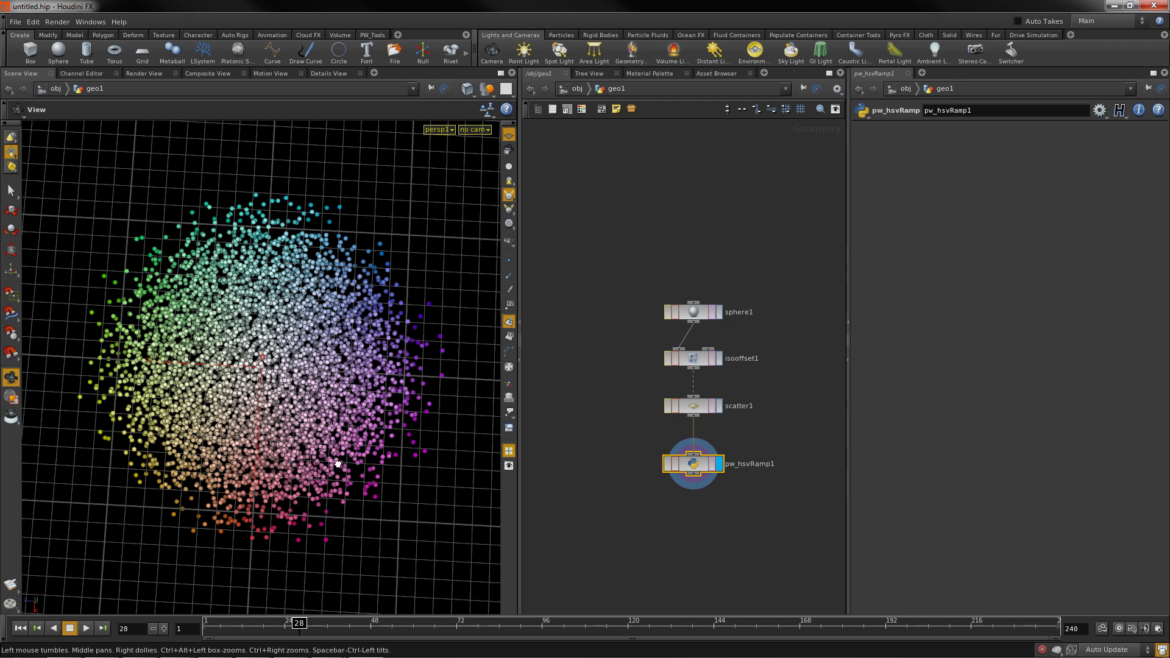
drag(338, 464, 320, 412)
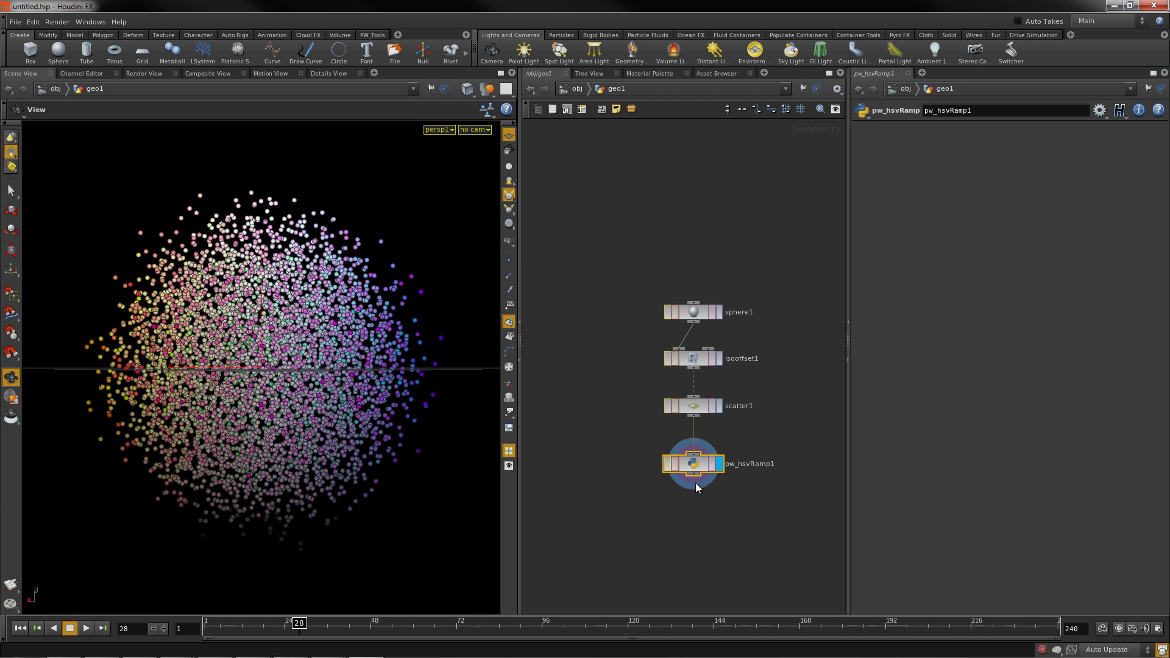
Step: Examine the Python code in pw_hsvRamp's type properties, especially the distance, angle and HSV colour lines
middle_drag(696, 483, 670, 423)
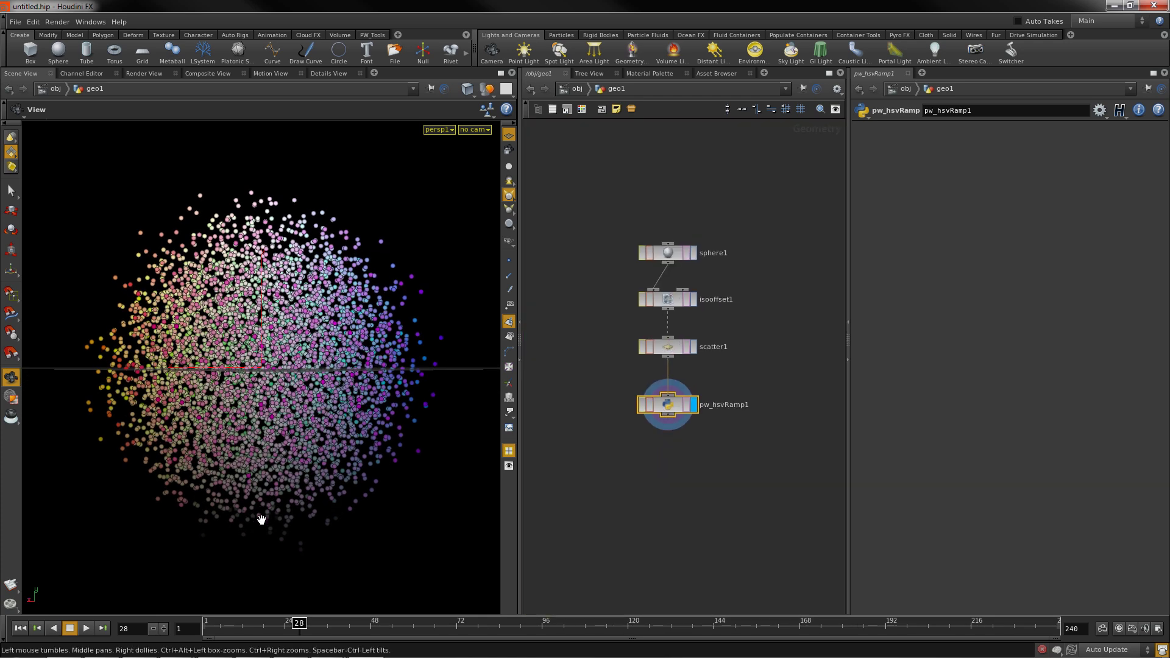
right_click(668, 404)
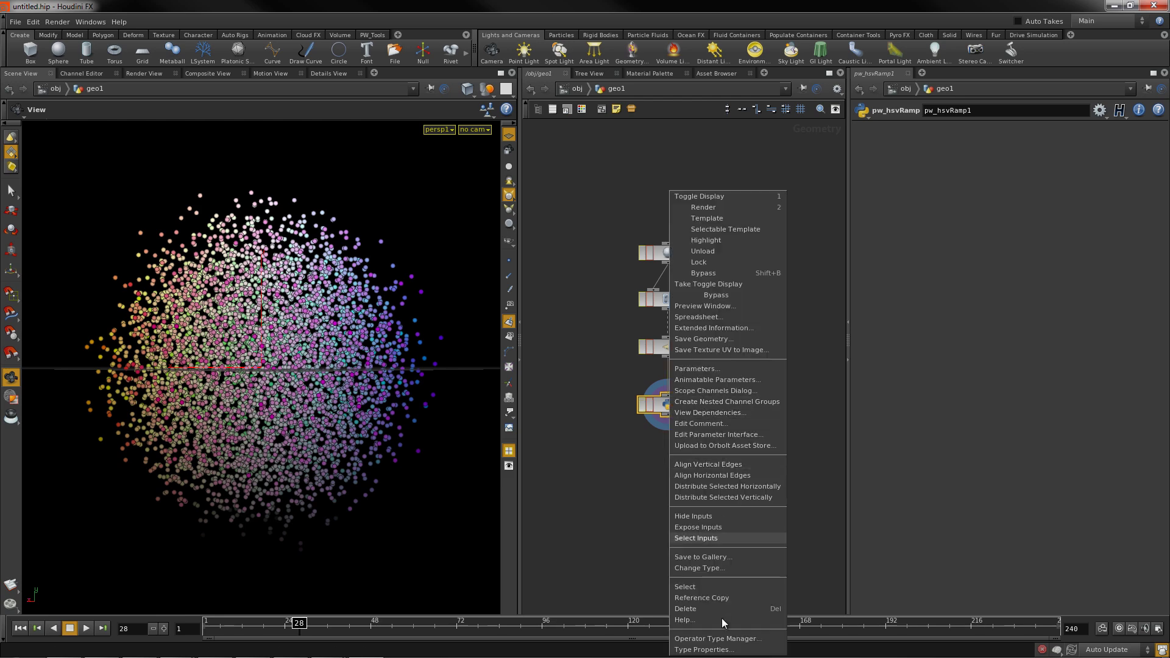
click(729, 649)
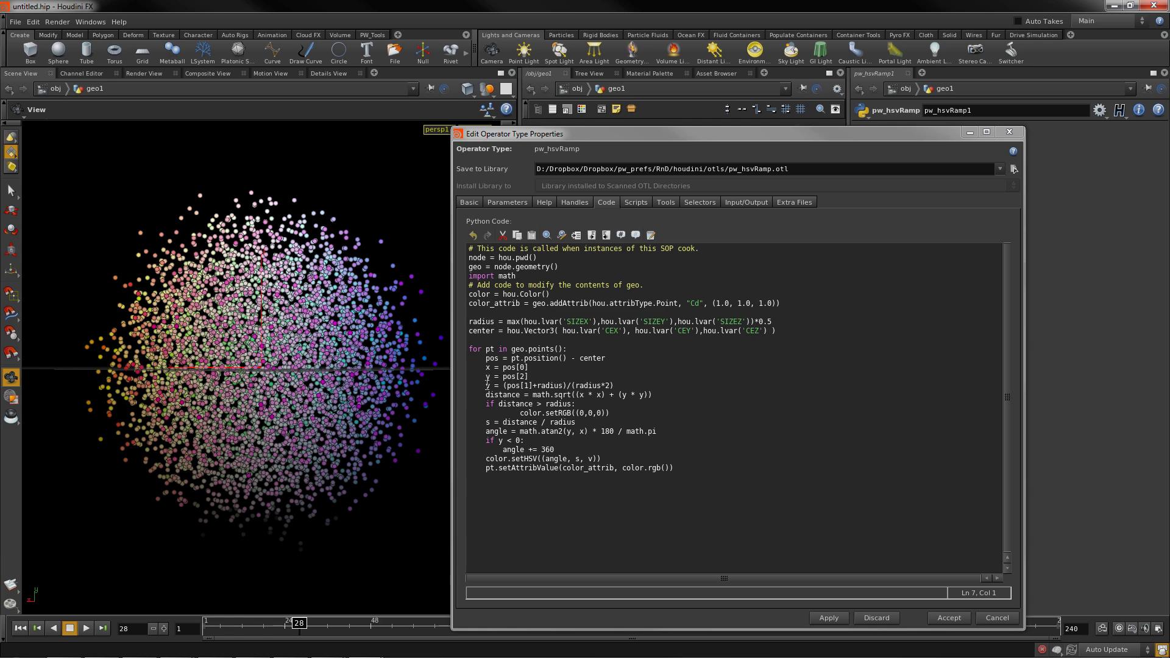
drag(486, 391, 697, 469)
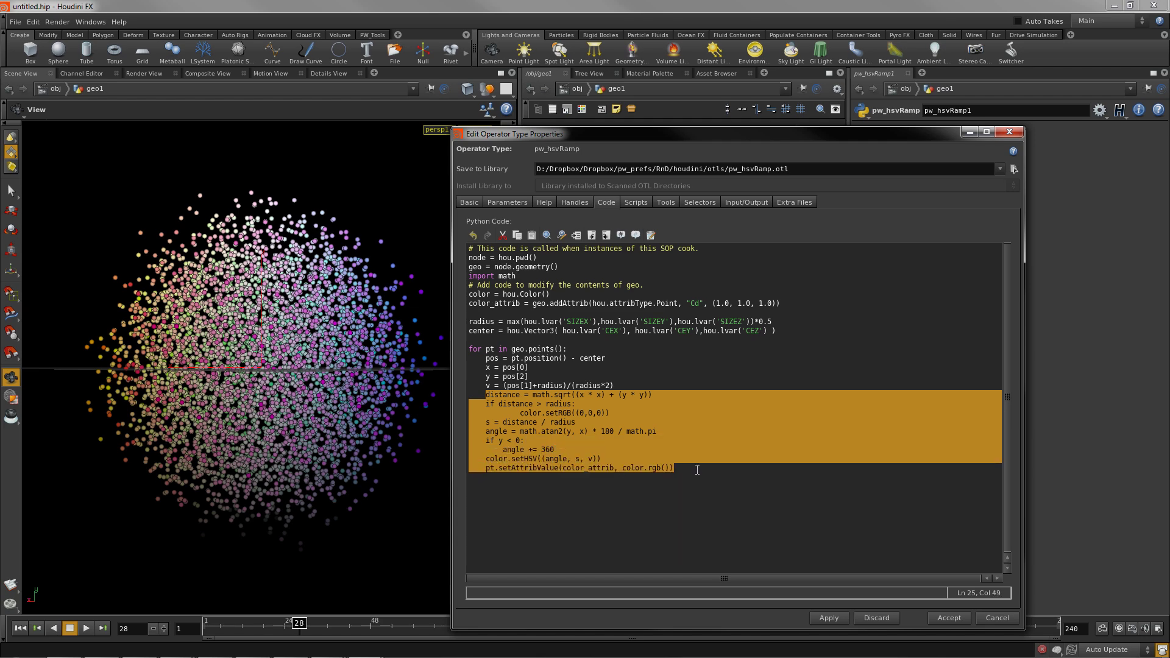
click(703, 491)
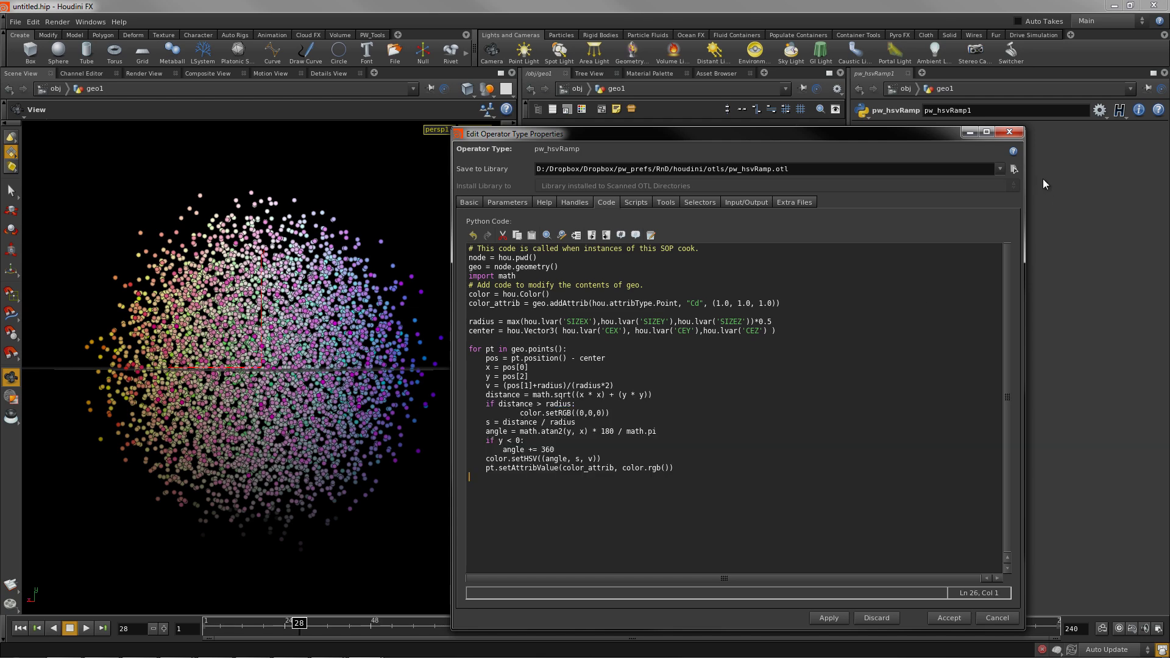
click(1015, 134)
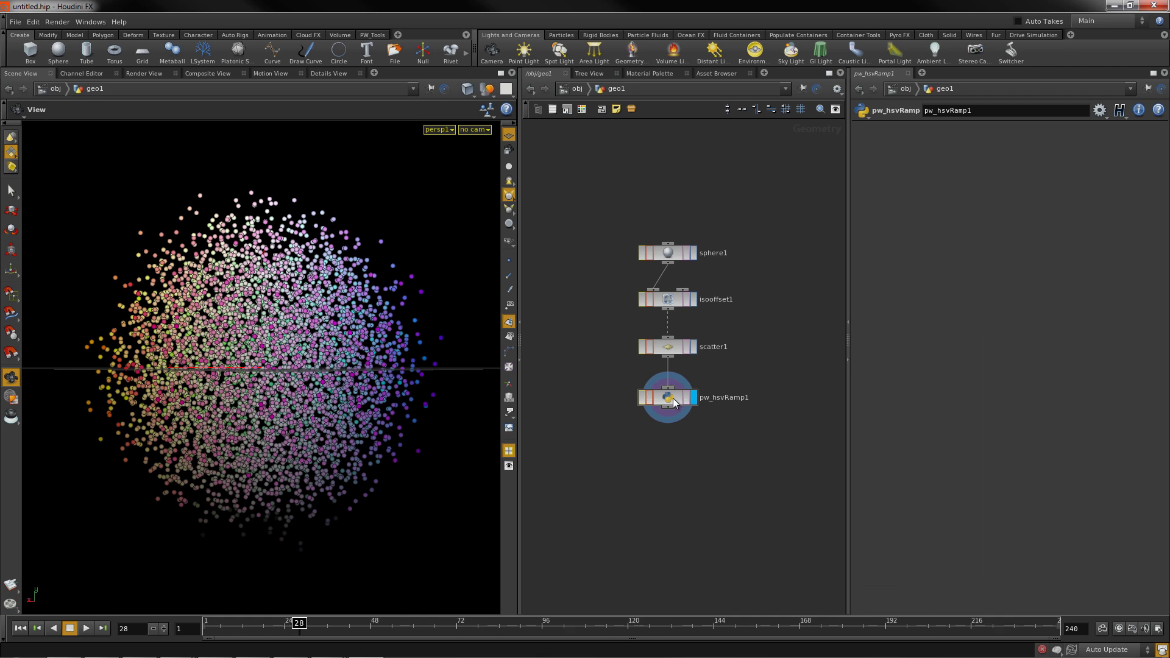
Step: Add a Box node in the empty area beside the sphere chain and display it
middle_drag(628, 441, 732, 453)
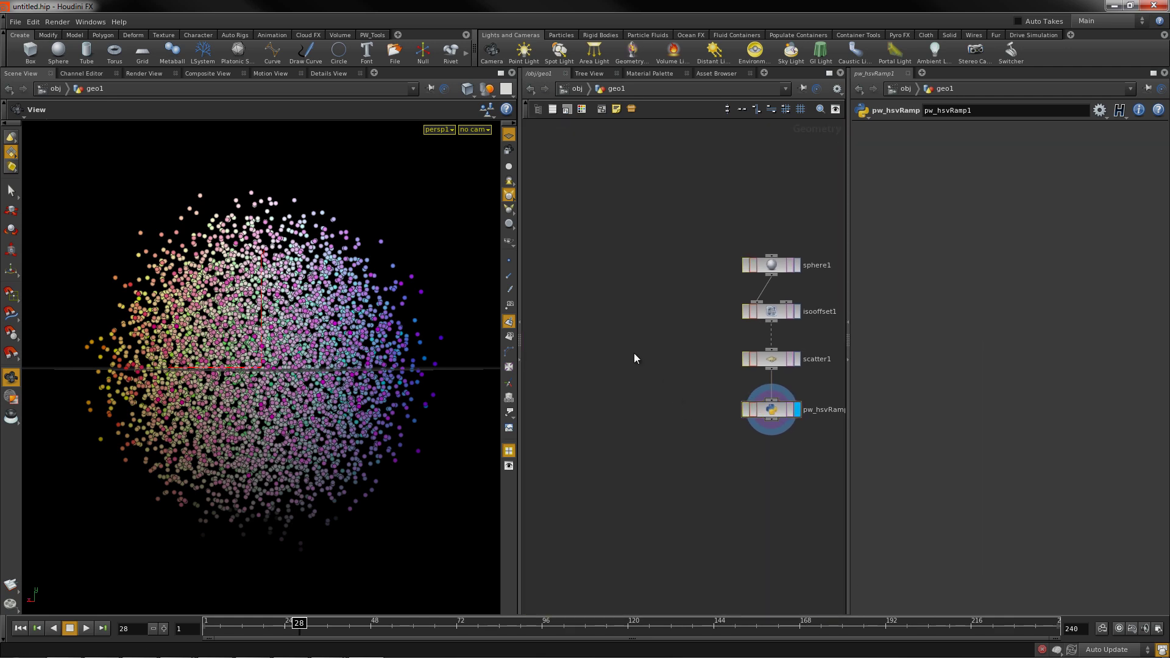
key(Tab)
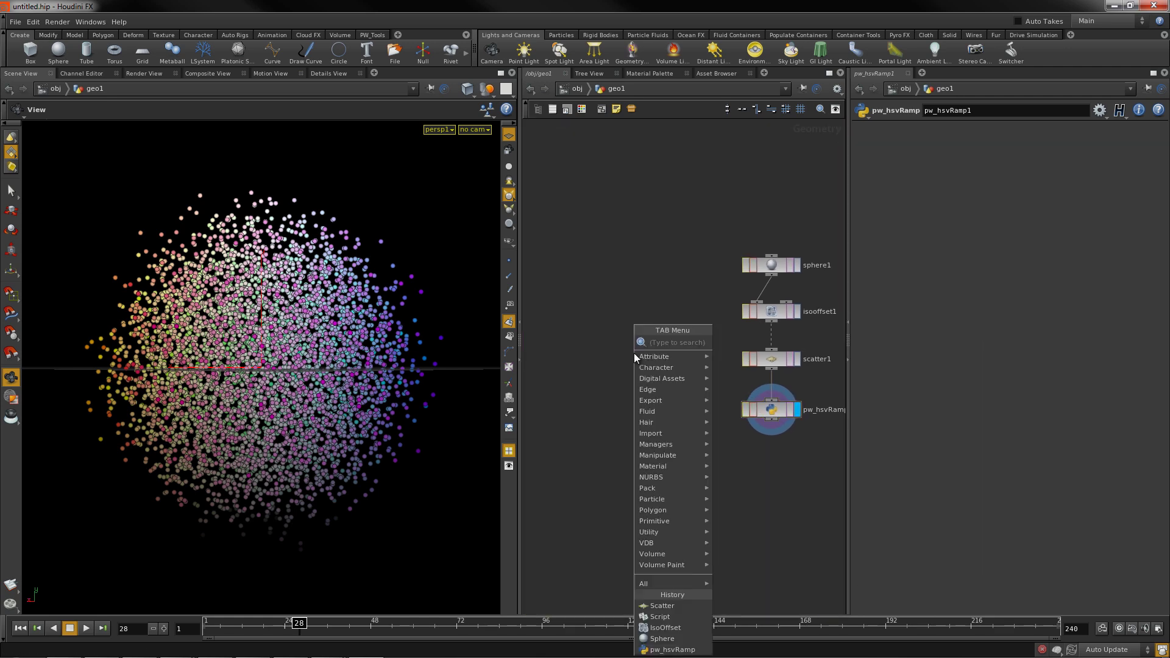
text(box)
key(Return)
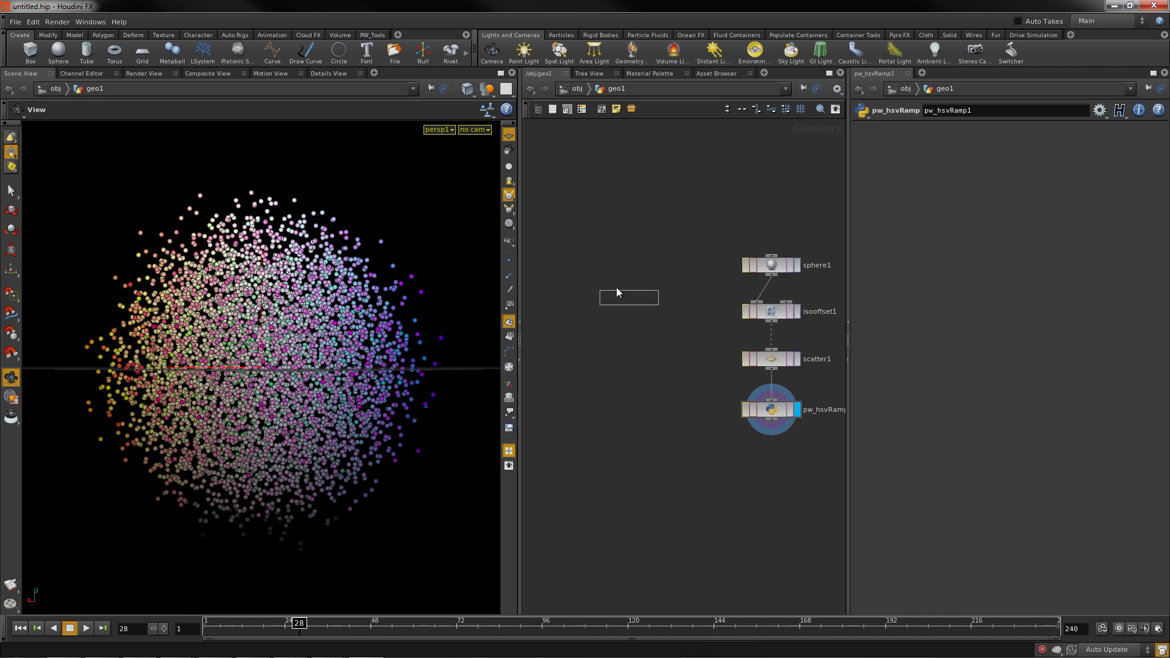
click(616, 286)
click(641, 286)
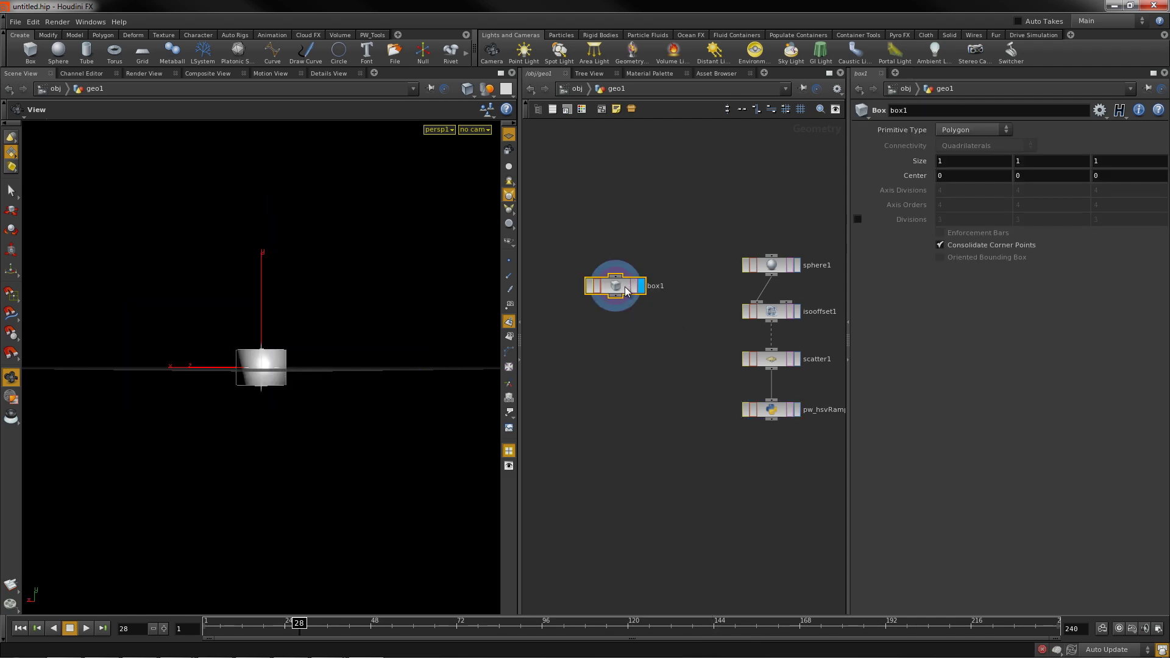
drag(363, 387, 514, 323)
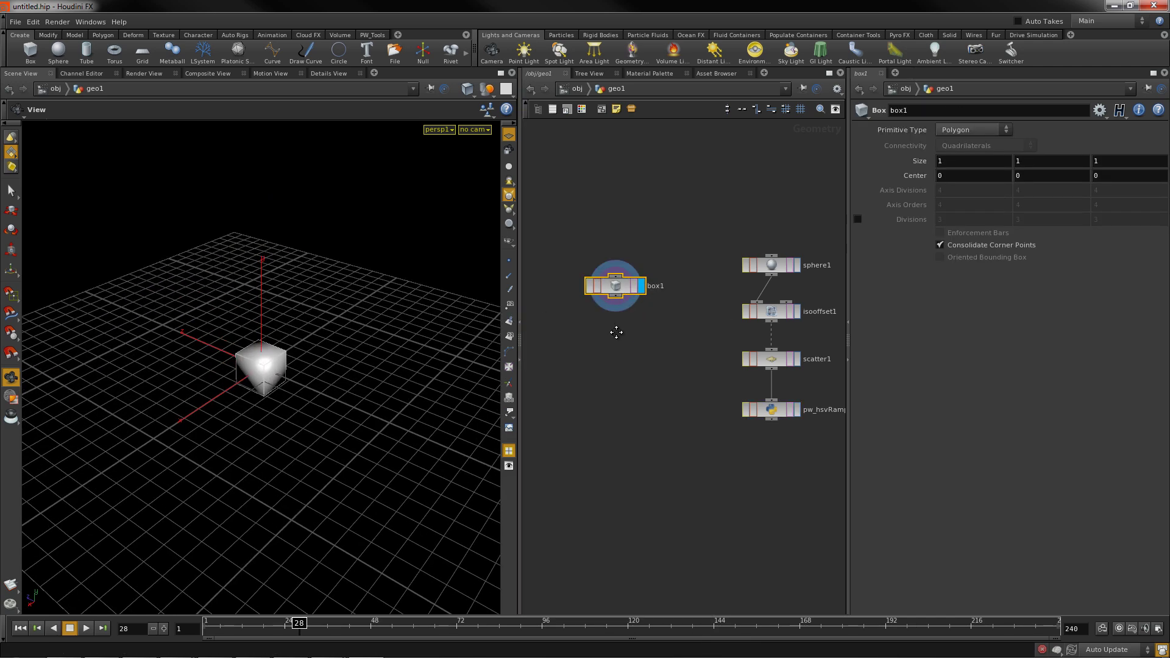
Step: Add a Copy node below the box, connect the box's output to its first input, and display it
key(Tab)
text(copy)
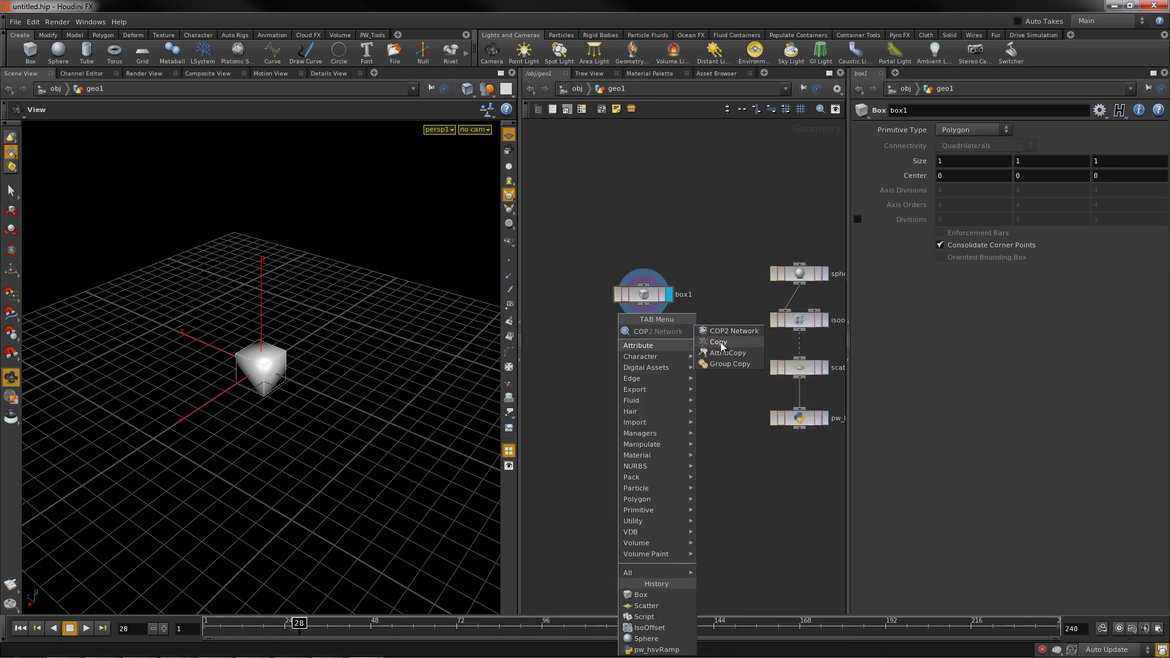
key(Return)
click(633, 353)
drag(643, 304, 643, 358)
click(668, 358)
Step: Set the Copy node to 7 copies with an X translation of 5
drag(1036, 175, 1053, 175)
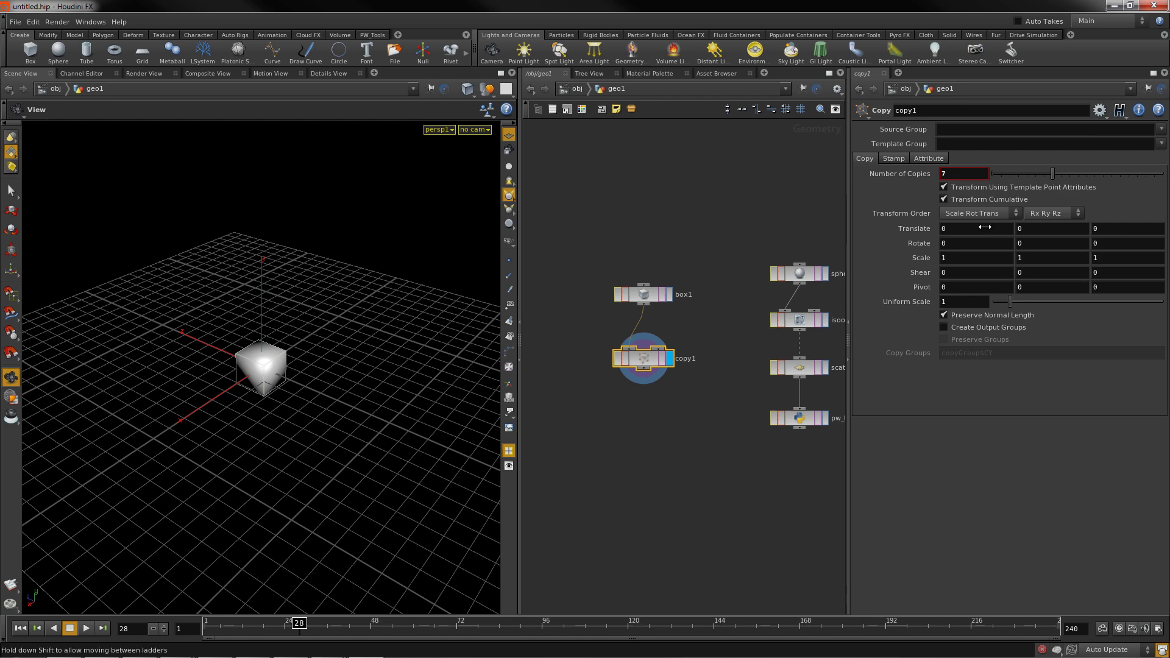
middle_drag(984, 230, 534, 312)
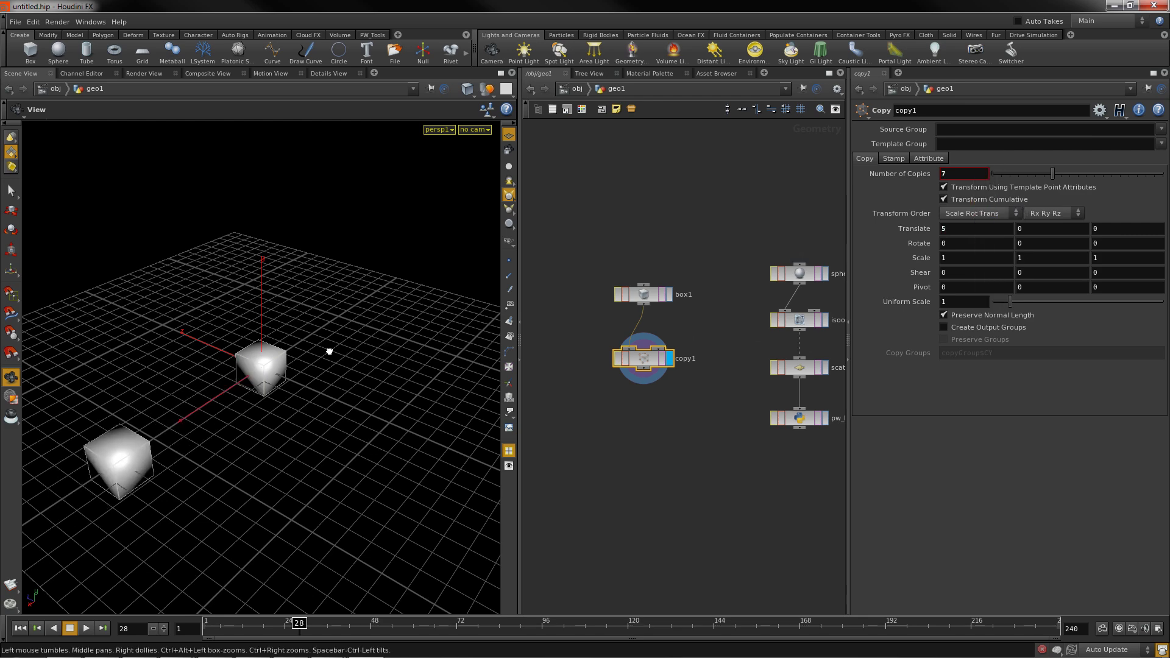
mouse_move(341, 347)
mouse_down()
mouse_move(189, 347)
mouse_move(295, 342)
mouse_move(319, 364)
mouse_up()
Step: Switch the viewport shading so the copied boxes show flat faces, and view the row from another angle
click(467, 89)
click(480, 160)
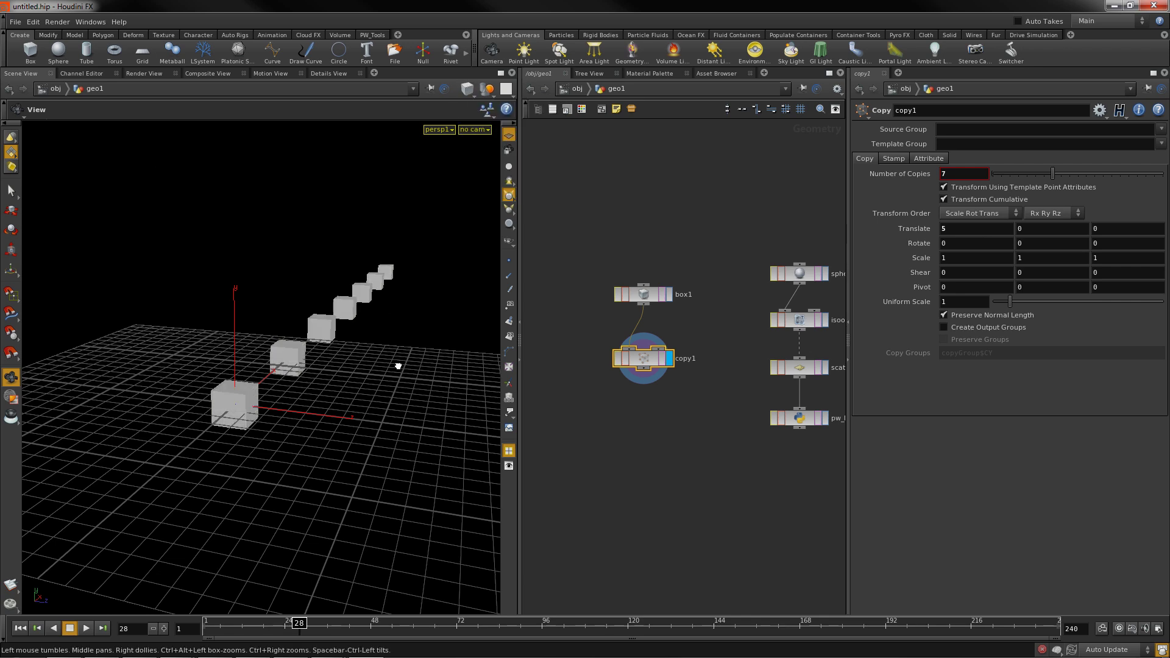
mouse_move(397, 365)
mouse_down()
mouse_move(417, 346)
mouse_move(398, 356)
mouse_up()
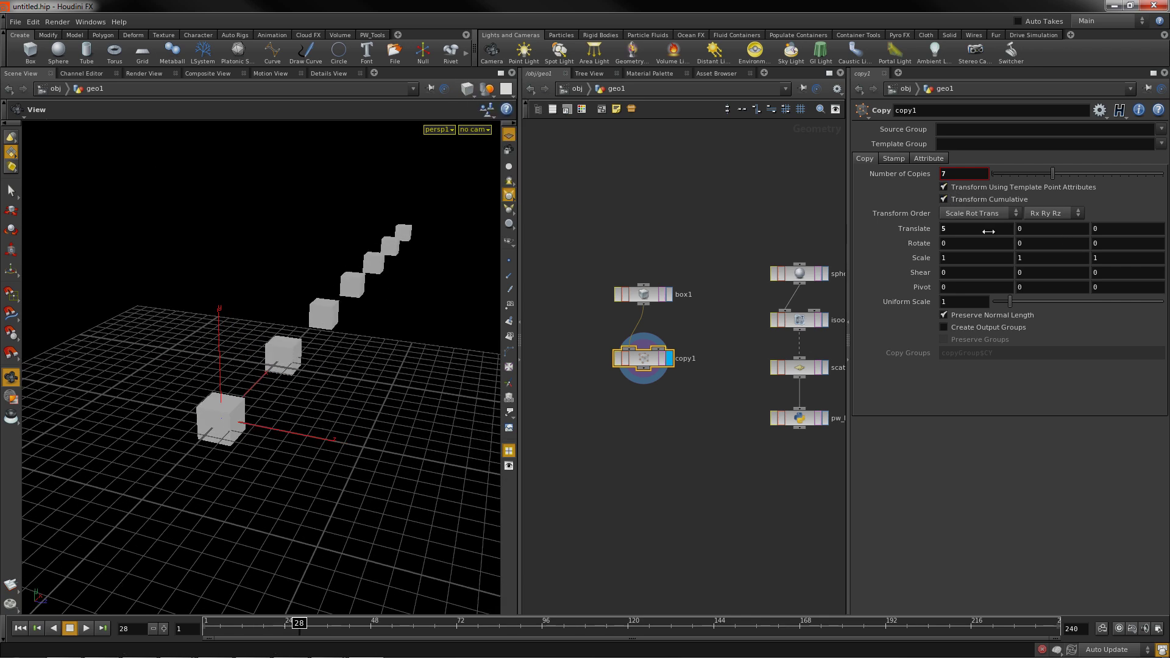
Step: Set the Copy node's X translation to 3.3 and add a displayed Assemble node connected below it
middle_drag(988, 231, 761, 338)
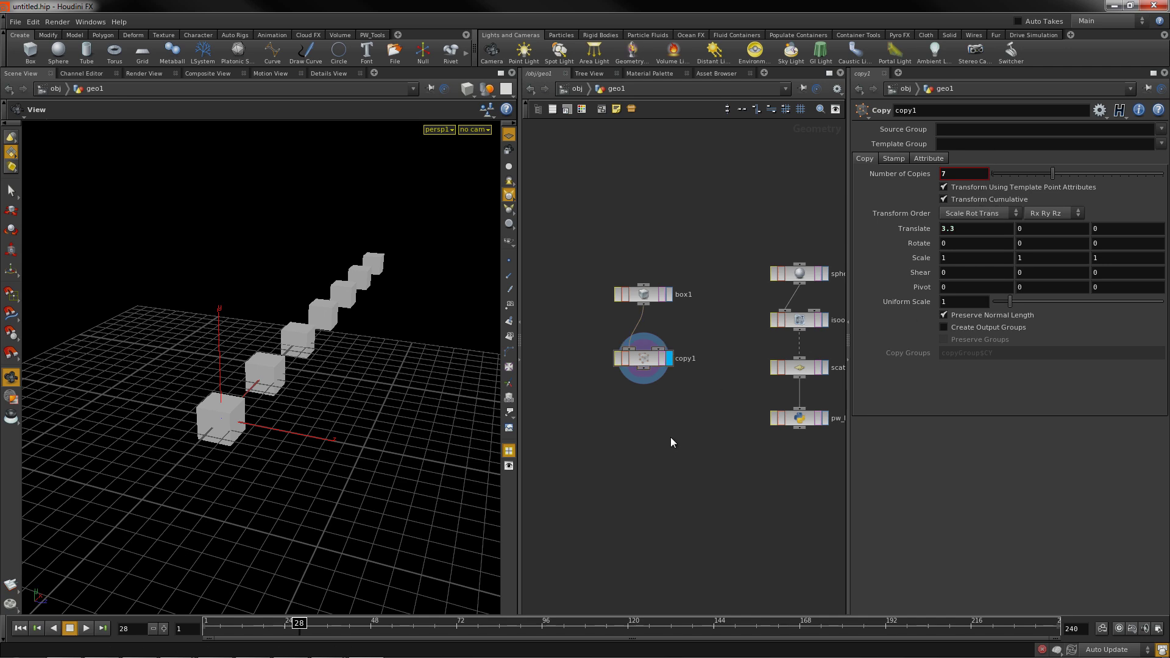
key(Tab)
mouse_move(682, 432)
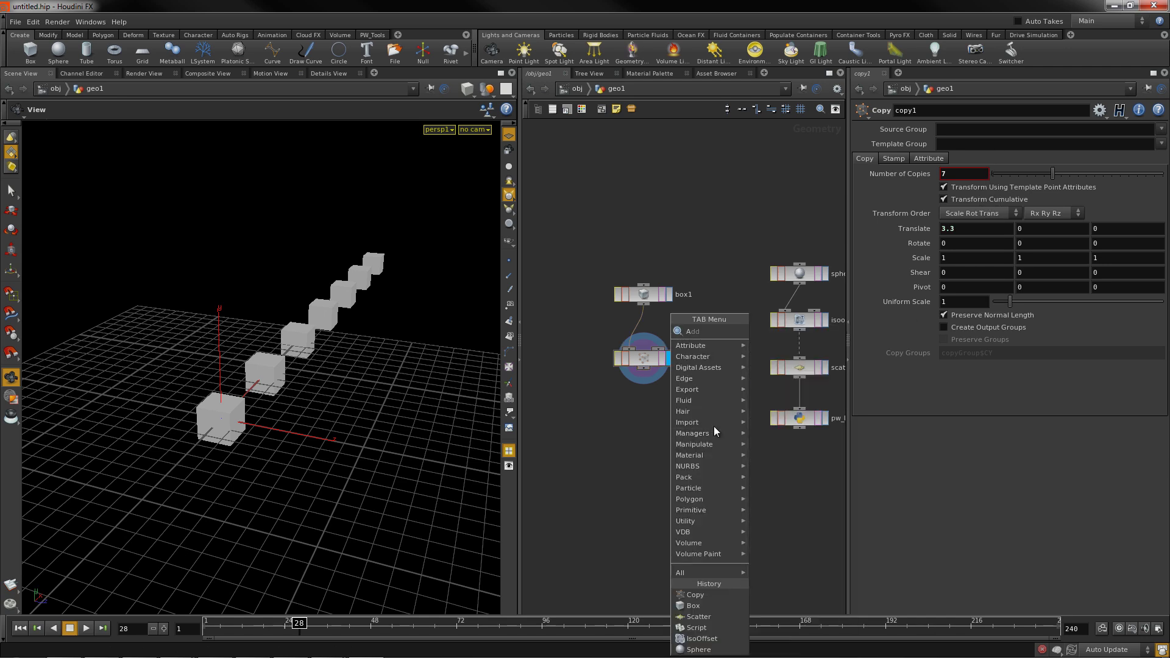
click(645, 413)
text(assemble)
key(Return)
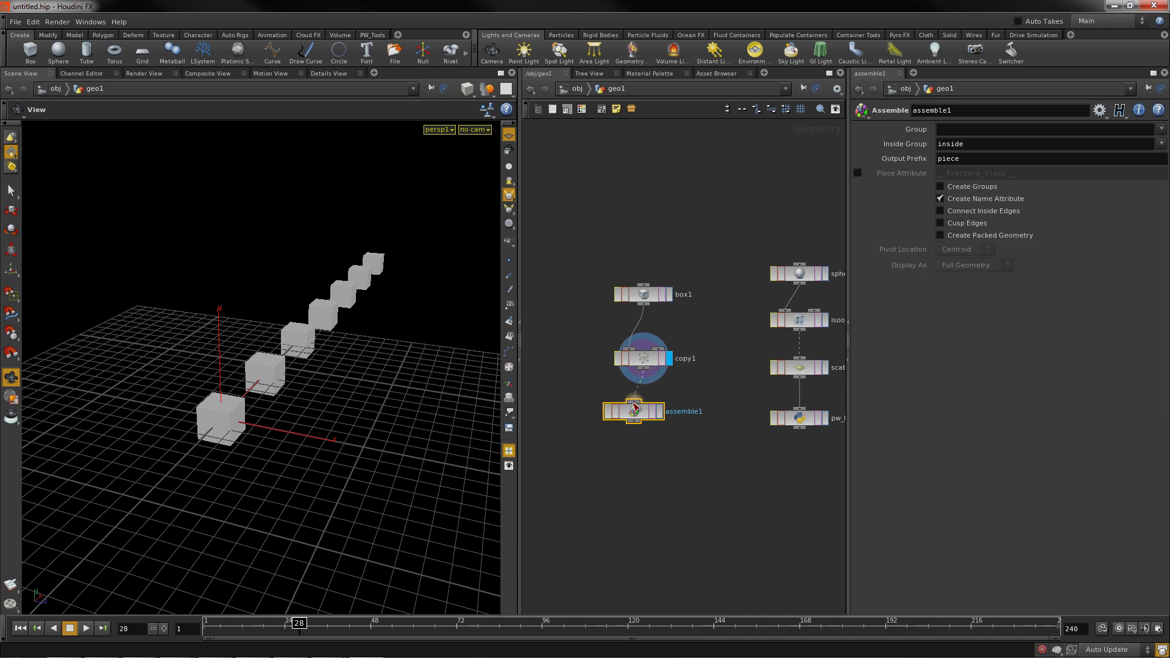
click(660, 417)
drag(655, 413, 664, 404)
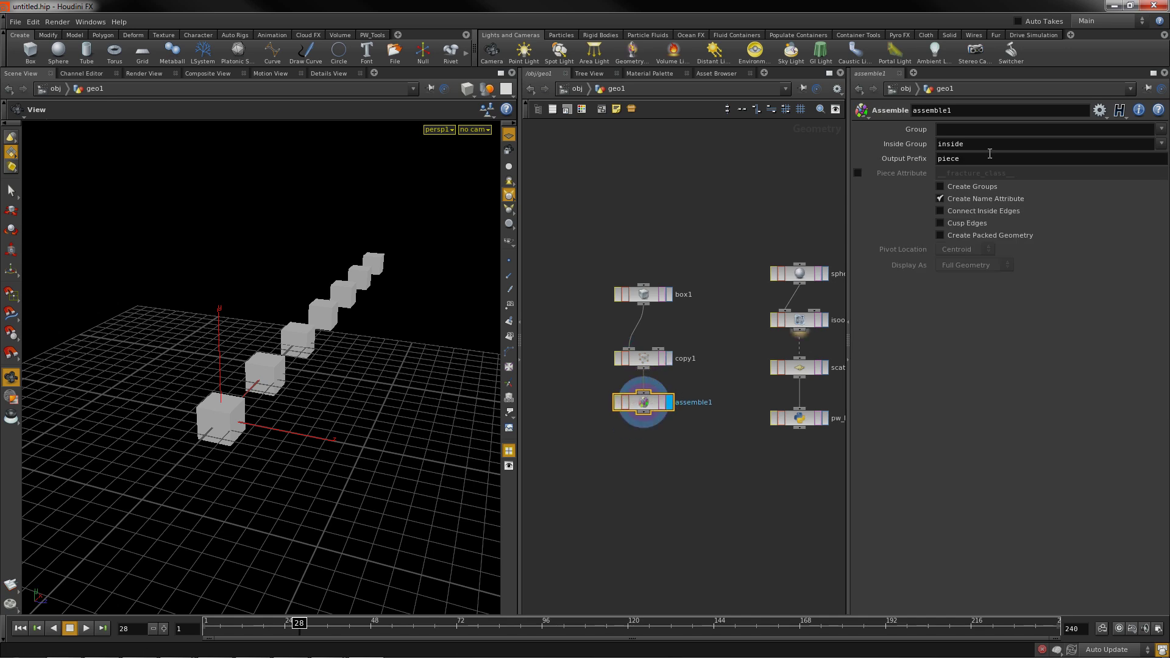
Step: Enable Create Groups on the Assemble node
click(966, 192)
middle_drag(653, 404, 744, 397)
middle_drag(655, 468, 653, 429)
Step: Add a pw_groupColorize node below the Assemble node, connected to its output, and display it
key(Tab)
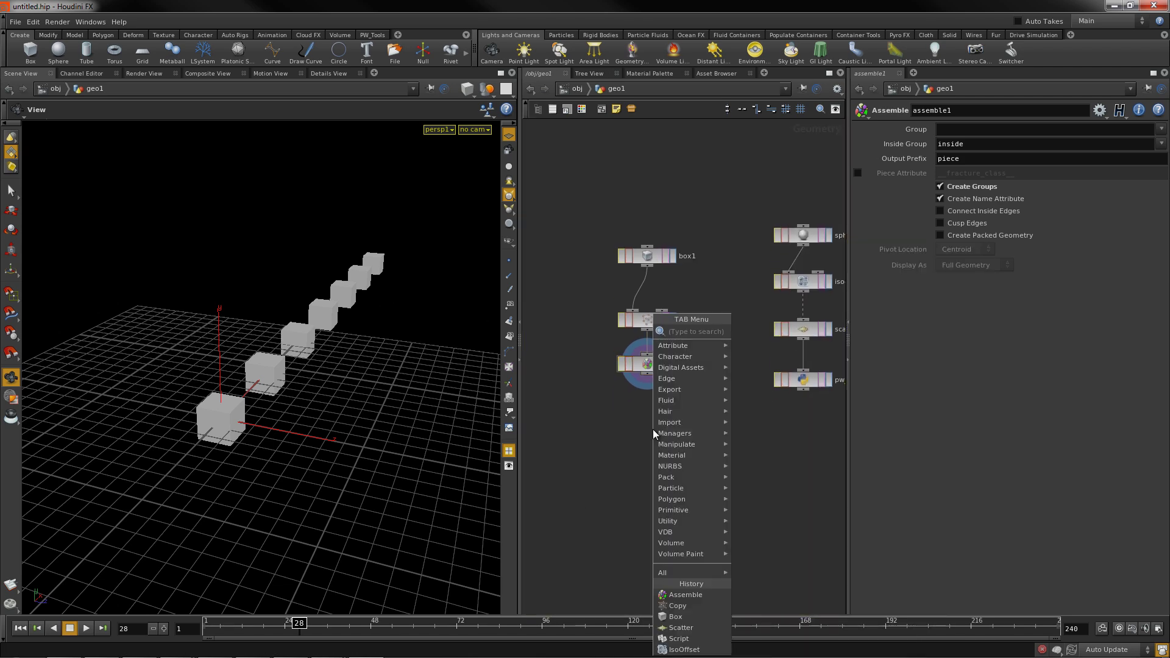
mouse_move(655, 424)
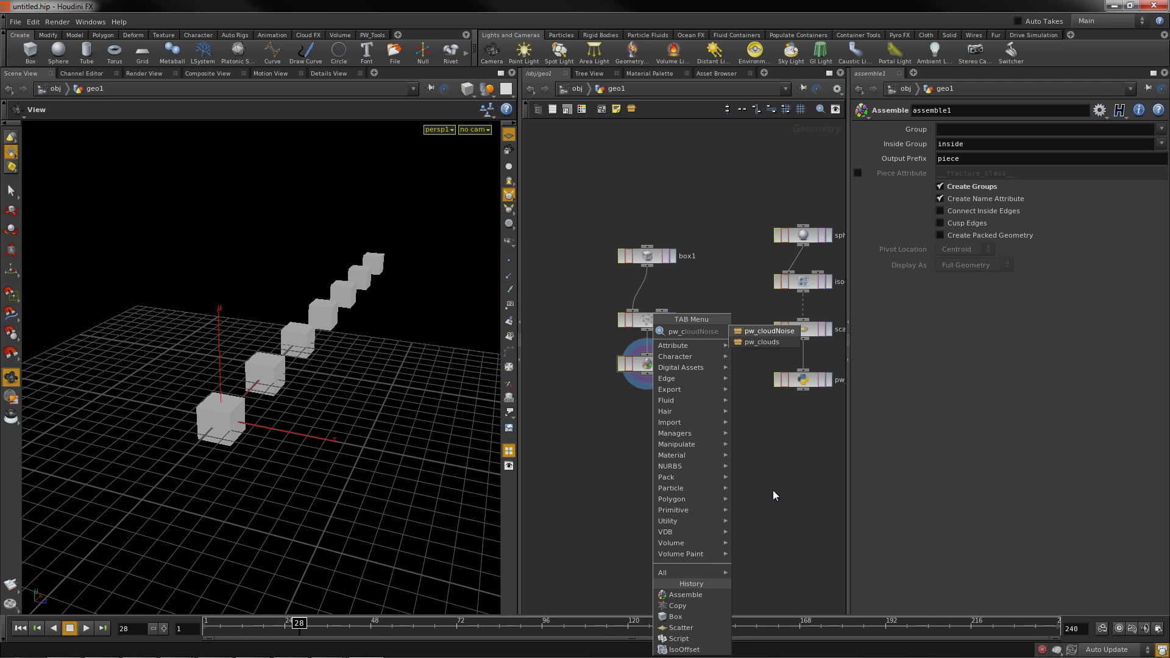
key(Escape)
key(Tab)
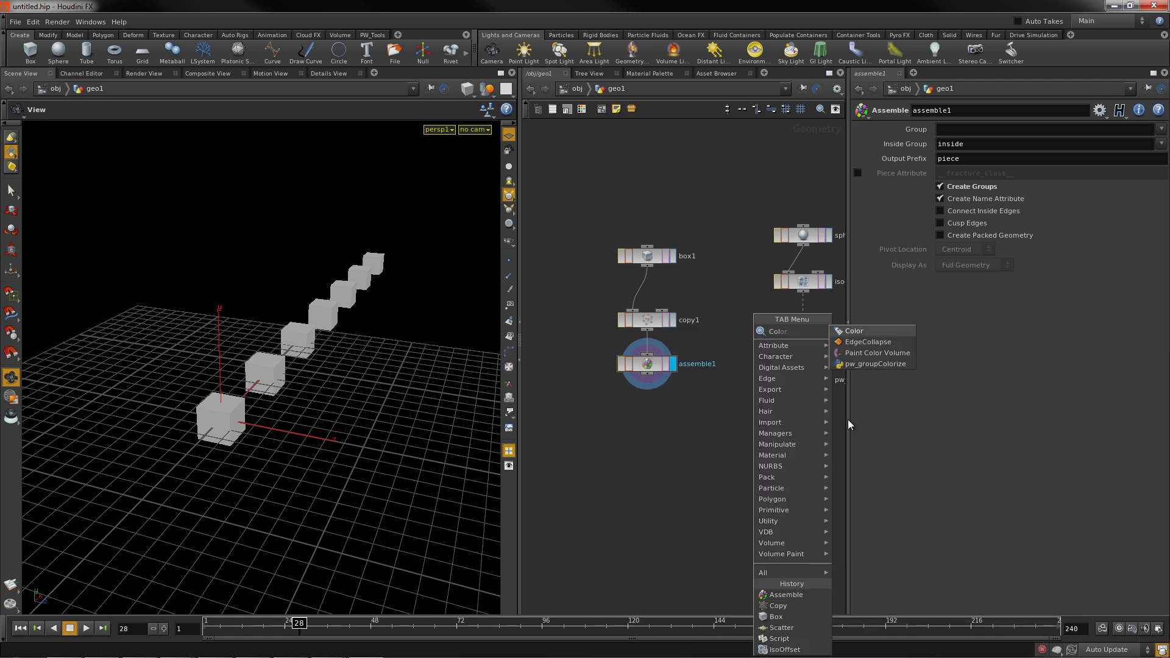
click(872, 364)
click(665, 408)
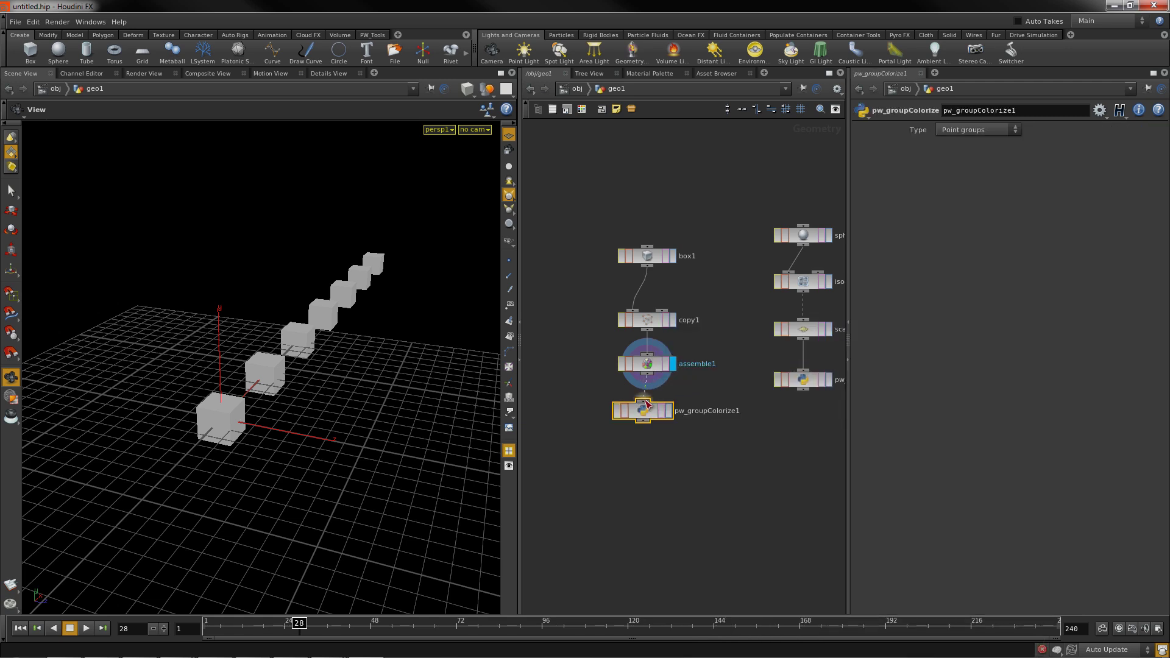
Step: Set the pw_groupColorize type to Primitive groups and align the node under the Assemble node
click(977, 132)
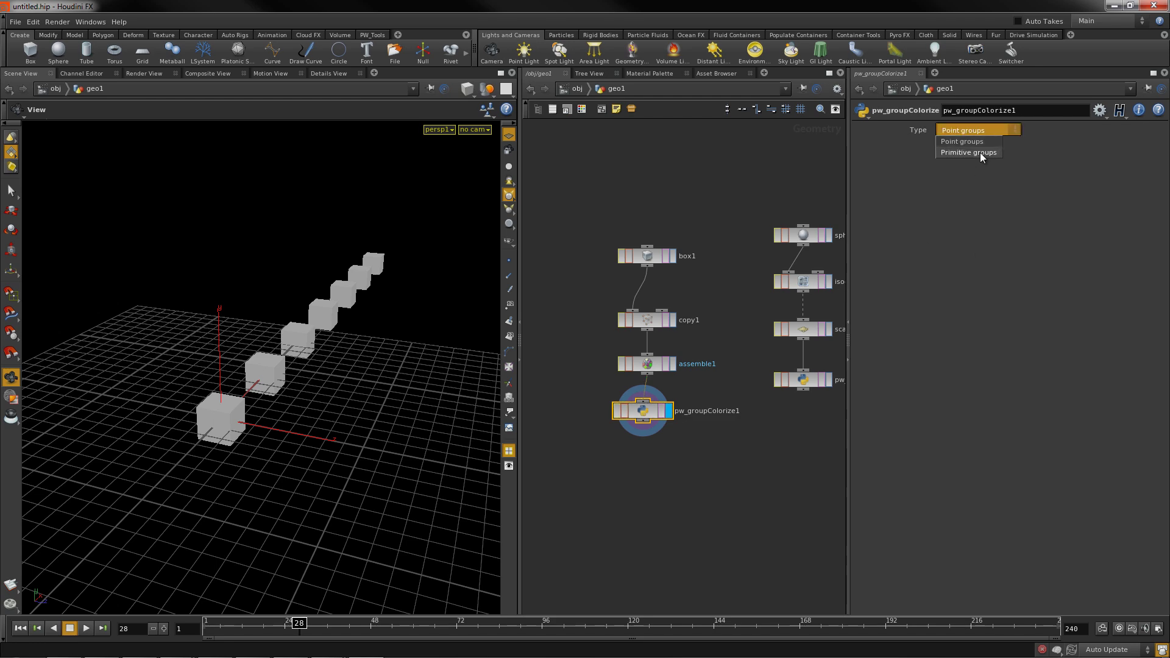
click(980, 152)
drag(363, 383, 337, 406)
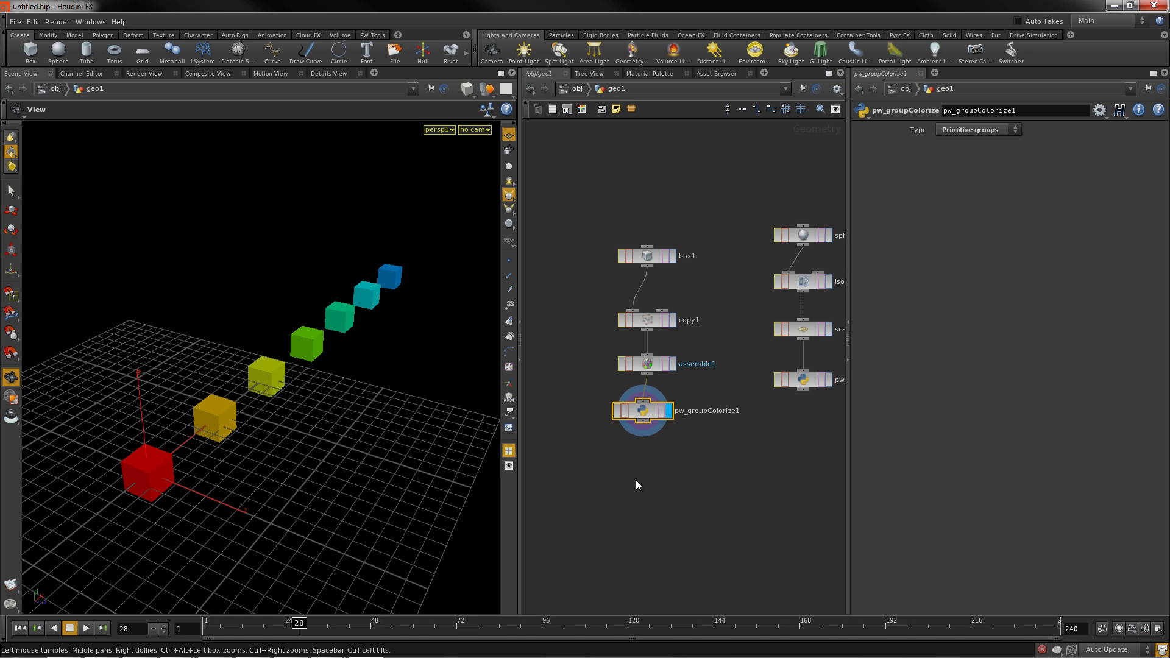
drag(644, 415, 649, 411)
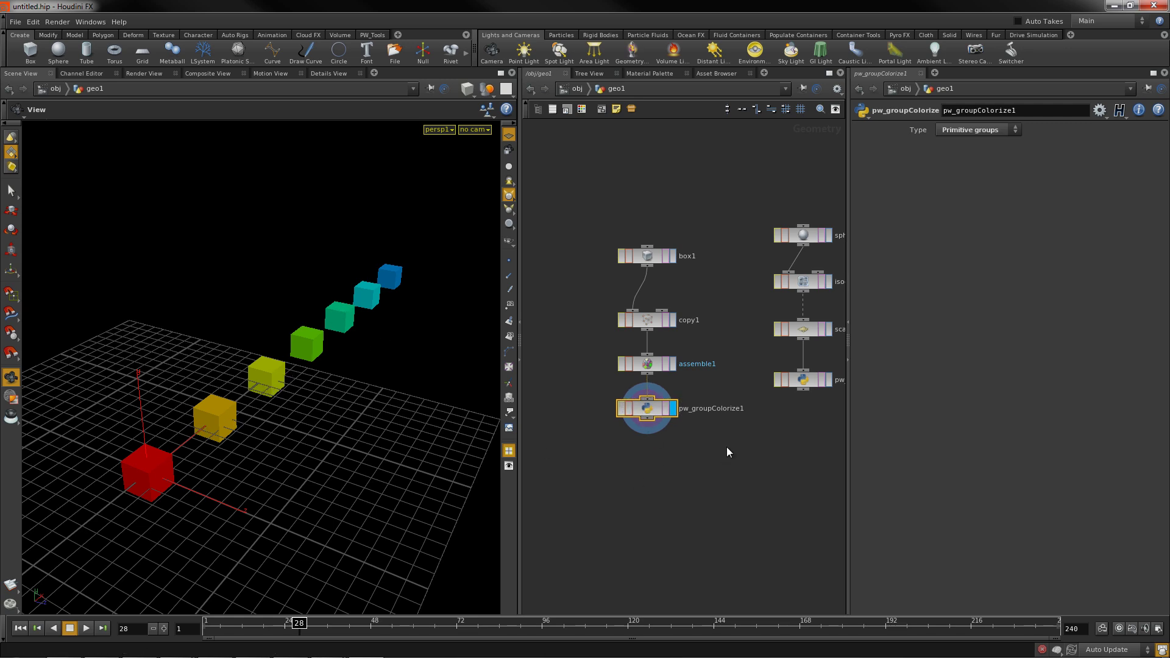
Step: Add the pw_Retimer digital asset below pw_groupColorize1, connected and displayed, and align it with the chain
key(Tab)
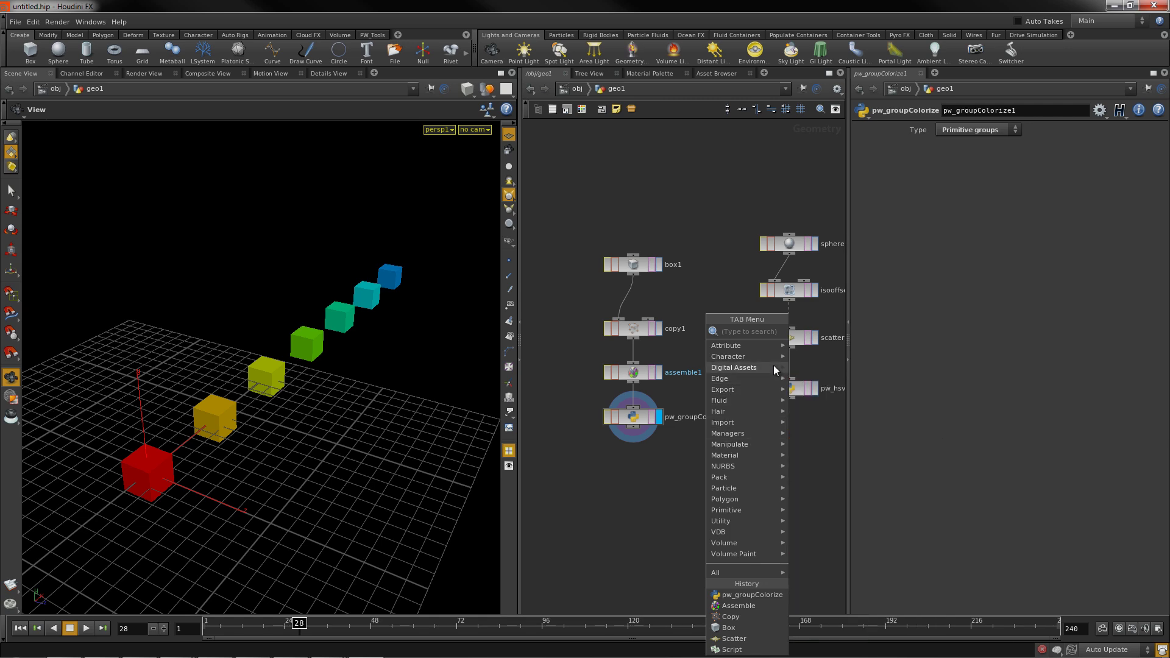
mouse_move(773, 366)
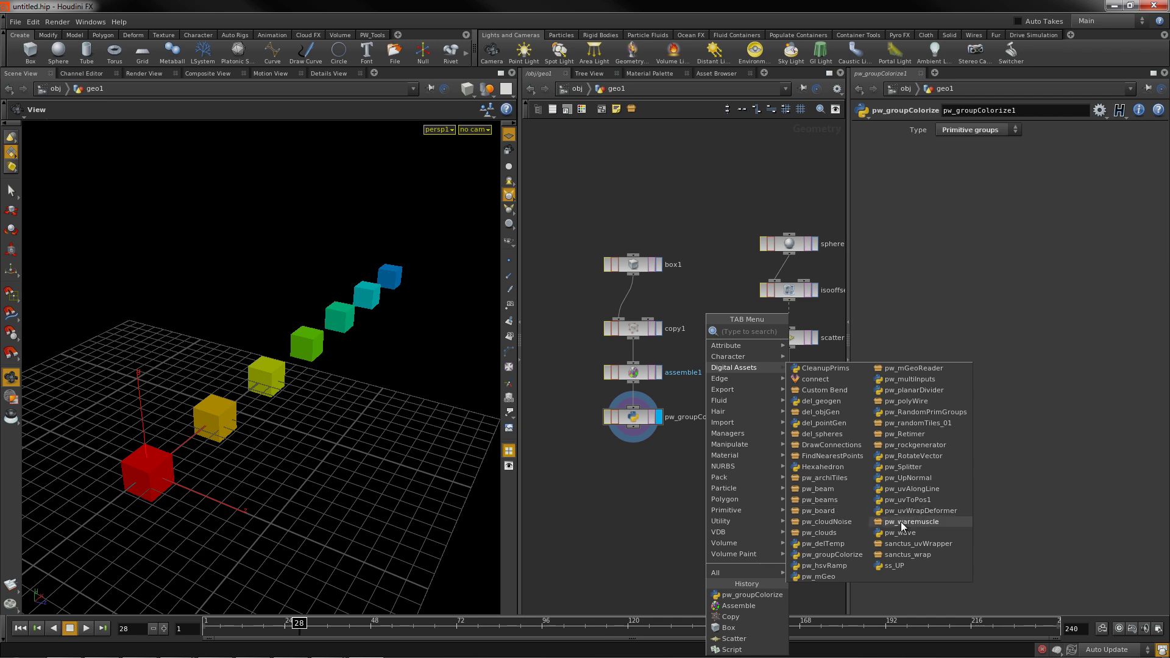
click(913, 434)
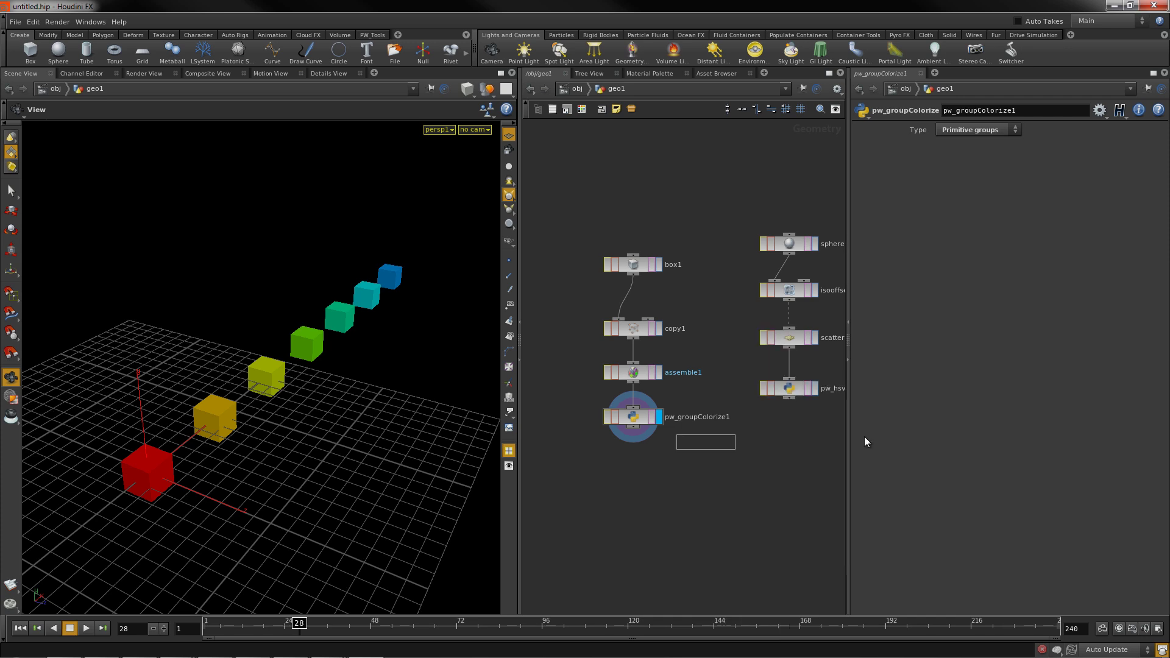
click(647, 480)
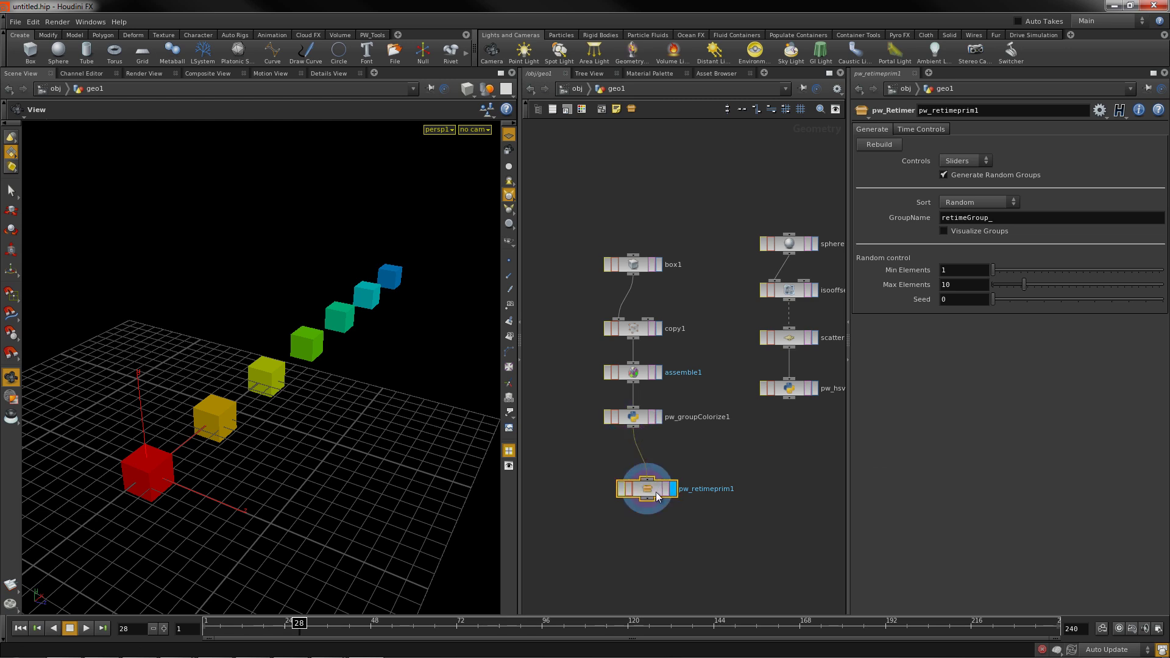
drag(647, 493, 634, 484)
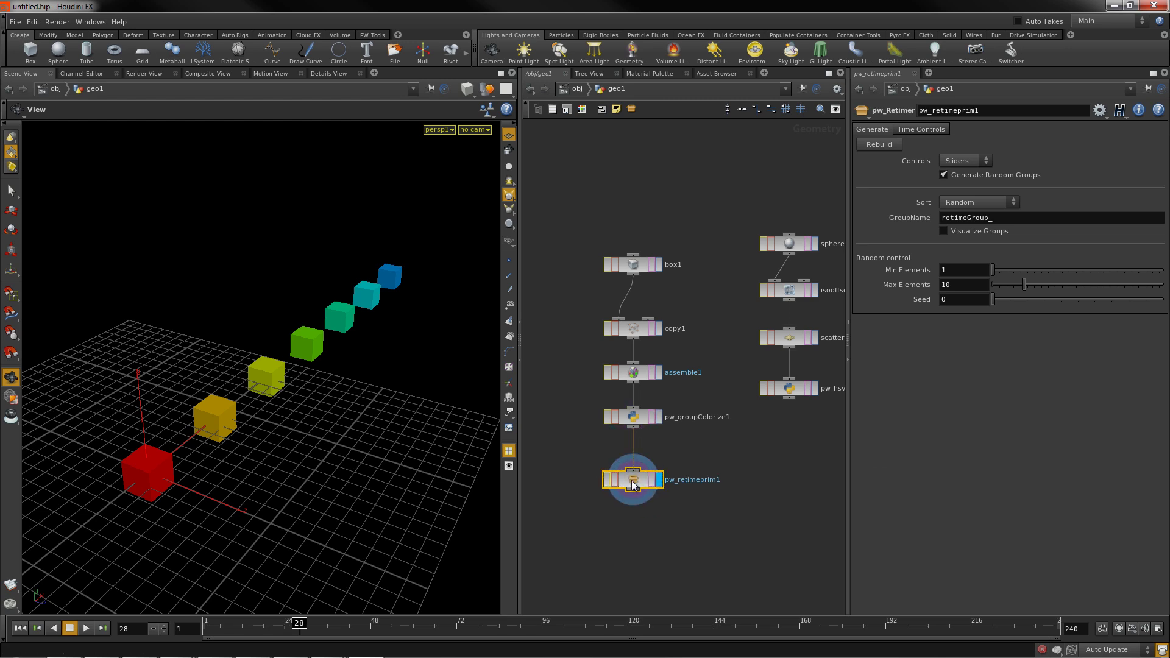
Step: Look at the network inside the pw_retimeprim1 asset and return to the geo1 level
double_click(633, 485)
key(h)
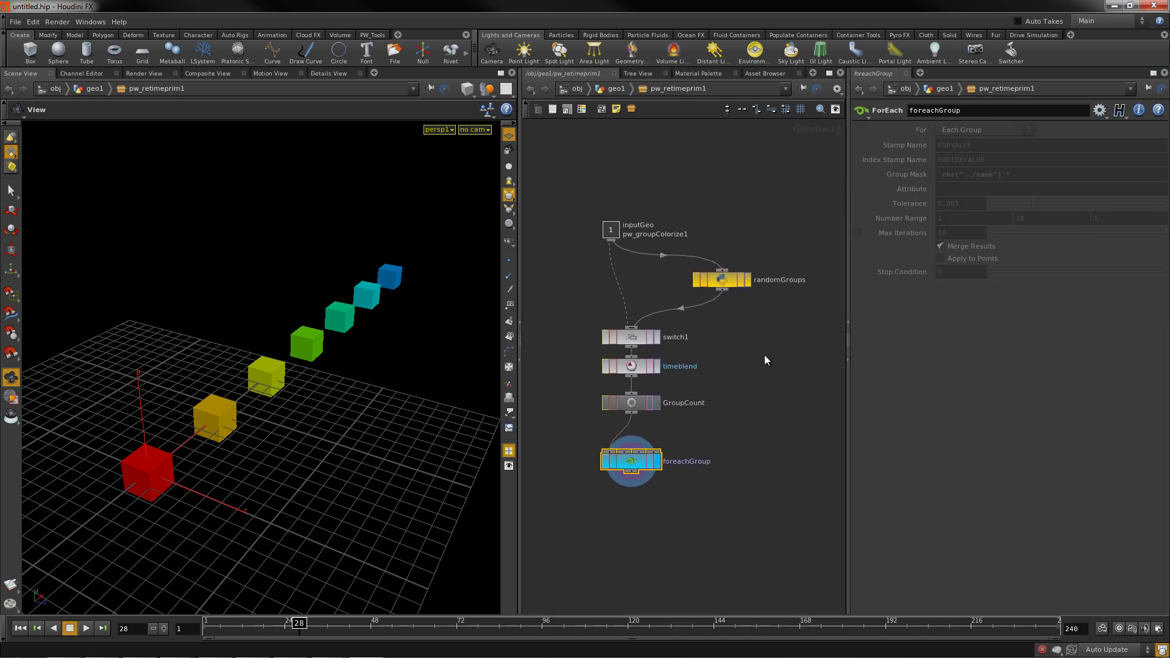
click(764, 355)
key(u)
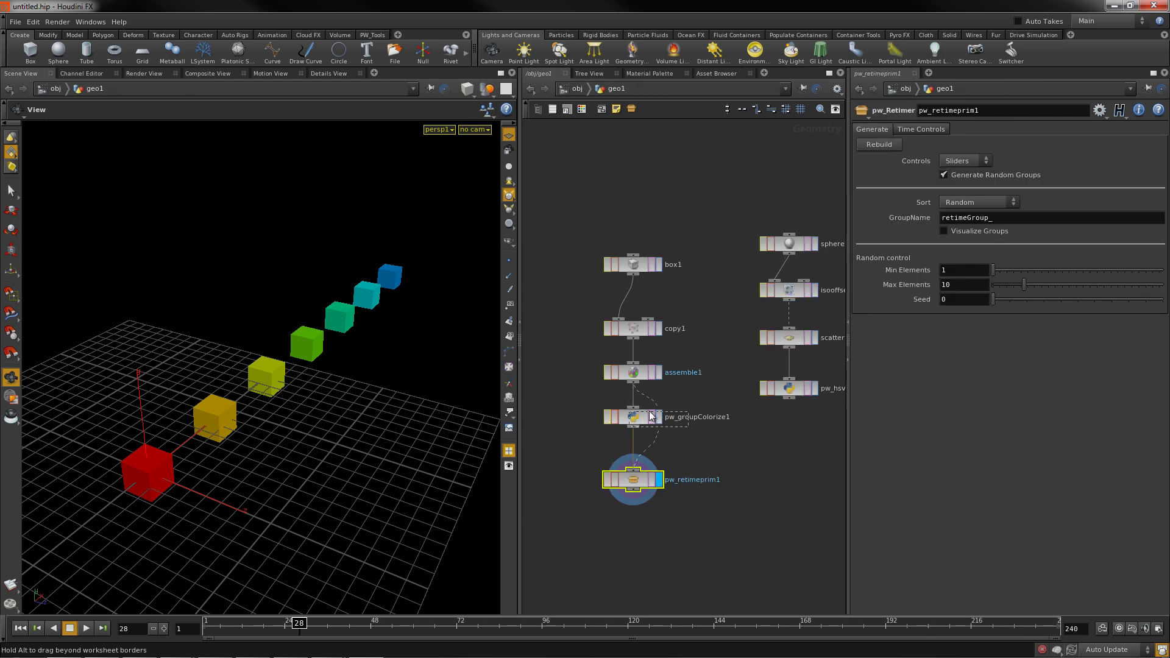
Step: Pull pw_groupColorize1 out of the chain and move pw_retimeprim1 up closer to the Assemble node
drag(651, 416, 714, 184)
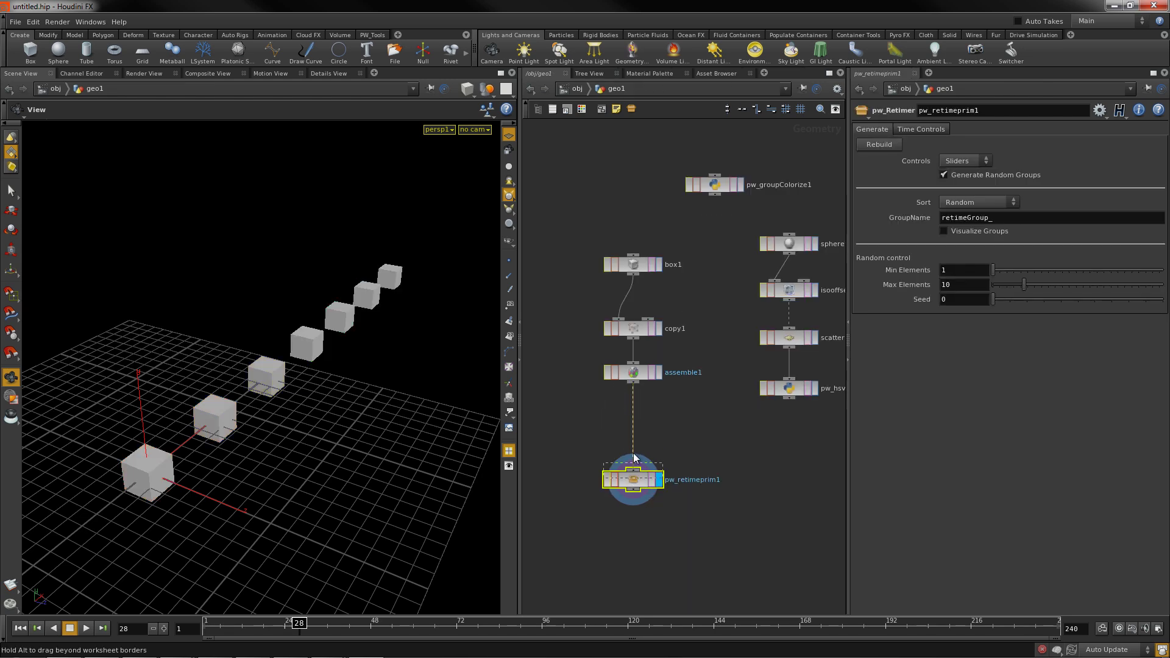
drag(647, 503, 647, 461)
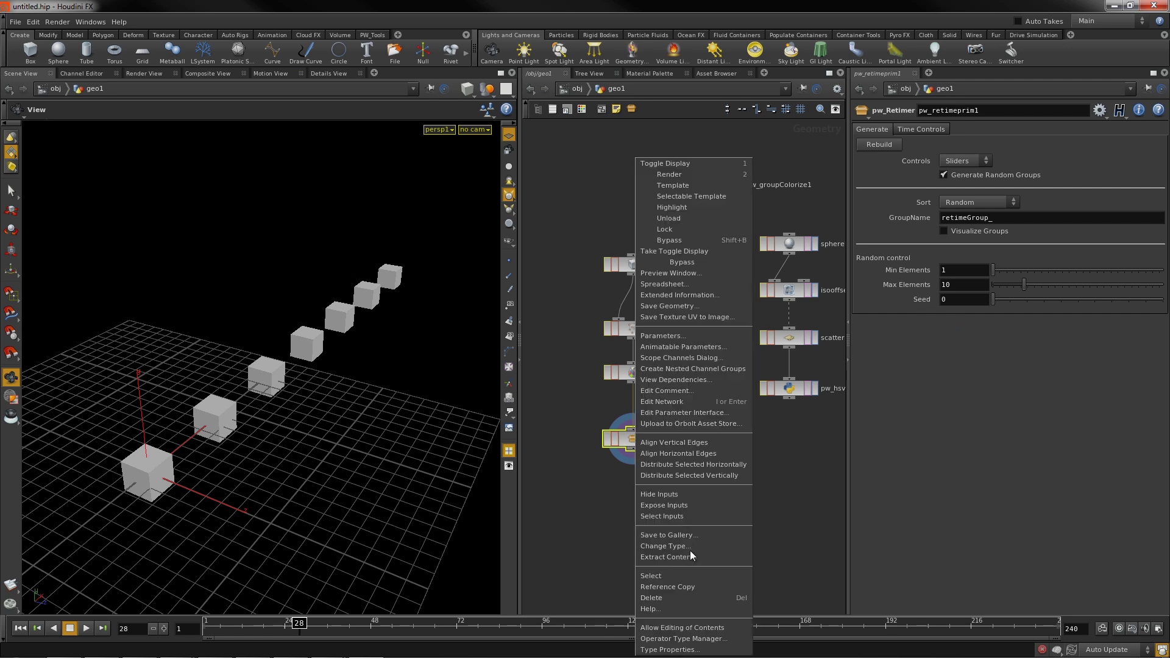
Step: Open the type properties of pw_retimeprim1 and inspect its parameter list and PythonModule script
right_click(636, 444)
click(711, 650)
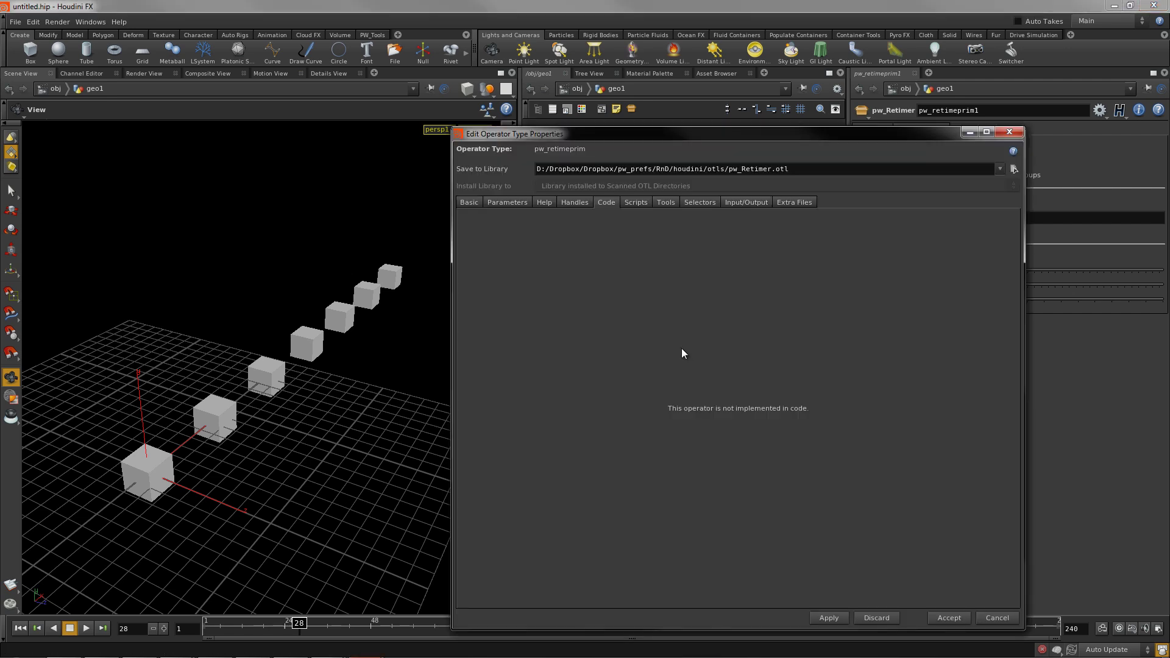
click(514, 203)
drag(743, 134, 568, 64)
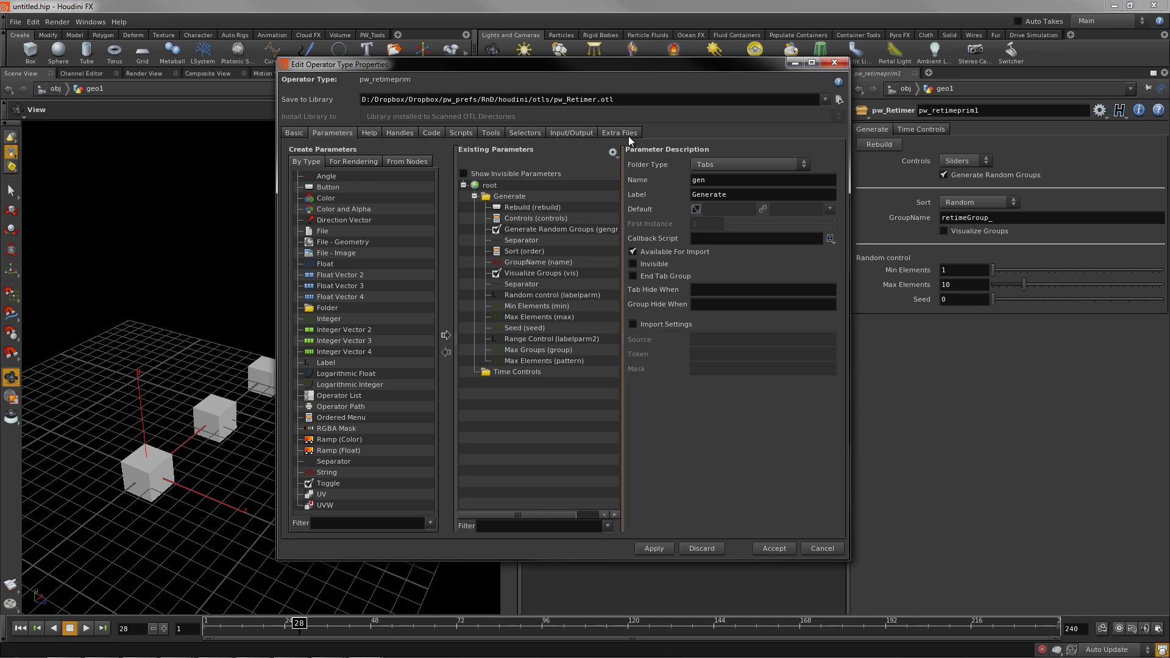
click(472, 132)
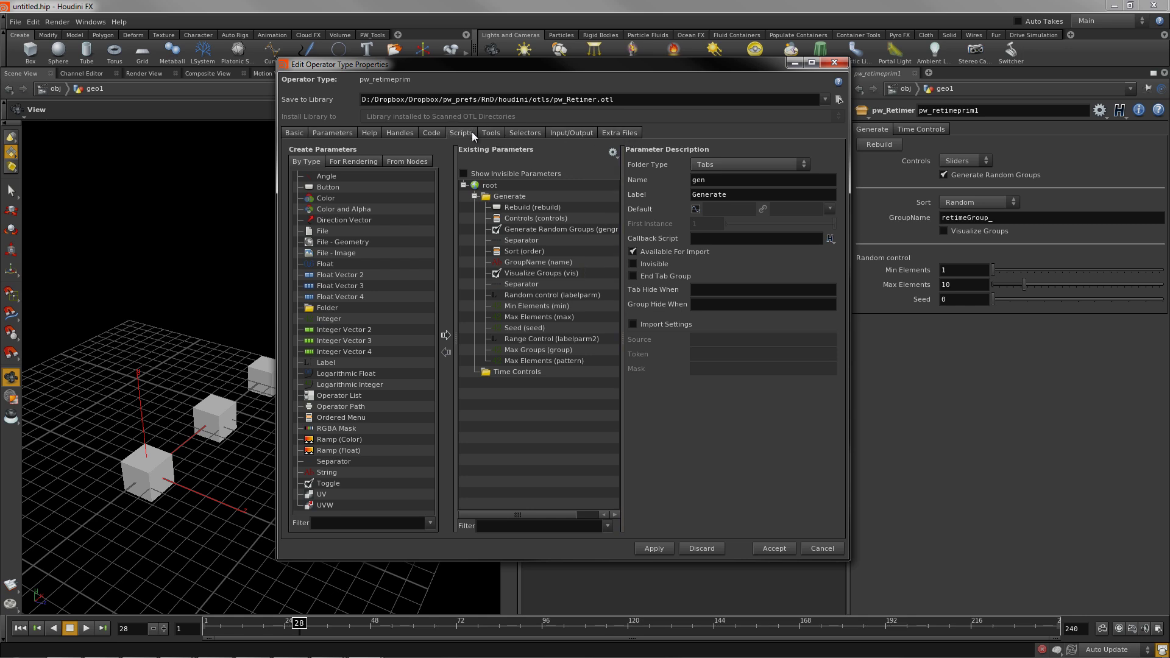
drag(673, 70, 541, 76)
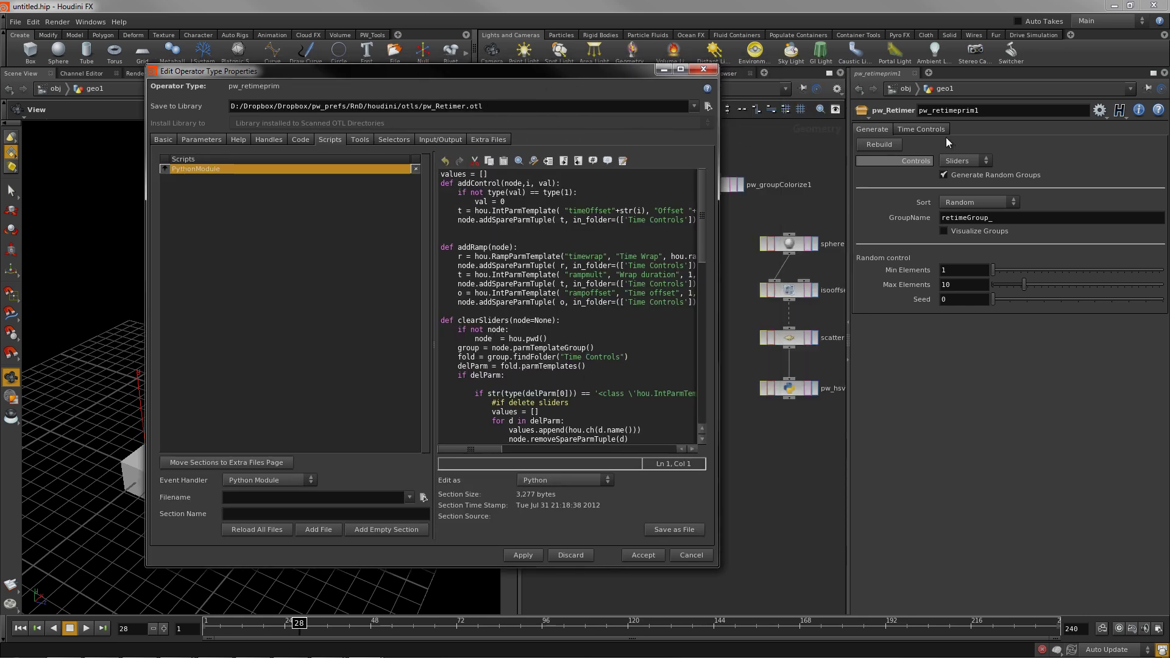
Step: Switch the retimer's Controls to Ramp and back to Sliders, checking the Time Controls for each setting
click(943, 126)
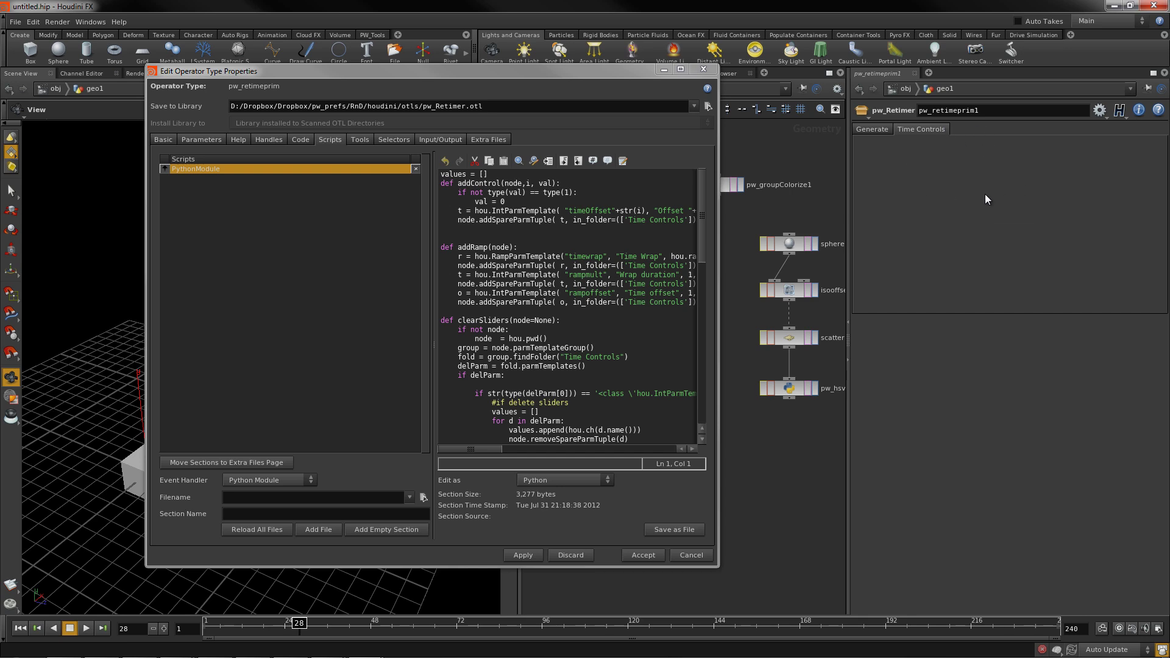
click(874, 130)
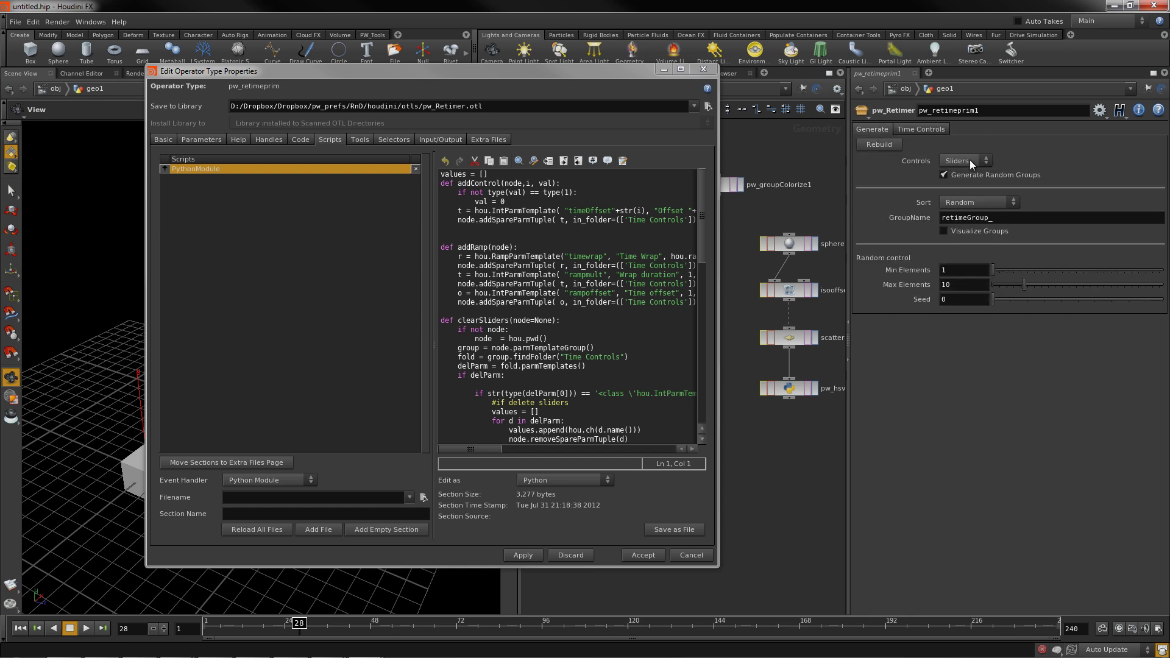
click(967, 181)
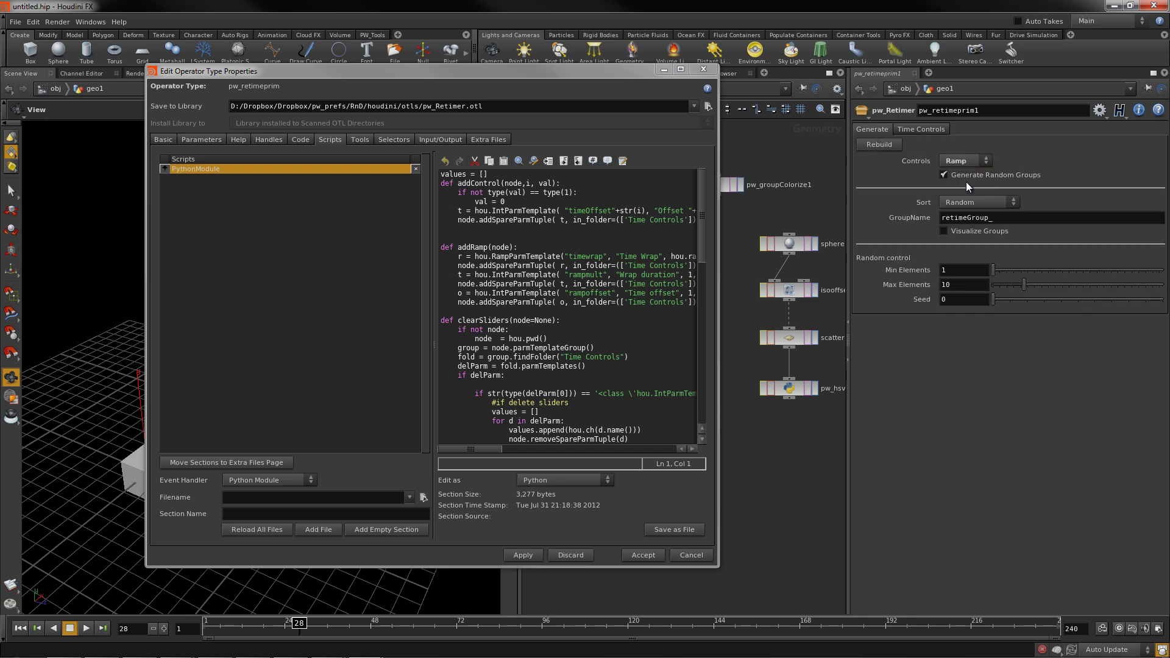
click(927, 129)
click(875, 129)
click(926, 129)
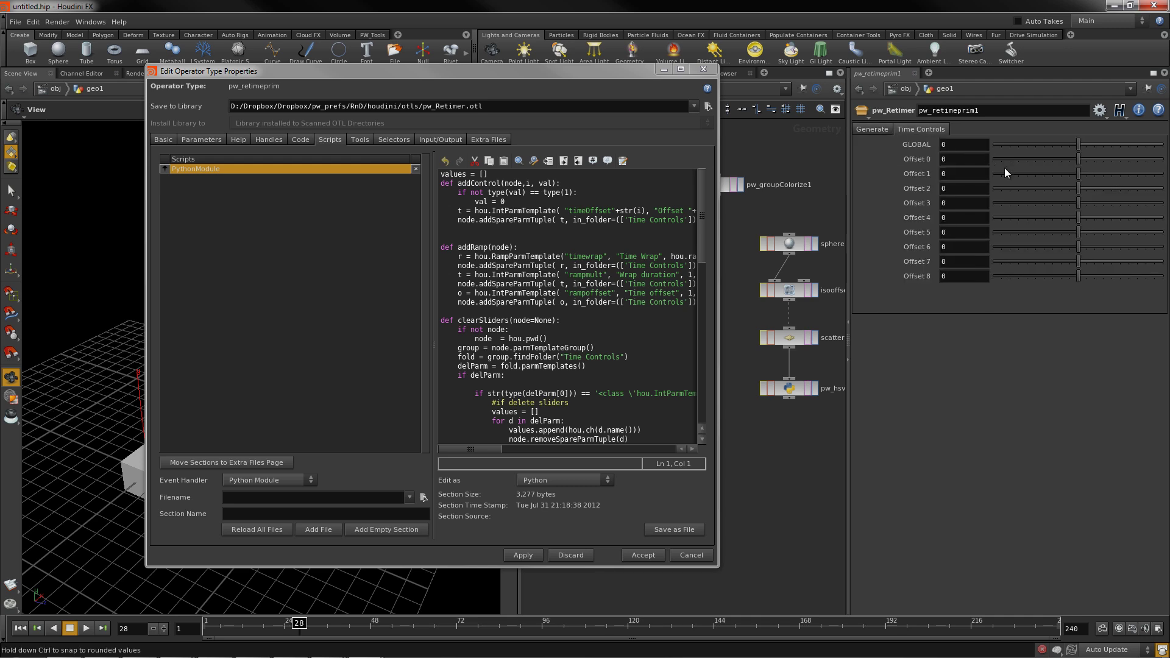
click(882, 128)
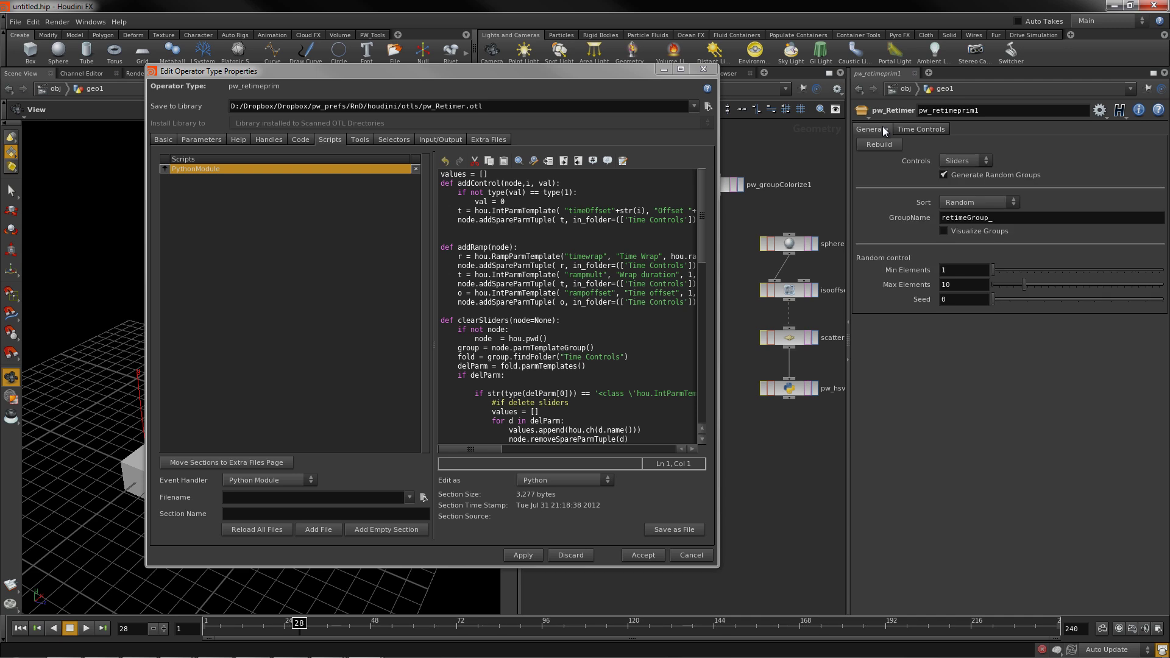
Step: Examine the retimer's PythonModule code and close its type properties
drag(625, 75, 821, 108)
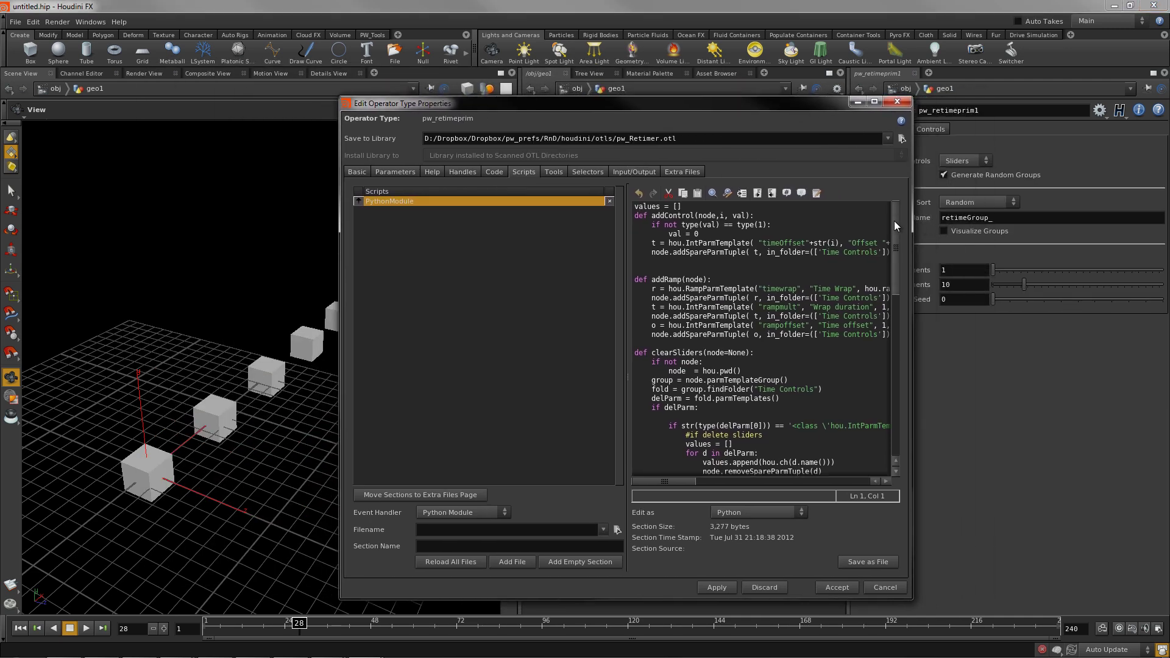
mouse_move(894, 221)
mouse_down()
mouse_move(909, 345)
mouse_move(901, 386)
mouse_move(901, 209)
mouse_up()
click(896, 101)
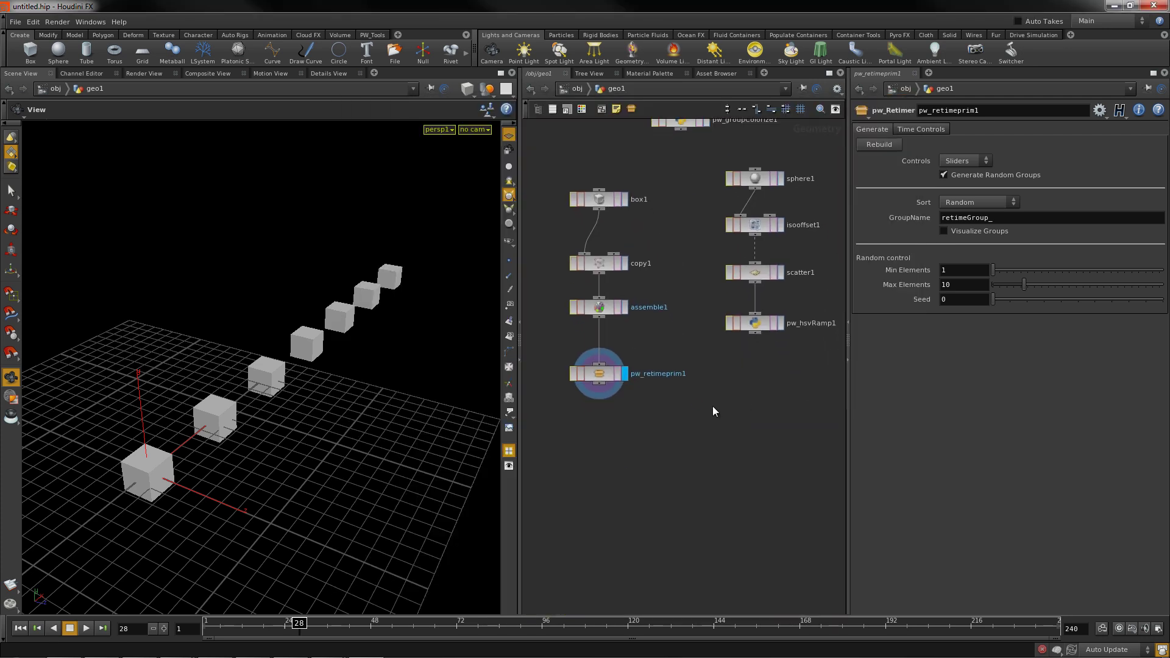
Step: Add the pw_UpNormal digital asset in the empty area below pw_retimeprim1
key(Tab)
mouse_move(753, 412)
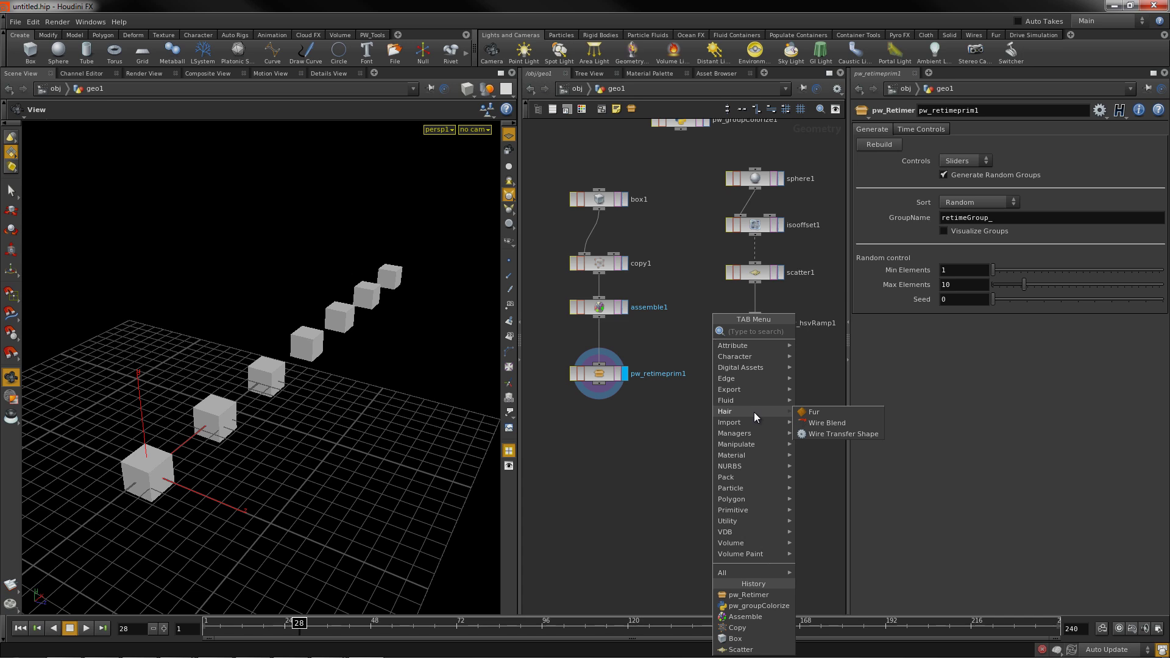
mouse_move(770, 366)
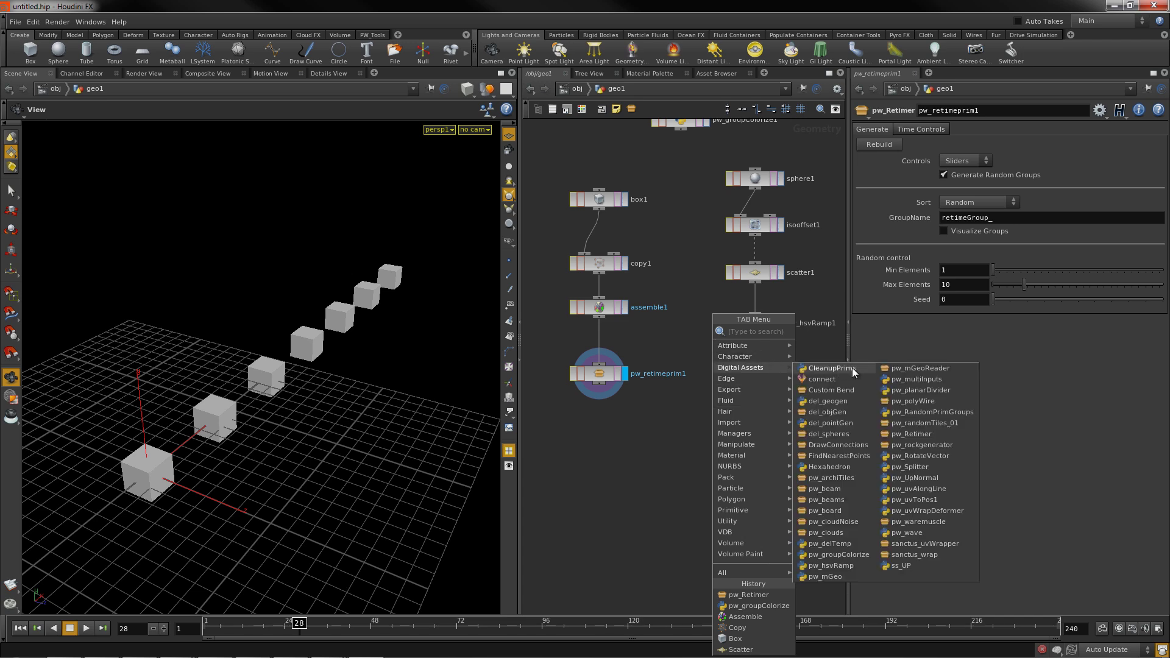
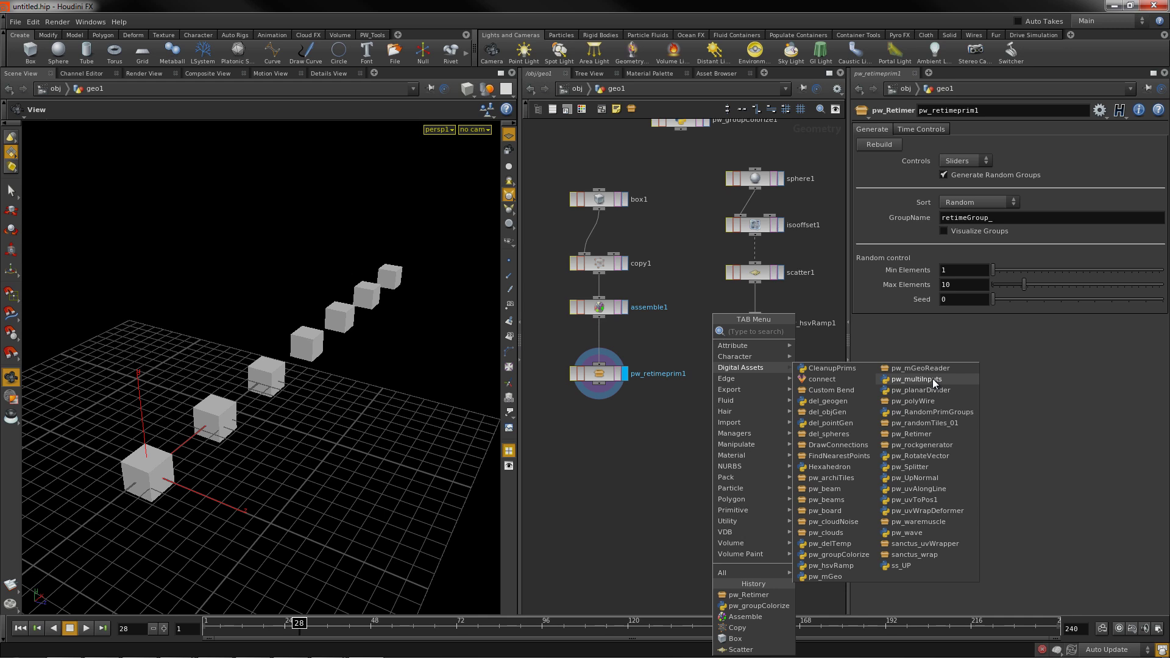
click(948, 478)
click(653, 489)
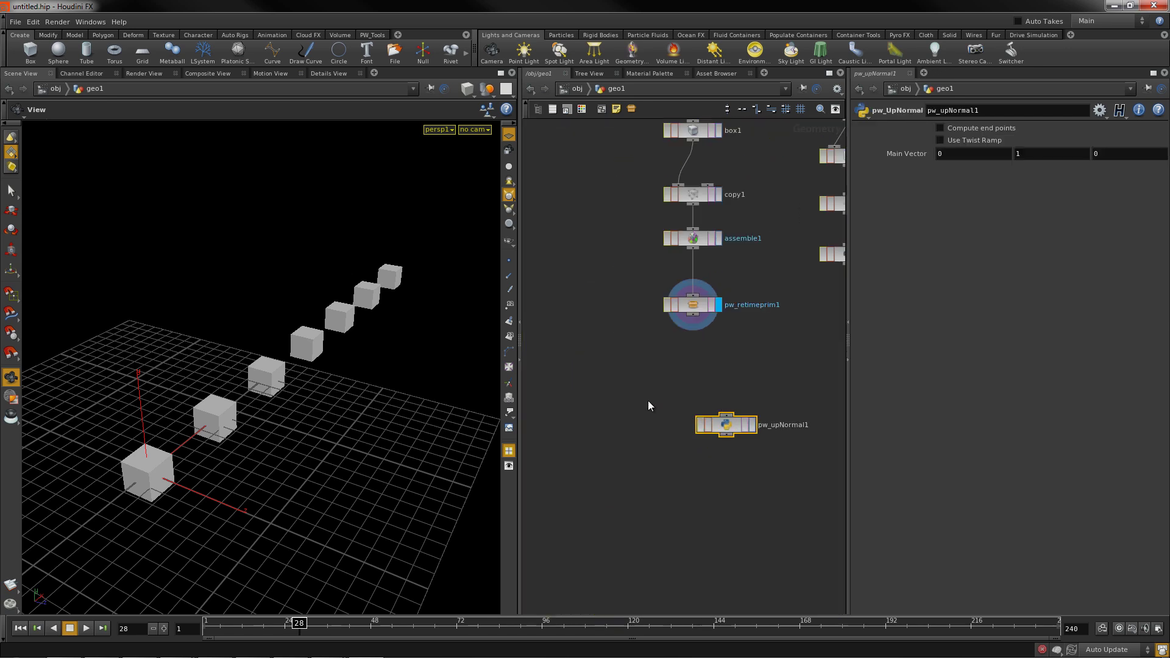
Step: Add a Curve node in the empty space between pw_retimeprim1 and pw_upNormal1
key(Tab)
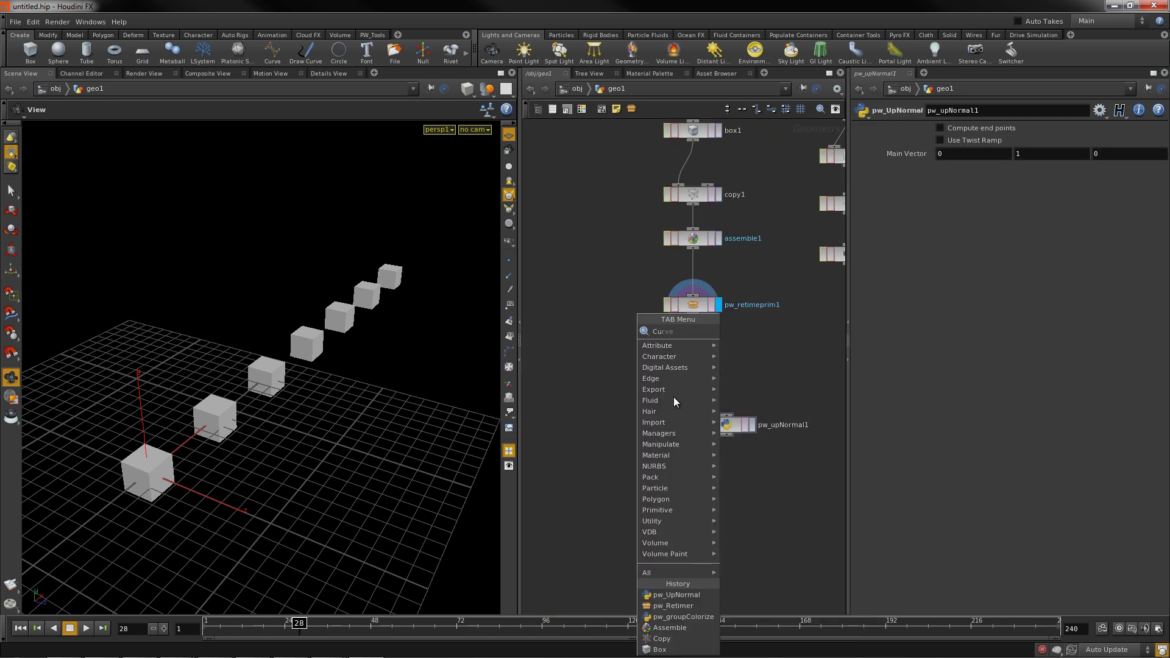
key(Escape)
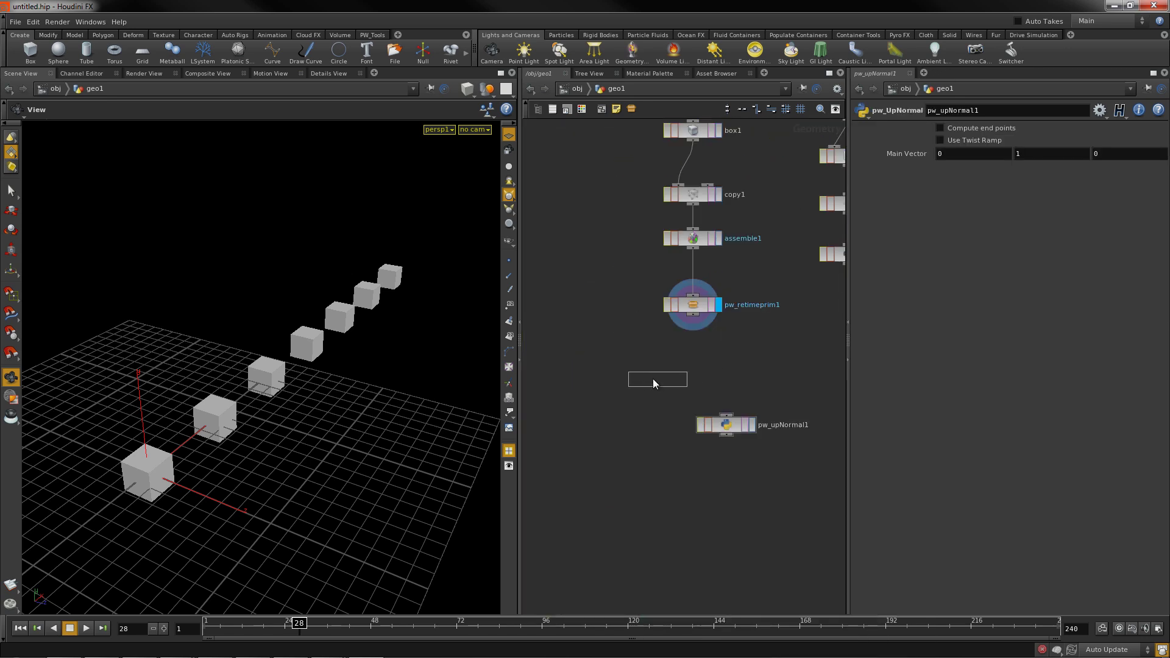
text(curve)
key(Return)
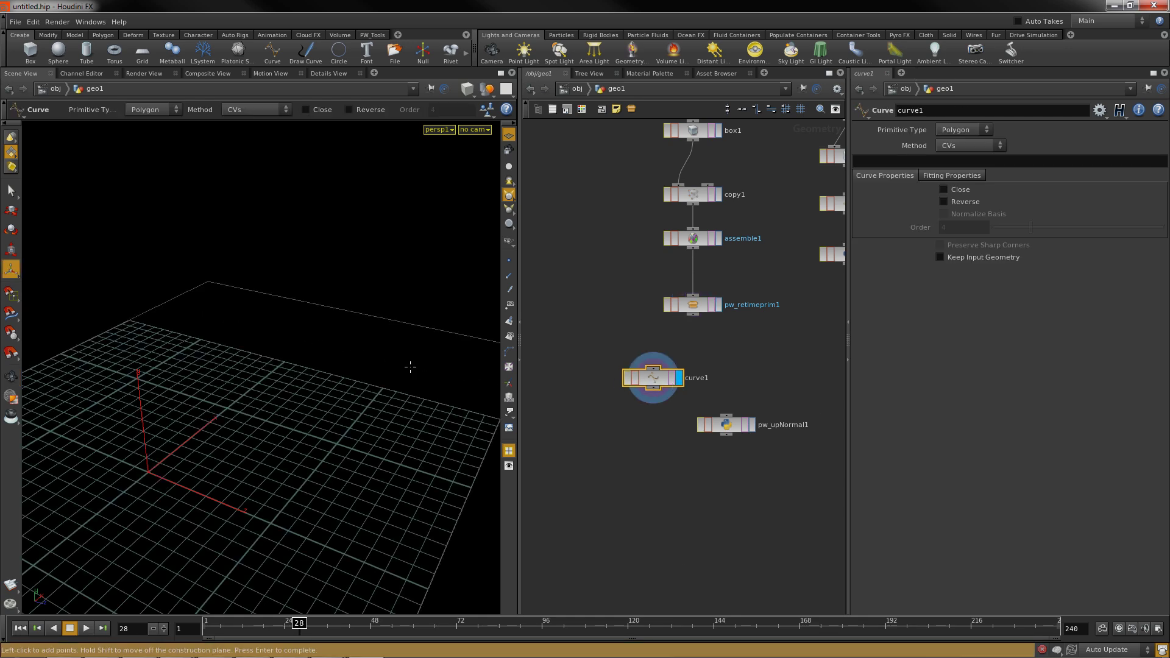
Step: Draw an open polygon curve of eight points looping around the origin on the construction grid
click(391, 320)
click(415, 430)
click(293, 538)
click(74, 498)
click(60, 380)
click(147, 274)
click(243, 267)
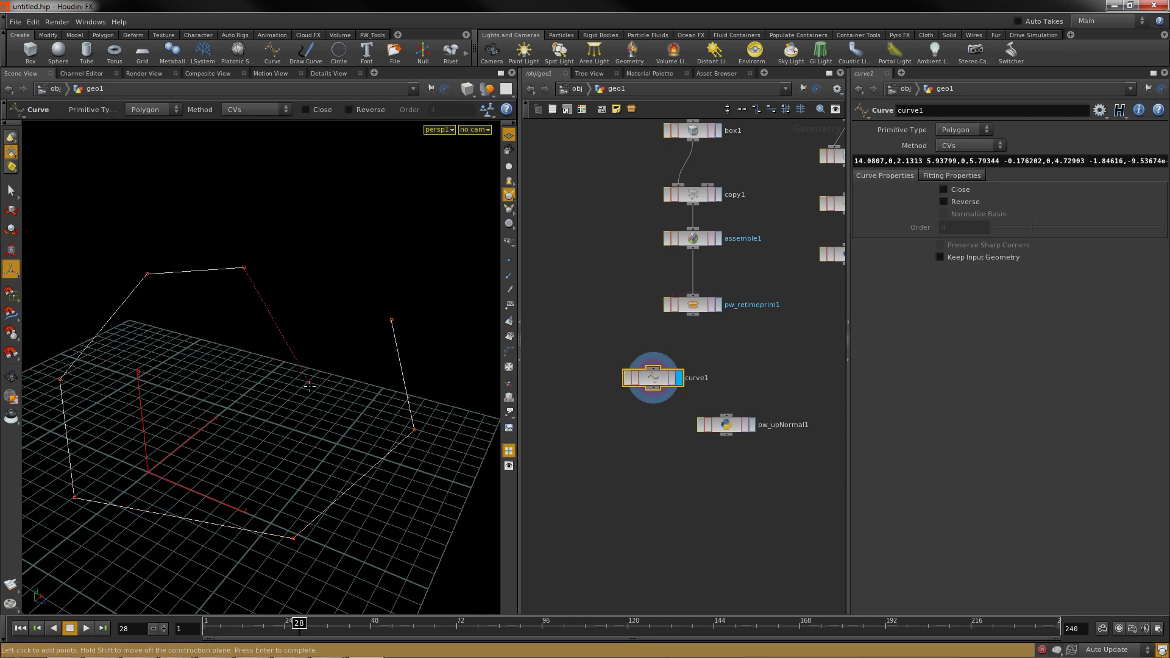
click(309, 386)
key(Return)
Step: Raise the curve's second-to-last point high above the grid and lower its third point below the grid
drag(325, 337, 268, 218)
key(Return)
click(268, 329)
click(311, 520)
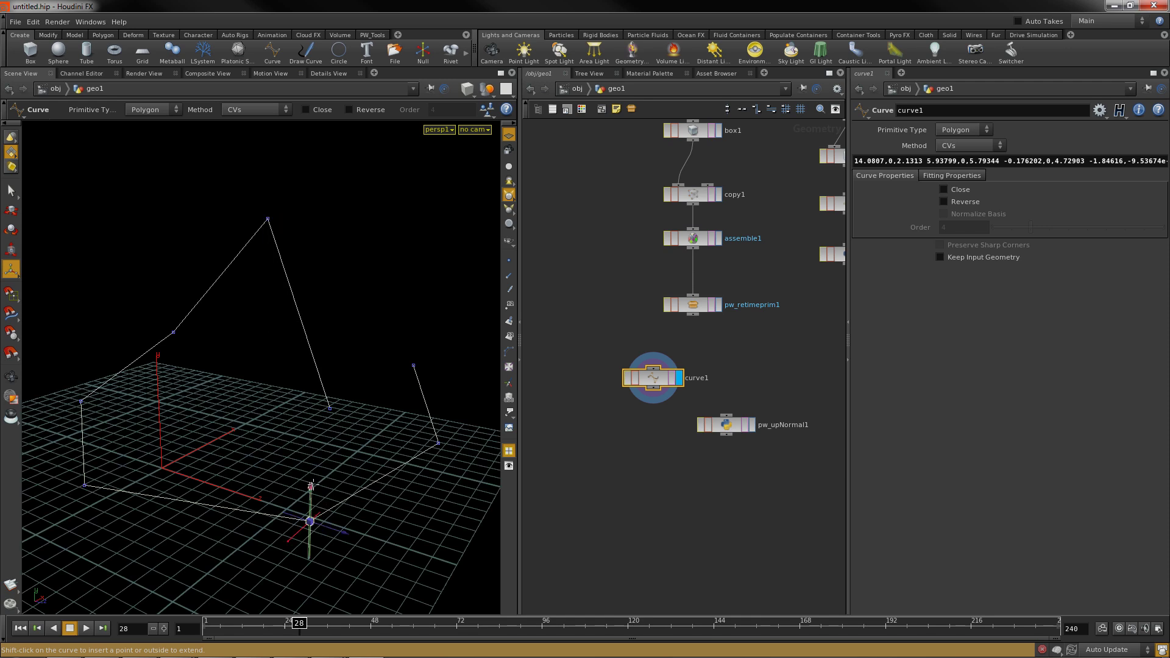
drag(313, 490, 313, 554)
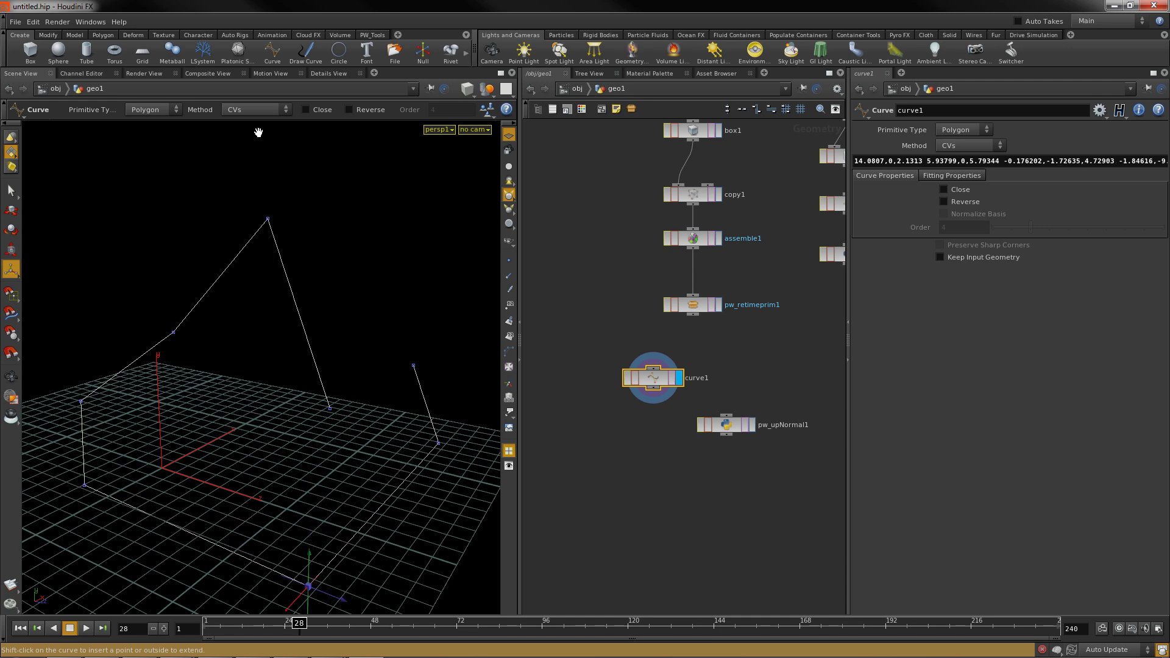
key(Escape)
Step: Move curve1 up slightly in the network and set its primitive type to NURBS
drag(654, 382, 649, 364)
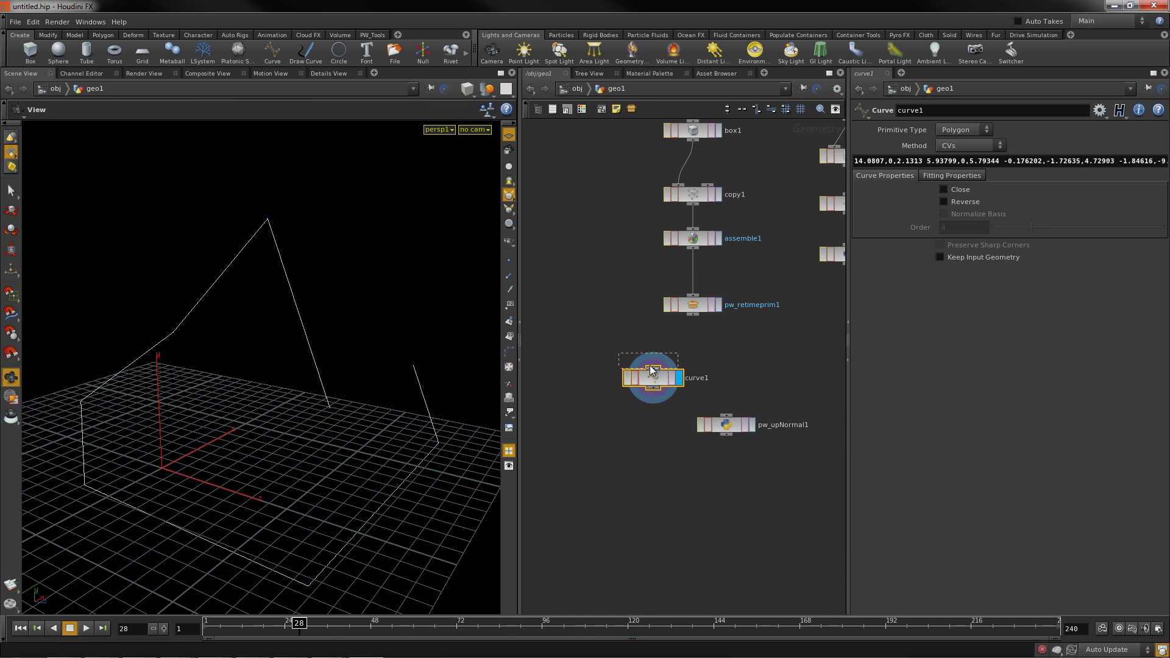
click(971, 145)
click(971, 129)
click(976, 130)
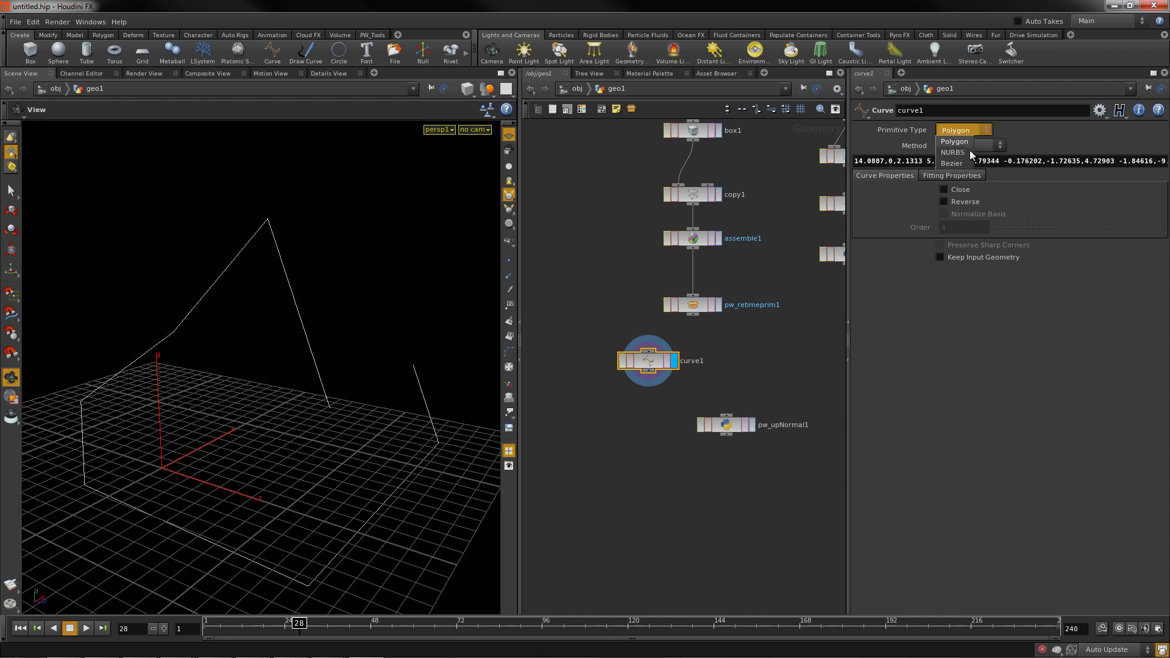
click(956, 152)
Step: Add a Resample node below curve1, then wire pw_upNormal1 beneath it and make pw_upNormal1 the displayed node
key(Tab)
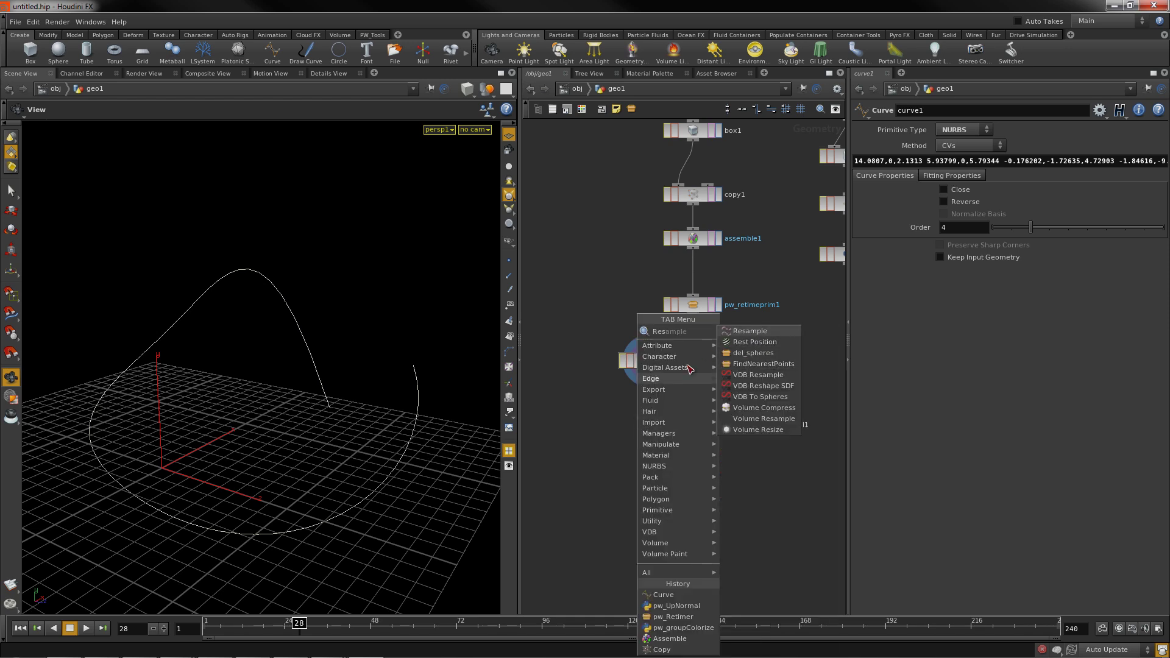
key(Escape)
click(650, 427)
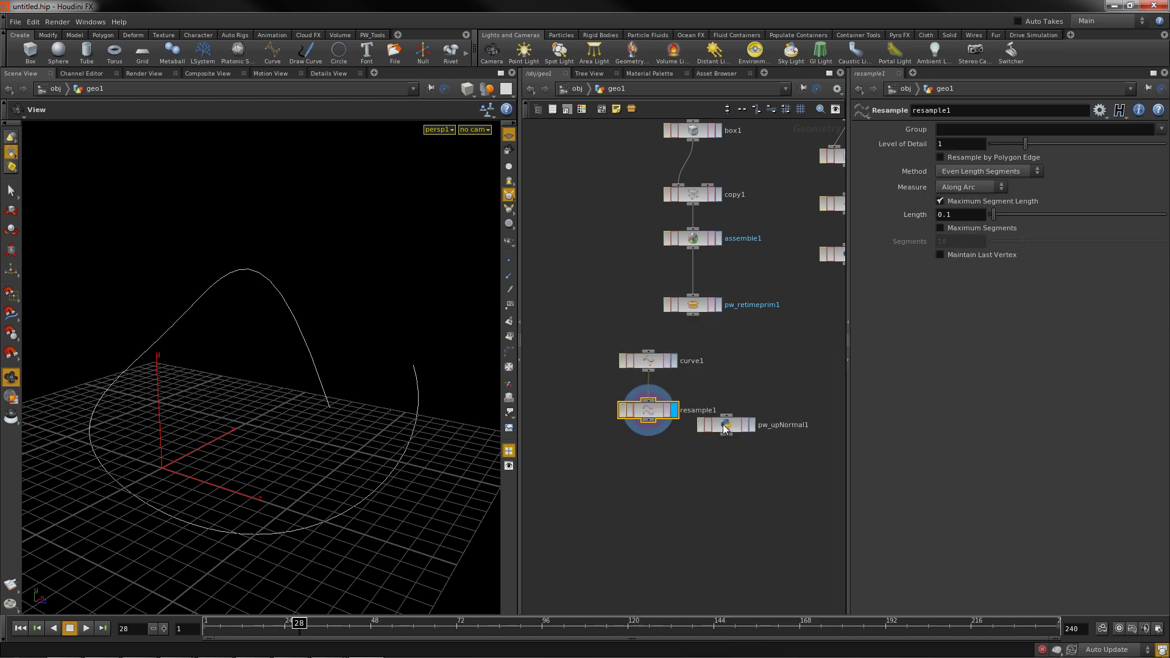
click(687, 459)
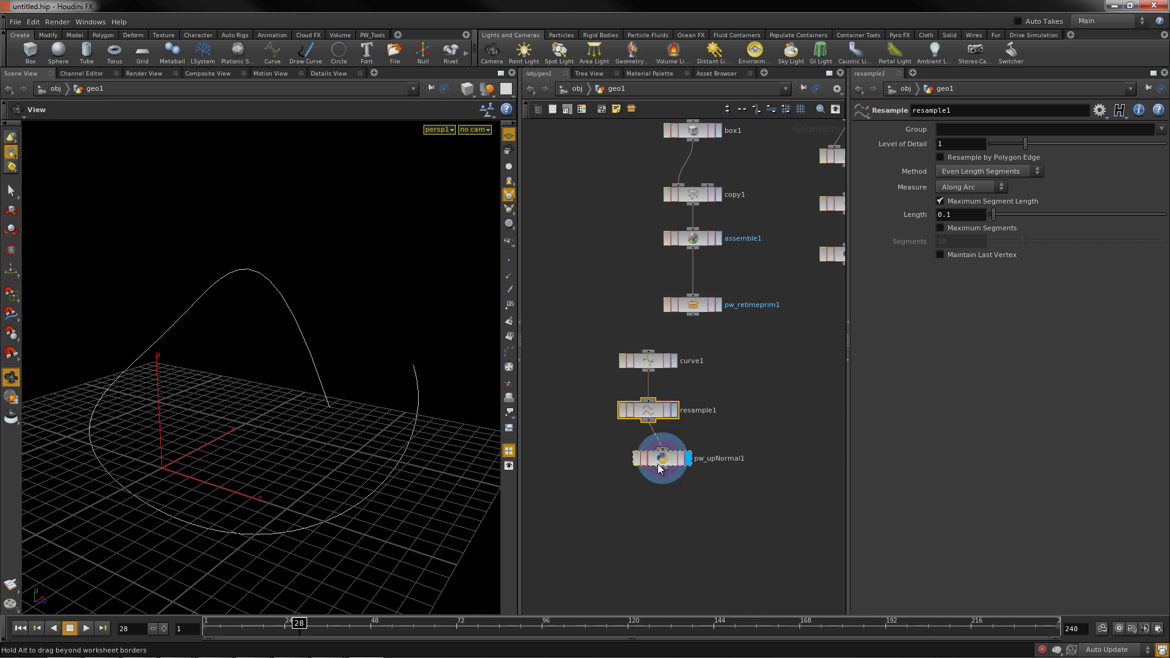
Step: Show point normals in the viewport and set resample1's segment length to 1.21
click(508, 276)
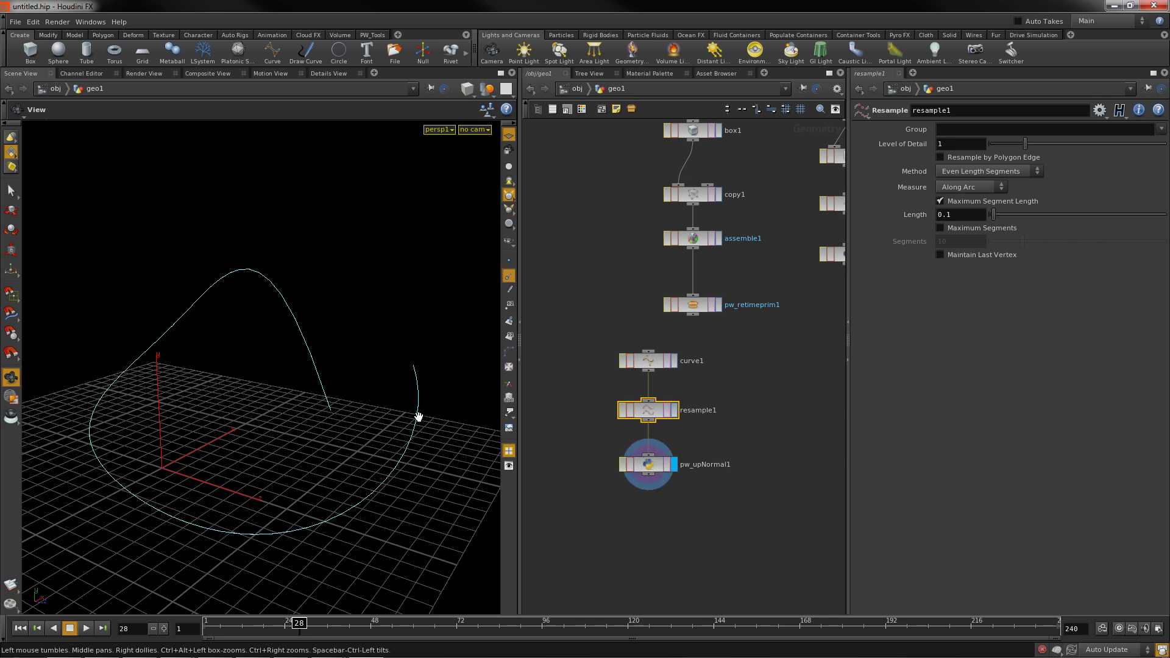
drag(357, 434, 414, 396)
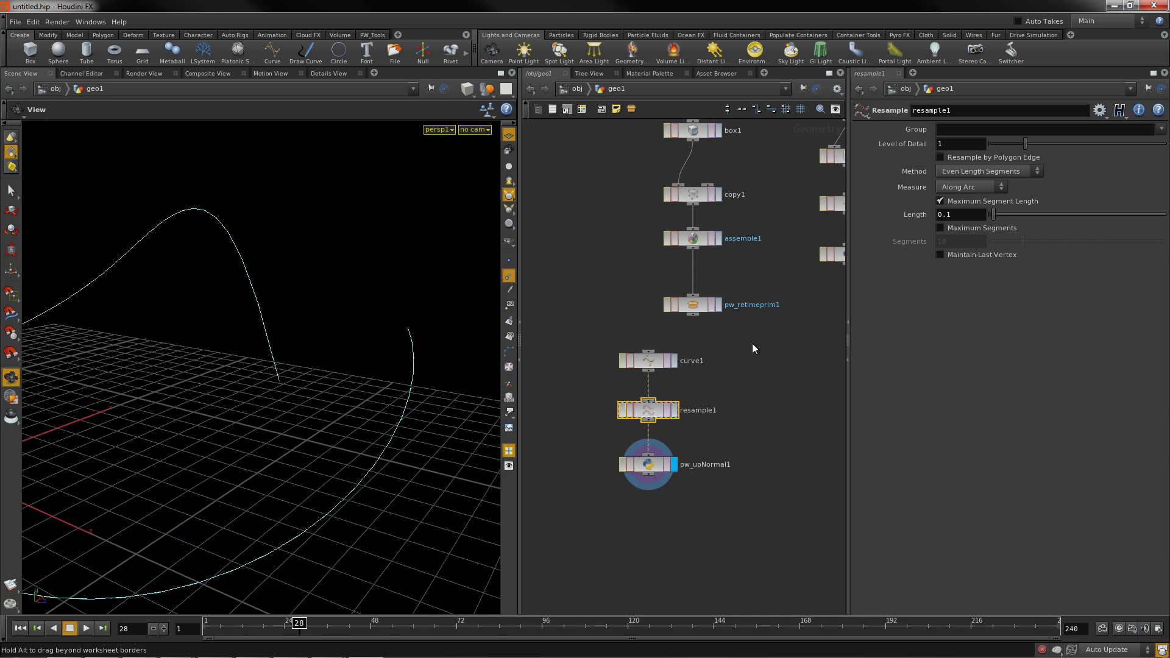
mouse_move(1018, 213)
mouse_down()
mouse_move(1047, 217)
mouse_move(1033, 215)
mouse_up()
Step: Add an Add node below pw_upNormal1, connect it to that node's output and display it
middle_drag(676, 582, 679, 481)
key(Tab)
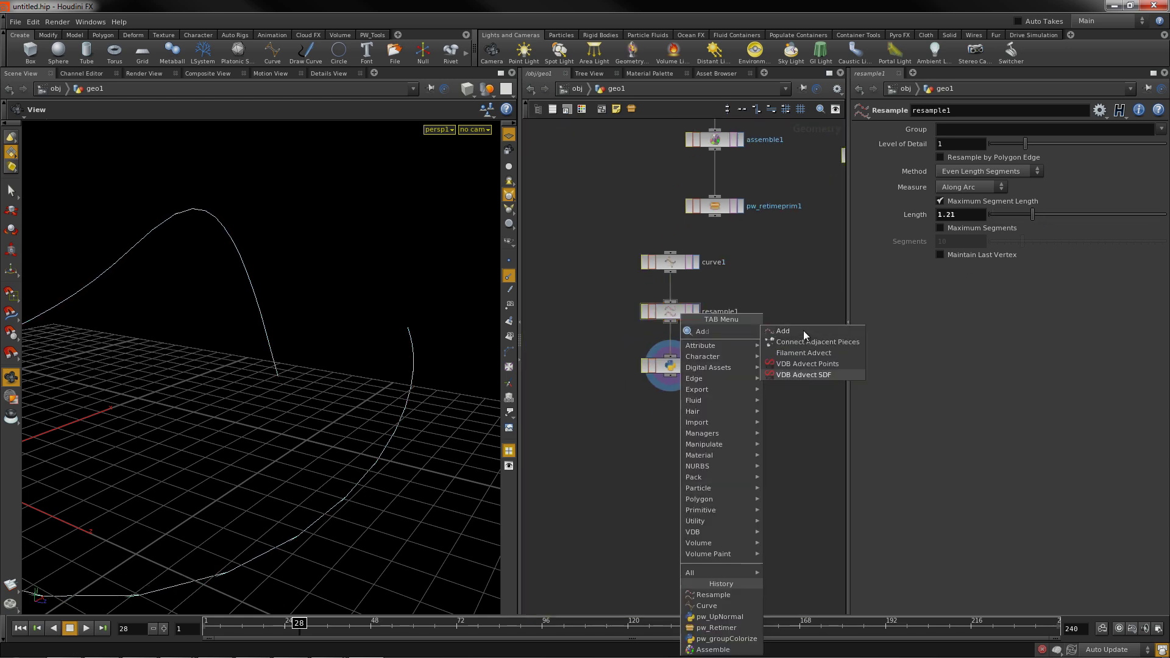
key(Escape)
text(add)
key(Return)
drag(671, 386, 668, 433)
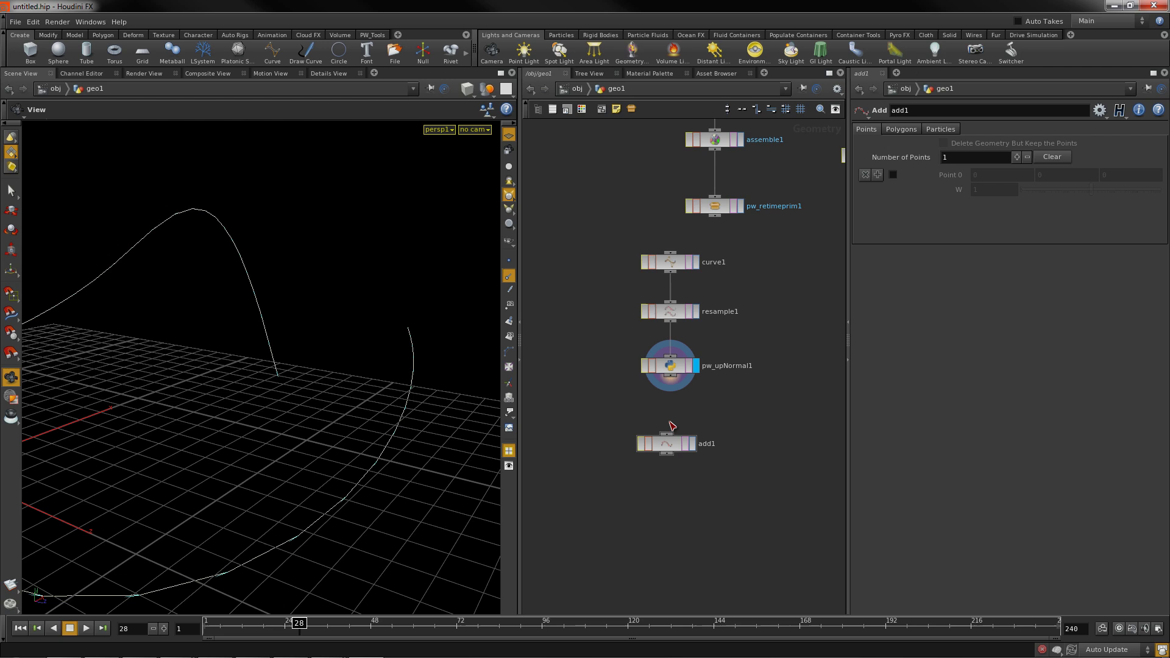
click(691, 445)
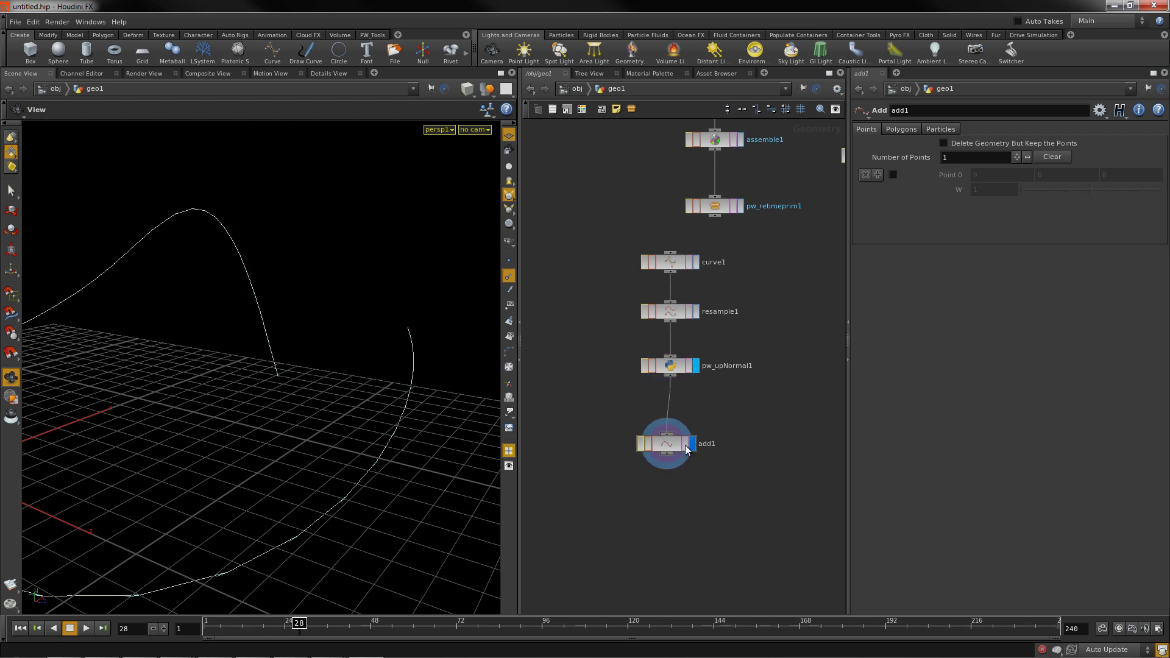
Step: Make add1 delete the geometry but keep the points, and show pw_upNormal1 as a template
click(962, 145)
drag(315, 421, 378, 390)
click(689, 366)
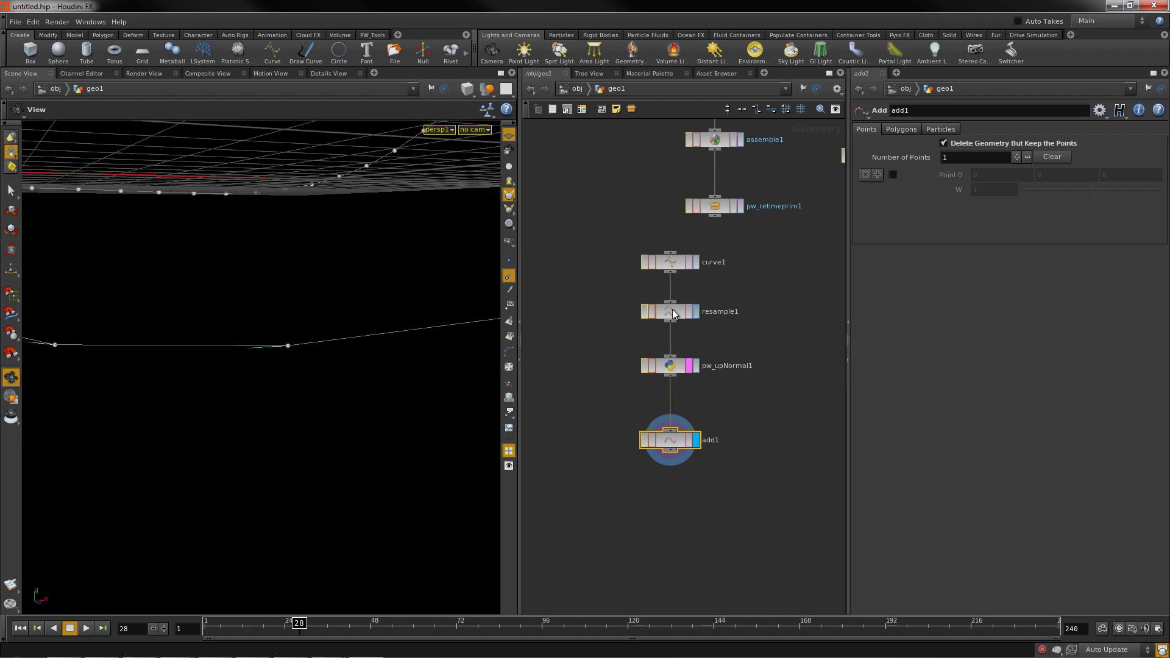
Step: Set resample1's segment length to 3.17 and inspect the point normals along the curve
click(673, 314)
drag(1051, 214, 1100, 215)
drag(381, 342, 264, 329)
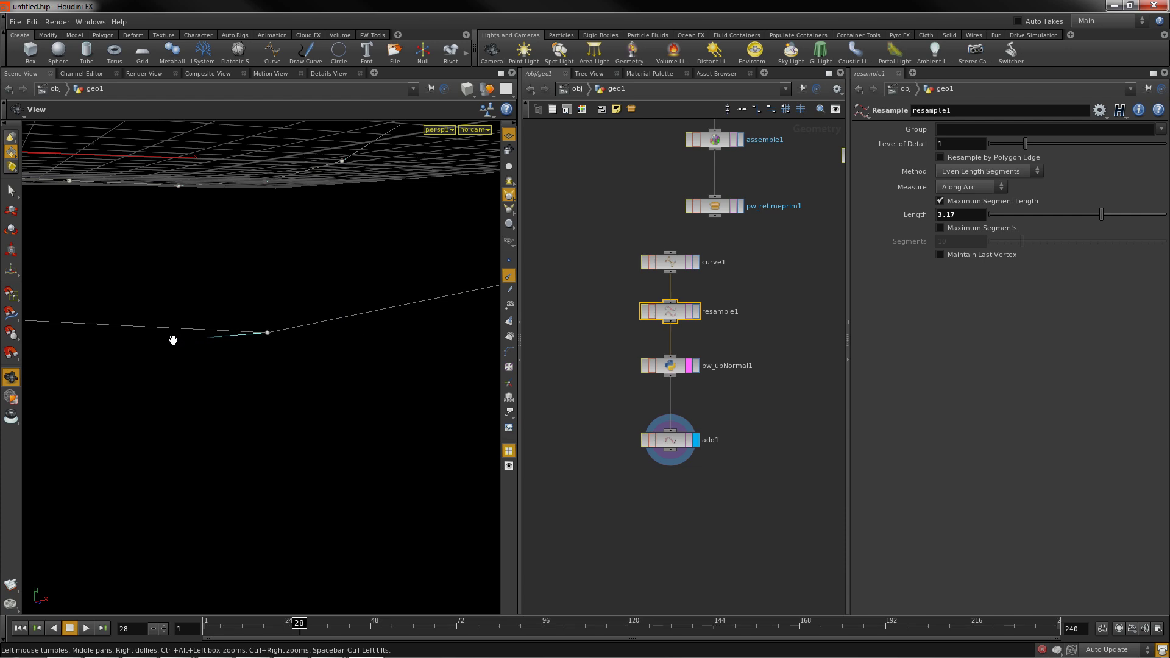
drag(394, 340, 322, 371)
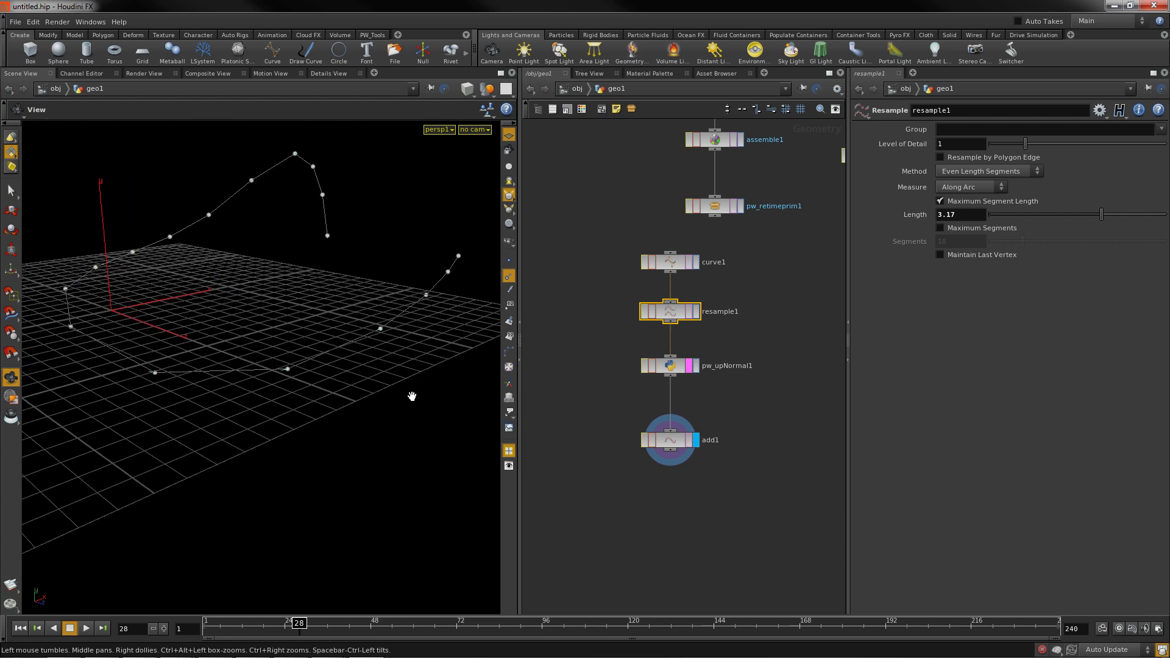
Step: Create a custom vector marker in the viewport display options, with both its name and attribute set to up
key(Tab)
key(Escape)
key(d)
click(265, 225)
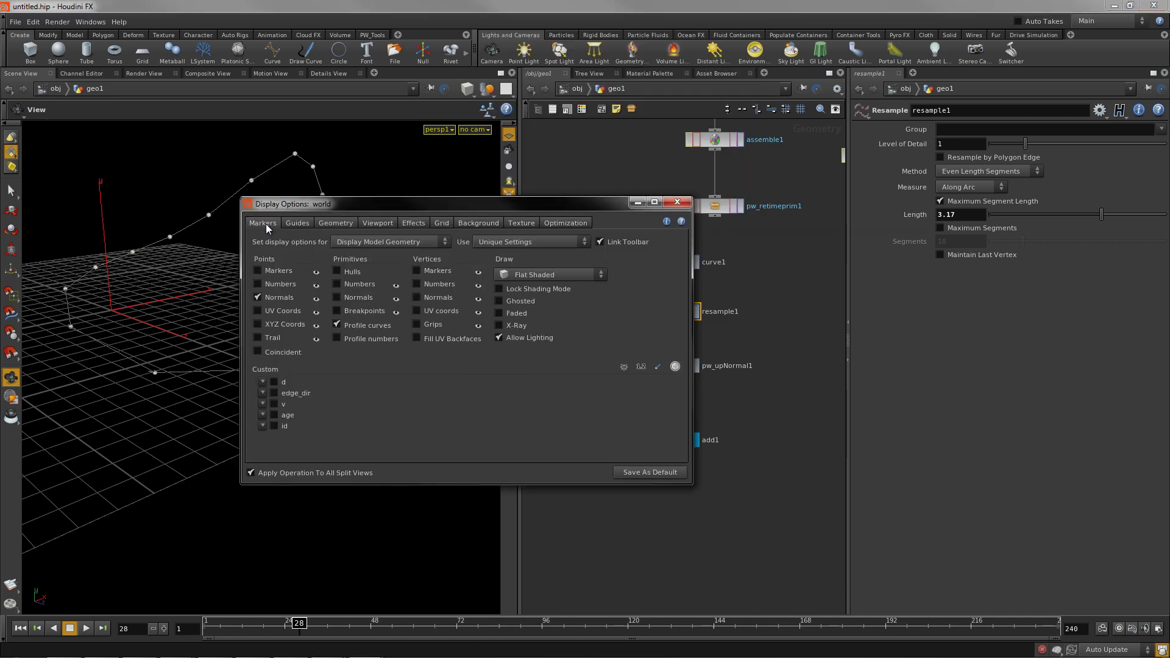
click(658, 366)
drag(605, 253, 528, 251)
text(u)
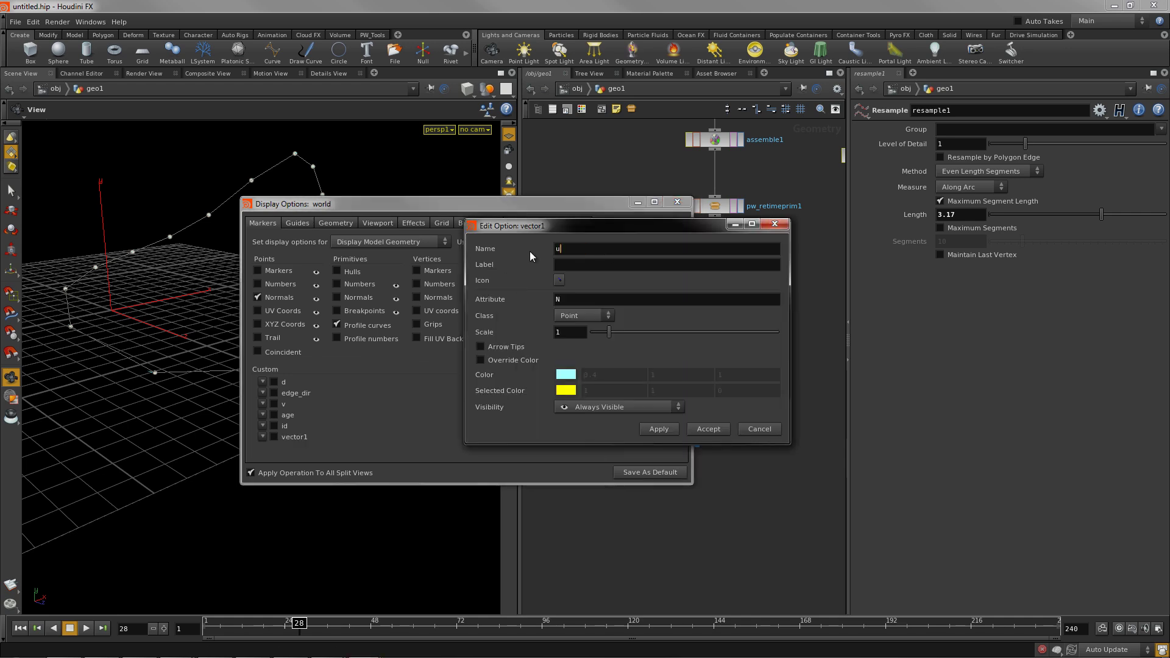
text(up)
Step: Override the up marker's colour with red, accept it and switch the marker on in the viewport
click(506, 360)
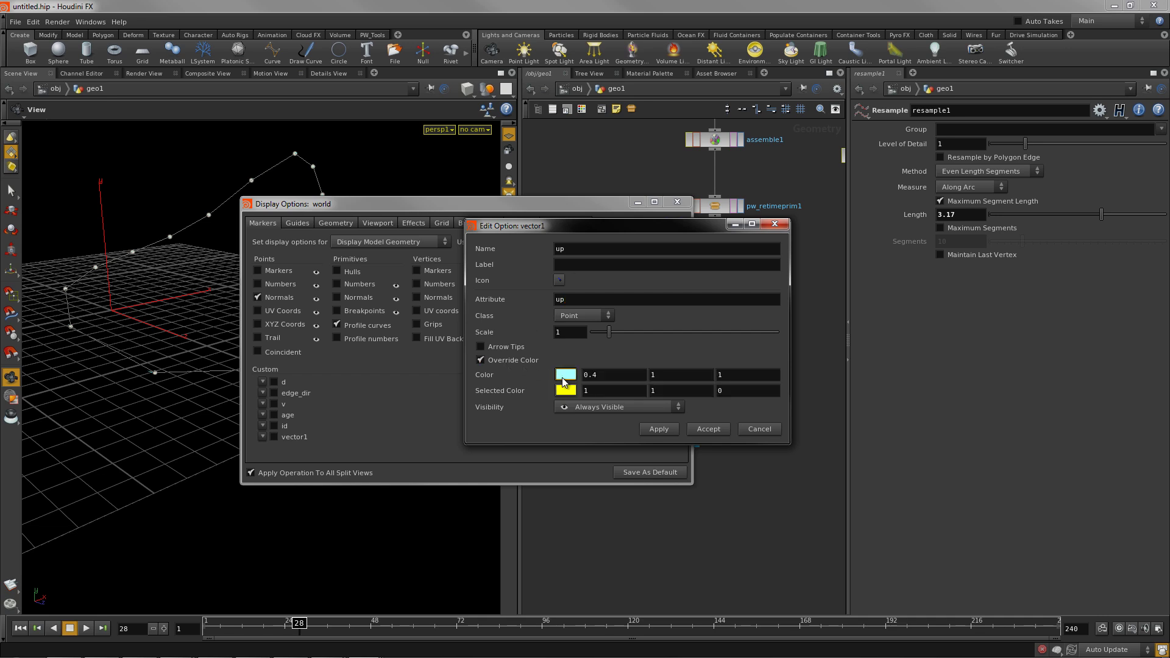
click(565, 374)
click(581, 291)
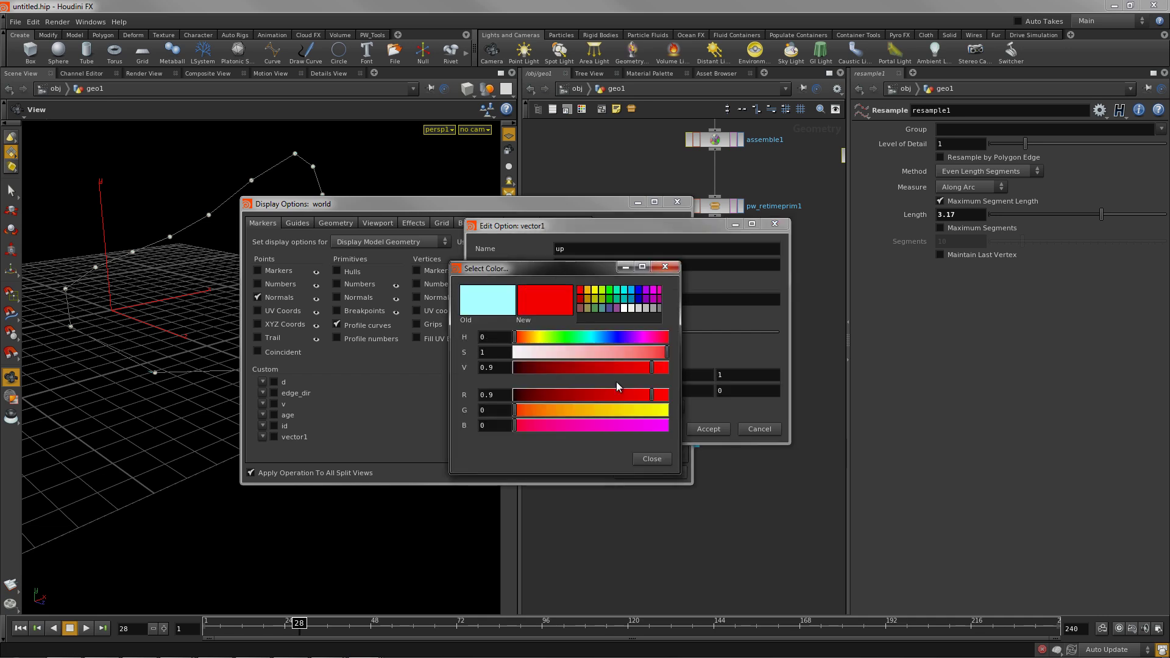
click(639, 459)
click(713, 429)
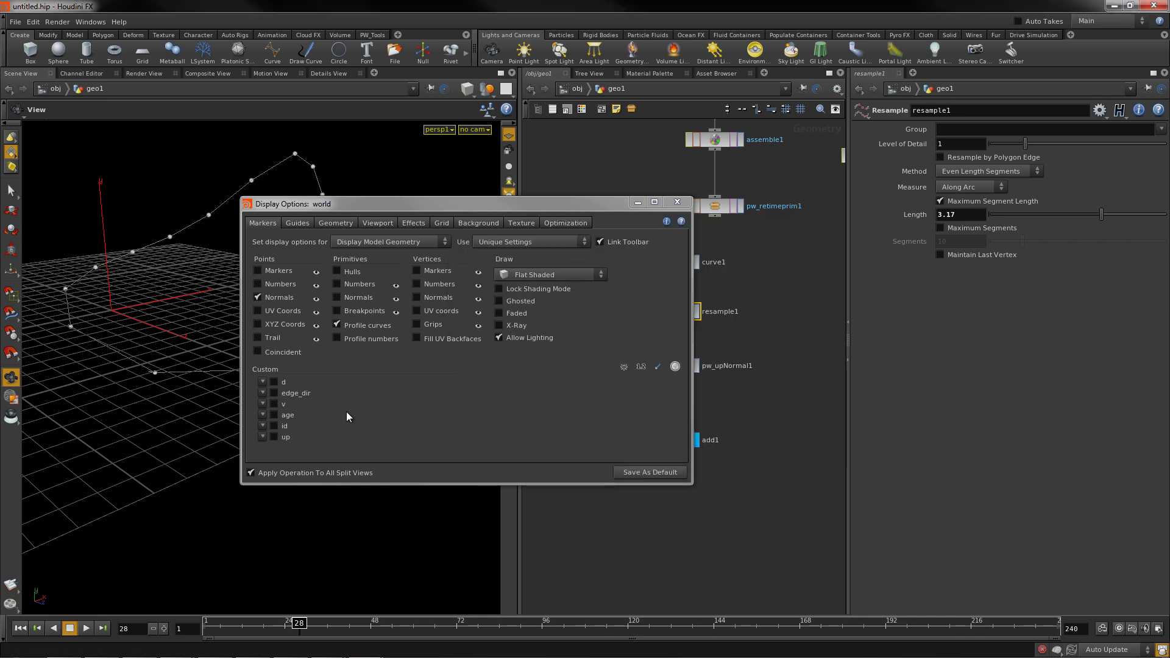
click(274, 437)
click(677, 201)
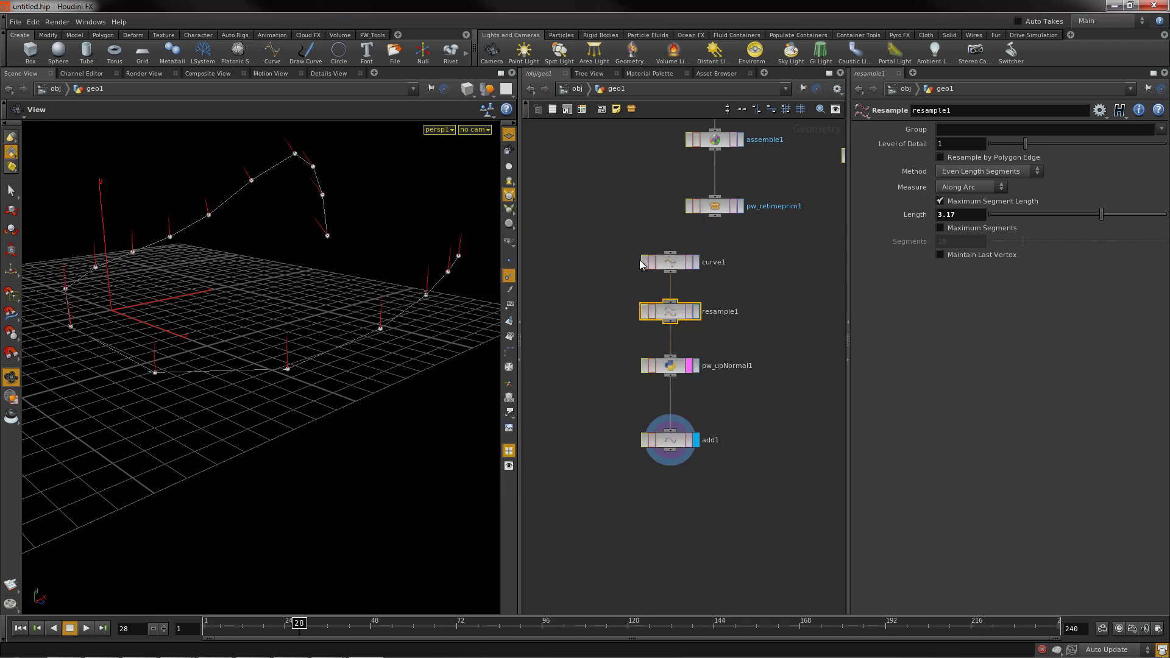
drag(408, 337, 421, 420)
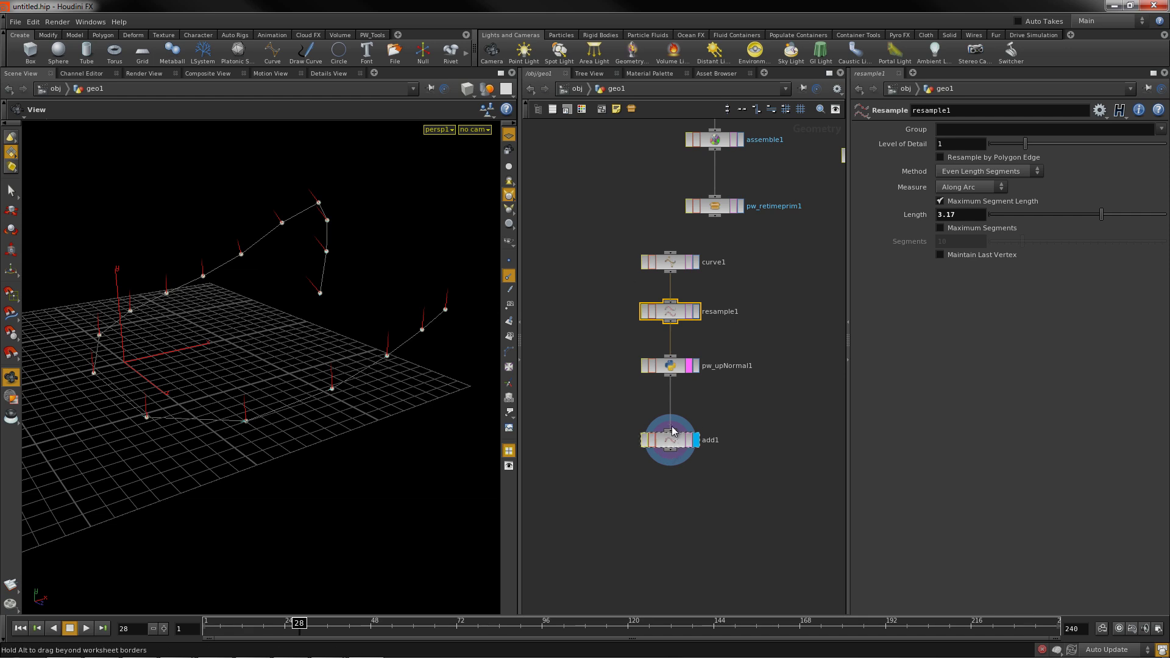
Step: Add a Circle node beside add1 and a Copy node below the two nodes
key(Tab)
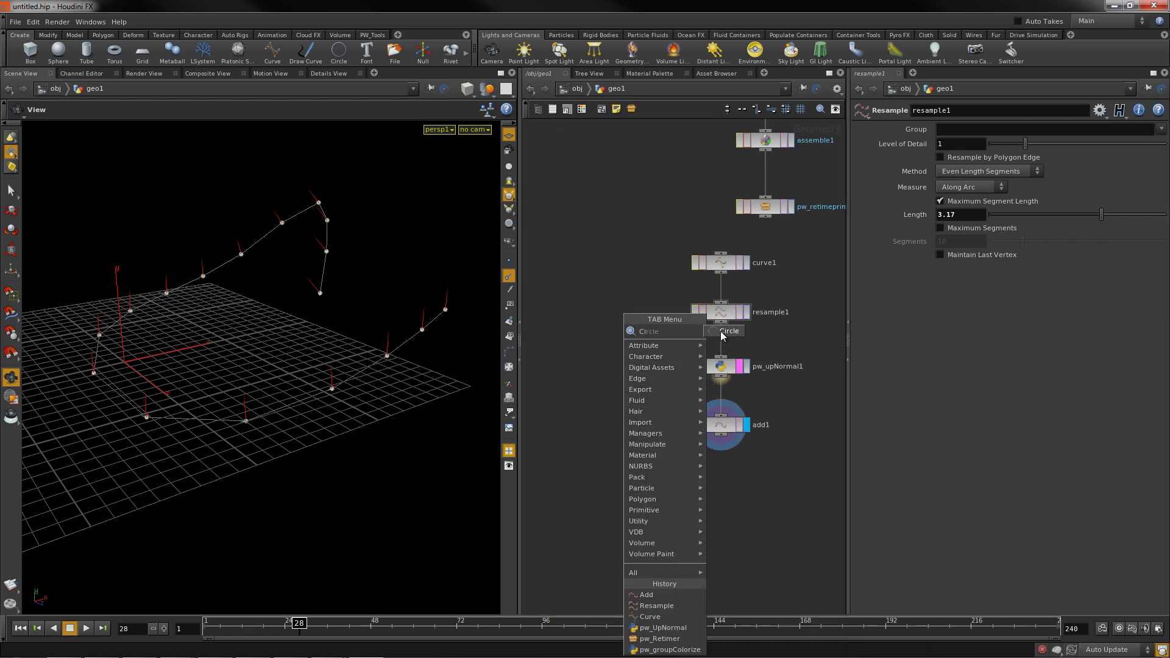
click(612, 406)
click(597, 420)
key(Tab)
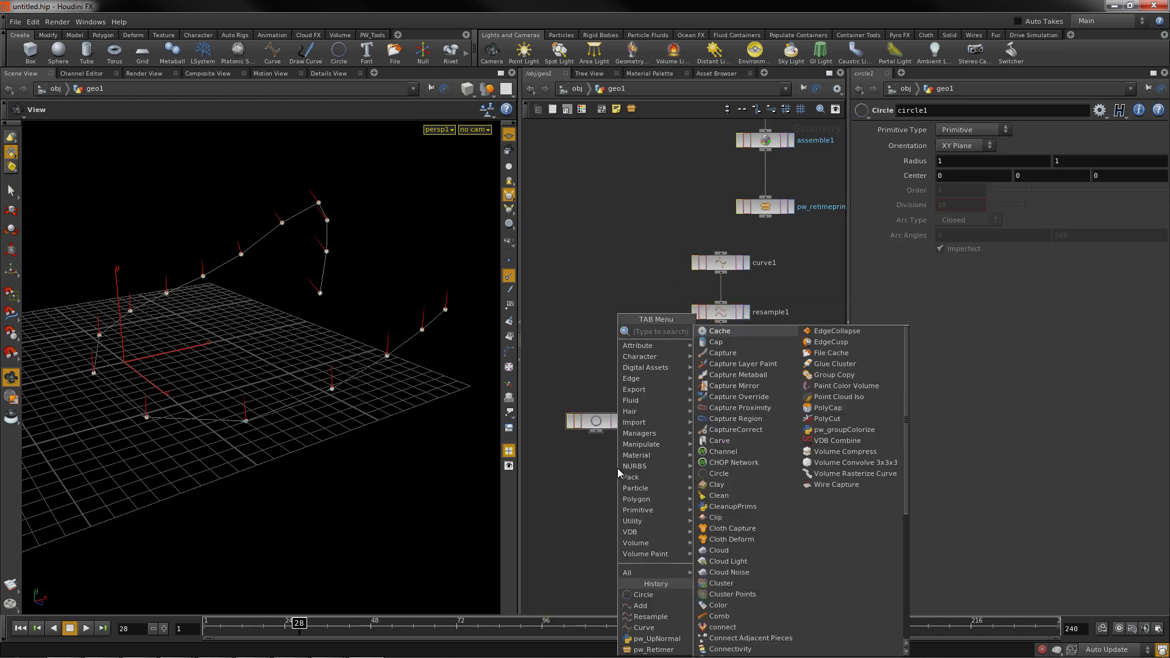
text(copy)
click(738, 340)
click(627, 515)
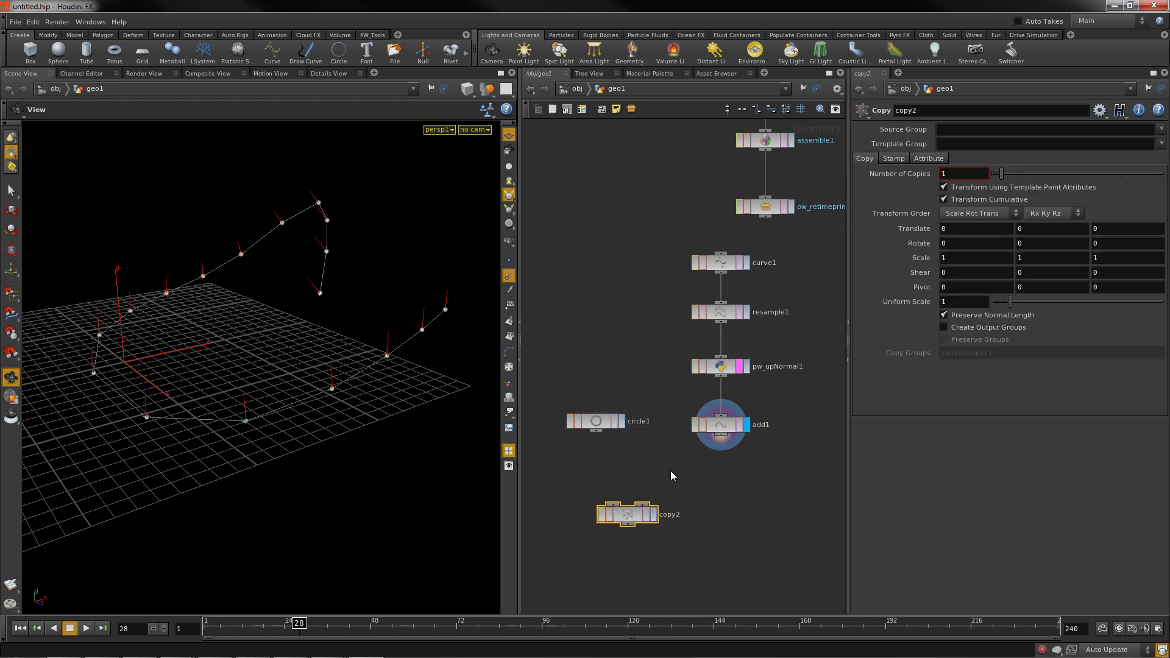
Step: Connect circle1 to the first input of copy2 and add1 to its second input as the template
drag(720, 437, 651, 503)
drag(596, 431, 649, 517)
drag(725, 438, 648, 510)
drag(596, 431, 619, 509)
Step: Set circle1's primitive type to Polygon, display copy2 and examine the circles' orientation along the curve
click(596, 421)
click(969, 130)
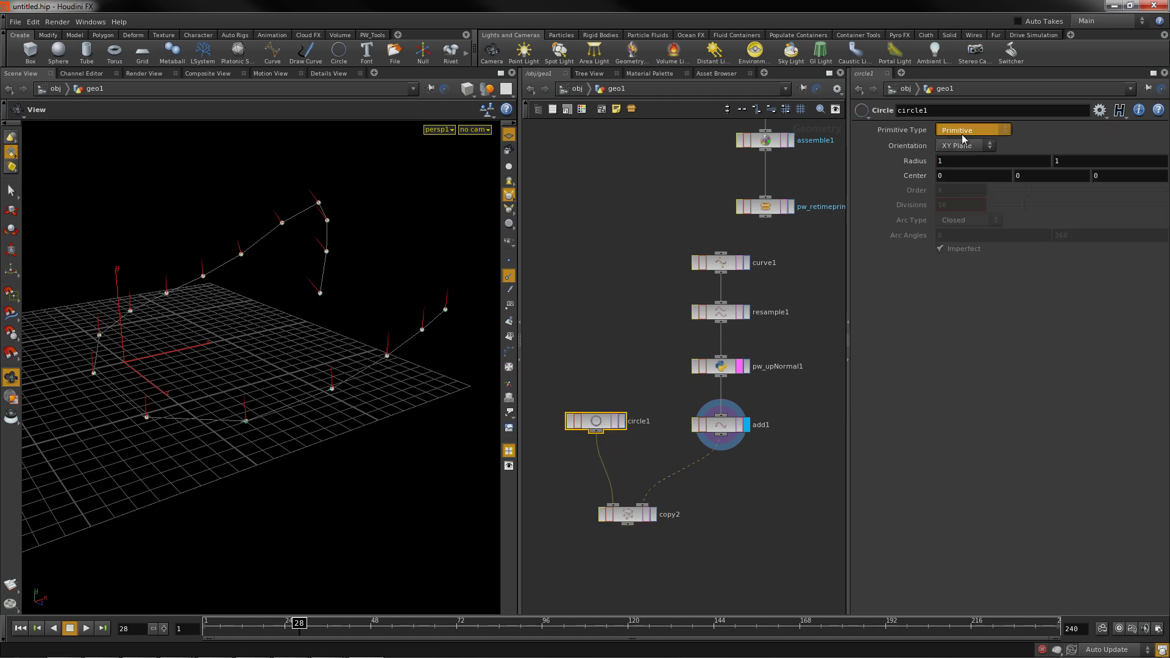
click(964, 152)
click(653, 515)
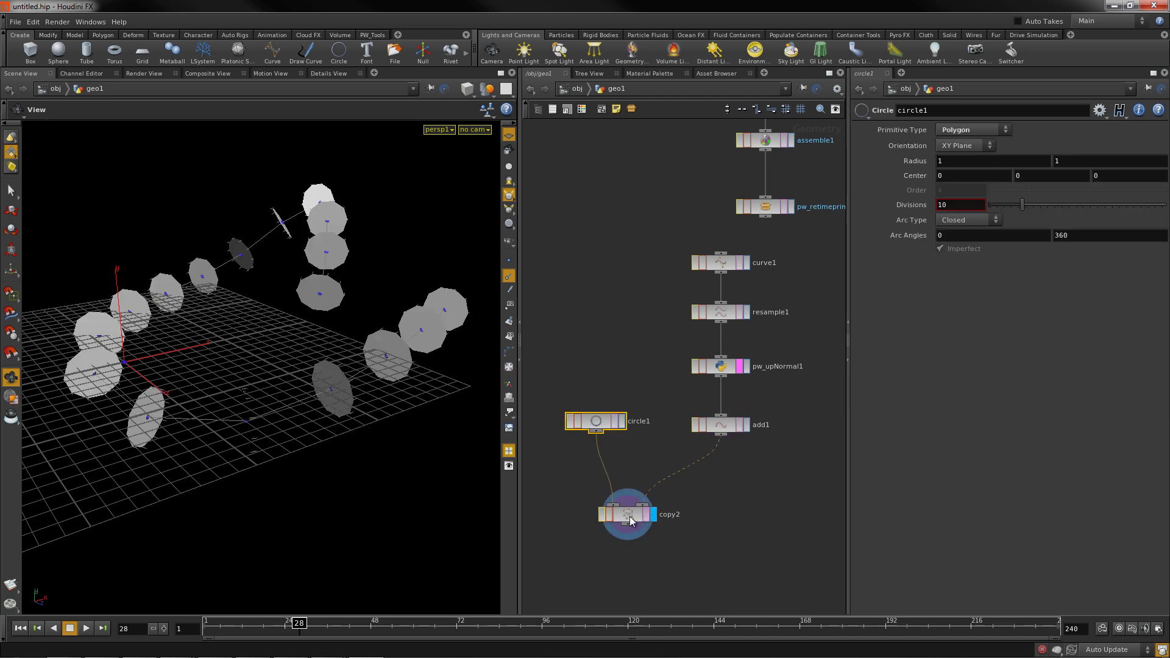
drag(630, 517, 652, 504)
drag(422, 424, 432, 310)
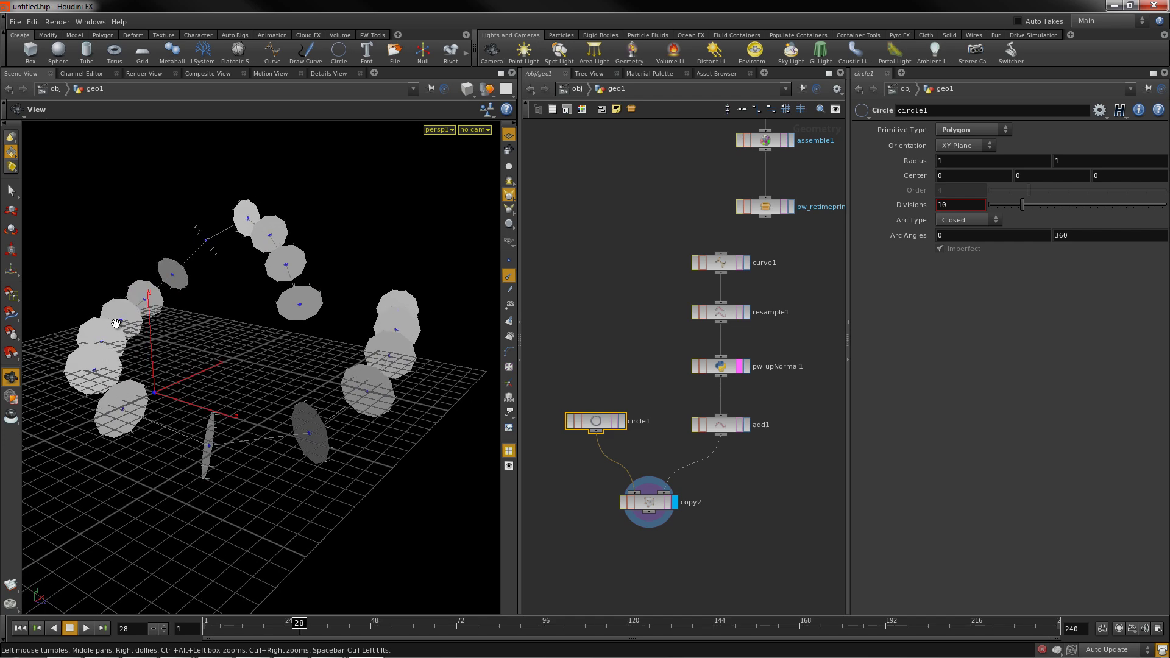
drag(240, 292, 256, 317)
Step: Set resample1's segment length to 1.23 and show the parameters of pw_upNormal1
click(720, 311)
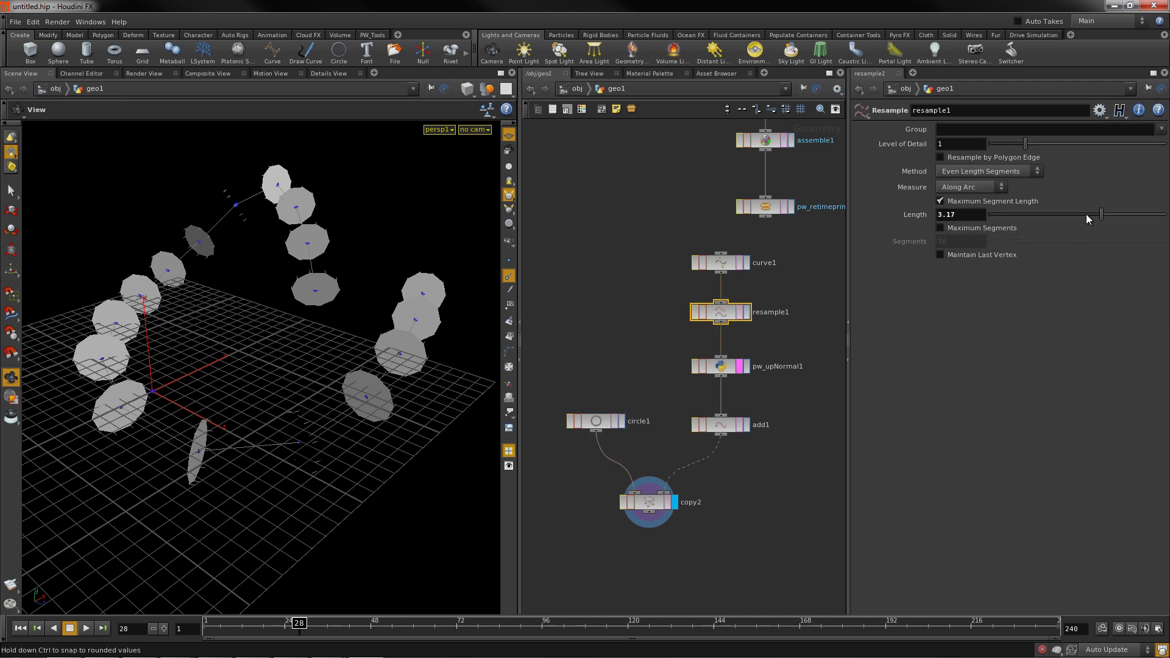
drag(1085, 213, 1033, 216)
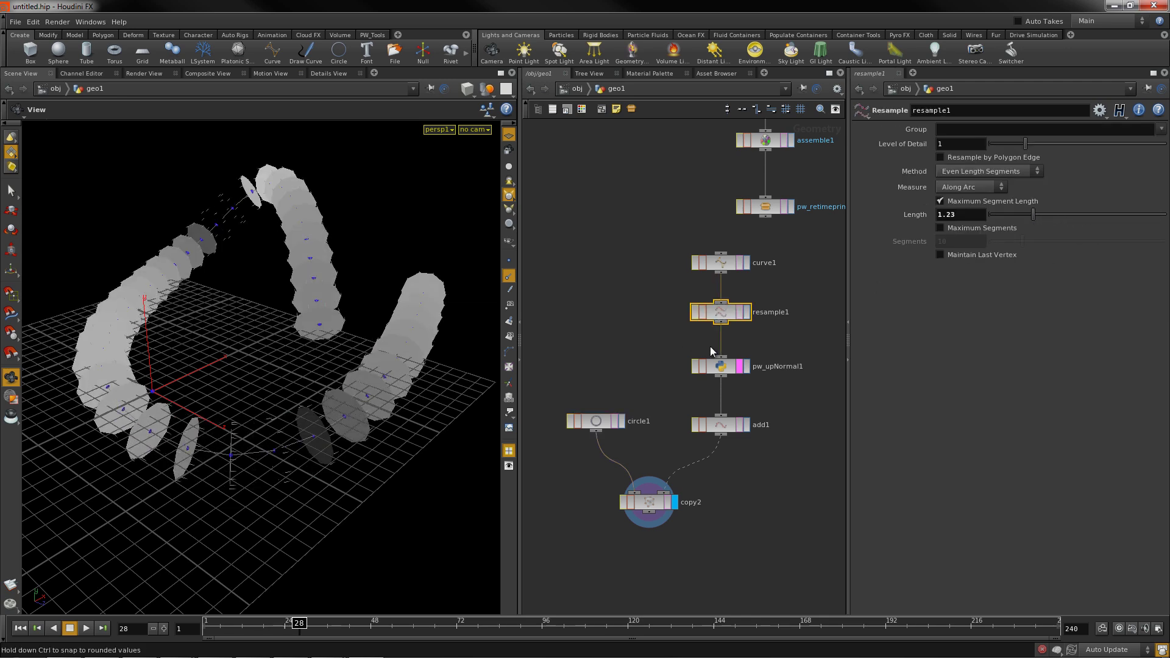
click(721, 368)
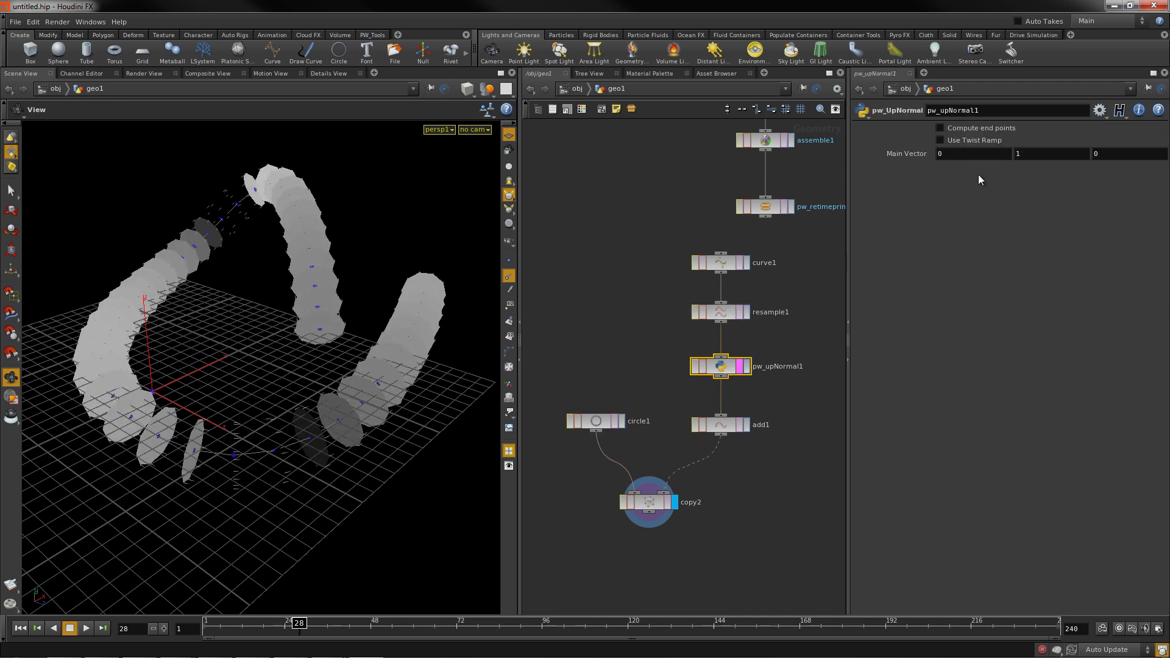
Step: Enable Use Twist Ramp on pw_upNormal1
click(957, 141)
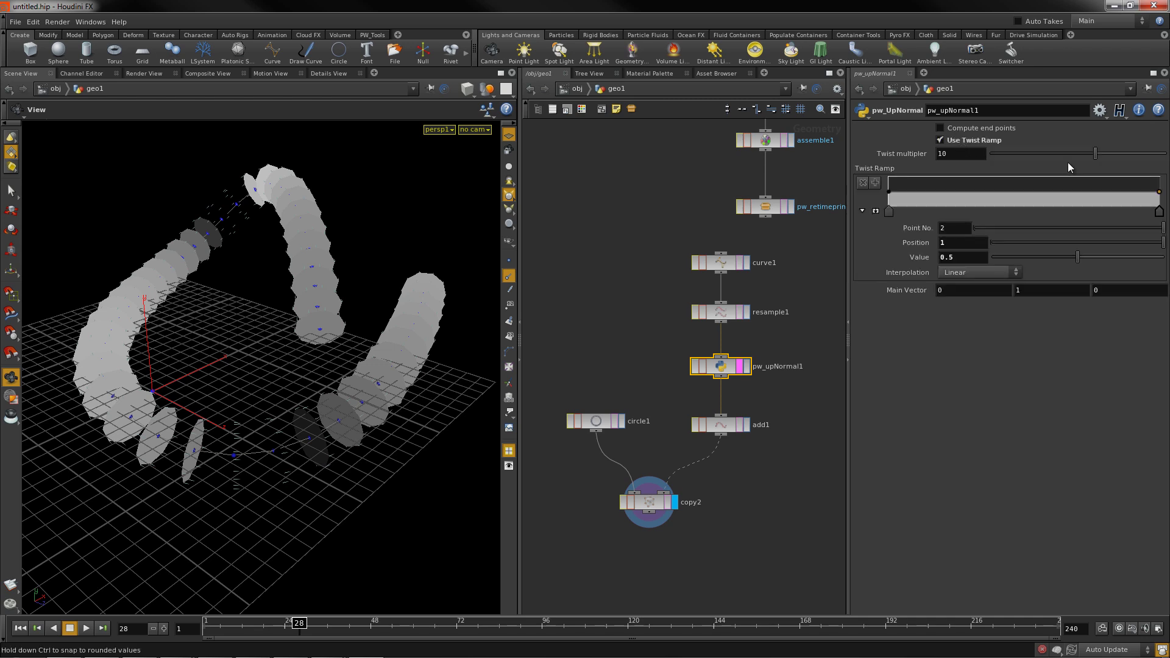
drag(380, 352, 329, 396)
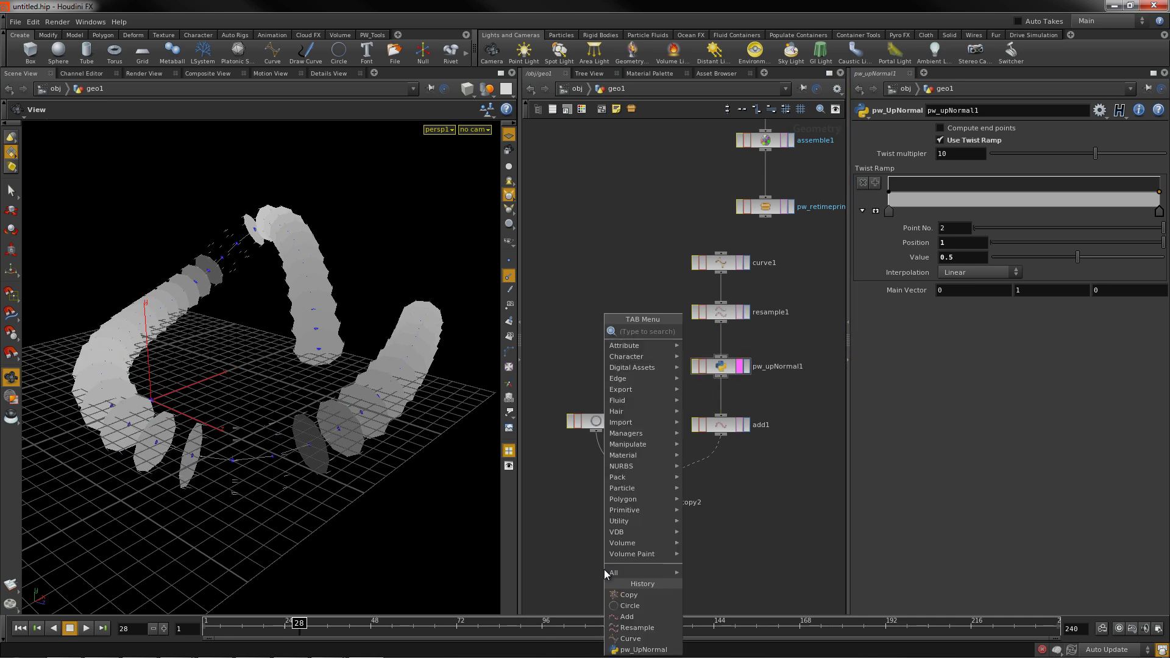
Step: Add a Skin node below copy2, connect copy2 to its first input and display the skinned tube
key(Tab)
mouse_move(604, 573)
text(Skin)
click(702, 332)
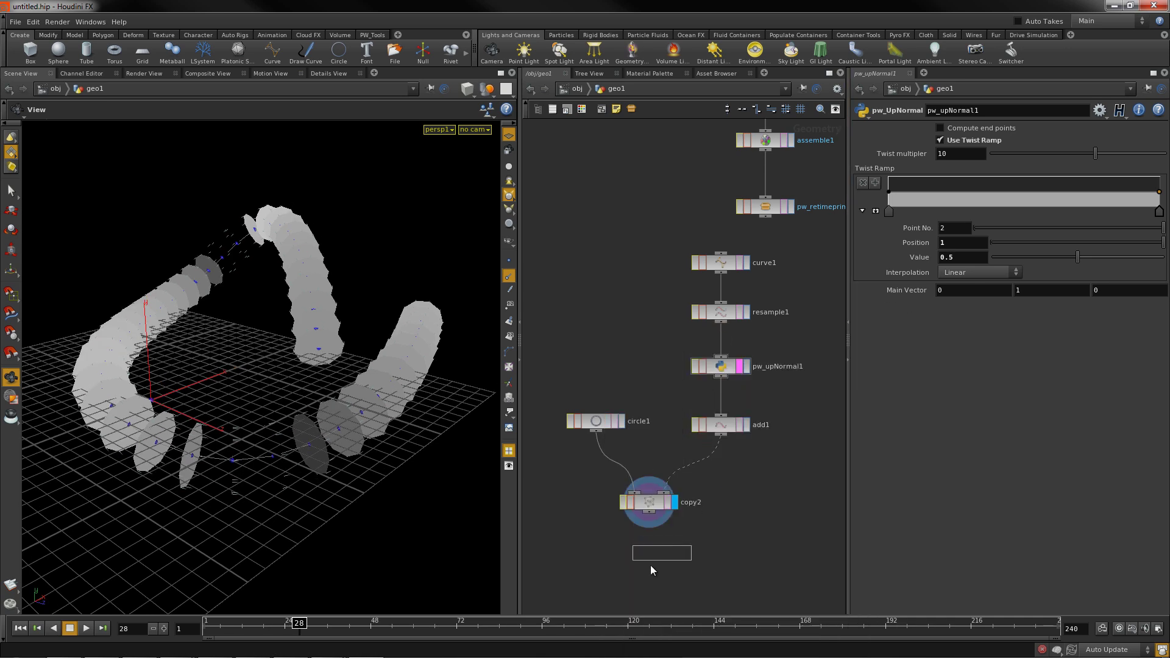
click(649, 564)
click(675, 565)
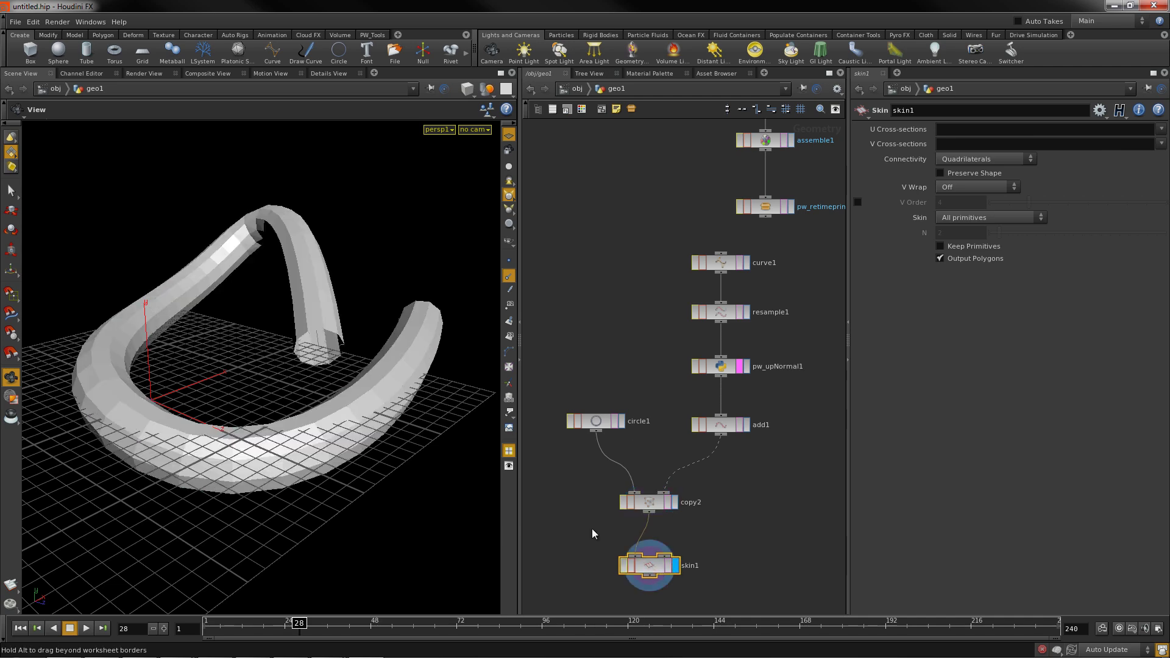
scroll(400, 405, up, 6)
drag(319, 429, 368, 463)
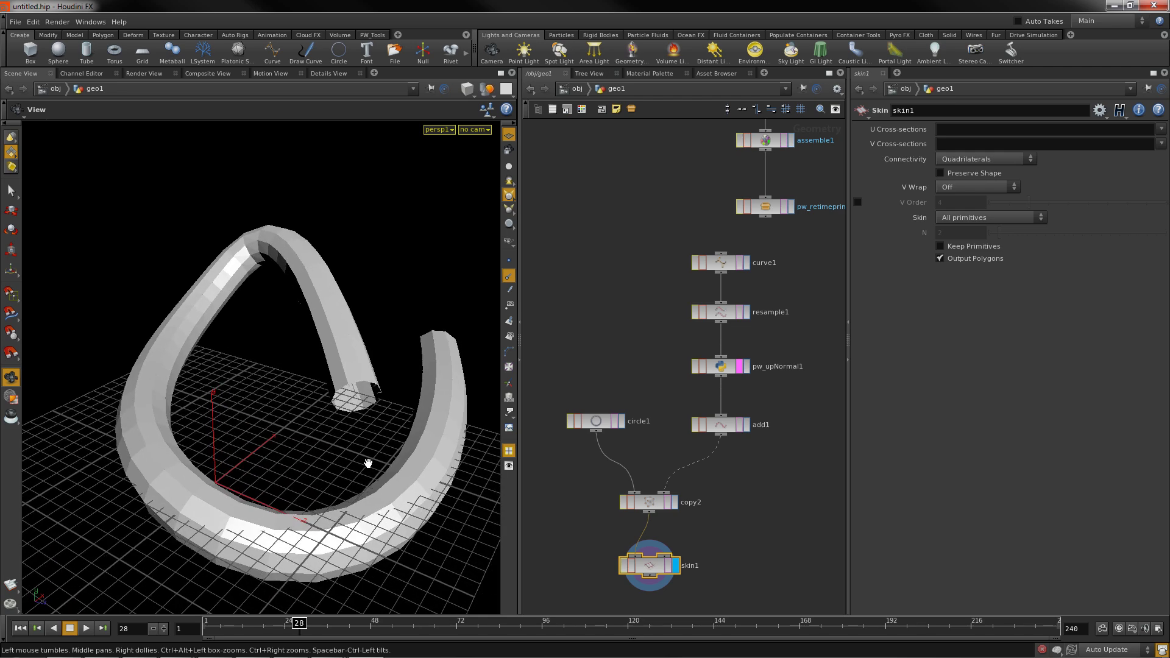
Step: Shape pw_upNormal1's twist ramp with both end points at value 0 and a new point of value 1 at position about 0.5
click(734, 367)
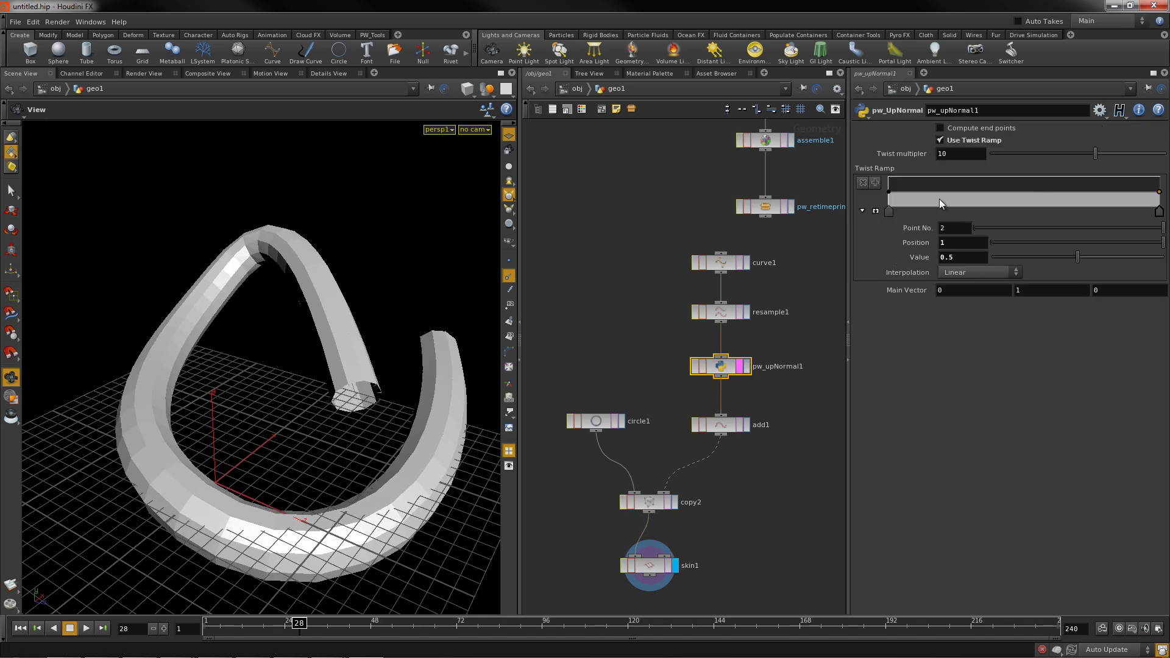
drag(889, 191, 888, 207)
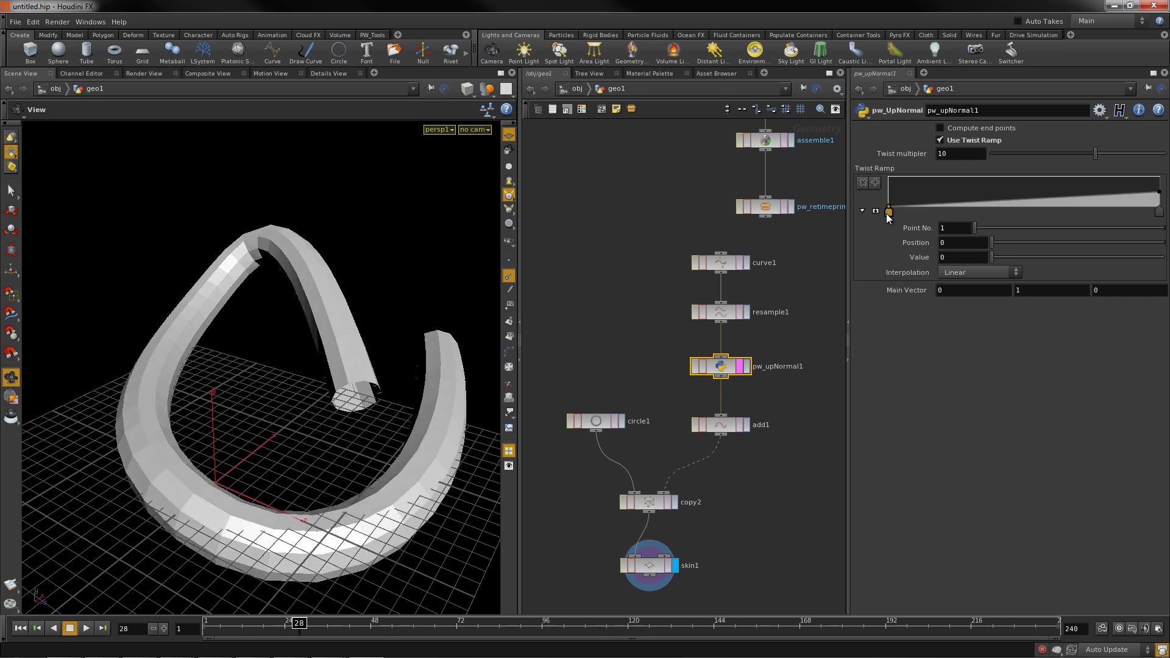
drag(1017, 203, 1035, 171)
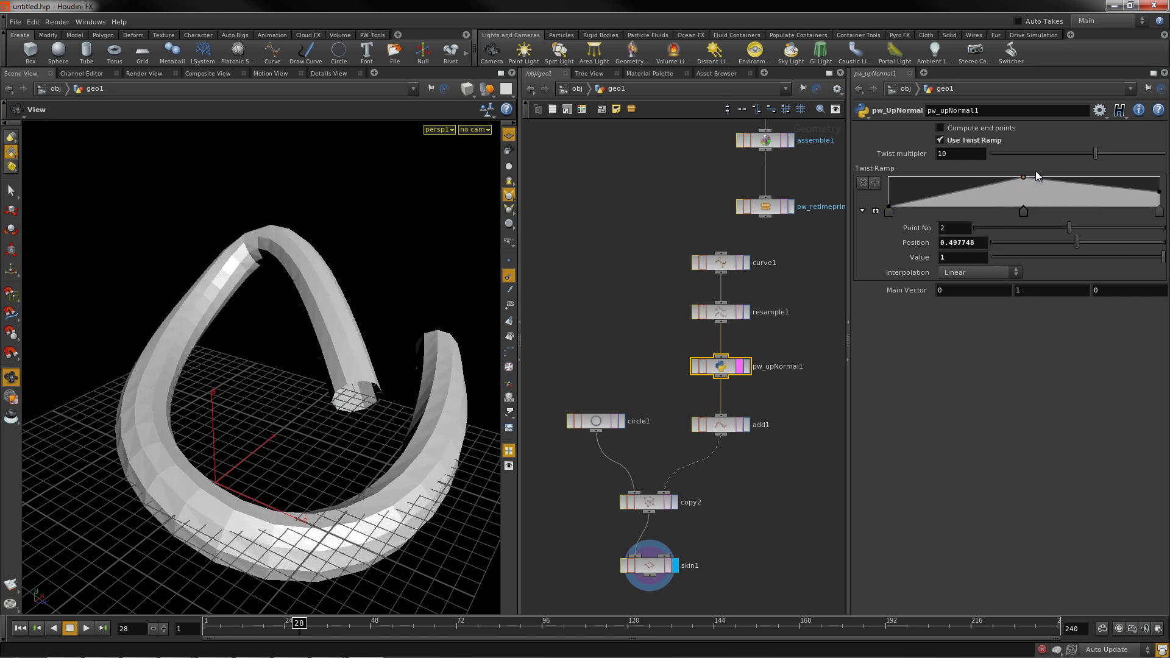
drag(1158, 197, 1159, 208)
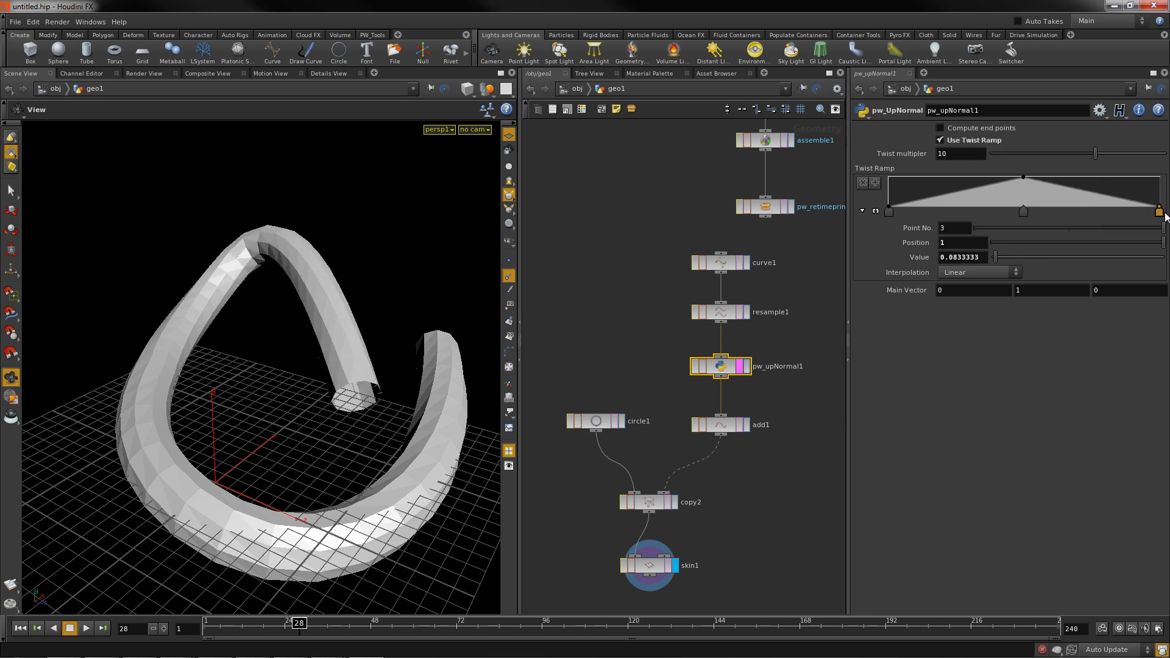
drag(318, 376, 372, 359)
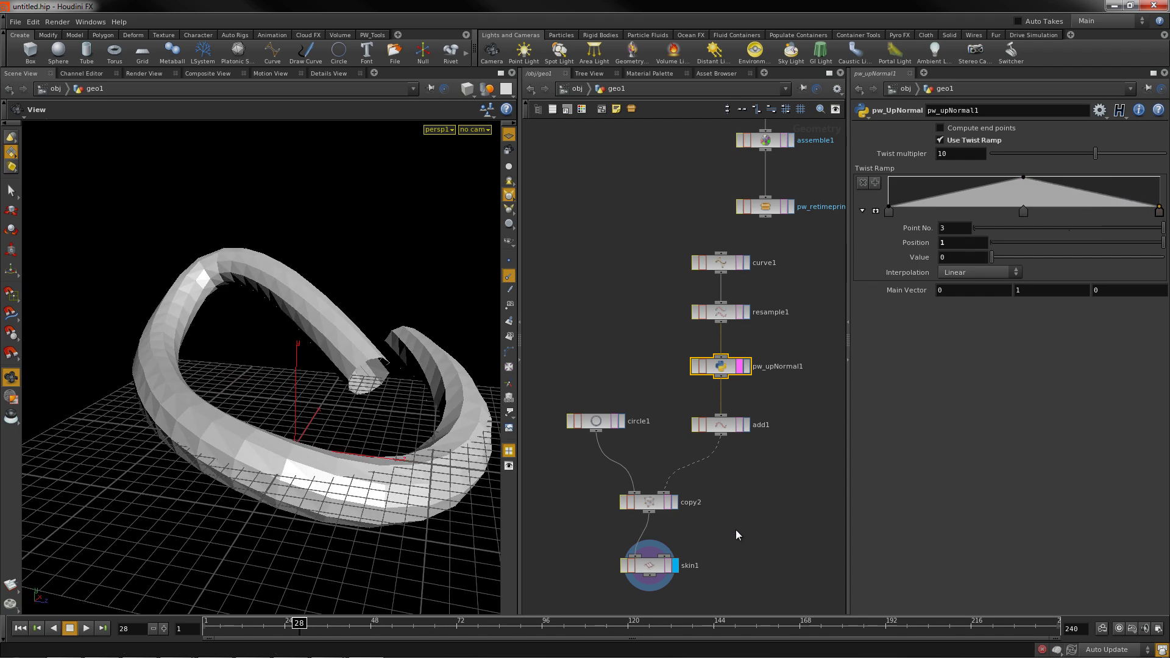
Step: Open the type properties of pw_upNormal1 and examine the asset's Python code
middle_drag(737, 535, 745, 470)
right_click(730, 303)
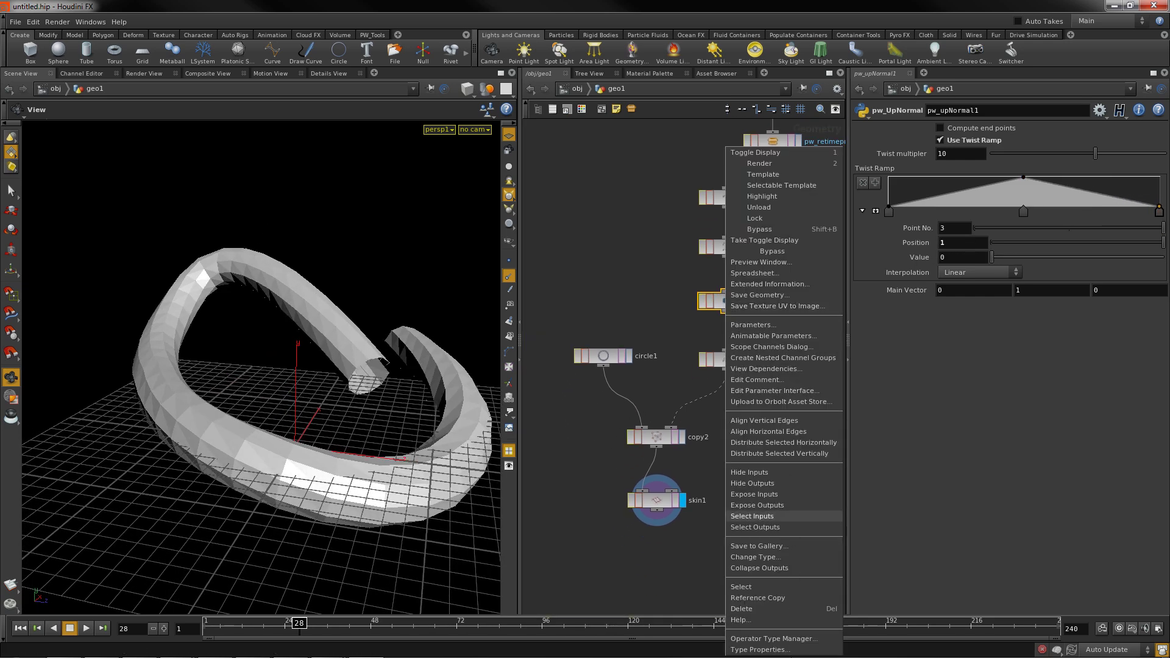
click(759, 650)
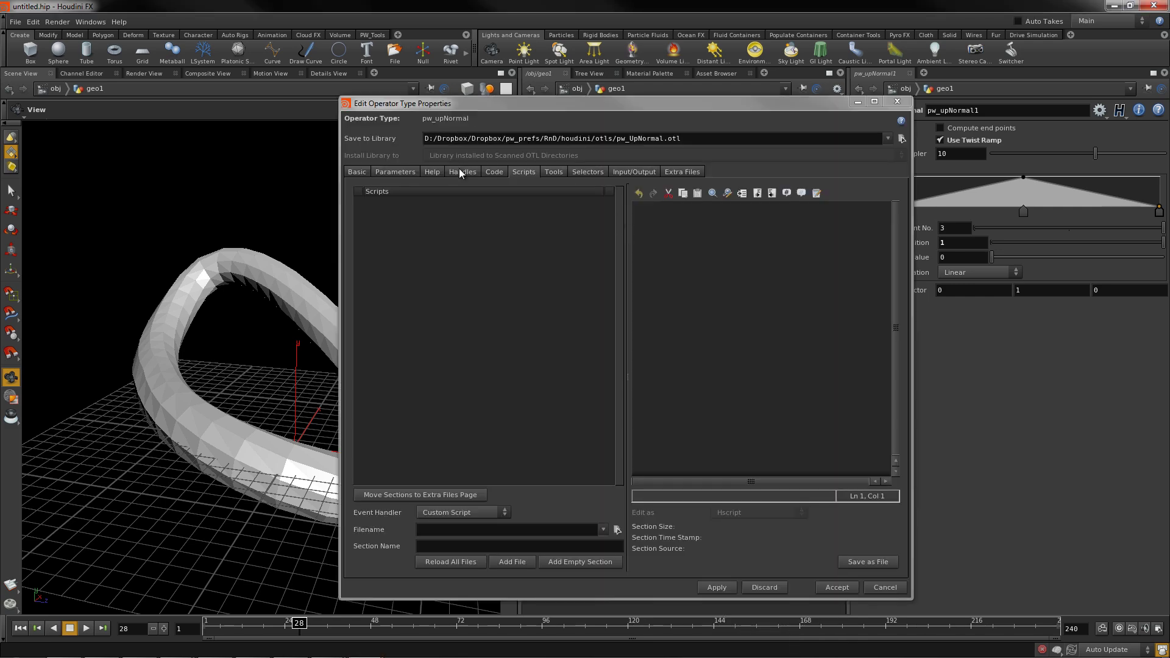
click(492, 172)
click(524, 170)
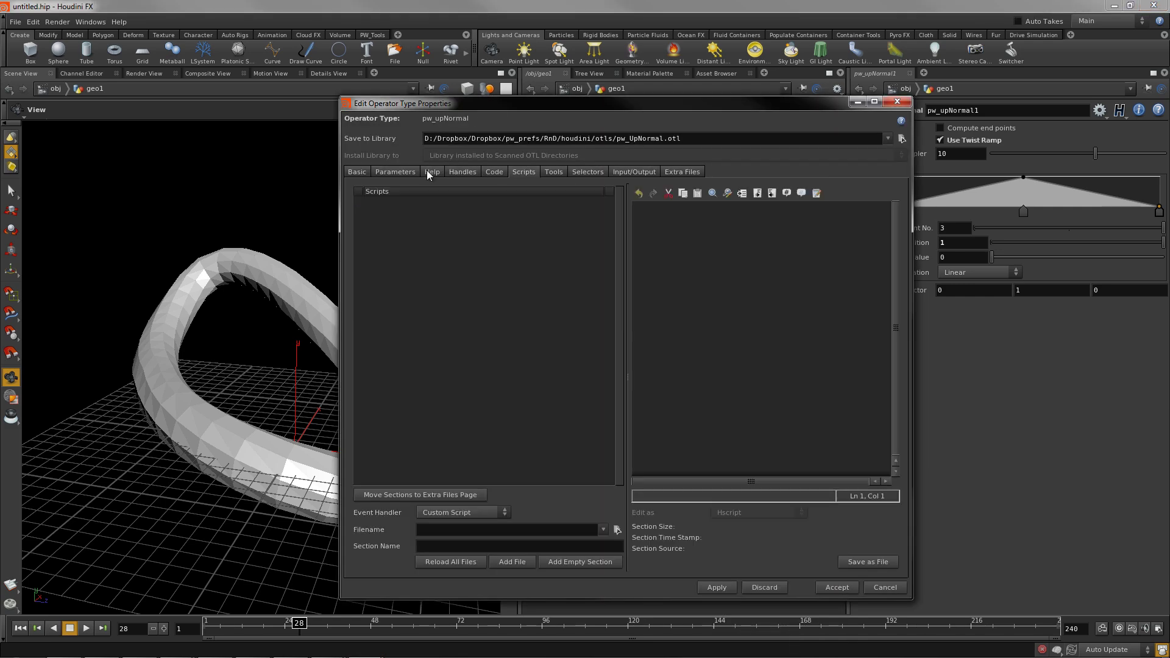
click(490, 172)
drag(894, 251, 893, 317)
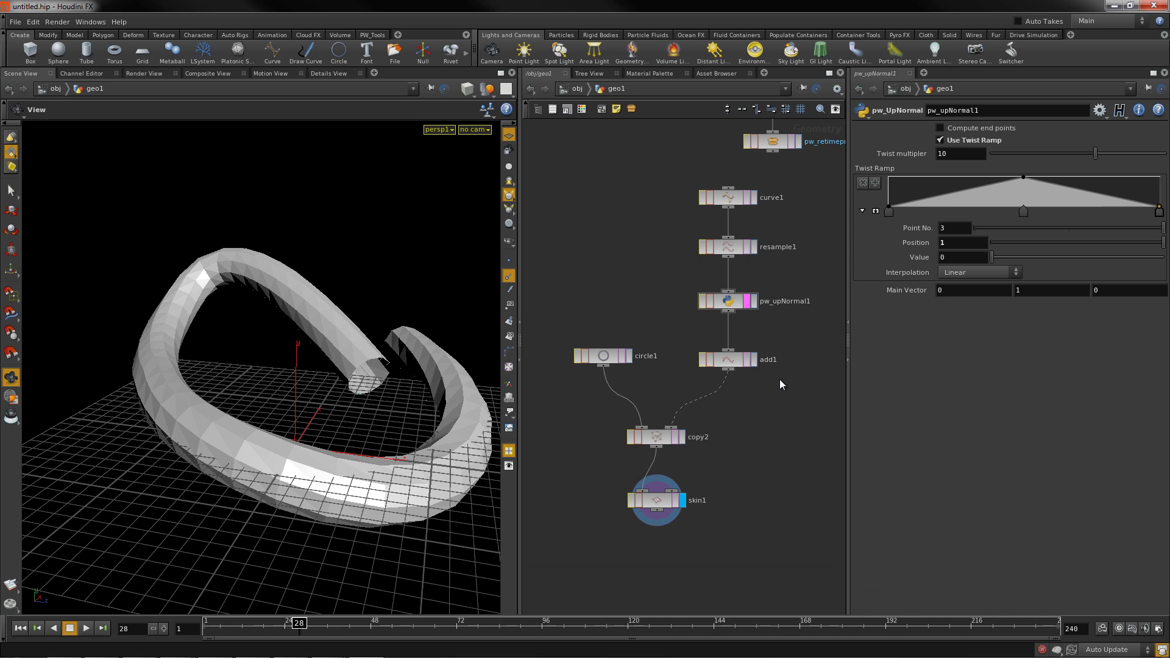
scroll(781, 359, down, 3)
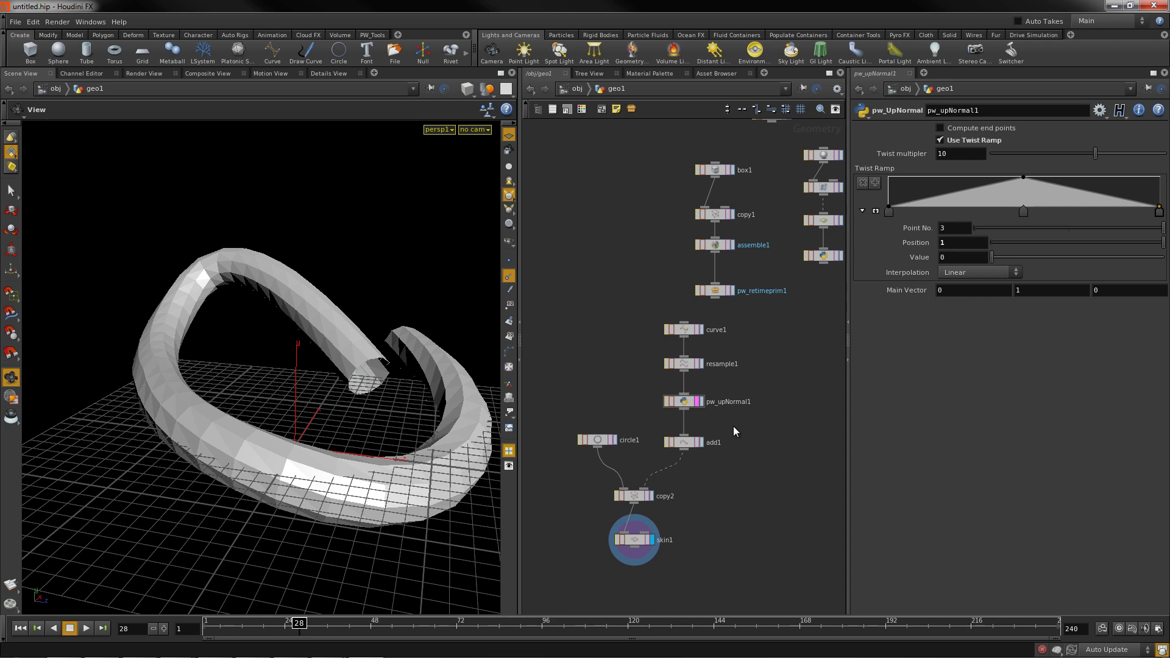
drag(397, 423, 362, 377)
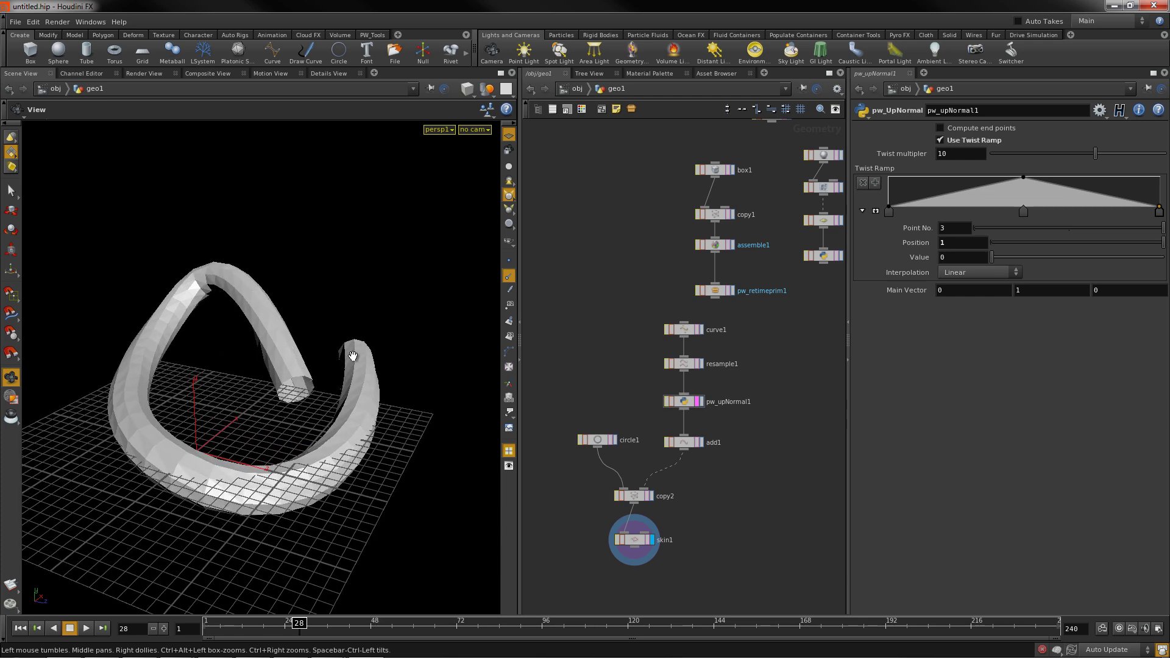
click(685, 404)
drag(363, 427, 341, 430)
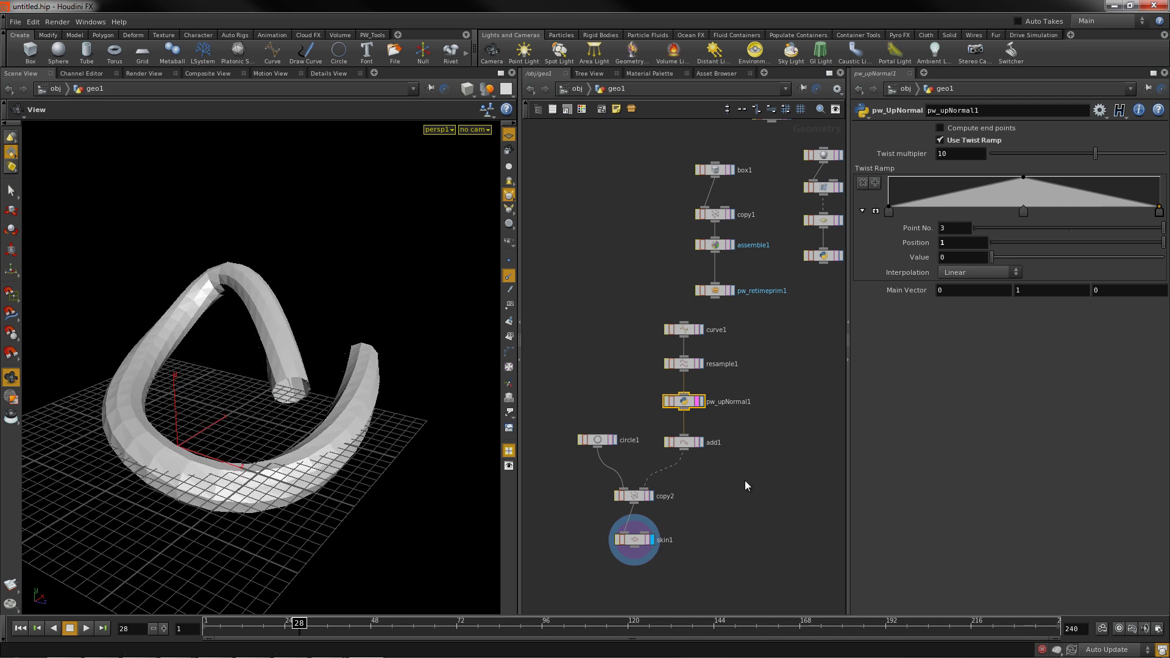
Step: Go to the img context, enter the comp1 network and show the composite view
click(576, 90)
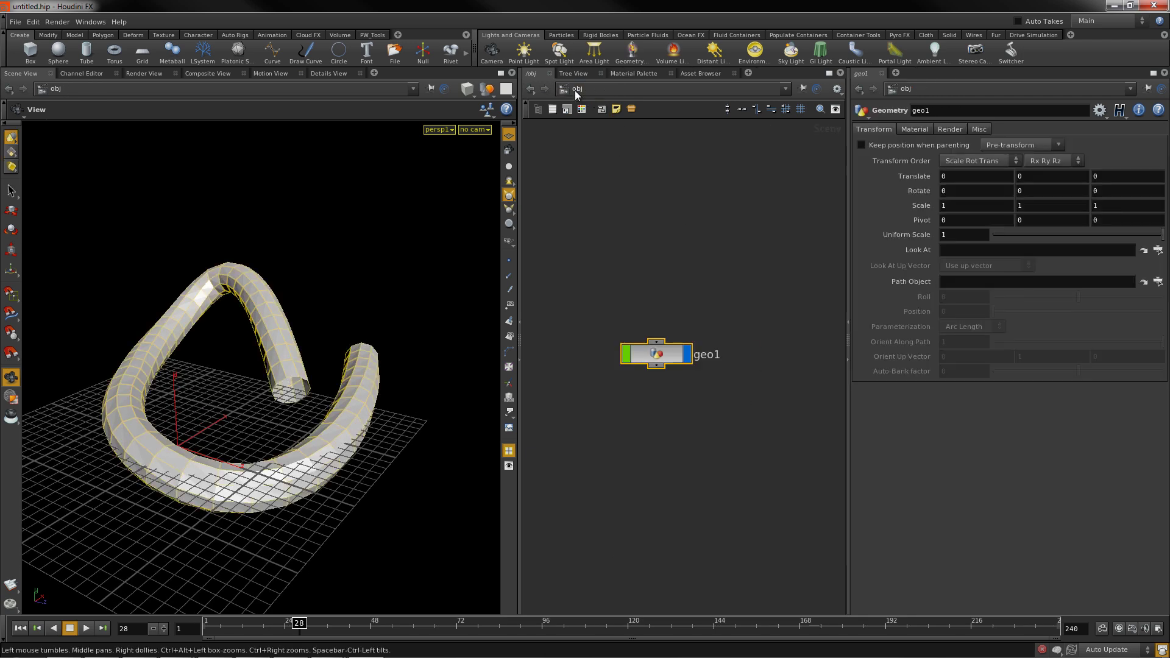
click(575, 91)
click(612, 119)
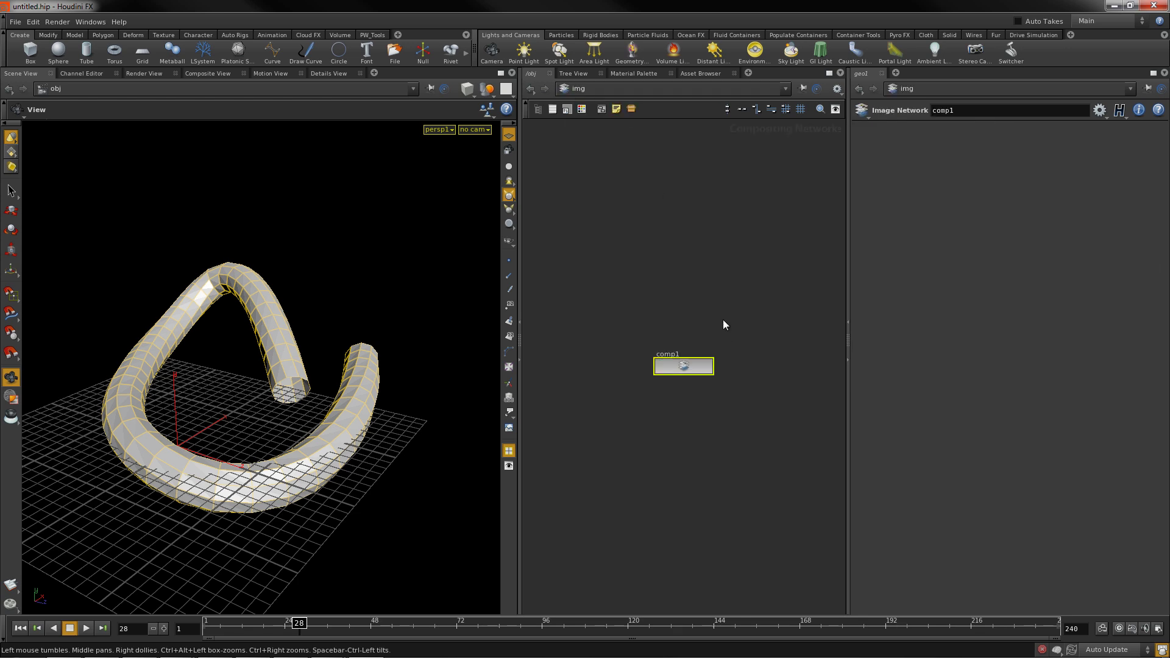
double_click(701, 367)
click(264, 74)
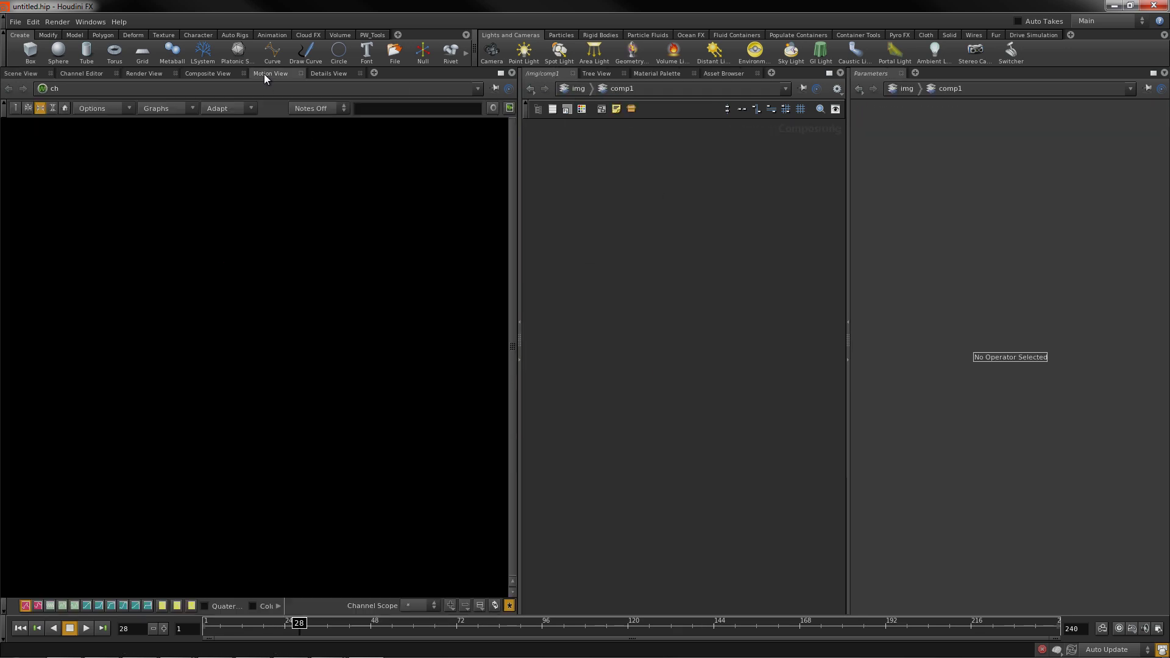
click(210, 74)
Step: Add the Compos Example digital asset to comp1 and examine its generated image
key(Tab)
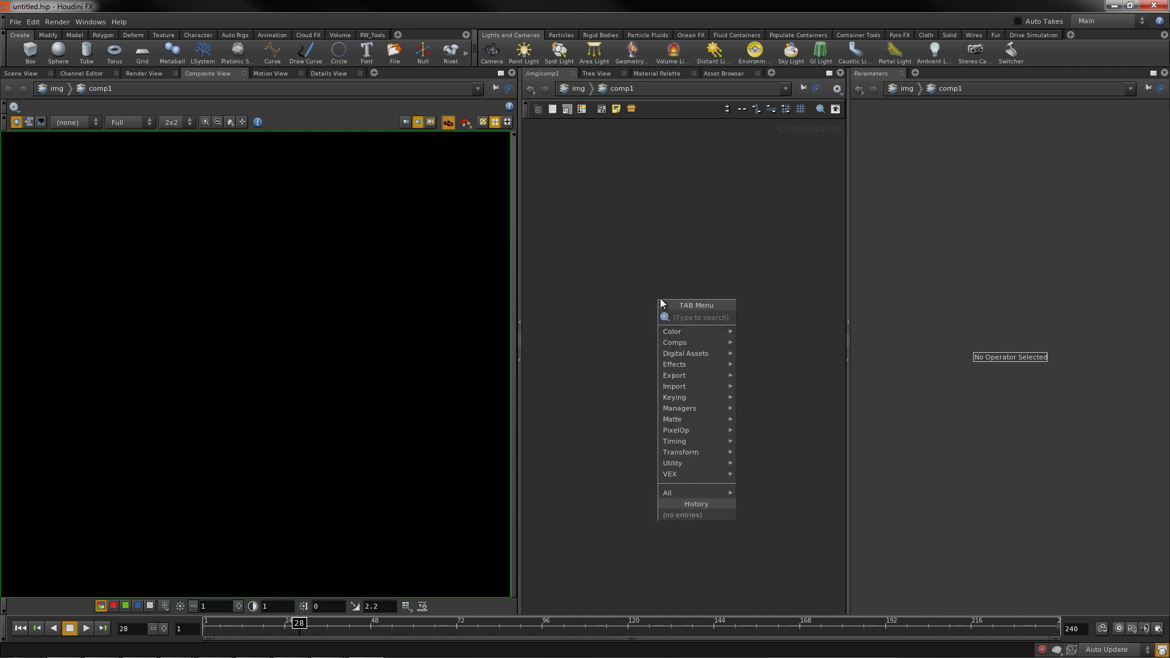
click(755, 351)
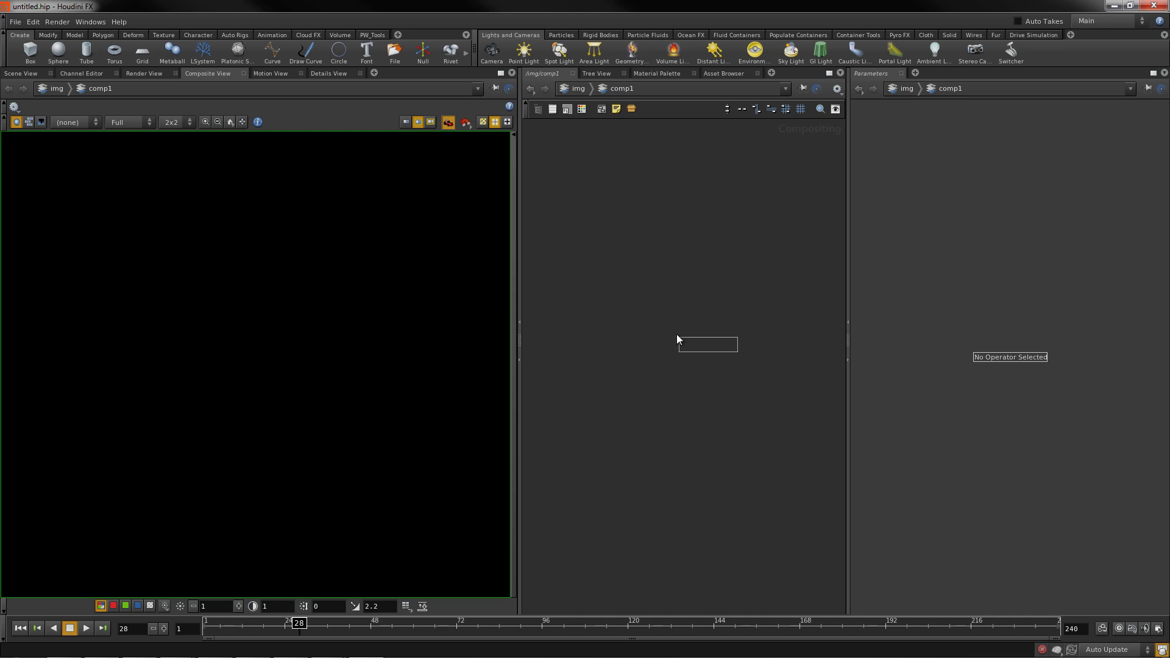
click(691, 364)
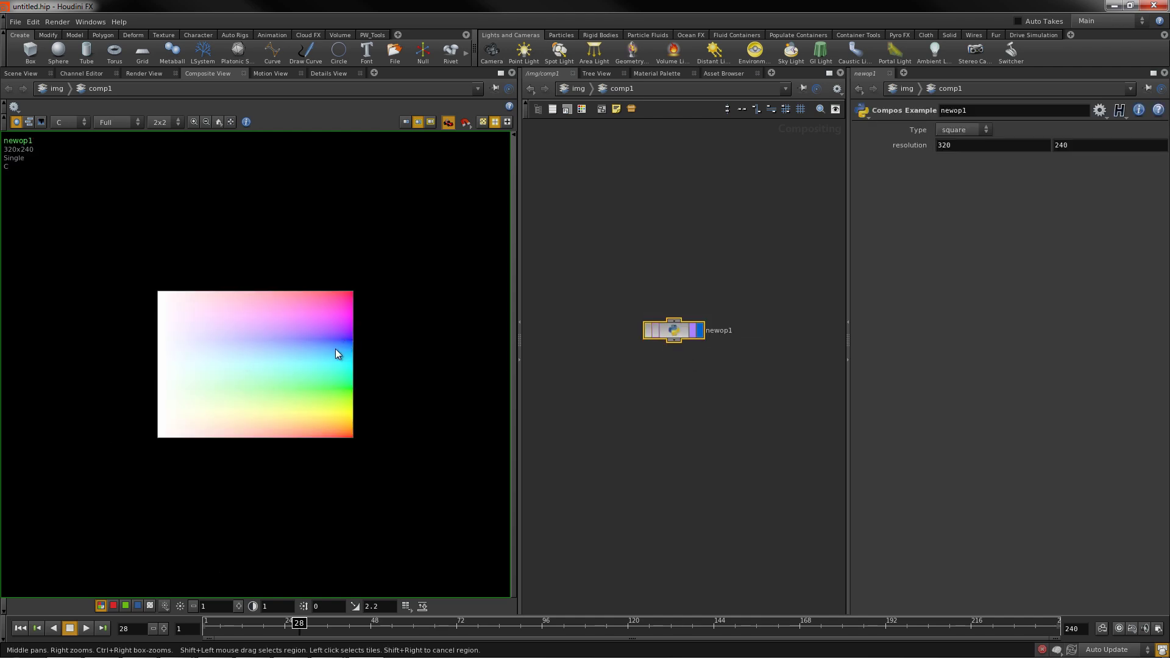
scroll(336, 353, up, 1)
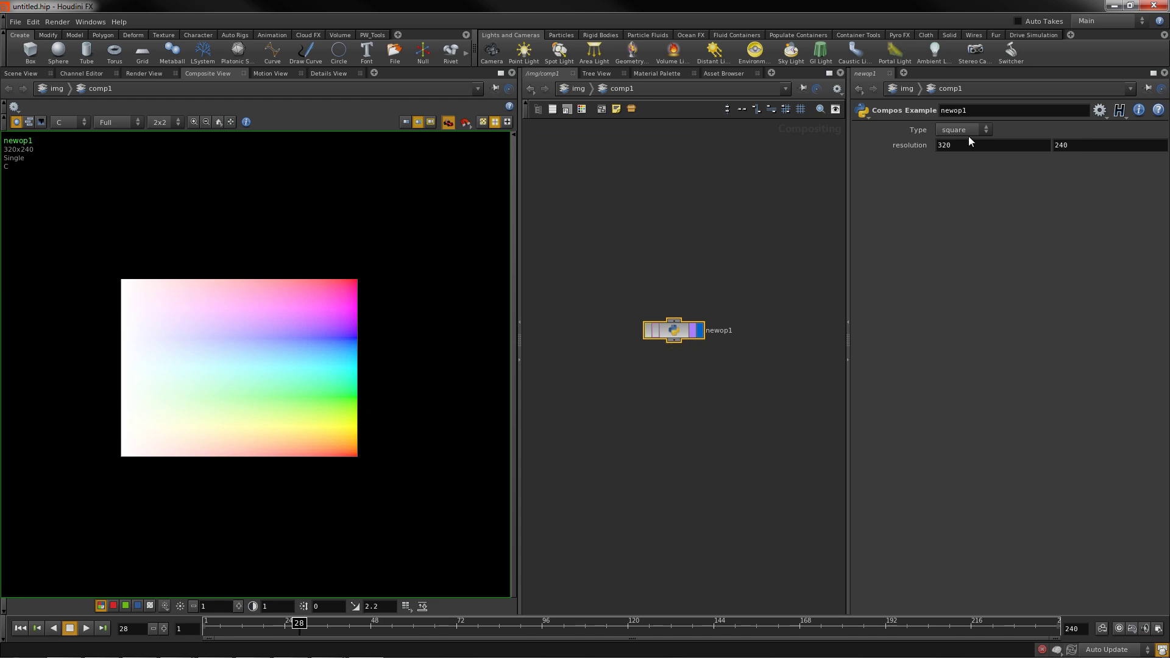
scroll(639, 362, up, 2)
scroll(287, 394, up, 2)
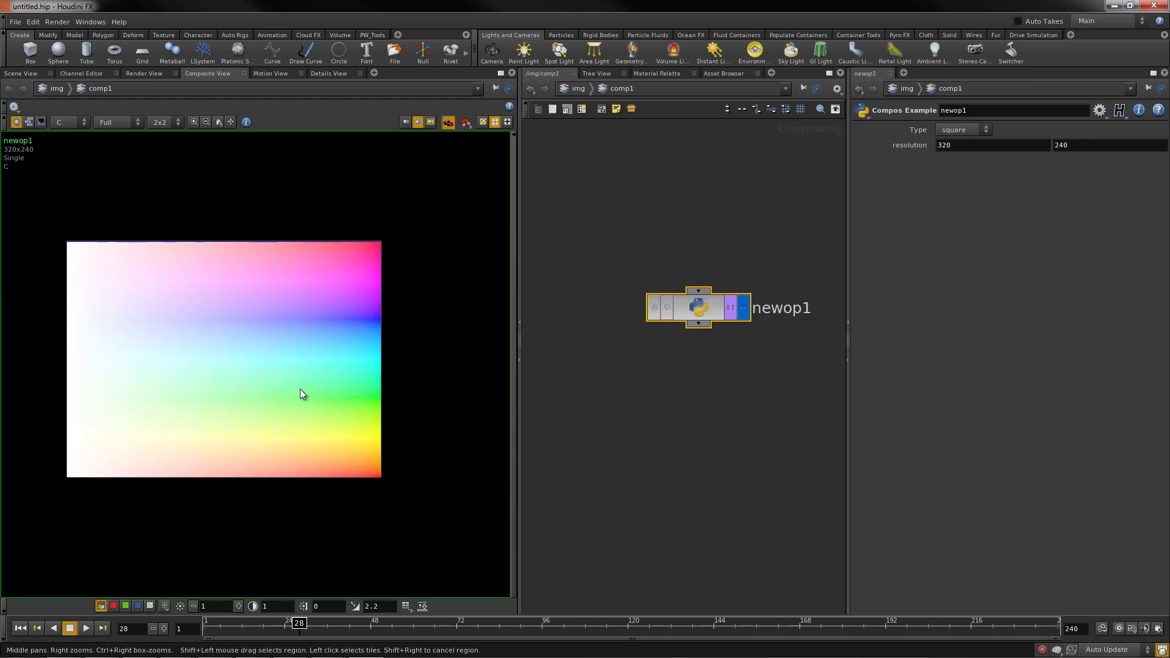
drag(693, 312, 683, 331)
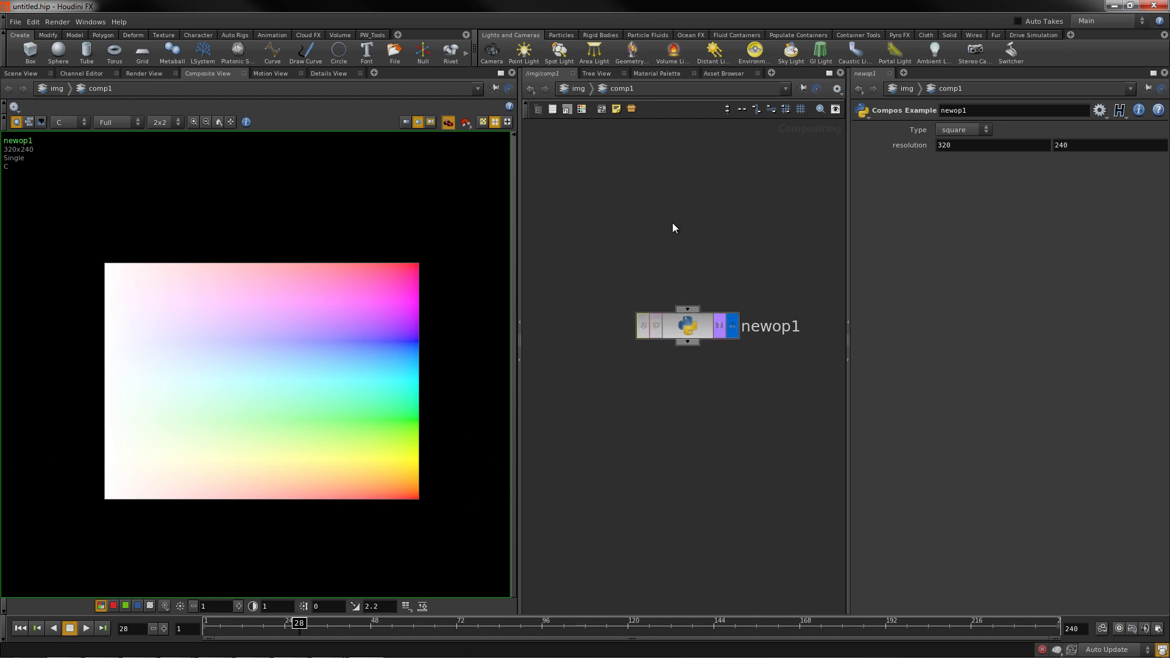
Step: Add a Color node above newop1
key(Tab)
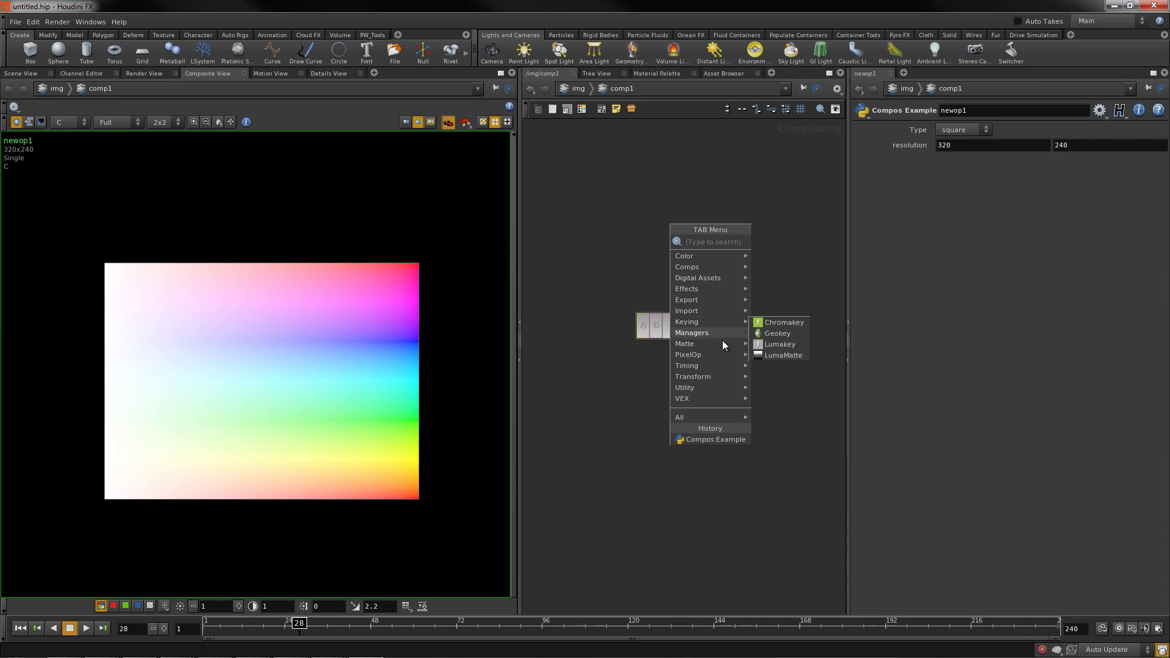
mouse_move(722, 343)
click(781, 356)
click(698, 211)
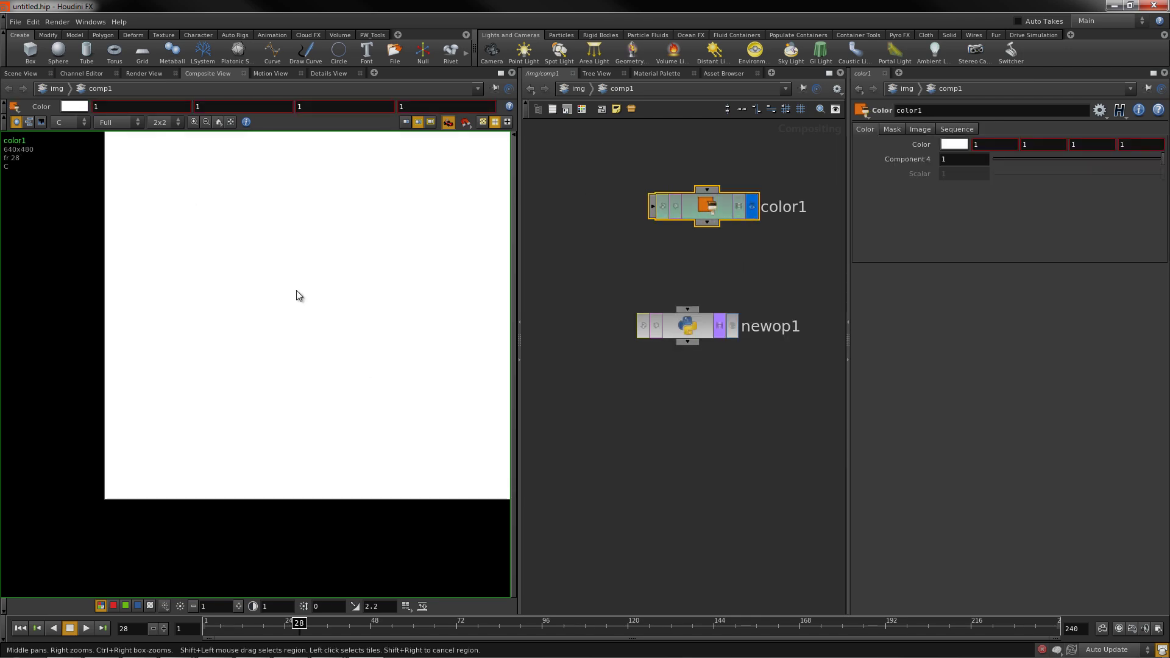
Step: Connect color1 to newop1's input, display newop1 and align it directly beneath color1
scroll(298, 295, down, 3)
drag(712, 227, 689, 309)
click(732, 327)
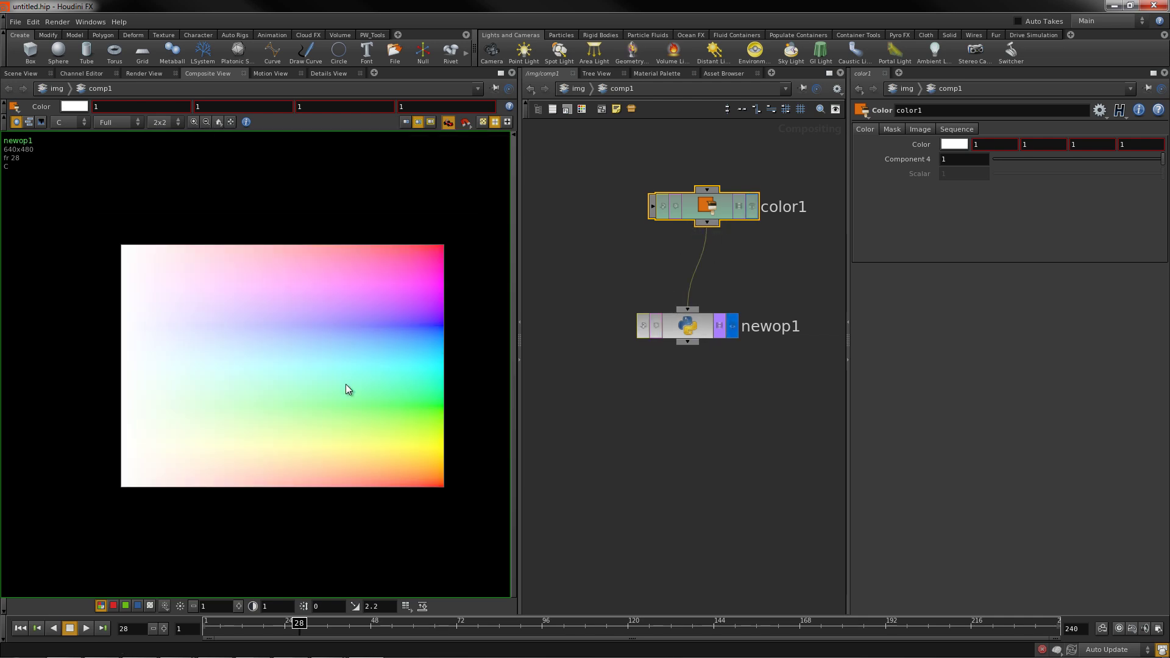
scroll(330, 363, up, 1)
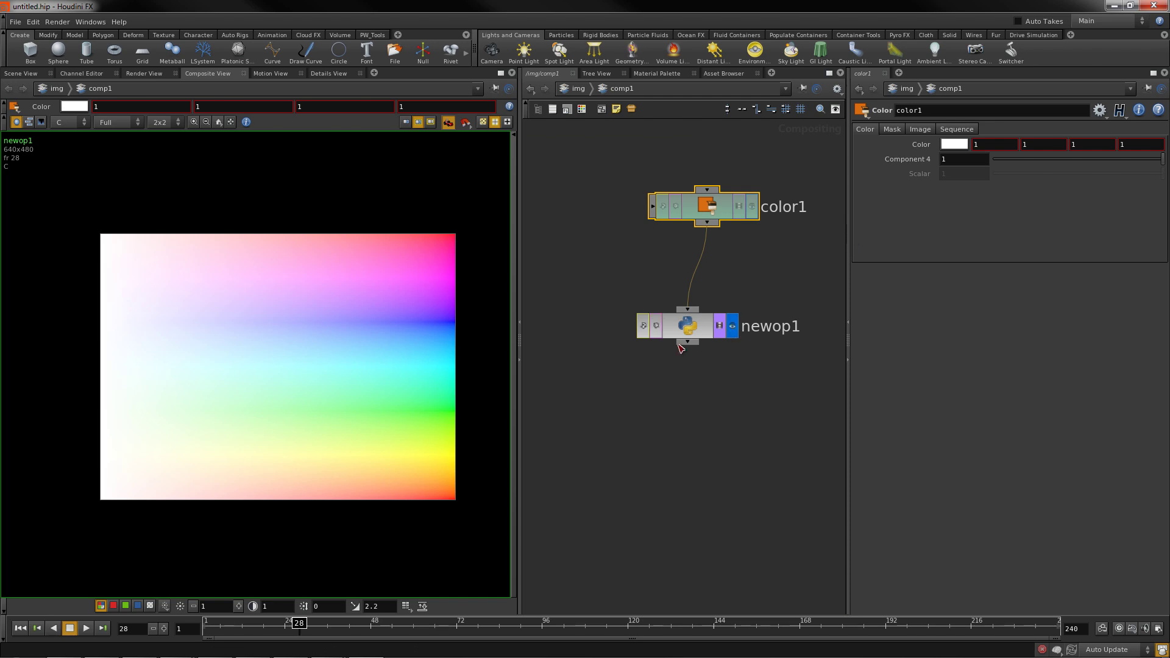
drag(691, 320, 710, 299)
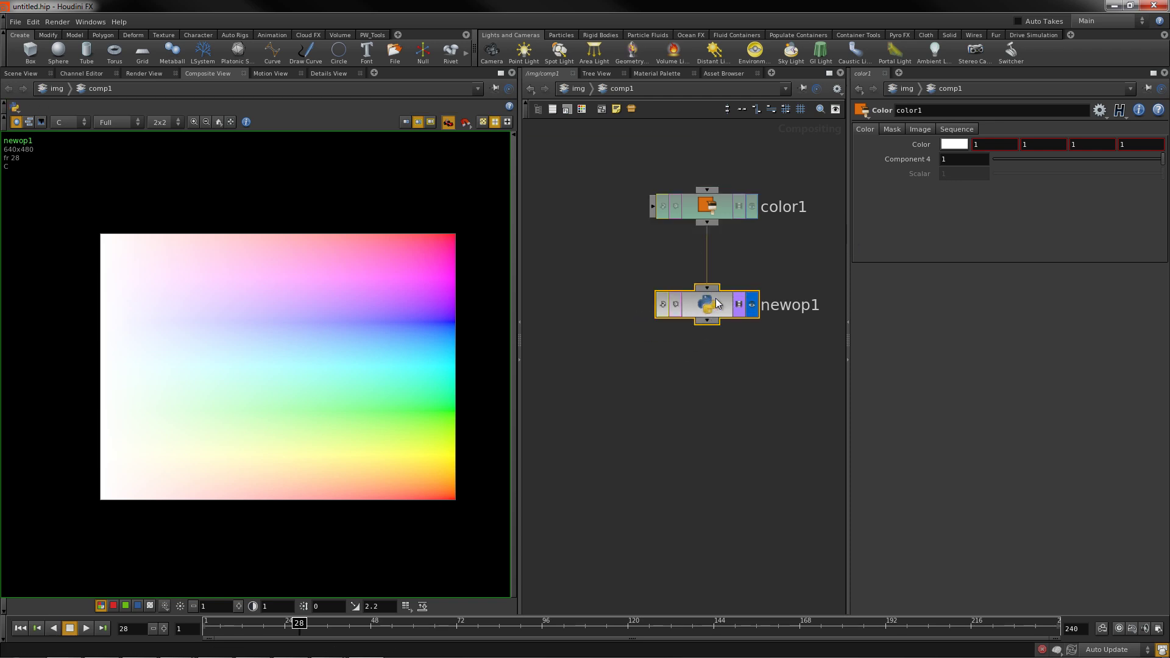
Step: Preview newop1's wheel type, switch the type to checker and set the checker size to 76
click(954, 133)
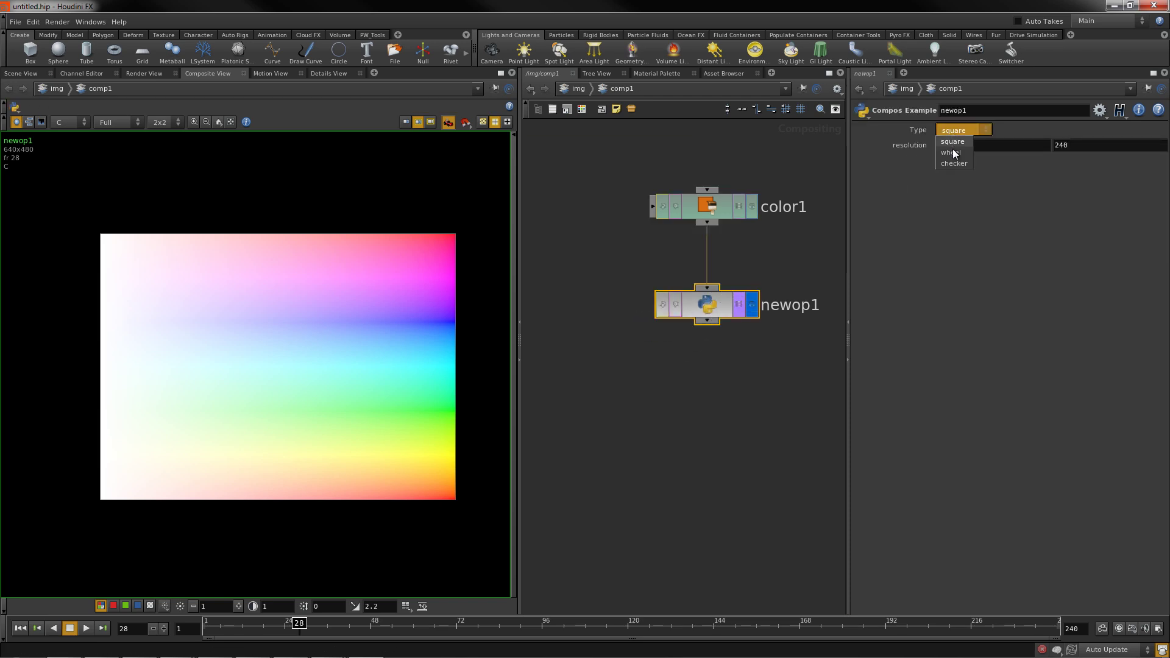
click(952, 153)
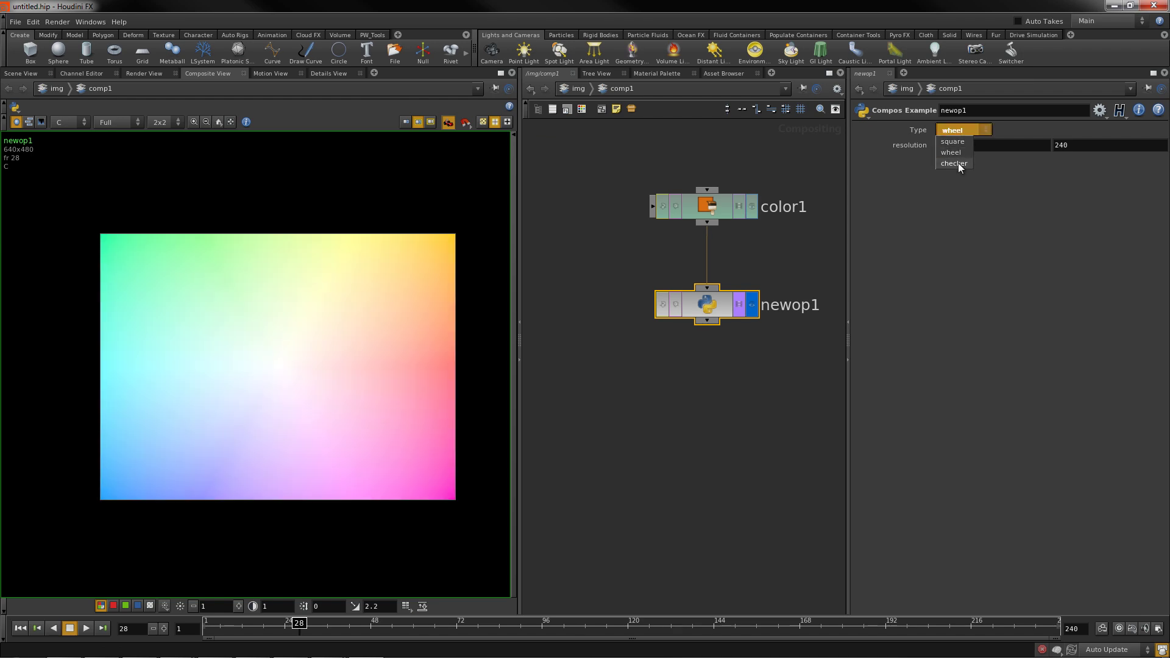
click(958, 163)
drag(1054, 195, 1121, 195)
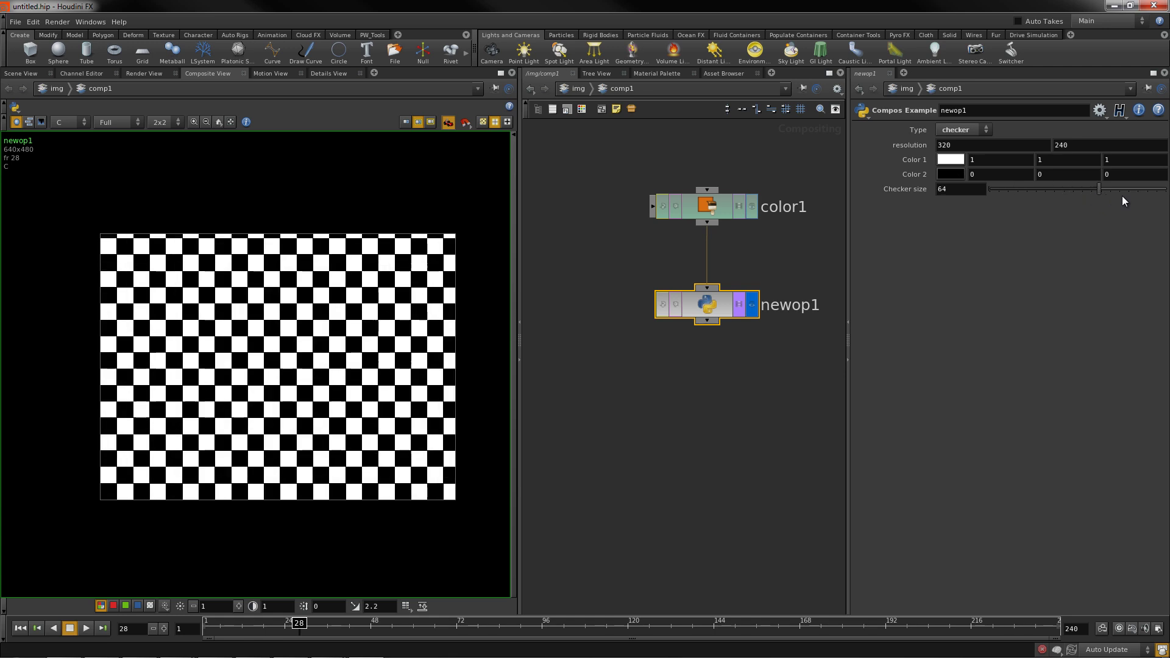
Step: Open newop1's type properties and examine the square, circle and checker branches of its Python cook function
right_click(705, 303)
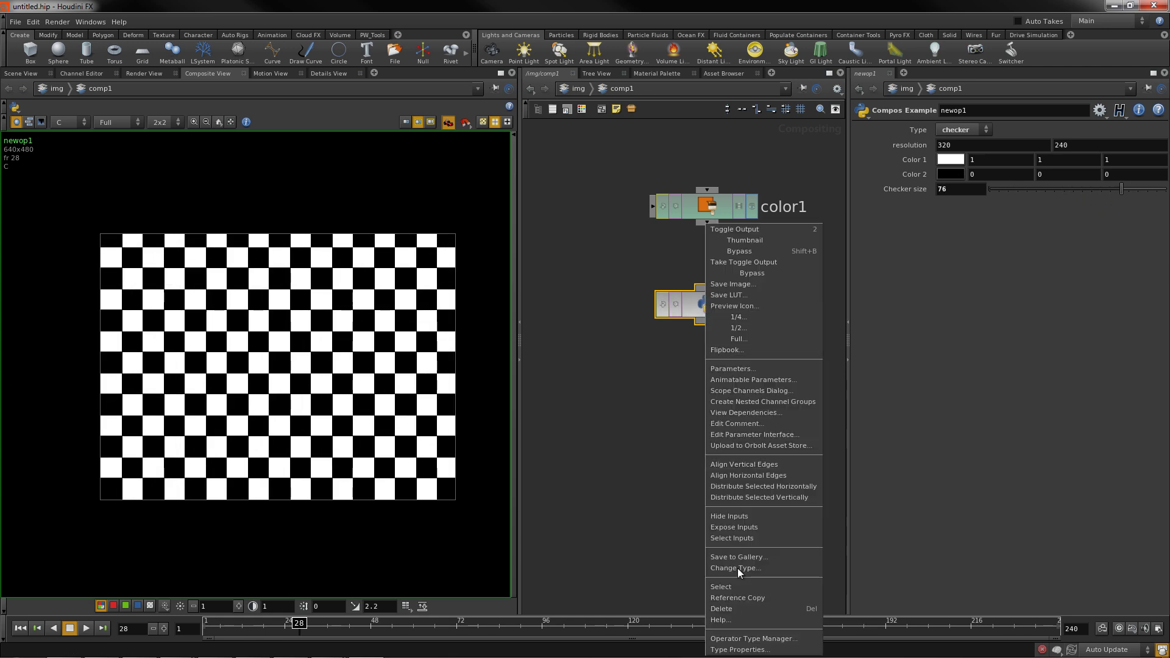
click(738, 649)
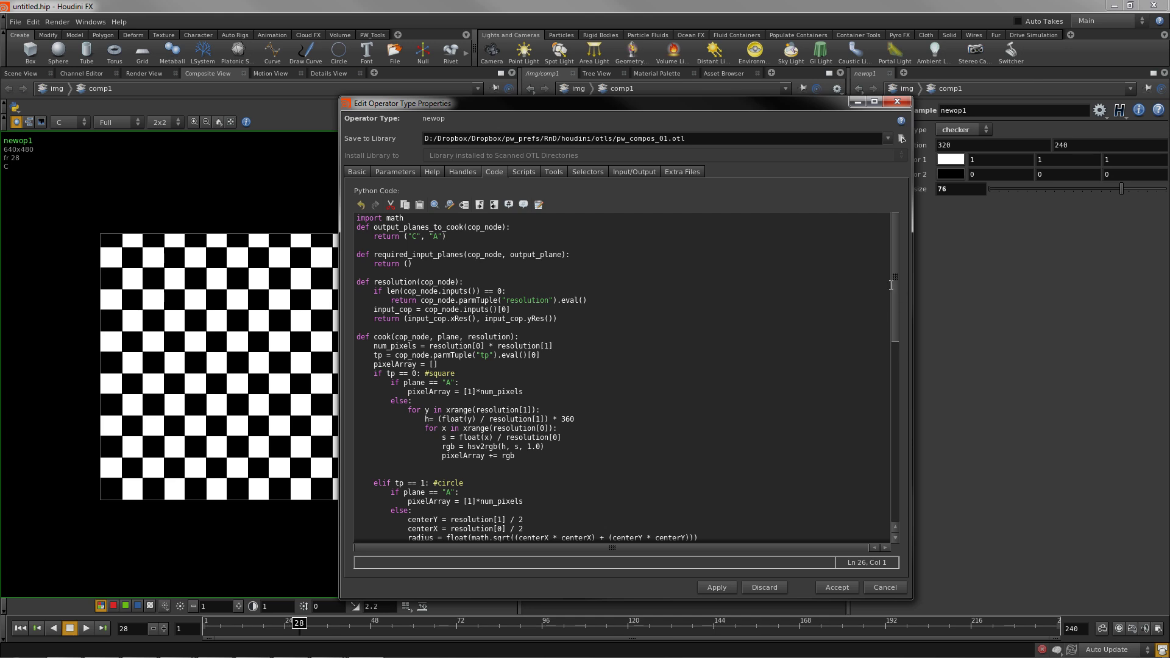
mouse_move(894, 298)
mouse_down()
mouse_move(897, 361)
mouse_move(894, 305)
mouse_up()
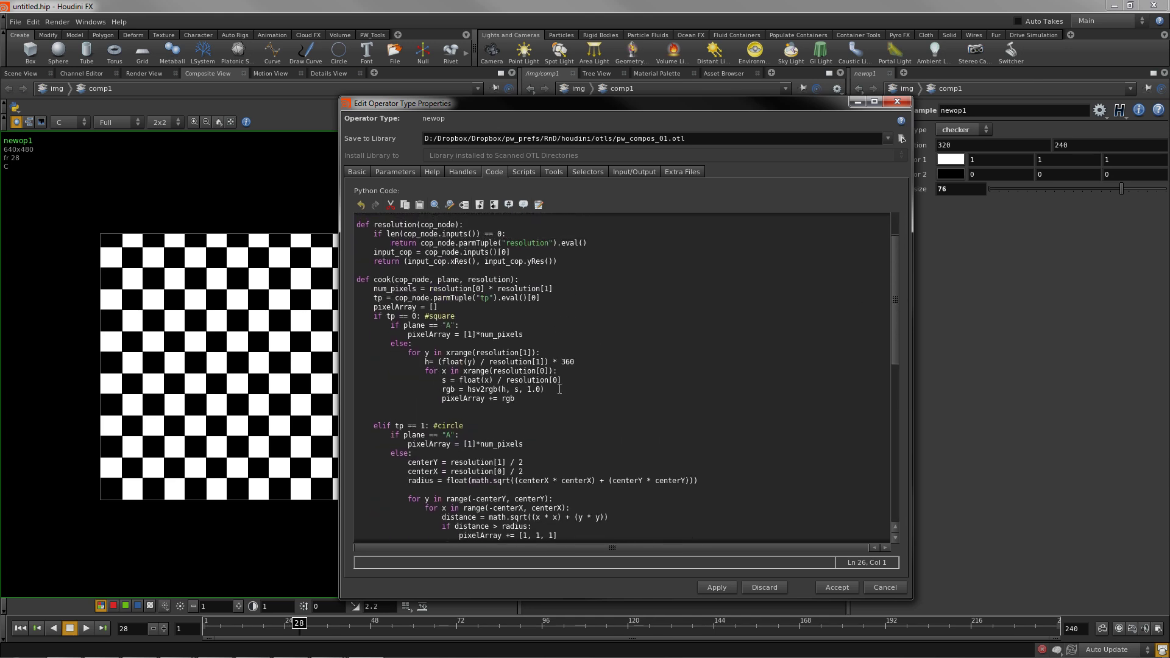
drag(391, 407, 326, 316)
drag(894, 364, 896, 415)
drag(532, 478, 359, 284)
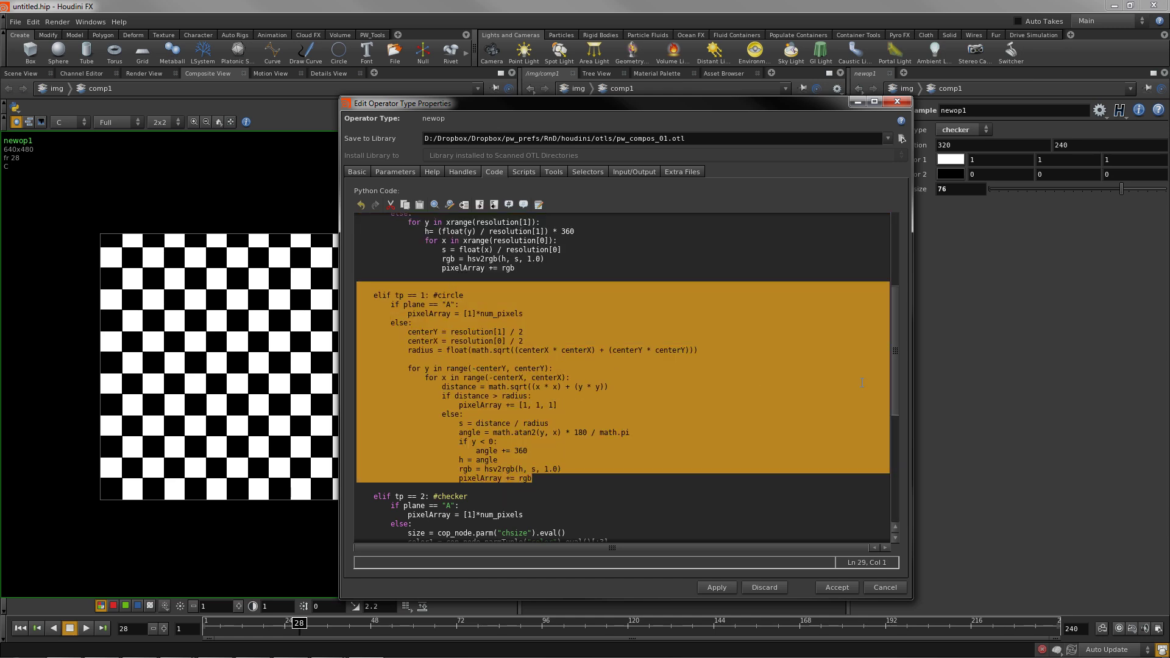
drag(893, 384, 896, 453)
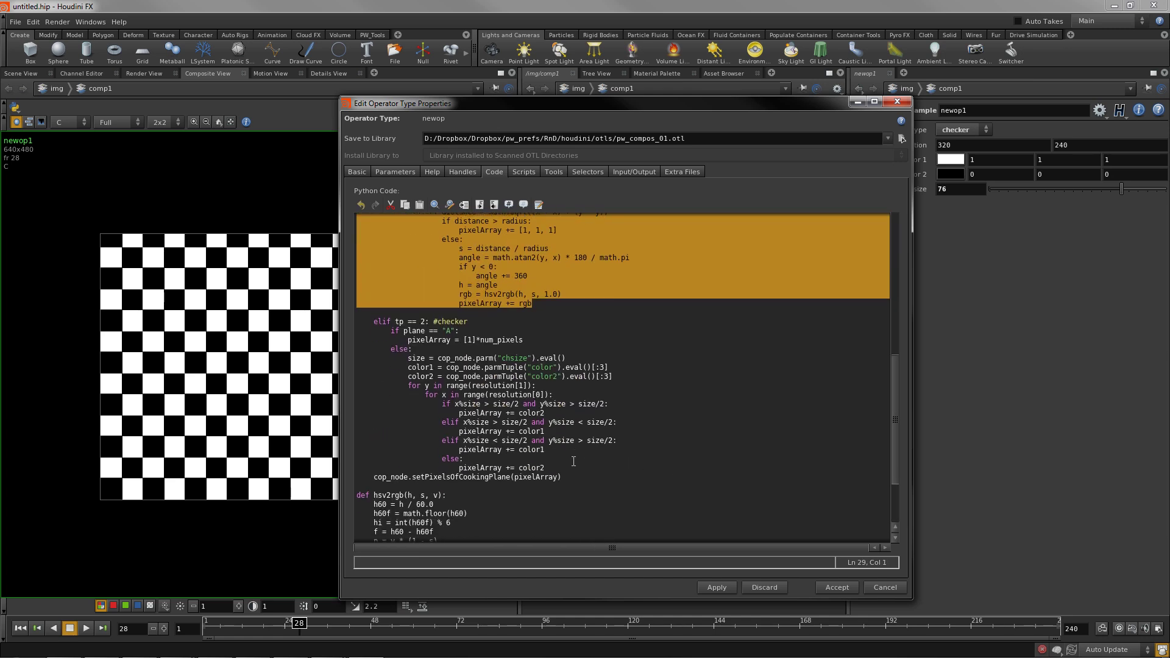
drag(463, 458, 366, 328)
click(609, 477)
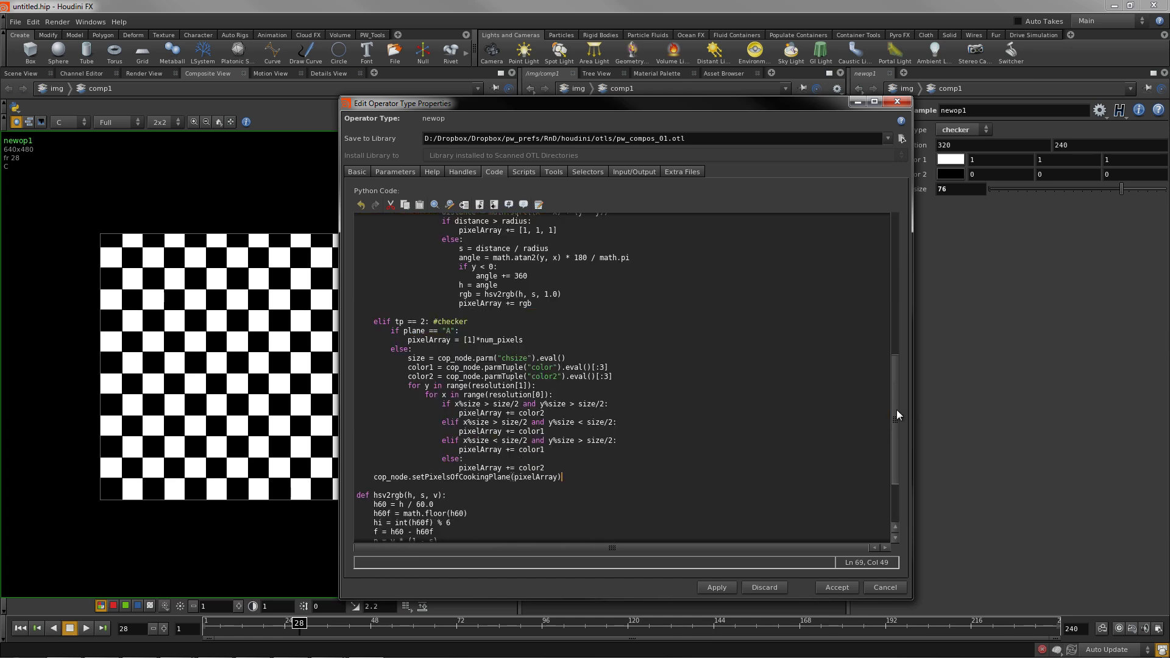
Step: Review the hsv2rgb, output plane and resolution functions in the operator's Python code, then close its type properties
drag(897, 415, 896, 466)
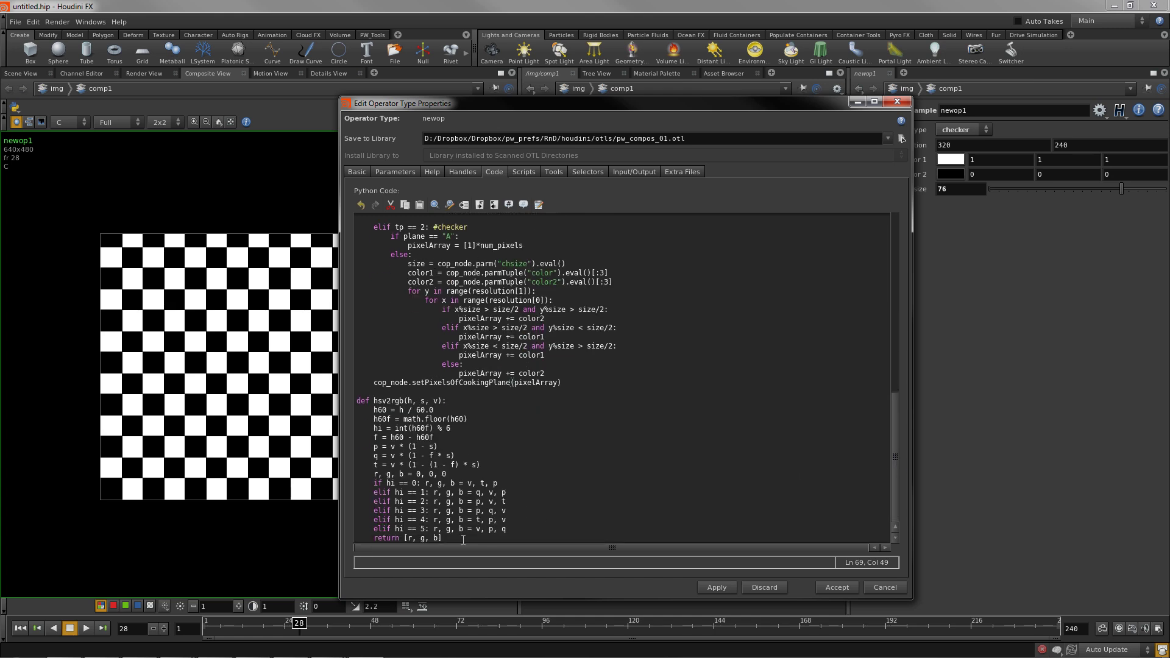
drag(443, 538, 386, 400)
drag(894, 462, 902, 232)
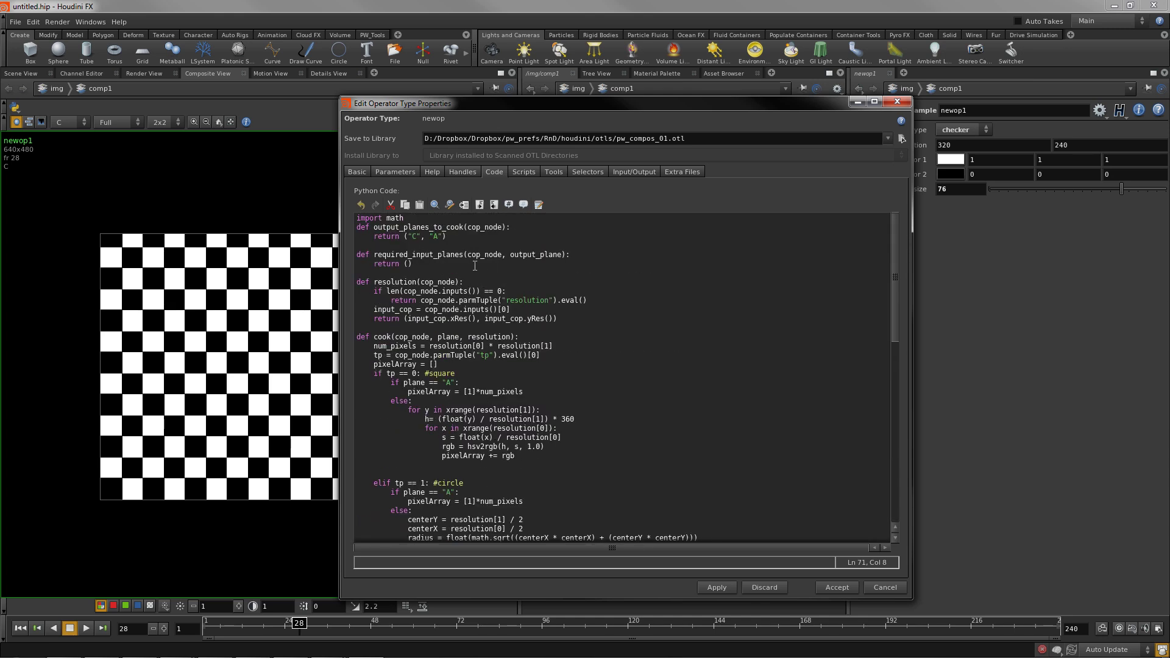
drag(413, 263, 356, 218)
drag(558, 319, 348, 275)
click(437, 266)
click(897, 101)
key(h)
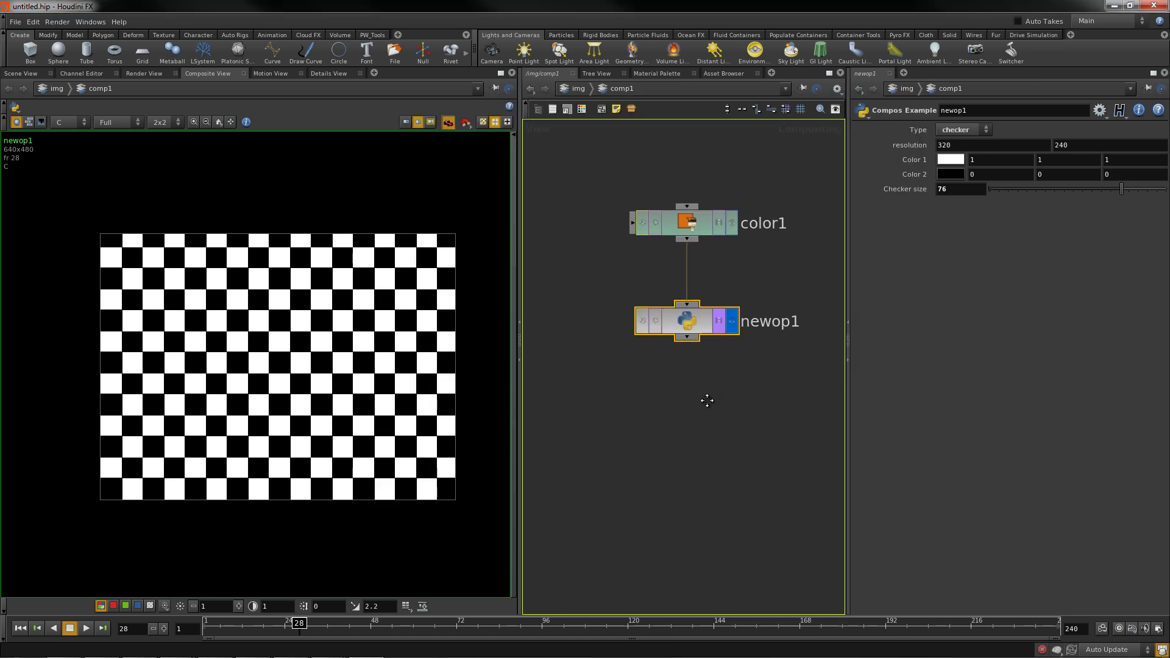
Step: Leave comp1 and return to the img network level with nothing selected
click(674, 387)
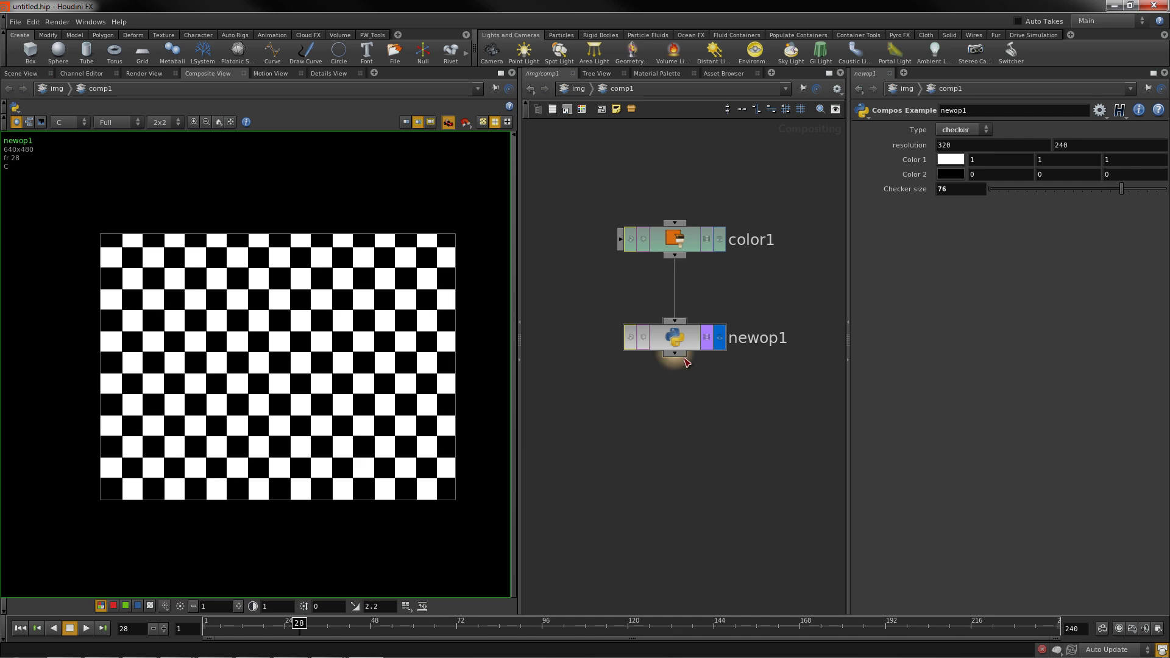
click(674, 340)
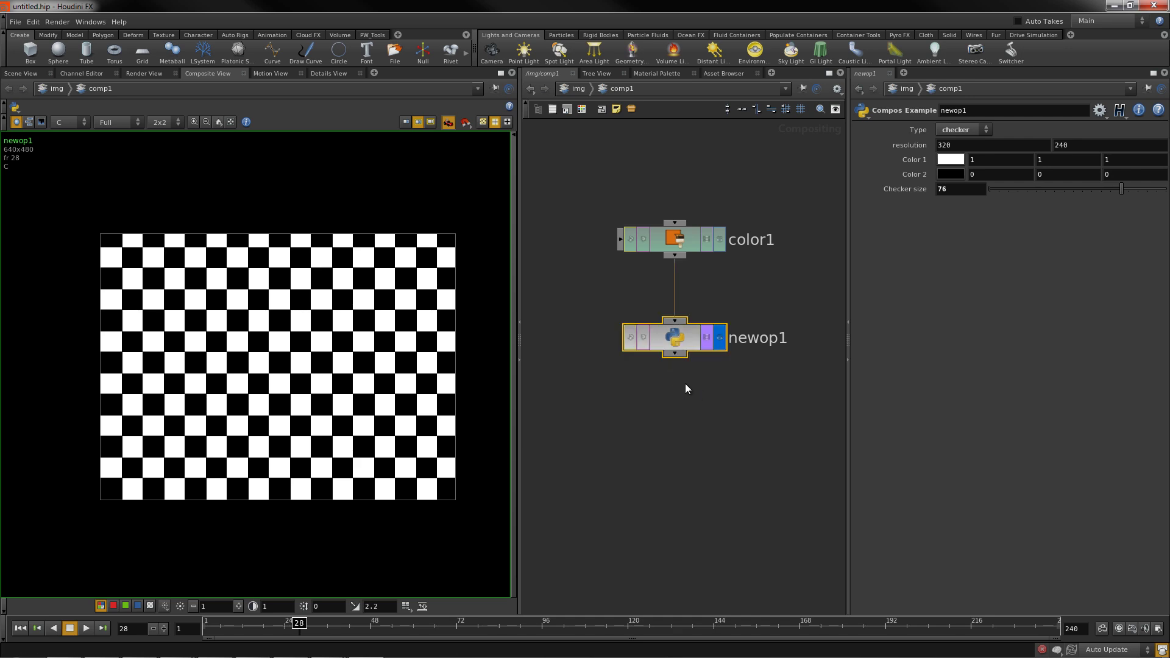
click(683, 390)
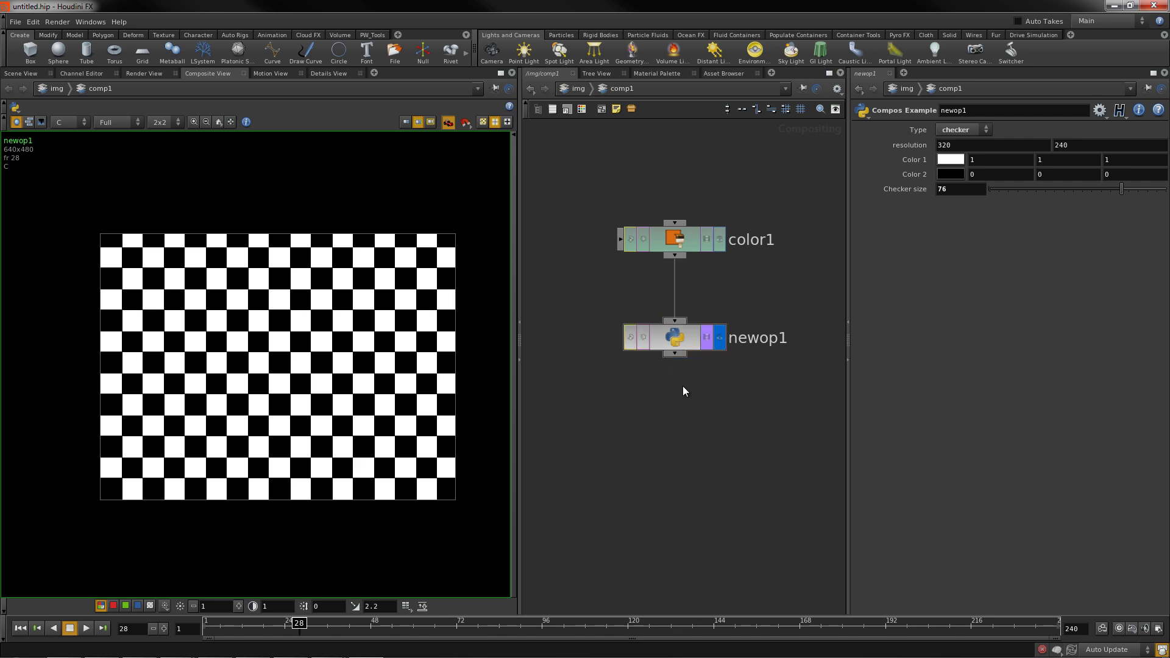
click(568, 90)
click(578, 90)
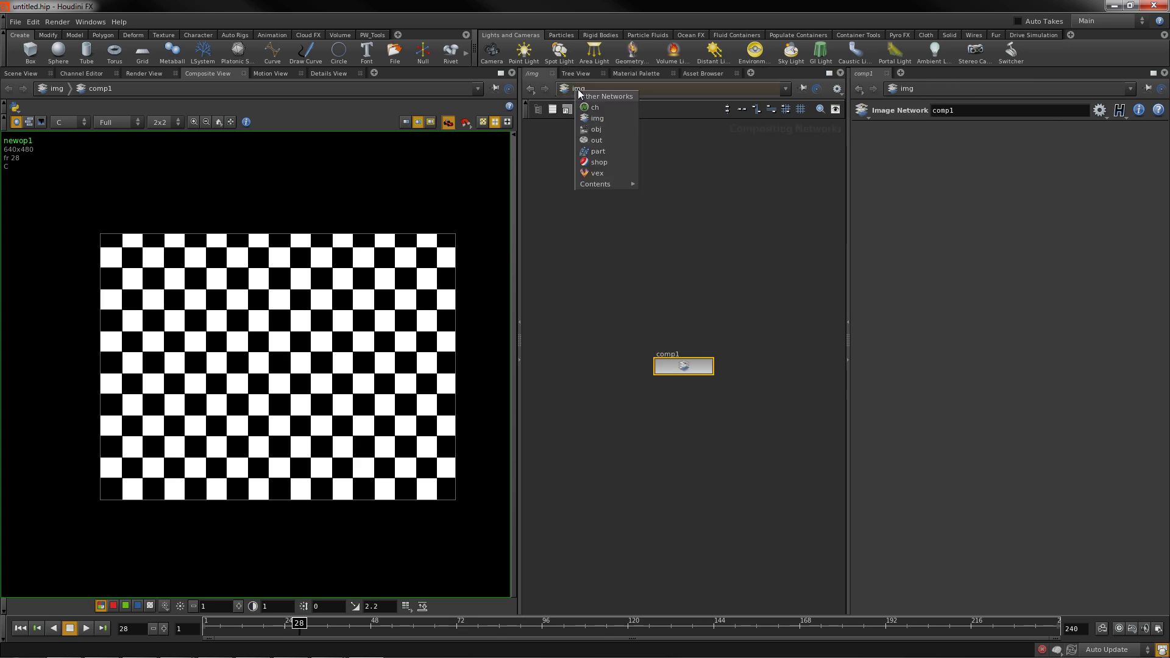
click(695, 166)
click(697, 169)
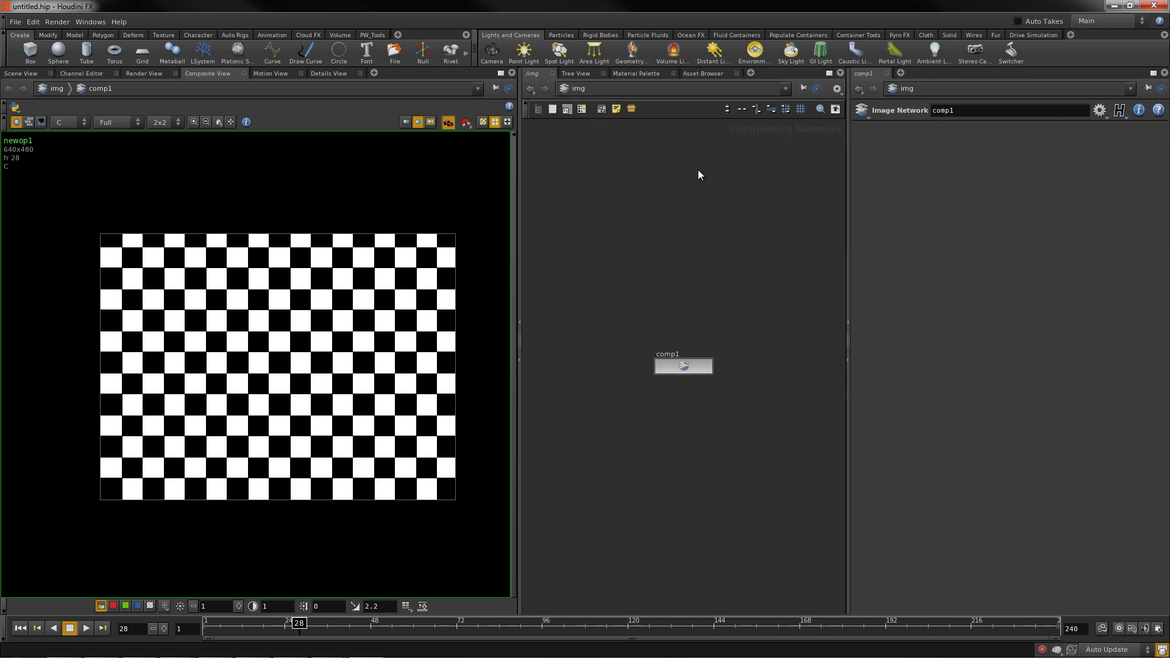
click(17, 22)
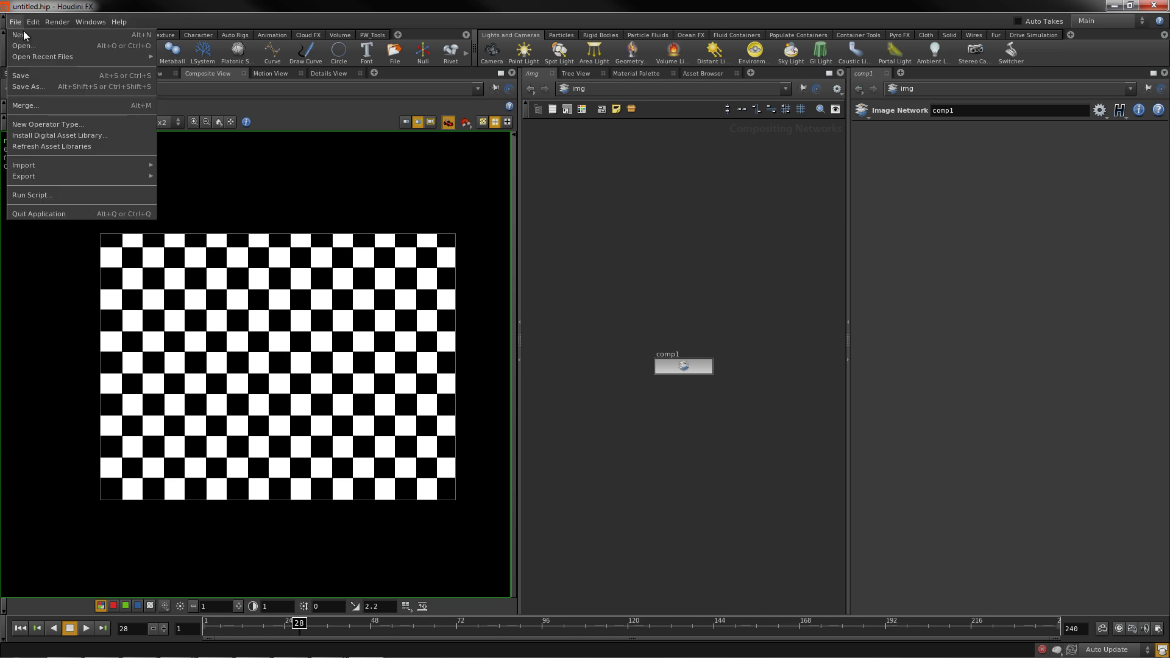
click(30, 44)
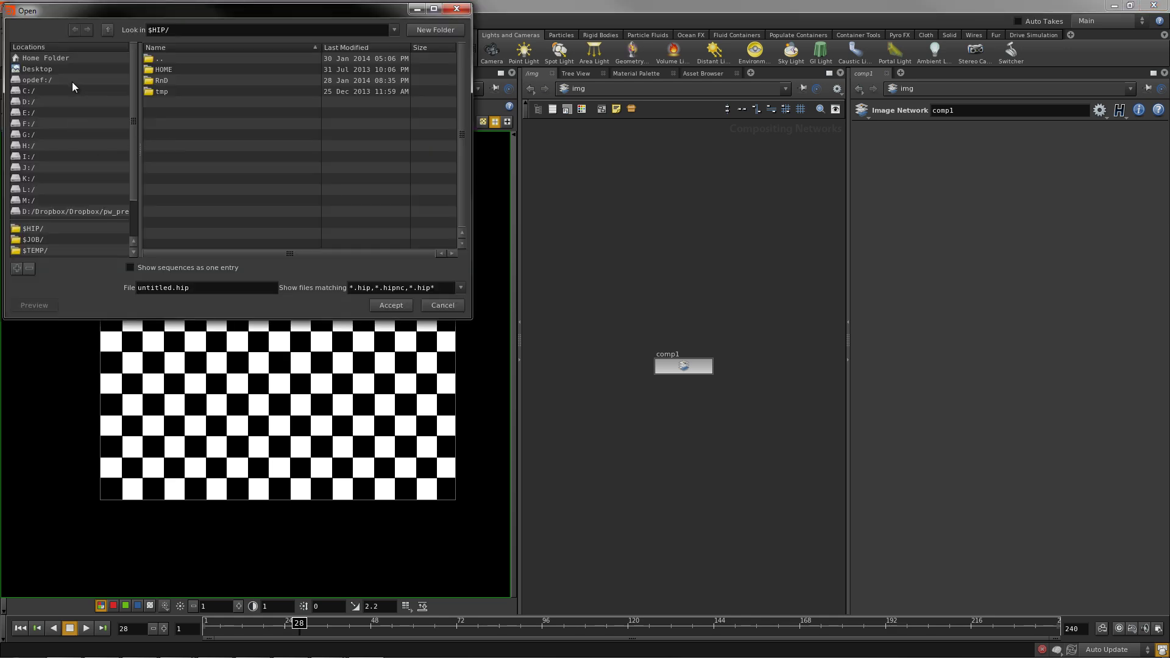
click(53, 135)
double_click(195, 93)
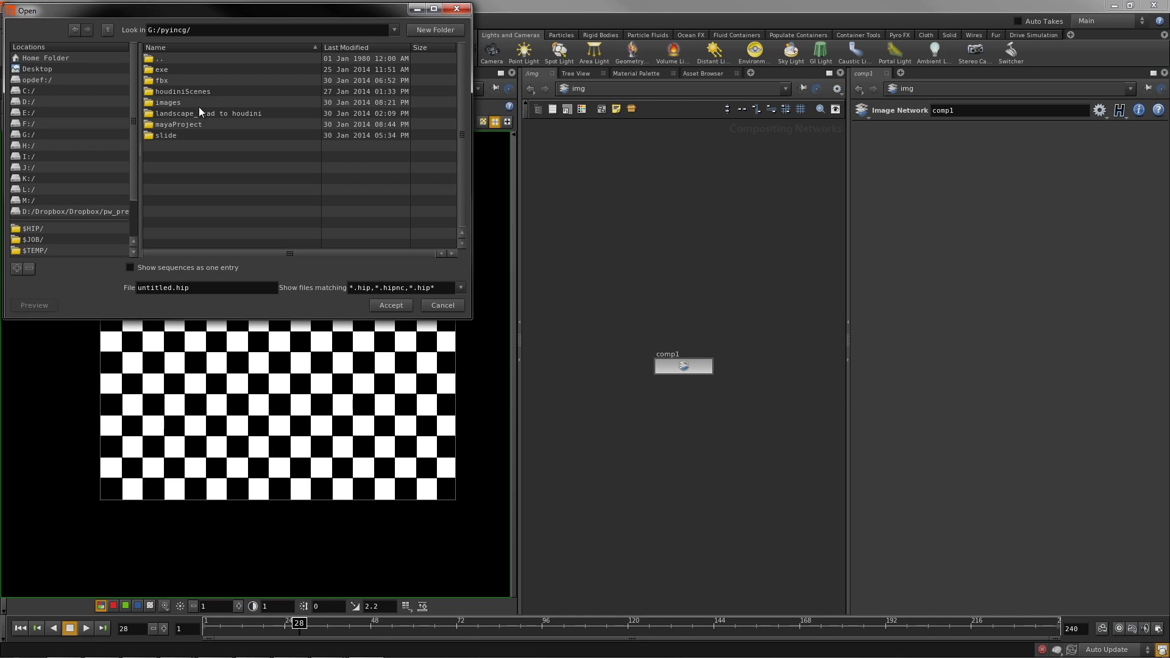
double_click(195, 92)
double_click(180, 58)
key(Escape)
Step: Switch to the obj network and the 3D scene view, and delete the geo1 object
click(578, 88)
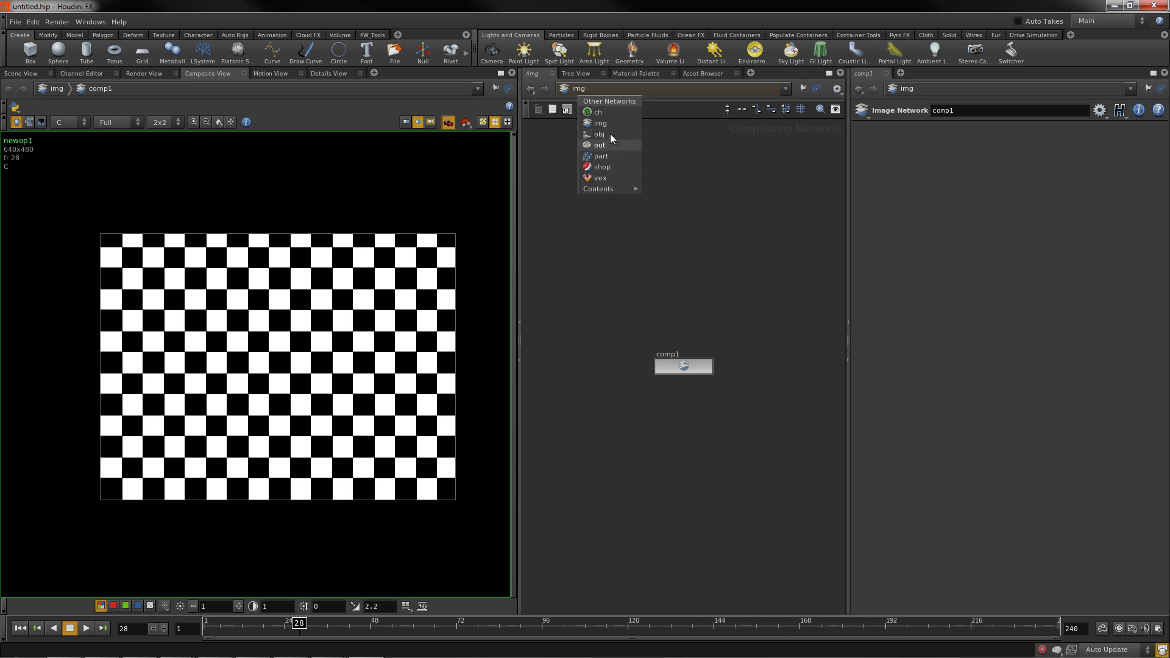
click(600, 133)
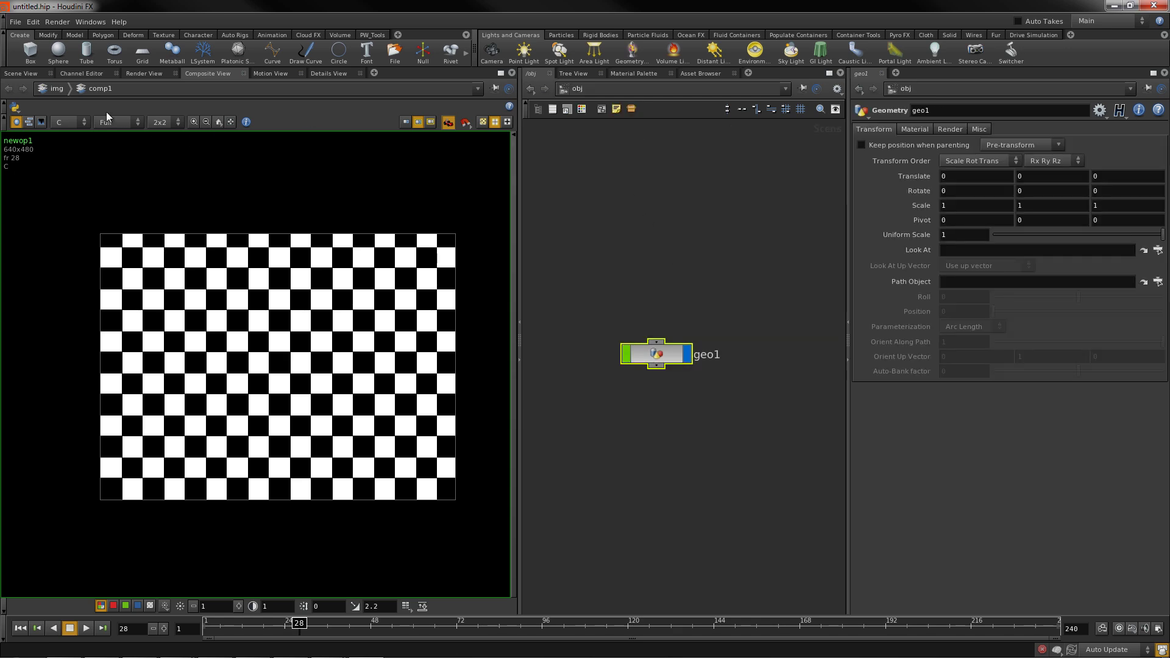
click(21, 73)
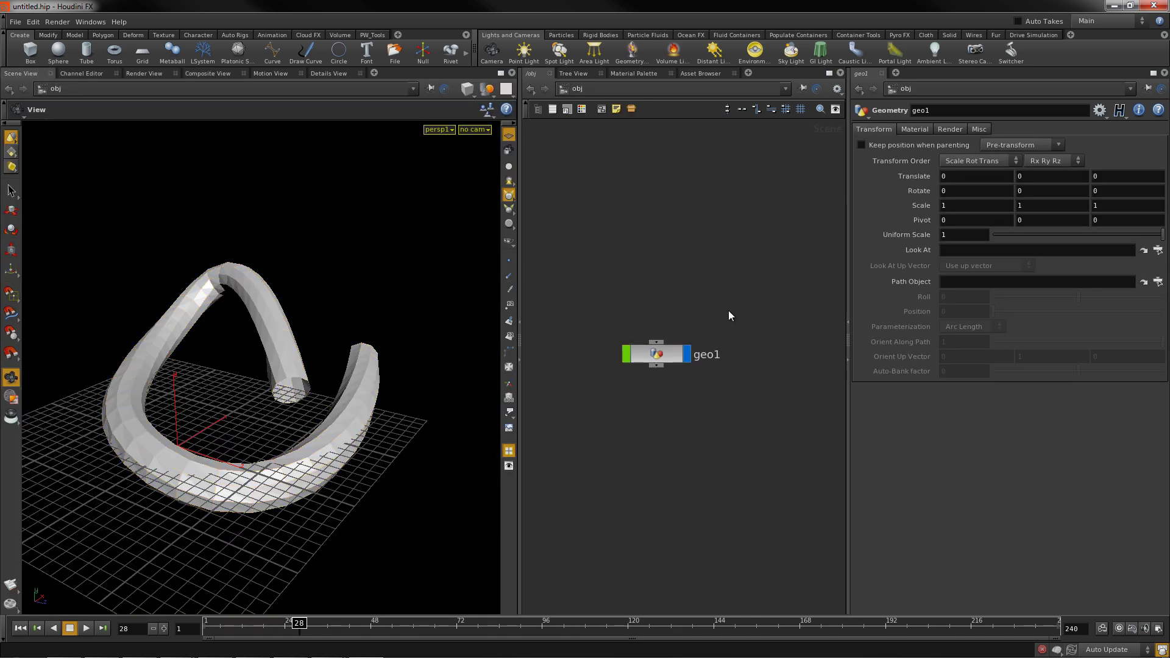
drag(728, 316, 599, 437)
key(Delete)
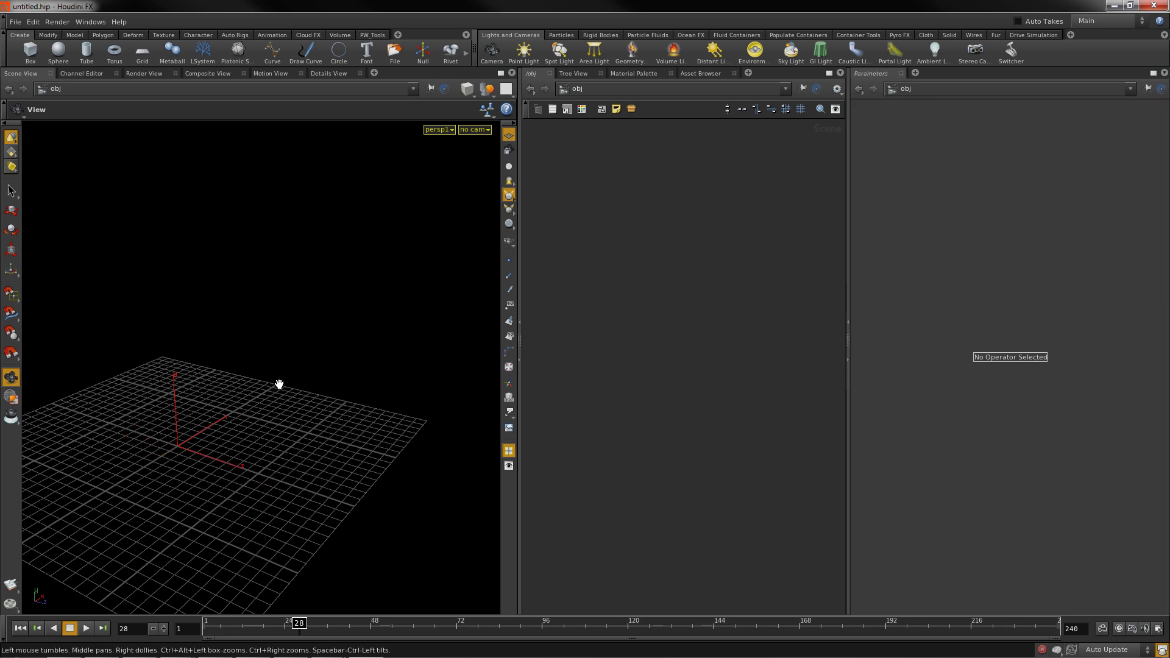
Step: Create a box object on the grid and, inside it, set box1's center Y to 1.5
key(Tab)
text(Bo)
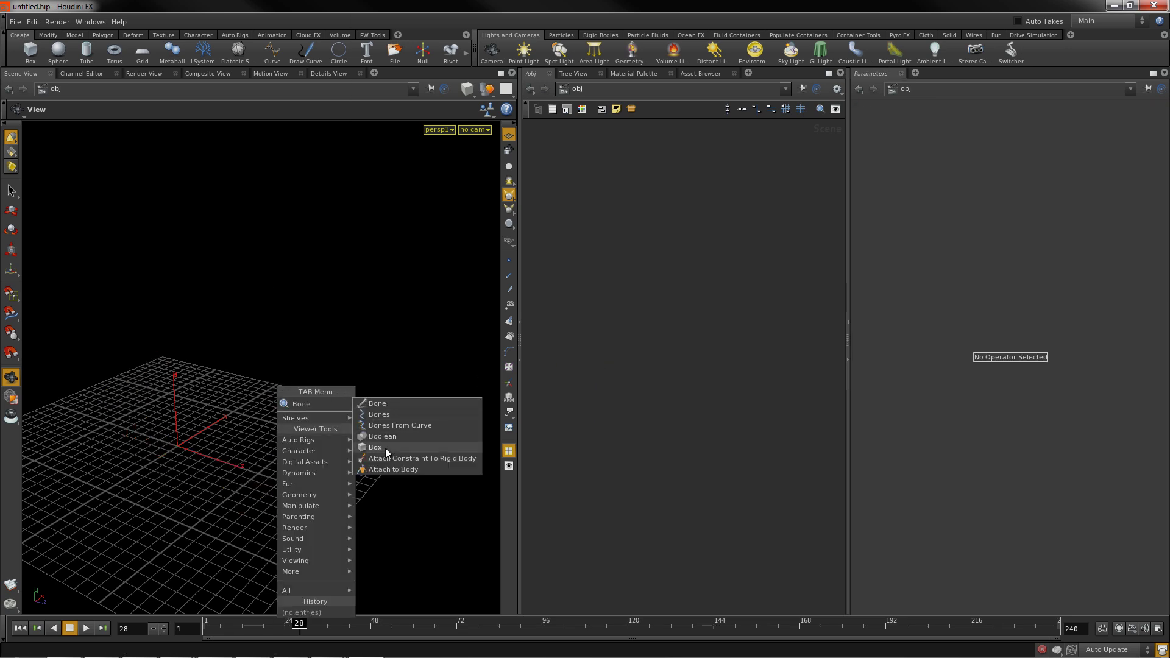
click(385, 447)
click(215, 393)
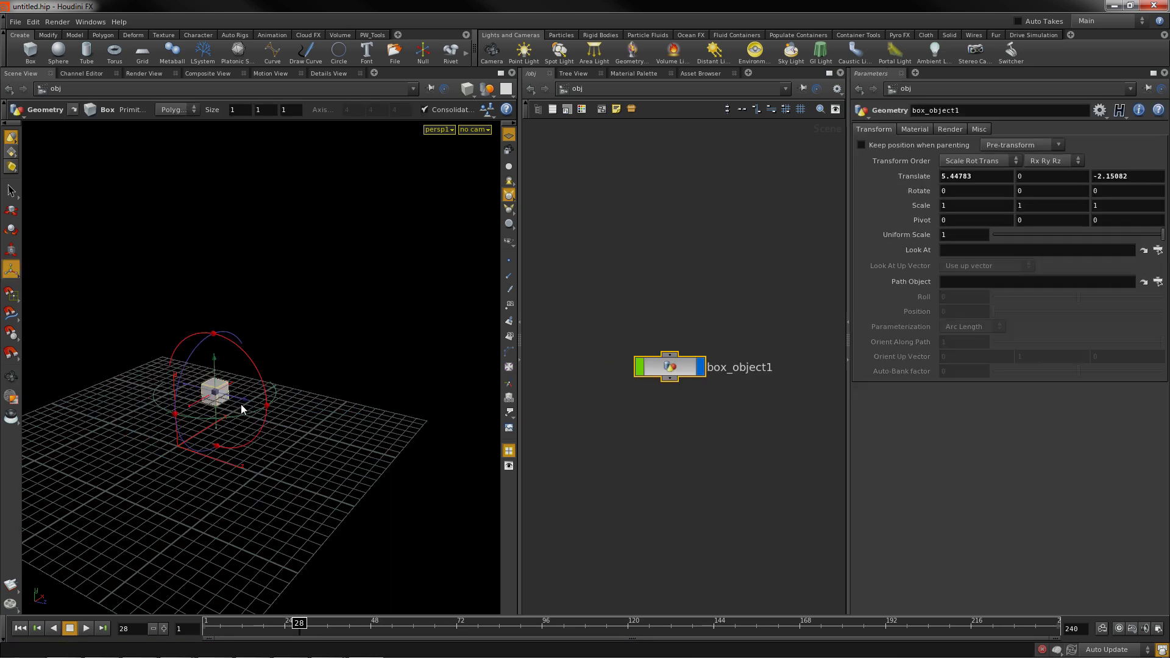
double_click(673, 368)
middle_drag(1043, 178, 1090, 178)
Step: Add a Sphere node beside box1, raise its center Y to about 7 and set its radius to 5.6
key(Tab)
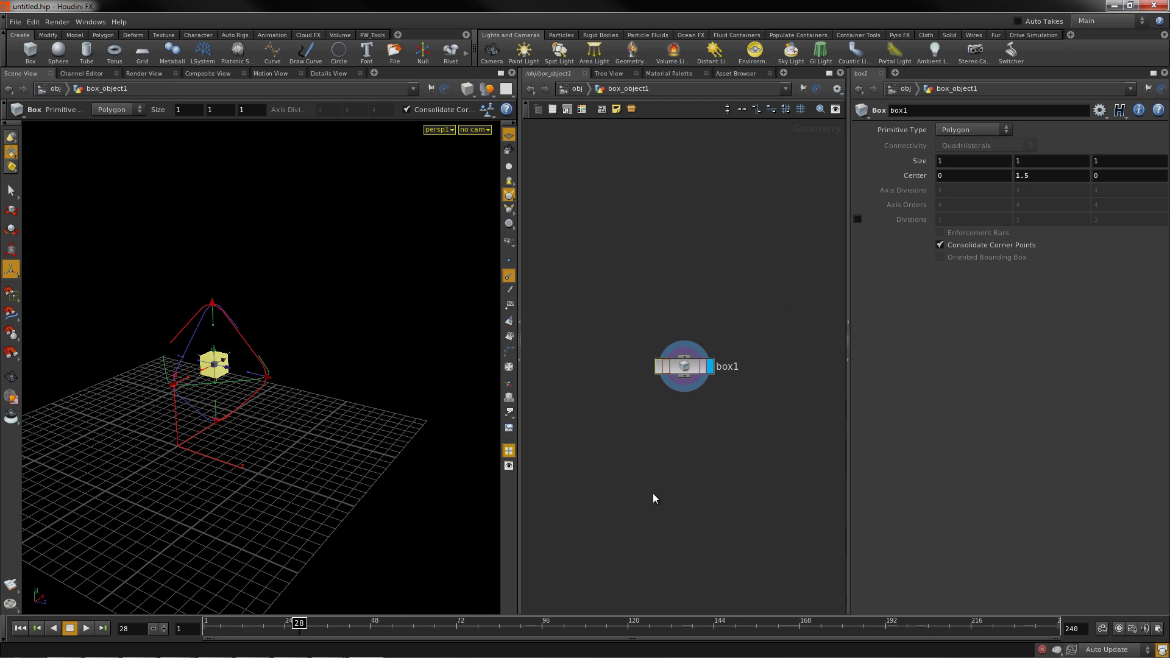
key(Tab)
text(Sphere)
click(762, 330)
click(590, 399)
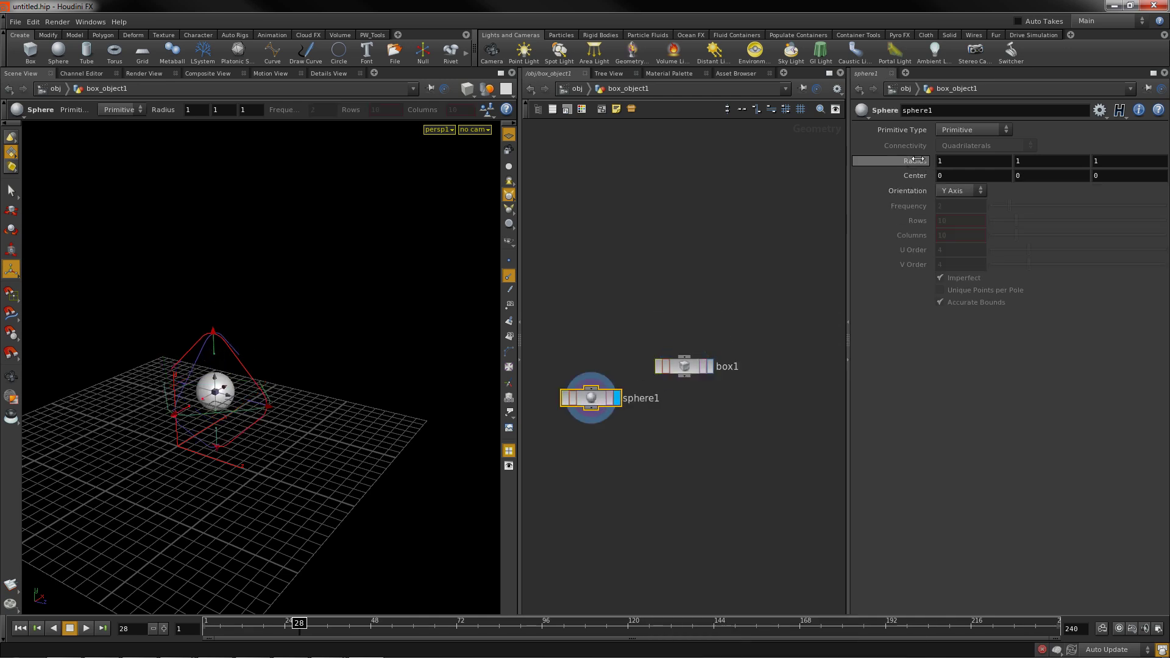
middle_drag(914, 160, 1005, 161)
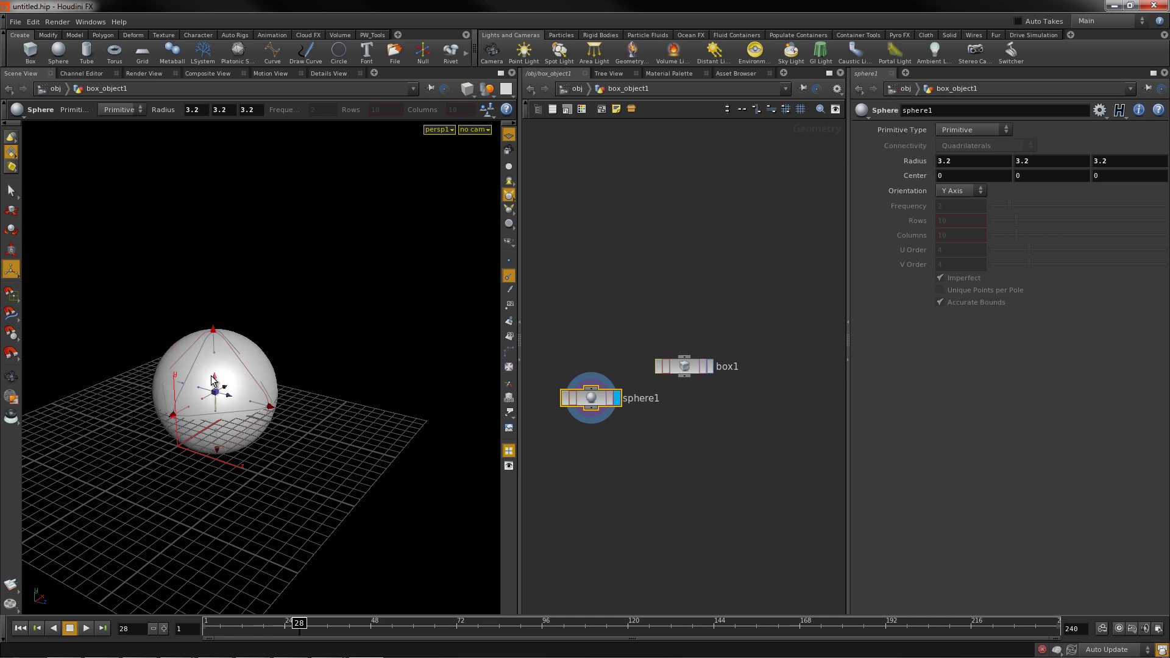
drag(217, 382, 235, 253)
middle_drag(876, 161, 975, 171)
Step: Add an IsoOffset node beneath sphere1, fed by the sphere, to convert it to a fog volume
key(Tab)
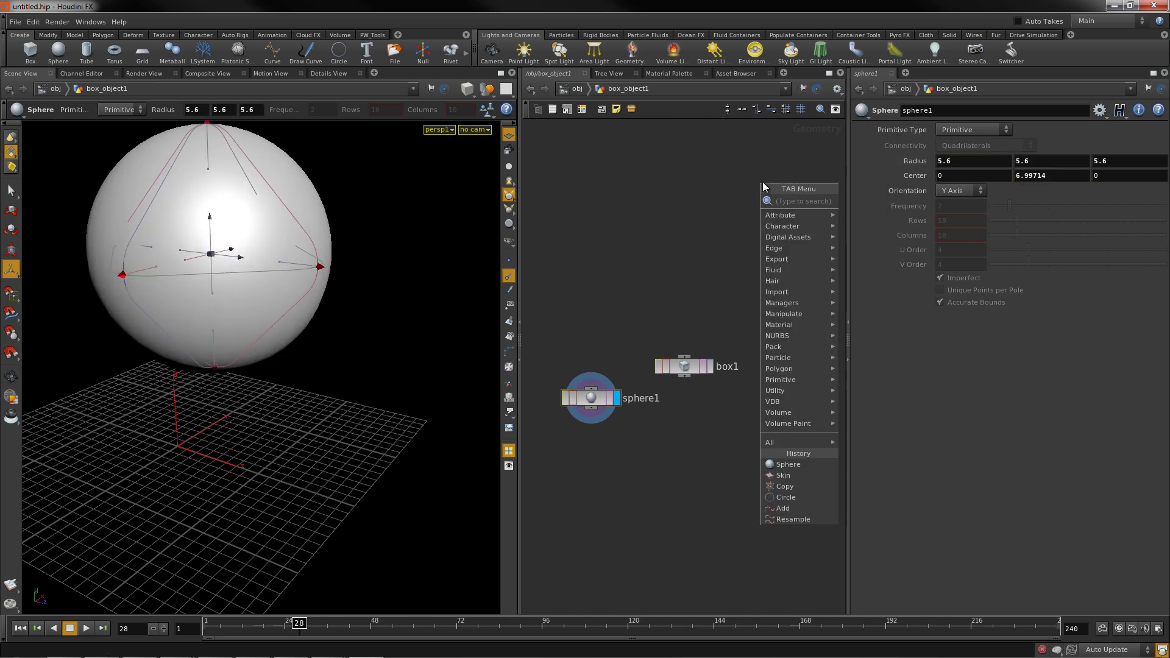
text(IsoOffset)
click(866, 201)
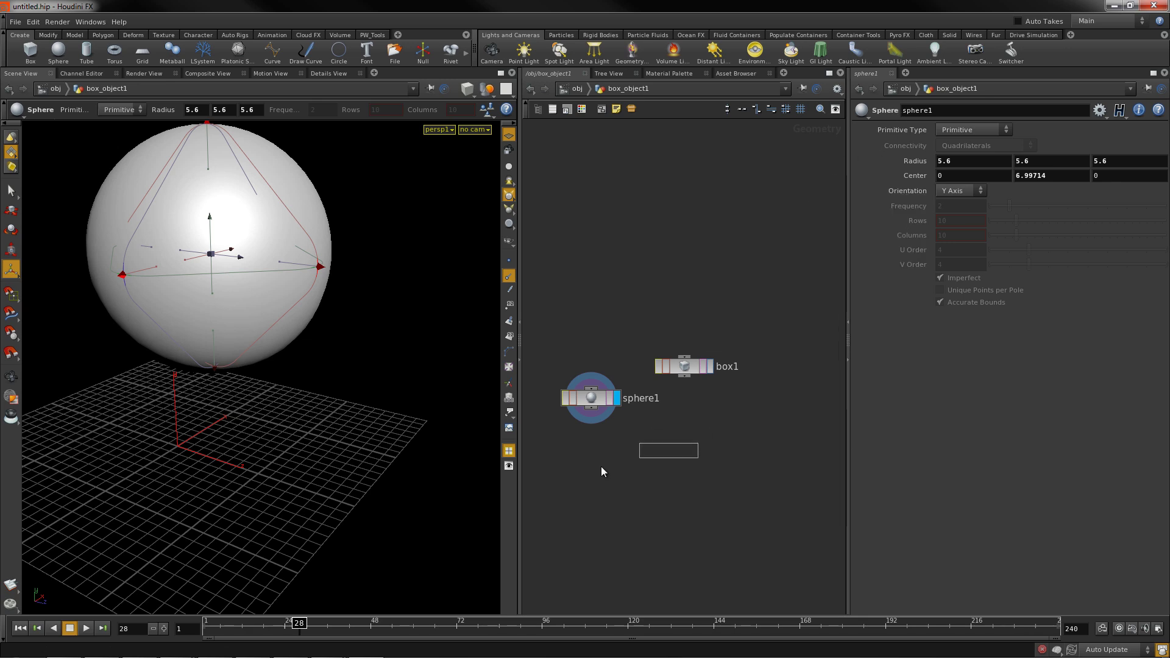
click(579, 443)
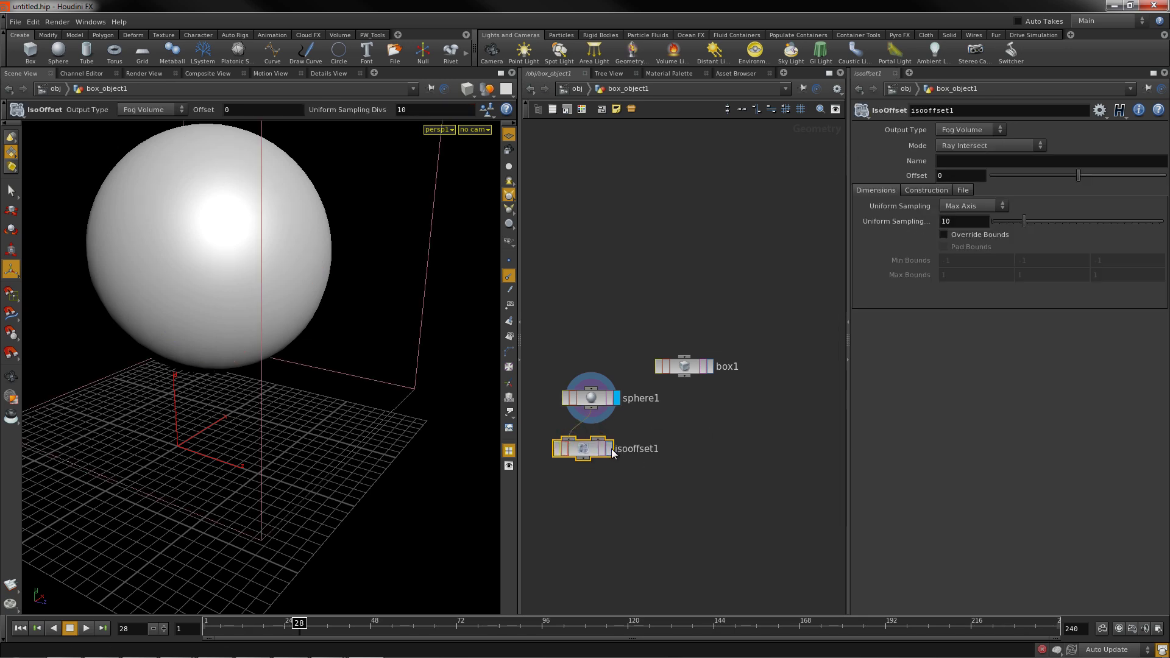
Step: Add a Scatter node fed by isooffset1 with 242 points, and place box1 beside it
key(Tab)
text(volume)
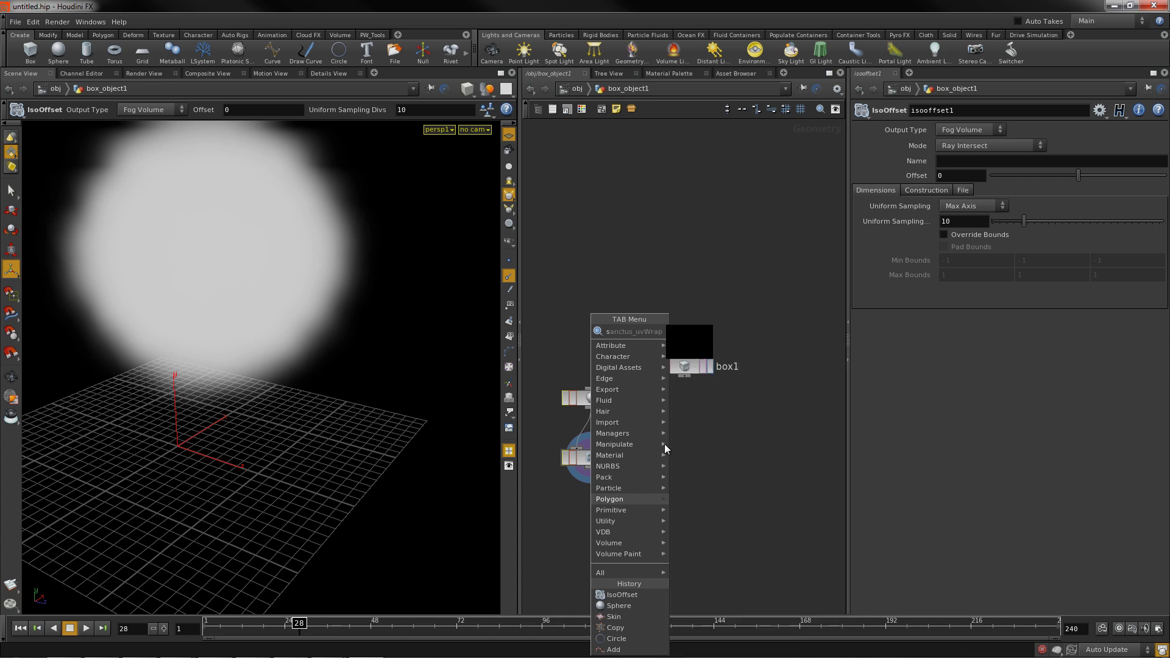
key(Return)
click(612, 494)
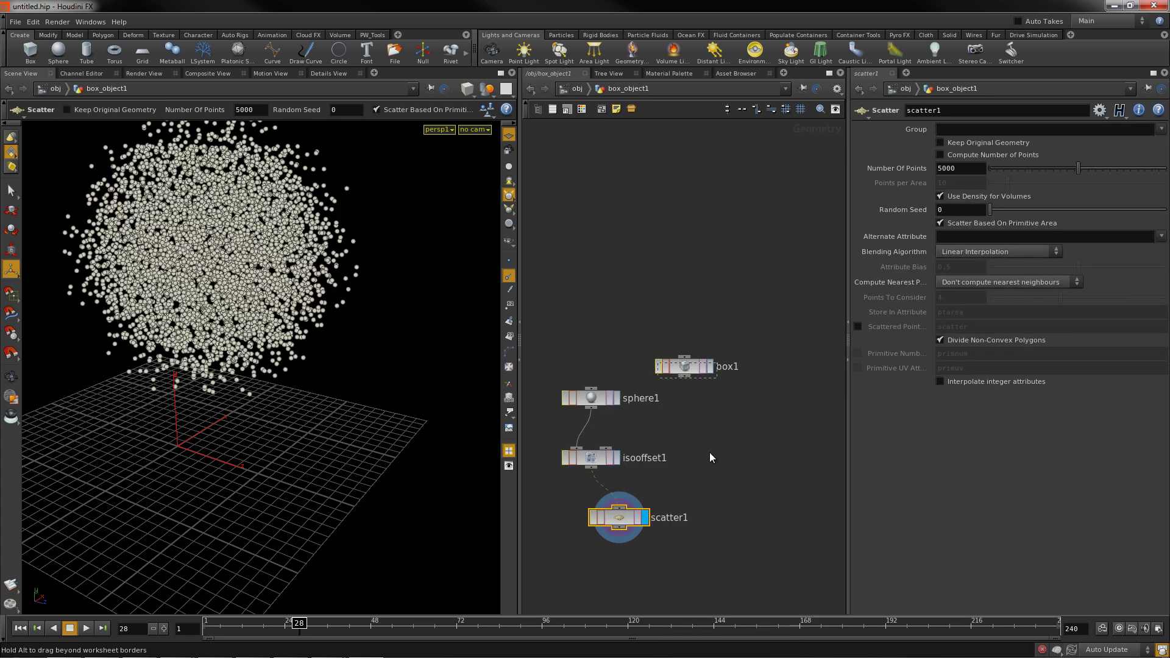
drag(684, 366, 546, 518)
middle_drag(567, 548, 689, 485)
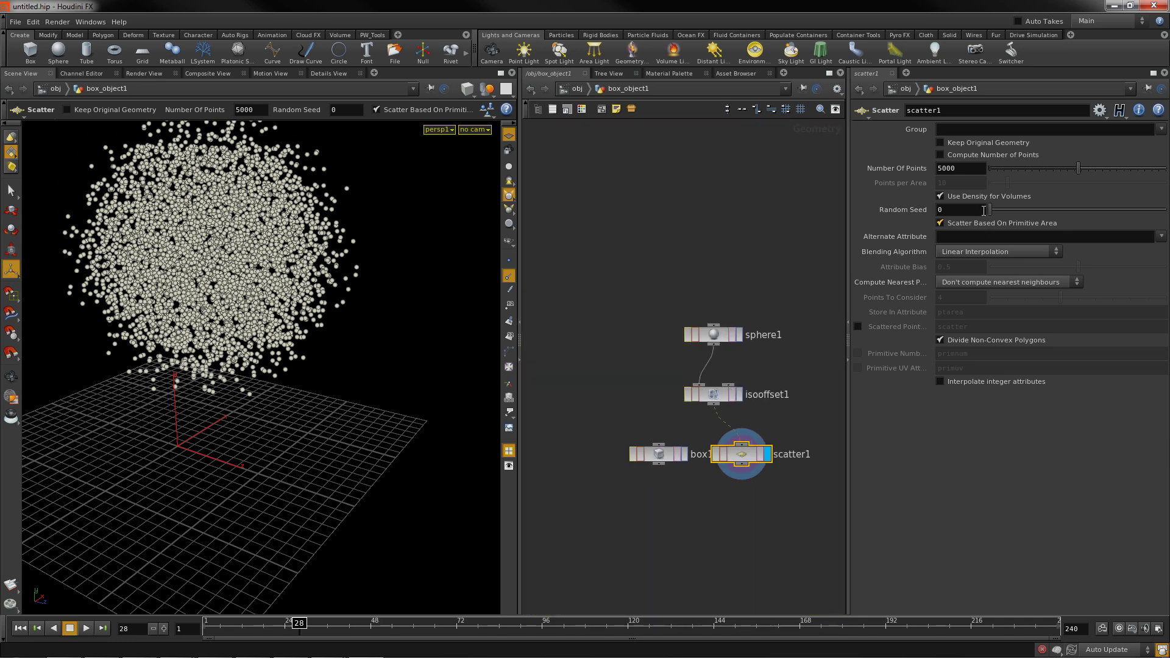
click(993, 168)
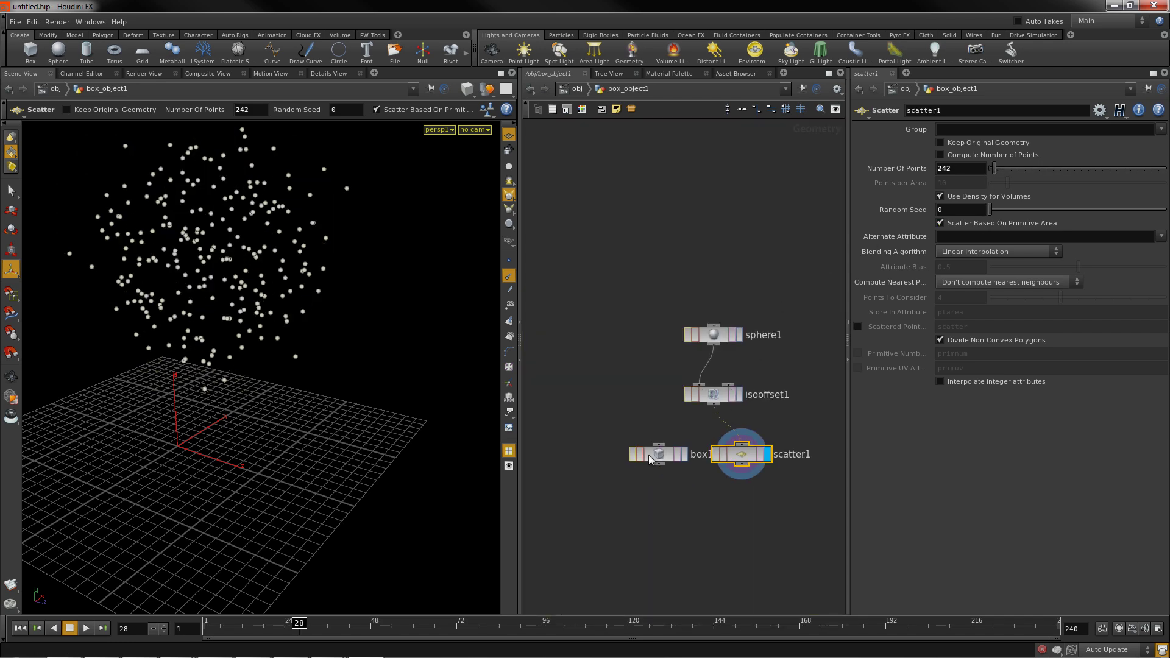
Step: Add a Copy node that copies box1 onto scatter1's points, and display its result
key(Tab)
text(copy)
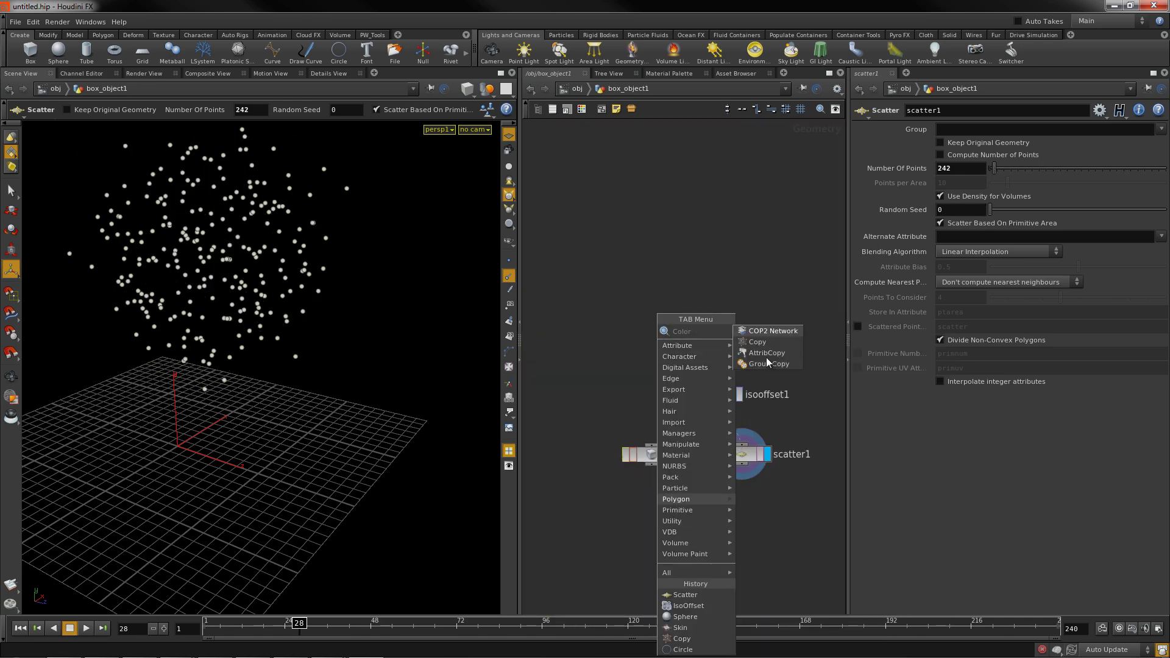
click(774, 346)
click(664, 490)
drag(651, 464, 673, 513)
drag(741, 465, 705, 514)
click(716, 523)
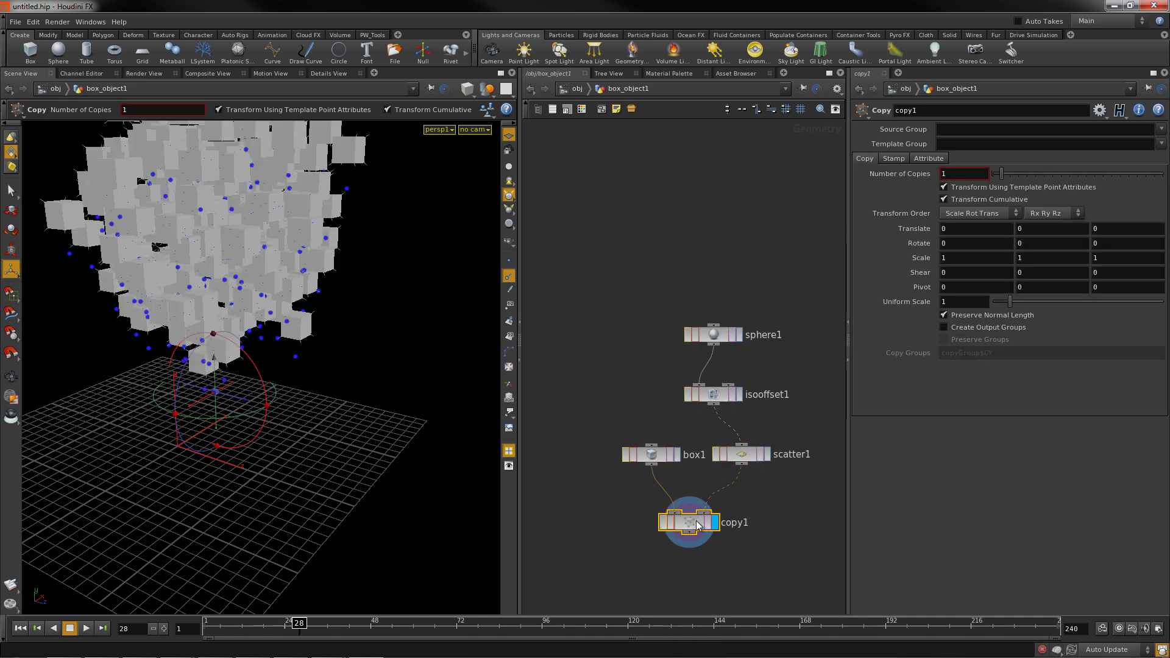
Step: Try to turn the copied boxes into an RBD Fractured Object and play the timeline from its start
click(601, 36)
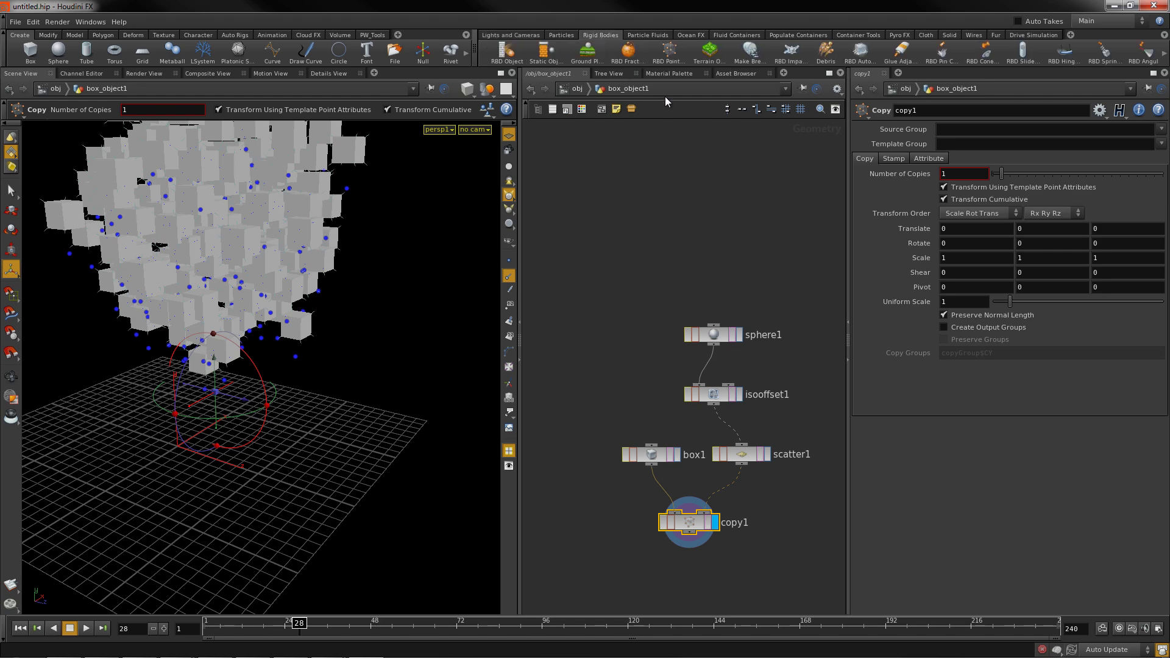
click(629, 56)
click(696, 97)
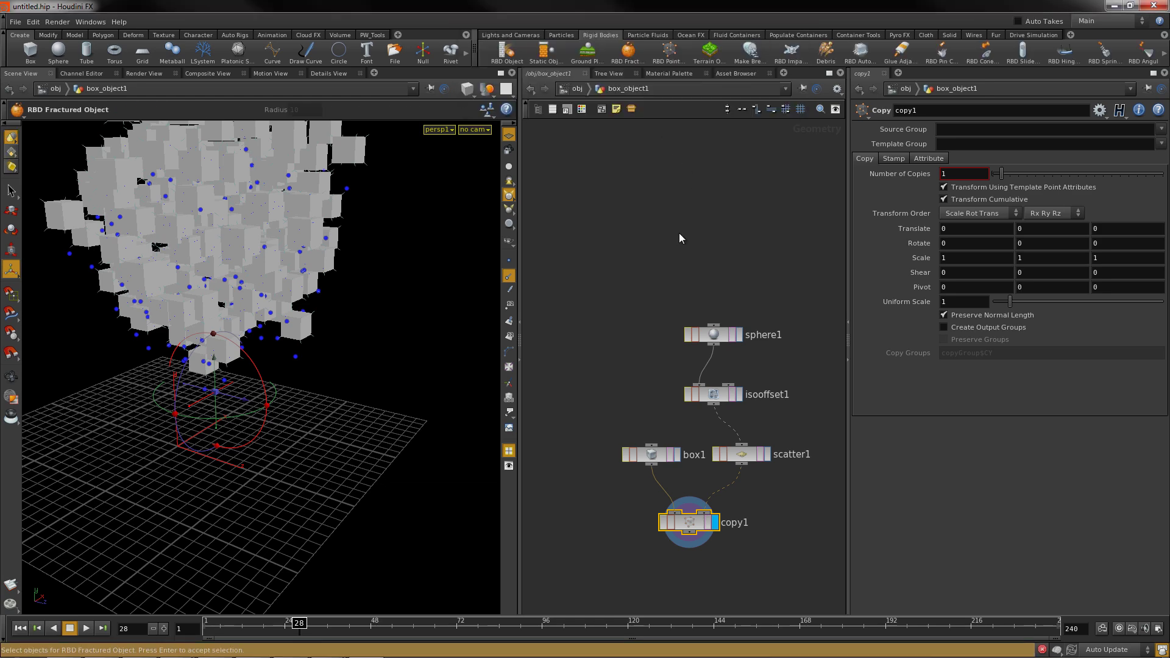
key(Return)
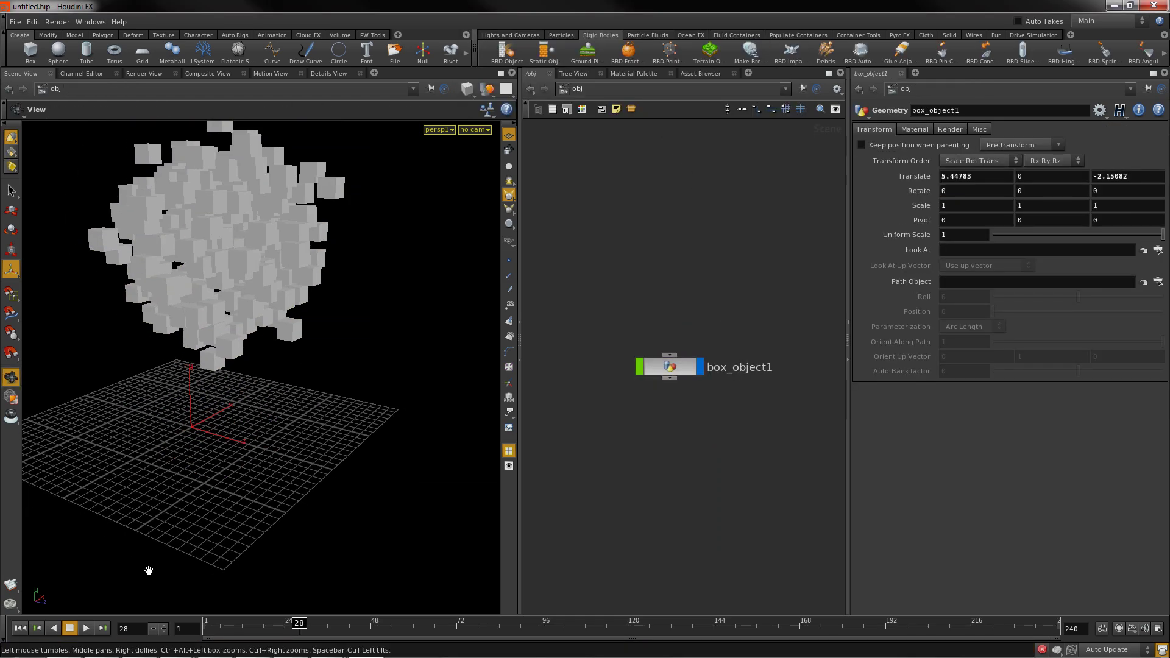
click(86, 628)
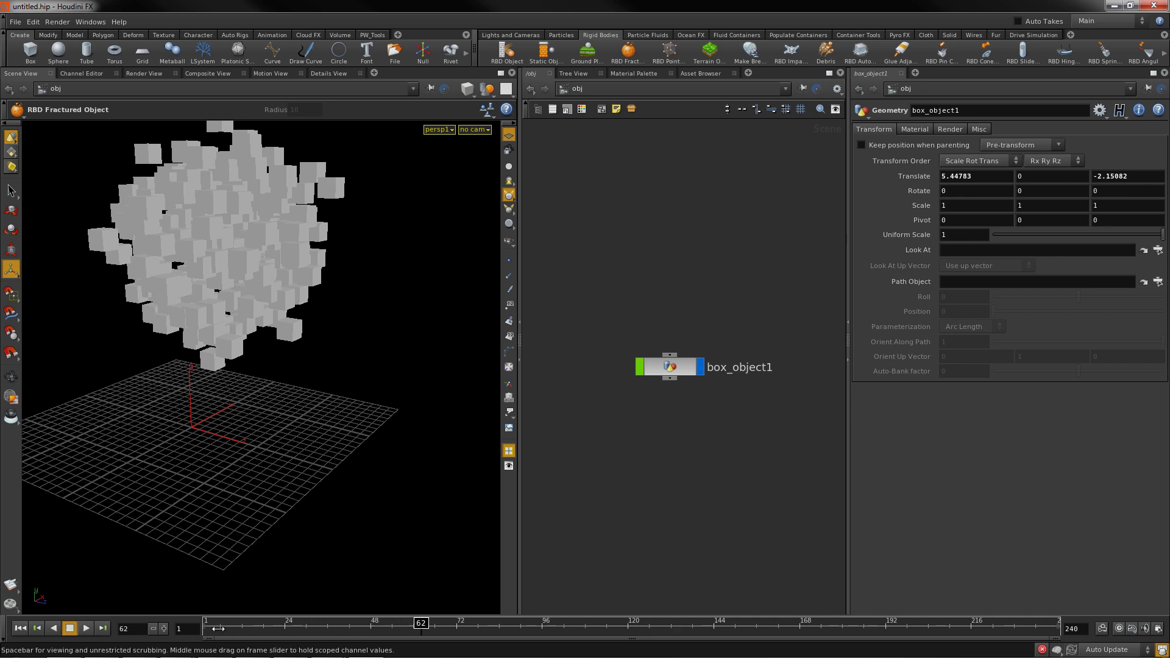
click(218, 627)
click(86, 628)
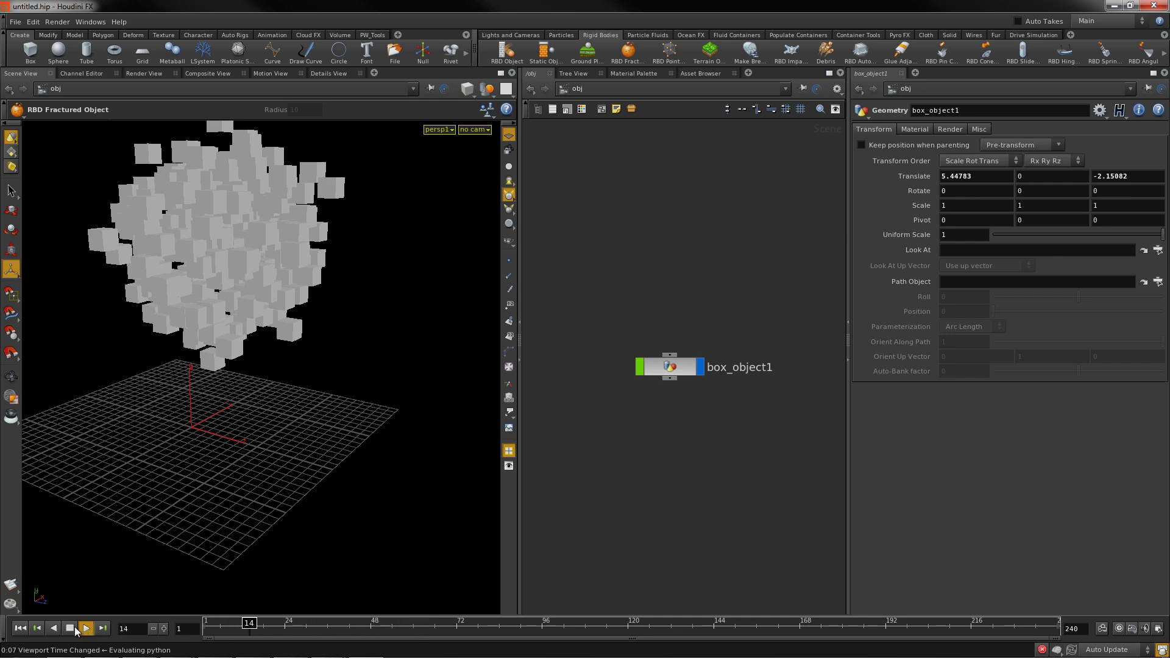
click(21, 628)
Step: Make box_object1 a rigid body with the RBD Fractured Object tool, using the RBD Fractured Object type
click(677, 364)
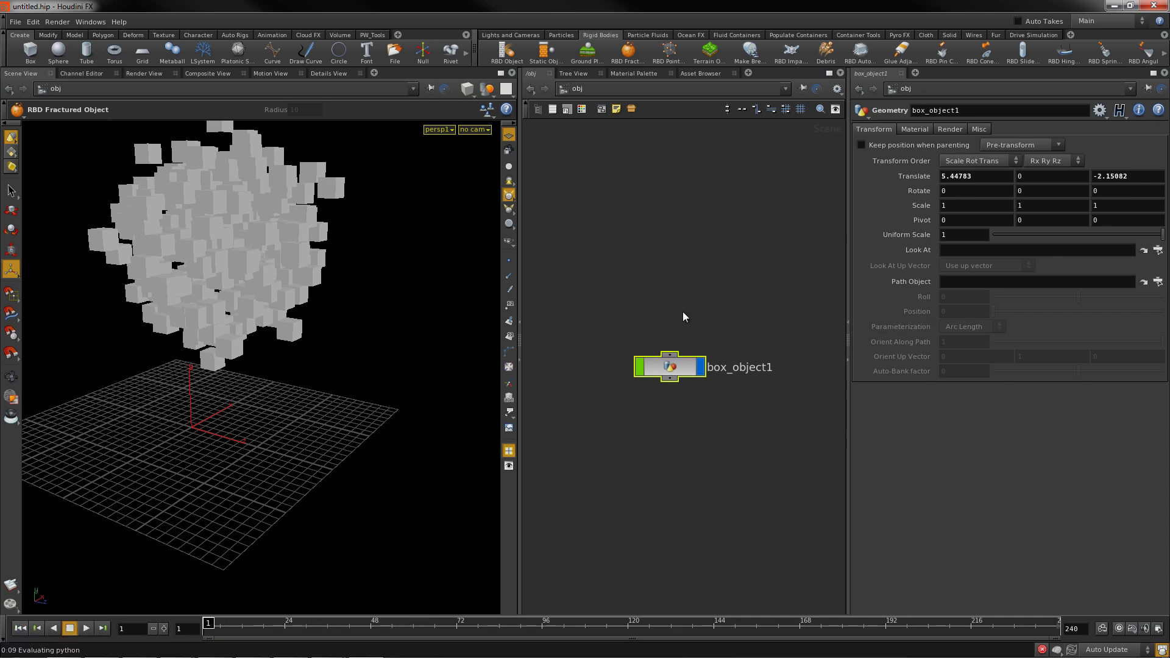
click(629, 54)
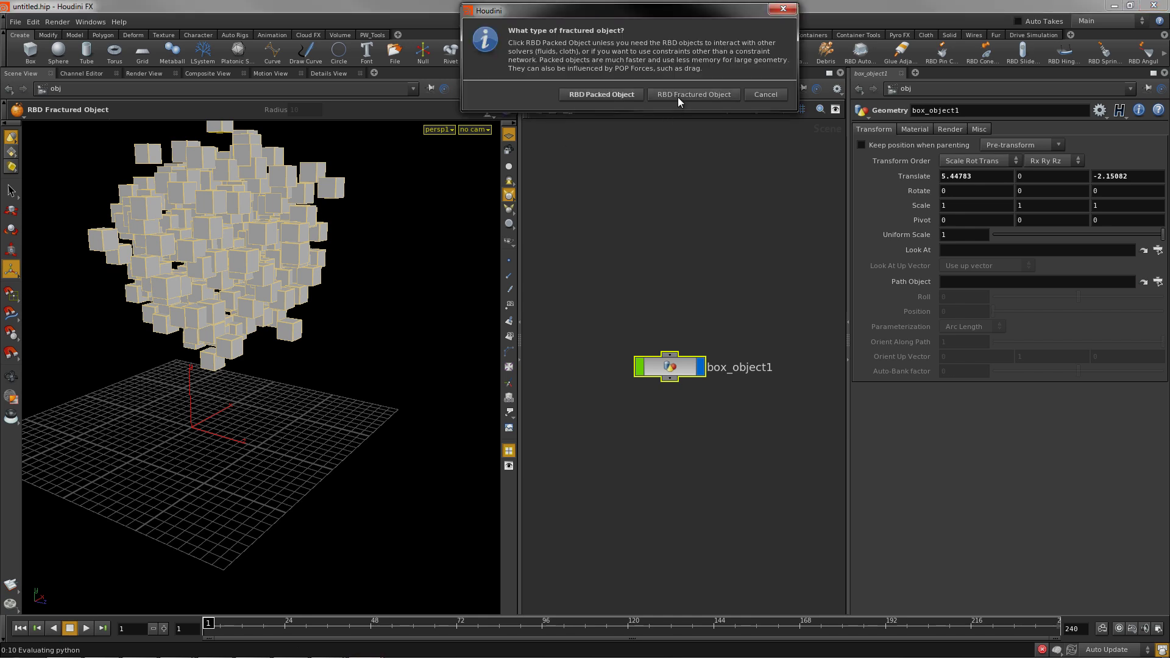
click(680, 97)
key(Return)
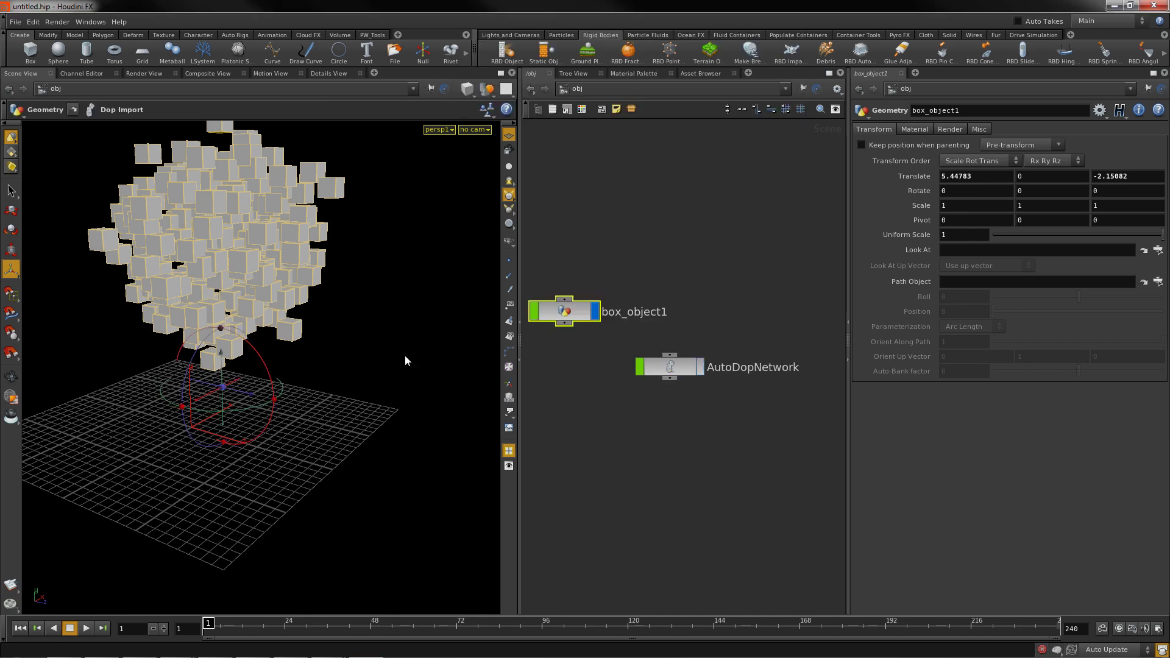
Step: Select AutoDopNetwork, play the opening frames of the rigid body simulation and return to frame 1
click(666, 374)
click(86, 628)
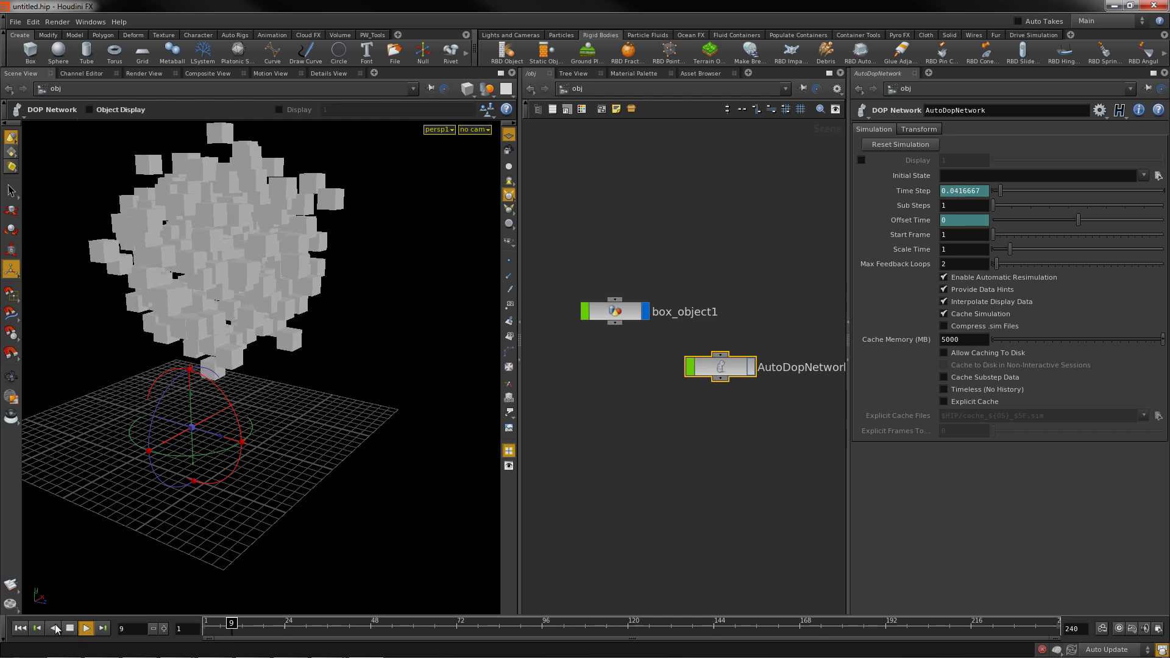
click(70, 628)
click(20, 628)
Step: Inside box_object1, set the Number Of Points on scatter1 to 50
double_click(615, 312)
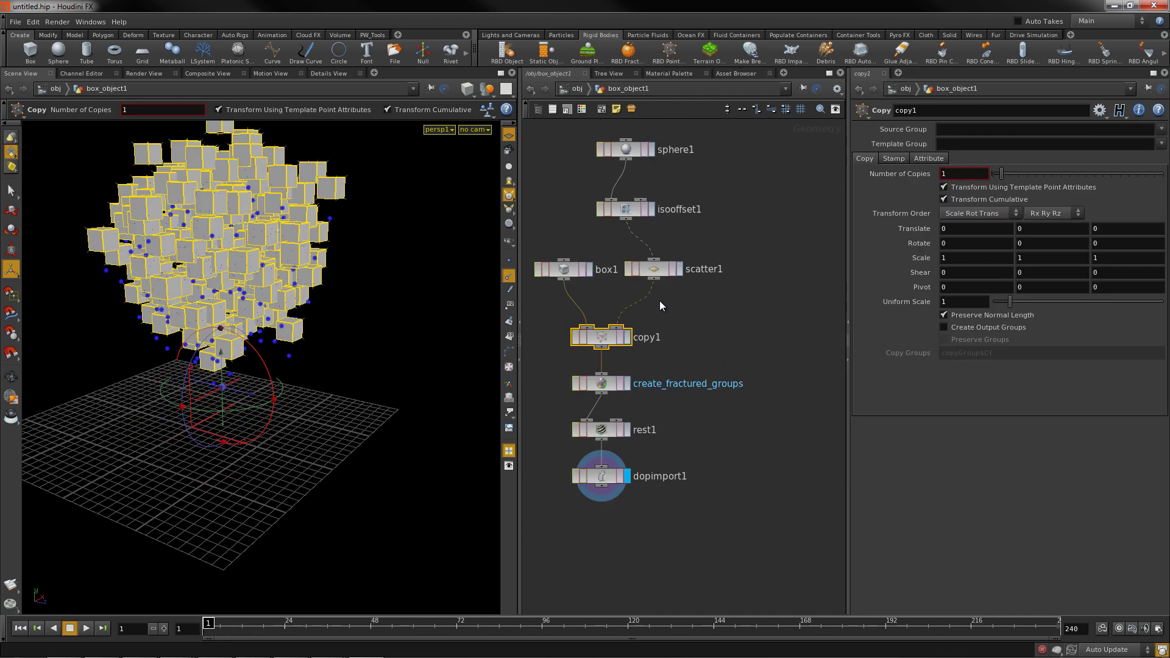
middle_drag(717, 241, 740, 300)
click(676, 327)
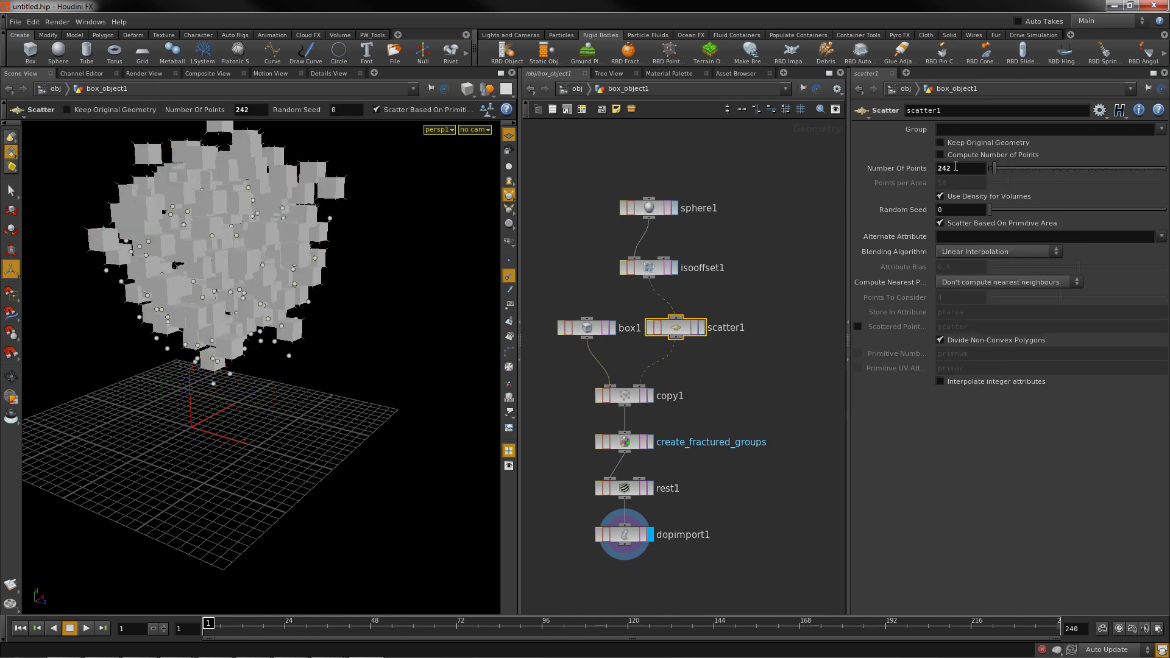
text(50)
key(Return)
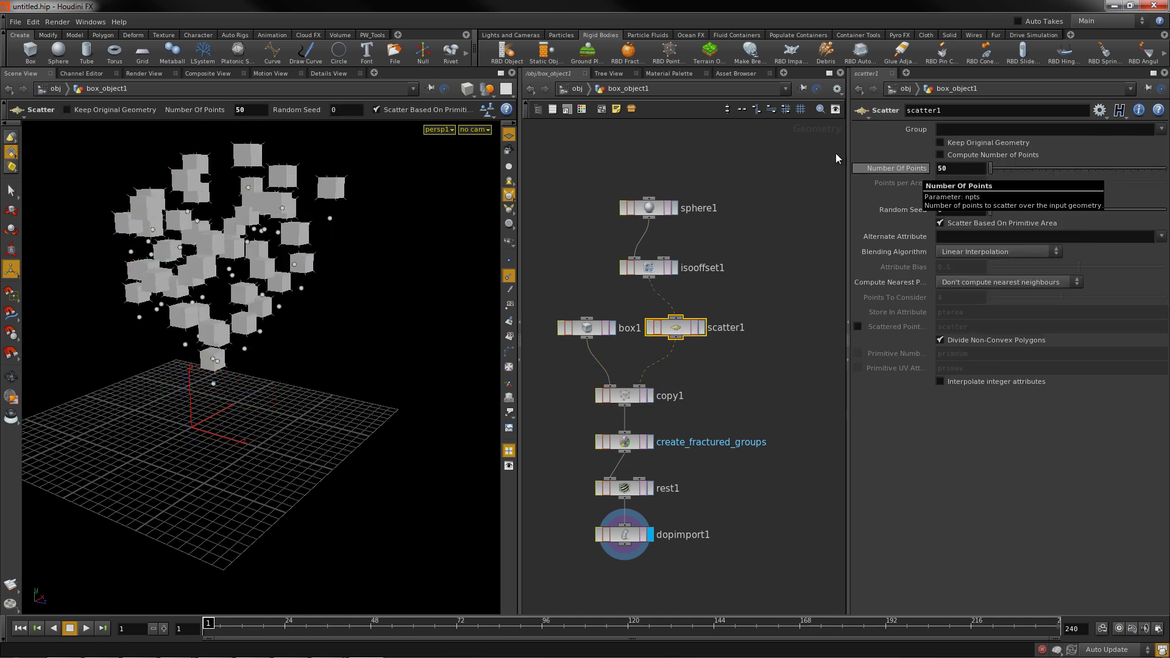
Step: Play a few frames of the simulation with the reduced box count and rewind to frame 1
click(86, 628)
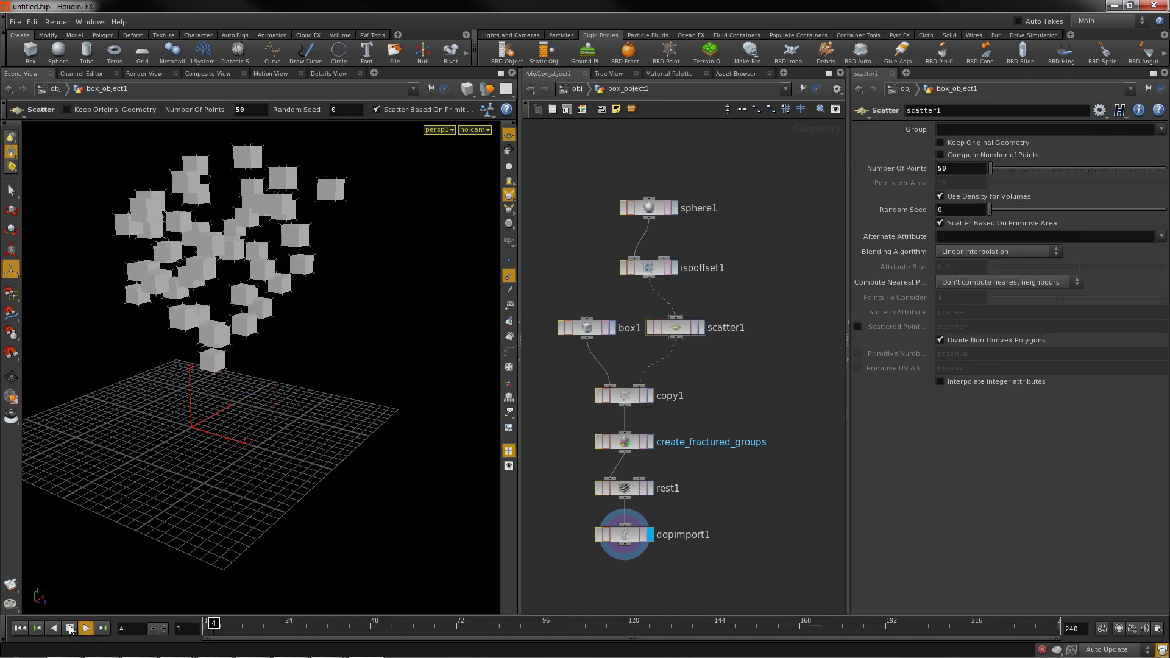
click(70, 628)
click(20, 628)
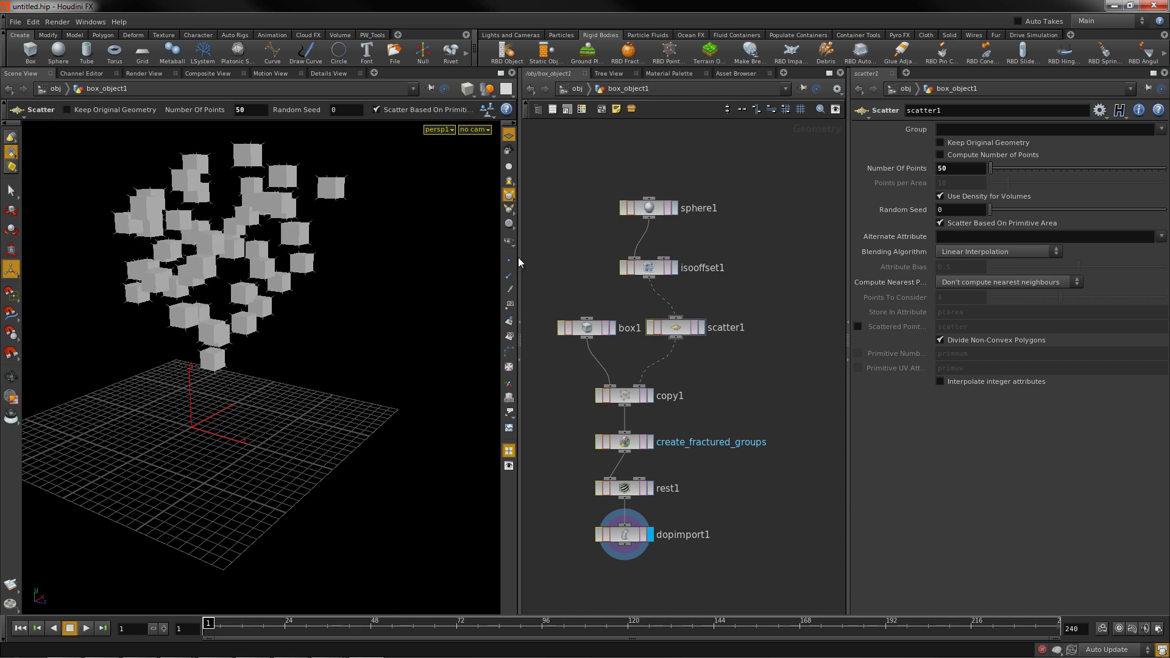
Step: Add a rigid body ground plane beneath the scattered boxes
click(587, 52)
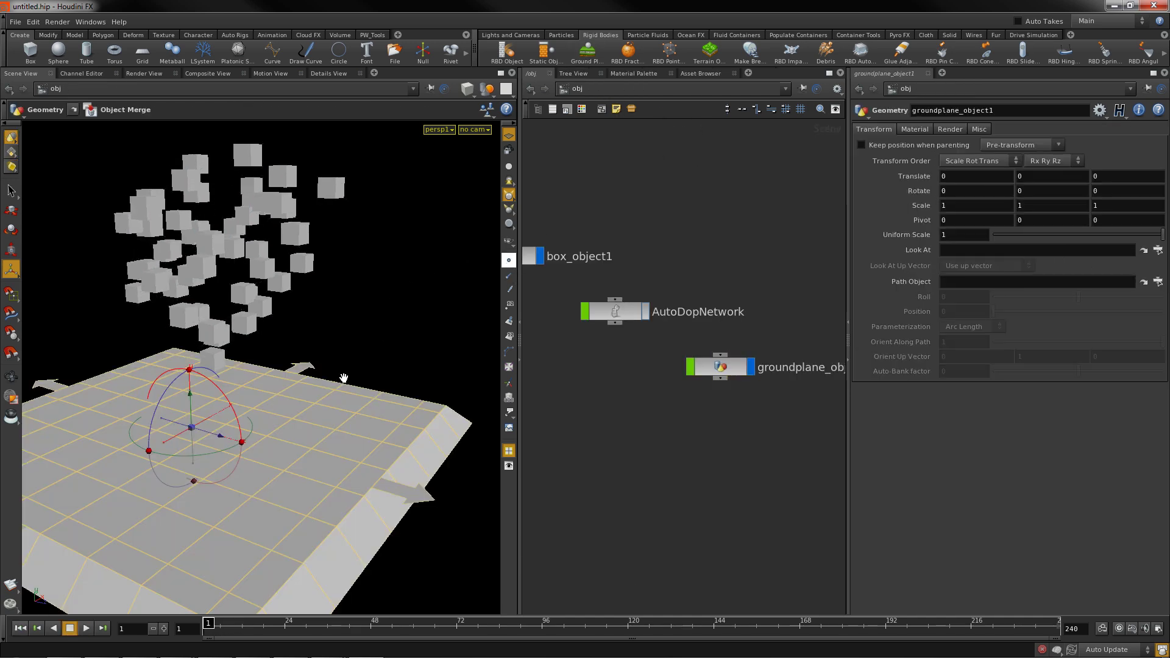
drag(297, 391, 243, 377)
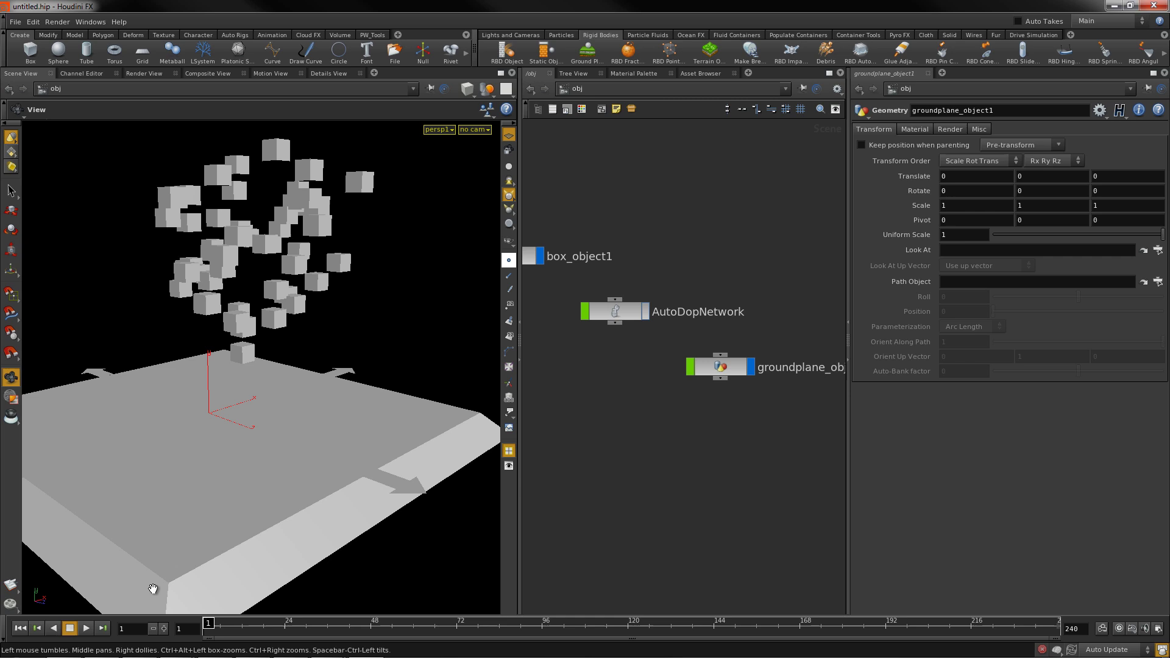
Step: Play the boxes falling onto the ground plane, switch the viewport to Flat Wire Shaded, and rewind to frame 1
click(86, 628)
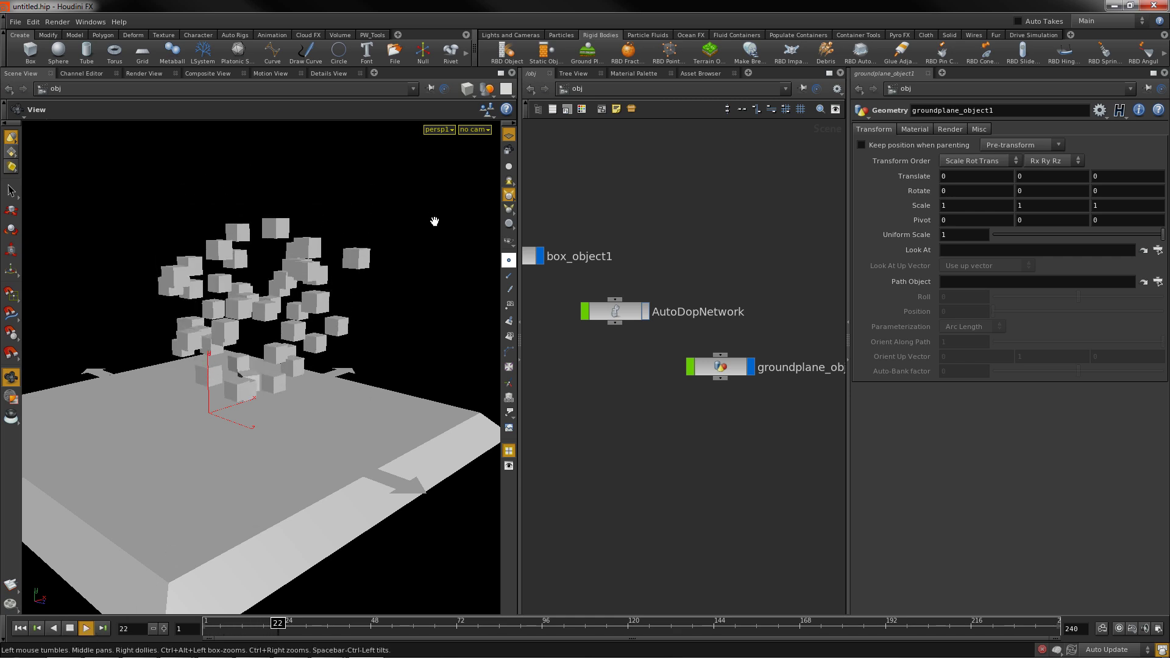
click(468, 89)
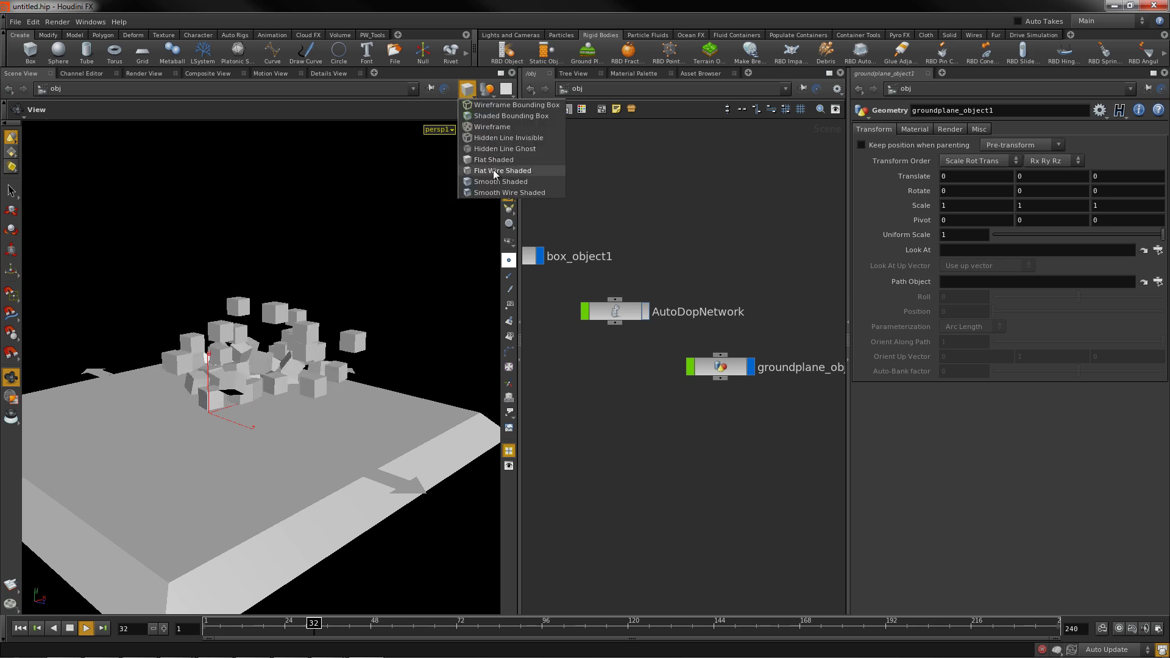
click(499, 170)
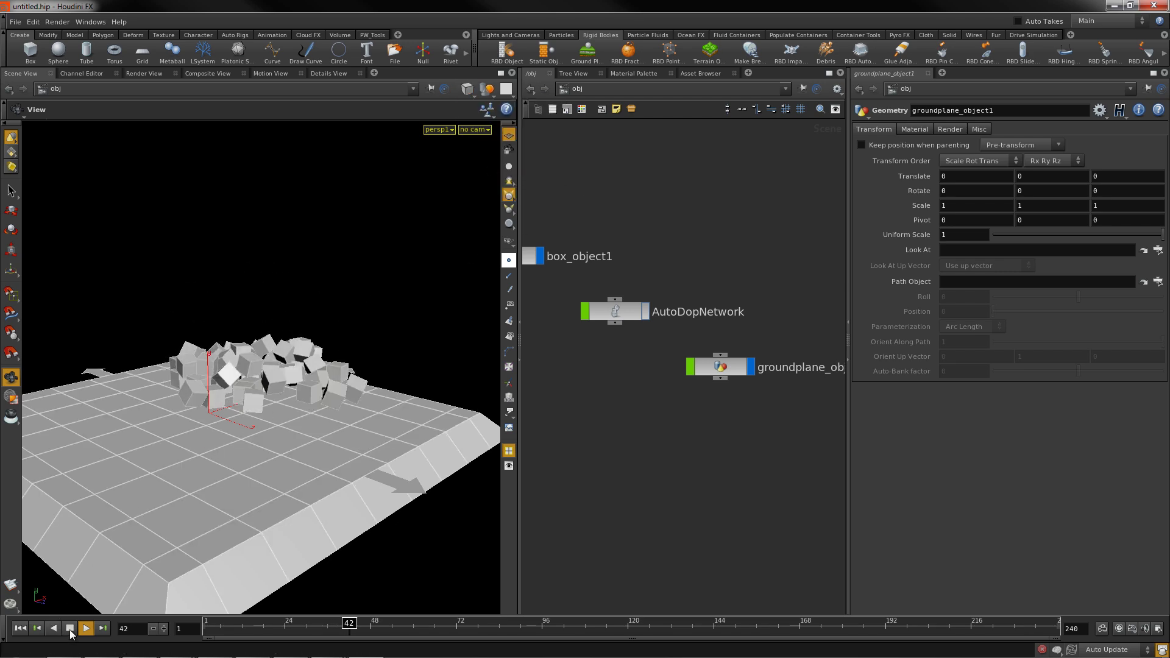
click(69, 628)
scroll(239, 420, up, 5)
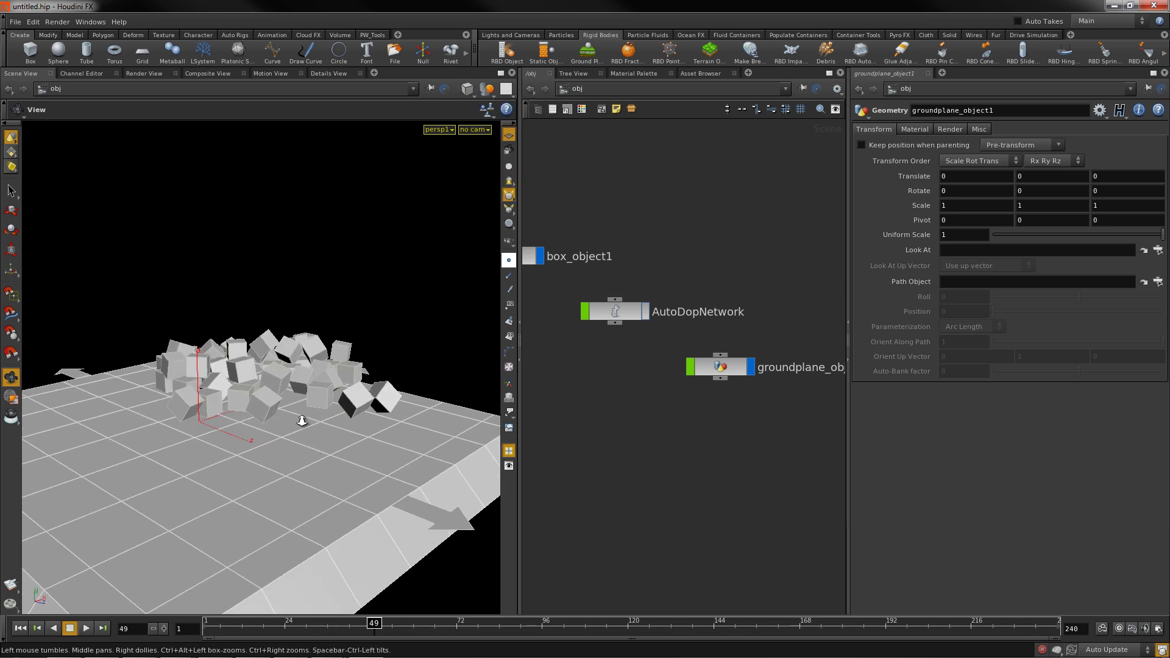
click(20, 628)
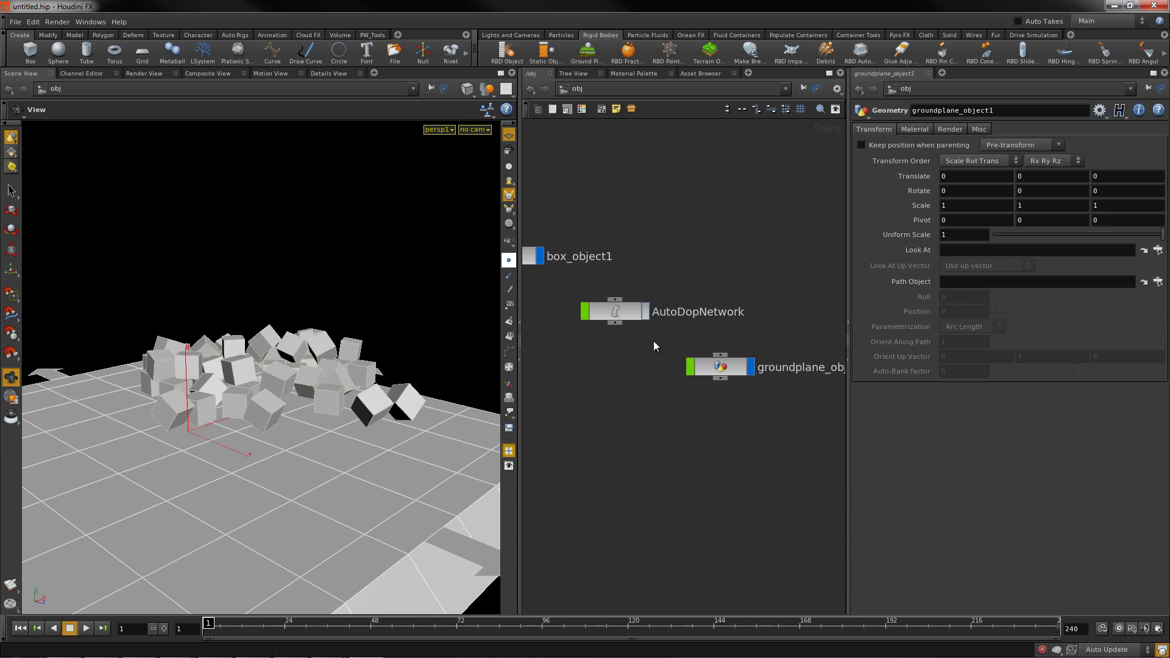
Step: Inside AutoDopNetwork, lay out the nodes and move the box_object1, merge2 and rigidbodysolver1 chain upward to make room above merge1
double_click(615, 311)
click(772, 451)
key(l)
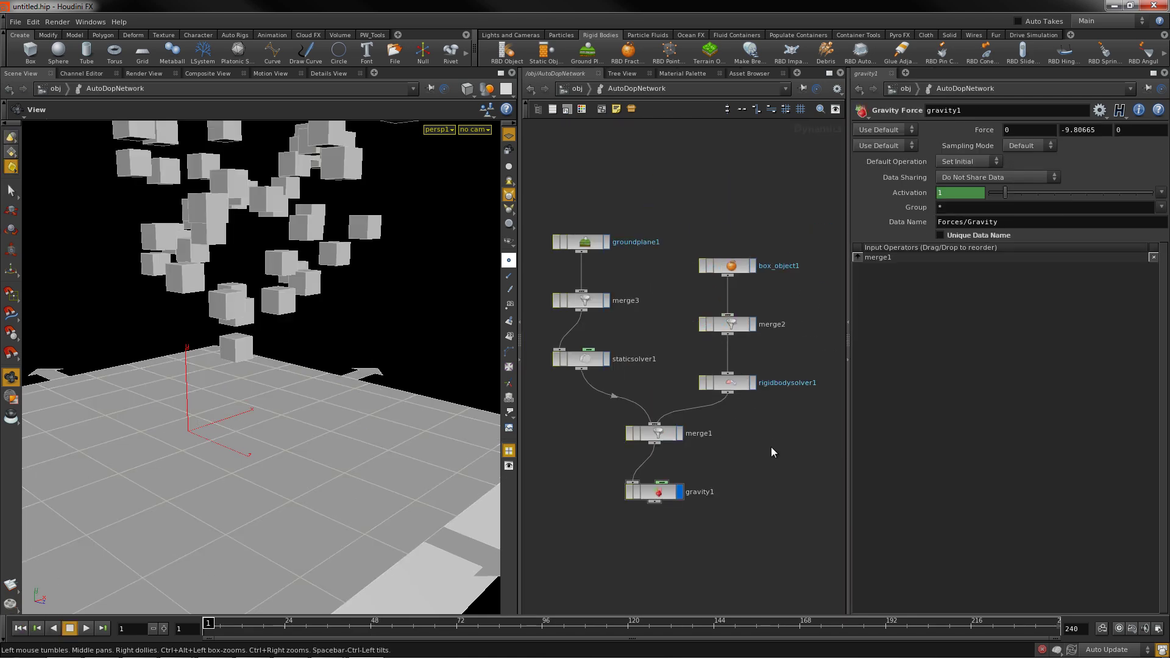
drag(778, 352, 694, 243)
middle_drag(802, 369, 749, 354)
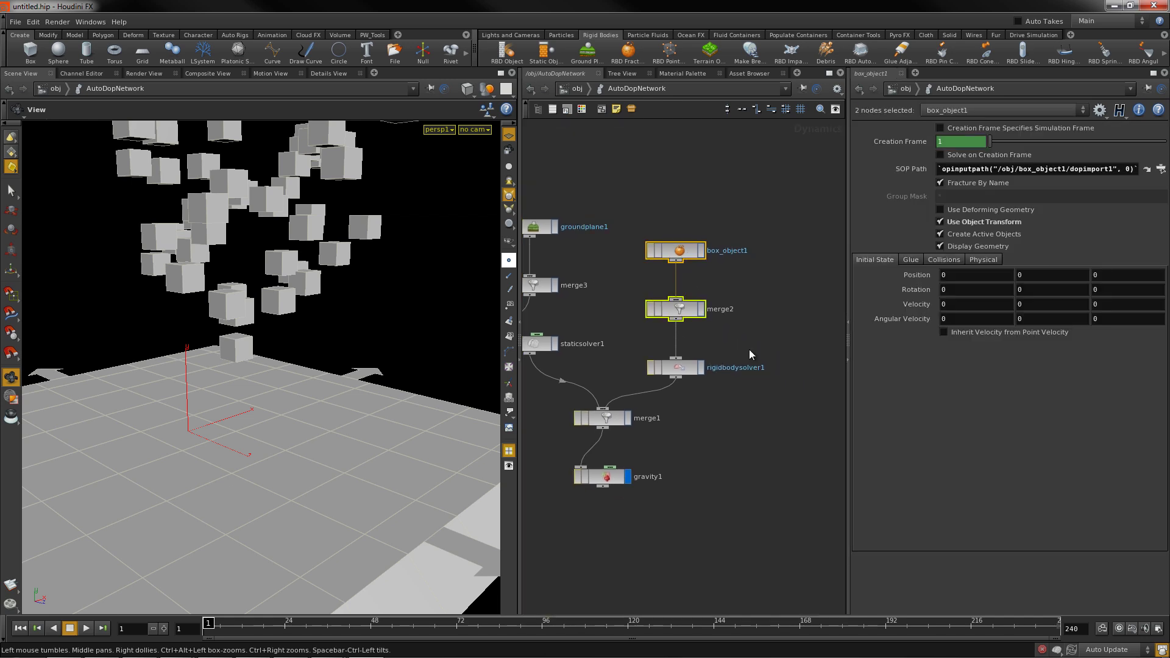
shift+click(676, 368)
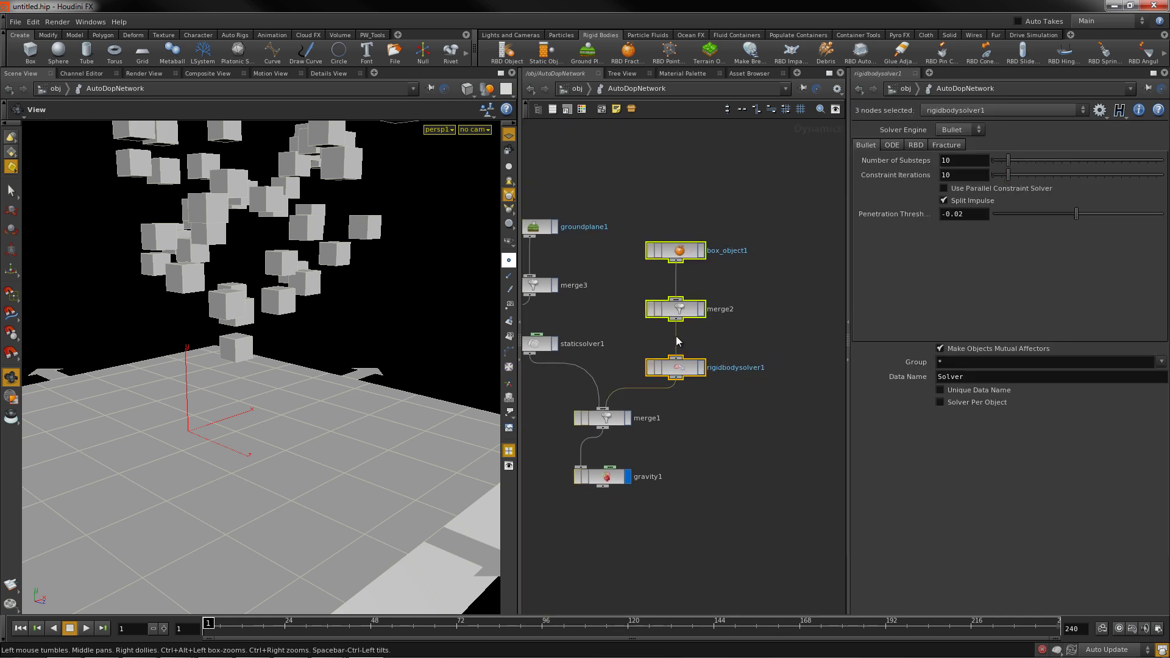
drag(679, 367, 699, 309)
Step: Insert a Multiple Solver node between rigidbodysolver1 and merge1
right_click(706, 393)
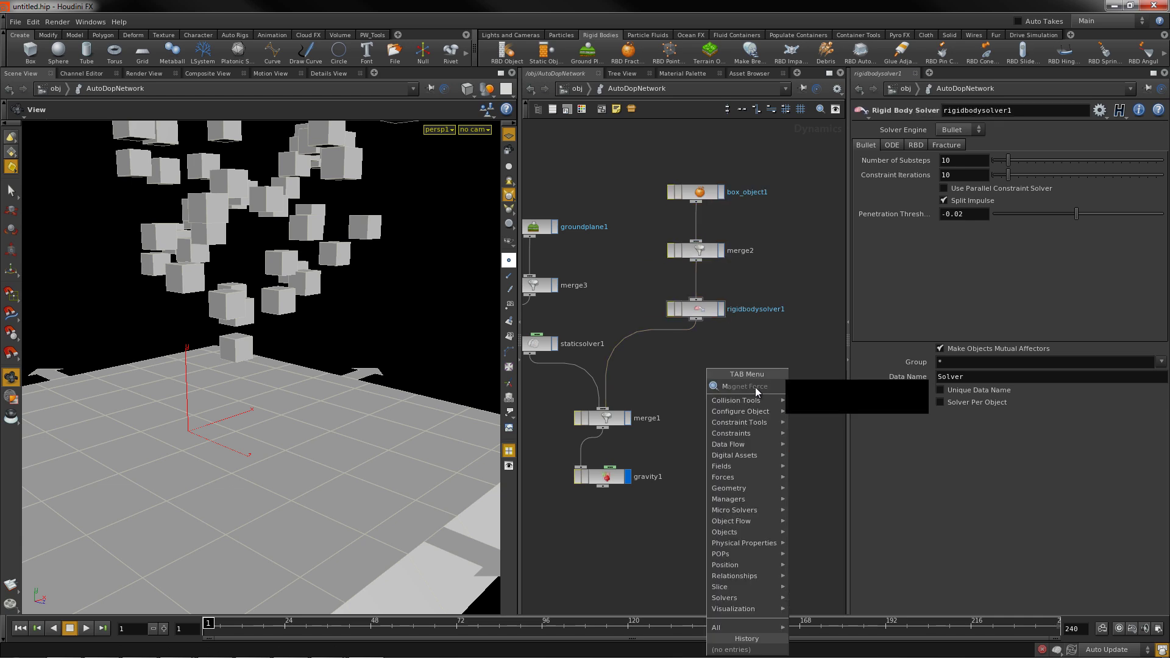
click(624, 358)
click(639, 368)
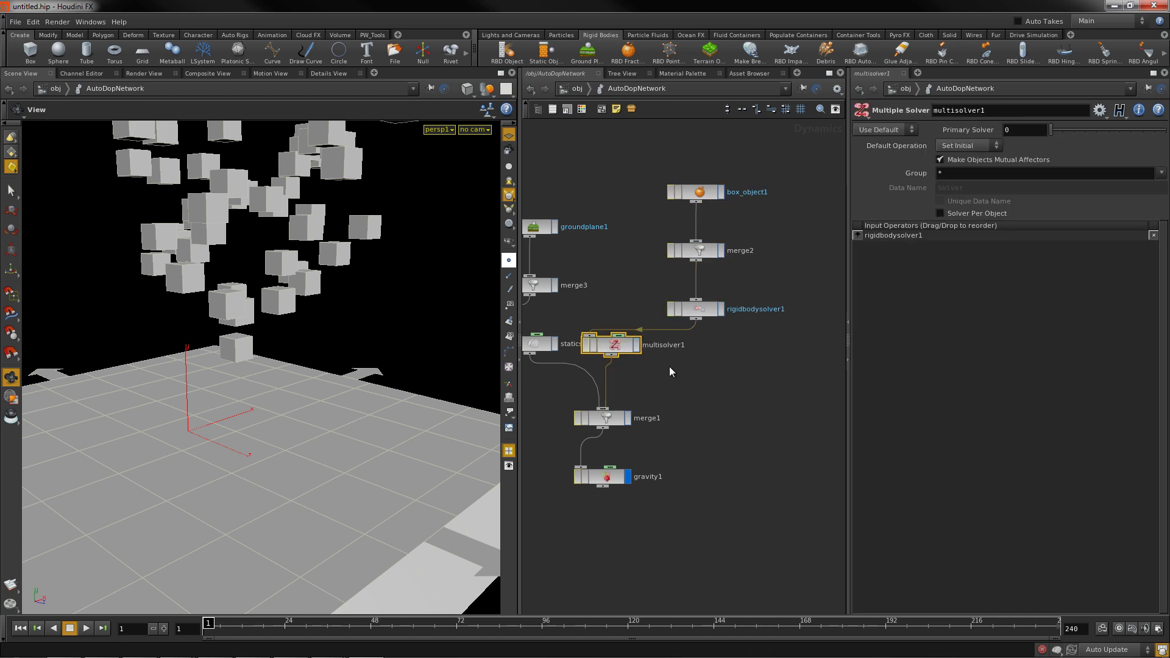
Step: Add the dopExample digital asset beside rigidbodysolver1 and wire its output into multisolver1's solver input
click(740, 361)
key(Tab)
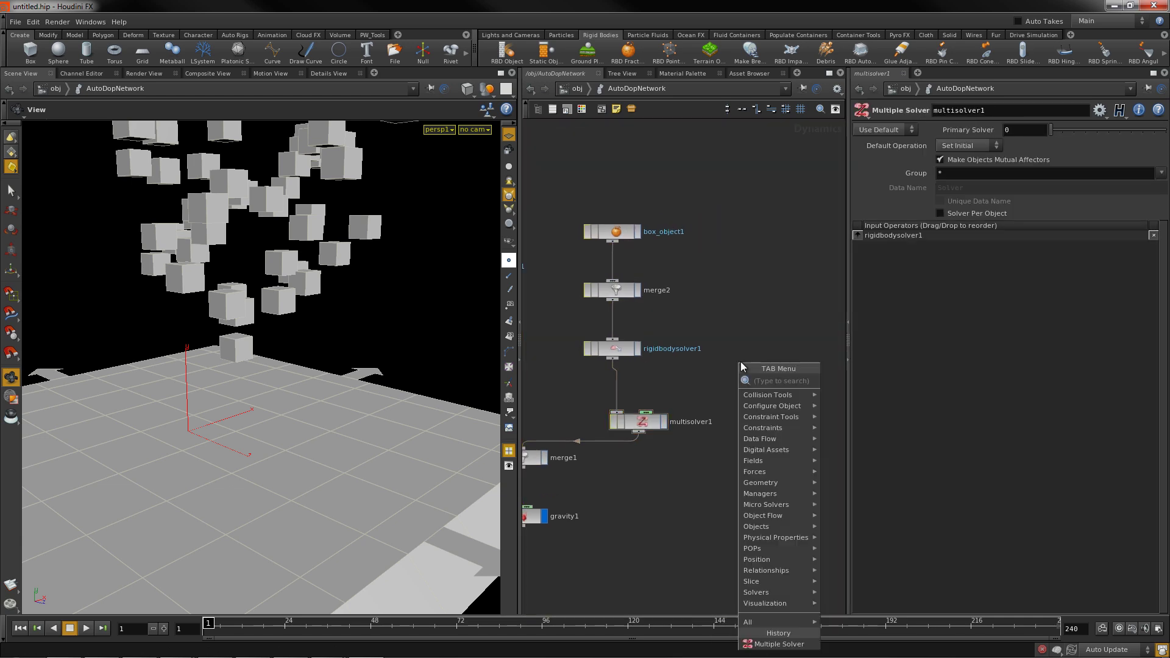
mouse_move(792, 448)
click(856, 452)
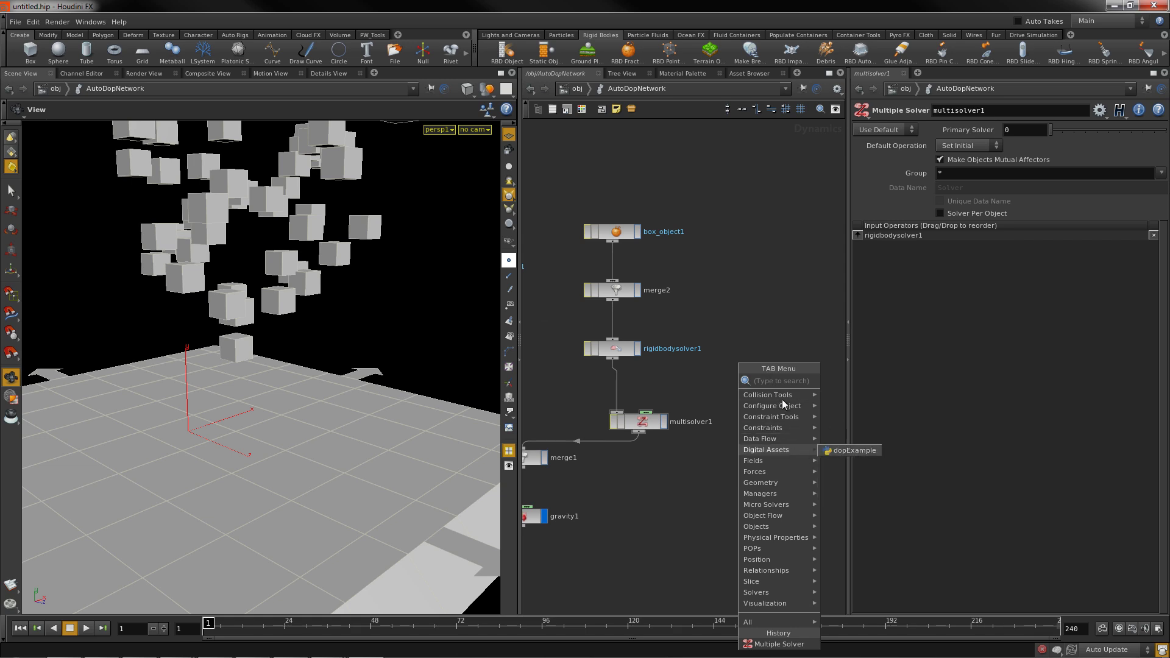
click(769, 400)
drag(746, 380, 646, 413)
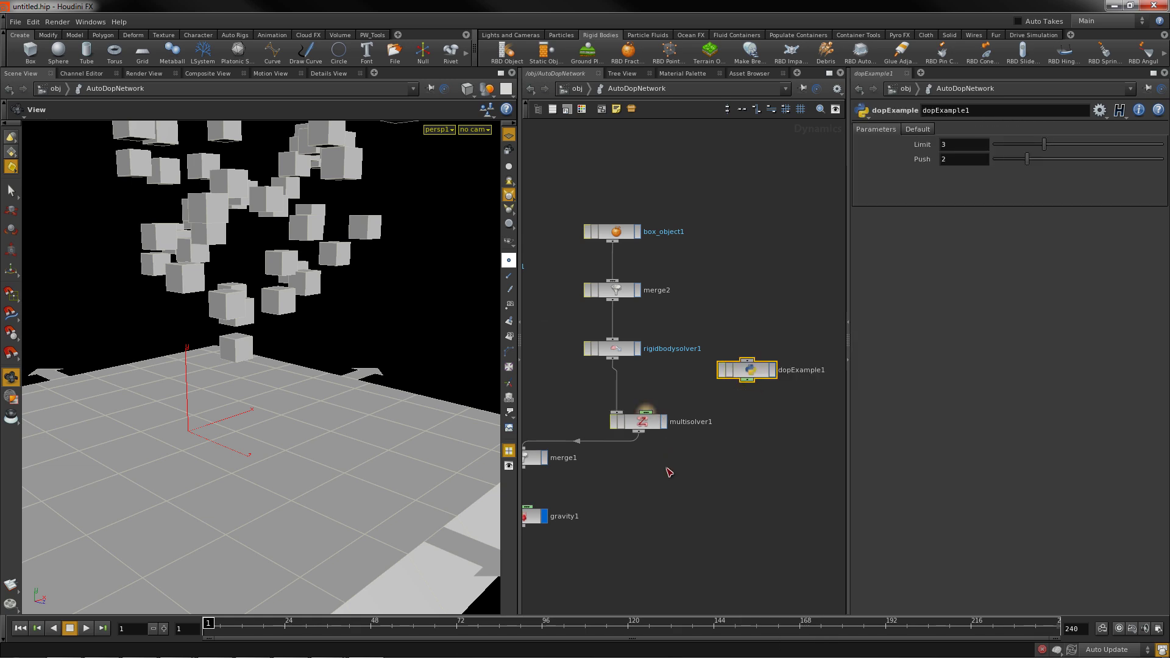
middle_drag(667, 471, 740, 459)
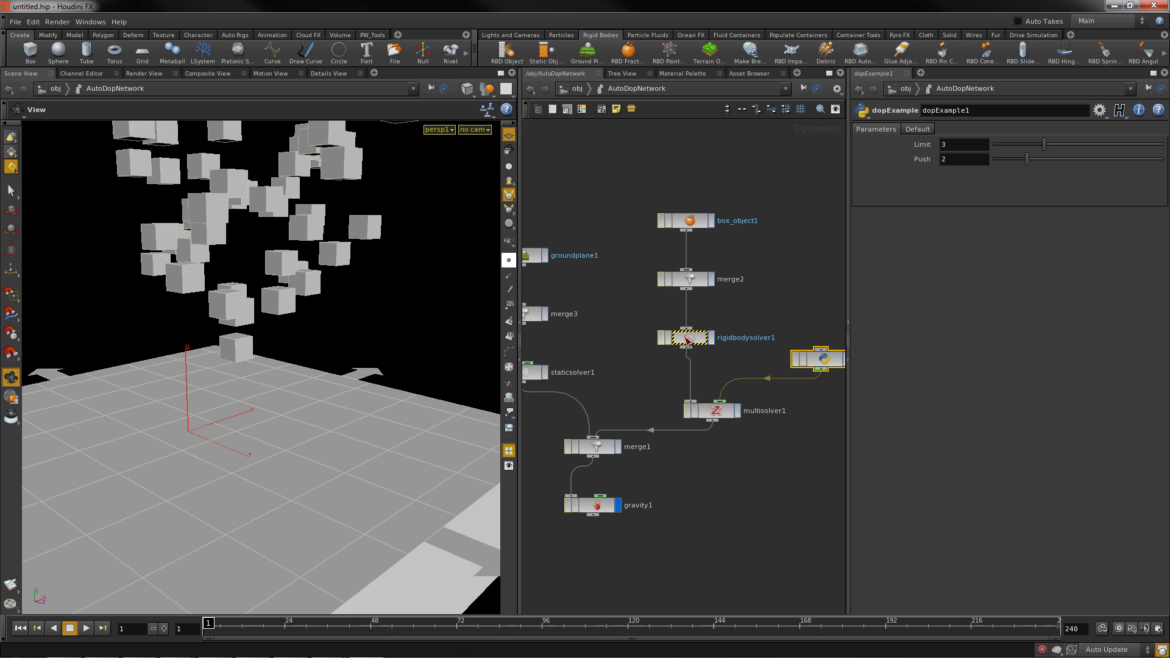
Step: Play the simulation with dopExample1 acting on the boxes, examine their motion above the ground plane, and stop playback
drag(235, 517, 305, 409)
click(86, 628)
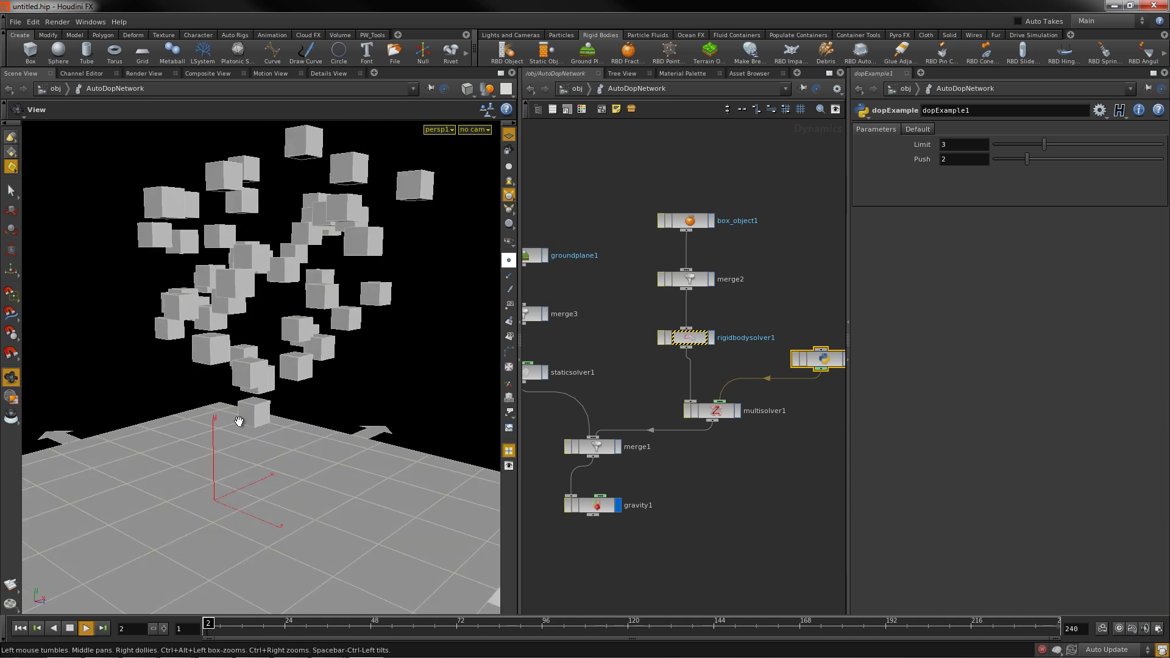
drag(293, 455, 363, 422)
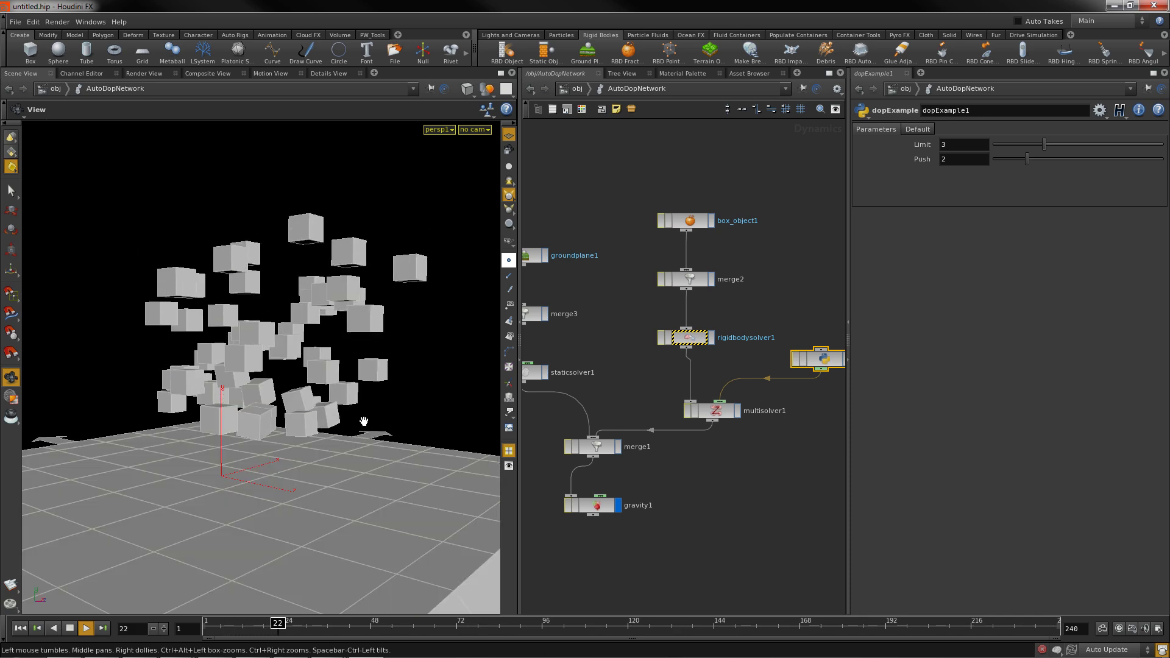
drag(364, 421, 368, 414)
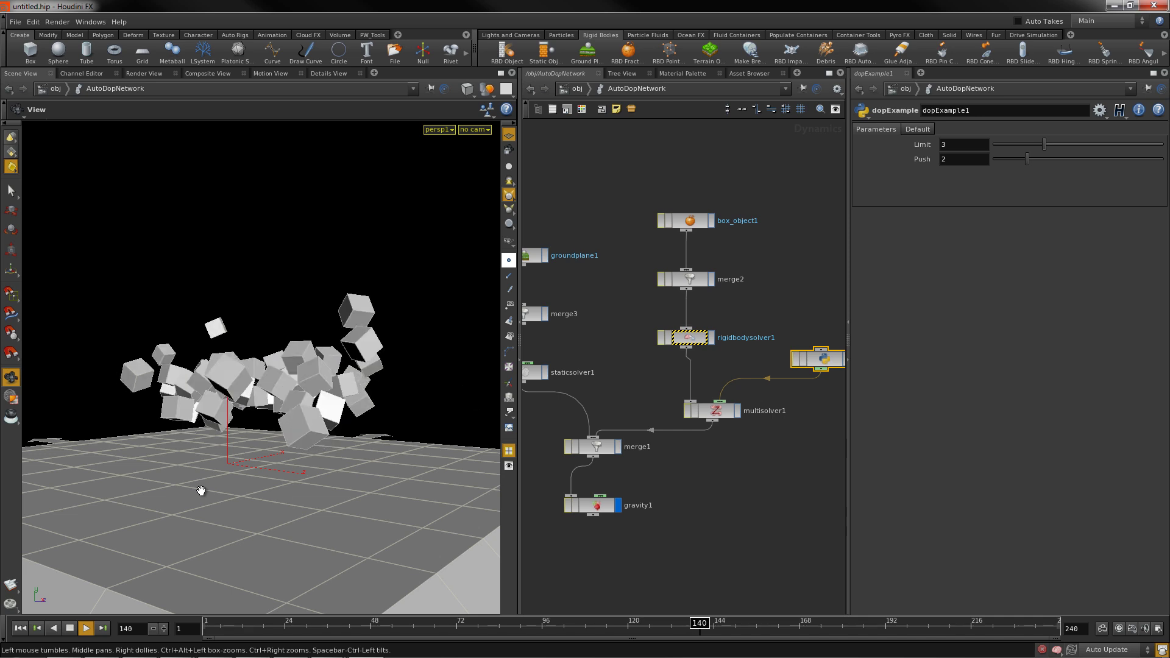
click(69, 628)
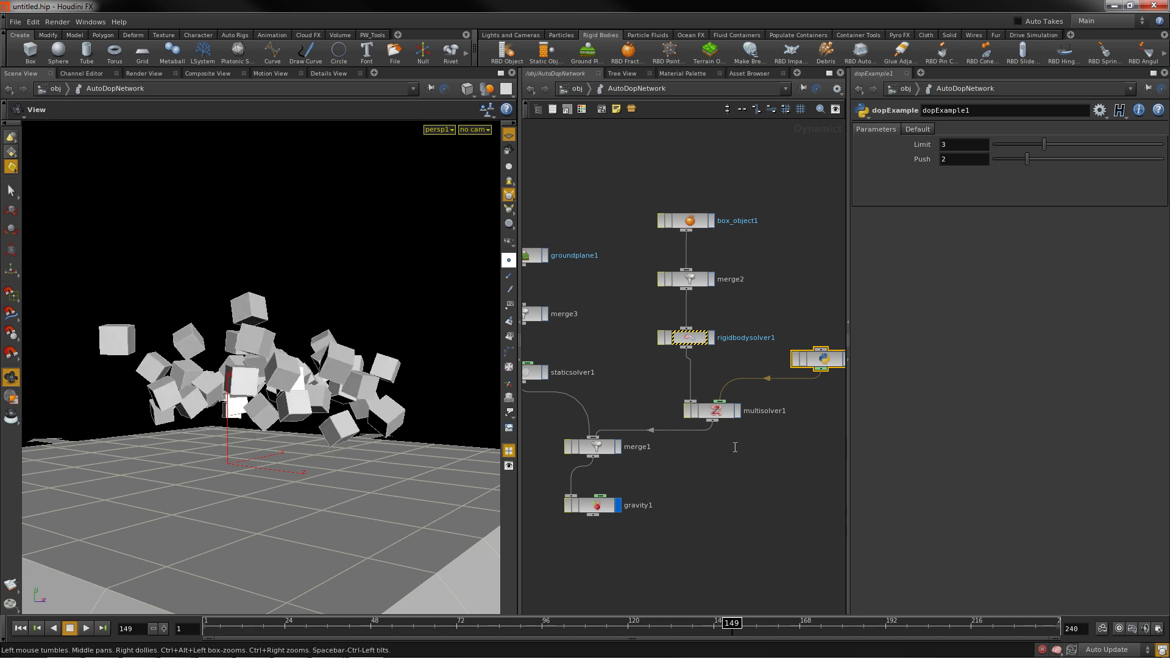
Step: Open the type properties of dopExample1, examine the solveForObjects function in its Python code, and close the dialog
middle_drag(784, 403, 729, 407)
right_click(765, 364)
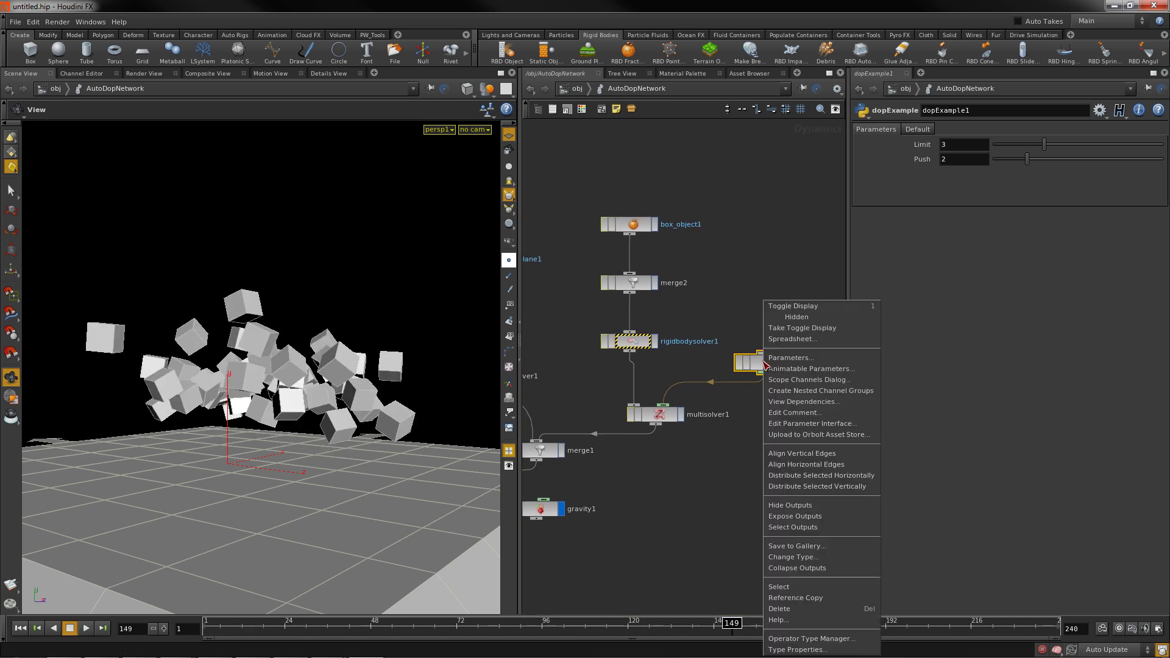
click(799, 650)
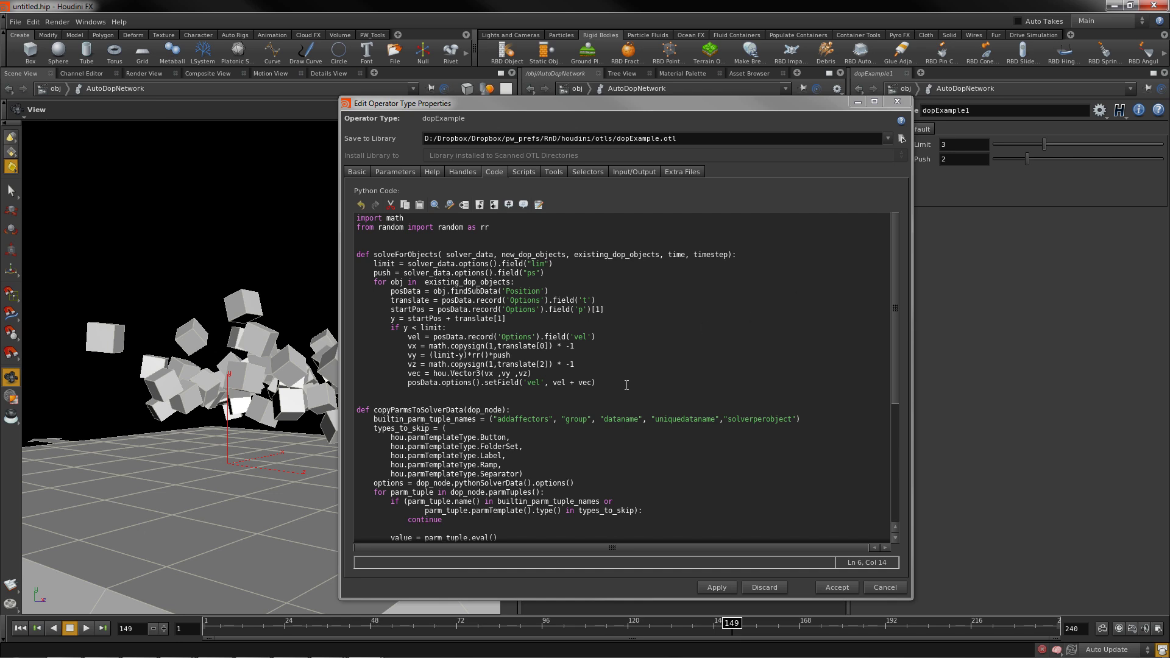
drag(626, 384, 351, 277)
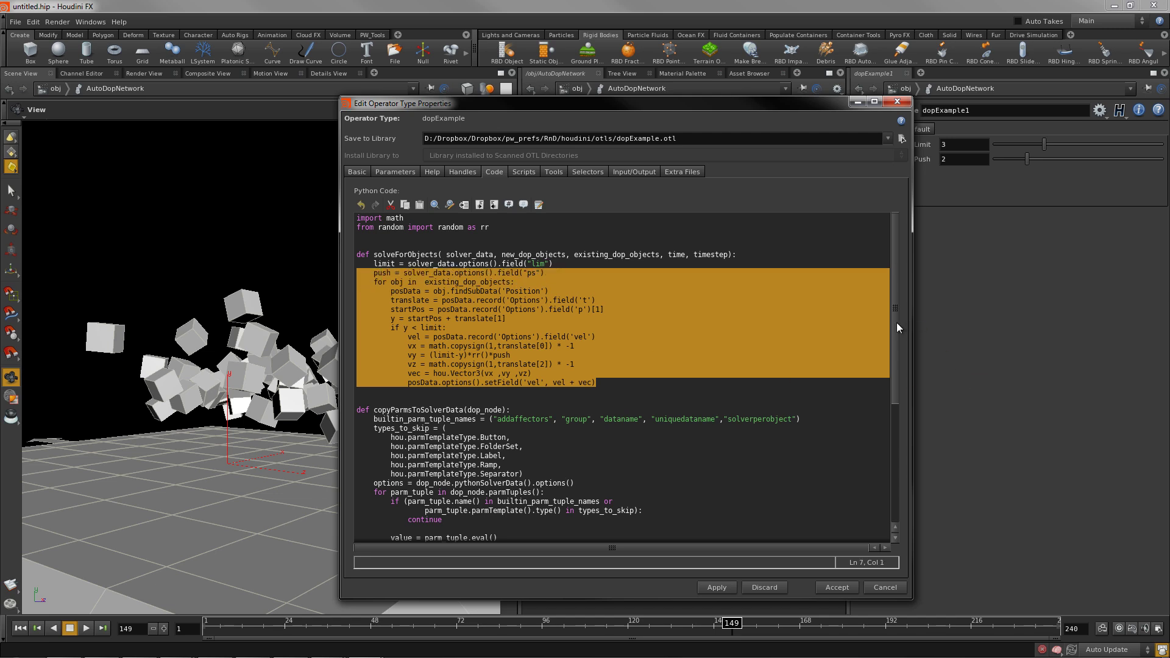
mouse_move(896, 323)
mouse_down()
mouse_move(876, 445)
mouse_move(893, 309)
mouse_up()
click(546, 398)
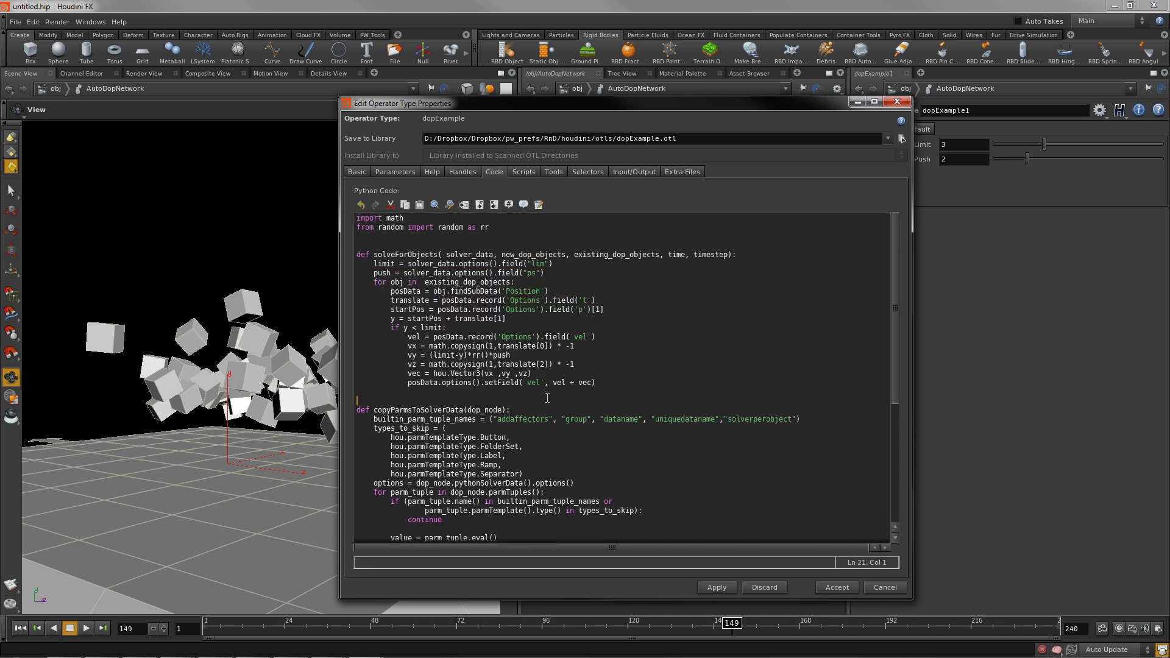
drag(815, 107, 746, 106)
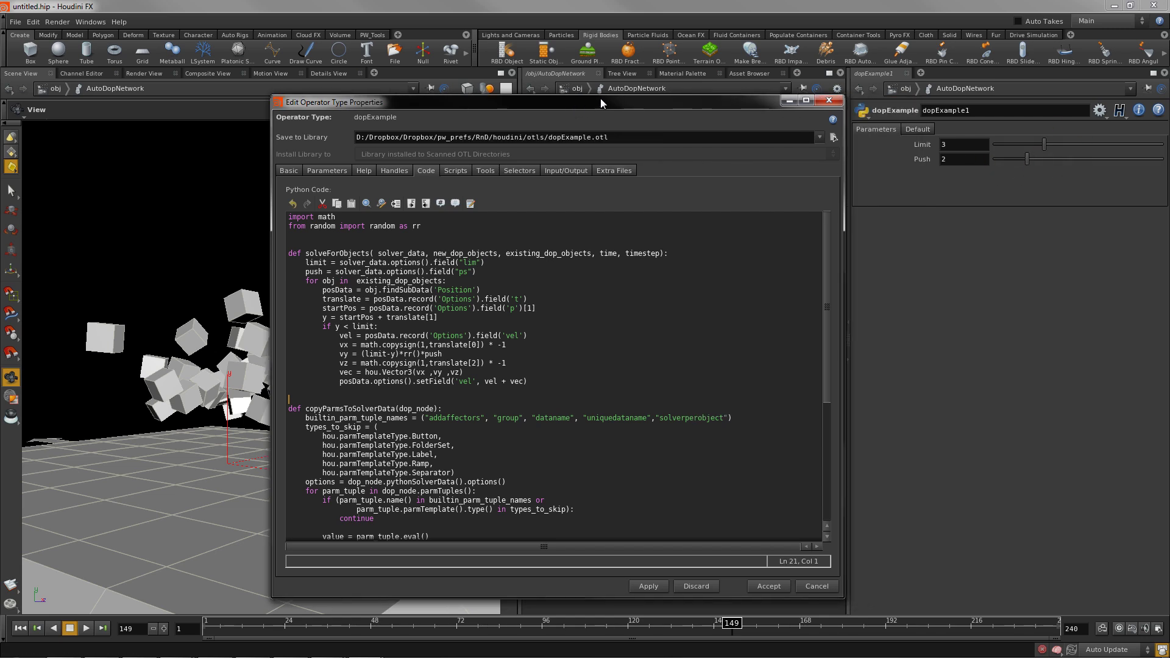
drag(601, 101, 693, 98)
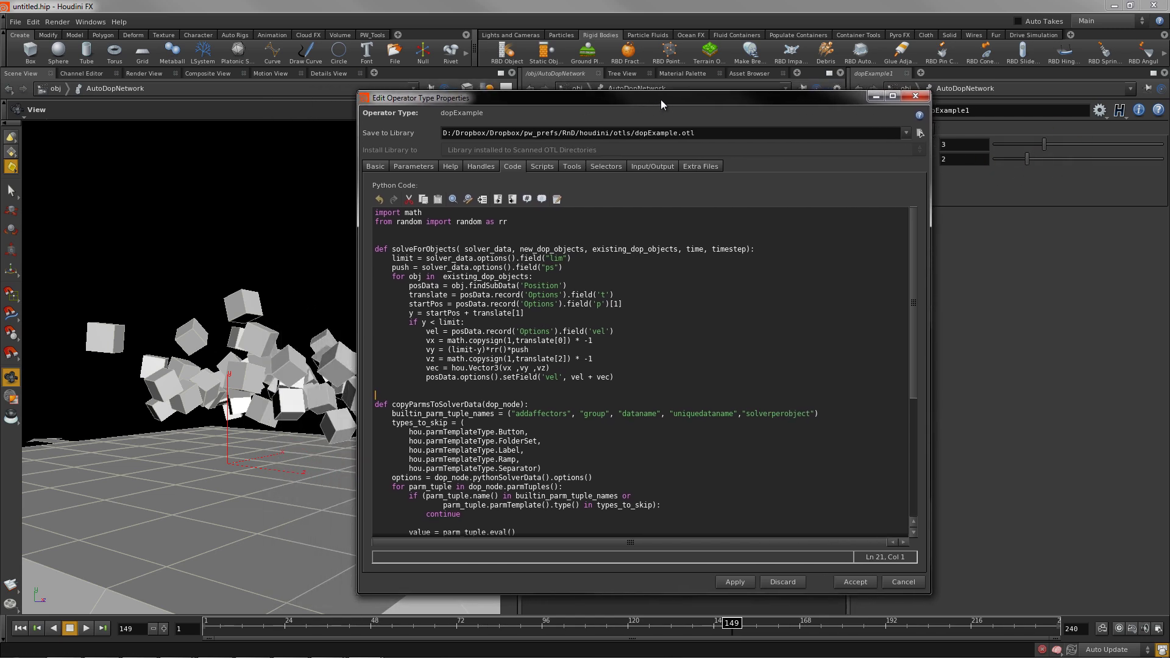
click(921, 96)
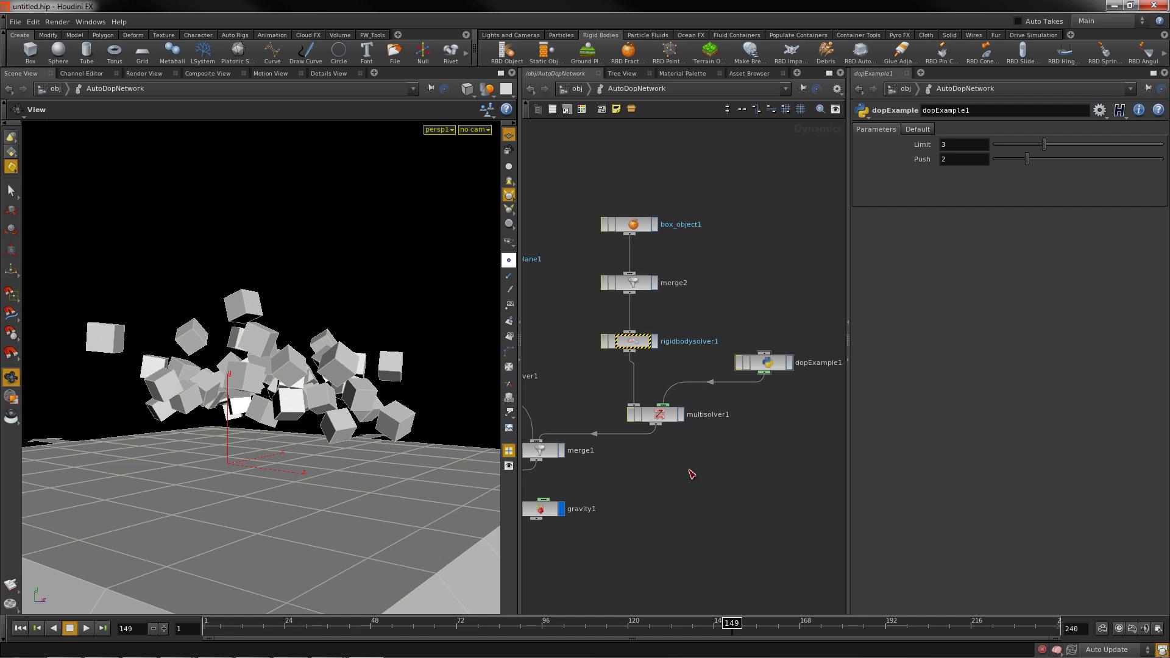
Step: Move dopExample1 up level with rigidbodysolver1 and align multisolver1 beneath rigidbodysolver1
click(764, 367)
click(670, 414)
drag(765, 364, 764, 345)
click(761, 399)
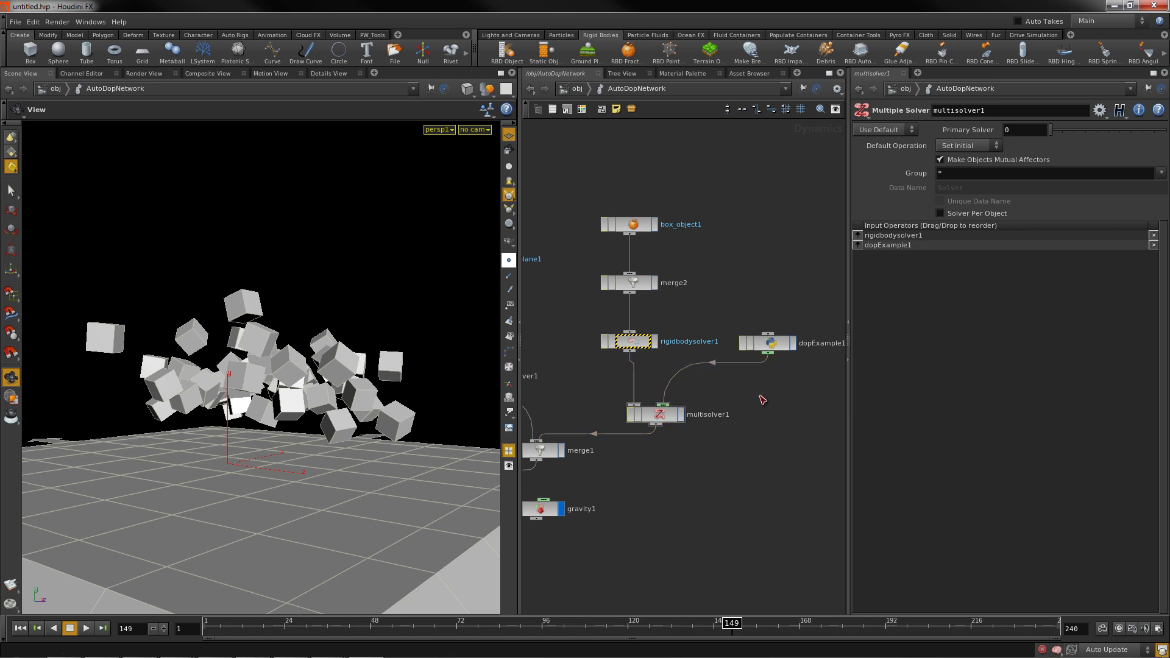
drag(676, 419, 658, 417)
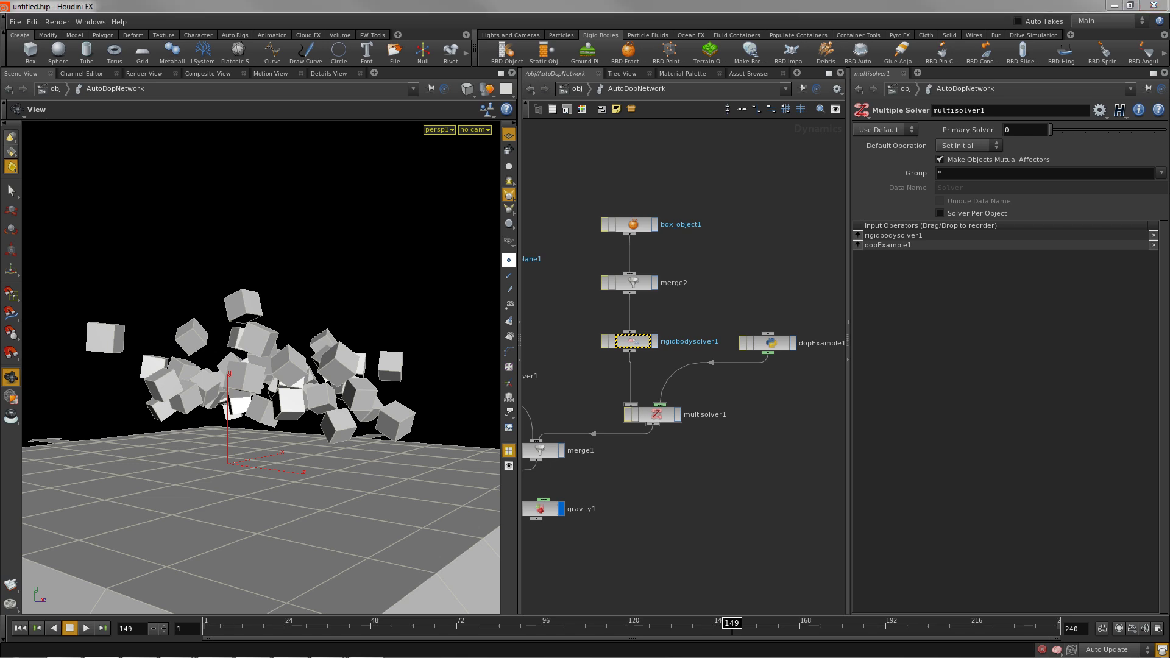
middle_drag(568, 382, 637, 387)
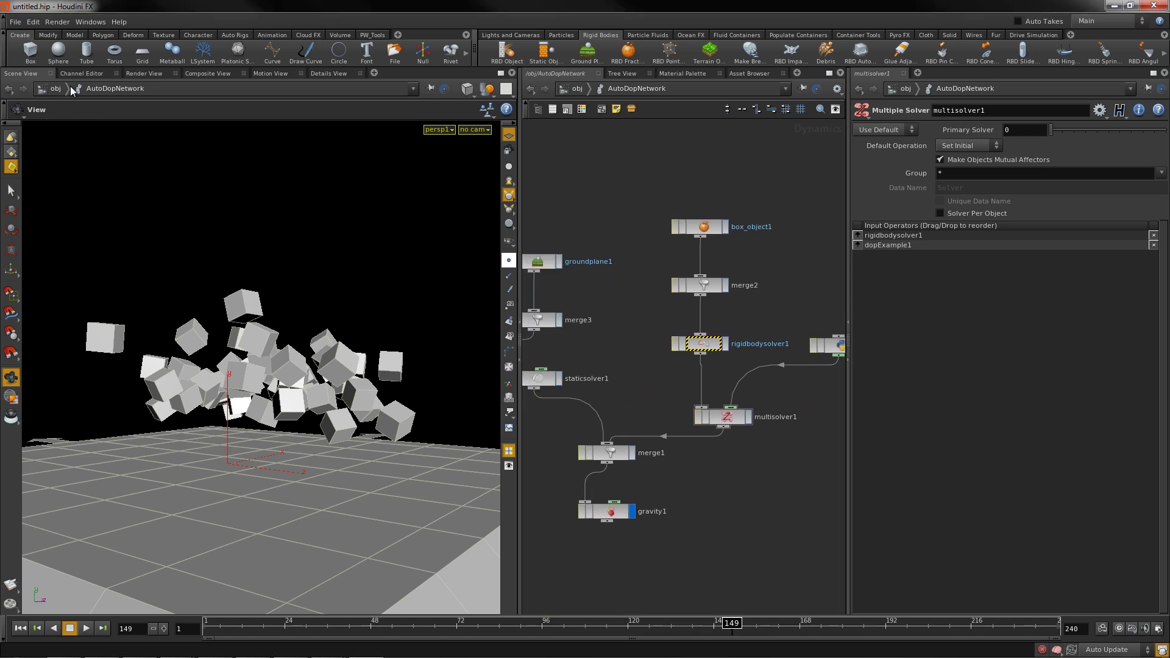
Step: Open the recent scene mantraPasses_delete.hip, discarding the changes to untitled.hip
click(16, 22)
mouse_move(100, 56)
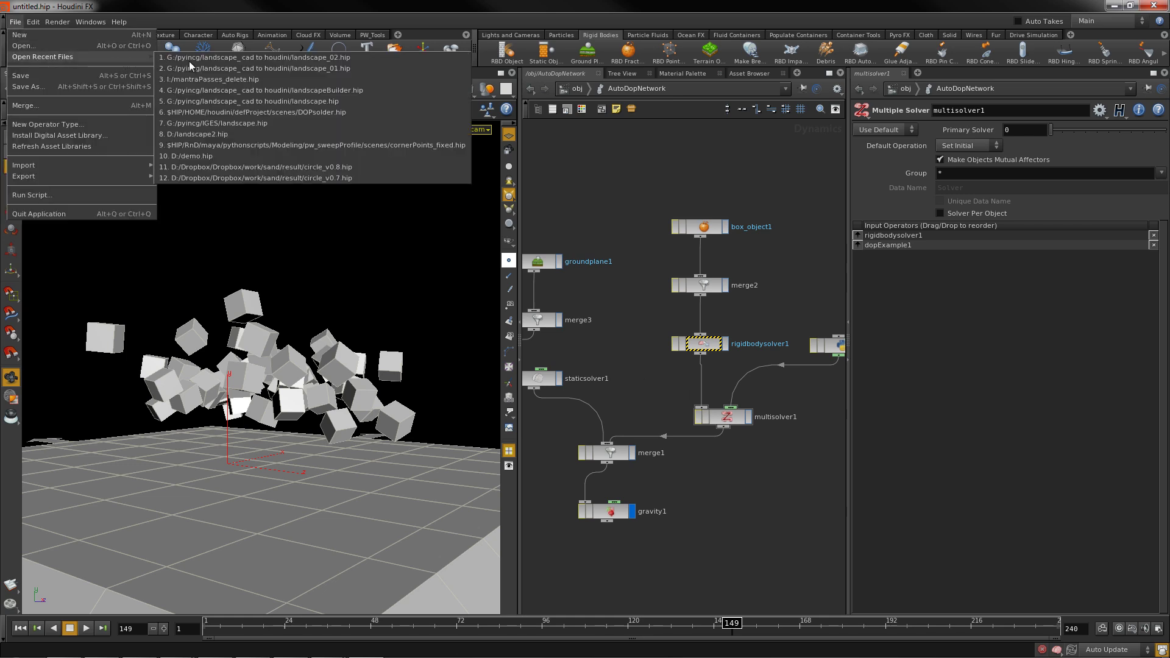
click(232, 77)
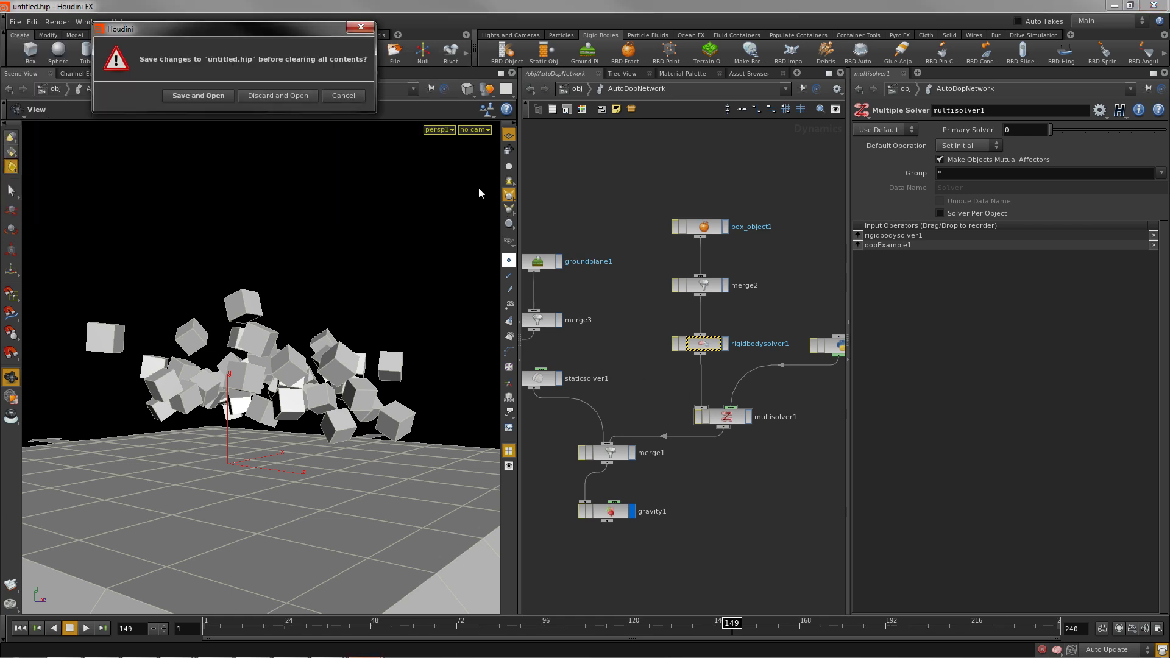
click(268, 98)
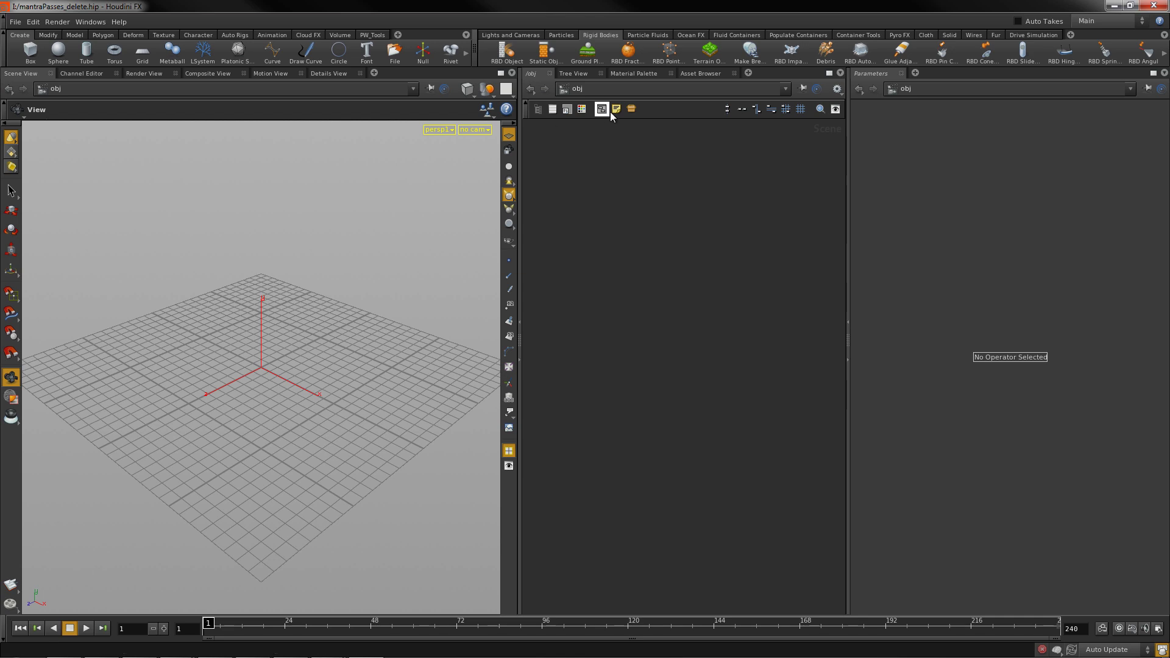
Step: Go to the out network and examine the extra image plane settings of the mantra nodes, particularly mantra3
click(579, 93)
click(601, 144)
drag(761, 252, 611, 461)
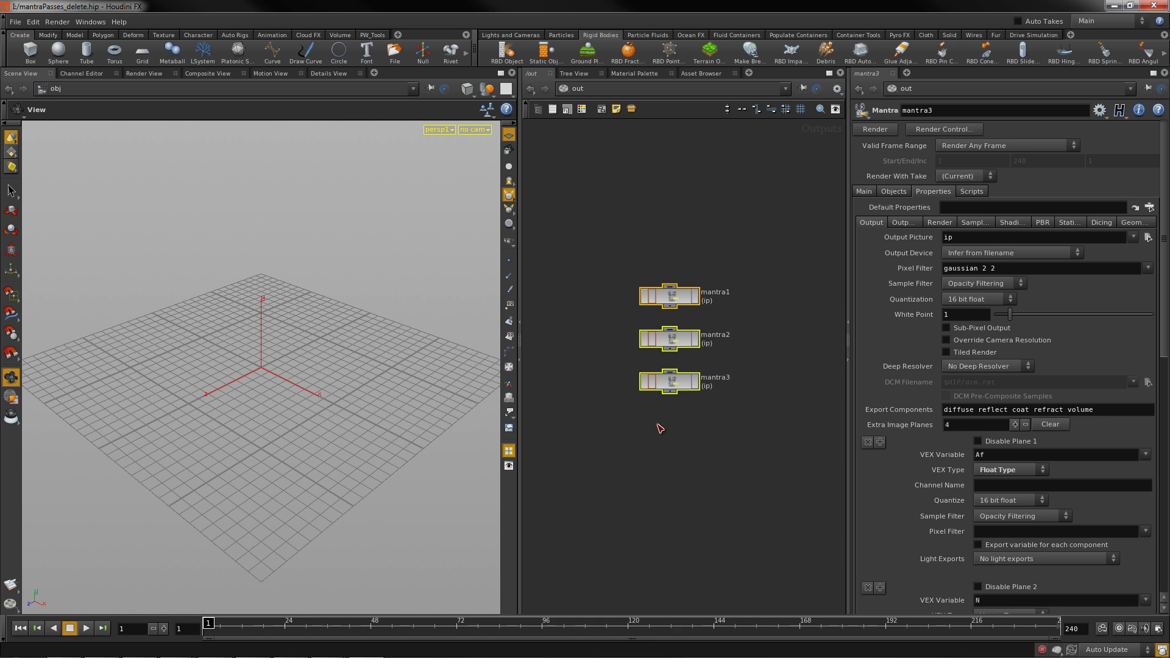
click(749, 408)
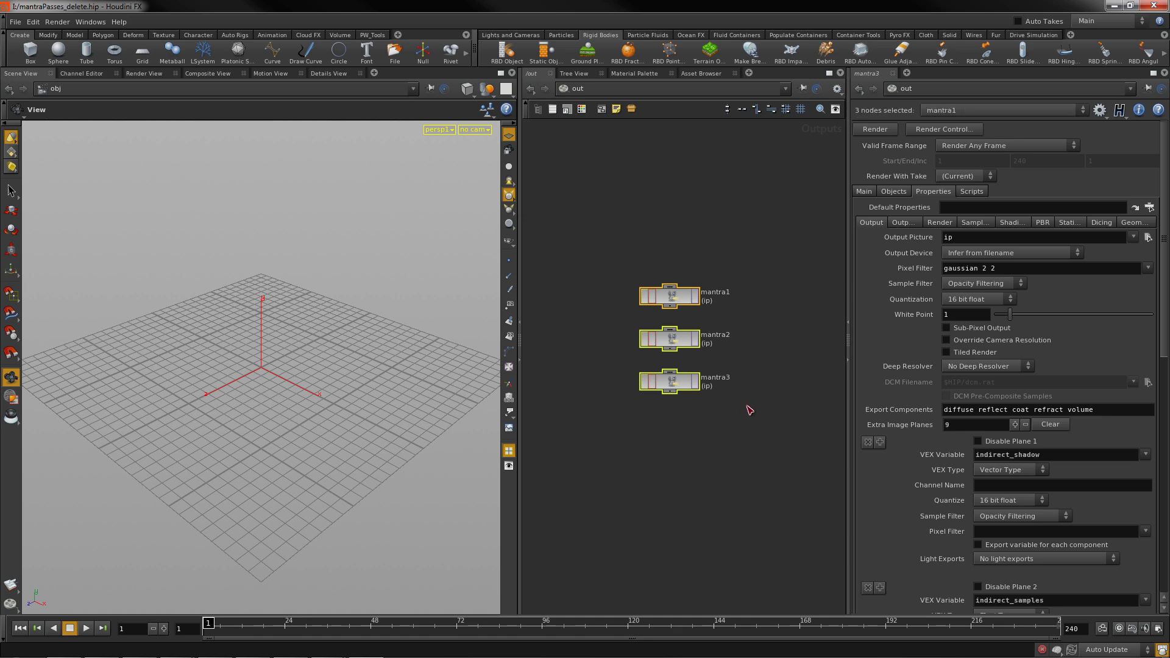
scroll(760, 379, up, 1)
drag(815, 357, 688, 419)
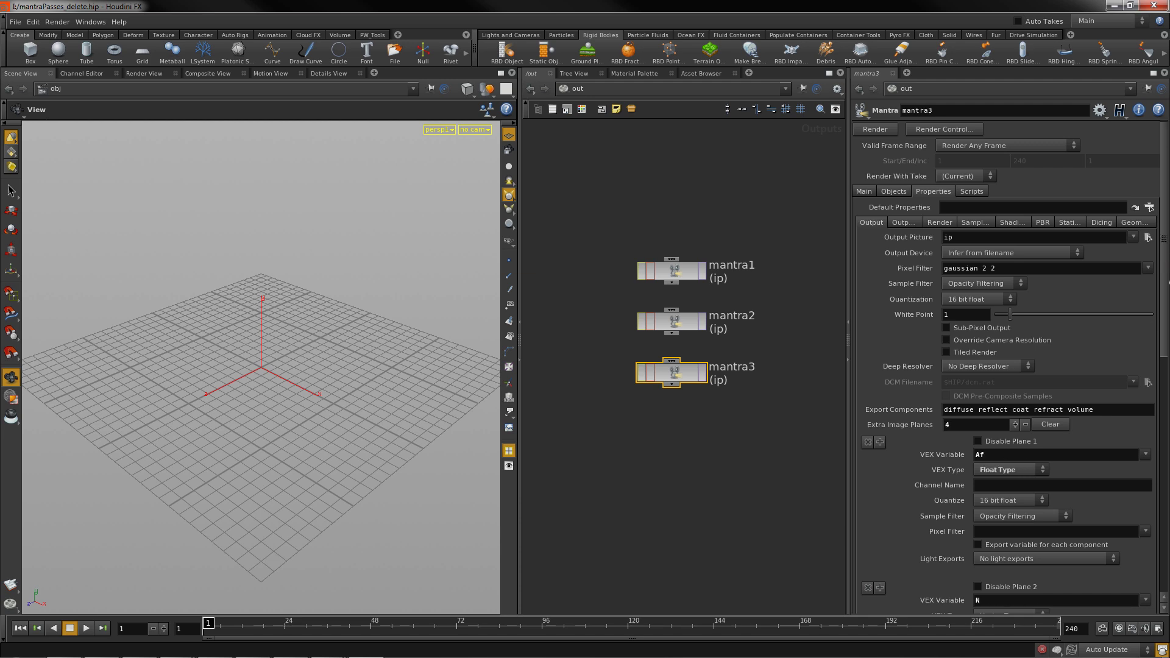
drag(1163, 269, 1159, 458)
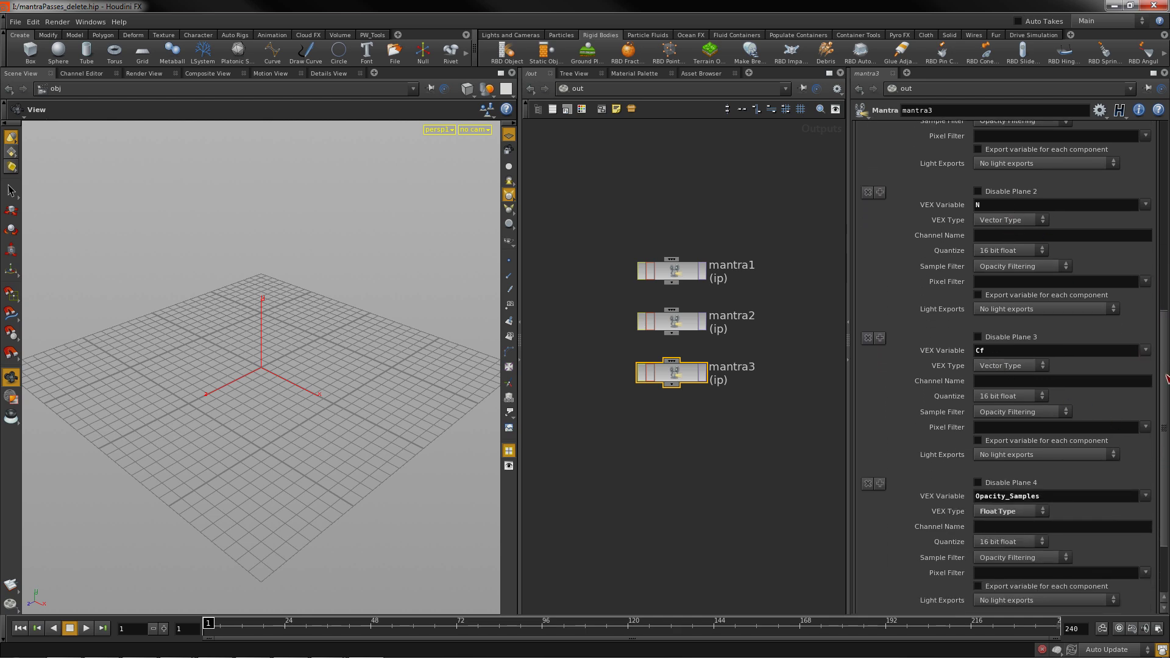
drag(1168, 378, 1161, 168)
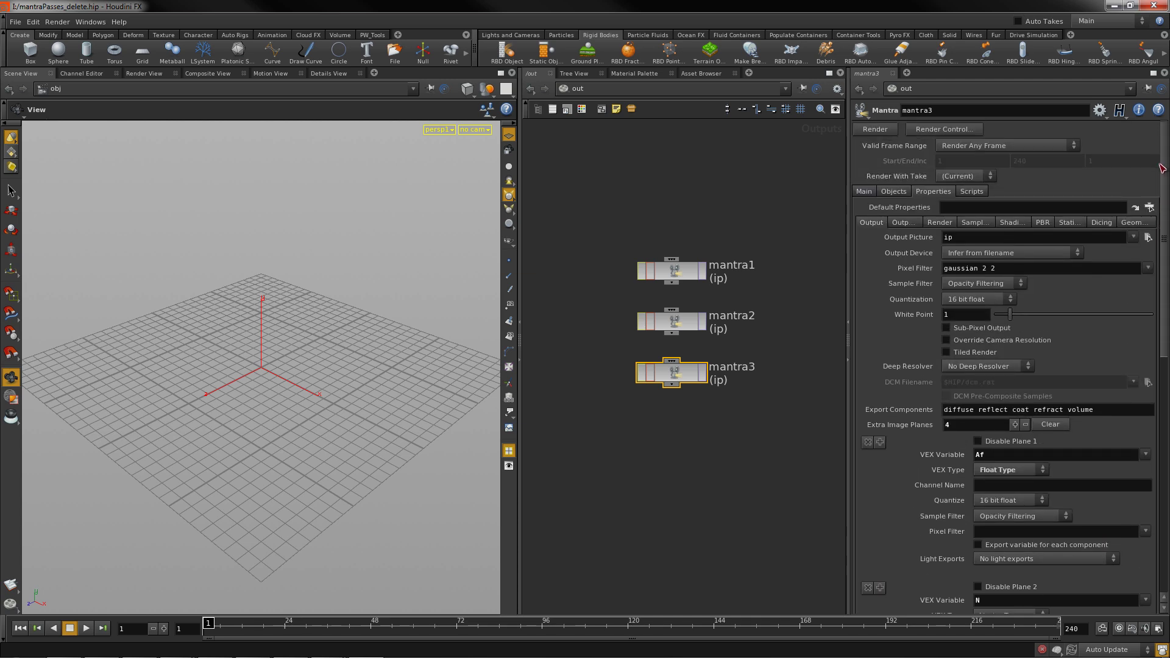
click(631, 201)
Step: Launch the MIP tool from PW_Tools and place the Mantra image planes editor so the mantra nodes stay visible
click(373, 35)
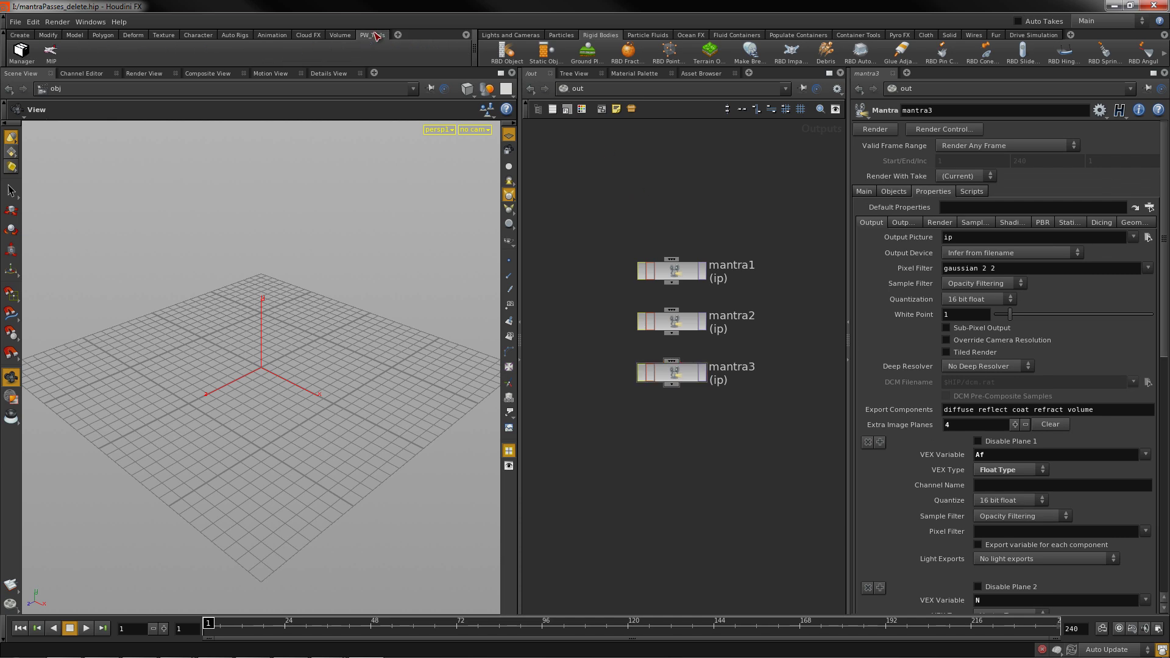
click(52, 51)
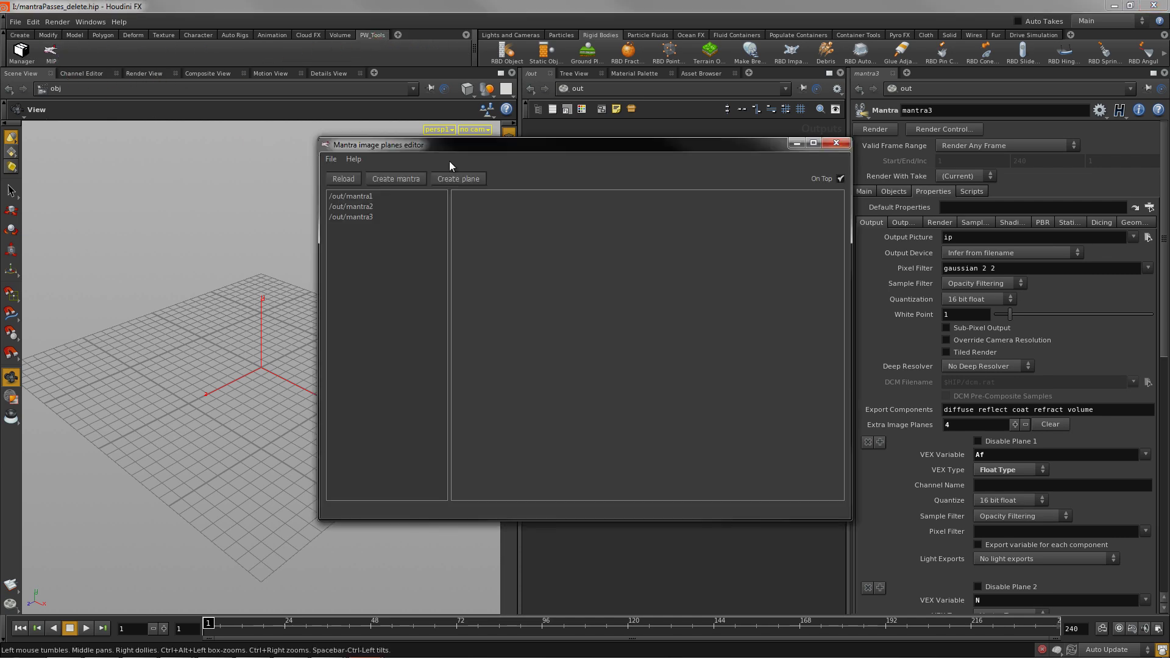
drag(531, 148, 466, 137)
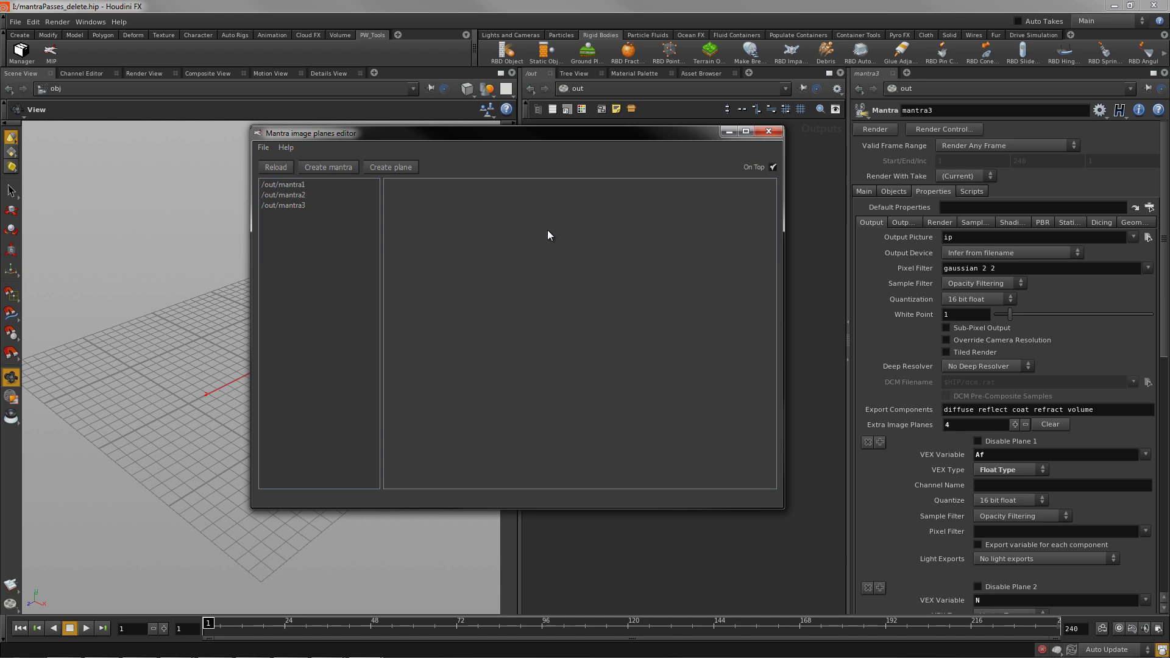
drag(493, 134, 367, 139)
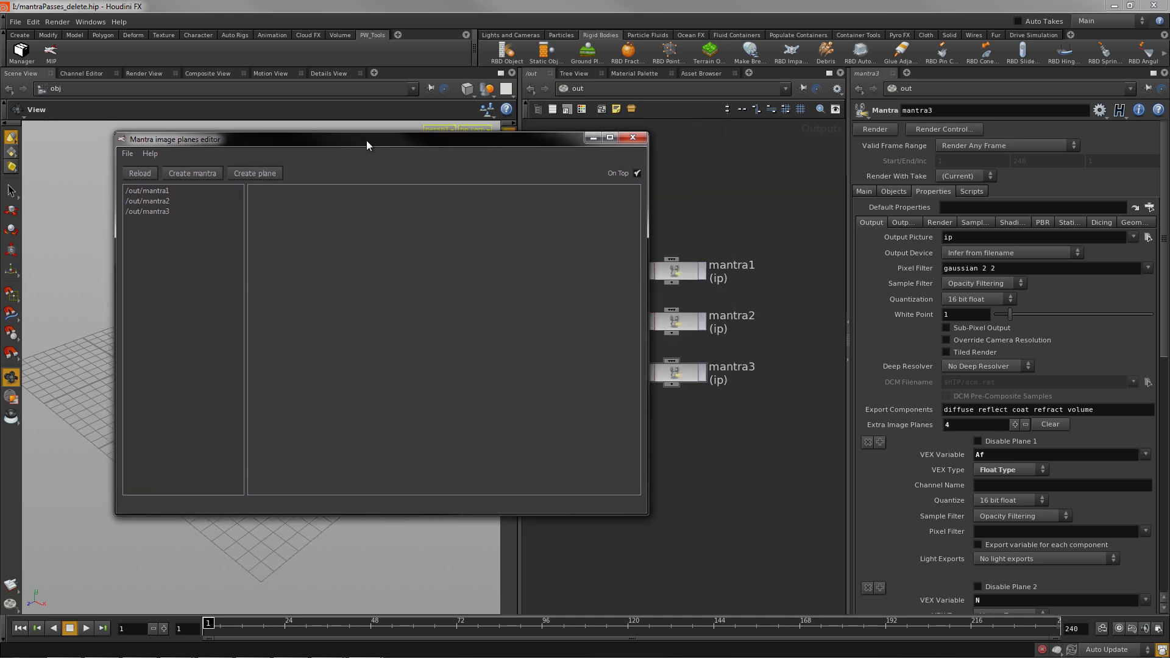
Step: List the image planes of mantra1 in the editor, and those of all three mantra nodes together
double_click(191, 189)
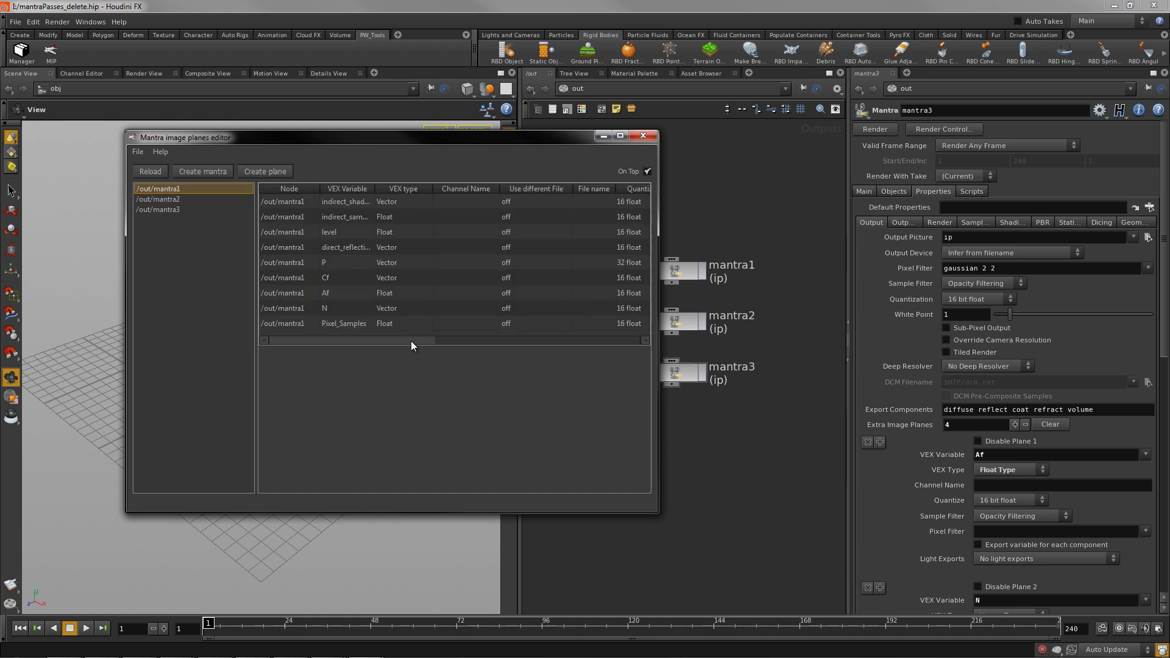
drag(410, 341, 369, 353)
drag(194, 190, 194, 210)
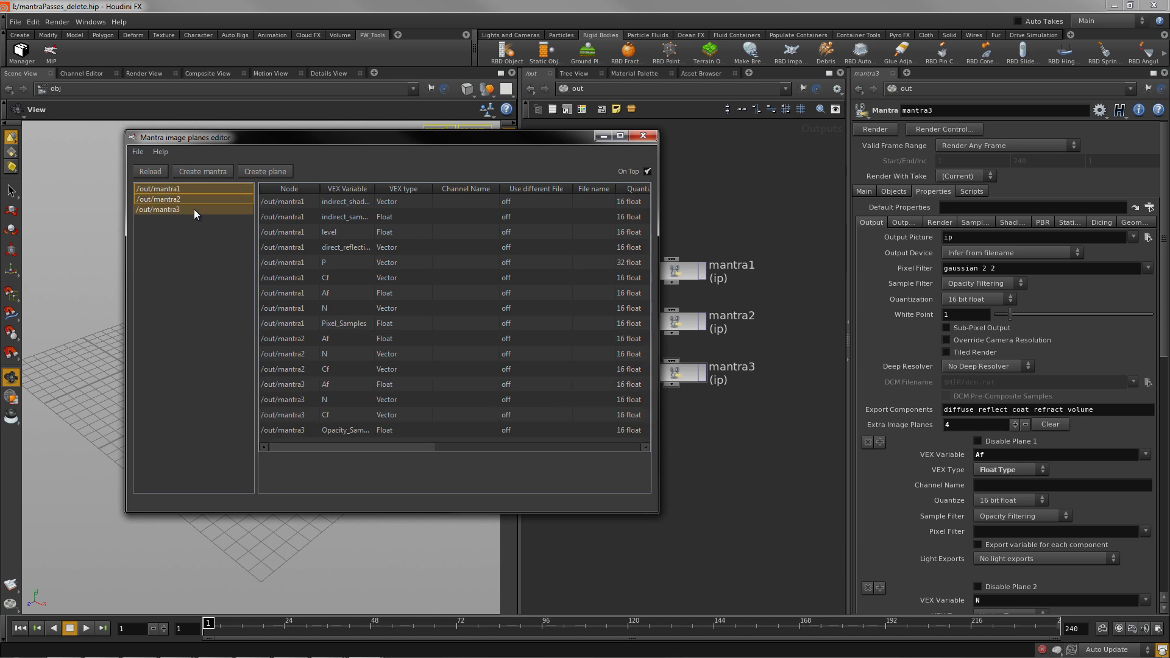
Step: Set the VEX type of mantra1's first seven image planes to Vector4
click(165, 190)
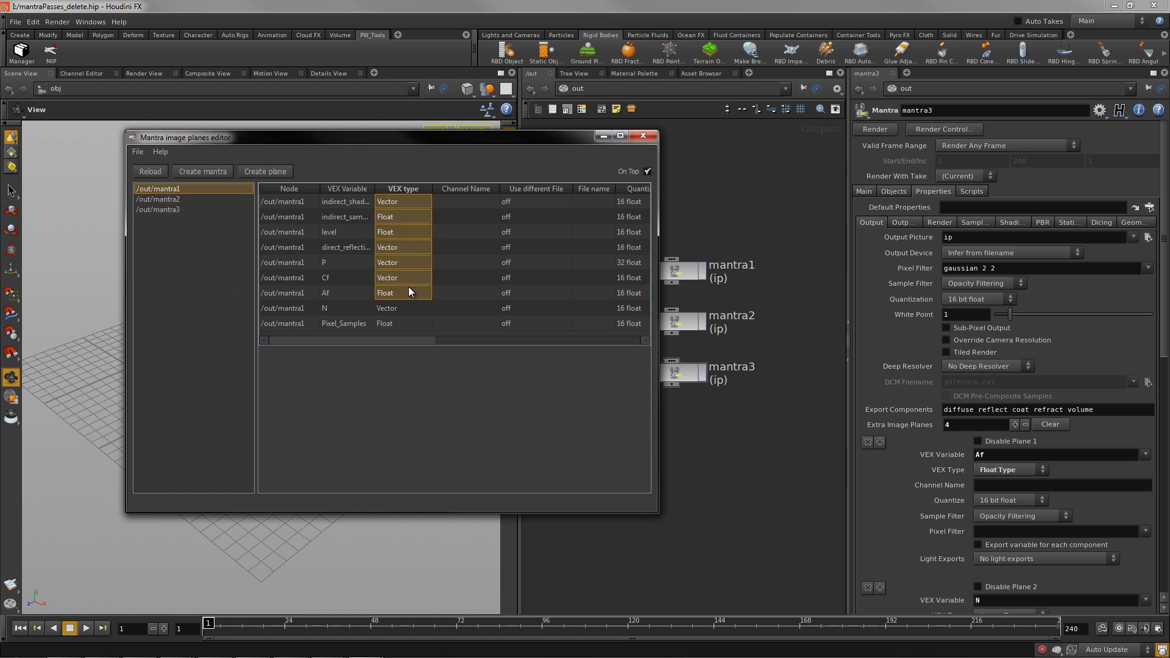
double_click(411, 223)
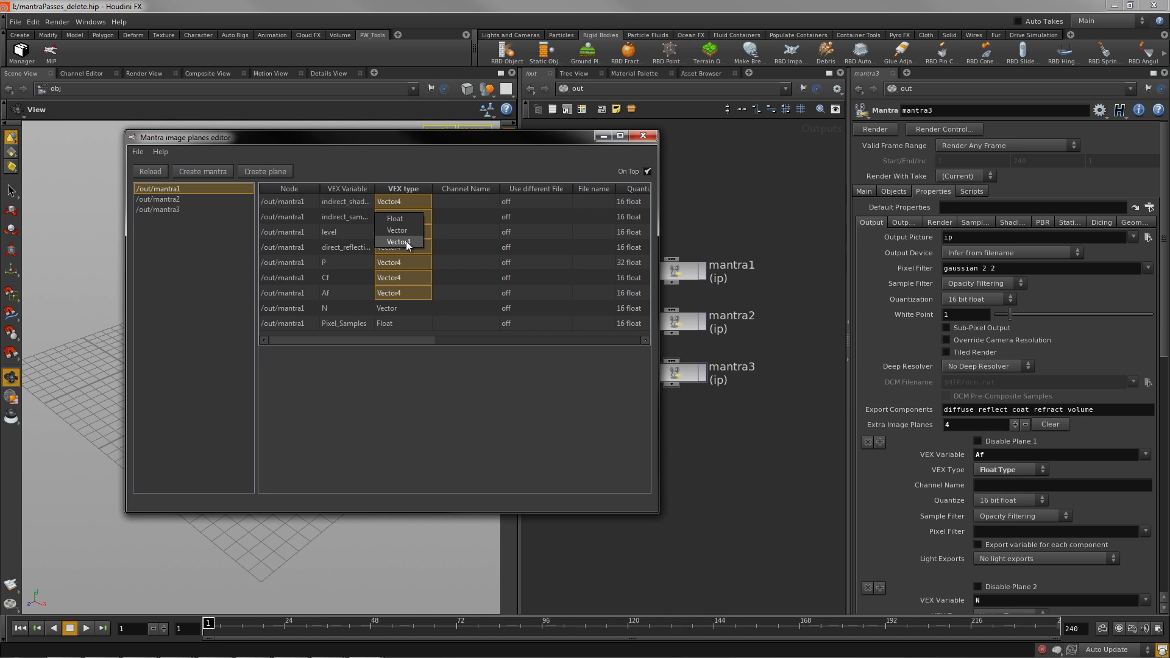
click(409, 246)
Step: Show mantra1's parameters and set the VEX type of its first seven image planes, indirect_shadow through Af, to Float
drag(756, 239, 657, 293)
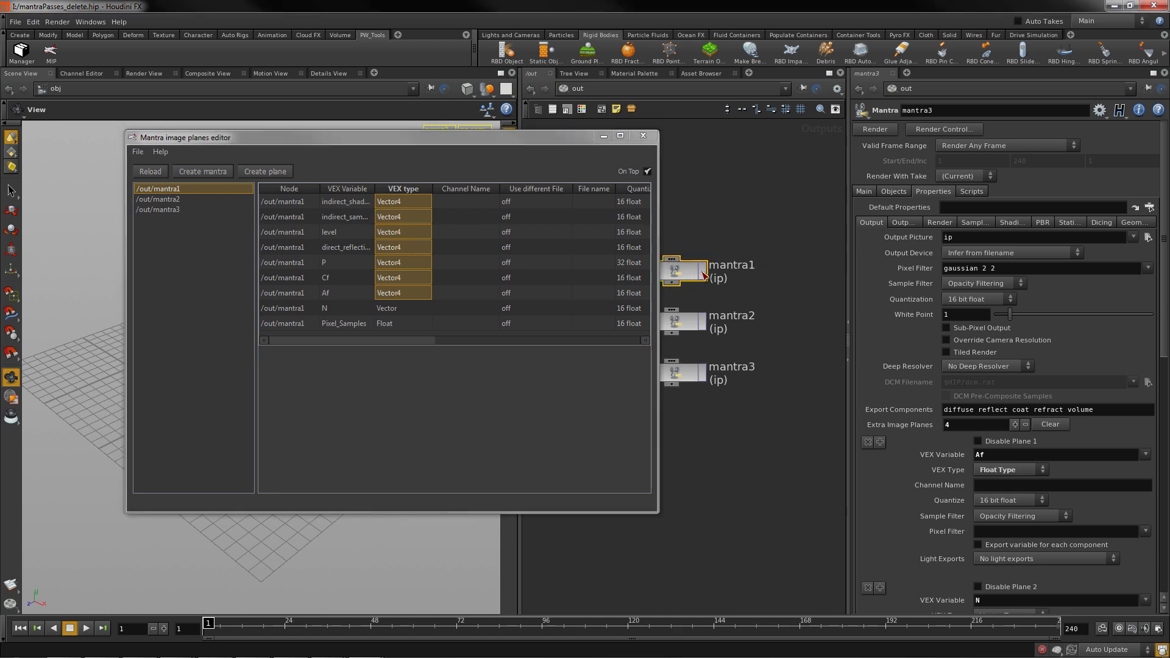
double_click(406, 218)
click(405, 220)
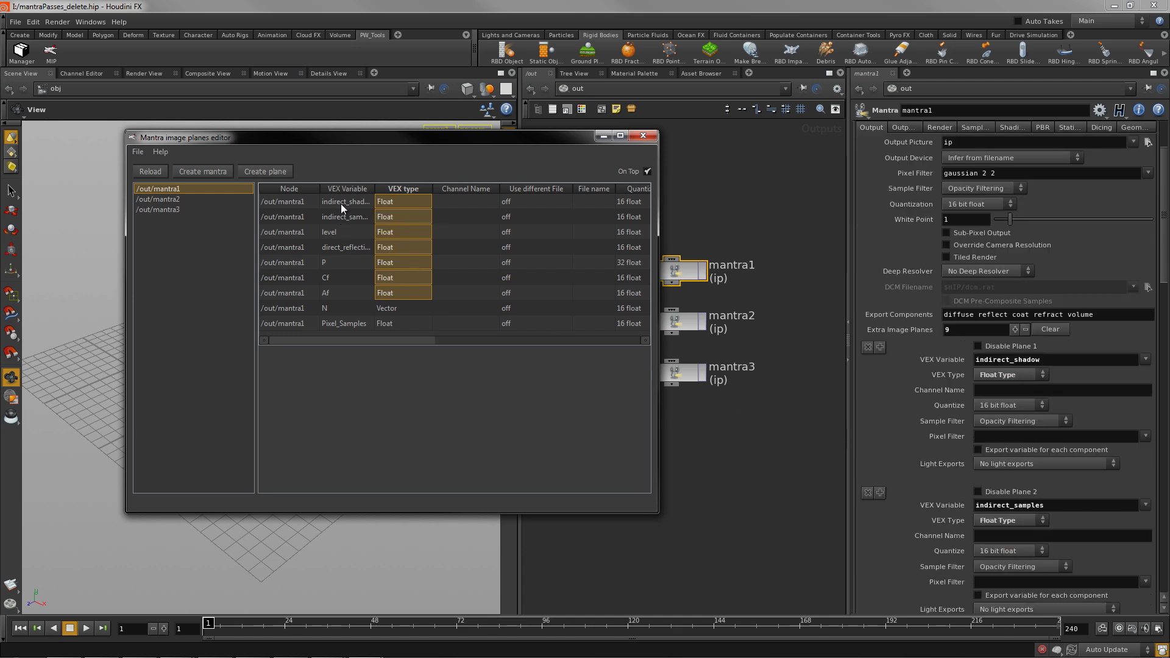
Step: Rename the VEX variable of mantra1's first three image planes to A and check the change in the node's parameters
drag(343, 205, 345, 226)
double_click(345, 232)
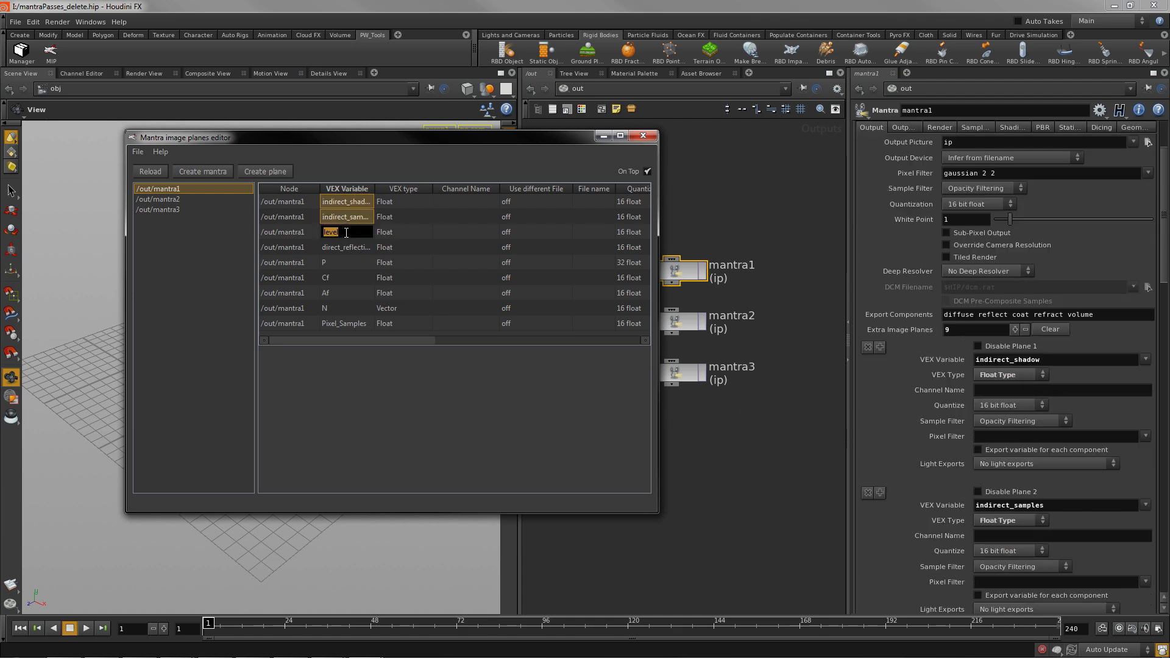
text(A)
key(Return)
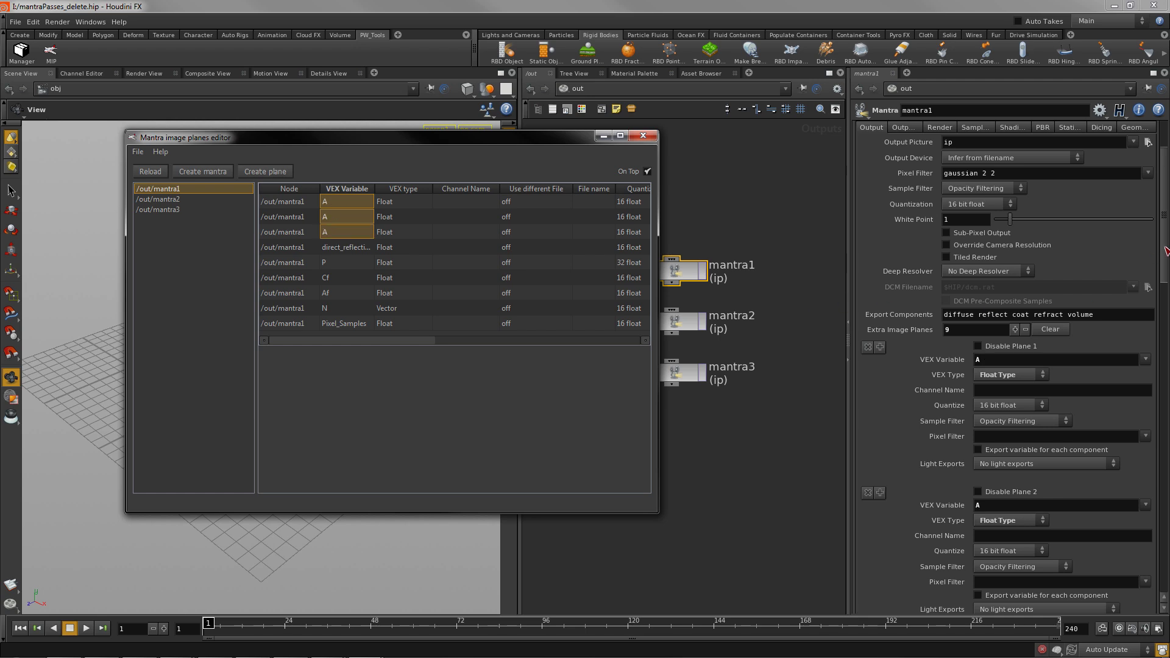
drag(1165, 260, 1165, 282)
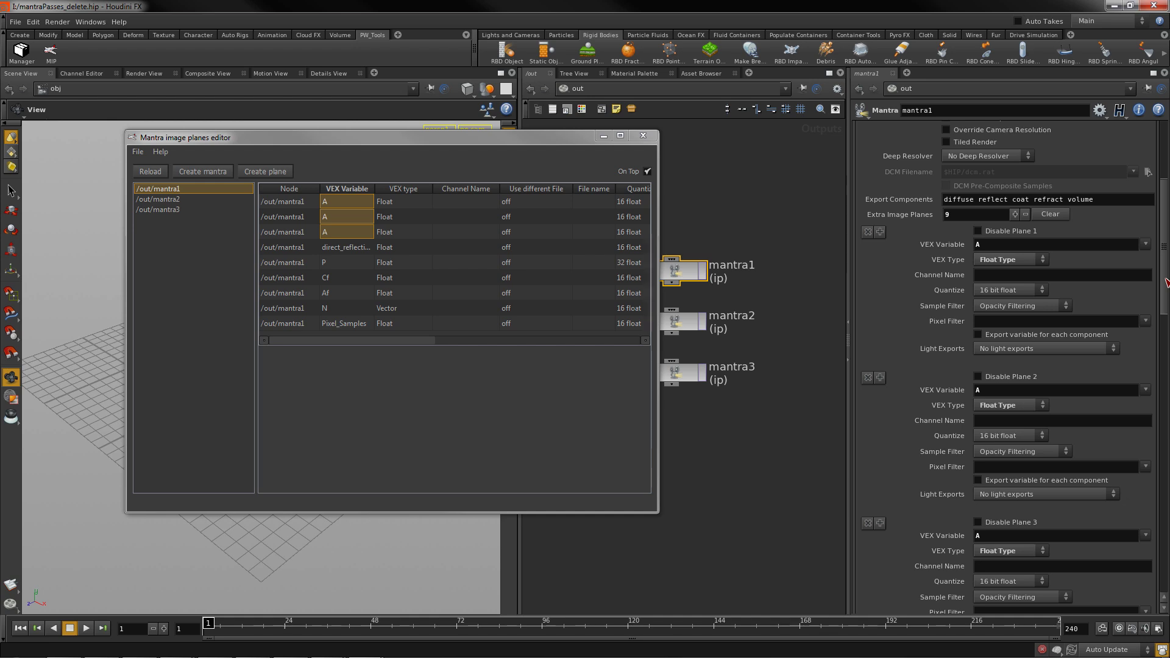
Step: Set the Light Mask of mantra1's first three image planes to light and check the node's plane parameters
click(373, 343)
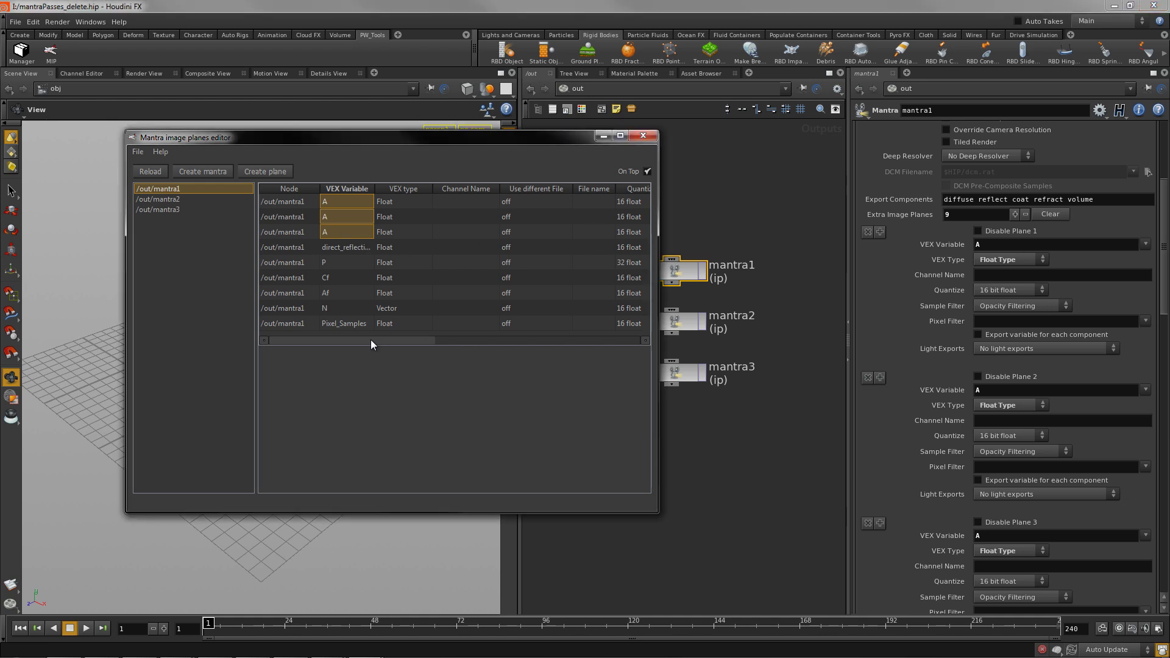
drag(370, 340, 573, 339)
drag(593, 206, 594, 232)
double_click(594, 232)
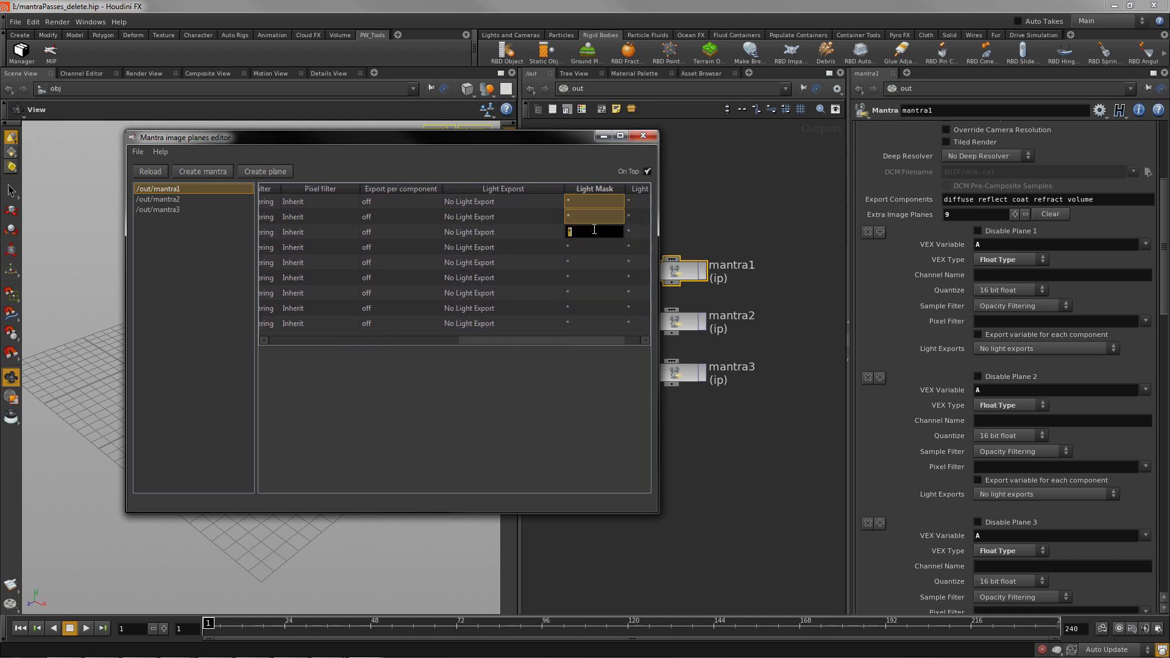
text(light)
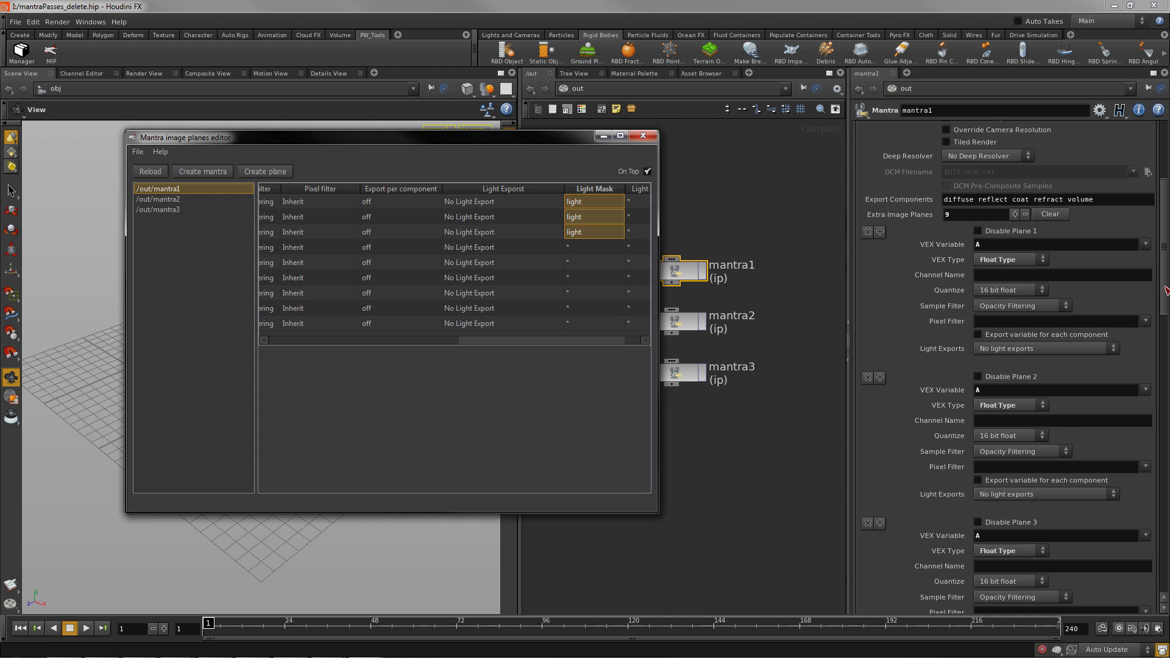
drag(1163, 291, 1161, 359)
Step: Turn on Export per component for mantra1's first three image planes and check the node's plane parameters
drag(397, 201, 392, 228)
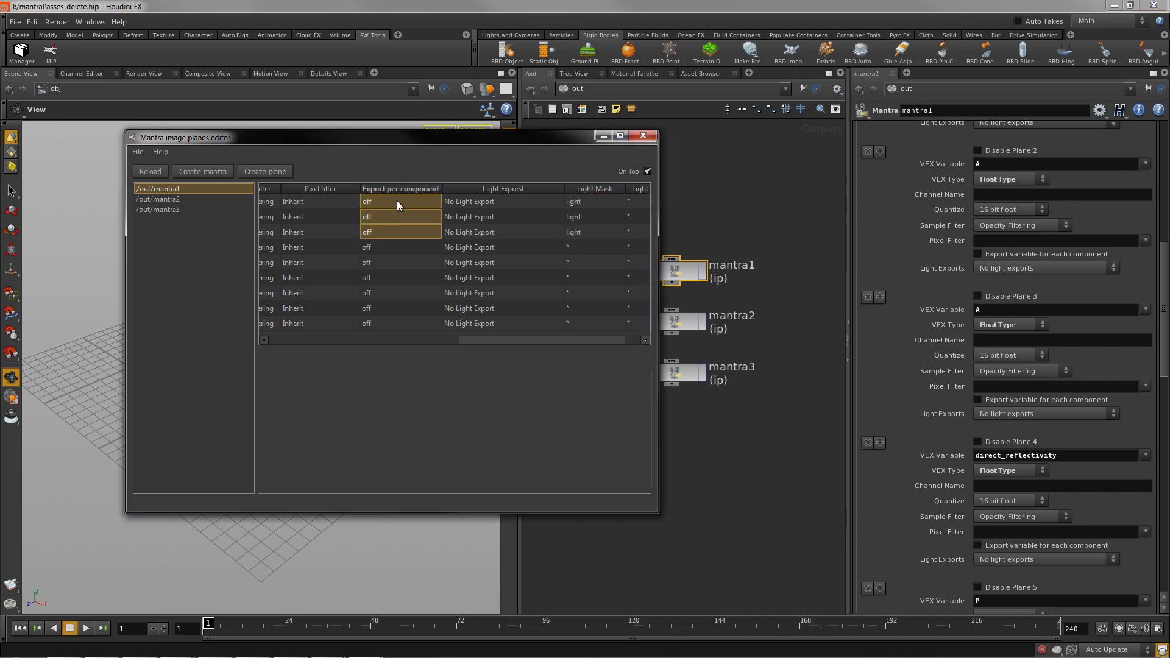
double_click(397, 200)
click(366, 210)
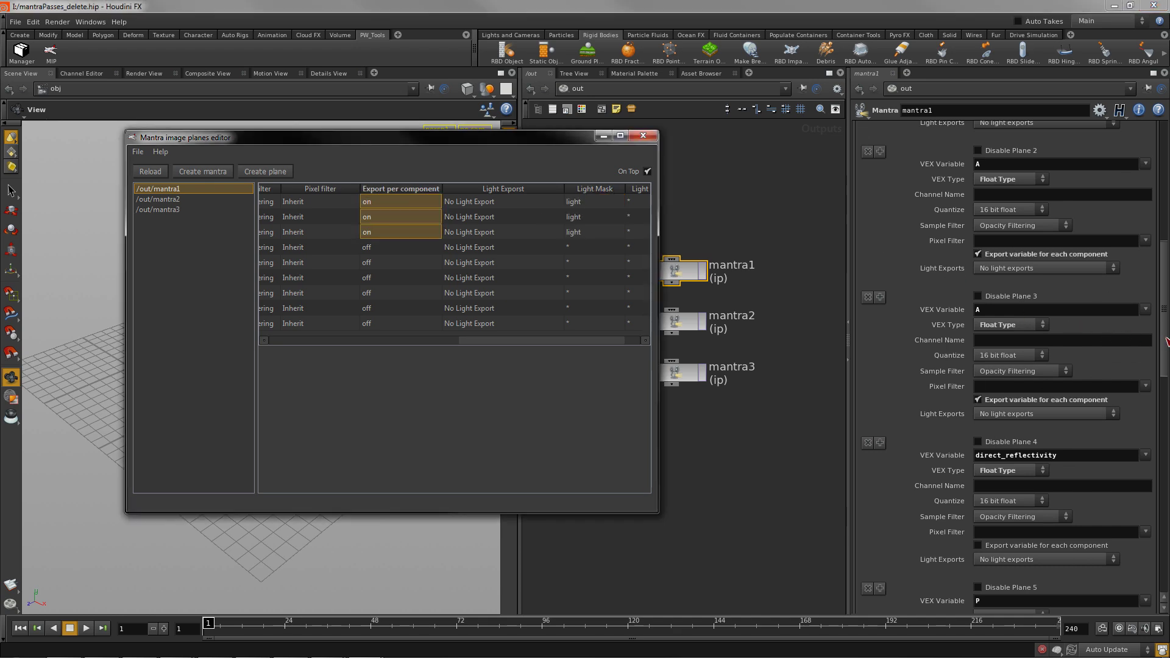
drag(1164, 341, 1163, 289)
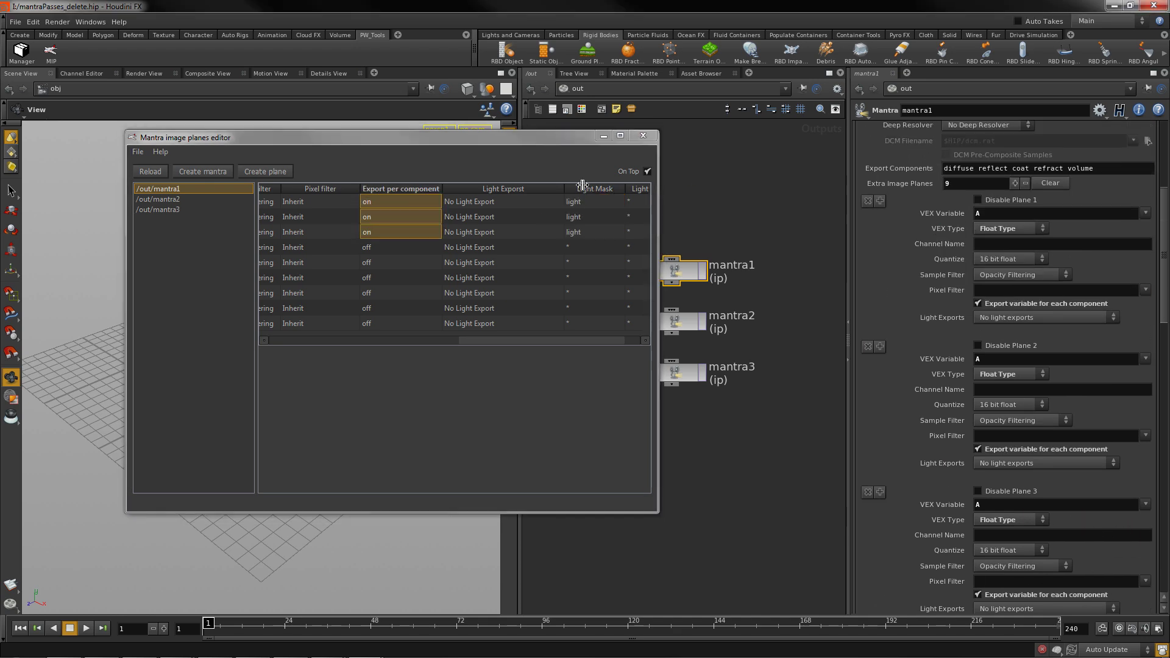
Step: Set the light export of mantra1's first three image planes to Export variable for each light and check the node's Light Mask
drag(470, 202, 470, 234)
double_click(470, 218)
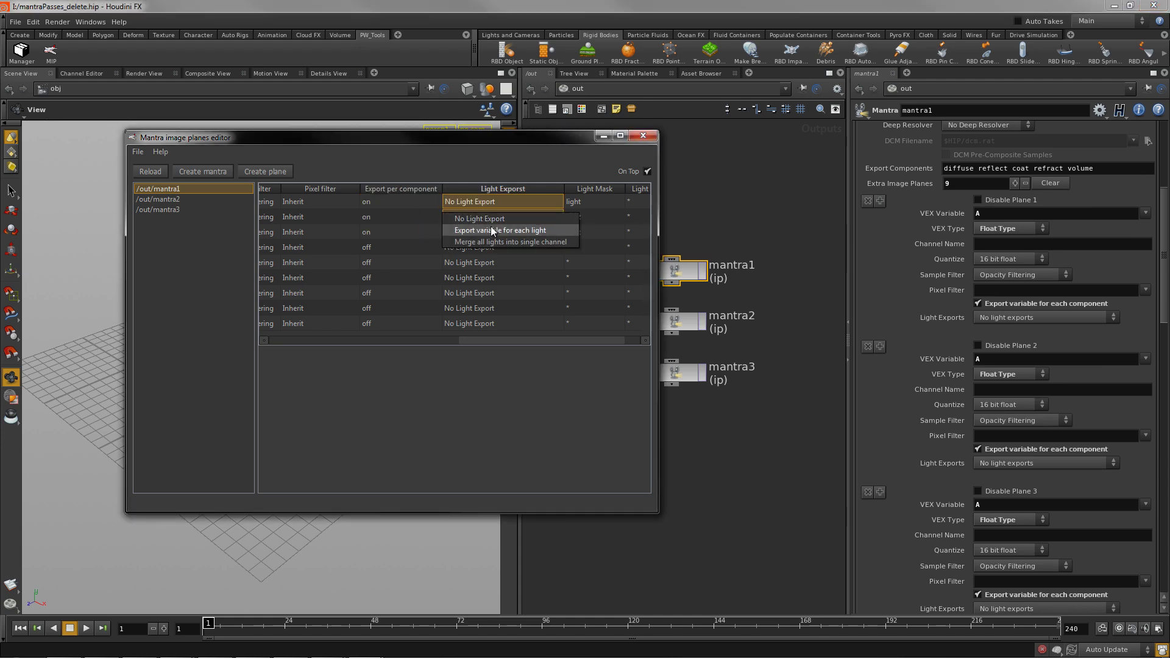
click(491, 226)
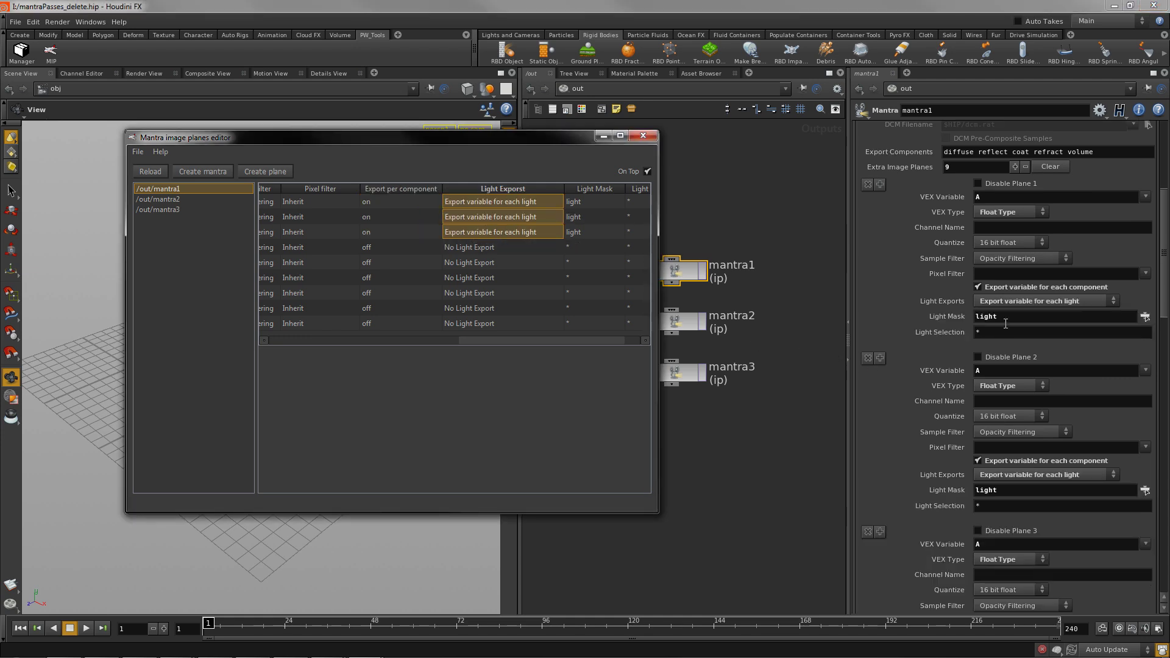
double_click(999, 318)
Step: List the image planes of mantra2 and mantra3 together, and close the Mantra image planes editor
drag(503, 341, 234, 335)
click(191, 251)
click(174, 209)
shift+click(174, 200)
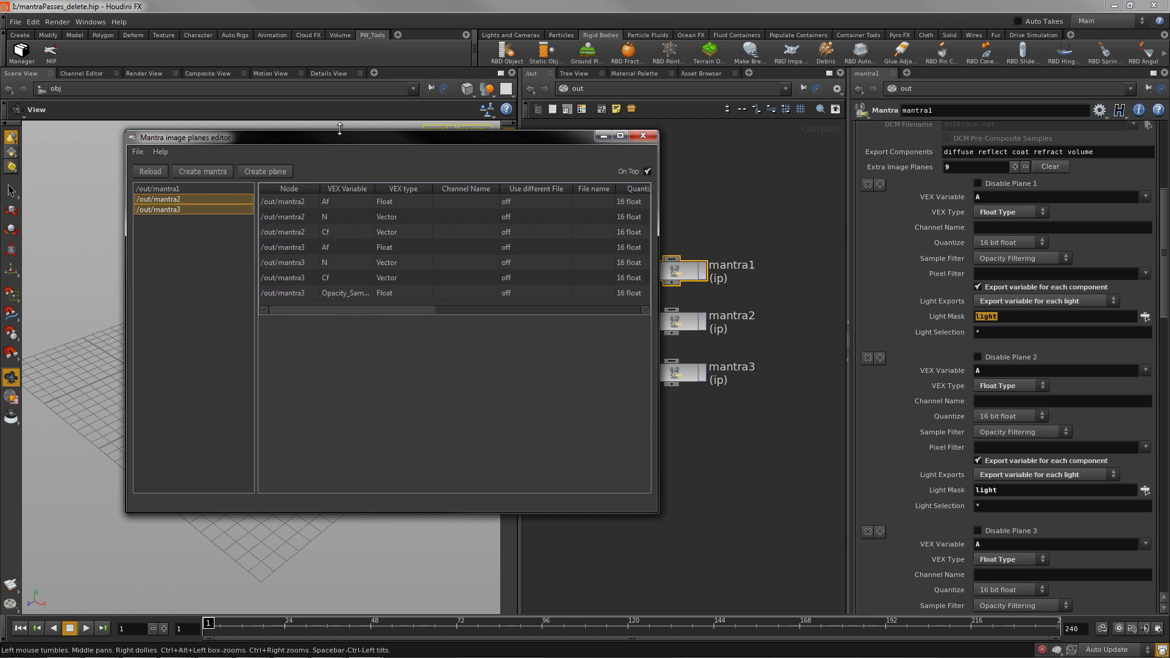
drag(376, 134, 406, 124)
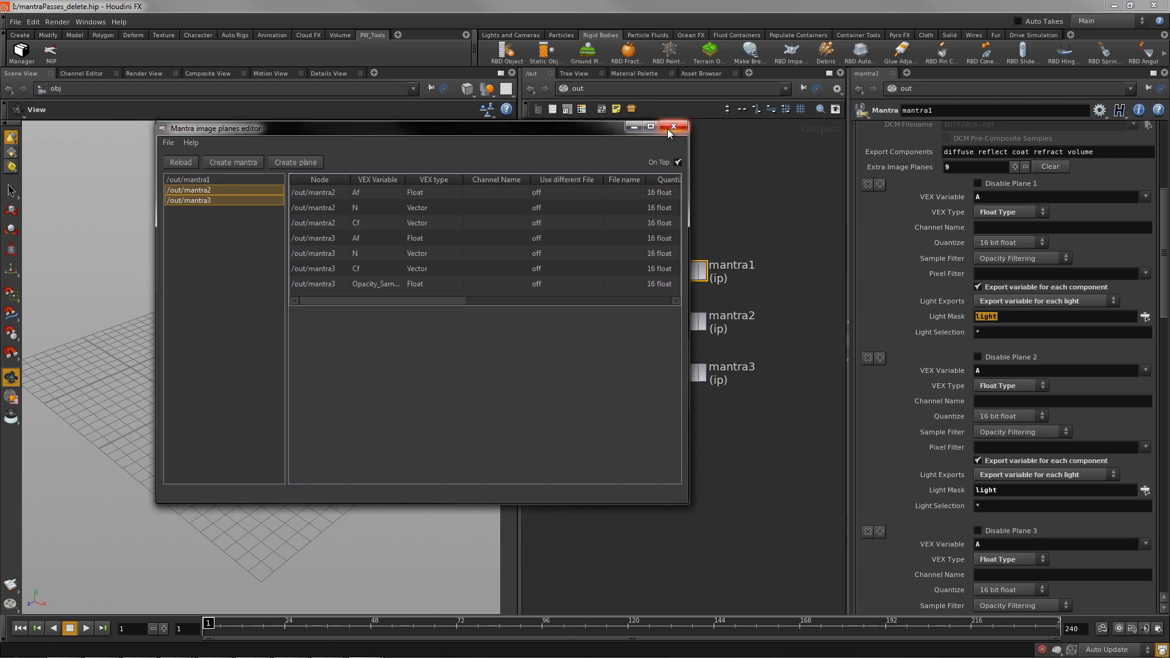
click(670, 128)
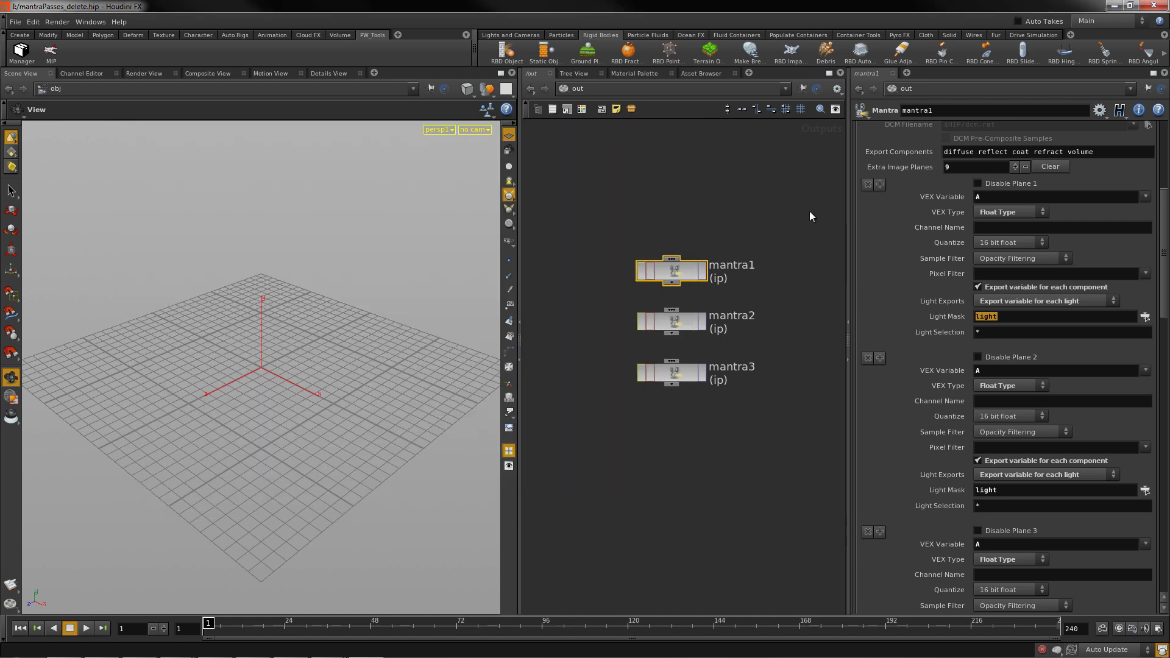
Step: Switch to Chrome, search Google for pyqt and open the Wikipedia article on PyQt
click(1112, 8)
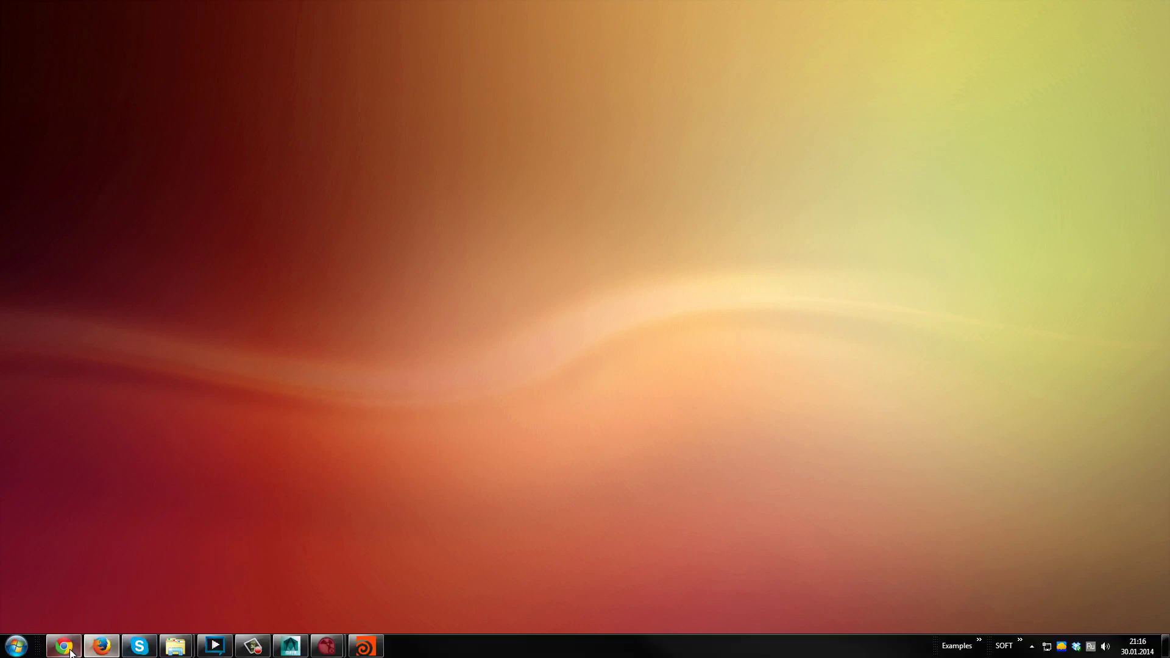
click(63, 646)
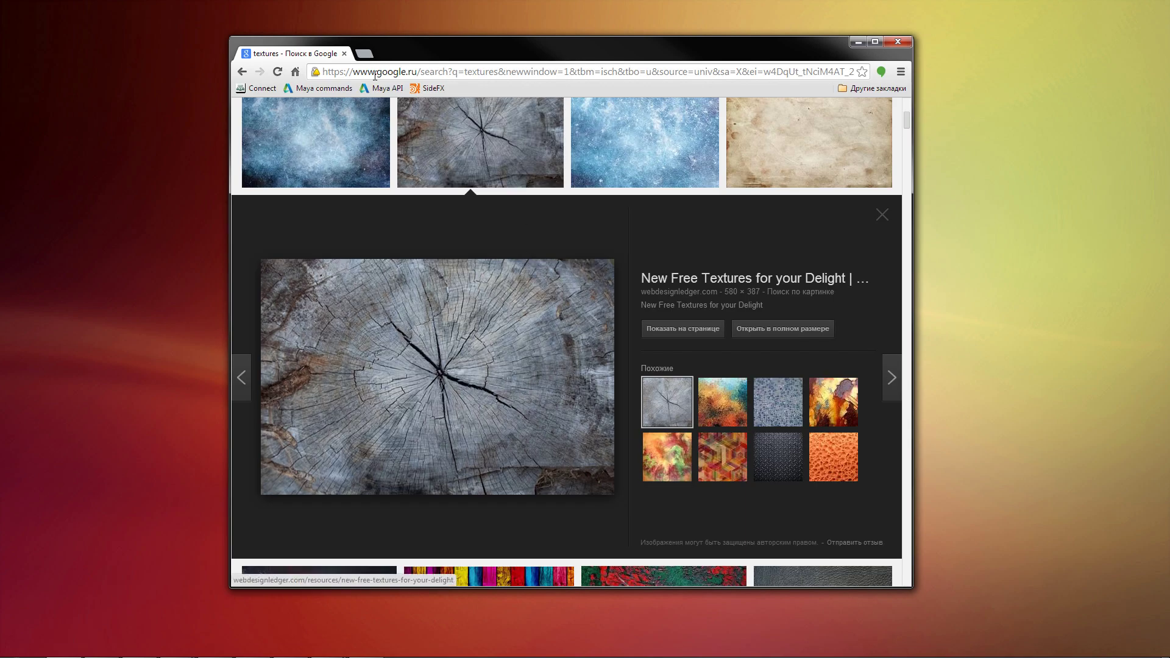
click(374, 74)
text(pyqt)
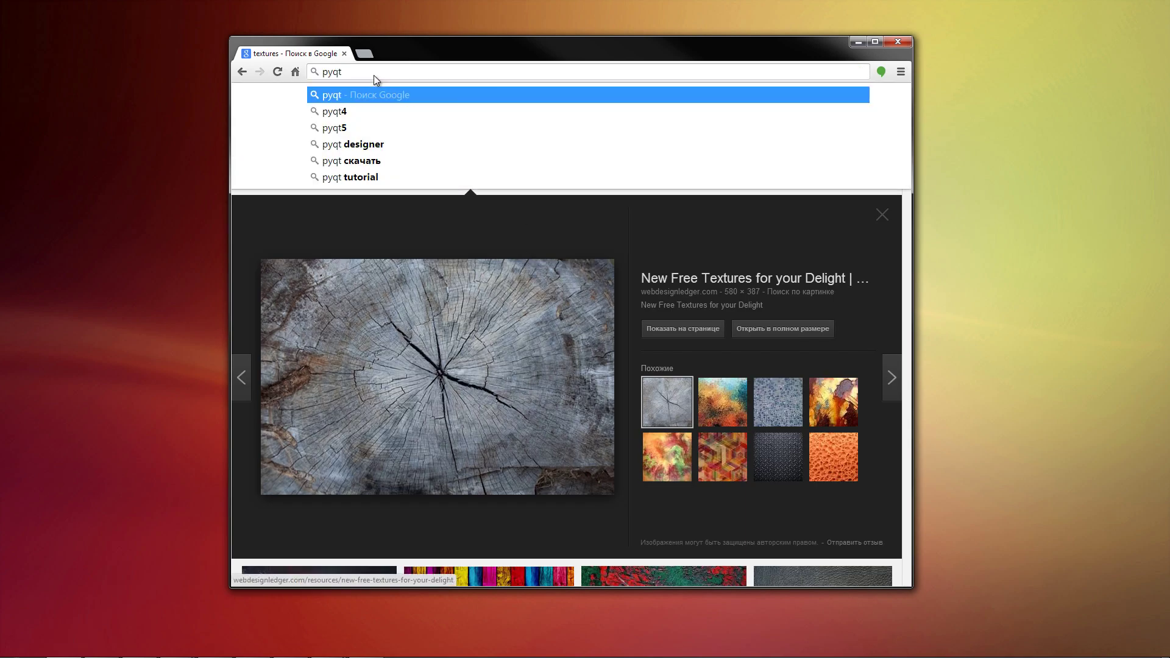
key(Return)
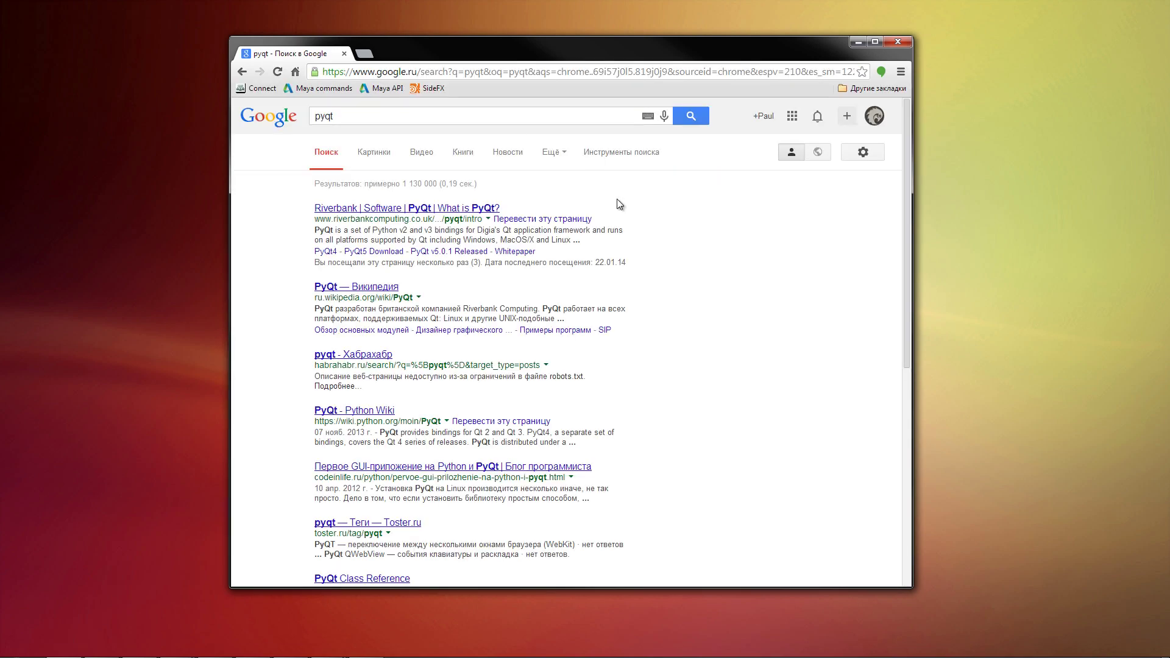
click(367, 287)
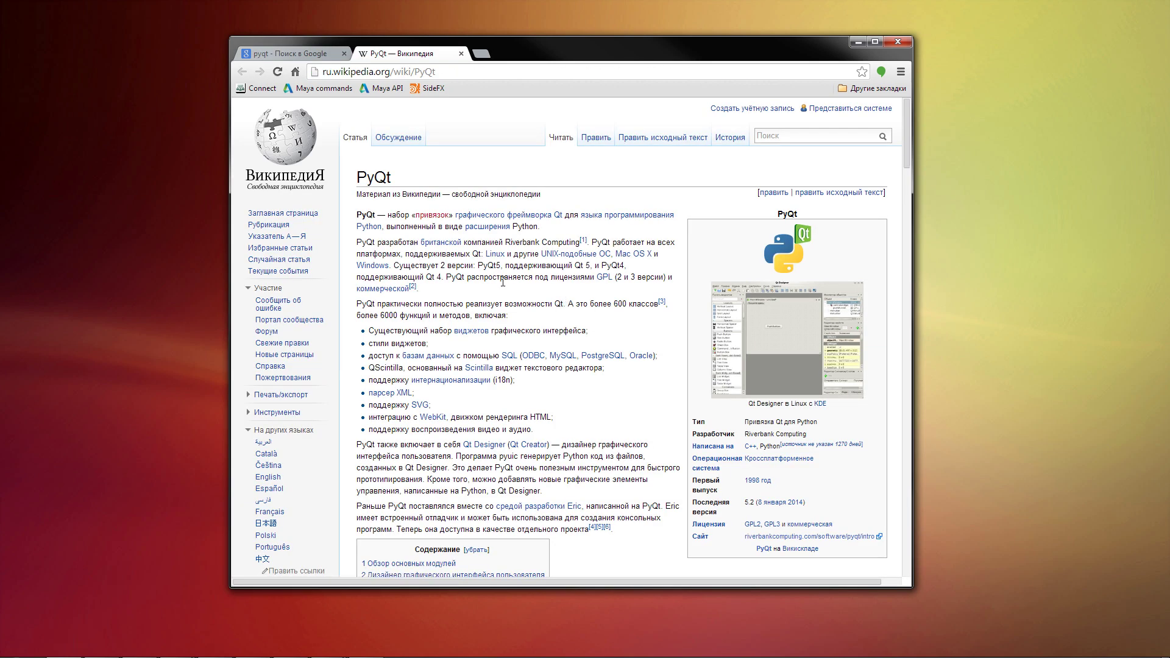
Step: Read the PyQt article at 150% page zoom in a widened window, with a brief visit to the linked Qt article
ctrl+scroll(503, 281, up, 2)
ctrl+scroll(504, 281, up, 1)
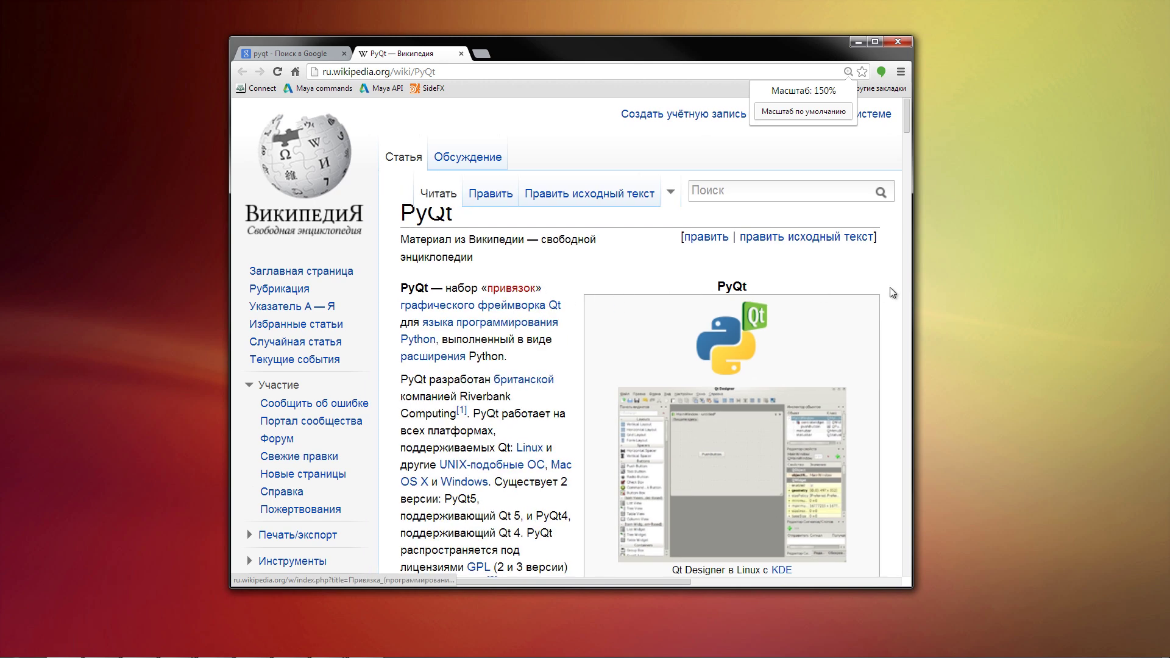
drag(984, 290, 1090, 307)
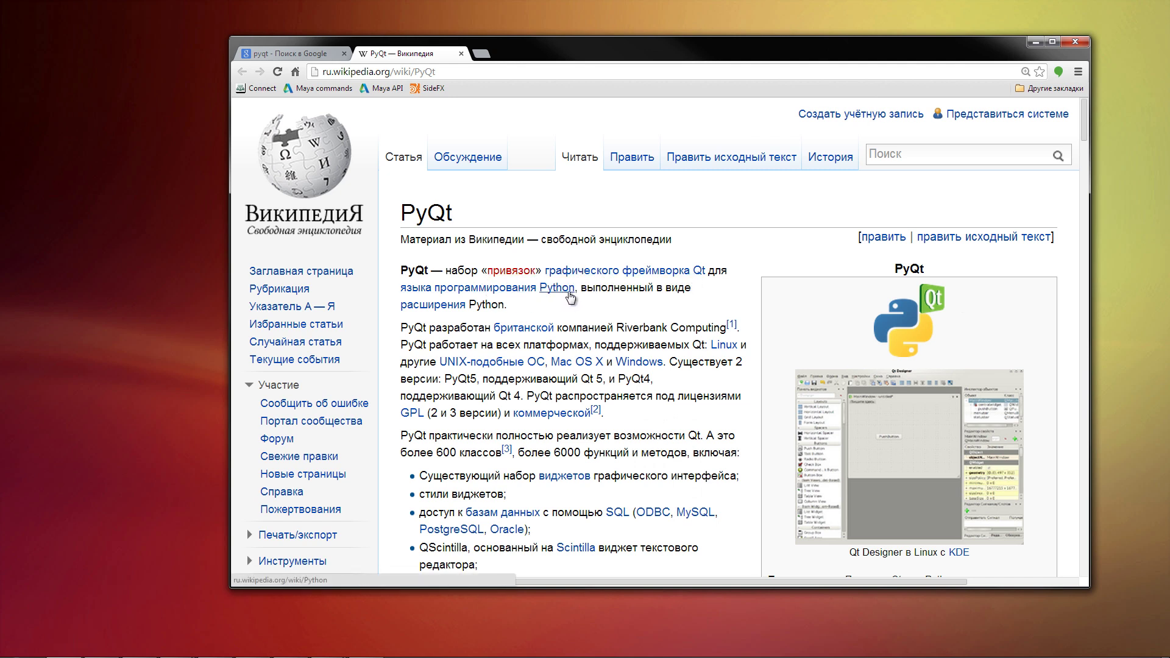
click(698, 271)
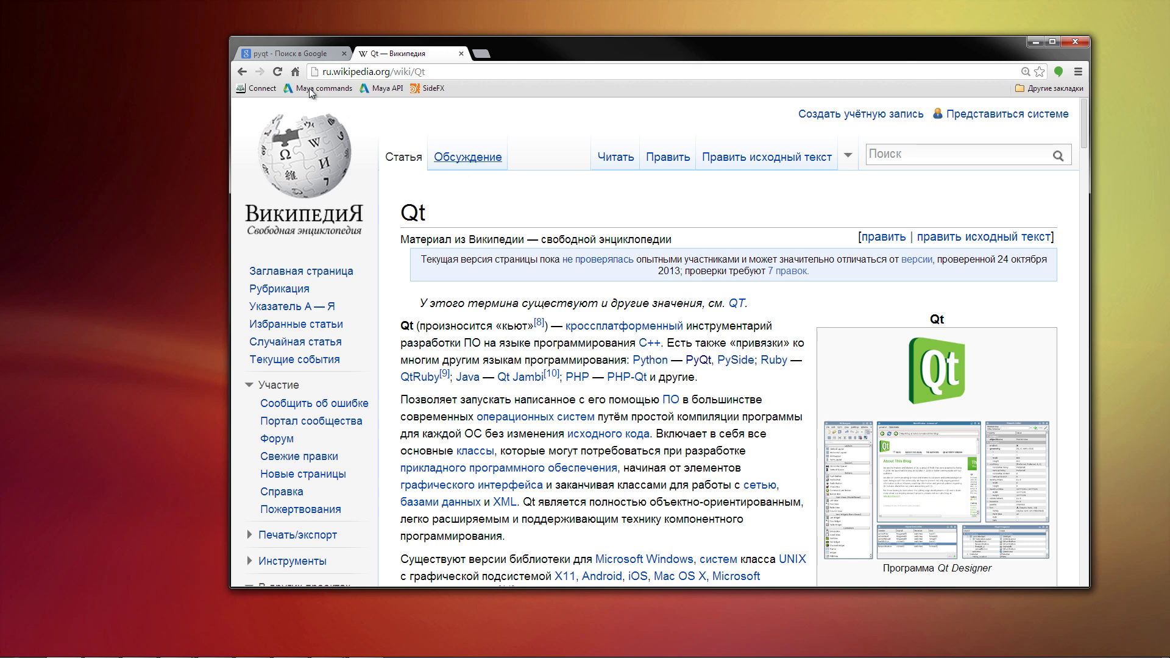
click(242, 72)
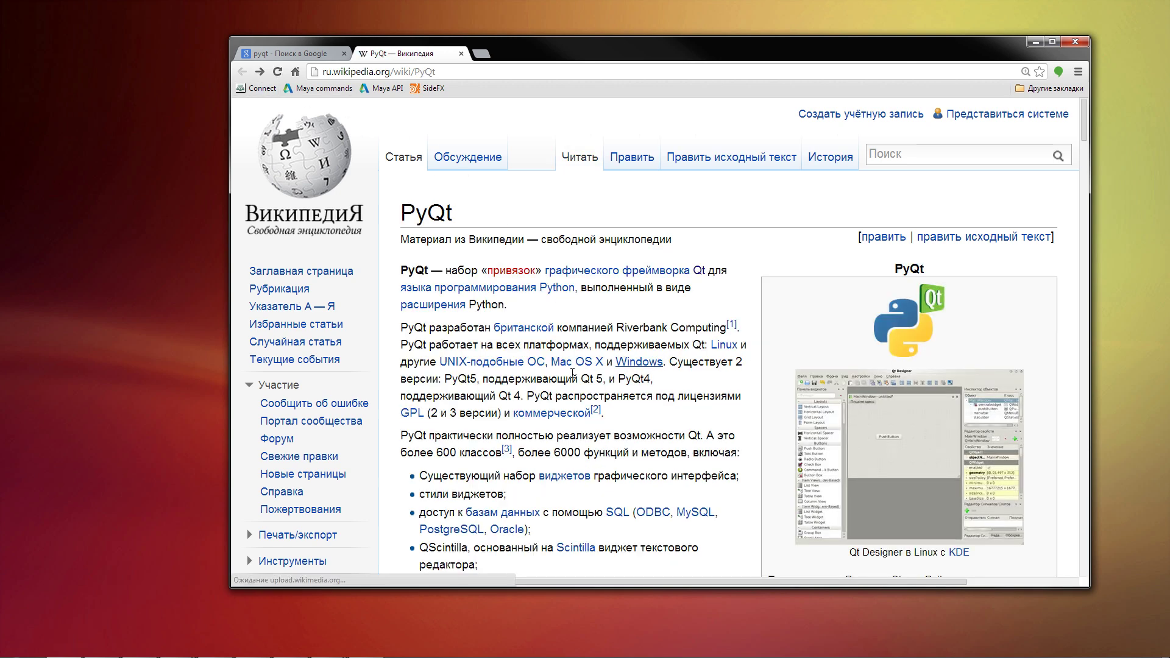
scroll(554, 397, down, 1)
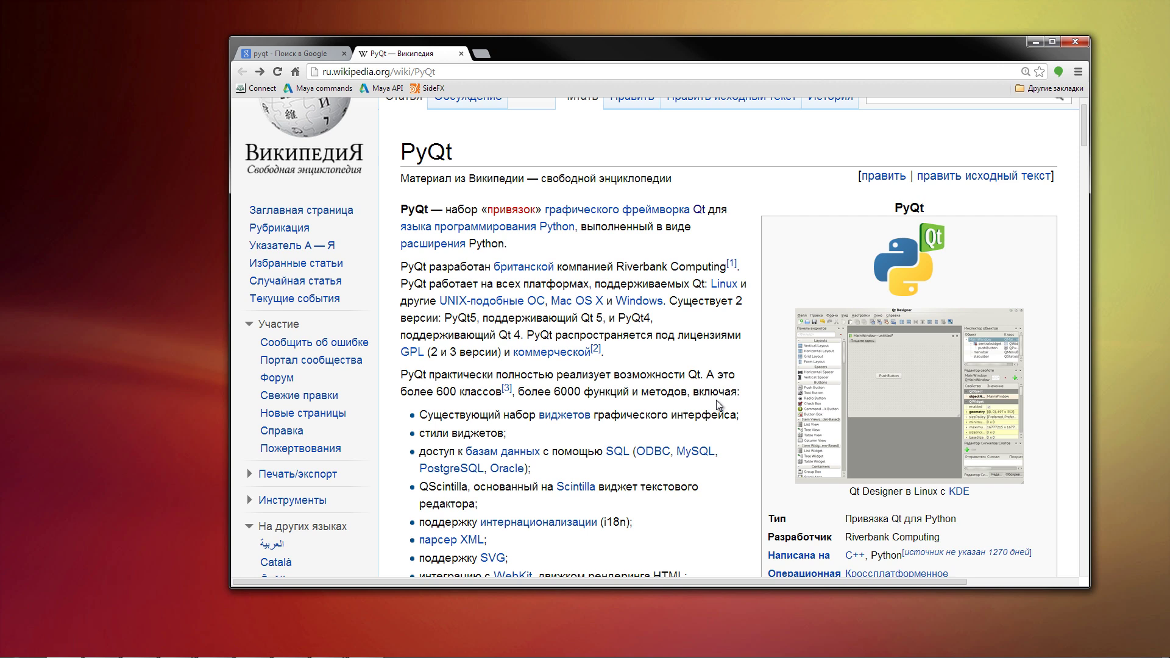
drag(704, 44, 591, 46)
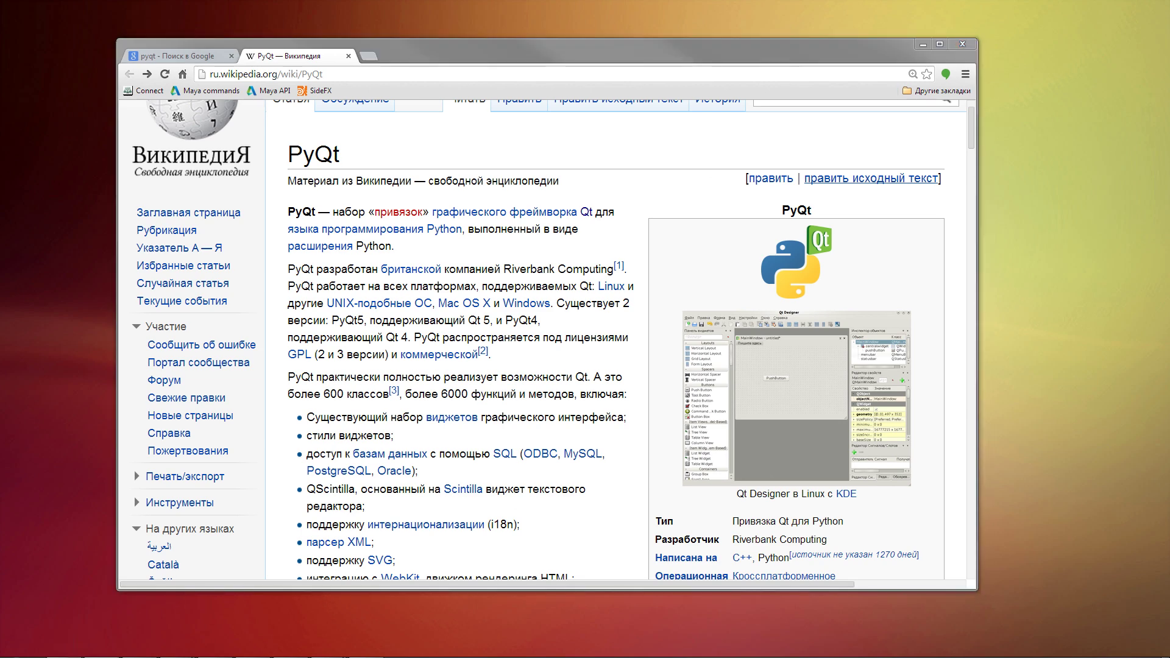
Step: Put the browser away and launch a fresh session of Maya 2014
click(922, 46)
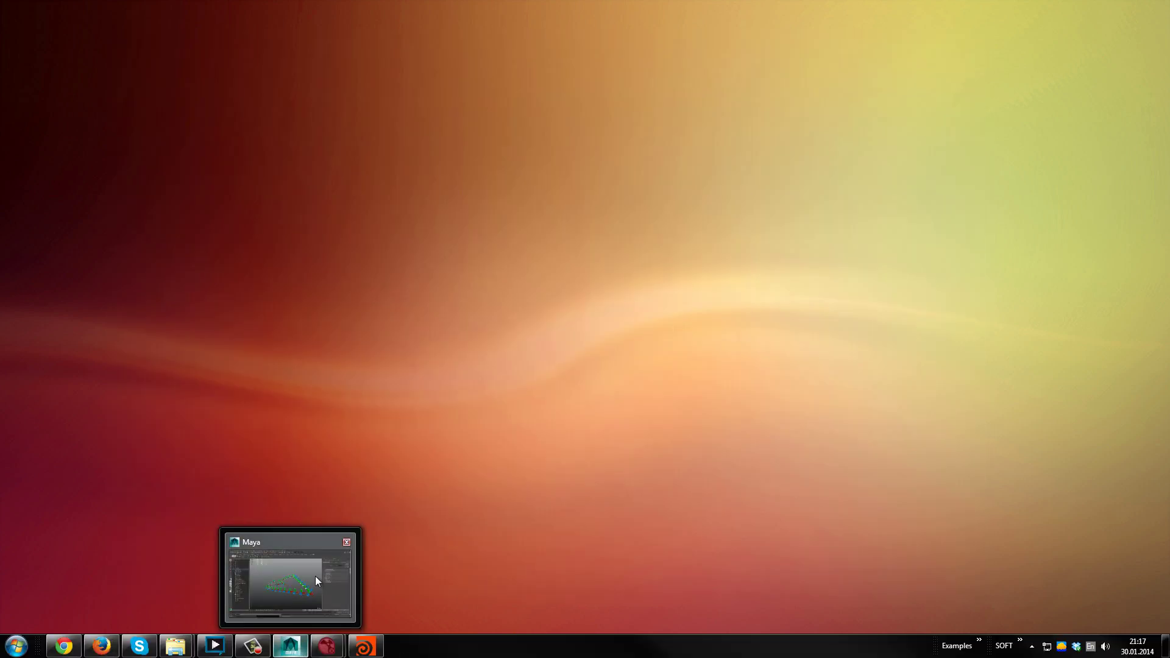
click(317, 575)
click(589, 334)
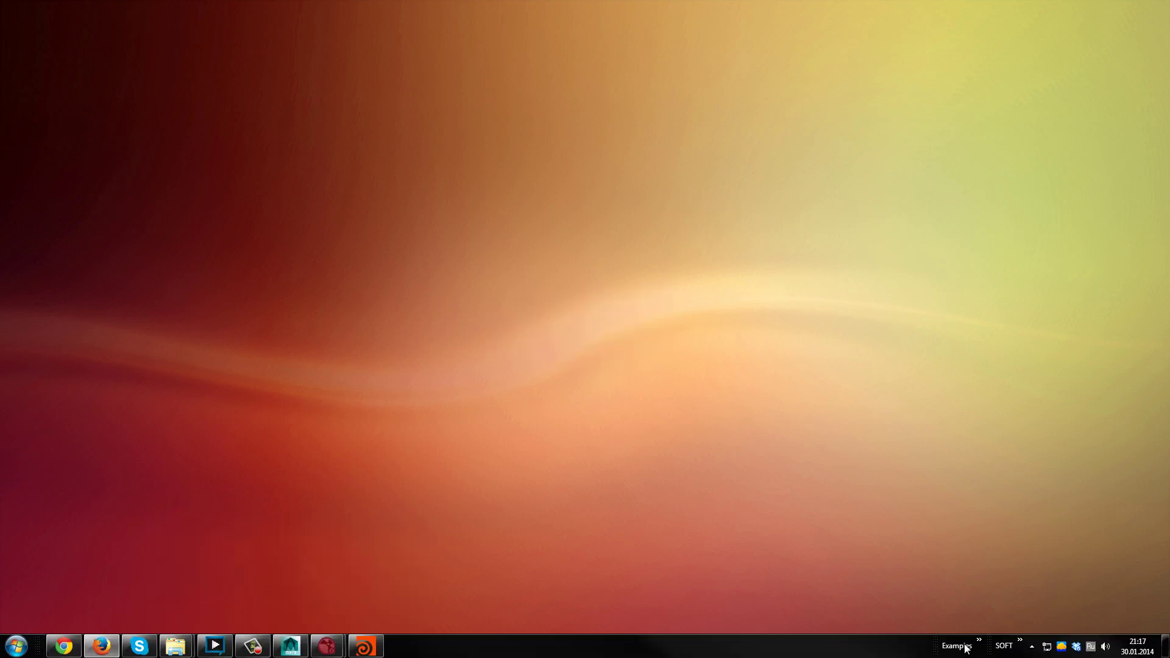
click(1019, 641)
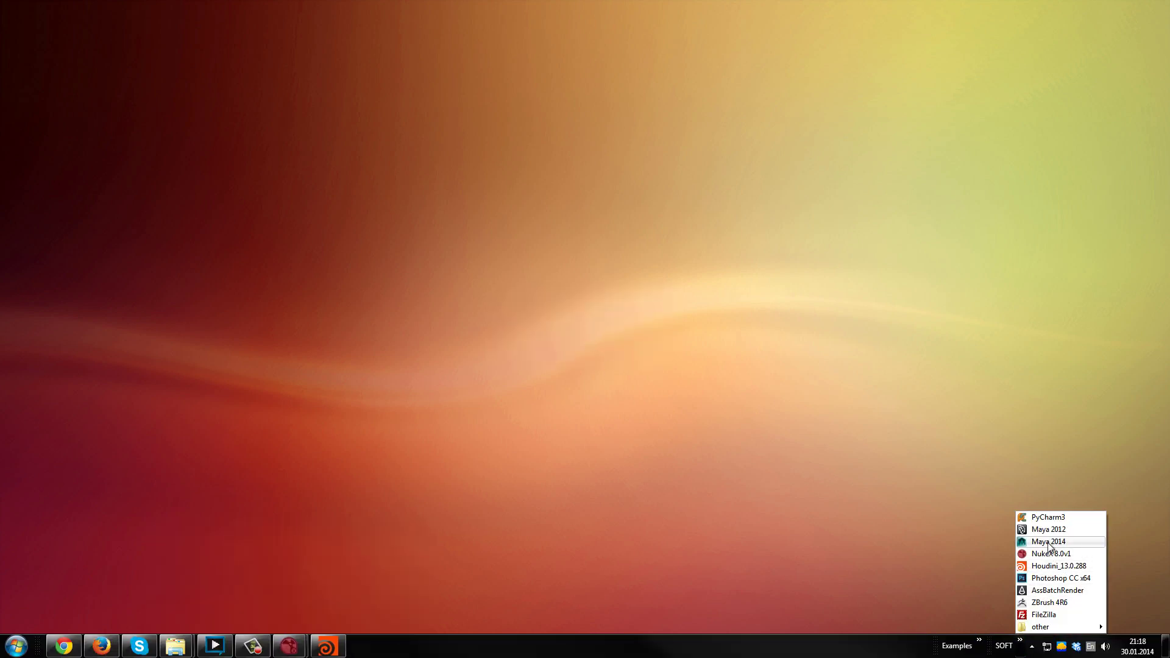
click(1048, 542)
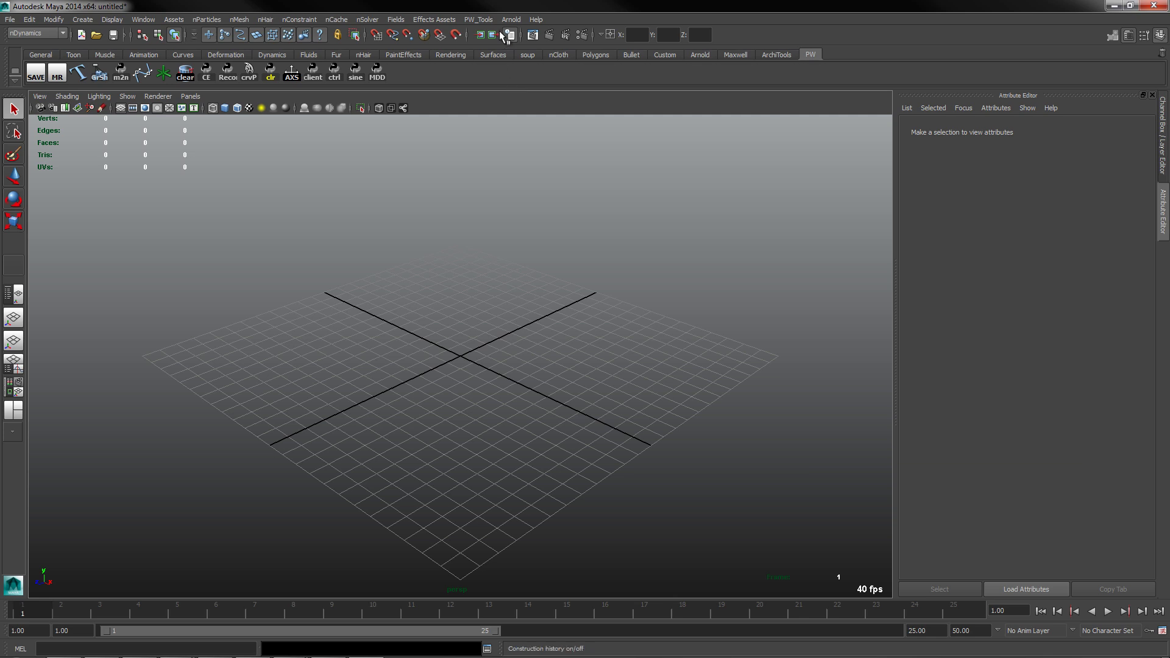
Step: Open the custom nCloth Panel dynamics tool and widen its docked panel slightly
click(479, 20)
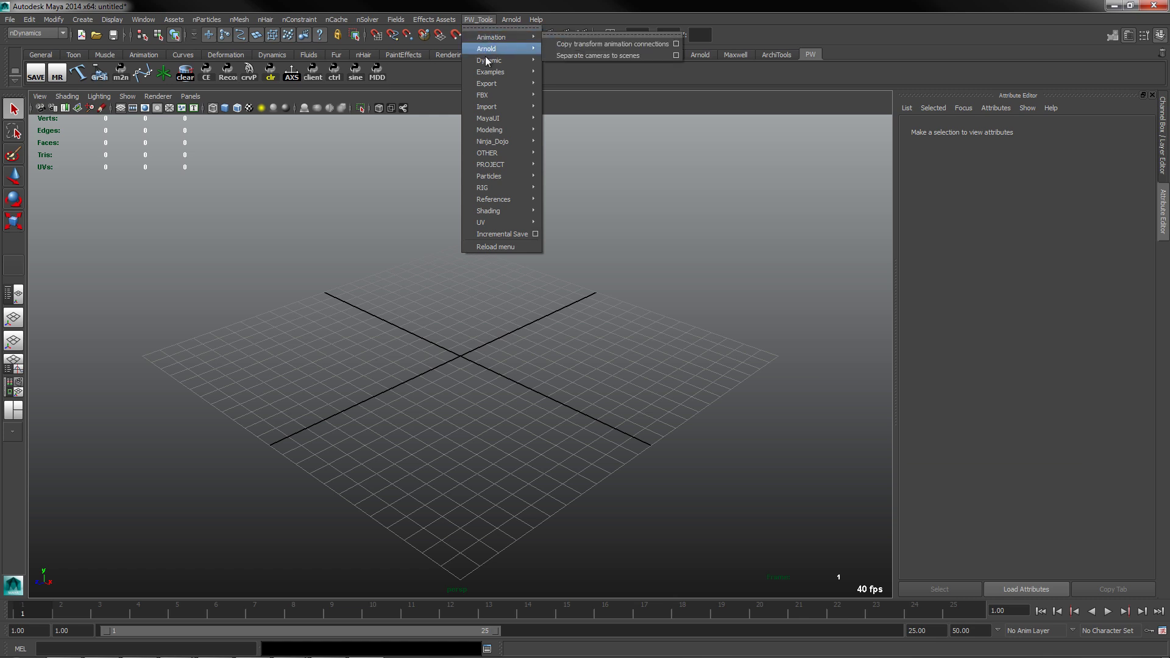
mouse_move(502, 60)
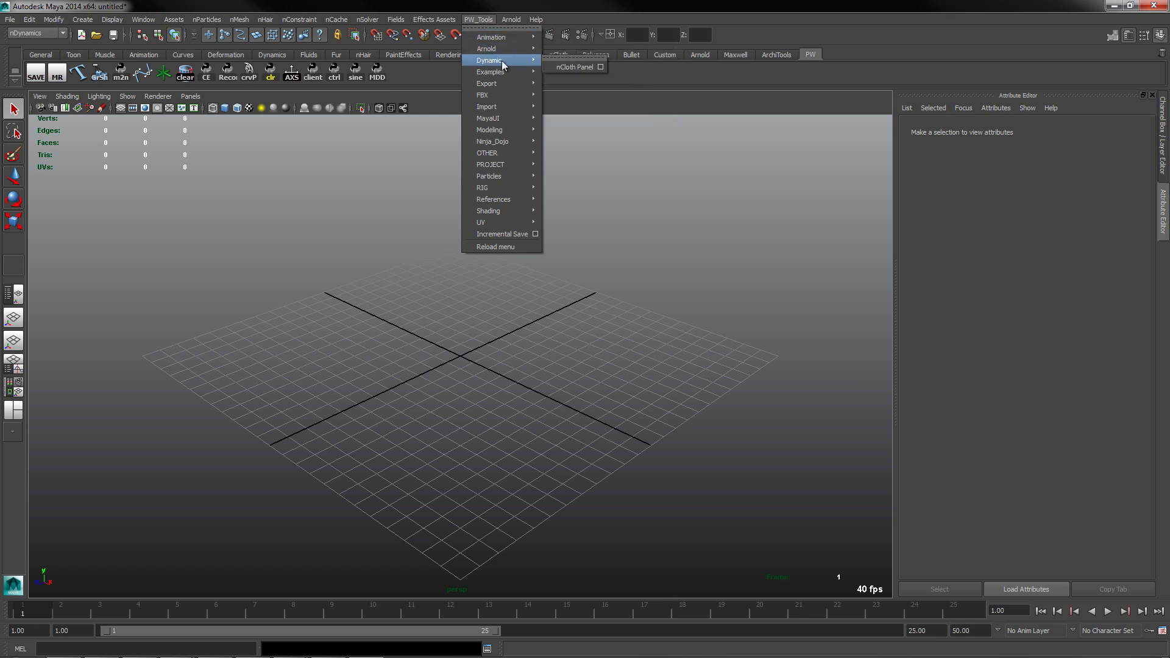
click(574, 67)
drag(891, 336, 882, 335)
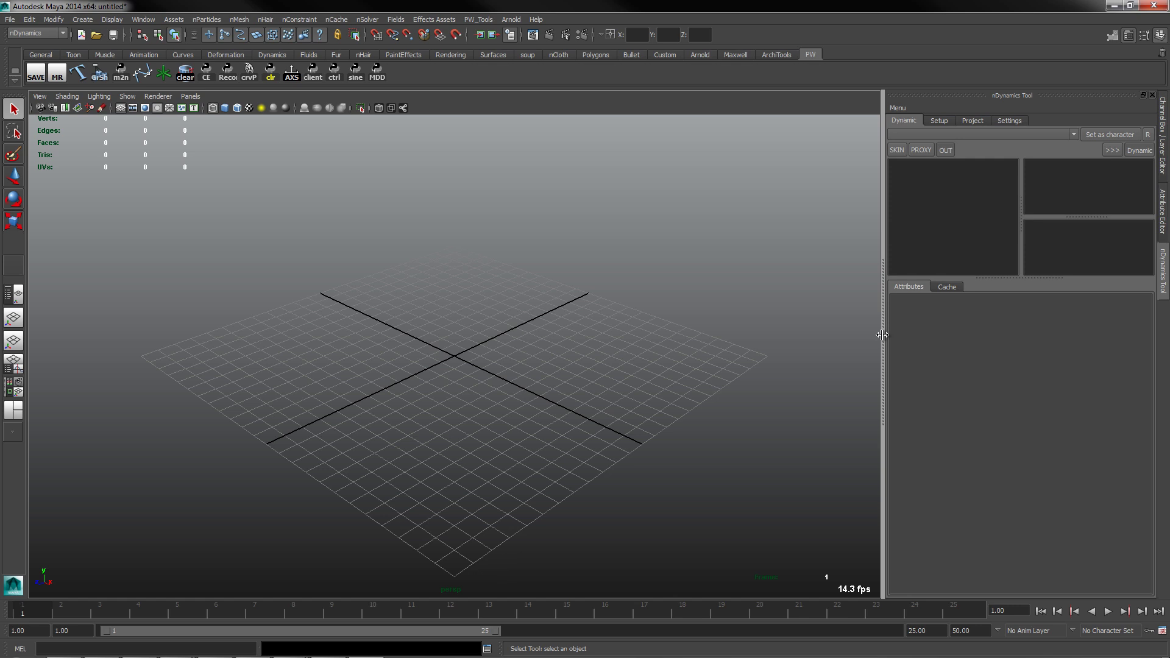
Step: Open the scene cloth.mb, enlarge the nDynamics Tool's node lists and show the Outliner beside the perspective view
click(11, 19)
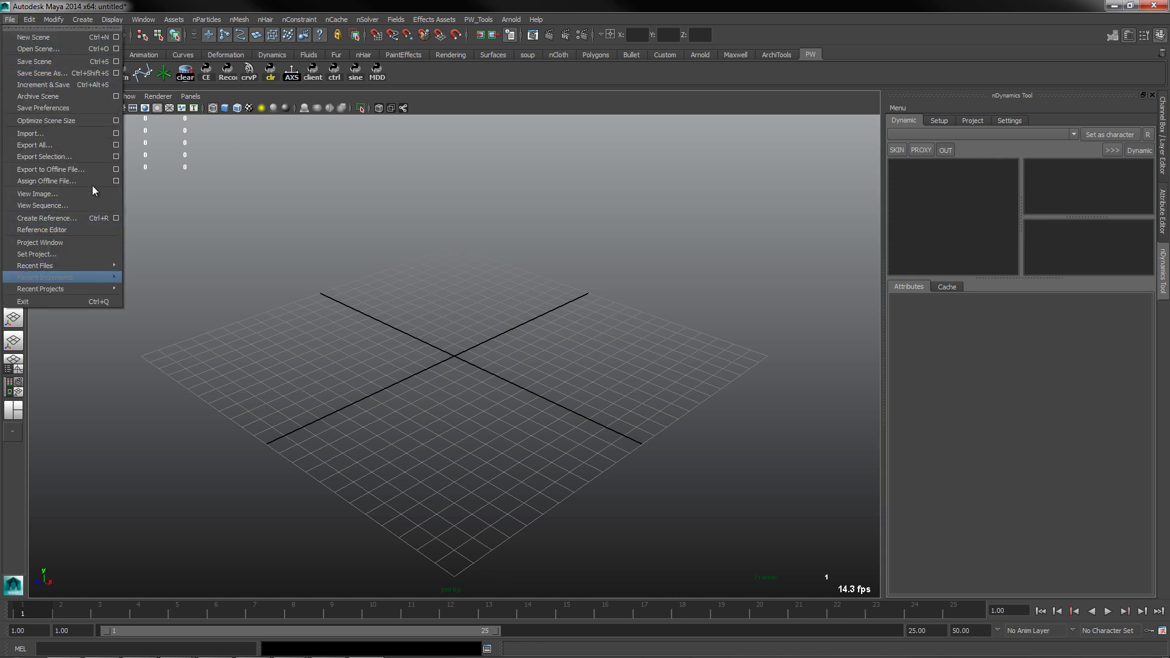
click(61, 49)
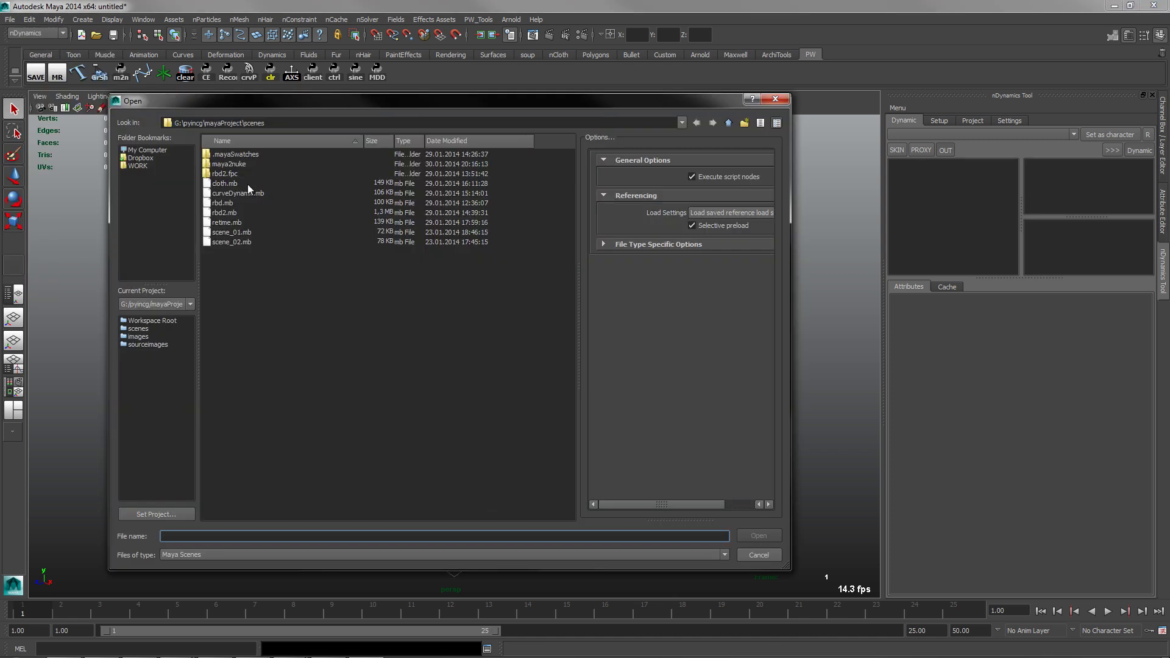
click(228, 183)
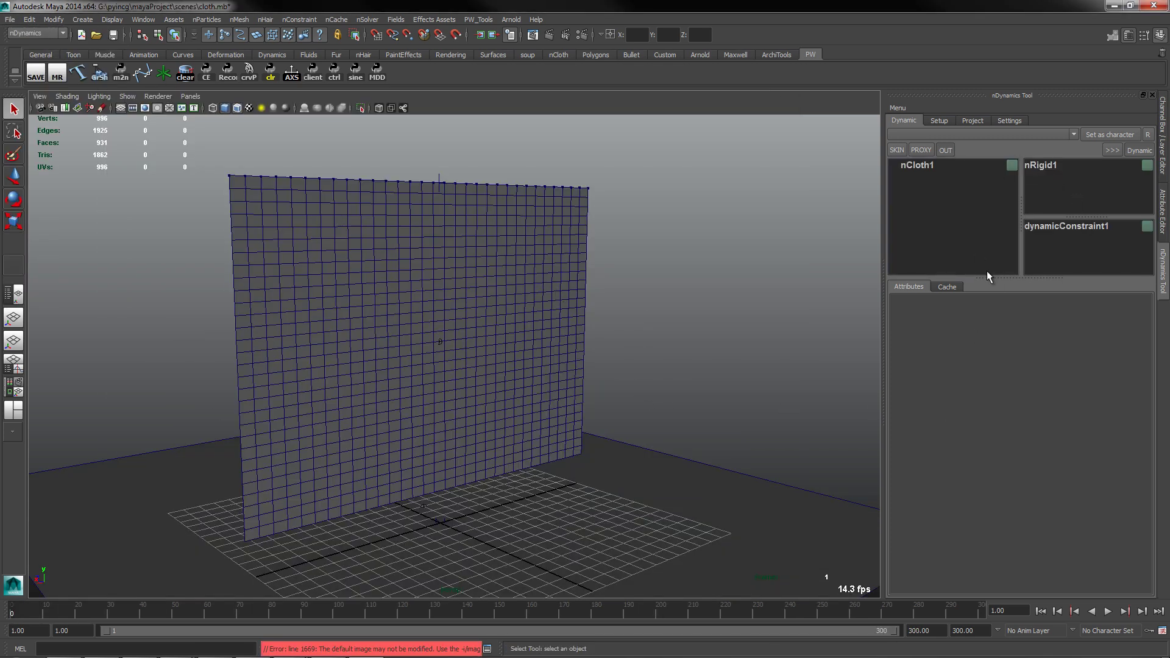
drag(995, 278, 1002, 343)
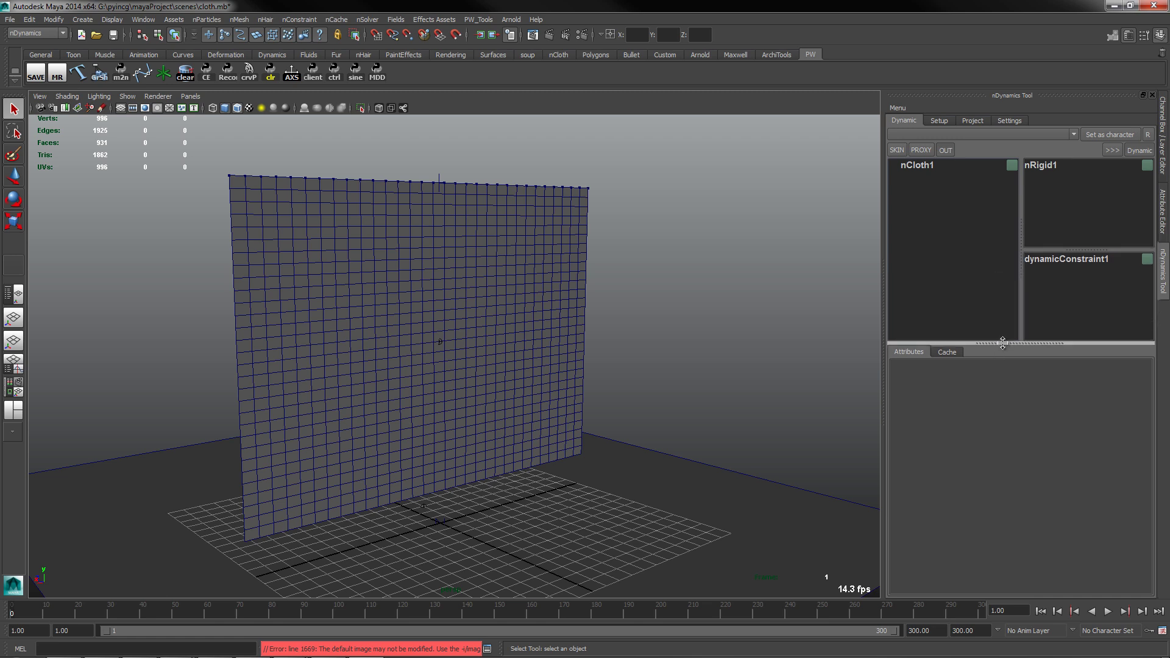
click(13, 295)
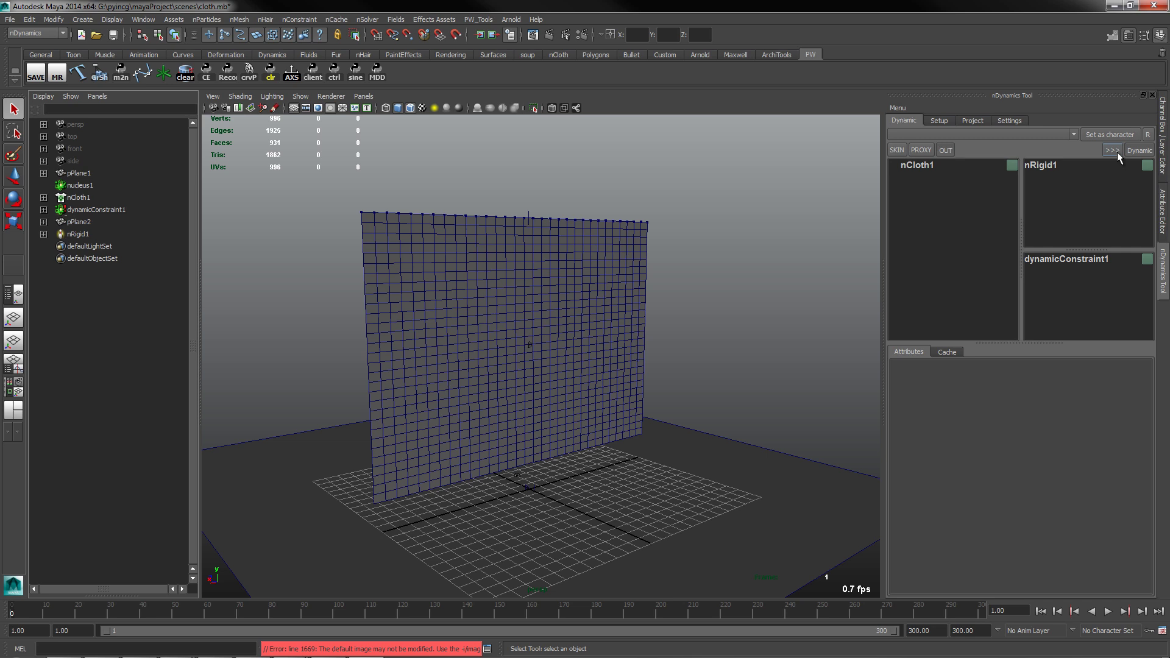
Step: Examine the attributes of nCloth1, dynamicConstraint1 and nRigid1 in the nDynamics Tool
click(954, 166)
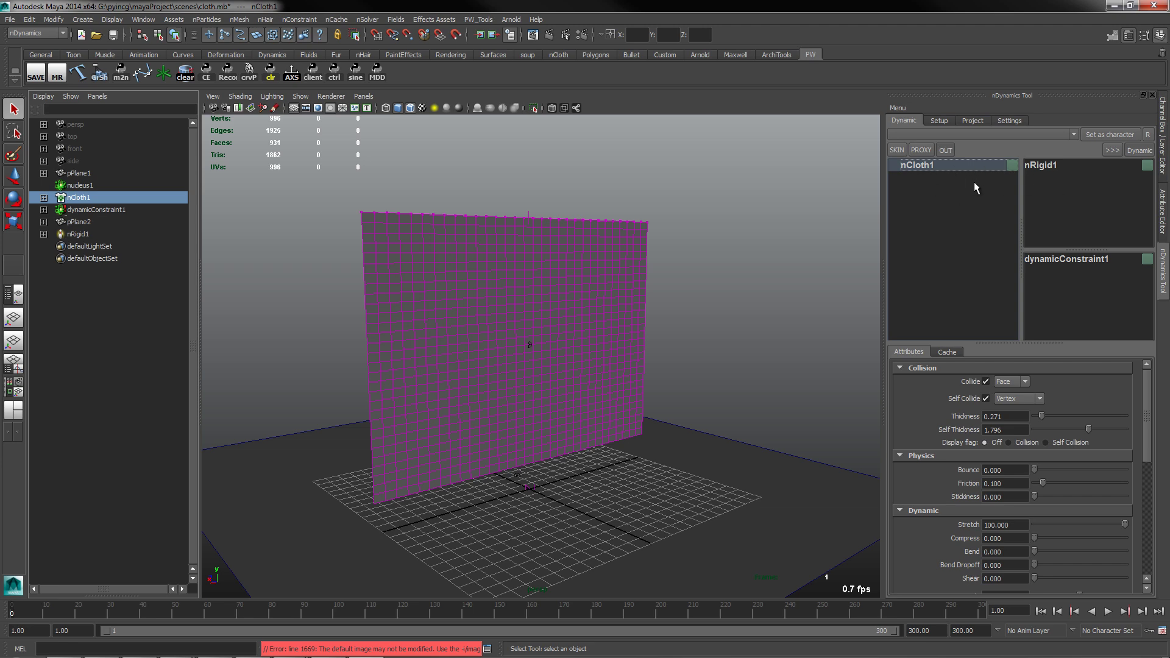
alt+drag(673, 374, 701, 381)
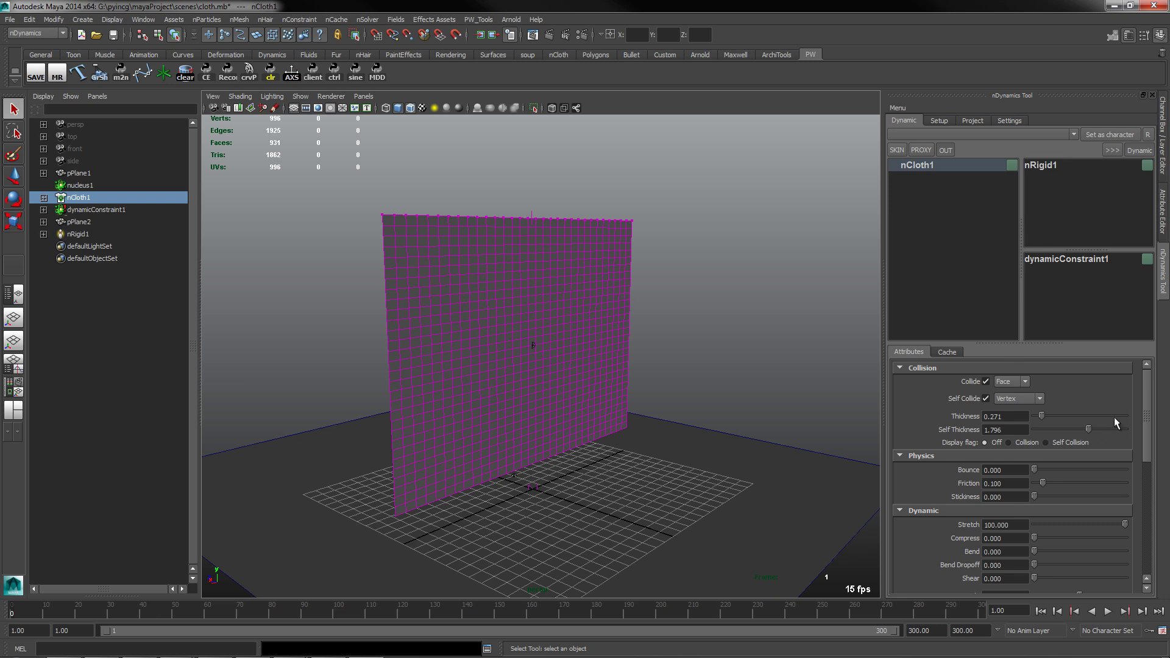
scroll(1148, 406, down, 5)
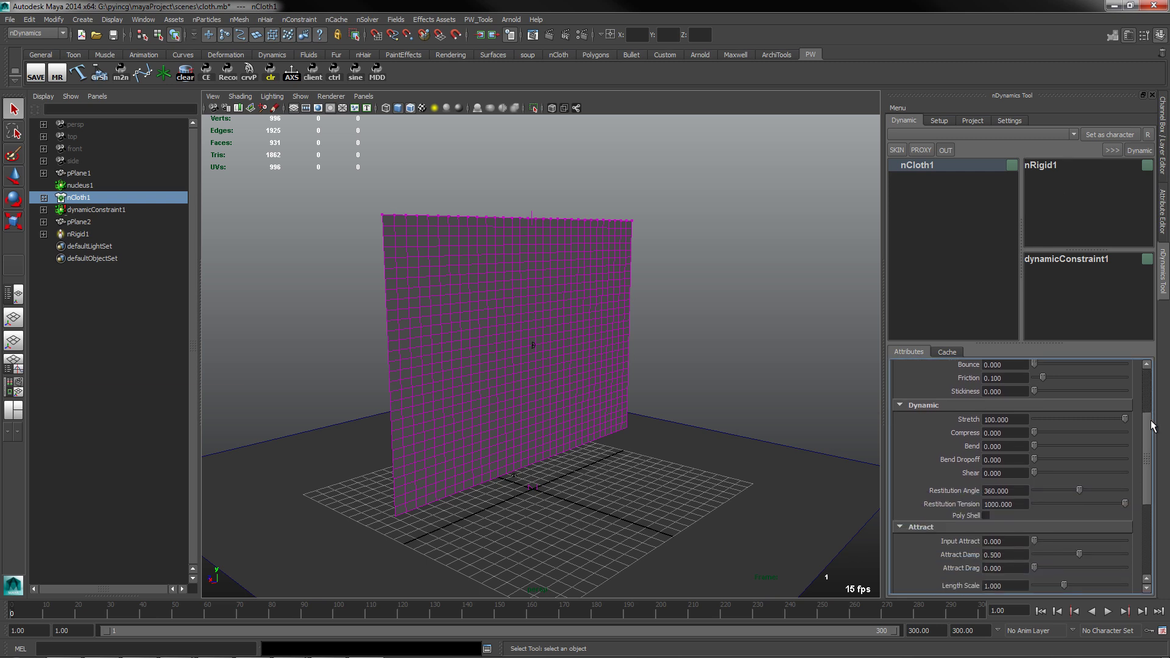
scroll(1147, 405, up, 5)
click(1063, 260)
click(1066, 173)
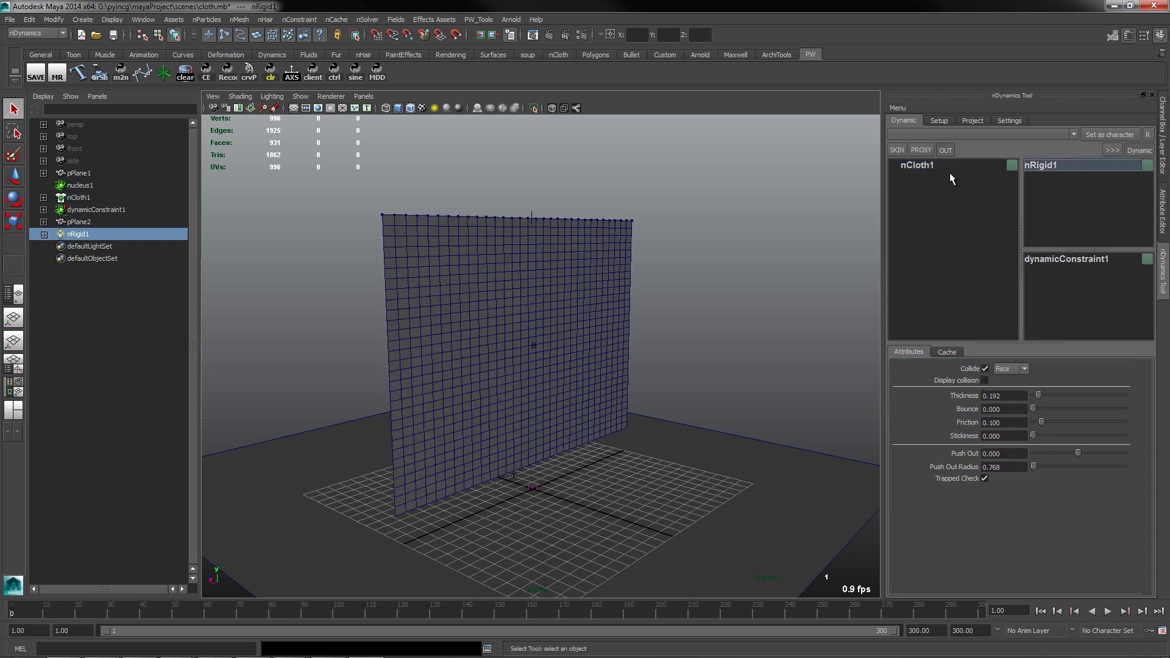
Step: Look through nCloth1's collision, physics, dynamic and attract attributes once more in the nDynamics Tool
click(949, 173)
scroll(1137, 466, down, 3)
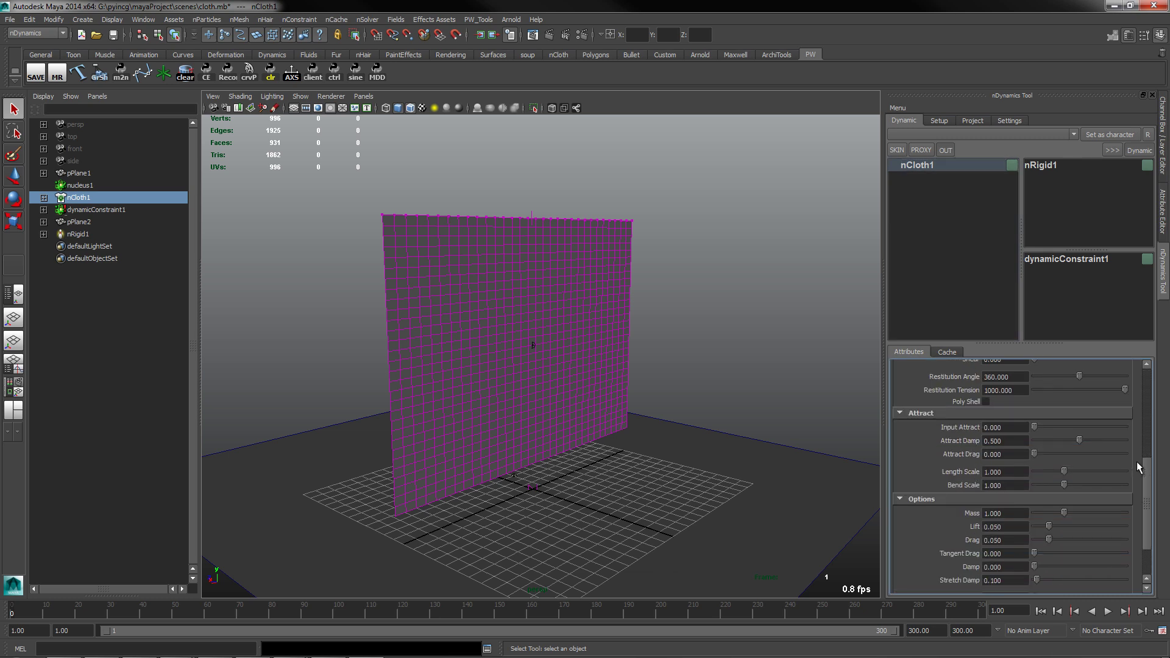
scroll(1136, 466, up, 3)
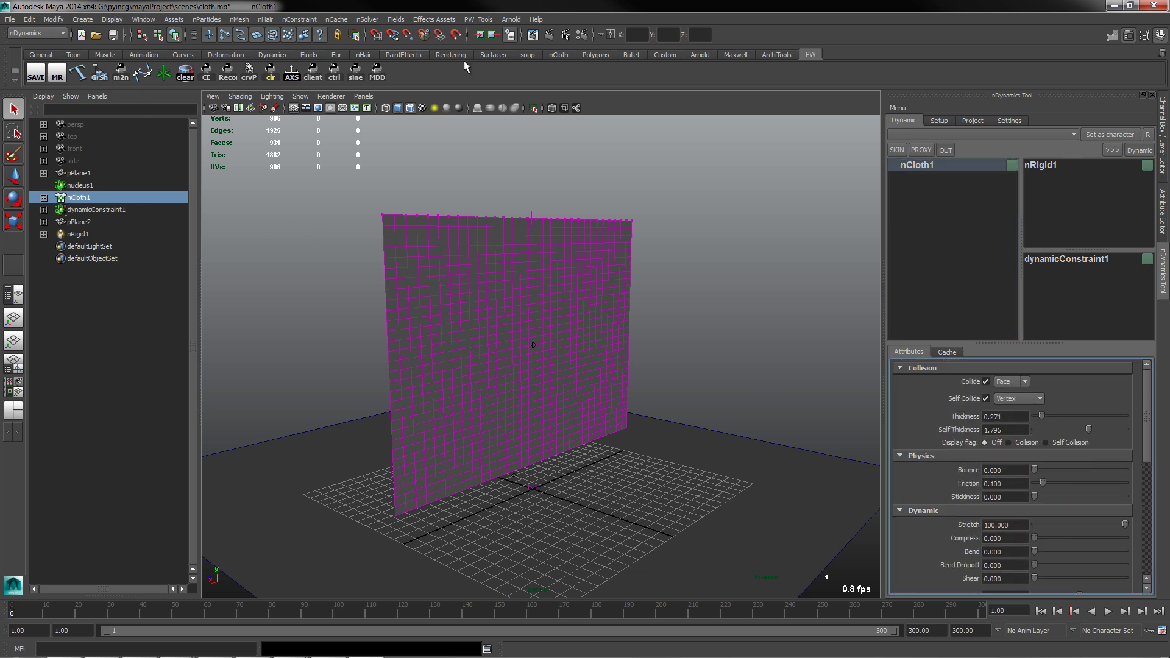
Step: Create a polygon sphere, raised and enlarged beside the cloth plane, and make it an nCloth object
click(595, 54)
click(38, 74)
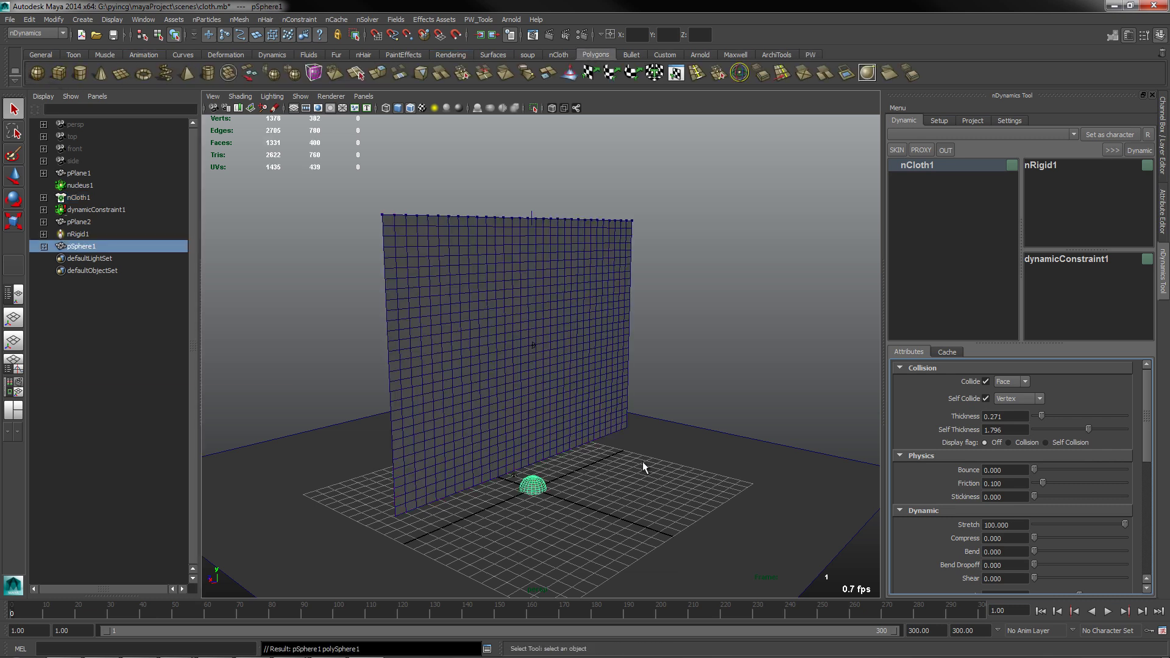
key(w)
middle_drag(666, 360, 646, 158)
click(559, 55)
click(36, 73)
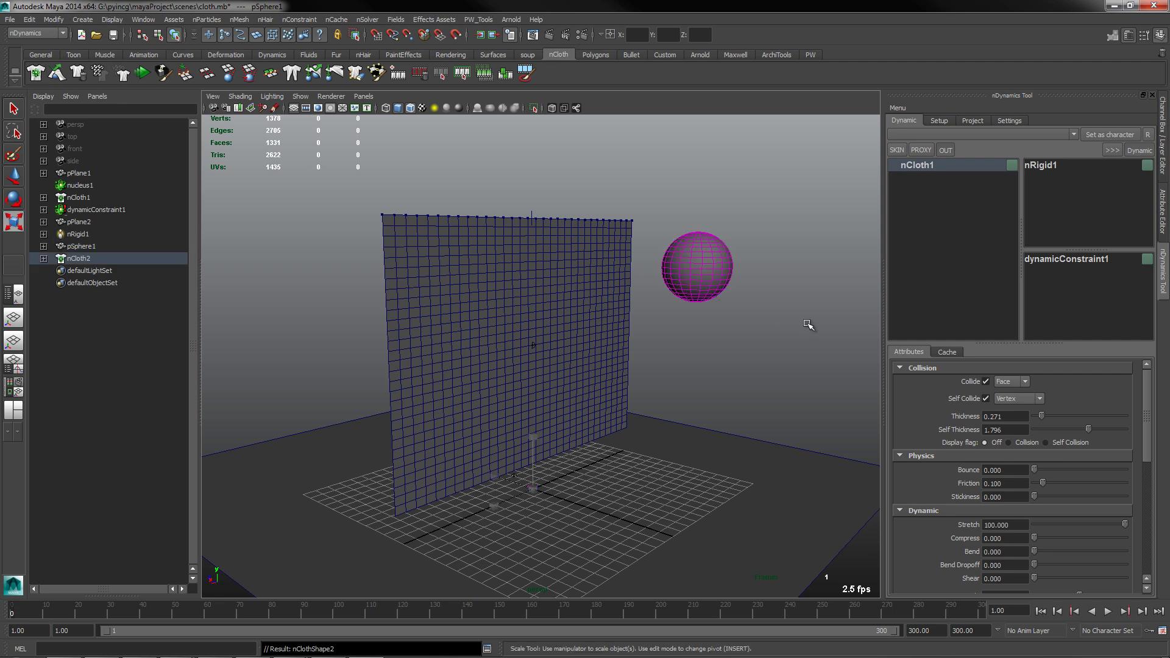
Step: Play the simulation twice to preview the cloth plane and falling sphere, returning to frame 1 each time
click(822, 263)
alt+drag(823, 264, 777, 291)
click(1107, 611)
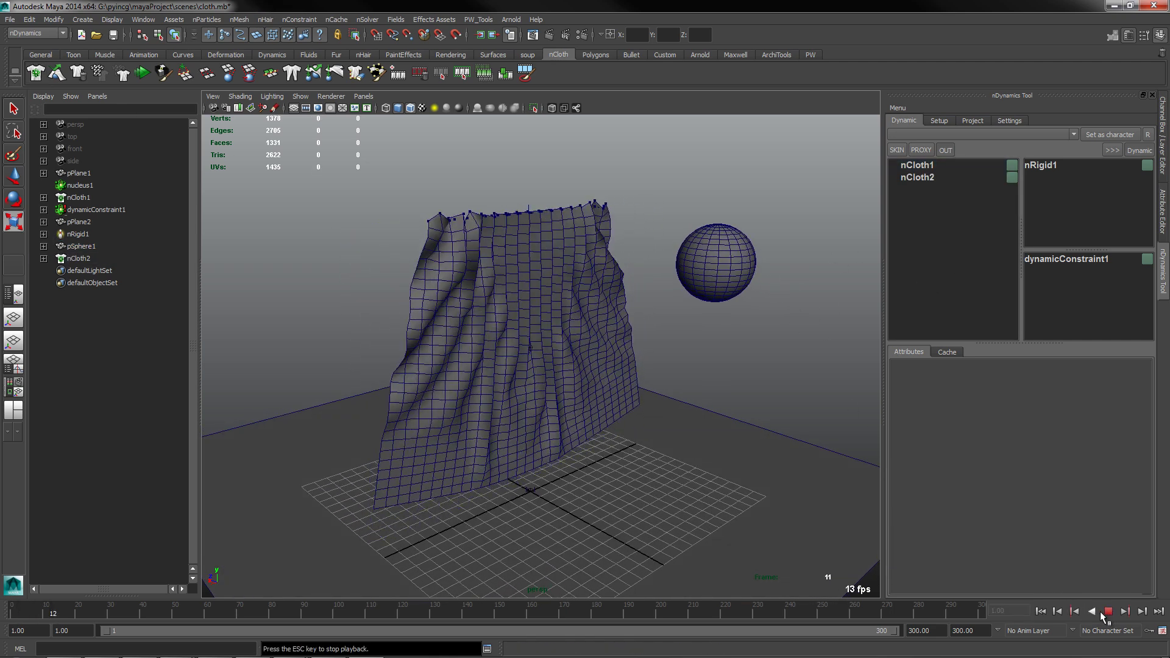
click(1040, 611)
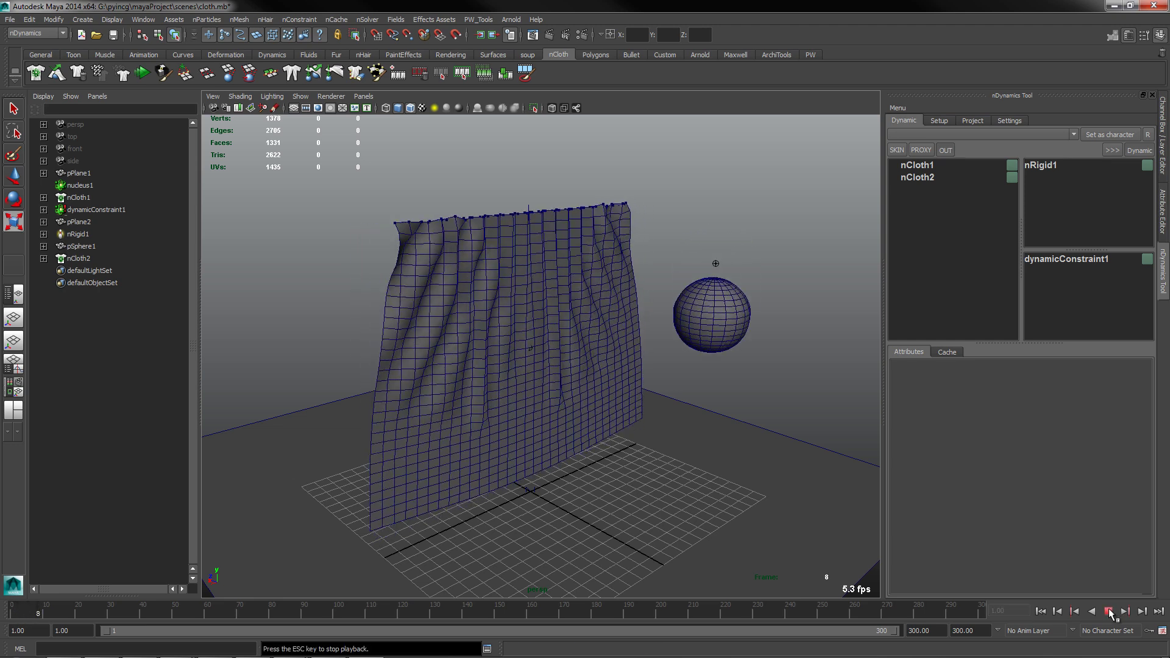
click(1106, 611)
click(1040, 611)
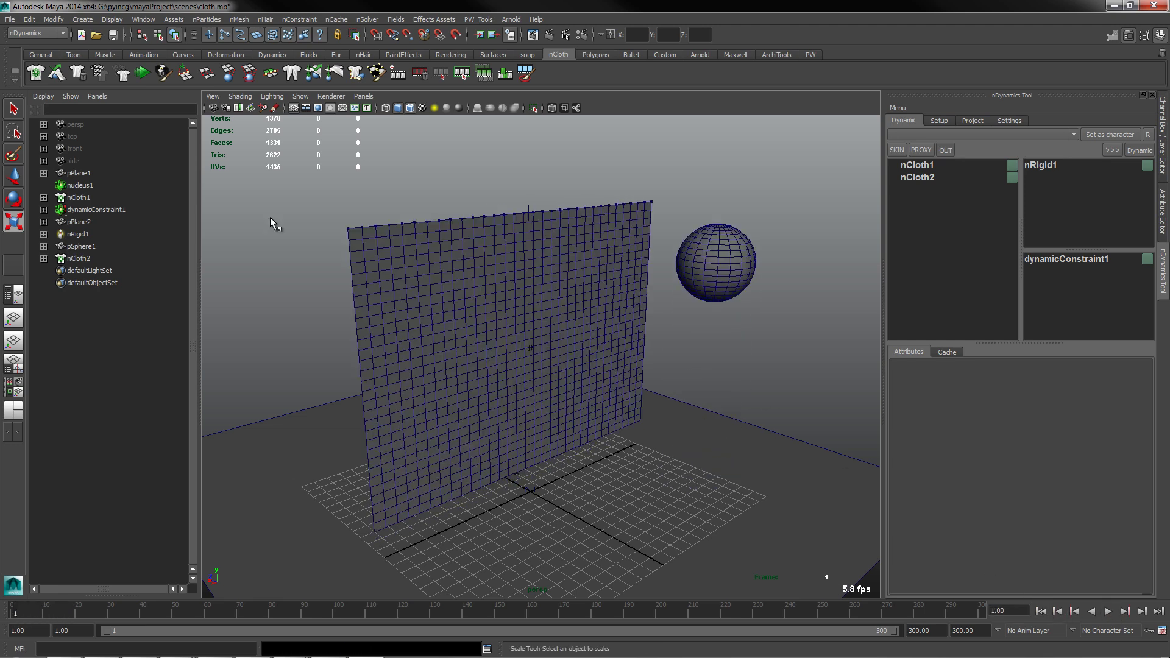
Step: Show nCloth1's Dynamic Properties in the Attribute Editor
click(92, 198)
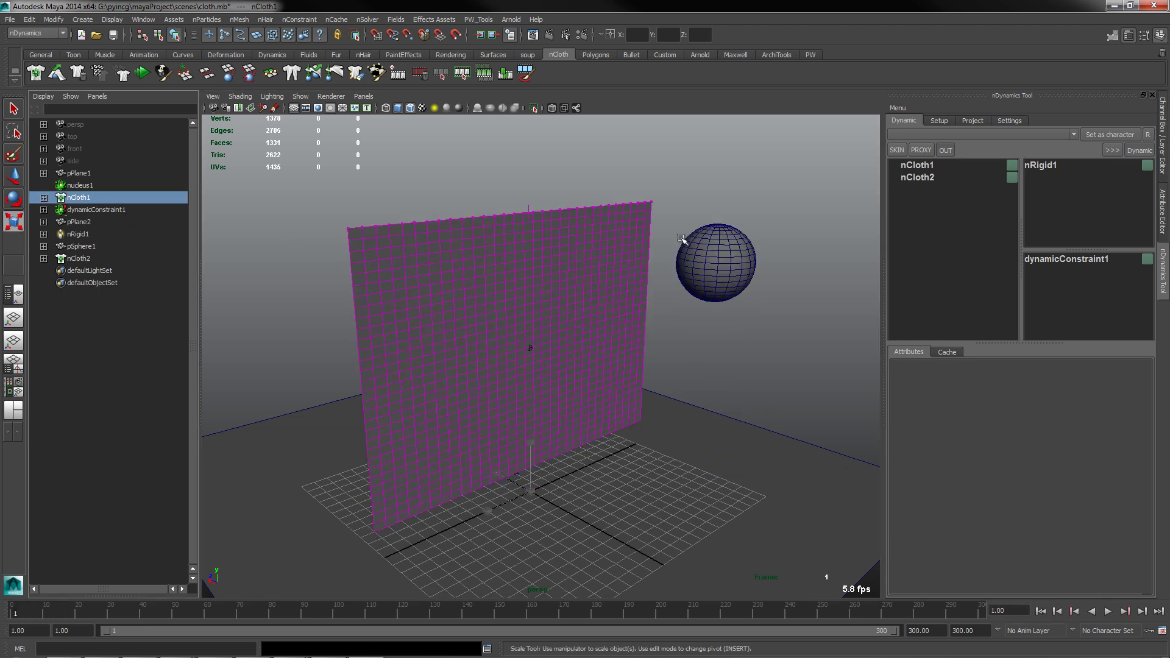
click(1163, 209)
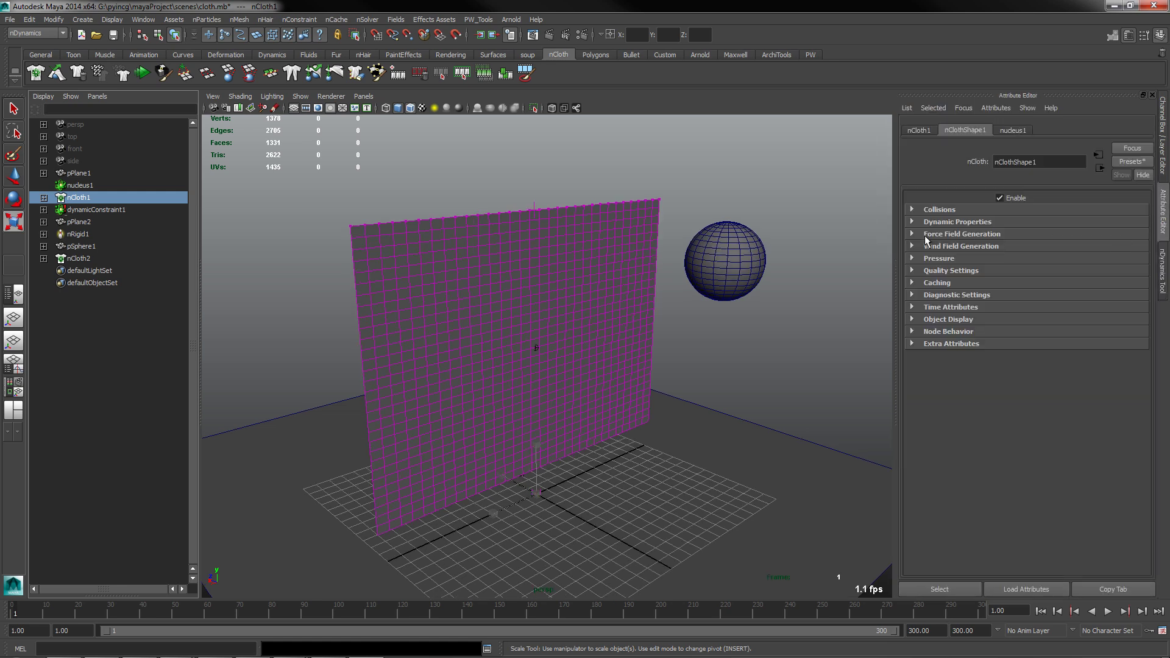
click(947, 223)
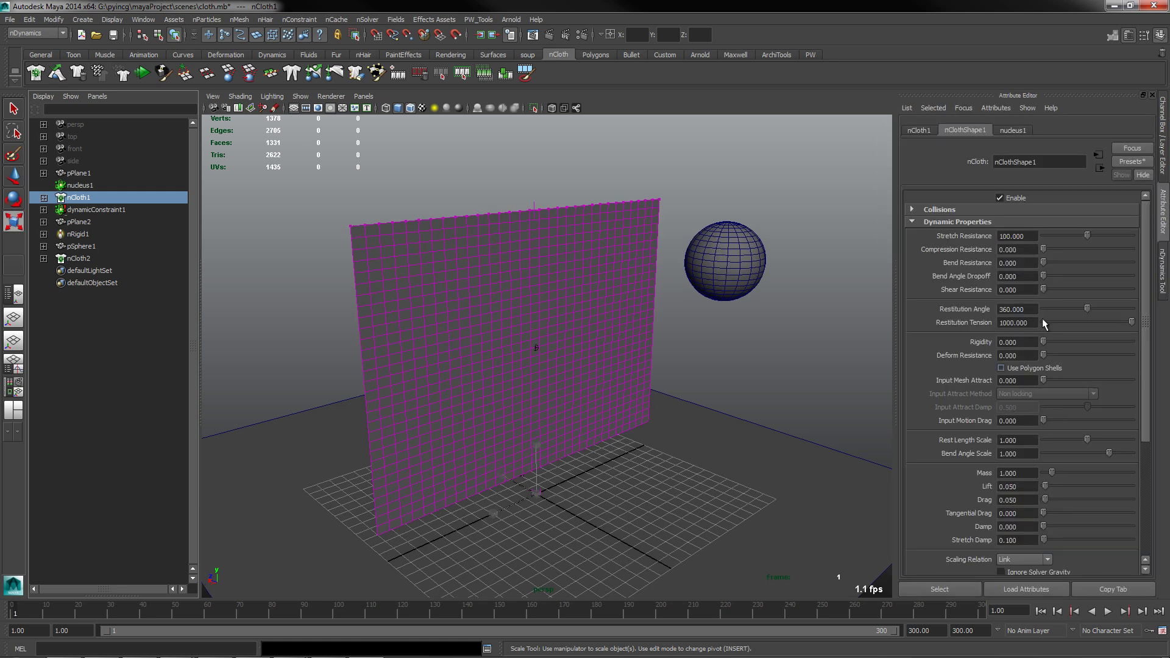
Step: Select nCloth1 and nCloth2 together and examine their shape attributes in the Channel Box
click(94, 259)
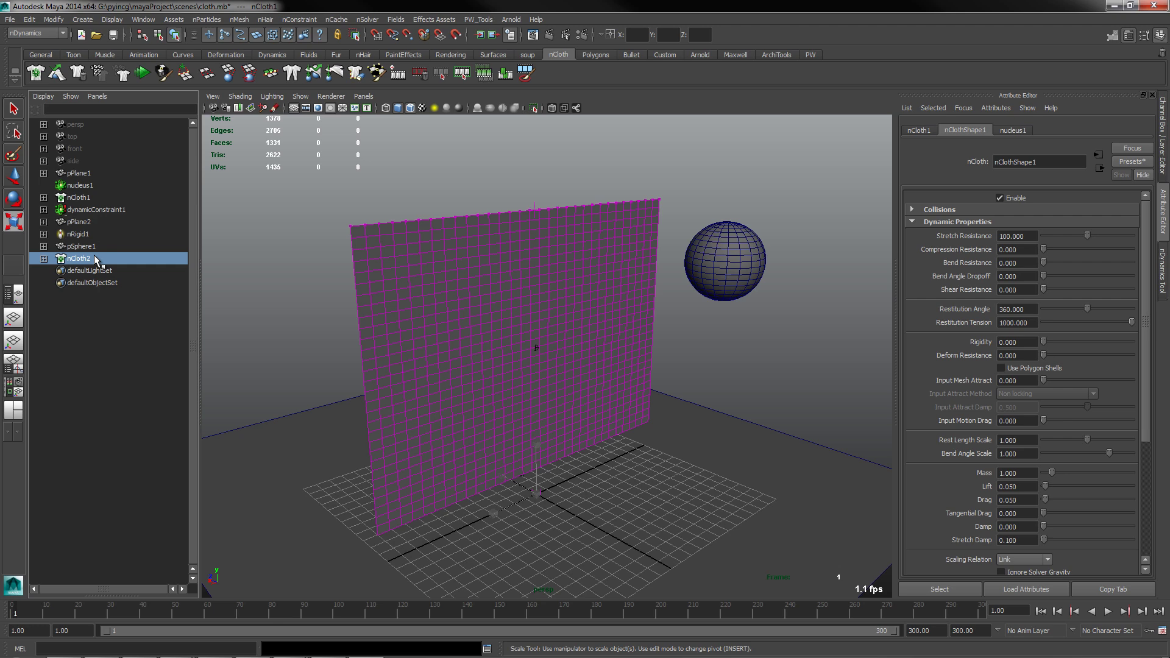
ctrl+click(99, 199)
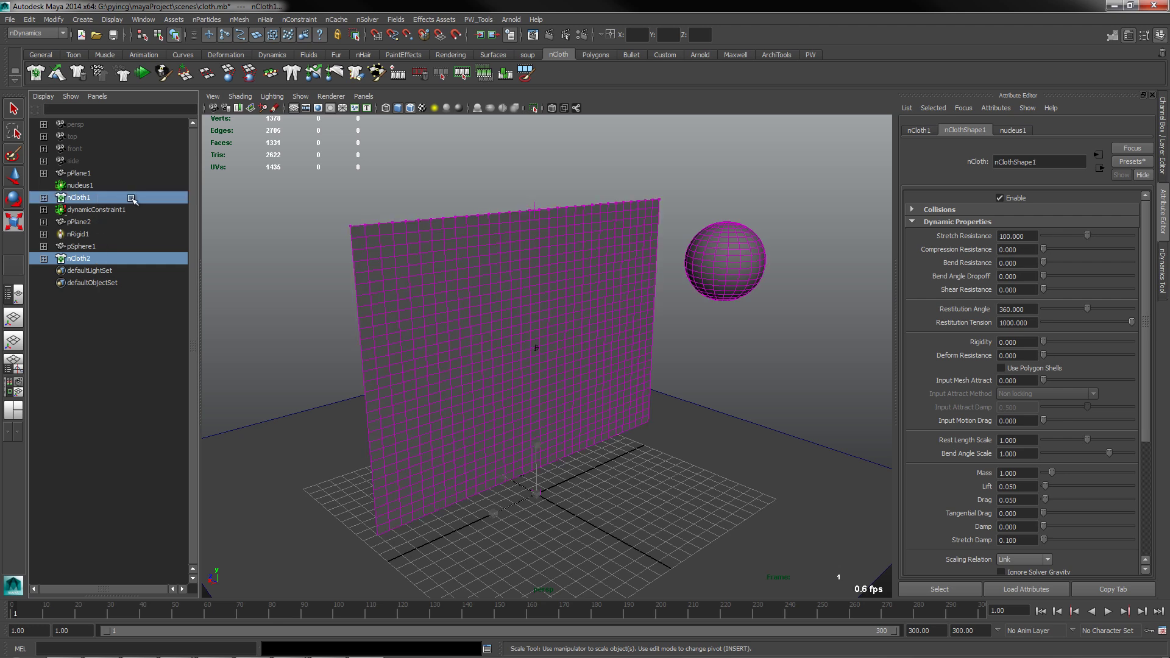
click(1163, 152)
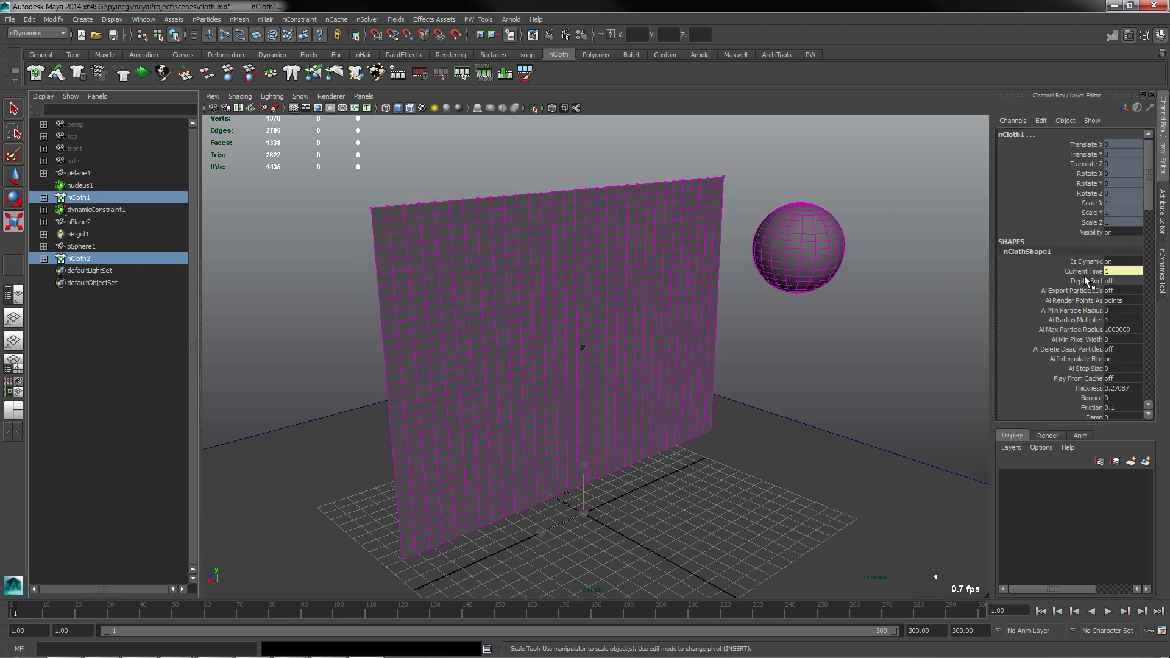
scroll(1076, 290, down, 7)
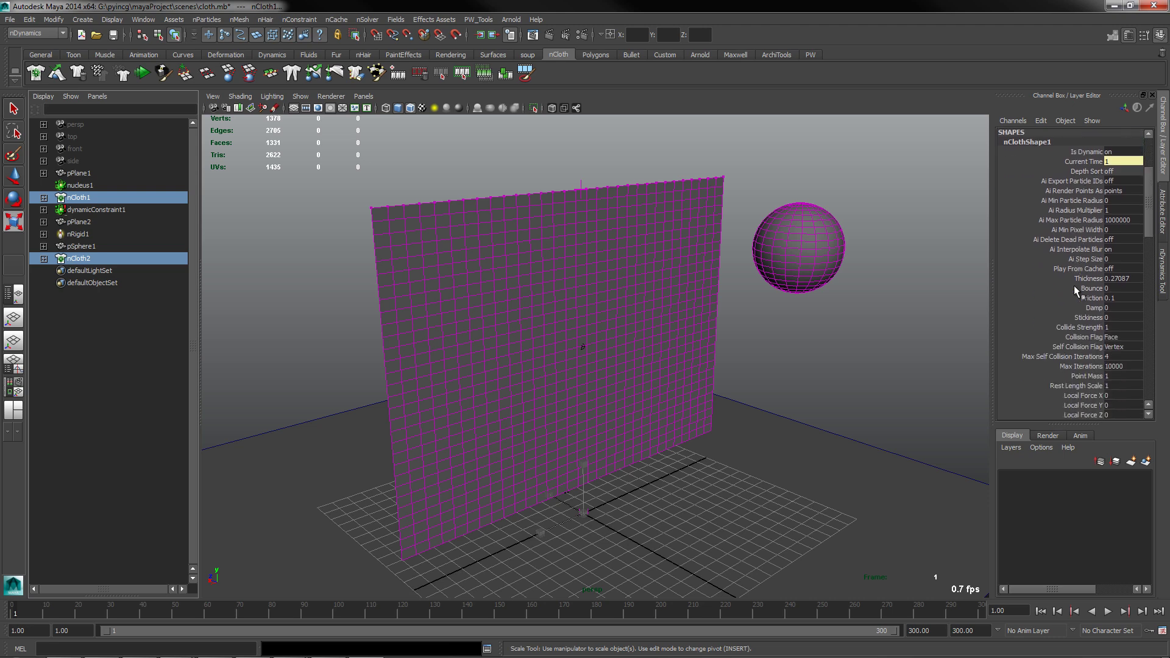
scroll(1076, 291, down, 5)
scroll(1075, 291, up, 1)
Step: In the nDynamics Tool, set Thickness to 0.010 and Friction to 0.161 for both nCloths, briefly previewing the self-collision display
click(1163, 268)
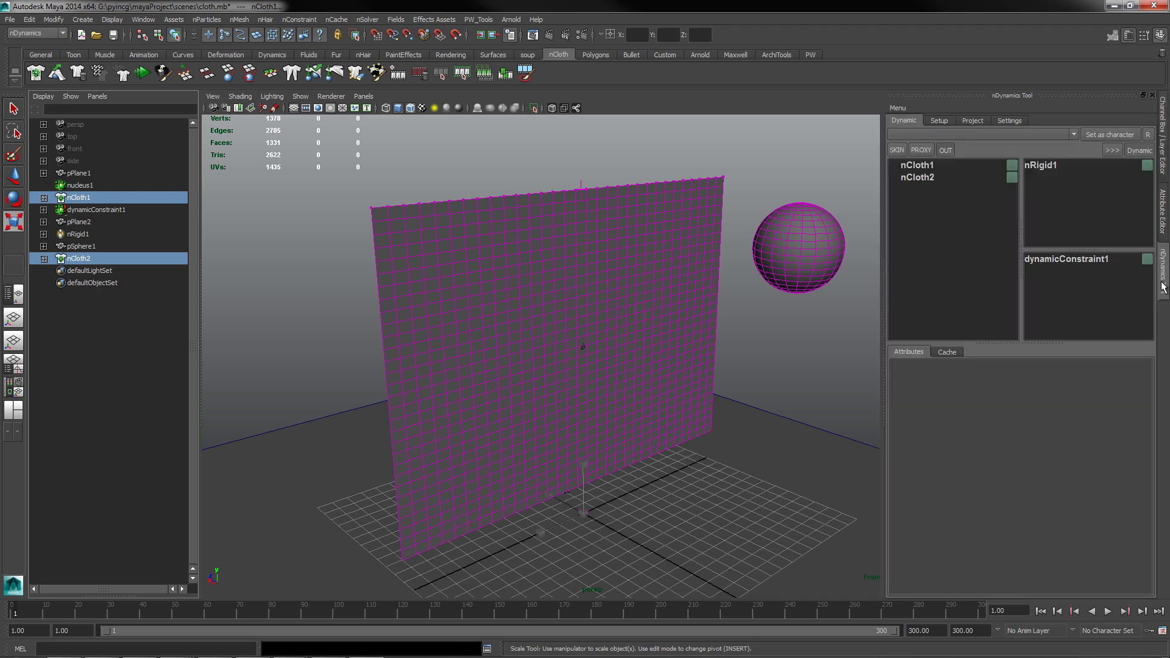
click(940, 177)
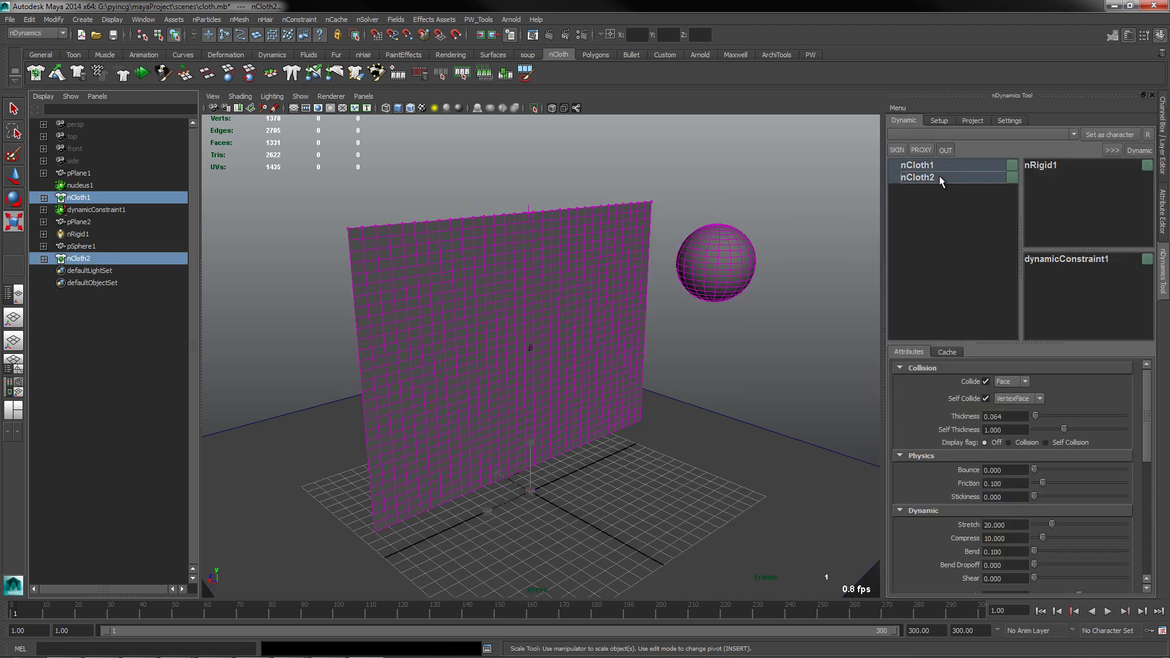
click(1027, 443)
mouse_move(1035, 415)
mouse_down()
mouse_move(1065, 418)
mouse_move(1033, 417)
mouse_up()
click(985, 442)
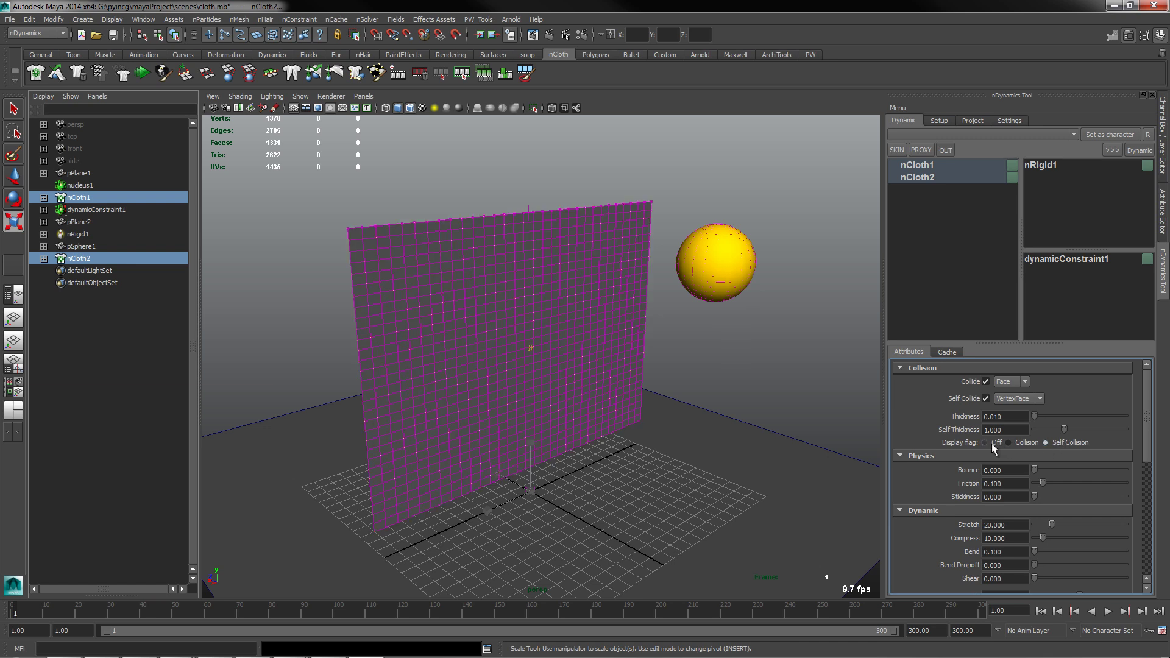
scroll(1145, 427, down, 3)
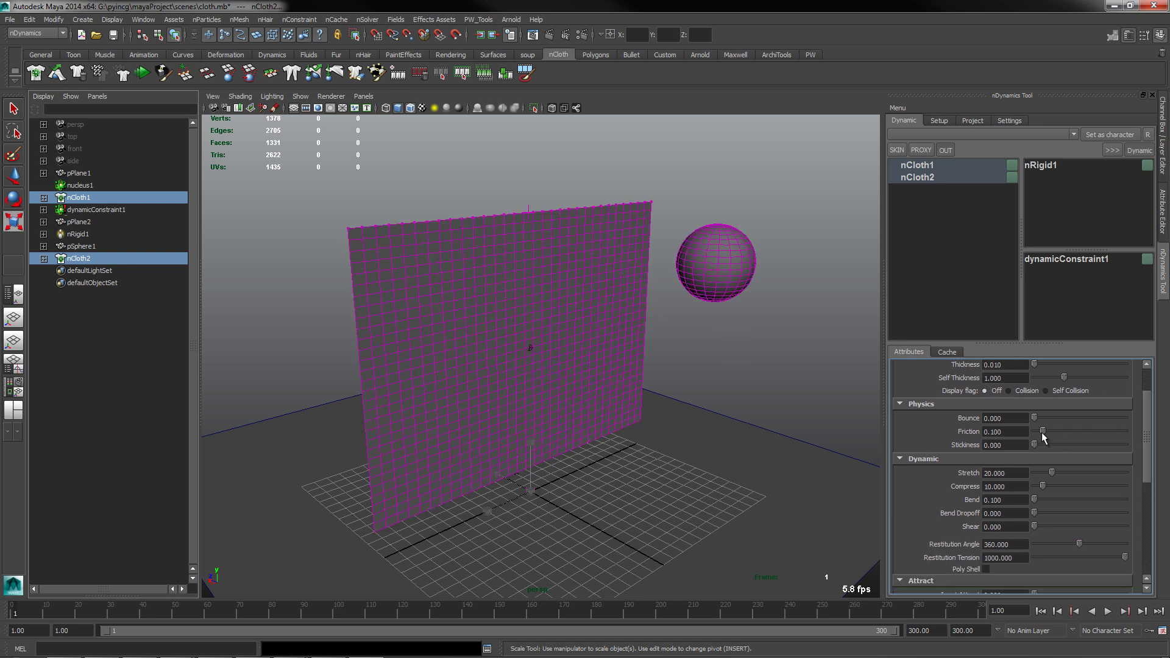
drag(1039, 432, 1048, 432)
Step: Look over the cache controls for the selected nCloths and close the nDynamics Tool
click(938, 355)
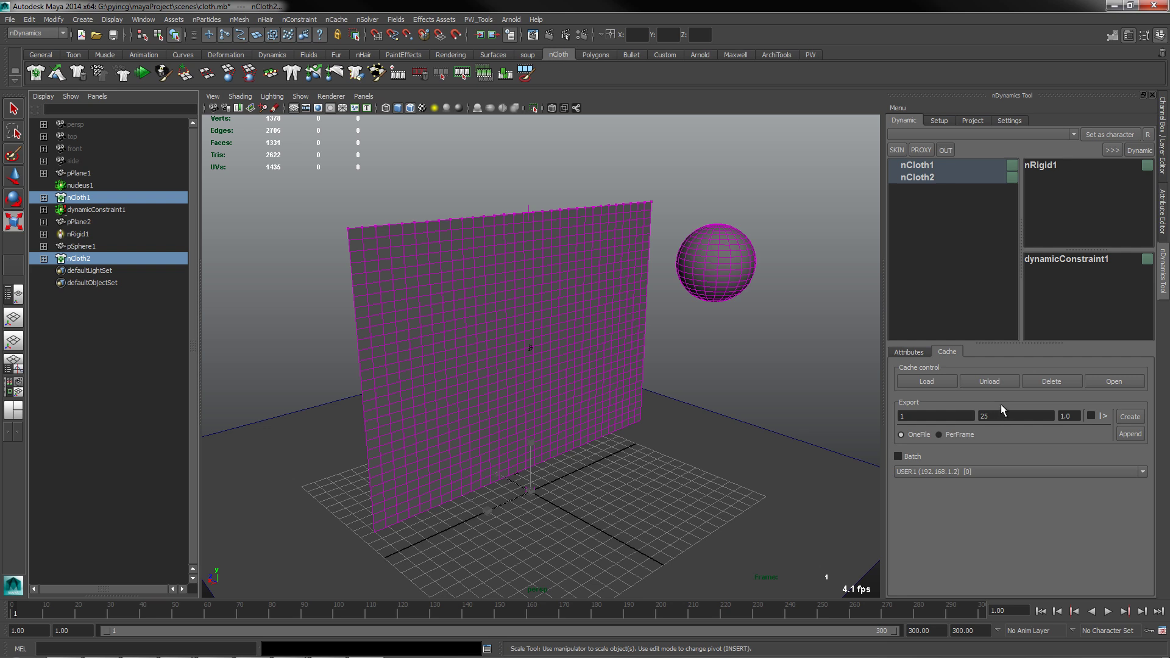
click(917, 352)
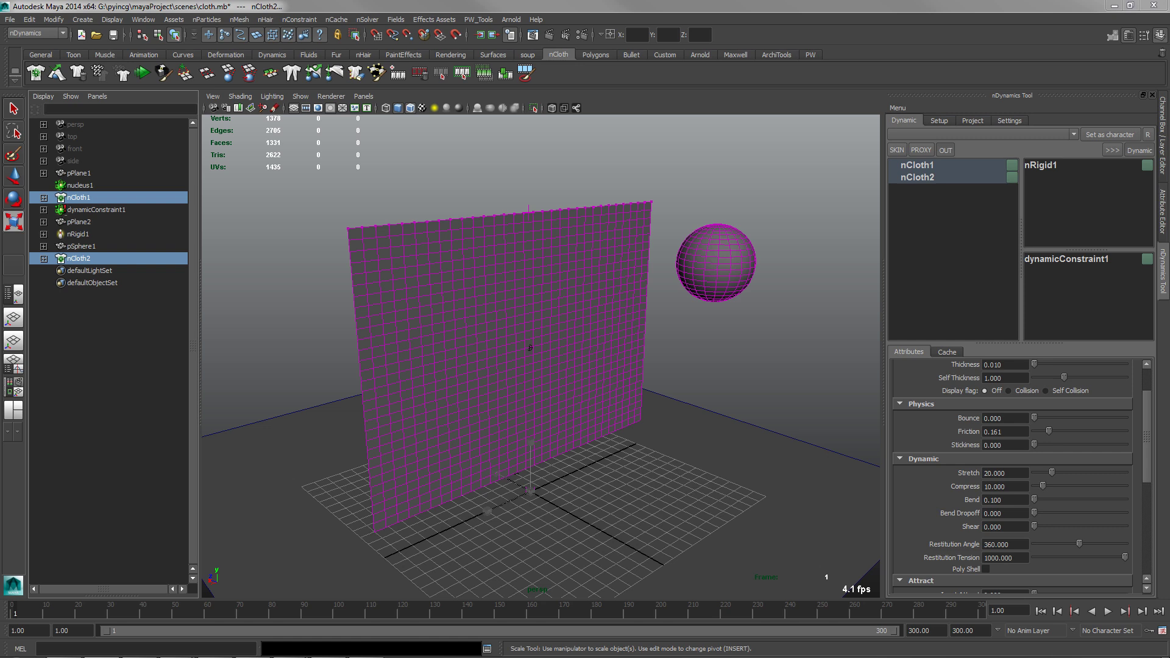
click(1151, 95)
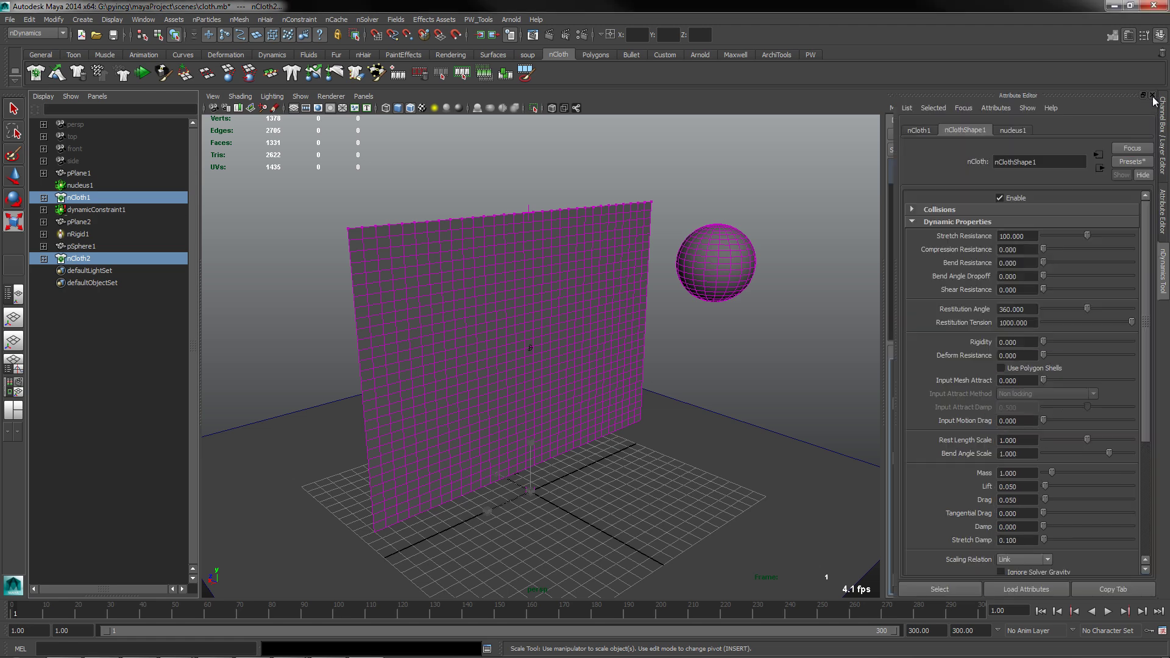
Step: Detach the Add elements examples of PW_Tools as a floating window and place it over the viewport
click(484, 20)
mouse_move(528, 72)
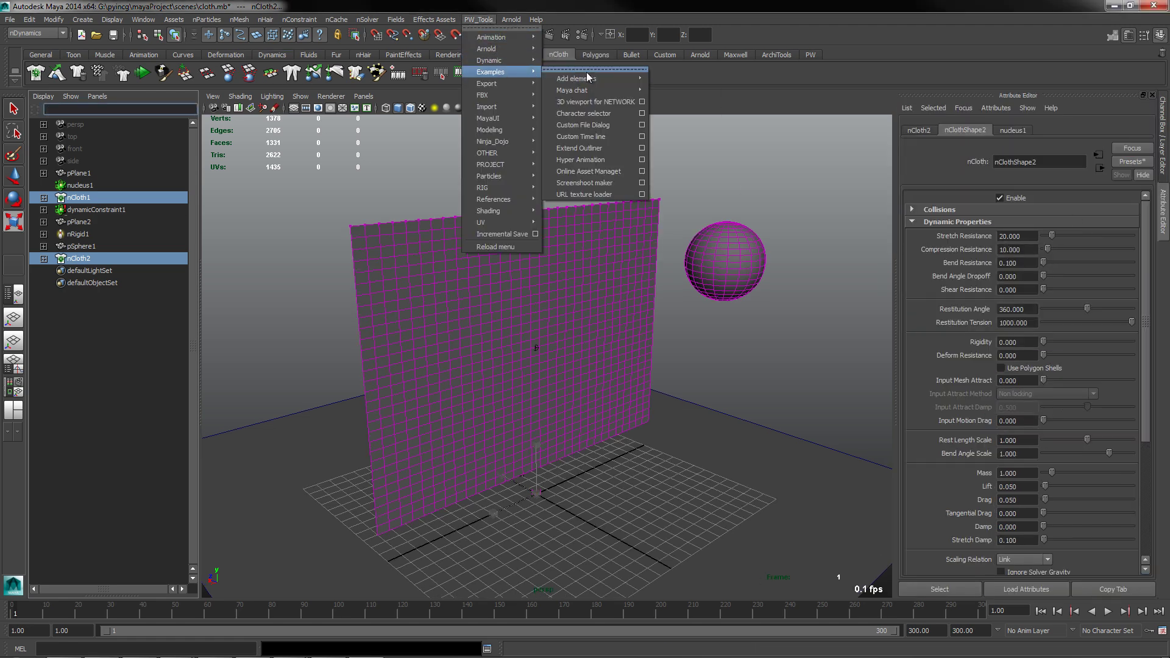
mouse_move(629, 81)
click(683, 77)
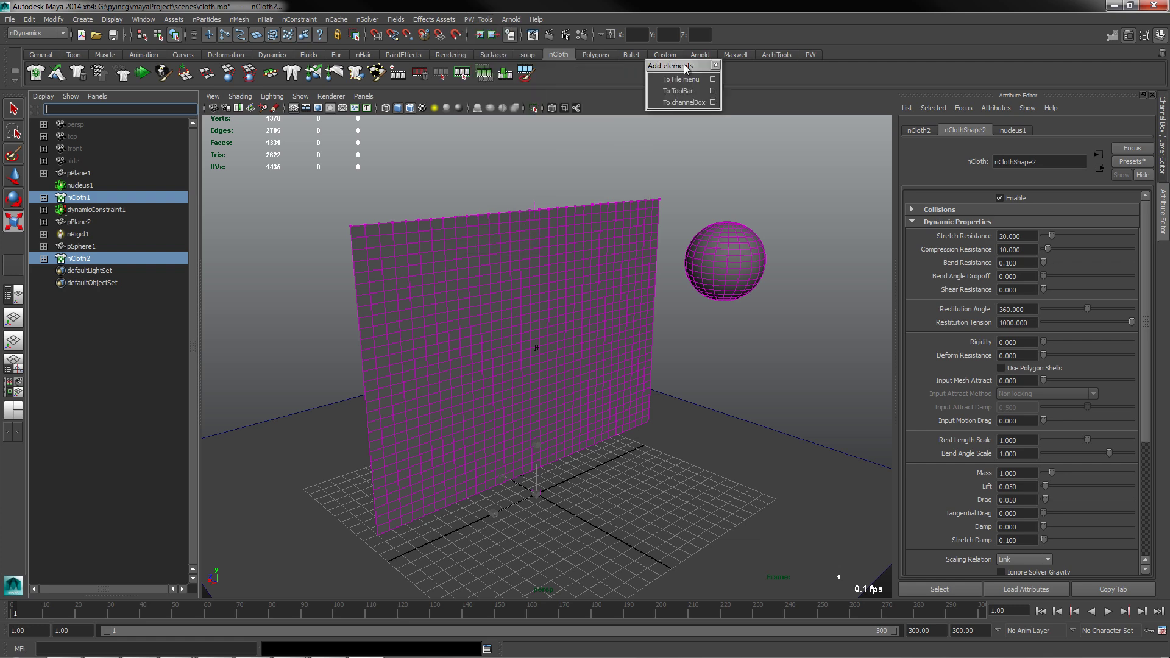
drag(686, 69, 720, 135)
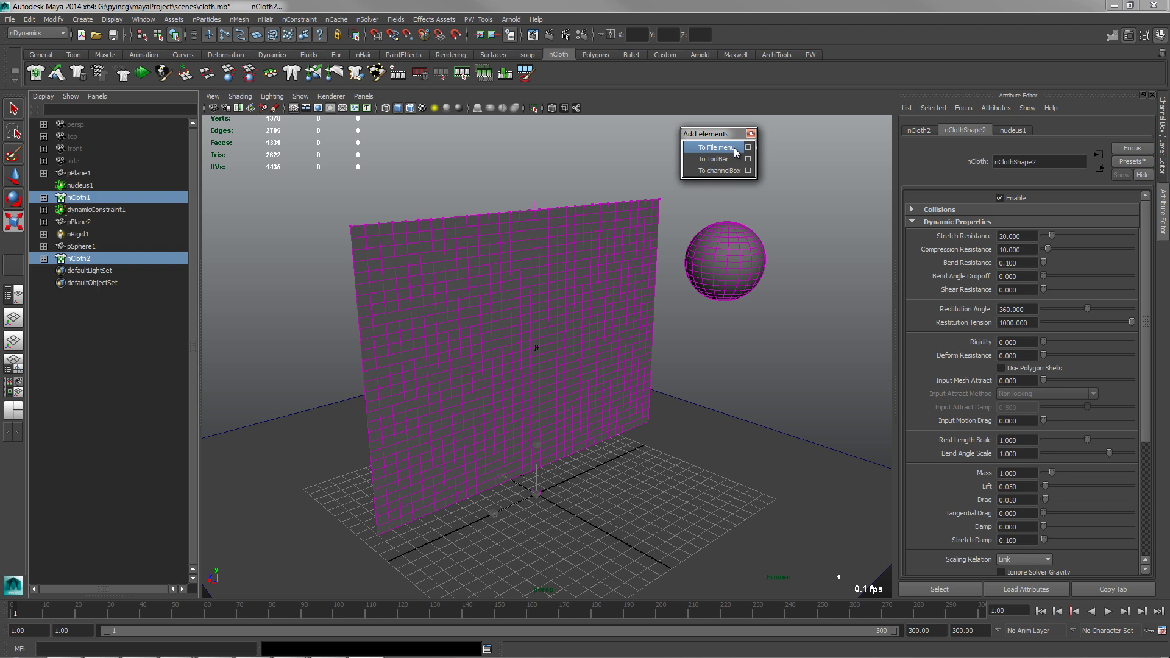
Step: Run the To File menu example to add a Project manager entry, inspecting the File menu before and after
click(10, 20)
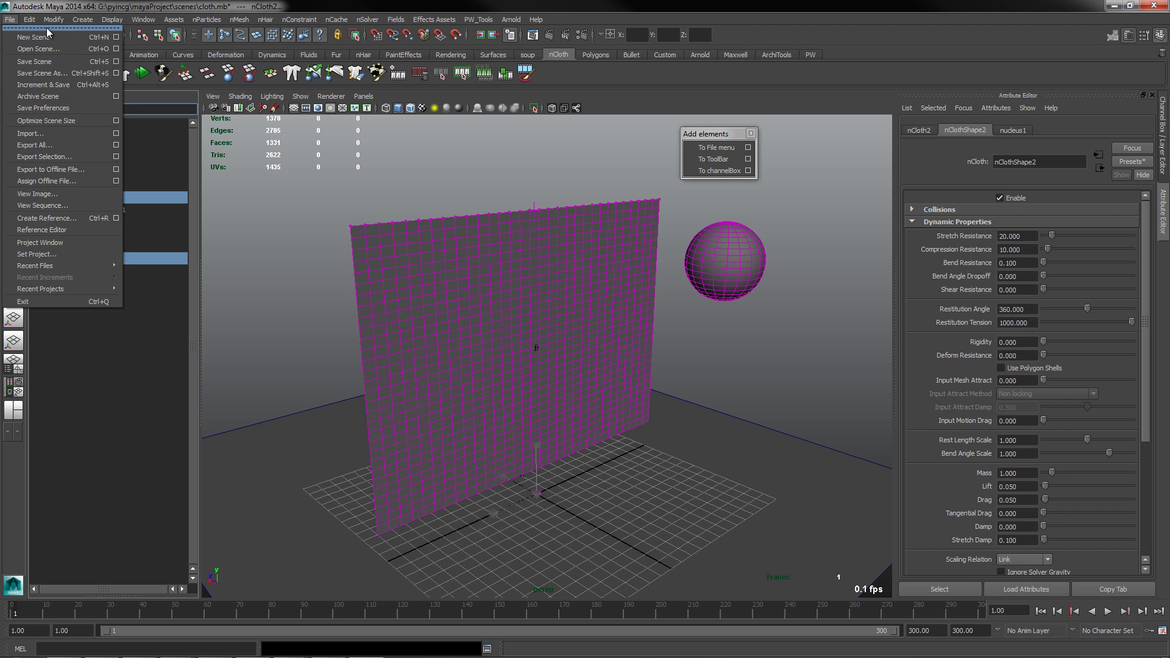
click(10, 20)
click(29, 19)
mouse_move(10, 23)
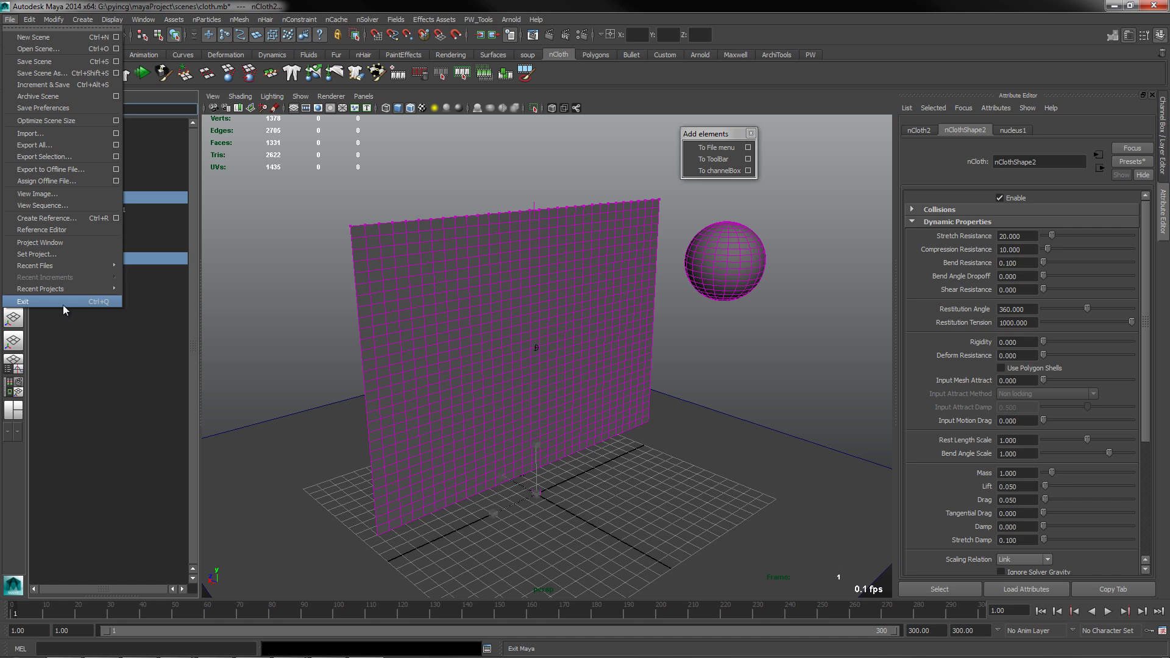
click(712, 140)
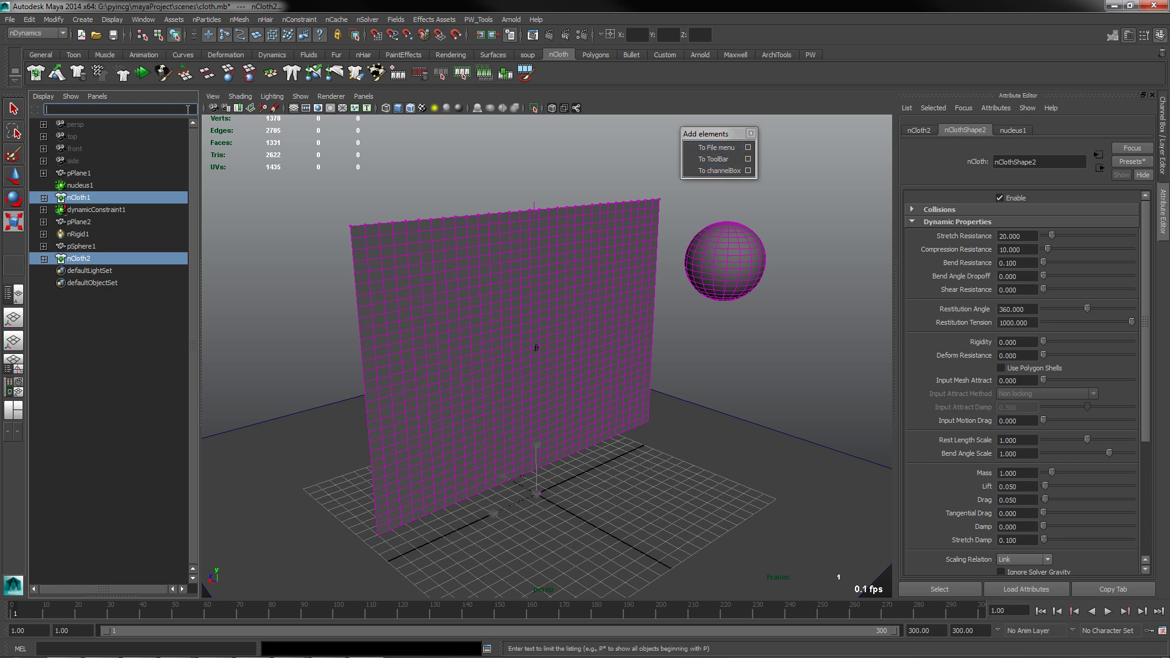
click(9, 19)
mouse_move(30, 19)
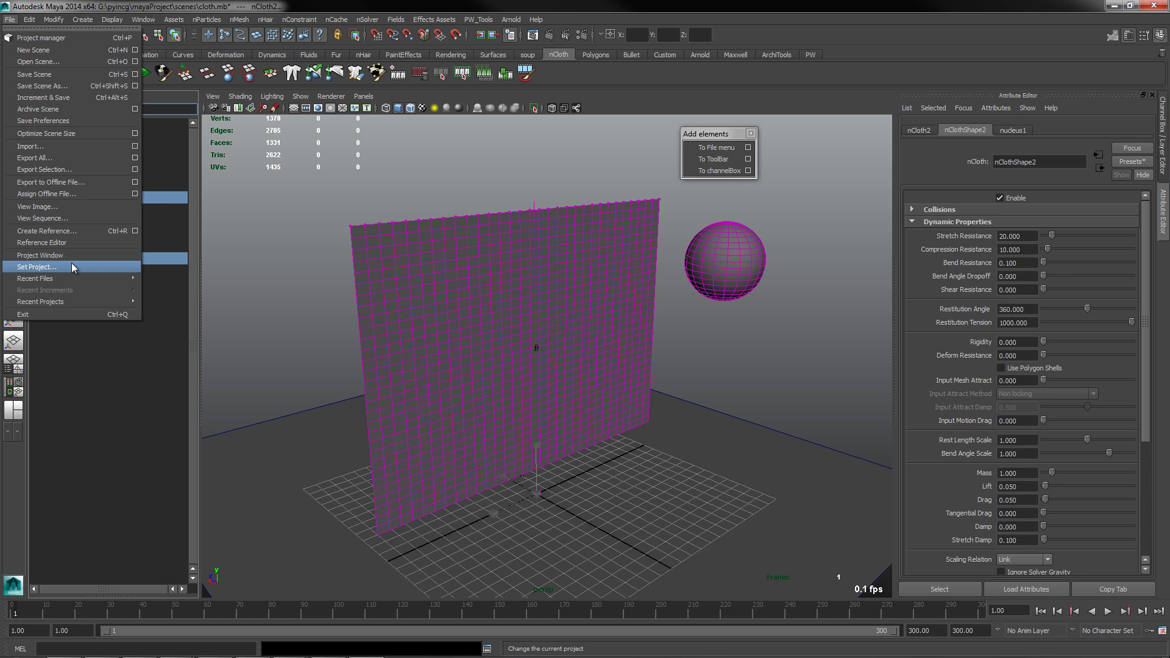
click(696, 87)
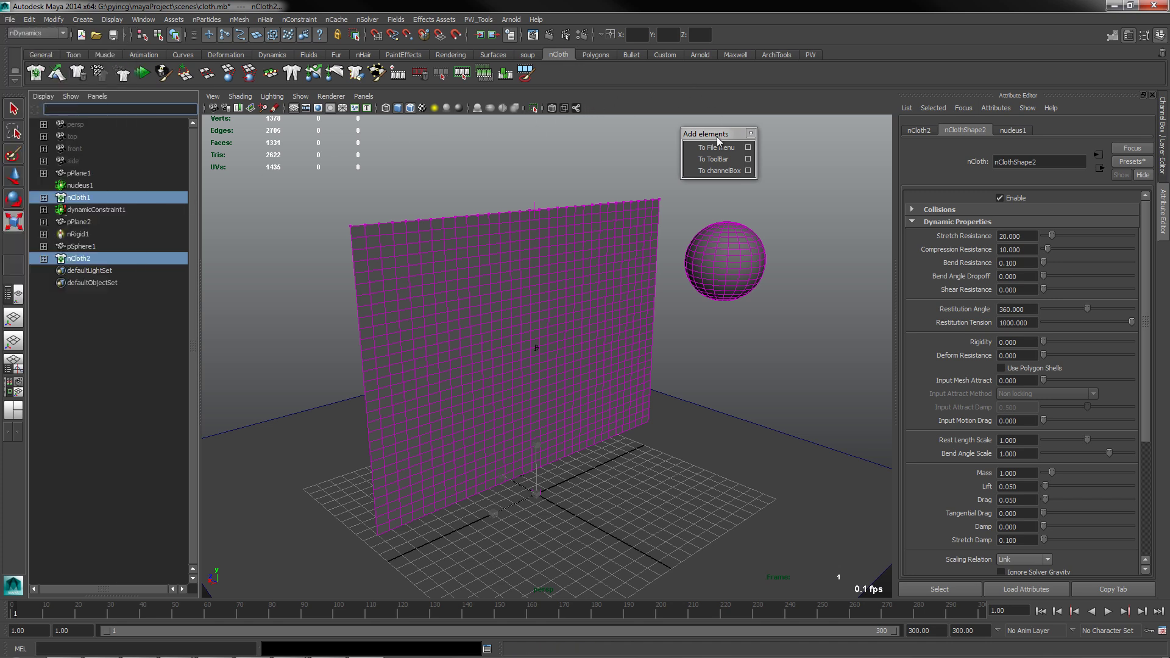
Step: Run the To ToolBar example to add an Open Manager button, and display the Channel Box
click(717, 159)
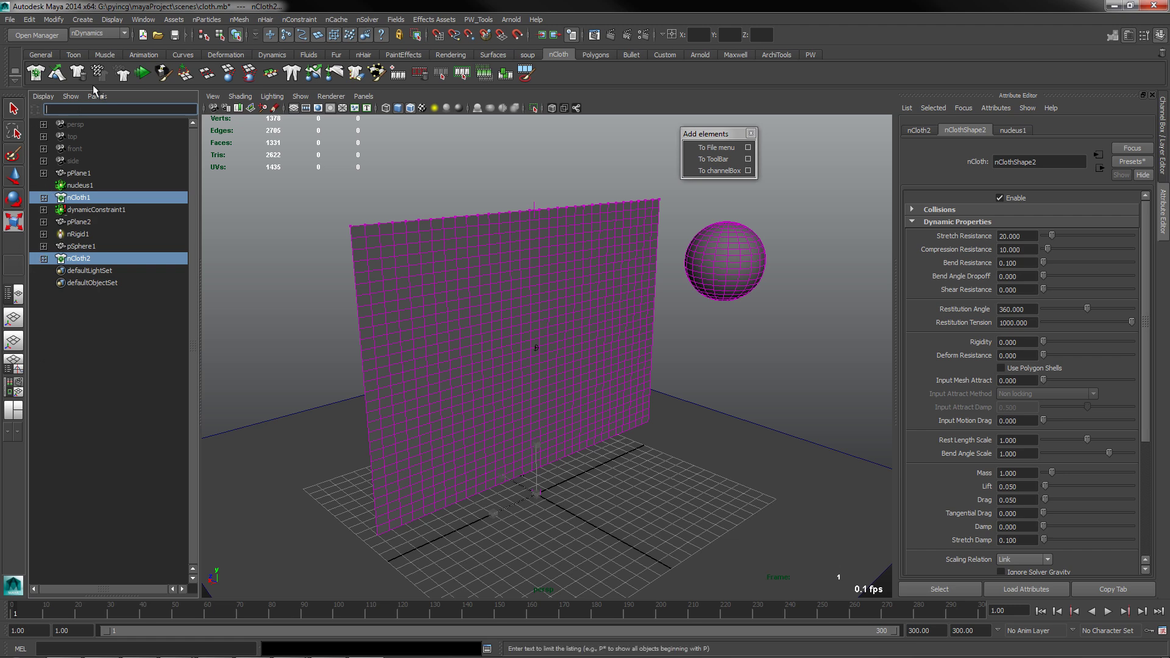
click(1163, 159)
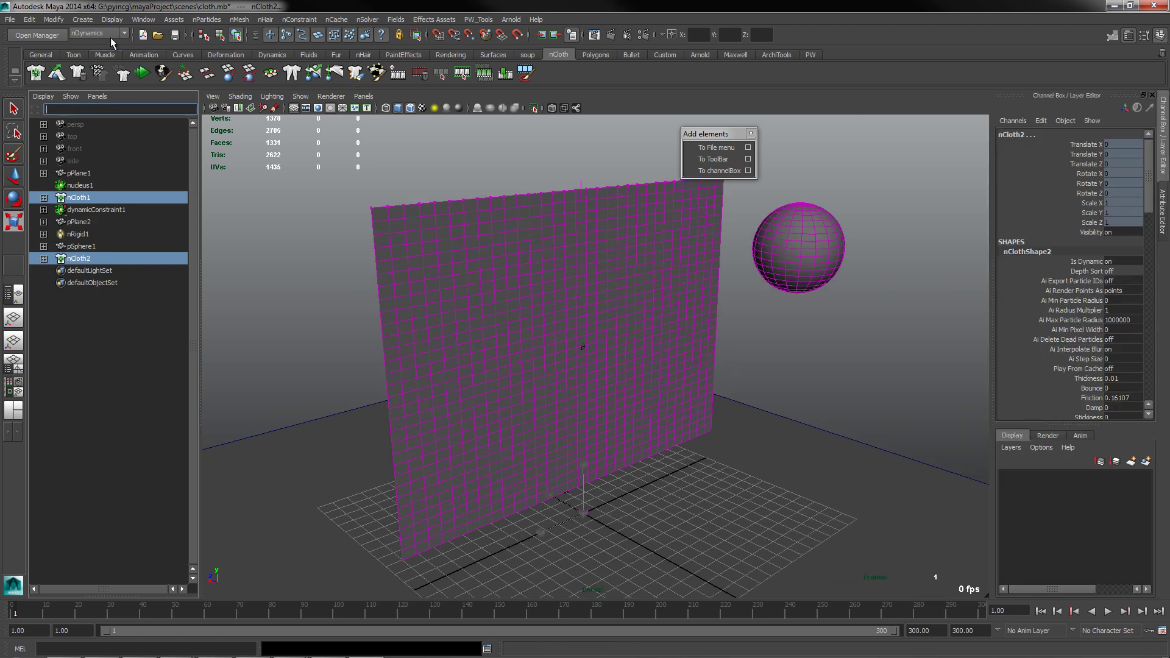
Step: Start a new empty scene and create a polygon sphere at the origin
click(143, 34)
click(585, 338)
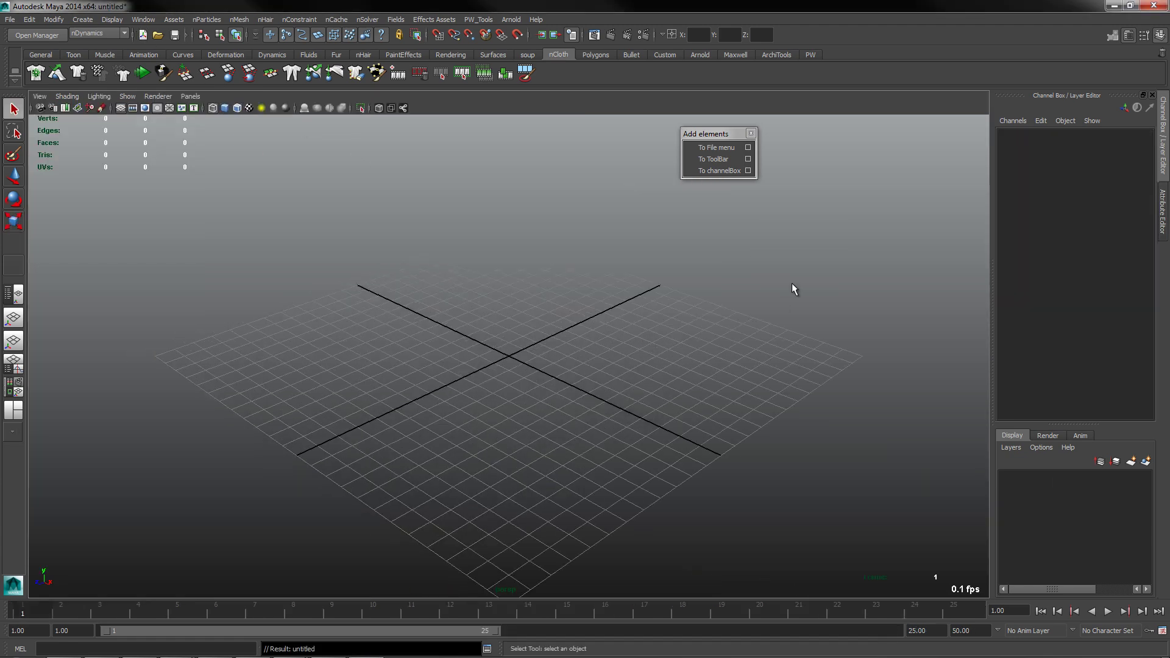
click(589, 54)
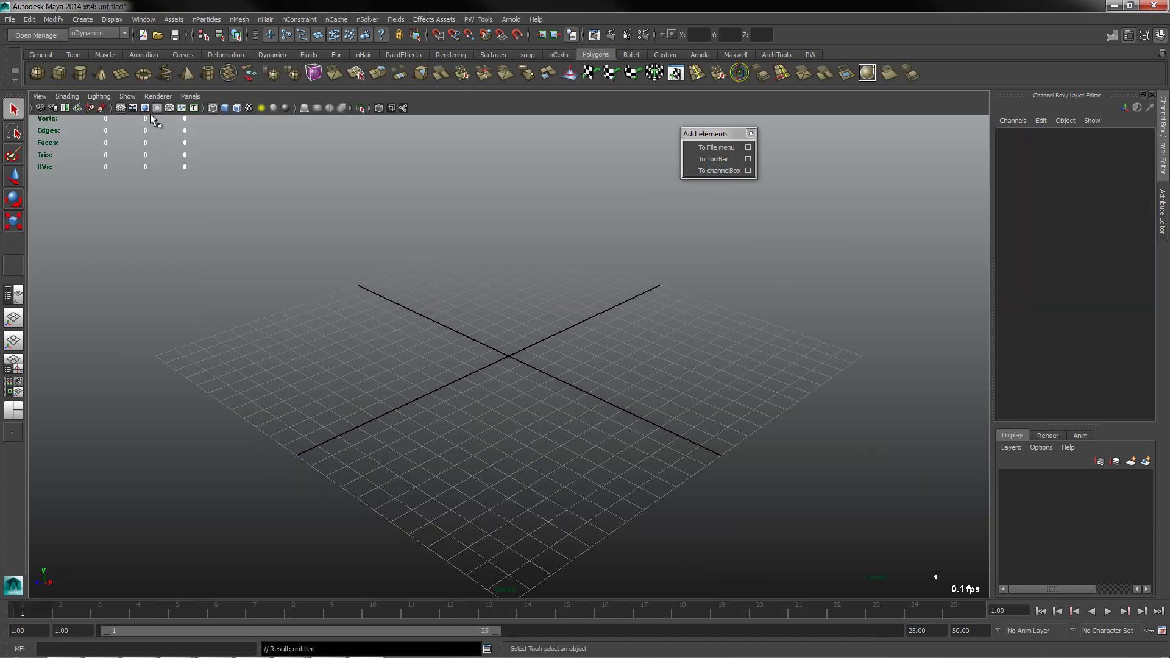
click(38, 67)
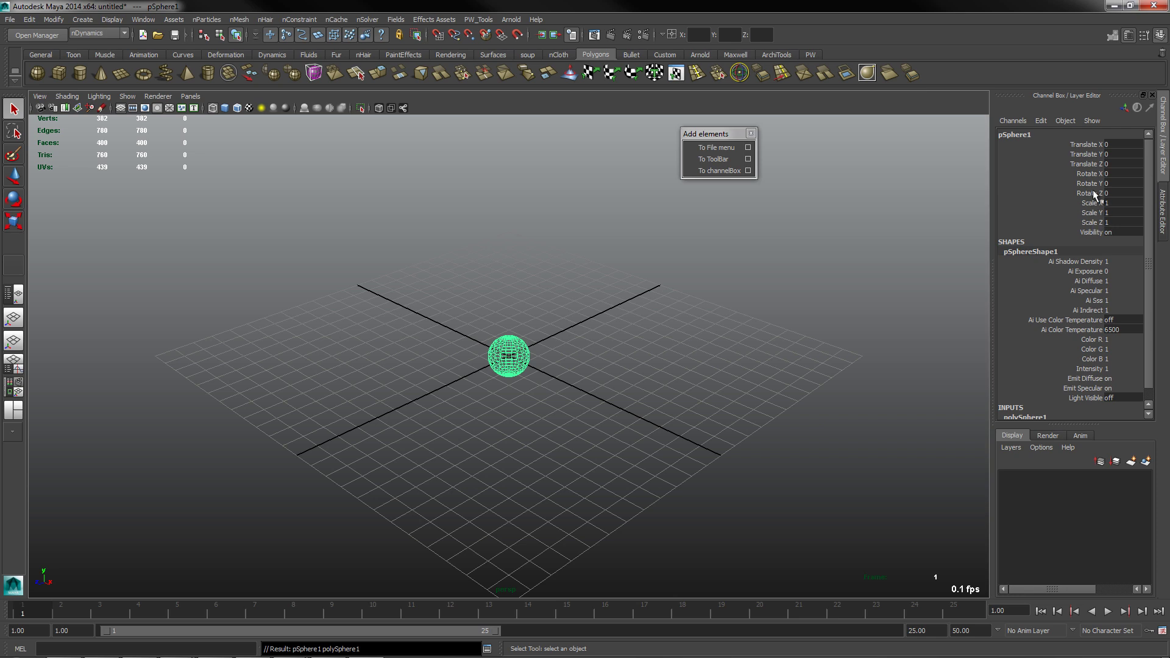
Step: Run the To channelBox example, inspecting the context menu of the sphere's Translate channels before and after
drag(1089, 161, 1065, 151)
right_click(1064, 151)
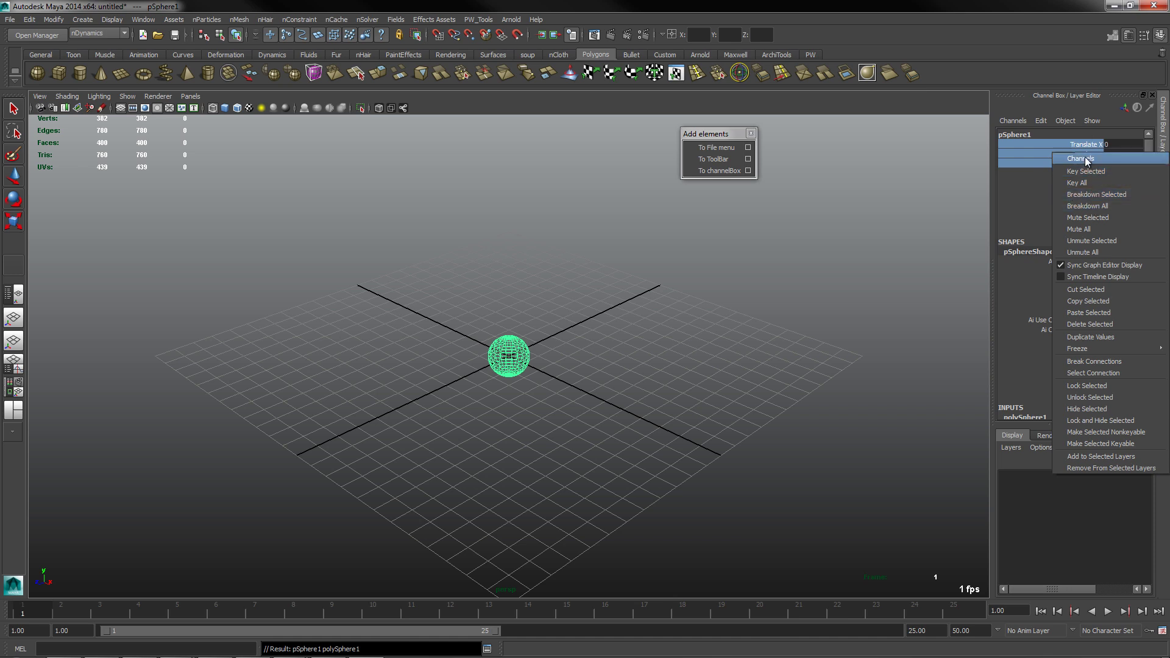
click(719, 170)
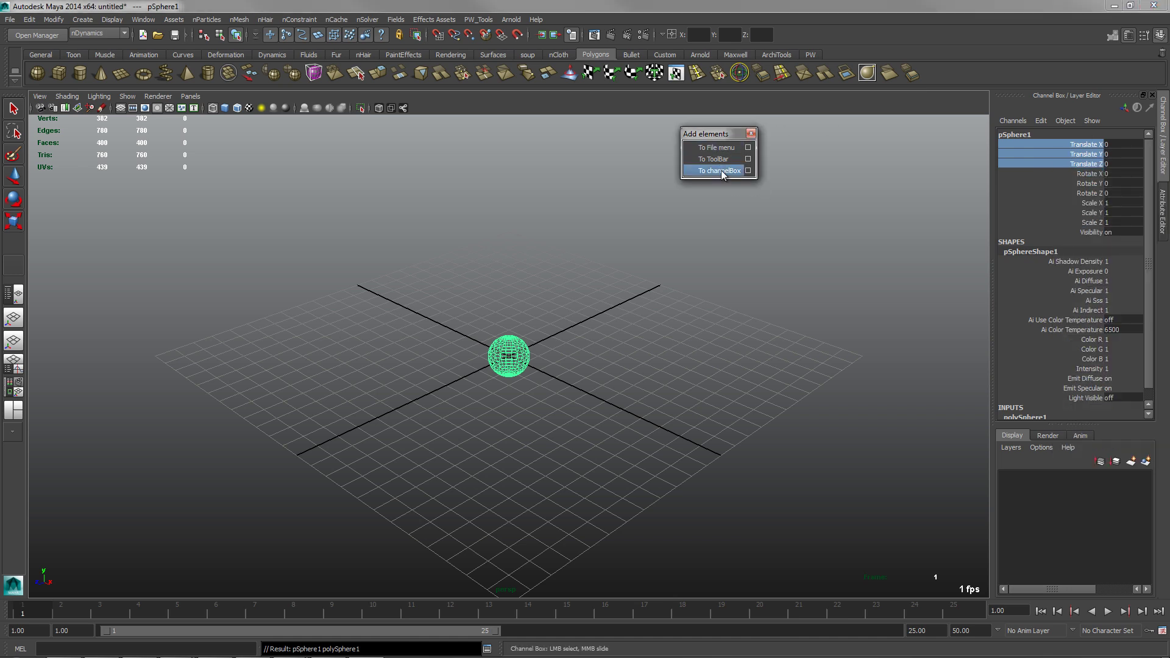
right_click(1058, 155)
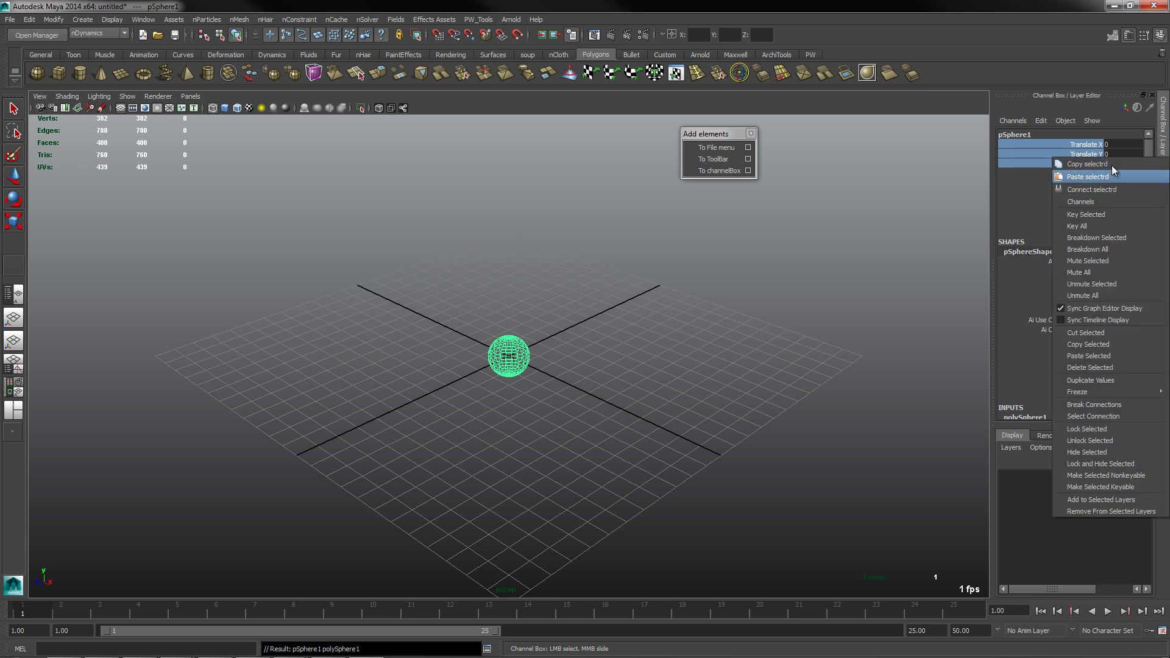
click(1127, 192)
Step: Raise the sphere to about 7.22 on Y and create a polygon plane around the origin beneath it
key(w)
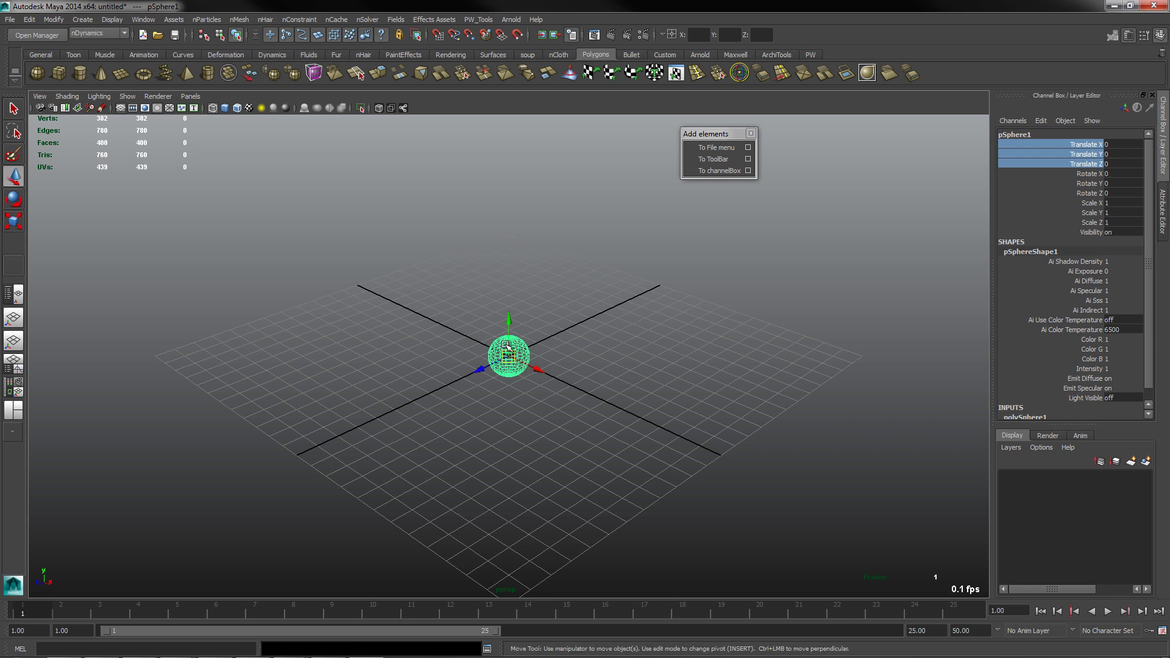
drag(509, 326, 522, 186)
click(121, 73)
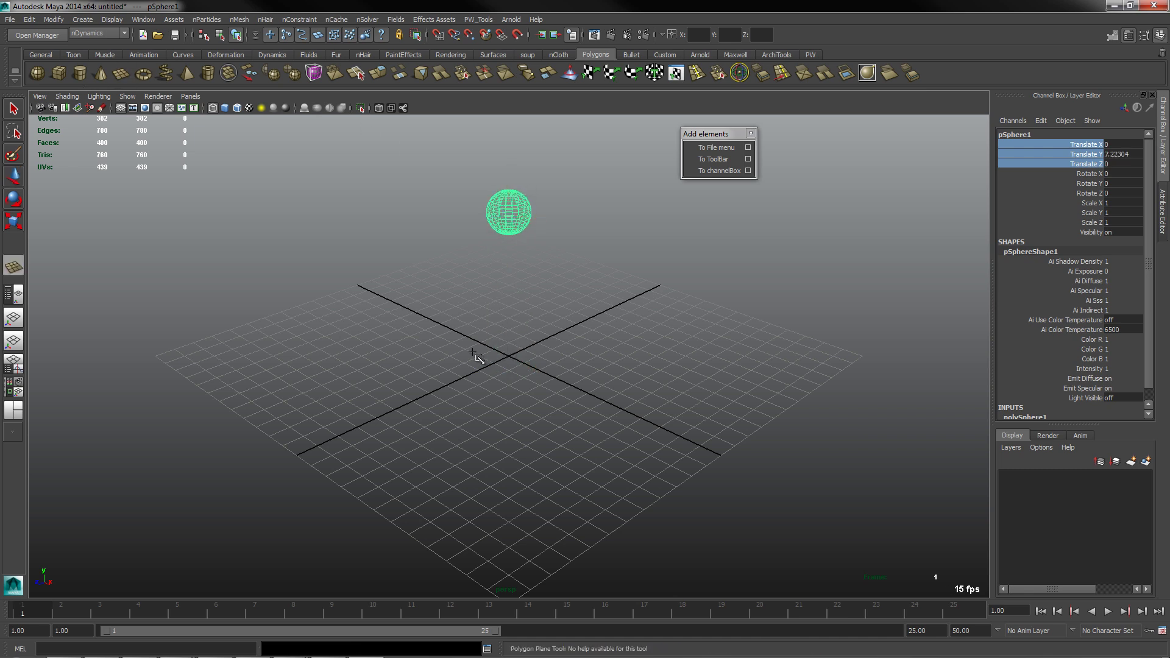
drag(478, 358, 515, 384)
Step: Move the sphere freely to about X 1.29, Y 8.42, Z -2.19
key(w)
click(496, 226)
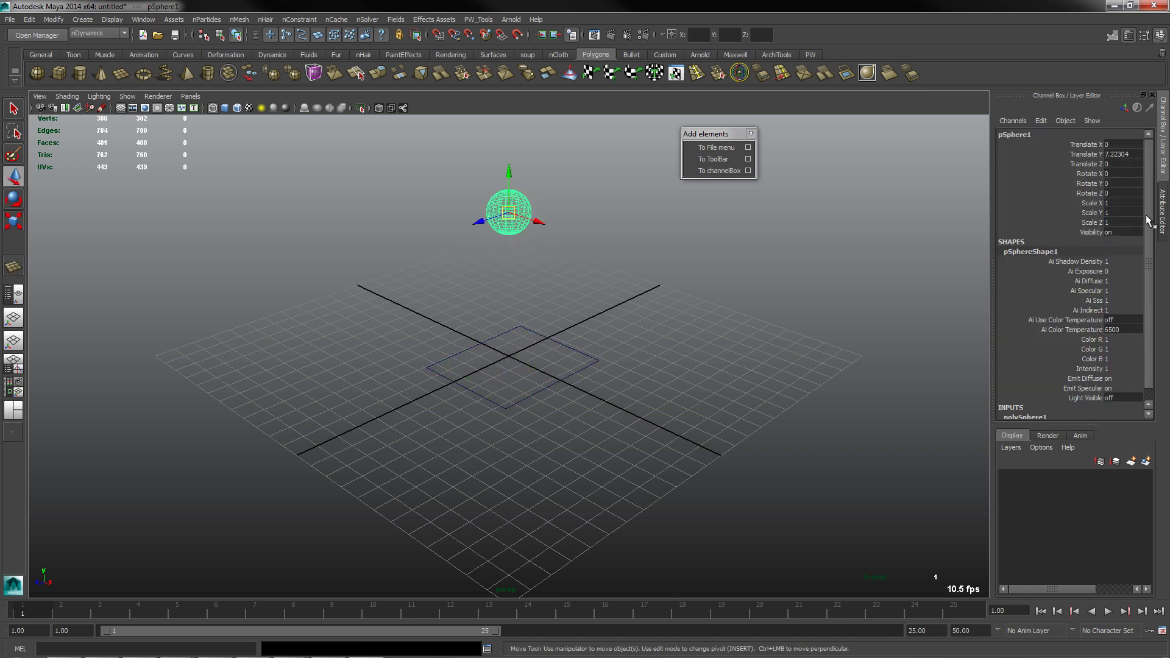
drag(509, 212, 564, 181)
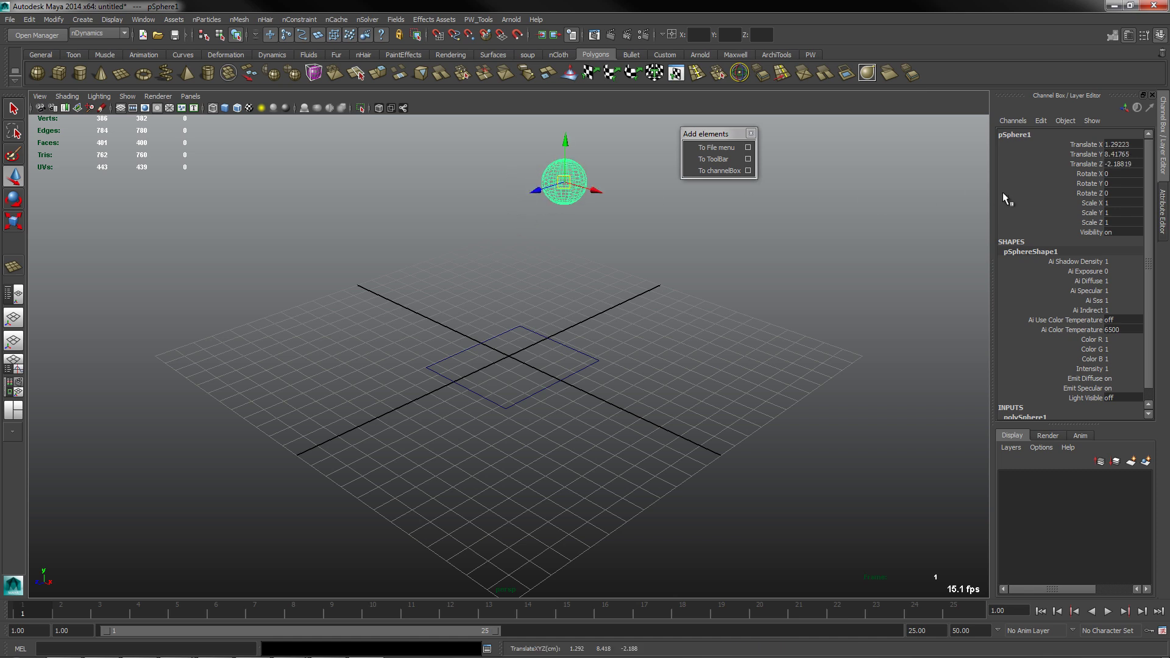
Step: Copy the sphere's Translate X, Y and Z values with Copy selectrd and apply them to the plane with Paste selectrd
drag(1087, 145, 1088, 164)
right_click(1088, 155)
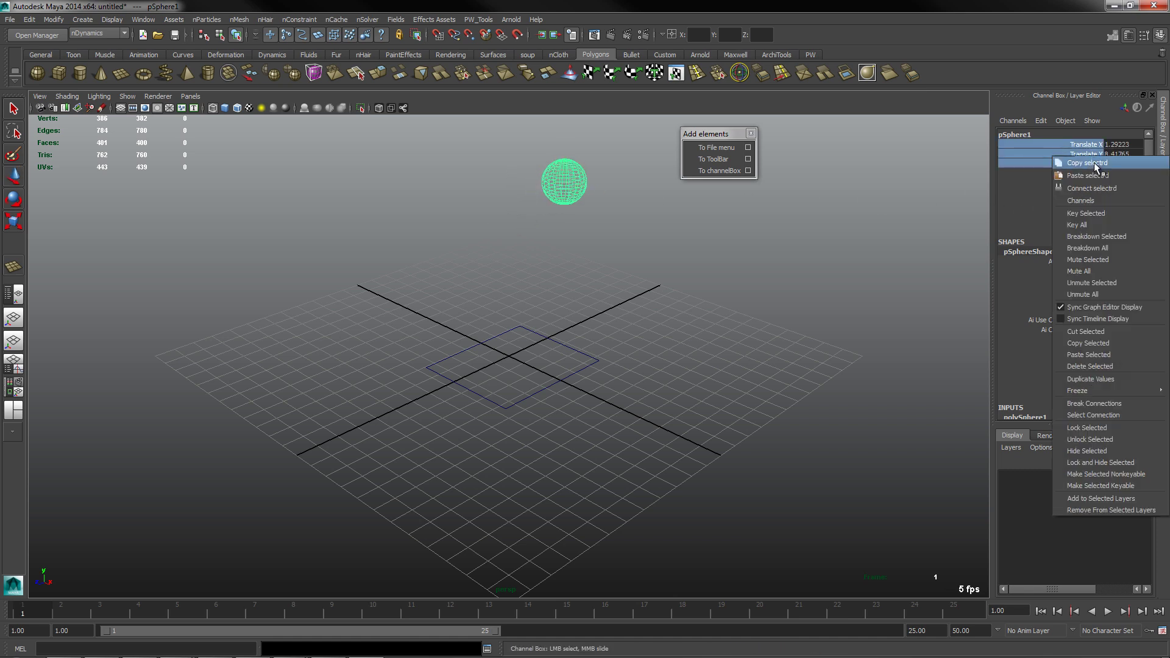
click(516, 360)
right_click(1082, 153)
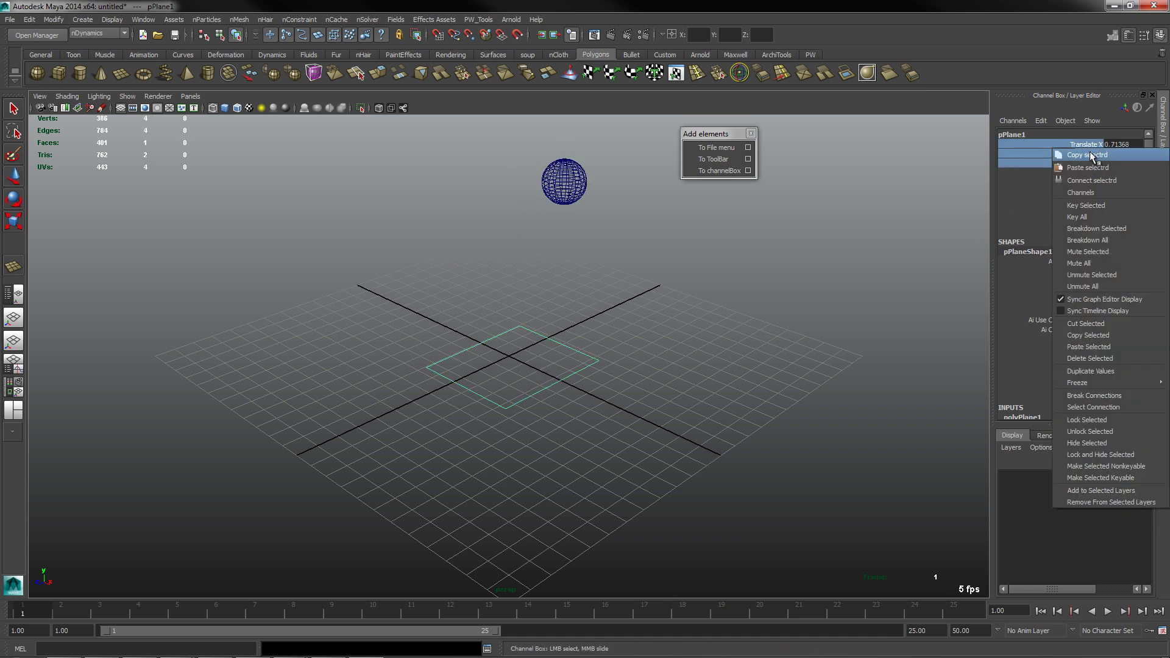
click(1088, 167)
Step: Shade the viewport and connect the sphere's Translate X, Y and Z to the plane's using Copy selectrd and Connect selectrd
key(5)
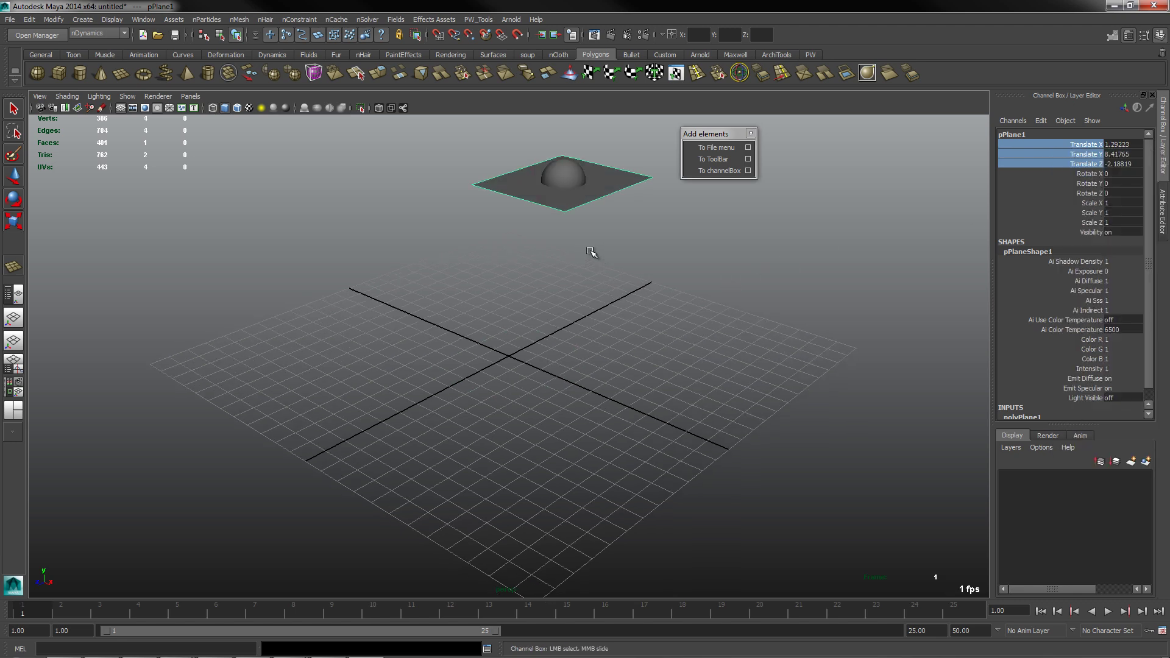
alt+middle_drag(595, 255, 568, 349)
alt+right_drag(568, 349, 719, 339)
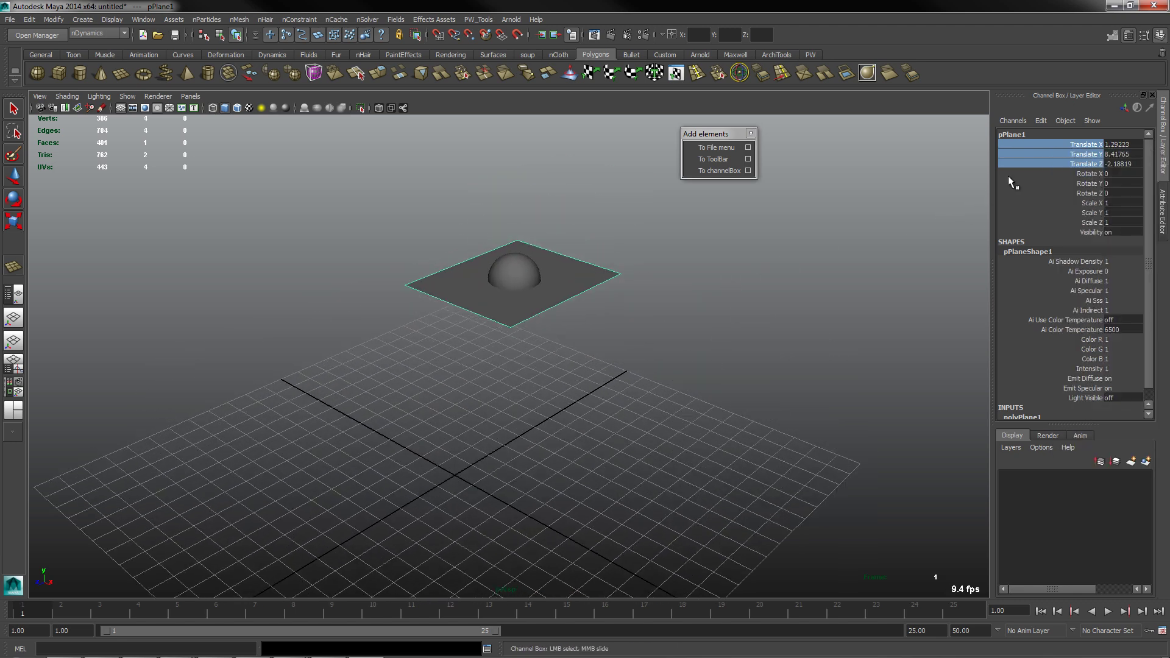
right_click(1080, 155)
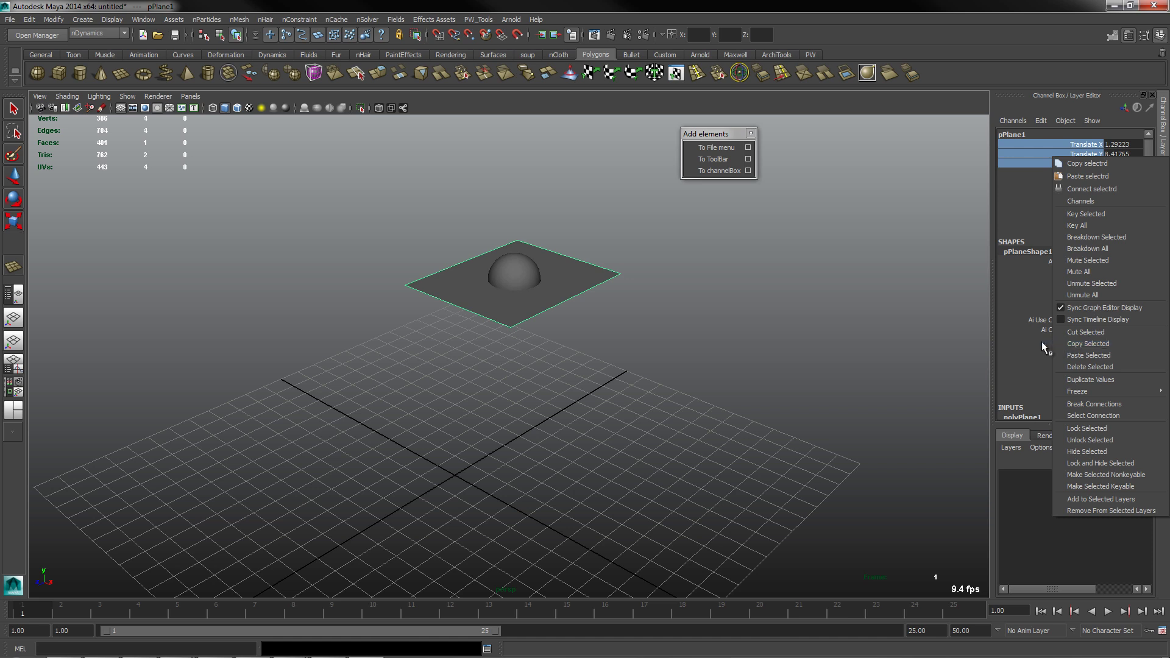
click(575, 272)
click(518, 268)
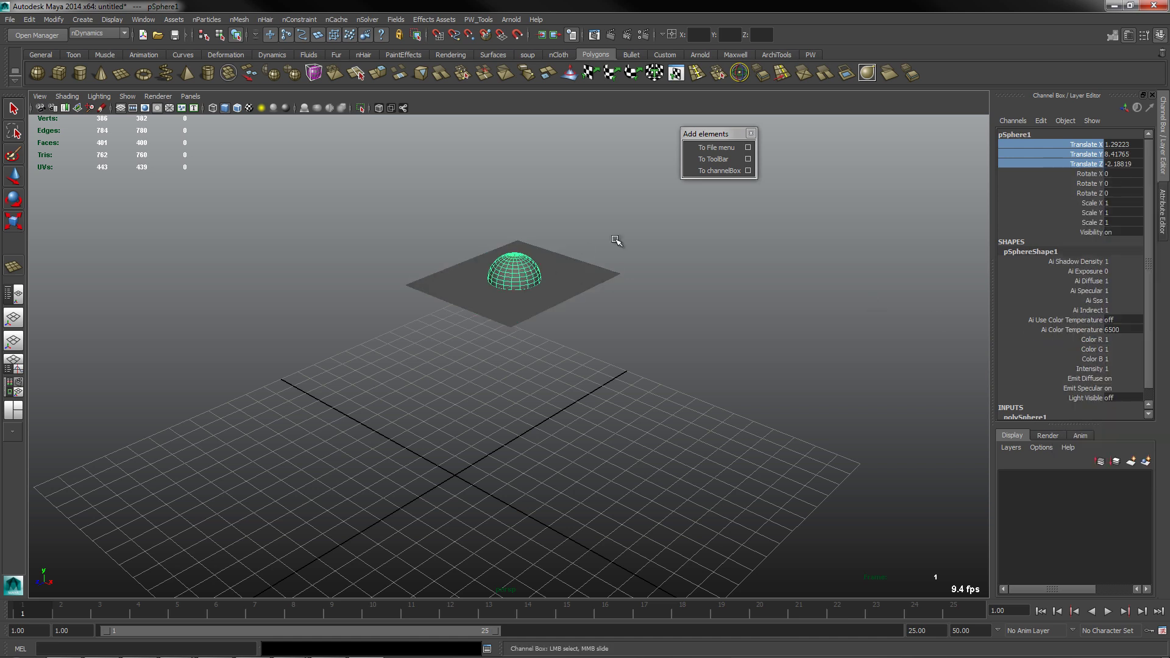
drag(1090, 145, 1079, 159)
right_click(1079, 160)
click(520, 305)
right_click(1085, 157)
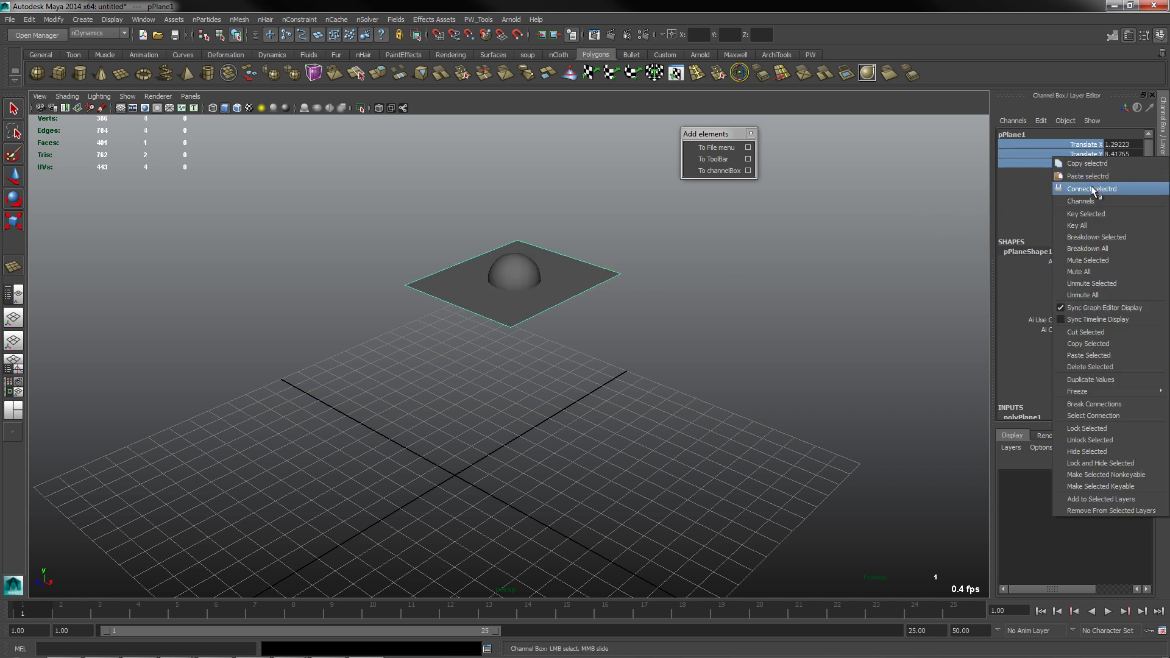
click(1090, 187)
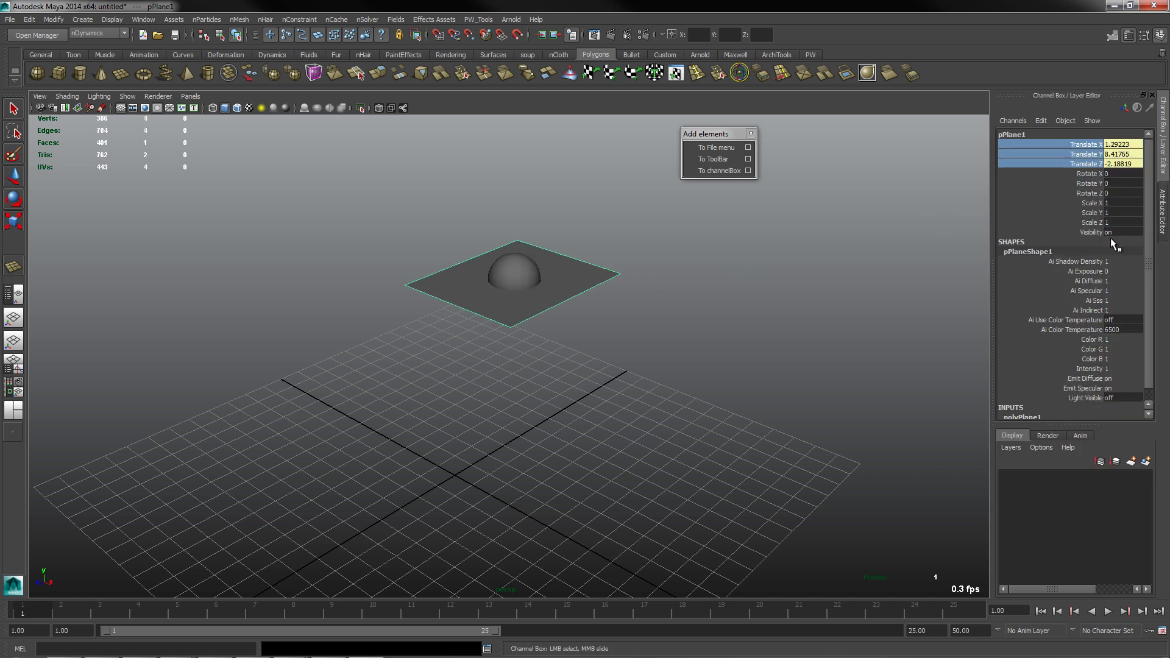
Step: Test the connection by moving the sphere to about X 0.46, Y 7.19, Z -0.45, and show the Translate channels' context menu
click(519, 269)
key(w)
middle_drag(555, 341, 656, 379)
alt+middle_drag(754, 357, 761, 381)
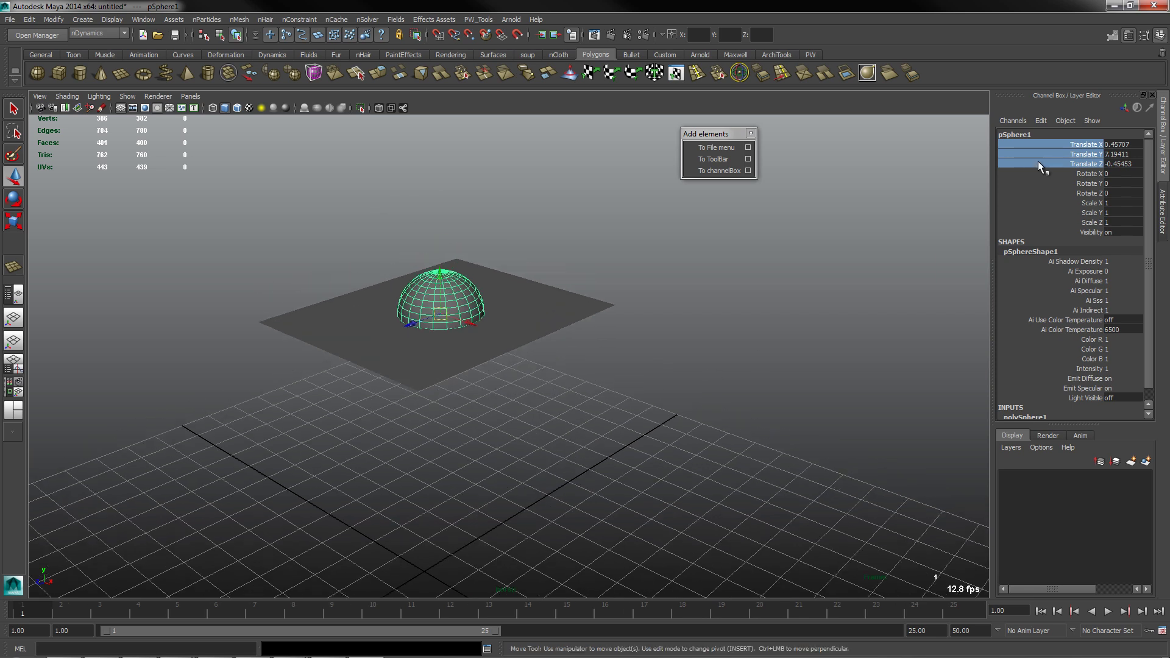
right_click(1054, 151)
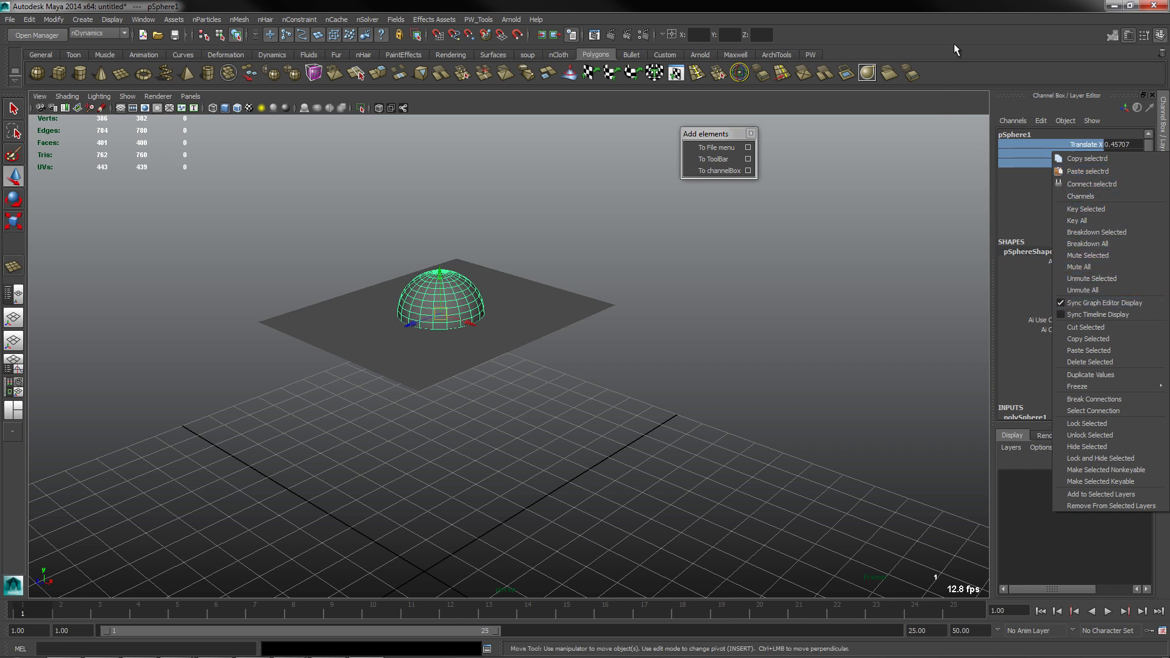
Step: Switch the workspace to the Outliner and perspective layout and close the floating Add elements window
key(Escape)
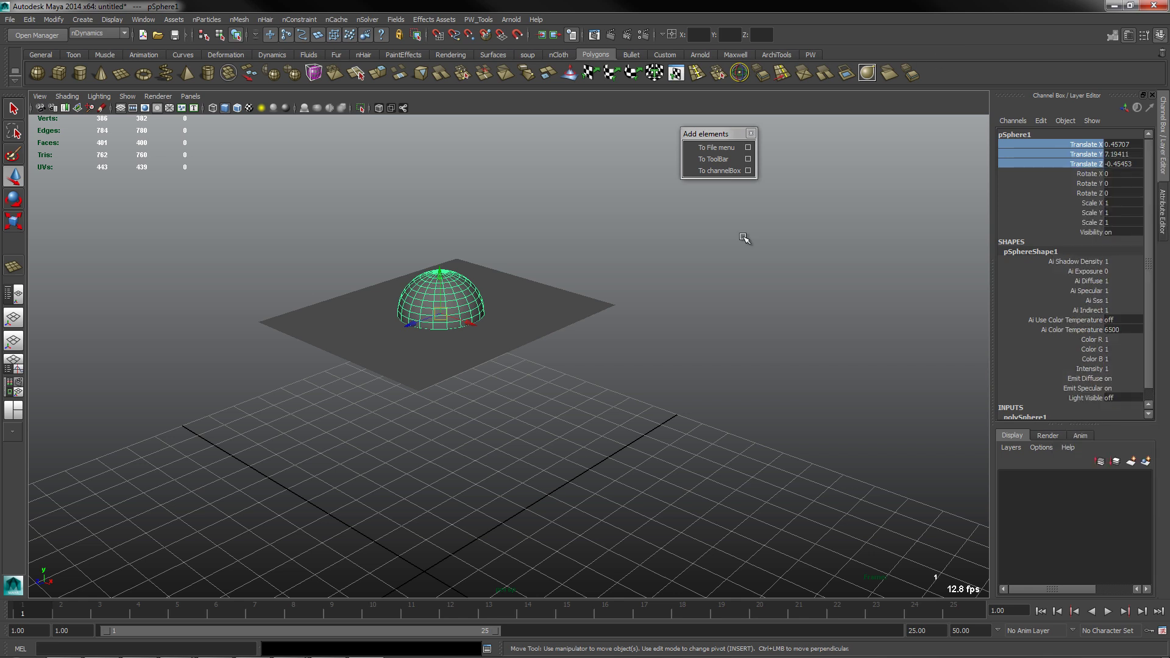
click(14, 295)
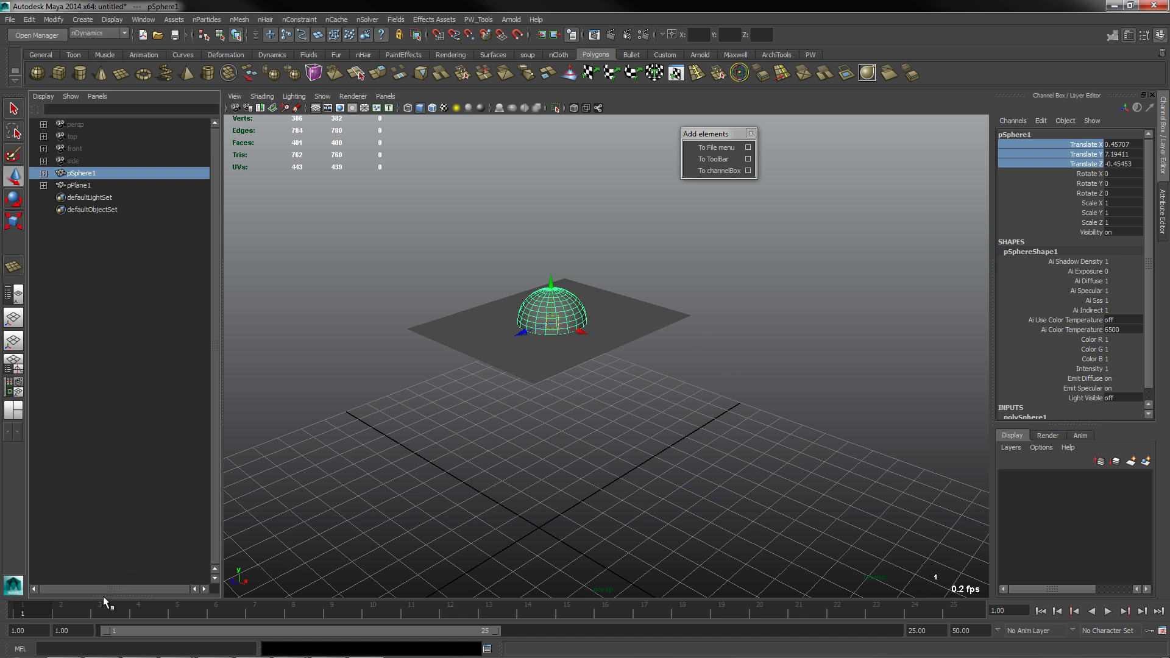
drag(104, 596, 133, 383)
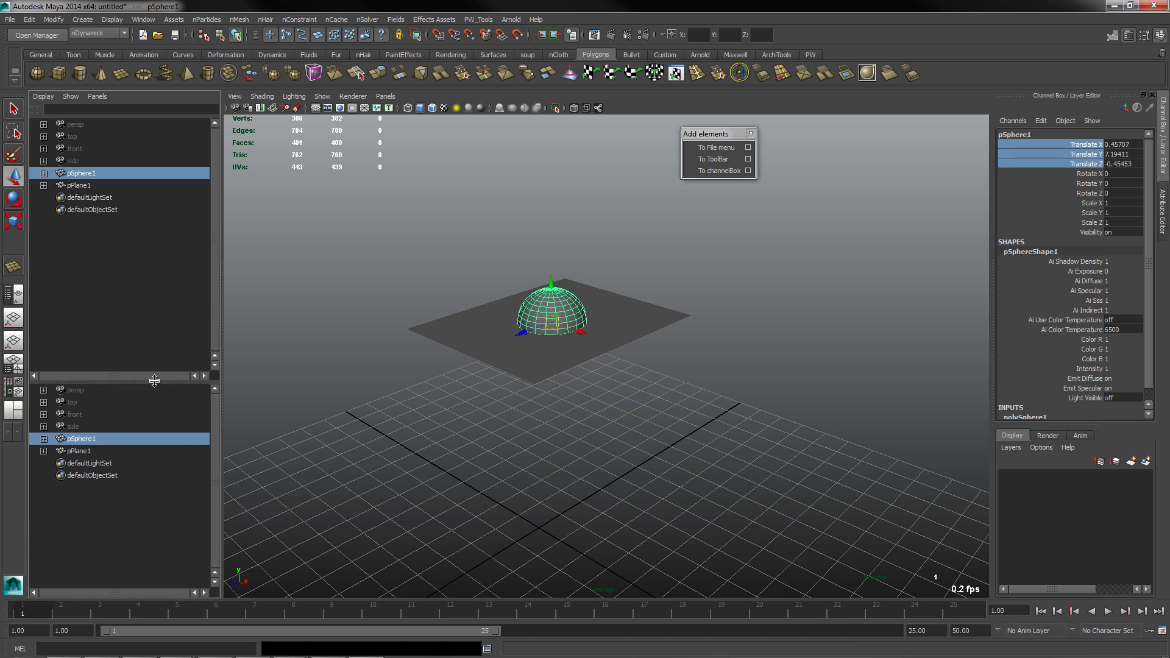
drag(155, 382, 144, 600)
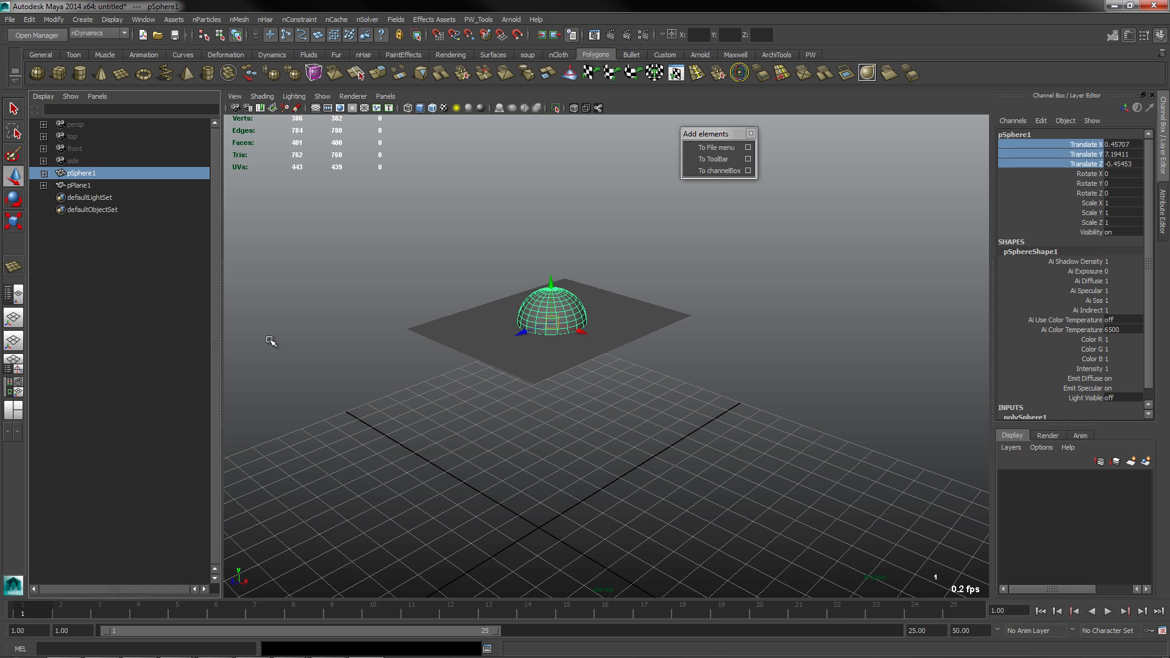
click(752, 134)
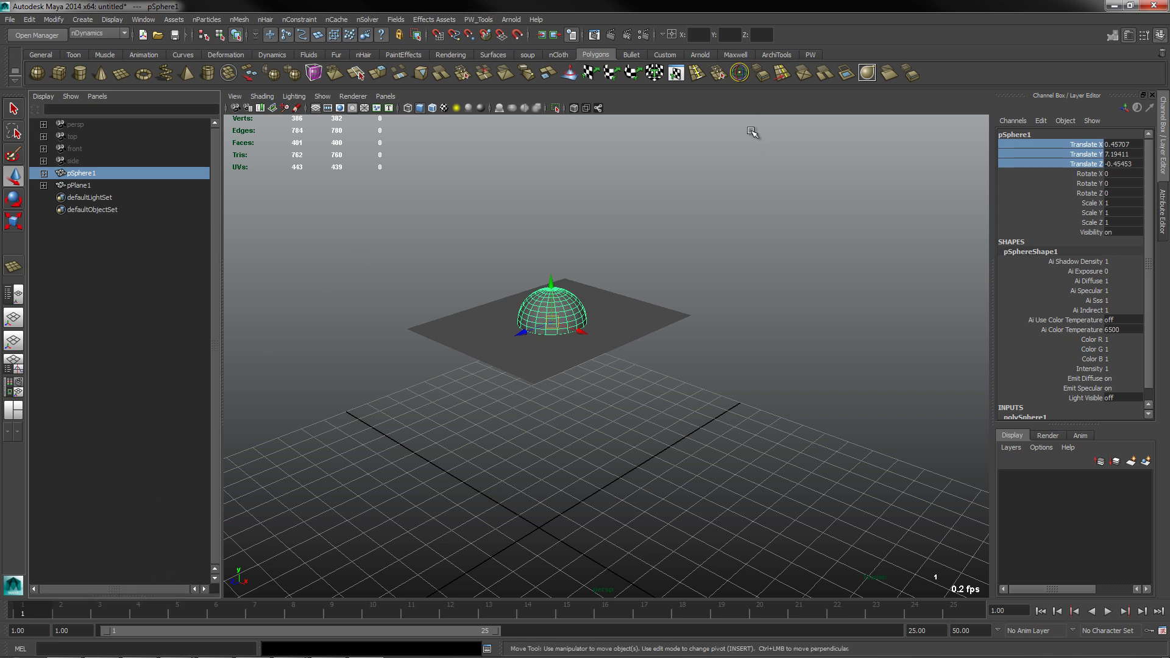
Step: Run the Extend Outliner example and enlarge the shader list it adds below the Outliner
click(478, 19)
mouse_move(514, 76)
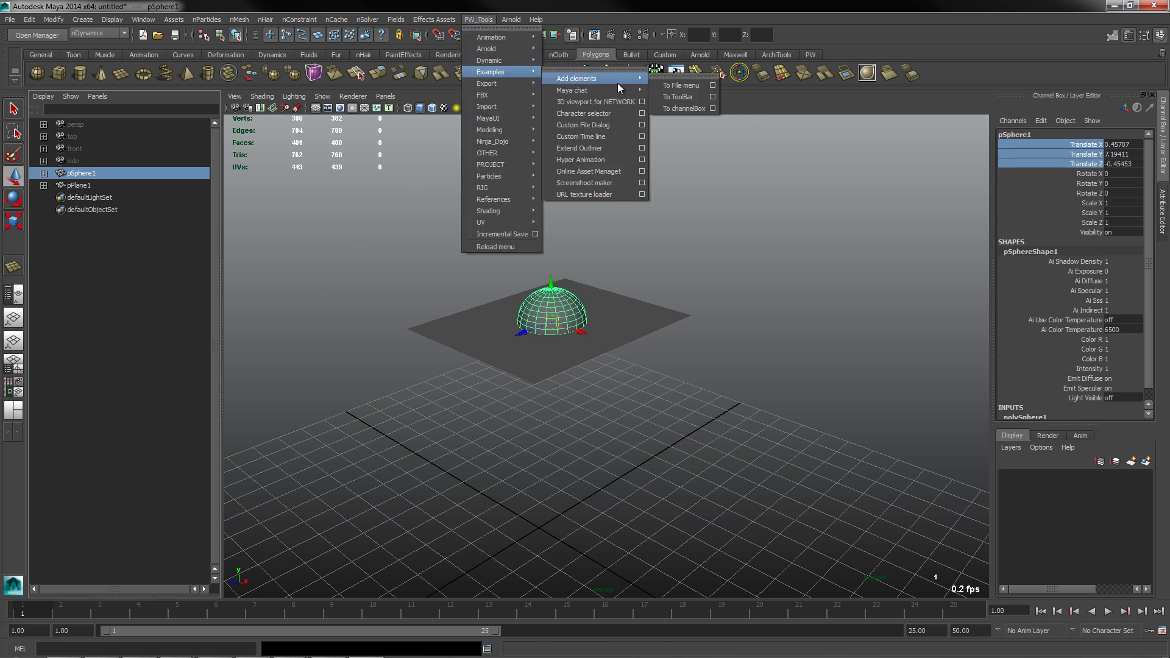
click(585, 148)
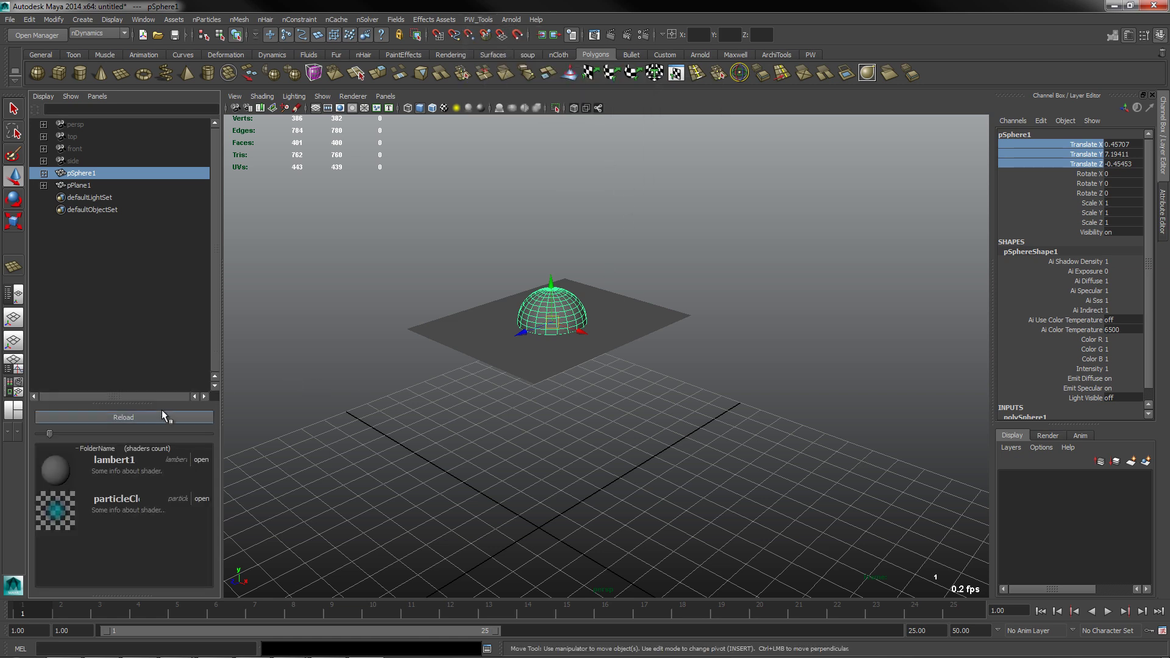
drag(161, 403, 161, 335)
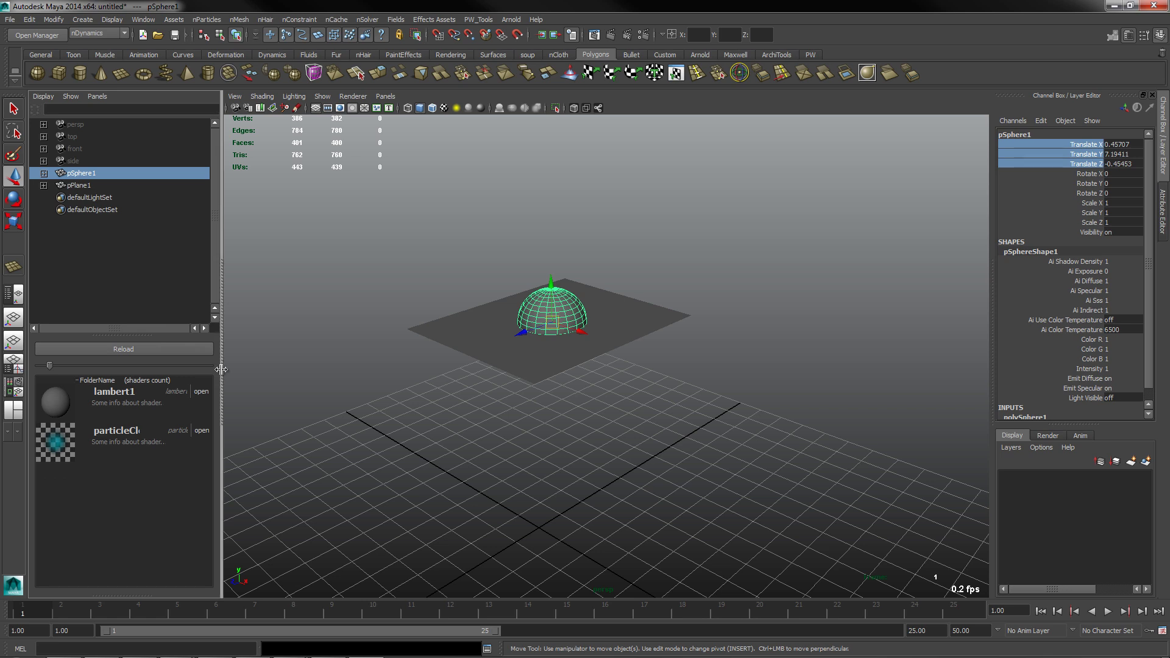
drag(221, 369, 277, 369)
Step: Select lambert1 in the shader list, and open the Hypershade clear of the Outliner
click(177, 406)
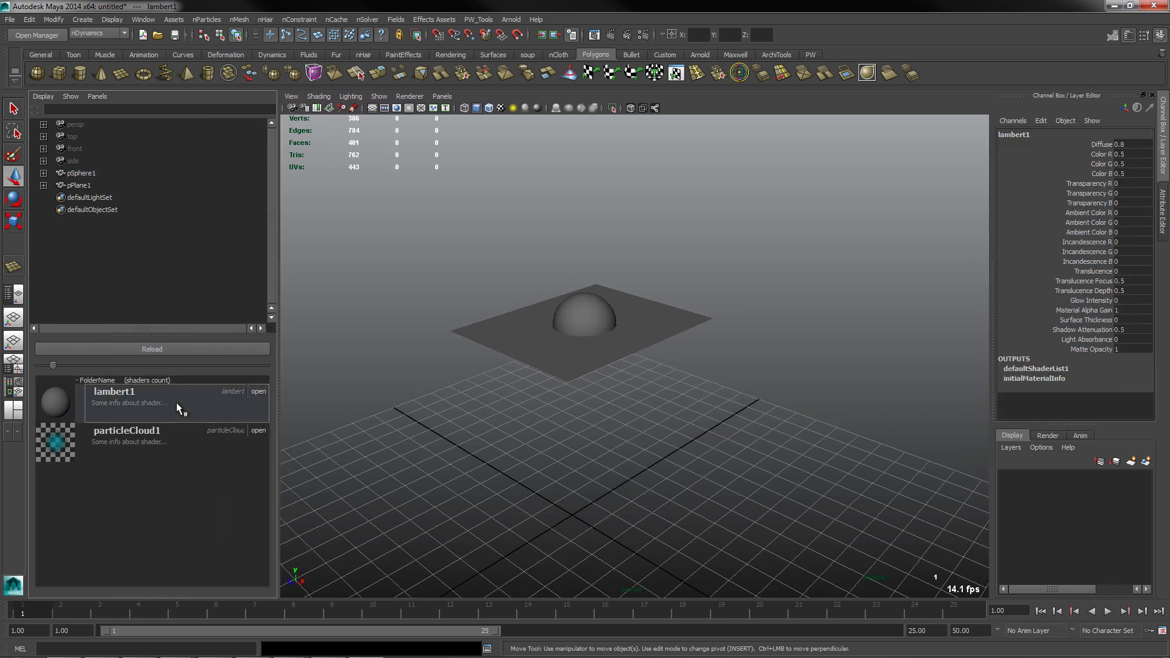
click(496, 426)
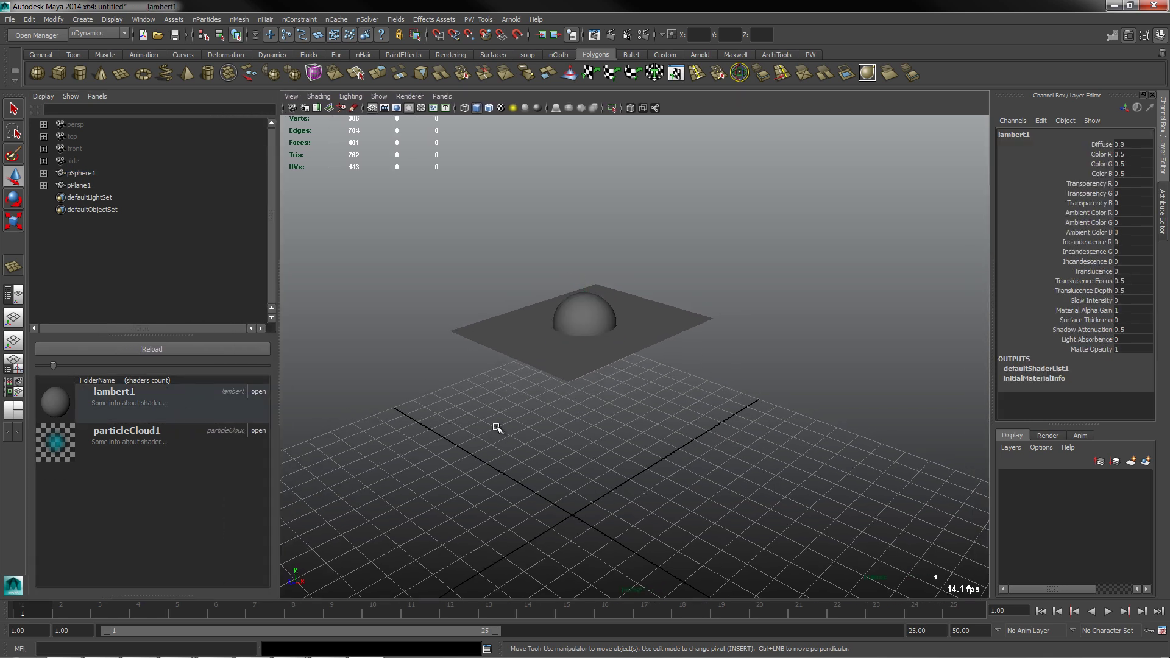
right_drag(469, 446, 521, 426)
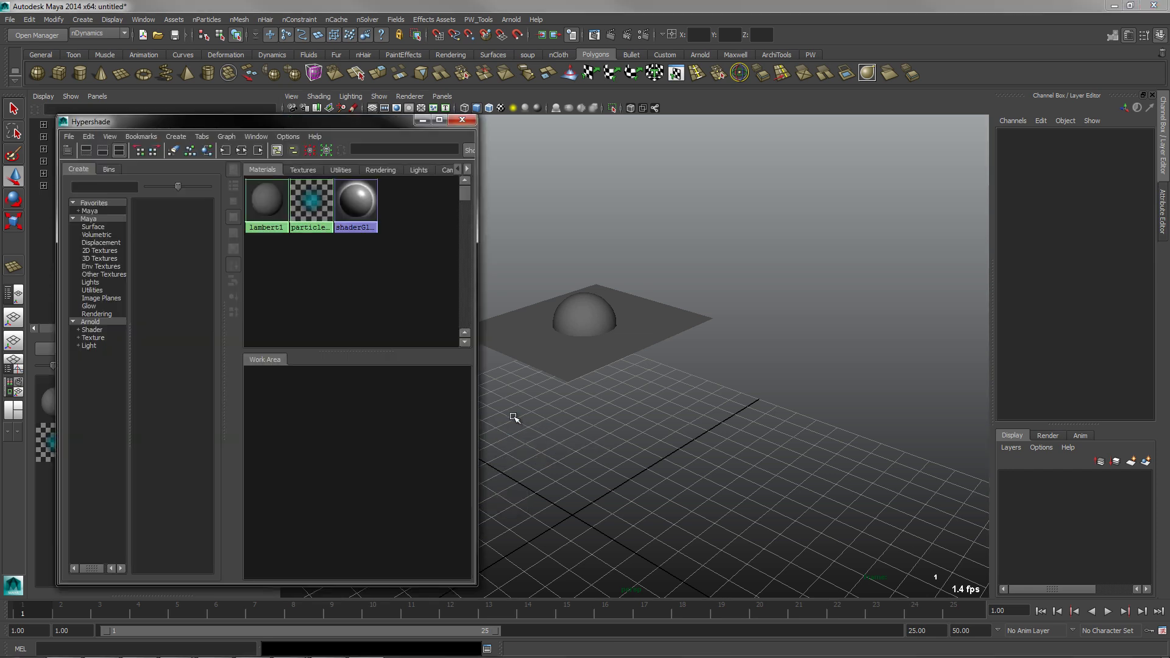
drag(298, 125, 704, 126)
Step: Create three Phong and two Phong E materials and reload the shader list under the Outliner
click(576, 295)
click(577, 295)
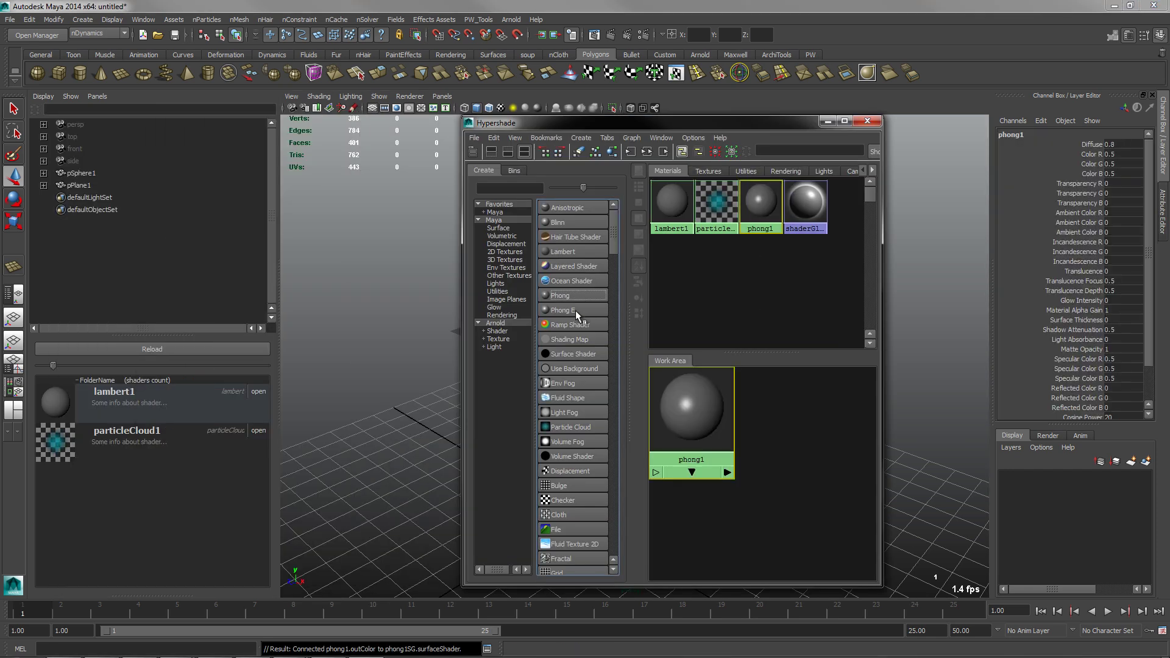
click(575, 310)
click(580, 307)
click(579, 296)
click(158, 346)
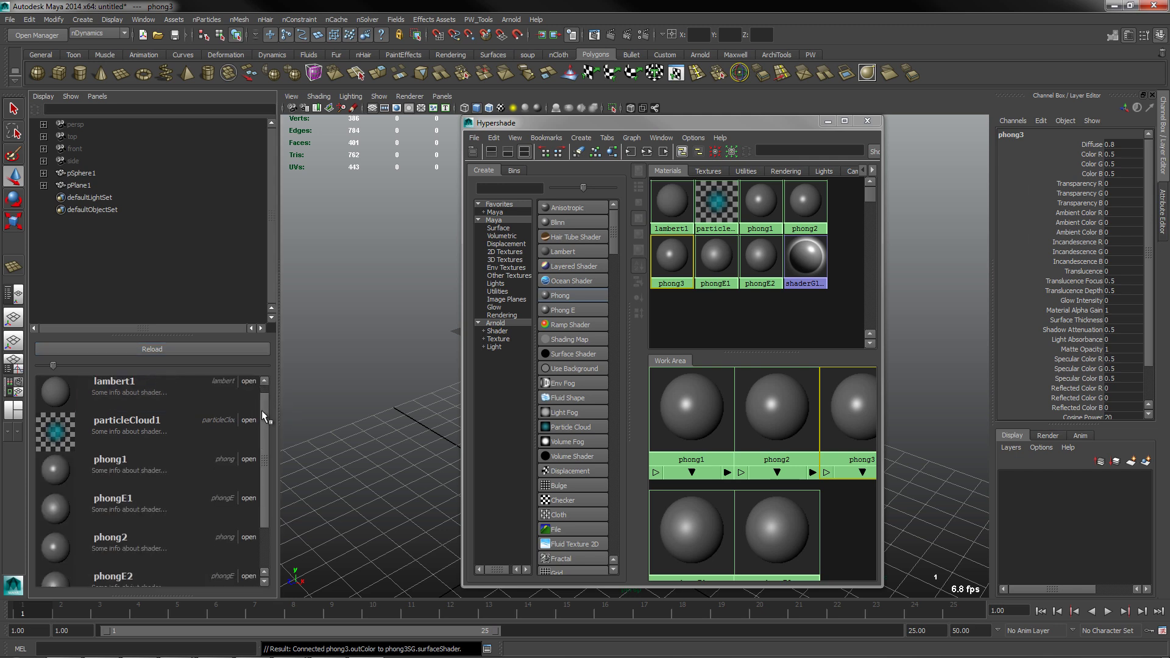
Step: Browse the reloaded shader list, selecting phong1, phongE1 and phong2 in turn
scroll(263, 427, down, 3)
drag(263, 427, 264, 402)
click(178, 463)
click(156, 504)
click(154, 548)
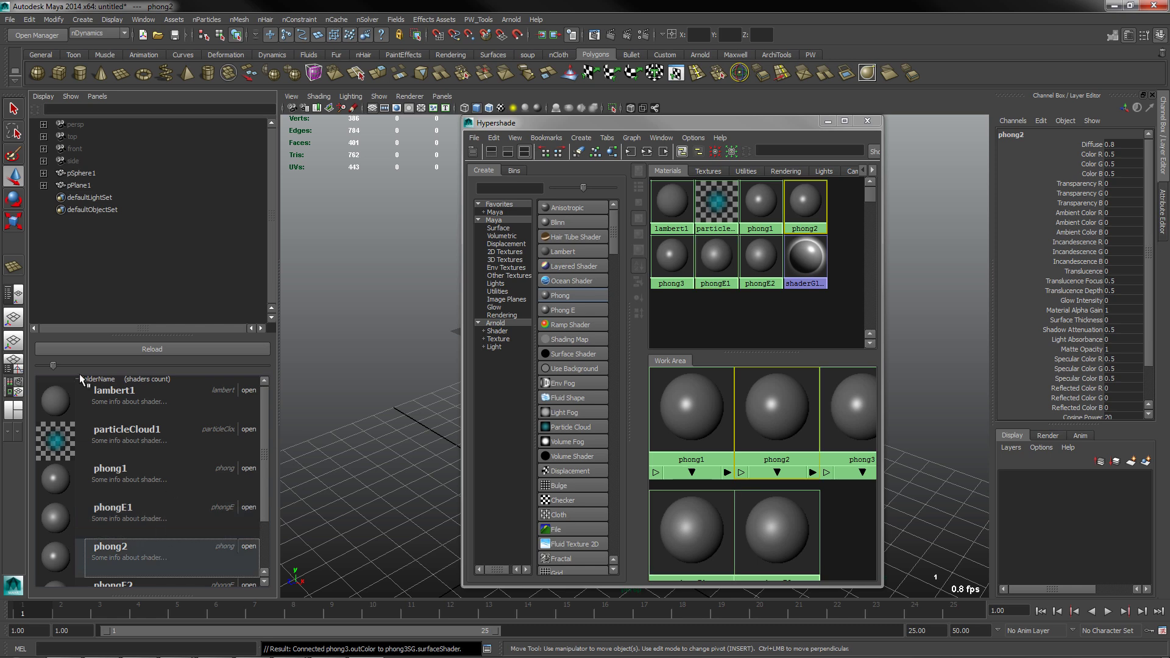
Step: Test the shader list's thumbnail sizes from smallest to very large in a widened panel and select lambert1
click(40, 364)
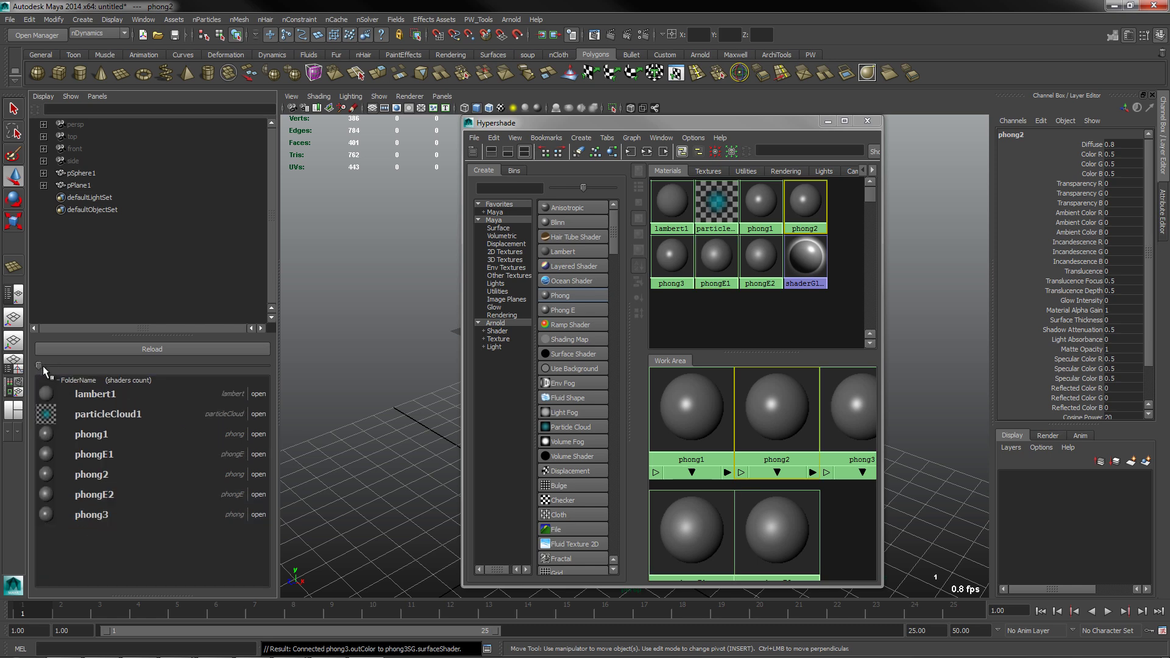
click(240, 365)
drag(279, 390, 366, 392)
scroll(351, 433, down, 3)
click(333, 432)
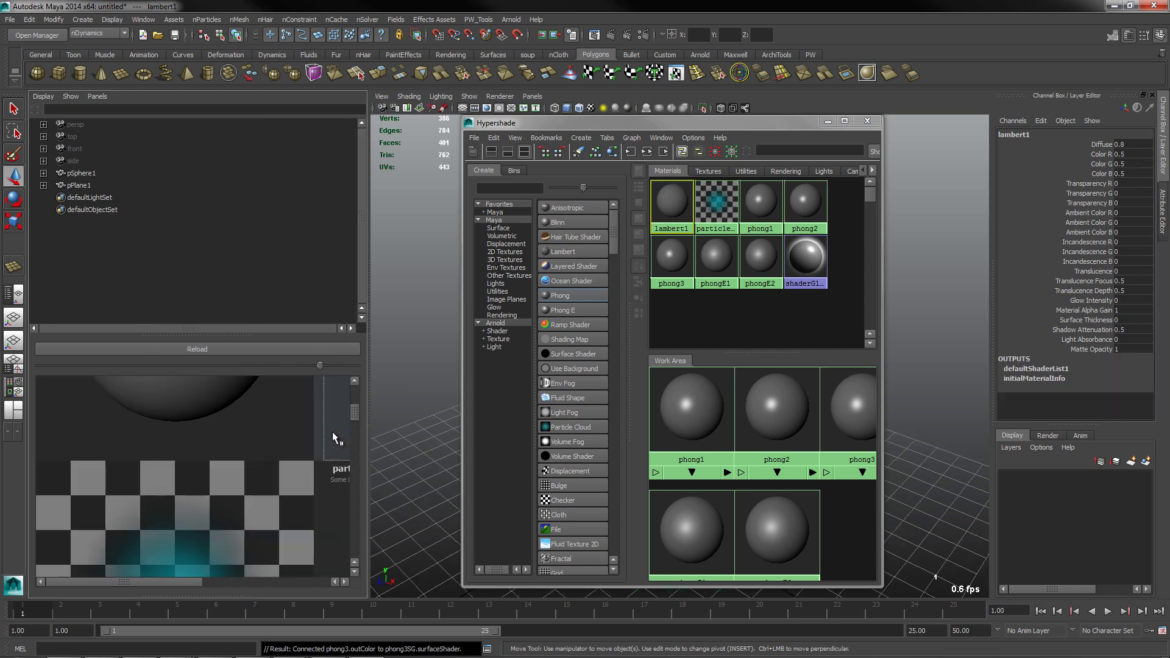
Step: Change the Color attribute of lambert1 to dark blue in its material attributes
click(1162, 213)
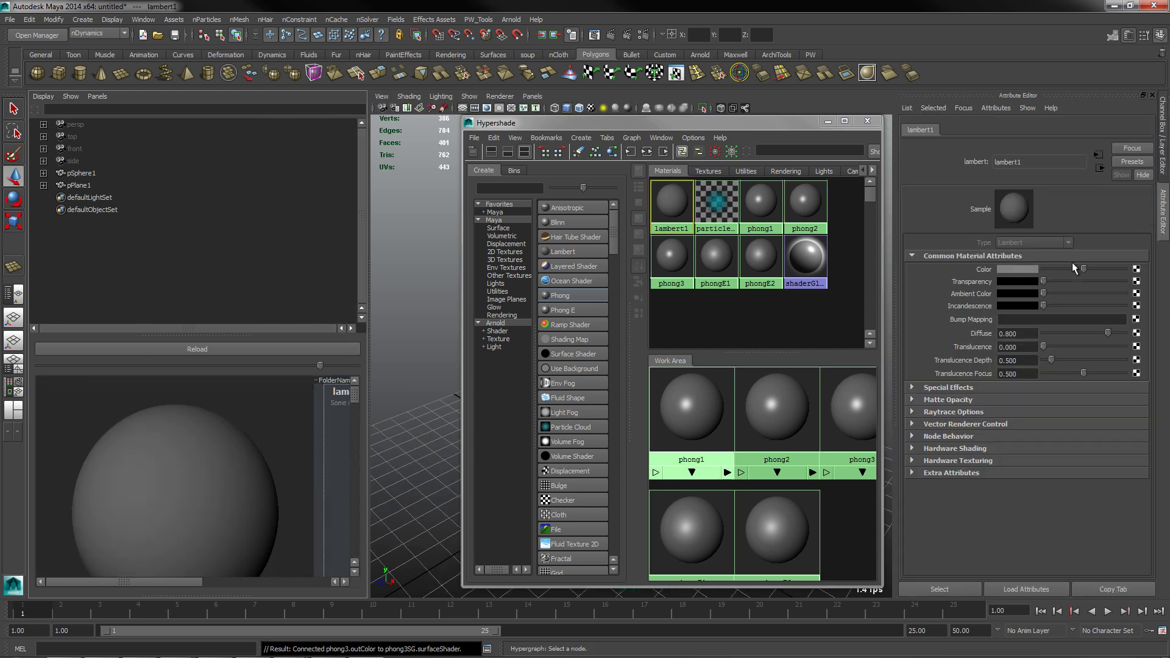
drag(1083, 269, 1039, 299)
click(1021, 269)
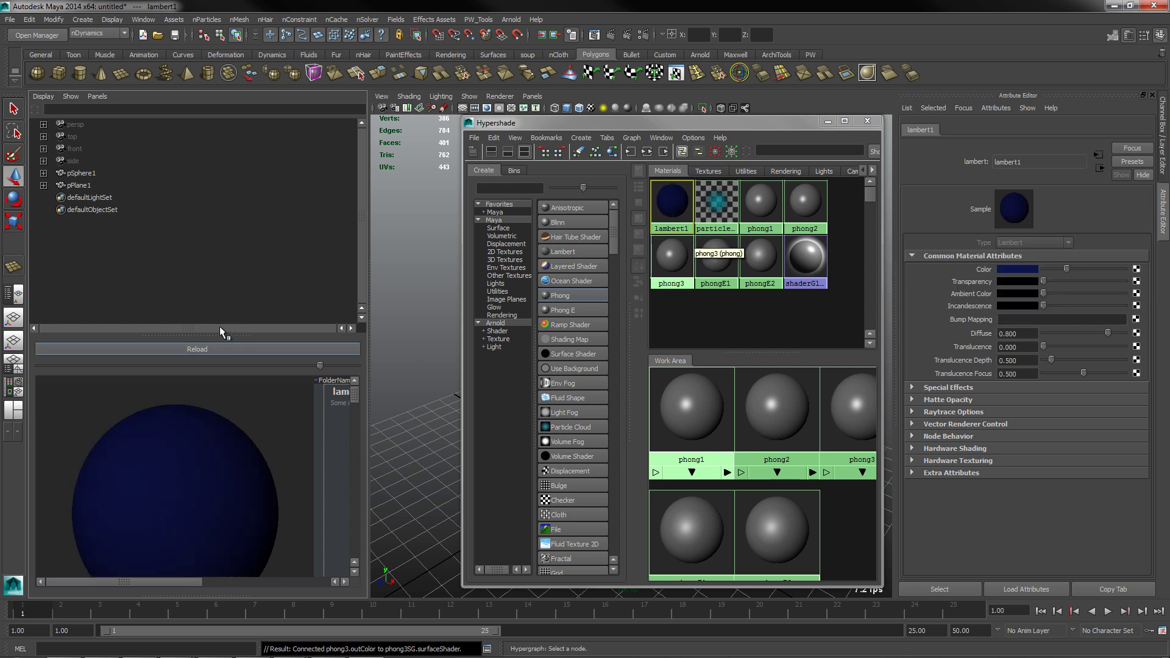
Step: Shrink the shader list thumbnails back to small, narrow the panel and select phong1
click(42, 365)
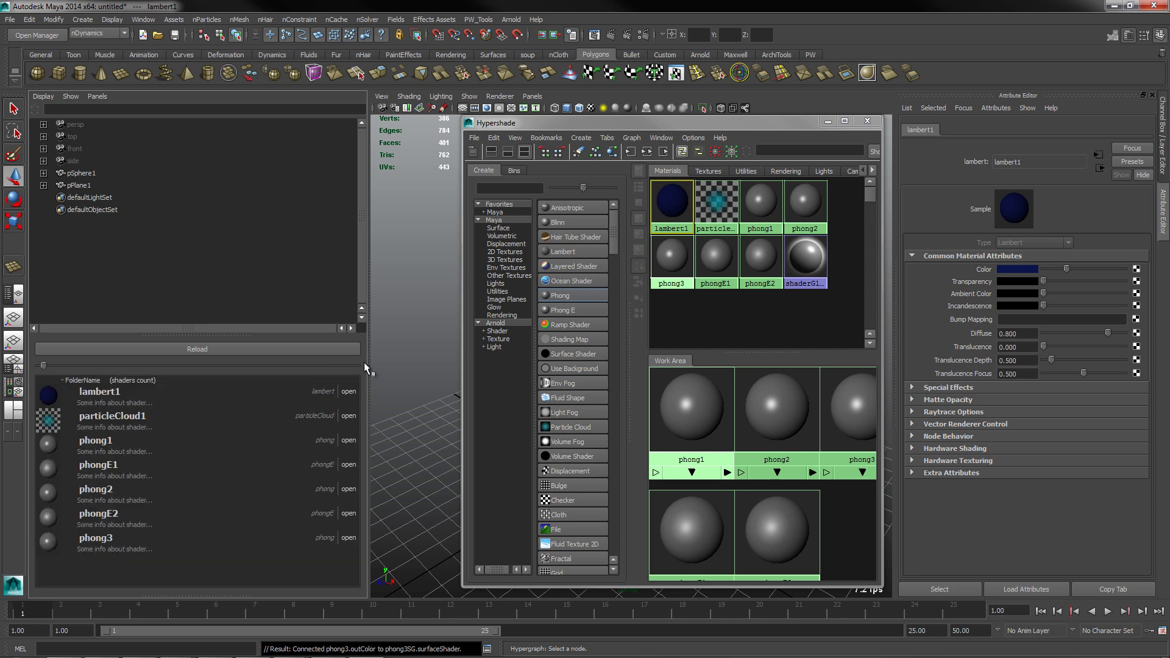
drag(367, 362, 293, 364)
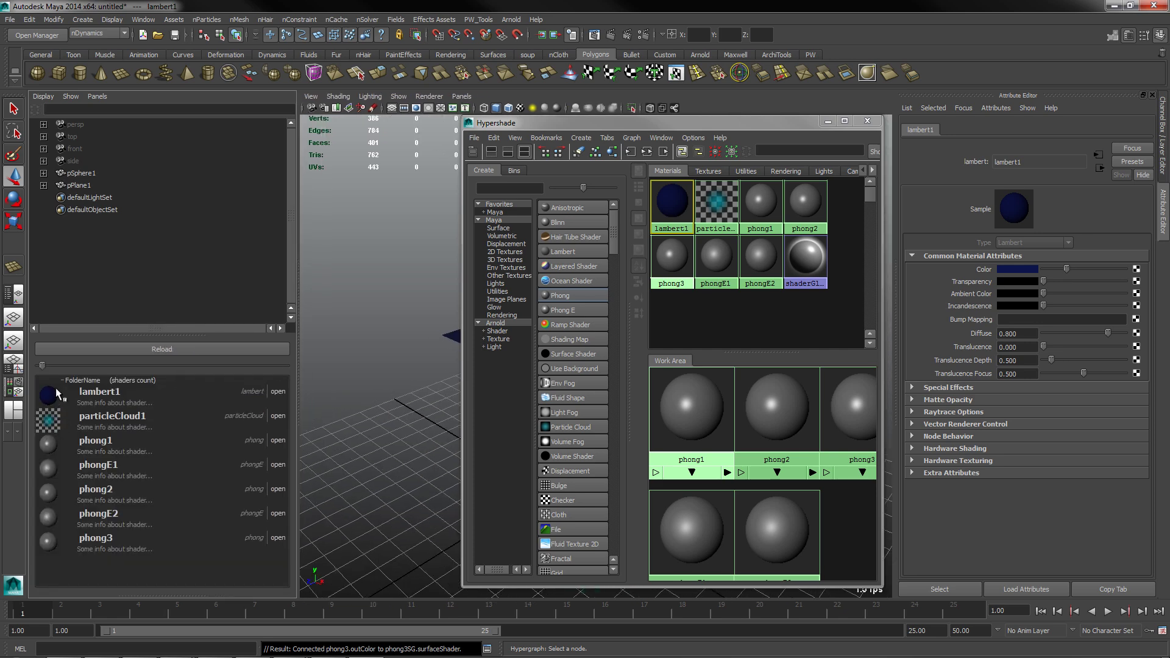
click(67, 444)
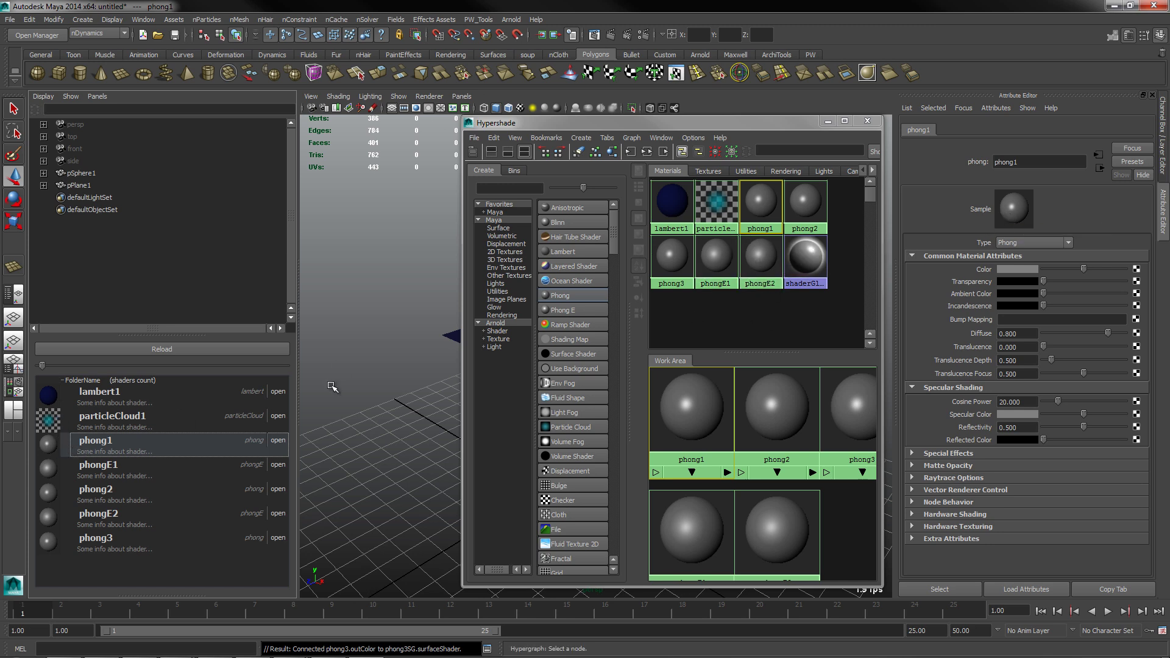
drag(297, 375, 250, 369)
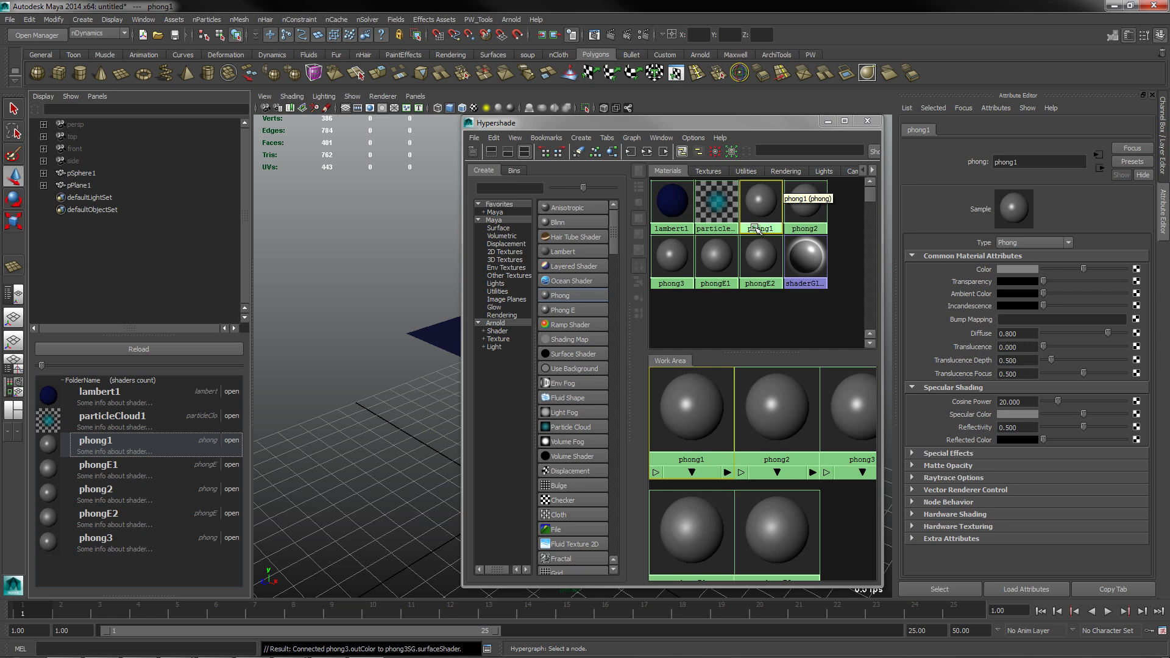
Step: Close the Hypershade and clear the selection in the scene
drag(724, 129, 447, 129)
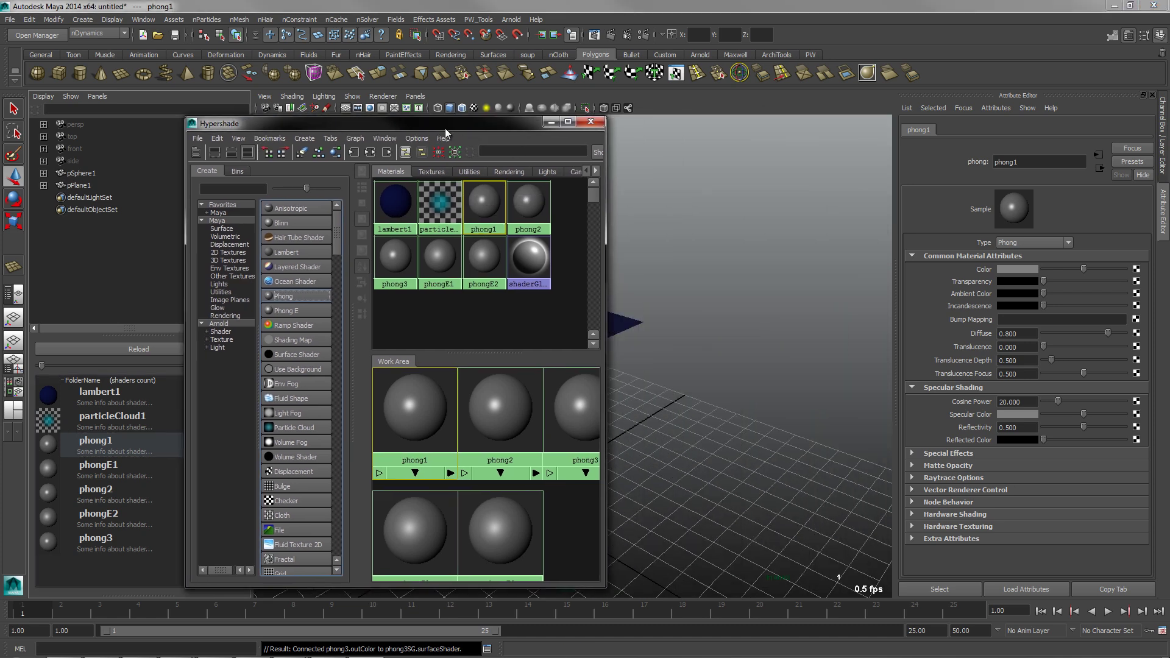
click(590, 121)
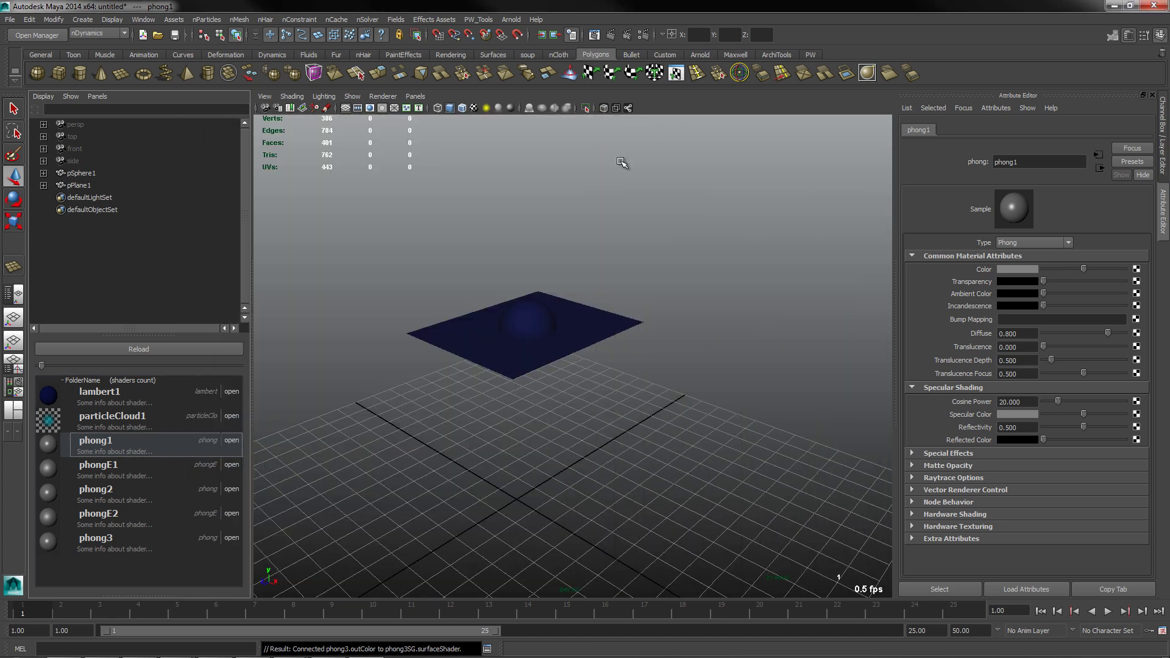
click(621, 163)
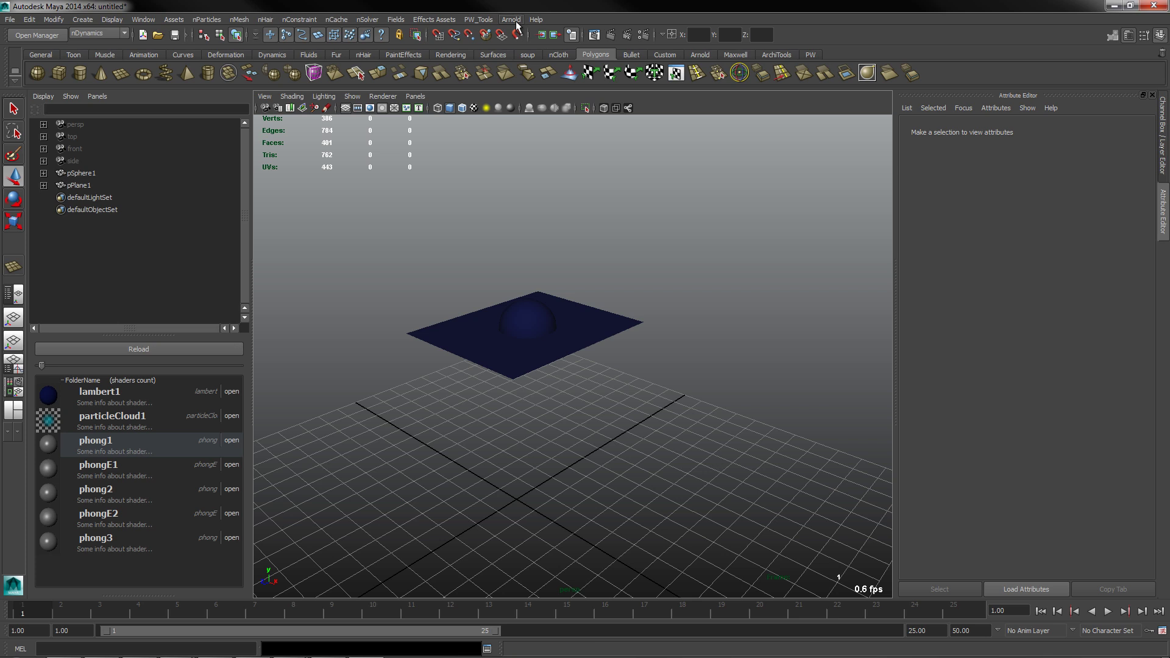
Step: Run the Hyper Animation example and reopen the Hypershade to view its Hyper Animation page
click(488, 19)
mouse_move(506, 71)
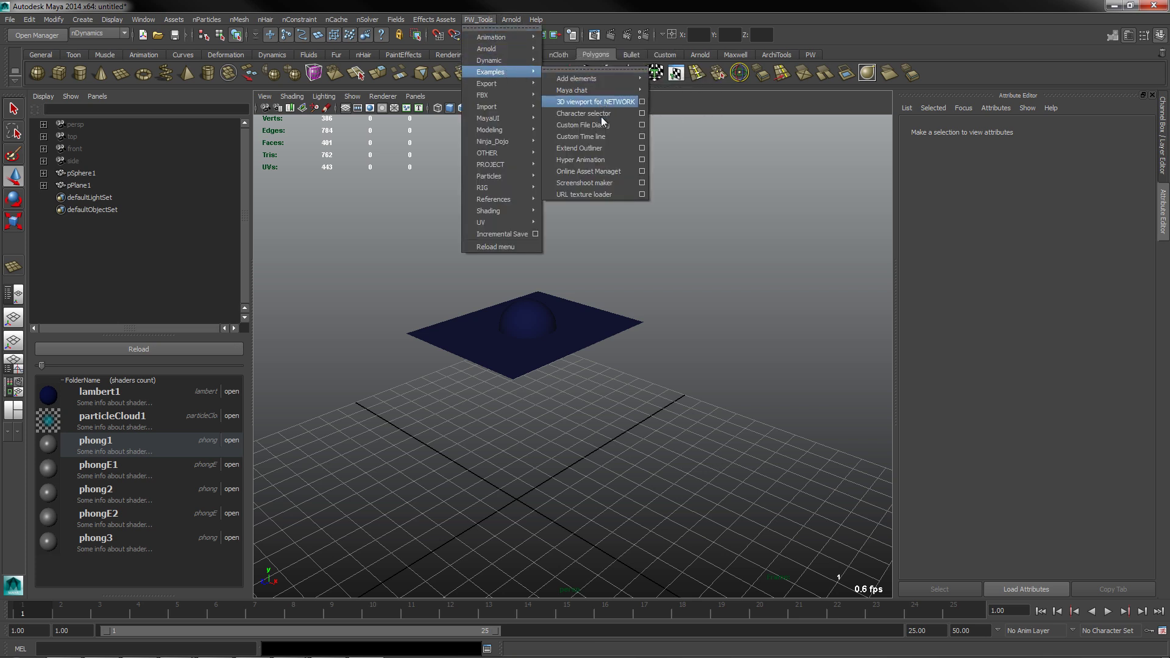
click(602, 159)
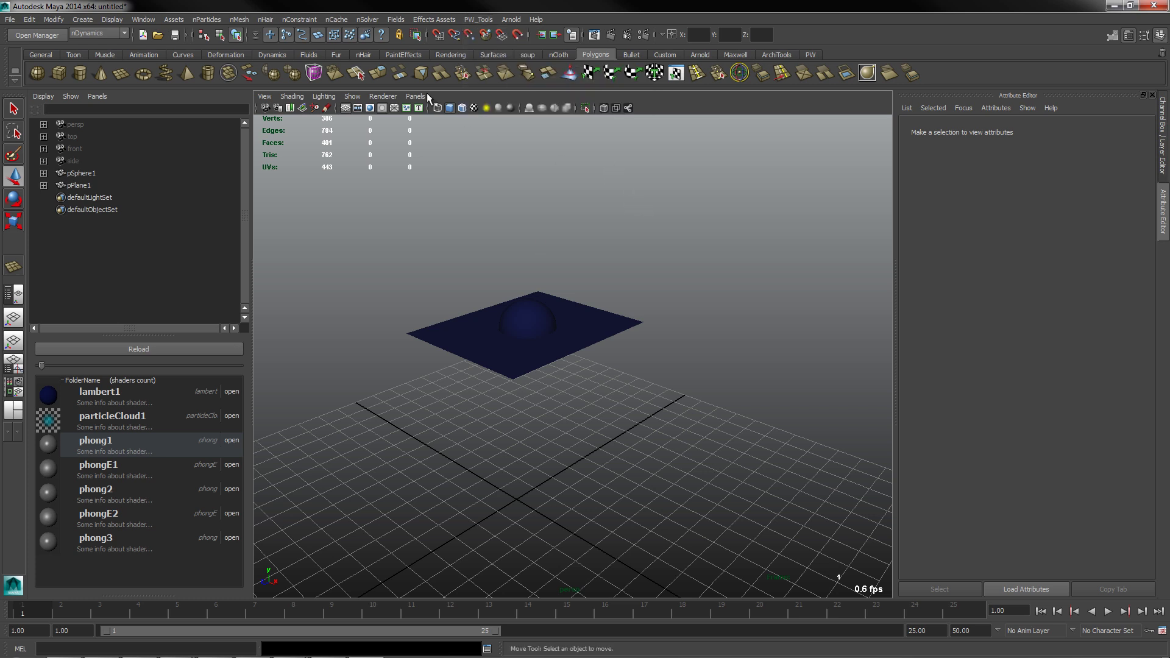
click(147, 18)
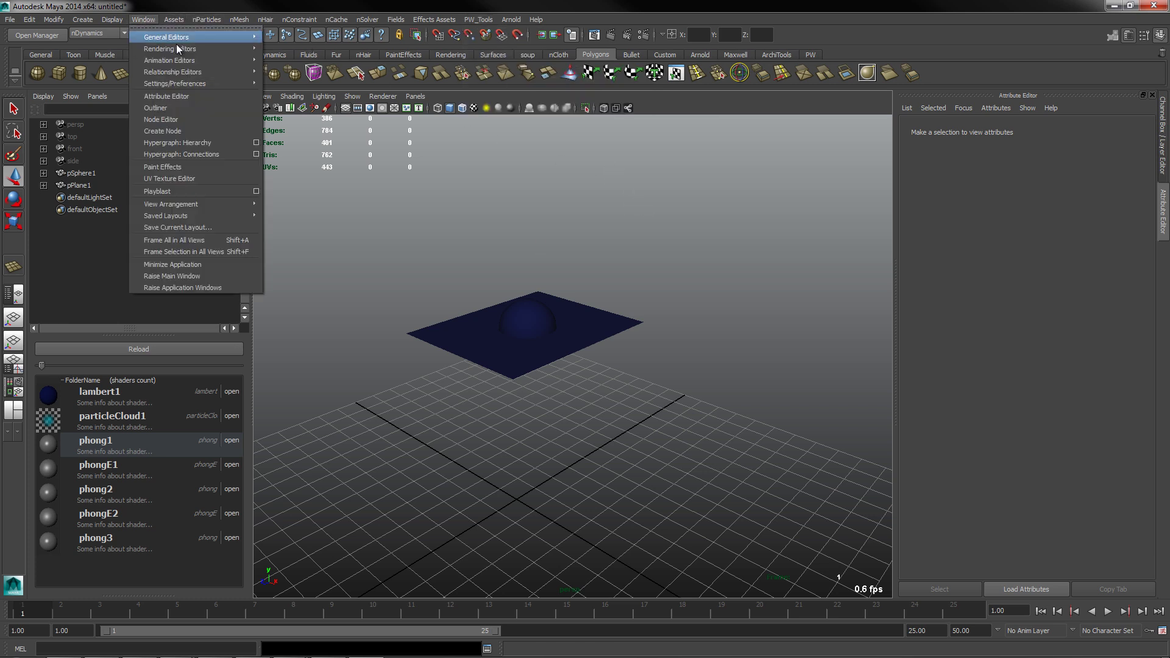
mouse_move(177, 48)
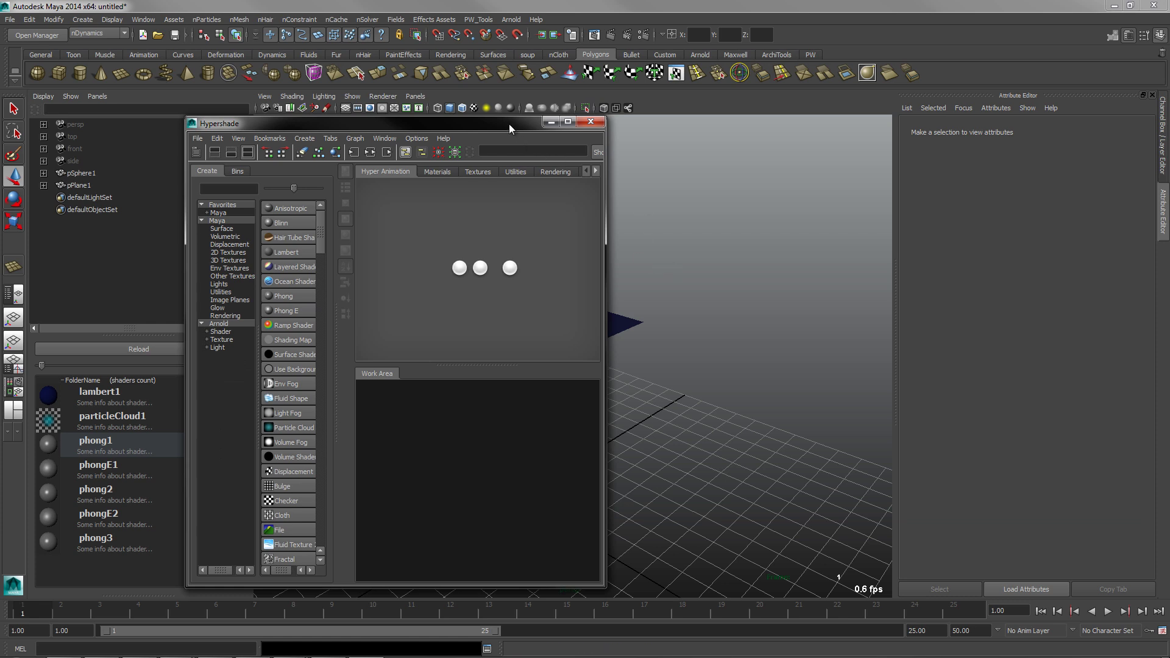
drag(509, 123, 521, 118)
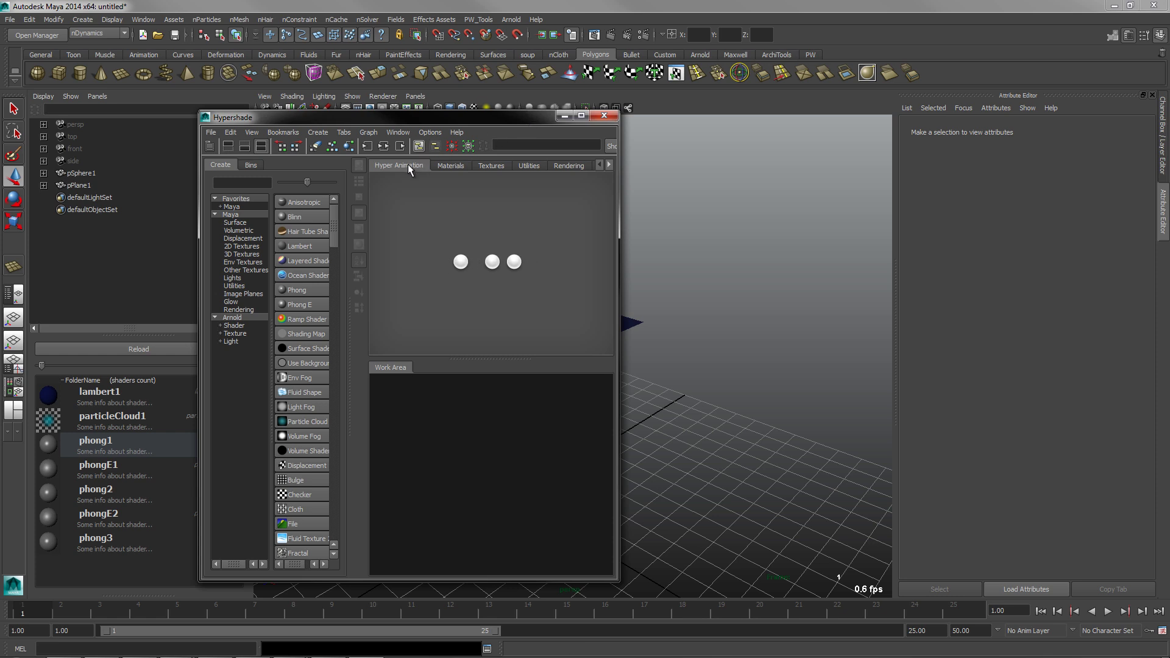
drag(424, 117, 443, 127)
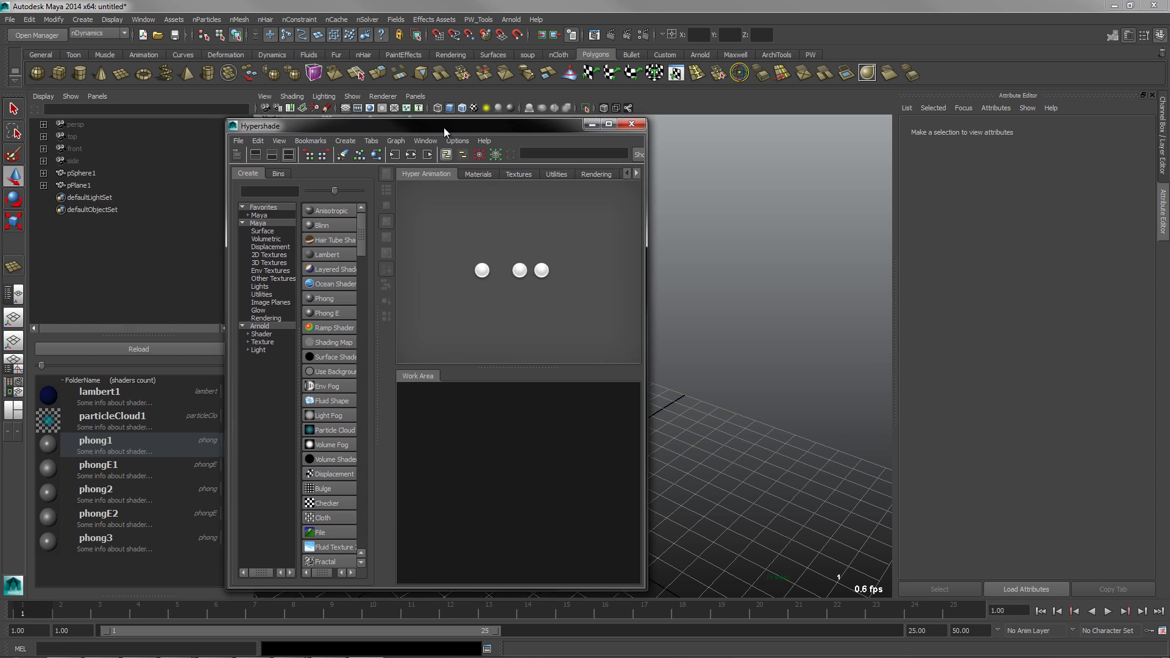
Step: Look through the Hypershade's Materials, Textures and Hyper Animation pages and close the window
click(483, 174)
click(519, 174)
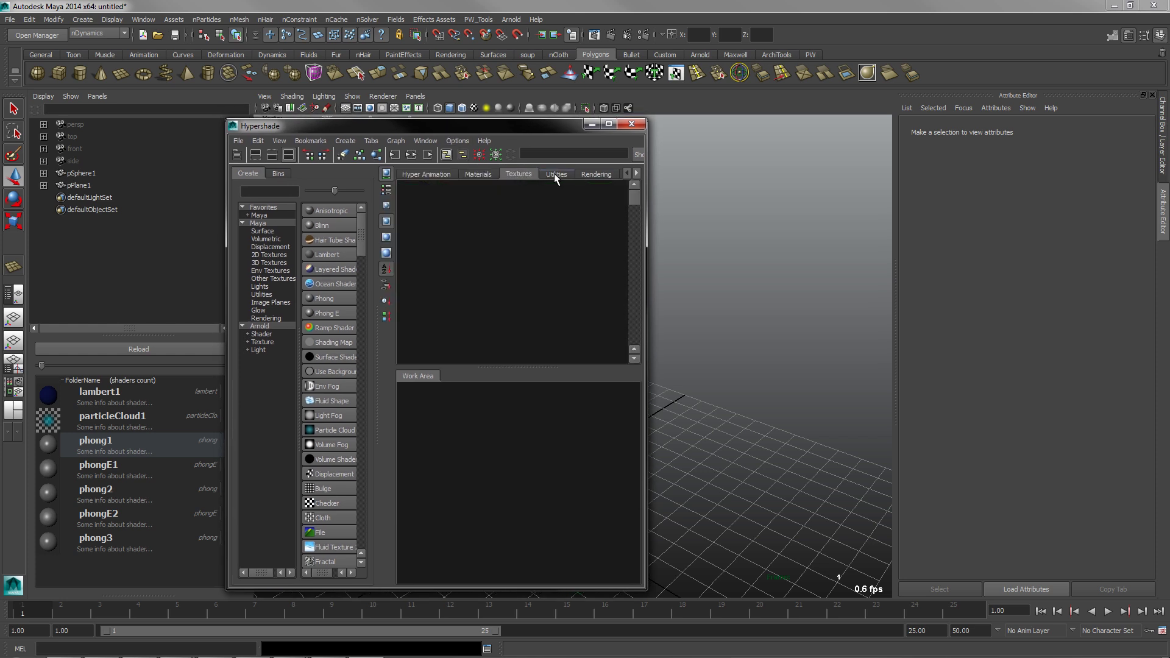
click(475, 174)
click(439, 174)
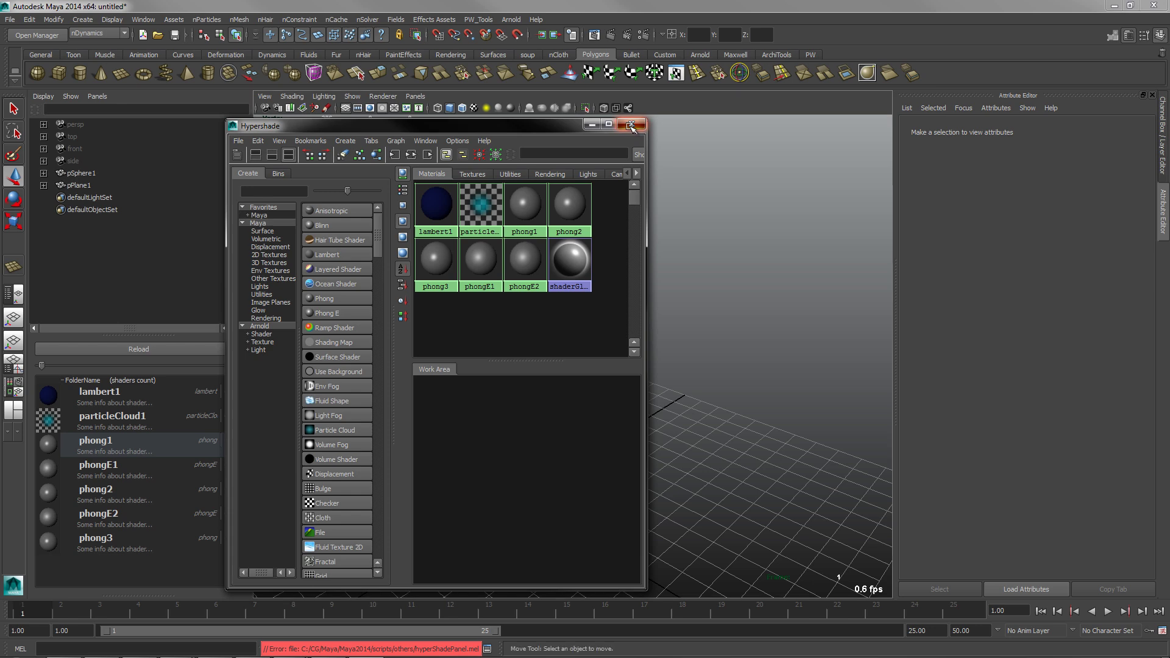
click(631, 125)
Step: Change the MEL command in the Script Editor to createNode network and execute it
click(487, 648)
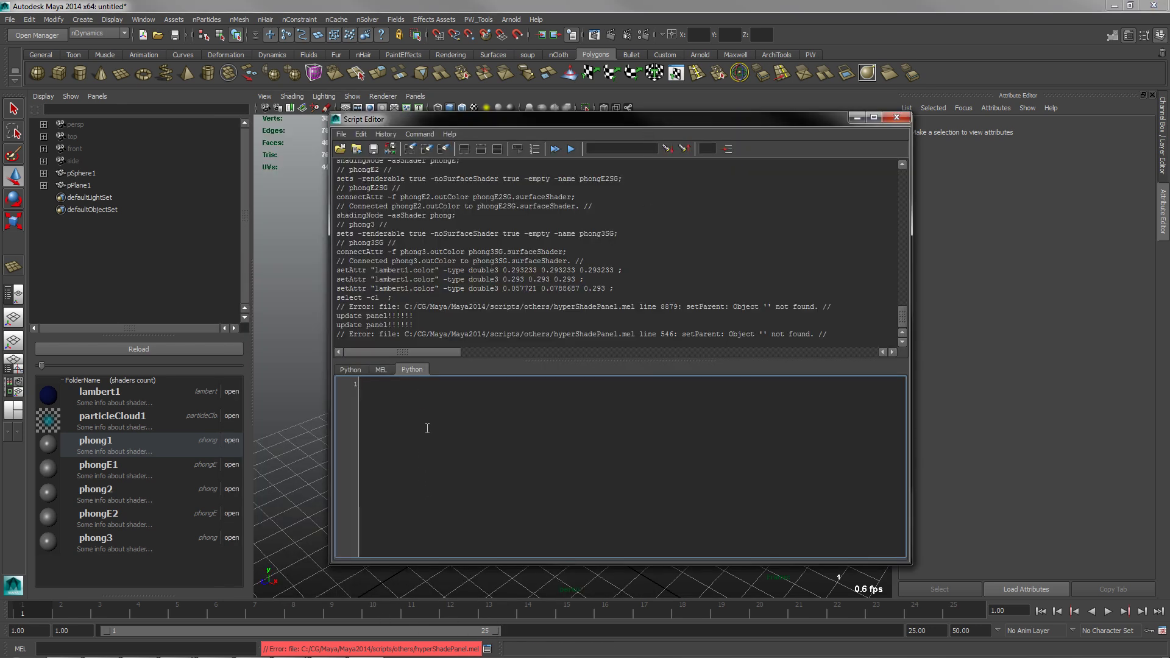
click(383, 370)
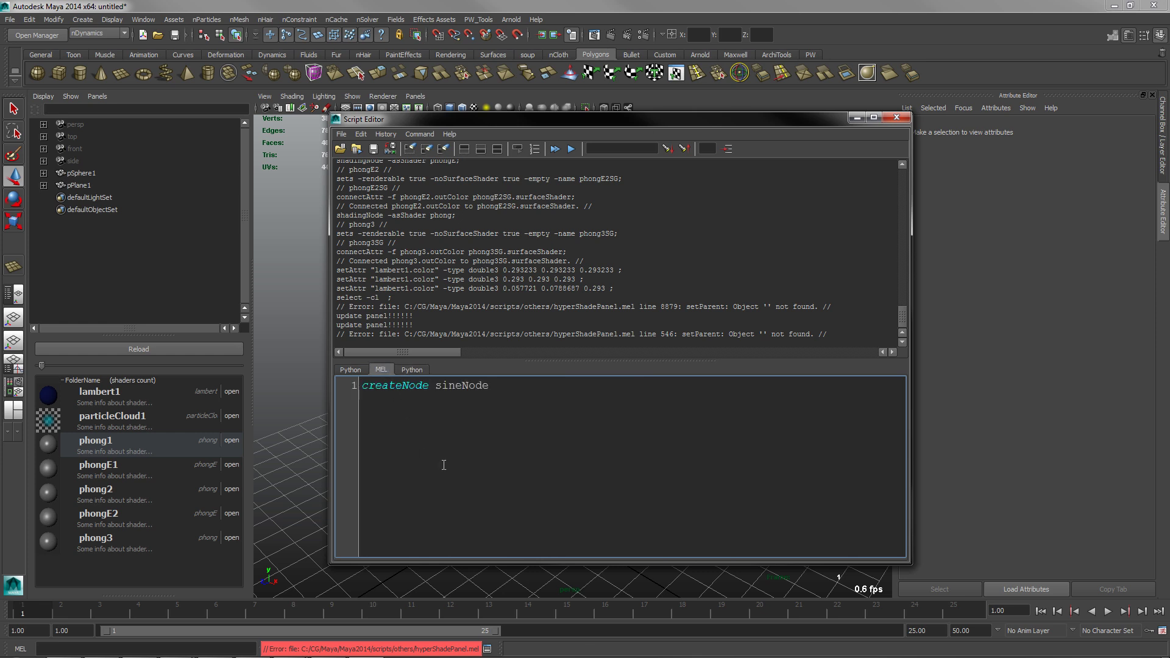
double_click(451, 386)
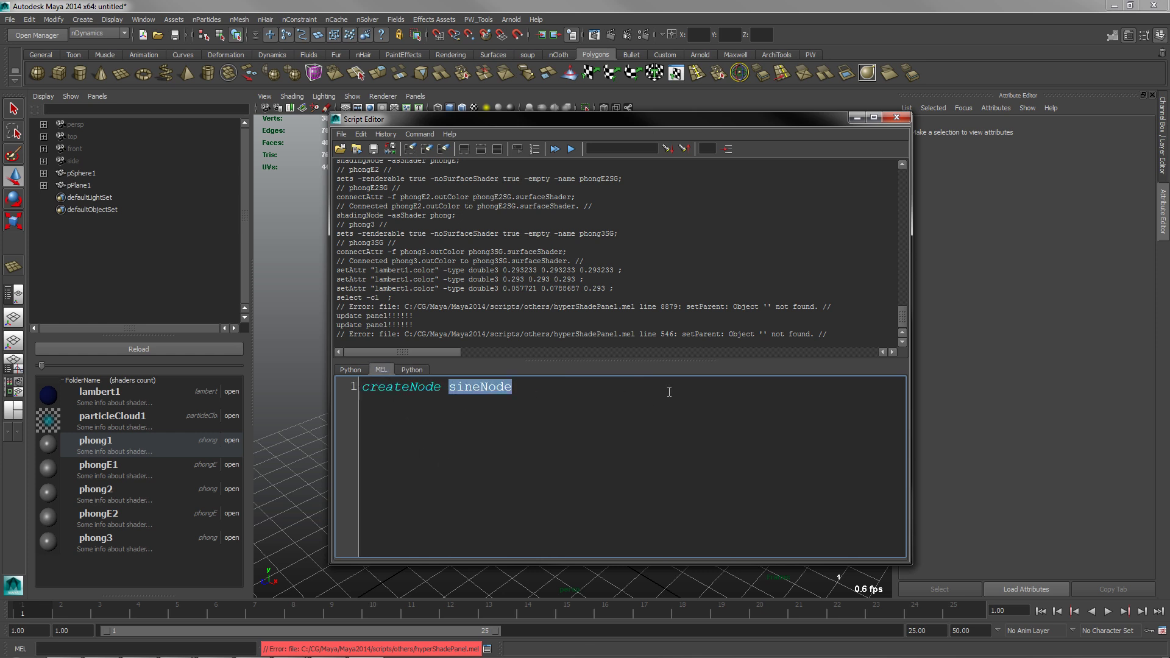
key(BackSpace)
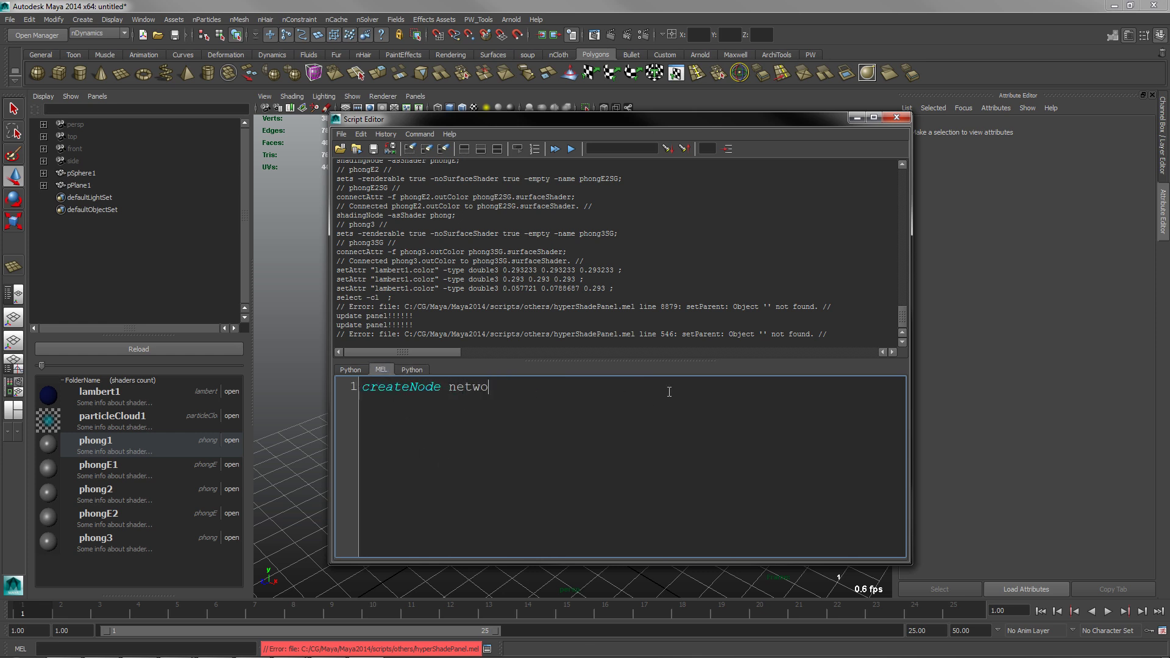
key(ctrl+a)
key(ctrl+Return)
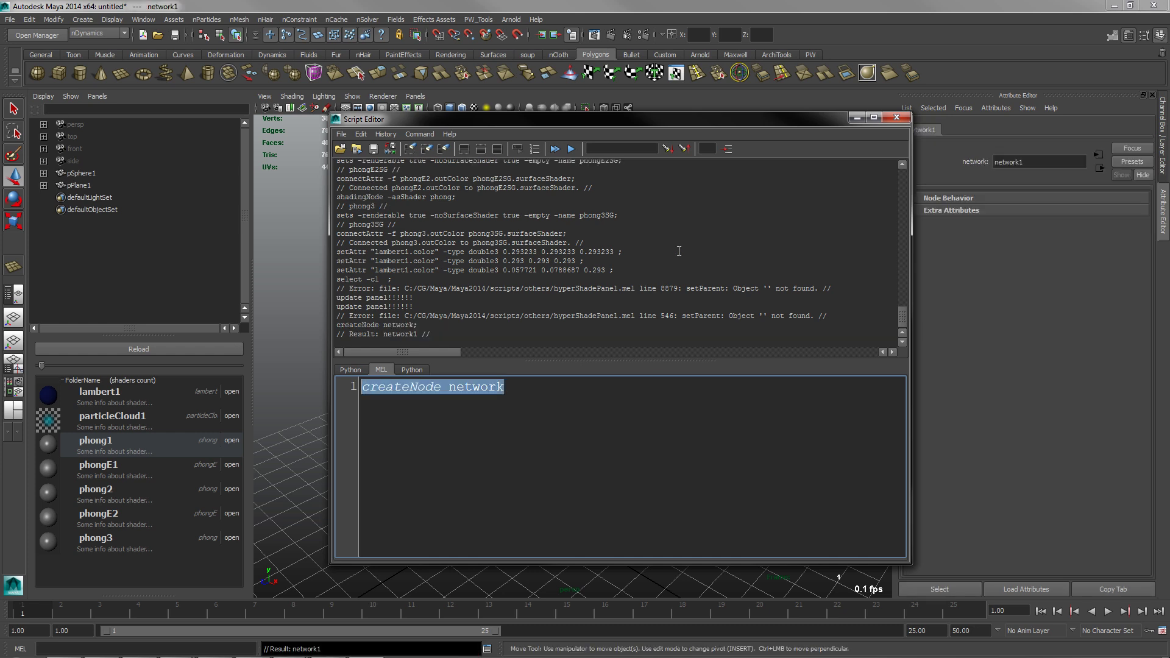
Step: Examine the Node Behavior and Extra Attributes sections of network1 in the Attribute Editor
drag(759, 119, 718, 125)
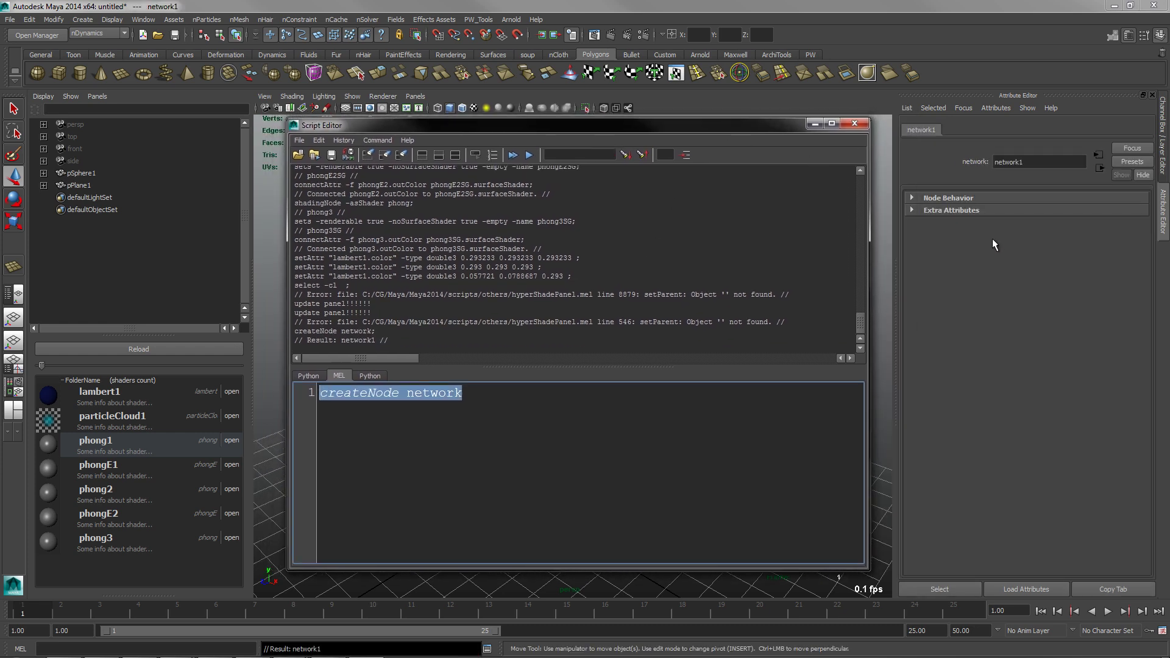
click(982, 210)
click(984, 198)
click(983, 197)
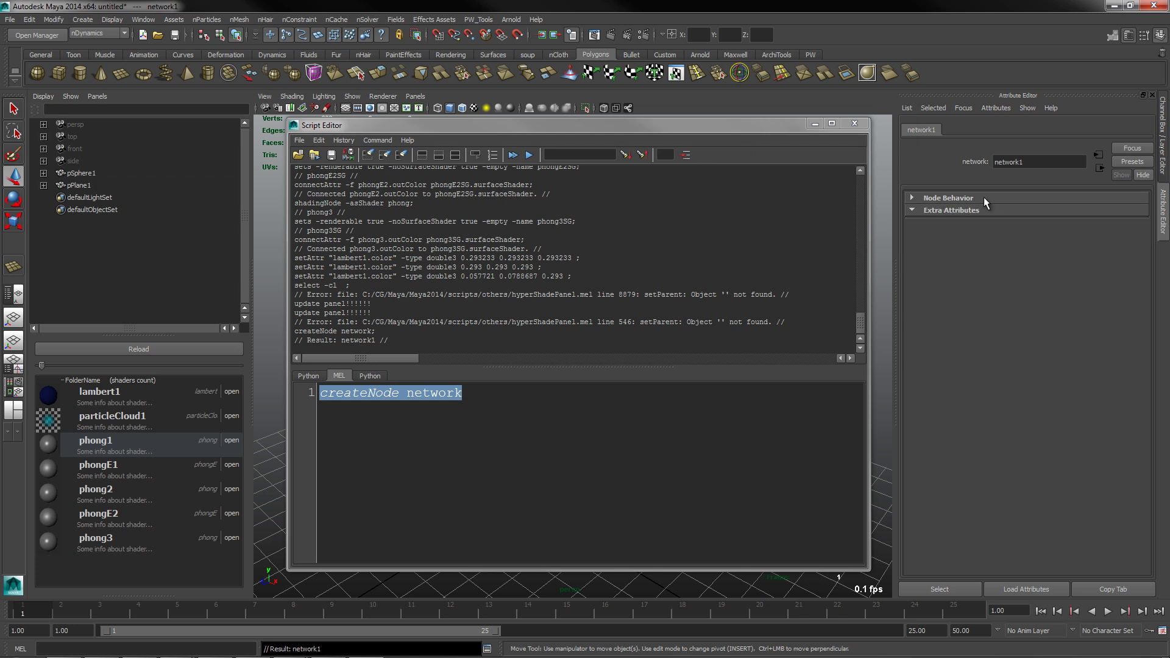
click(990, 197)
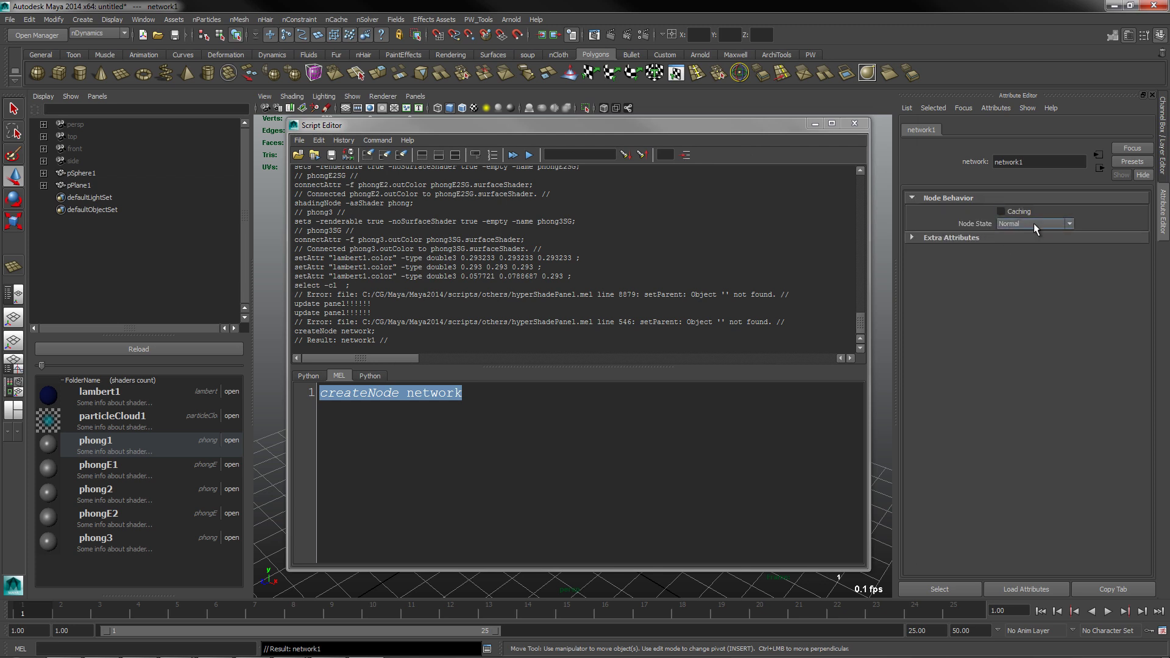
click(1007, 196)
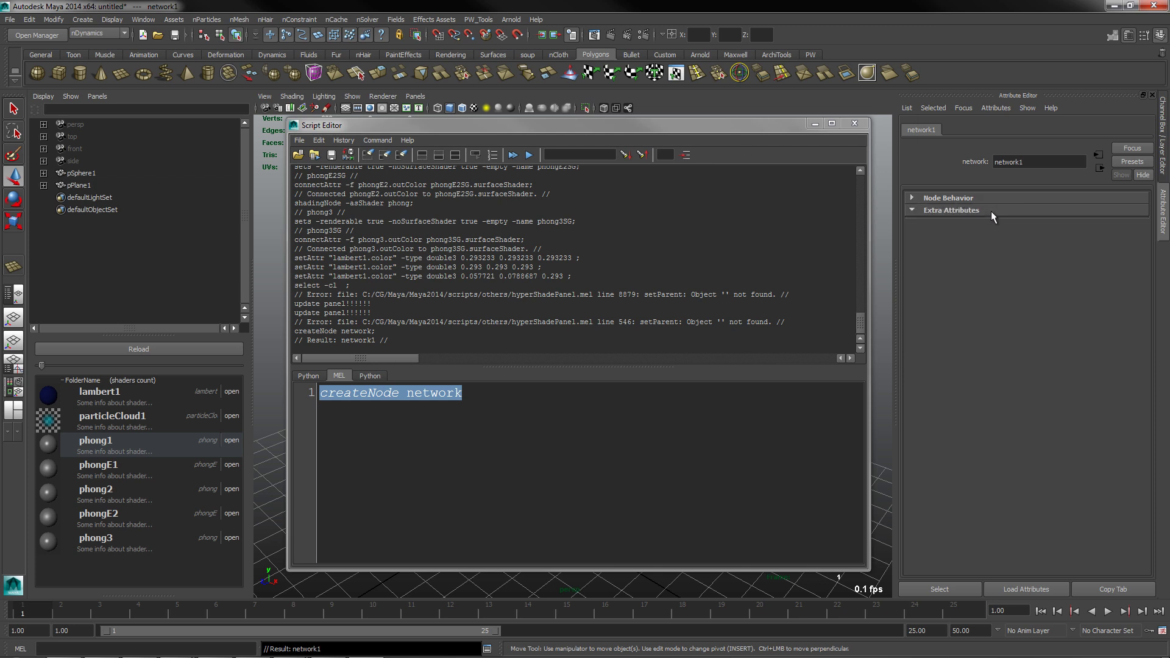
drag(709, 130, 677, 129)
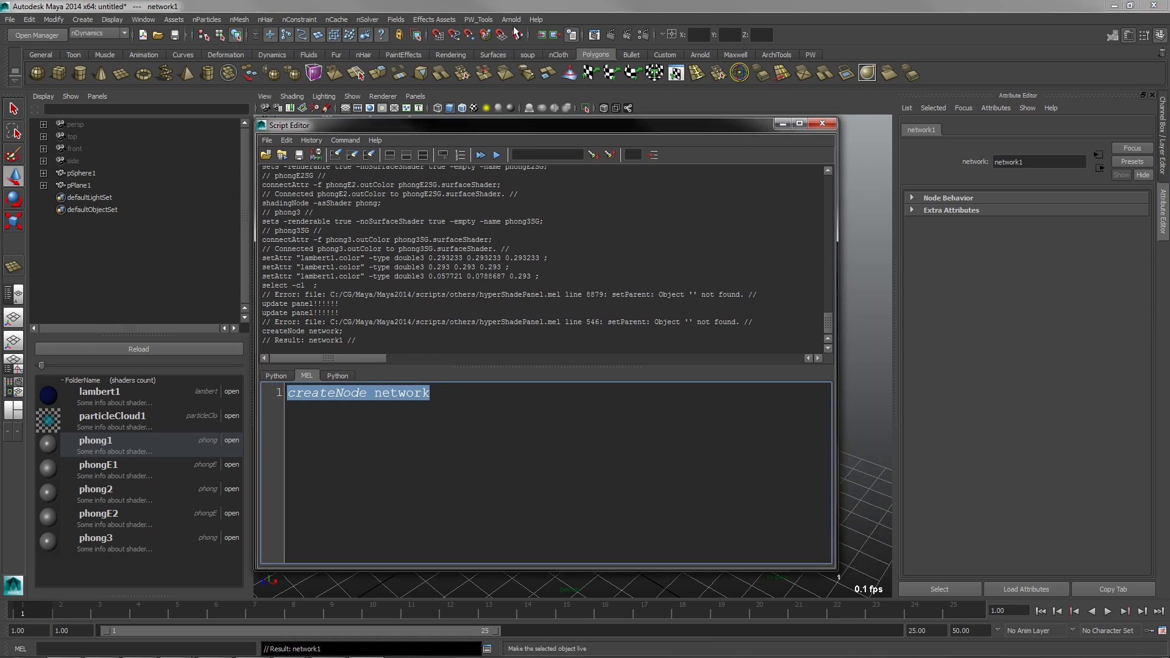
Step: Run the 3D viewport for NETWORK example and select the sphere inside the viewport embedded in the Attribute Editor
click(480, 20)
mouse_move(504, 73)
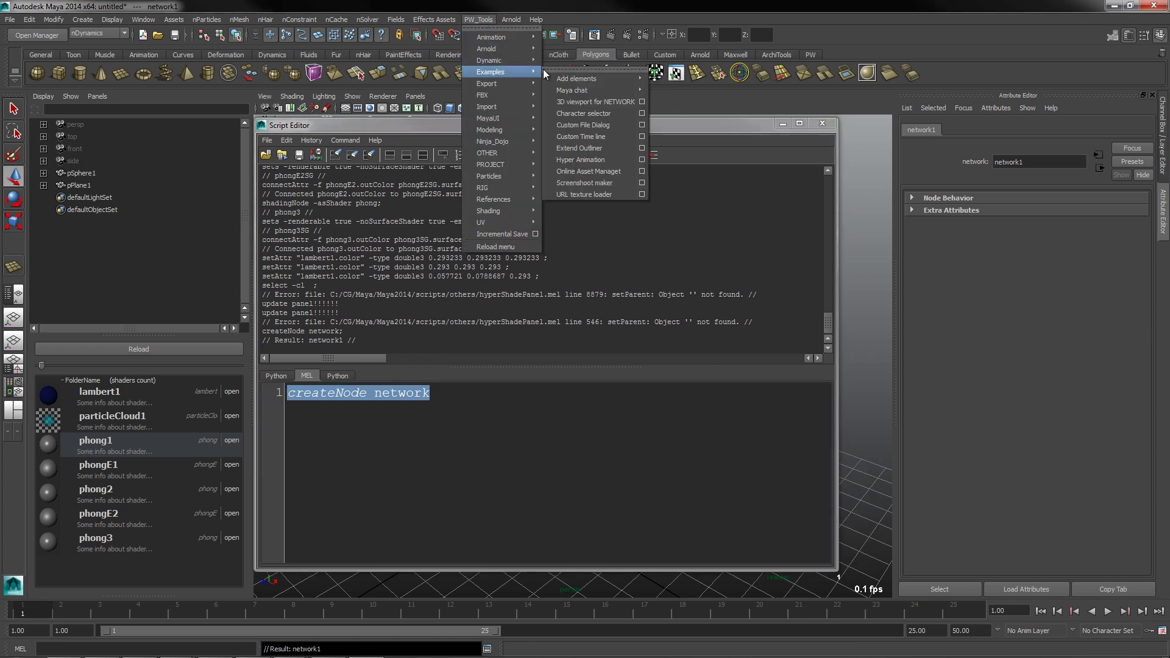
click(595, 101)
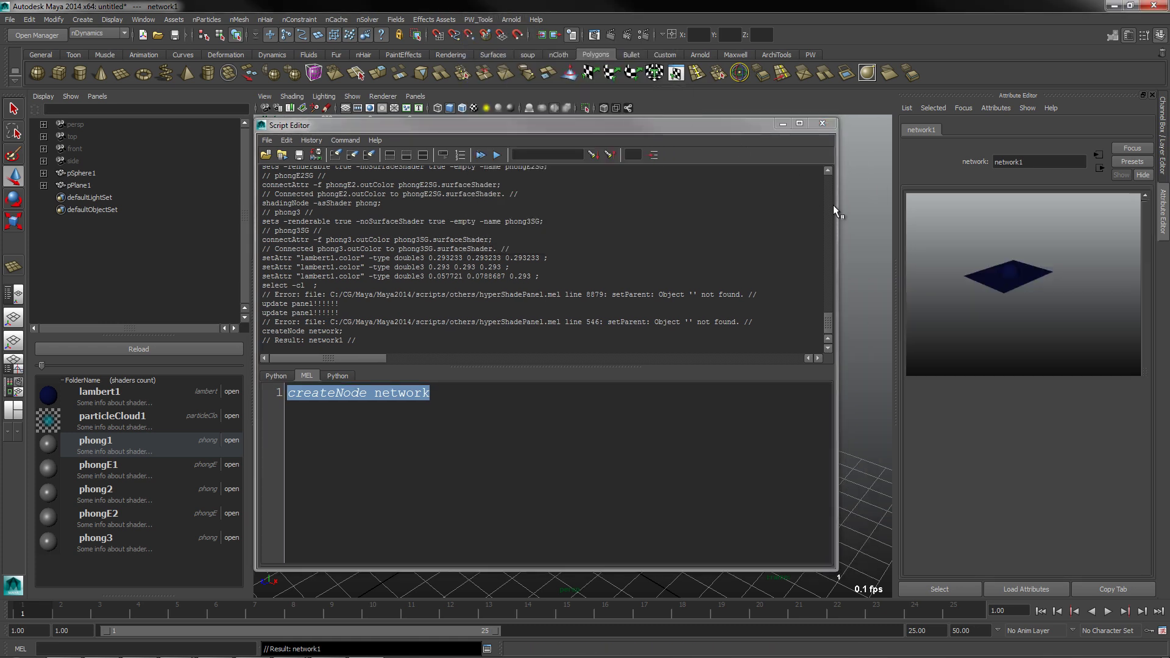
click(785, 125)
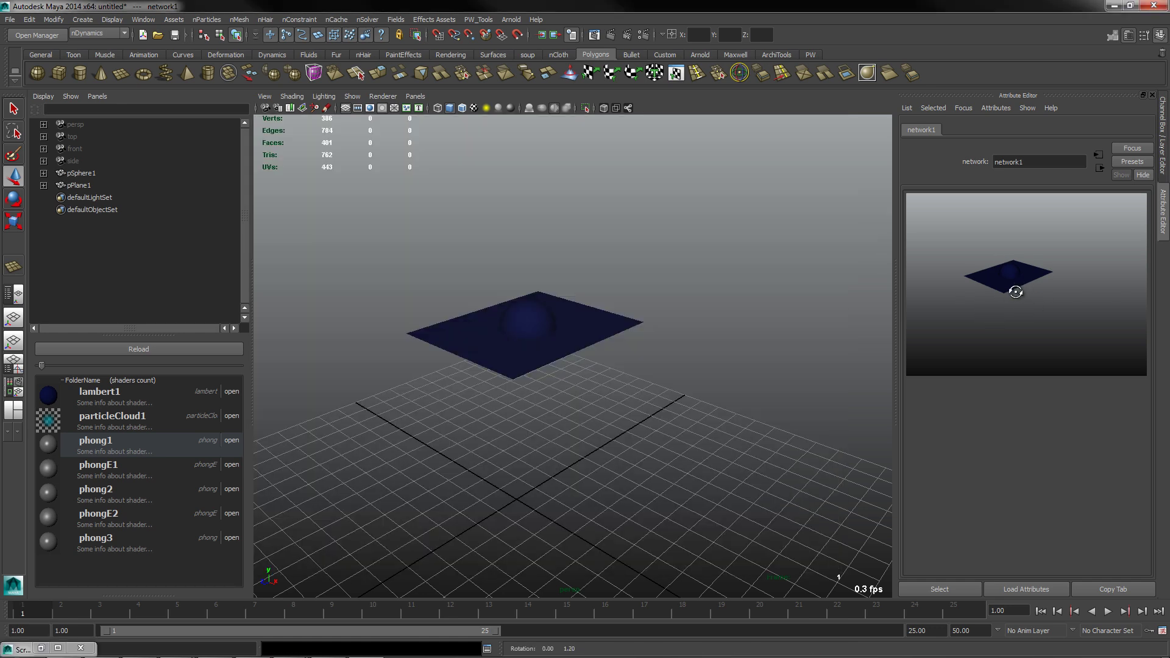
alt+right_drag(1018, 301, 1043, 321)
click(987, 284)
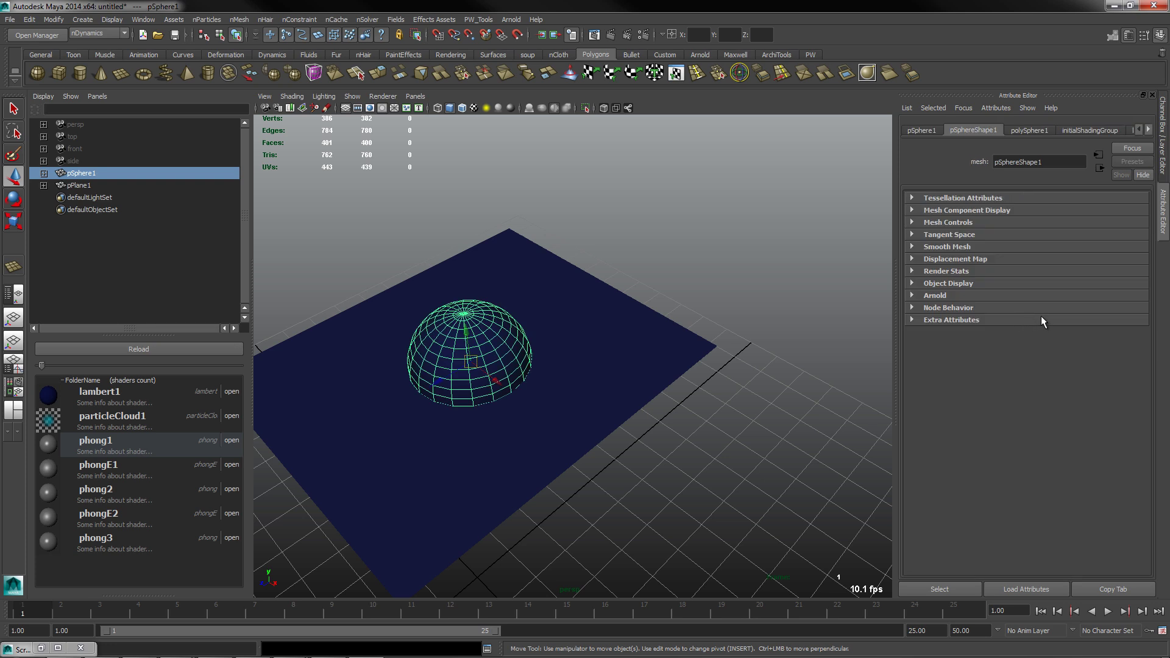
Step: Turn off Show DAG Objects Only in the Outliner and select the network1 node
right_click(133, 254)
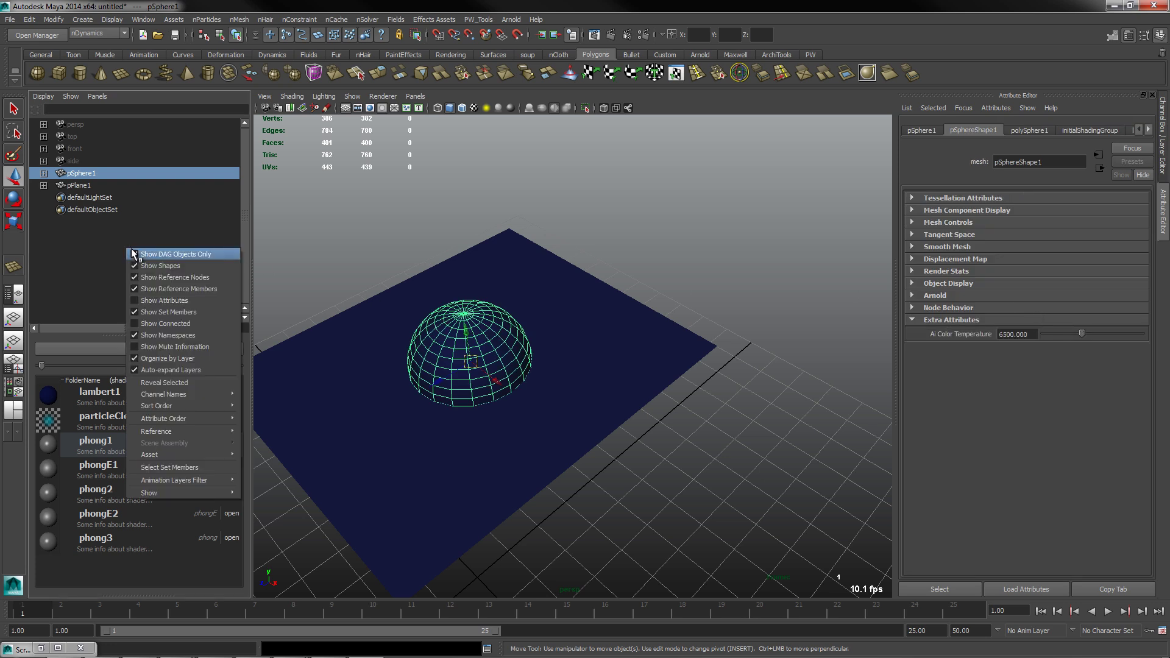
click(135, 254)
drag(243, 173, 144, 211)
click(130, 221)
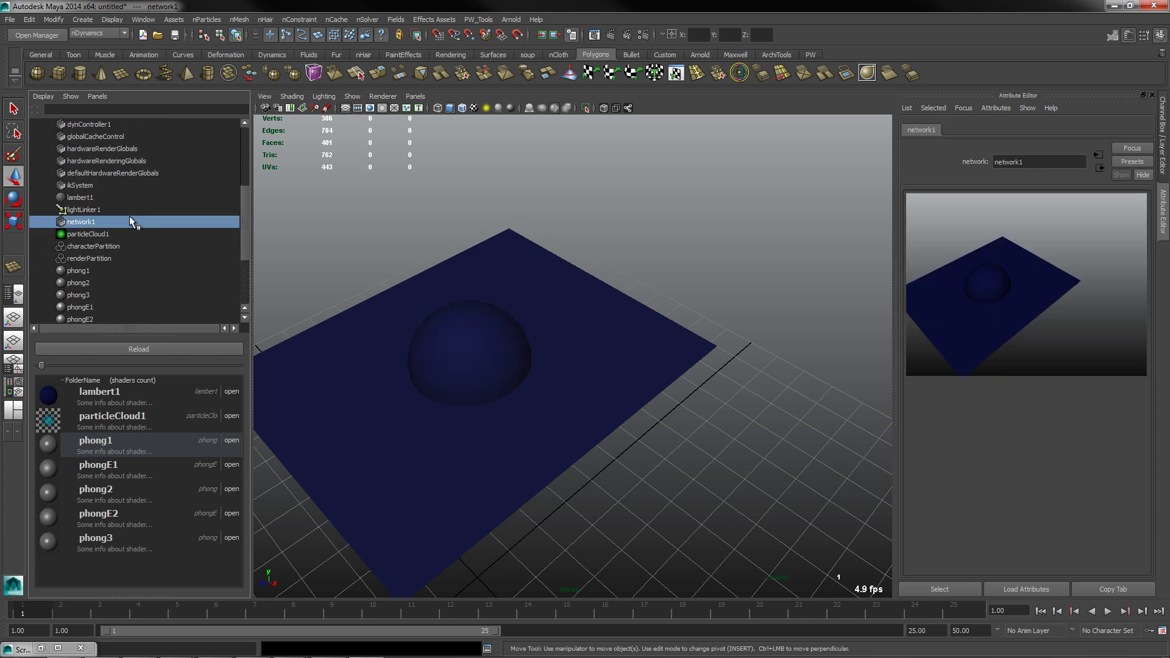
Step: Turn off Auto Load Selected Attributes and select the plane through the embedded viewport
click(907, 108)
click(917, 119)
click(1002, 327)
alt+drag(1013, 331, 646, 306)
key(w)
click(645, 306)
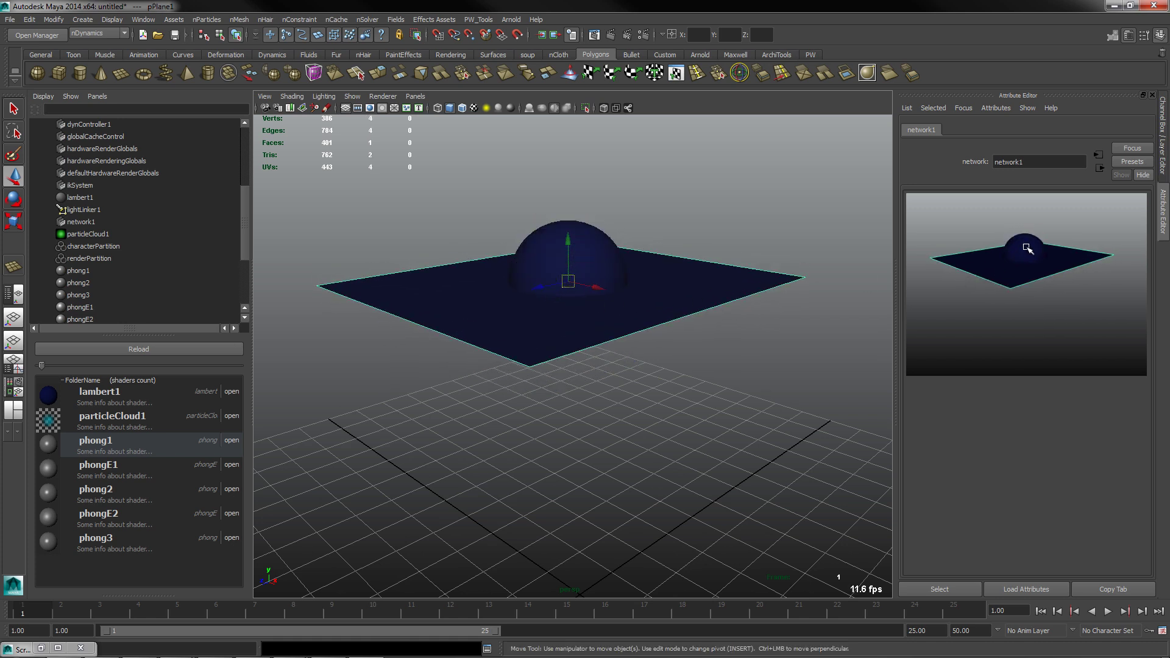
Step: Select lambert1 in the shader list, load its attributes and raise its Color to full brightness
click(111, 397)
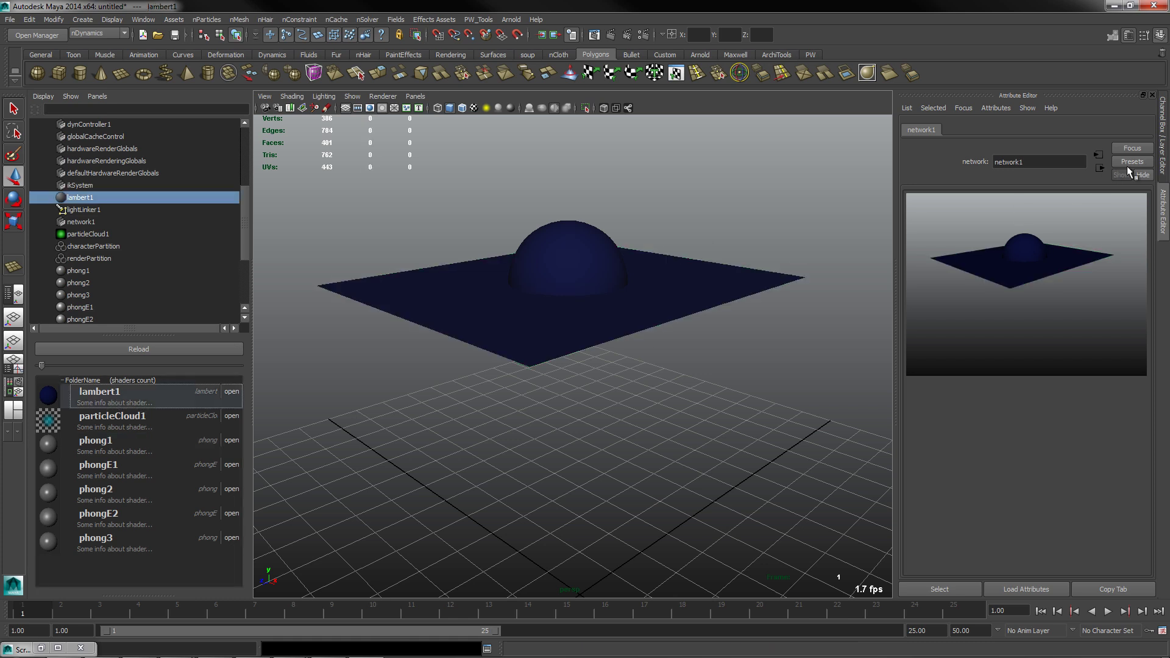
click(916, 108)
click(929, 168)
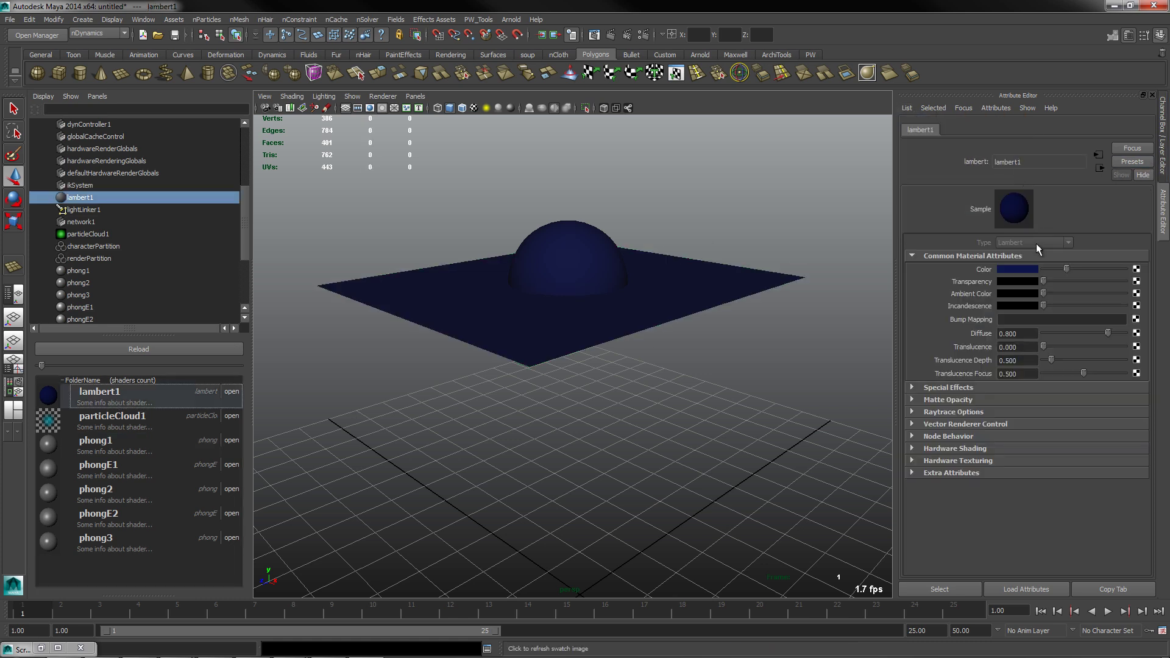
drag(1091, 268, 1138, 277)
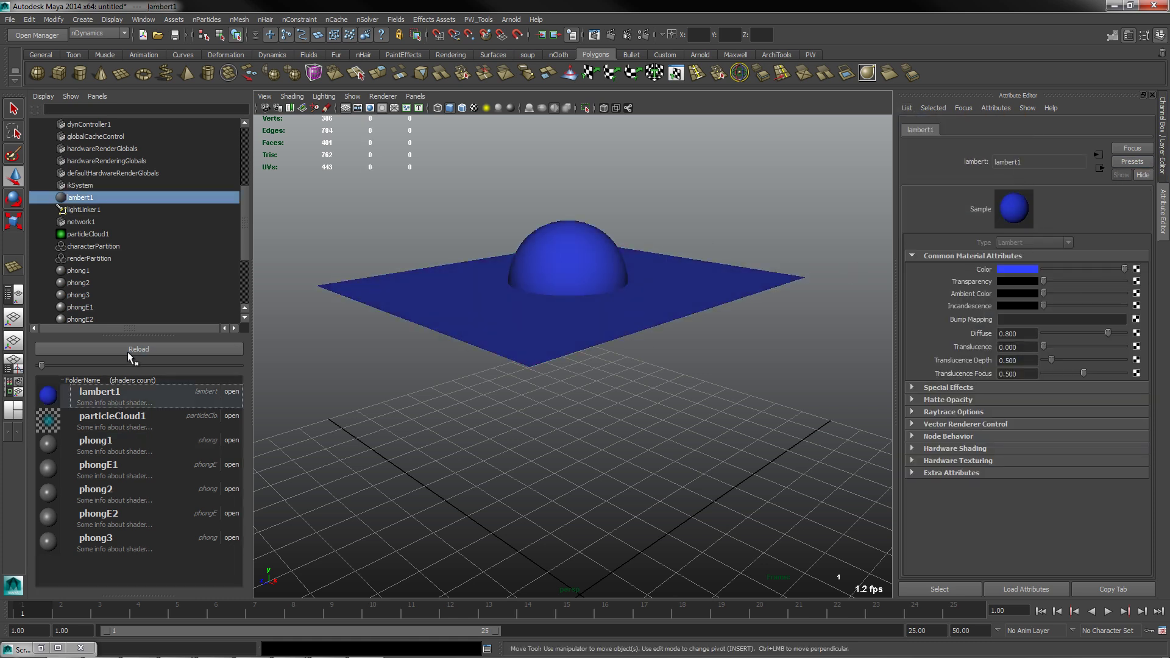
Step: Select network1 again and inspect the recolored objects from several angles in its embedded viewport
click(115, 223)
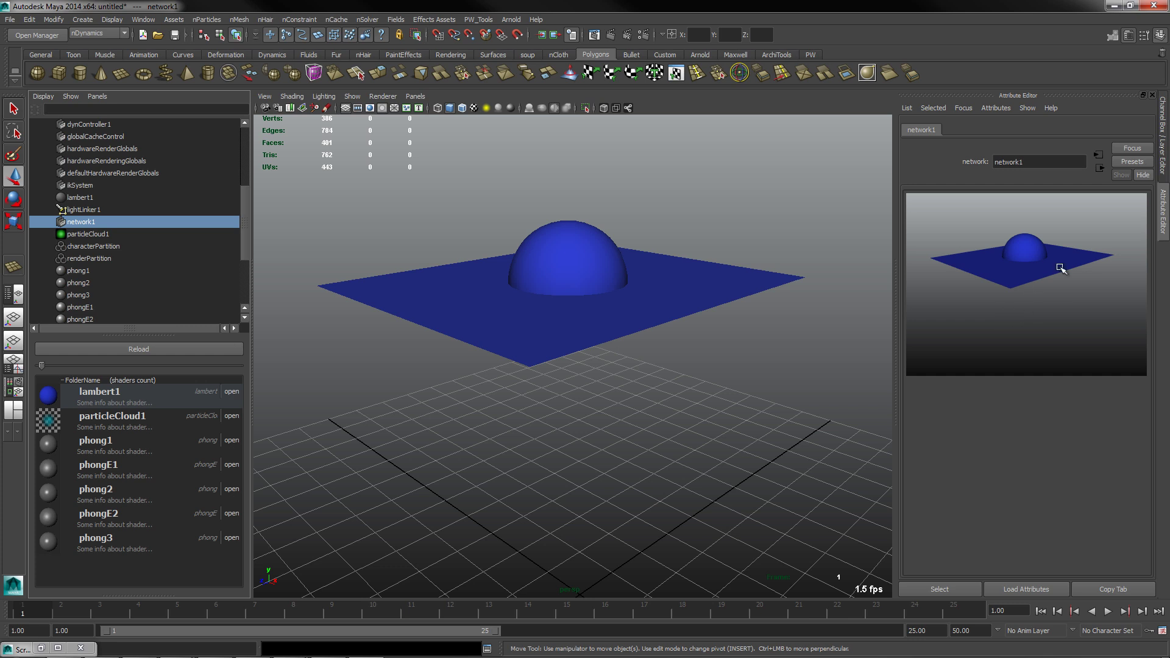
drag(1032, 268, 1011, 282)
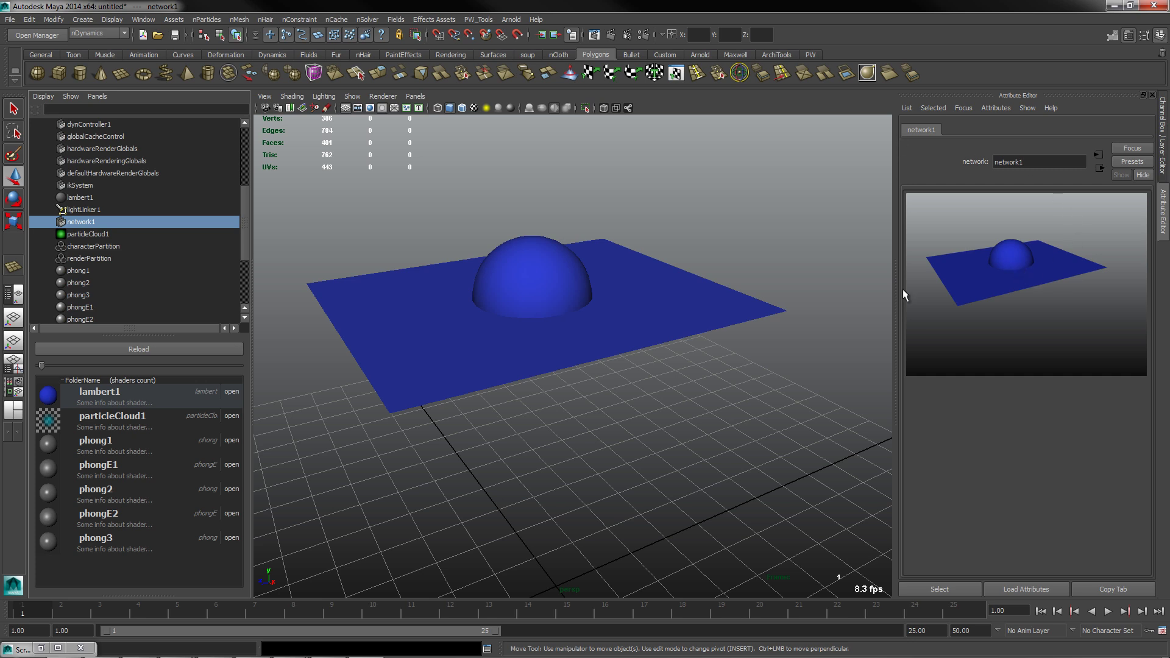
drag(999, 286, 956, 292)
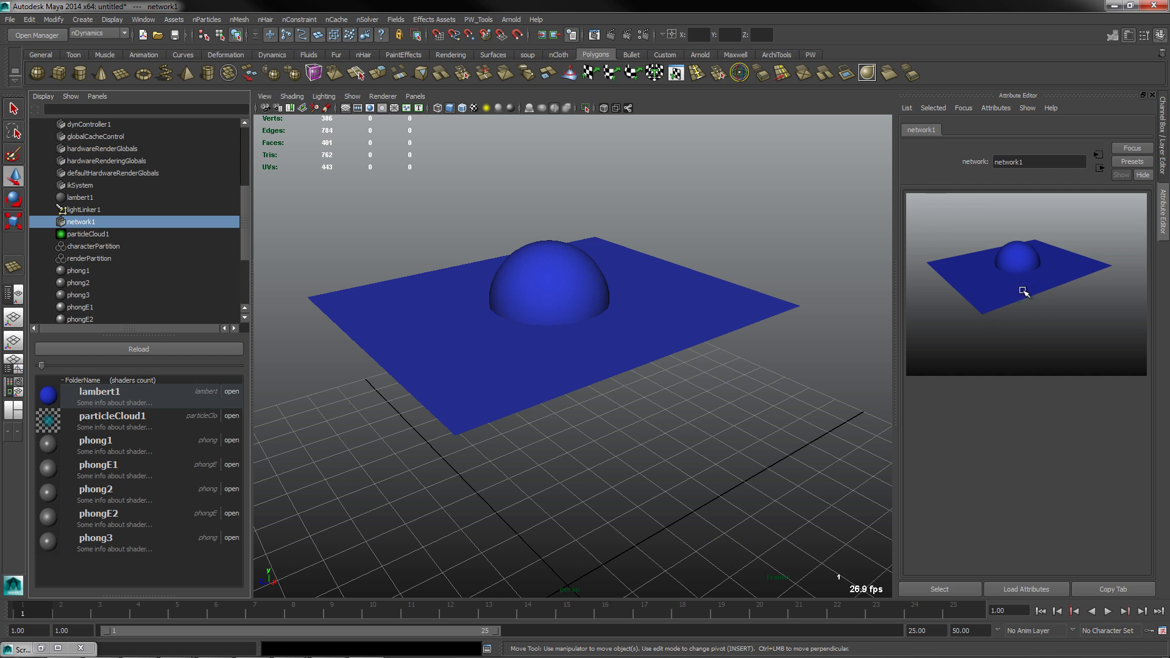
alt+right_drag(1021, 290, 979, 291)
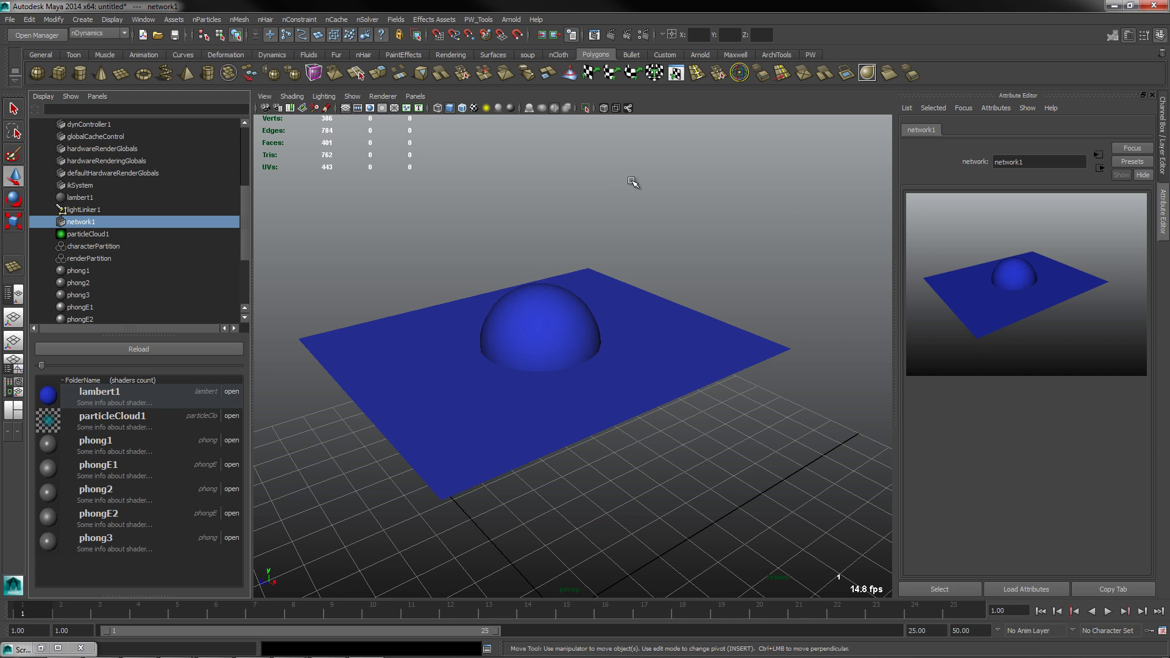
Step: Create a sine node with the PW shelf's sine script and turn off Auto Load Selected Attributes
click(810, 55)
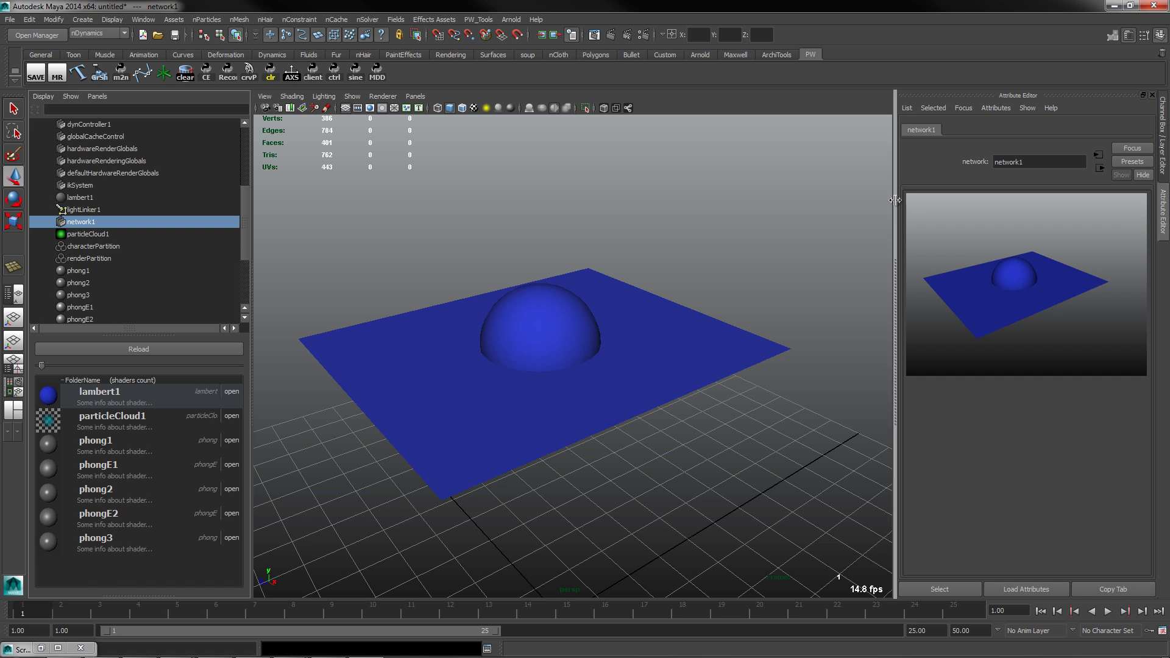
click(356, 71)
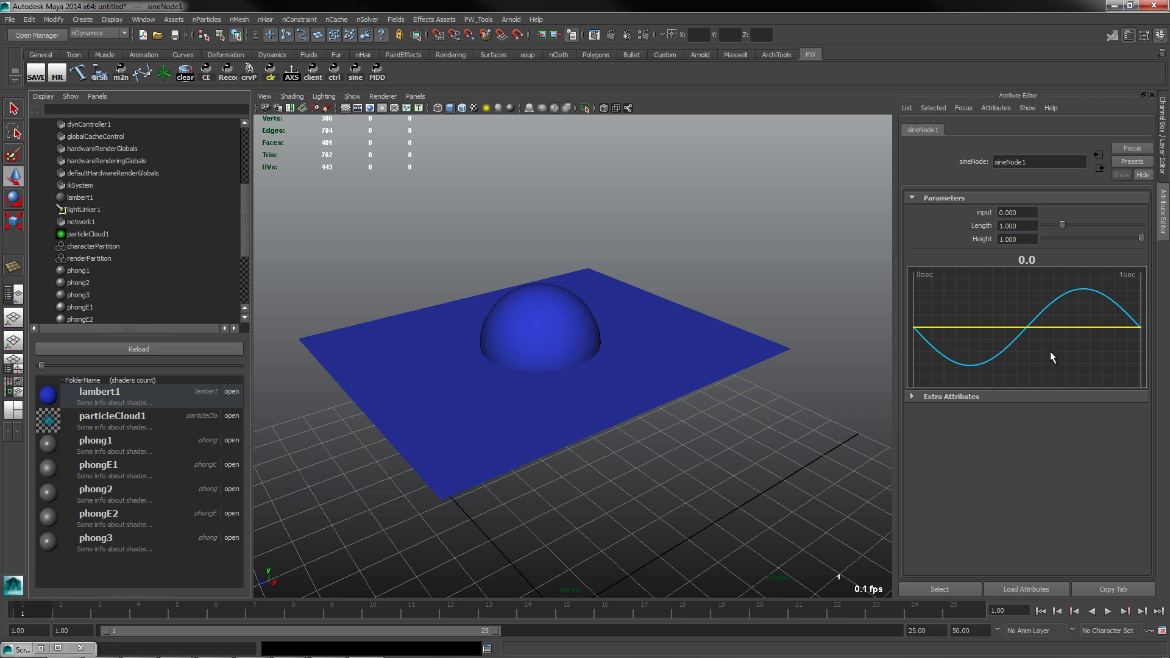
click(908, 109)
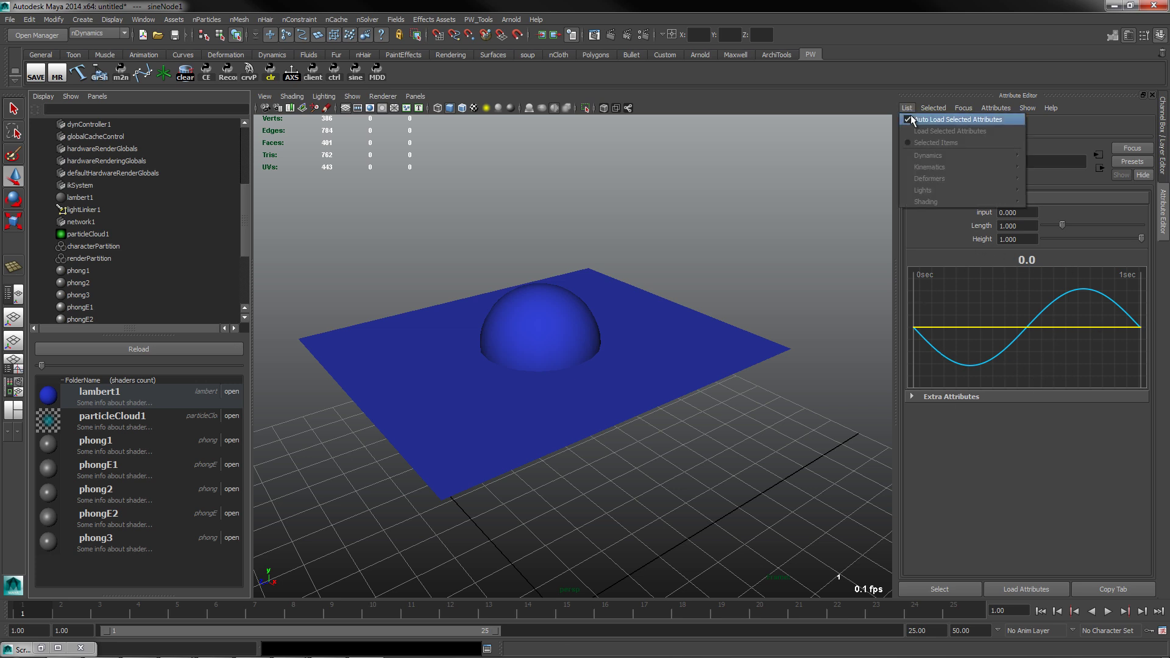
click(926, 118)
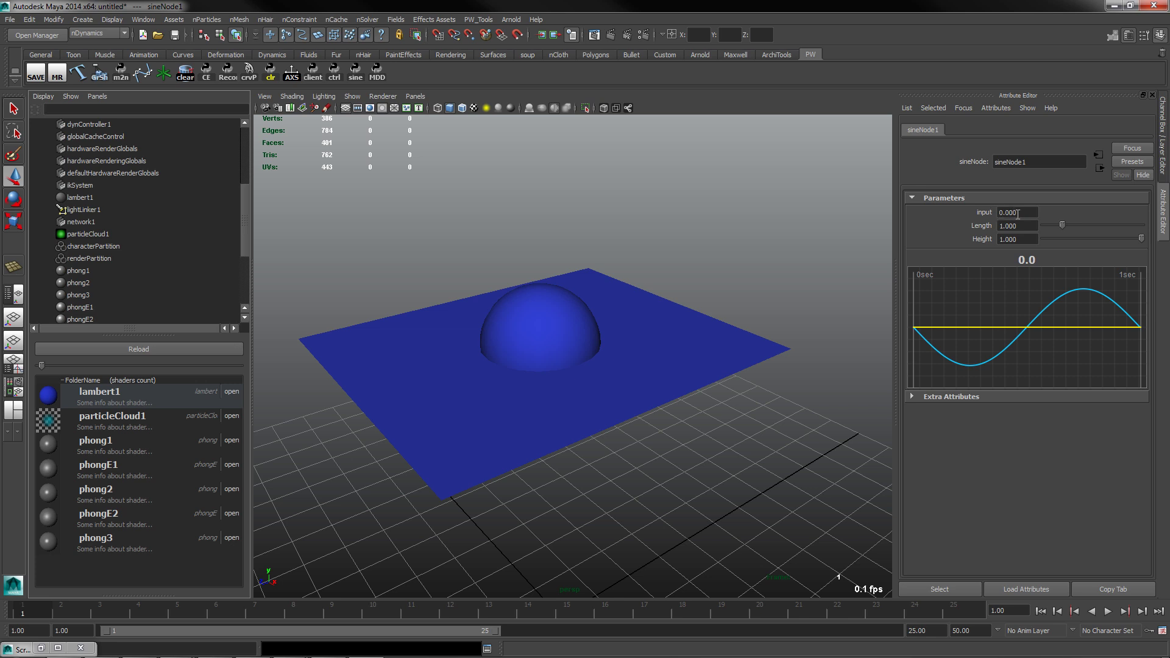
Step: Adjust the sine node's parameters to input 14.4, Length 2.273 and Height 0.534
ctrl+drag(1018, 213, 1069, 241)
drag(1084, 239, 1095, 239)
ctrl+drag(1020, 213, 1065, 213)
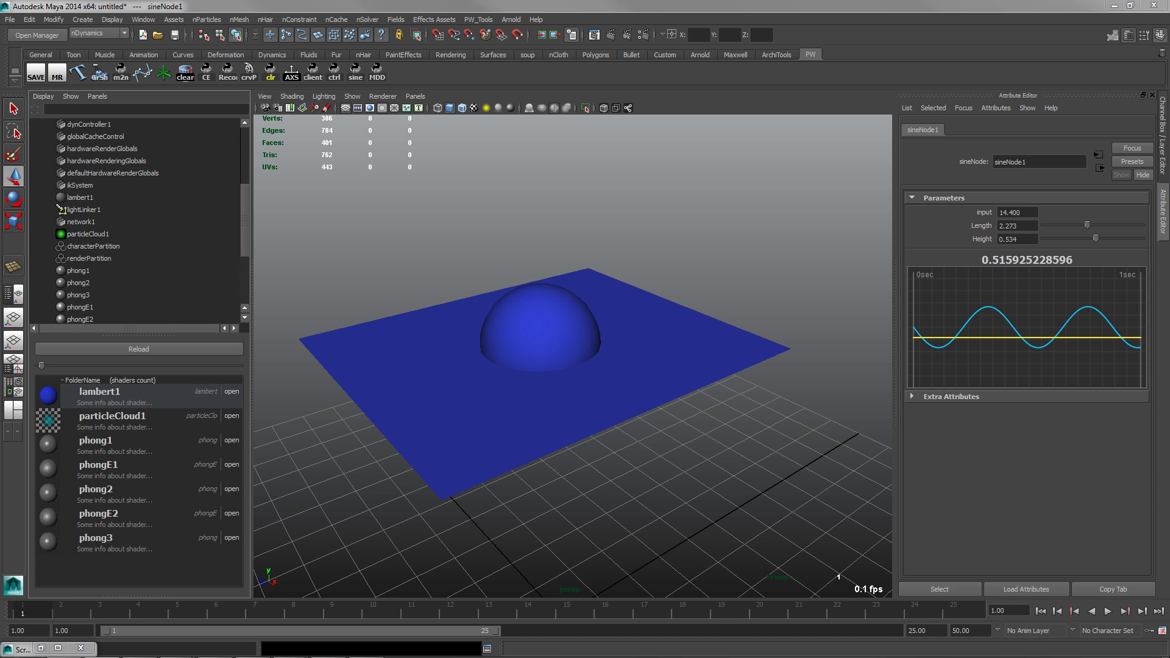
Step: Minimize Maya and switch to the open NukeX project
click(1114, 5)
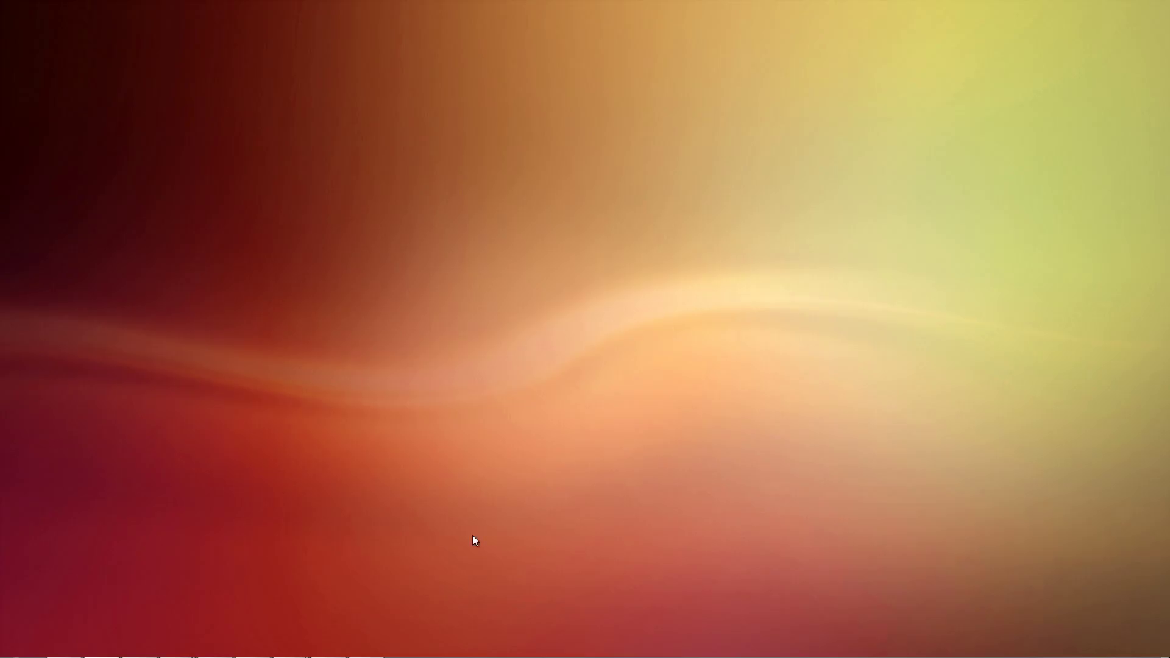
mouse_move(290, 645)
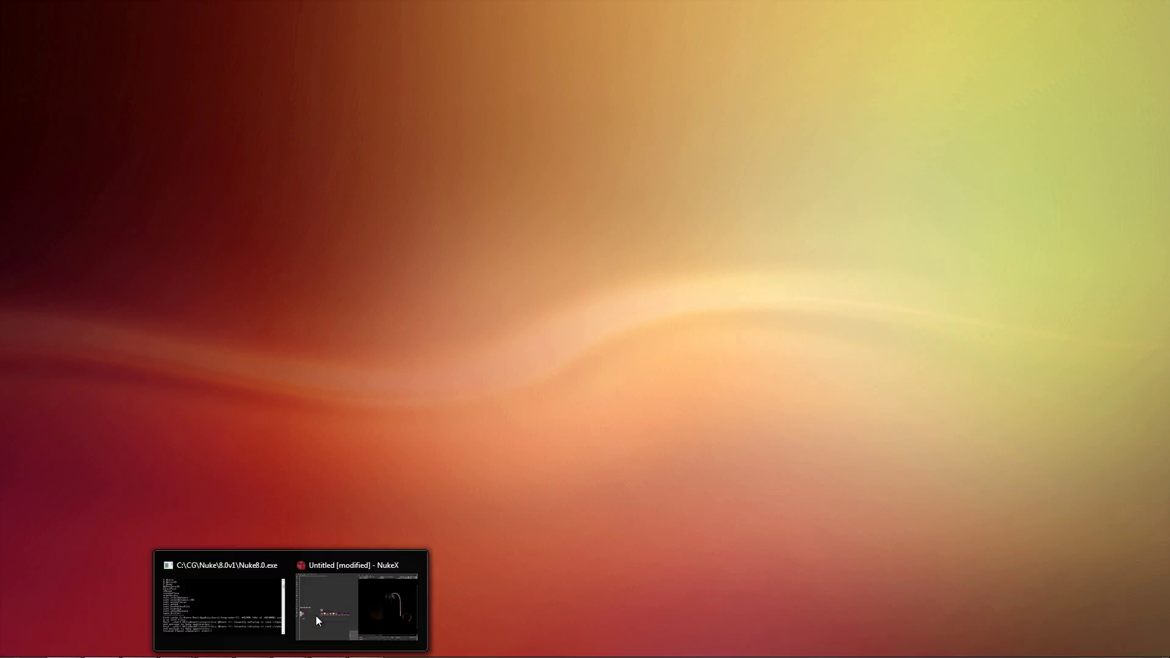
click(344, 602)
Step: Move the bird image's Read node to an empty area of the Node Graph and display it in the Viewer
middle_drag(280, 276, 404, 265)
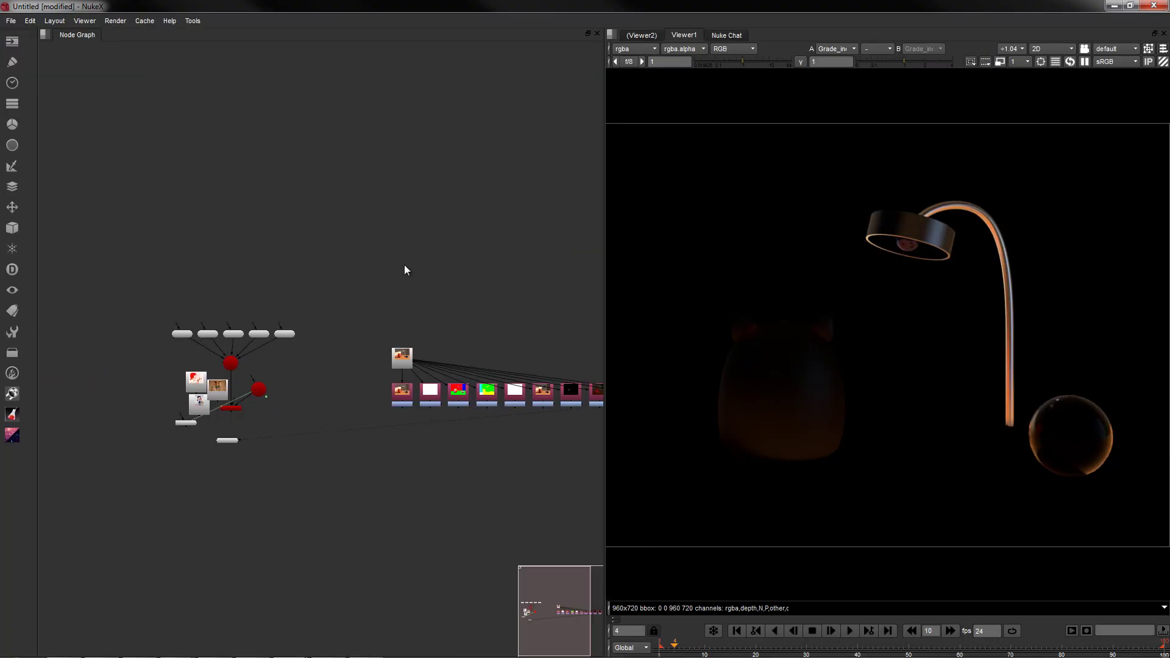
drag(218, 387, 416, 169)
key(1)
middle_drag(427, 199, 408, 251)
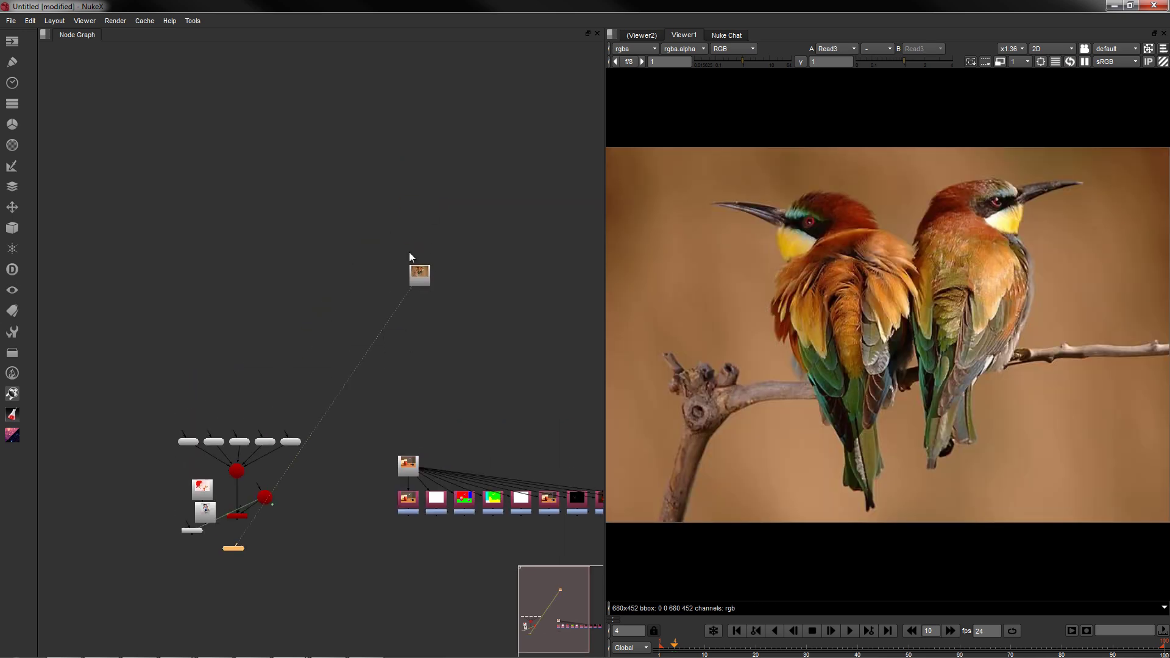
Step: Add a Grade node after the Read3 bird image node
scroll(408, 251, up, 8)
scroll(511, 292, up, 4)
click(430, 265)
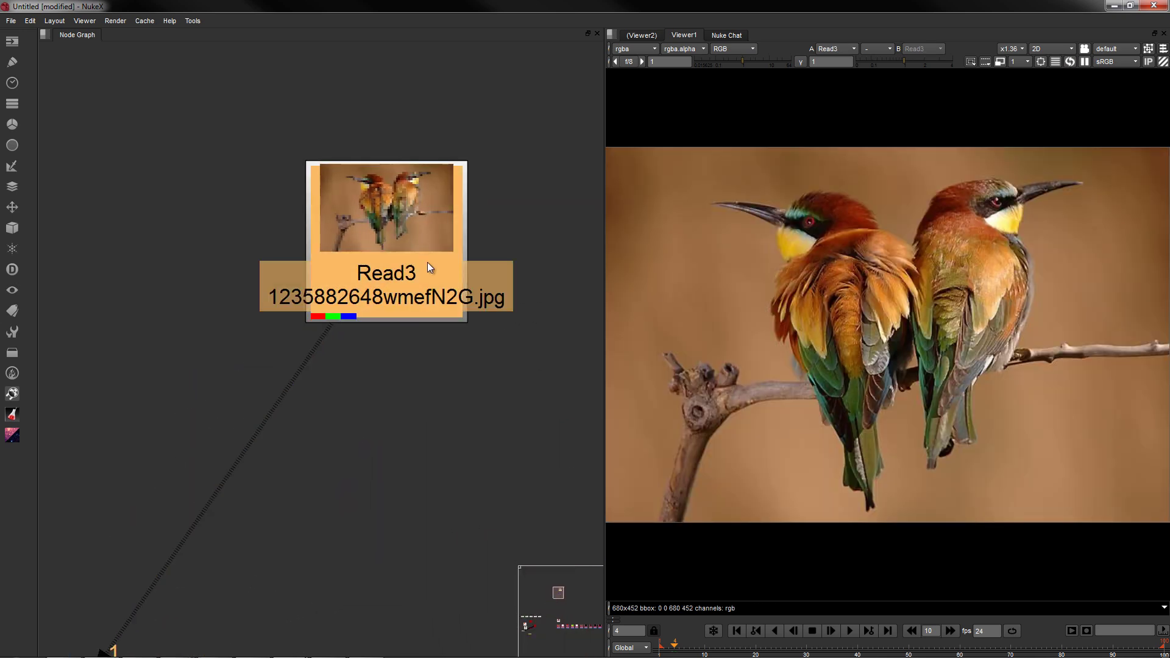
scroll(430, 263, down, 4)
key(g)
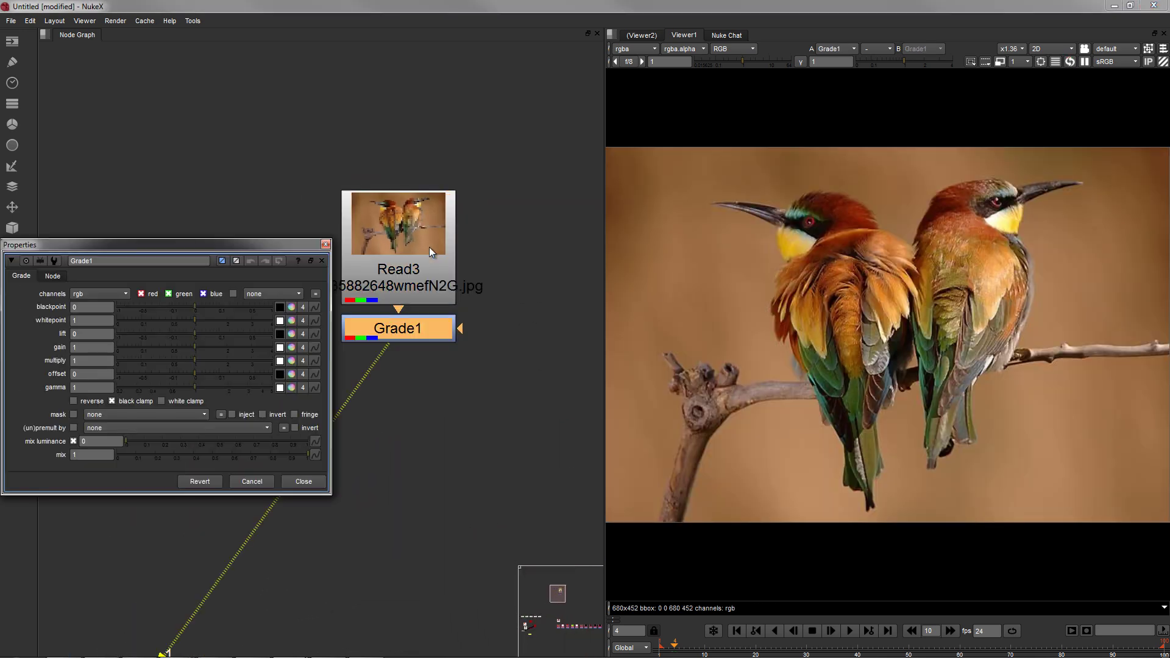
Step: Reposition the Grade1 properties window to review the standard parameters, and close it
drag(272, 250, 355, 261)
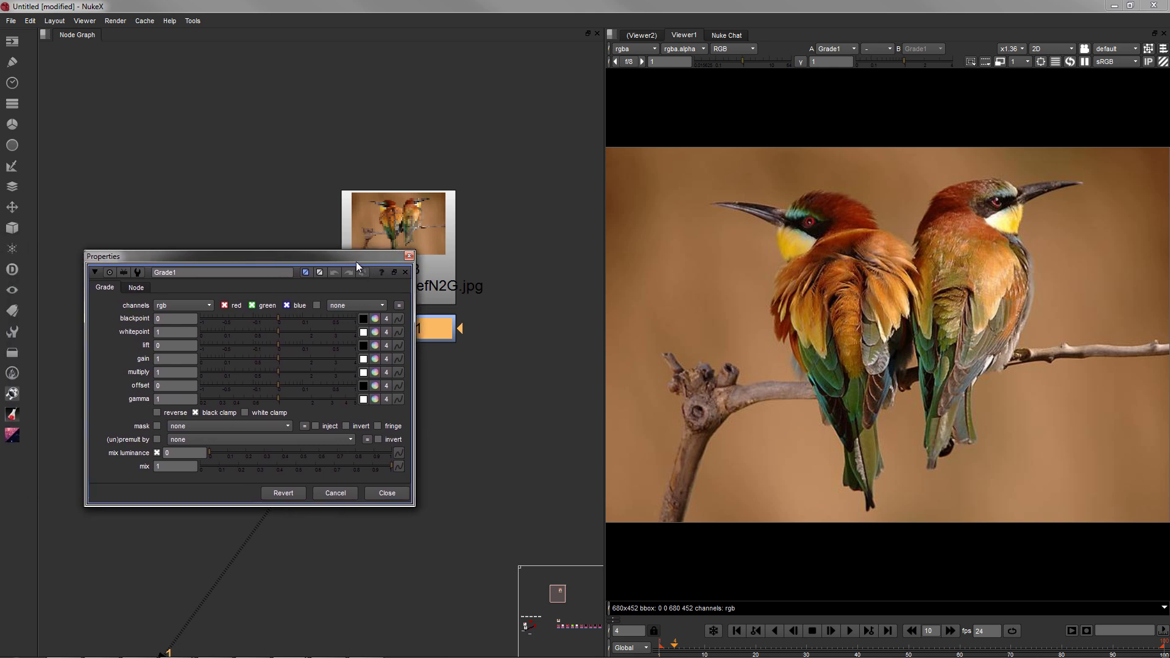
drag(356, 261, 342, 269)
mouse_move(259, 353)
mouse_down()
mouse_move(281, 352)
mouse_move(266, 353)
mouse_up()
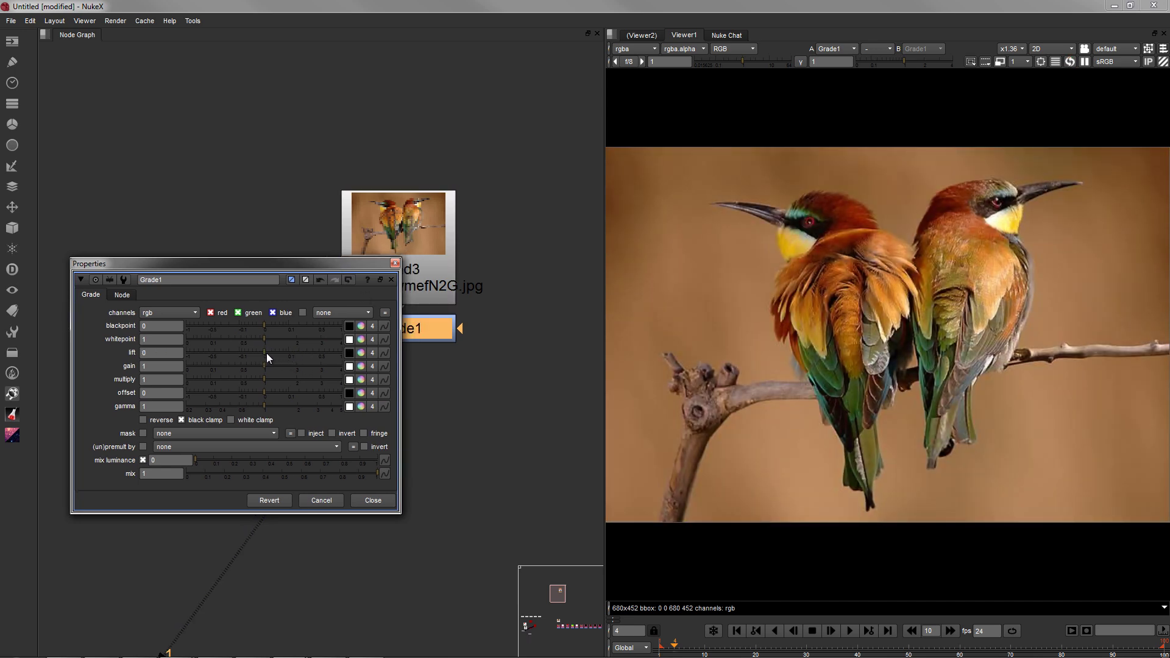
key(Escape)
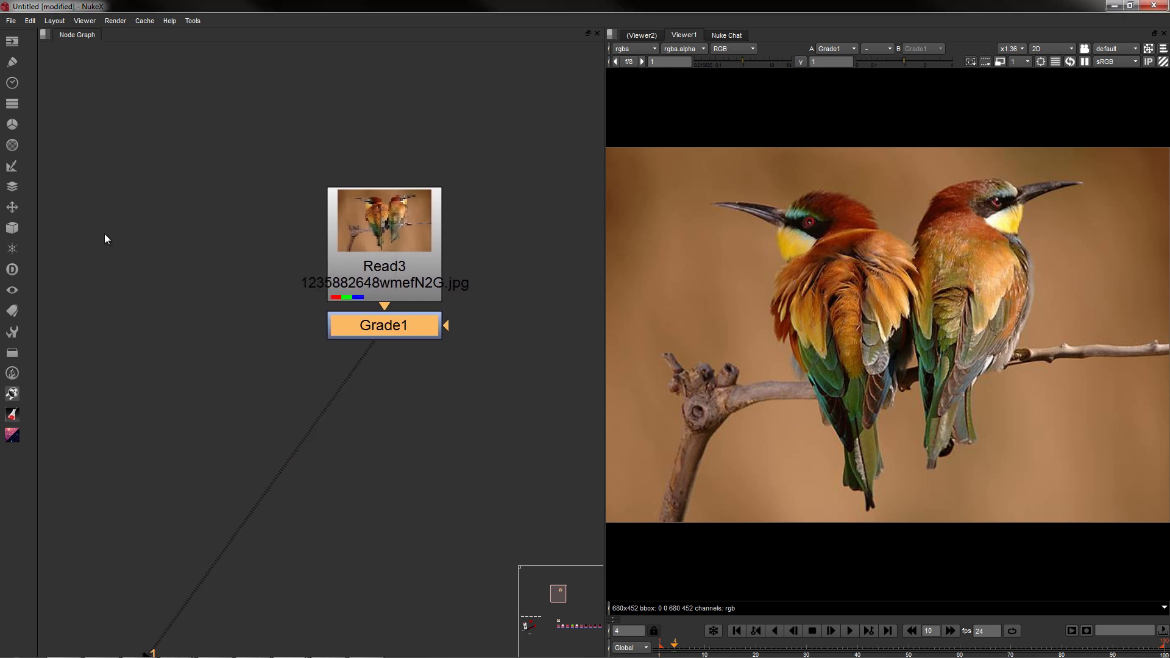
Step: Try to launch the Web browser example from the custom example scripts
drag(39, 248, 26, 248)
click(194, 22)
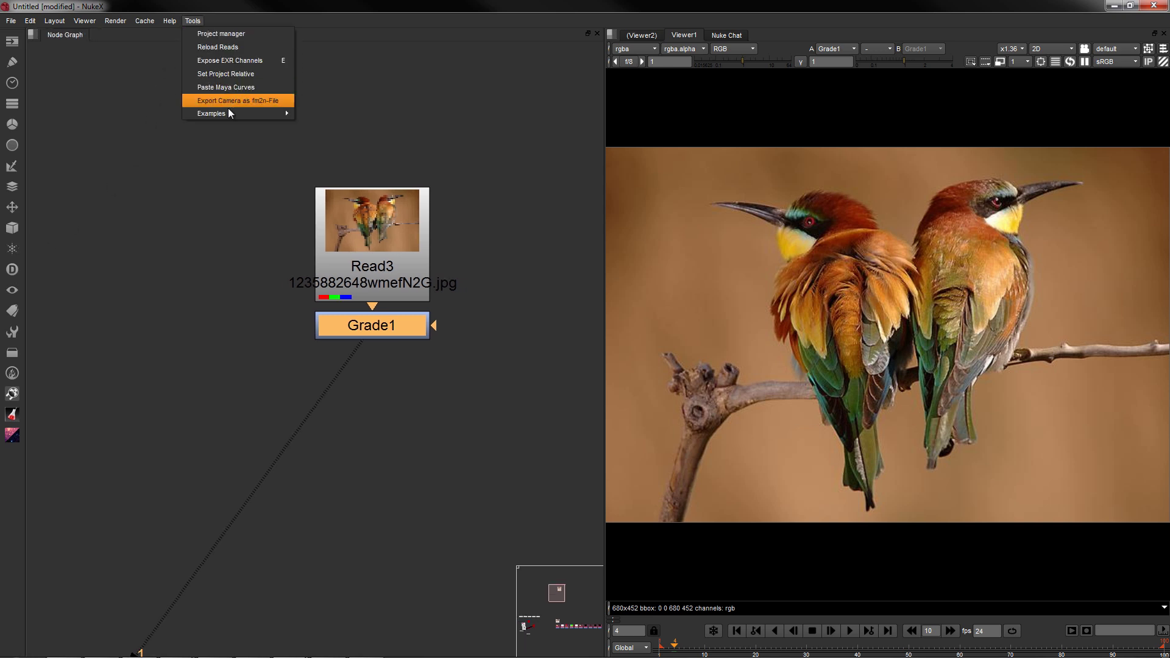
mouse_move(266, 115)
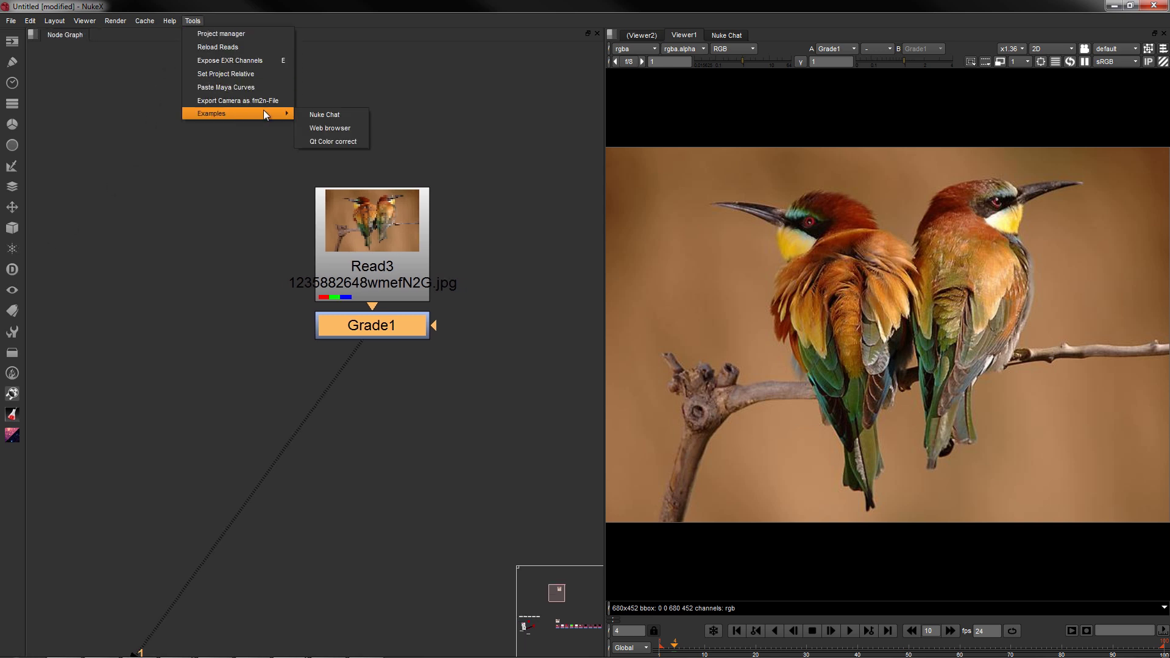
click(349, 127)
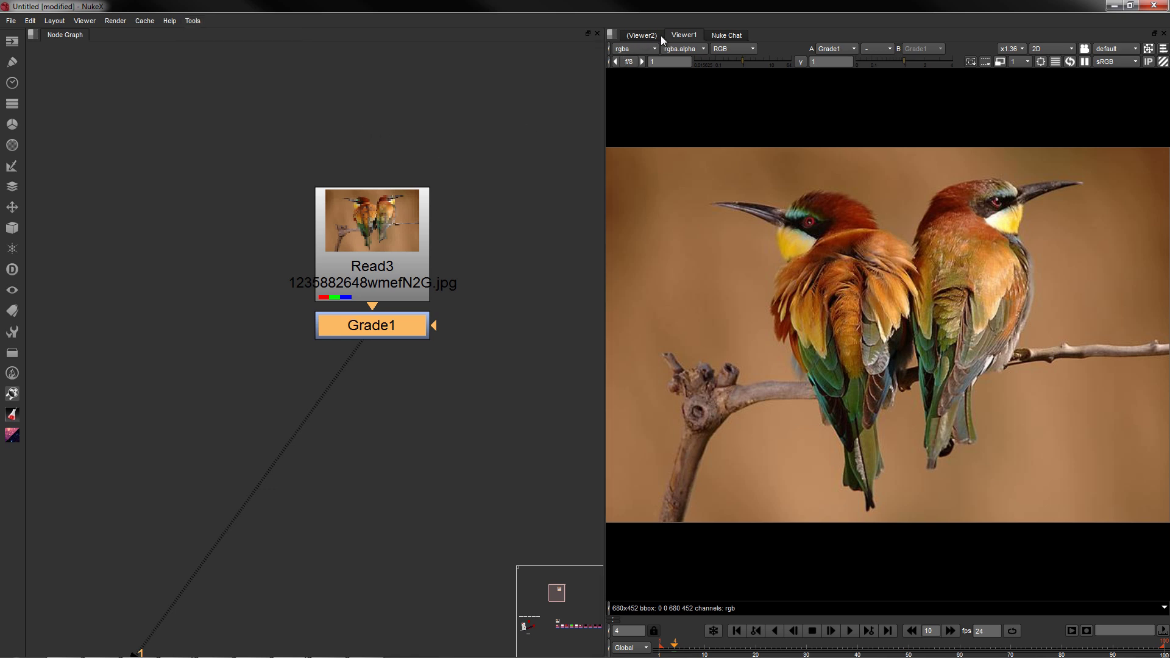
Step: Close the Nuke Chat pane and add a Web Browser pane alongside the viewers
click(718, 35)
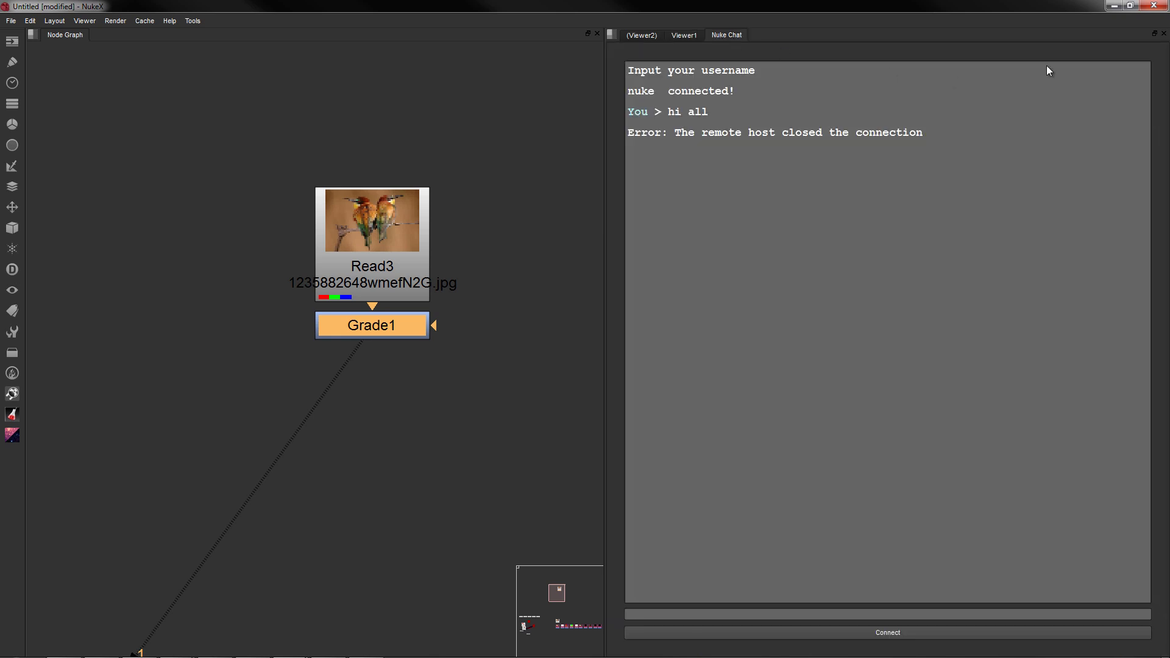
click(1163, 34)
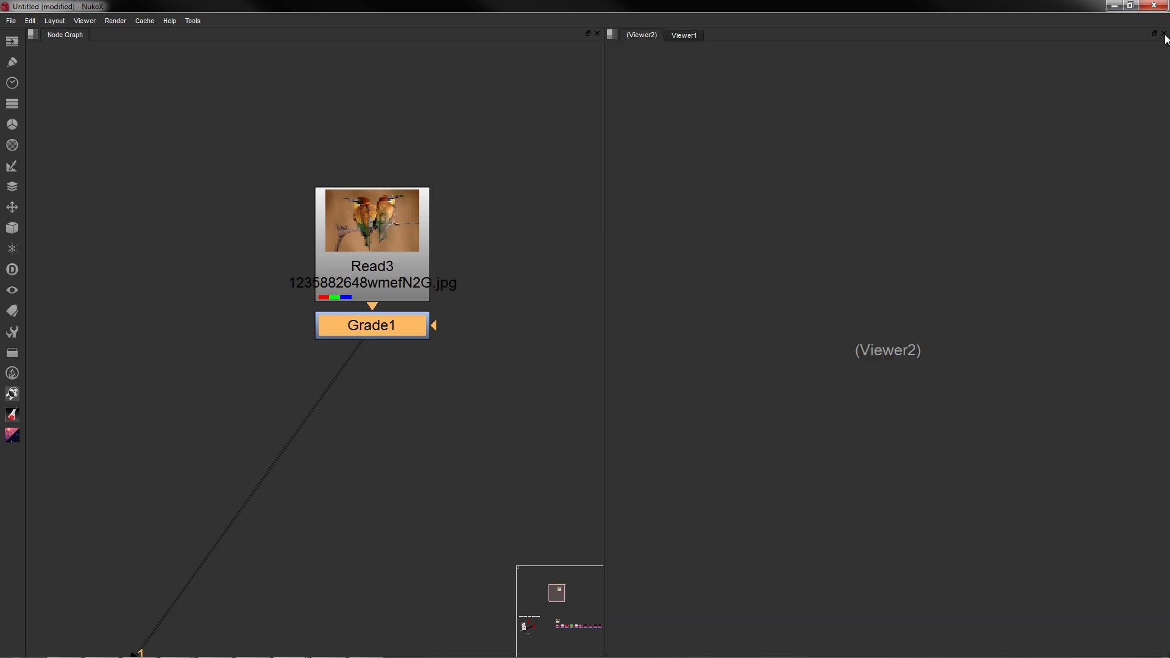
right_click(639, 35)
mouse_move(697, 155)
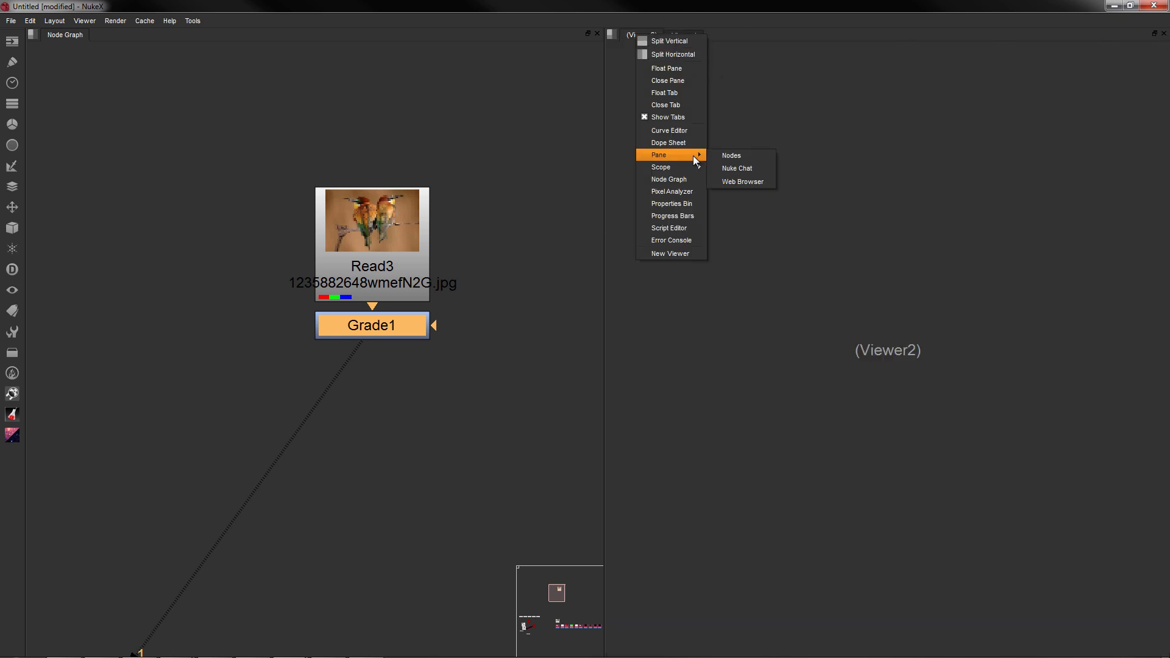
click(759, 181)
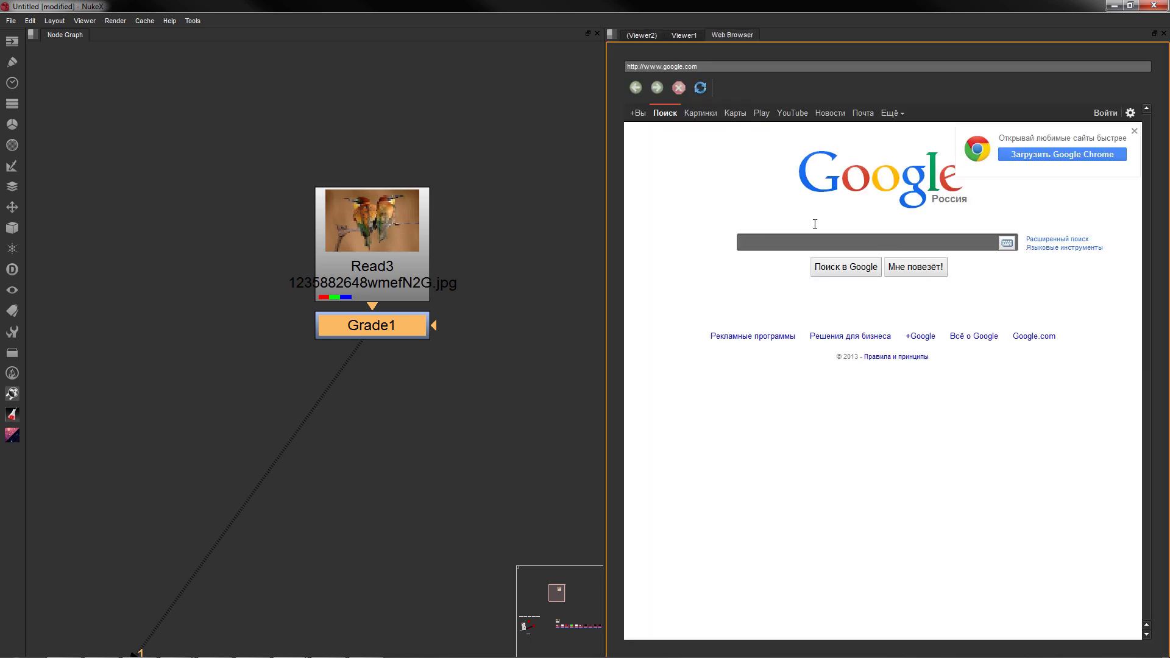
Step: Search Google for "nuke" in the embedded Web Browser pane
click(828, 246)
text(nuke)
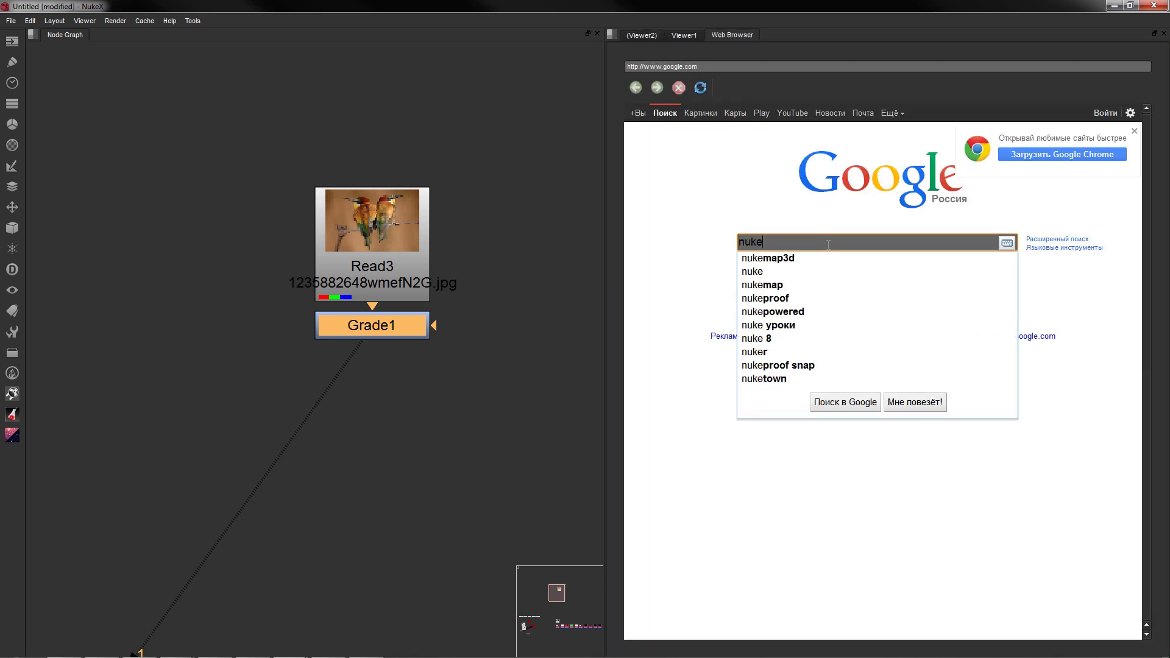
key(Return)
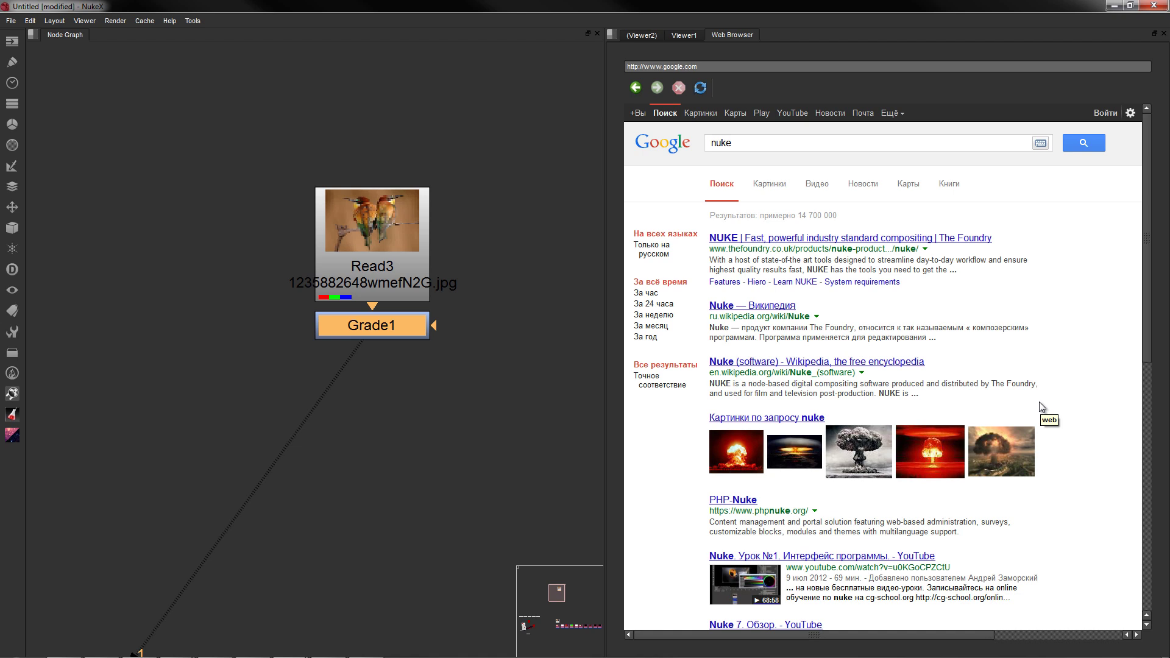
Step: Close the Web Browser pane and display the bird image in Viewer1 again
drag(721, 66, 607, 66)
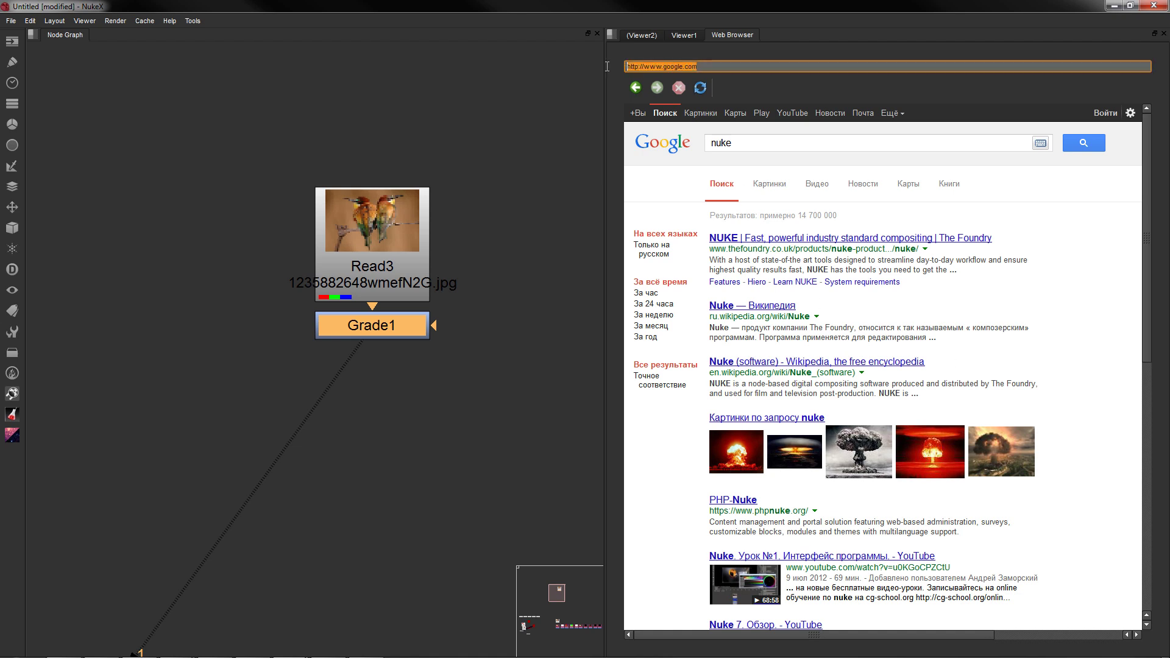
click(707, 65)
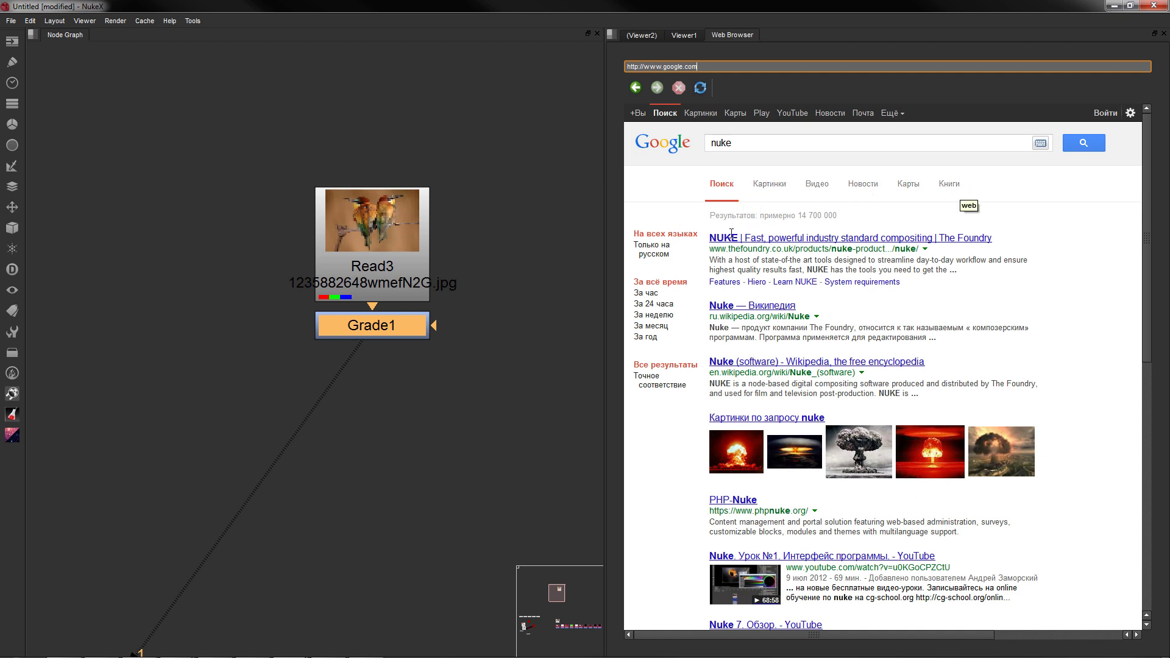
click(1082, 415)
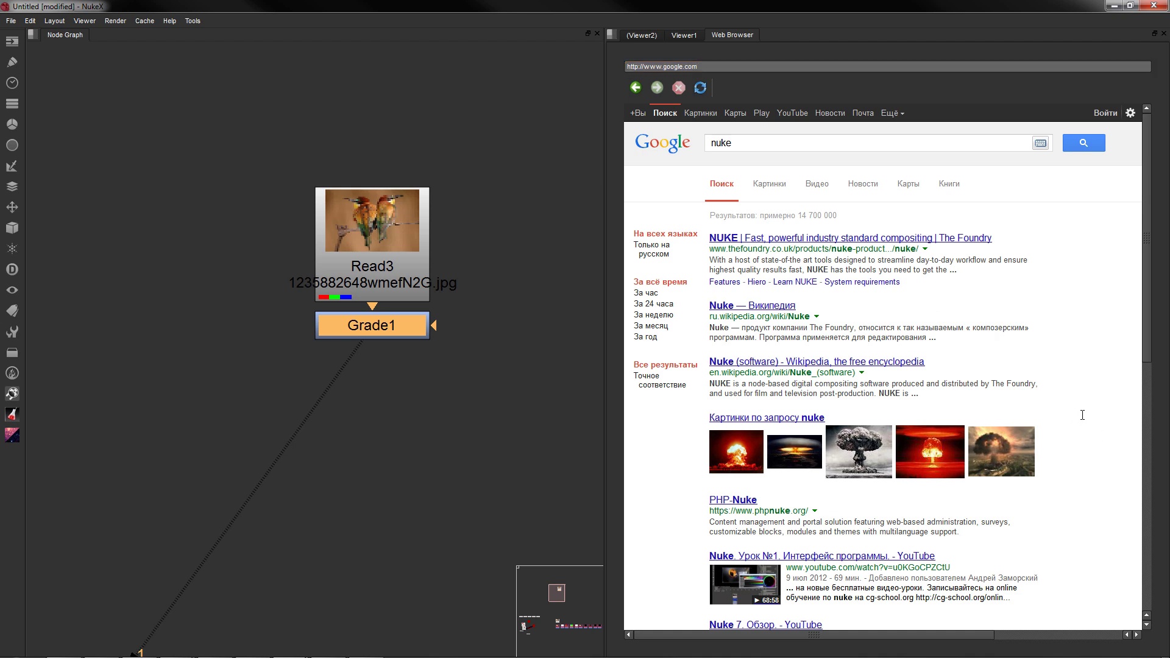
click(1163, 33)
click(684, 36)
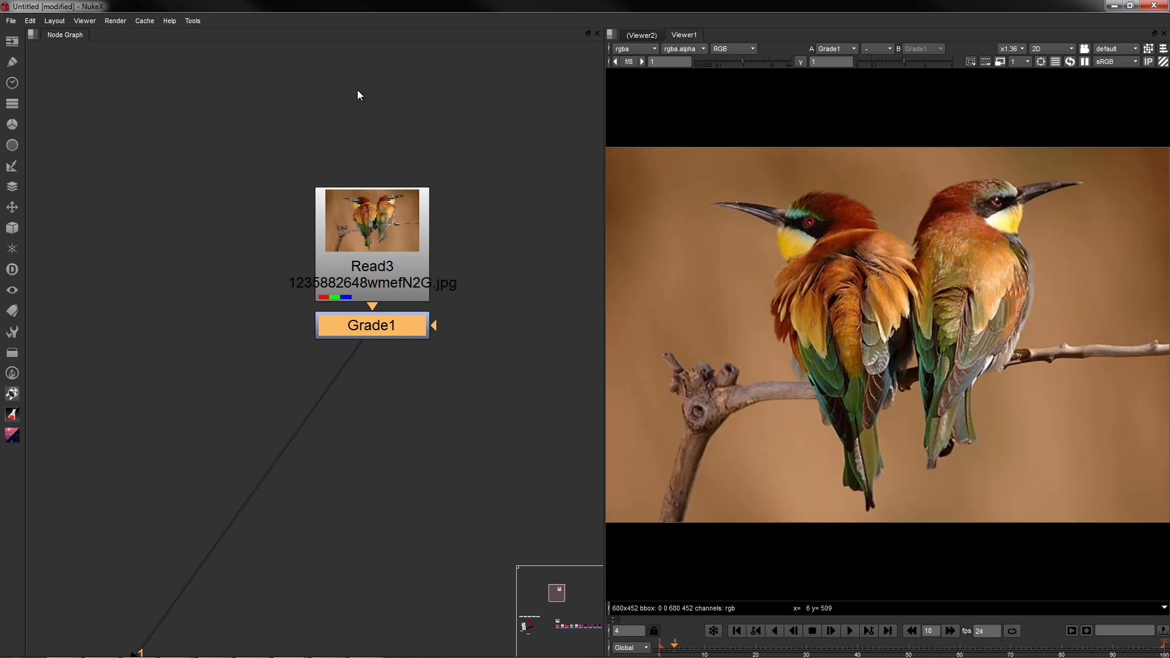
Step: Open the Grade1 node's standard properties for a look and close them
double_click(376, 323)
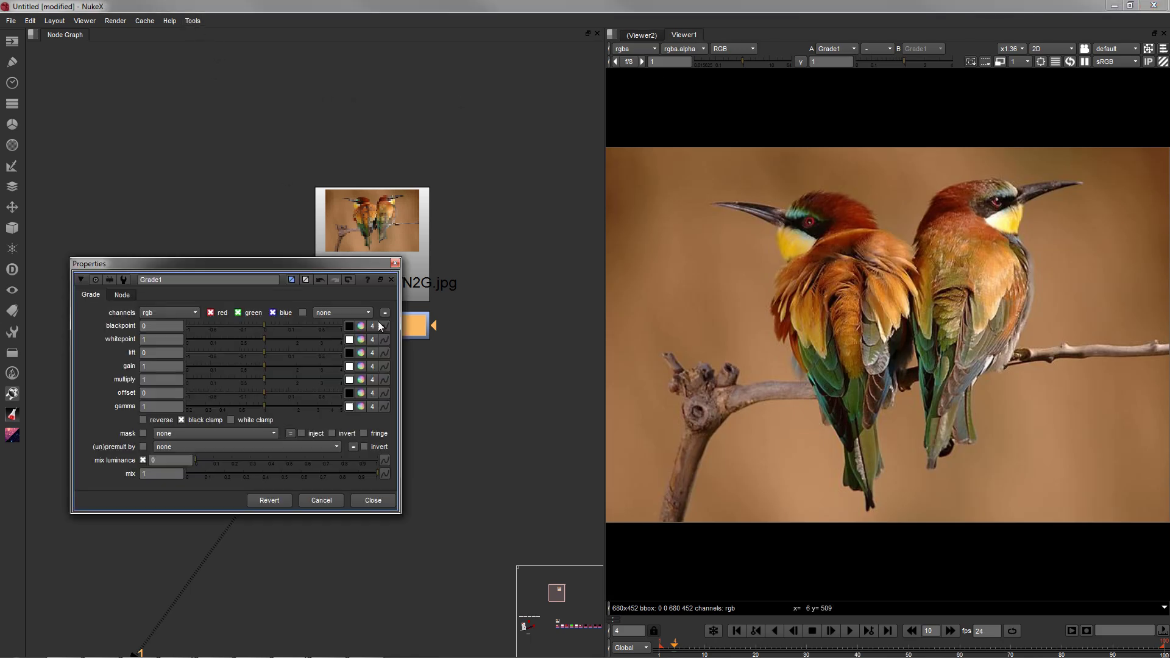
click(393, 265)
click(393, 264)
Step: Run the Qt Color correct example, open Grade1's properties and enlarge the window to fit the color wheels
click(199, 23)
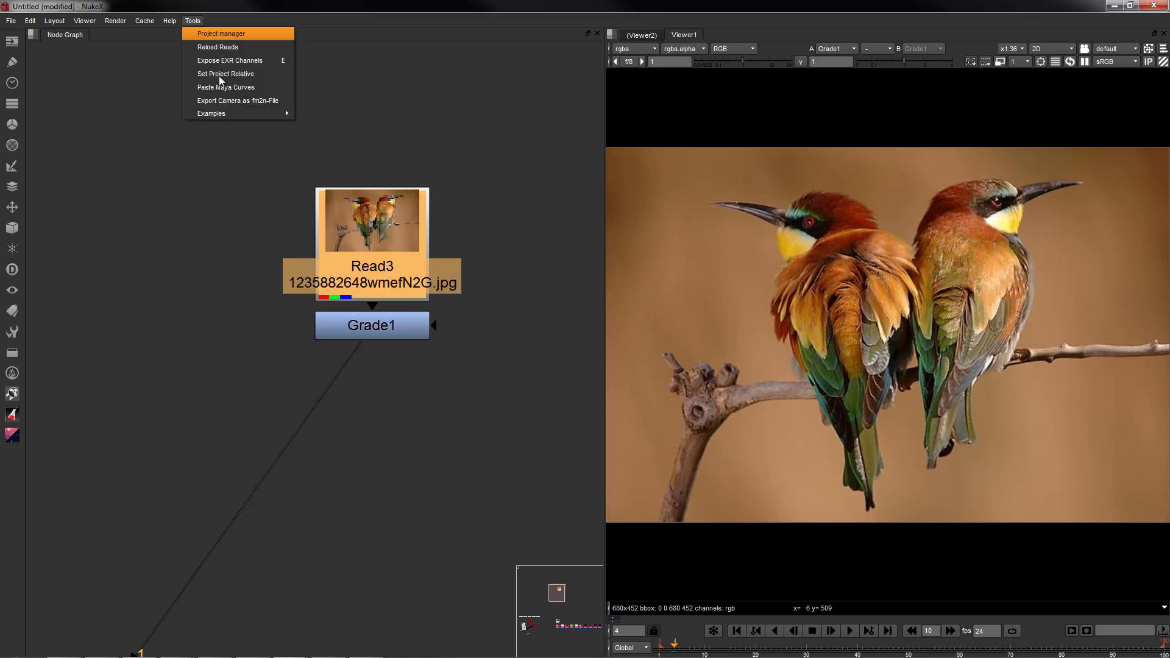
mouse_move(262, 115)
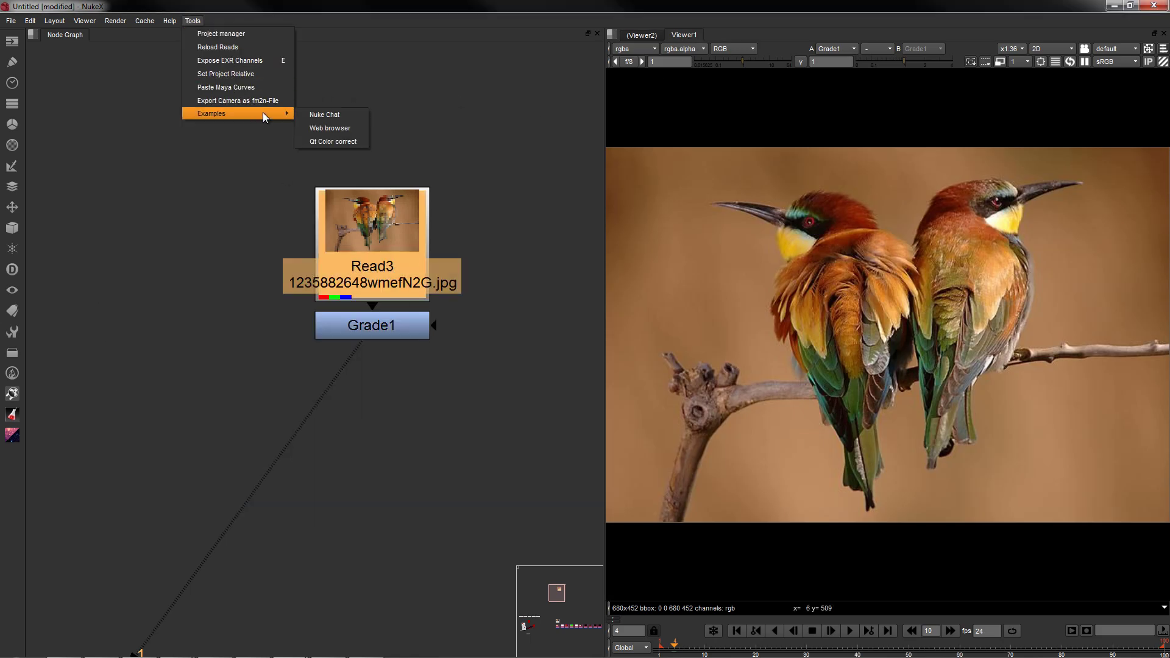
click(353, 142)
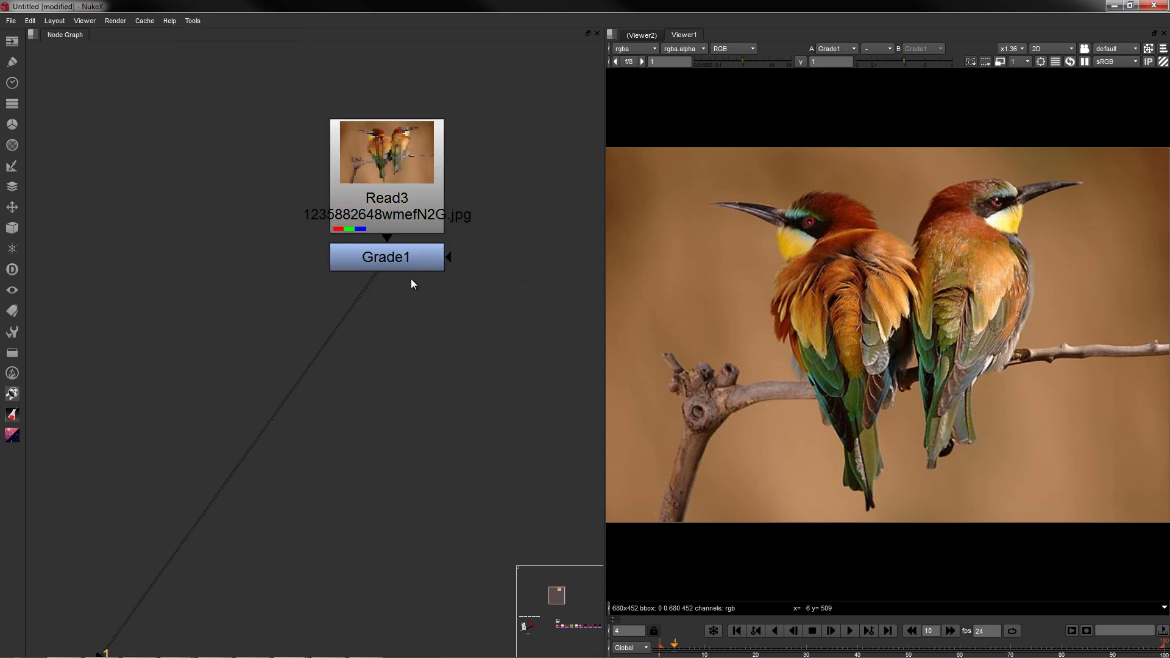
double_click(418, 268)
drag(463, 270, 479, 267)
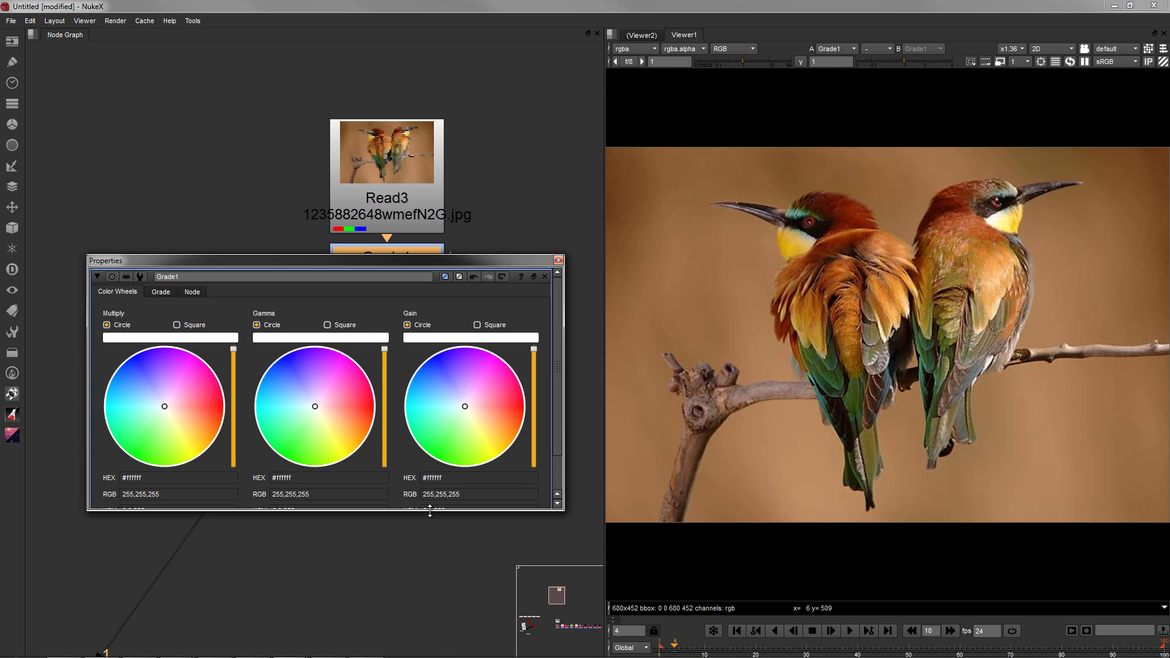
drag(430, 511, 432, 562)
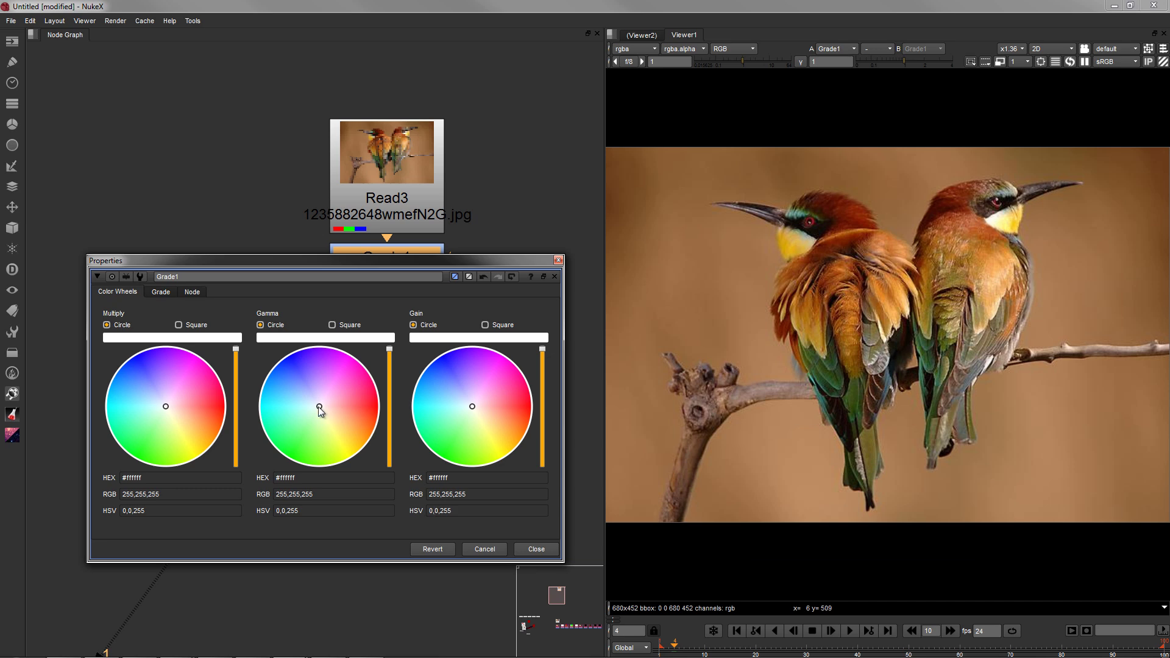
Step: Tint the image with Grade1's color wheels: Gamma #ff81ee, Multiply #cbfbff and Gain #c9ffa1
drag(318, 407, 338, 383)
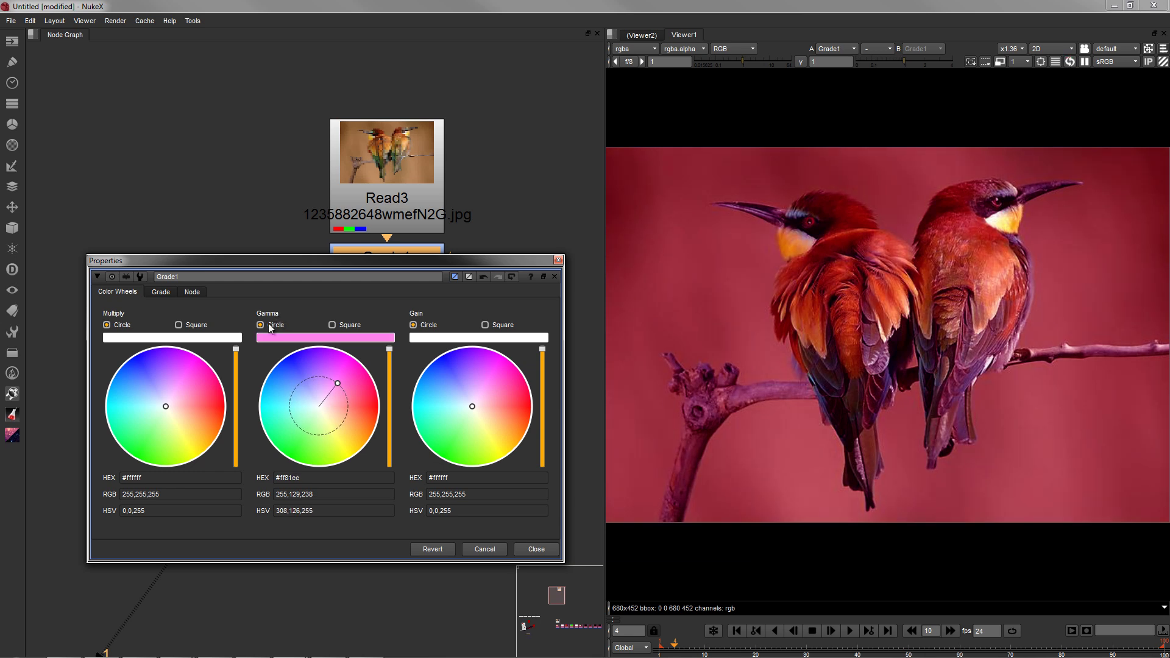
drag(162, 408, 152, 405)
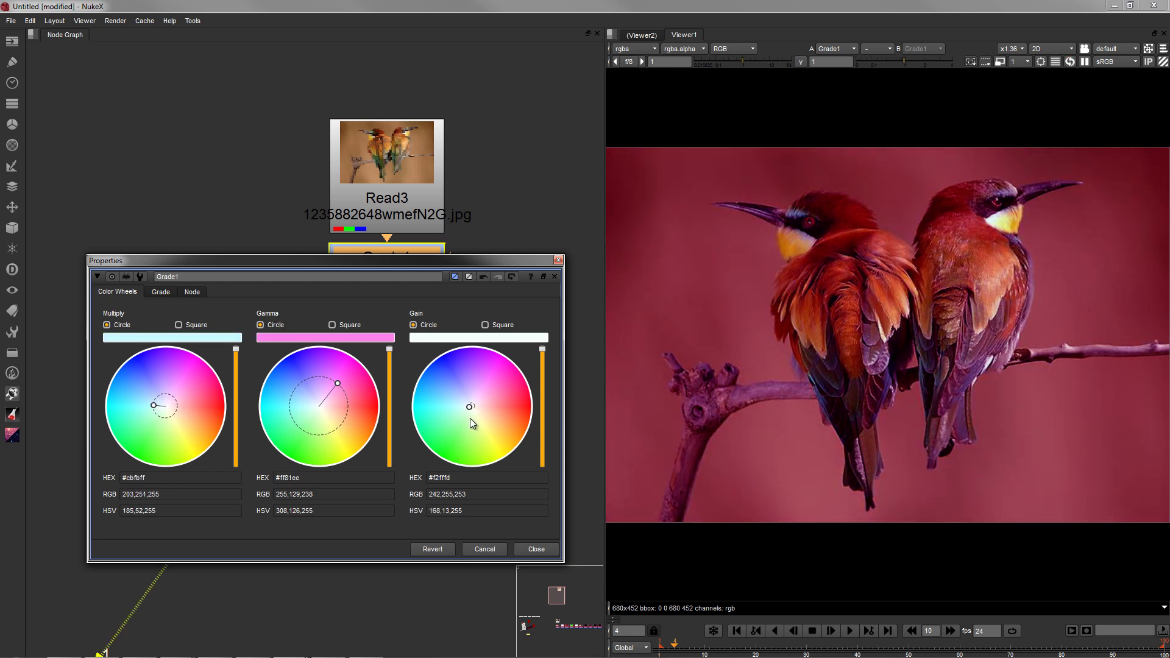
drag(470, 418, 470, 427)
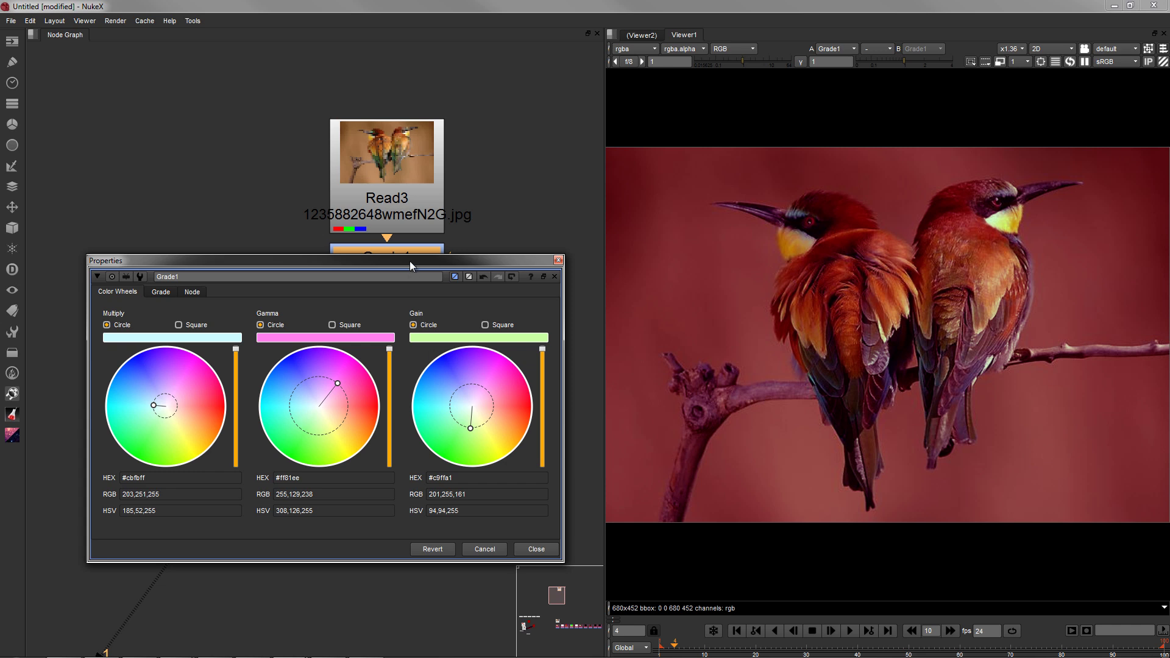
drag(410, 261, 416, 269)
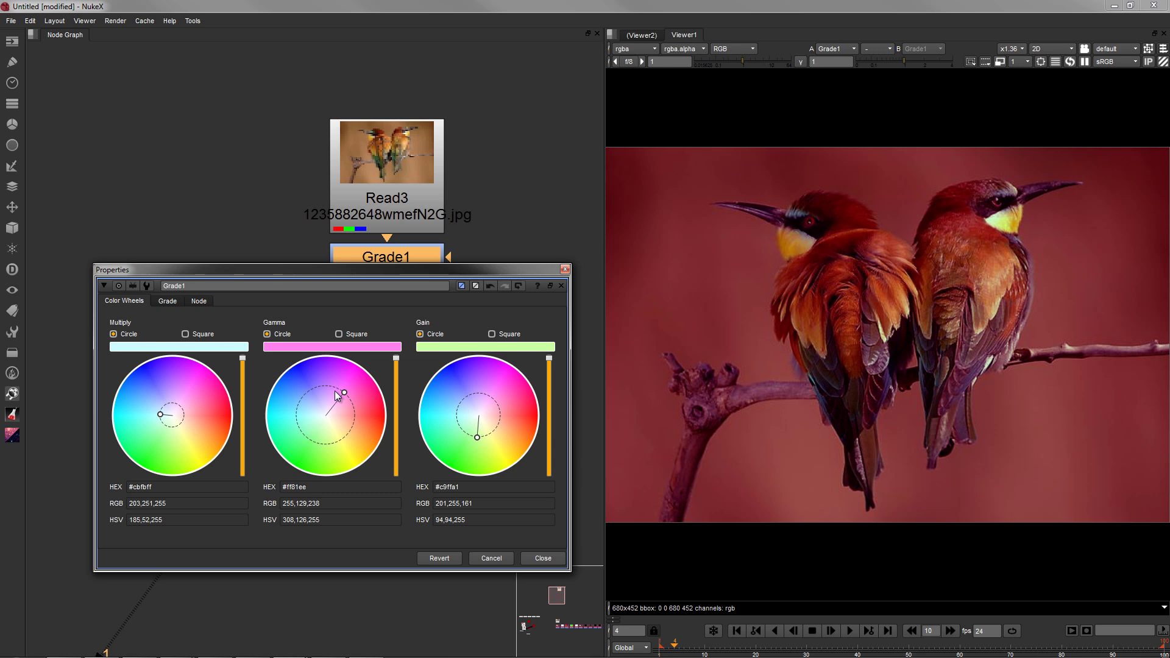
Step: Adjust Grade1's gain to 0.805943, 1, 0.594651 with the standard color wheel, check the custom Color Wheels and close the properties
click(166, 301)
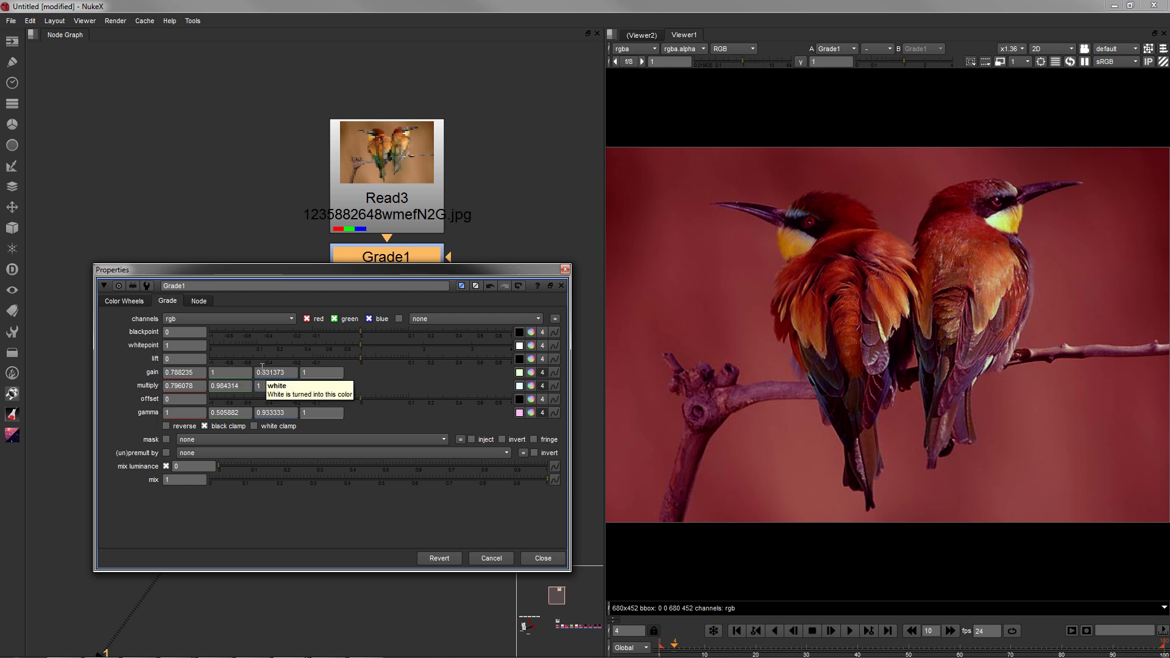
click(531, 373)
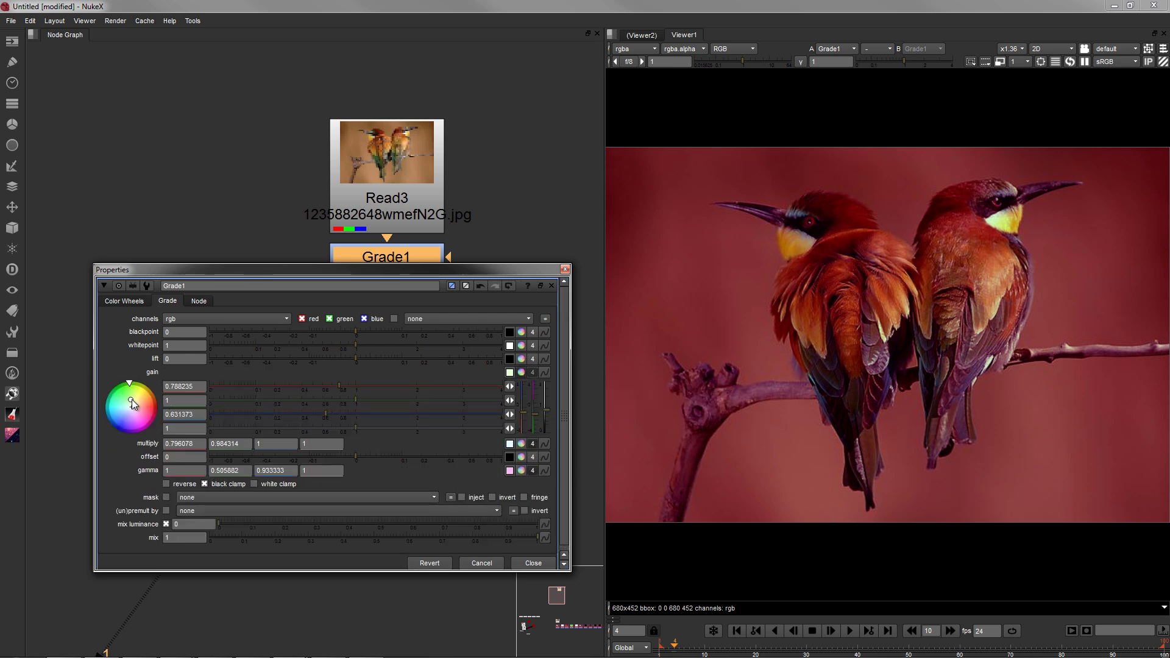
drag(133, 403, 137, 398)
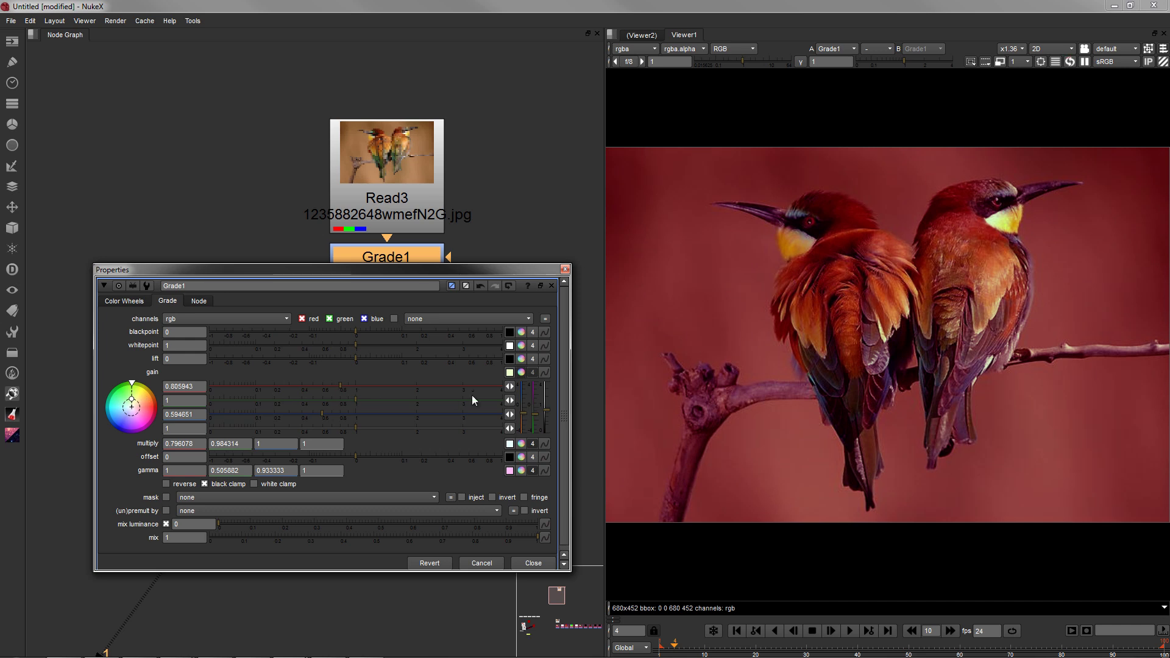
click(528, 372)
click(132, 303)
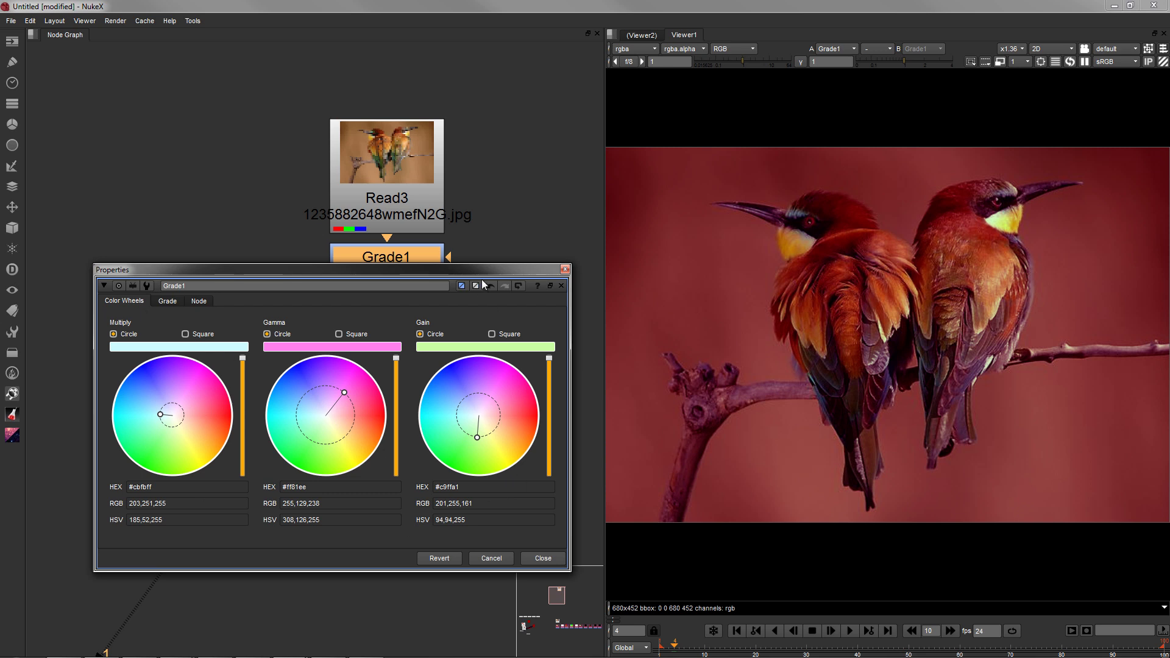
drag(481, 268, 317, 343)
click(402, 345)
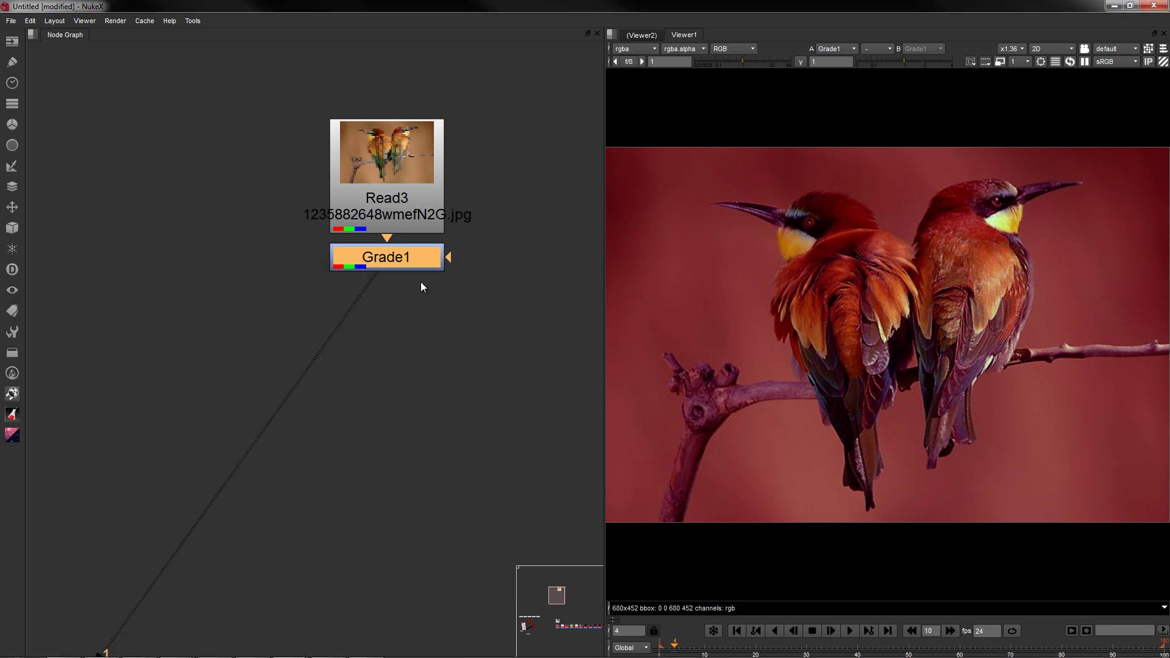
Step: Move the Grade1 node aside and add a ColorCorrect node directly below Read3
drag(416, 262, 296, 277)
double_click(440, 221)
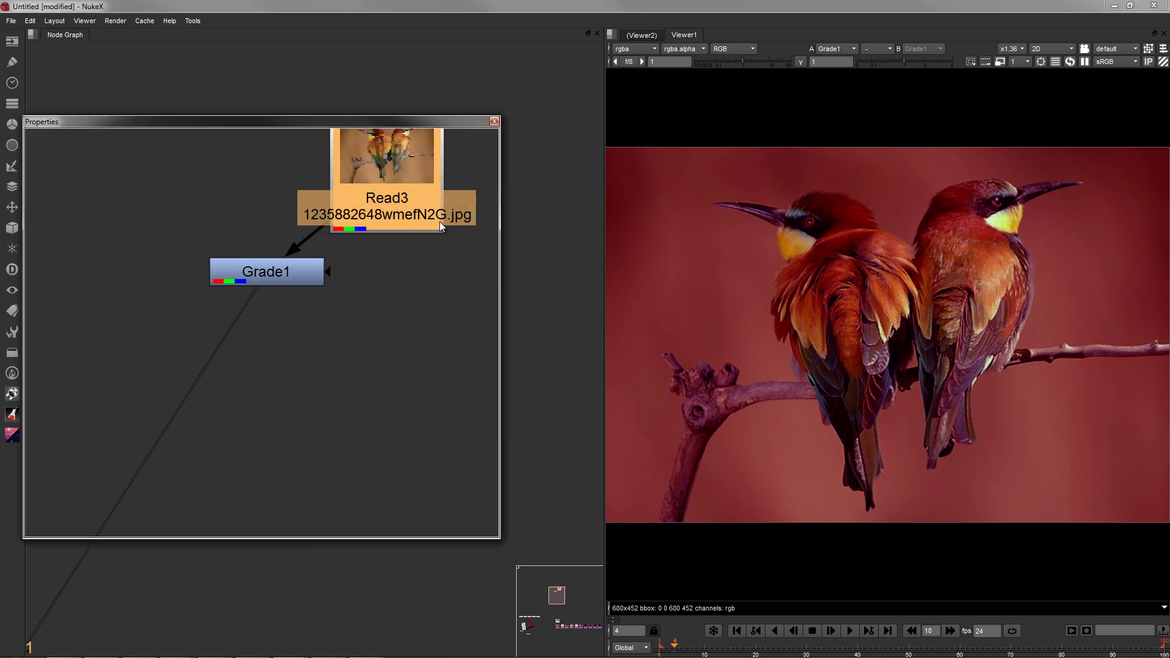
drag(386, 121, 491, 182)
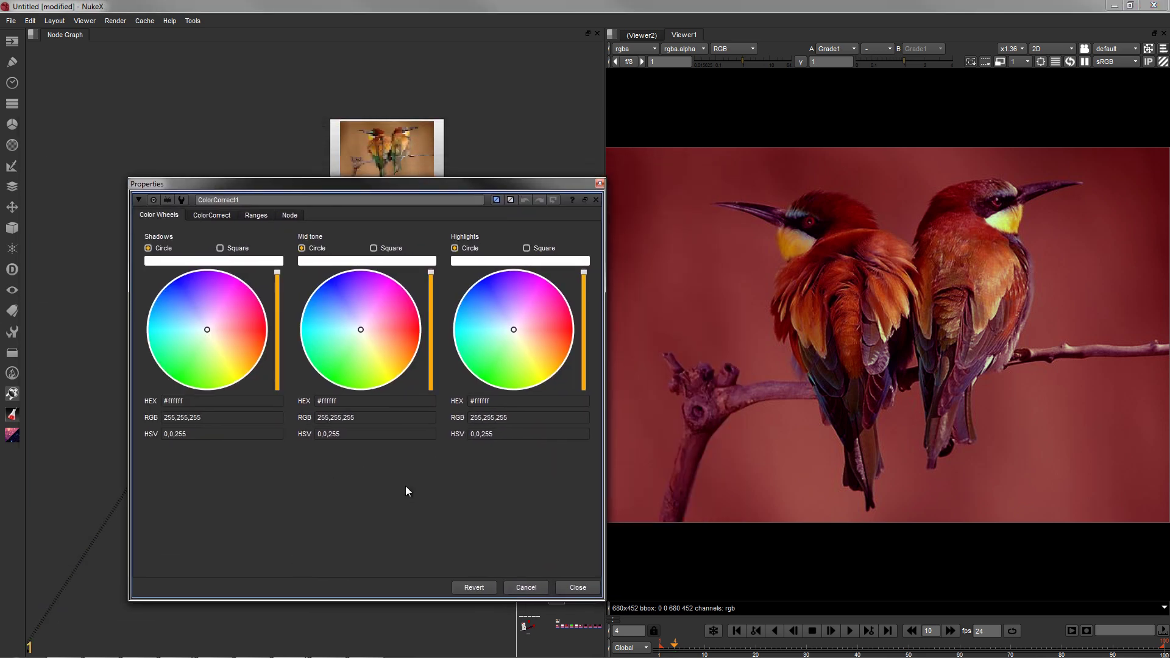
Step: Compare ColorCorrect1's standard parameters with its color wheels, and move the properties window clear of the nodes
click(222, 216)
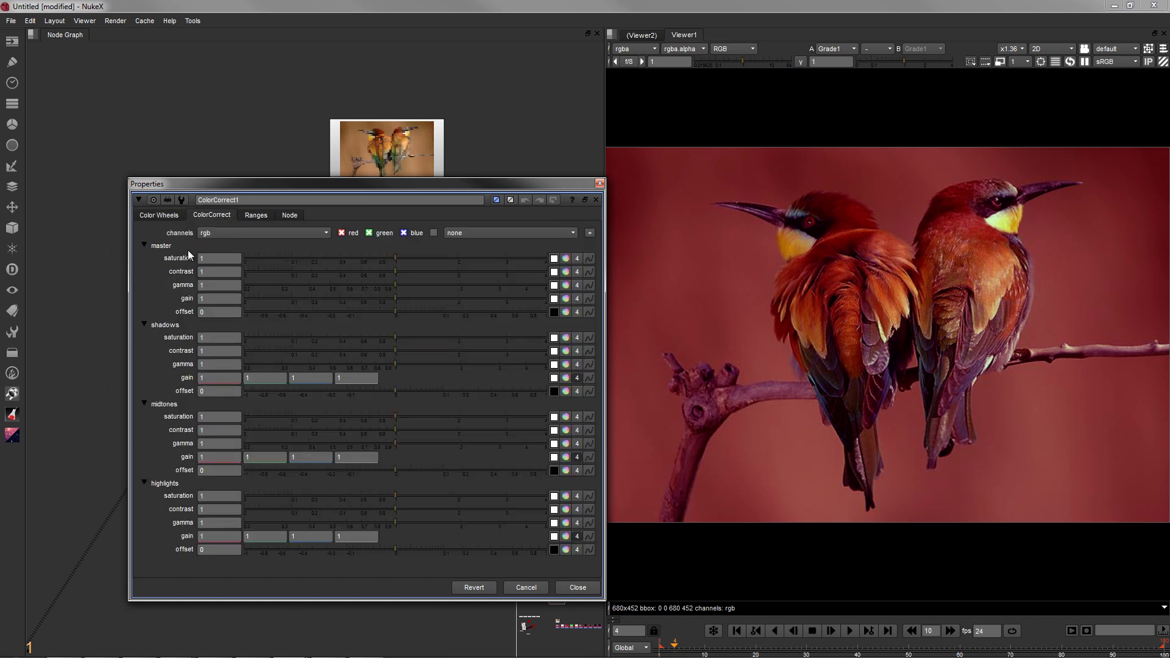
click(170, 215)
drag(311, 471, 311, 474)
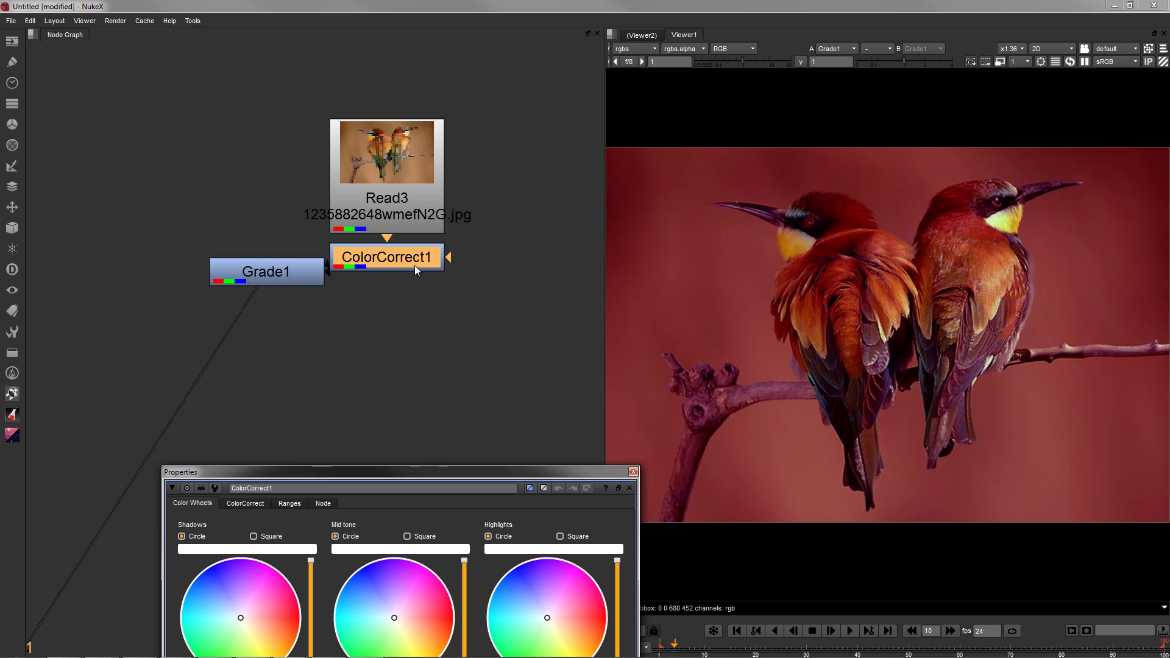
Step: Move the ColorCorrect1 node down and away from Grade1, display its output in the viewer, and bring its color wheels fully into view
drag(414, 265, 470, 329)
drag(382, 299, 387, 201)
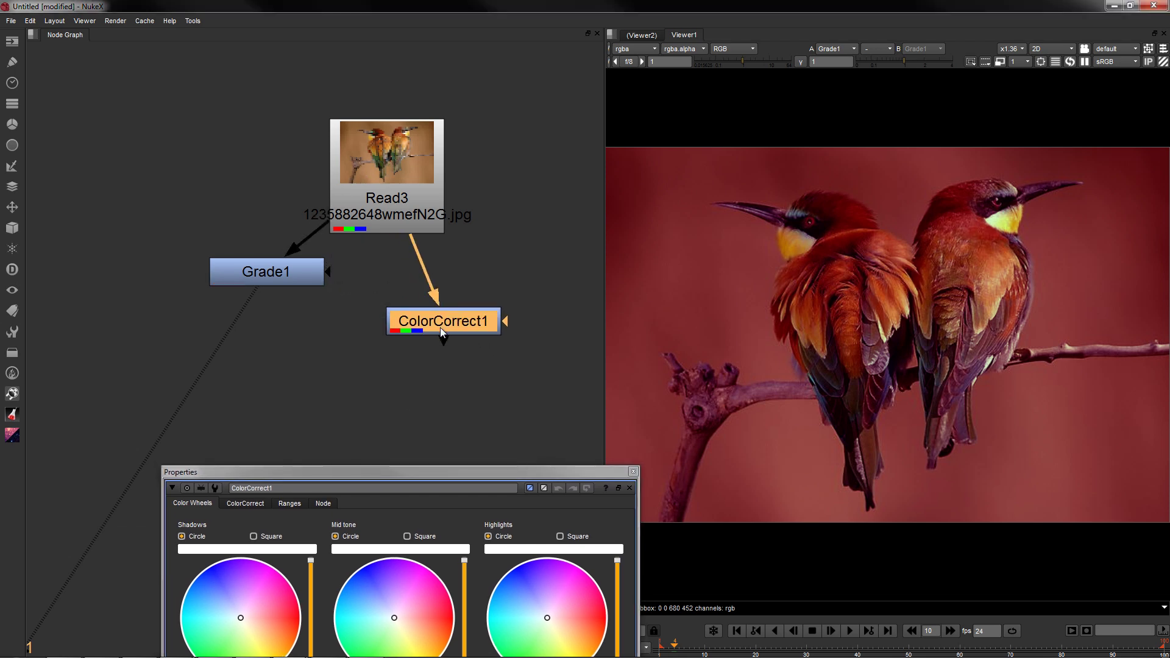
key(1)
drag(455, 471, 421, 226)
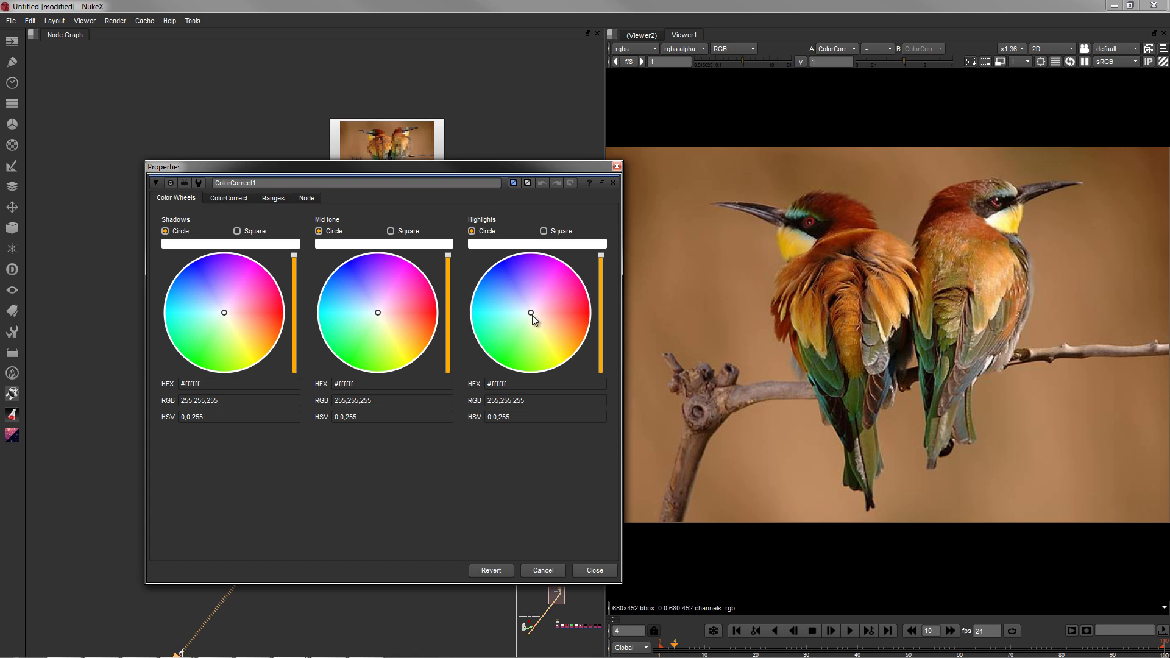
Step: Set ColorCorrect1's color wheels to Shadows #2689ff, Mid tone #ffa4dc and Highlights #58510e
drag(533, 314, 559, 353)
drag(225, 312, 181, 285)
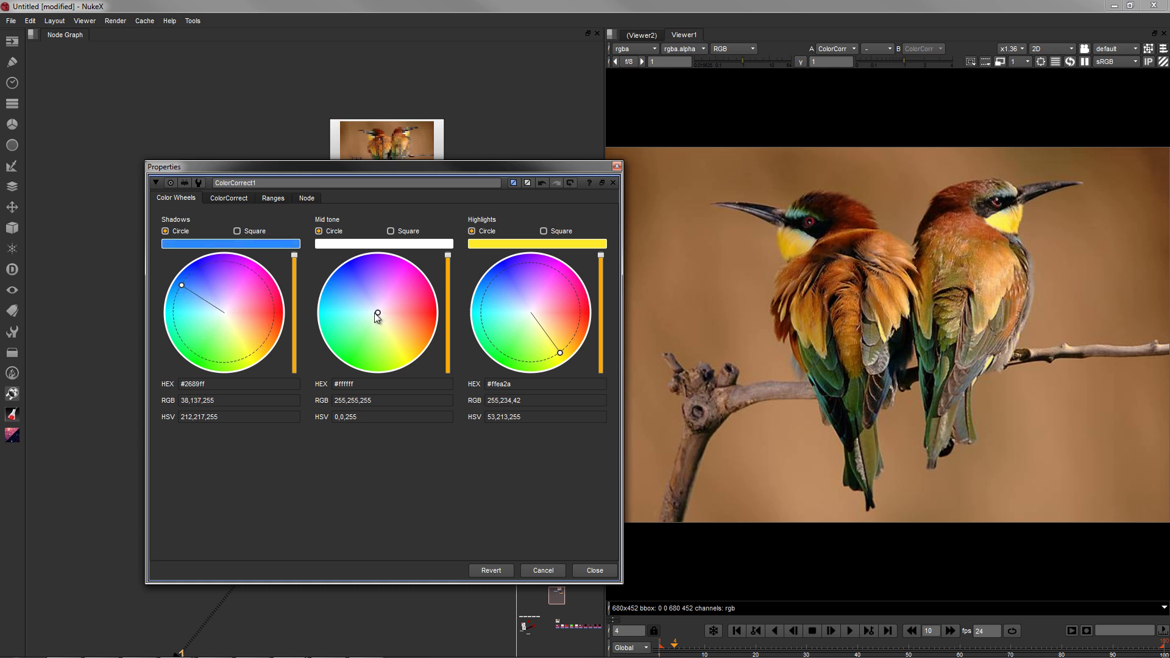
mouse_move(377, 315)
mouse_down()
mouse_move(364, 321)
mouse_move(395, 299)
mouse_up()
mouse_move(448, 255)
mouse_down()
mouse_move(448, 298)
mouse_move(450, 243)
mouse_up()
drag(600, 256, 601, 332)
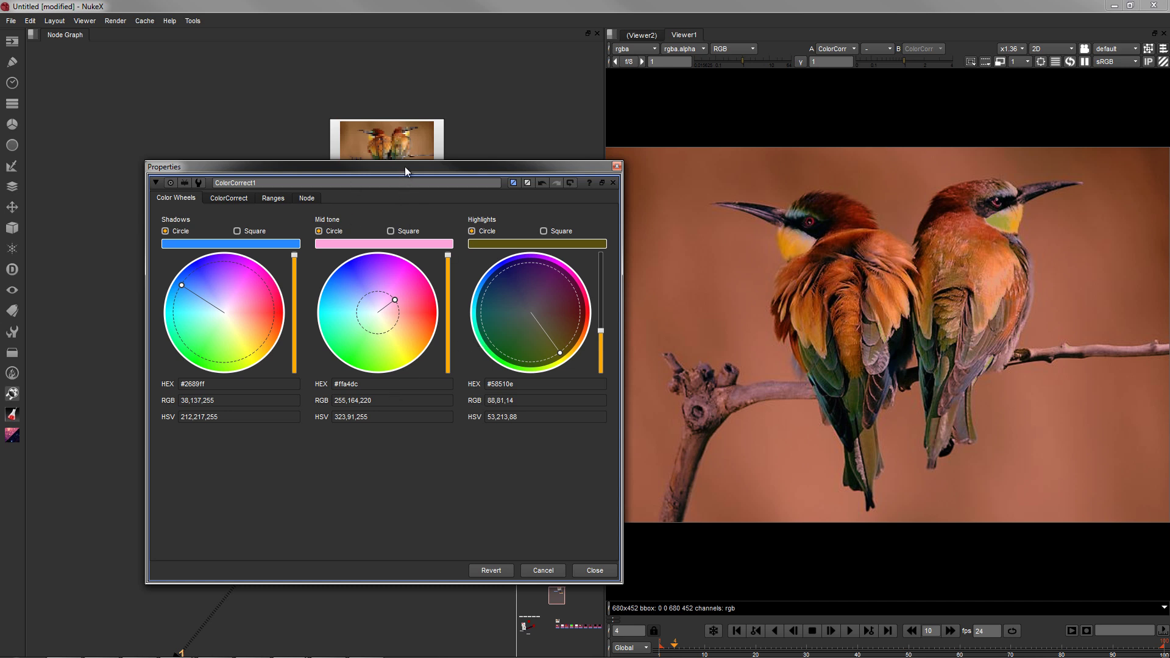
drag(404, 166, 409, 205)
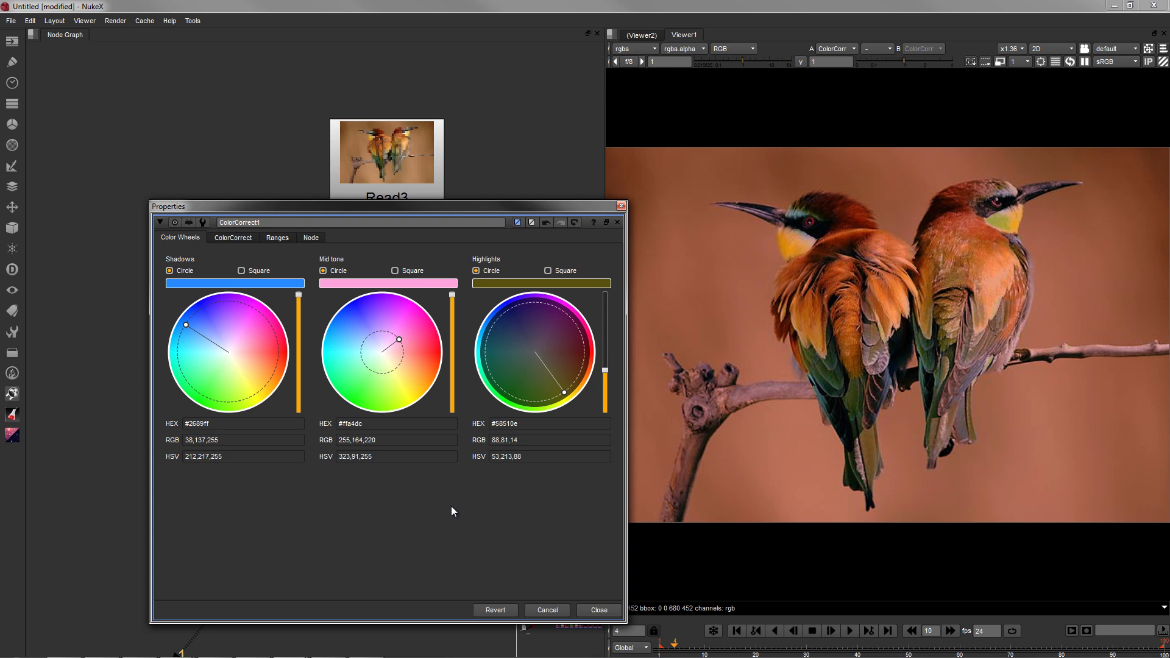
Step: Switch ColorCorrect1's Mid tone picker to Square, set its color to #cb37ff and close the properties
click(405, 272)
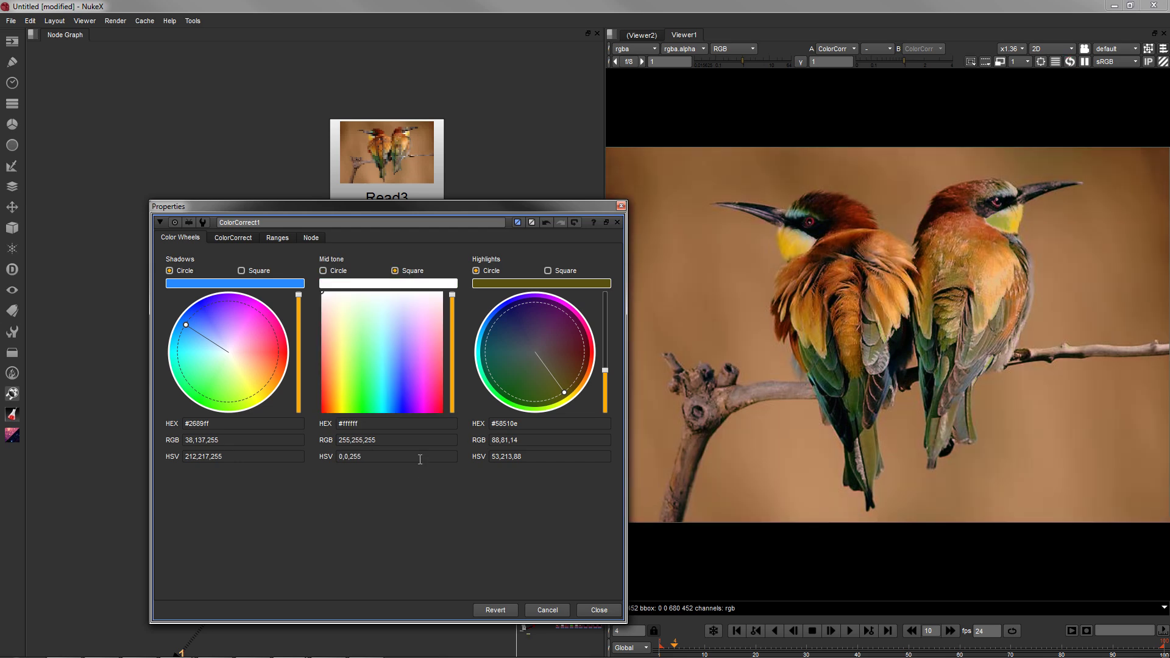
click(414, 386)
mouse_move(416, 386)
mouse_down()
mouse_move(349, 386)
mouse_move(348, 322)
mouse_up()
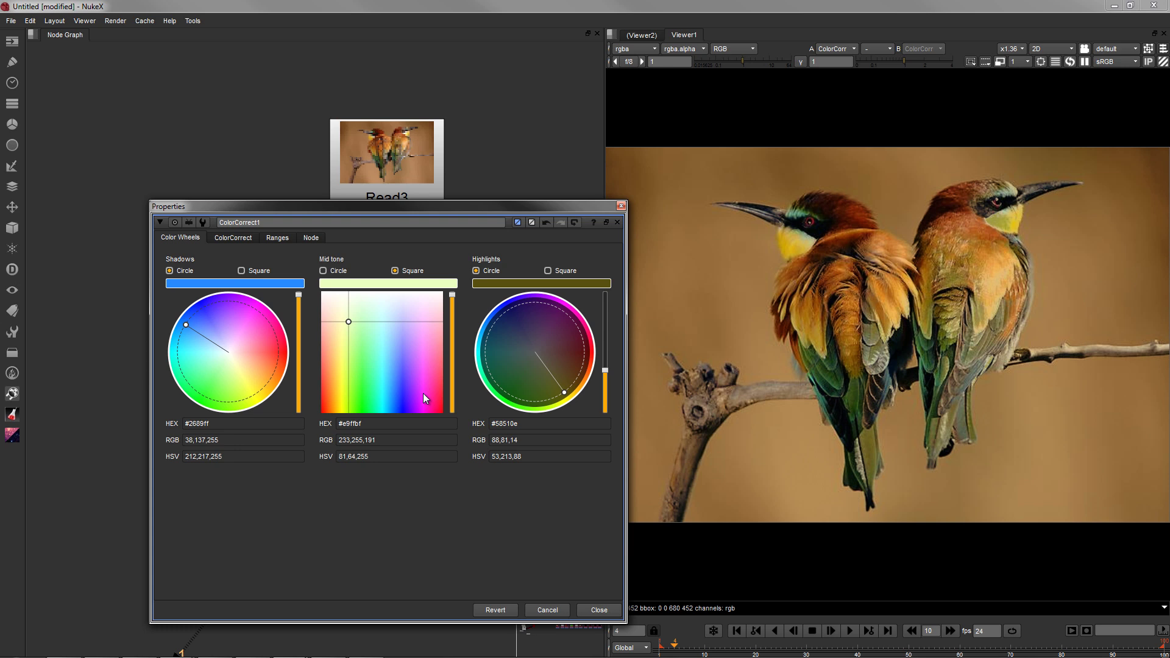
drag(412, 214, 368, 223)
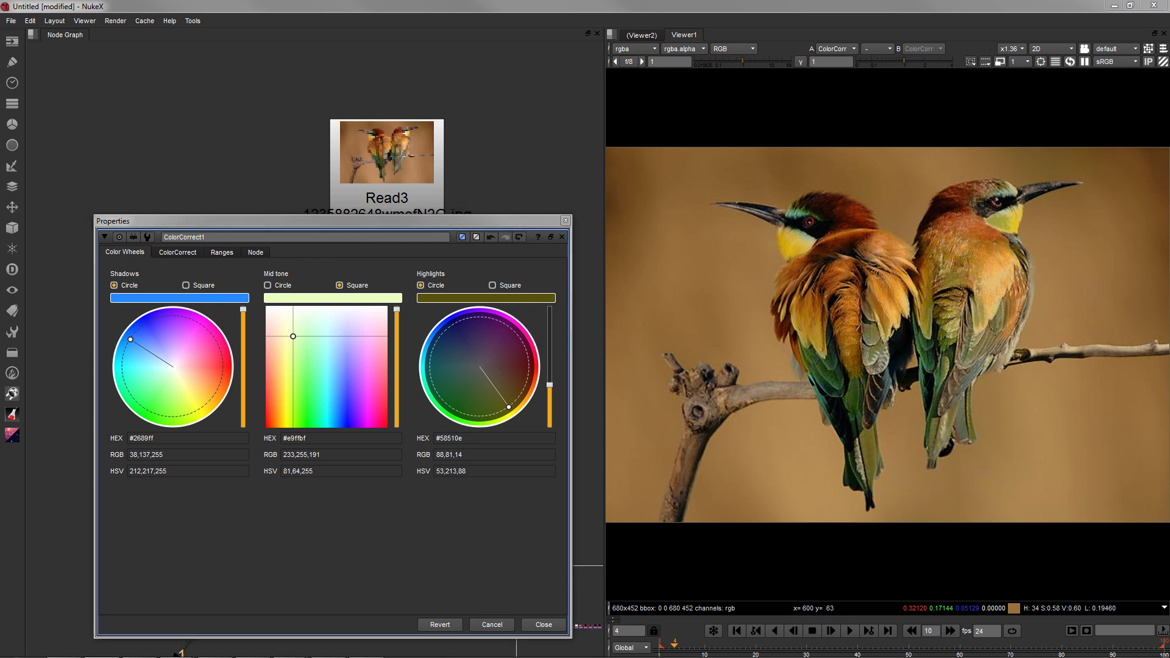
drag(374, 219, 346, 207)
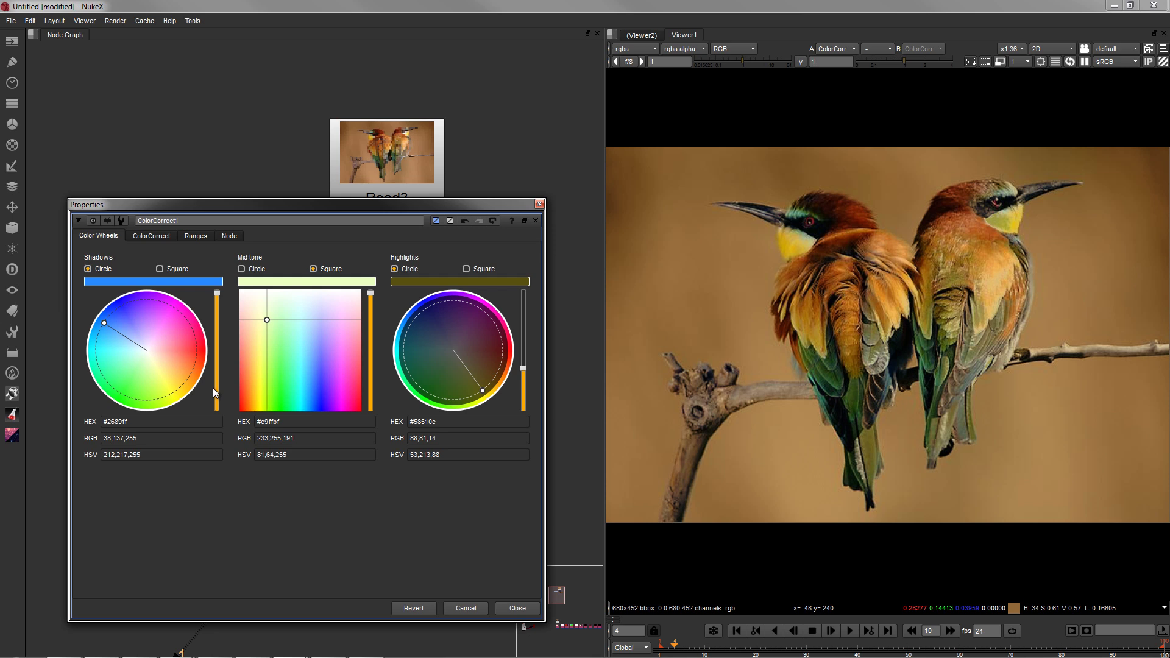
click(335, 385)
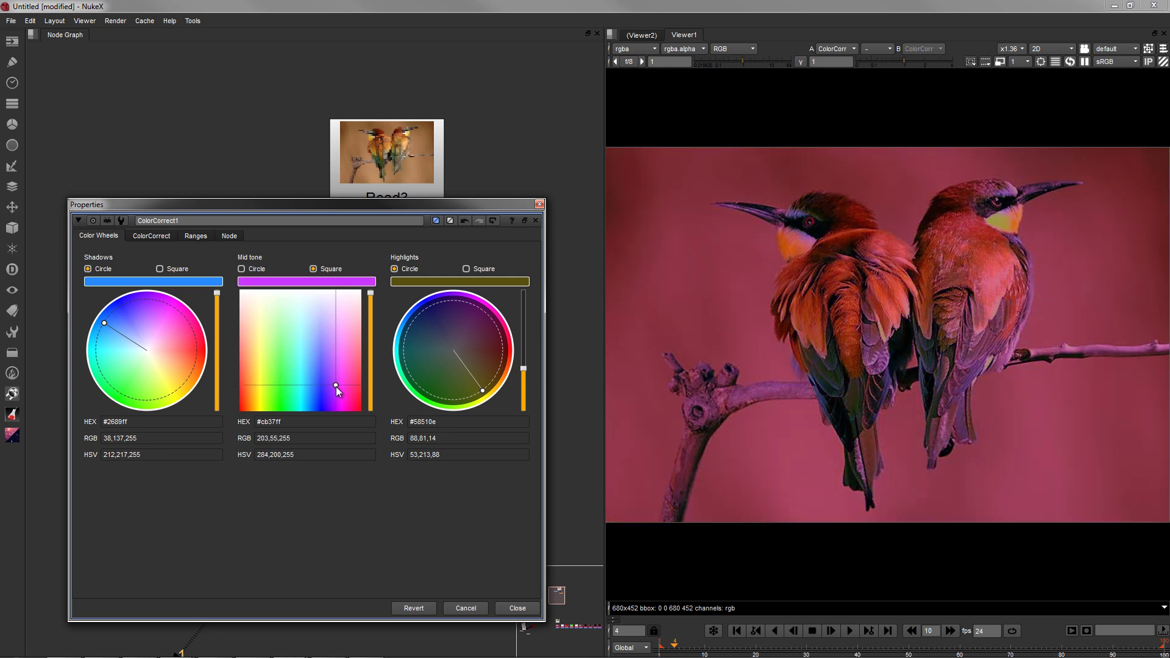
click(540, 205)
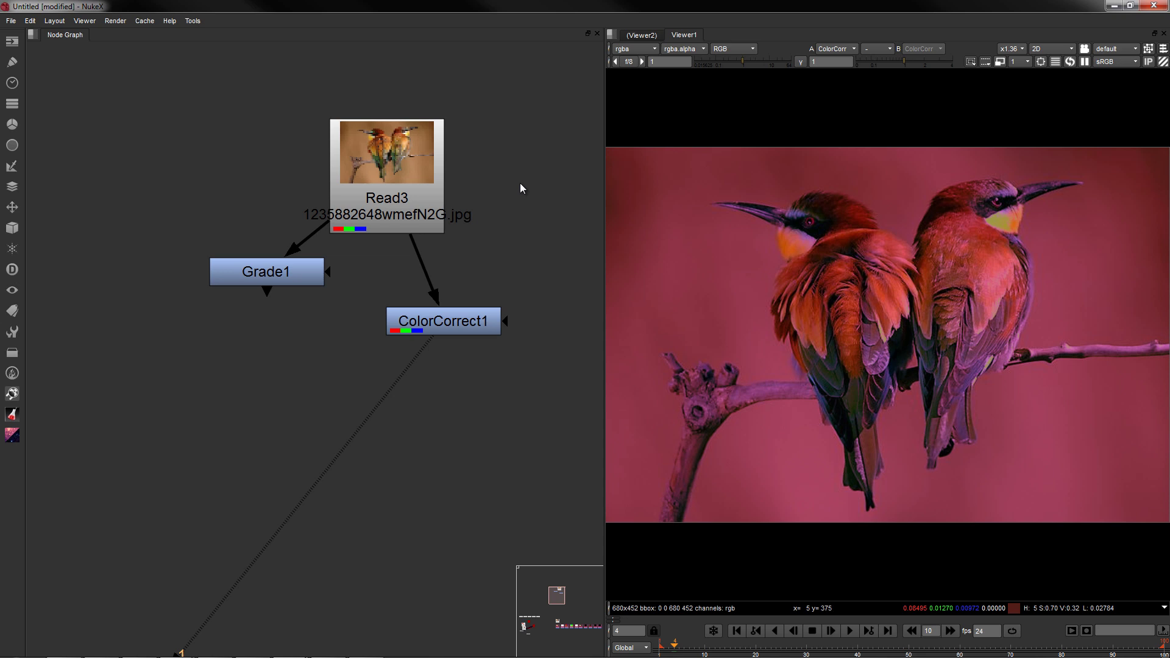
Step: Take the NukeX window out of full size and quit NukeX without saving the untitled script
mouse_move(407, 655)
drag(504, 3, 533, 139)
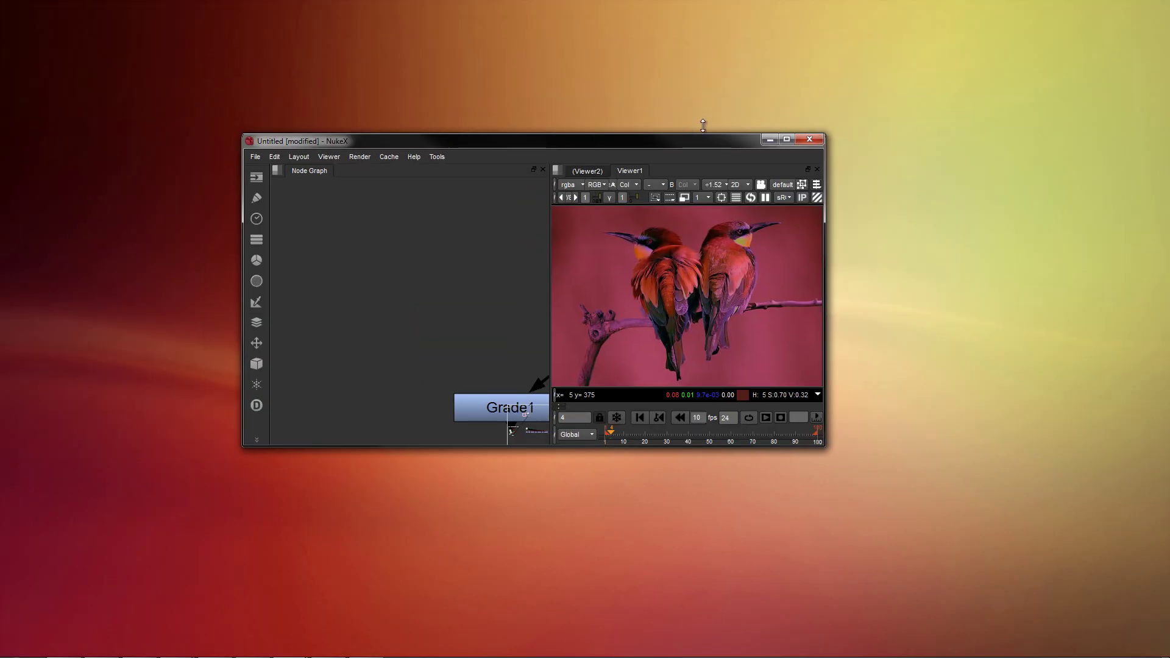
click(820, 141)
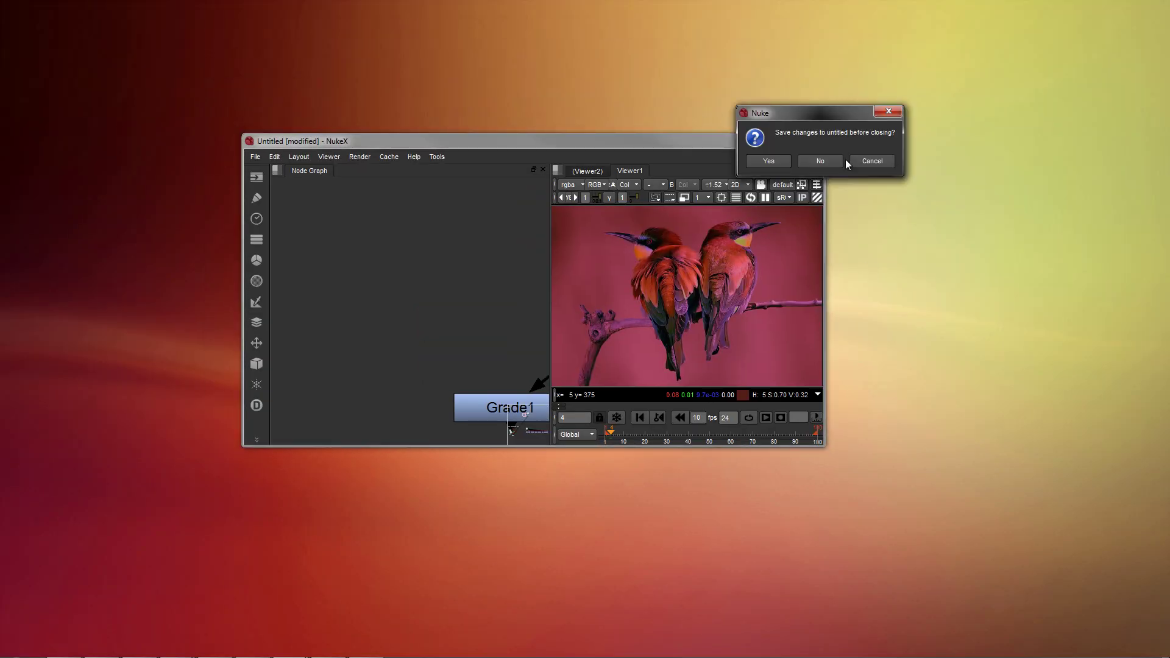
click(821, 161)
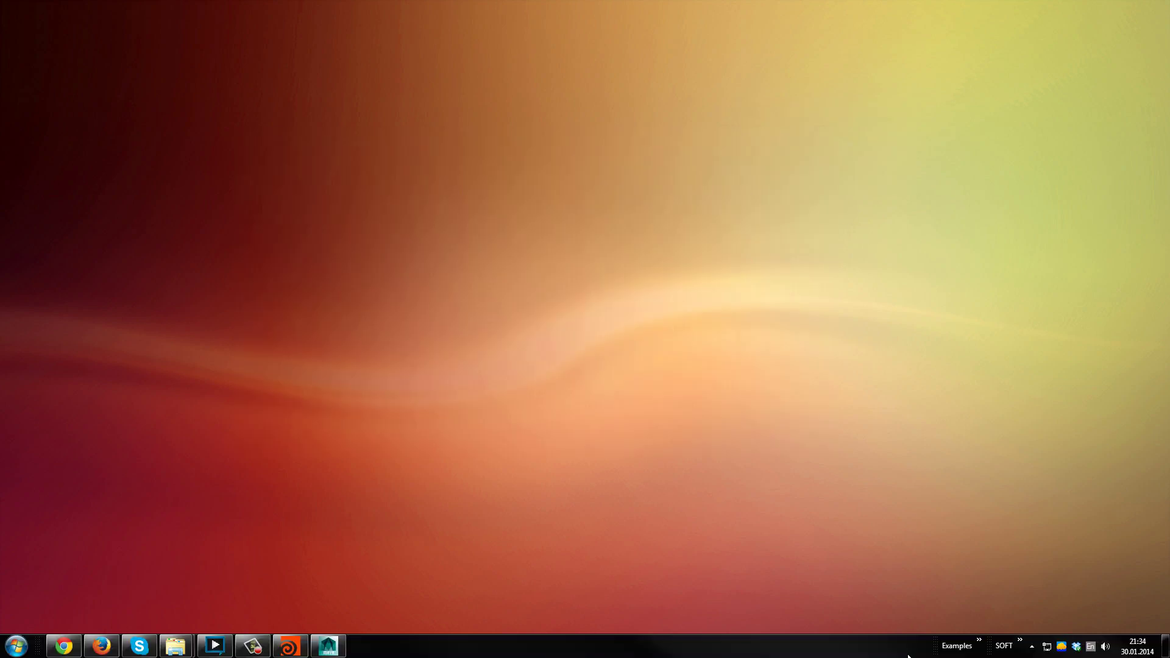
Step: Switch to Maya and close it, and quit Houdini FX, discarding the changes to mantraPasses_delete.hip
click(329, 646)
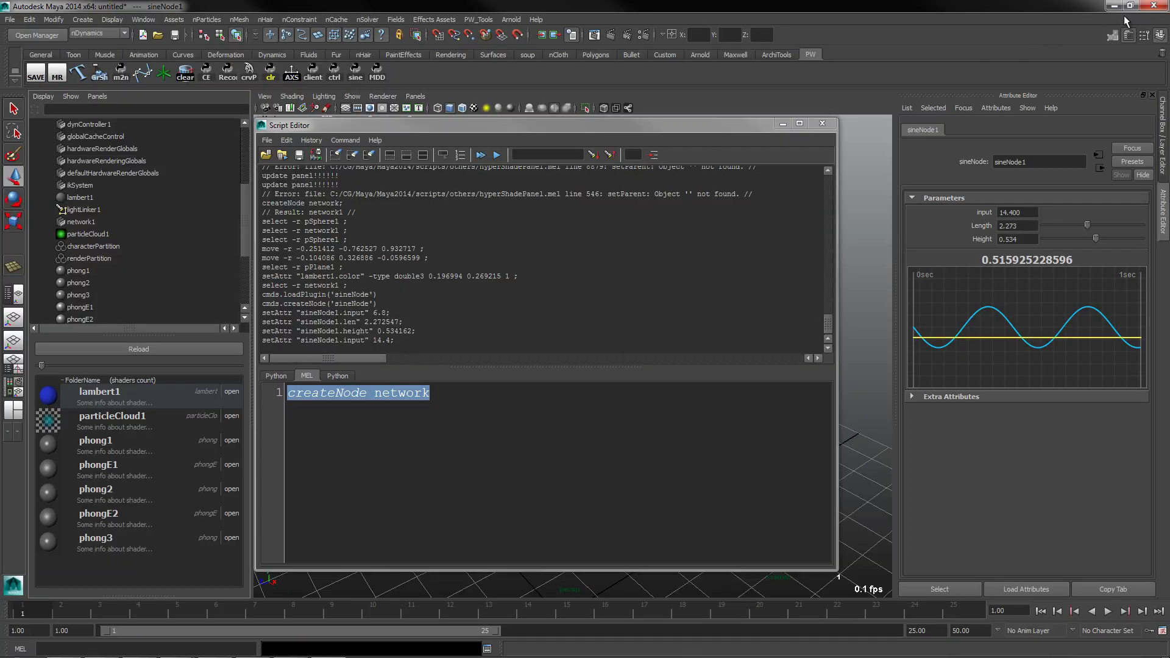
click(1154, 6)
click(583, 340)
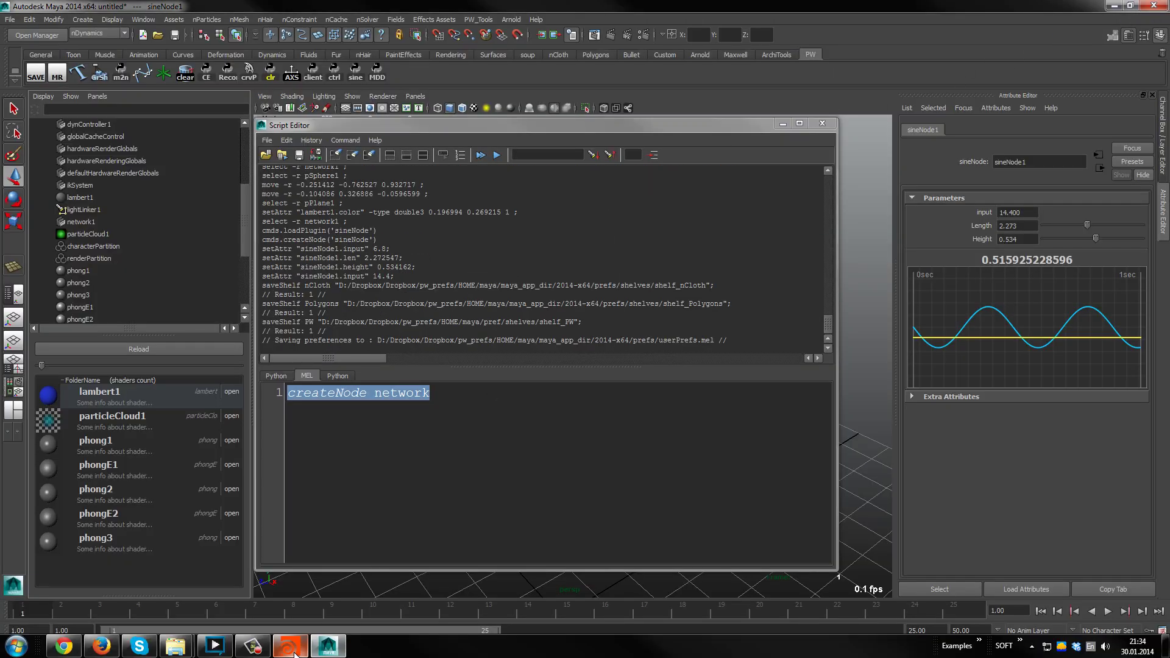
click(290, 646)
click(1153, 5)
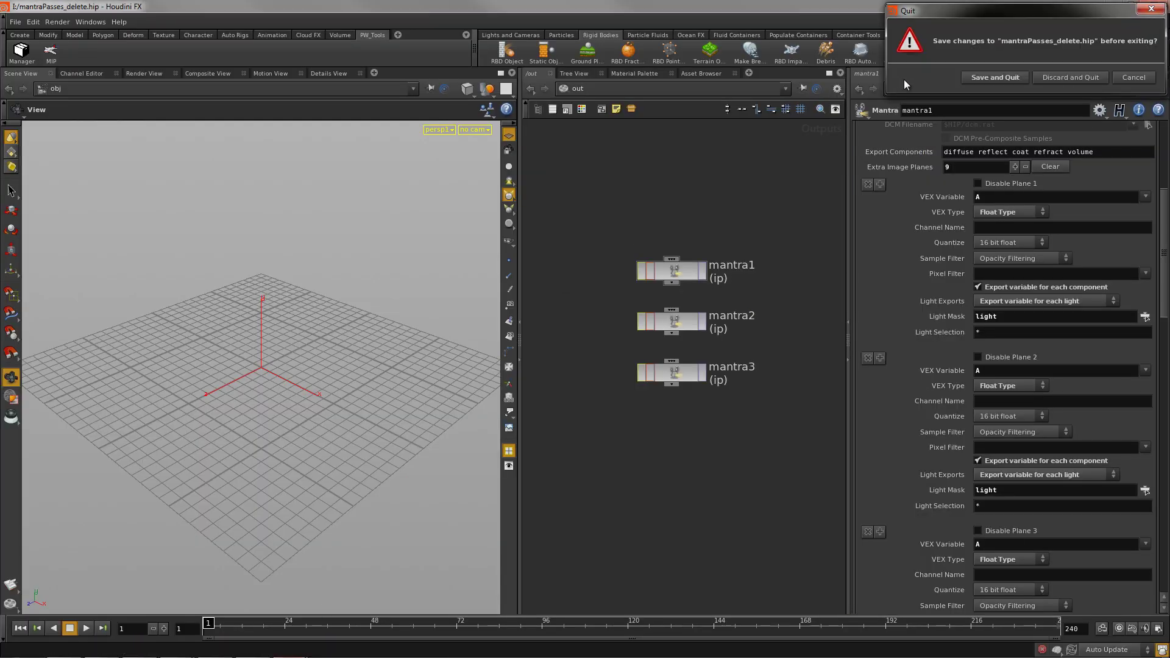
click(1065, 76)
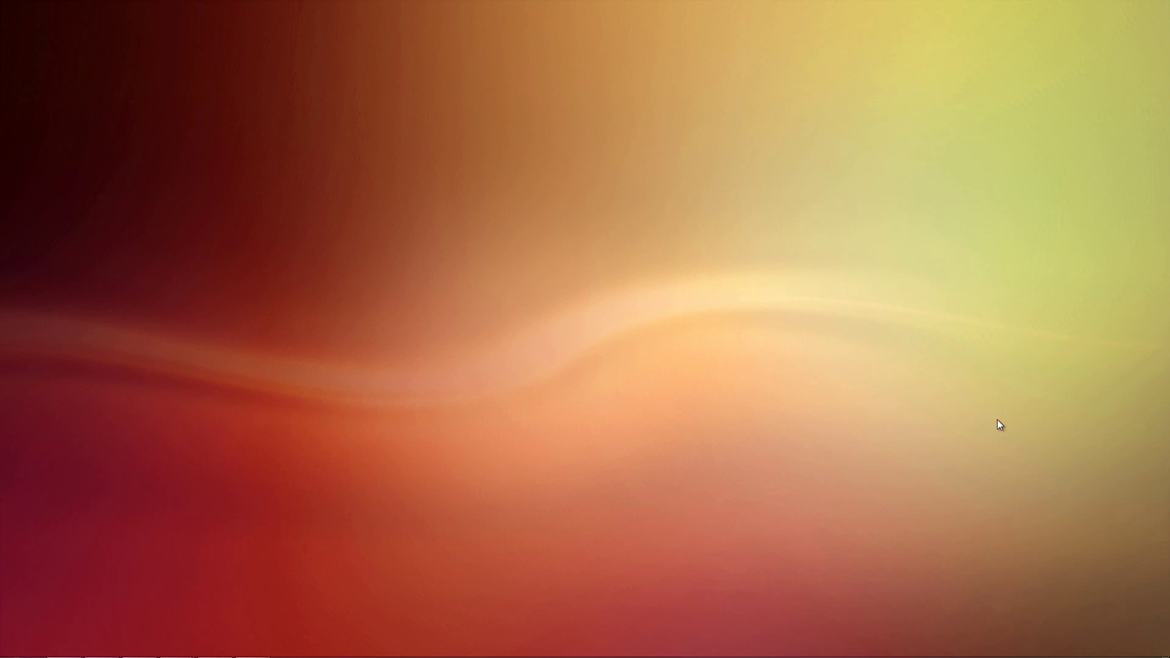
Step: Launch RatConverter from the SOFT shortcuts and move its window slightly higher on the desktop
click(979, 641)
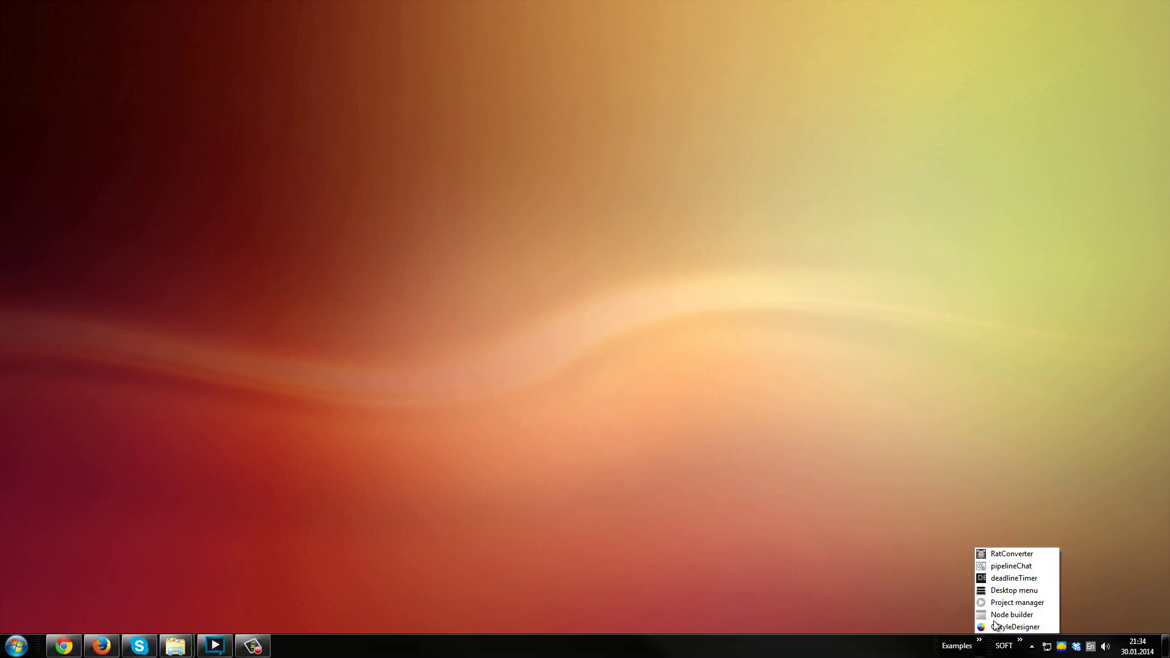
click(1011, 554)
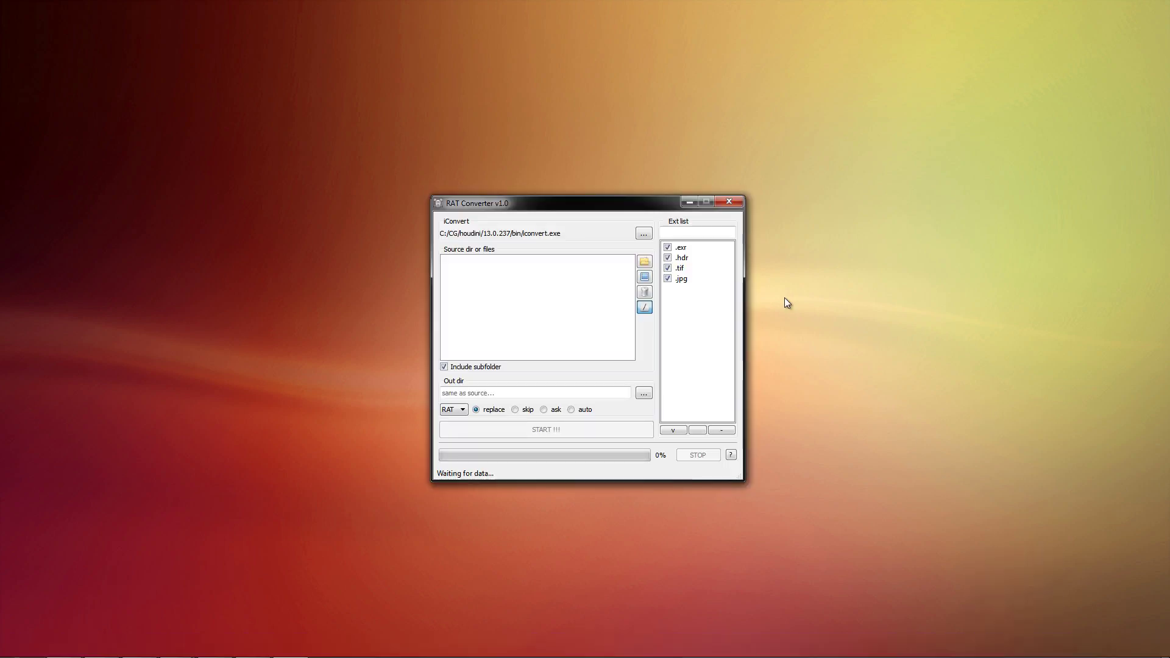
drag(660, 209, 661, 191)
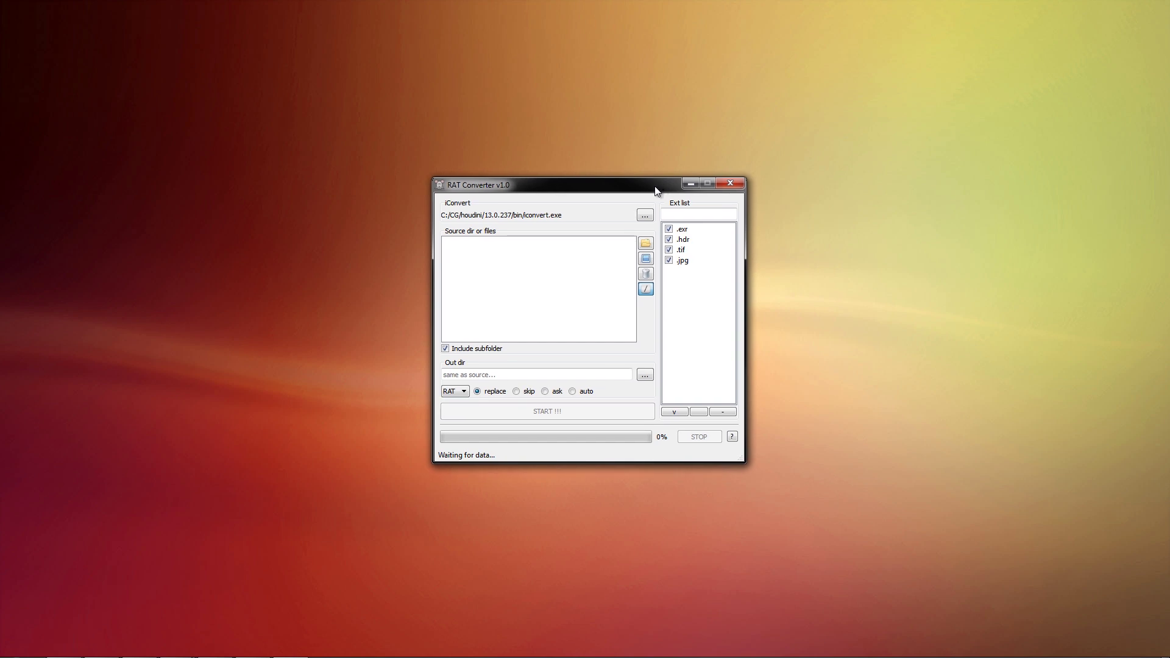
drag(656, 191, 651, 184)
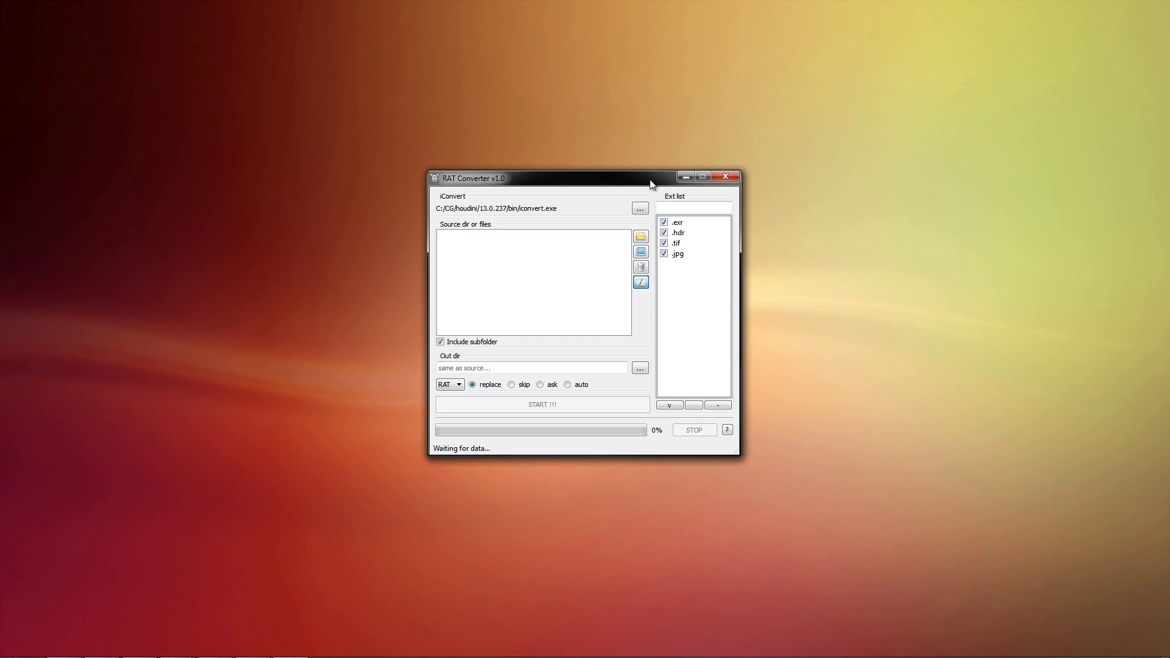
Step: Open RatConverter's file location, look through the Python files in the pw_RATconverter folder, and close the folder
click(980, 643)
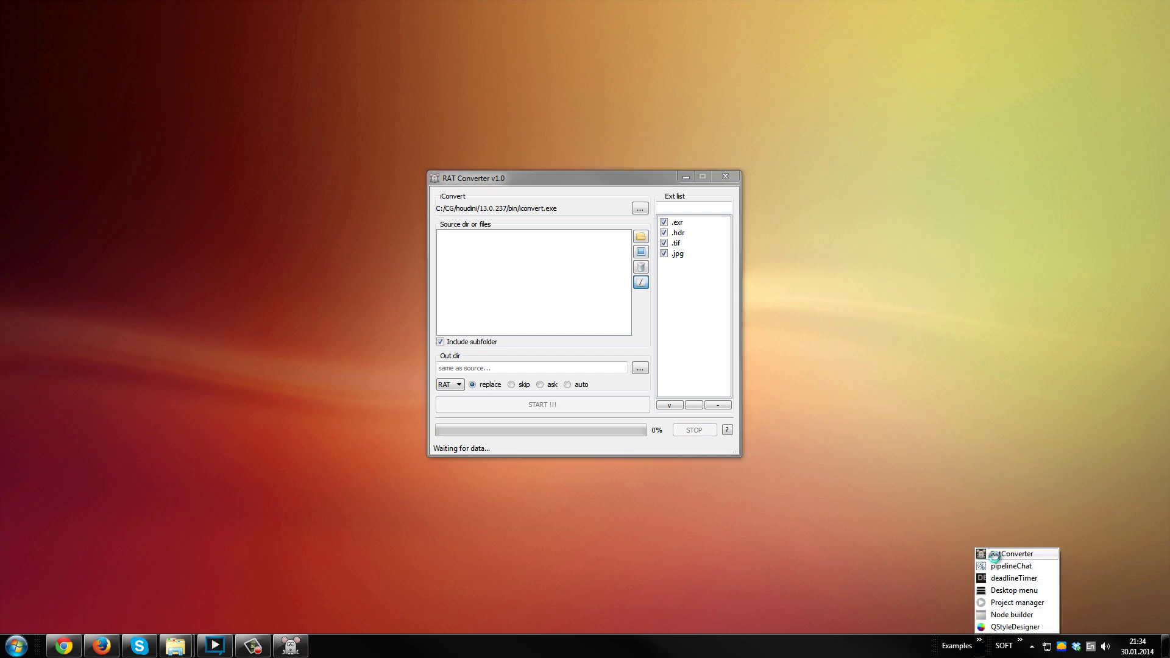
right_click(993, 554)
click(996, 193)
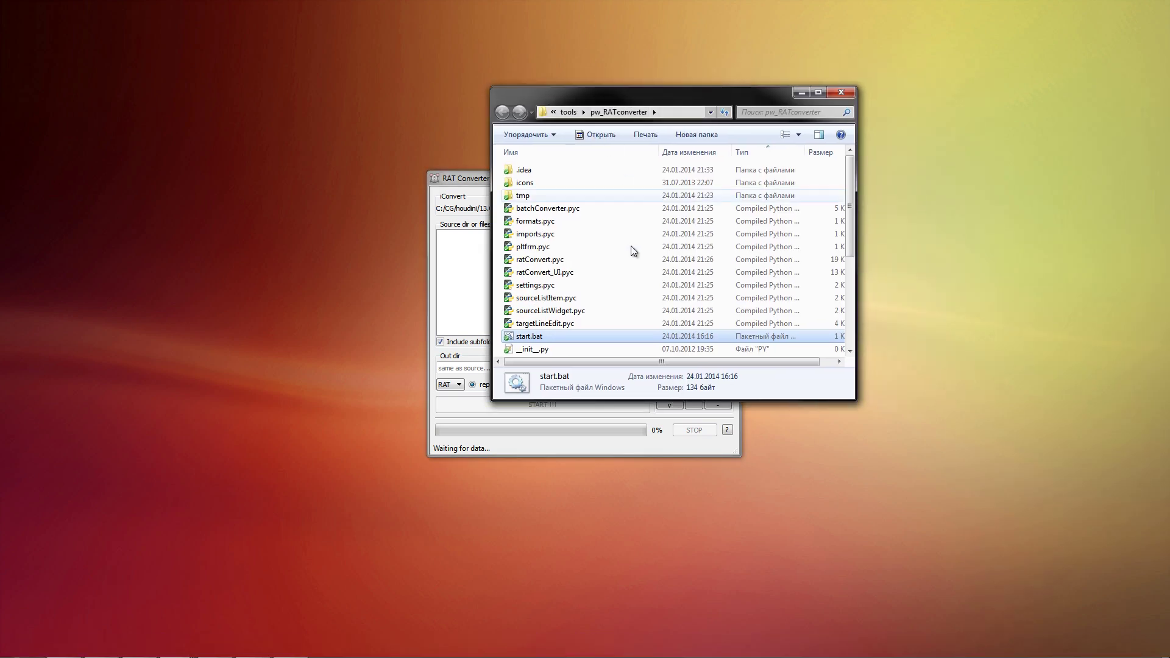
scroll(620, 270, down, 4)
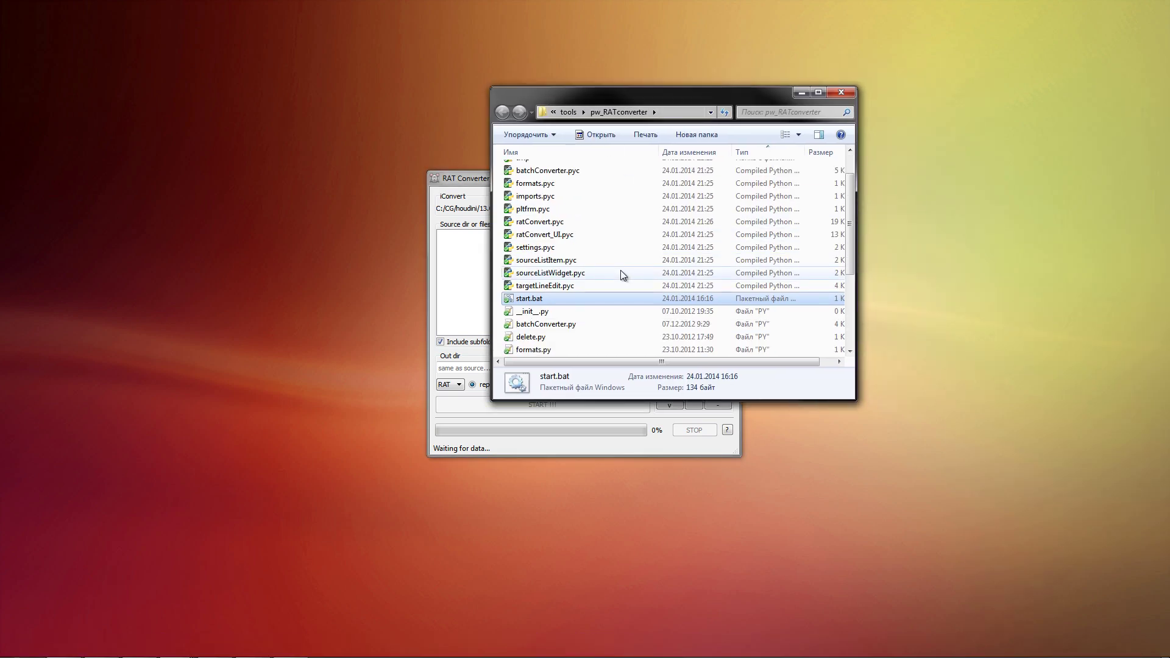
scroll(573, 263, up, 3)
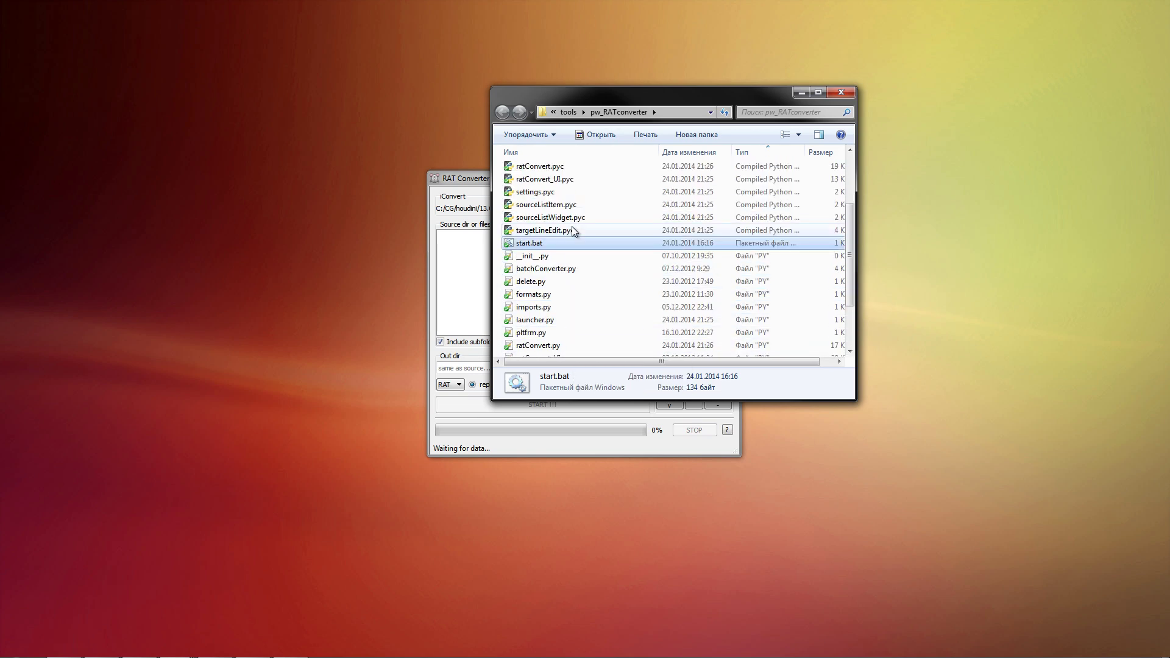
scroll(585, 268, down, 3)
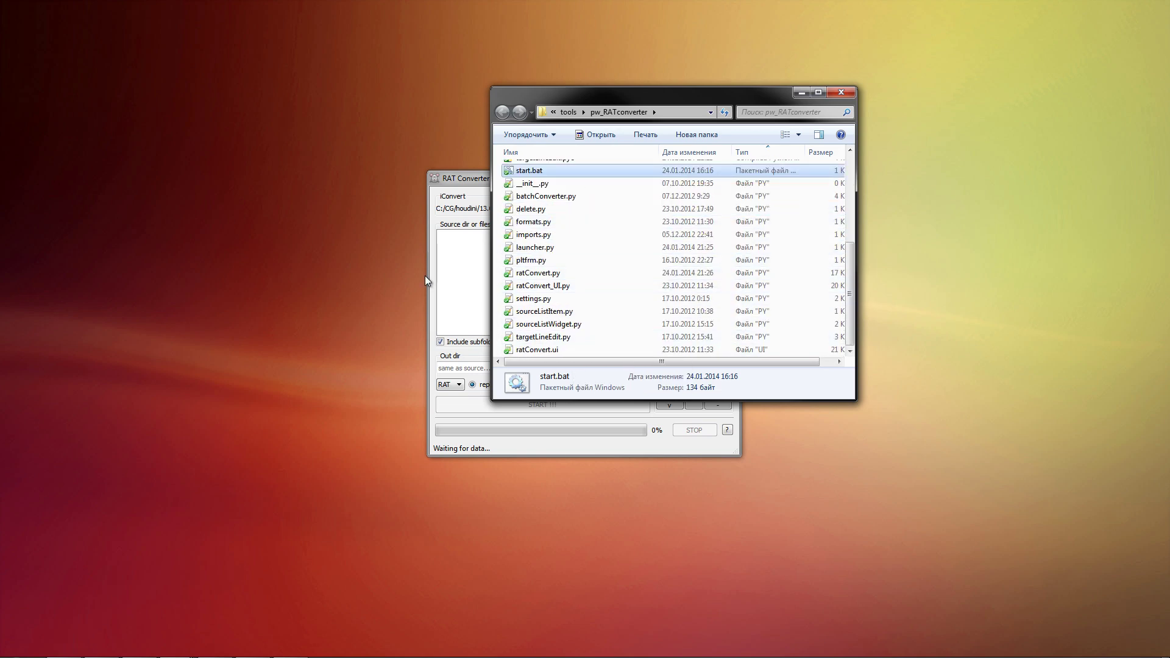
drag(476, 179, 370, 191)
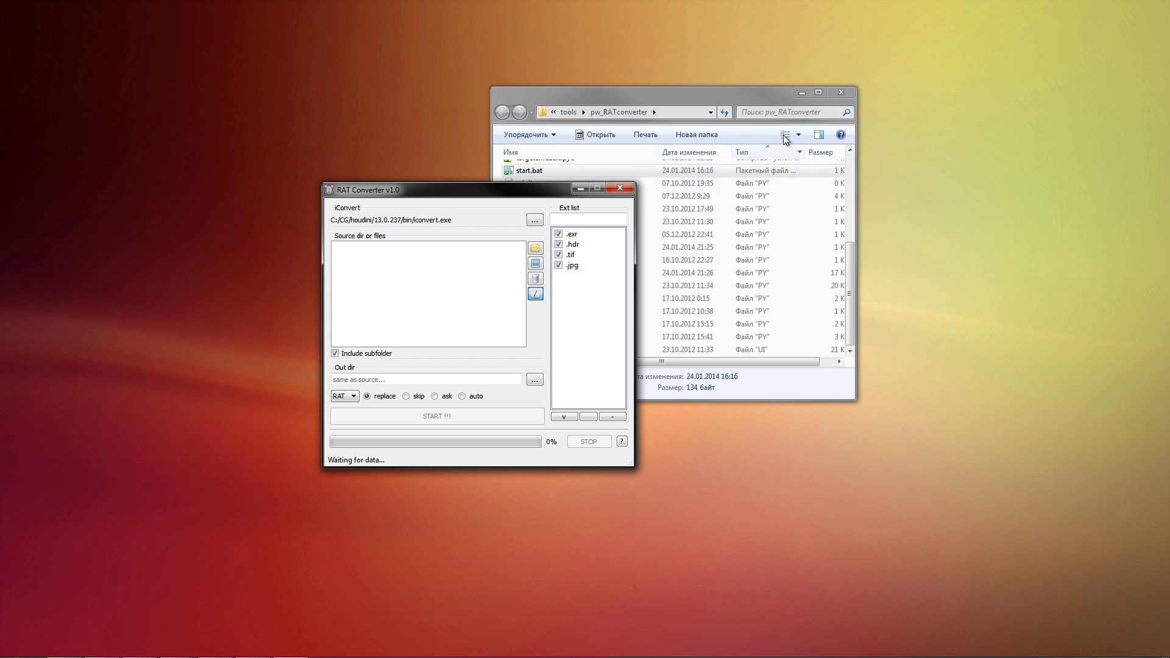
click(841, 92)
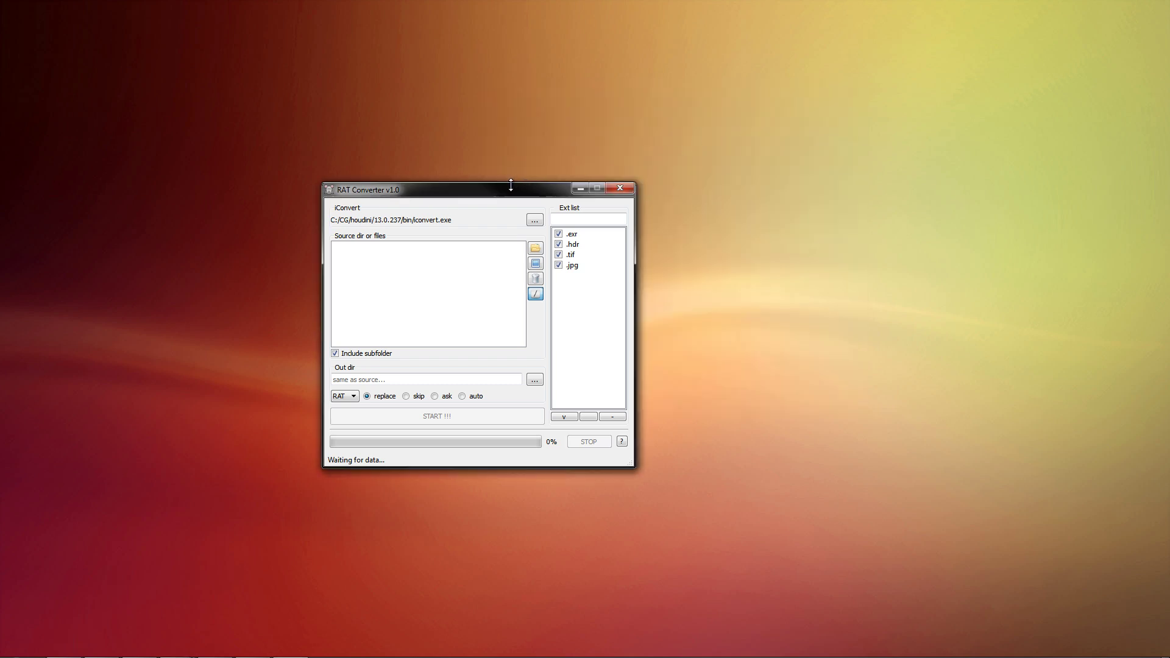
Step: Close the RAT Converter window and open the exe folder inside pyincg on the Python (G:) drive
drag(512, 185, 620, 117)
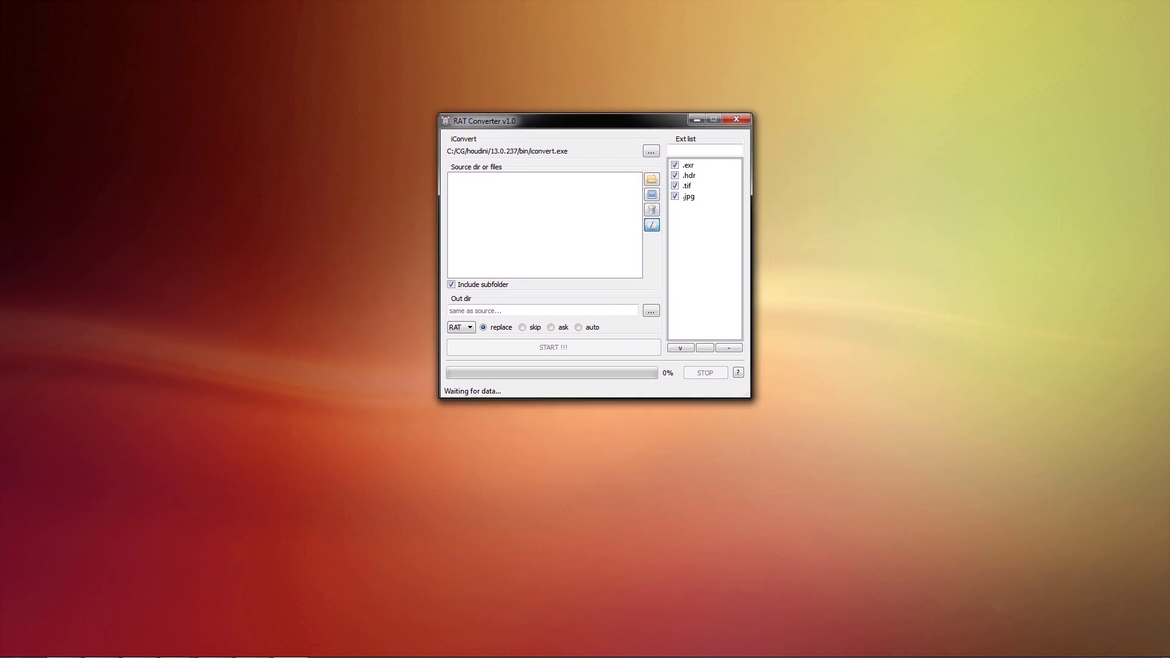
drag(759, 169, 945, 185)
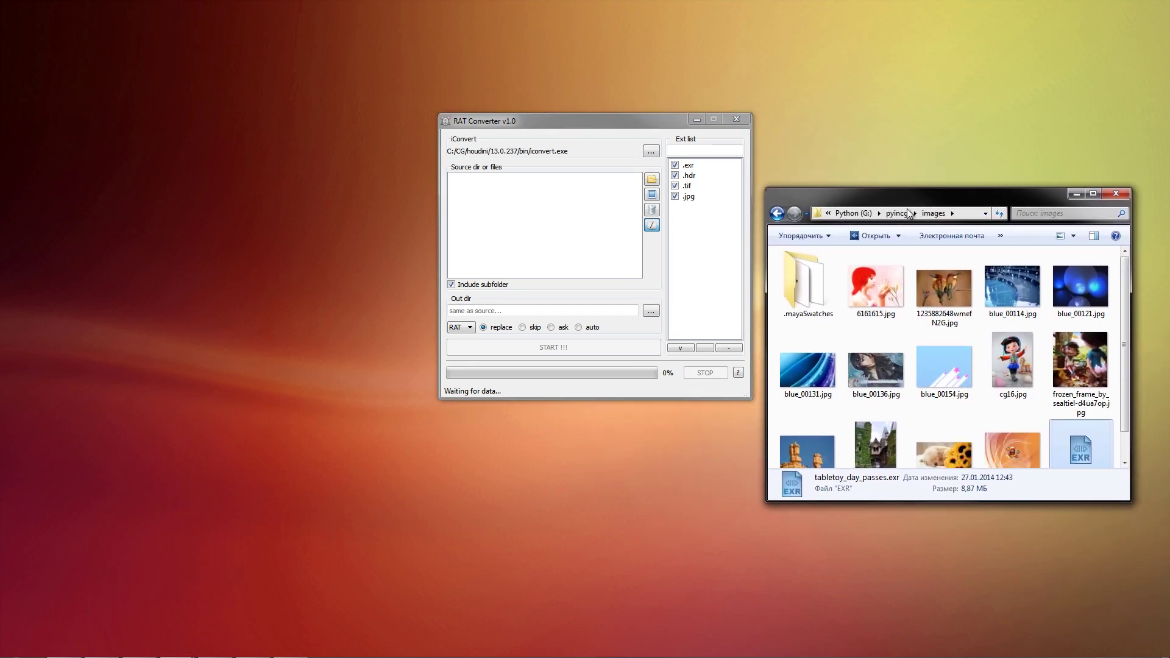
click(897, 213)
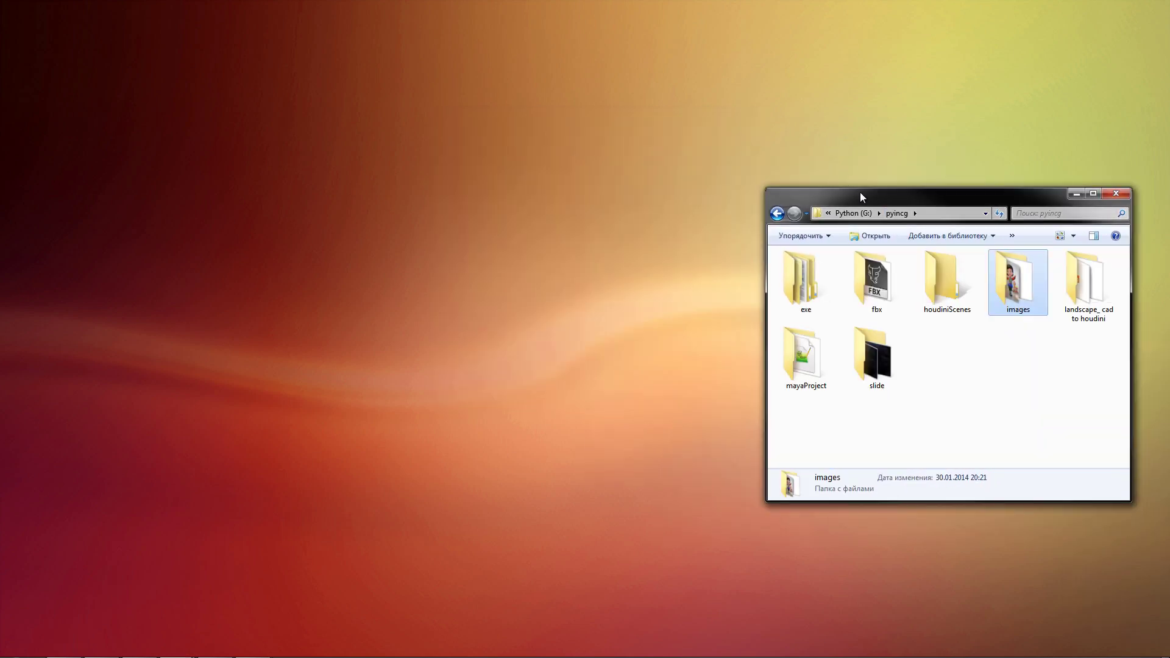
drag(861, 195, 767, 142)
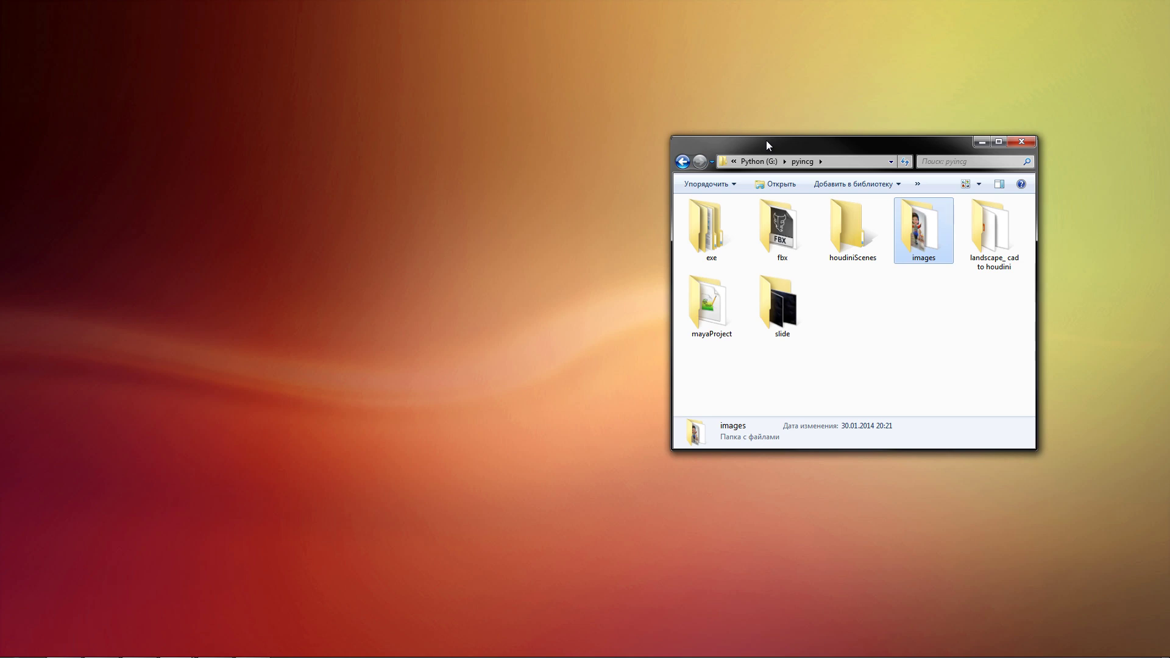
click(837, 316)
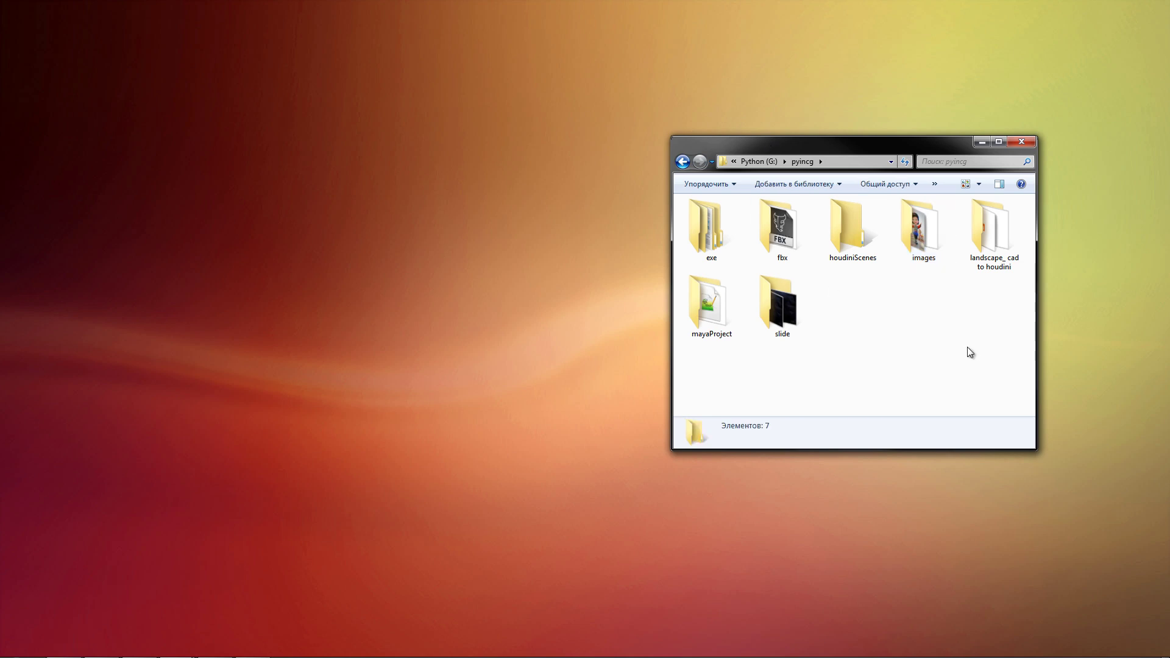
double_click(705, 227)
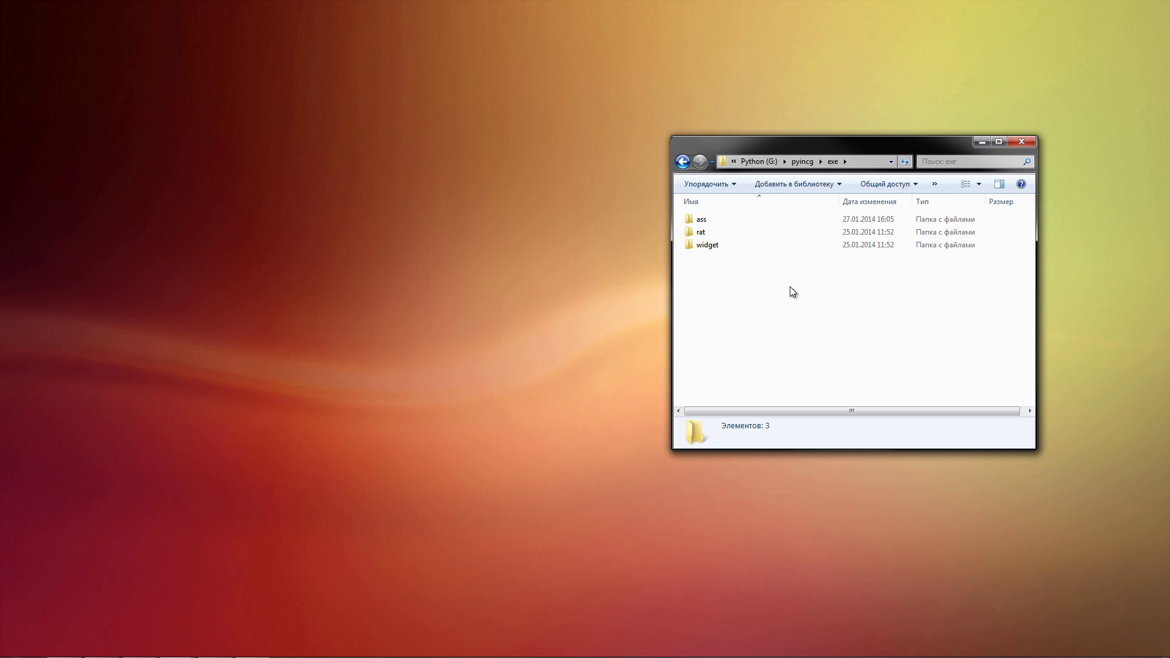
Step: Open the widget folder, mark widget.py together with wbutton_pkg, view the code of widget.py, and close the editor
double_click(705, 246)
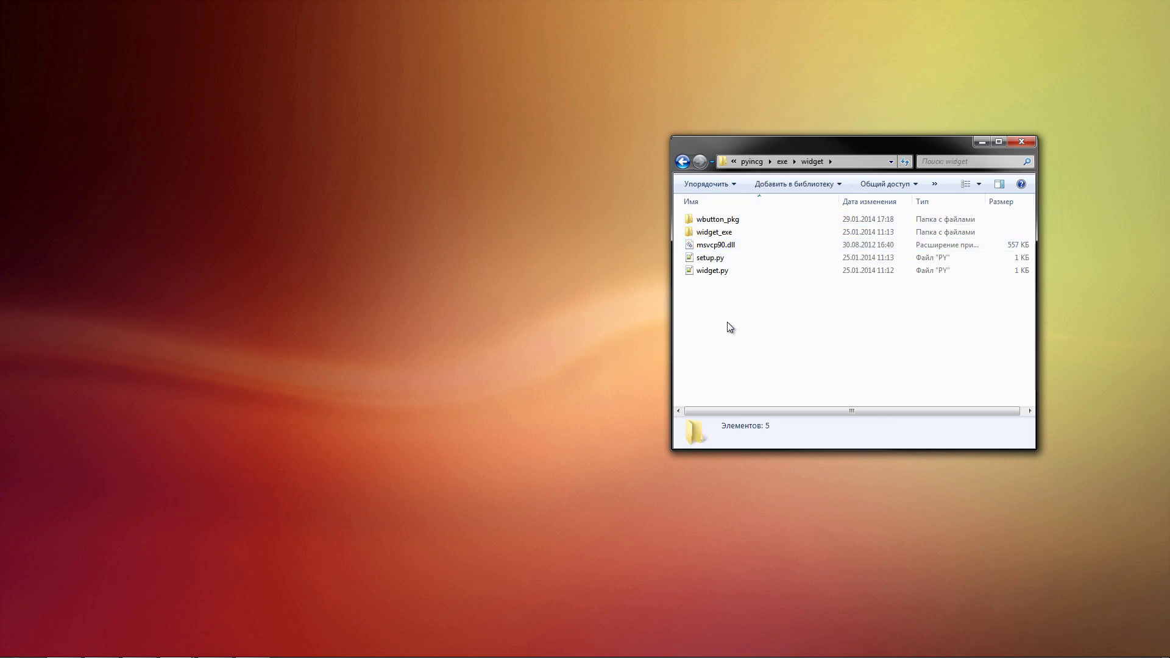
click(716, 274)
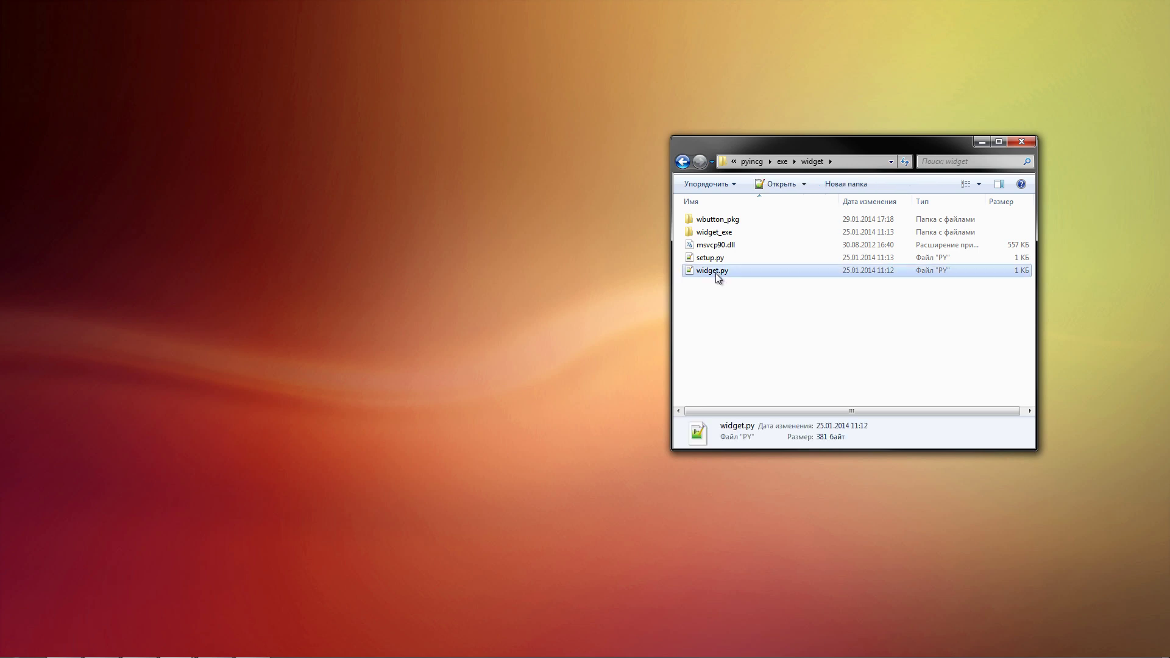
ctrl+click(719, 219)
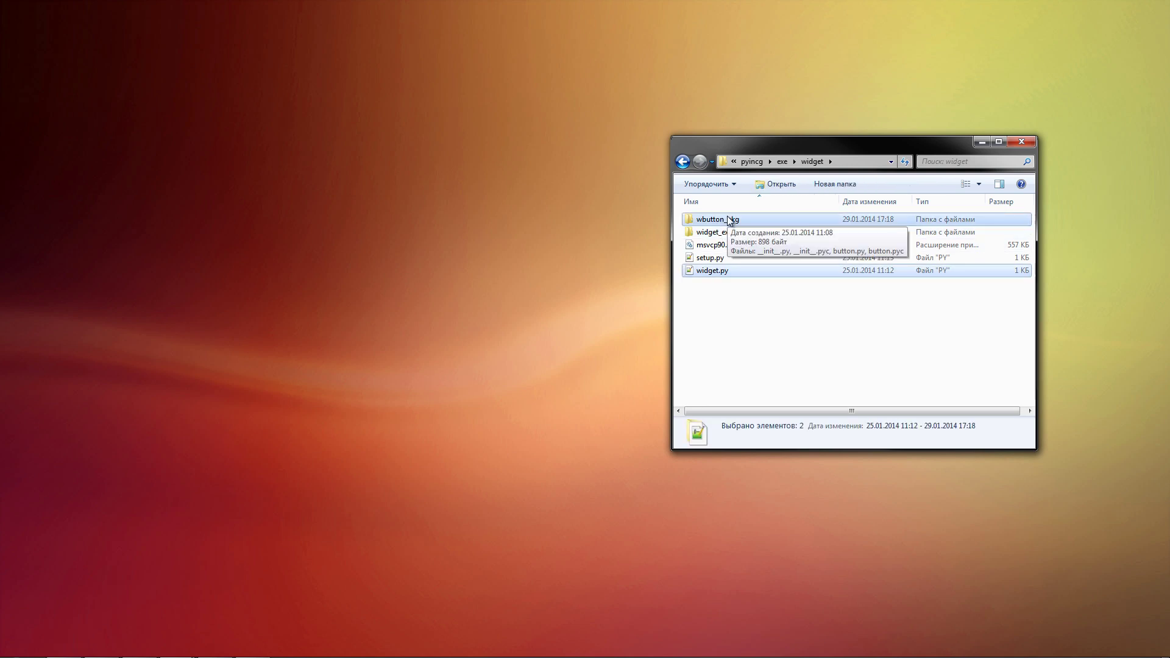
double_click(714, 270)
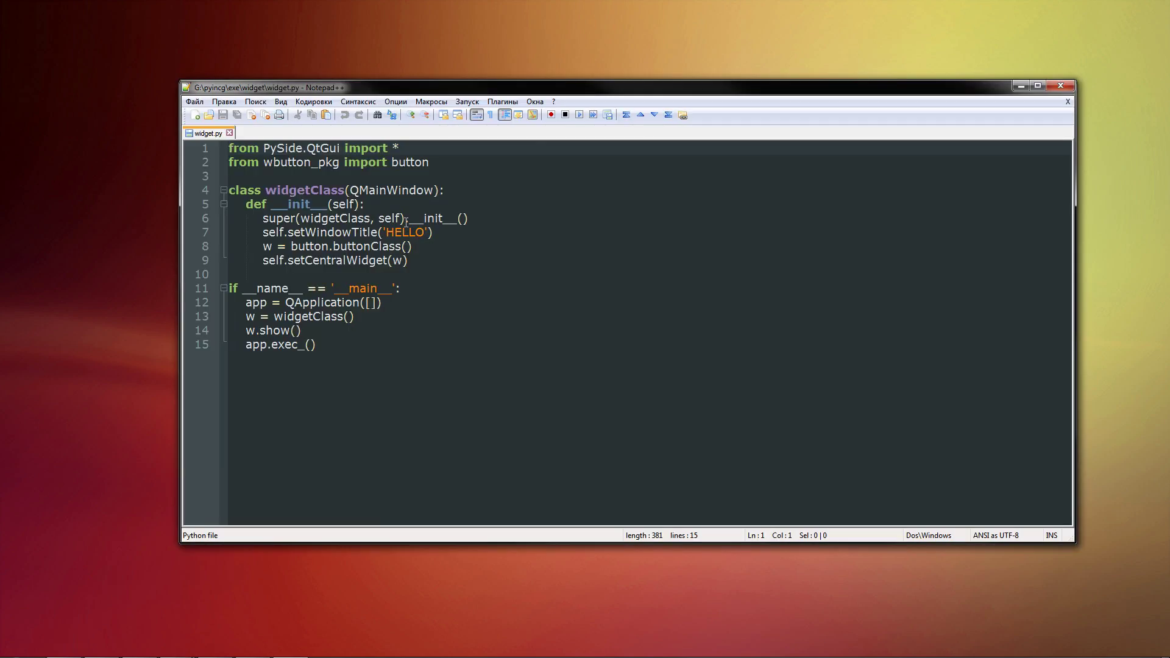
click(1060, 85)
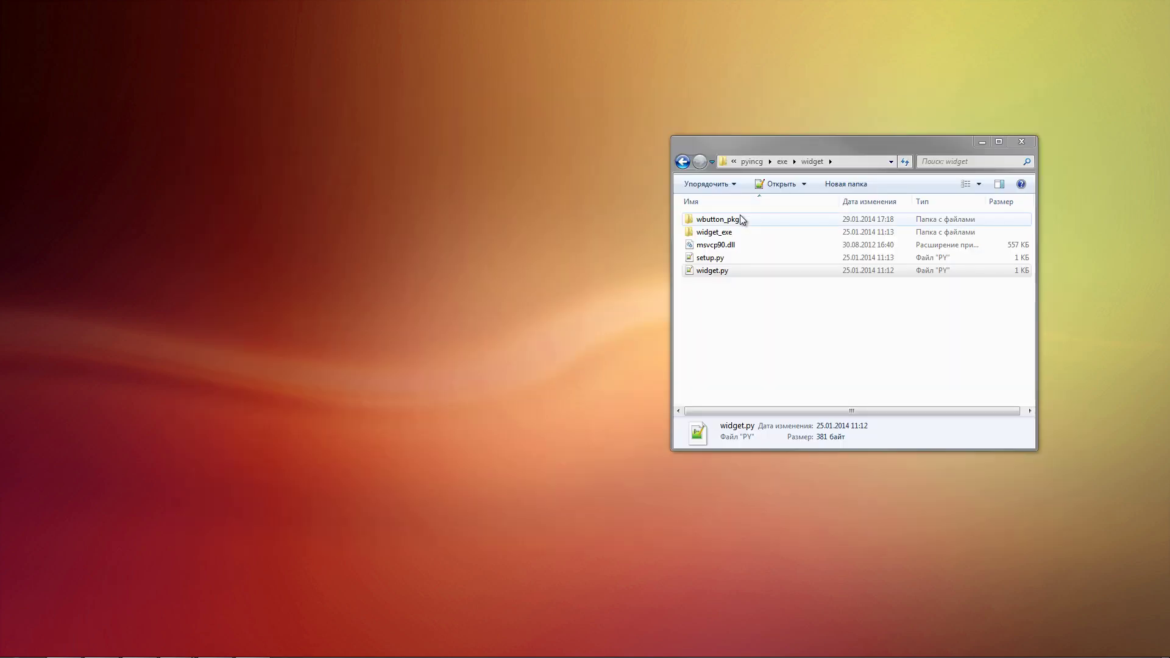
Step: Open button.py from the wbutton_pkg folder, close the editor, and return to the widget folder
double_click(738, 218)
double_click(729, 244)
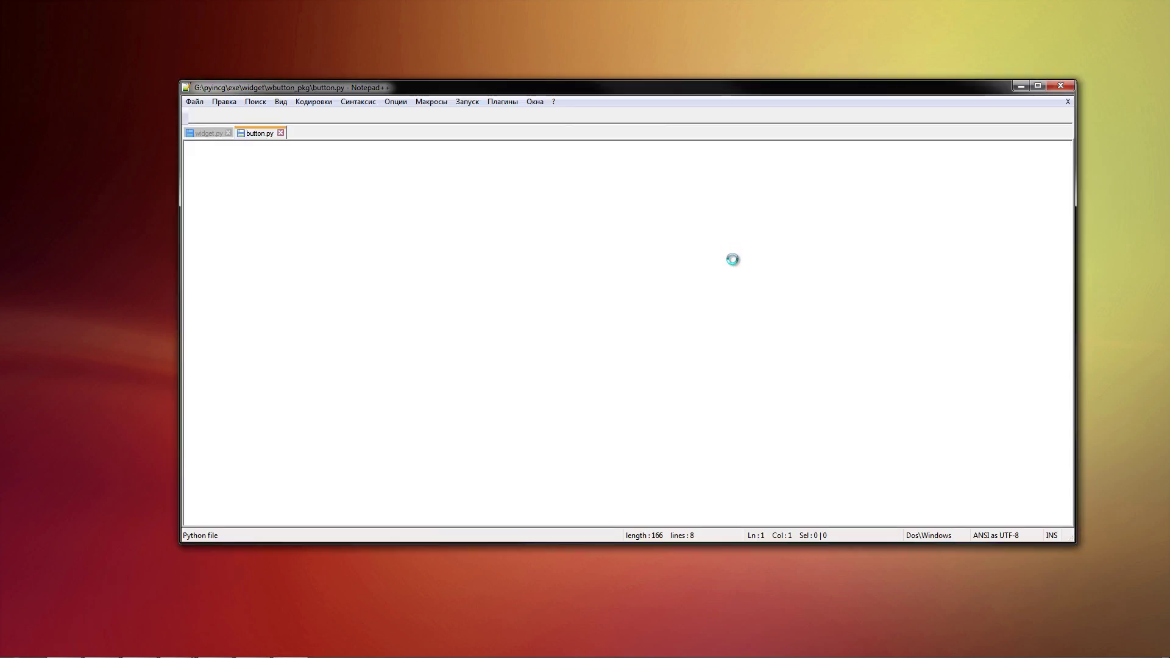
click(1065, 86)
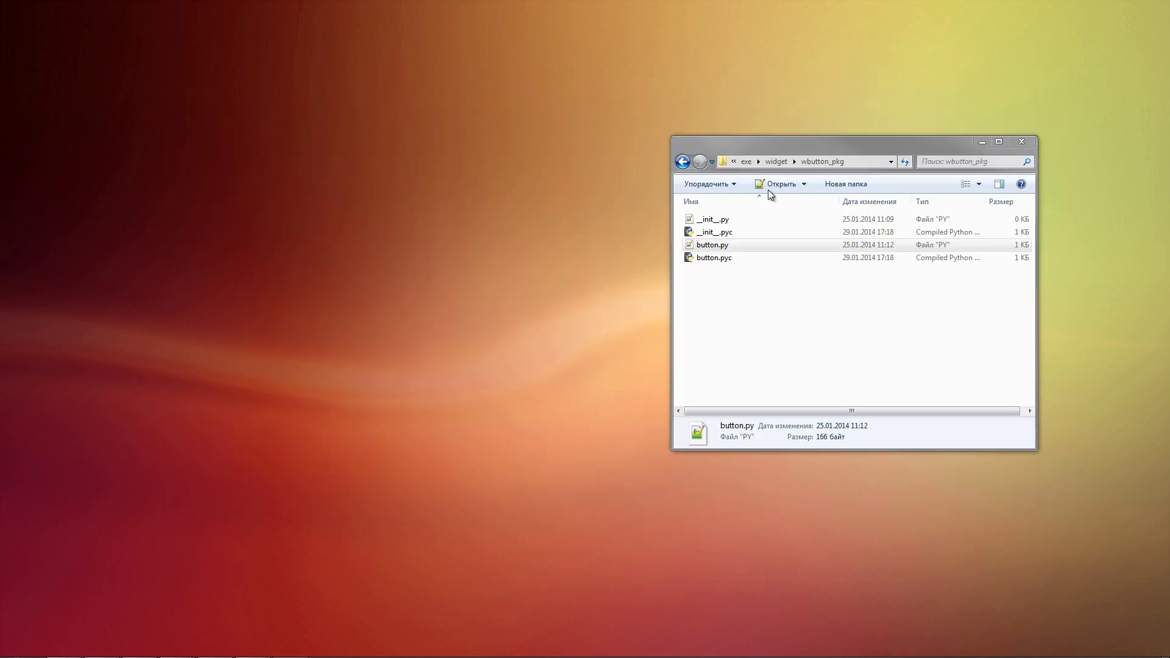
click(775, 162)
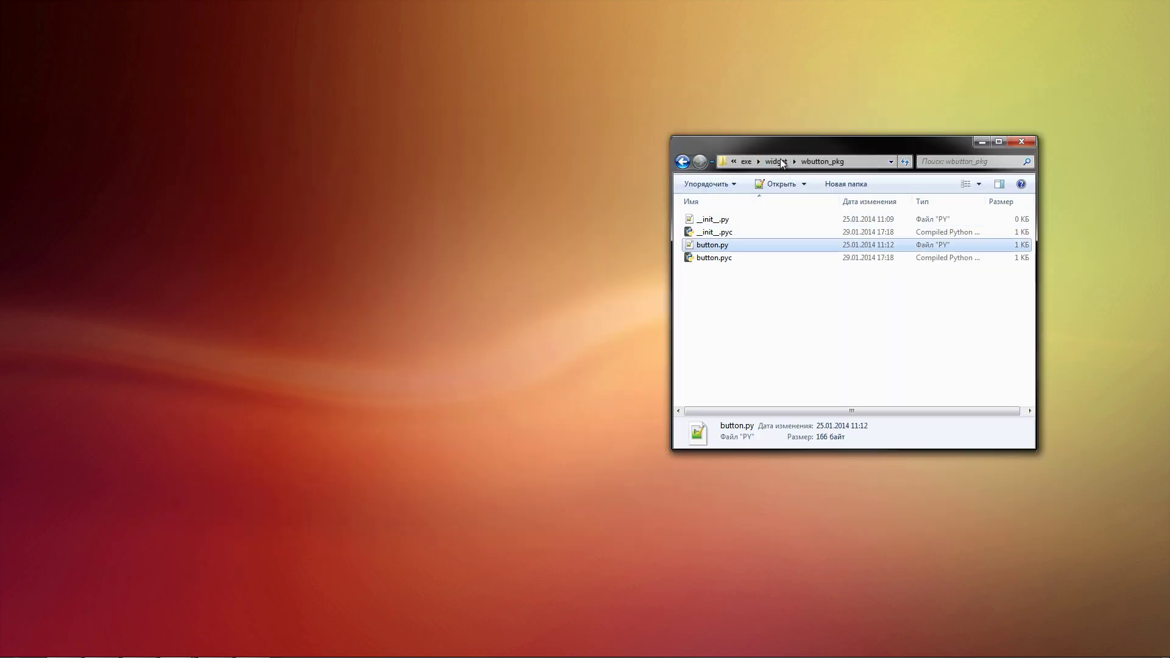
Step: Run widget.py with another program instead of the default editor, and close its HELLO window
right_click(719, 271)
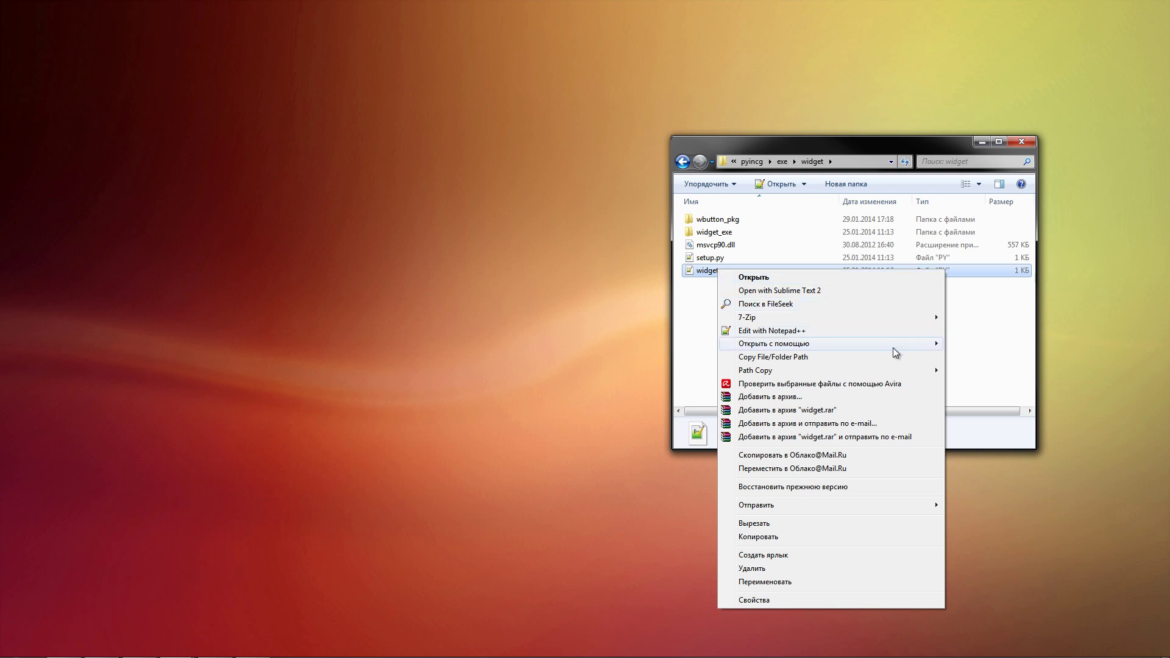
mouse_move(914, 345)
click(990, 369)
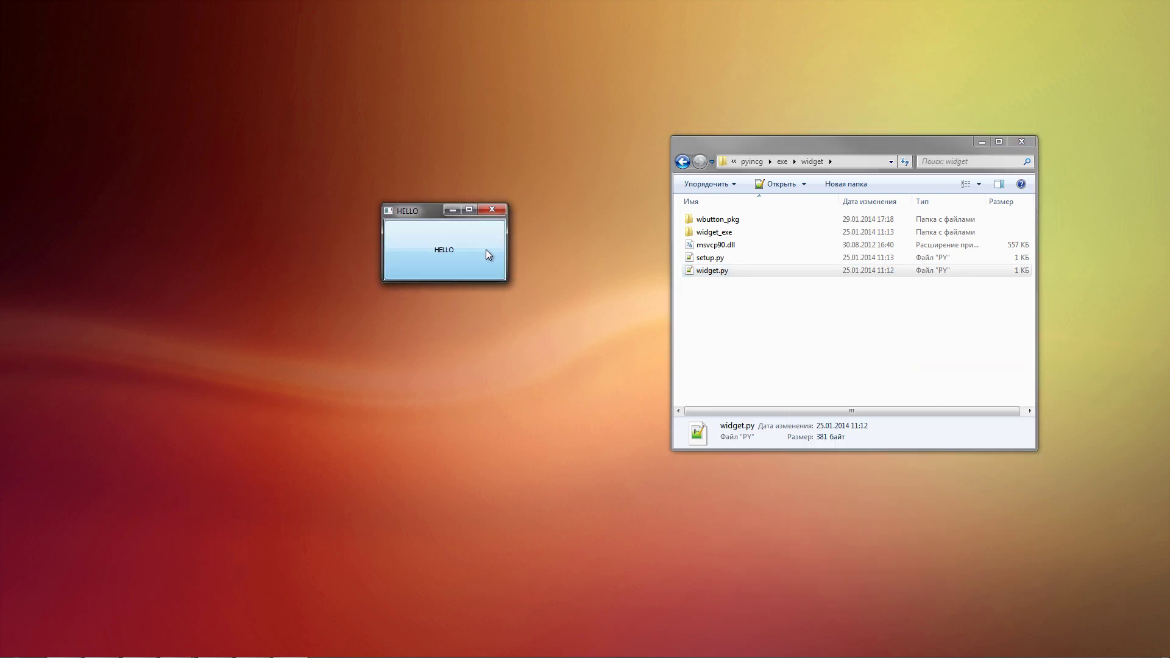
key(alt+F4)
Step: Check the combined size of wbutton_pkg and widget.py in their properties, then dismiss the dialog and deselect them
ctrl+click(716, 219)
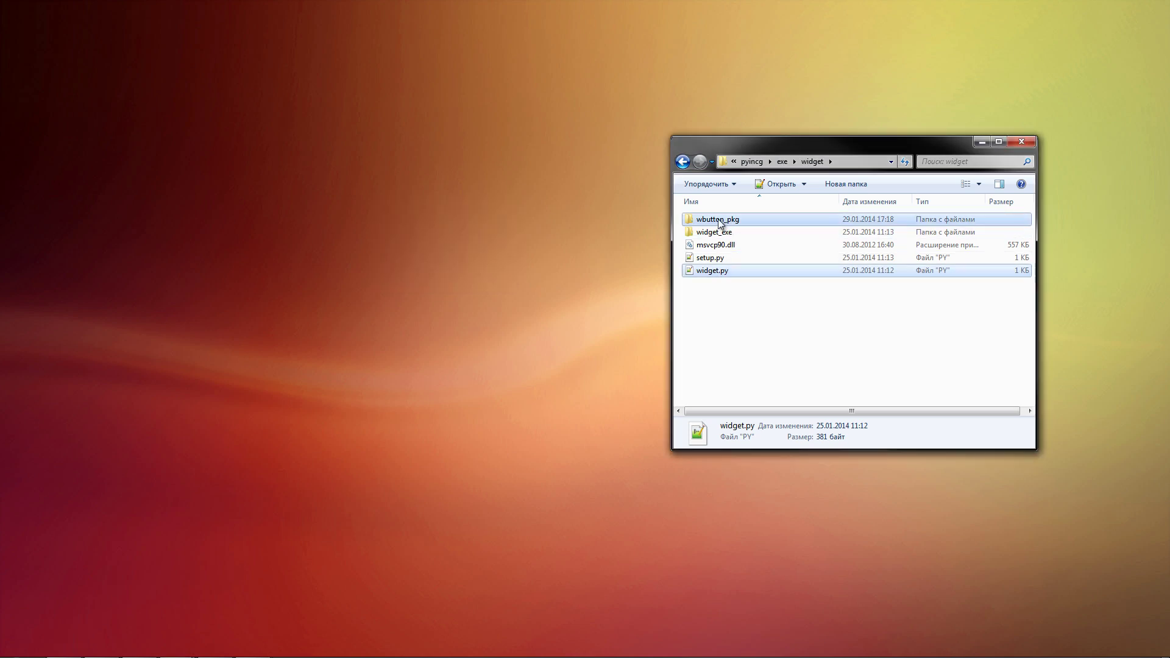
right_click(719, 219)
click(803, 501)
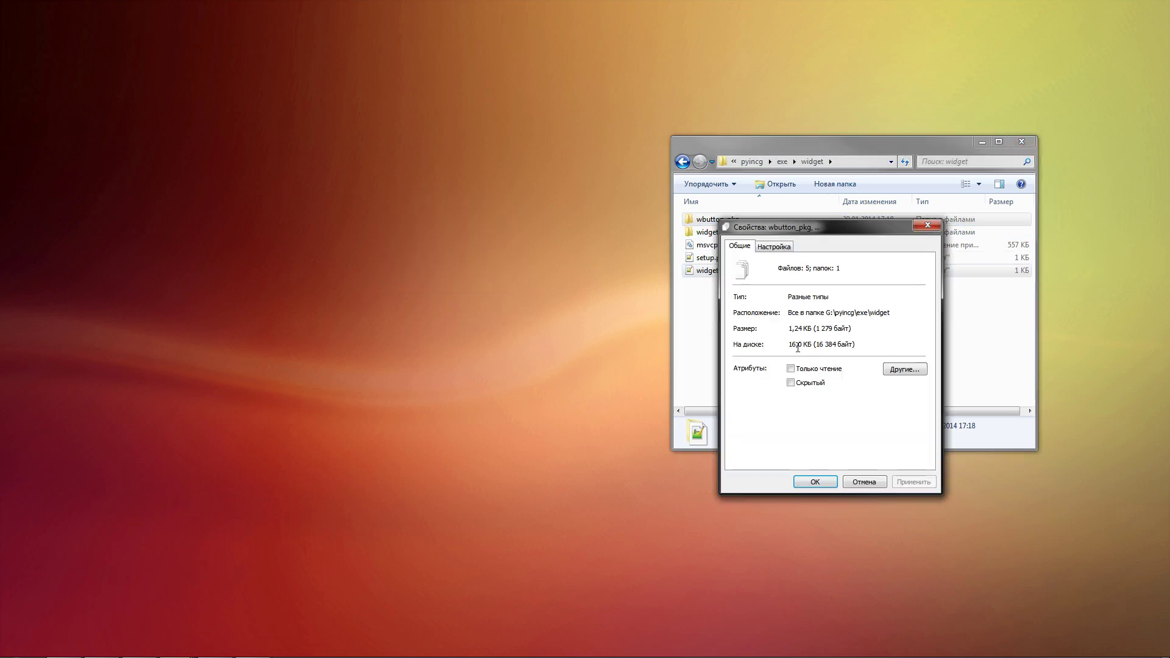
mouse_move(796, 346)
mouse_down()
mouse_move(809, 345)
mouse_move(795, 342)
mouse_move(803, 329)
mouse_up()
click(817, 343)
click(861, 481)
click(766, 317)
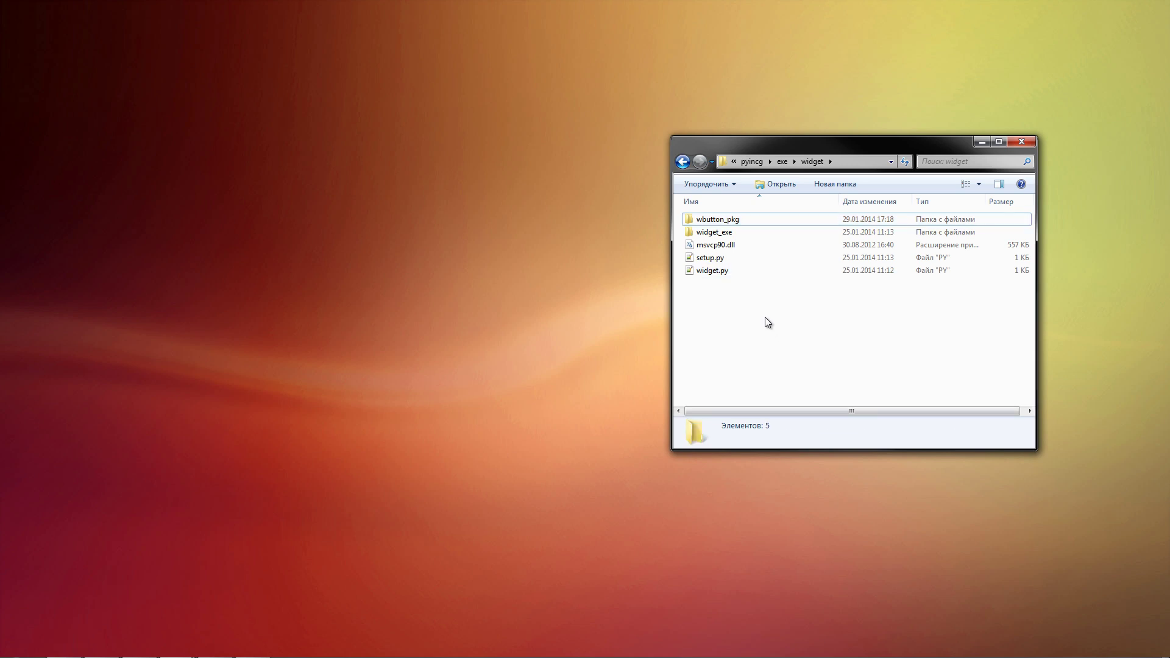
Step: Check the size of the widget_exe folder in its properties and close the dialog
click(733, 233)
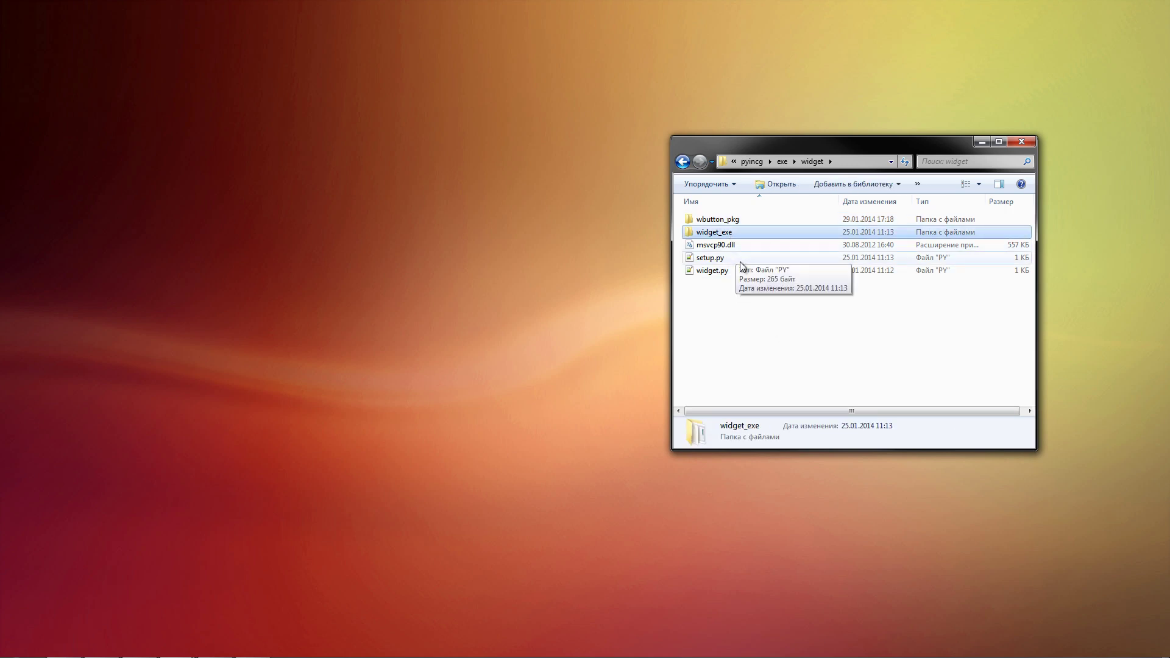
right_click(722, 232)
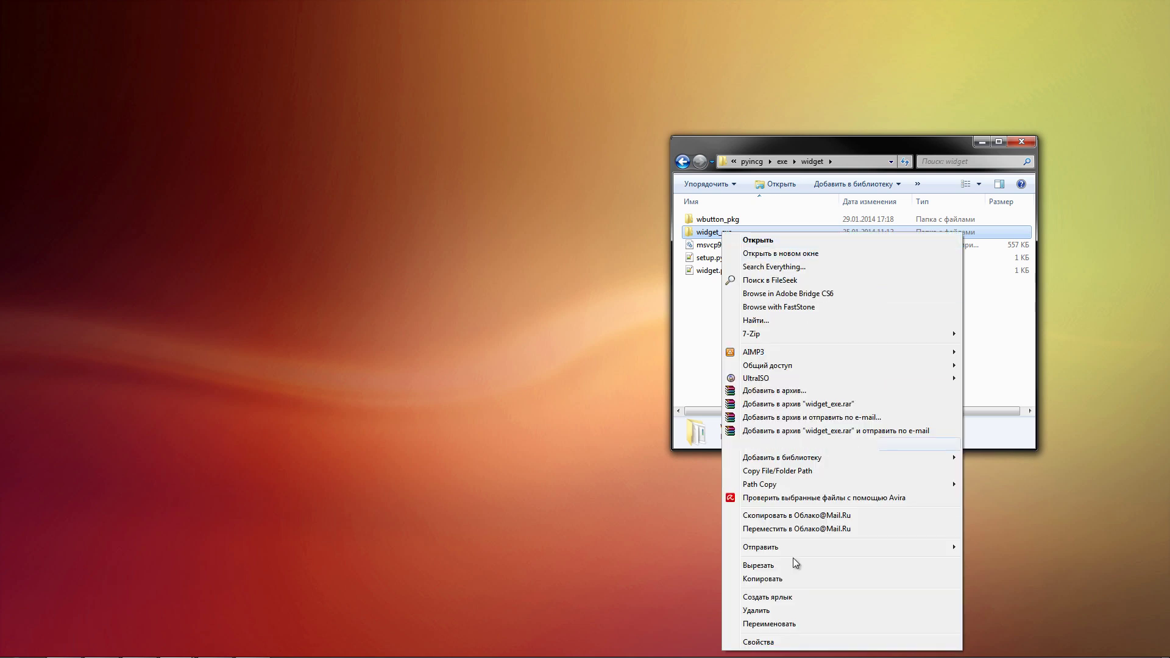
click(790, 643)
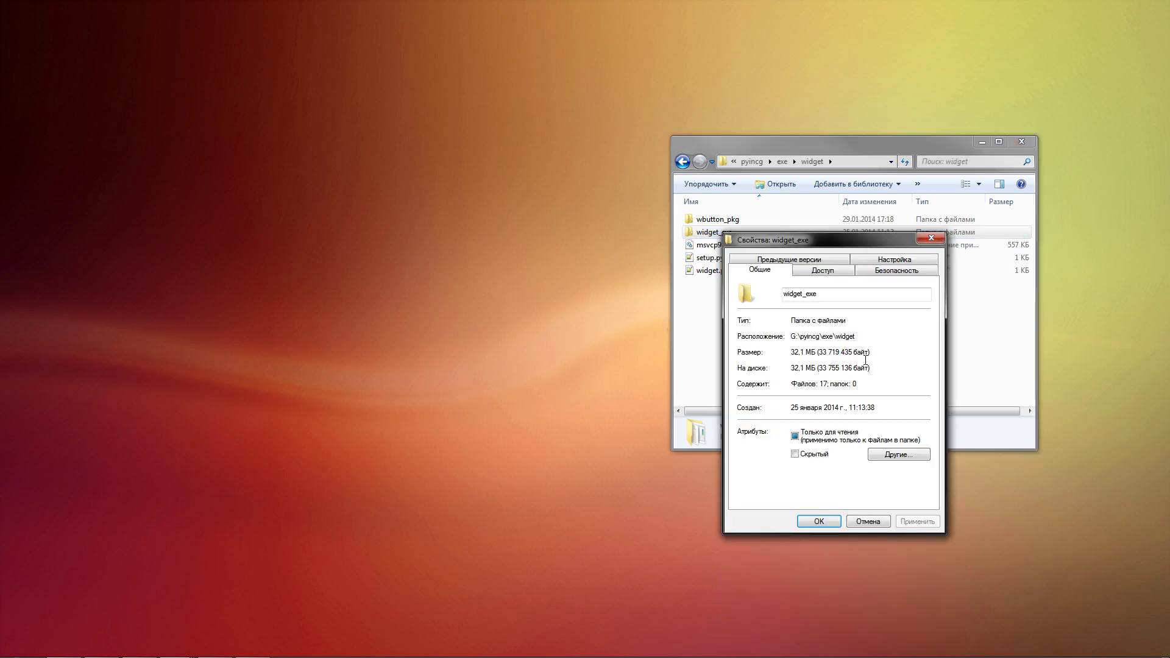
click(931, 238)
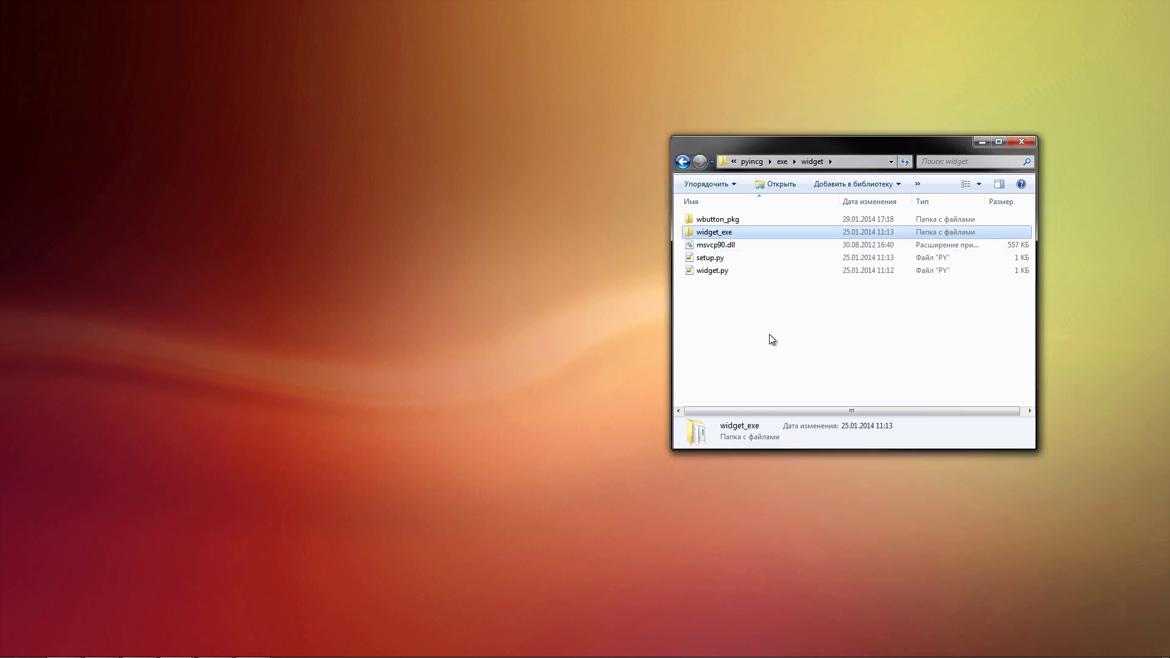
Step: Open the widget_exe folder, make its window taller to show every file, and examine the Python and Qt DLLs
double_click(712, 232)
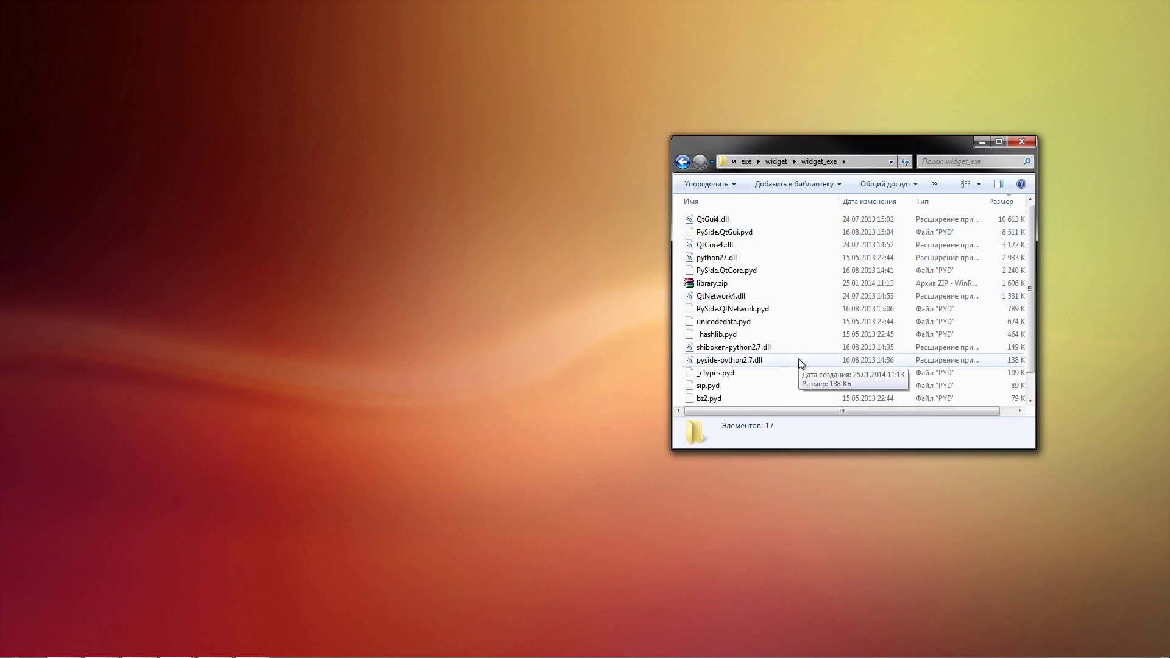
drag(770, 134, 770, 34)
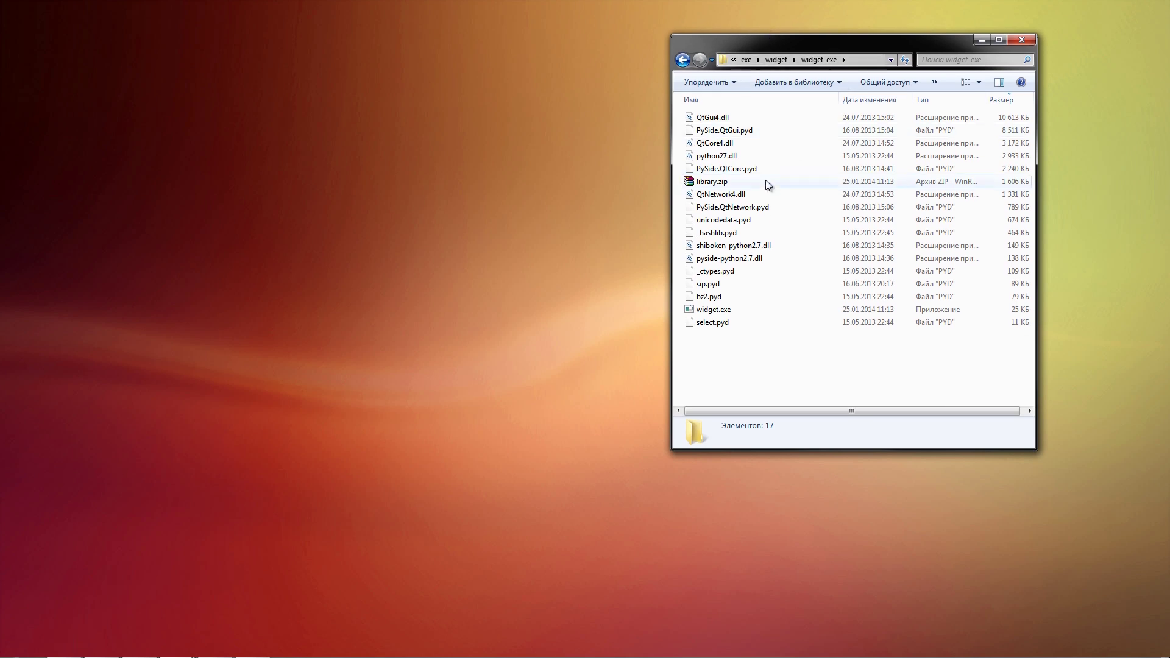
click(740, 156)
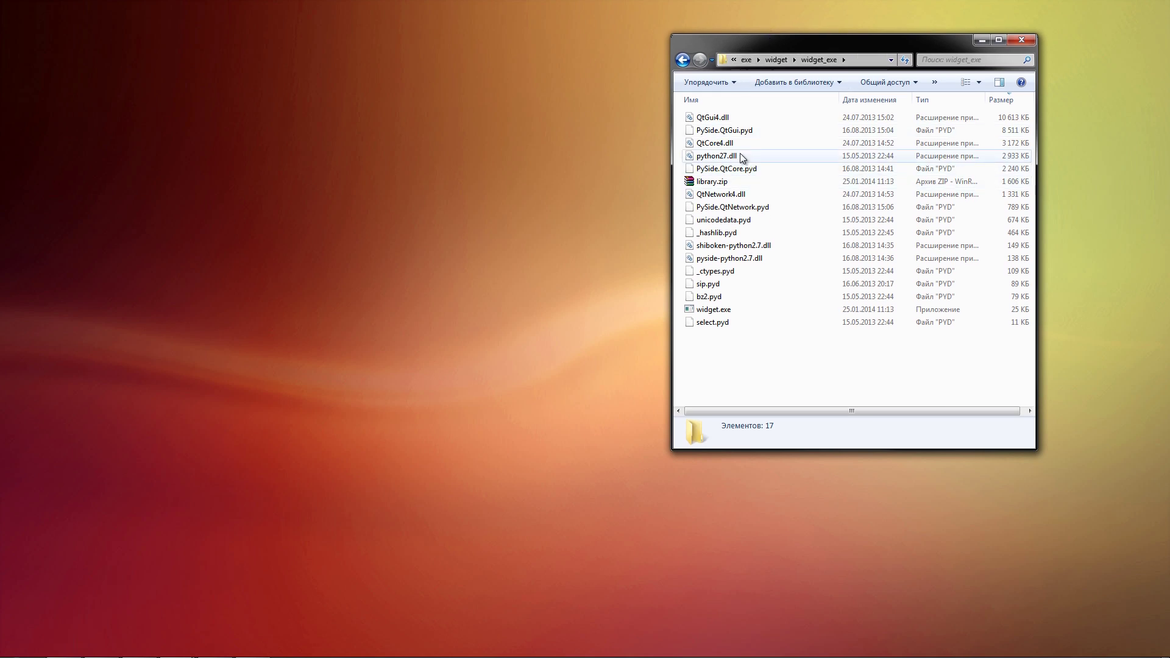
click(742, 115)
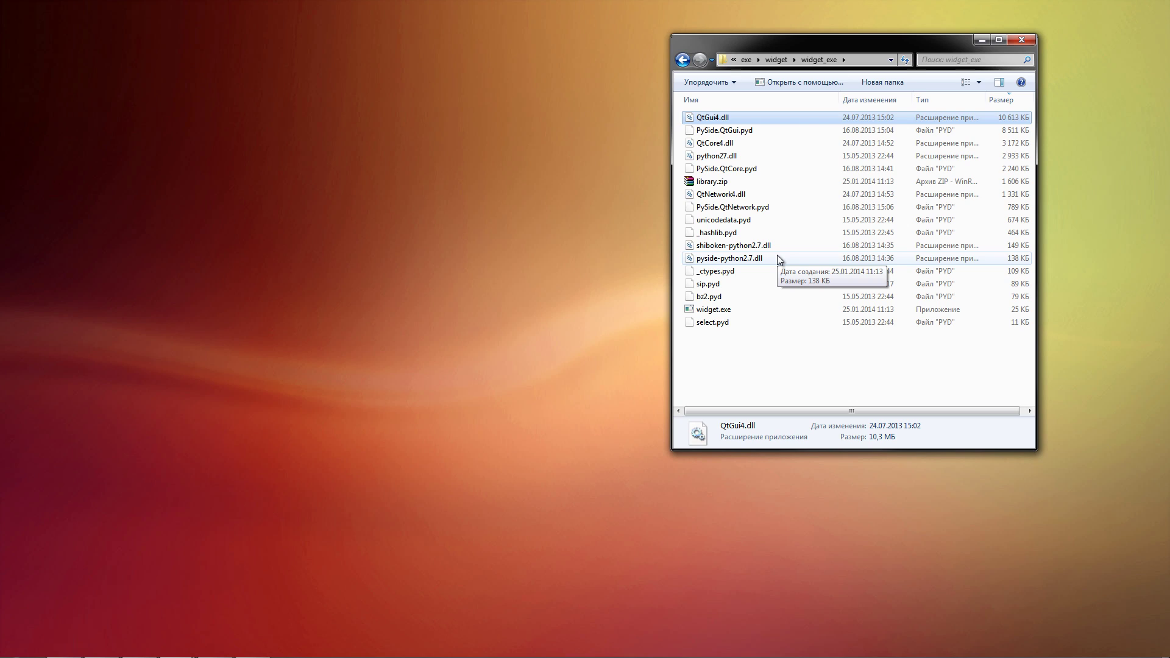
click(731, 144)
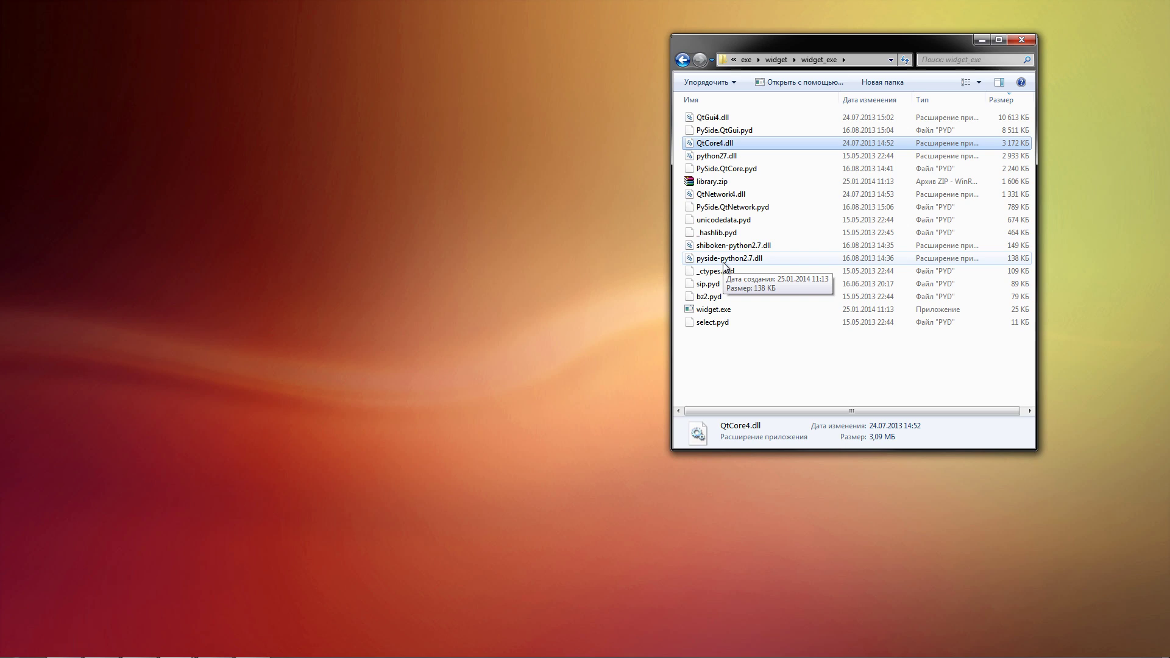
Step: Run the compiled widget.exe, close its HELLO window, and point out the accompanying Qt and PySide library files
click(732, 313)
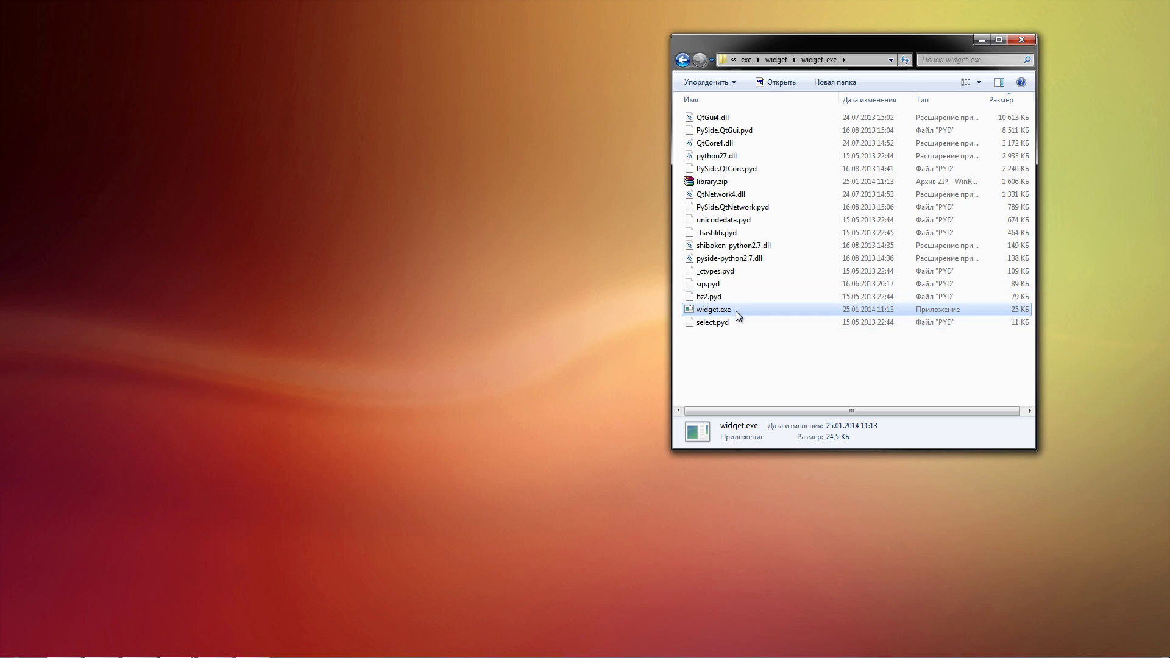
double_click(728, 311)
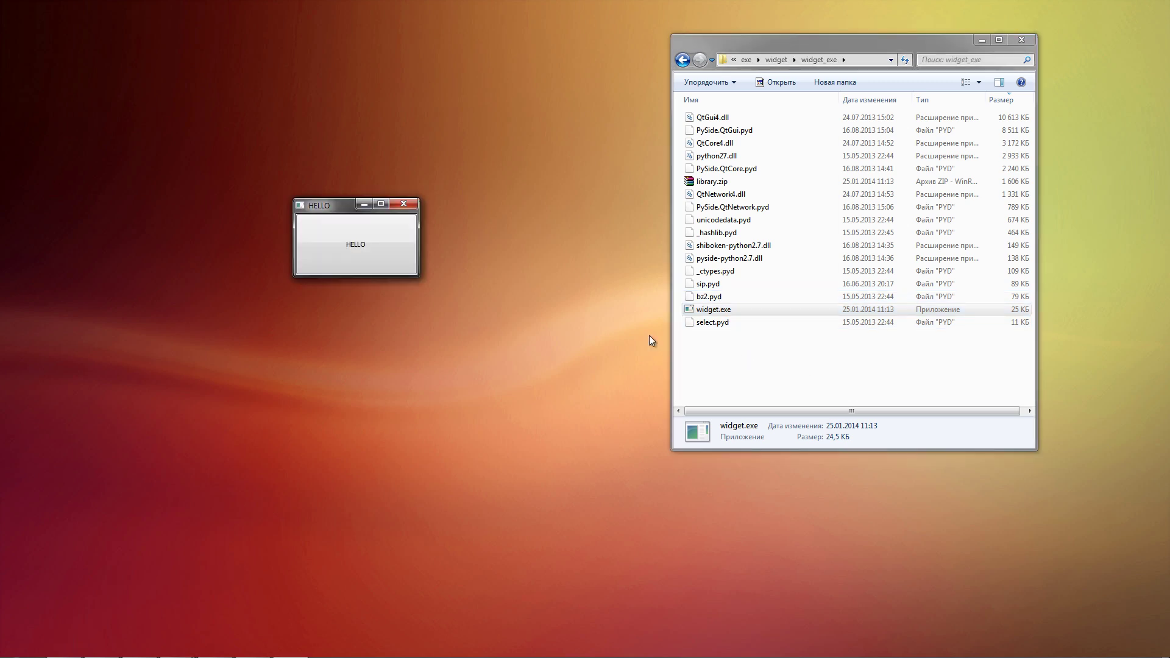
click(407, 204)
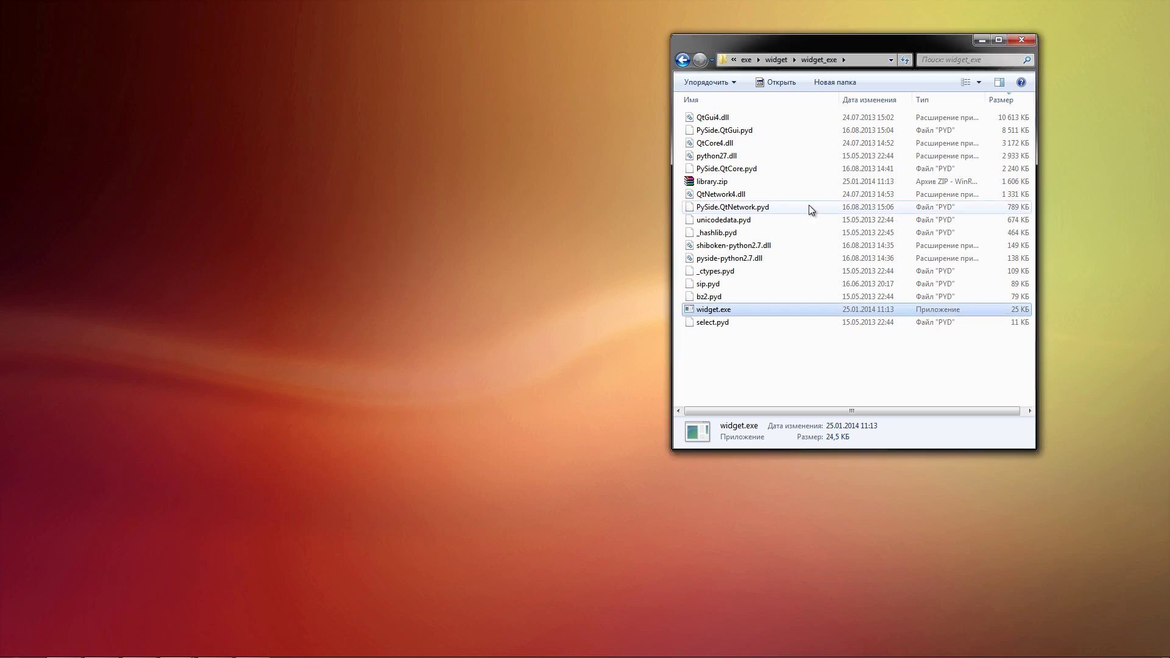
click(772, 192)
click(765, 168)
click(759, 142)
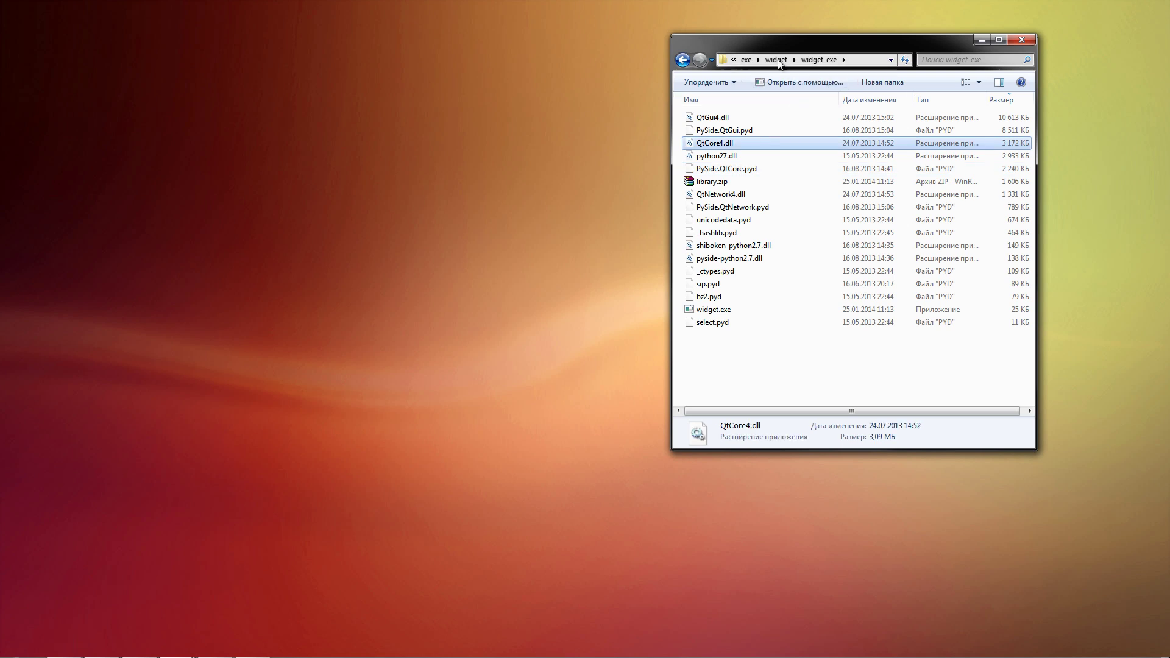
Step: Go back to the exe folder, open rat, and check the combined size of pw_RATconverter and launcher.py
click(775, 61)
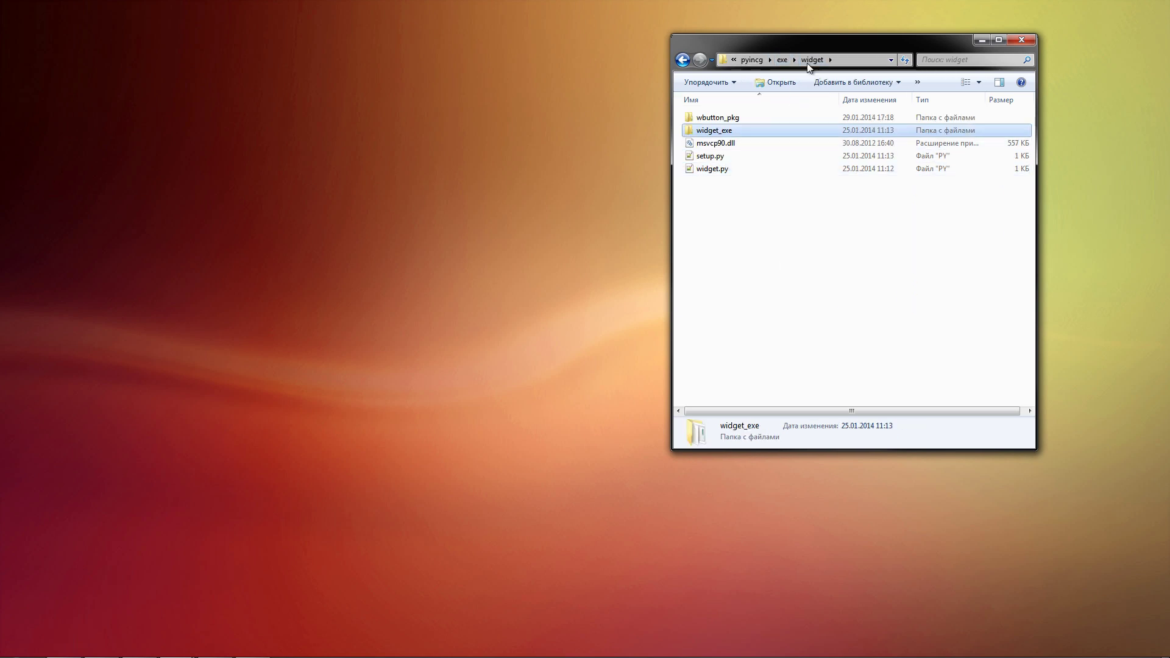
click(782, 60)
double_click(707, 130)
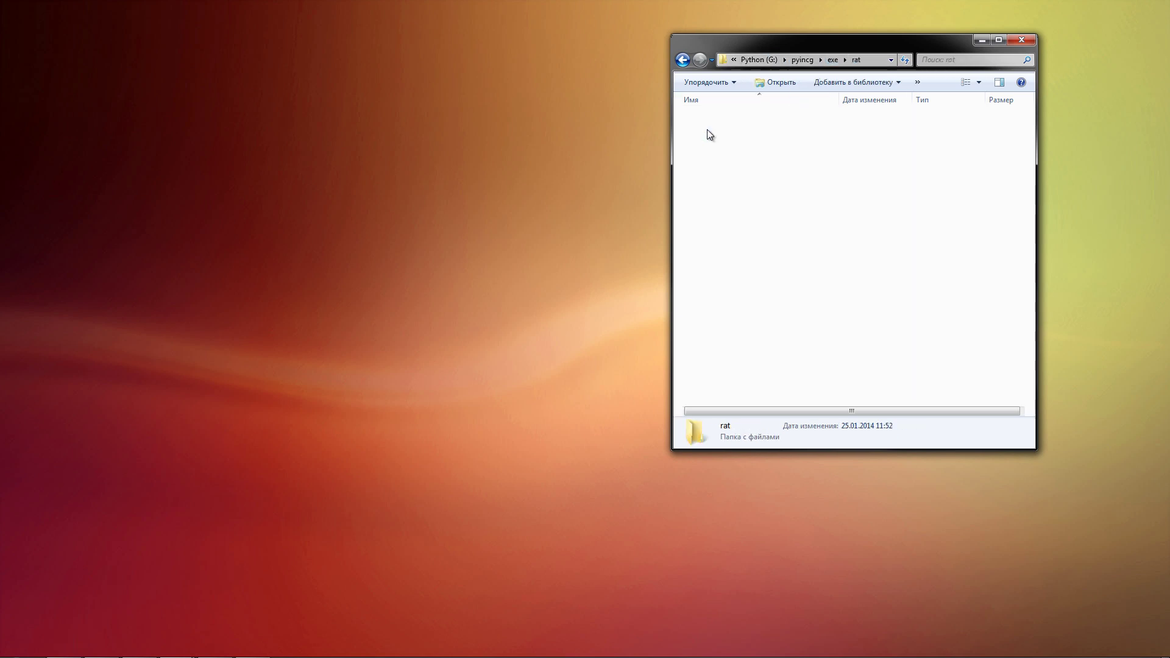
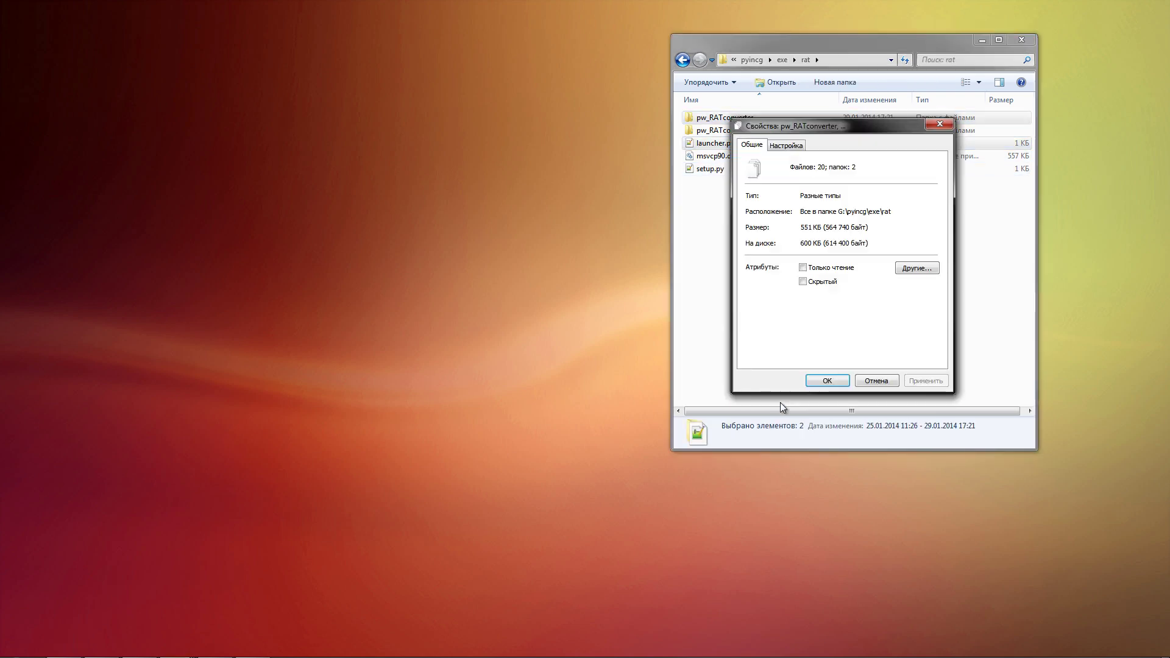
click(946, 126)
Step: Check the size of the pw_RATconverter_exe folder in its properties
click(757, 131)
right_click(757, 131)
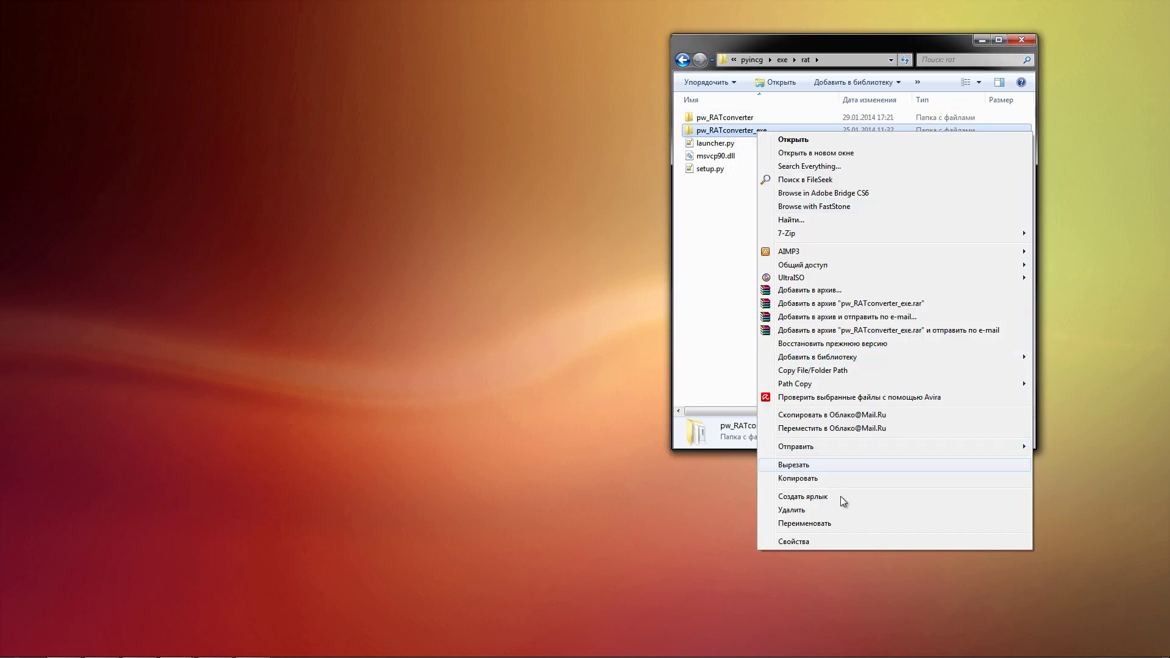
click(844, 542)
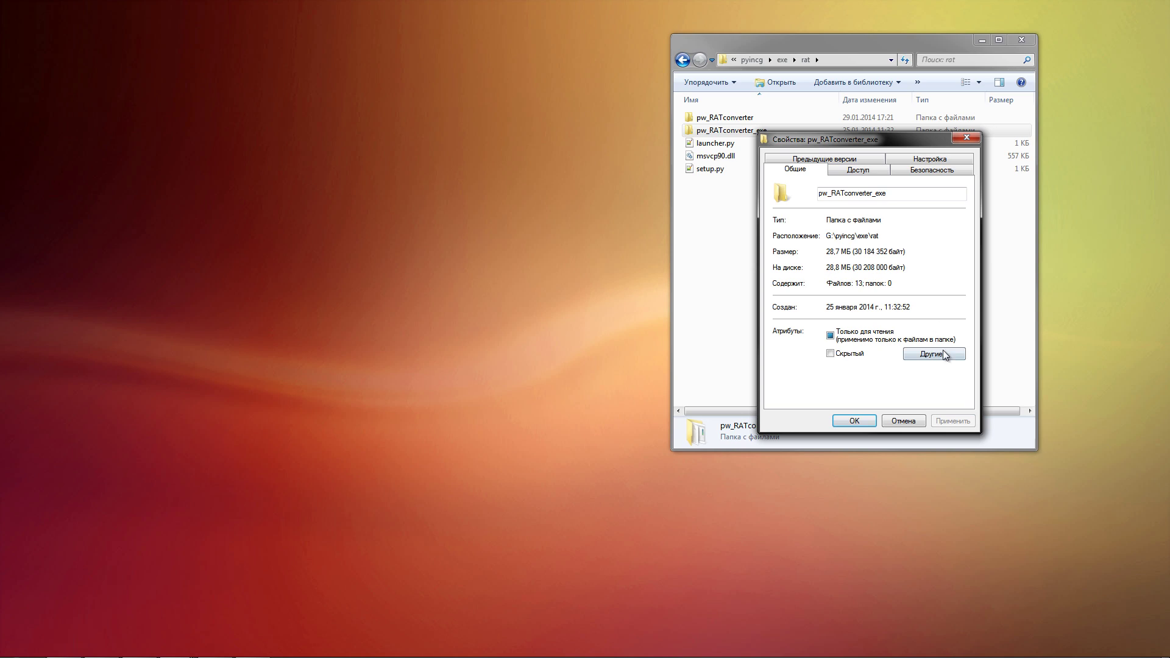
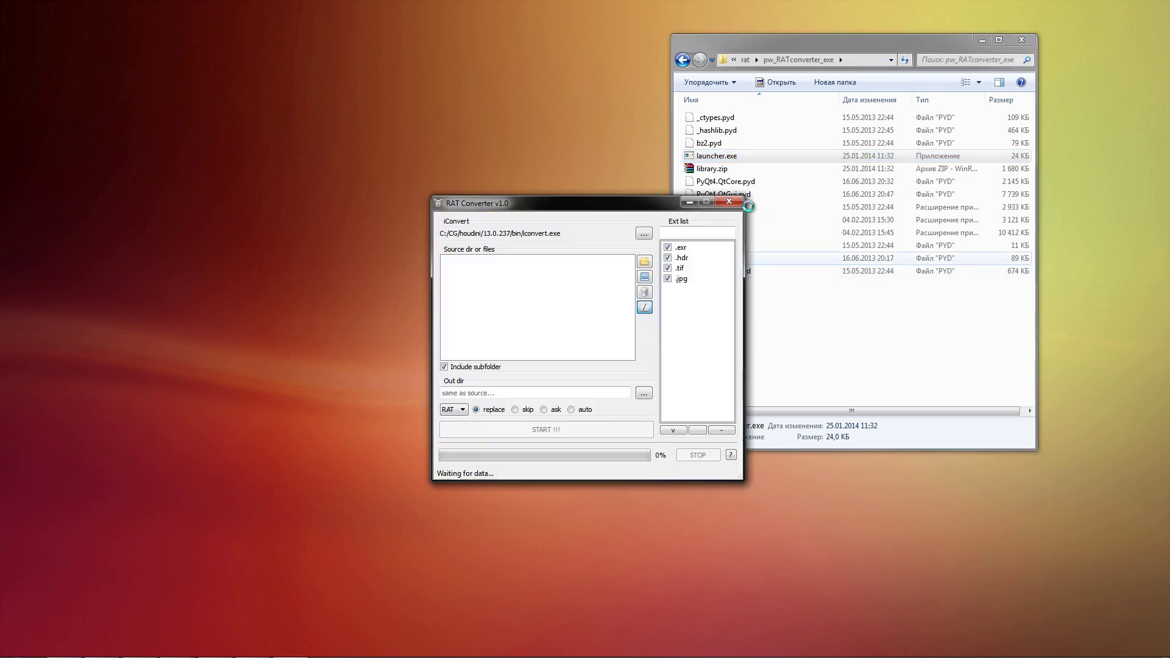
Step: Close the compiled RAT Converter window and return to the exe folder inside pyincg
click(736, 203)
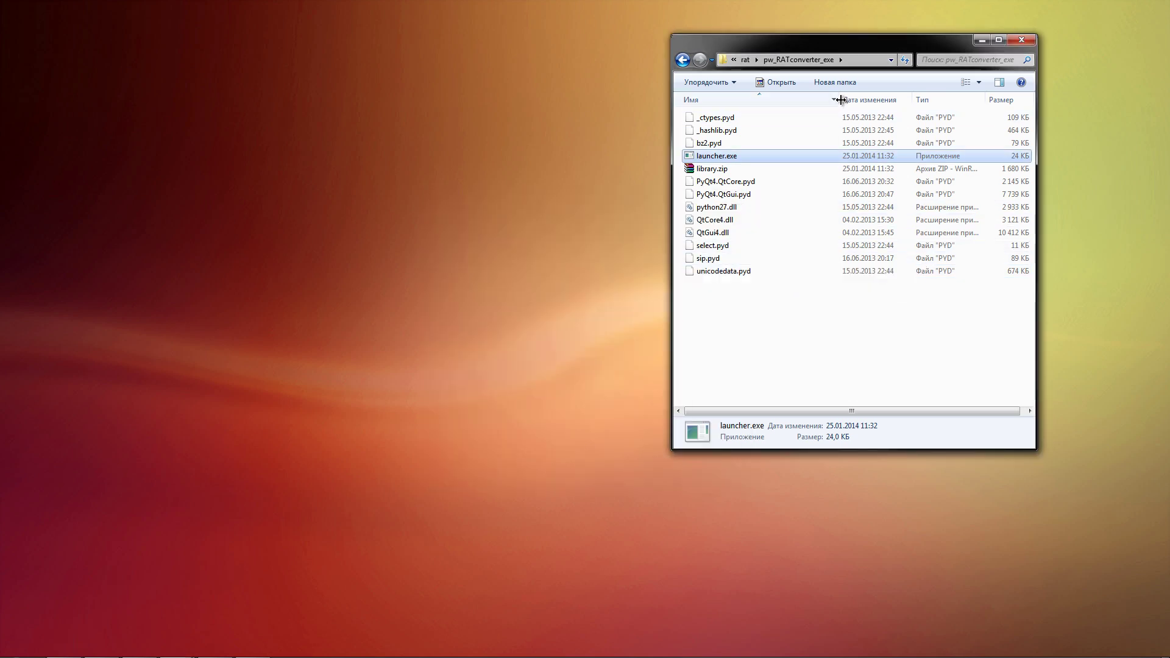
click(744, 60)
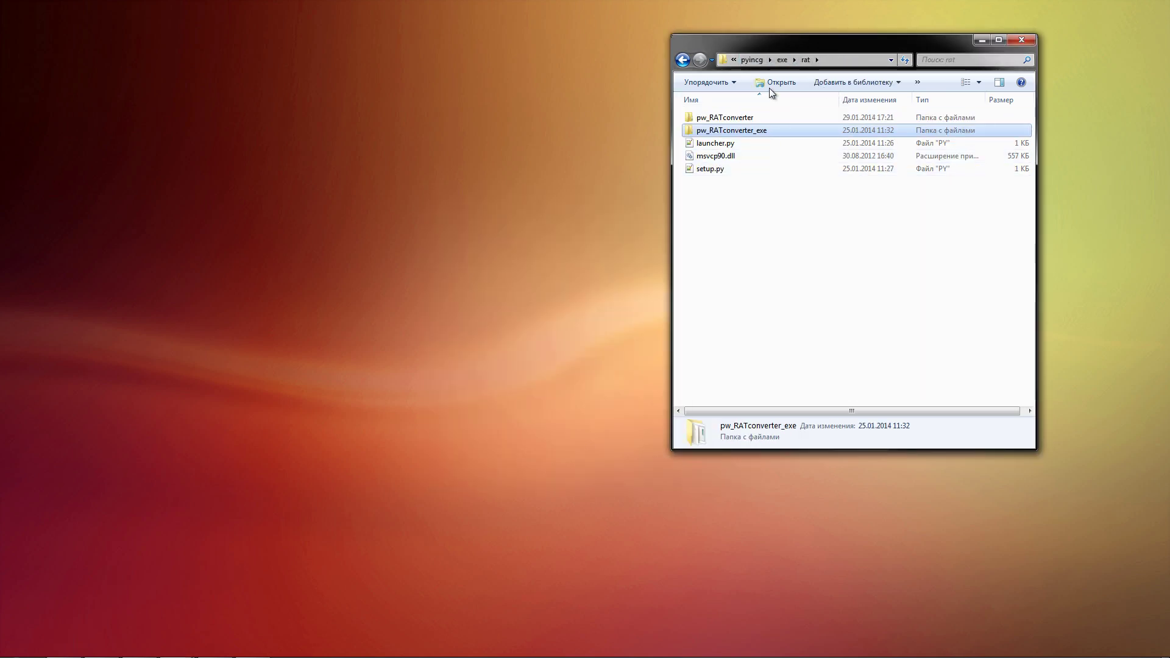
click(782, 59)
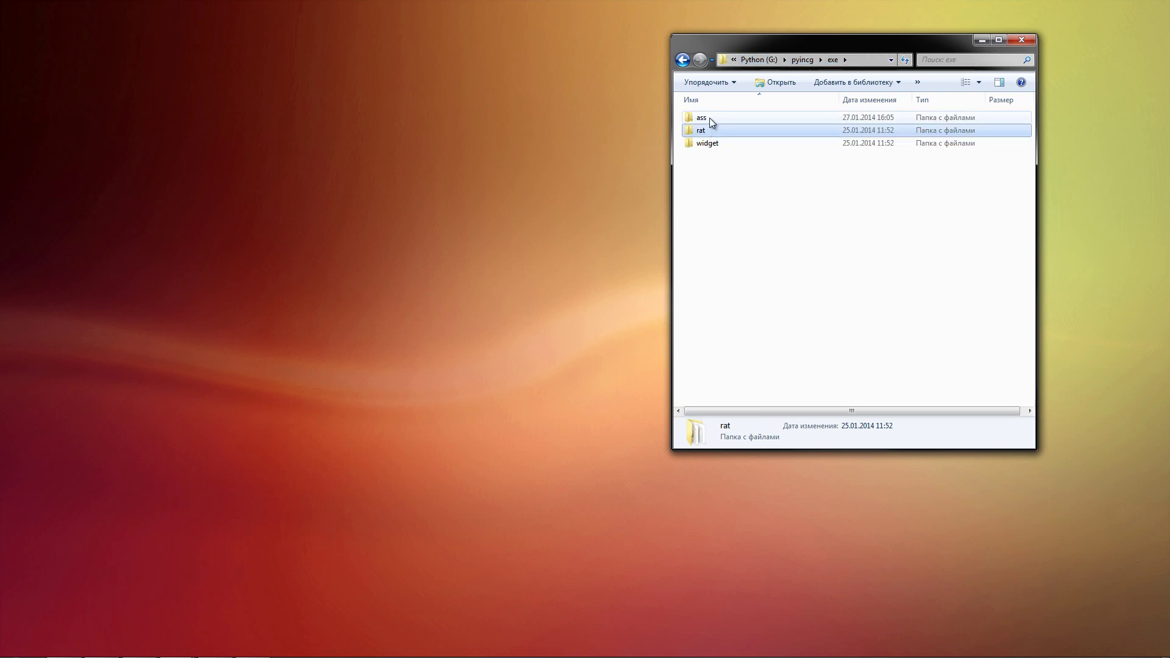
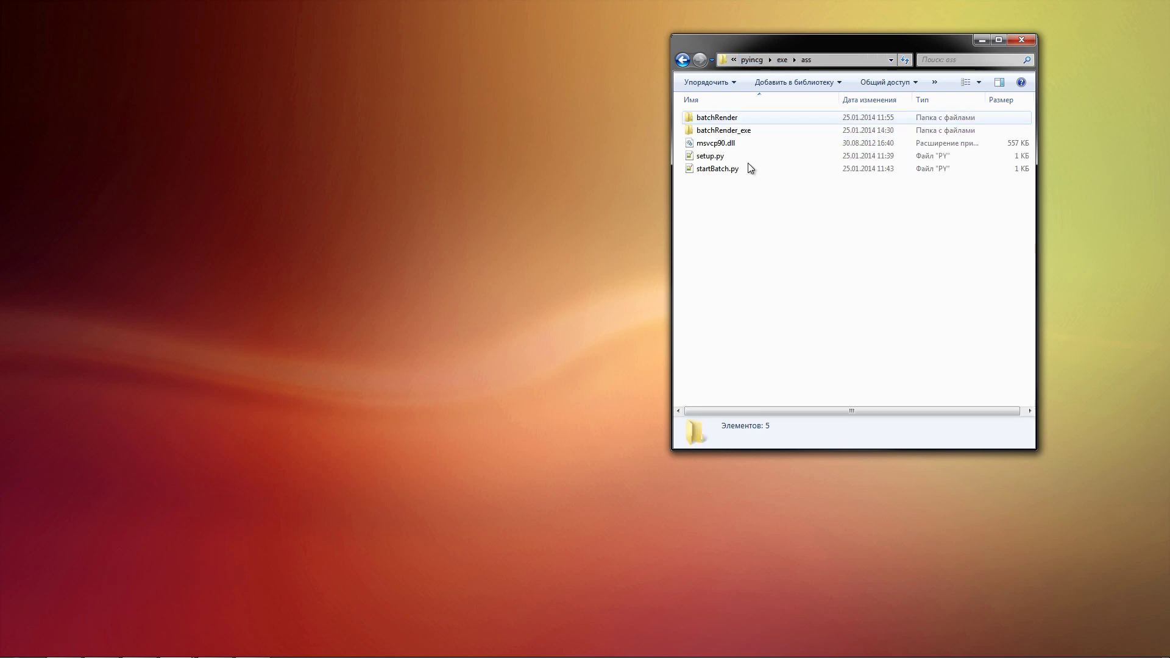
Step: Check the combined size of the batchRender folder and startBatch.py in their properties
click(719, 171)
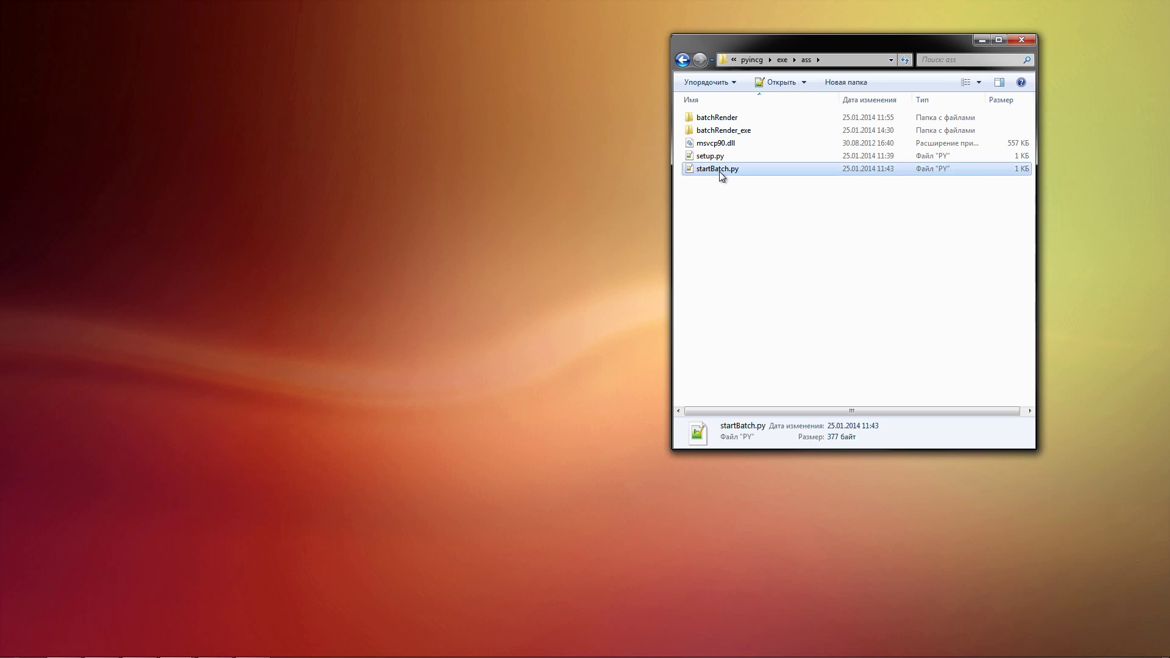
ctrl+click(734, 121)
right_click(726, 115)
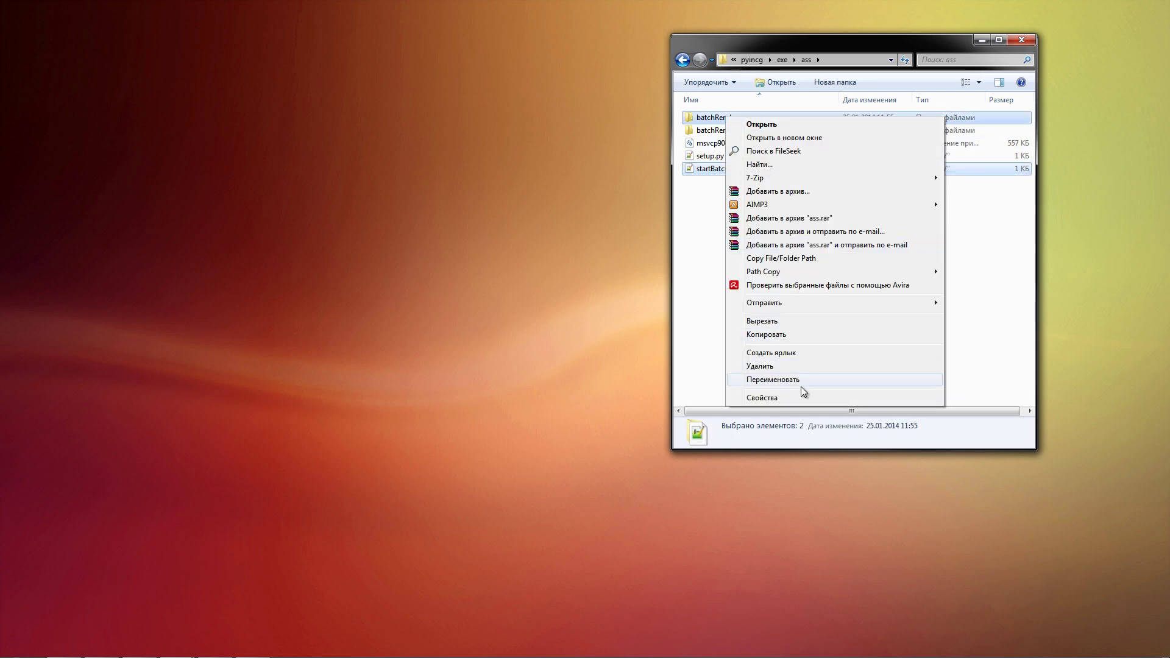
click(801, 396)
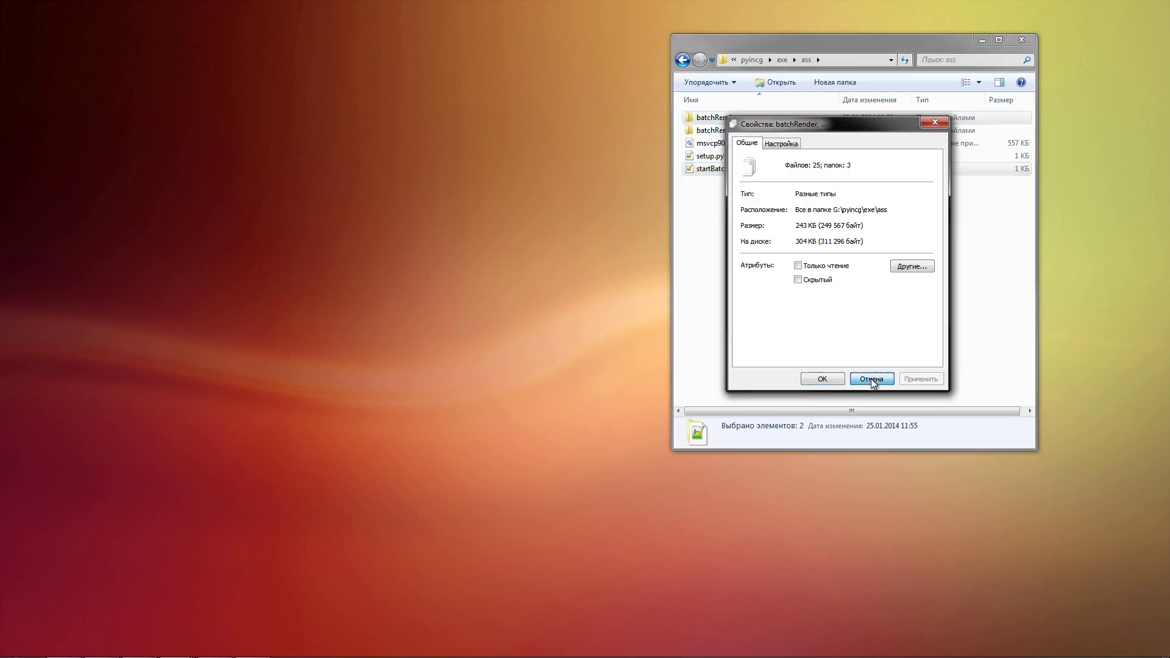
click(871, 379)
Step: Check the size of the batchRender_exe folder in its properties
click(719, 130)
right_click(720, 129)
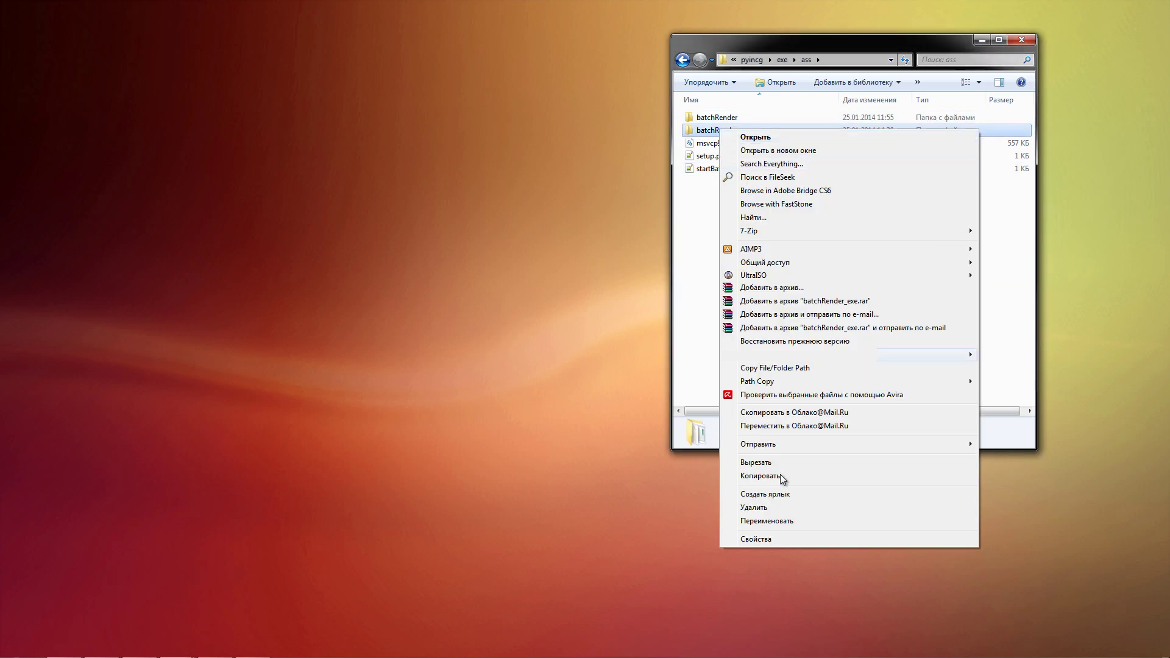
click(794, 540)
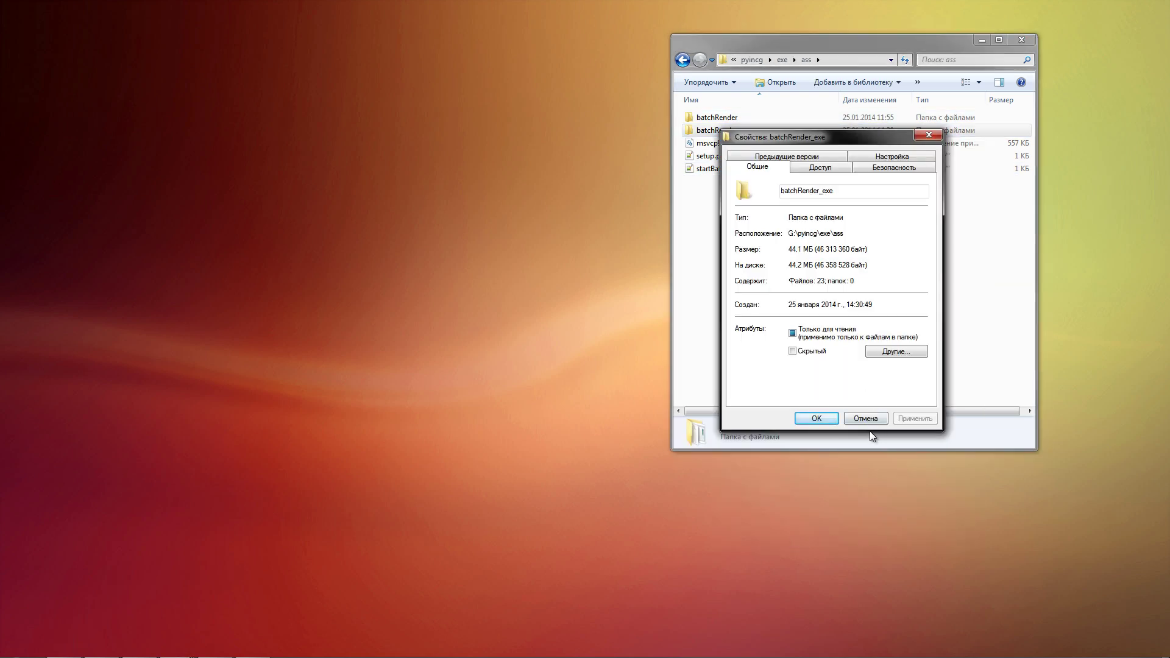
Step: Open batchRender_exe, examine the bundled PySide and PyQt library files, and return to the ass folder
click(736, 131)
double_click(737, 131)
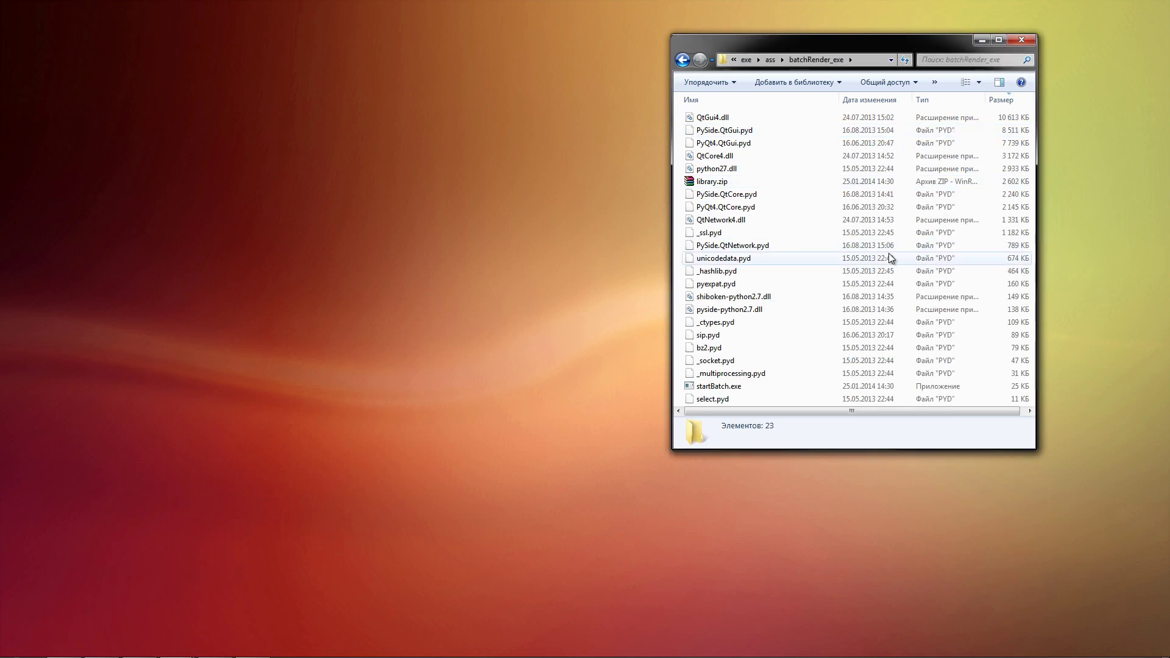
click(816, 130)
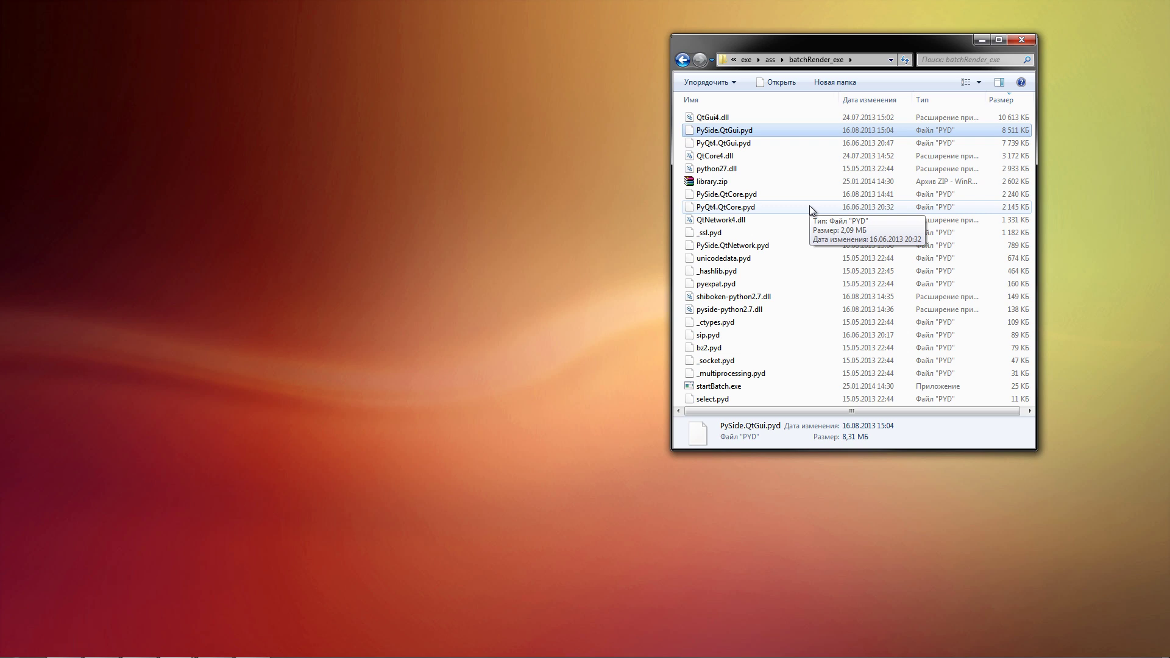
drag(795, 450, 794, 501)
click(792, 448)
click(771, 59)
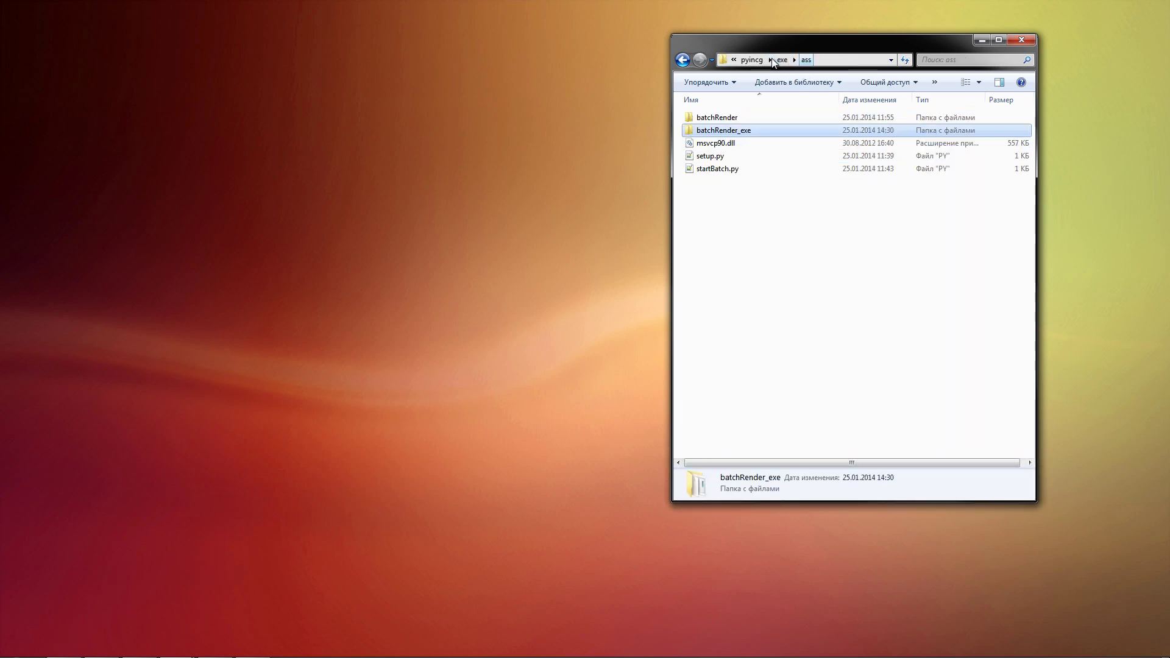
Step: Open setup.py to review its py2exe options, close all open scripts, and exit the editor
click(761, 206)
double_click(713, 157)
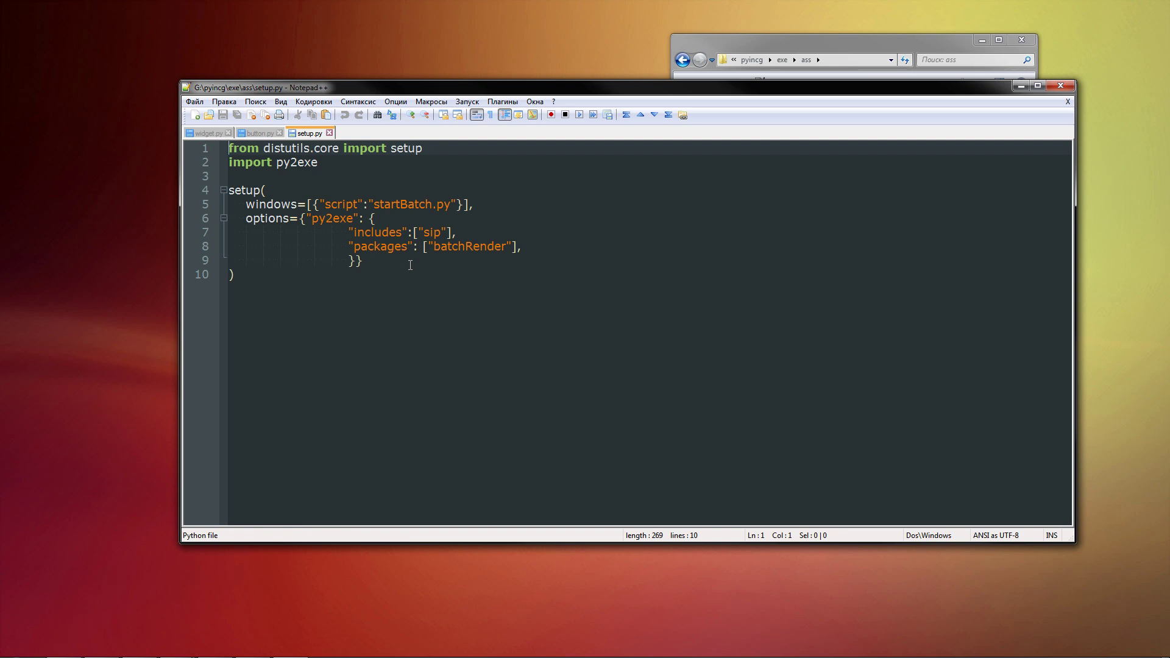
middle_click(312, 134)
middle_click(265, 134)
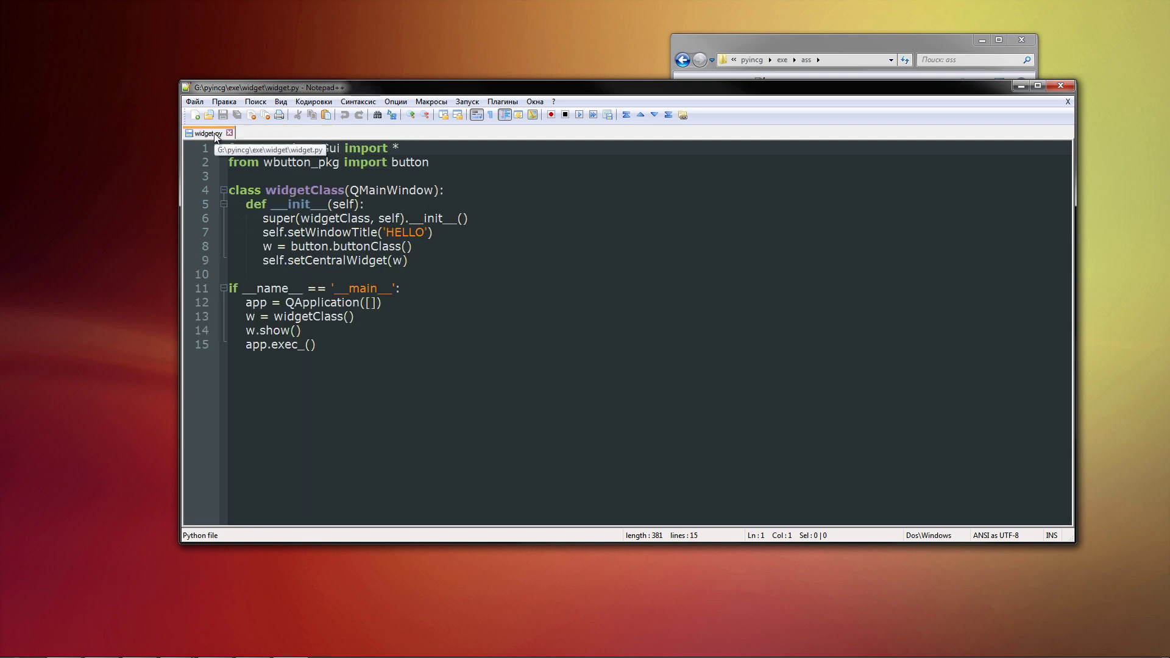
middle_click(214, 134)
click(1062, 86)
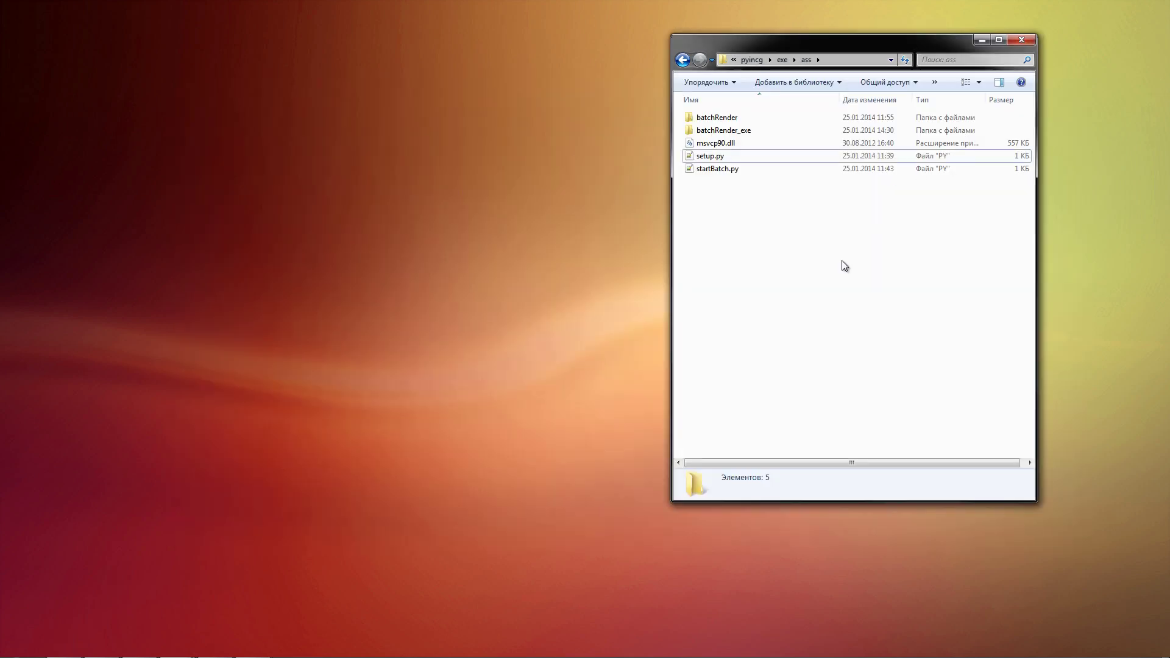
Step: Point out msvcp90.dll beside the build scripts and go back up to the exe folder
click(762, 144)
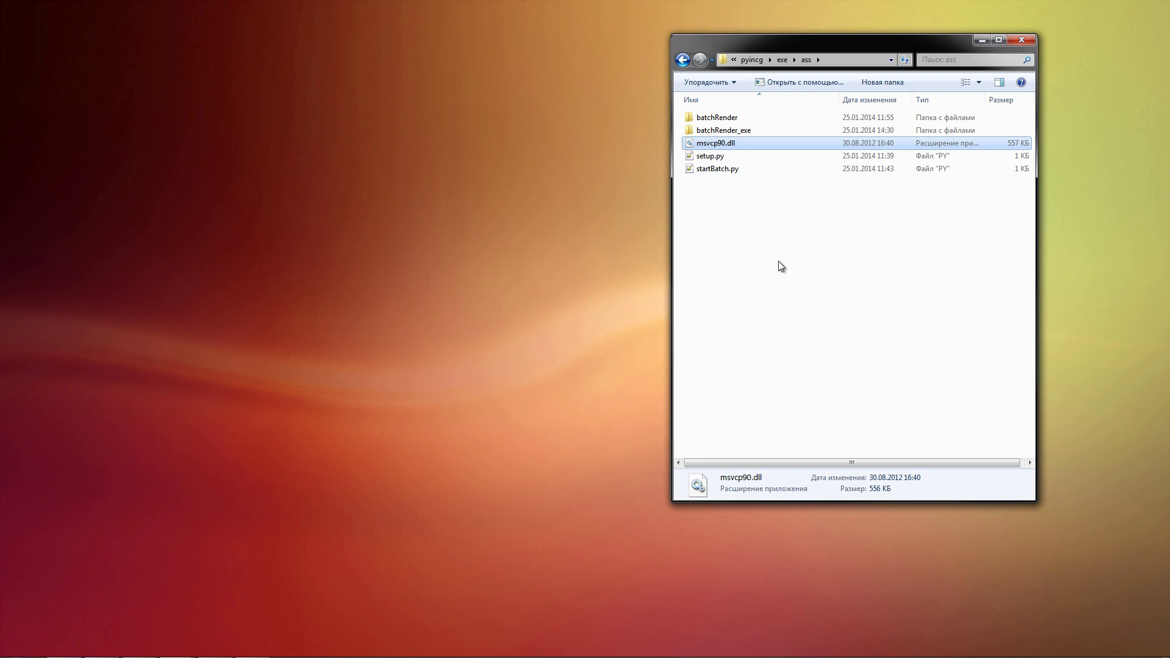
key(BackSpace)
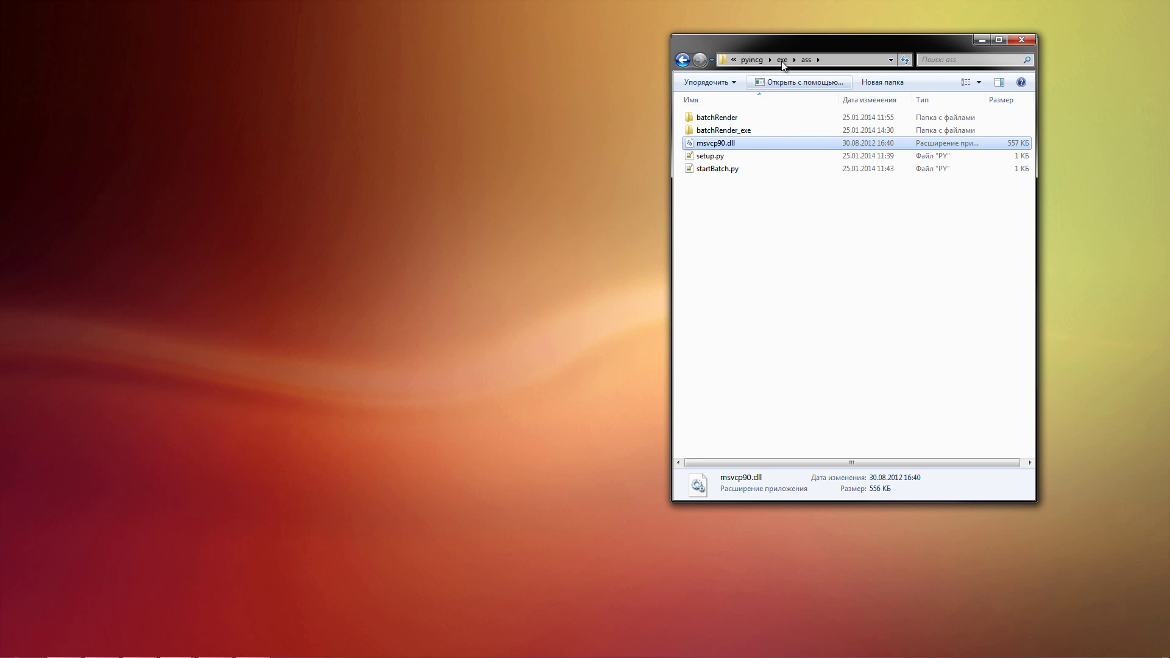
click(786, 204)
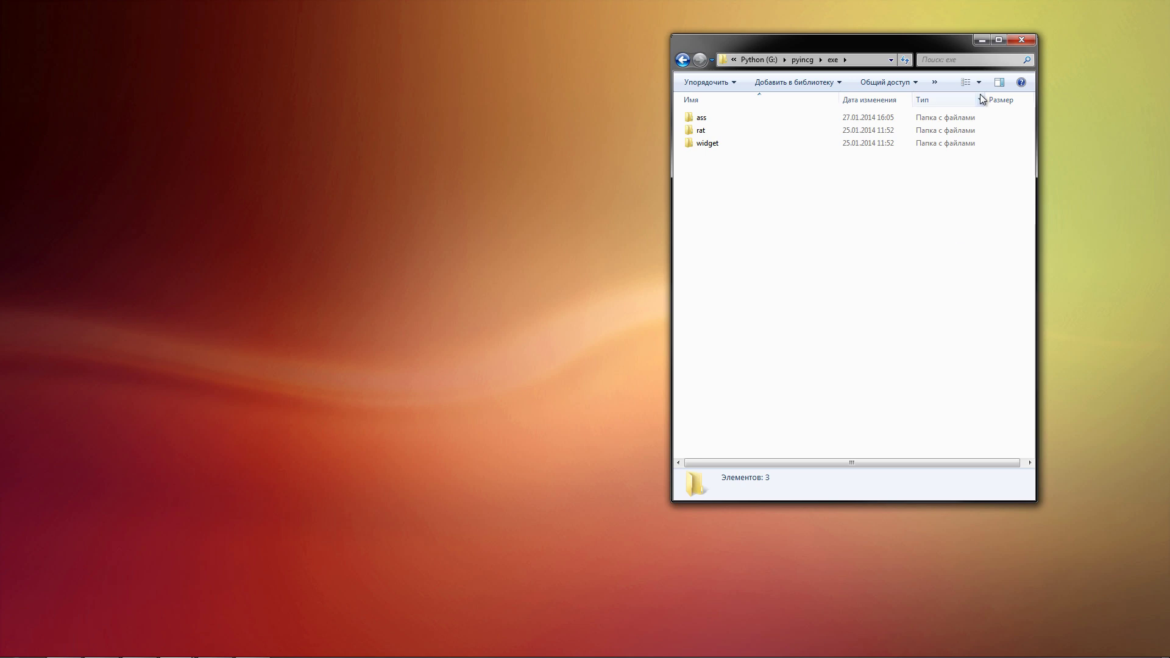
drag(961, 48, 930, 50)
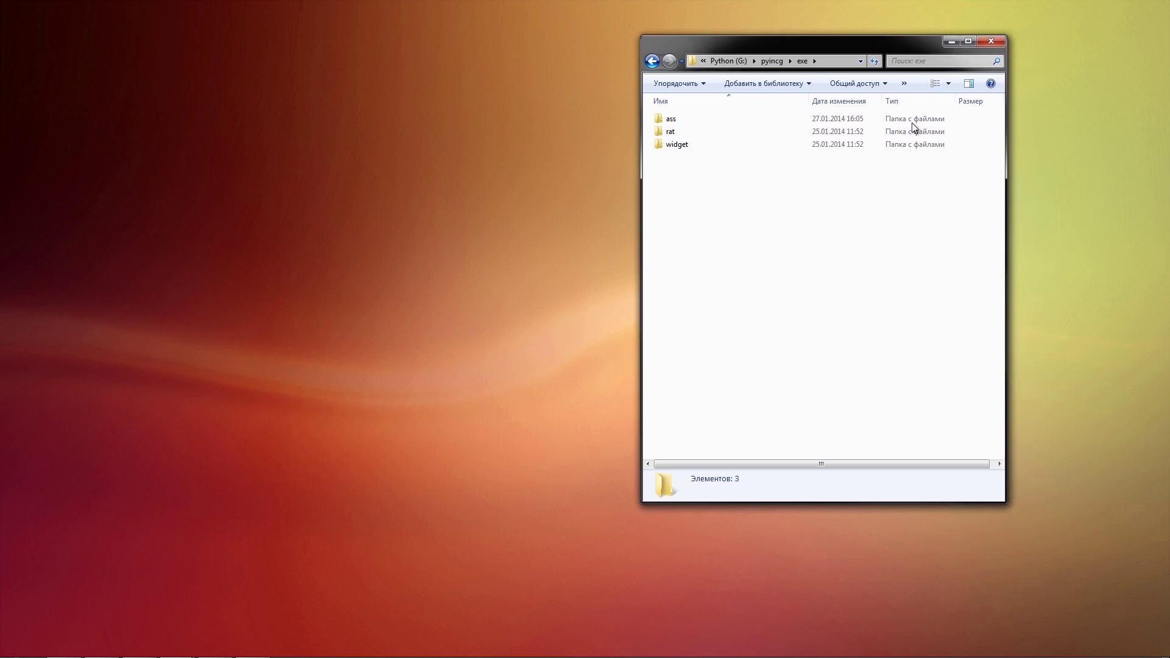
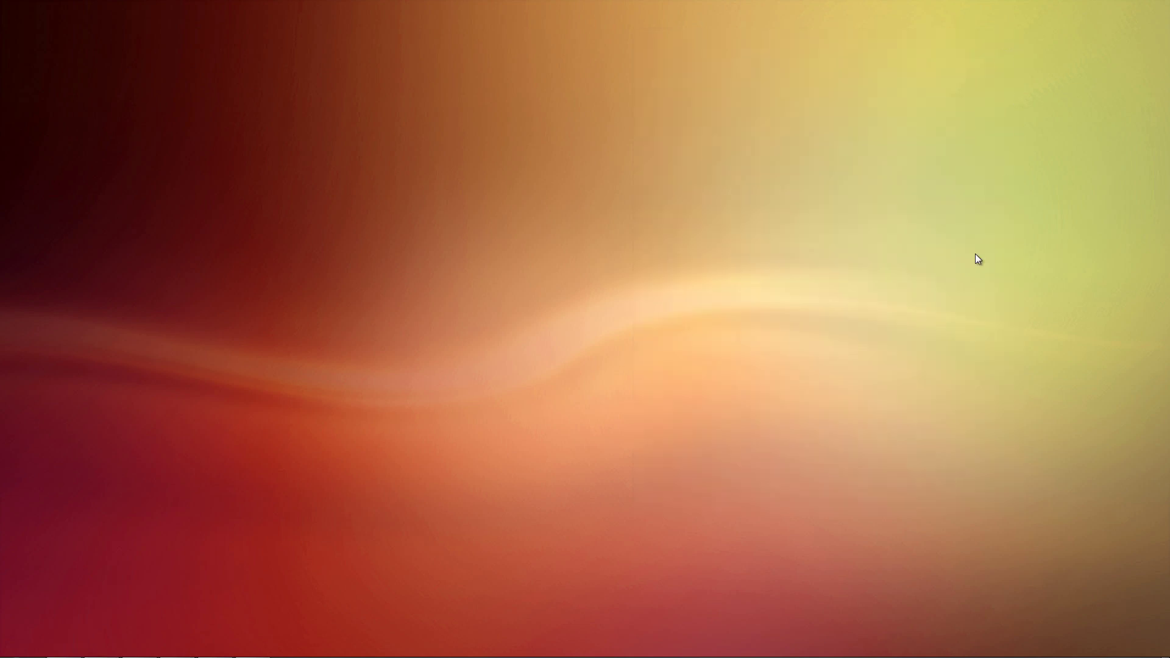
Step: Launch deadlineTimer from the SOFT shortcuts and reposition its Task Manager window
mouse_move(945, 656)
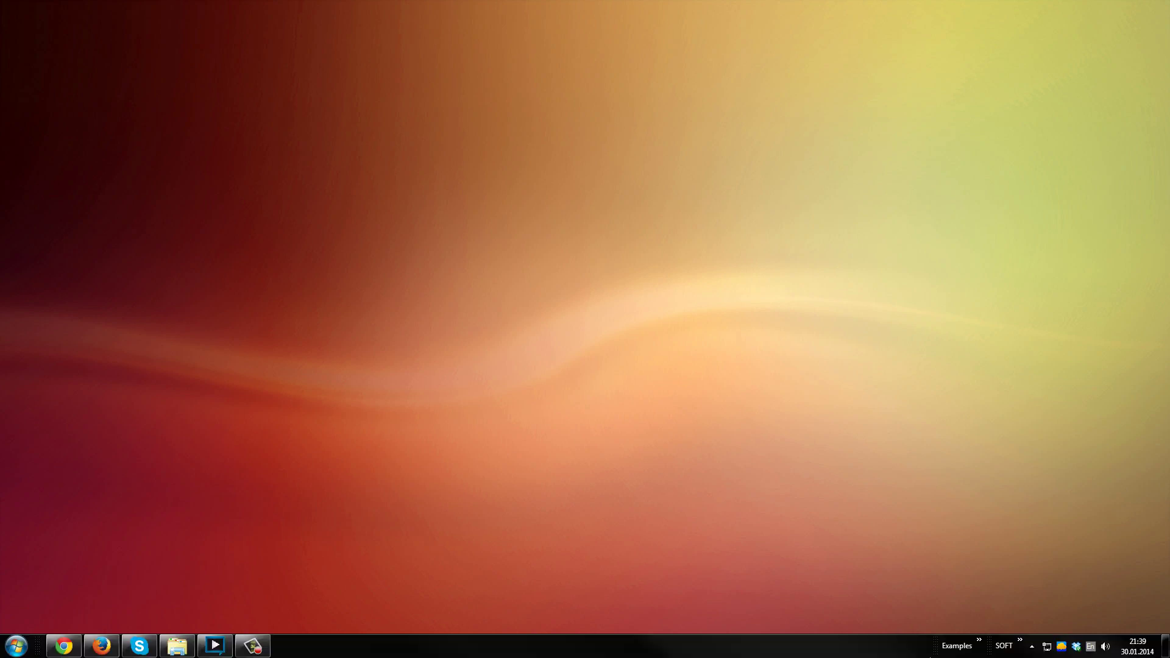
click(980, 647)
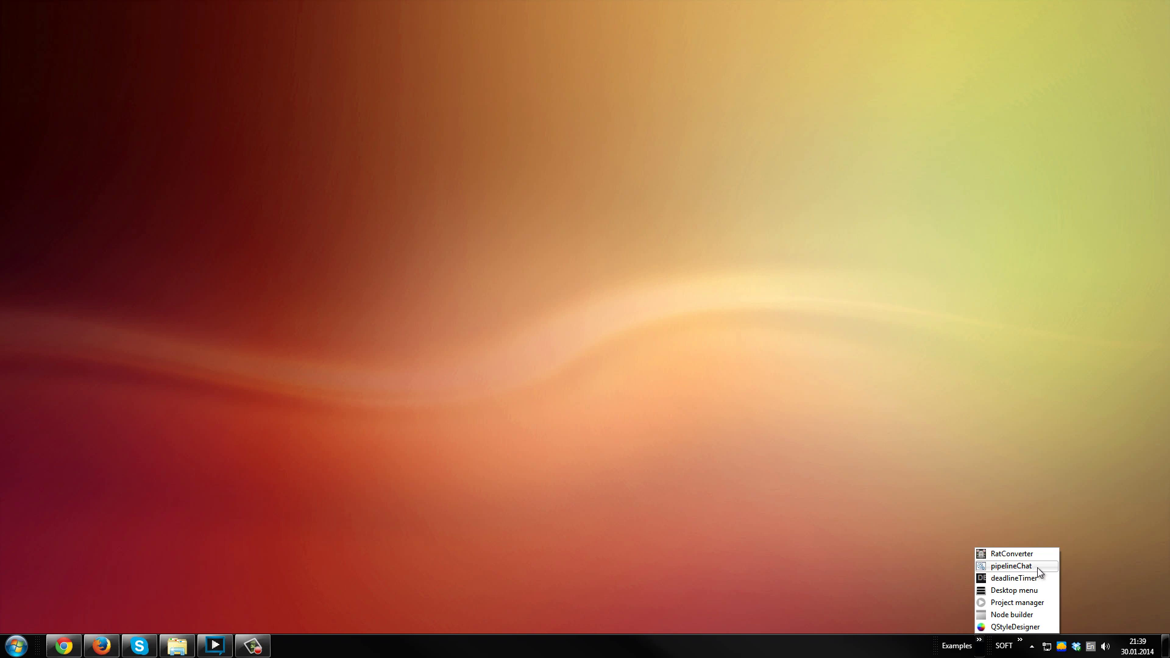
click(1004, 580)
drag(610, 222, 630, 186)
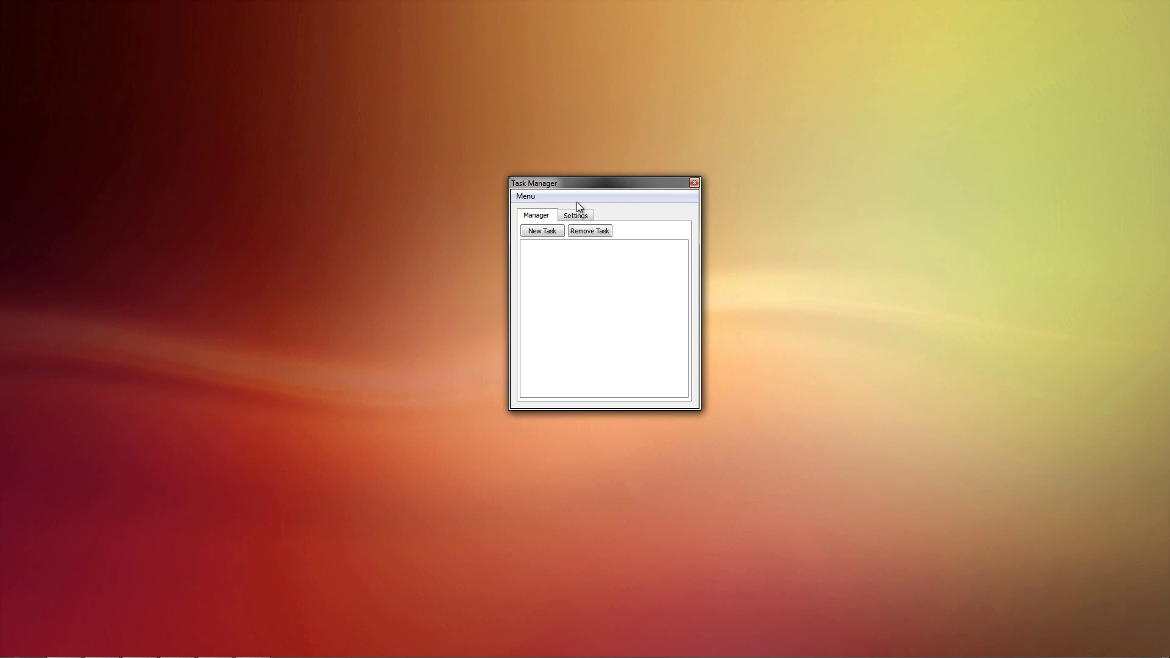
Step: Create a short task labelled "закончить каст" set for the chosen time 22:00
click(542, 234)
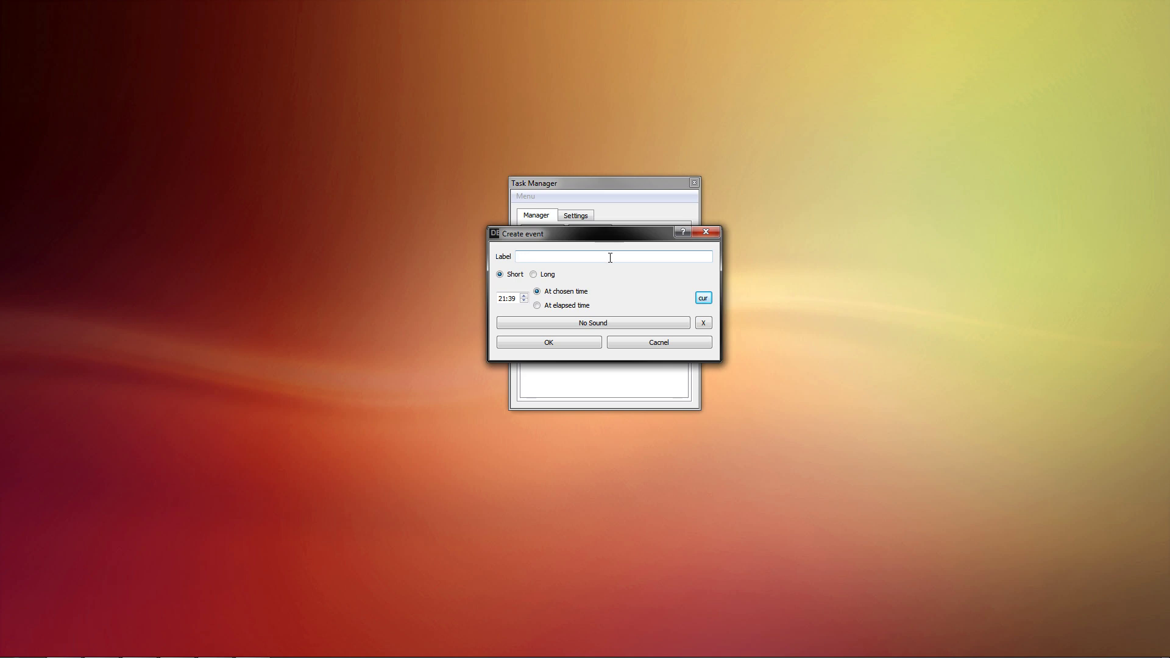
text(pfrончить)
text( каст)
double_click(511, 298)
scroll(506, 298, up, 1)
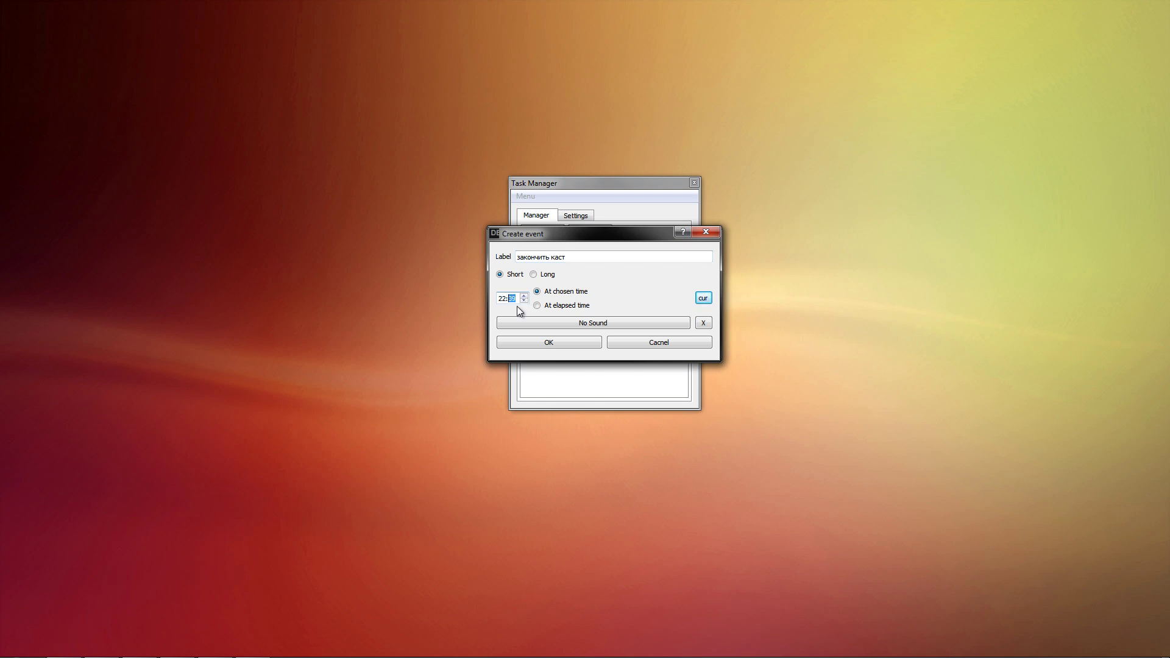
click(559, 343)
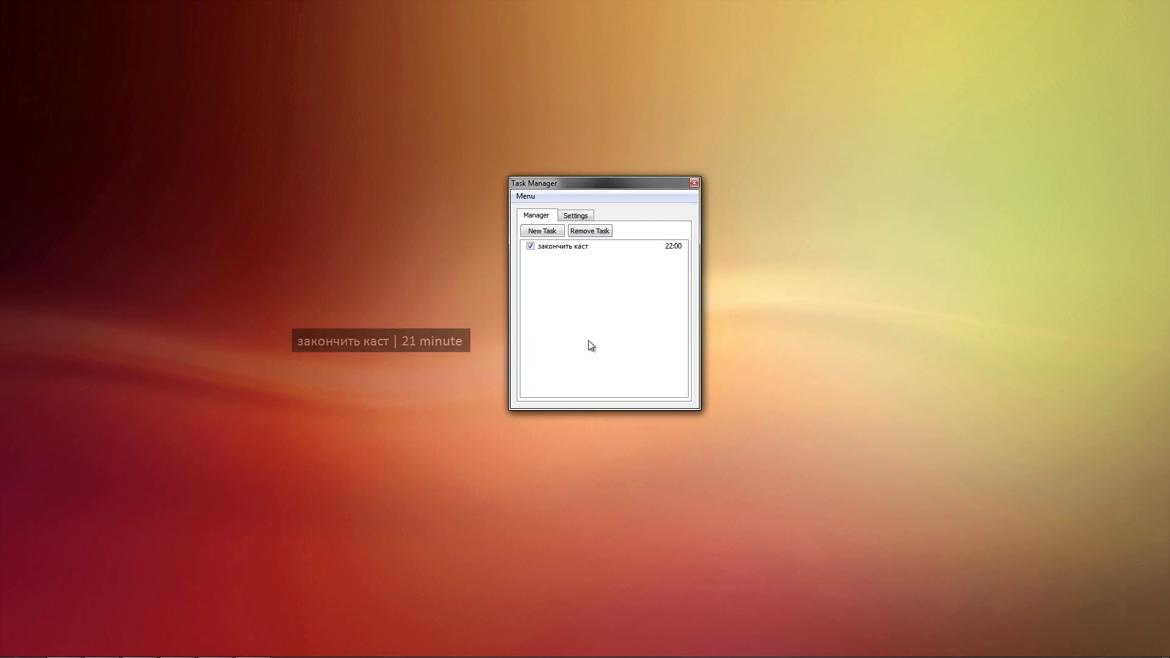
Step: Move the countdown label to the desktop's upper-right corner, and increase its opacity in the Task Manager settings before closing that window
drag(441, 339, 1106, 36)
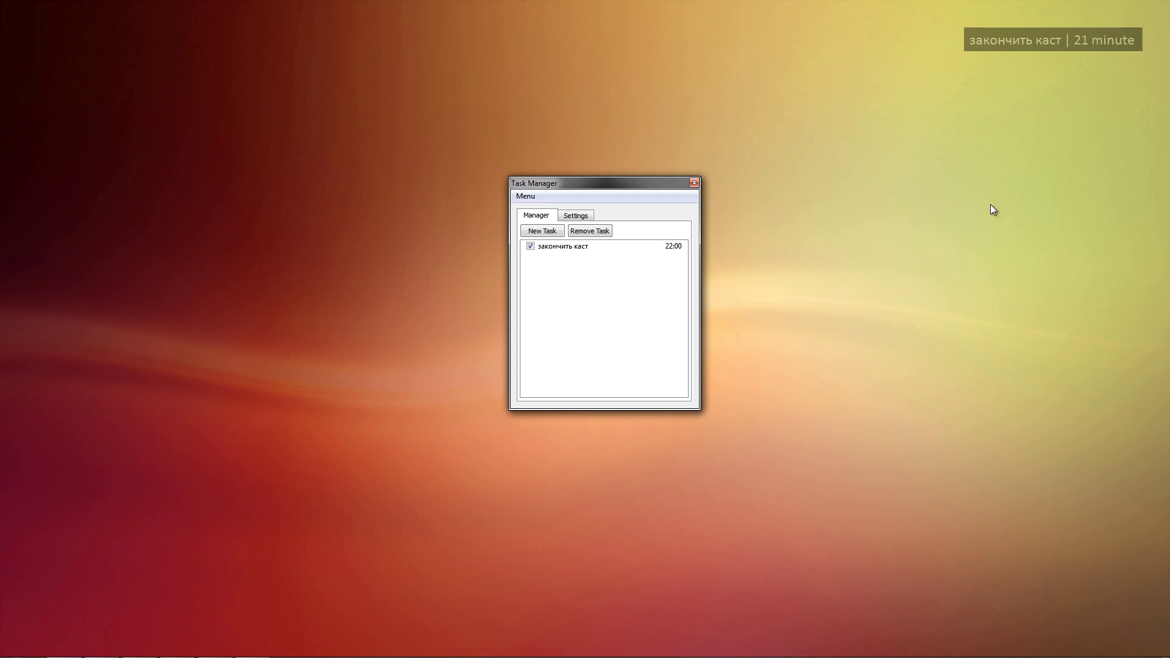
drag(650, 189, 716, 206)
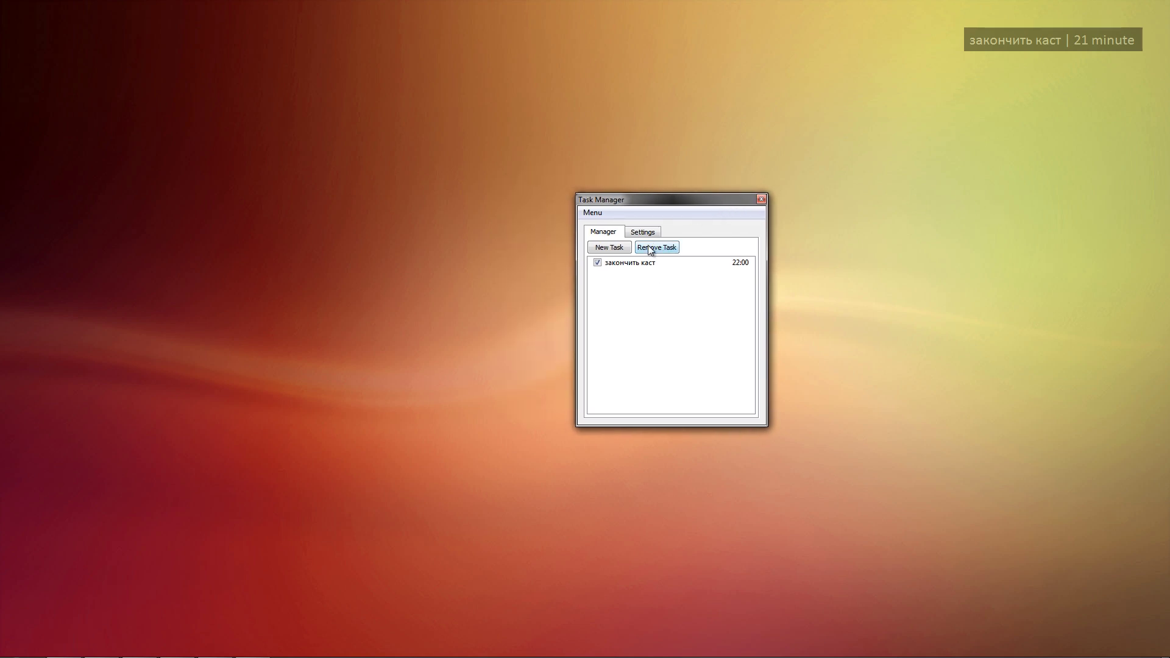
click(647, 234)
drag(694, 267, 737, 267)
click(761, 199)
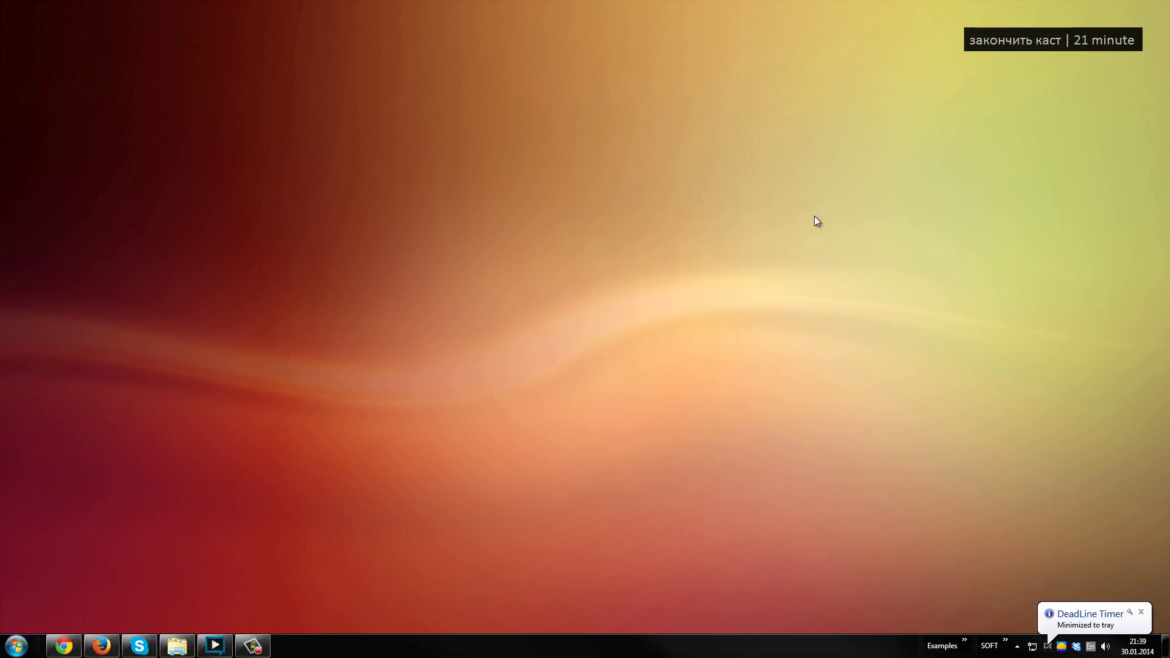
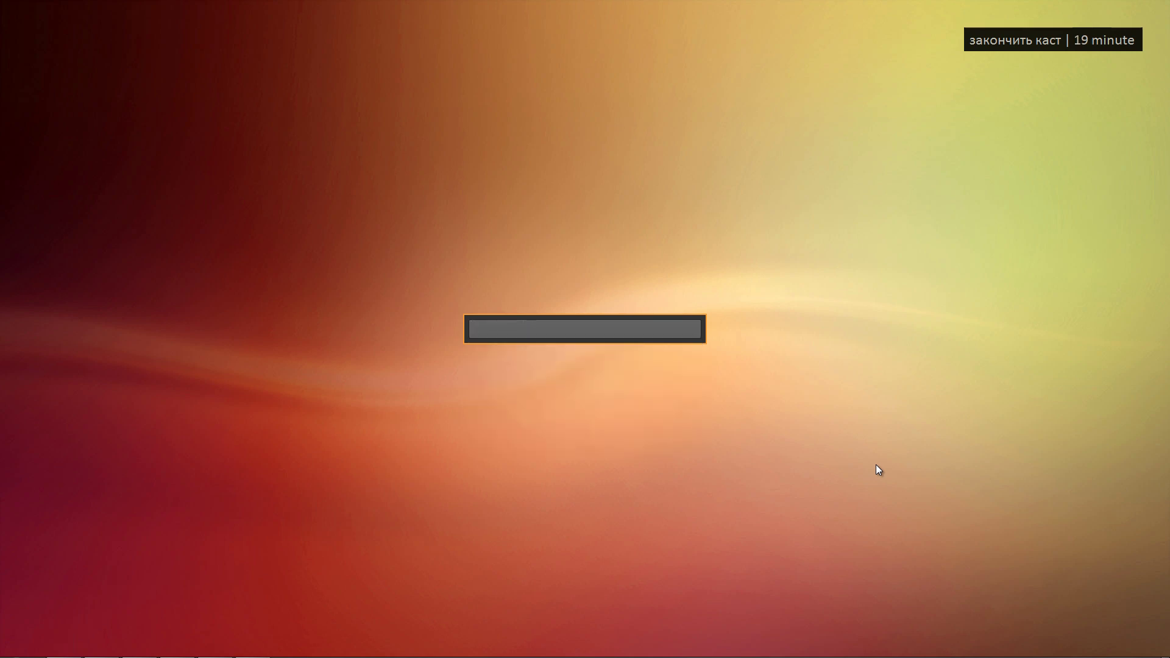
Step: Search the application launcher for "nuk" and highlight NukeX 8.0v1 among the suggestions
text(nuk)
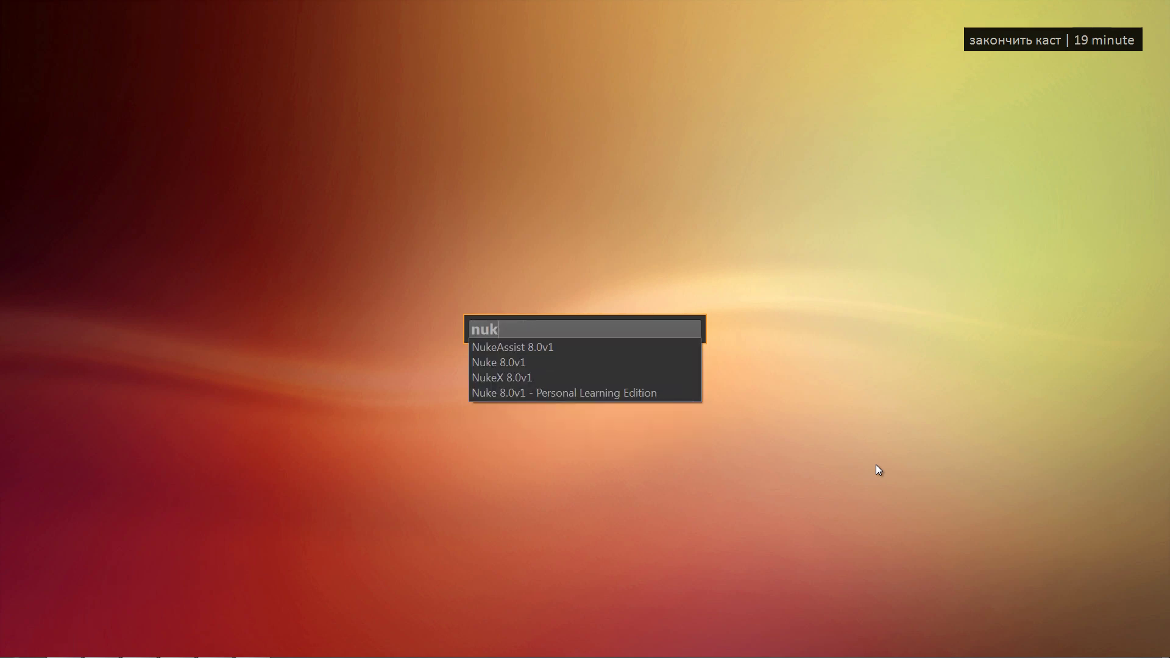
key(Down)
key(Down)
key(Down)
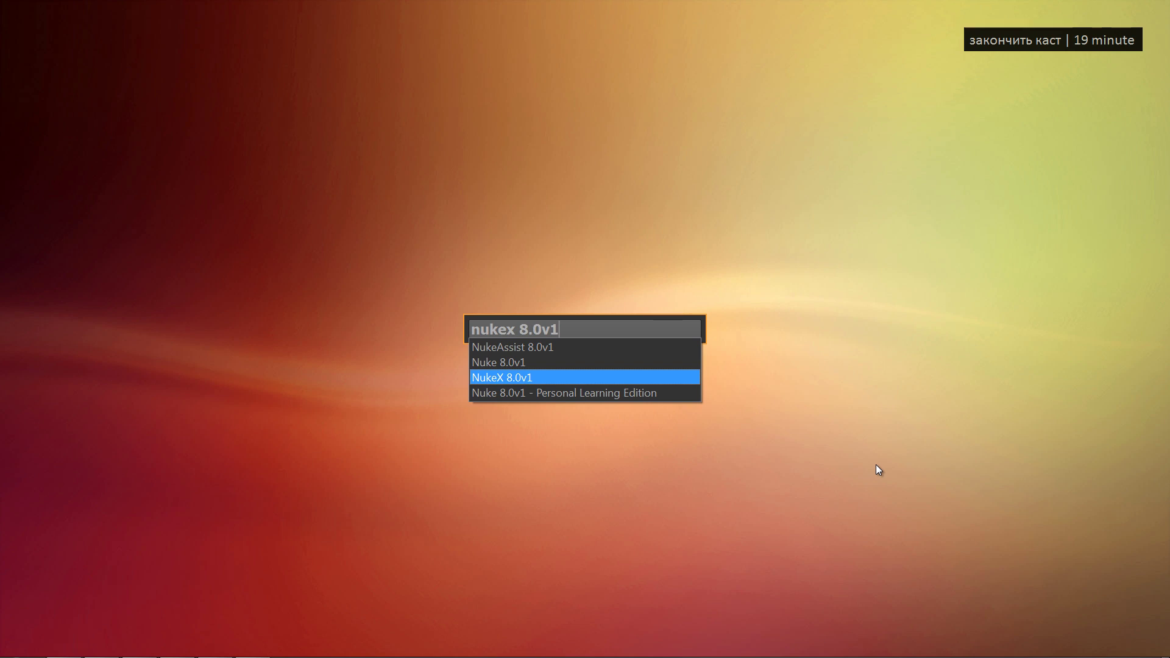
Step: Replace the launcher query with "calculator", launch Calculator, and close its window
key(BackSpace)
key(BackSpace)
key(BackSpace)
key(BackSpace)
key(BackSpace)
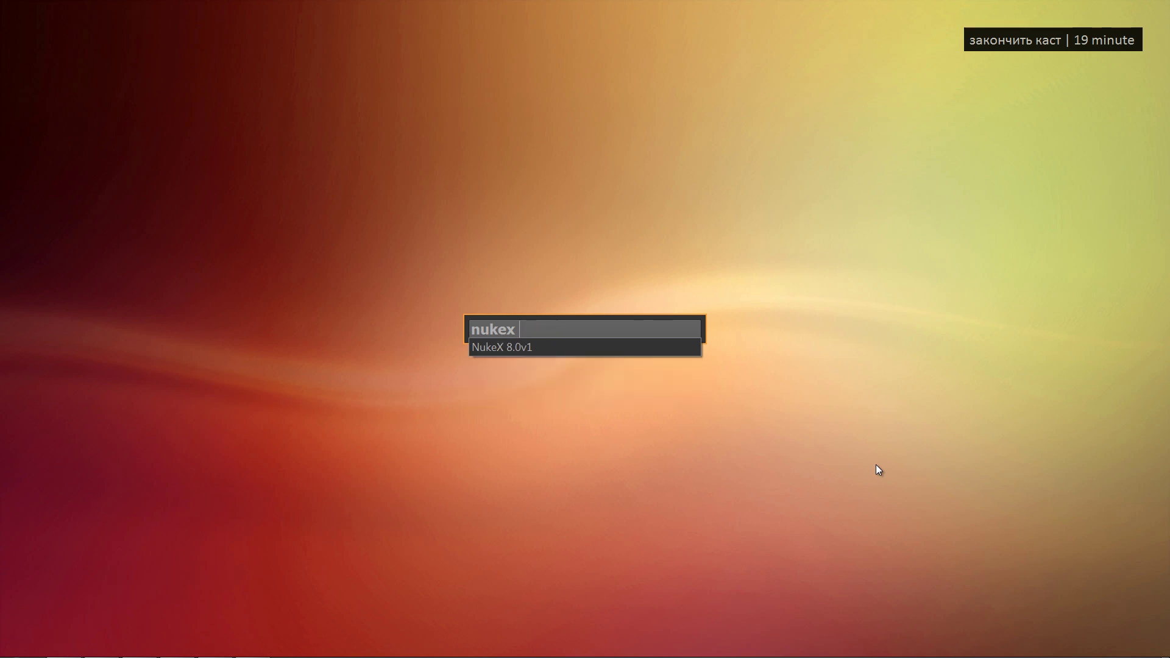
key(BackSpace)
key(BackSpace)
key(BackSpace)
key(BackSpace)
key(BackSpace)
key(BackSpace)
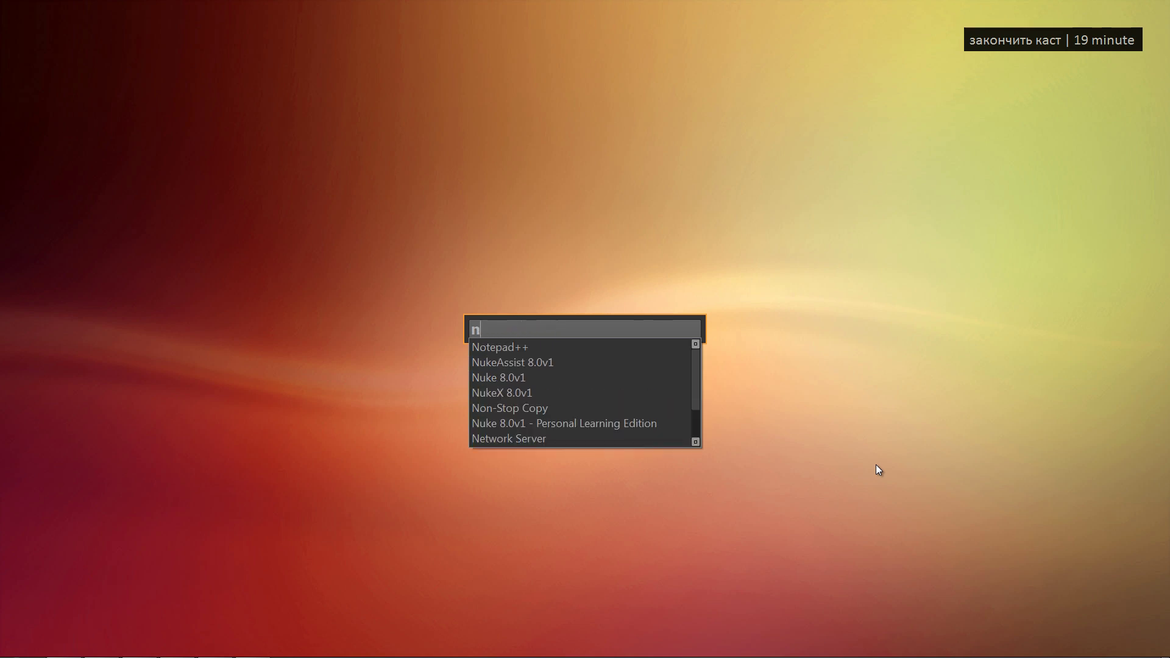
text(calculator)
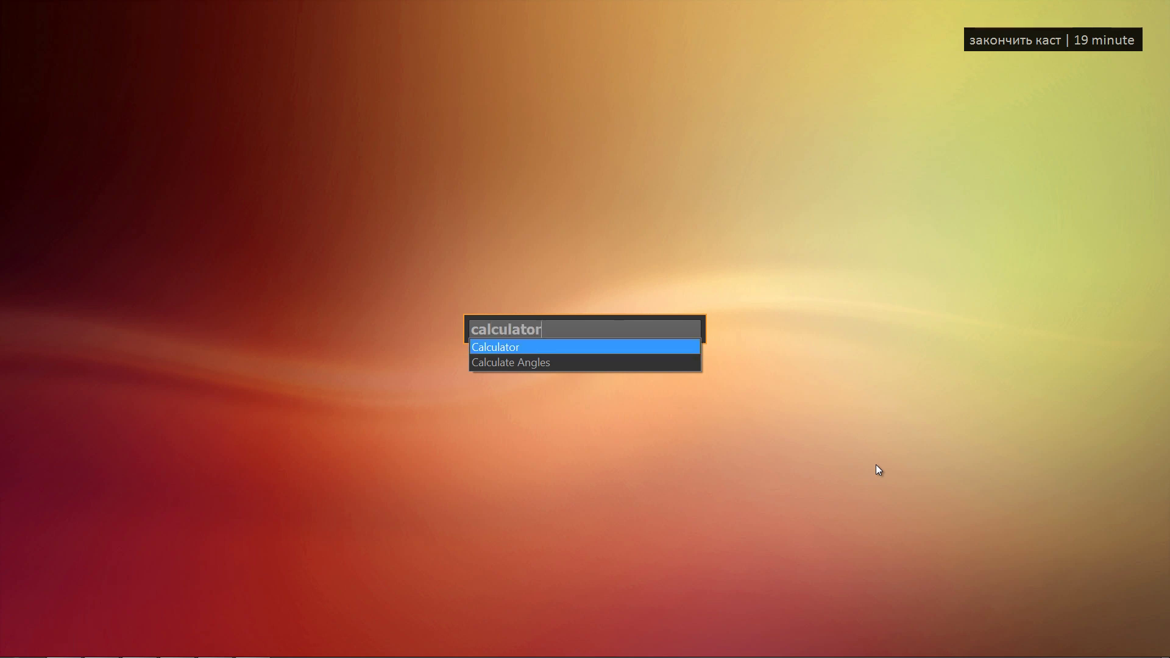
key(Return)
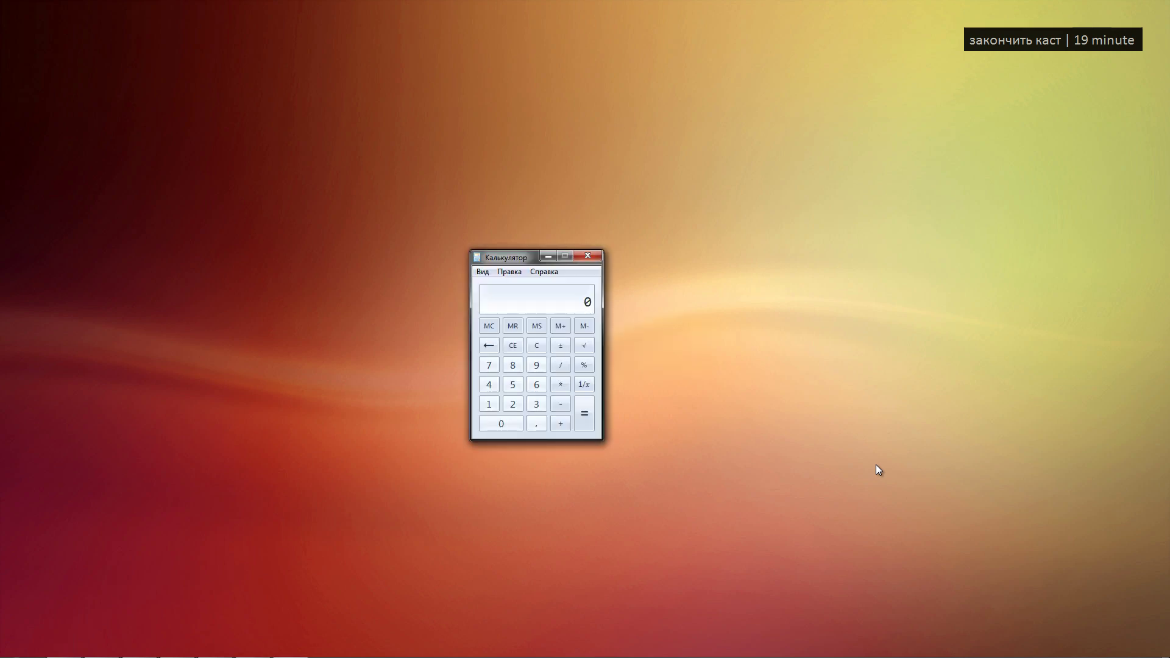
drag(544, 256, 591, 199)
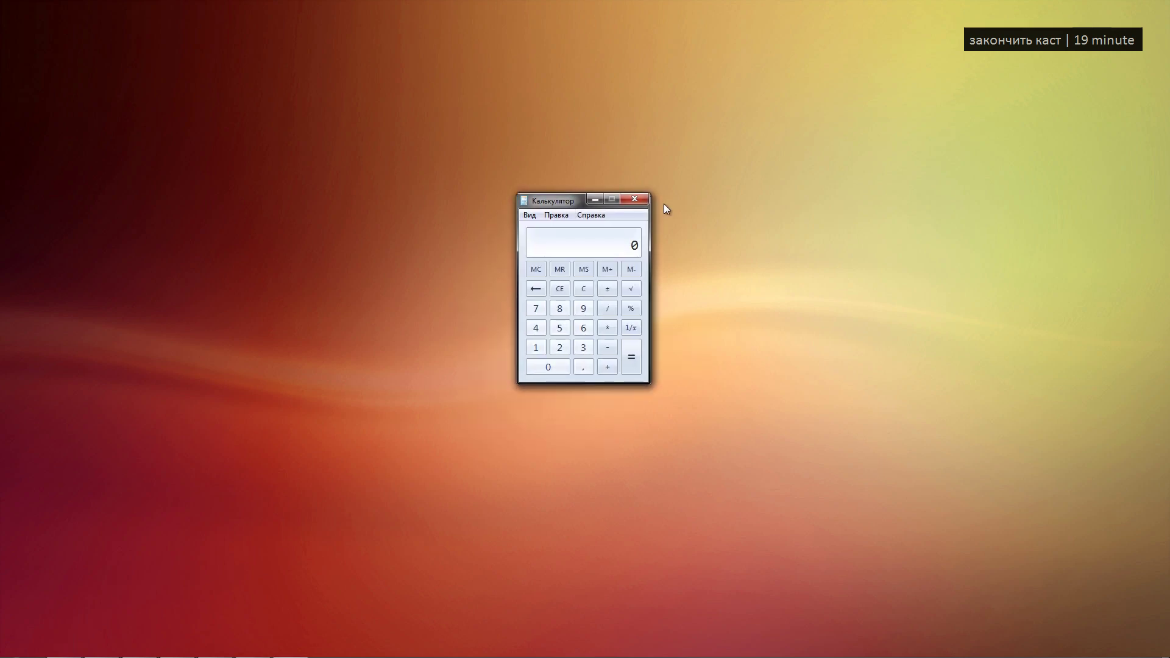
click(644, 199)
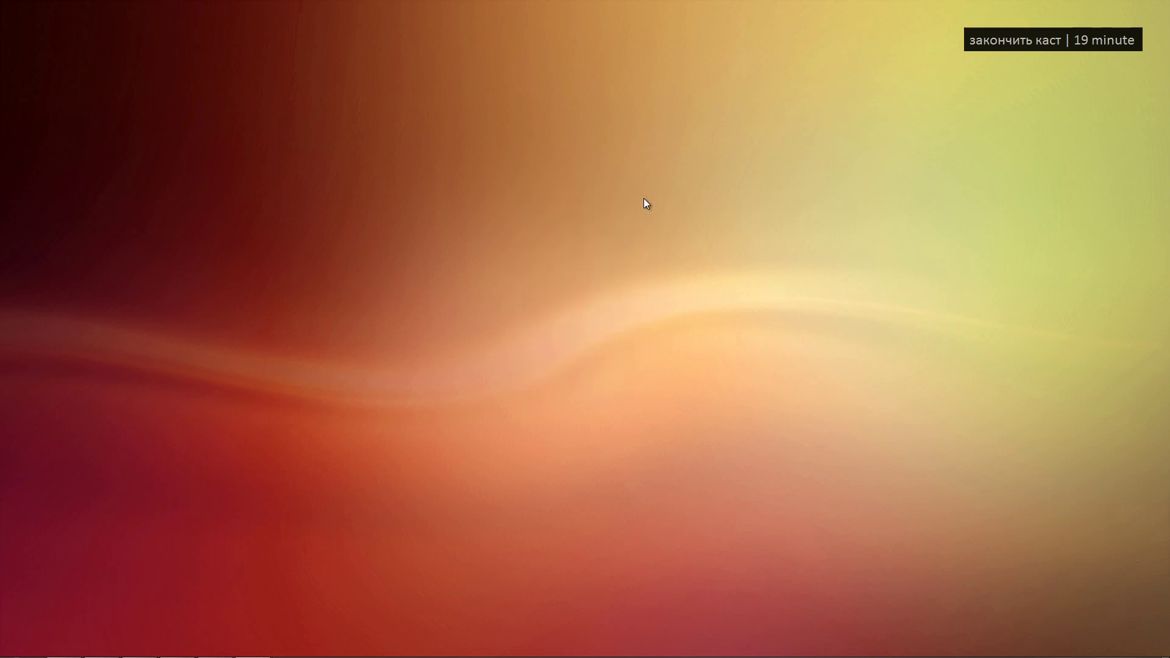
Step: Enter "houdini fx" in the quick application launcher and run it
key(alt+space)
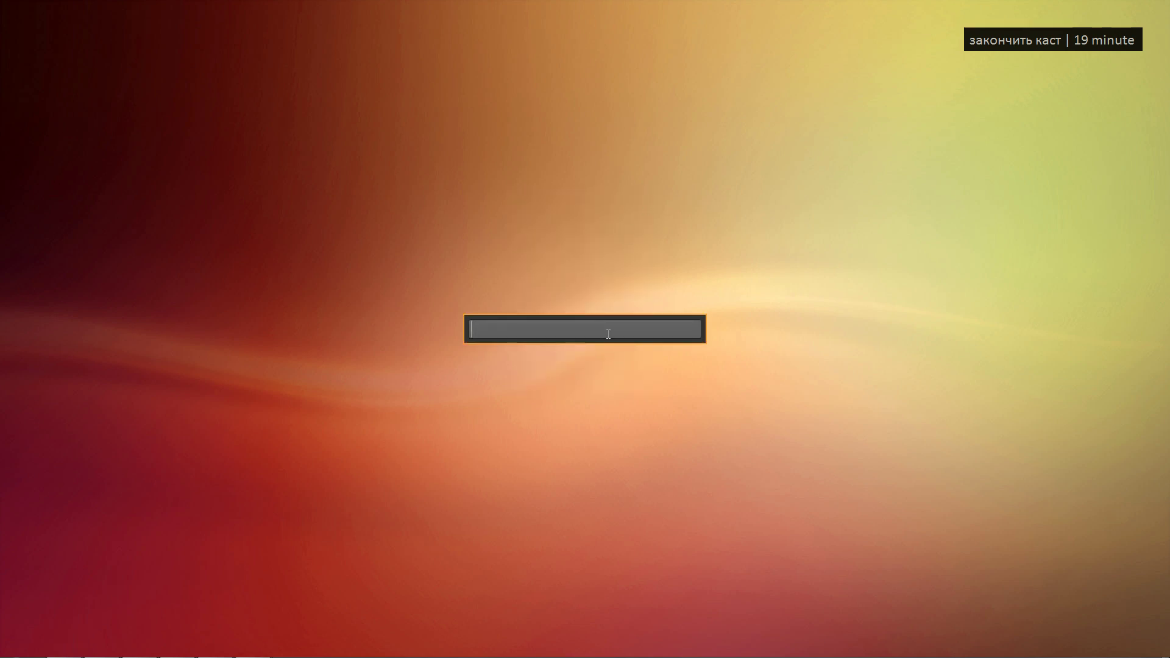
text(hhou)
key(Delete)
key(End)
text(dini fx)
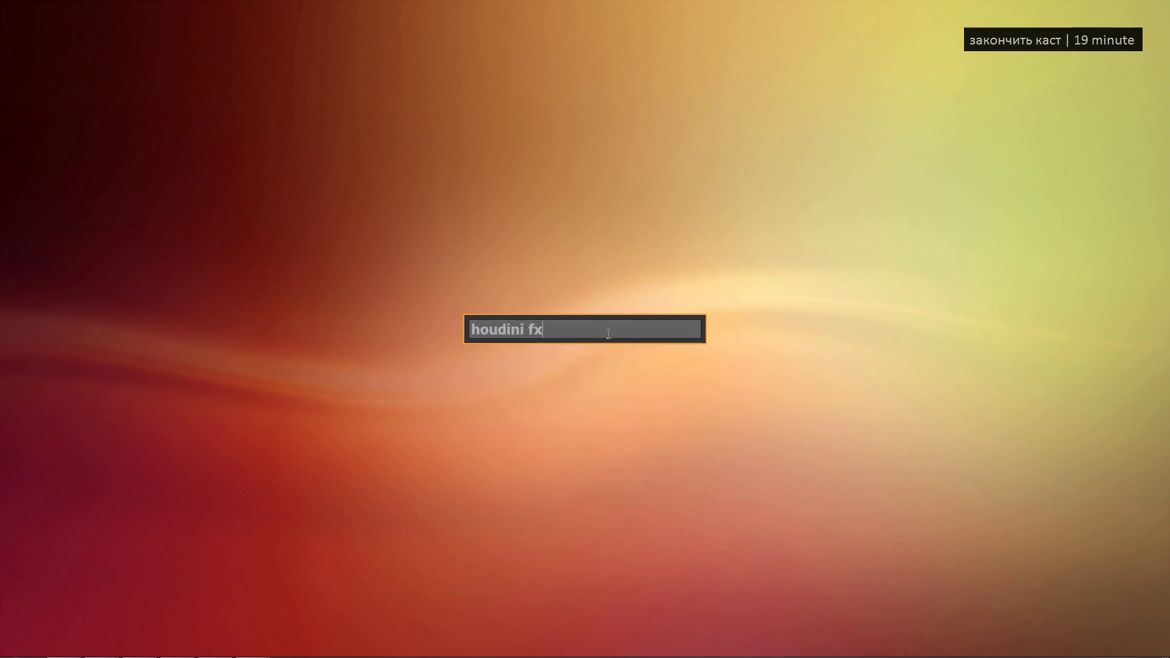
key(Return)
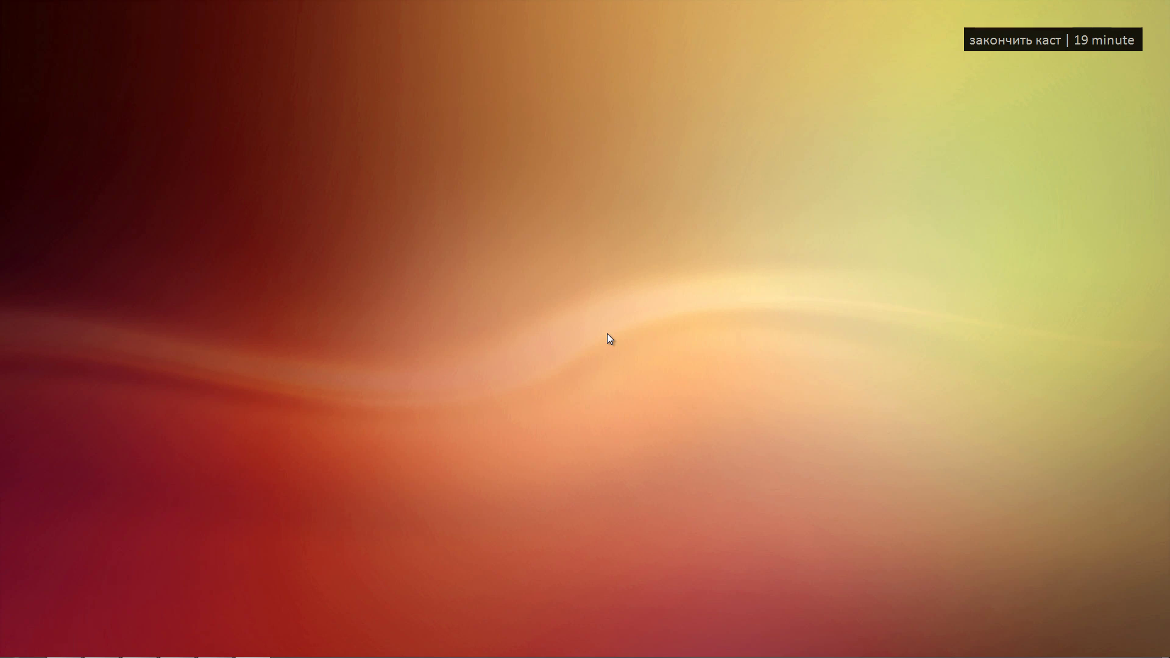
Step: Launch Project manager from the Examples shortcuts to show the desktop bar for Nuke, Maya and Houdini
mouse_move(1052, 651)
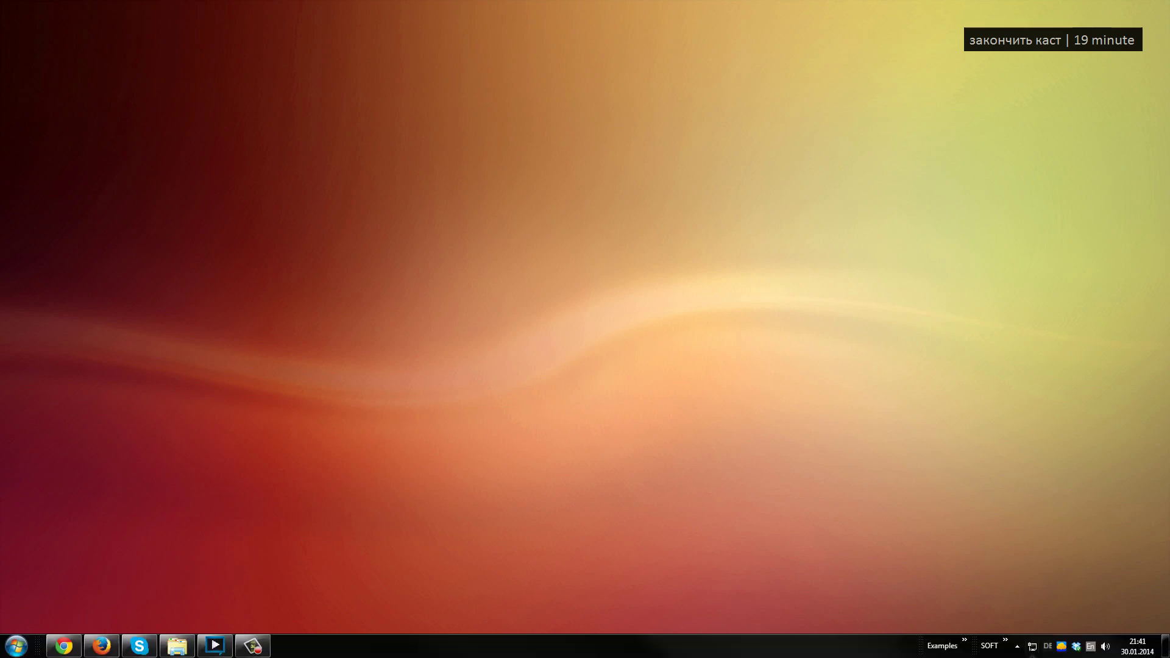
click(1017, 646)
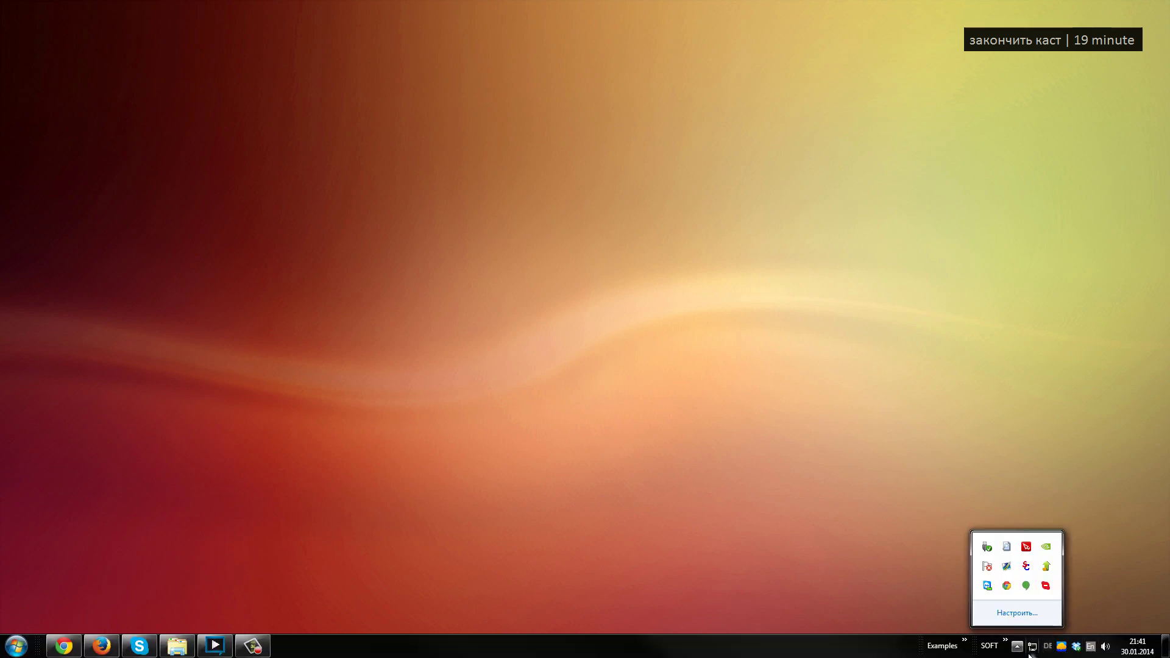
click(920, 589)
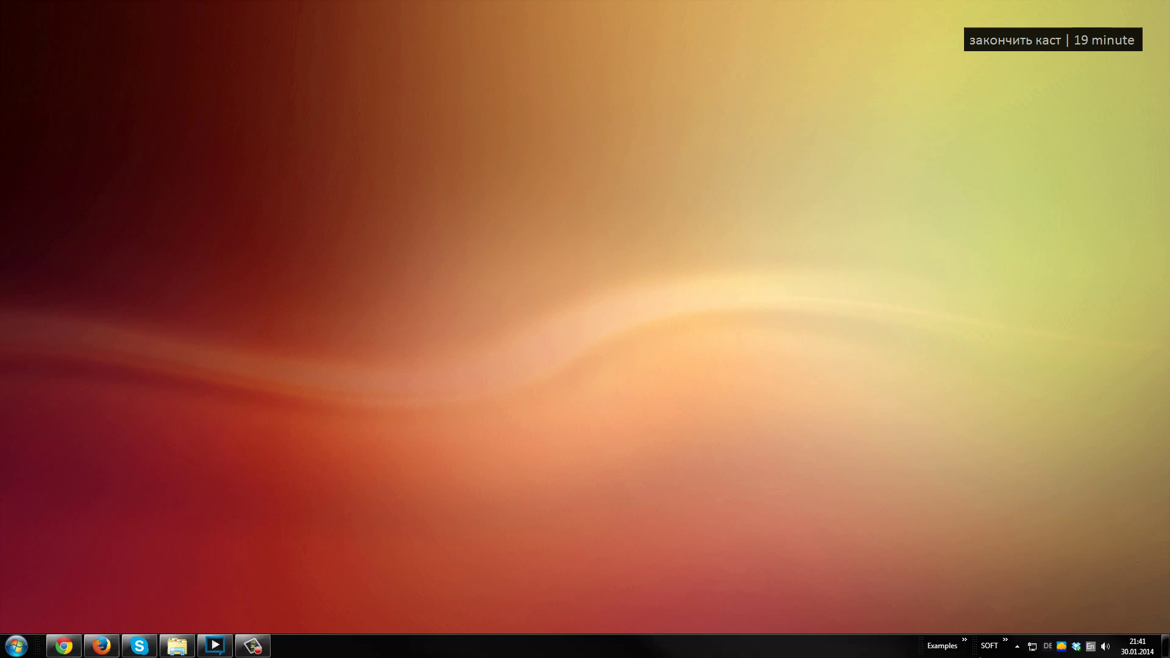
click(966, 647)
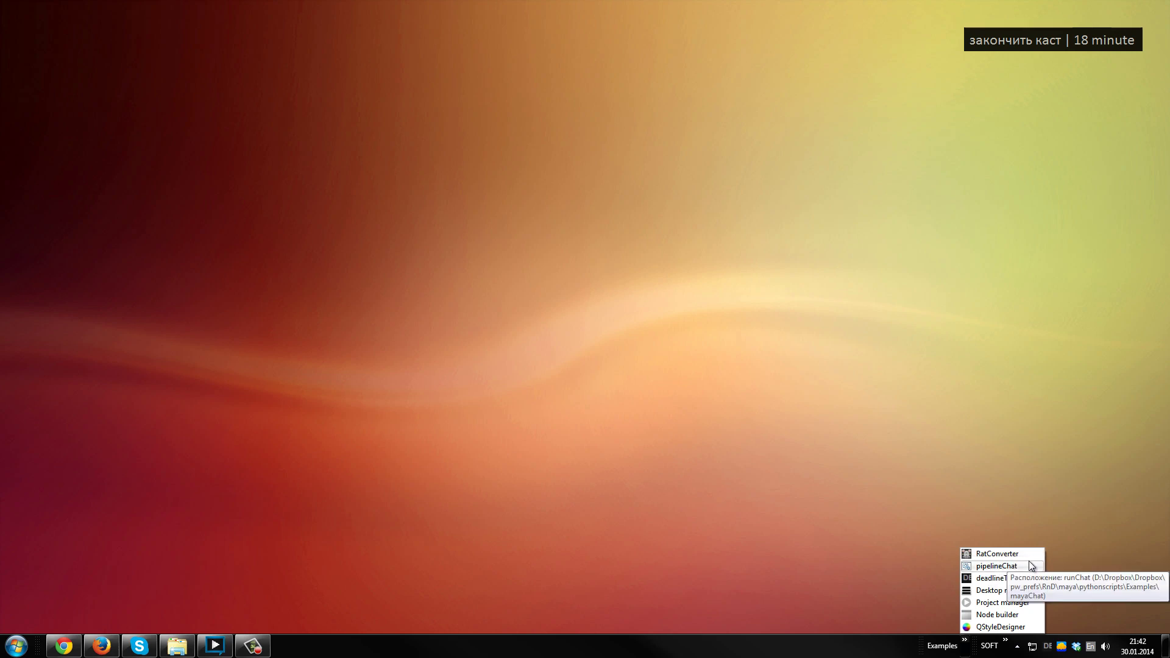
click(1021, 607)
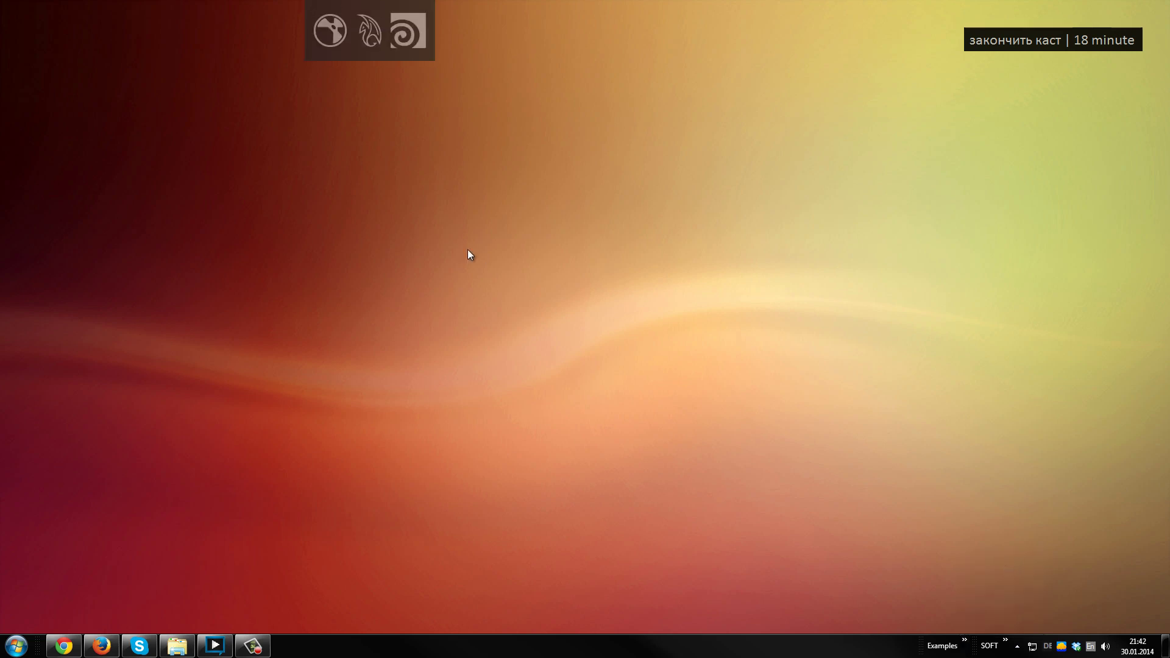
Step: Choose Houdini on the desktop launch bar, and start version 13.0.288 with the actionShot project
mouse_move(419, 30)
click(405, 41)
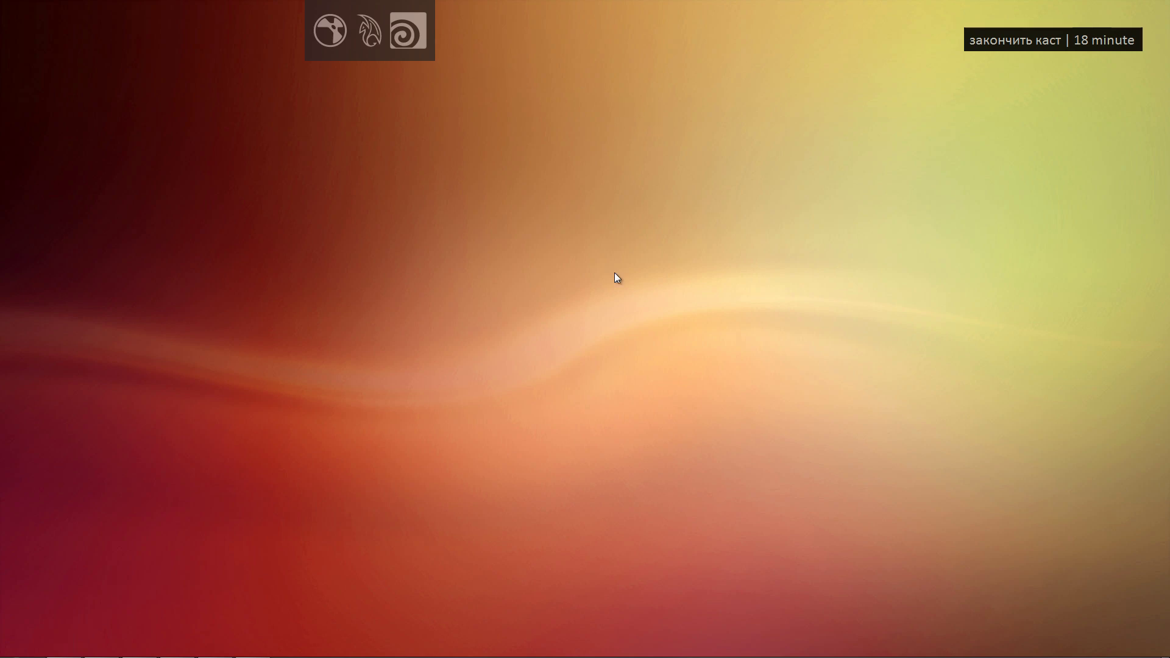
drag(516, 213, 530, 210)
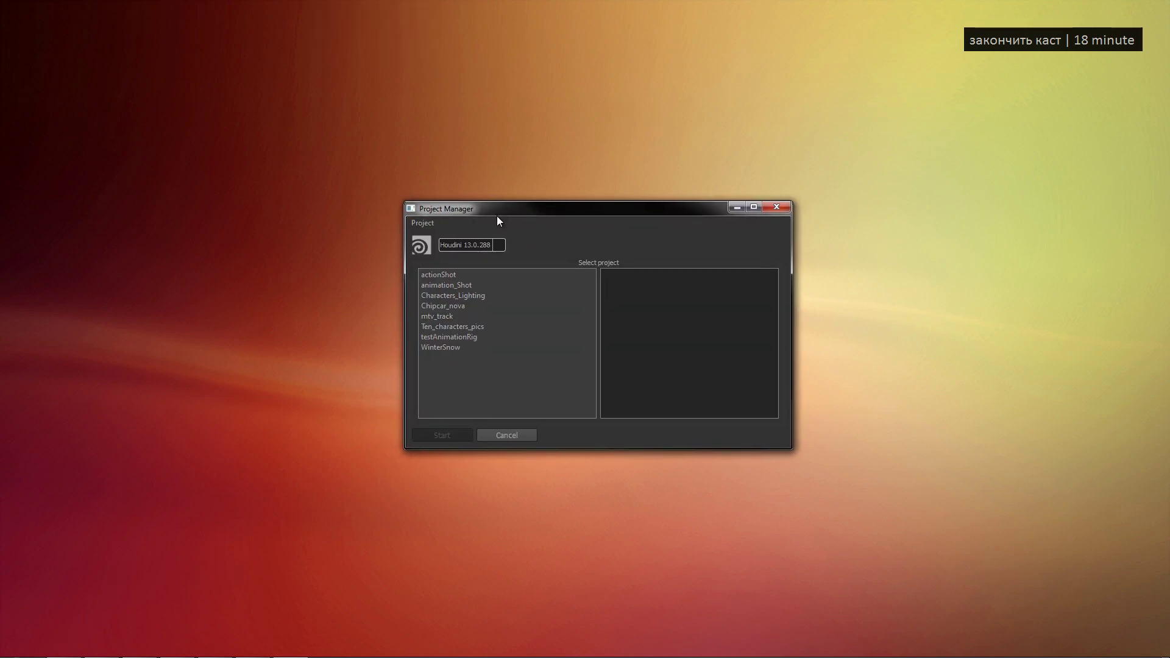
click(498, 245)
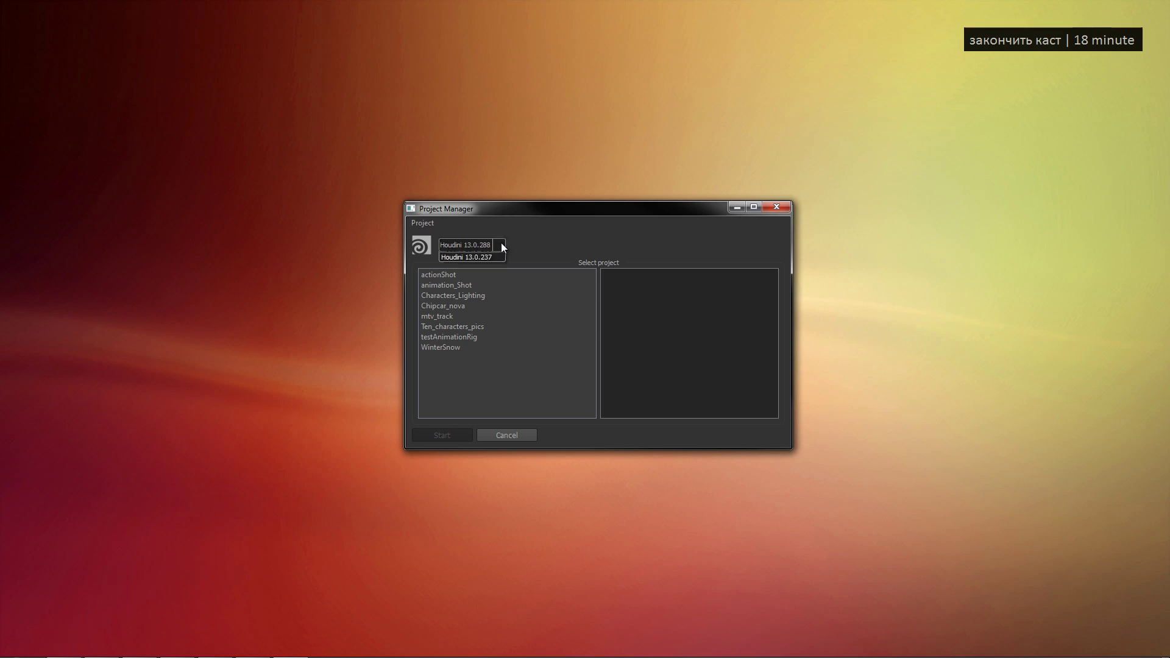
click(533, 238)
click(472, 275)
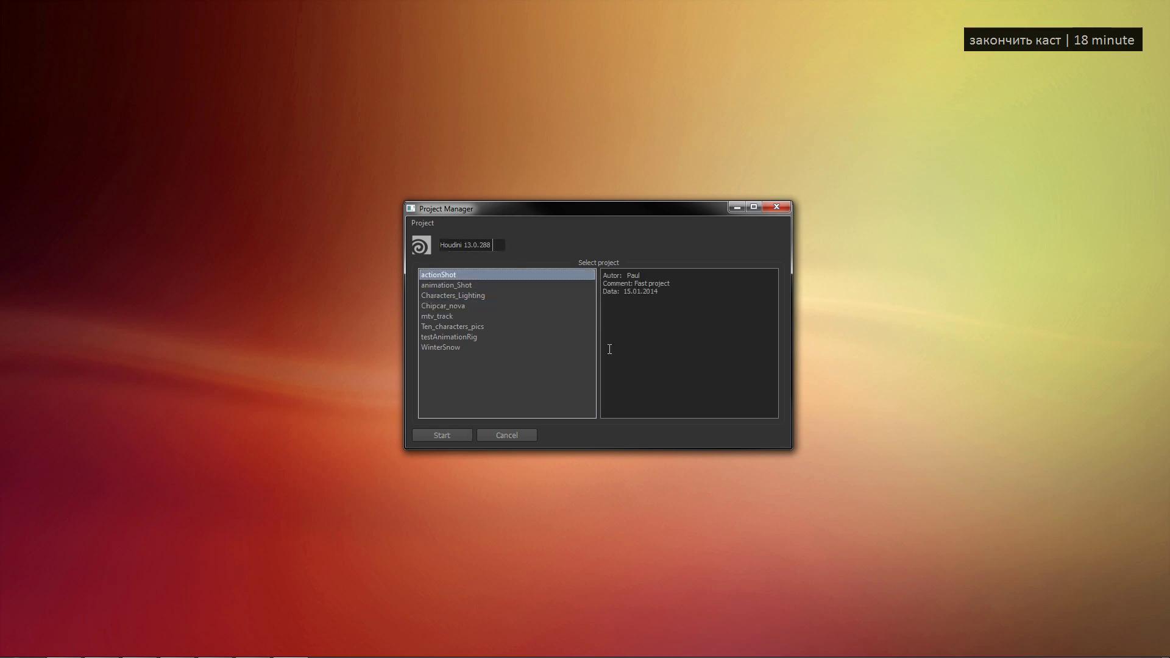
click(455, 436)
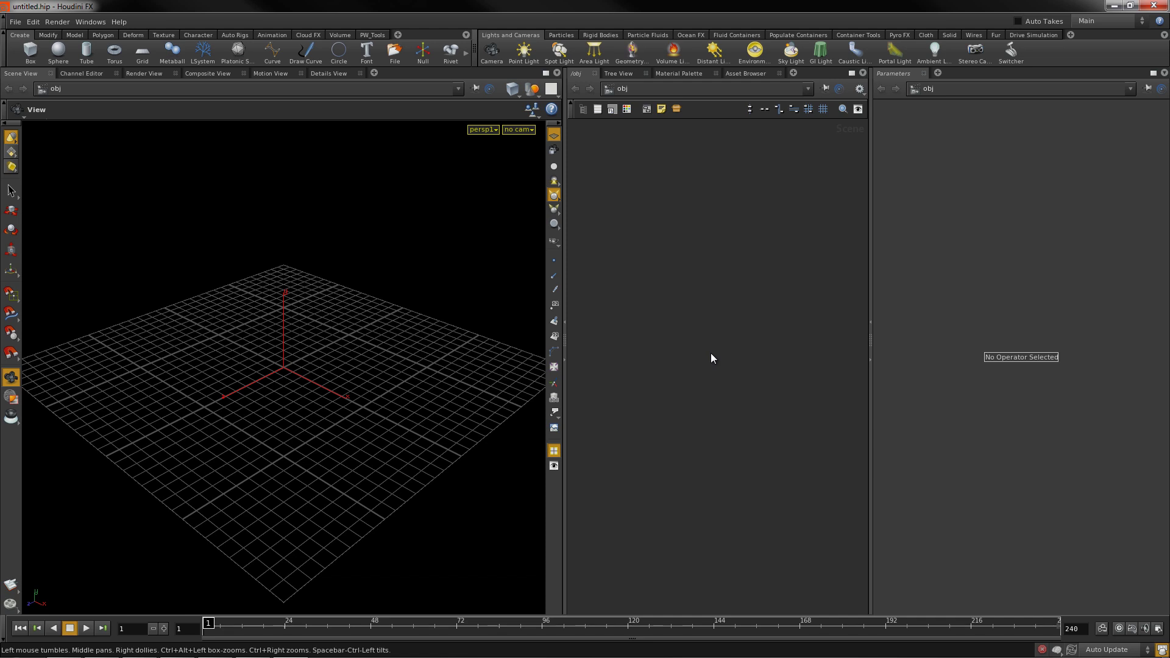
Step: Inspect the JOB path among Houdini's variables, and close the Variables window
click(33, 22)
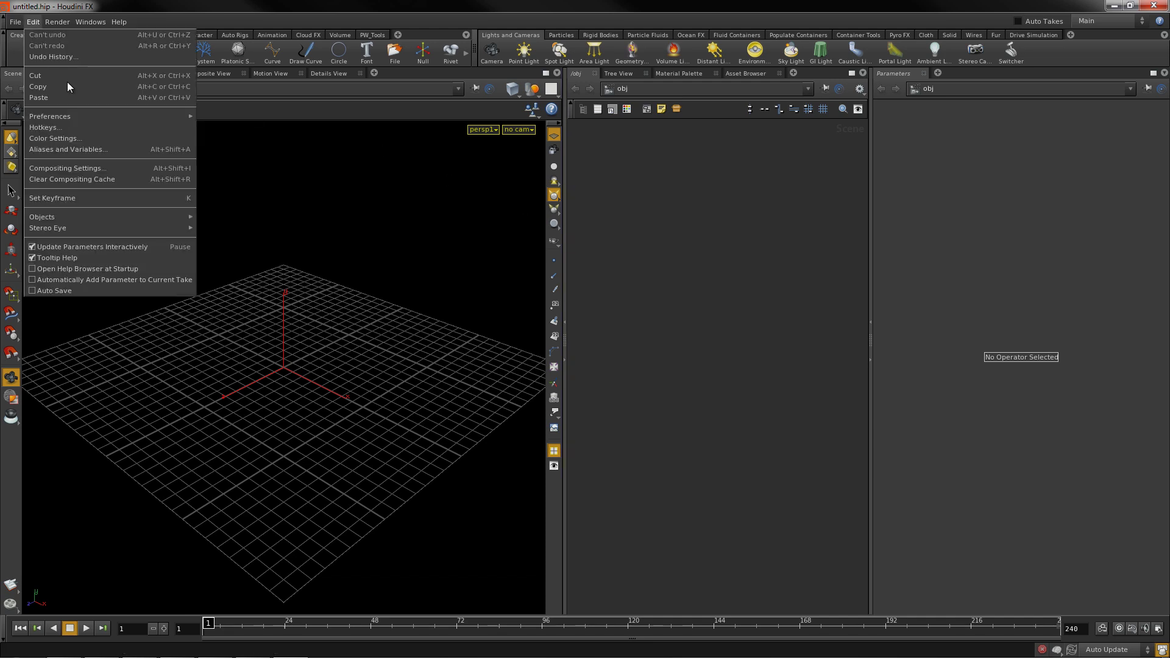
click(81, 151)
click(66, 31)
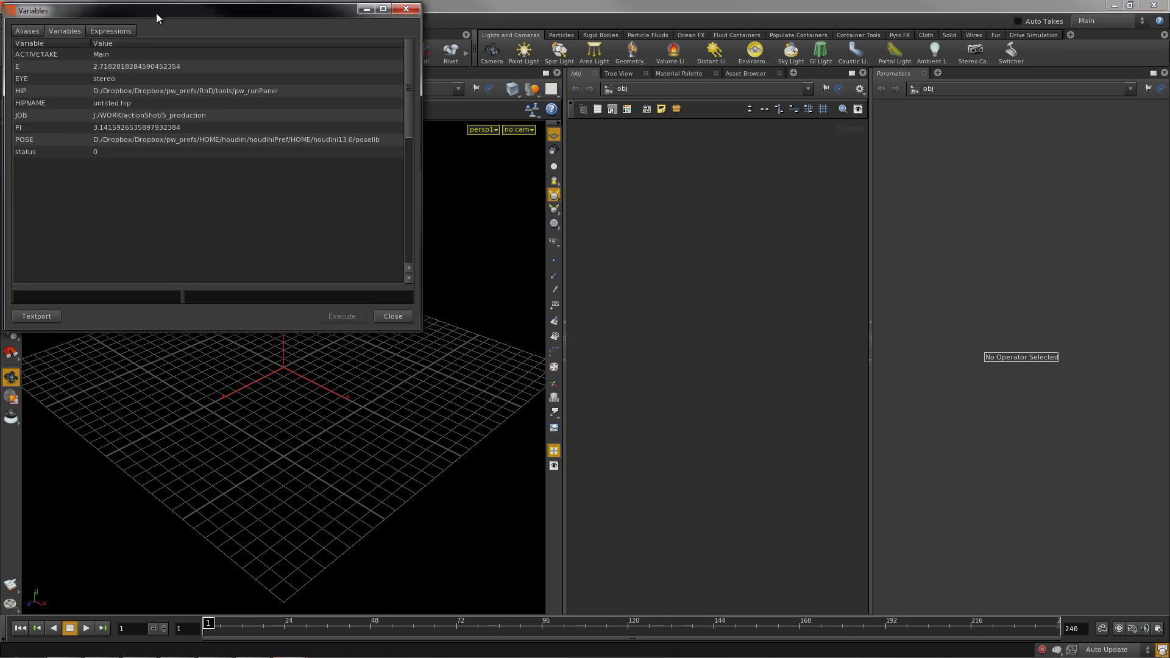
drag(157, 17, 439, 159)
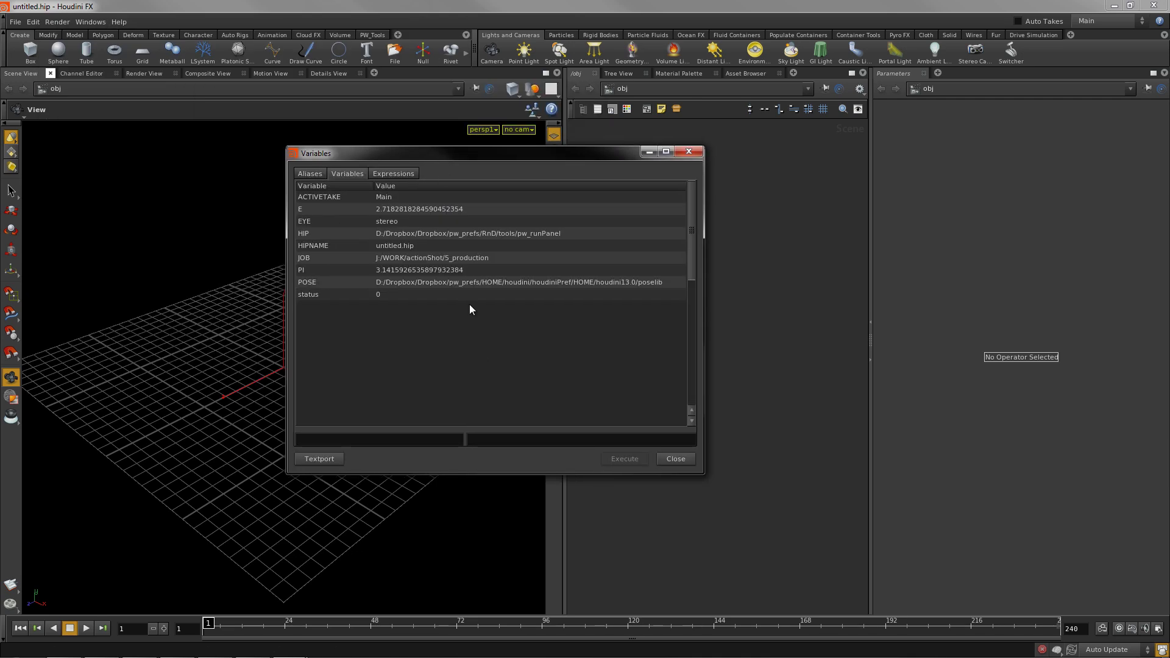
click(395, 263)
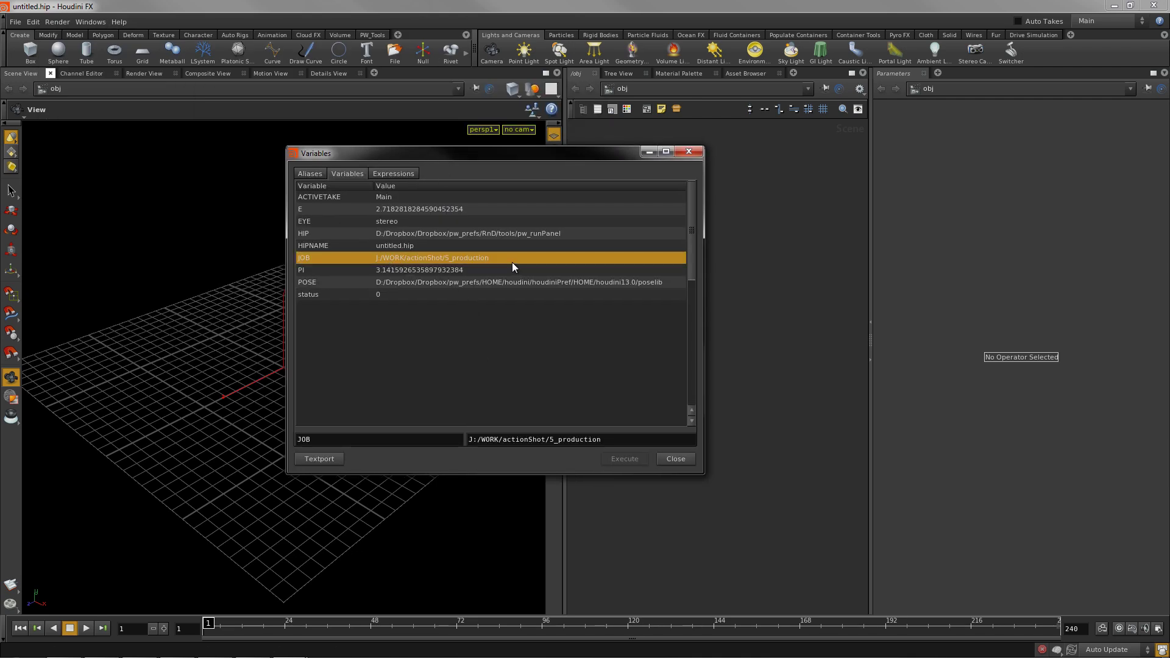
click(688, 152)
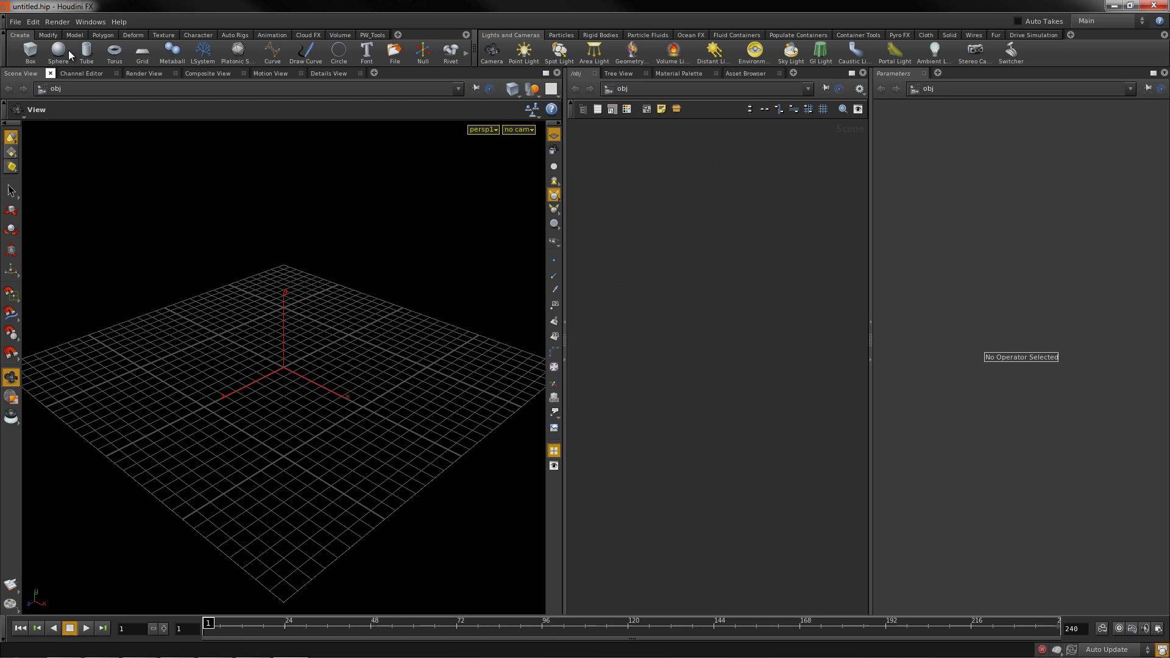
Step: Check the $REFERENCES and $RENDER locations in the scene Open dialog, and close it without opening a file
click(15, 22)
click(26, 48)
scroll(68, 185, down, 3)
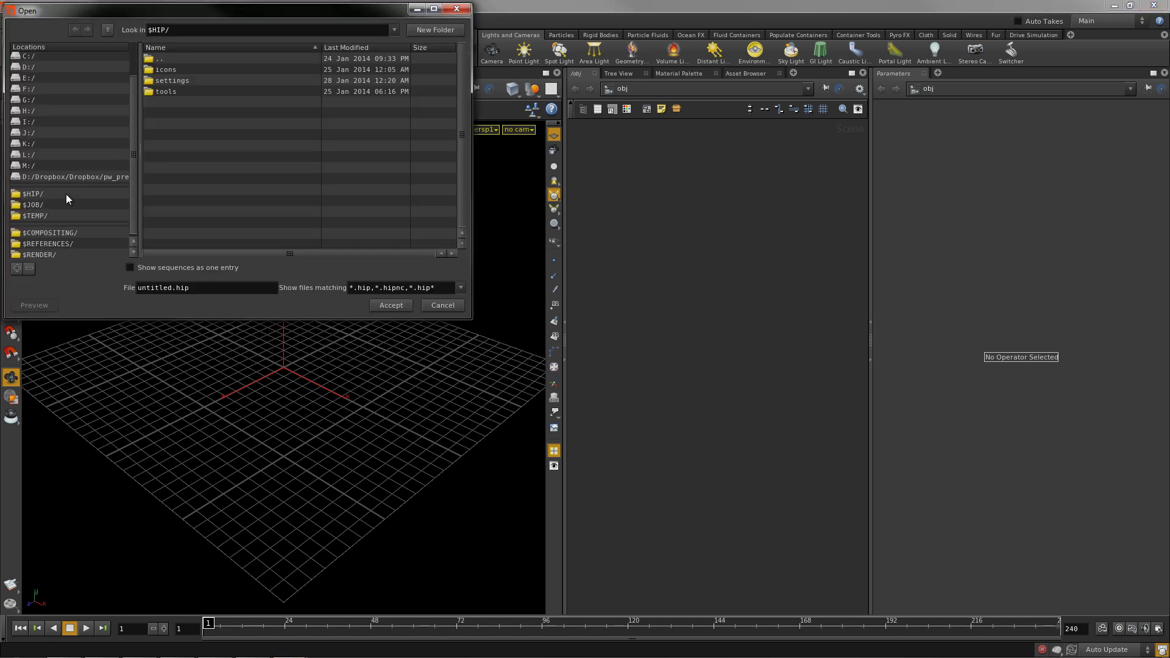
click(64, 243)
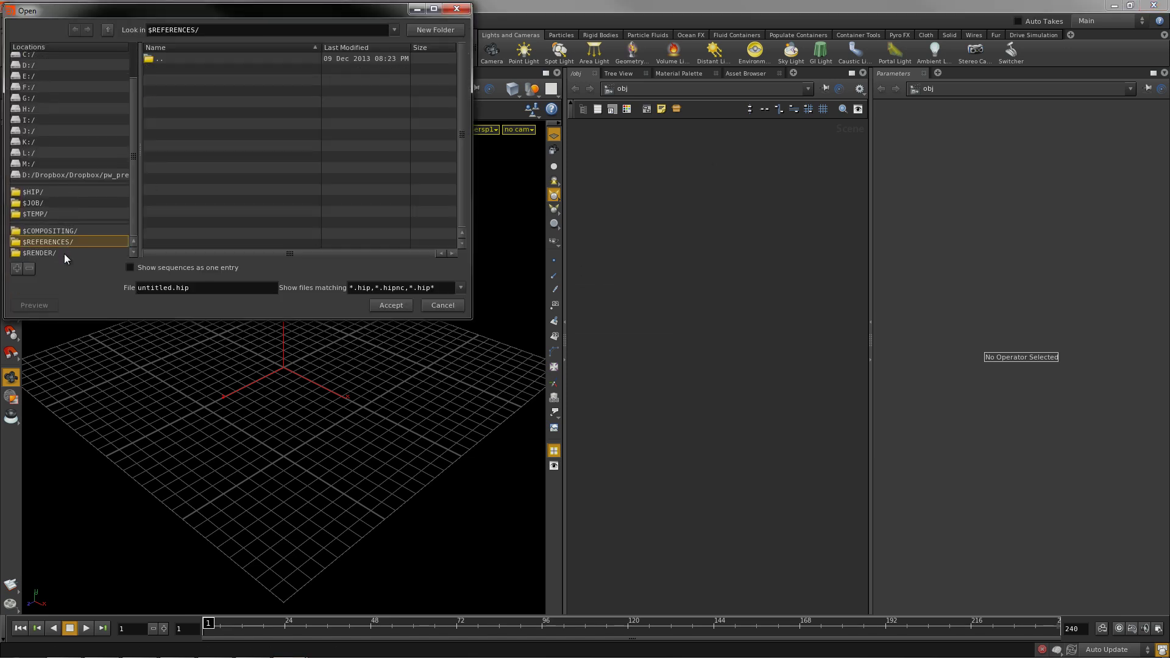
click(66, 252)
click(68, 241)
click(458, 10)
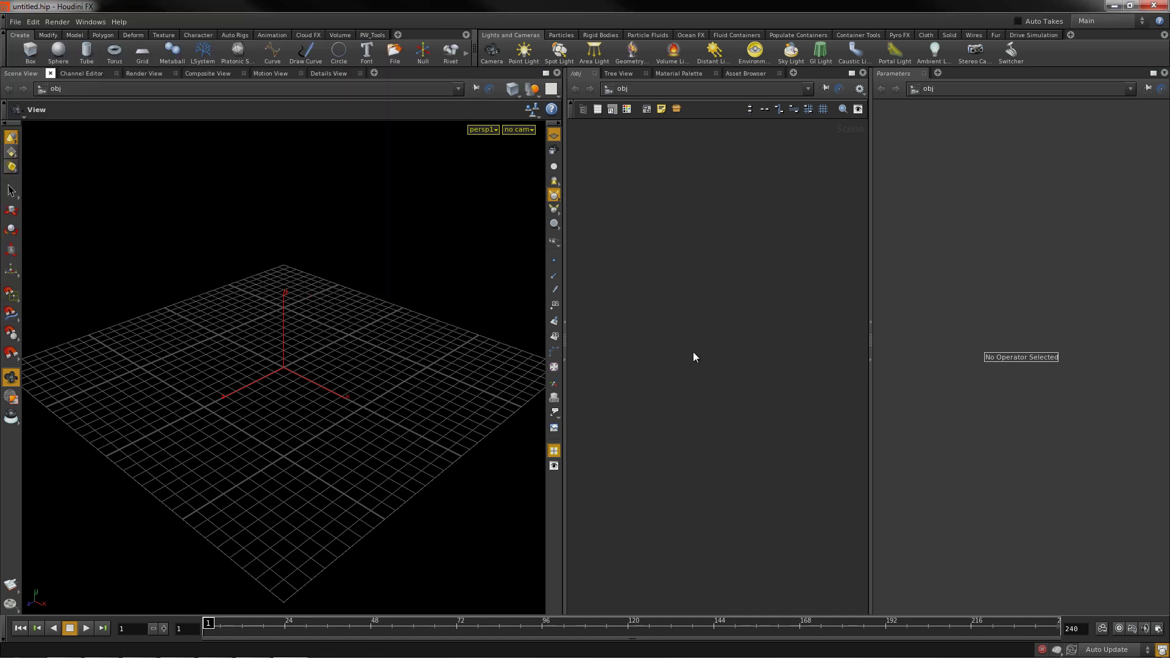
Step: Examine the libraries under Scanned OTL Directories in the Operator Type Manager, and close it
click(85, 22)
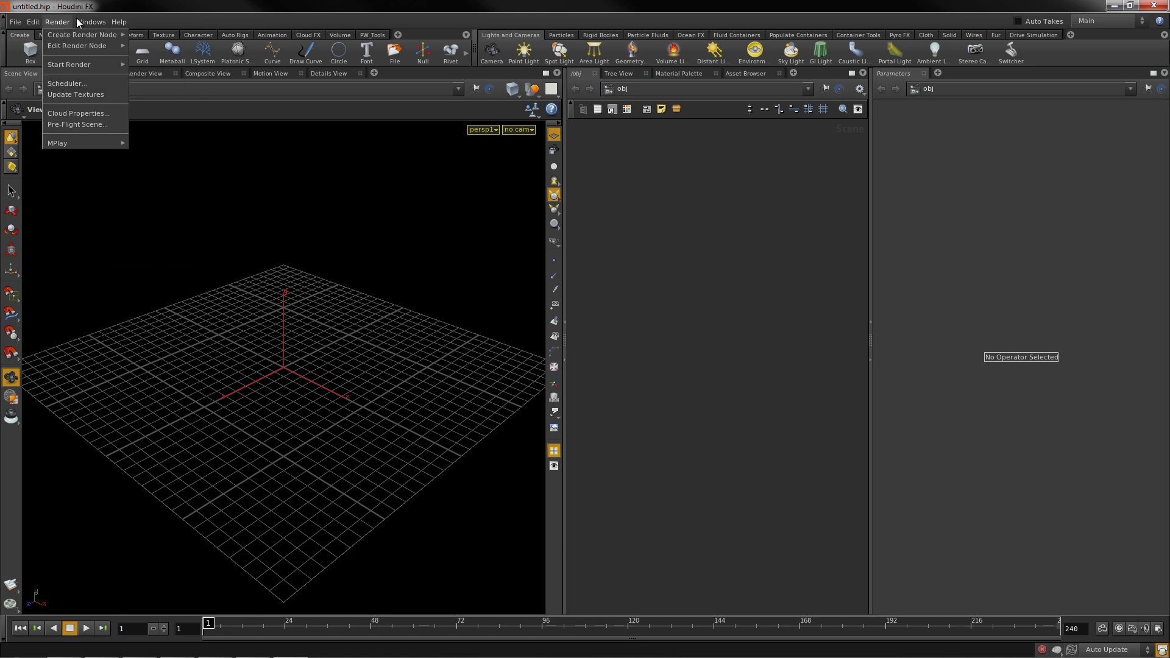
click(151, 162)
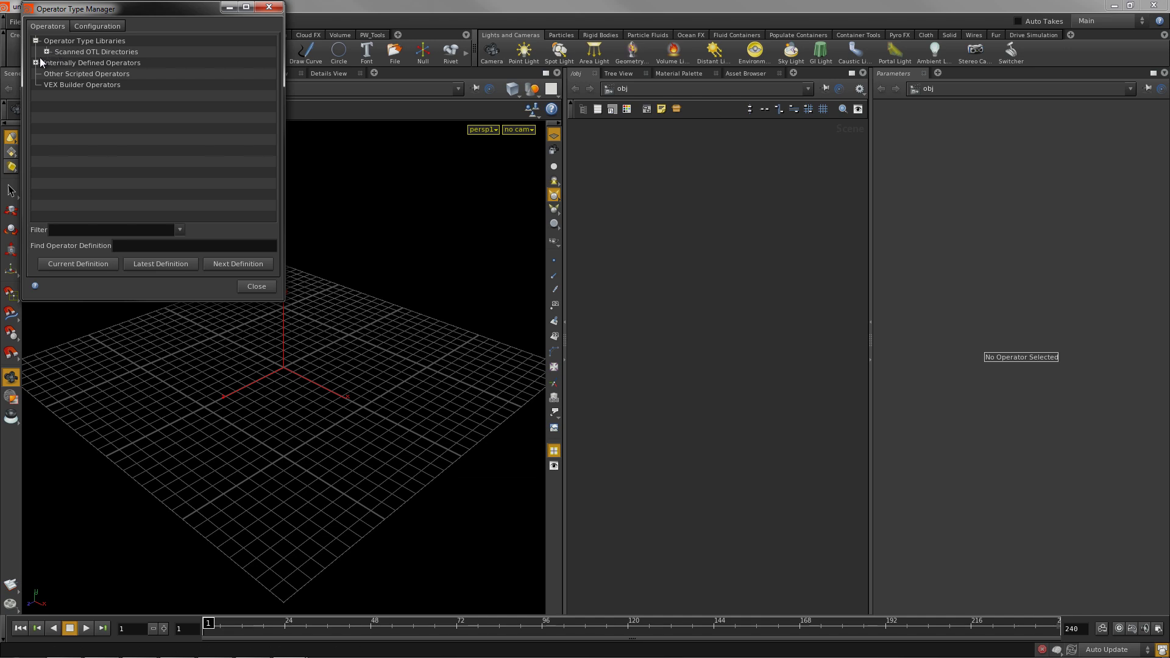
click(47, 51)
scroll(276, 61, down, 3)
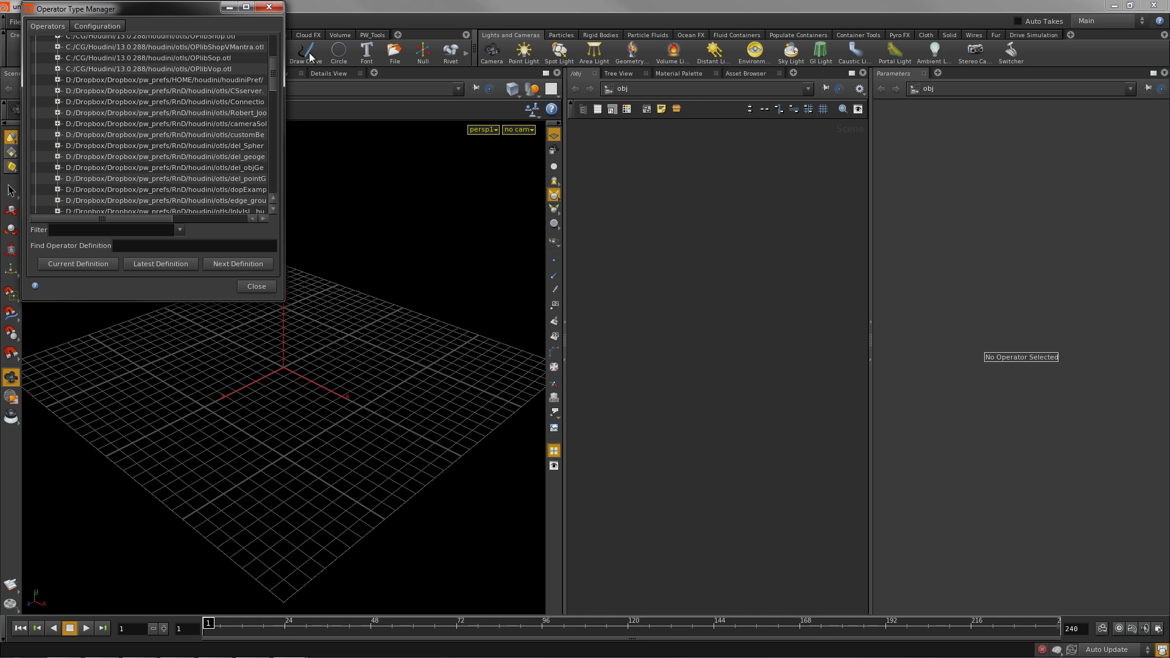
click(269, 7)
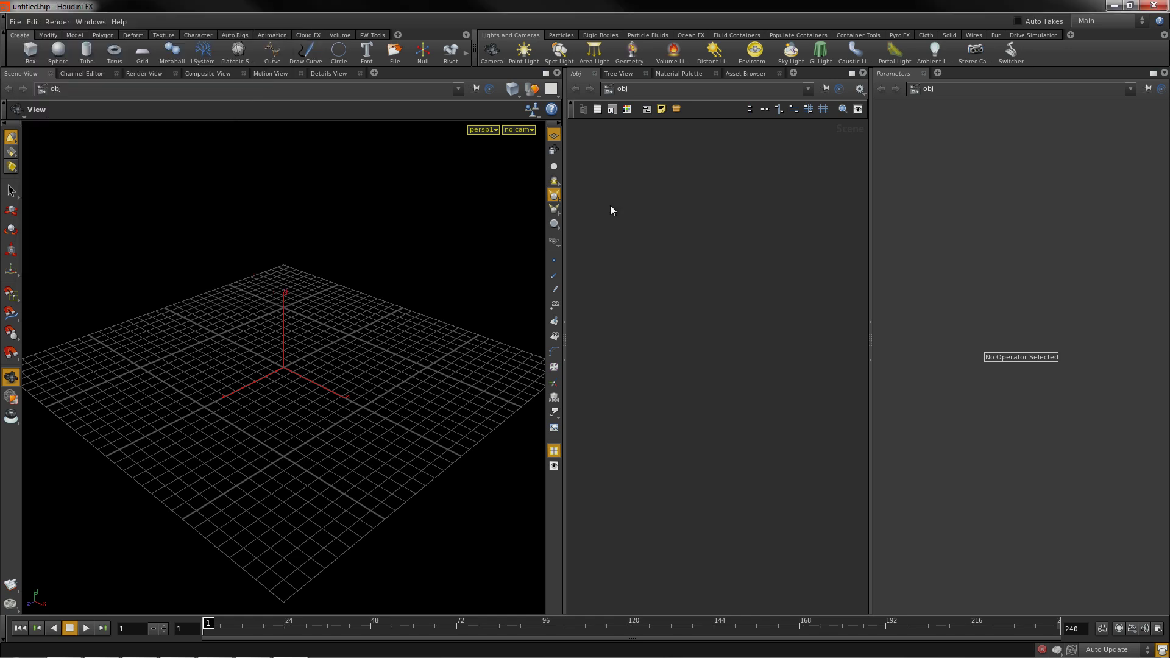
Step: Open the Project Manager from the PW_Tools set inside Houdini, and try to set mtv_track as the current project
click(372, 35)
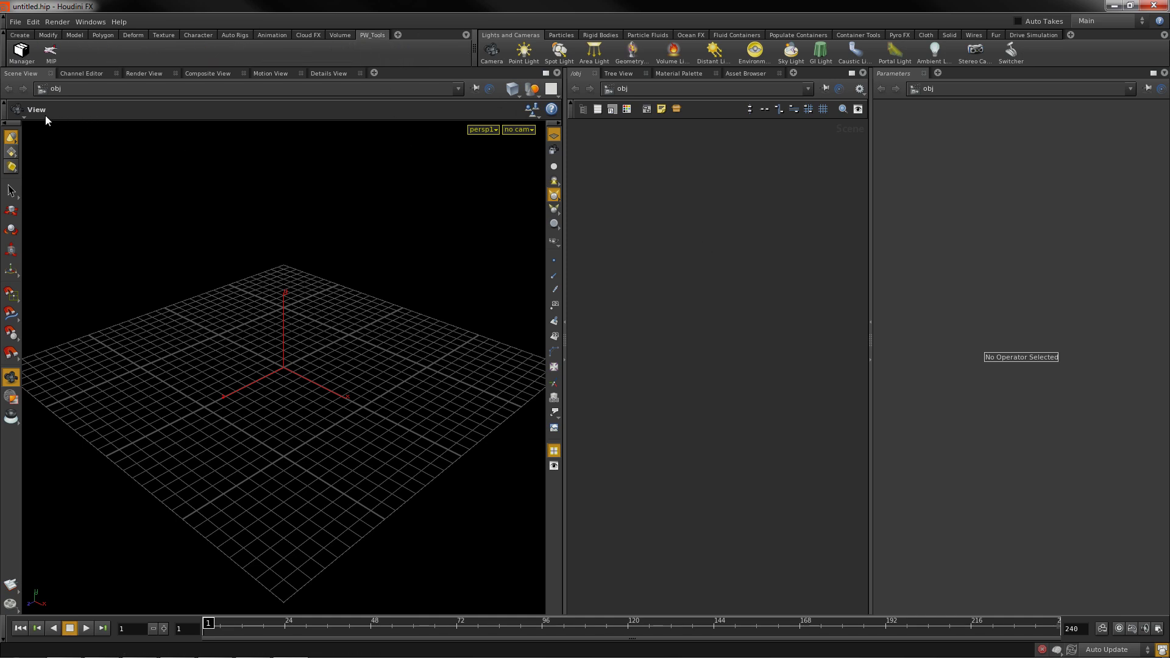
click(29, 61)
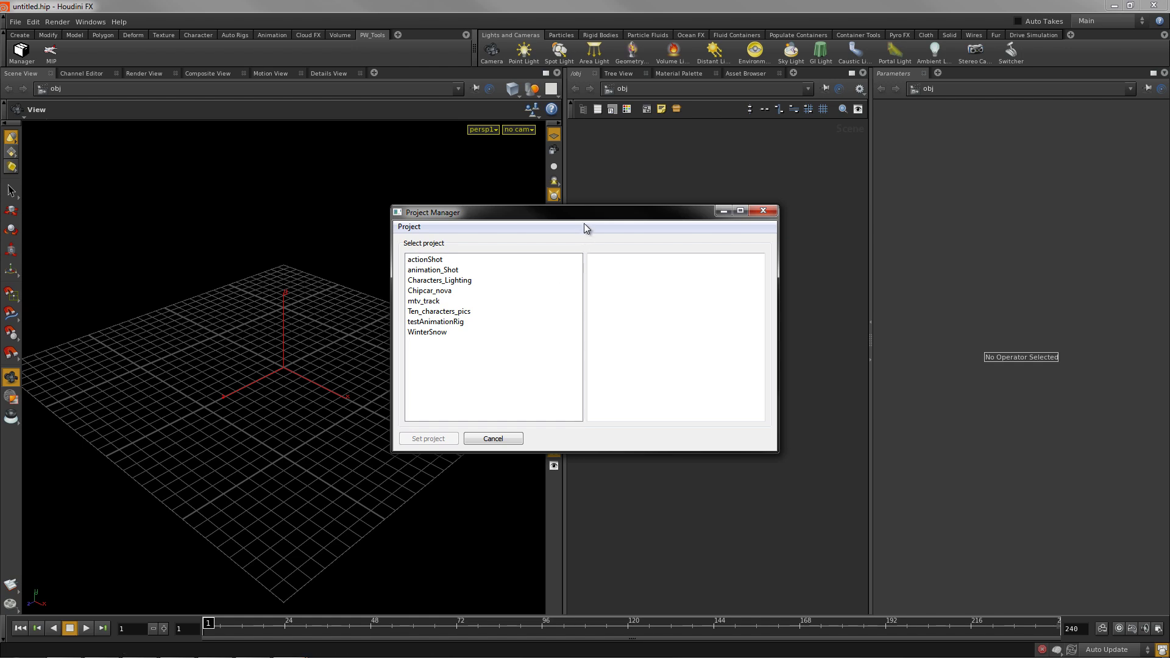
mouse_move(584, 227)
mouse_down()
mouse_move(586, 244)
mouse_move(589, 232)
mouse_up()
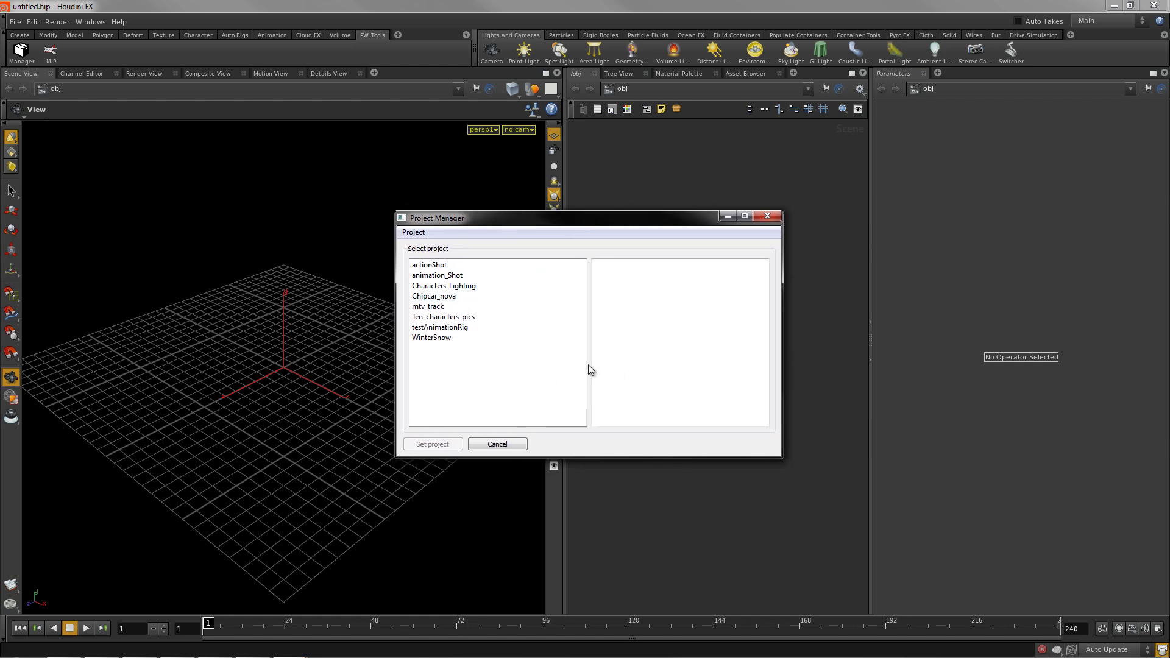
click(443, 307)
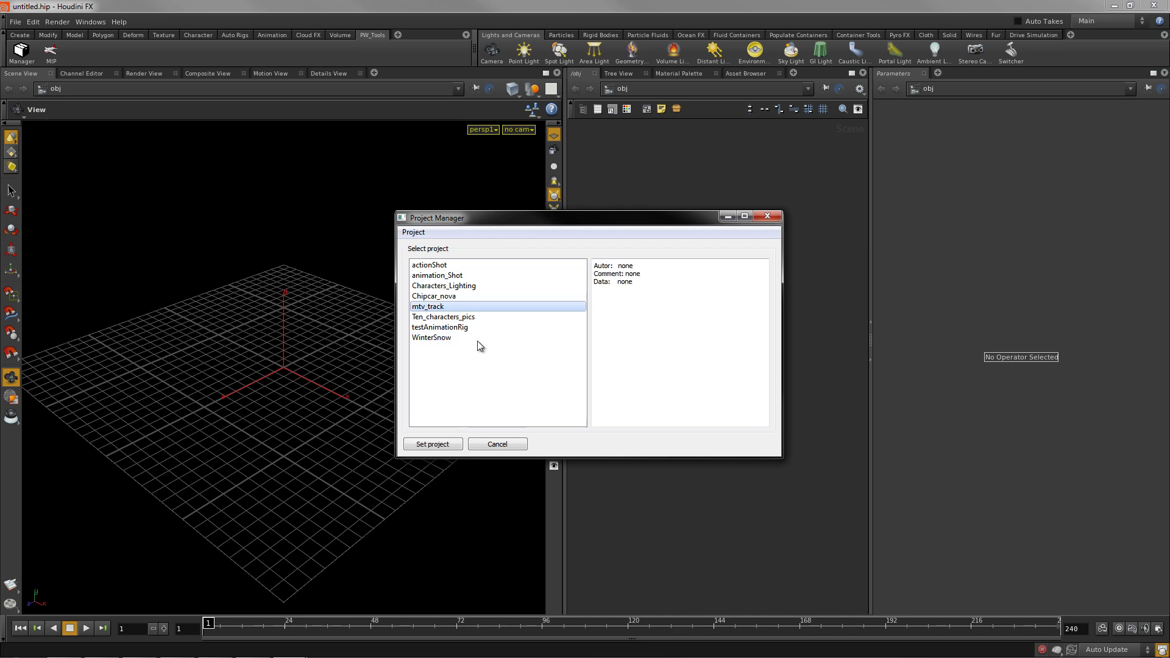
click(453, 444)
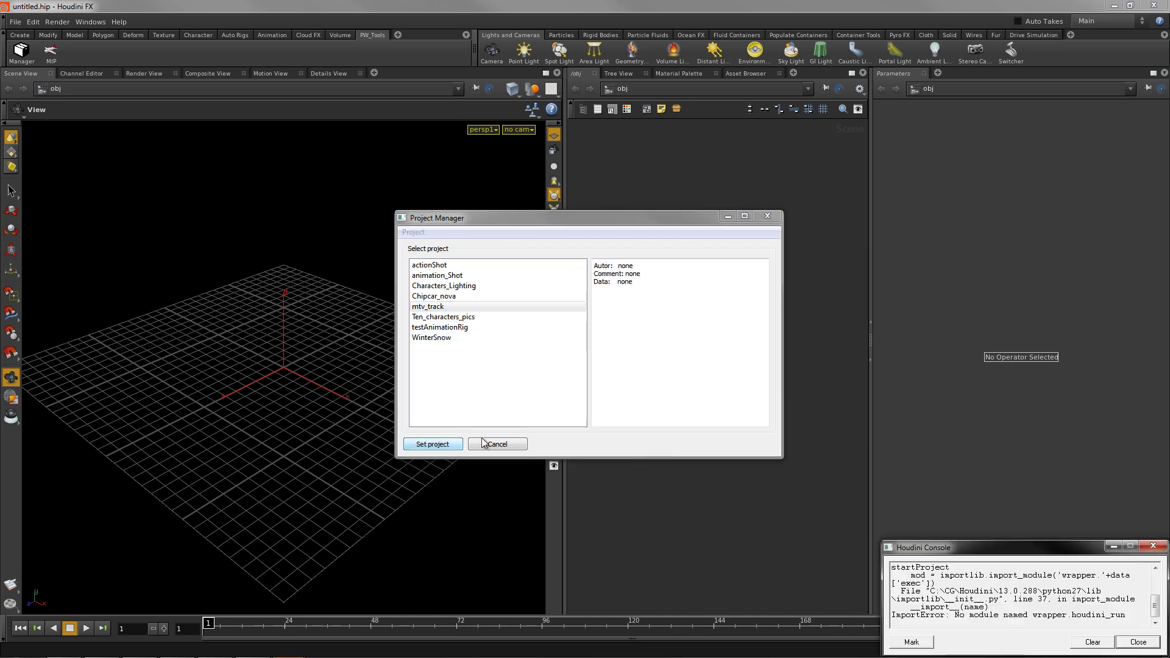
Step: Close the Project Manager and the Houdini Console, and exit Houdini
drag(1000, 614, 1126, 616)
click(988, 607)
drag(595, 219, 615, 221)
click(787, 216)
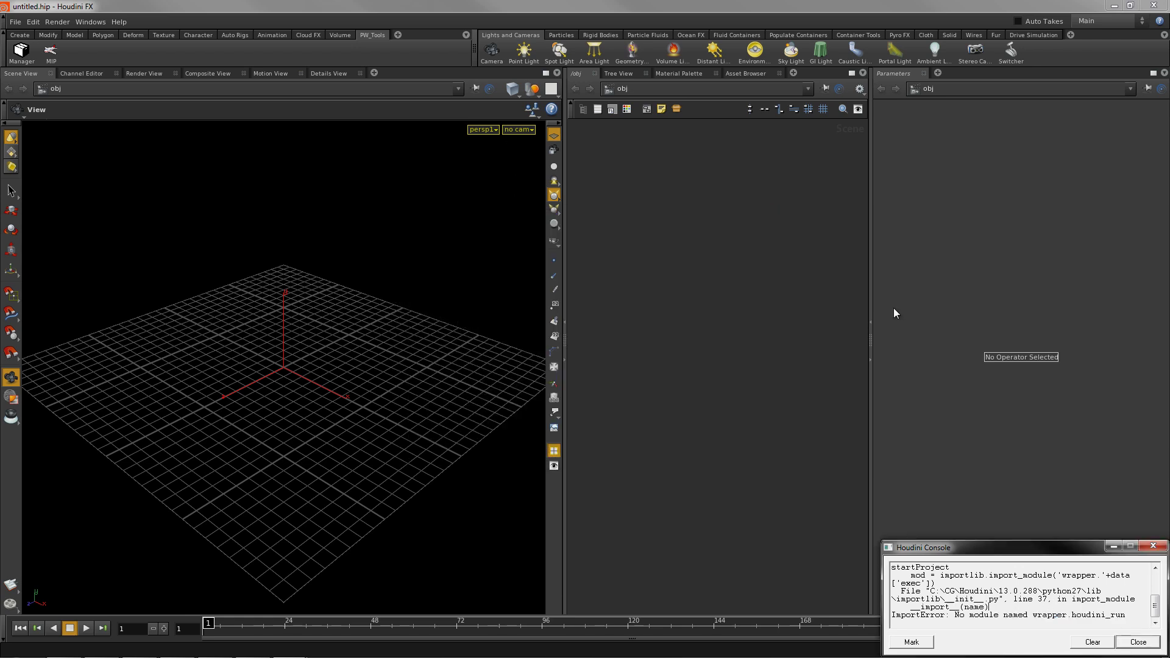
click(1136, 642)
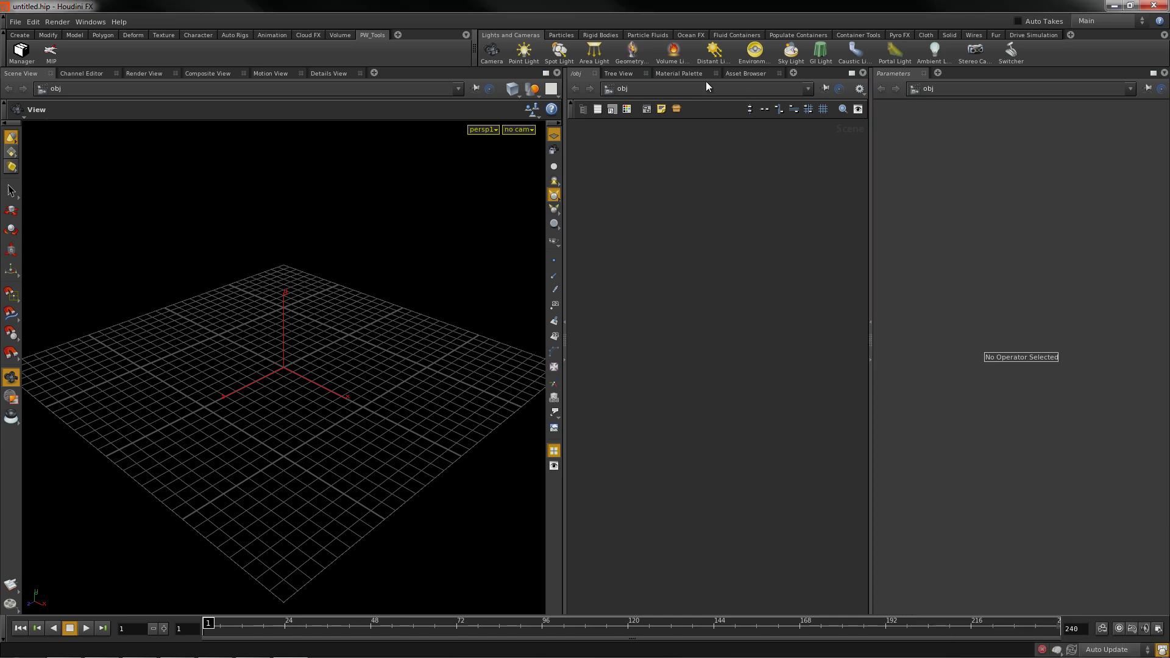
click(1153, 6)
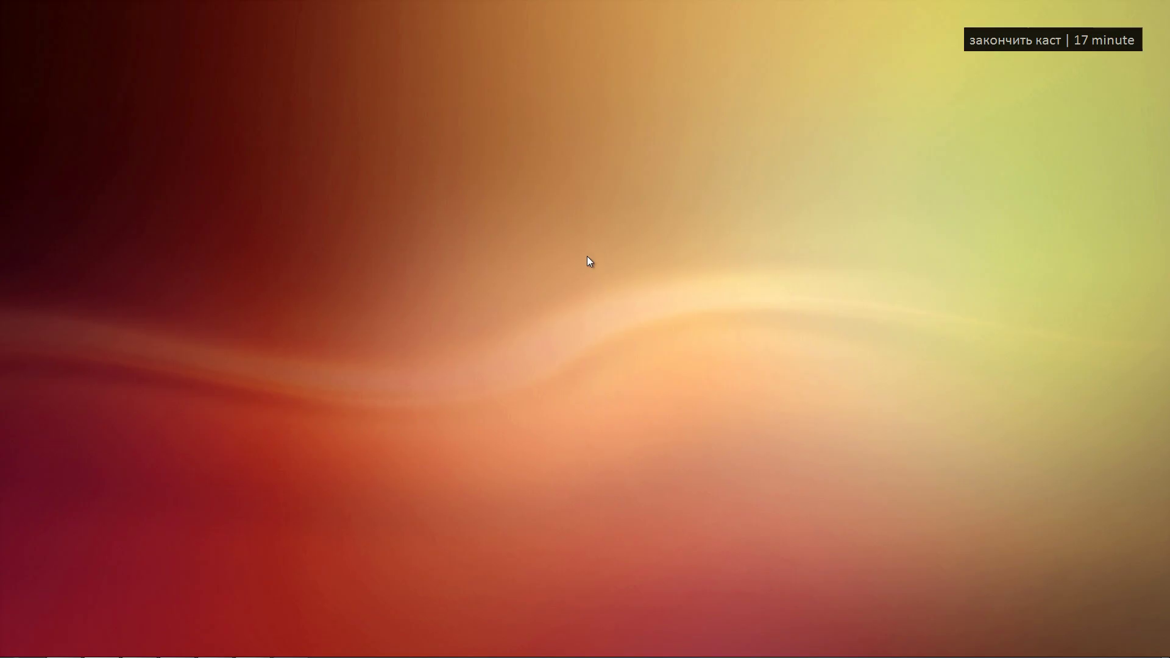
Step: Start Maya 2014 with the actionShot project from the quick application launcher's Project Manager
mouse_move(373, 4)
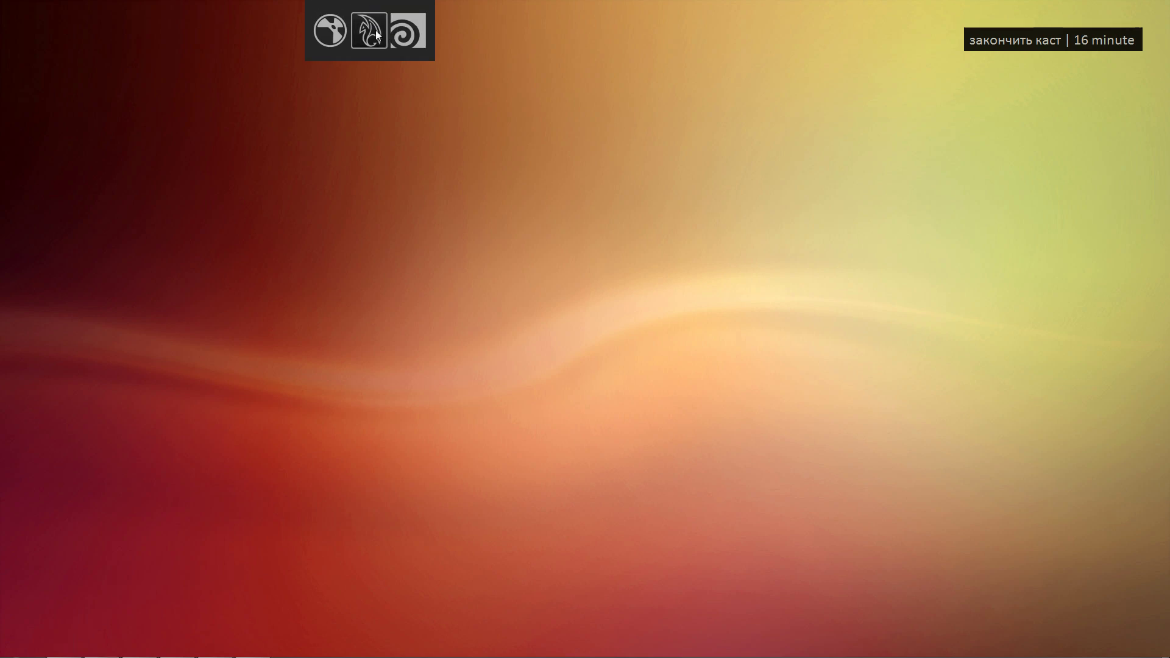
click(376, 36)
click(479, 248)
click(491, 282)
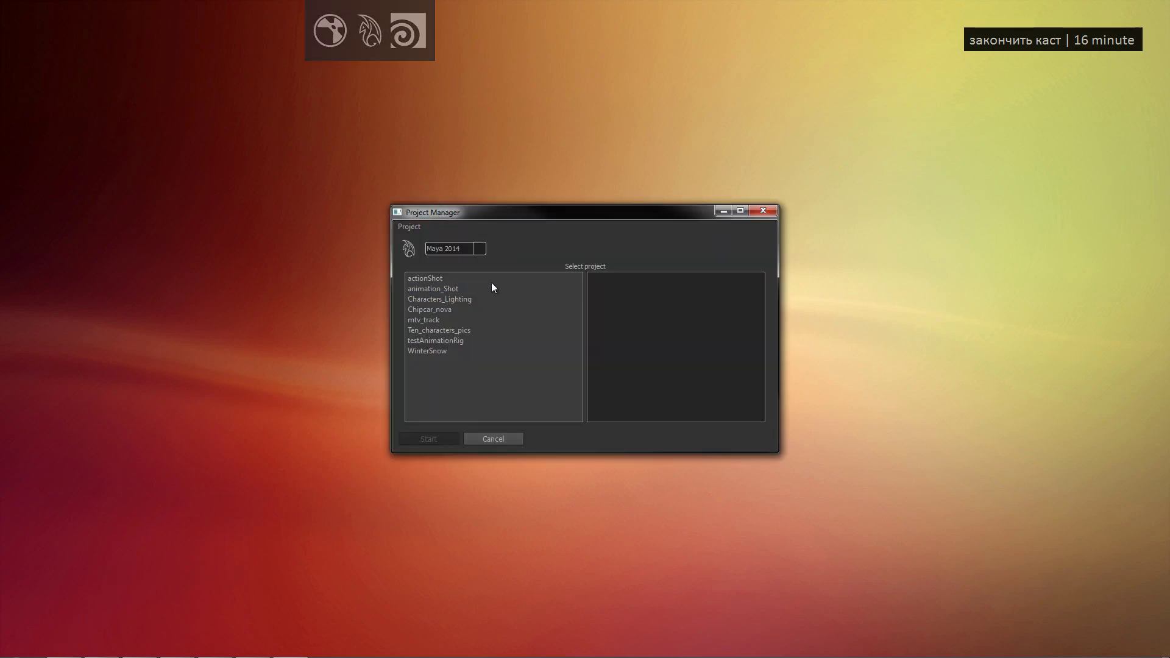
click(437, 438)
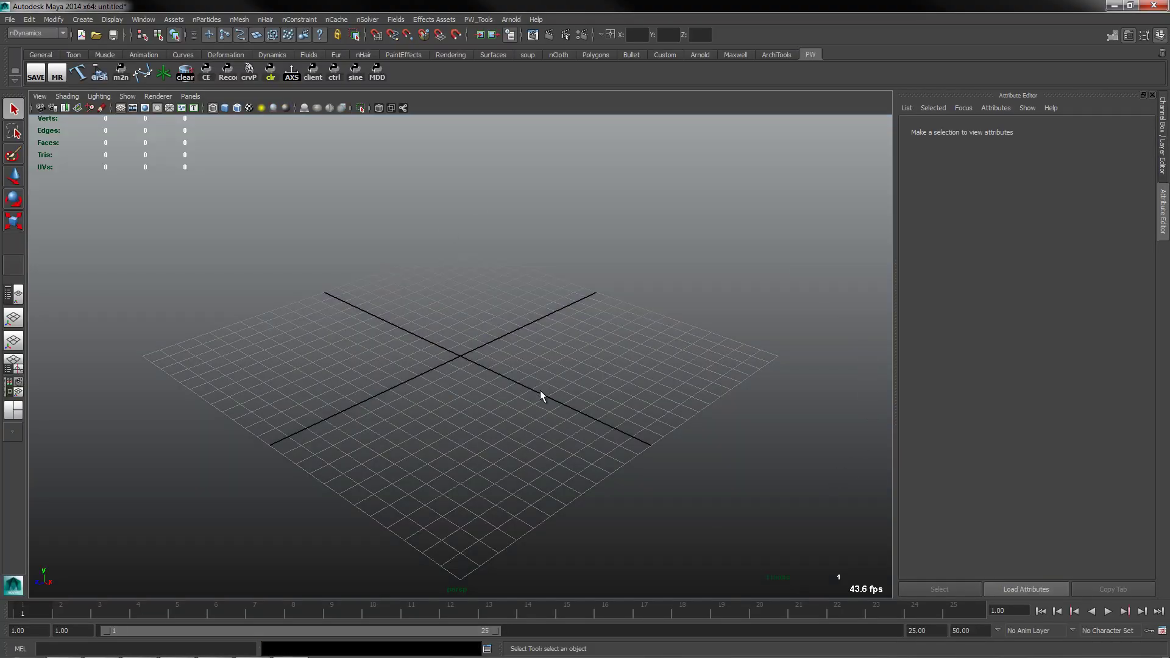
Step: Examine the current project's location, its primary locations and its Custom Data Locations in the Project Window, and close it
click(9, 19)
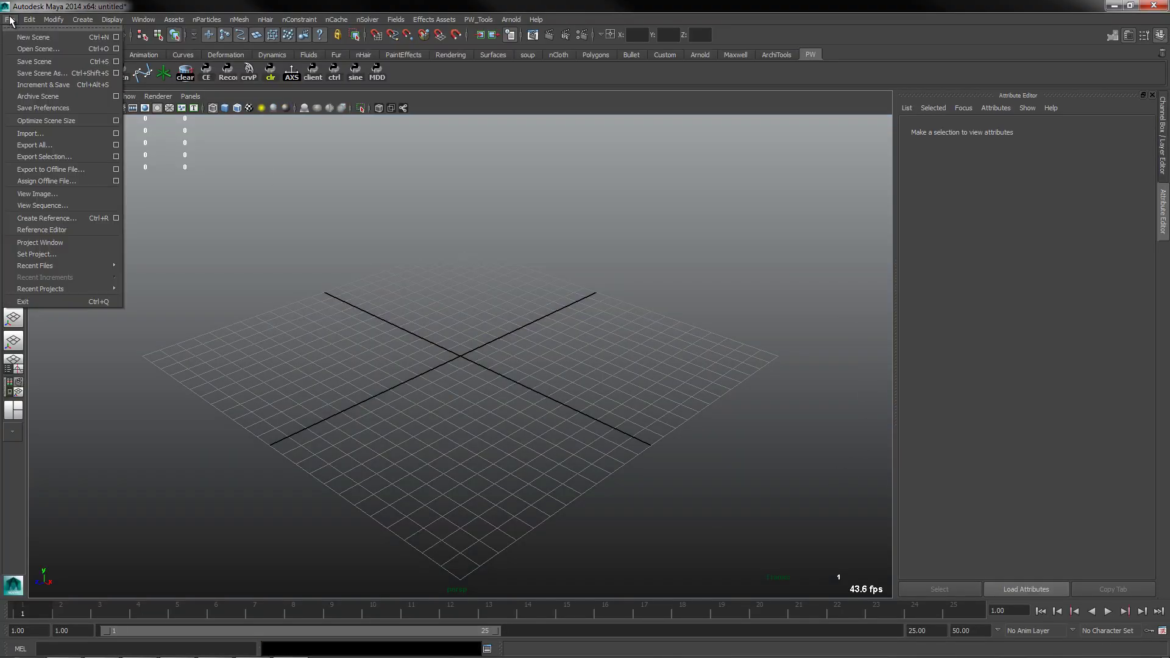
click(67, 243)
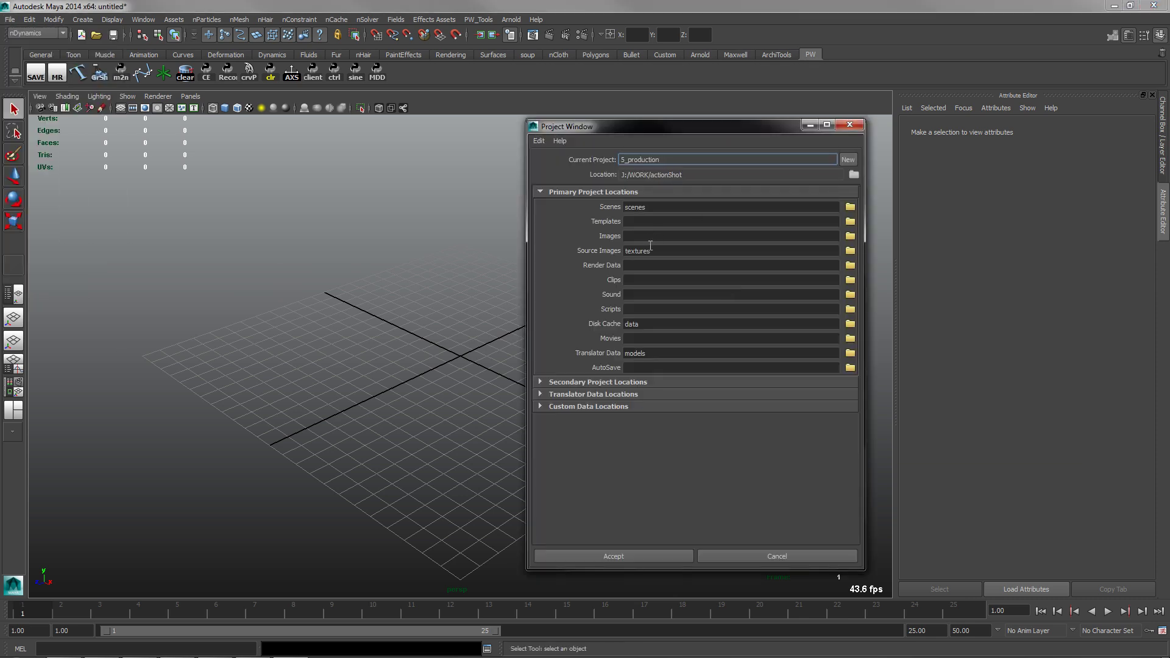
click(651, 407)
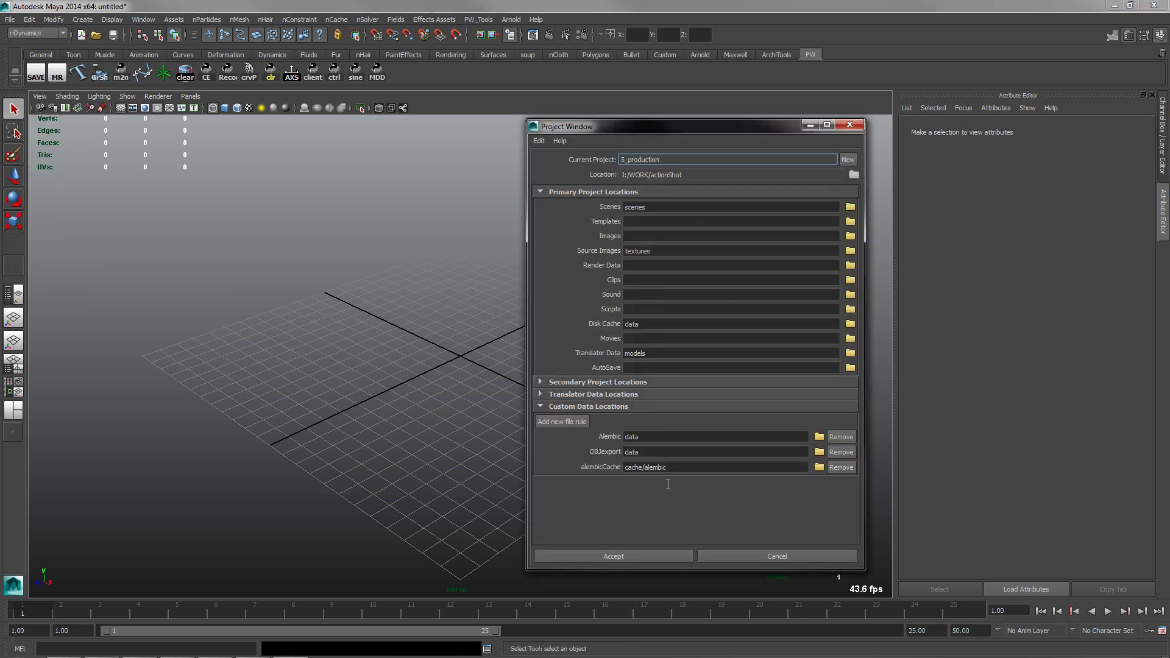
triple_click(689, 176)
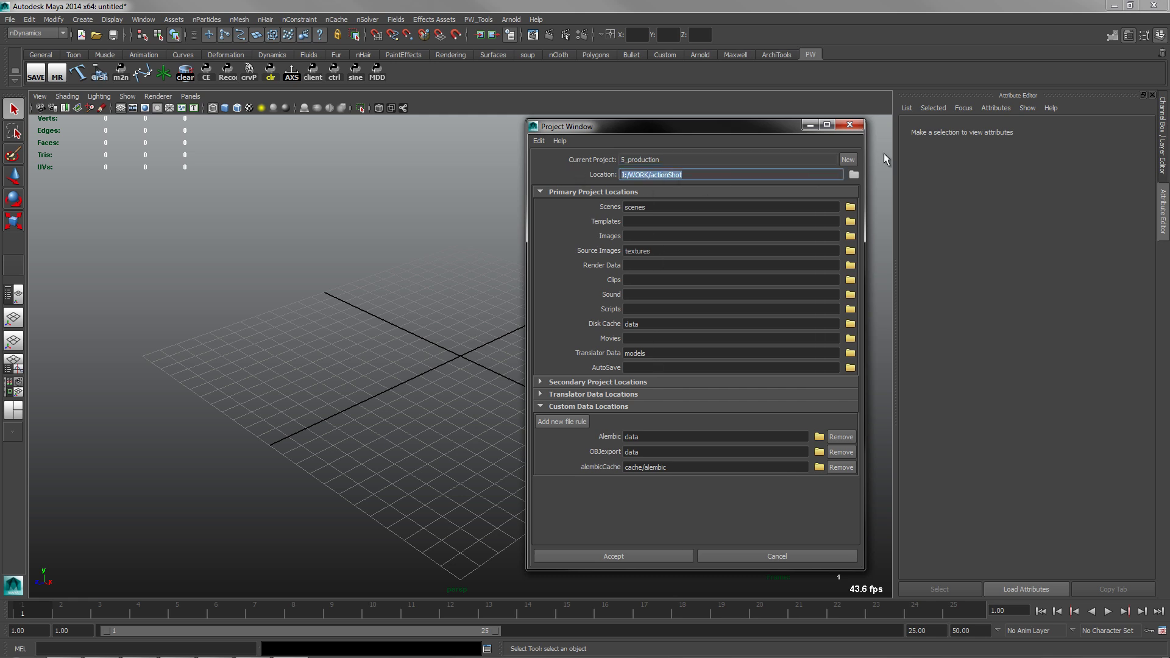
click(849, 125)
Step: Look over the PW_Tools commands and the plug-ins listed in the Plug-in Manager, and close it
click(478, 20)
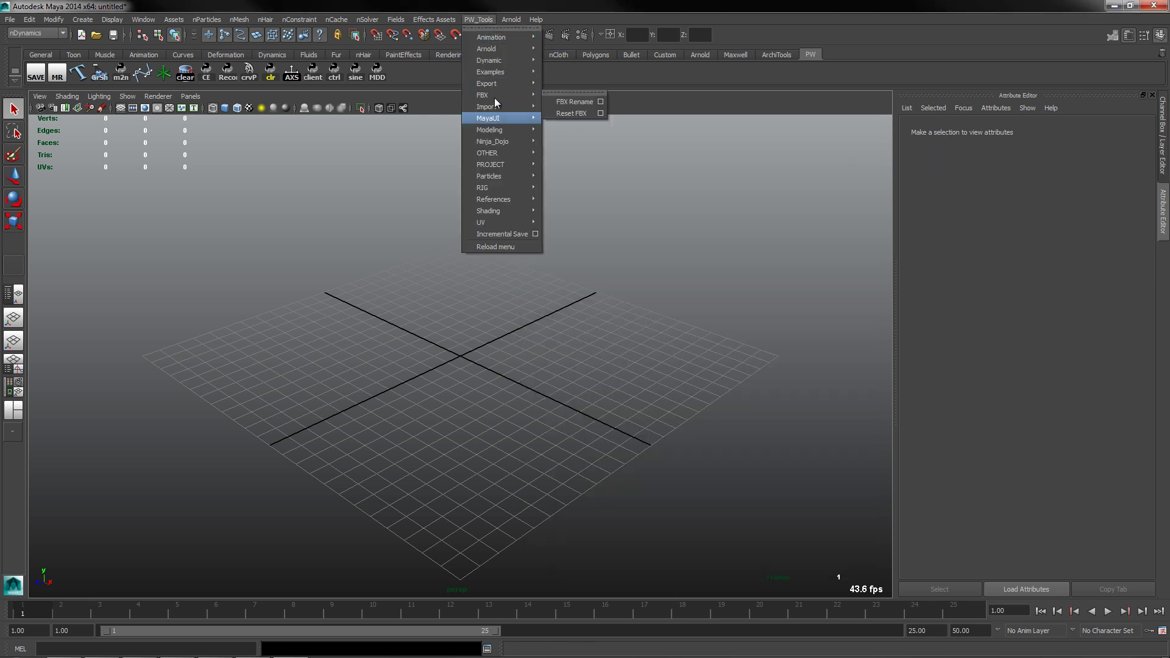
click(501, 10)
click(143, 19)
mouse_move(243, 80)
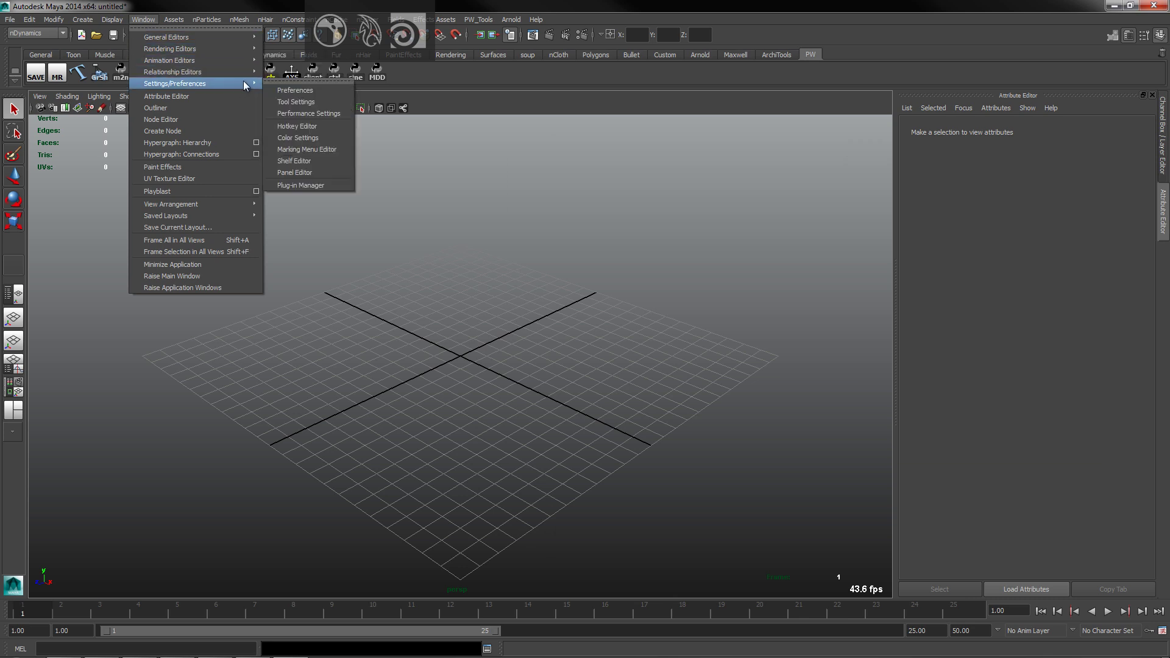
click(328, 184)
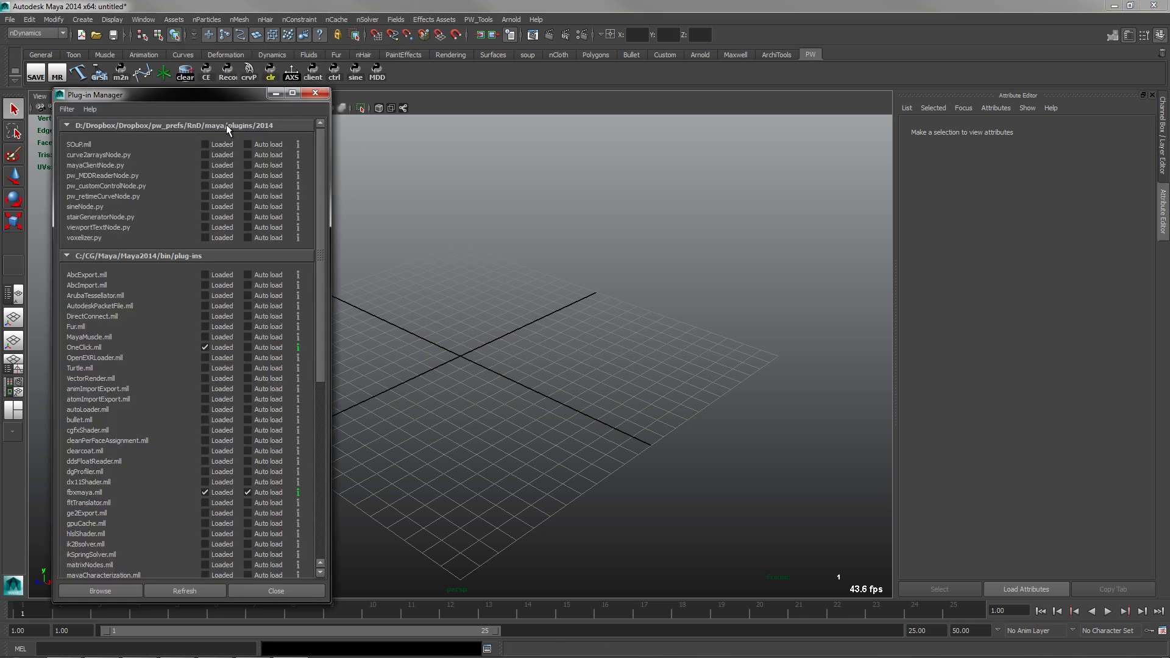
click(315, 95)
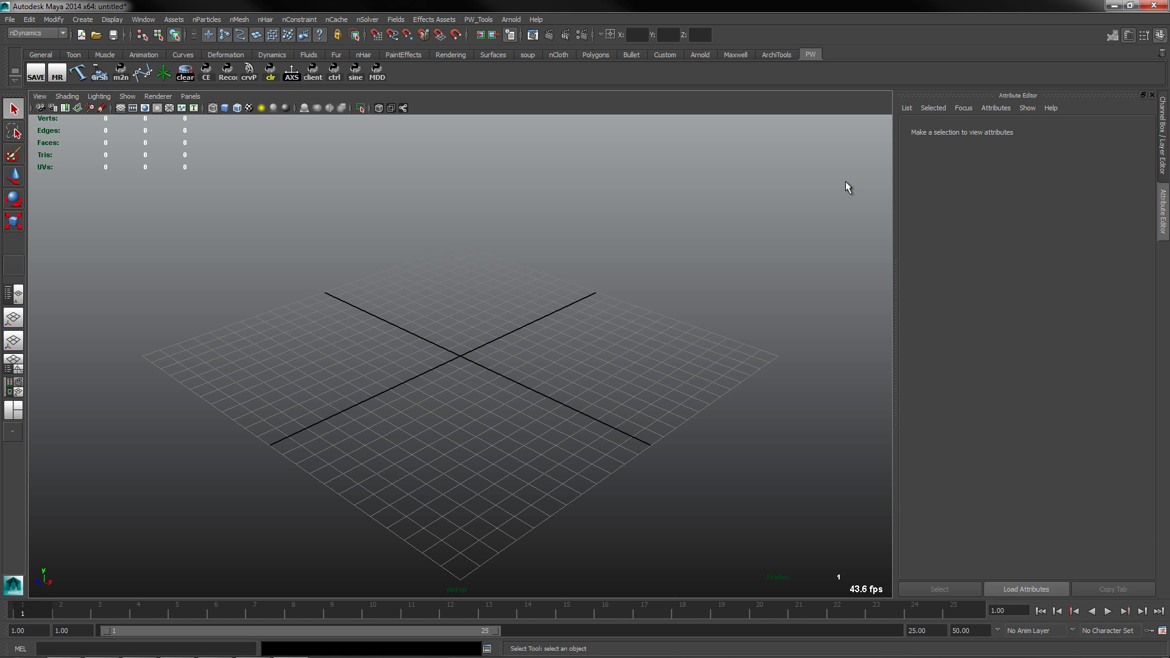
Step: Exit Maya and launch Node builder from the SOFT collection
click(1153, 7)
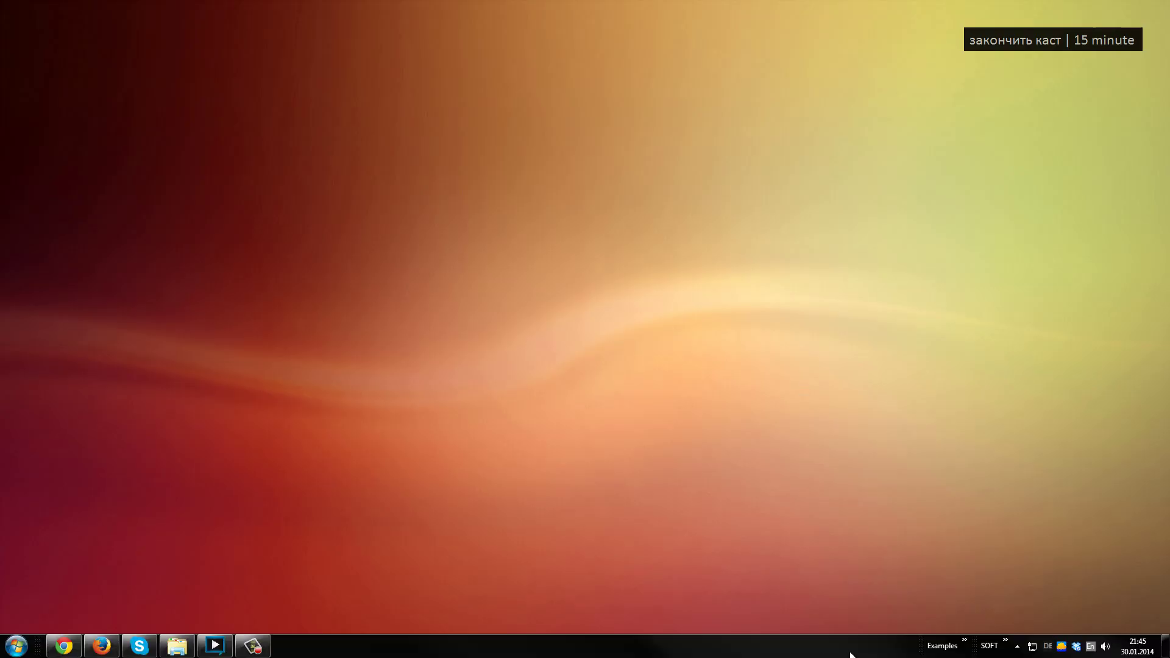
click(968, 652)
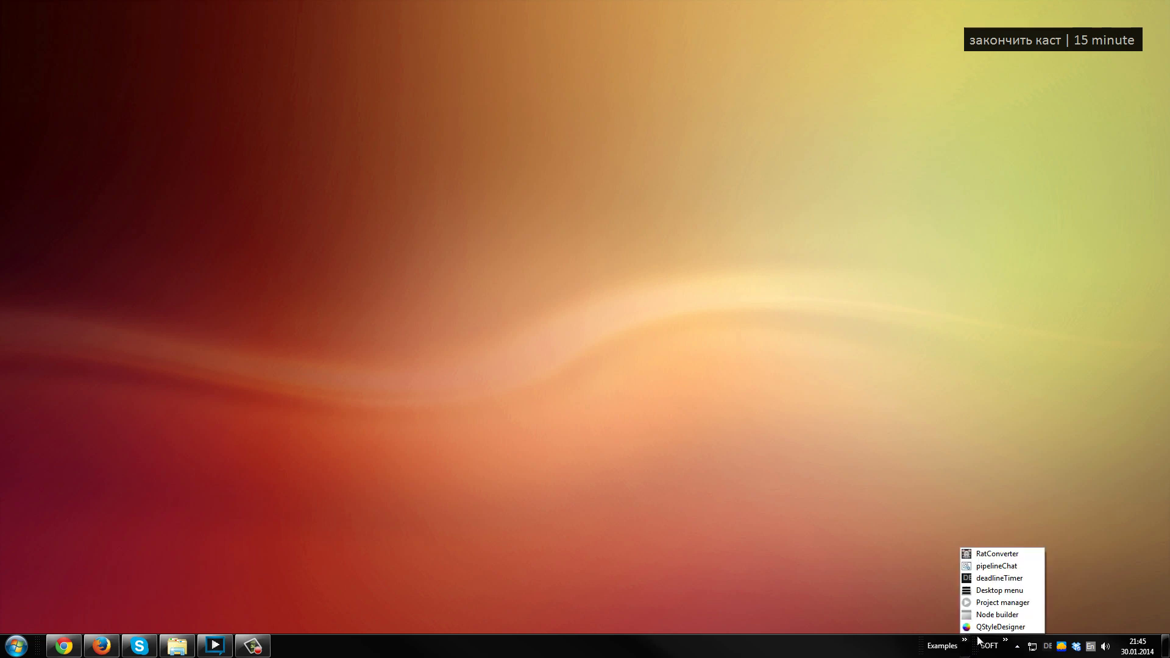
click(985, 615)
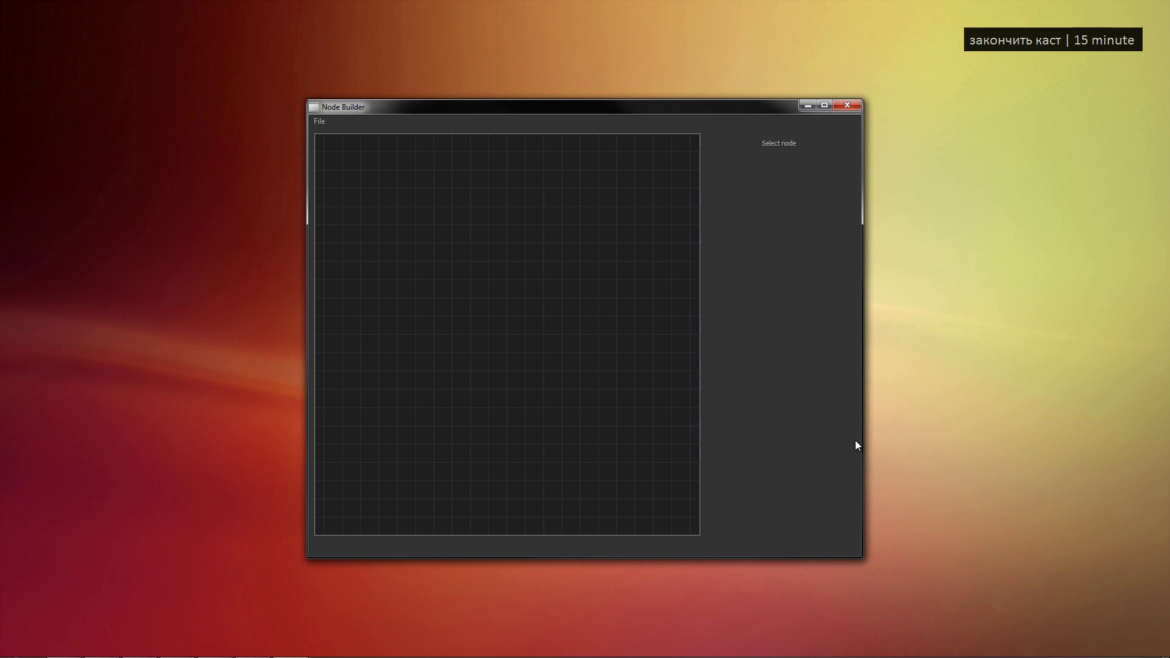
Step: Create a Subtract node in the empty graph
right_click(419, 225)
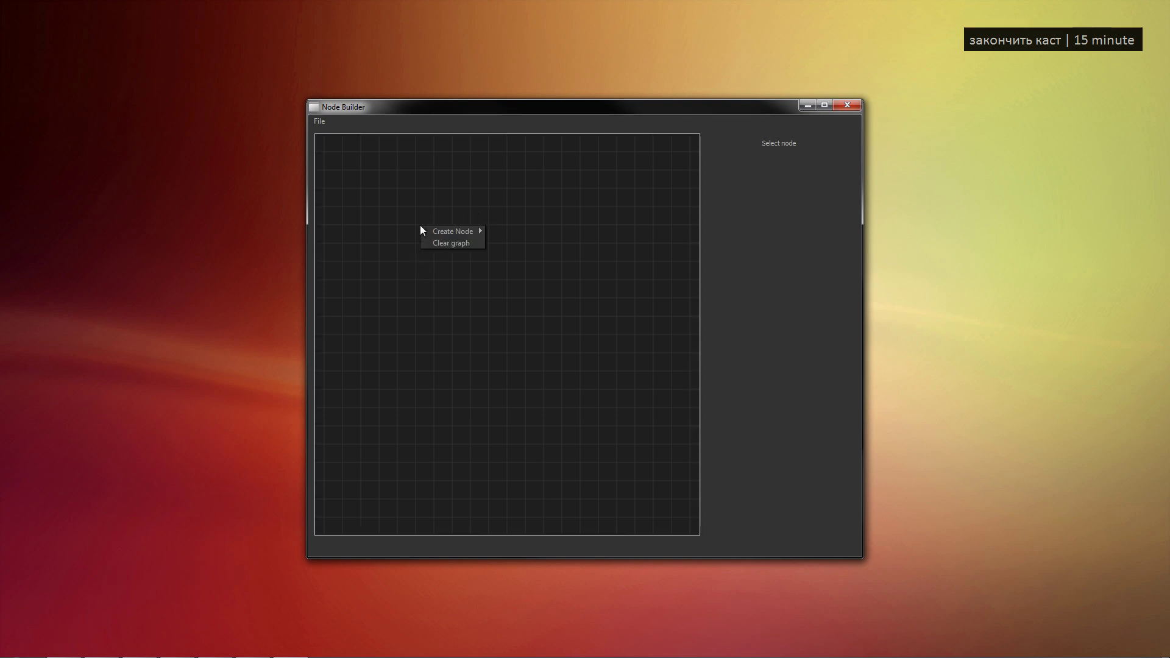
mouse_move(452, 232)
click(521, 234)
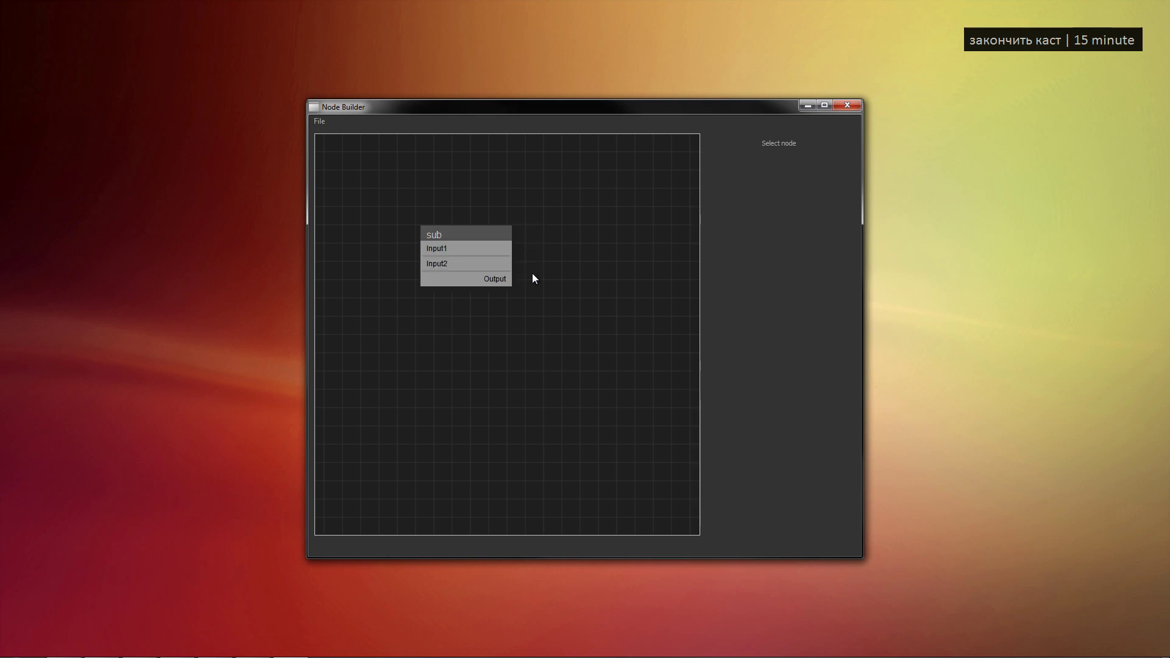
Step: Create a Constant node and connect its Output to Input1 of the sub node
right_click(394, 238)
mouse_move(448, 244)
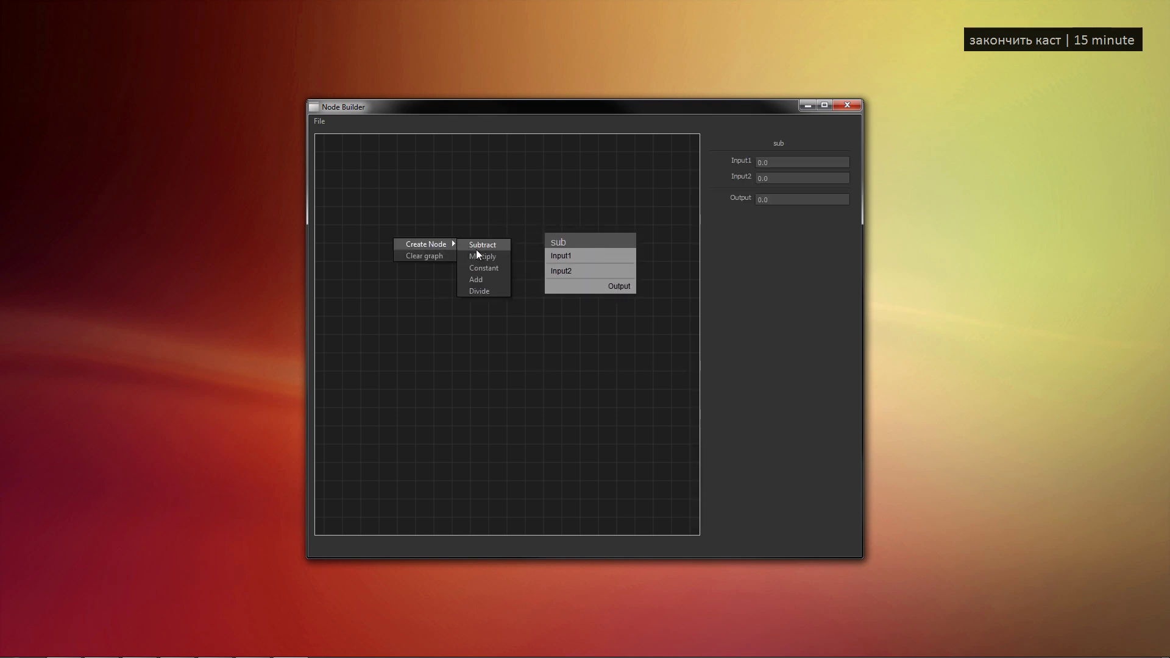
click(484, 268)
drag(430, 263, 568, 255)
Step: Create an Add node below the constant node and connect its Output to Input2 of the sub node
right_click(445, 327)
mouse_move(473, 333)
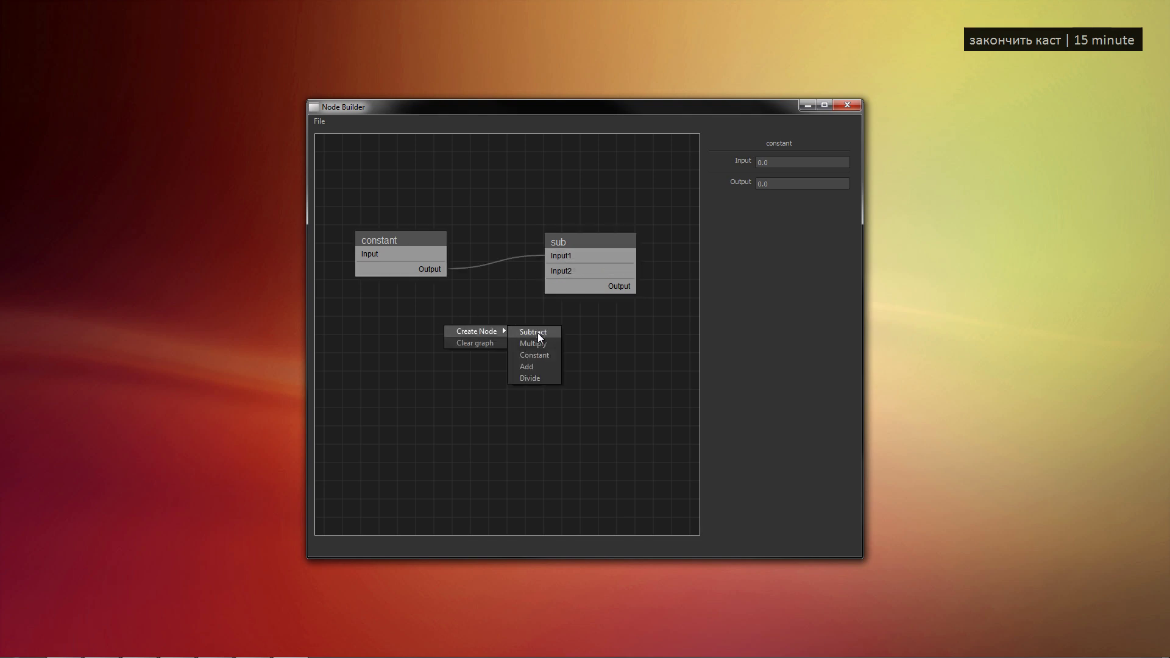
click(537, 368)
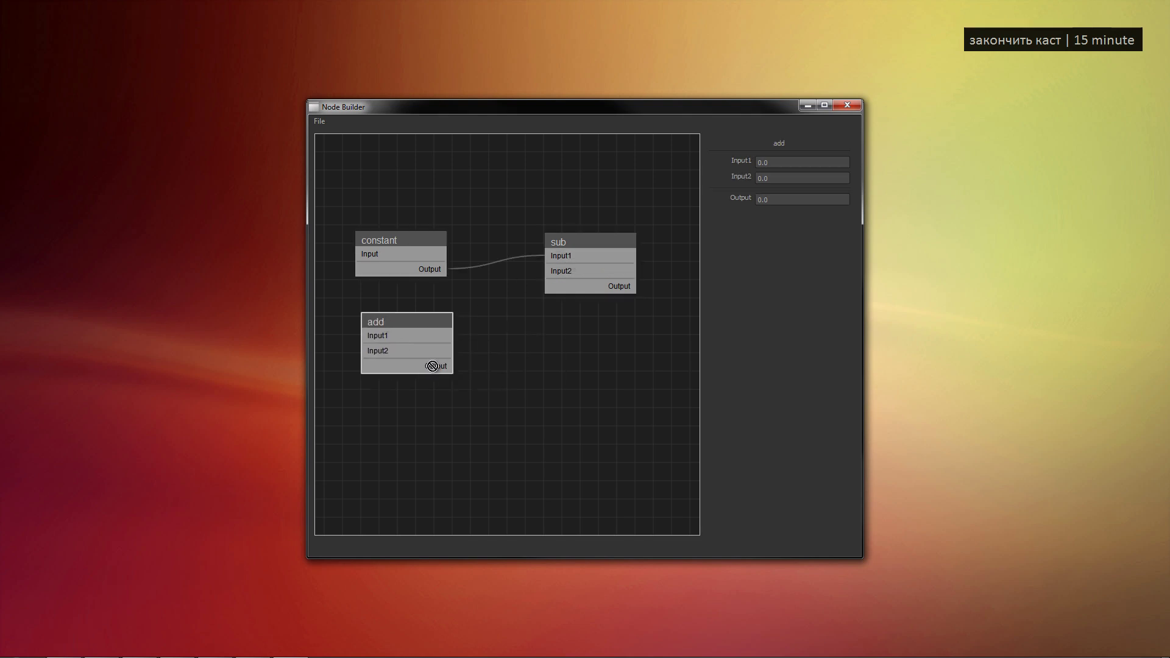
drag(432, 366, 558, 272)
Step: Rearrange the graph so the constant and add nodes line up vertically, with the sub node between their heights
drag(406, 256, 420, 211)
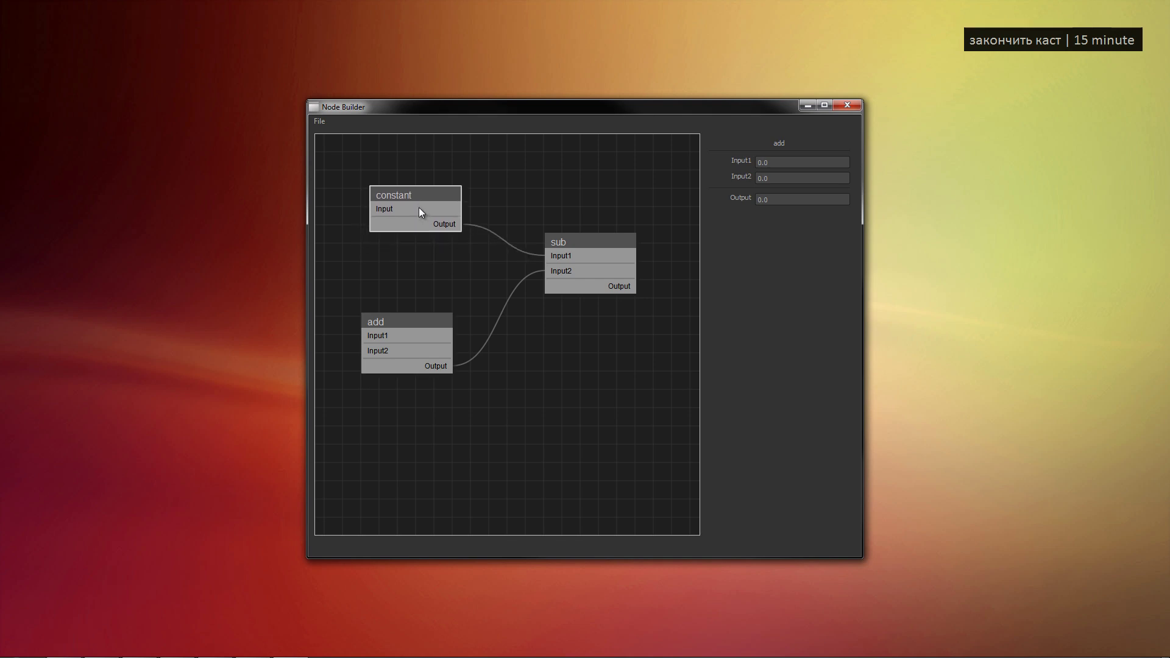
drag(580, 265, 559, 282)
drag(438, 332, 447, 331)
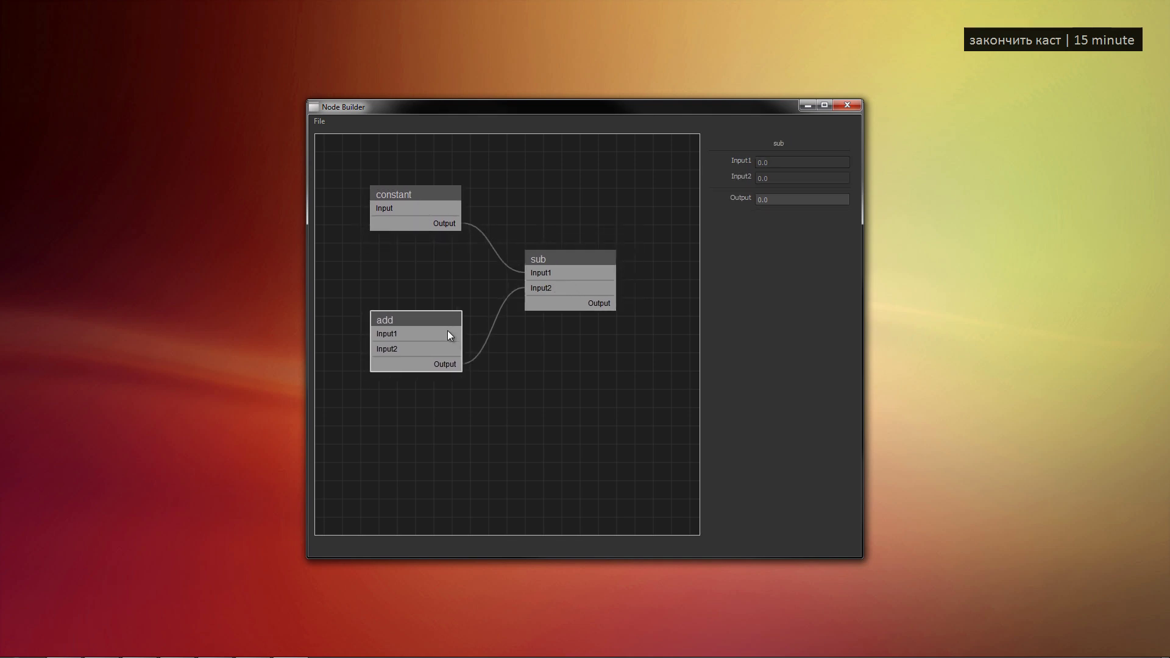
Step: Create a Multiply node beyond the sub node, connect the sub Output to its Input1, and align the two
middle_drag(617, 334, 579, 313)
right_click(599, 304)
mouse_move(633, 309)
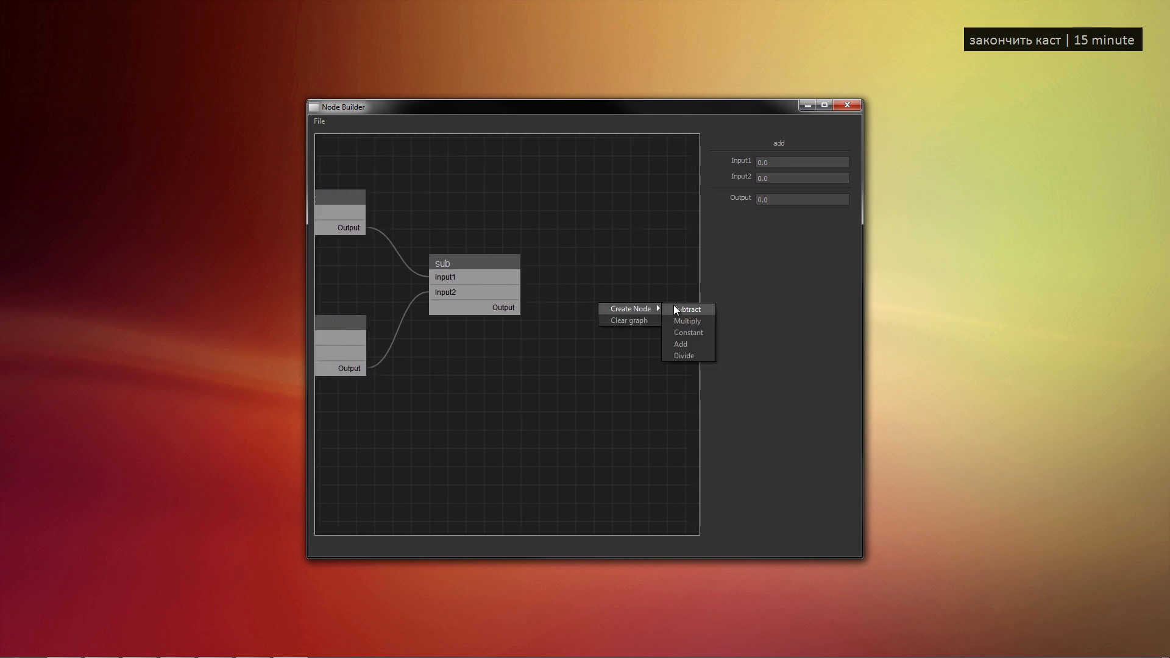
click(671, 319)
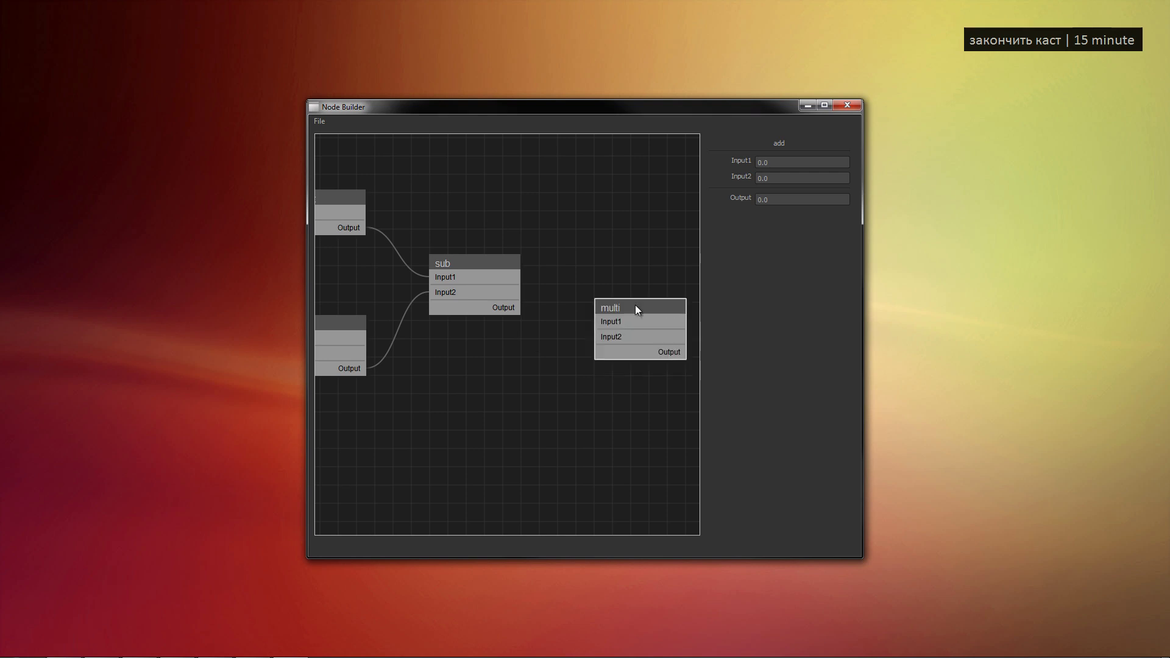
drag(522, 311, 616, 271)
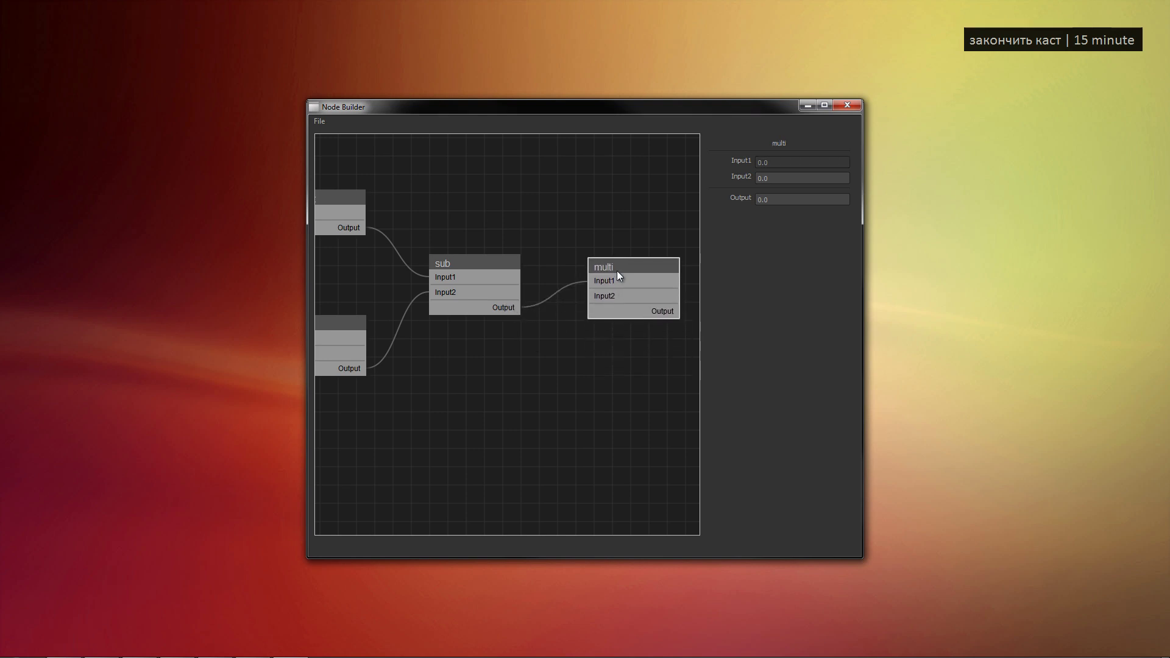
Step: Set the constant node's Input to 9
middle_drag(467, 349, 541, 350)
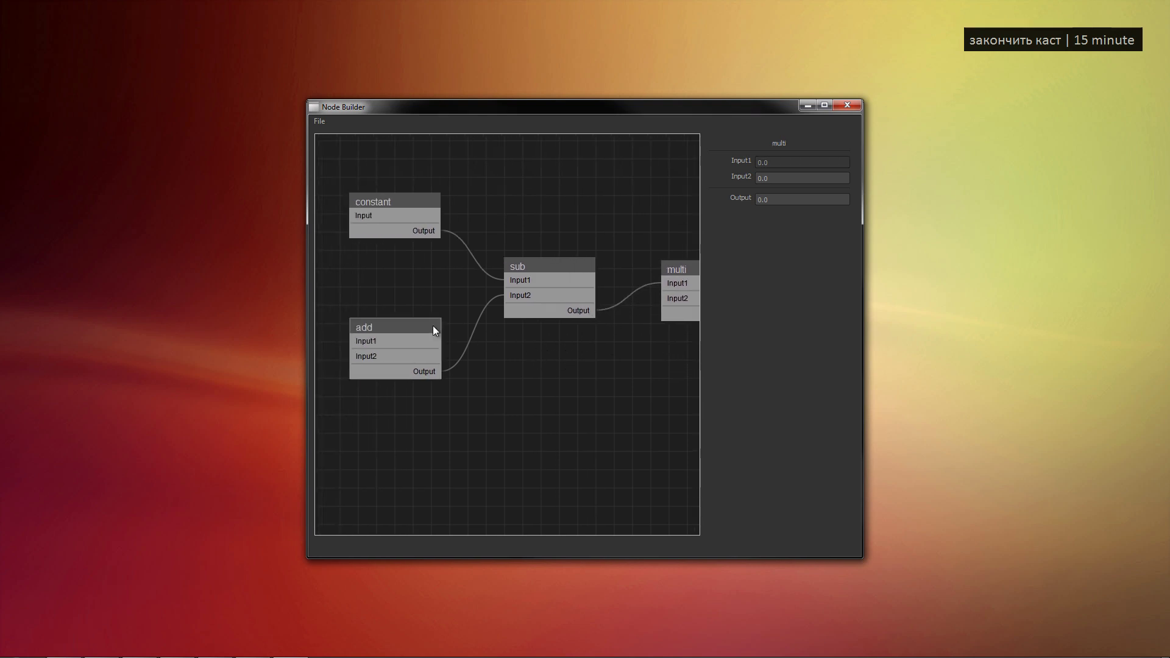
click(413, 326)
drag(413, 325, 416, 325)
click(506, 279)
click(422, 214)
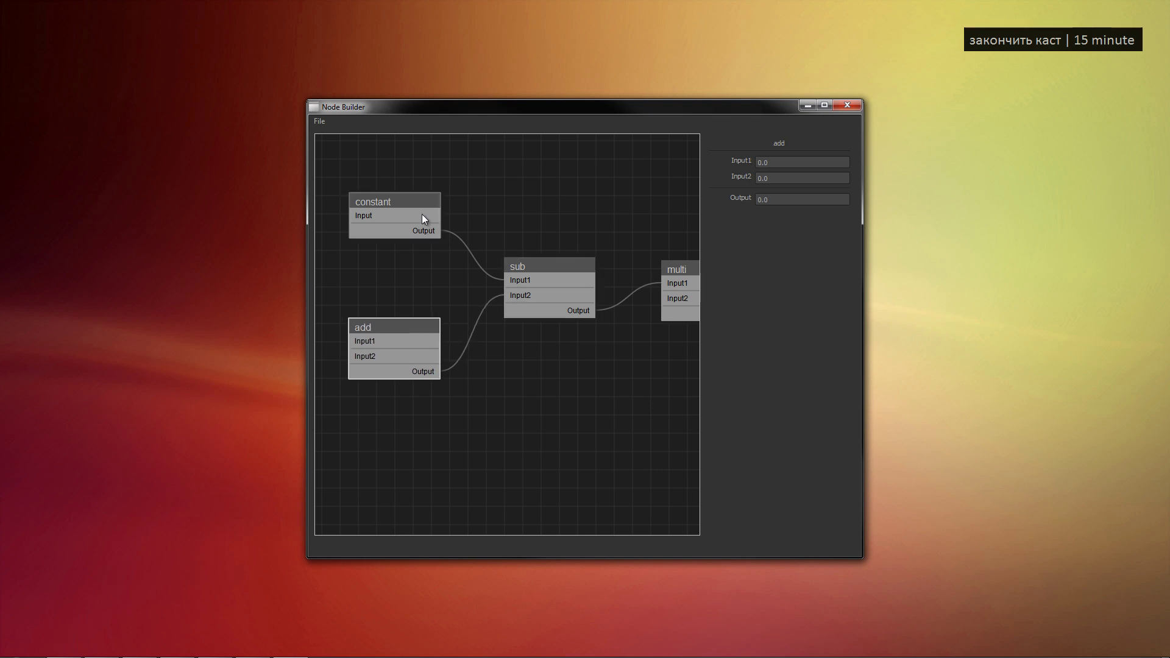
click(780, 163)
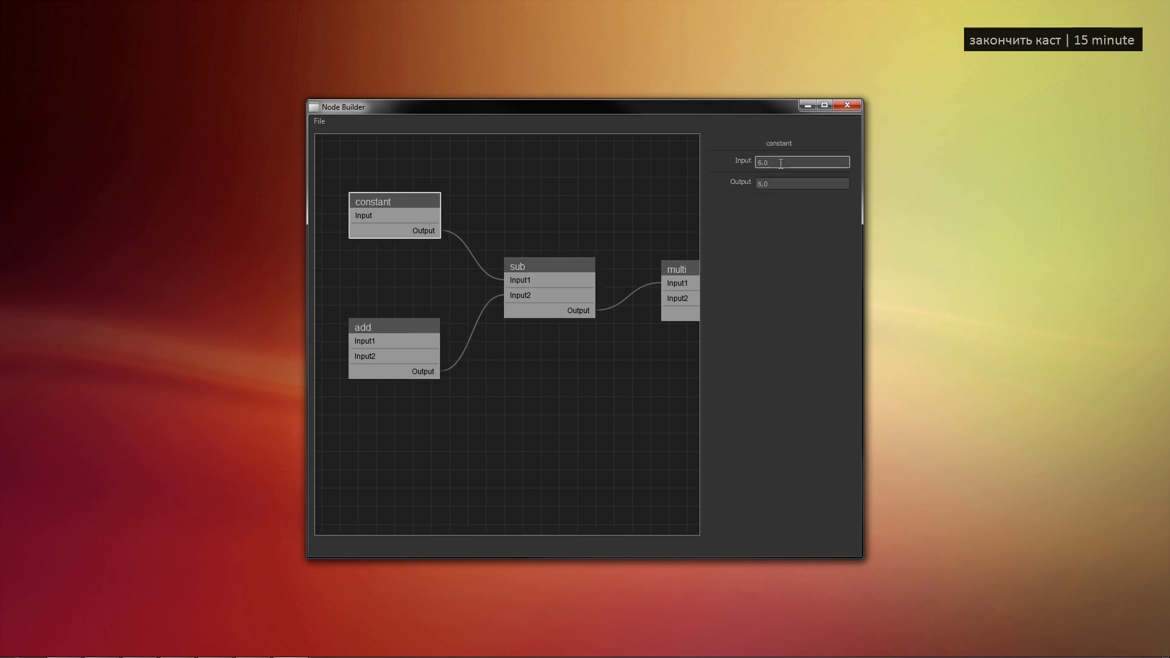
Step: Set the add node's Input1 to 4 and Input2 to 7, and check the sub node's output
click(420, 328)
click(789, 161)
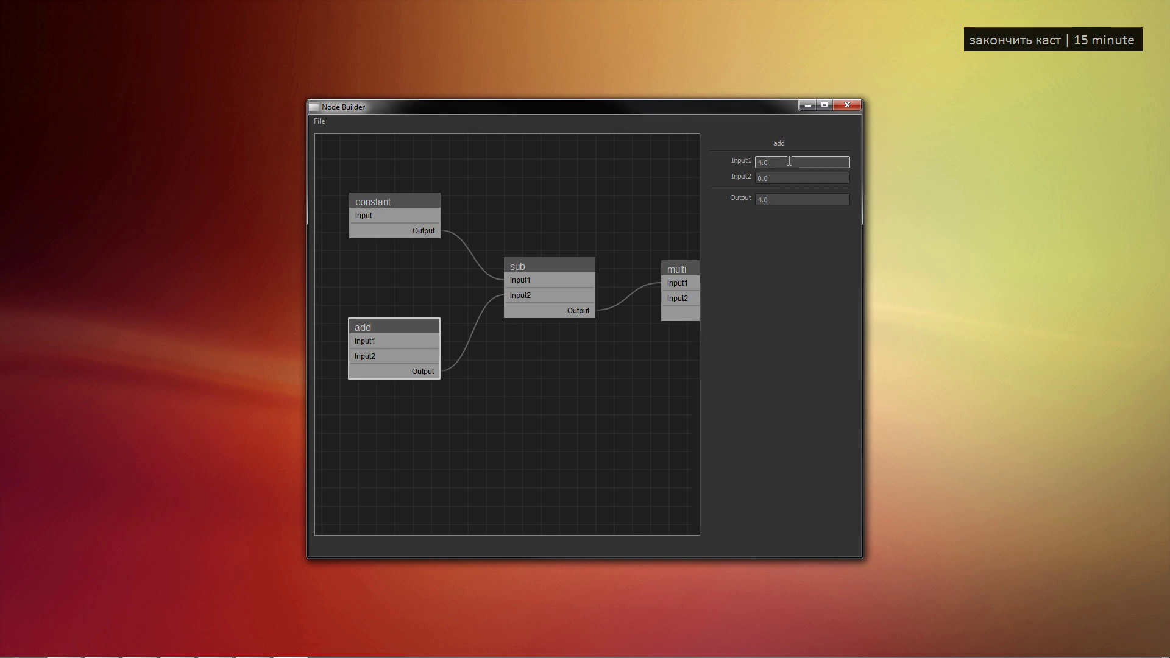
double_click(786, 178)
text(7)
click(575, 264)
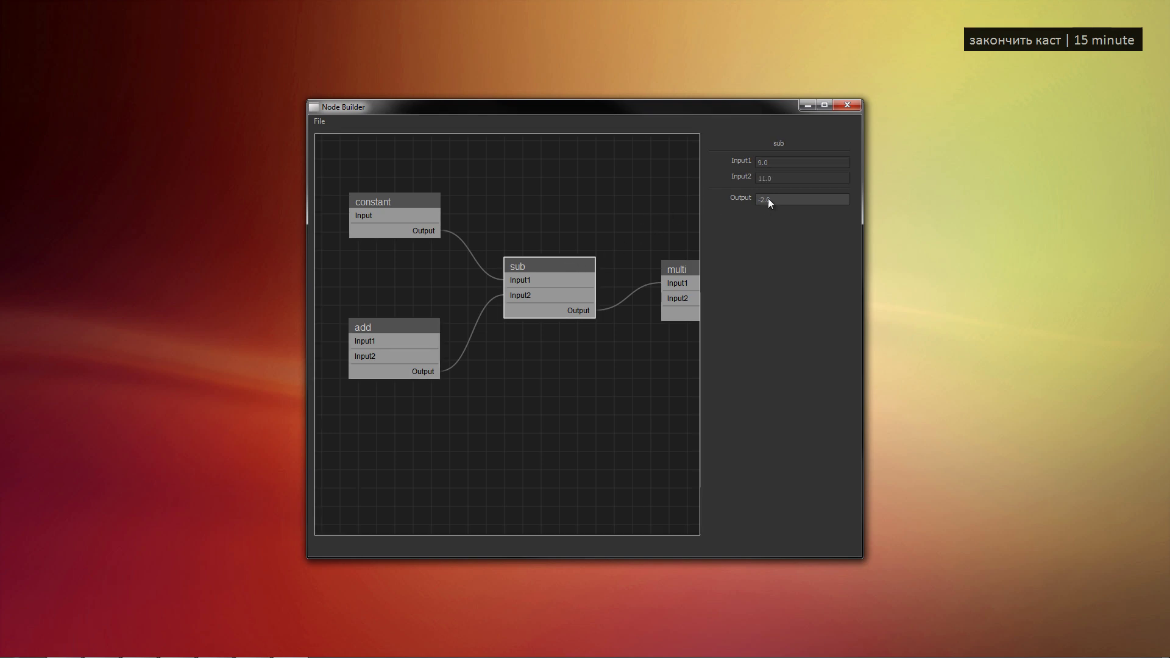
Step: Set the multi node's Input2 to 11
drag(688, 269, 586, 266)
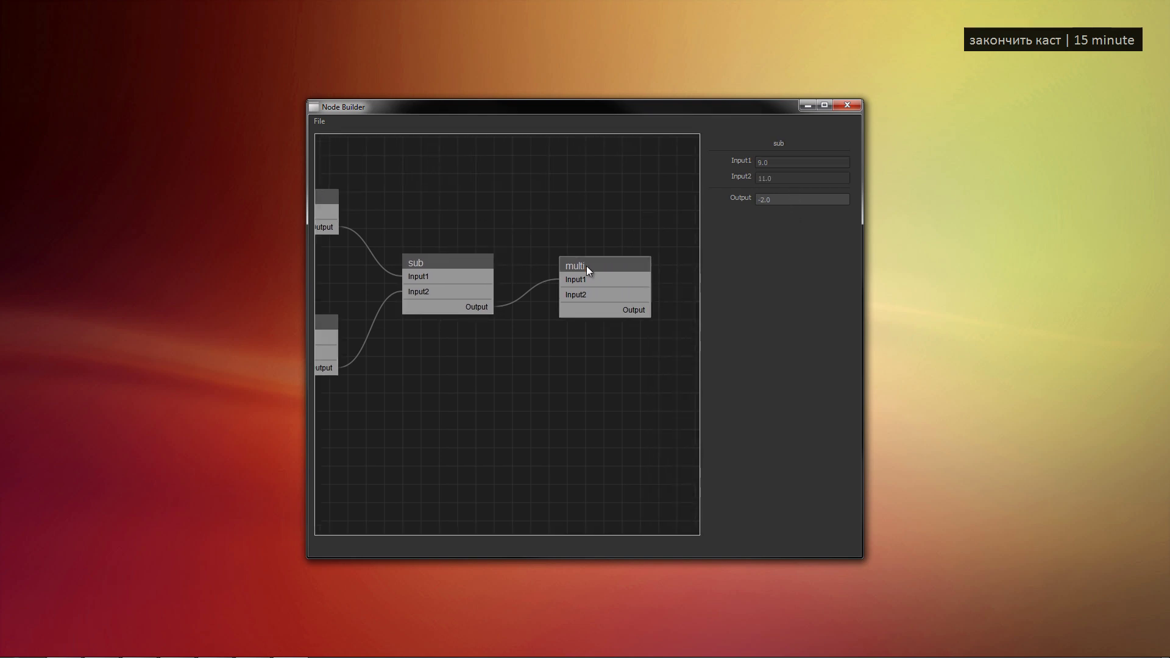
click(784, 177)
drag(503, 241, 530, 203)
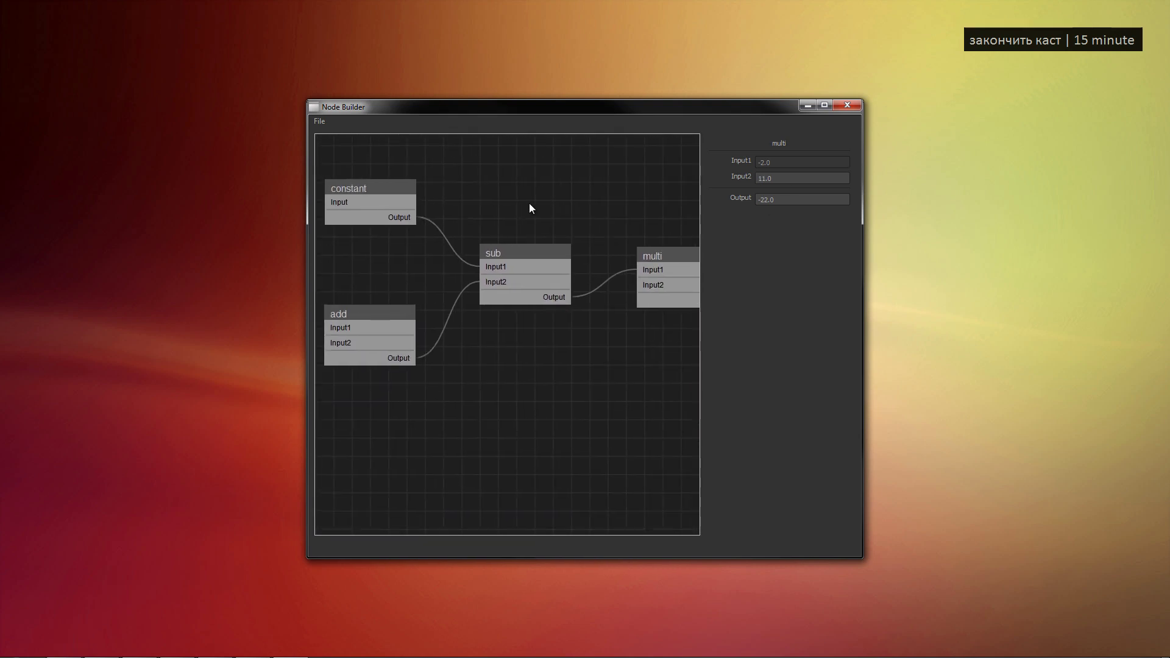
Step: Switch to Chrome, close the PyQt Wikipedia page, and search Google for "model view controller"
click(64, 646)
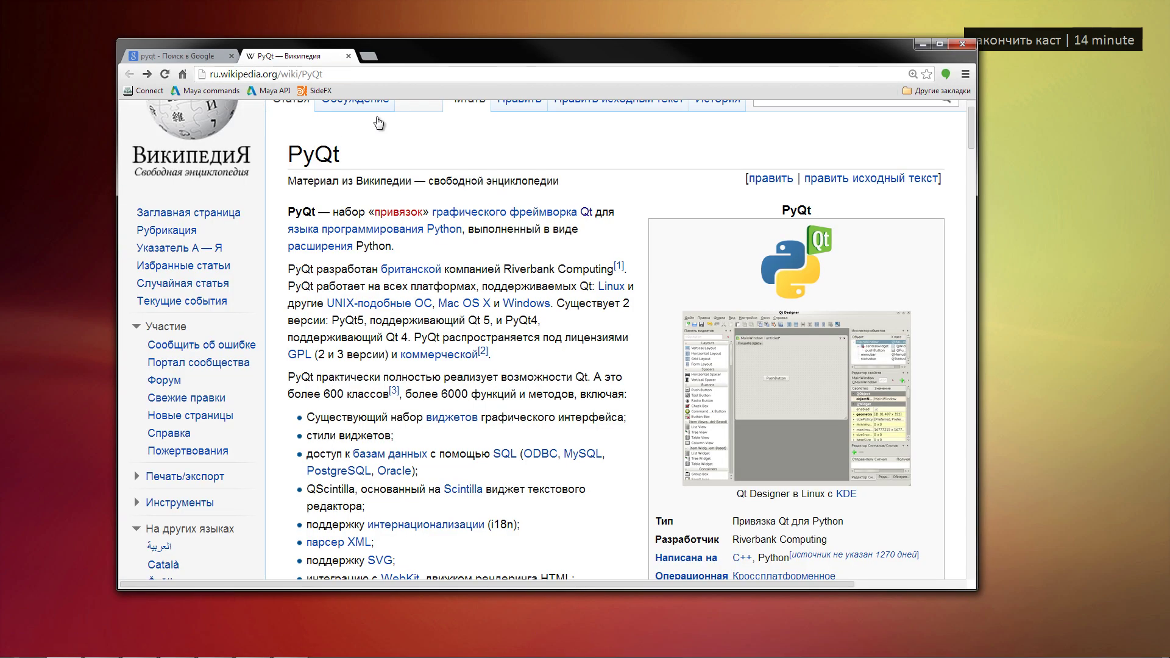
middle_click(304, 57)
click(274, 124)
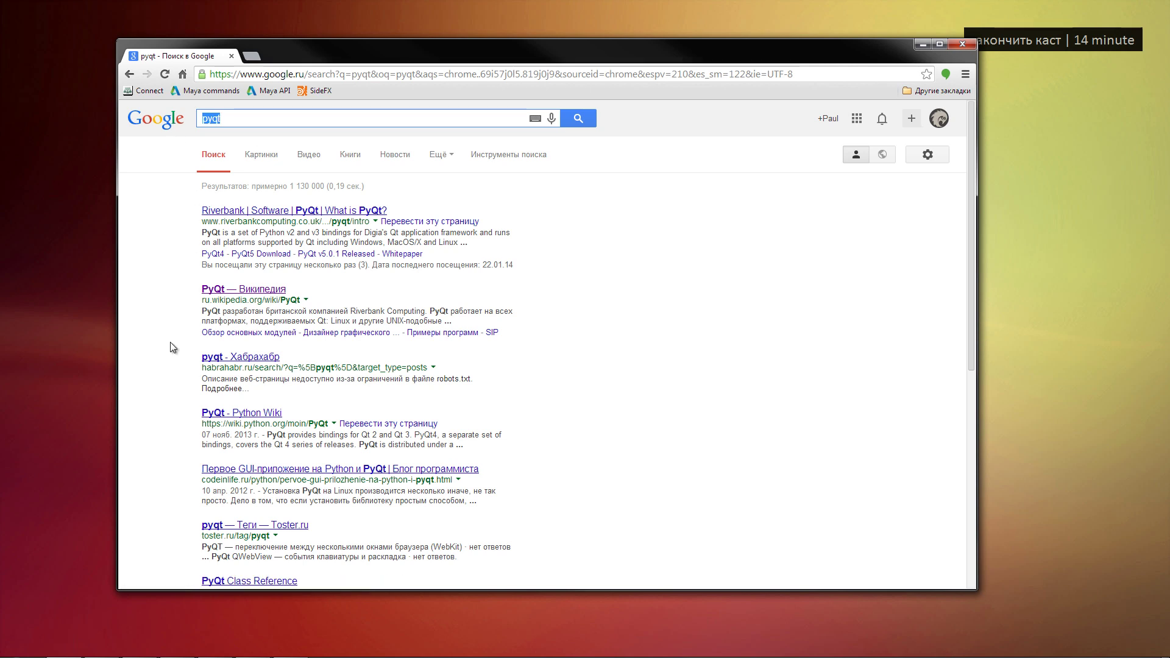
text(model)
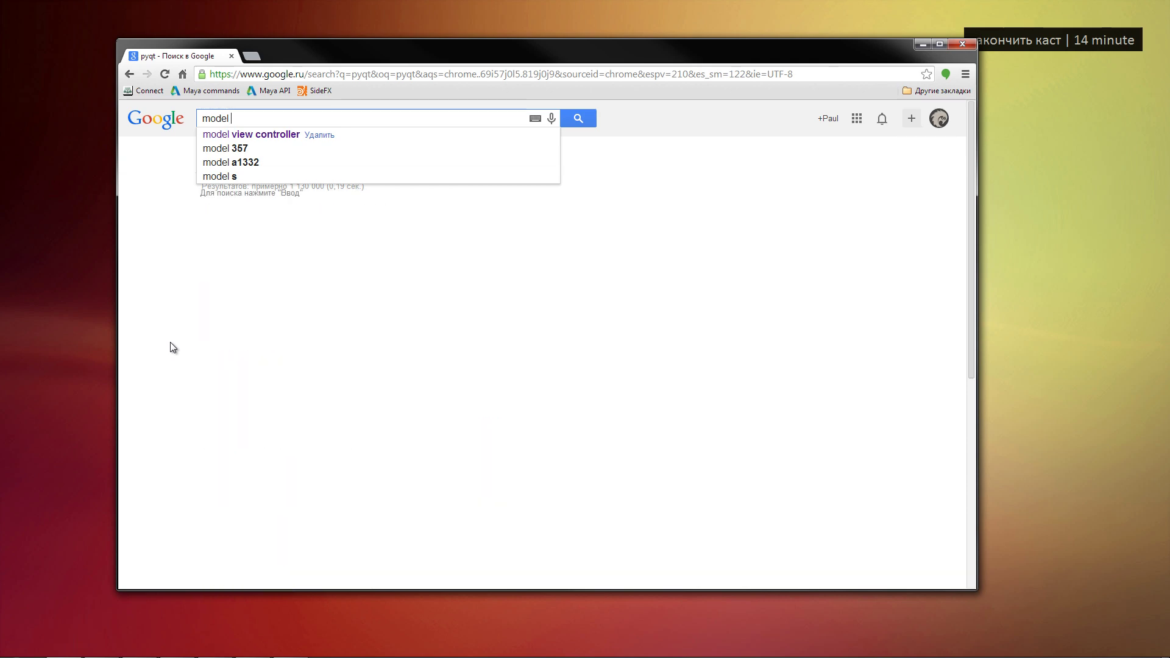
key(Down)
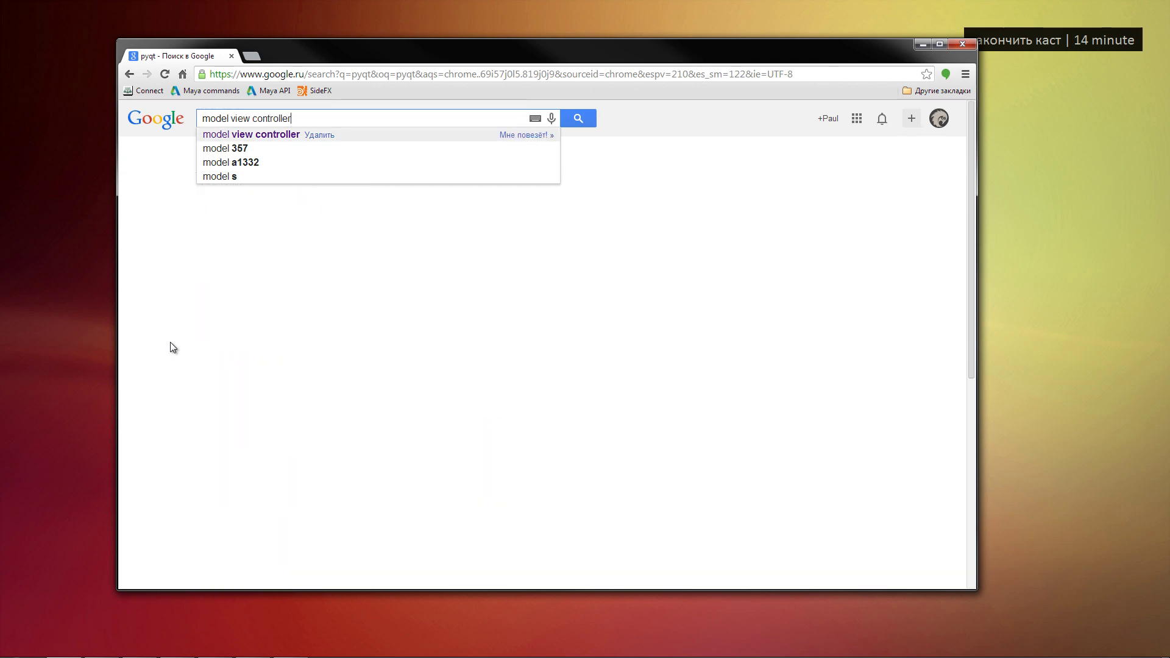
key(Return)
Step: Open the Wikipedia article on Model-View-Controller and view its MVC-Process.png diagram at full size
click(295, 211)
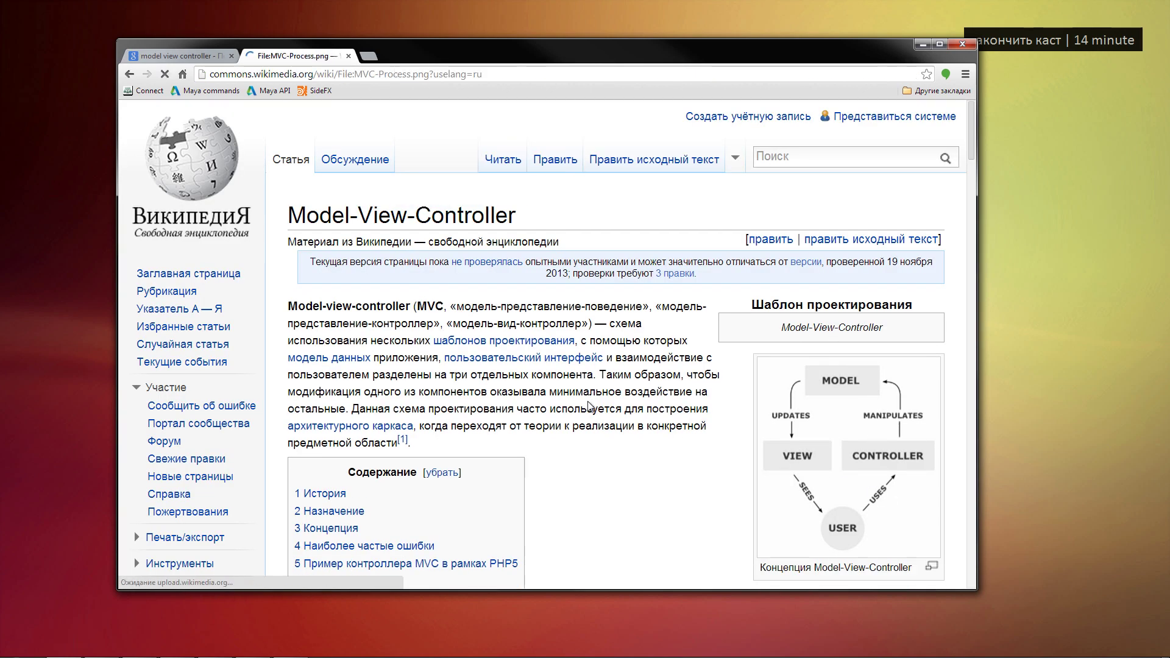
click(458, 355)
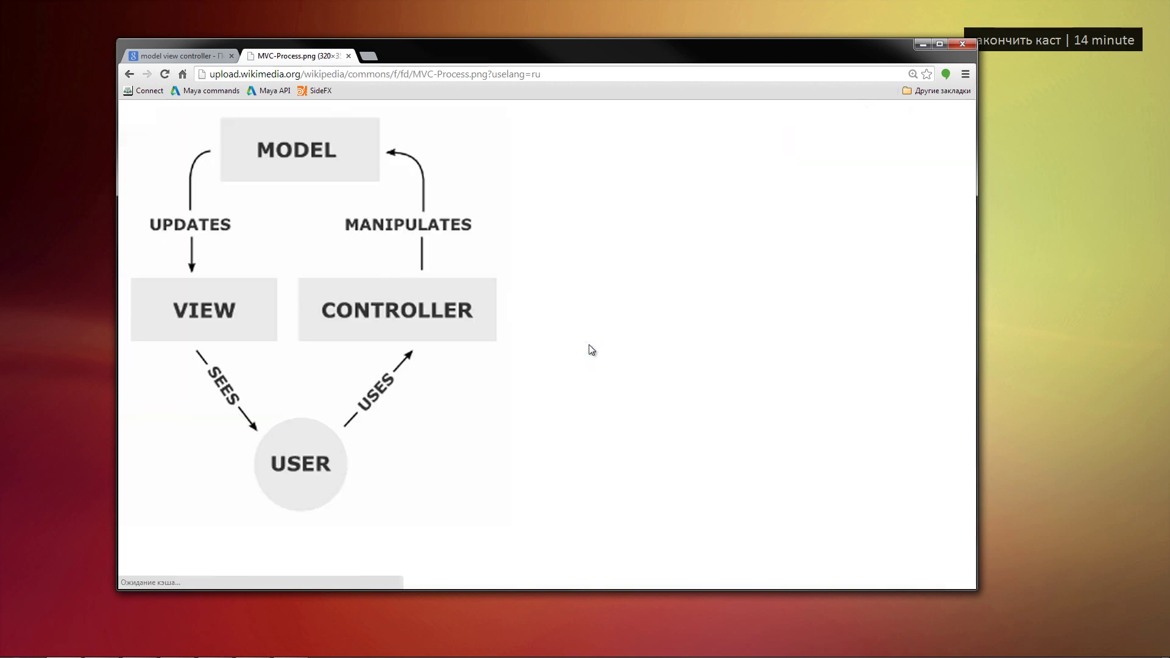
drag(444, 54, 533, 60)
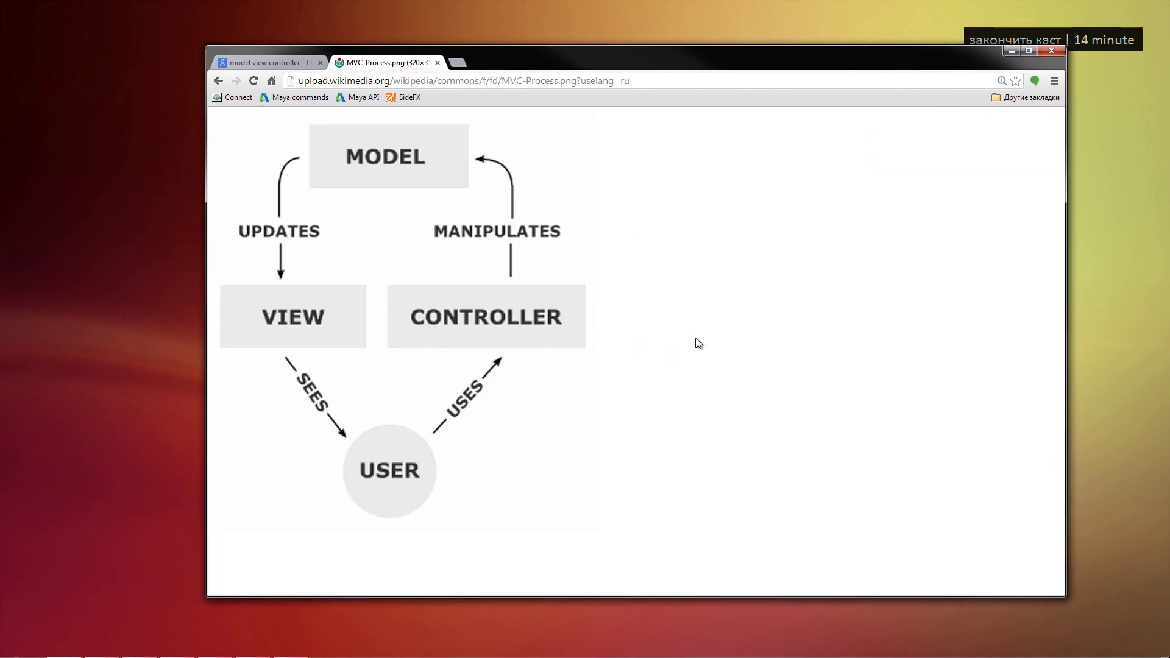
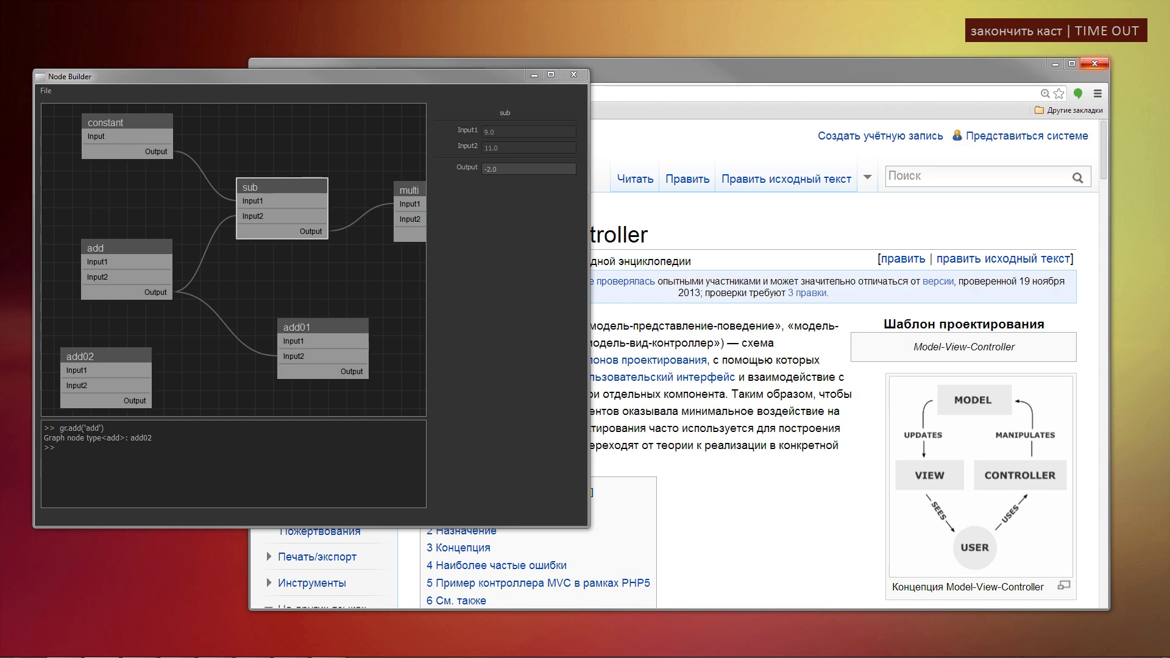
Step: Launch Maya 2014, close the Node Builder, and minimize the browser window
click(1004, 647)
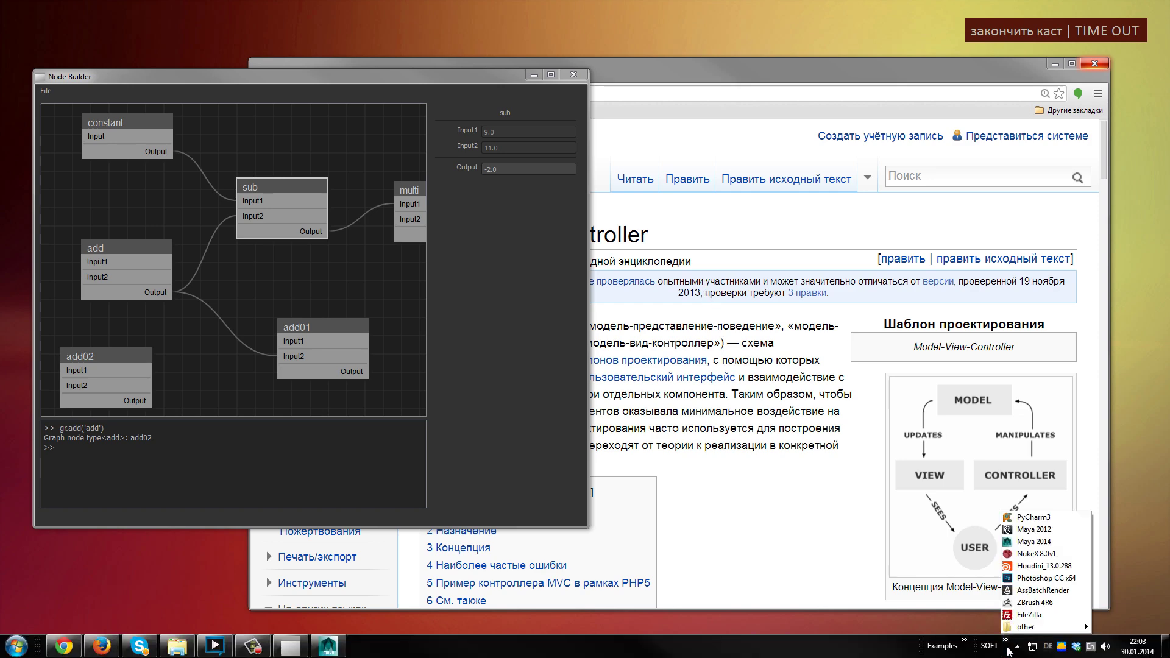
click(1034, 541)
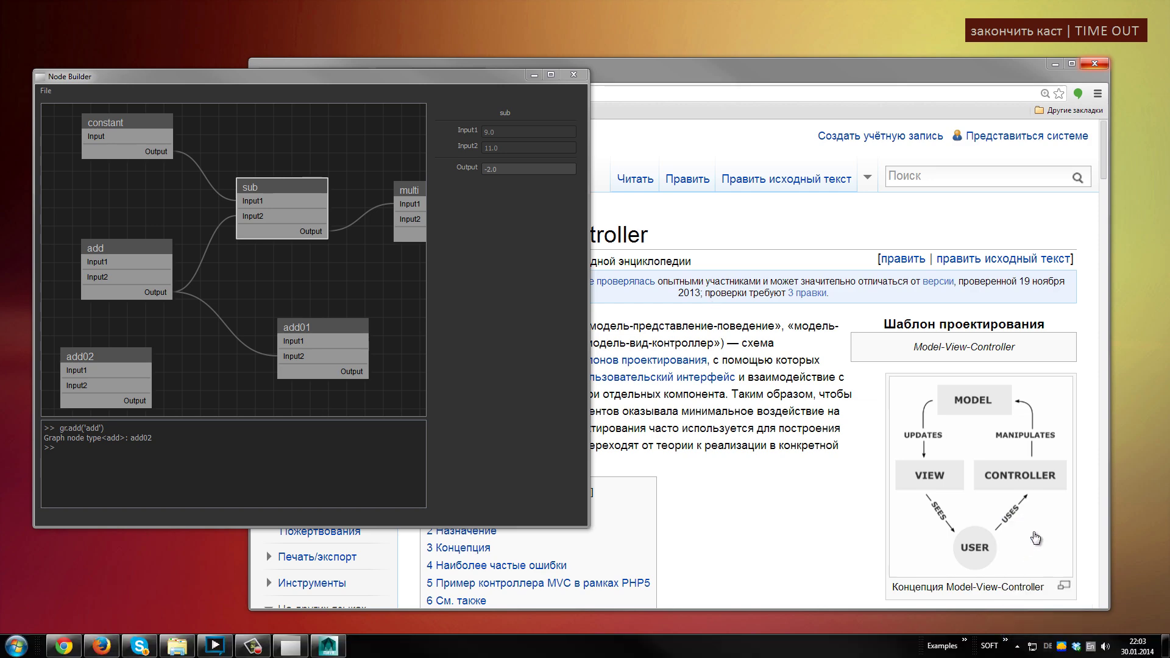
click(573, 74)
click(1054, 63)
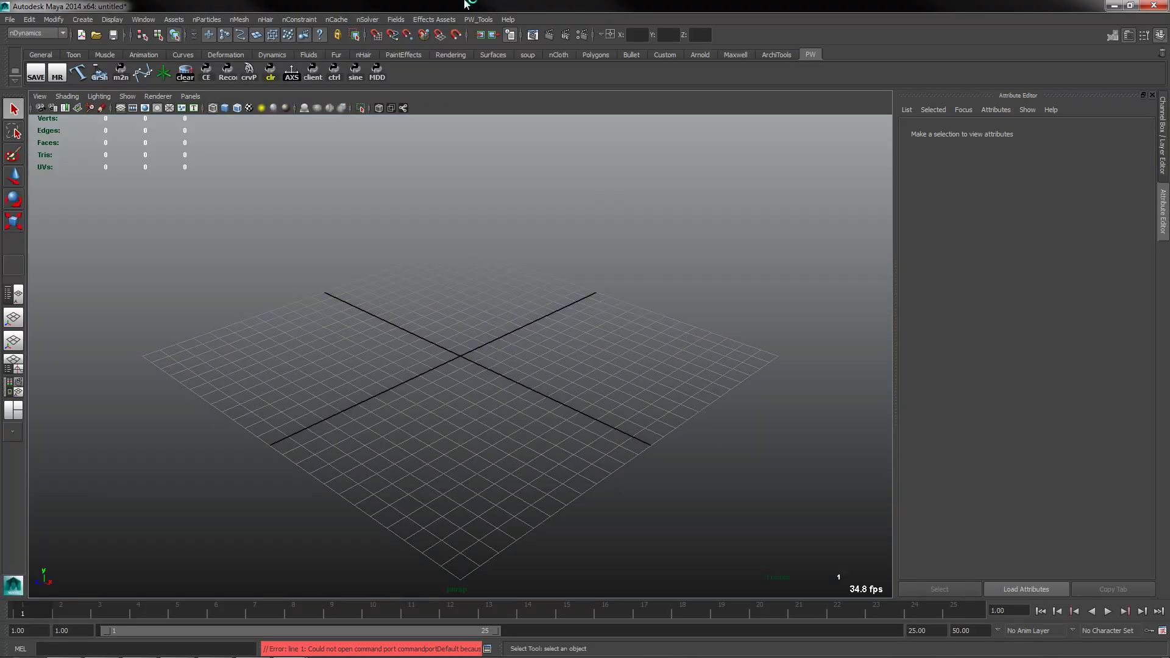
Step: Open the Hyper Tree tool from the PW_Tools MayaUI set, reposition its window, and enlarge its node graph area
click(478, 19)
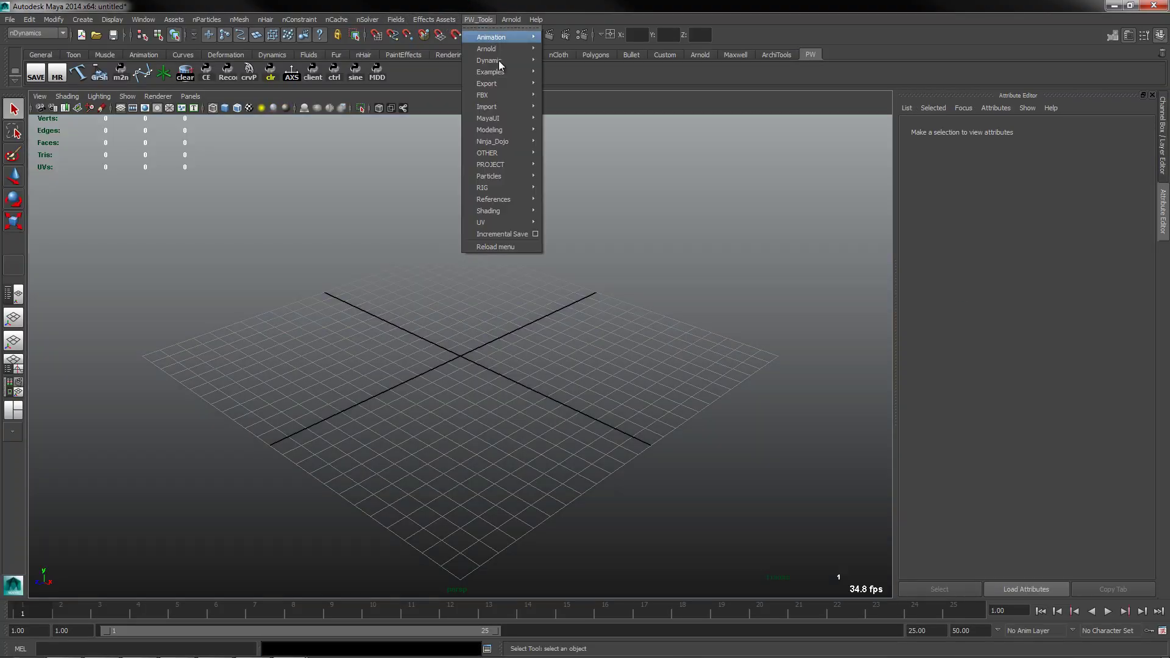
mouse_move(521, 119)
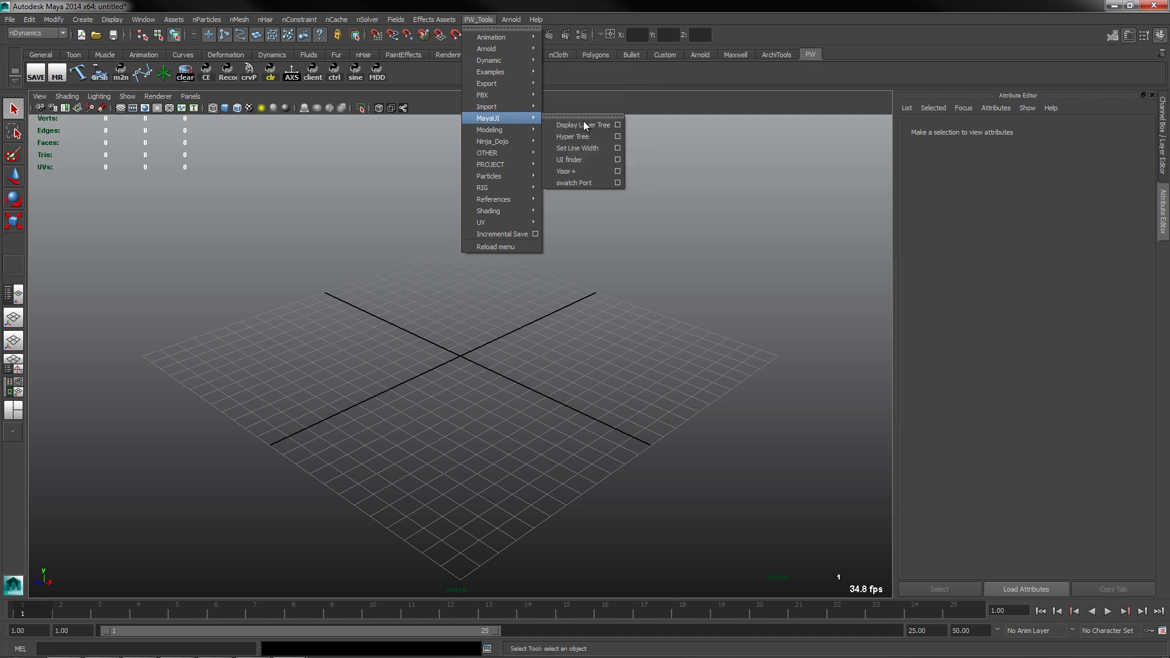
click(579, 136)
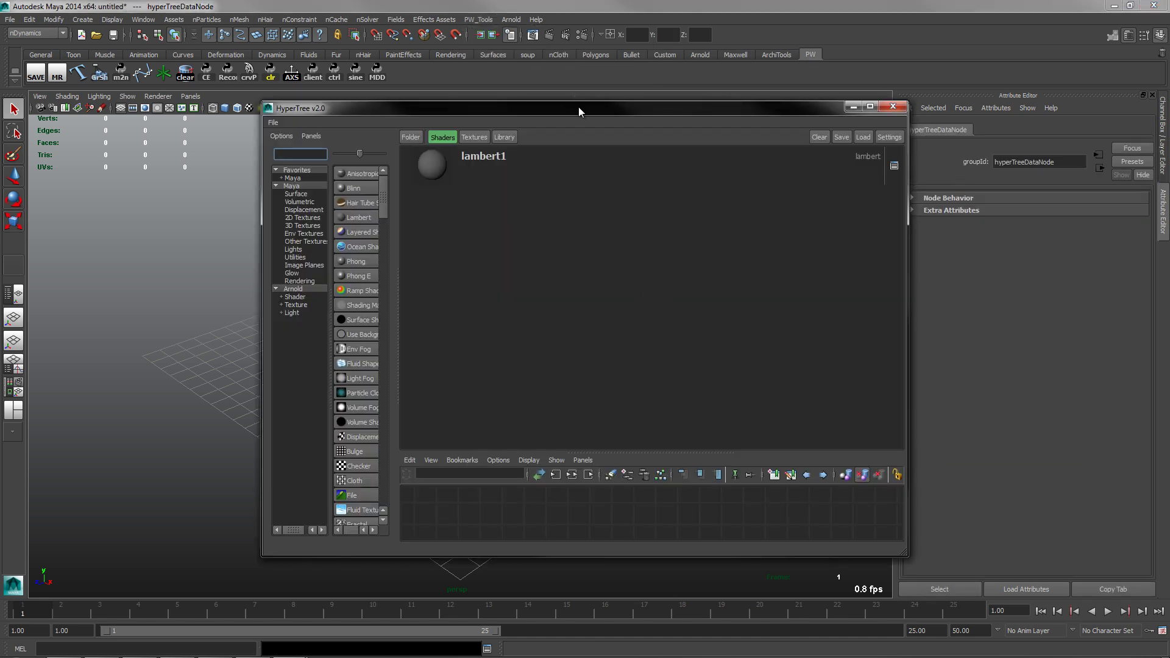
drag(579, 107, 540, 79)
drag(643, 421, 645, 328)
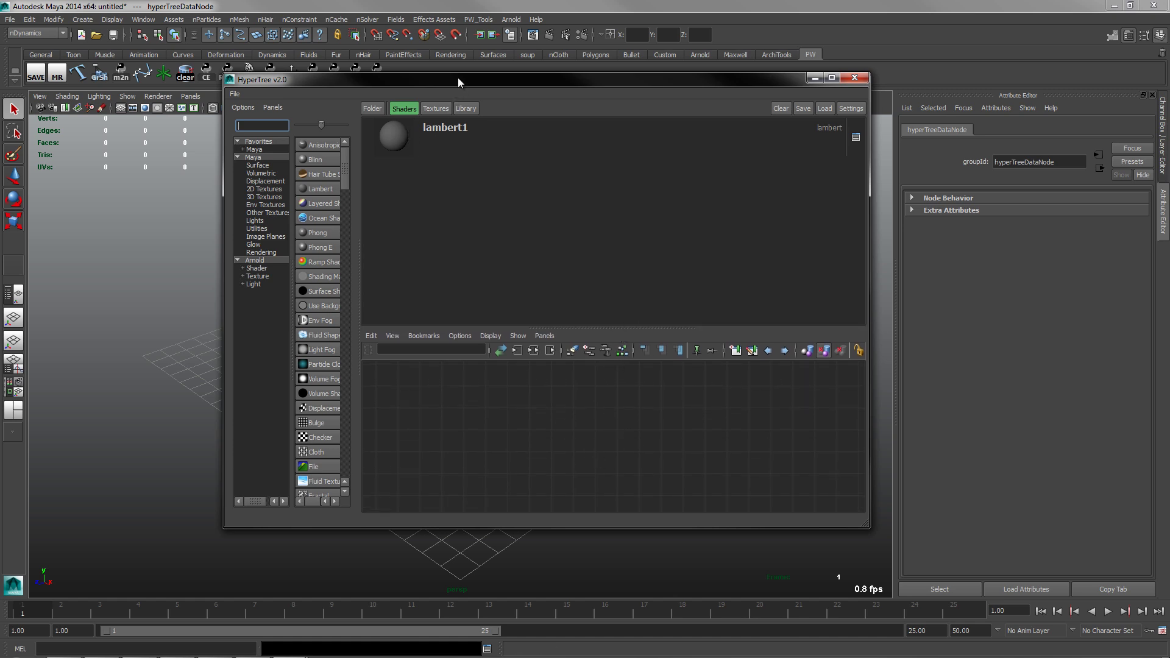
drag(458, 78, 485, 80)
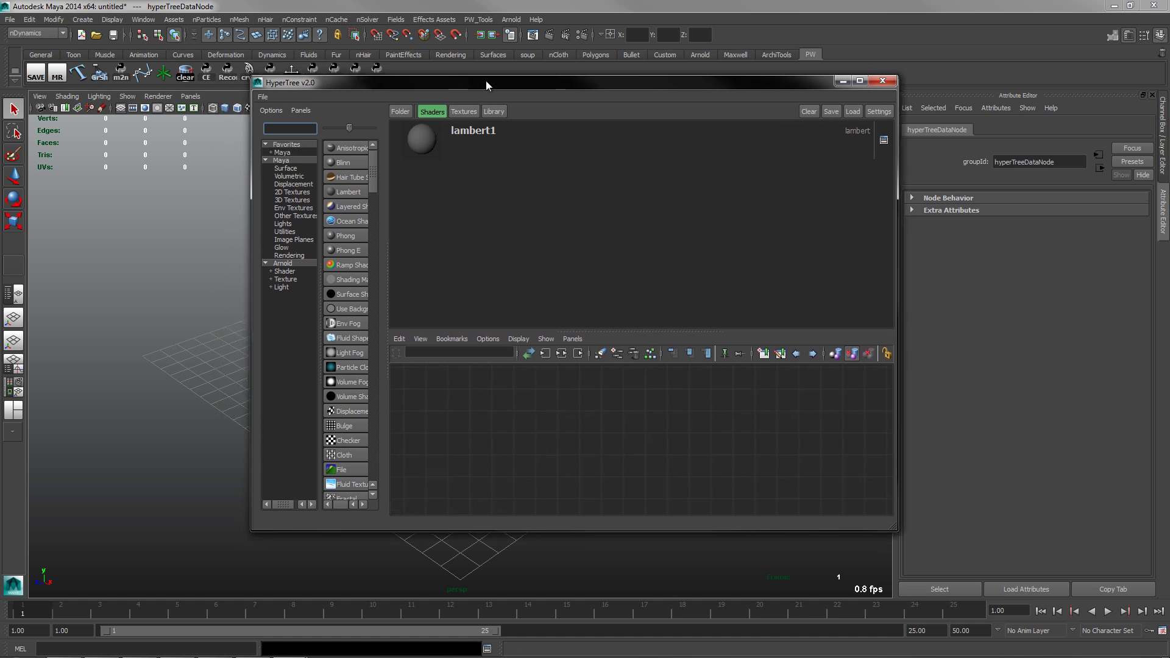
Step: Create the Lambert materials lambert2 to lambert4, and group lambert3 and lambert4 in a new collapsed folder
click(347, 192)
click(350, 193)
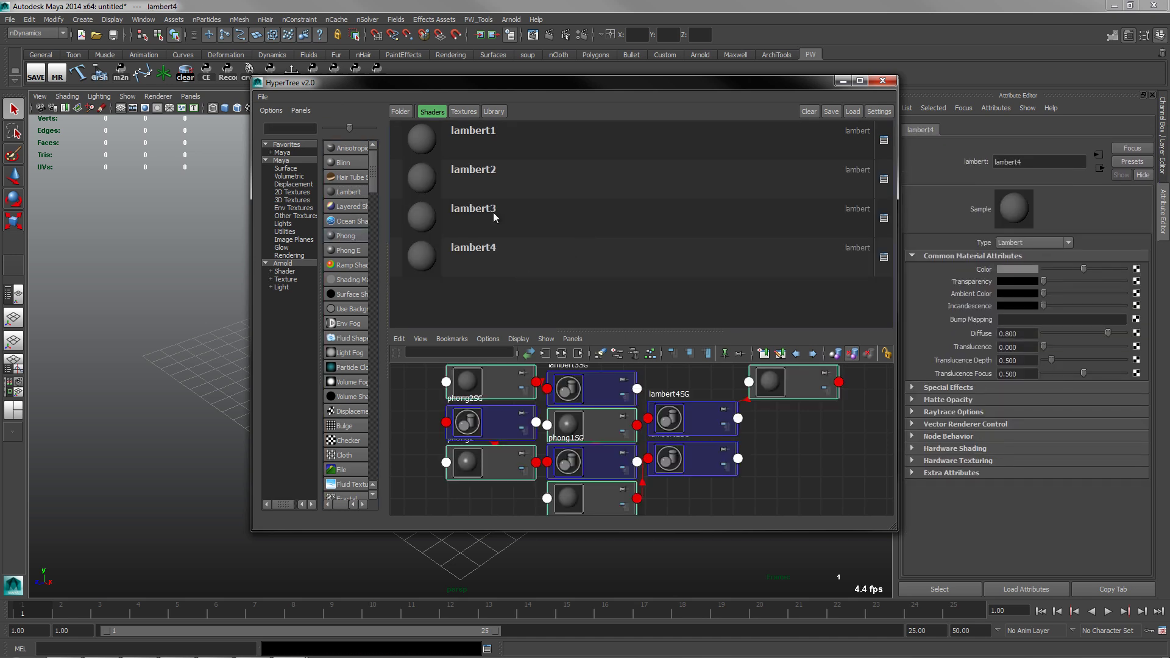
click(400, 111)
drag(582, 229, 528, 297)
click(396, 217)
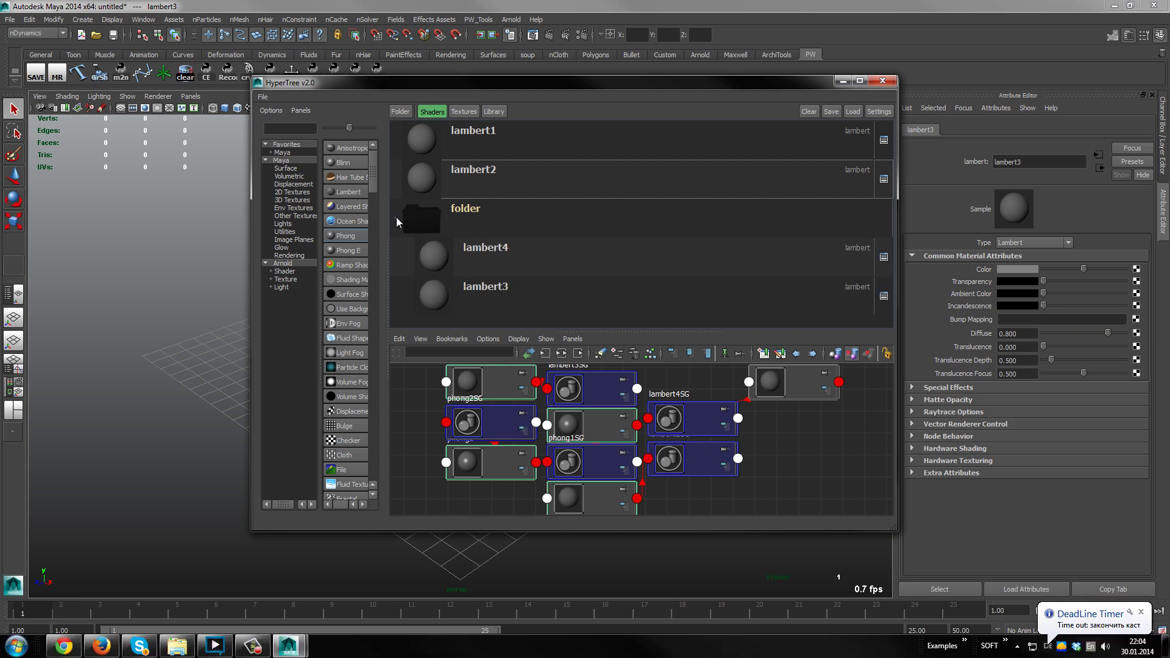
click(396, 217)
Step: Add a second folder to the shader list, move lambert1 and lambert2 into it, and leave it expanded
click(407, 115)
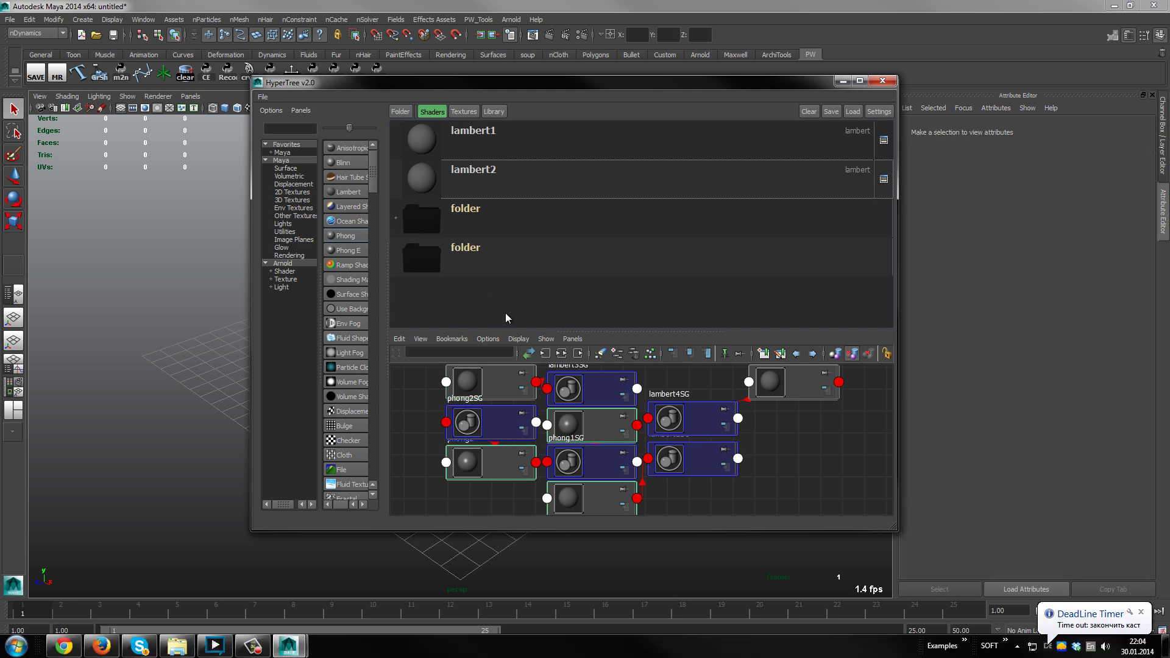
drag(547, 152, 549, 180)
click(395, 180)
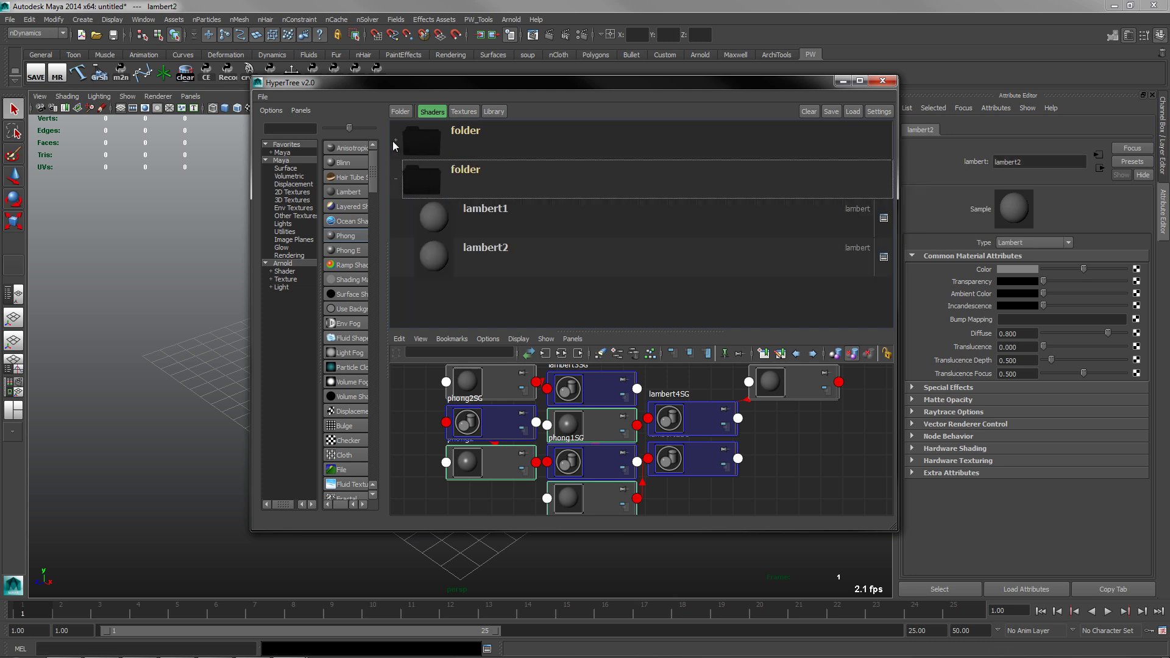
click(396, 179)
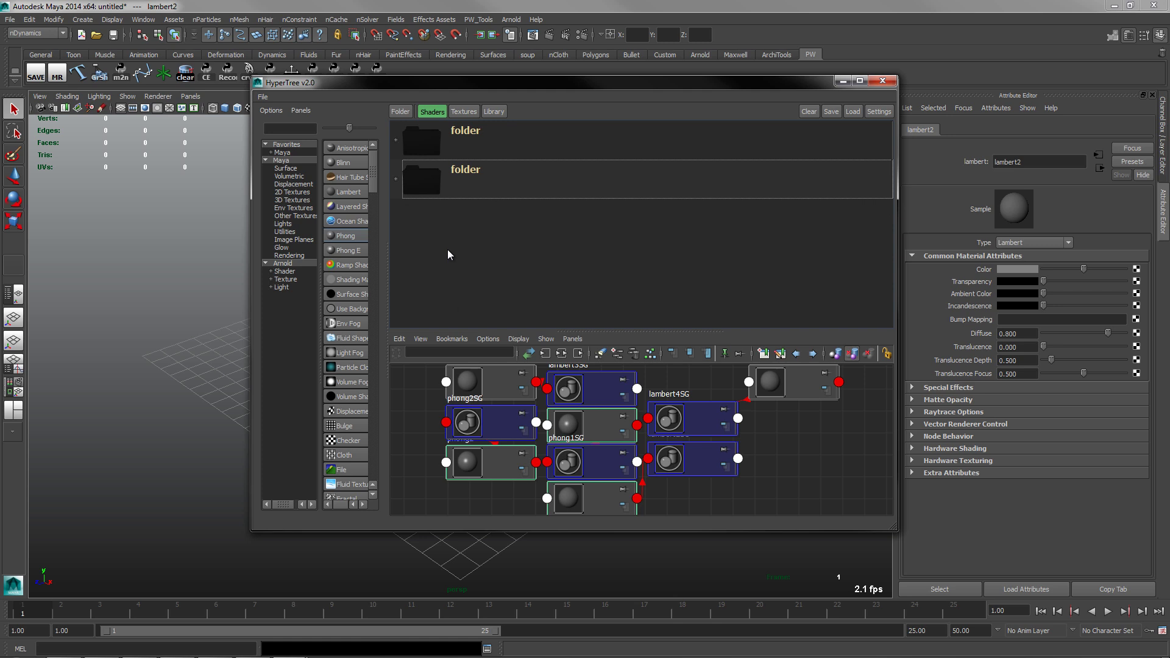
click(395, 181)
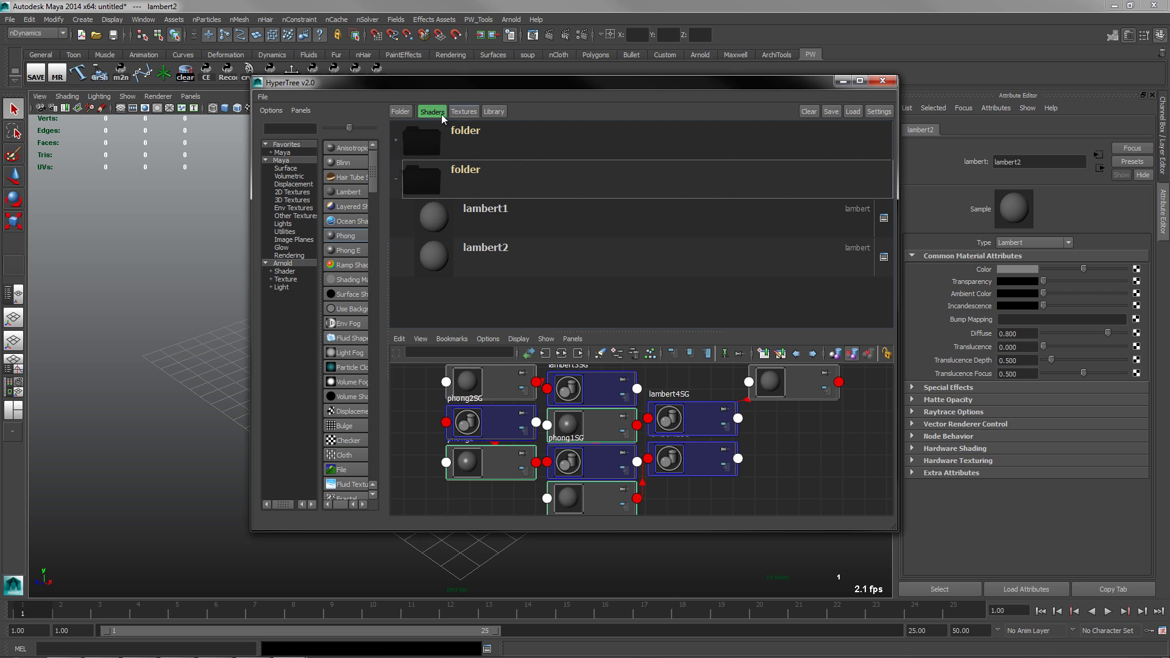
Step: Create Checker, Bulge and Cloth textures and show HyperTree's Textures list
click(351, 441)
click(349, 426)
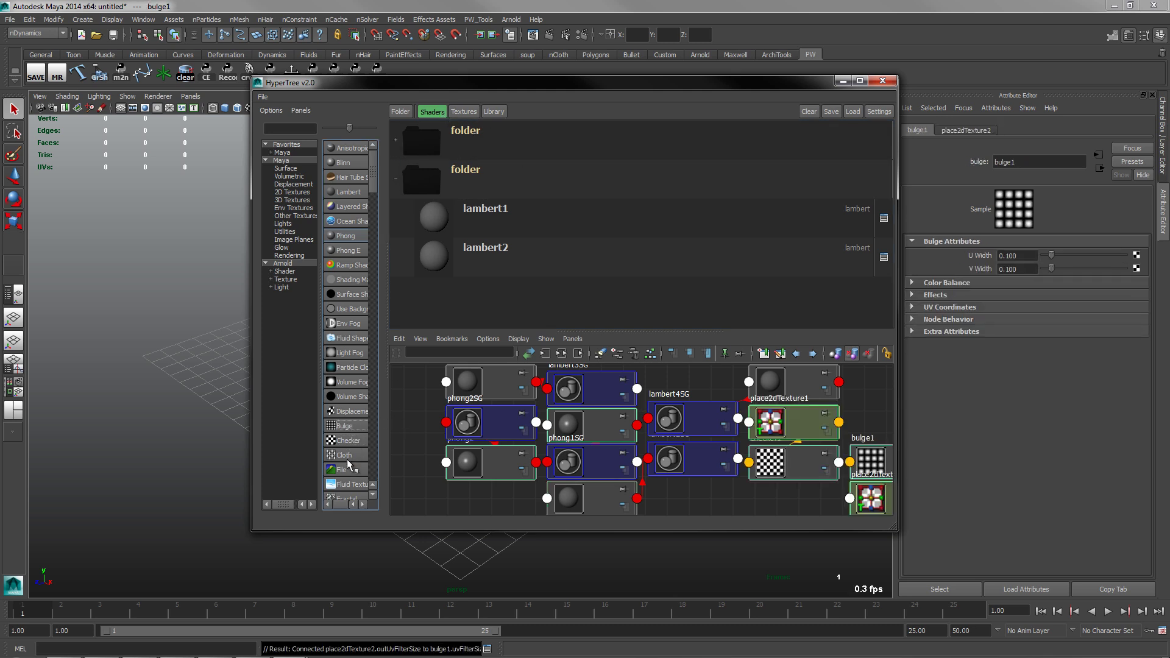
click(346, 456)
click(474, 112)
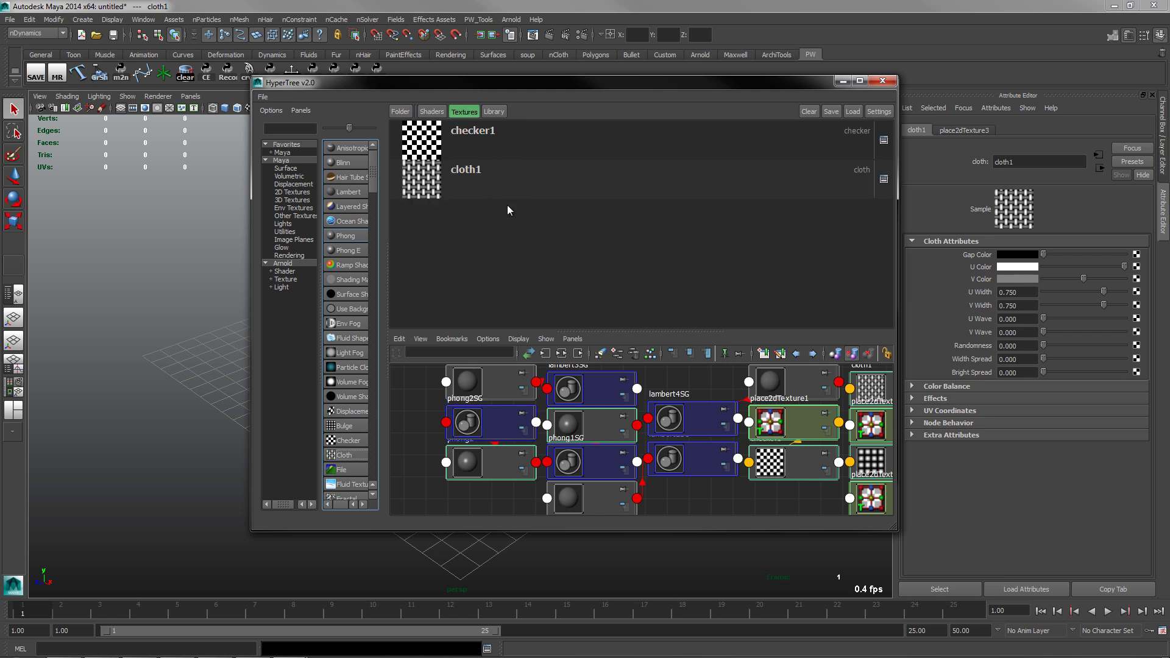
Step: Show HyperTree's Library view, and close the HyperTree window
click(490, 113)
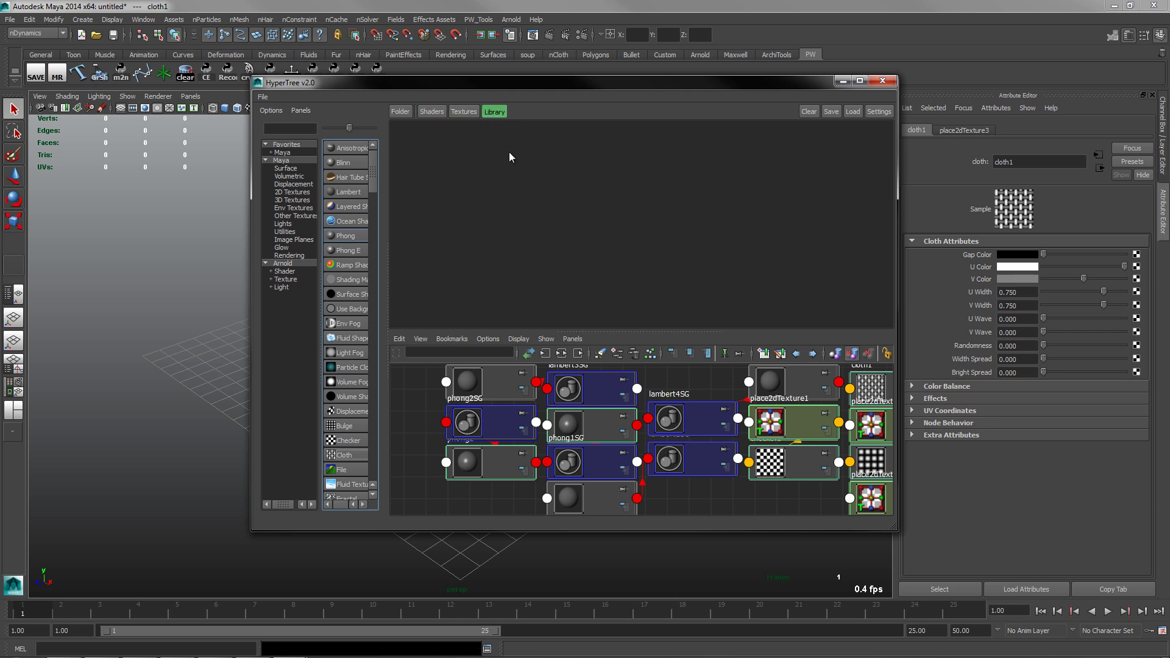
drag(514, 83, 502, 130)
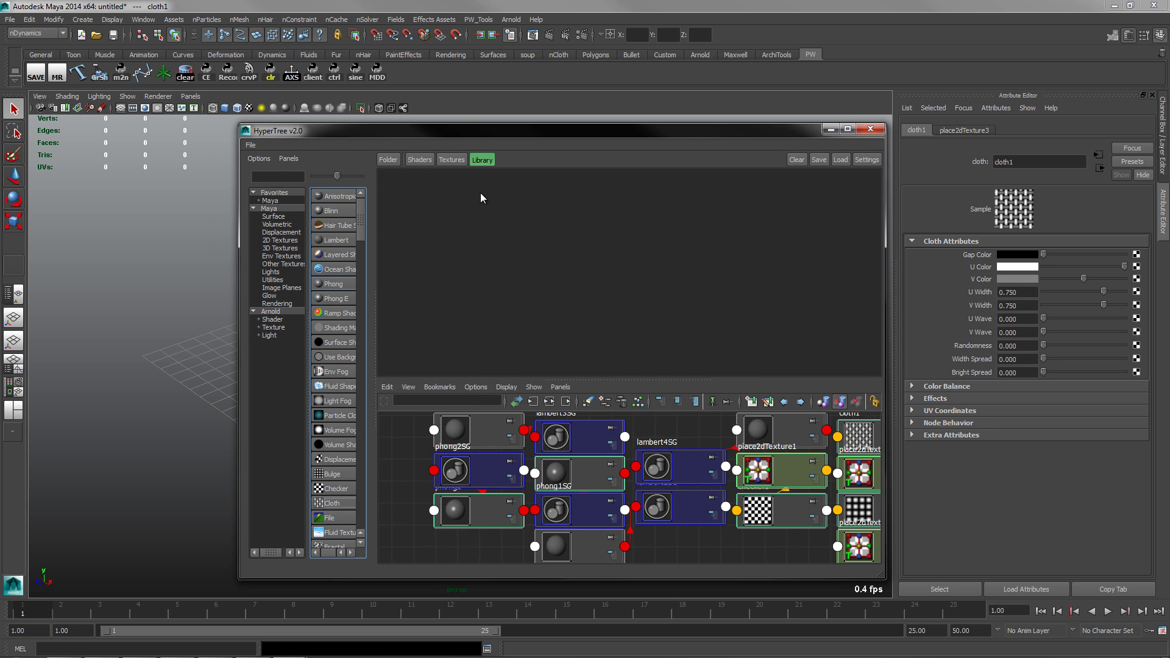
click(870, 130)
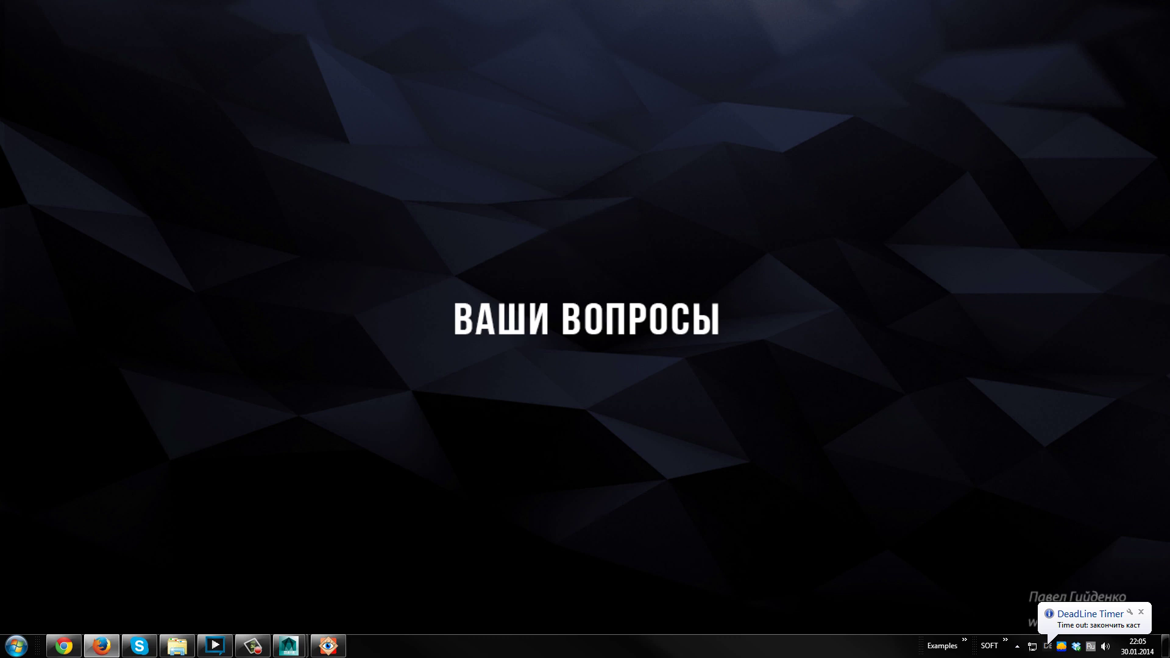
Step: Leave the fullscreen slide, return to Maya, and open the Custom File Dialog from the PW_Tools examples
key(Escape)
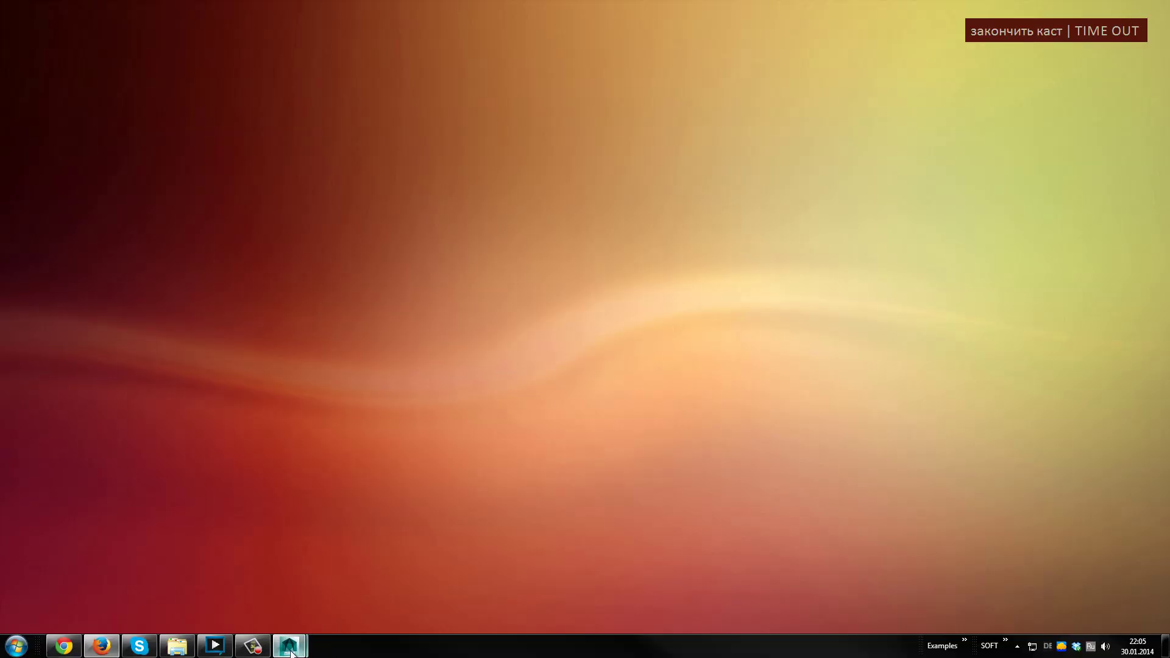
mouse_move(290, 647)
click(346, 590)
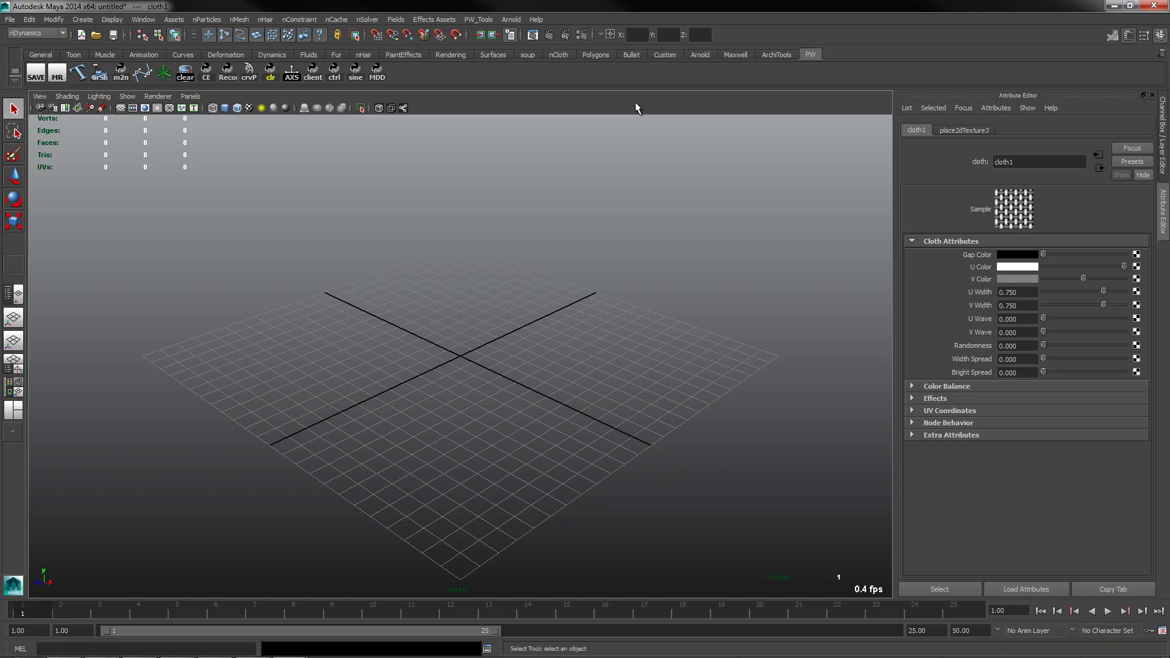
click(478, 19)
mouse_move(525, 119)
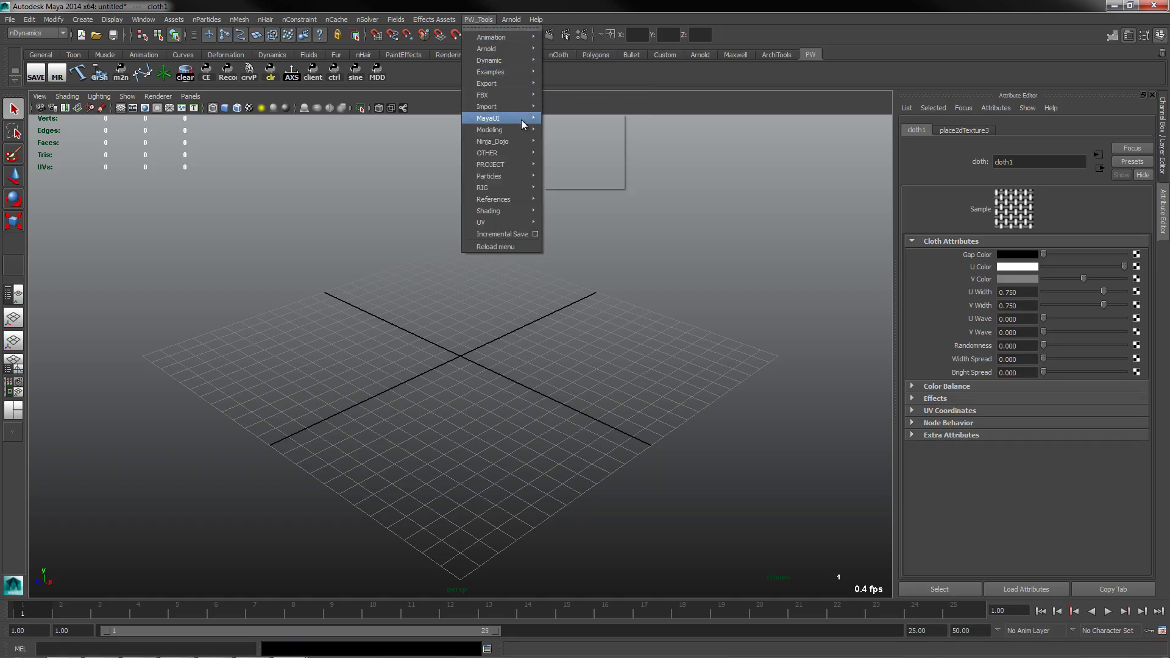
mouse_move(509, 71)
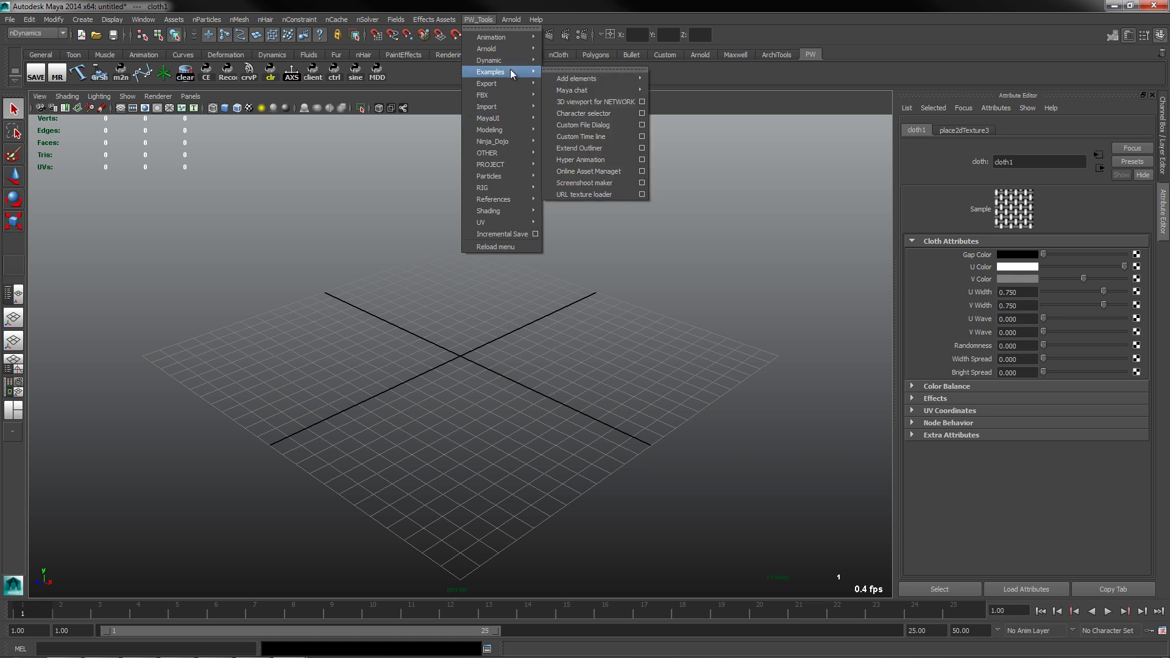
mouse_move(591, 76)
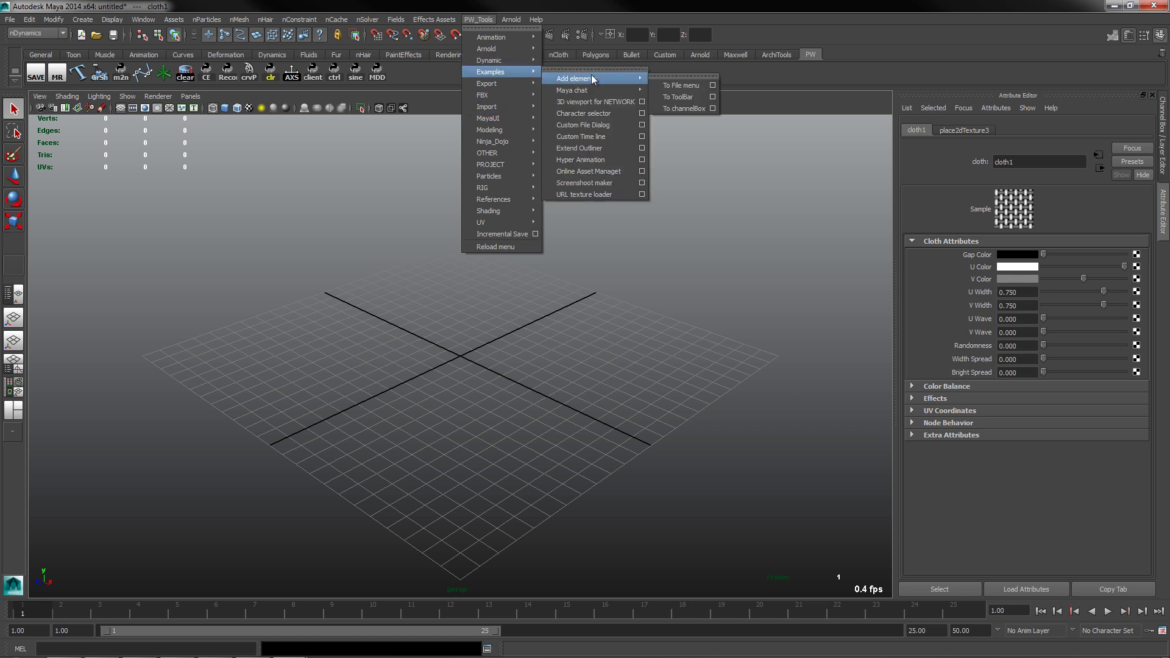
click(609, 125)
drag(644, 148, 610, 147)
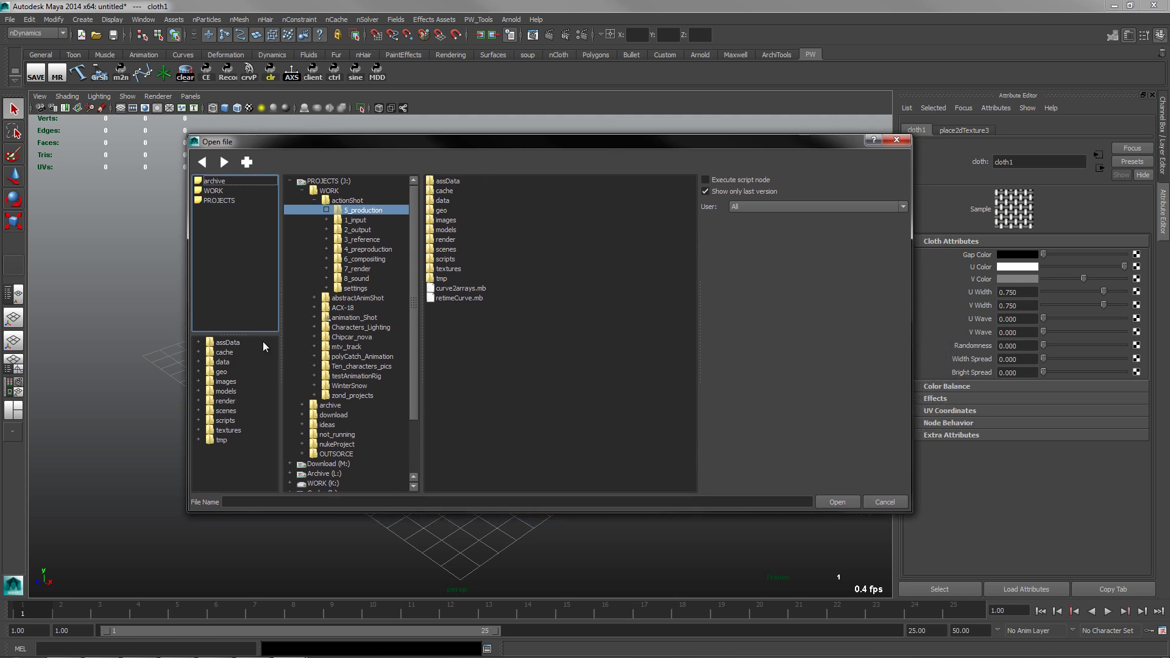
Step: Enlarge the dialog's project folder pane and expand the cache folder to inspect its contents
drag(261, 332, 262, 303)
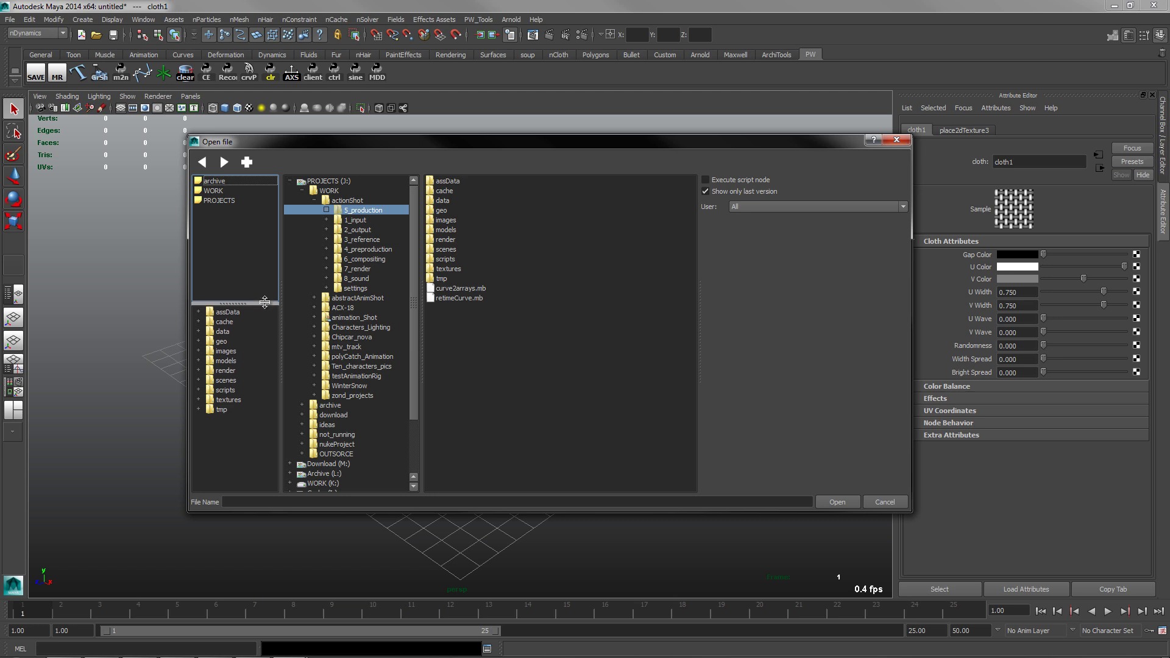
click(199, 313)
click(199, 313)
click(198, 323)
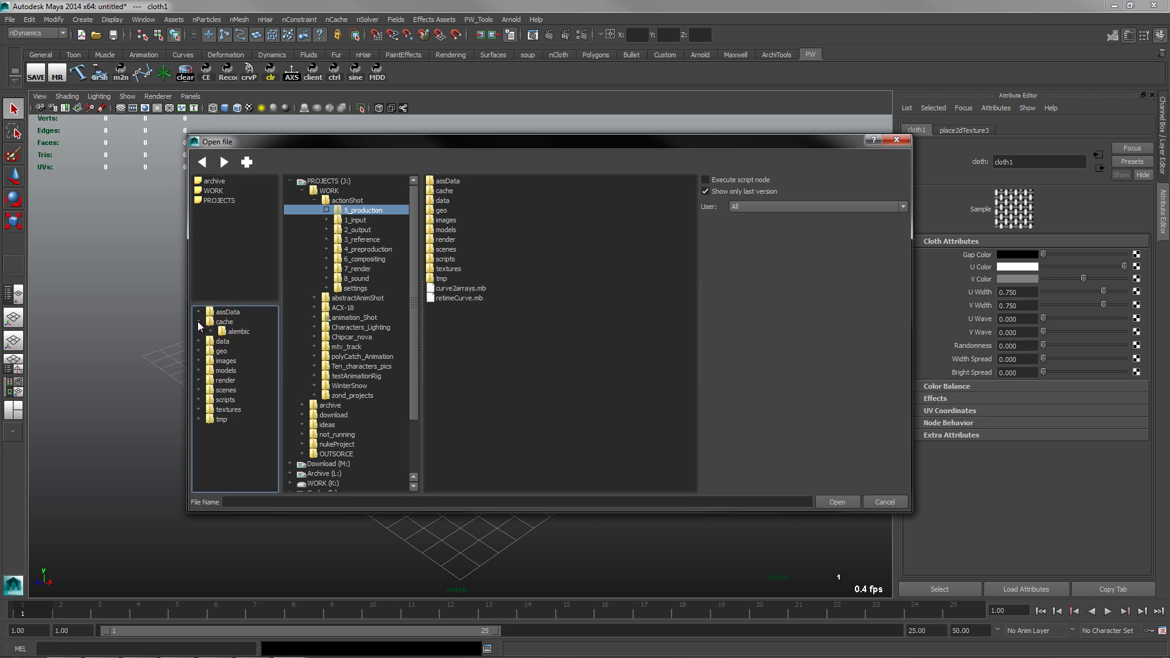
Step: Collapse the cache folder and select curve2arrays.mb, and close the custom file dialog without opening the file
click(198, 322)
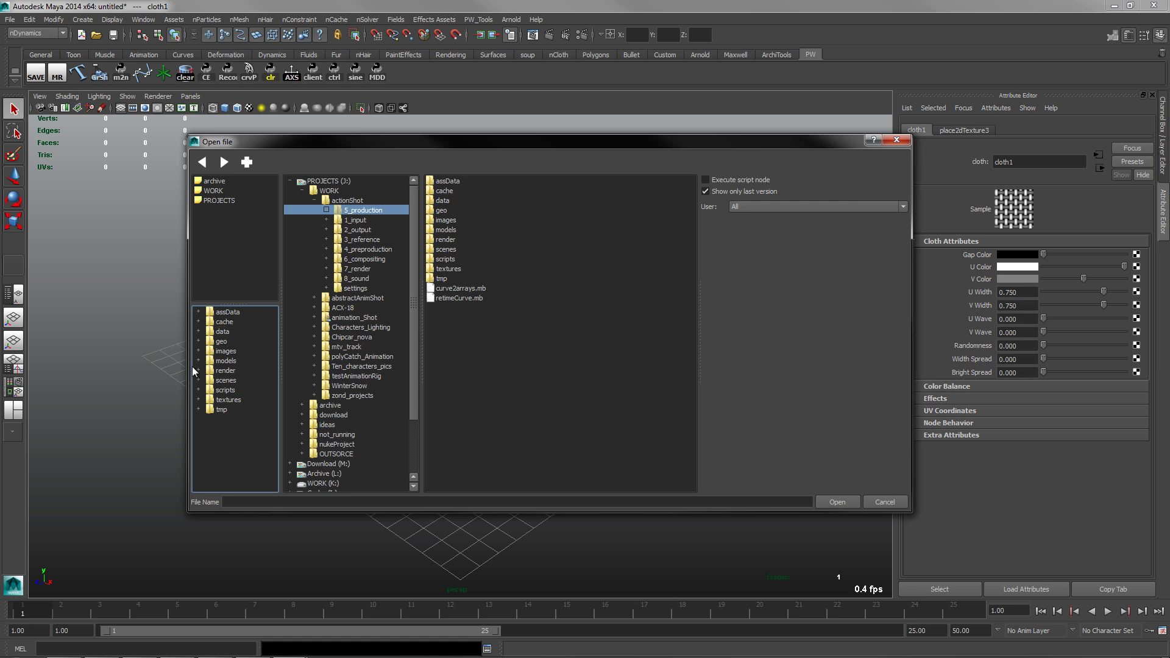
mouse_move(408, 272)
mouse_down()
mouse_move(405, 371)
mouse_move(418, 251)
mouse_up()
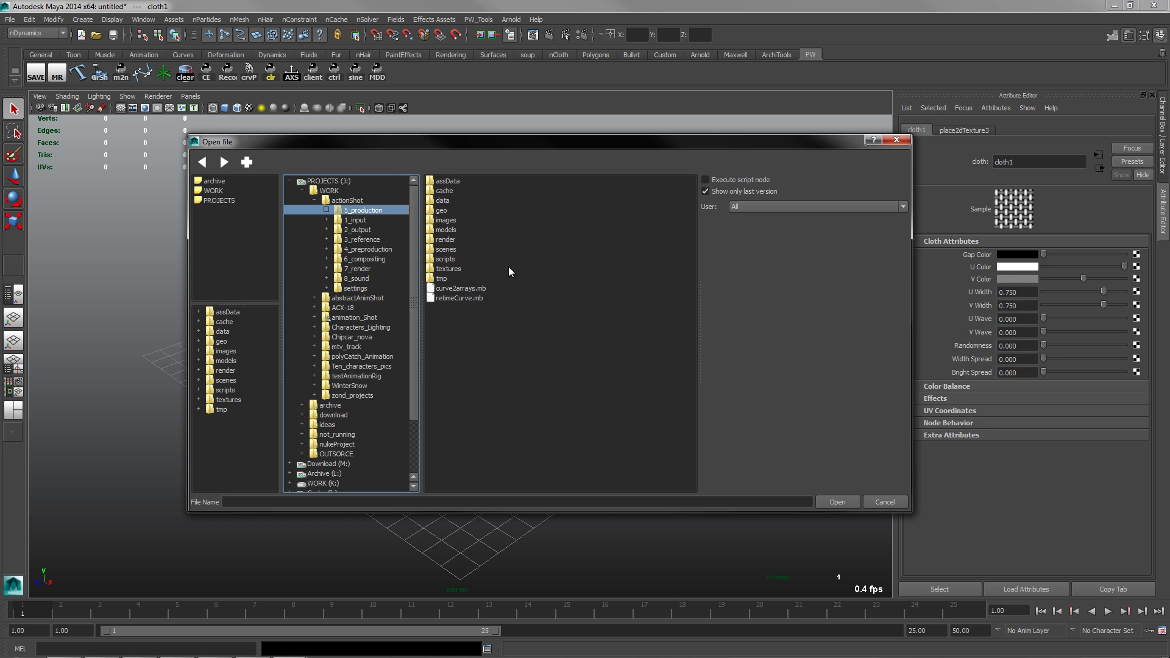
click(469, 288)
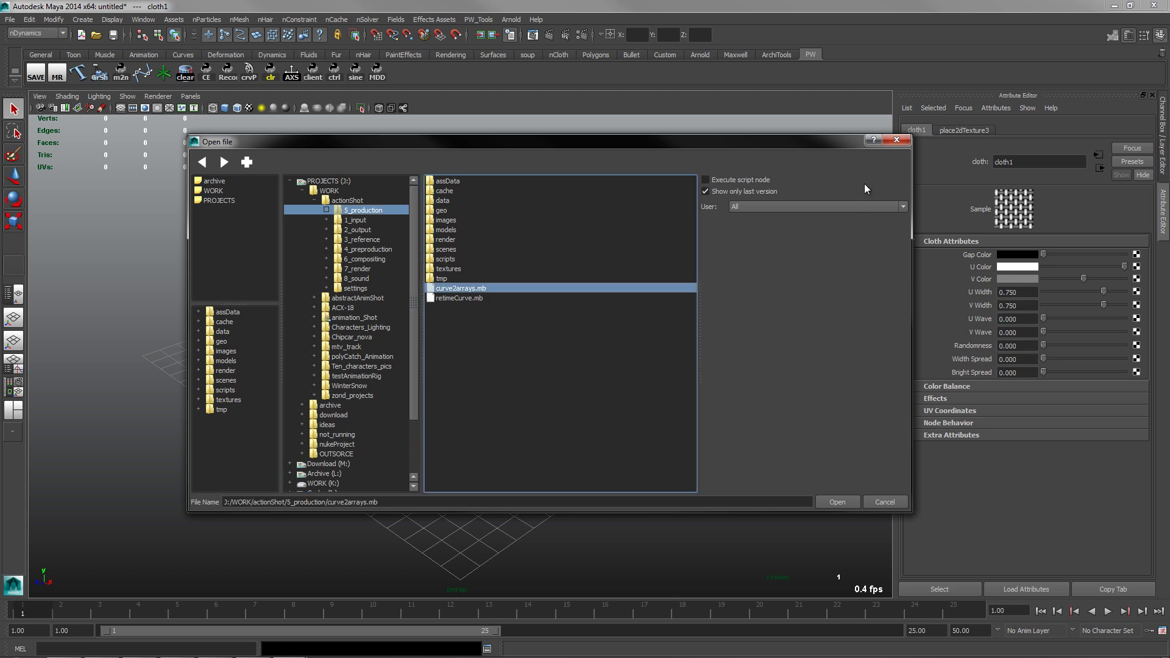
click(754, 207)
click(759, 208)
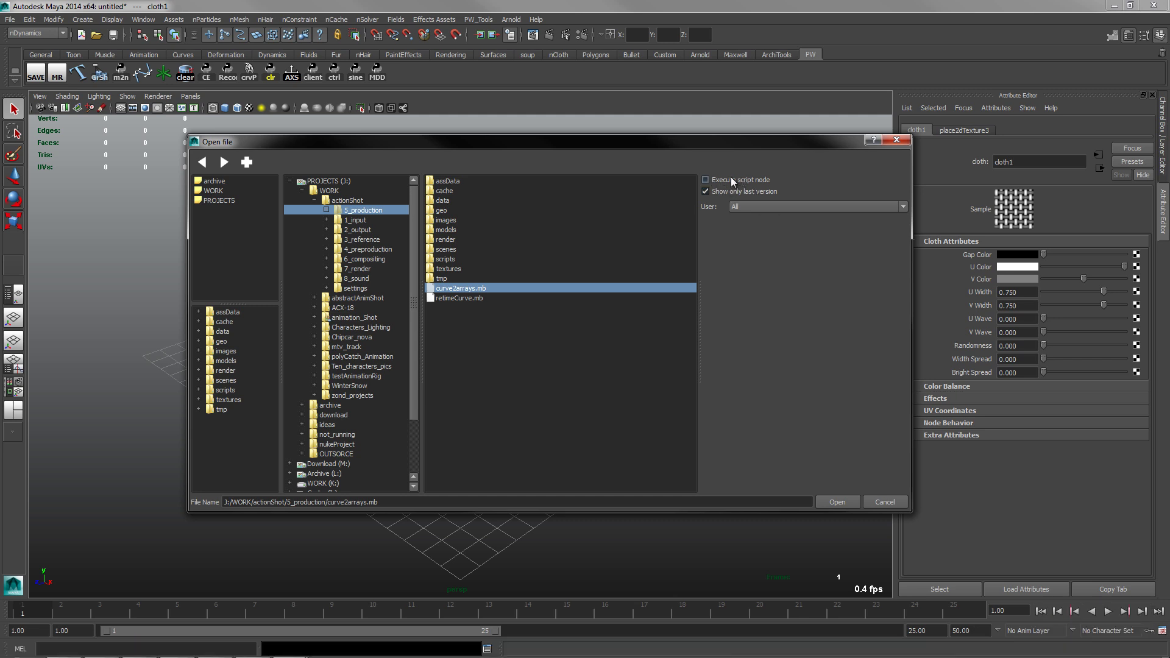
drag(746, 141, 731, 144)
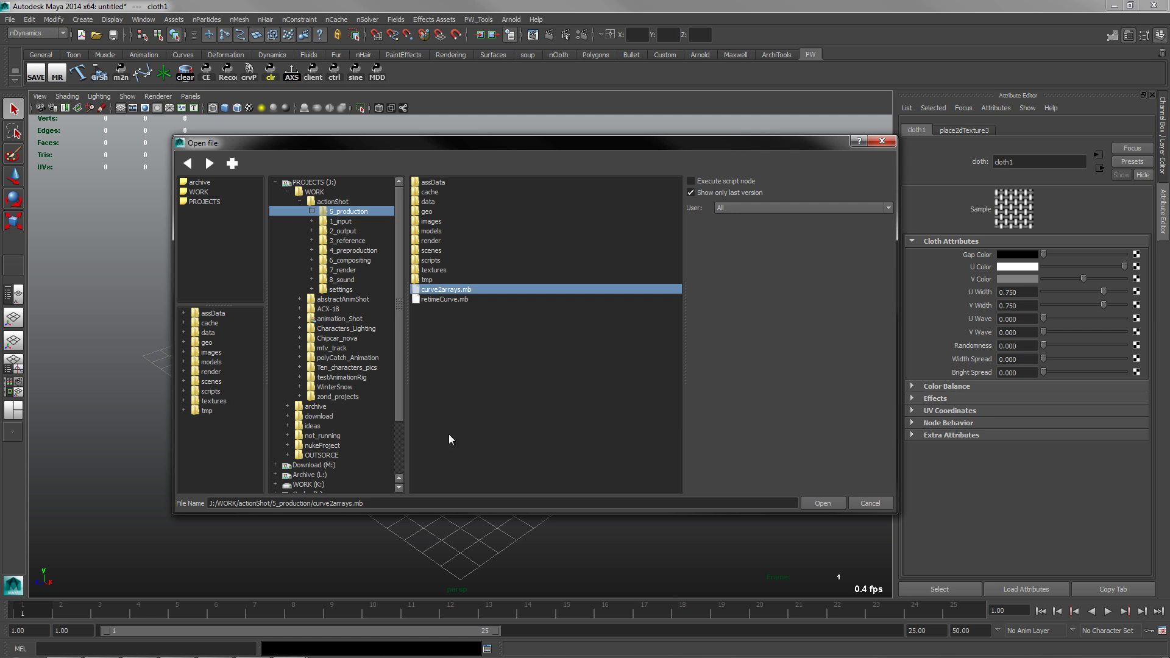
click(887, 140)
Step: Open the Character selector from the PW_Tools examples and show the MegaMen character
click(478, 19)
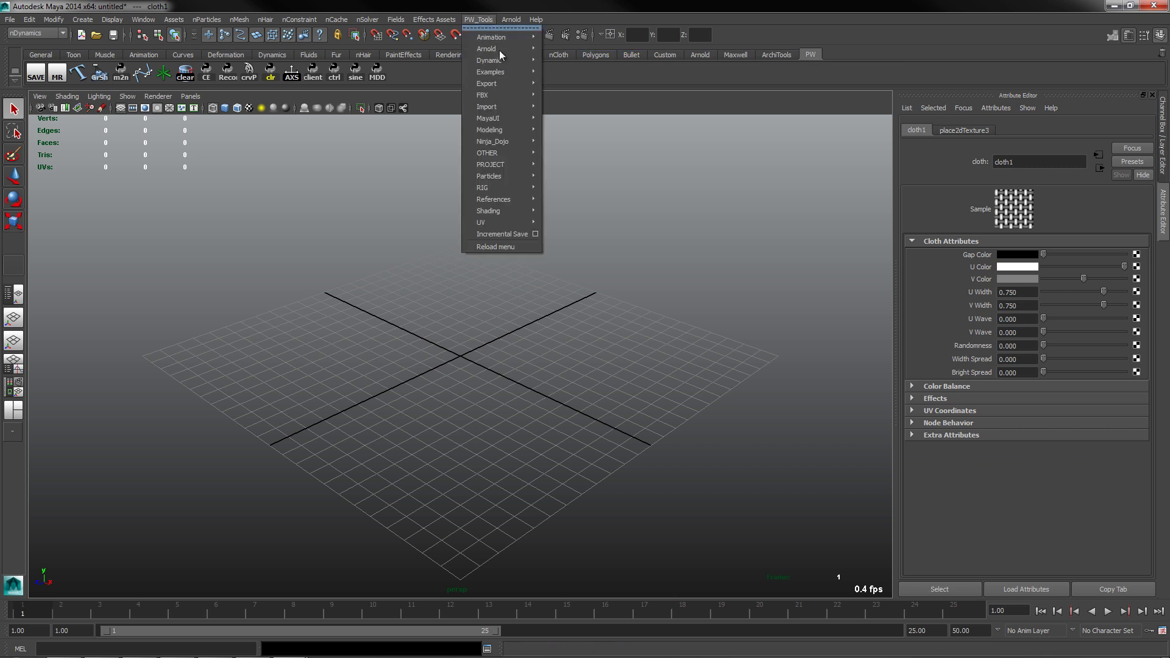
mouse_move(521, 72)
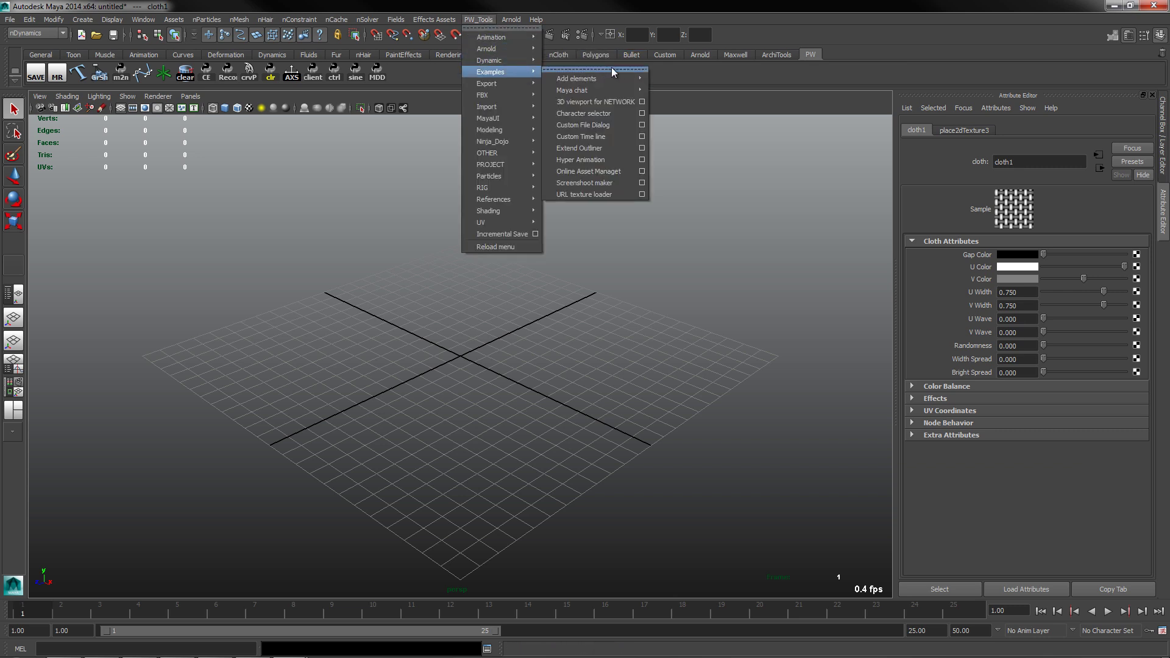
click(618, 113)
click(1020, 112)
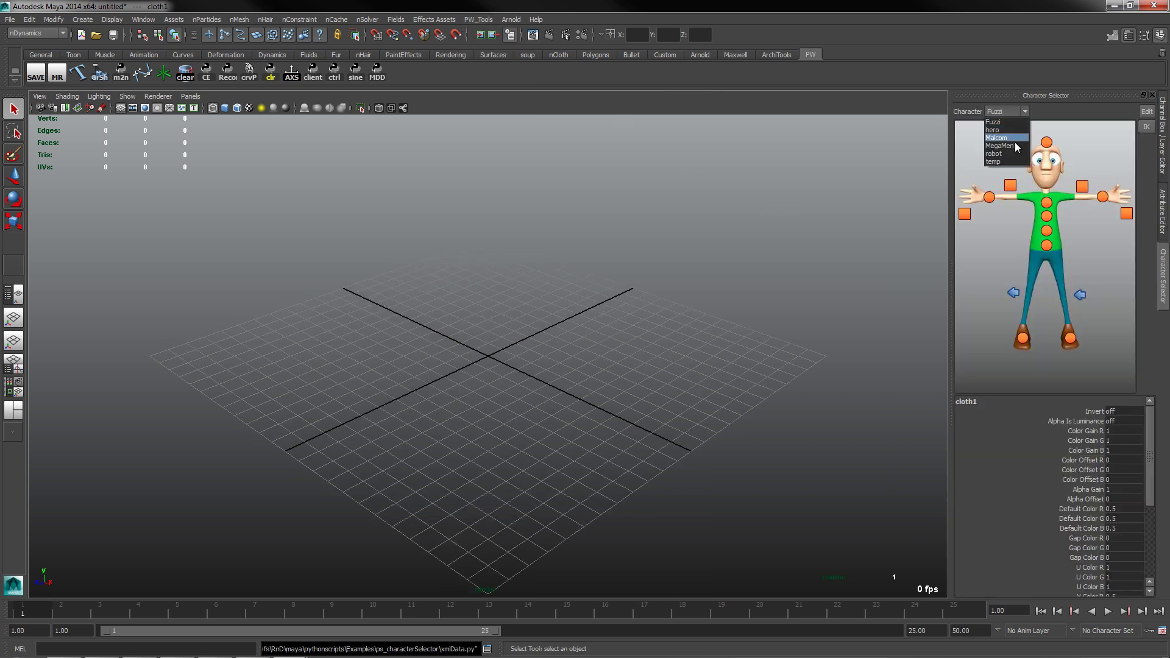
click(1014, 142)
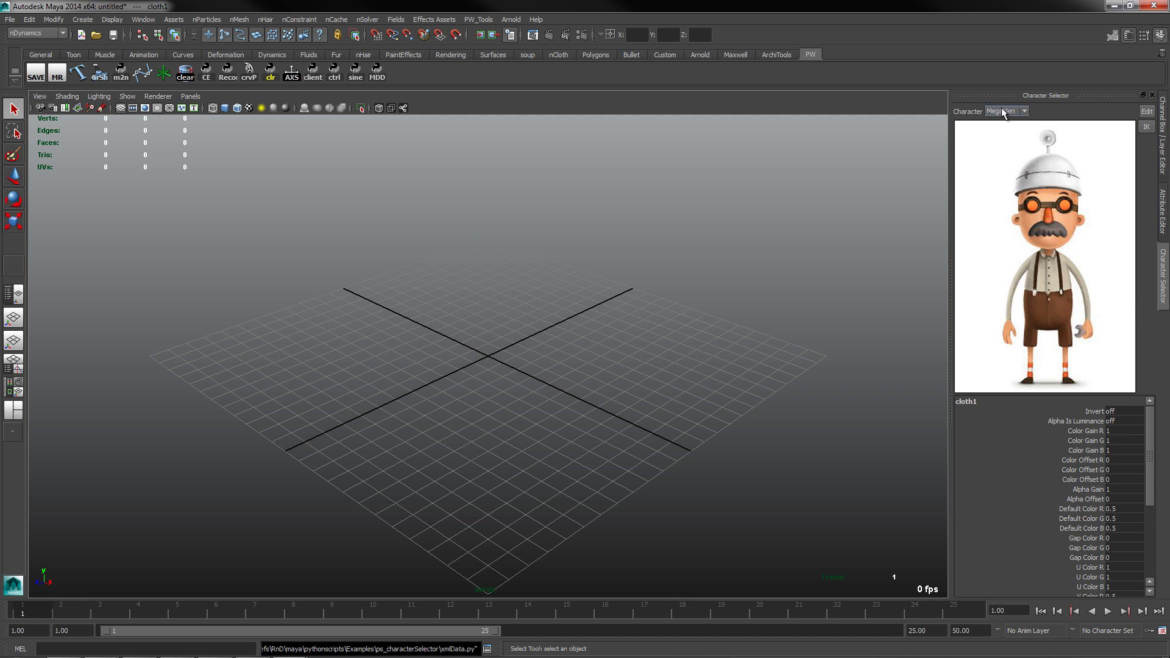
Step: Switch the Character Selector to Fuzzi and on to hero, and select all of the hero's body controls
click(1011, 112)
click(1002, 122)
click(1004, 115)
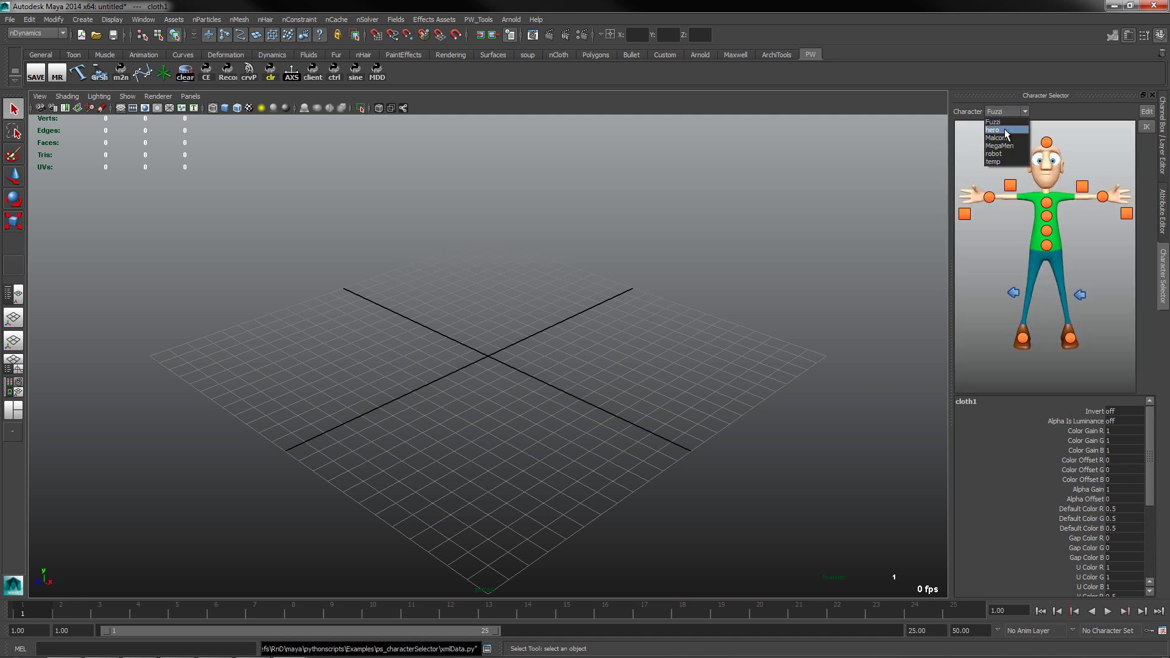
click(1004, 129)
click(1004, 114)
click(1007, 126)
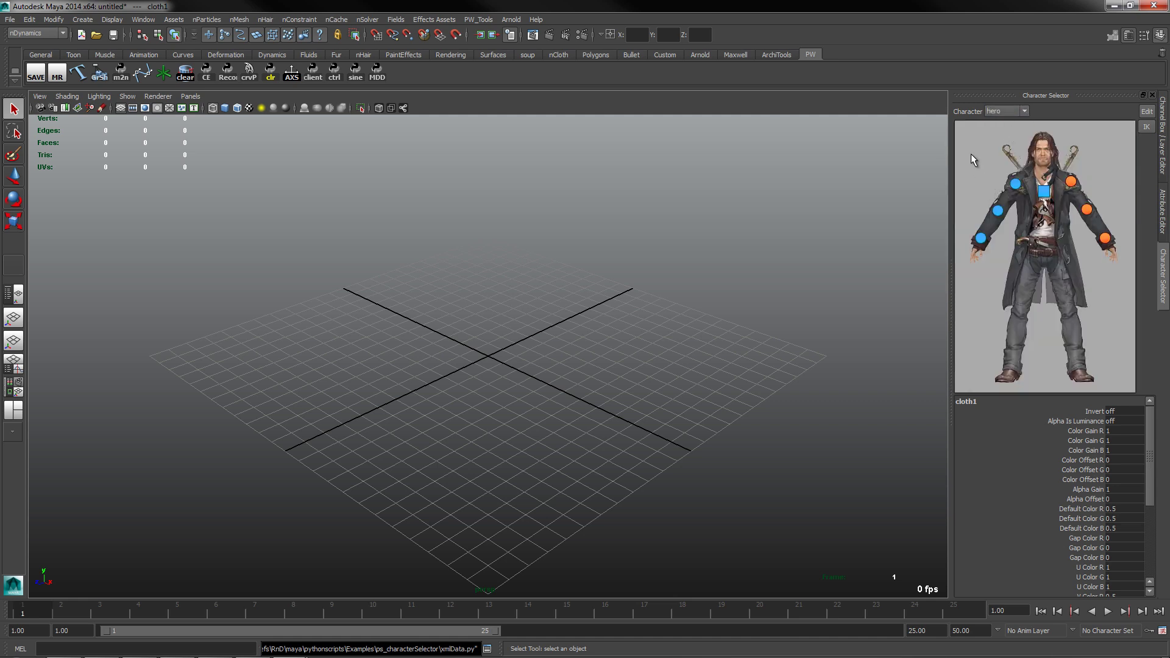
drag(971, 148, 1124, 292)
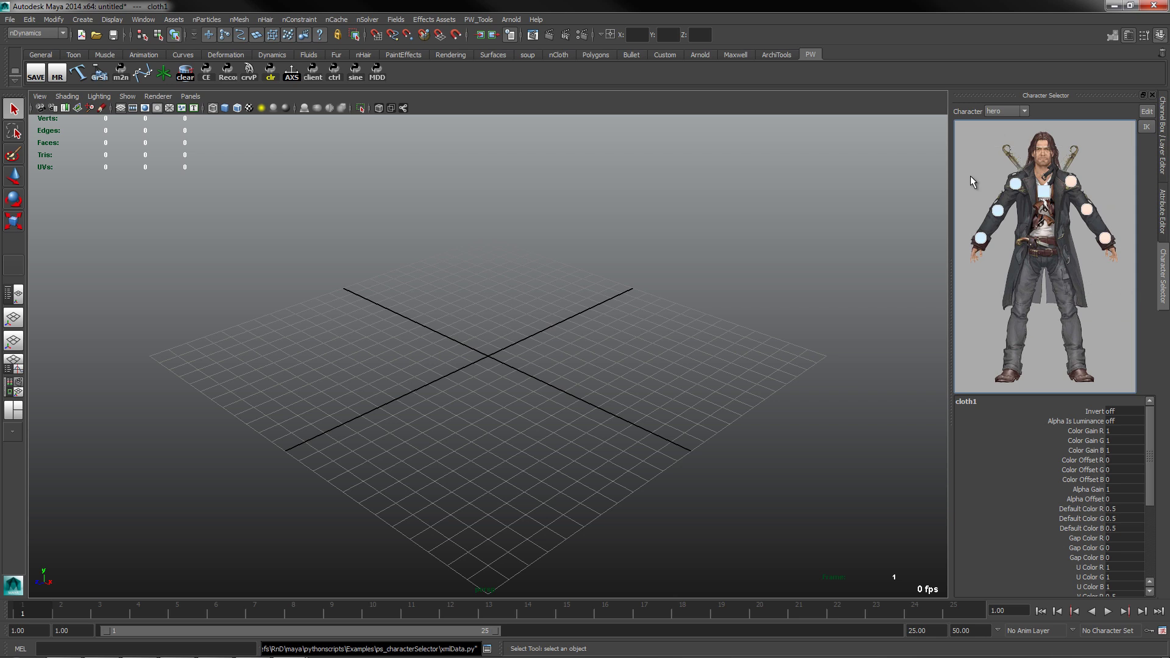
Step: Open the Custom Time line from the PW_Tools examples and dock it in its own row above the standard time slider
click(488, 19)
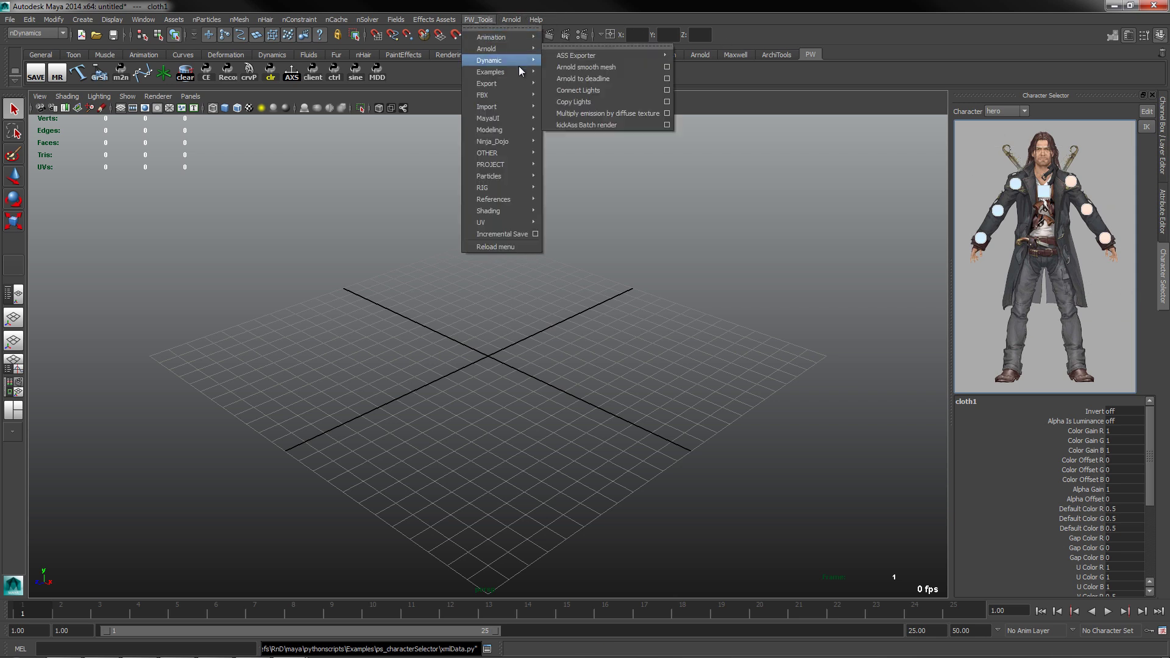
mouse_move(608, 76)
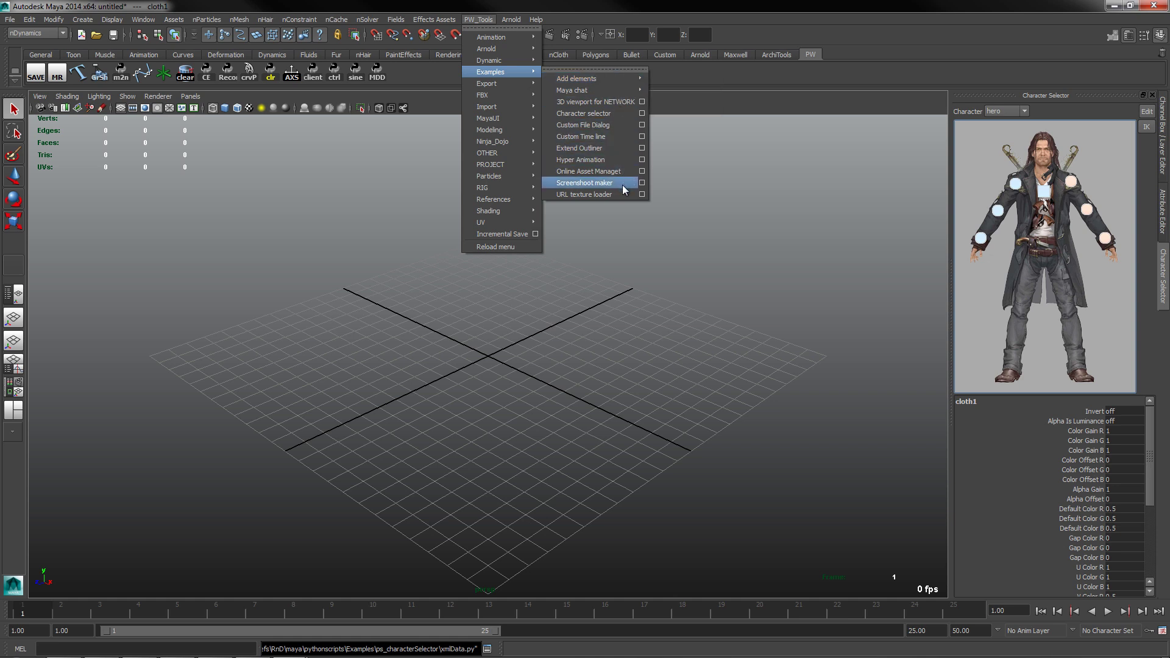
click(598, 137)
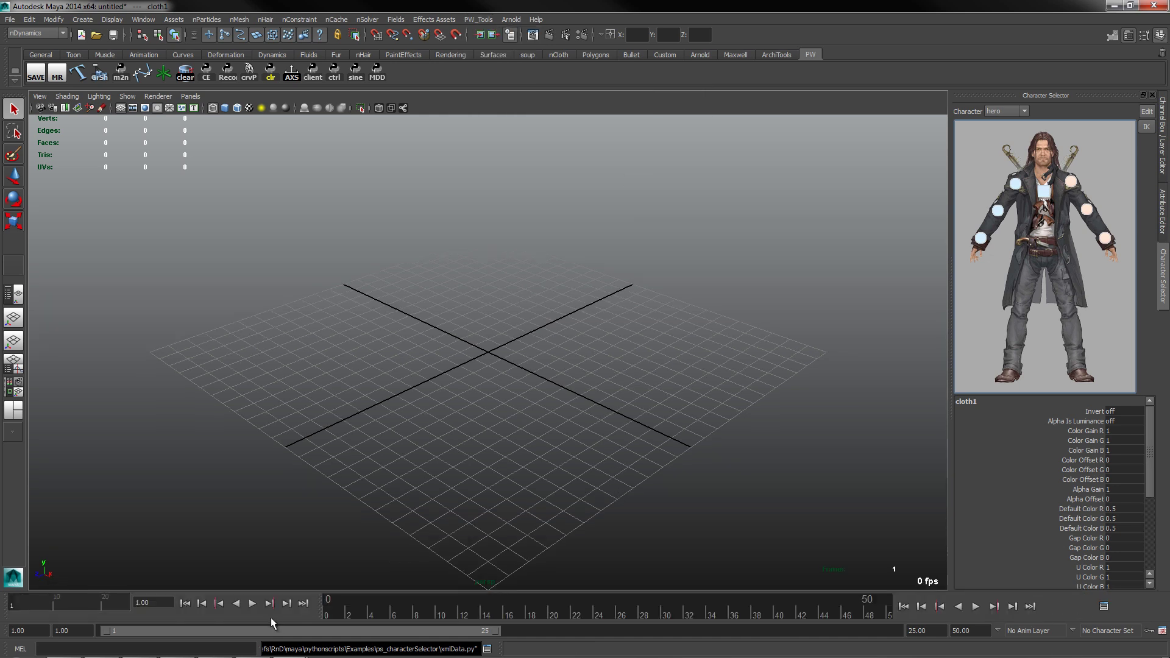
mouse_move(320, 616)
mouse_down()
mouse_move(332, 547)
mouse_move(331, 568)
mouse_move(391, 586)
mouse_move(142, 579)
mouse_move(151, 580)
mouse_up()
Step: Scrub the custom timeline to about frame 7.33 and on to about frame 36.23, and close it
drag(161, 582, 139, 590)
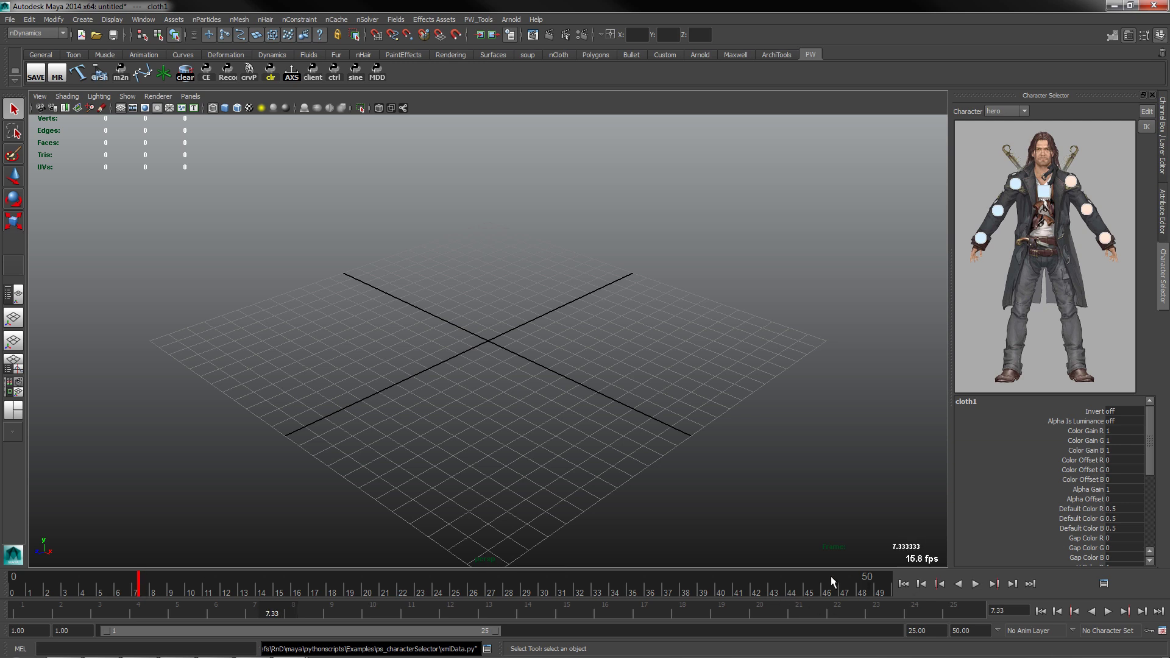
drag(688, 579, 650, 583)
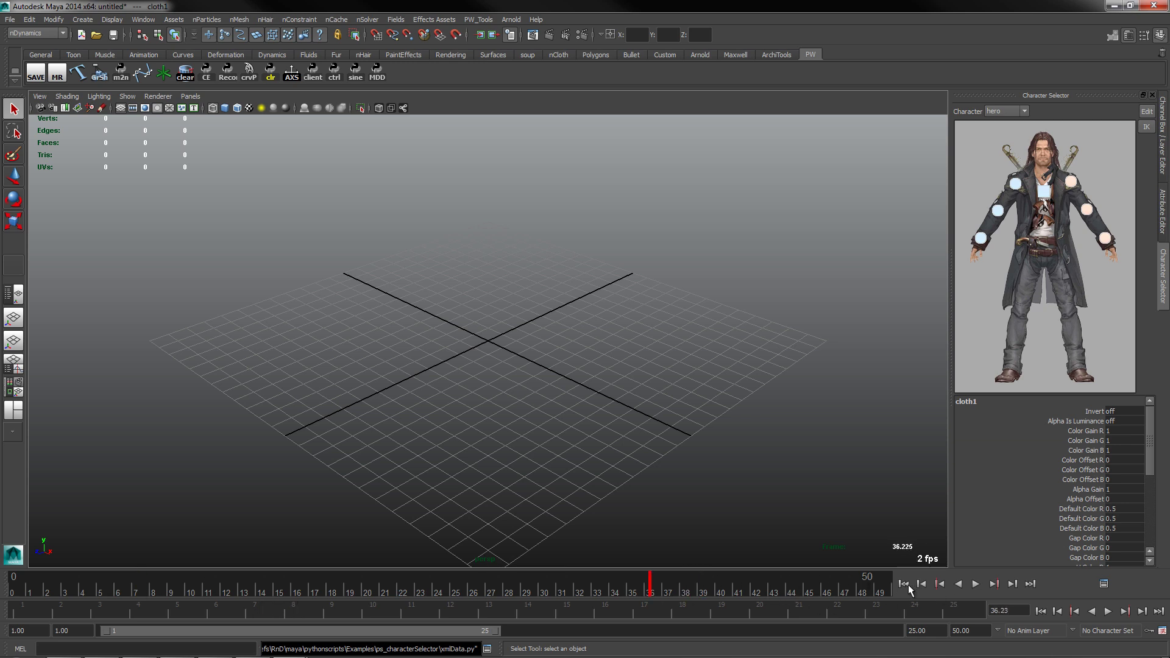
click(1101, 583)
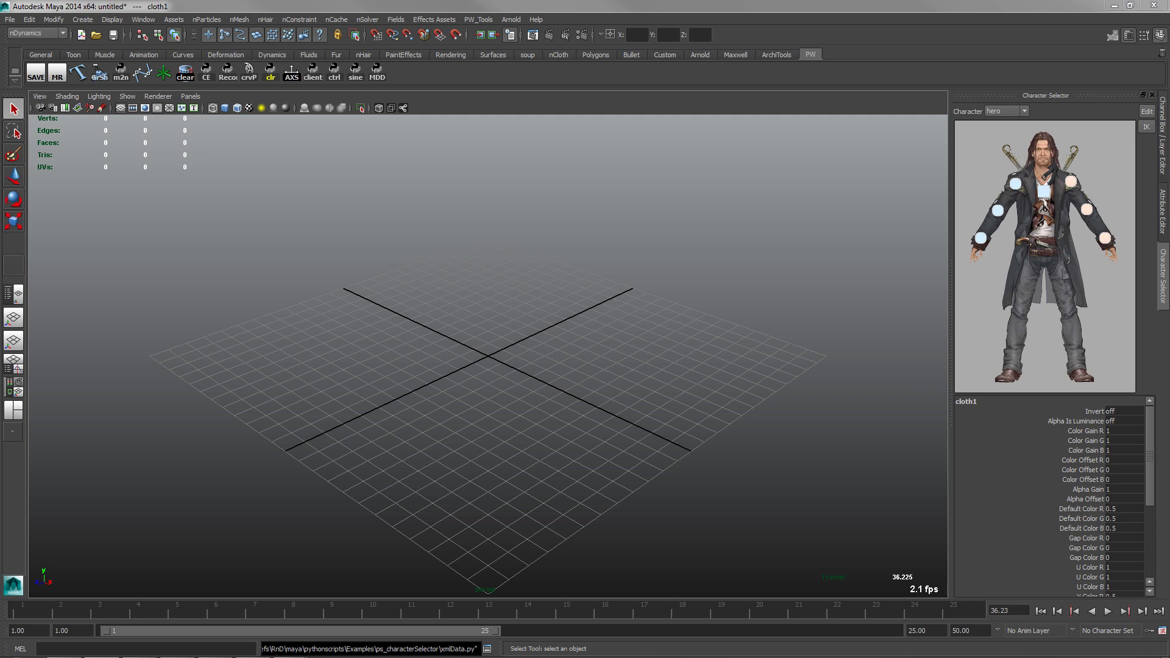
Step: Deselect the hero's controls in the Character Selector and look through the RIG tools in PW_Tools
click(1087, 308)
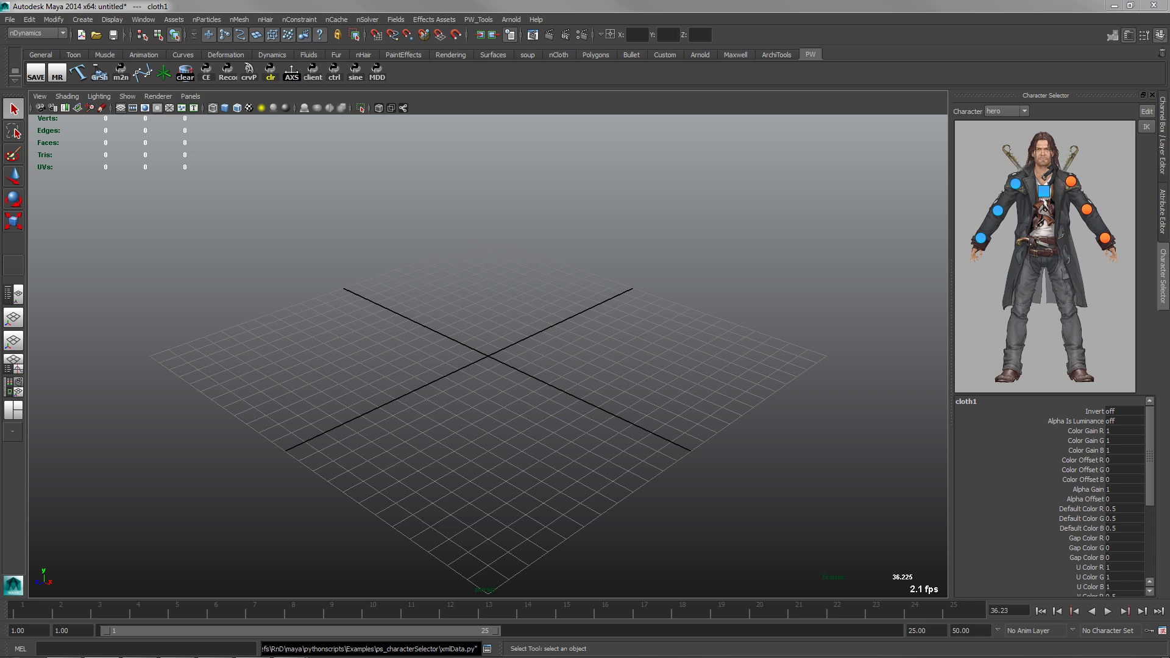
click(478, 19)
mouse_move(517, 187)
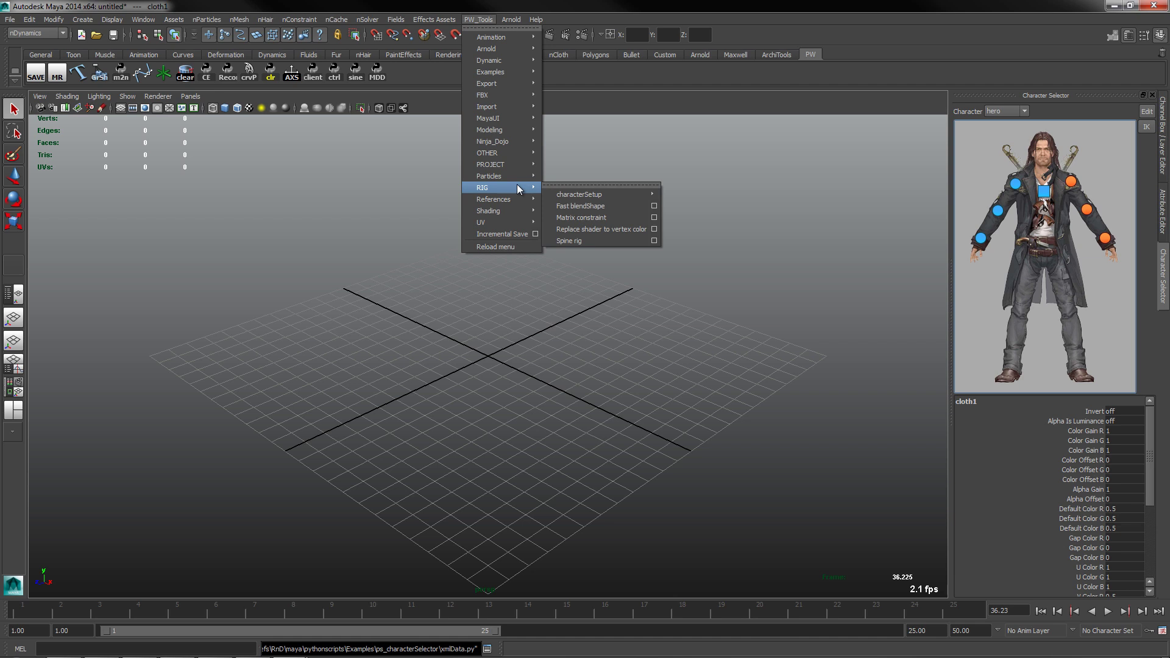
mouse_move(627, 194)
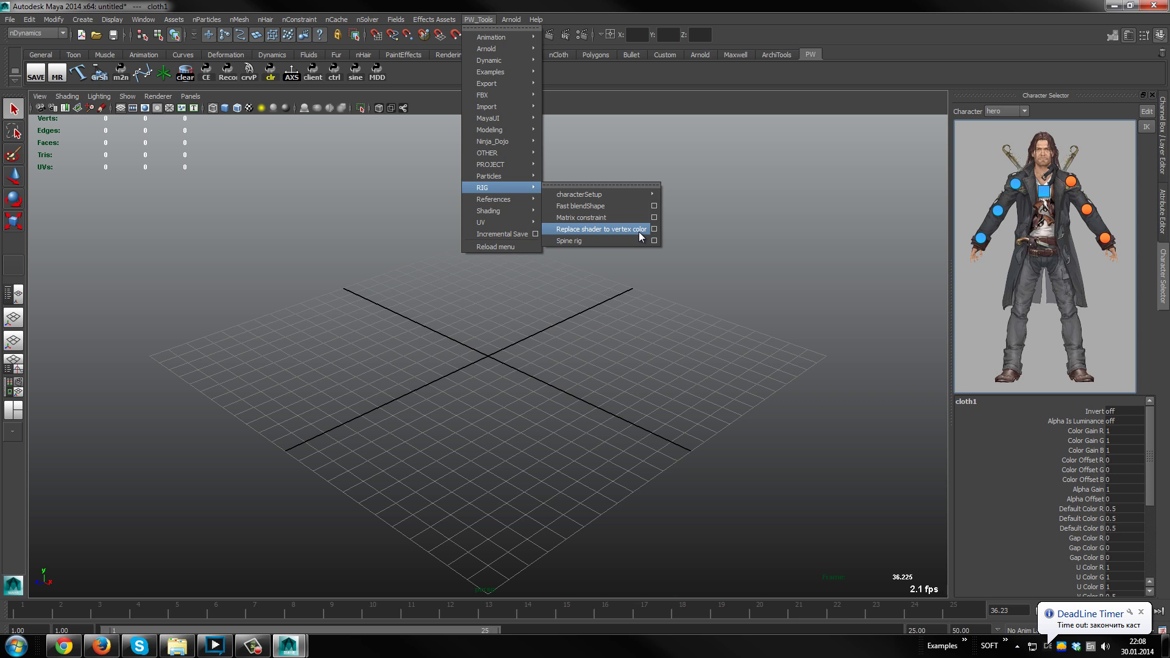
click(638, 231)
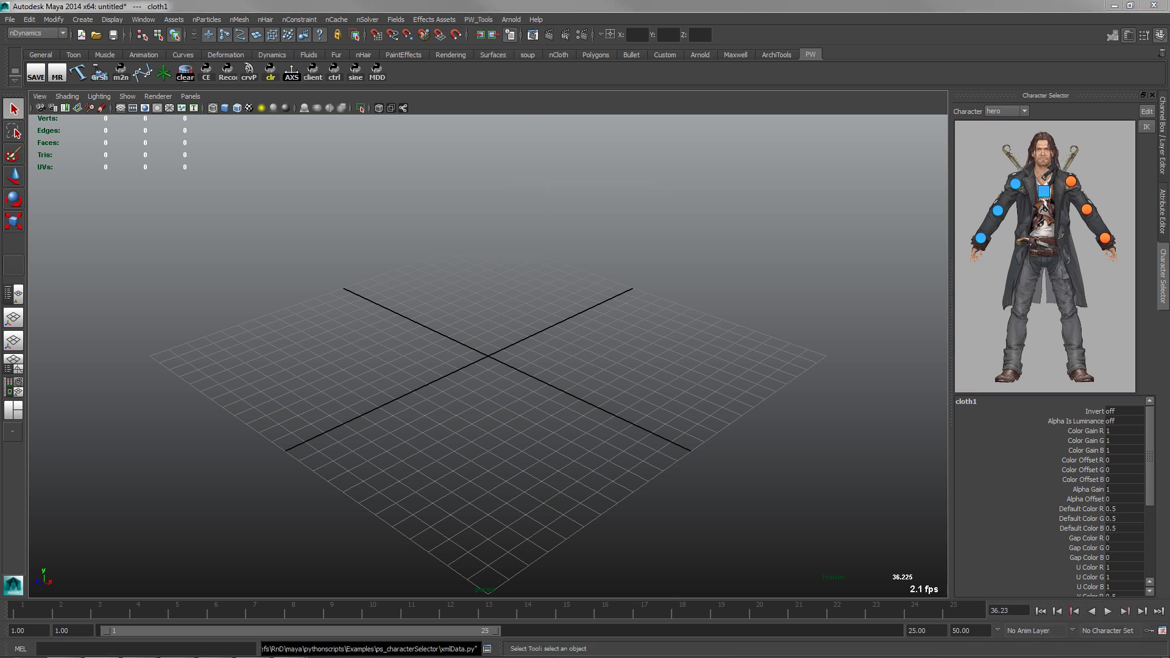